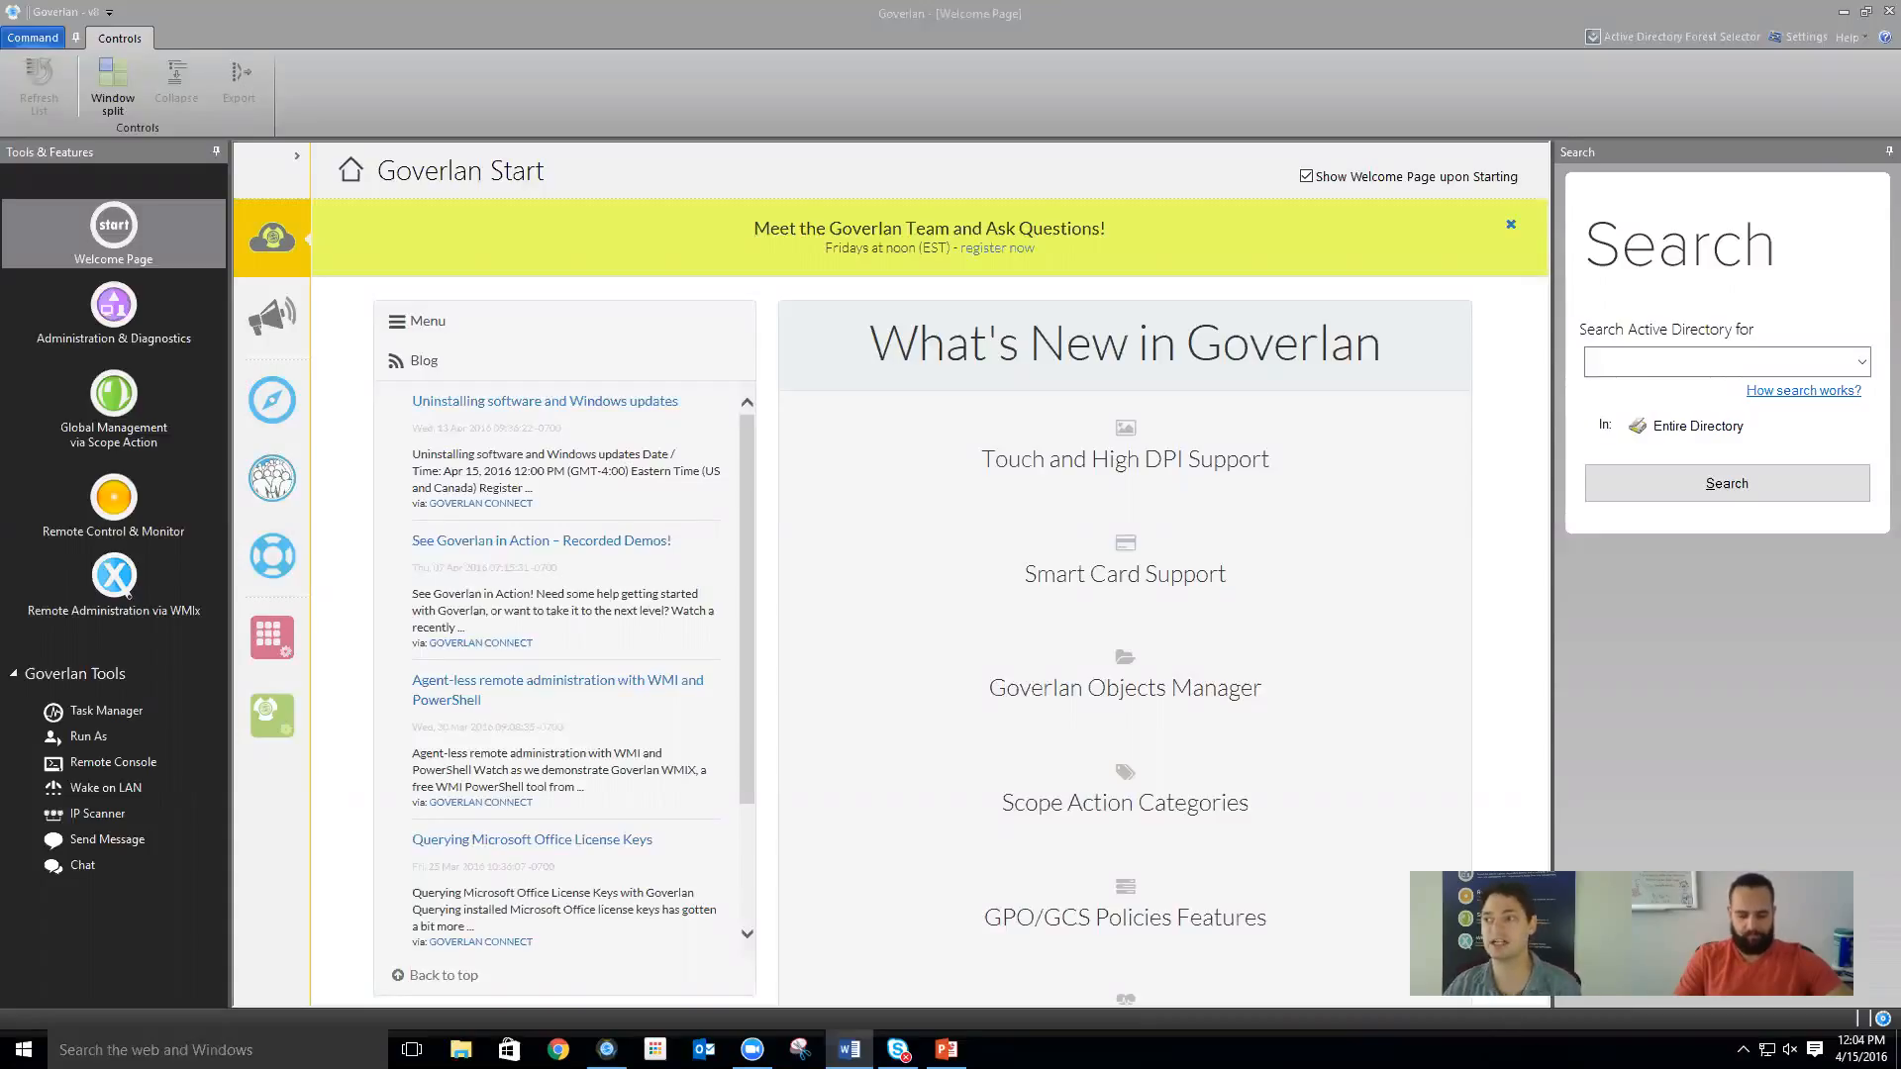
Create a new scope action in Global Management named Detect Dropbox, leaving the description empty and the category at no category
left_click(113, 561)
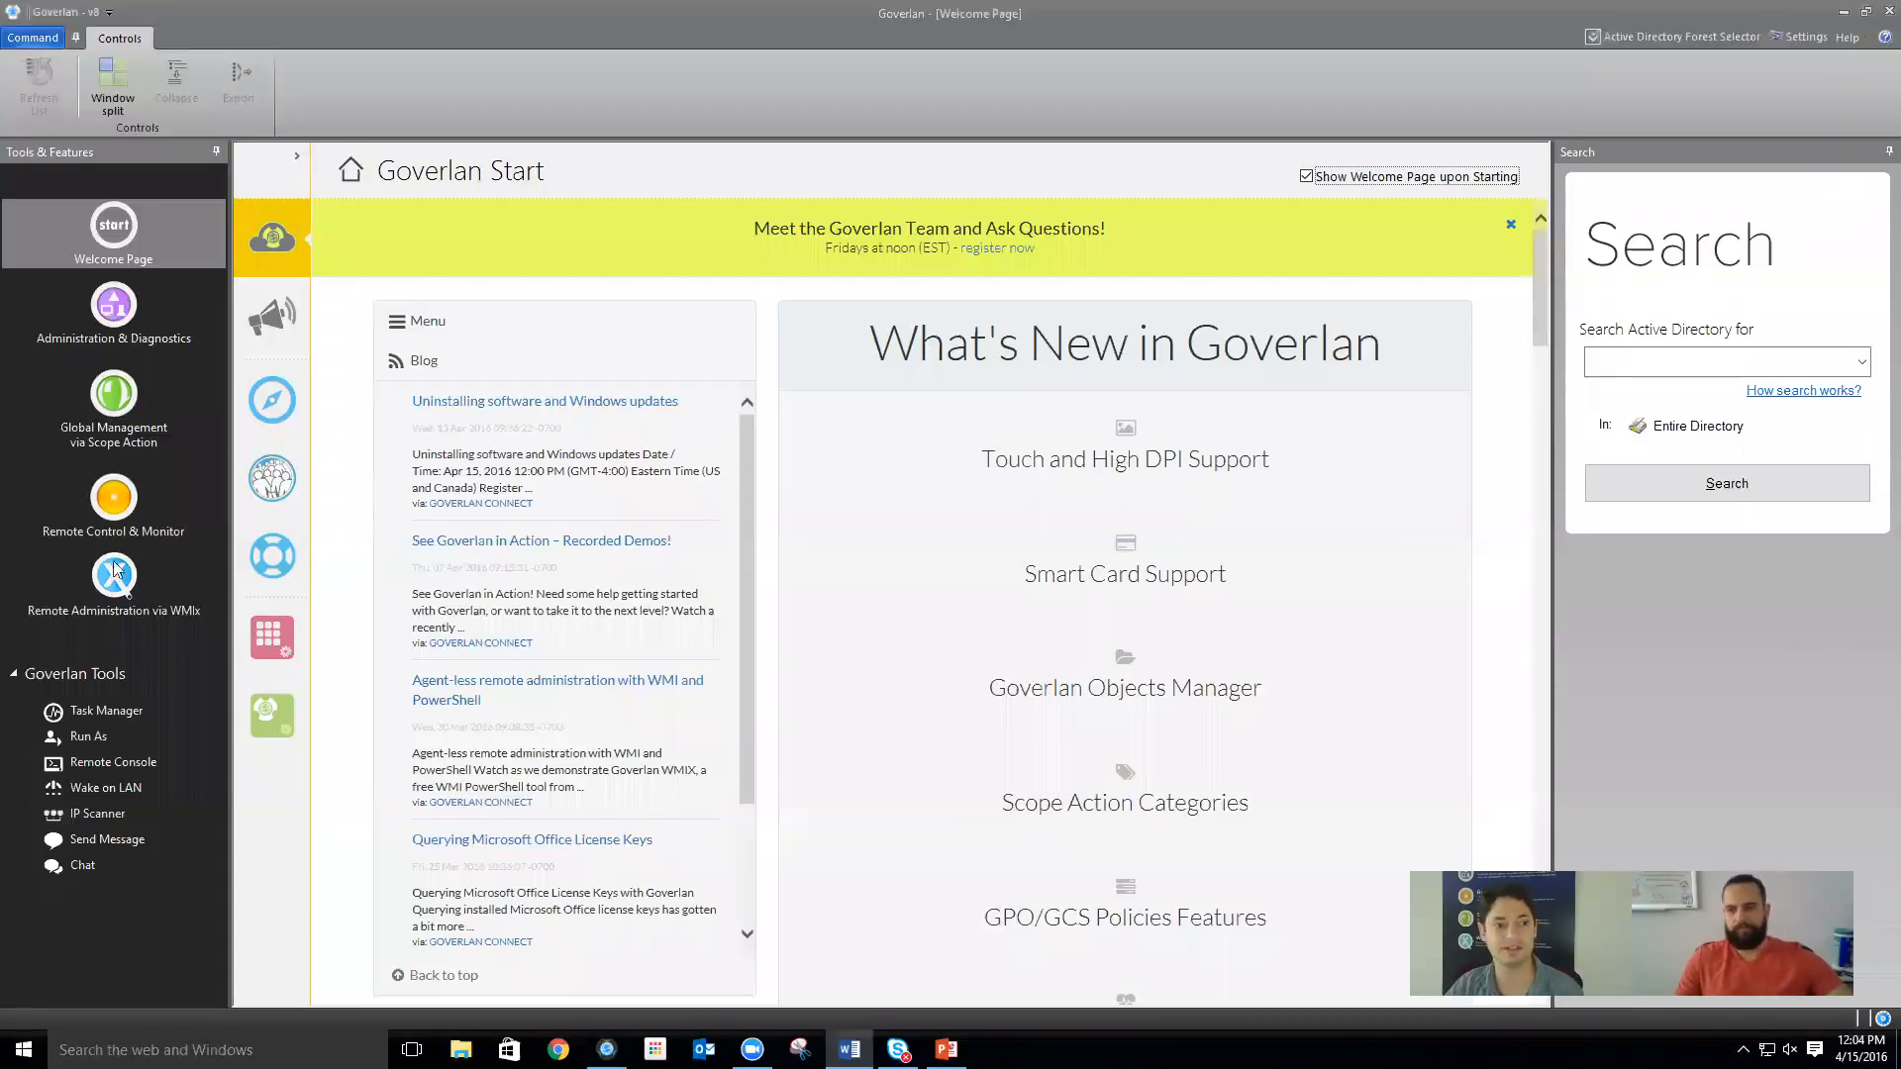
left_click(112, 411)
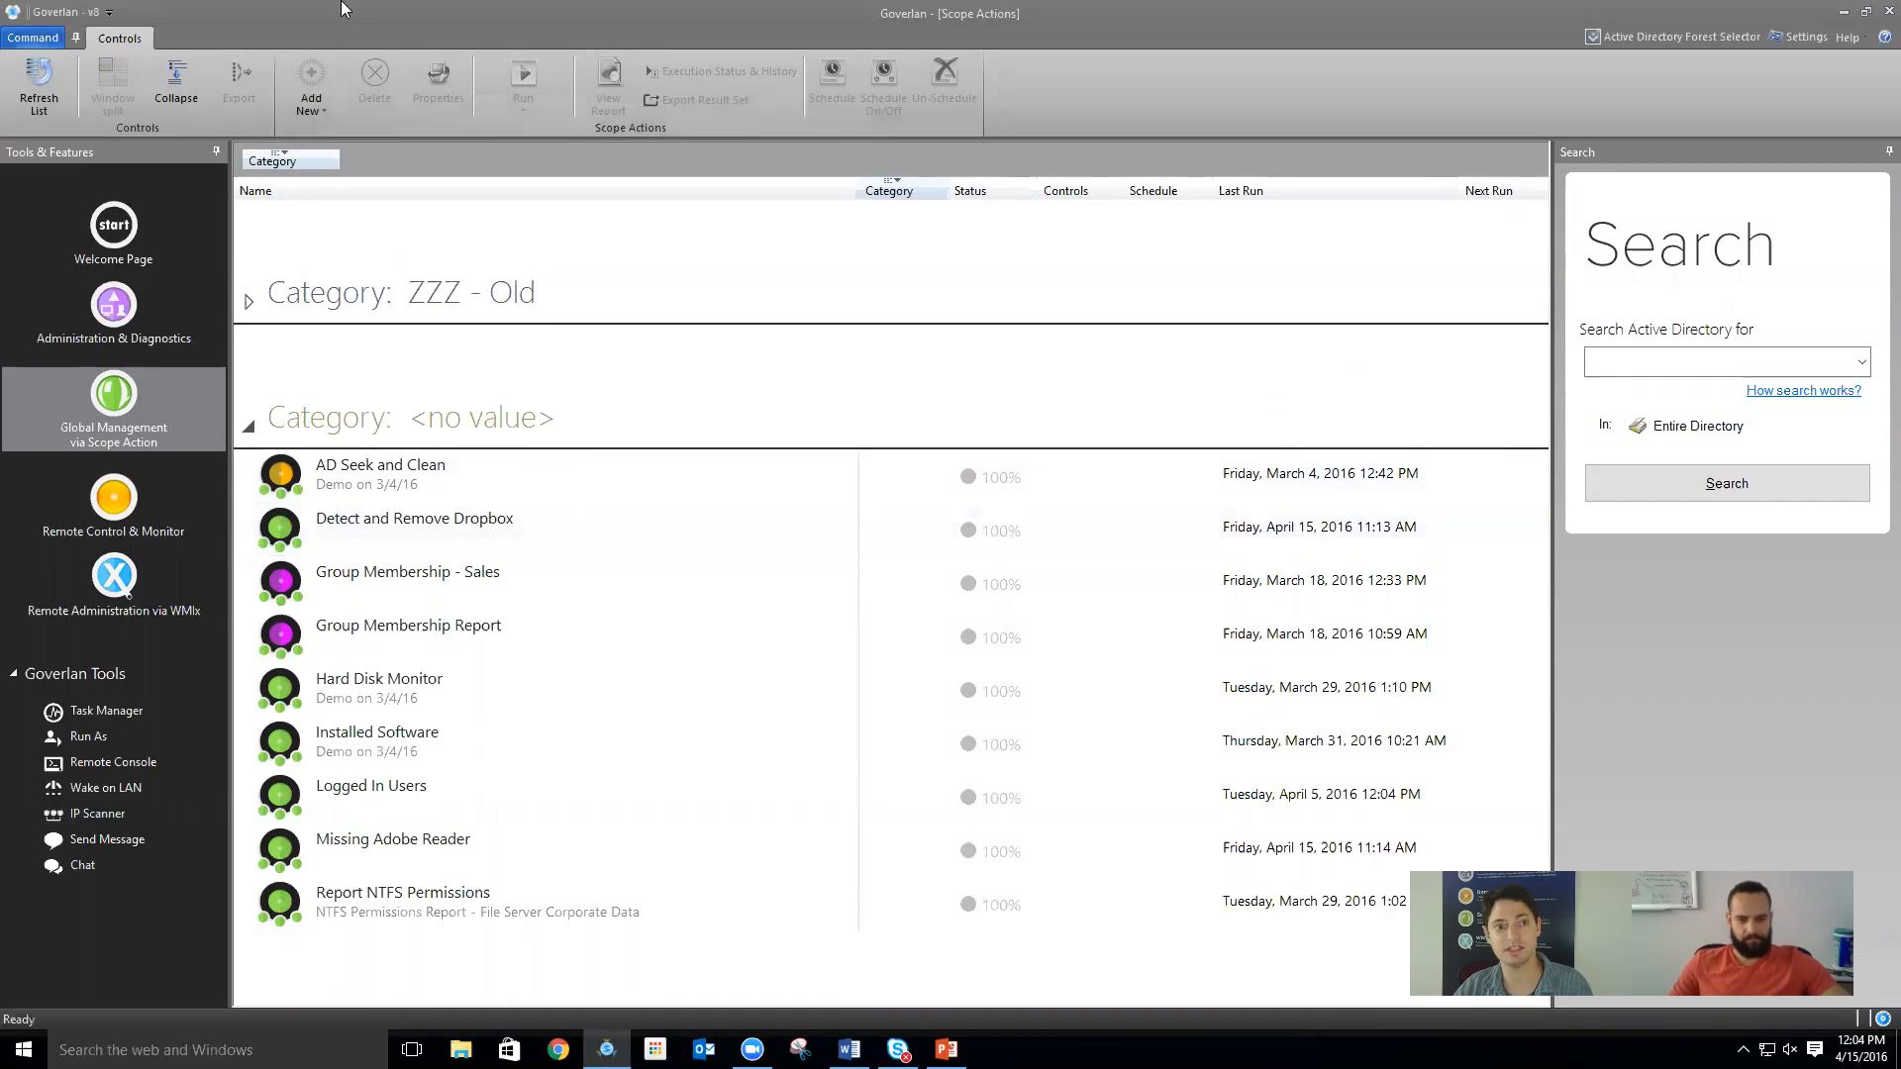
left_click(309, 76)
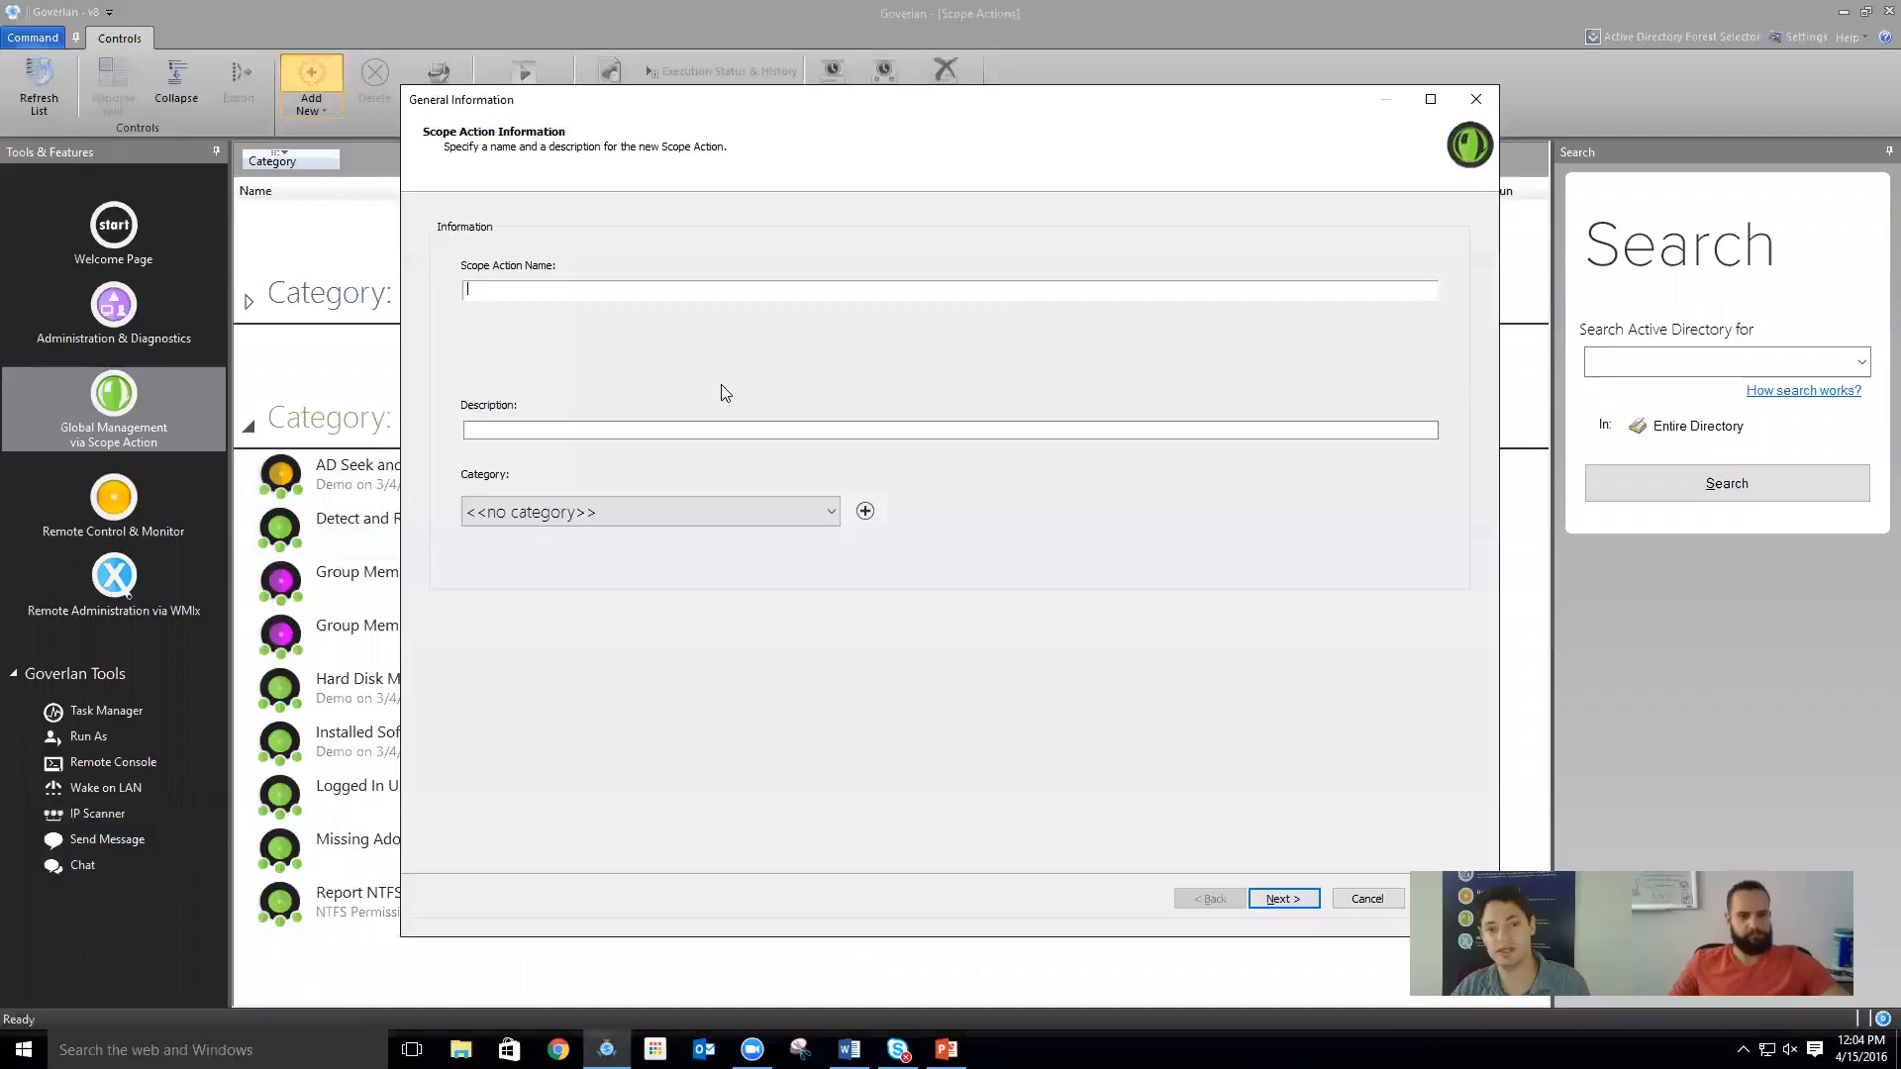
type("D")
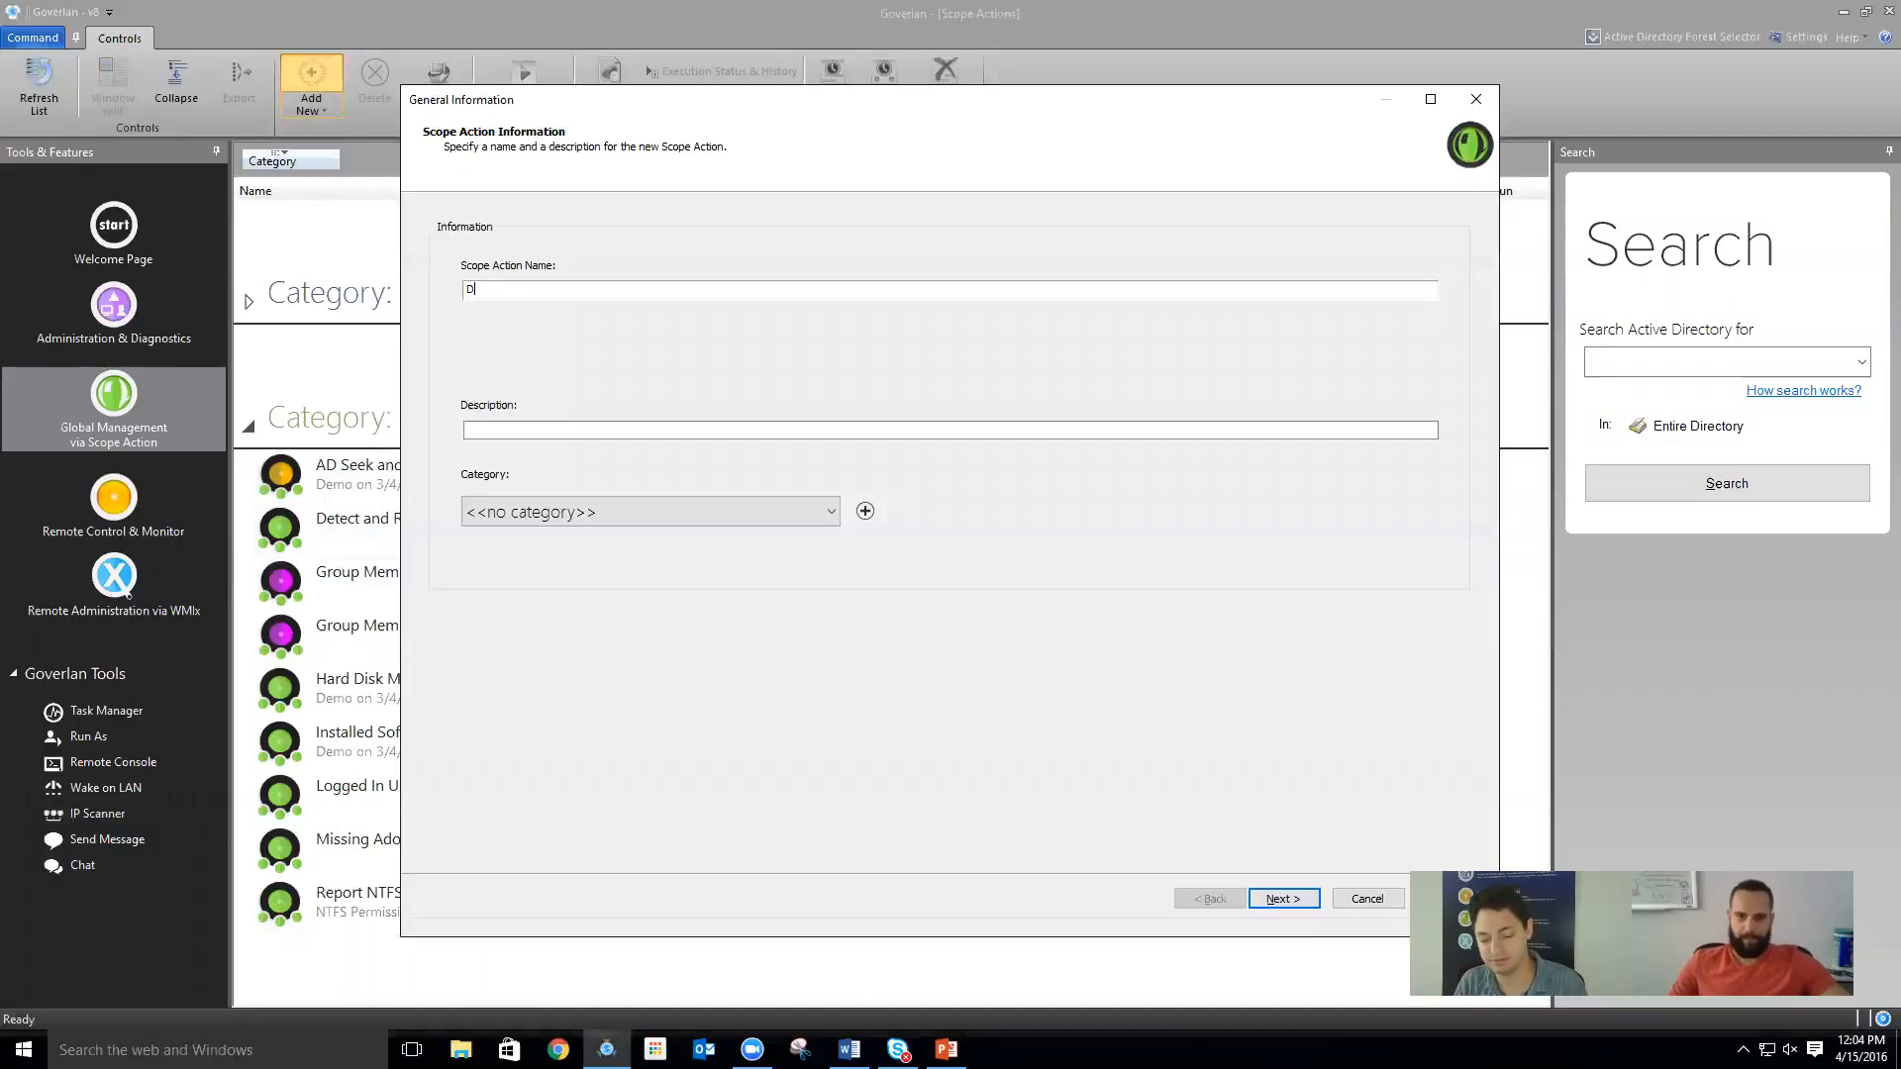
type("et")
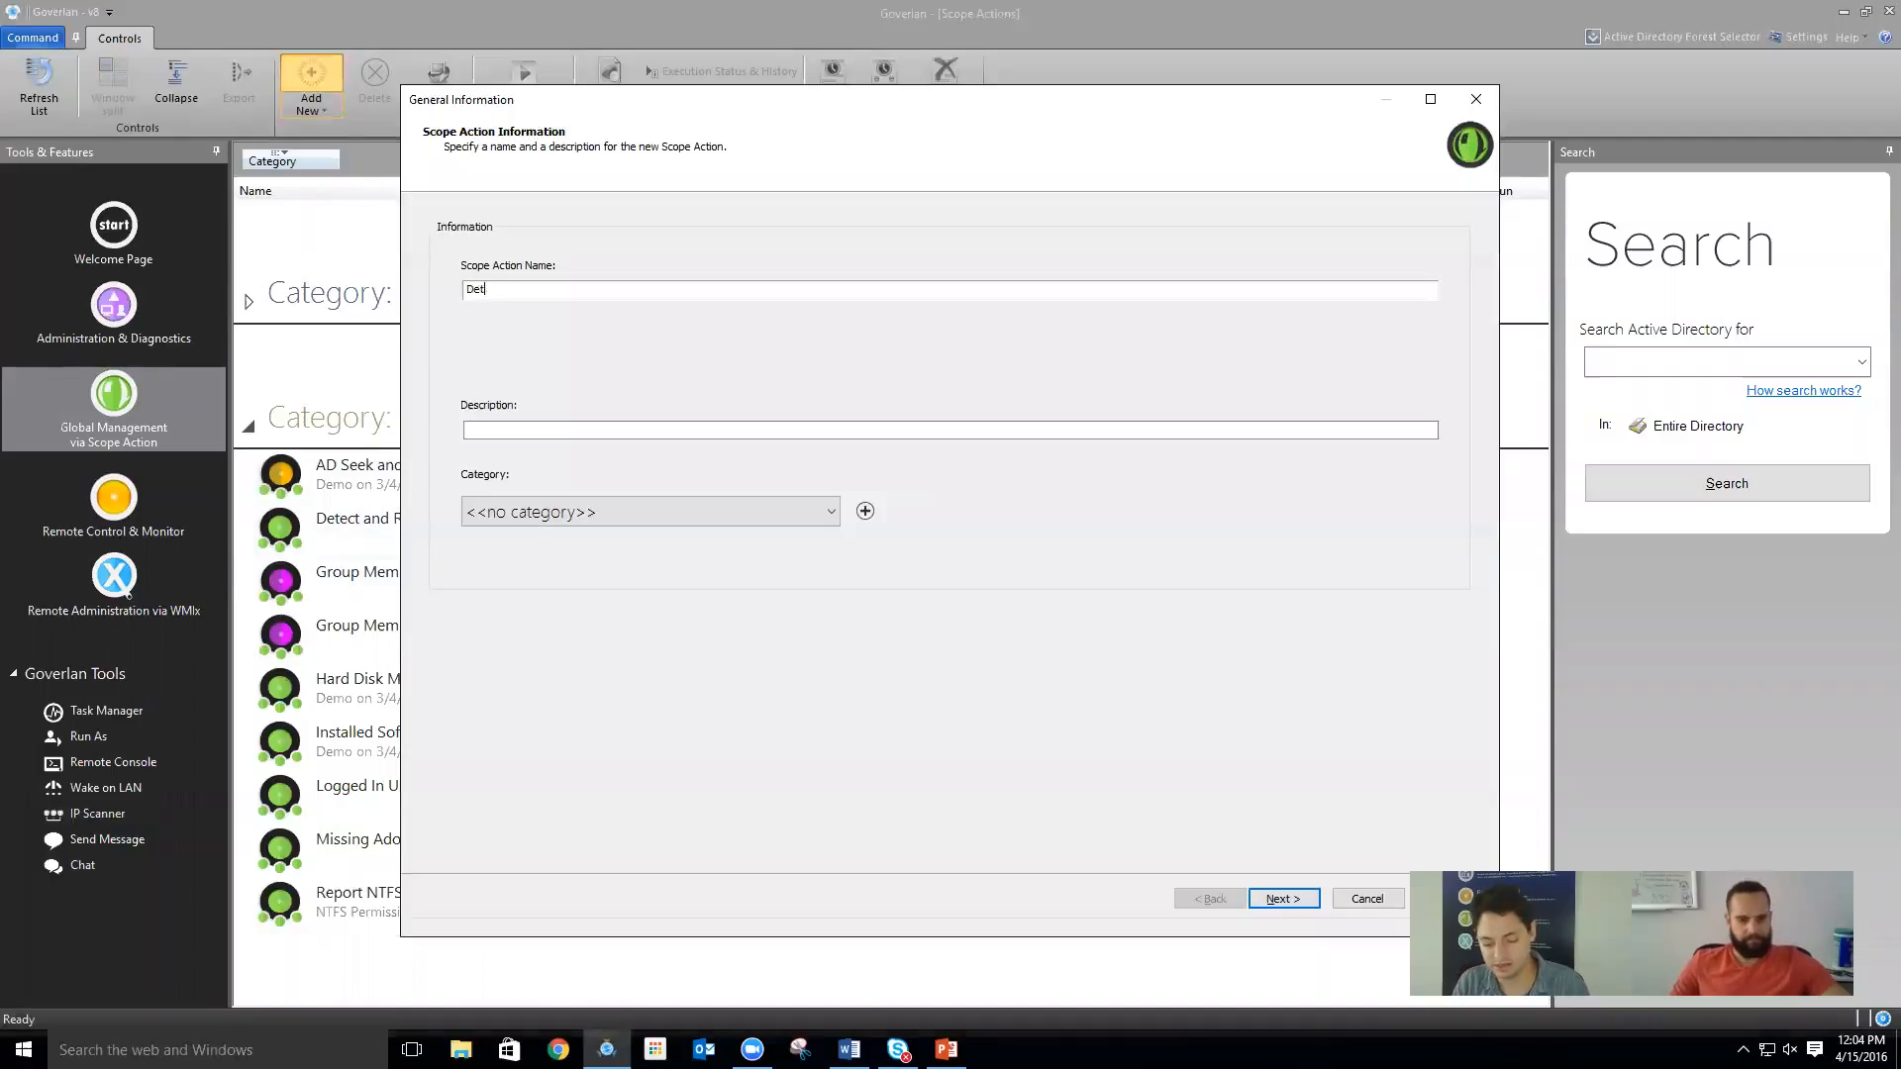
type("ect Dropbox")
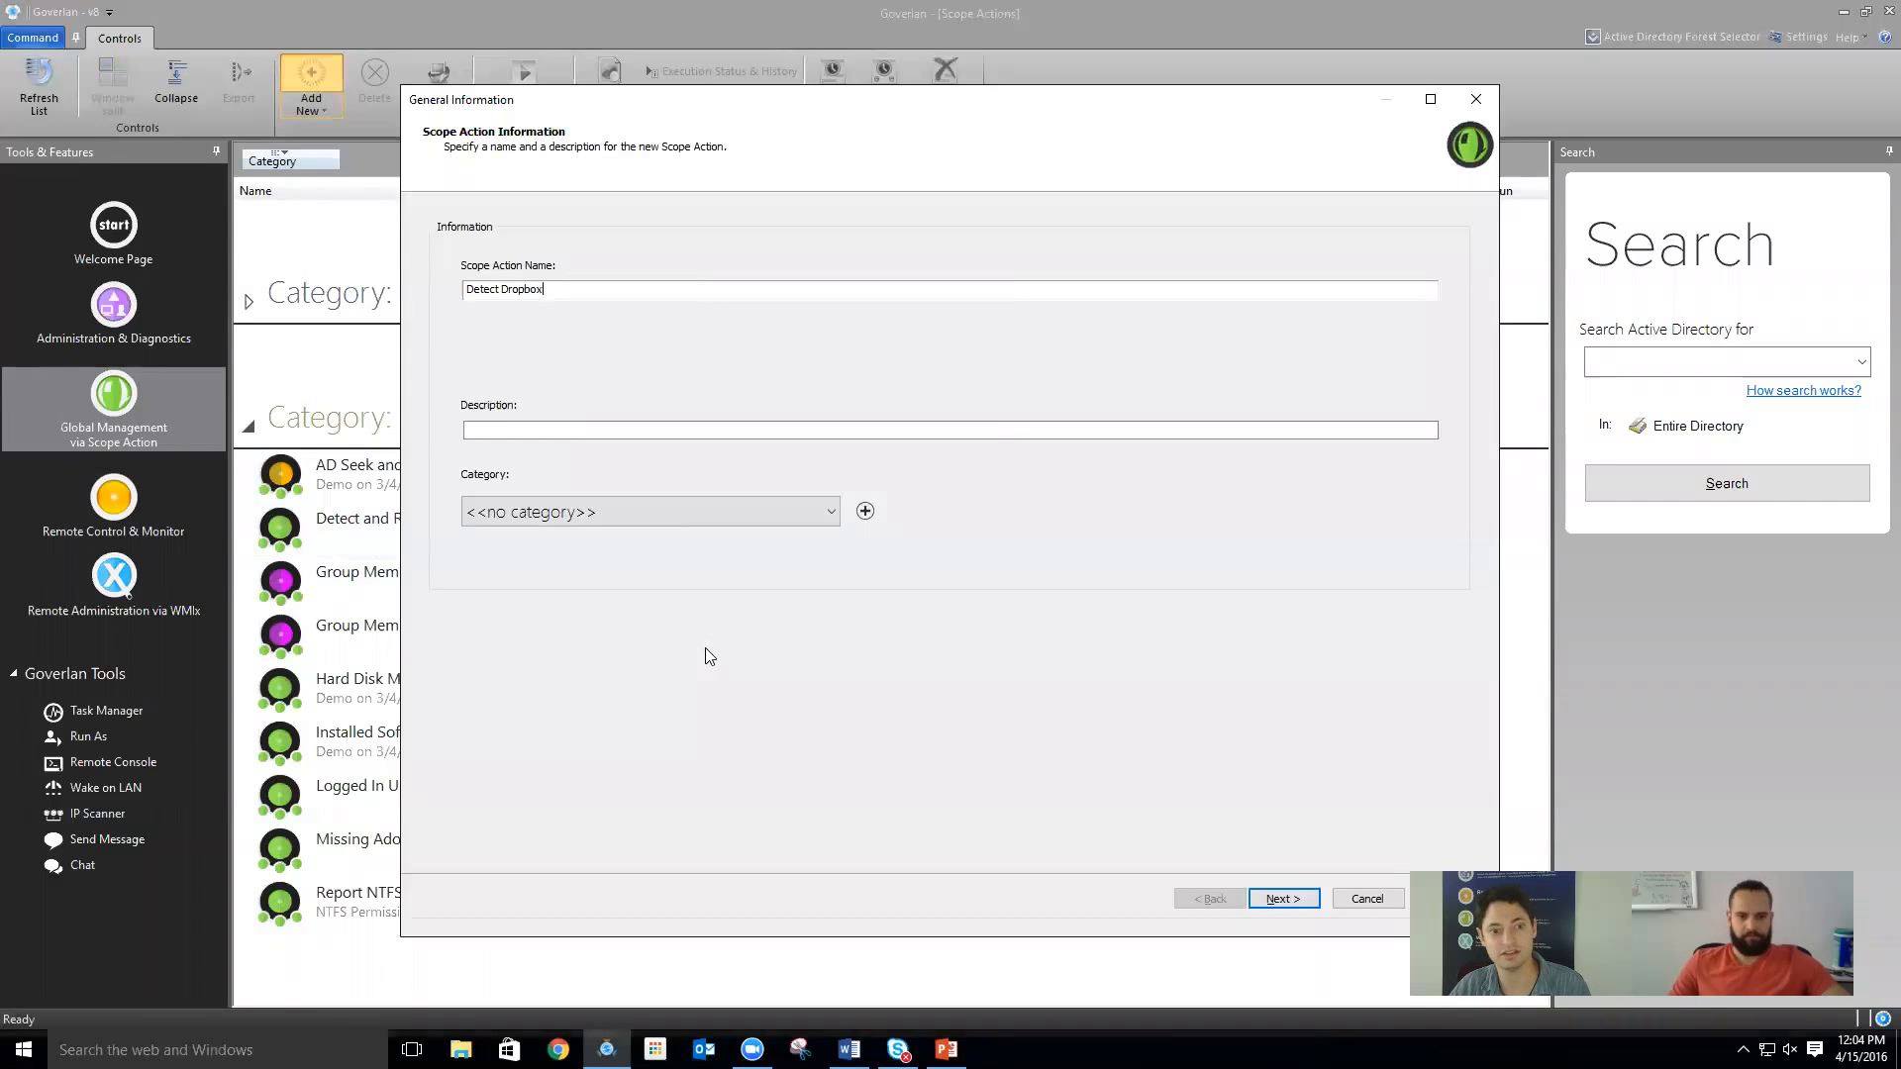
left_click(576, 437)
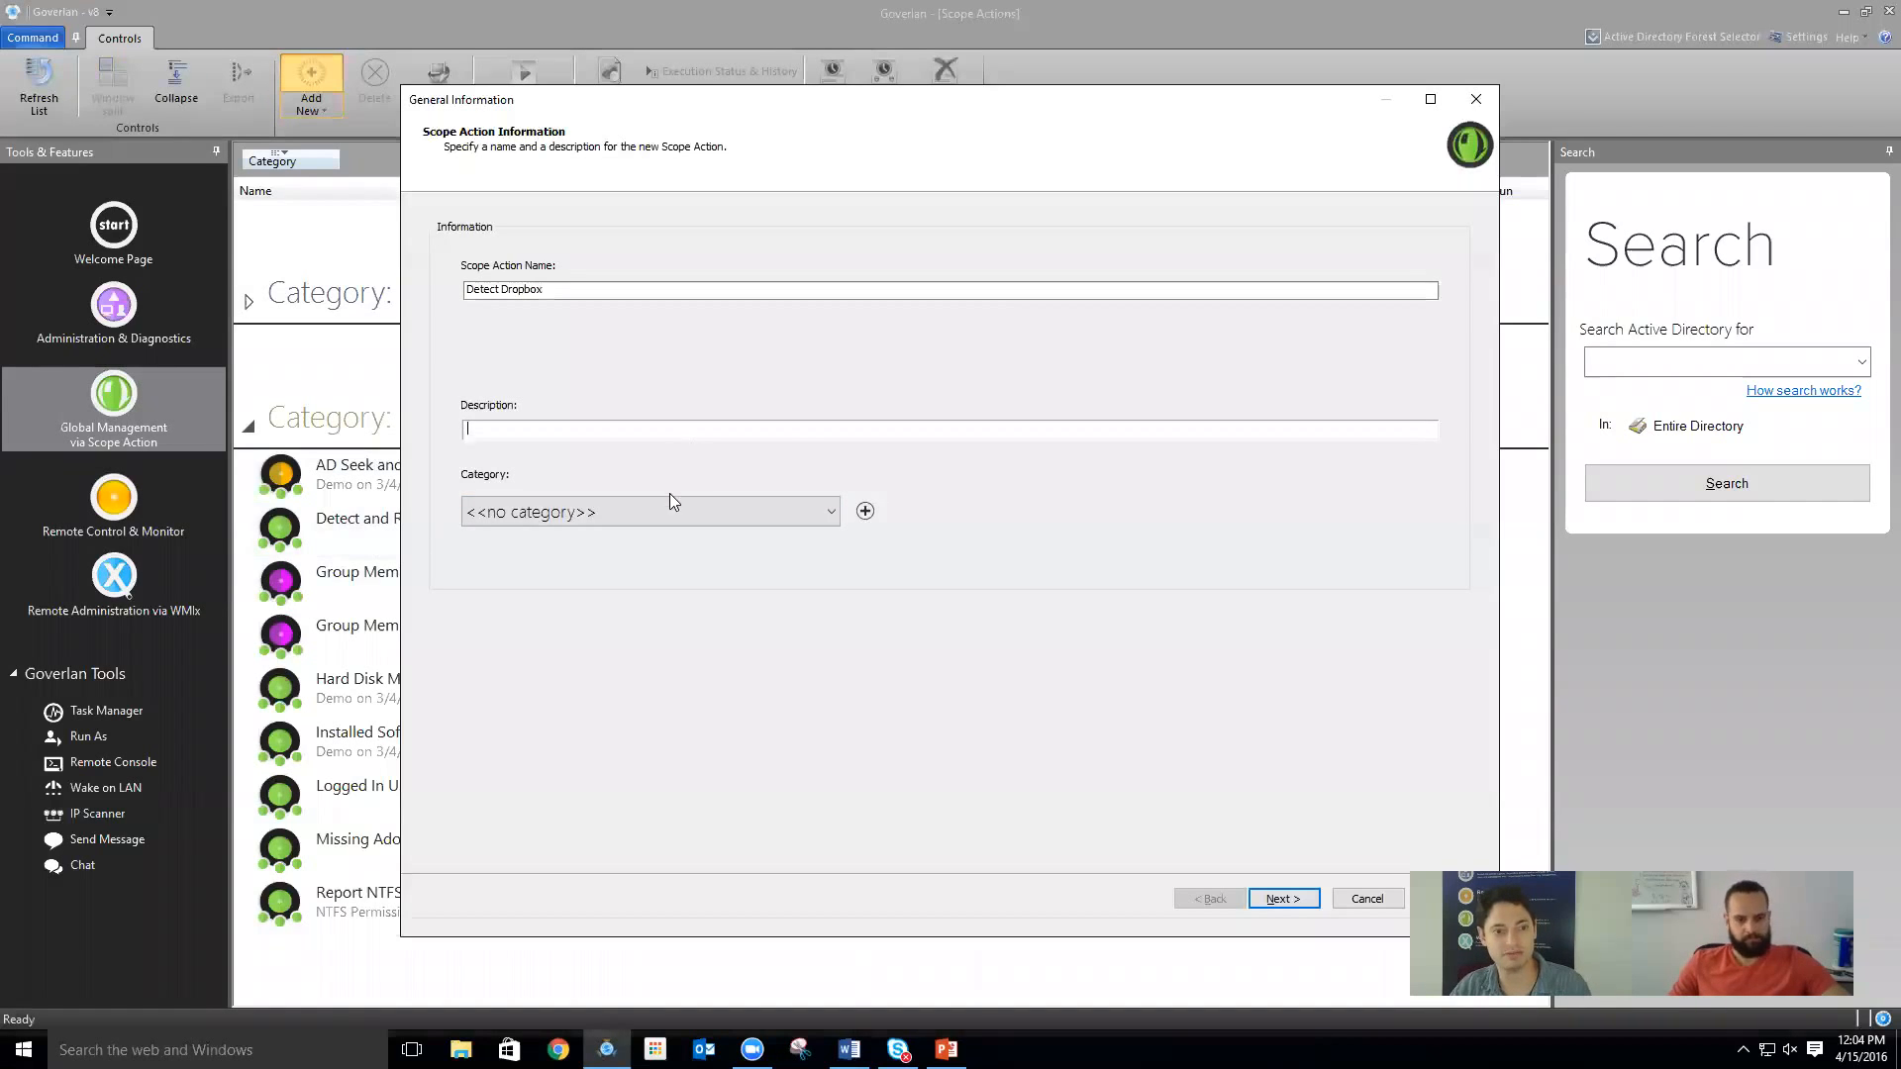
left_click(641, 514)
left_click(641, 507)
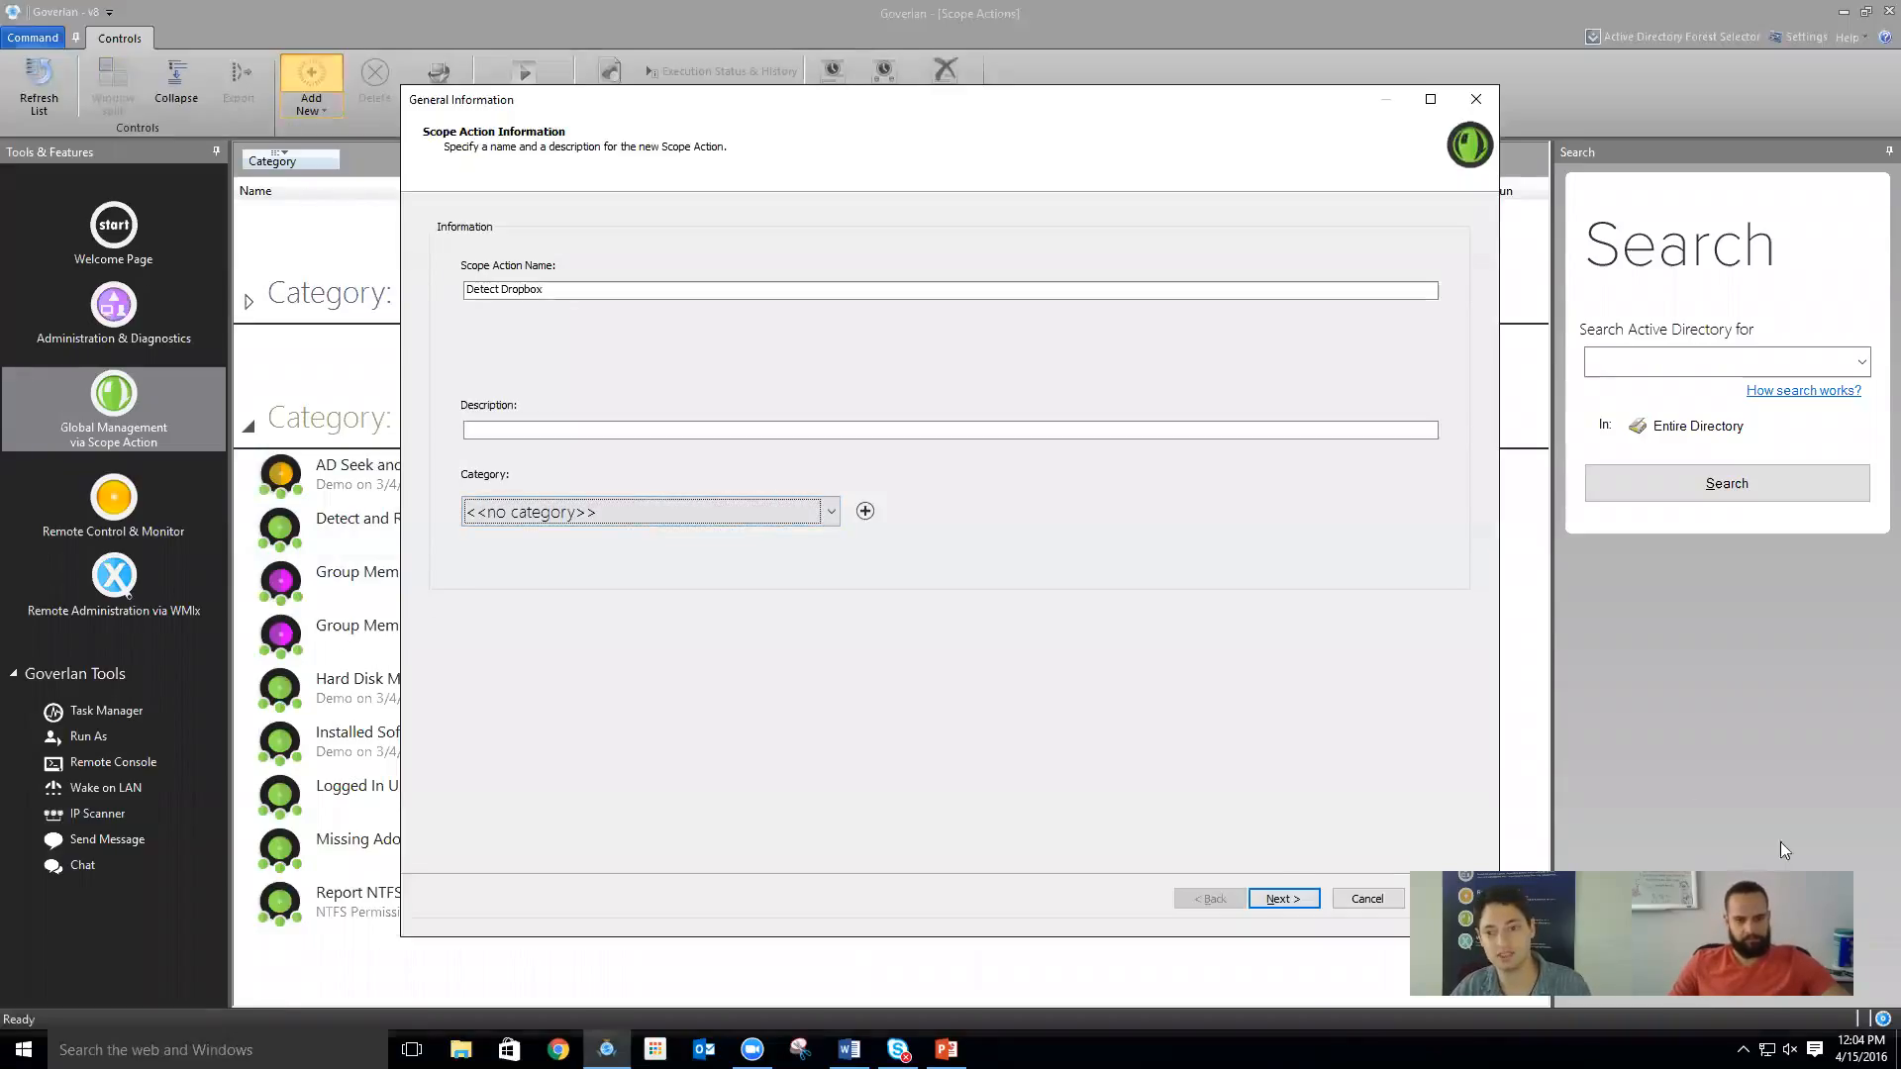
left_click(1284, 898)
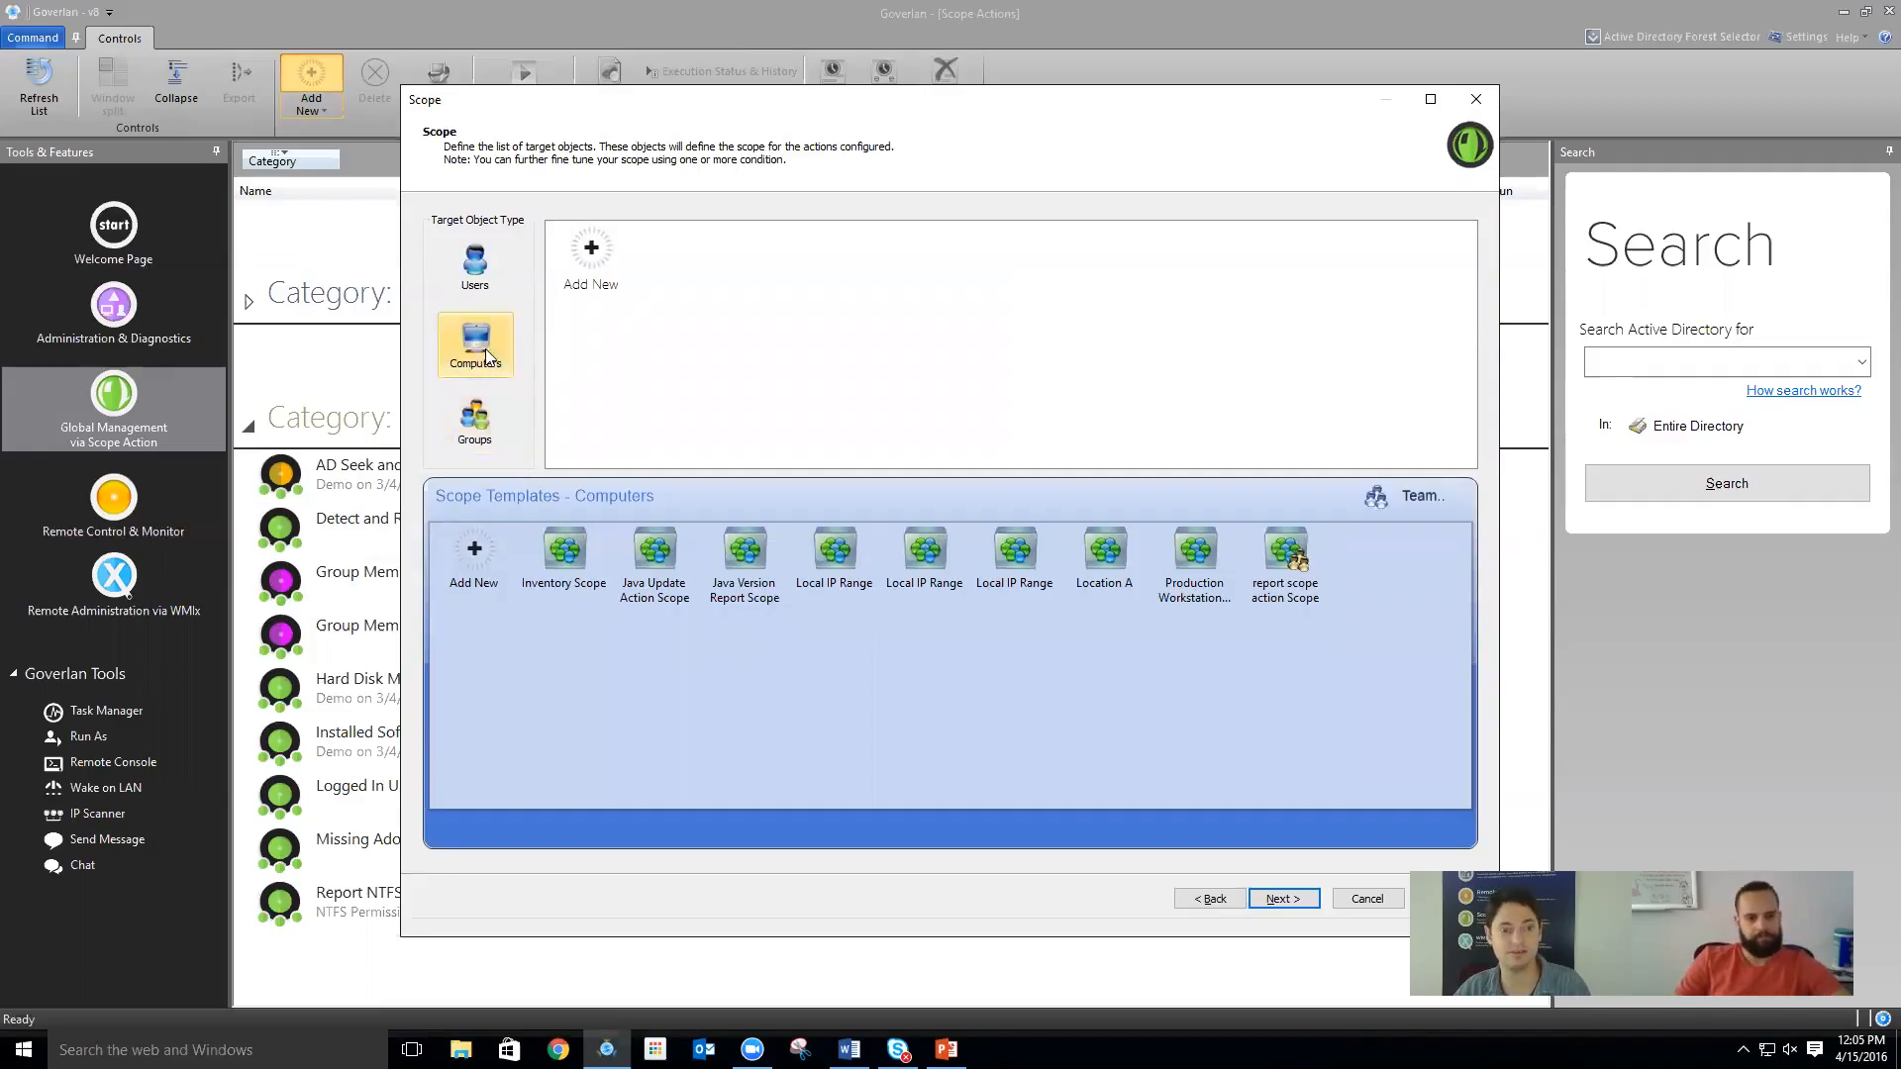
Add a computer scope targeting the Workstations container under Production in the pjlab.corp.pjtec.com domain, and accept the scope
left_click(585, 265)
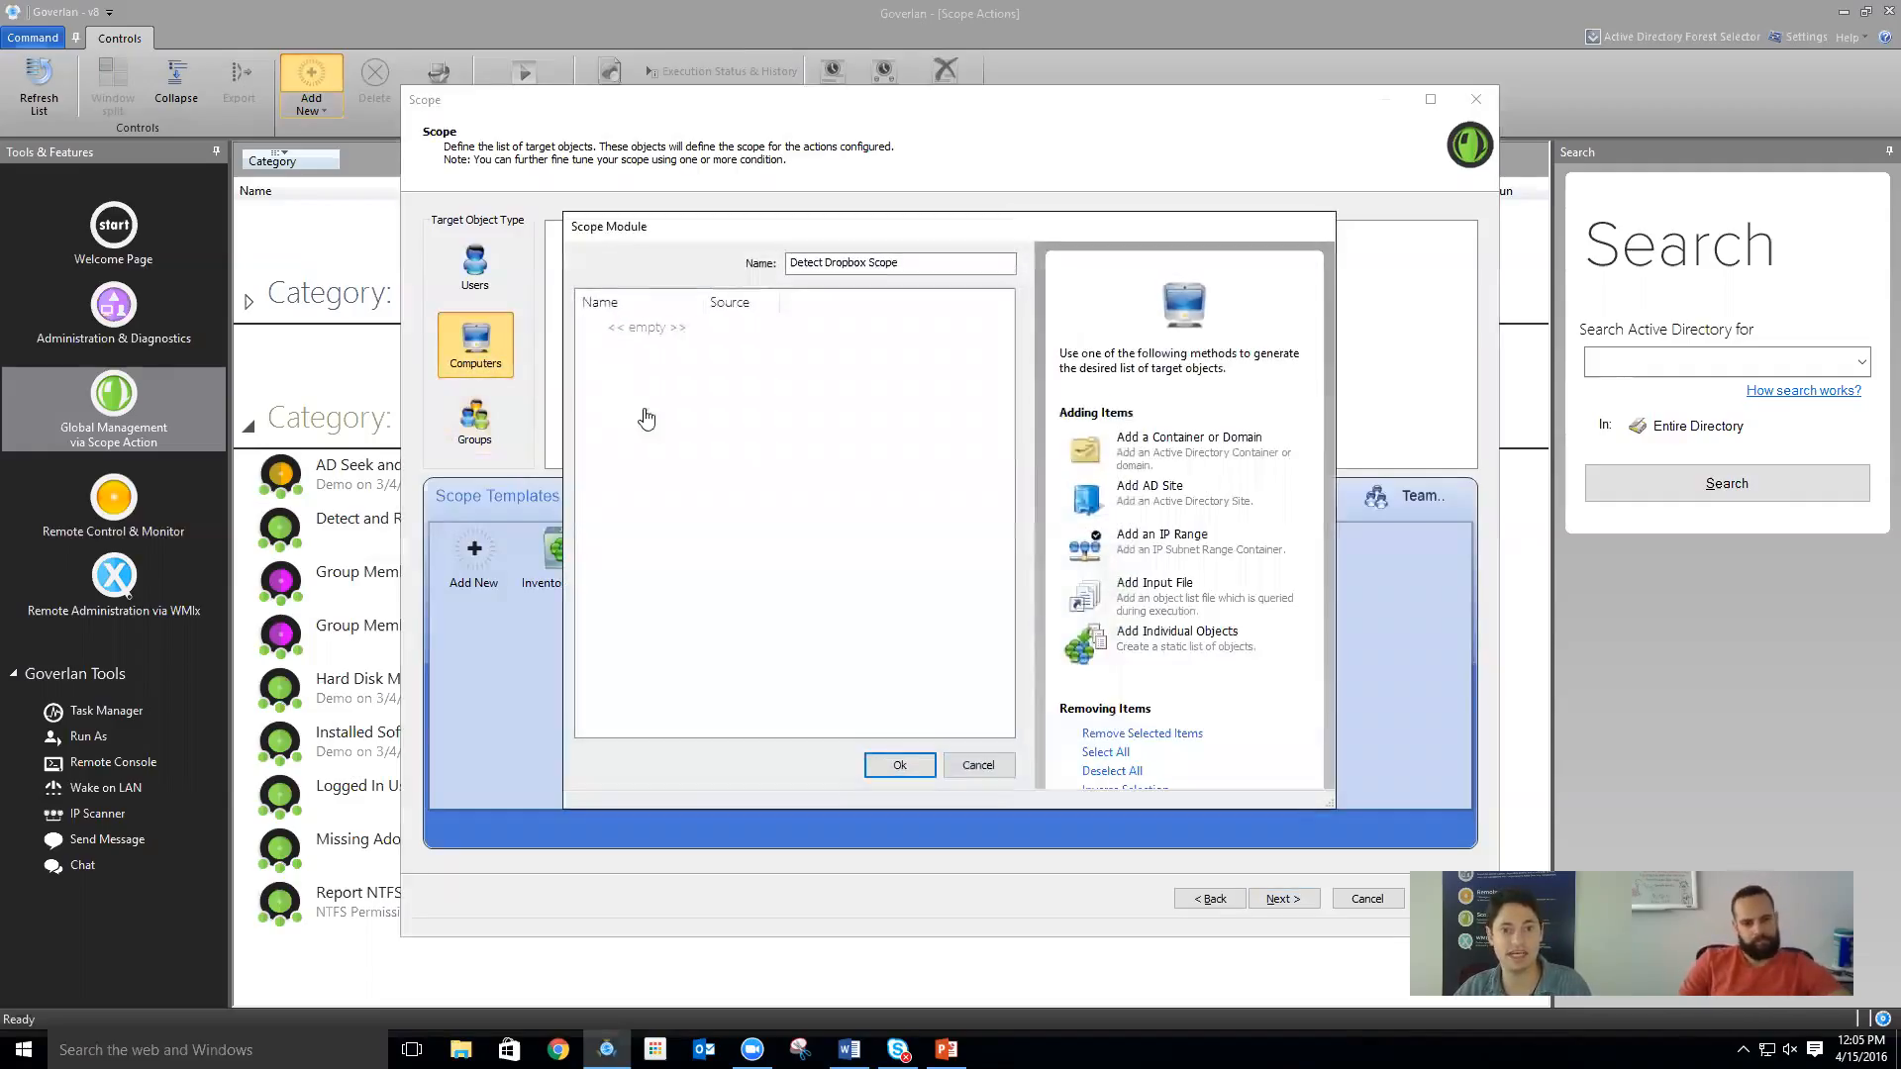
left_click(1132, 461)
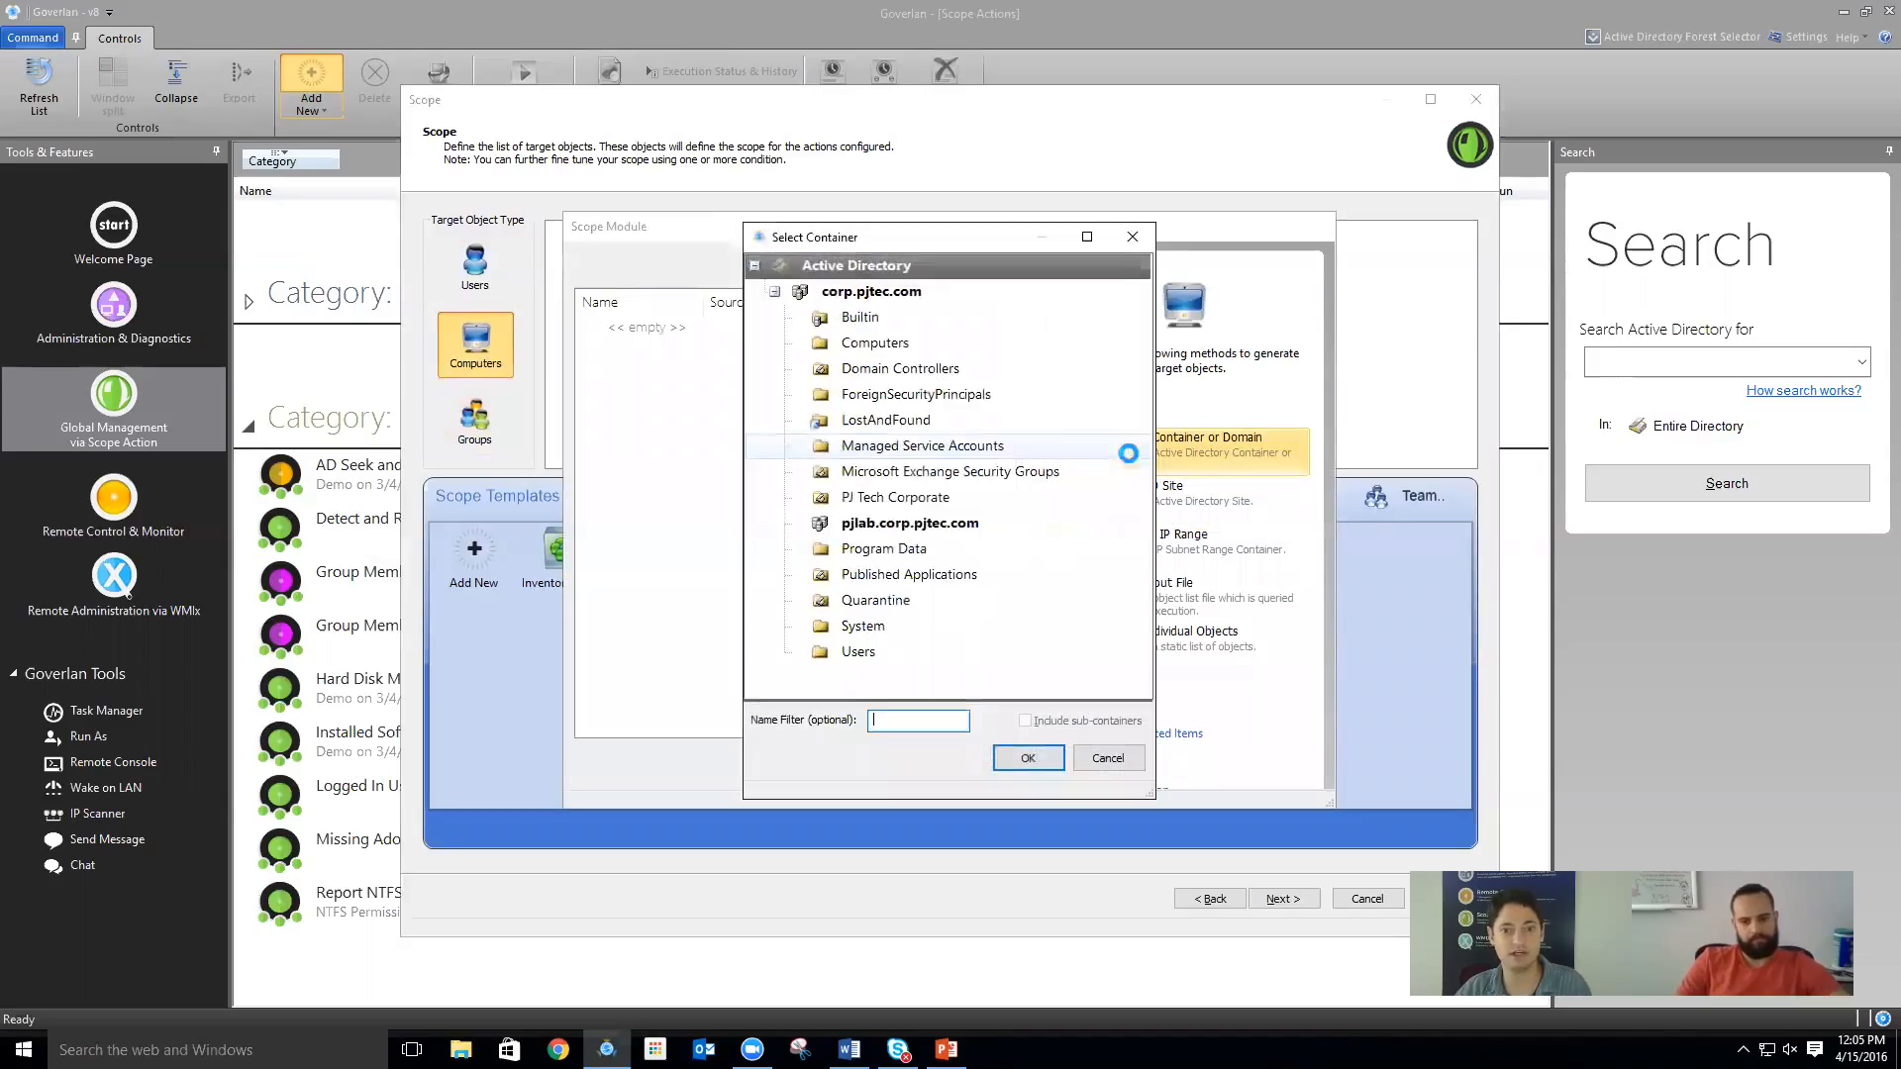
double_click(909, 525)
left_click(917, 525)
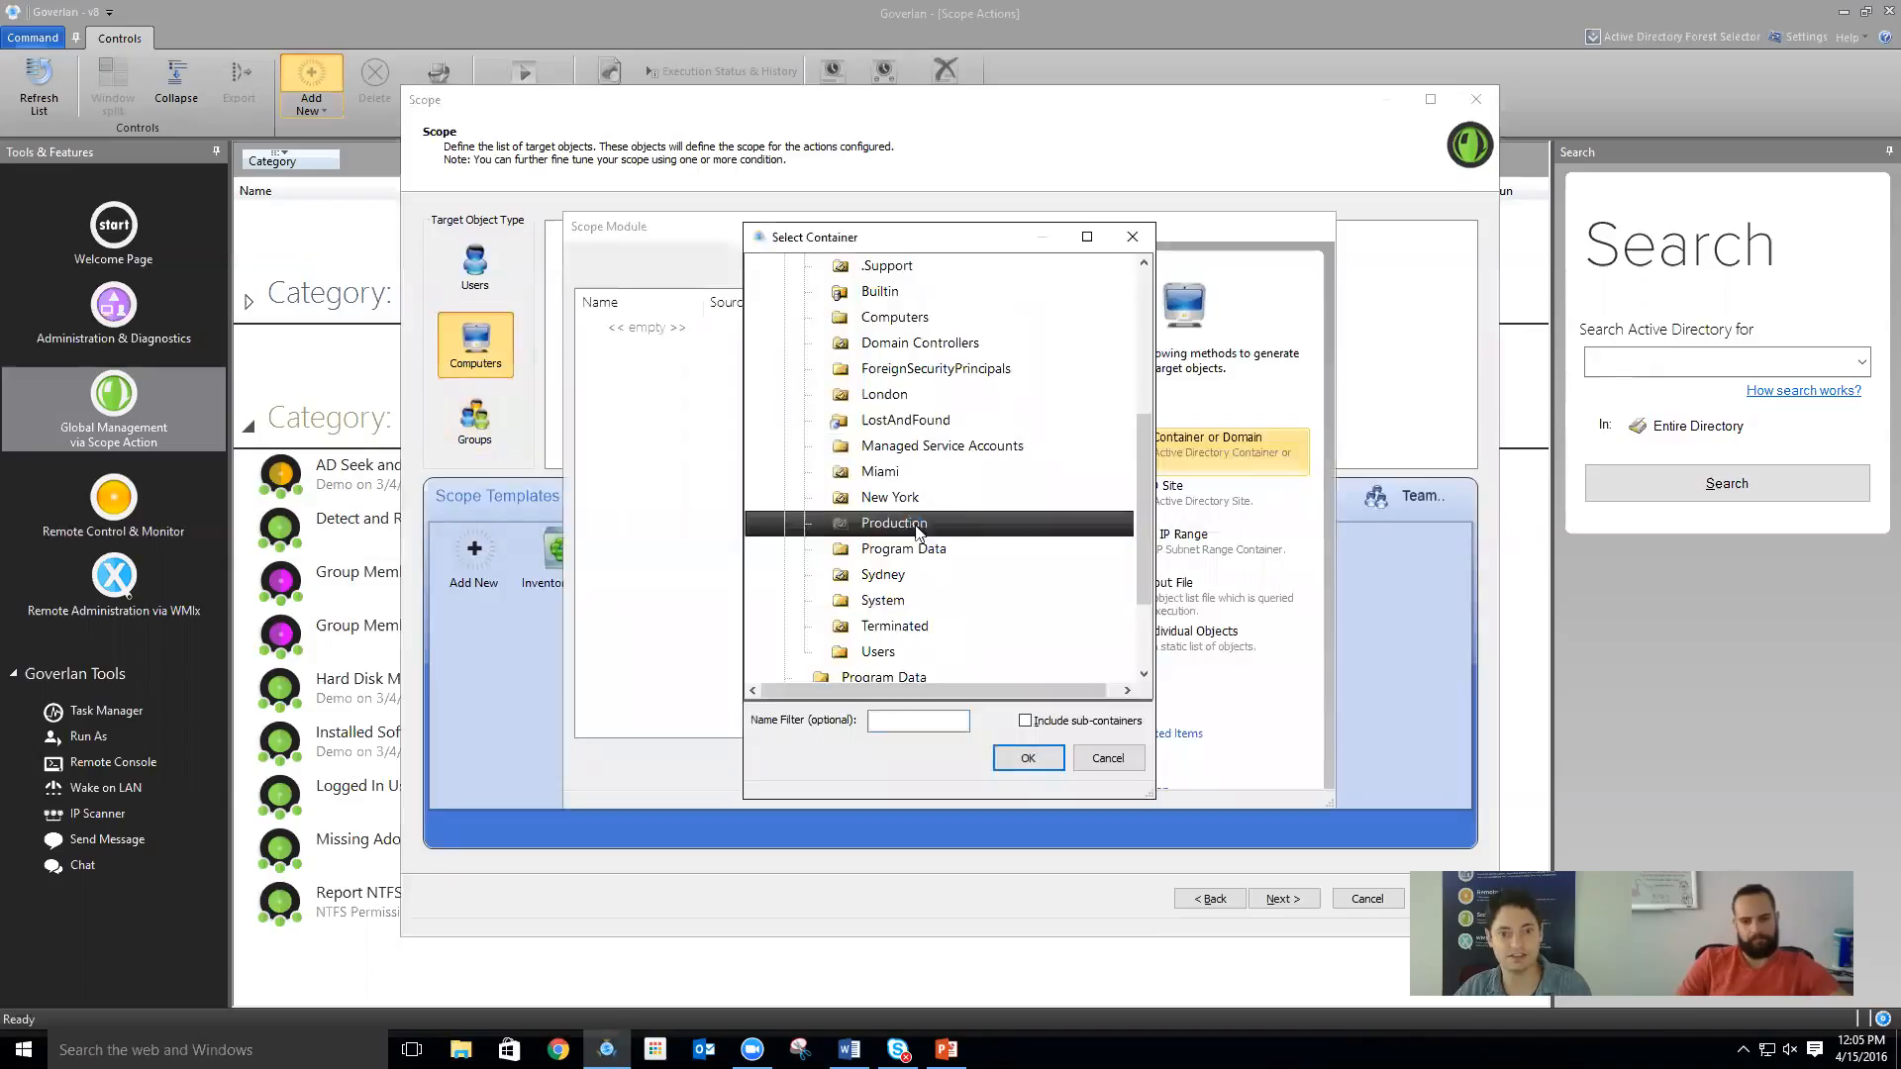
double_click(916, 524)
scroll(916, 524, "down", 2)
left_click(901, 422)
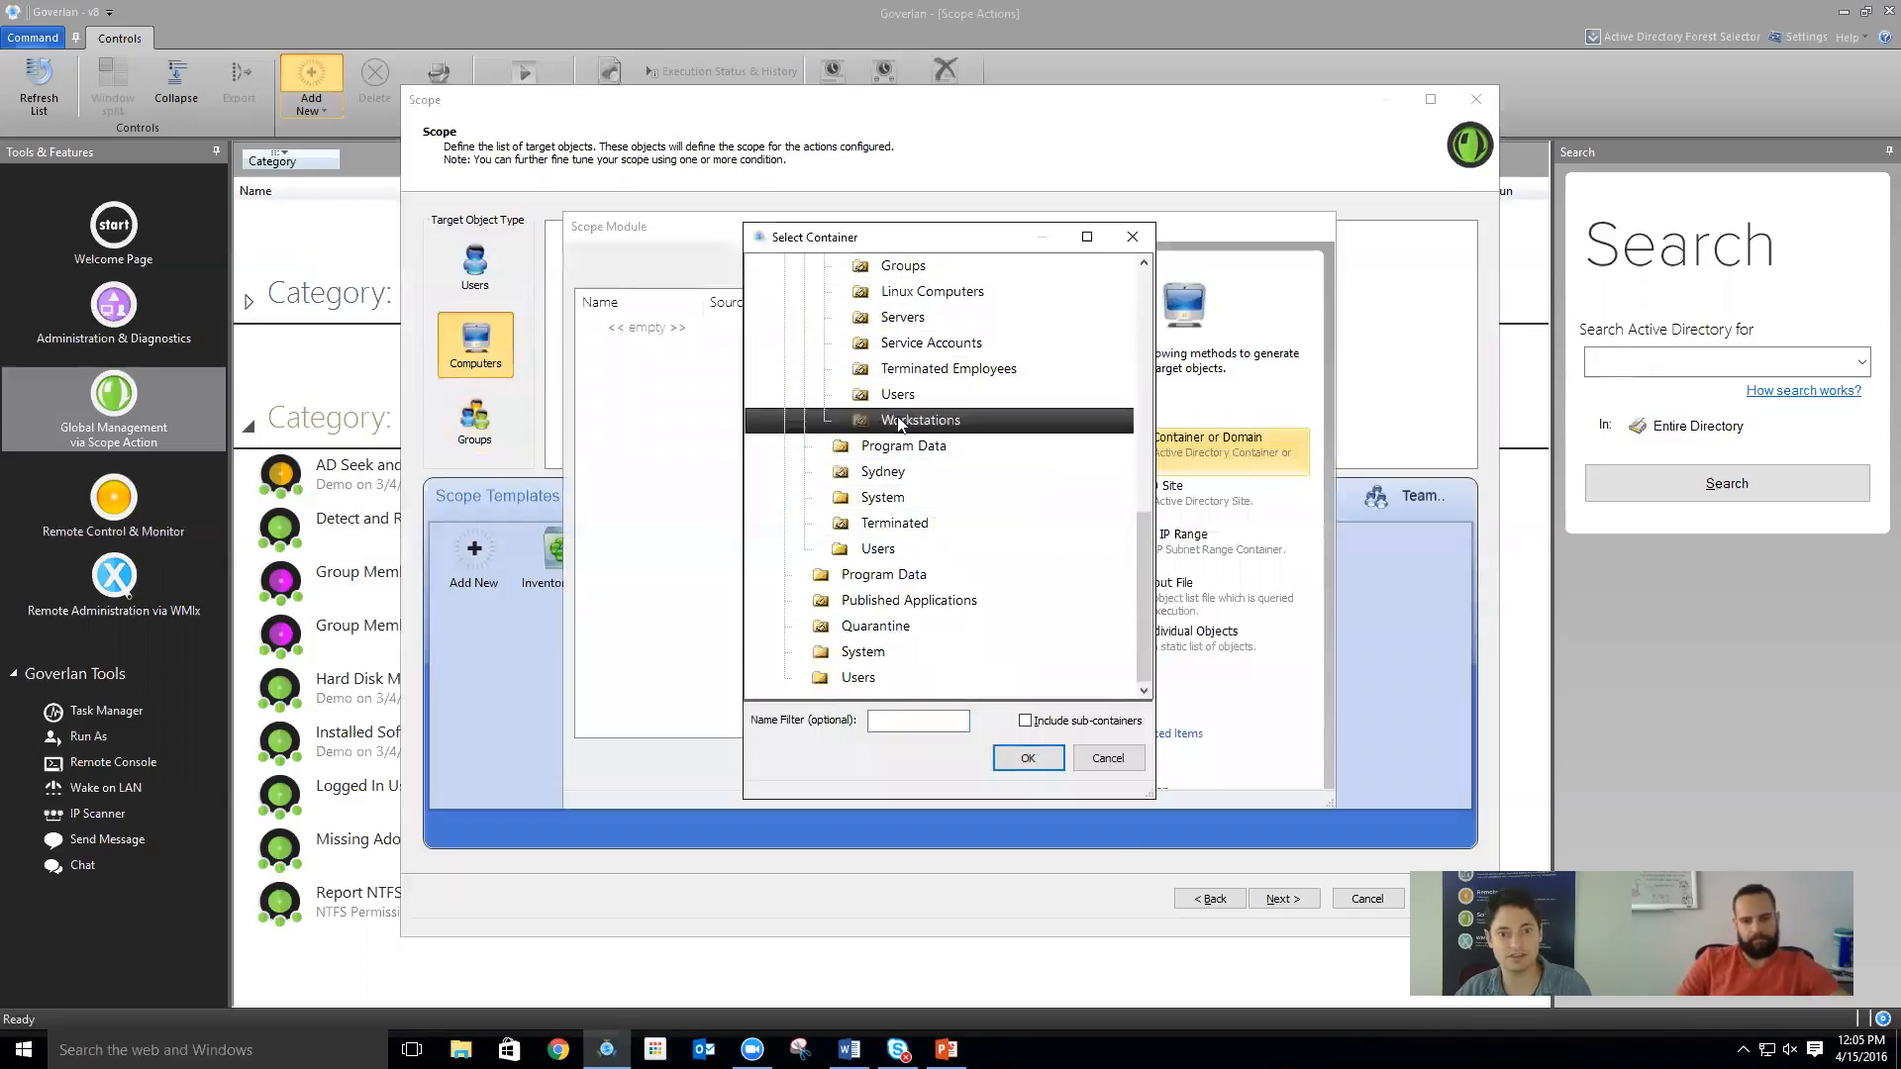
left_click(1025, 758)
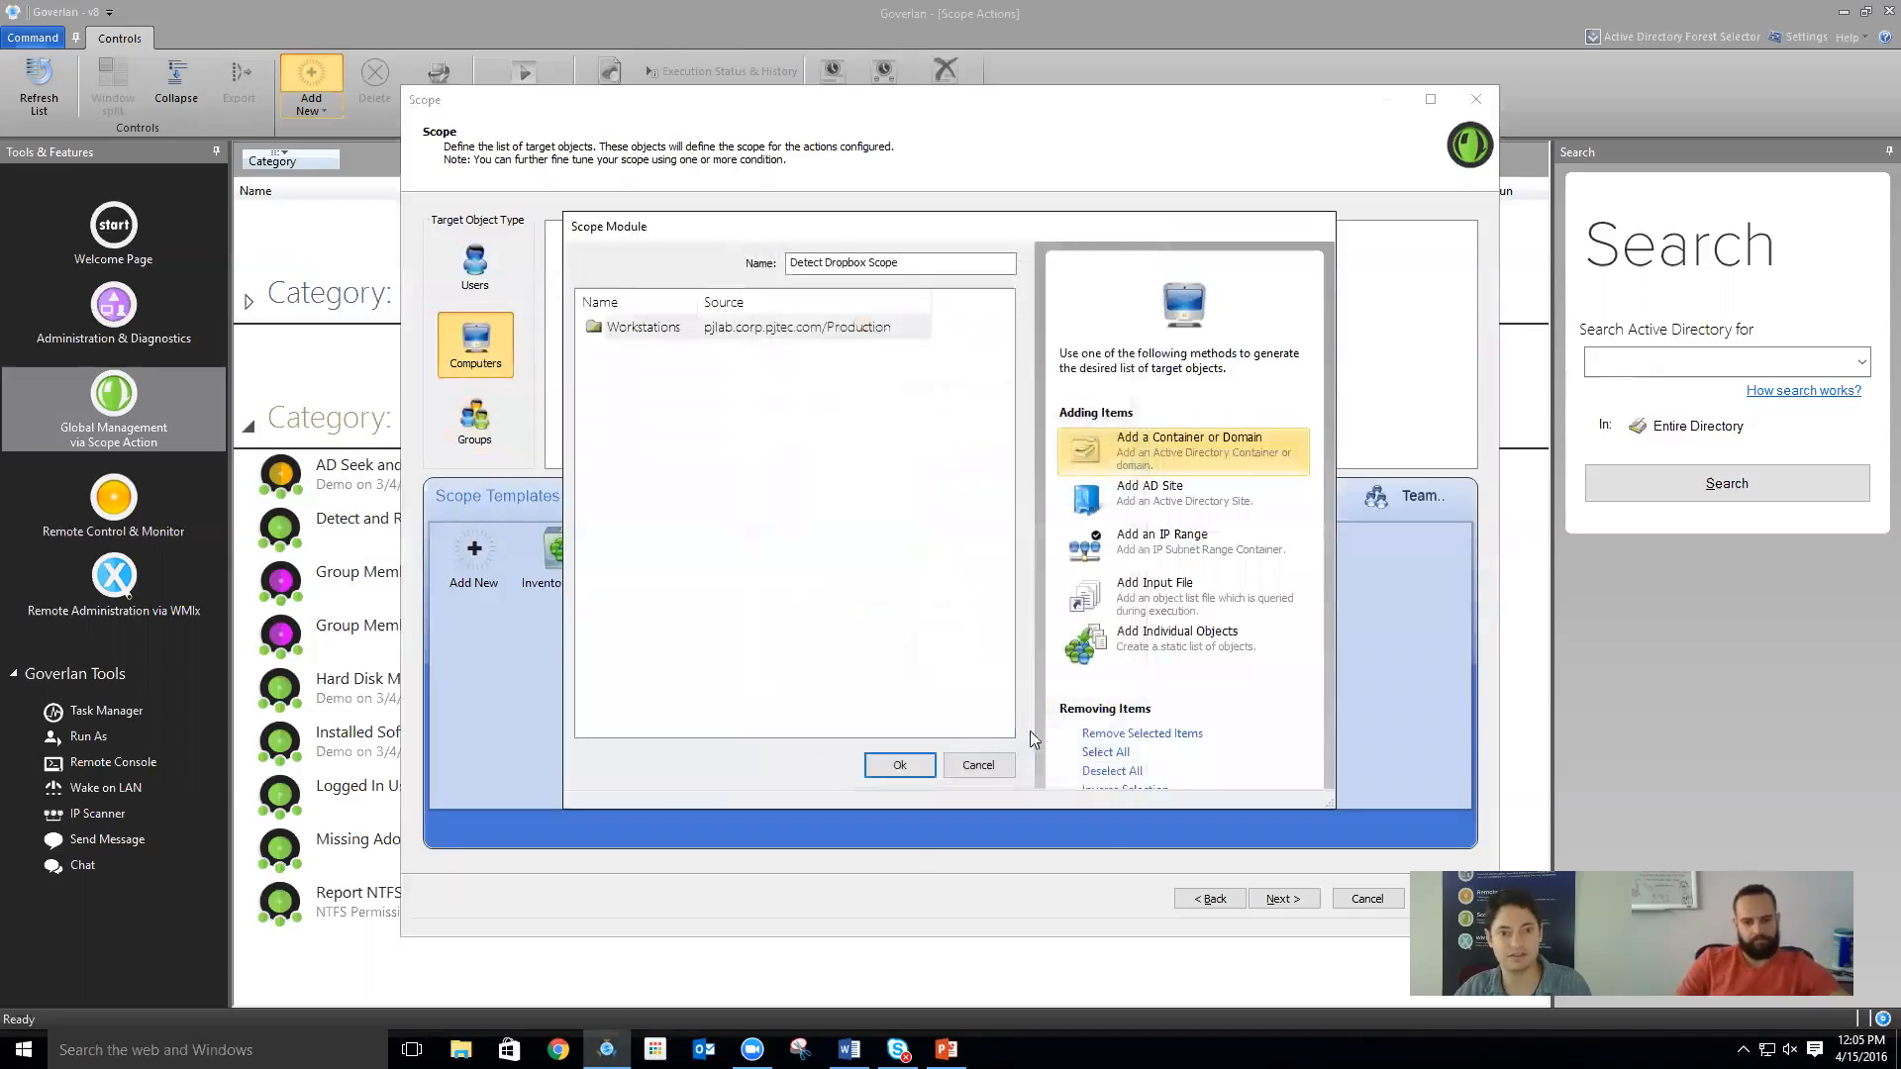
left_click(899, 765)
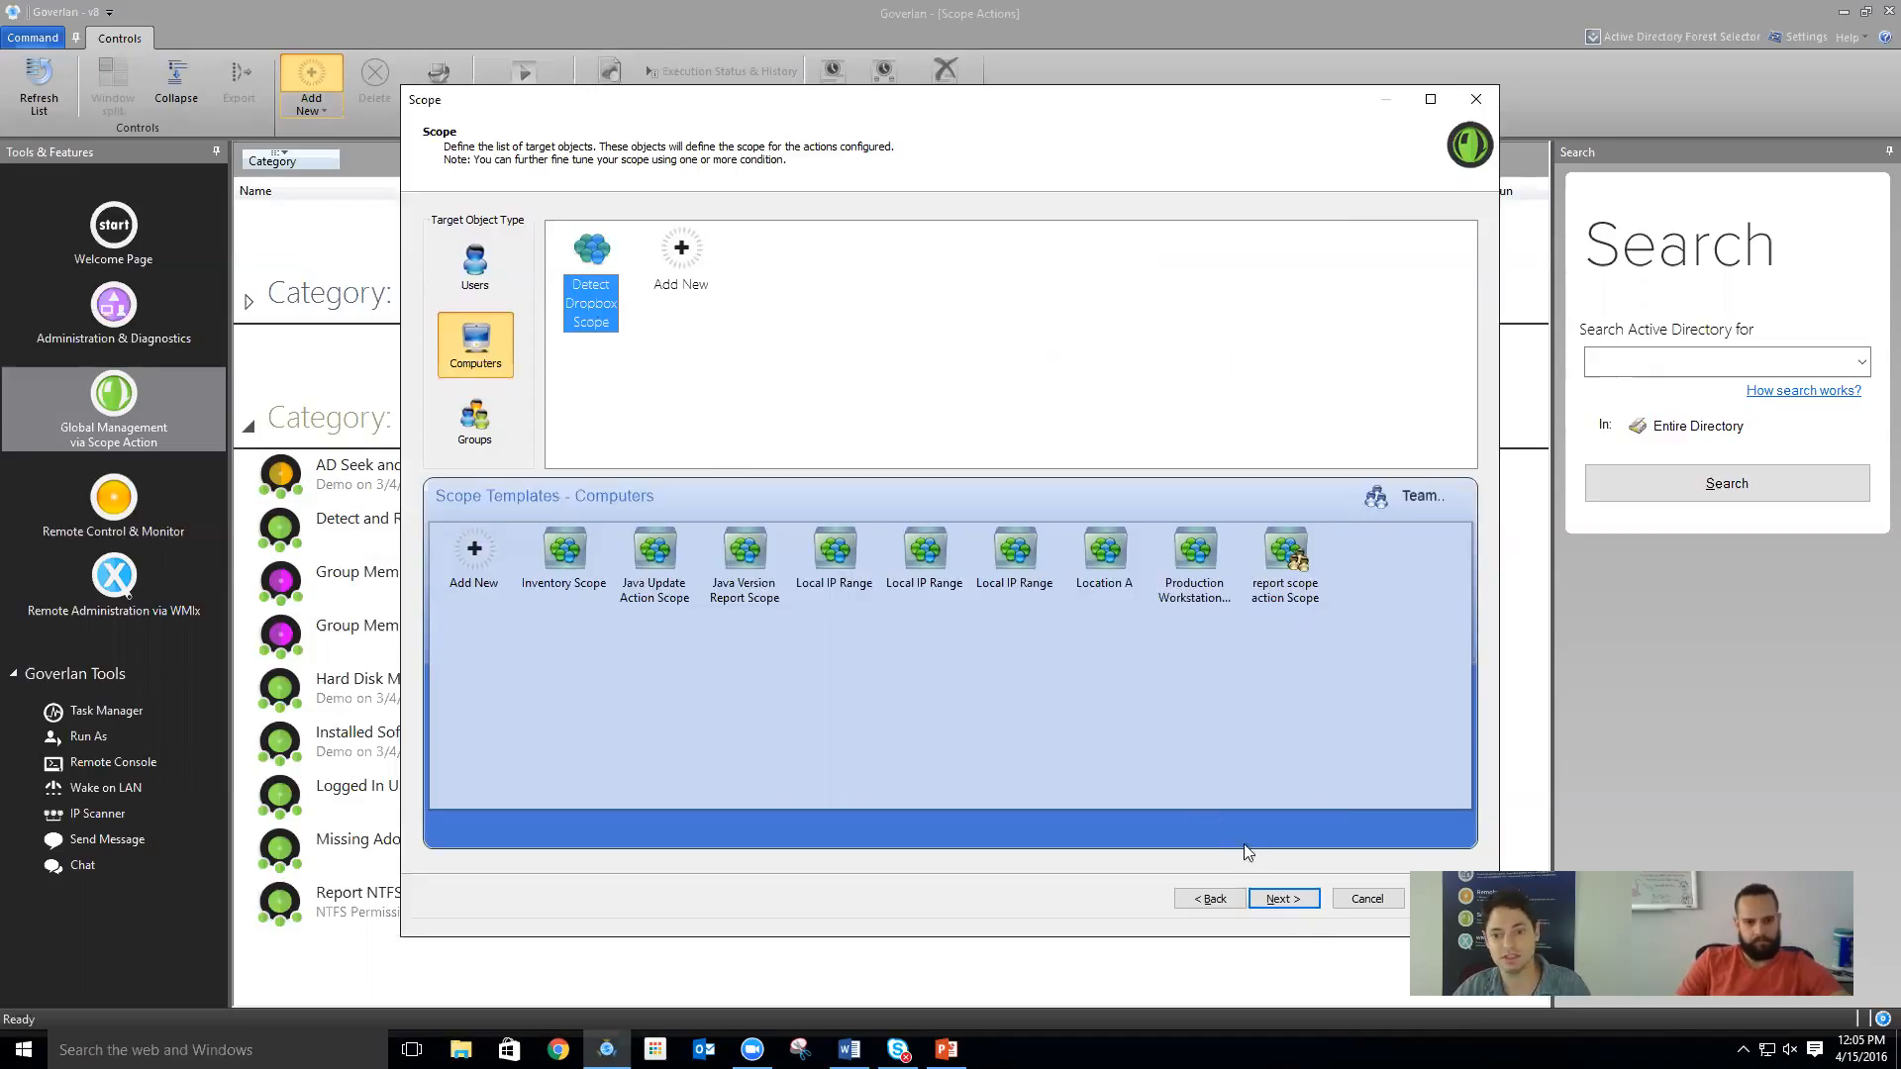
left_click(1283, 898)
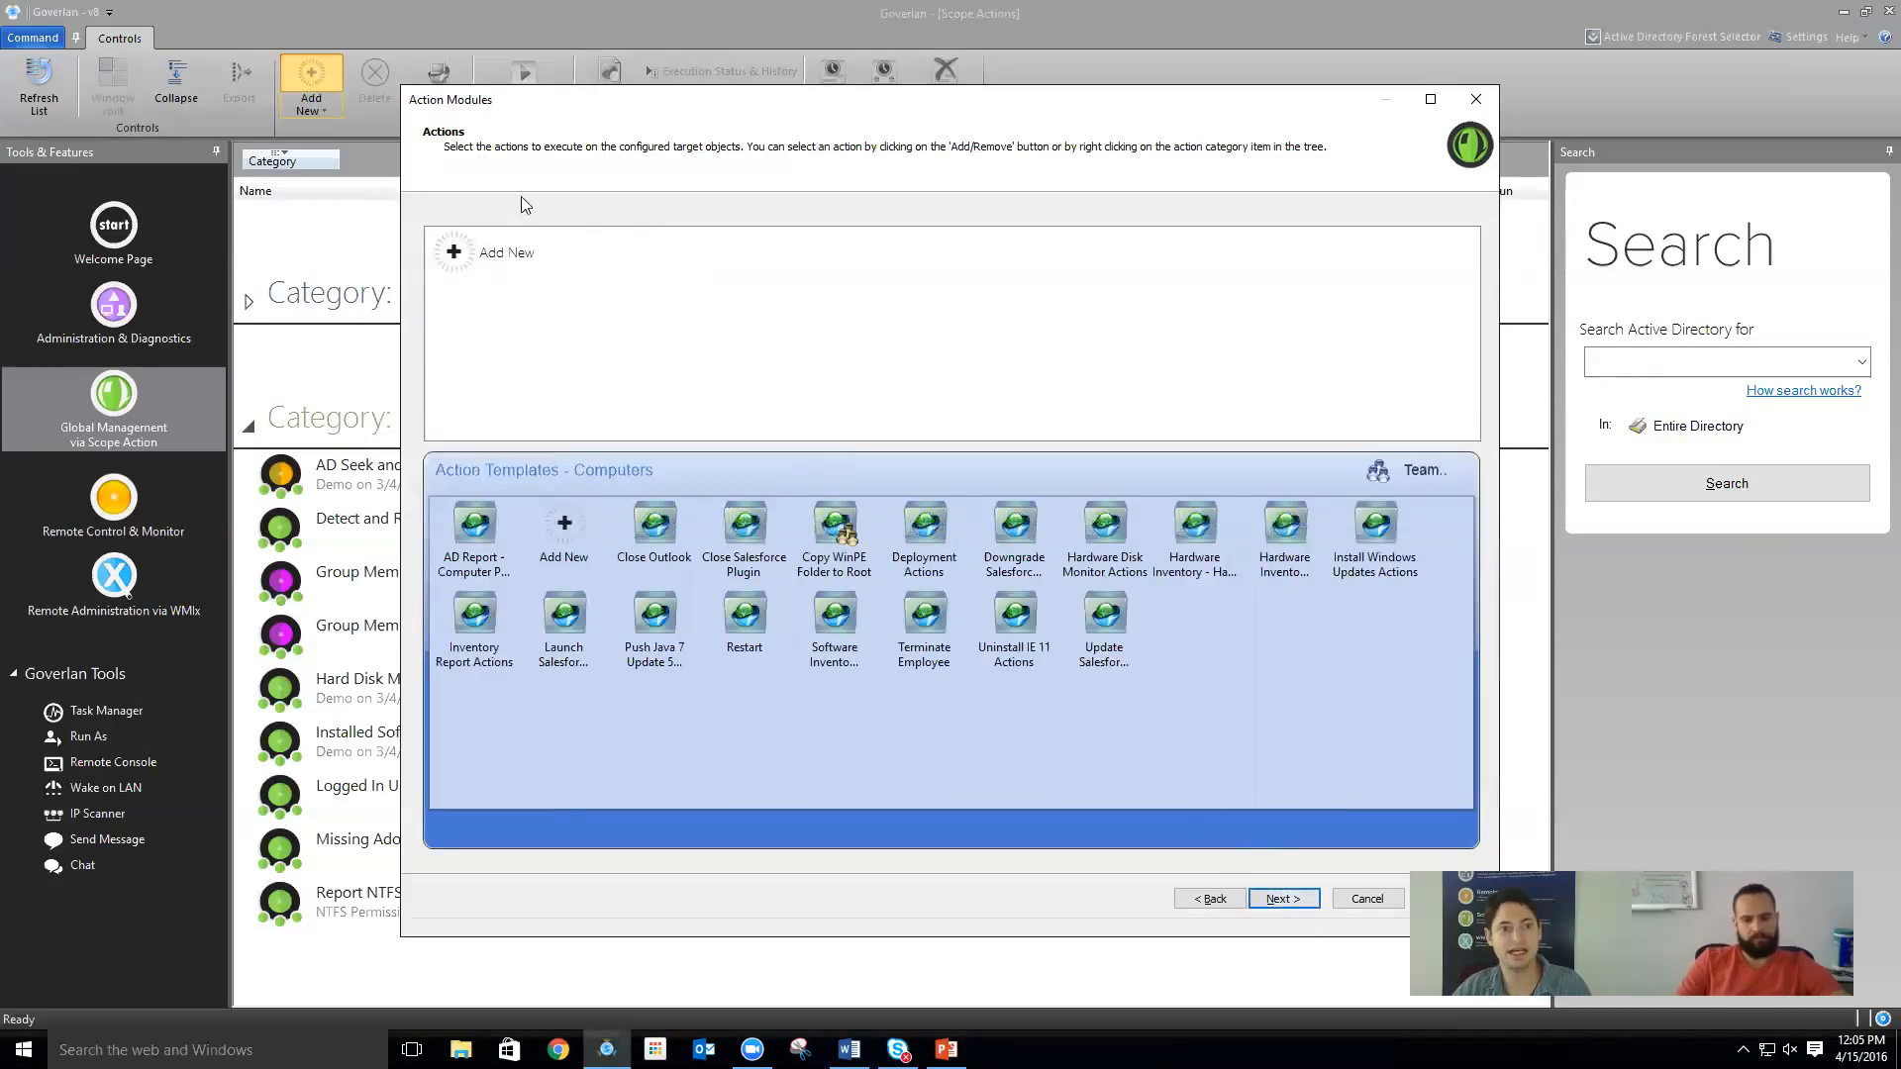
Add a new action module that reports the System Computer Name property
double_click(506, 255)
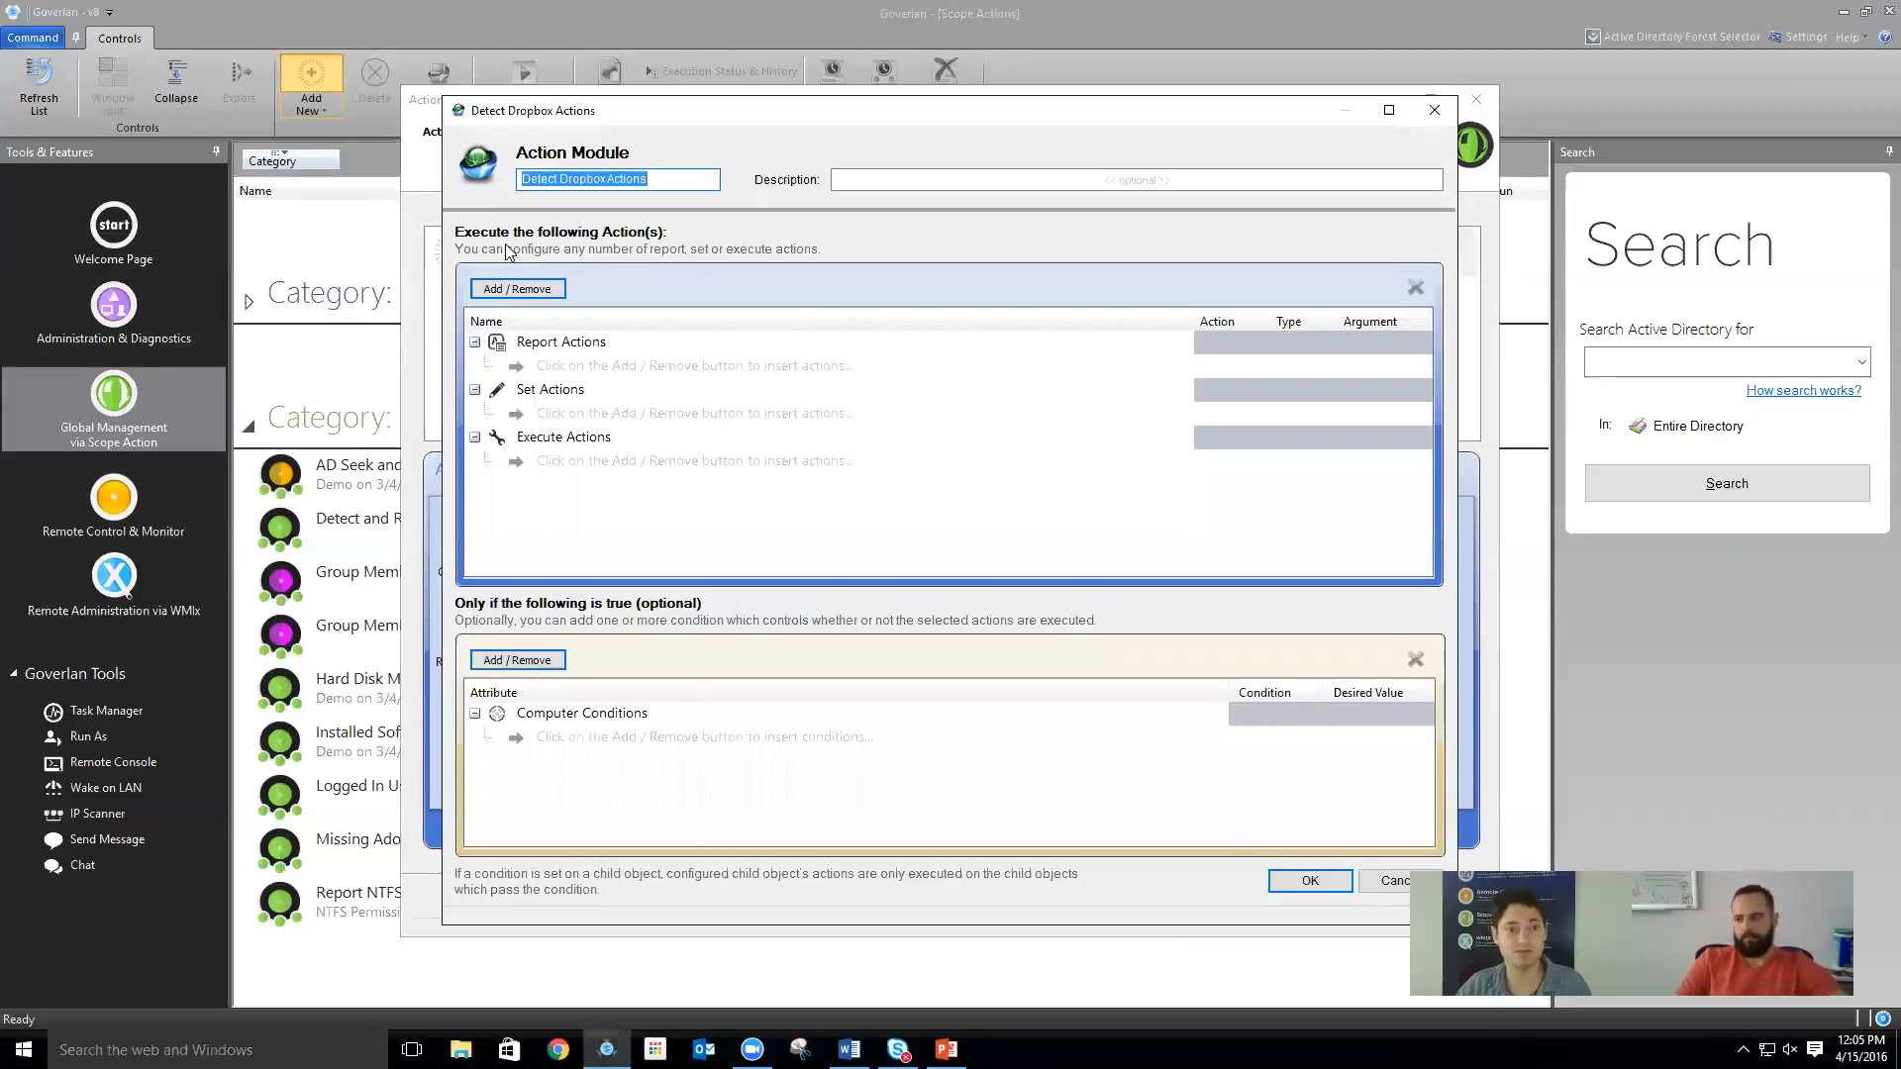
left_click(515, 291)
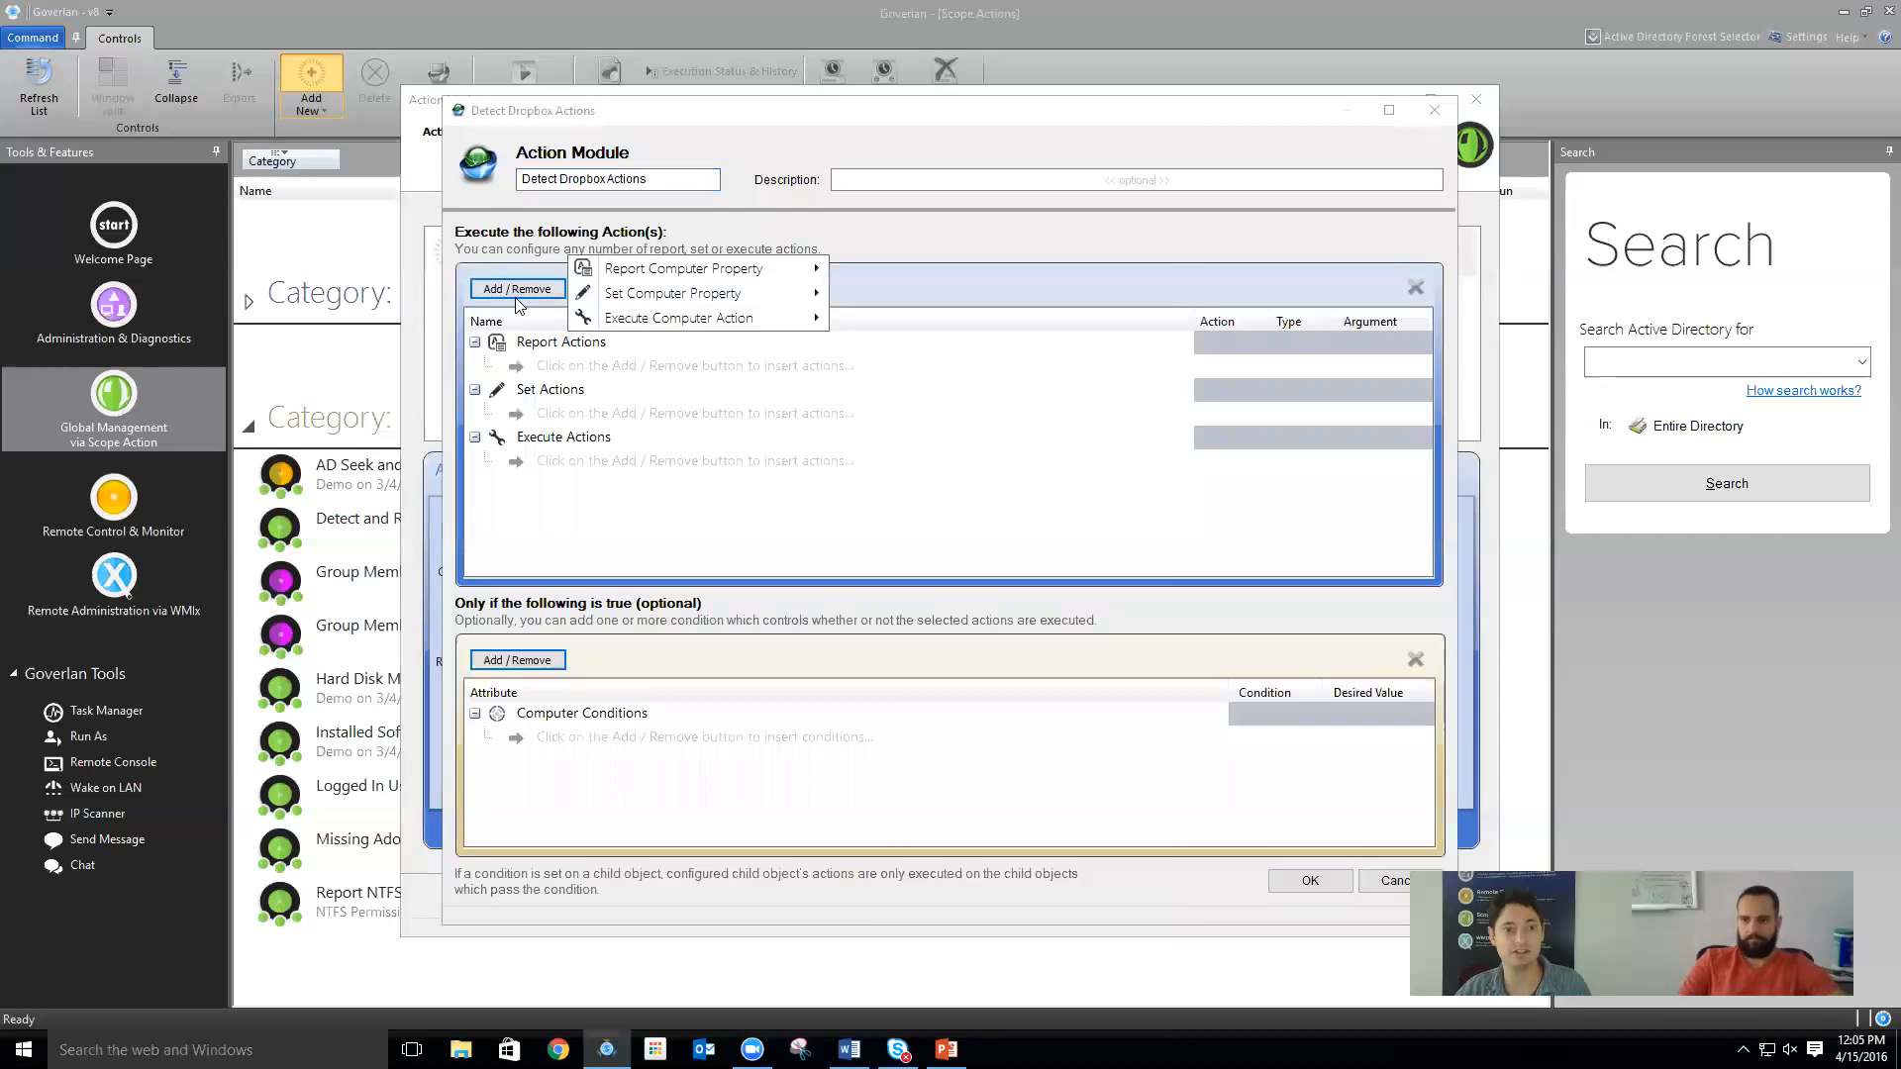
mouse_move(594, 282)
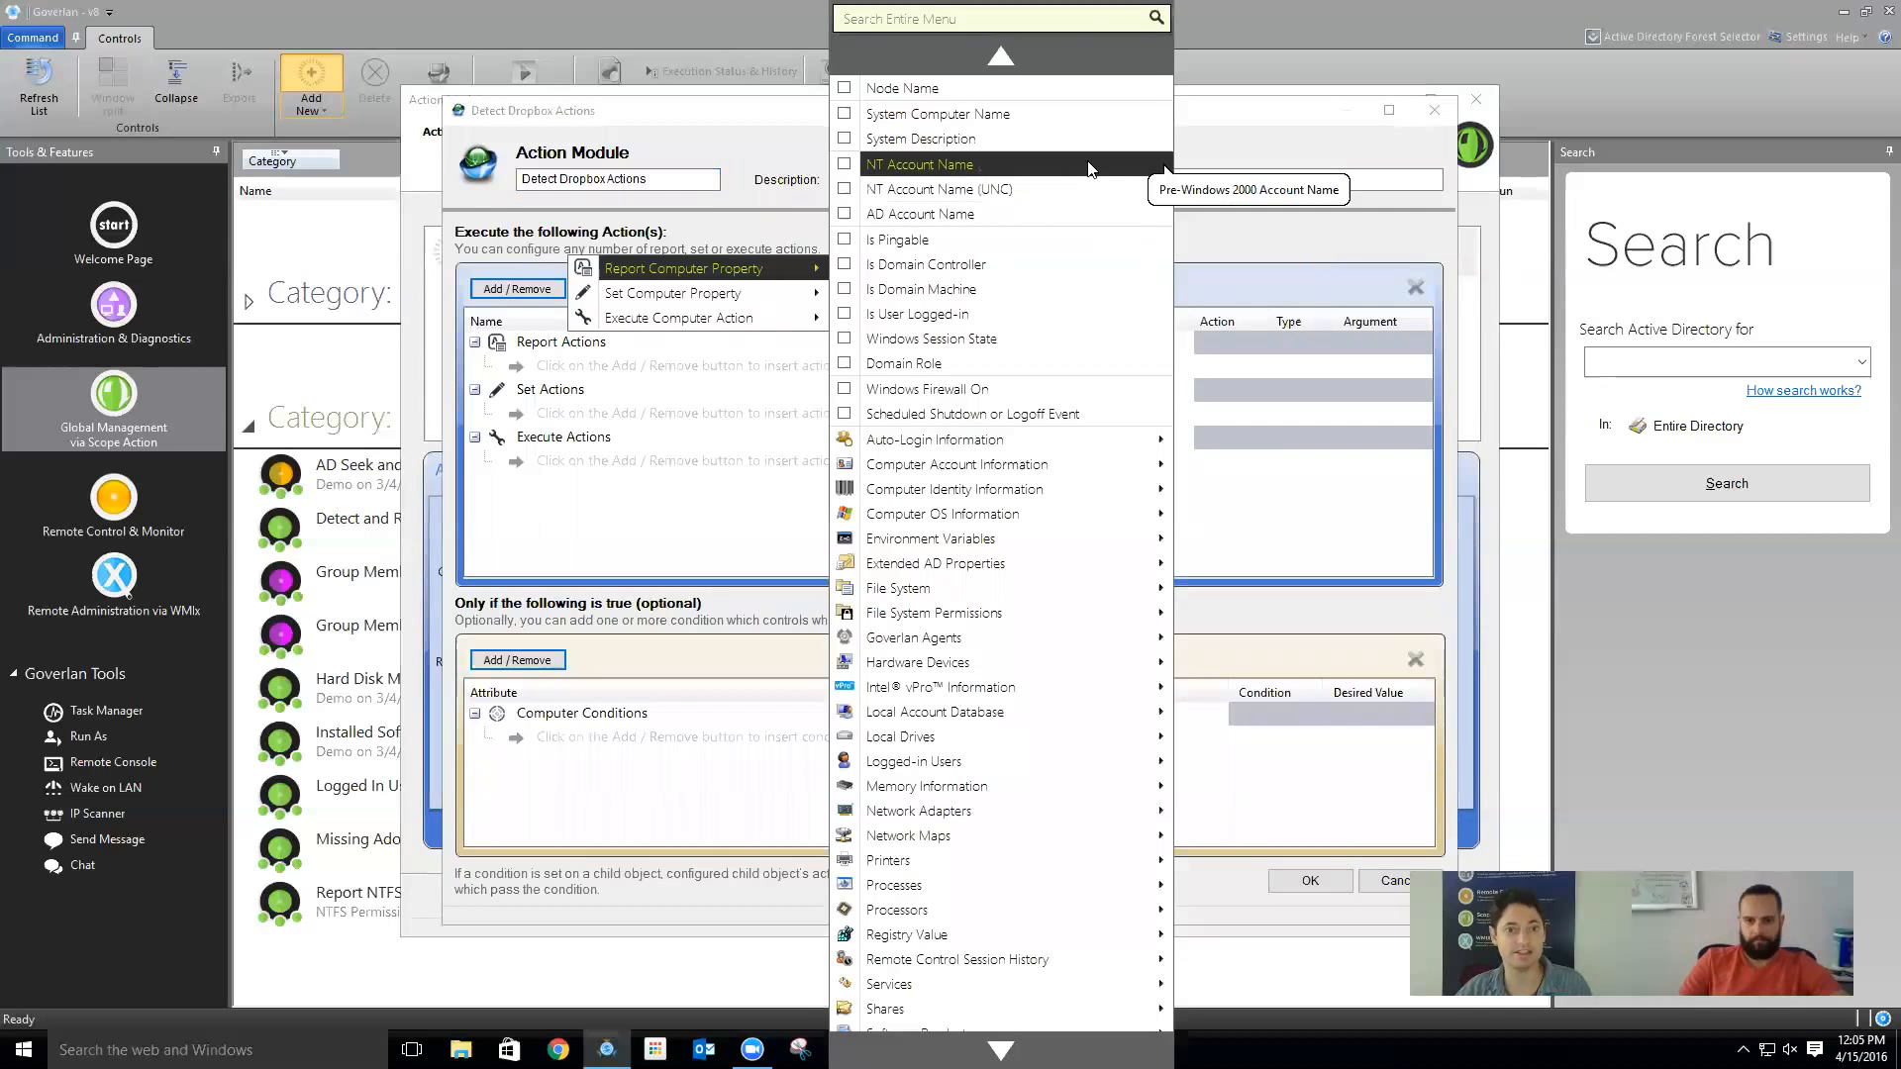
left_click(1056, 118)
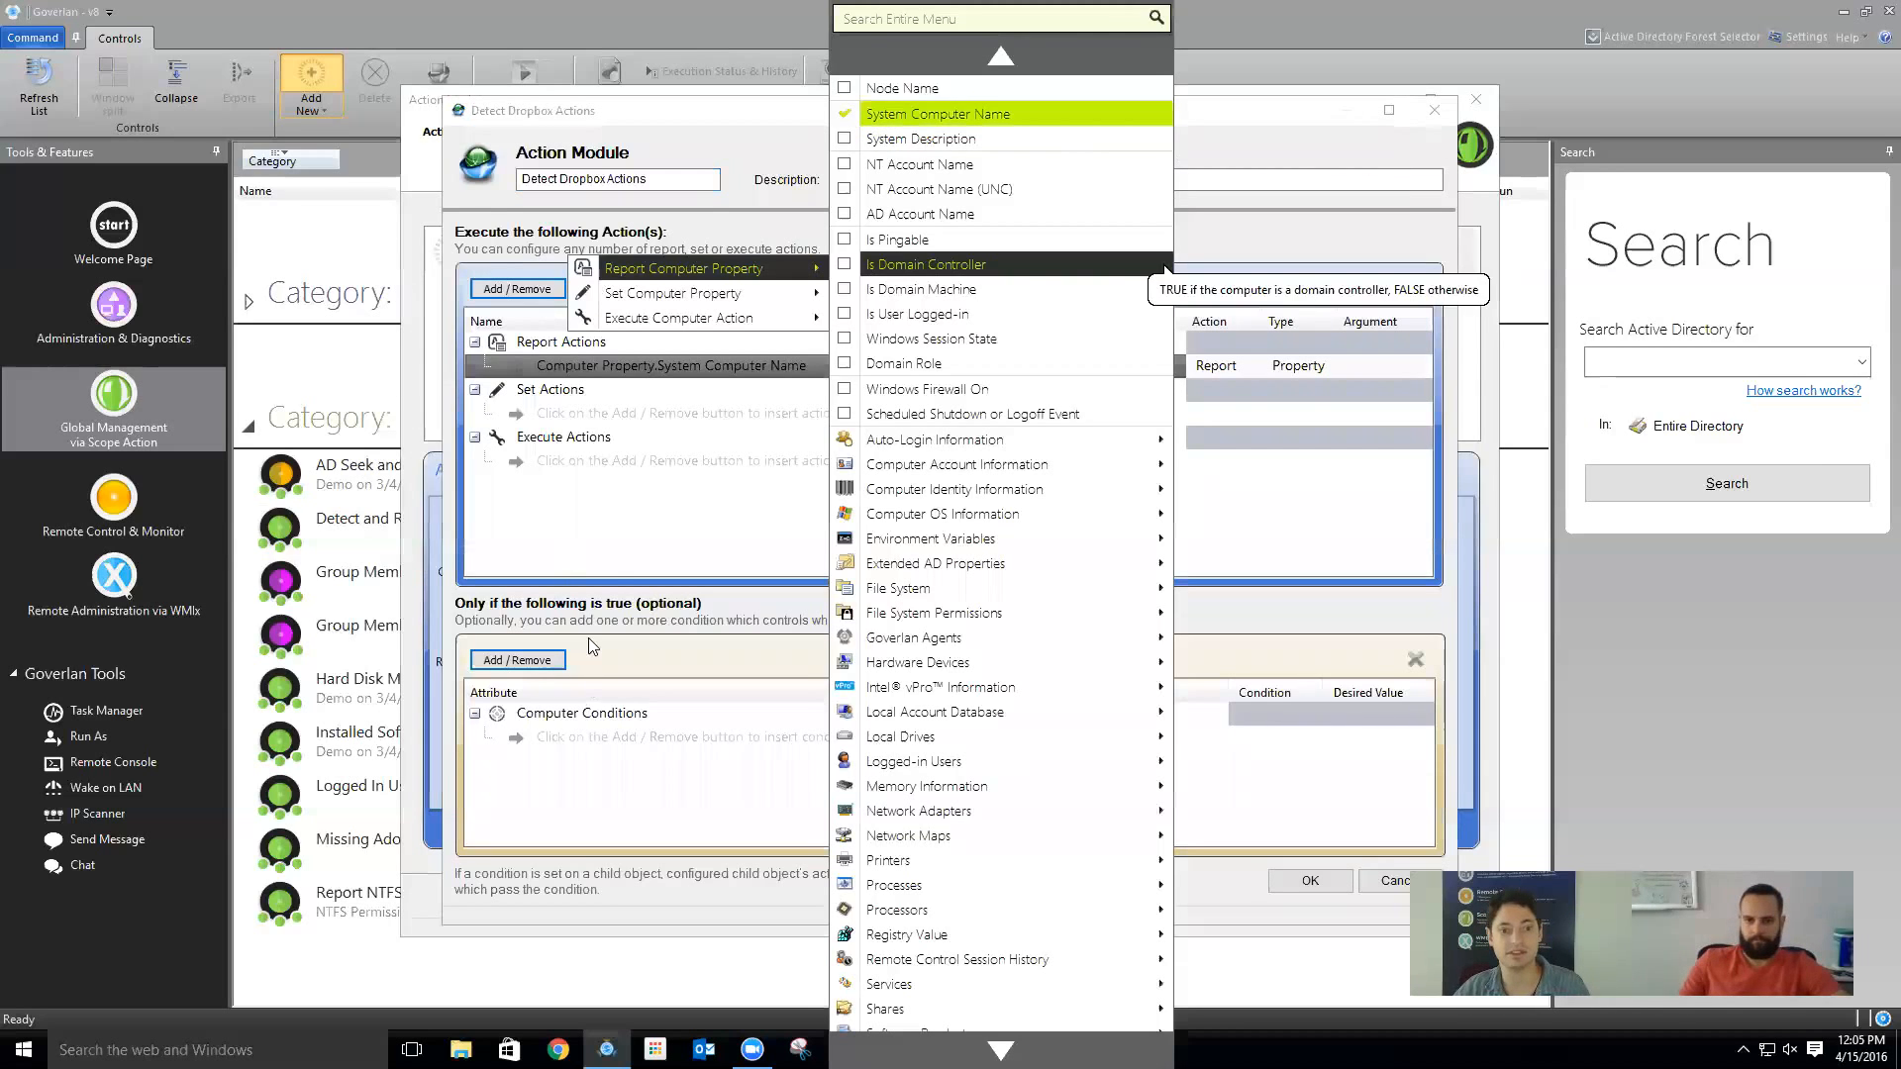
left_click(638, 622)
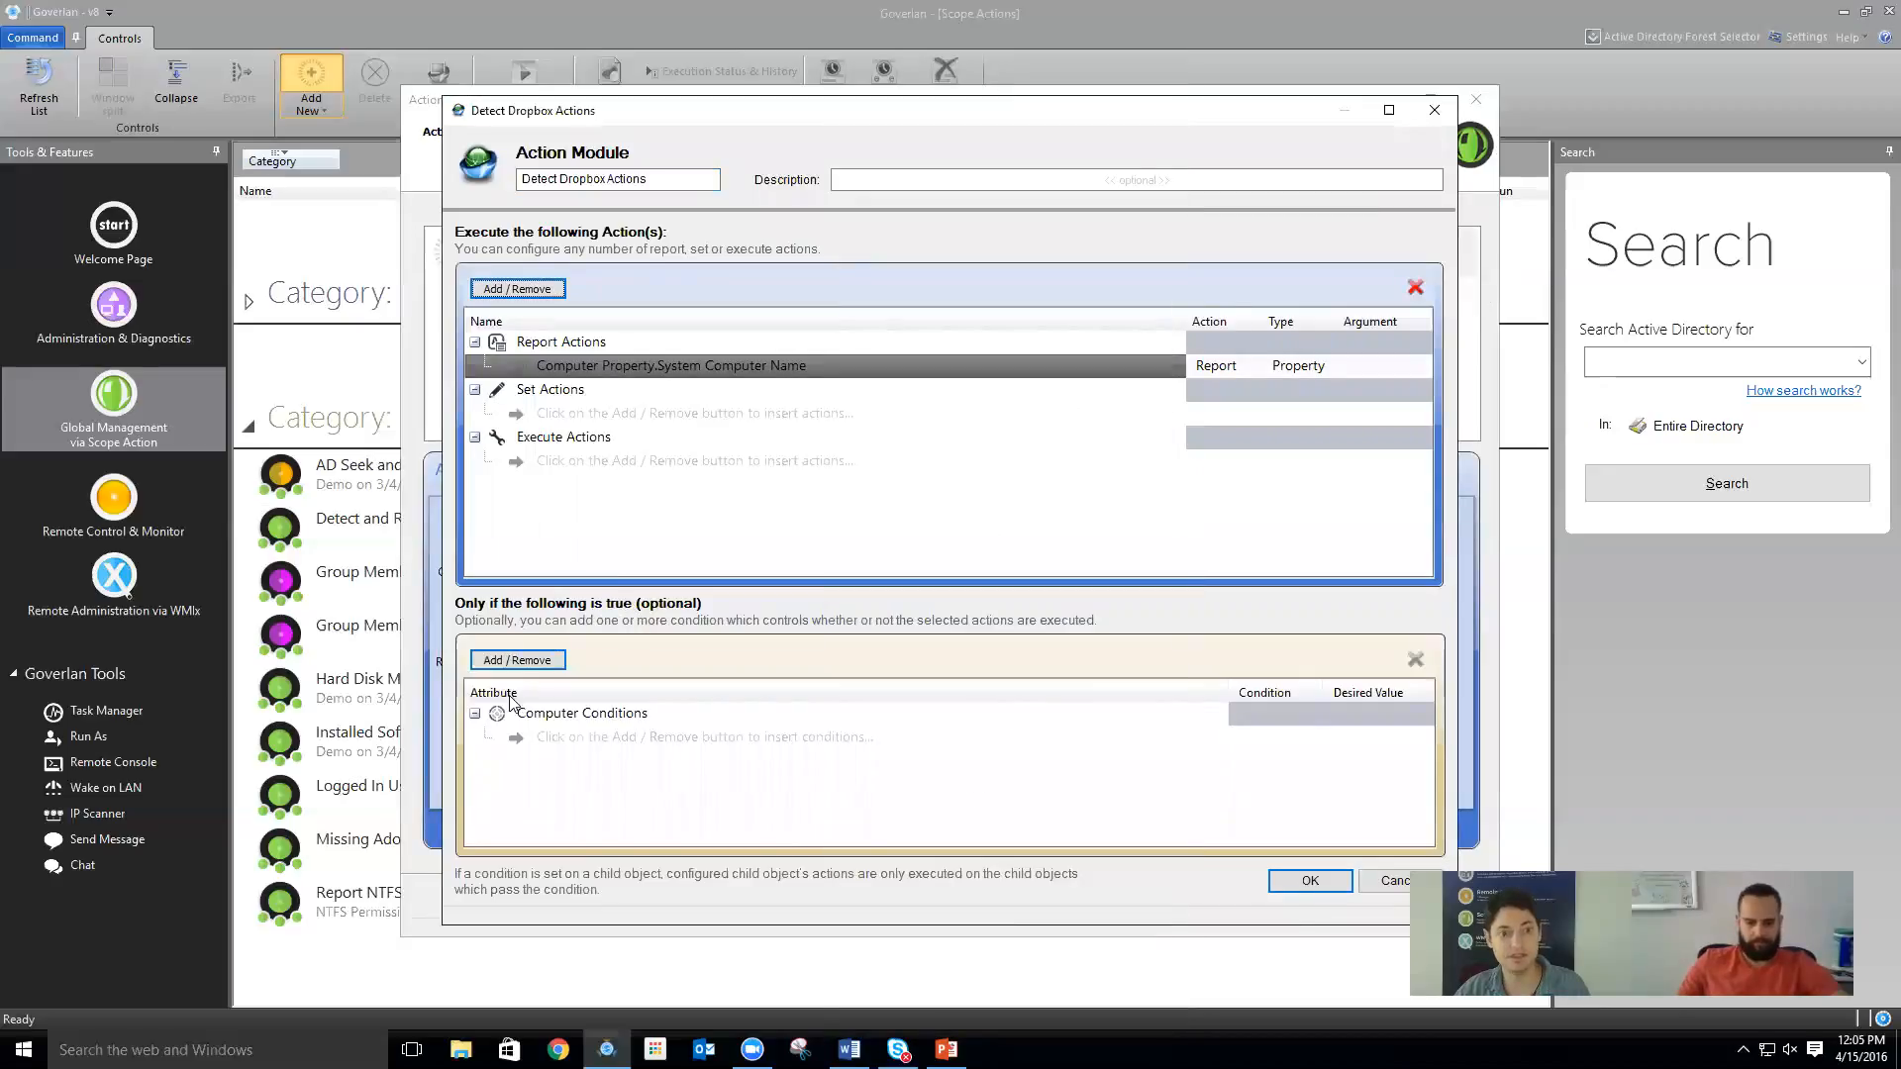
Add a computer condition to the action module based on the Product Name of Software Products
left_click(525, 660)
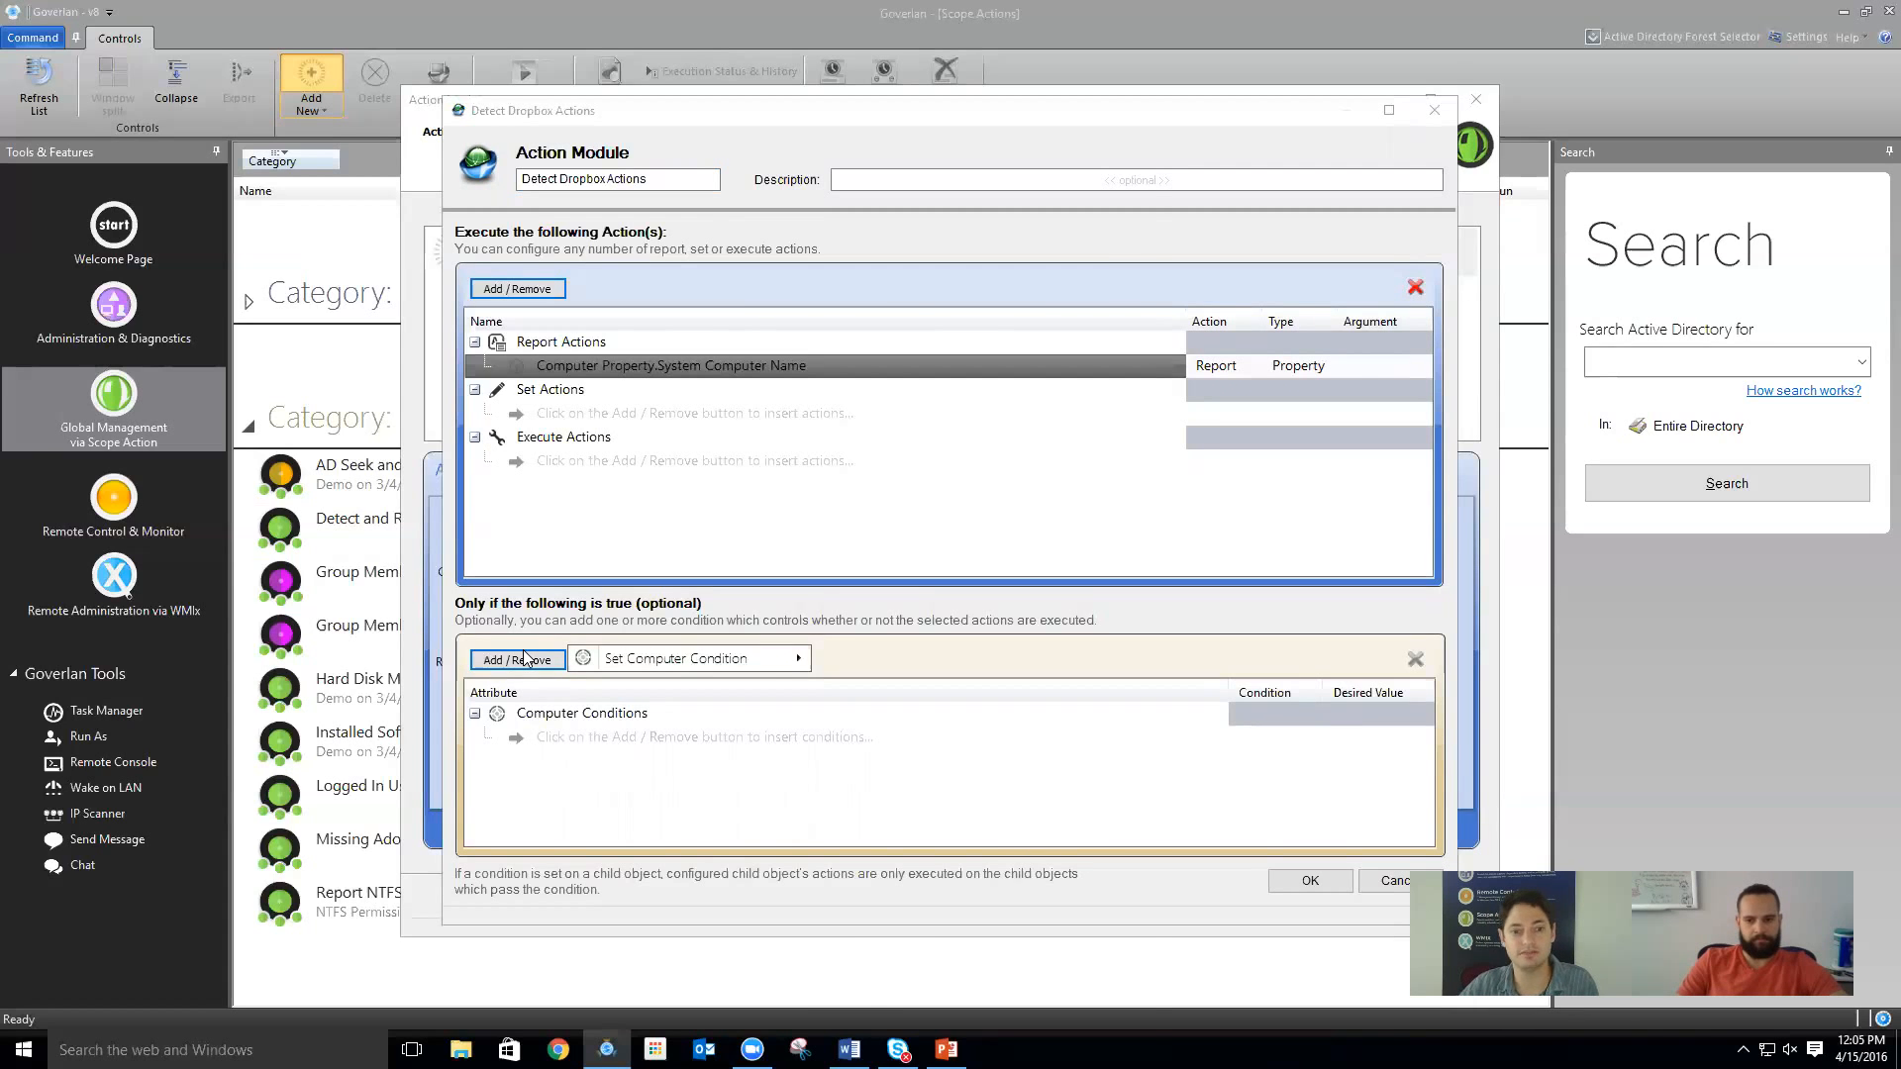
mouse_move(642, 662)
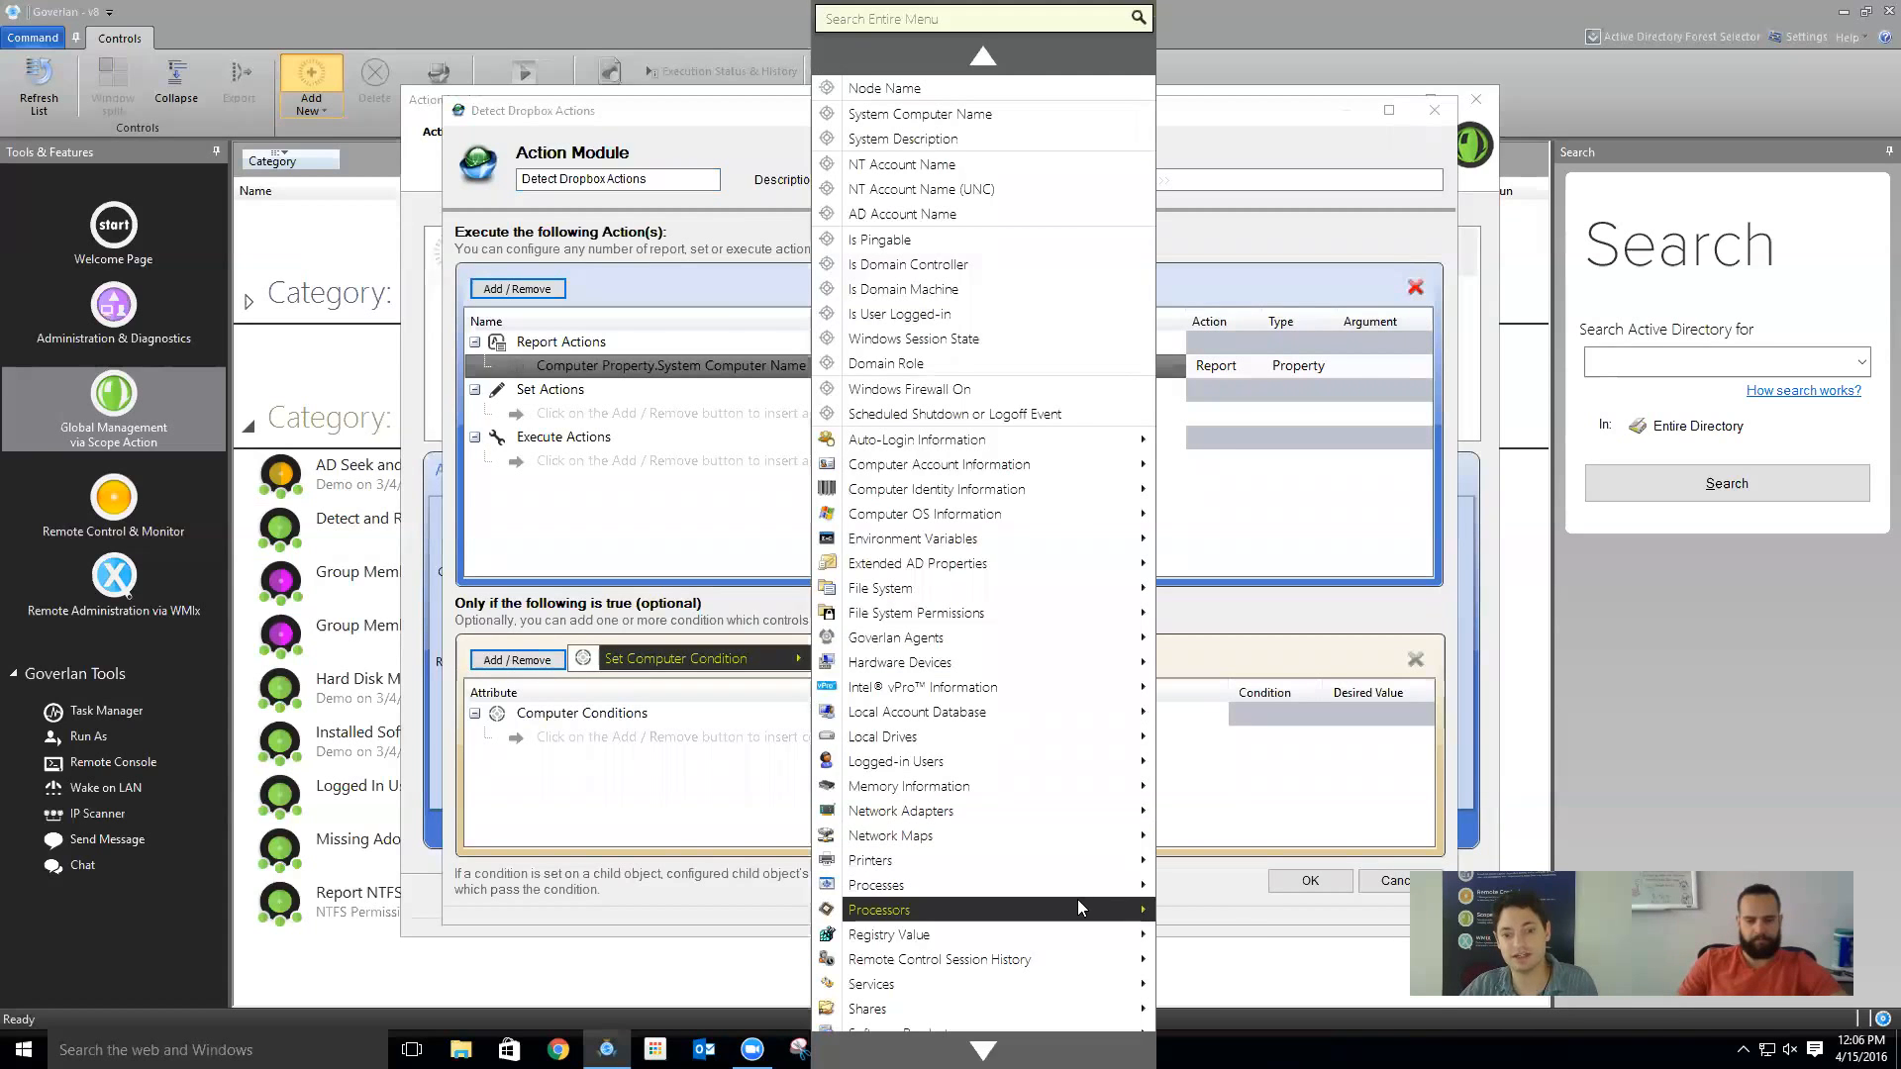
scroll(1079, 908, "down", 3)
mouse_move(1012, 864)
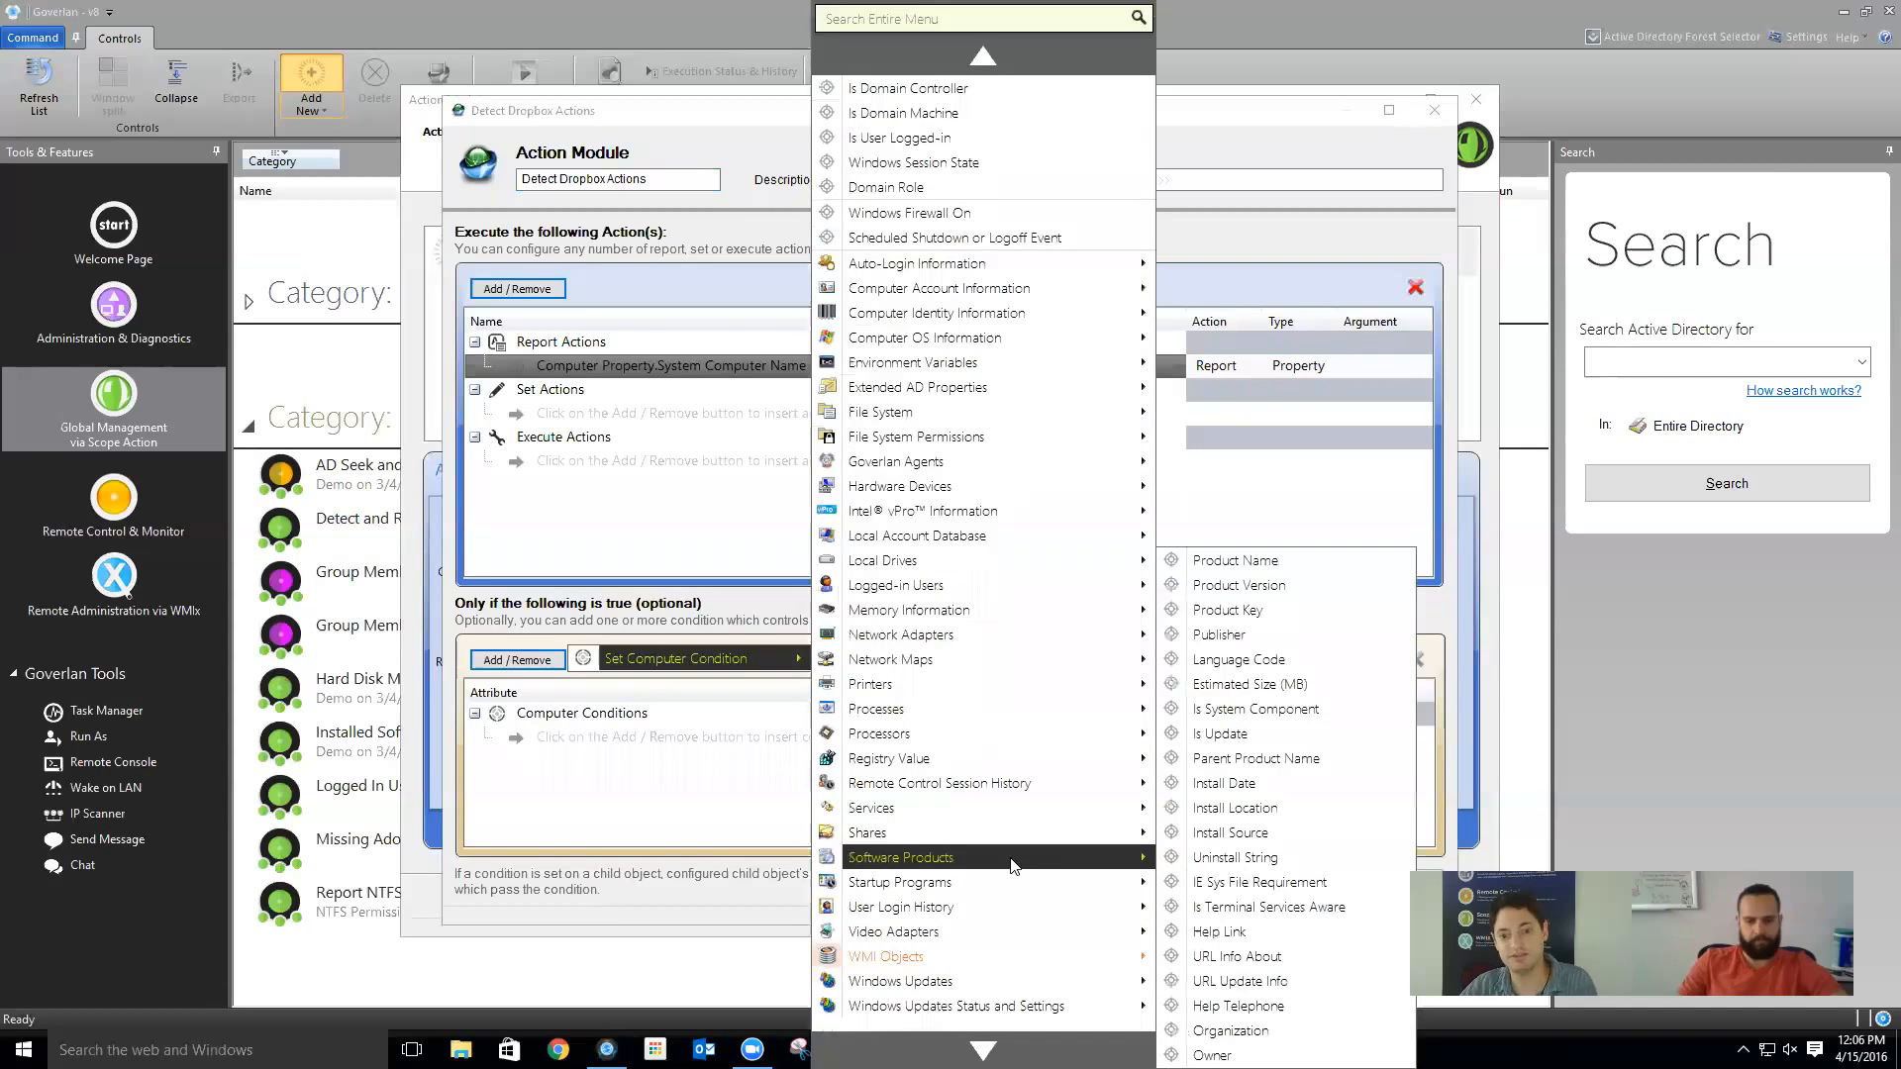
left_click(1225, 563)
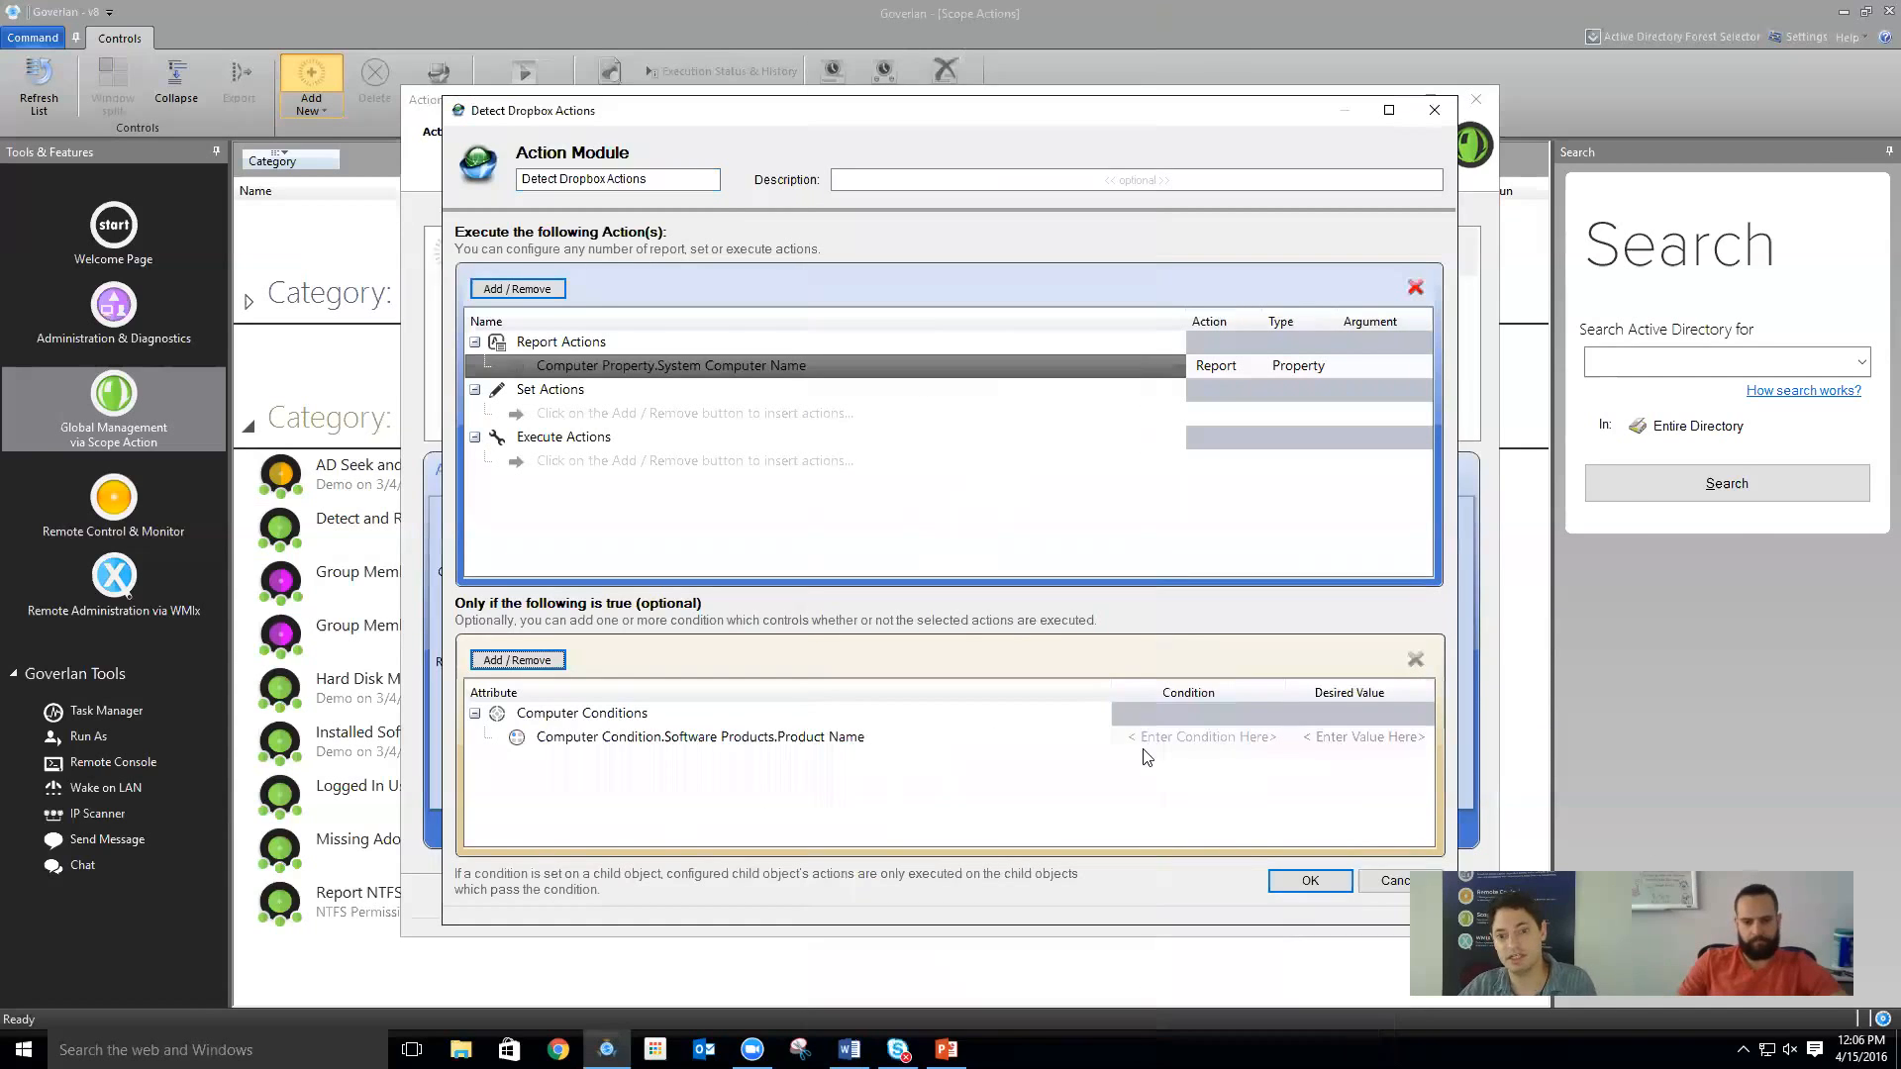
Set the product name condition to Contains with the desired value Dropbox
left_click(1170, 736)
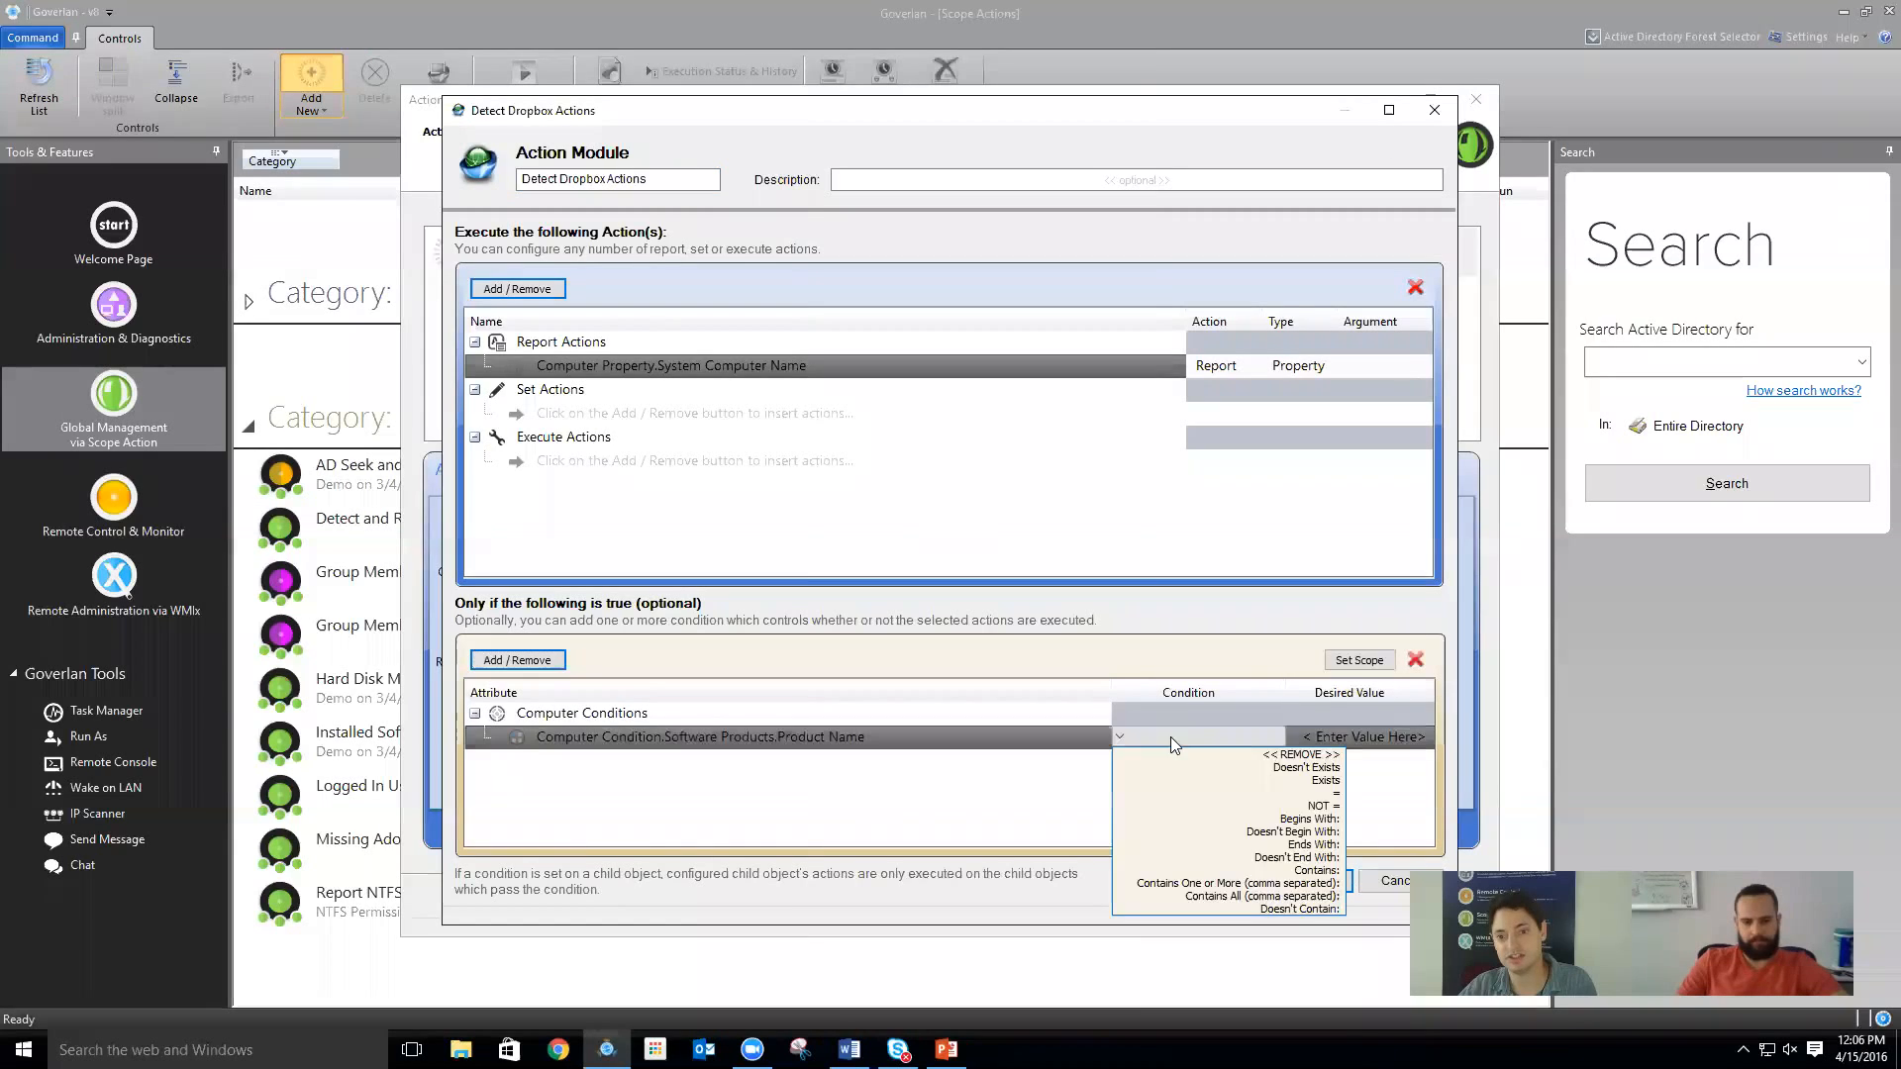
left_click(1191, 871)
left_click(1342, 738)
left_click_drag(1252, 382, 1089, 388)
type("Dropbox")
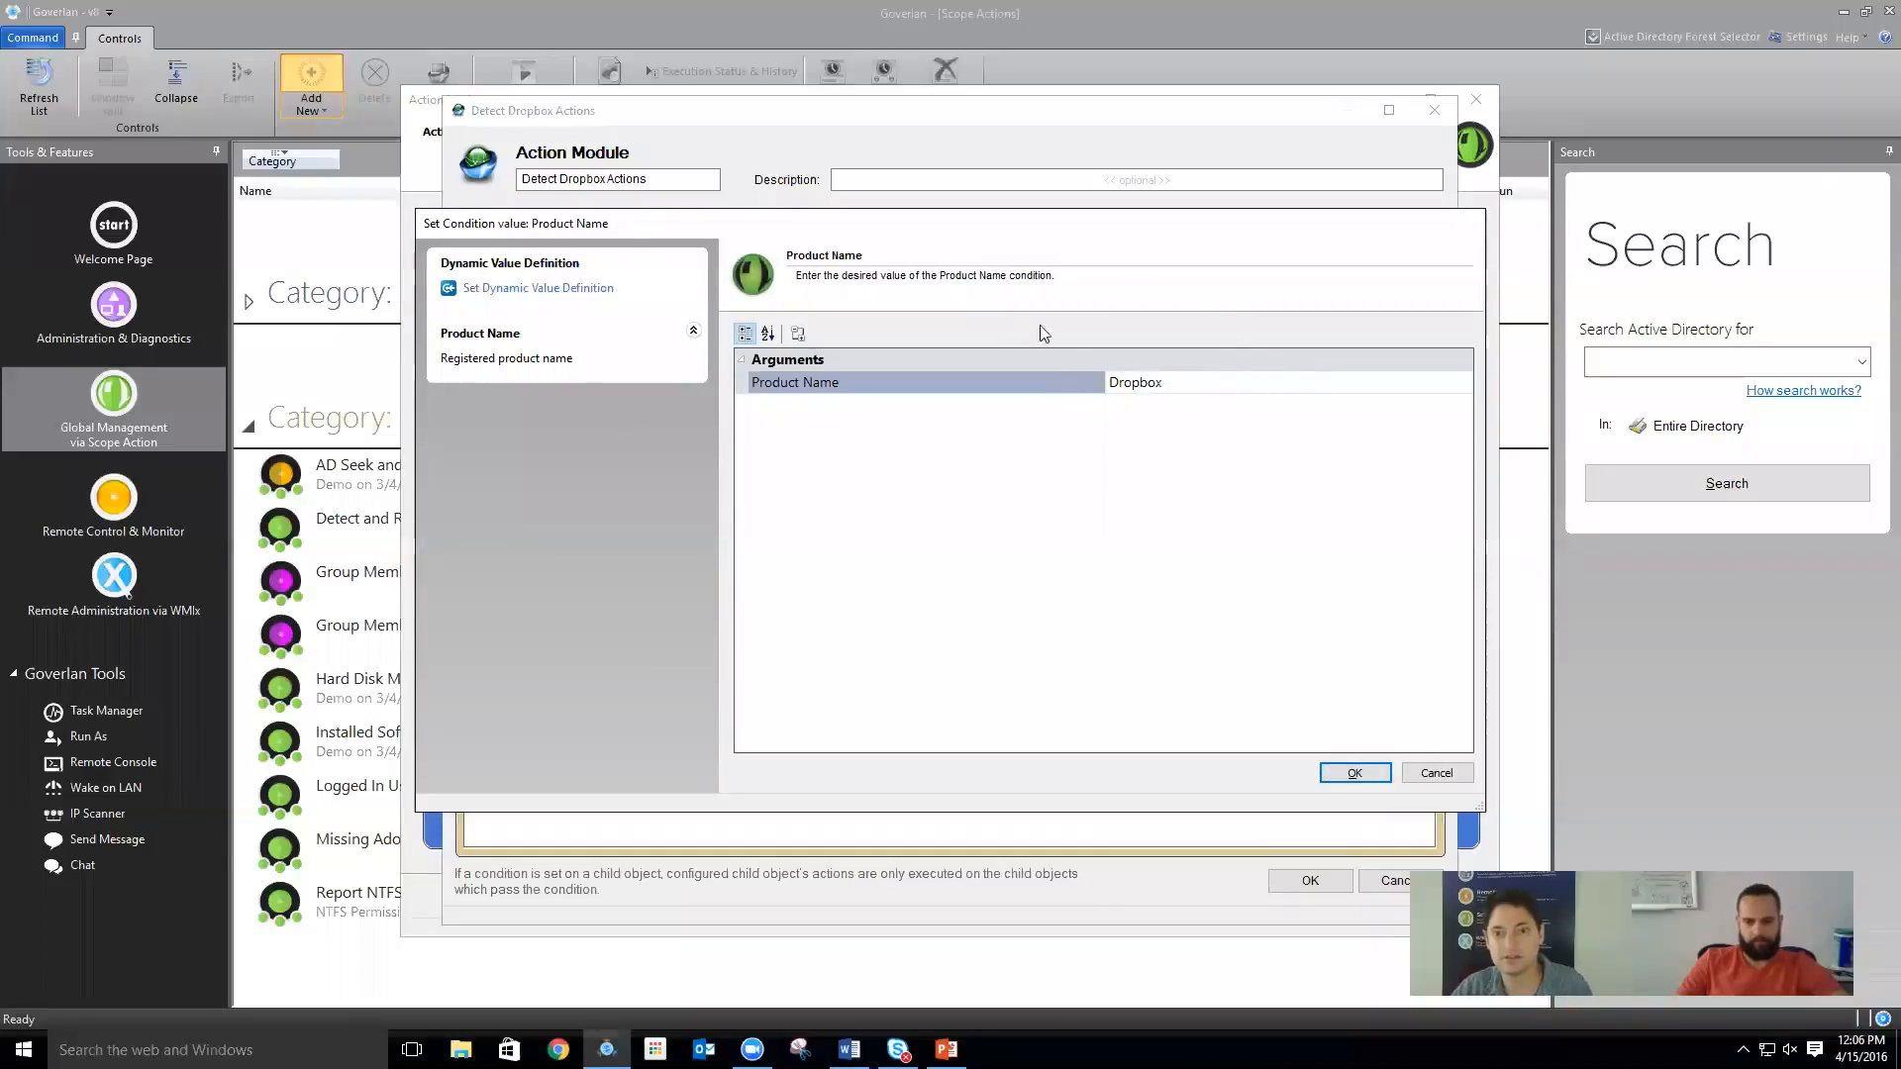
left_click(1353, 773)
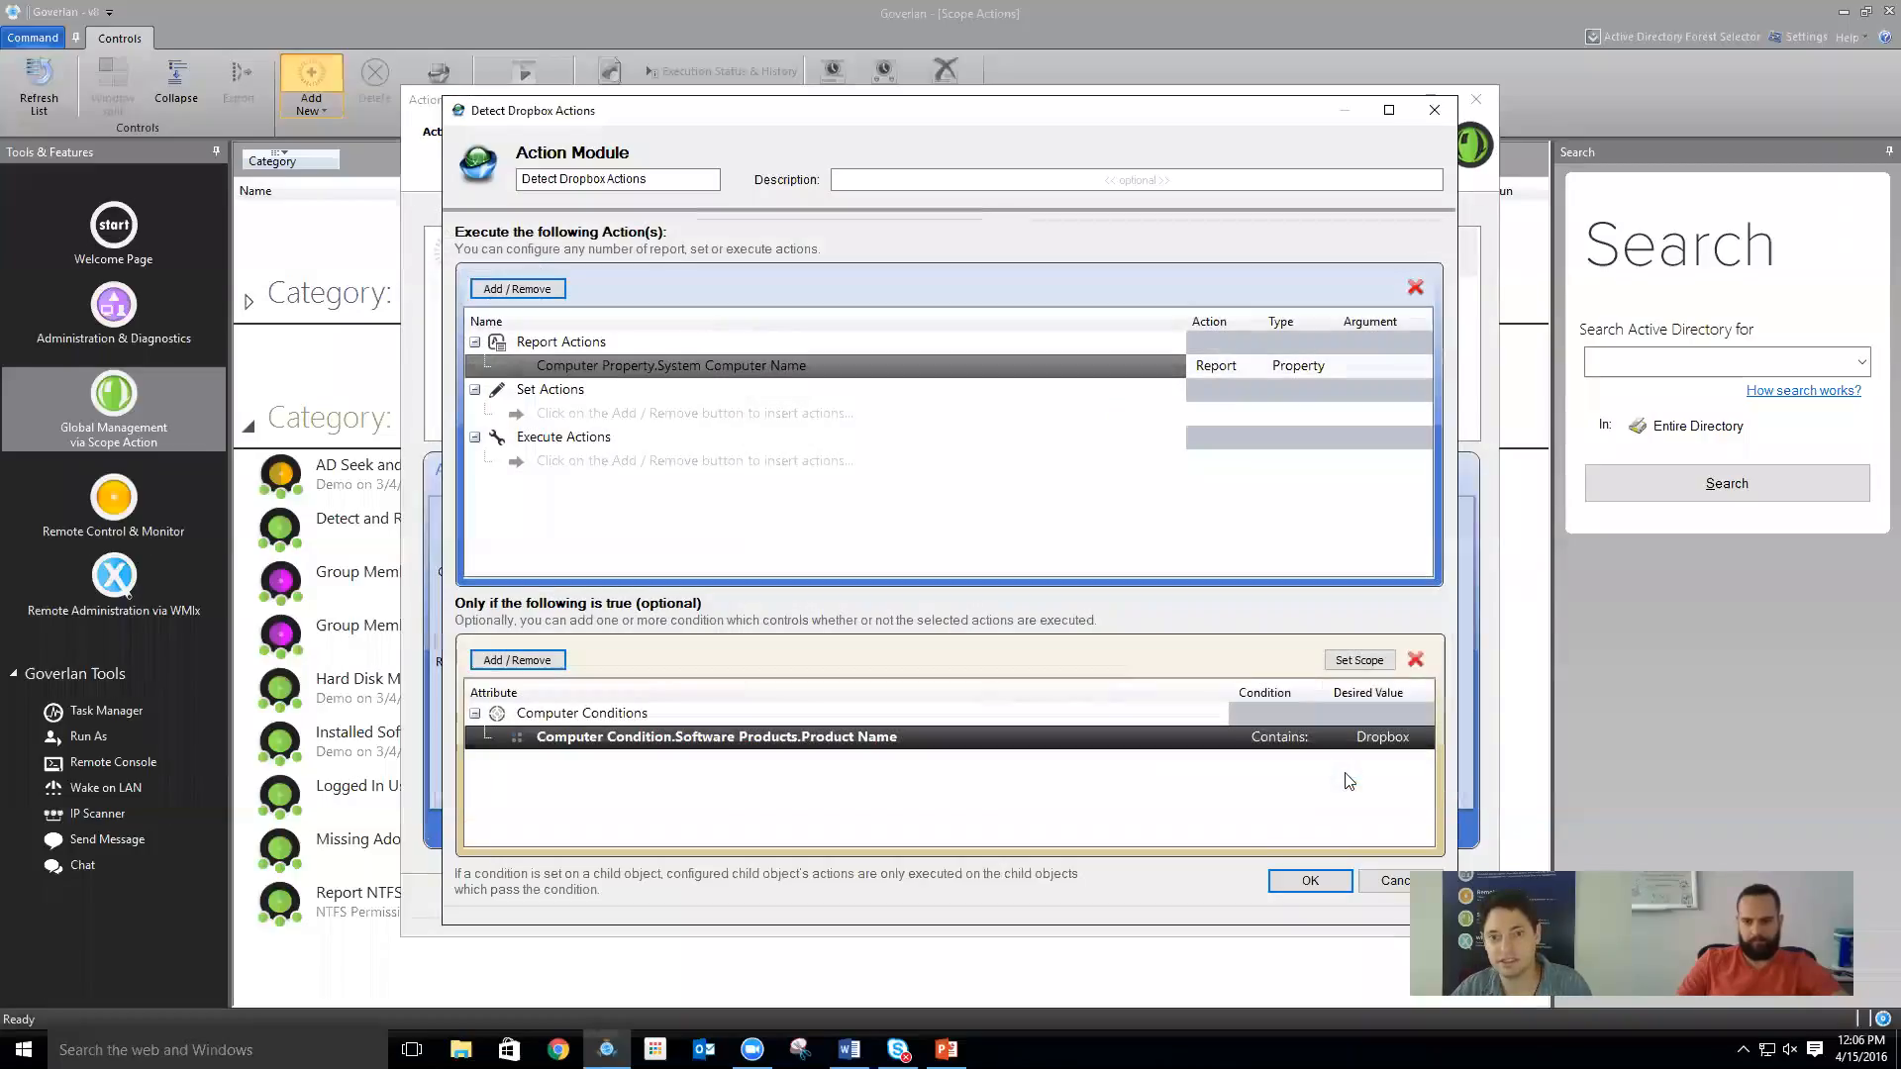
Save the action module and finish the scope action with Run Now and the HTML table report opening once ready
left_click(1308, 880)
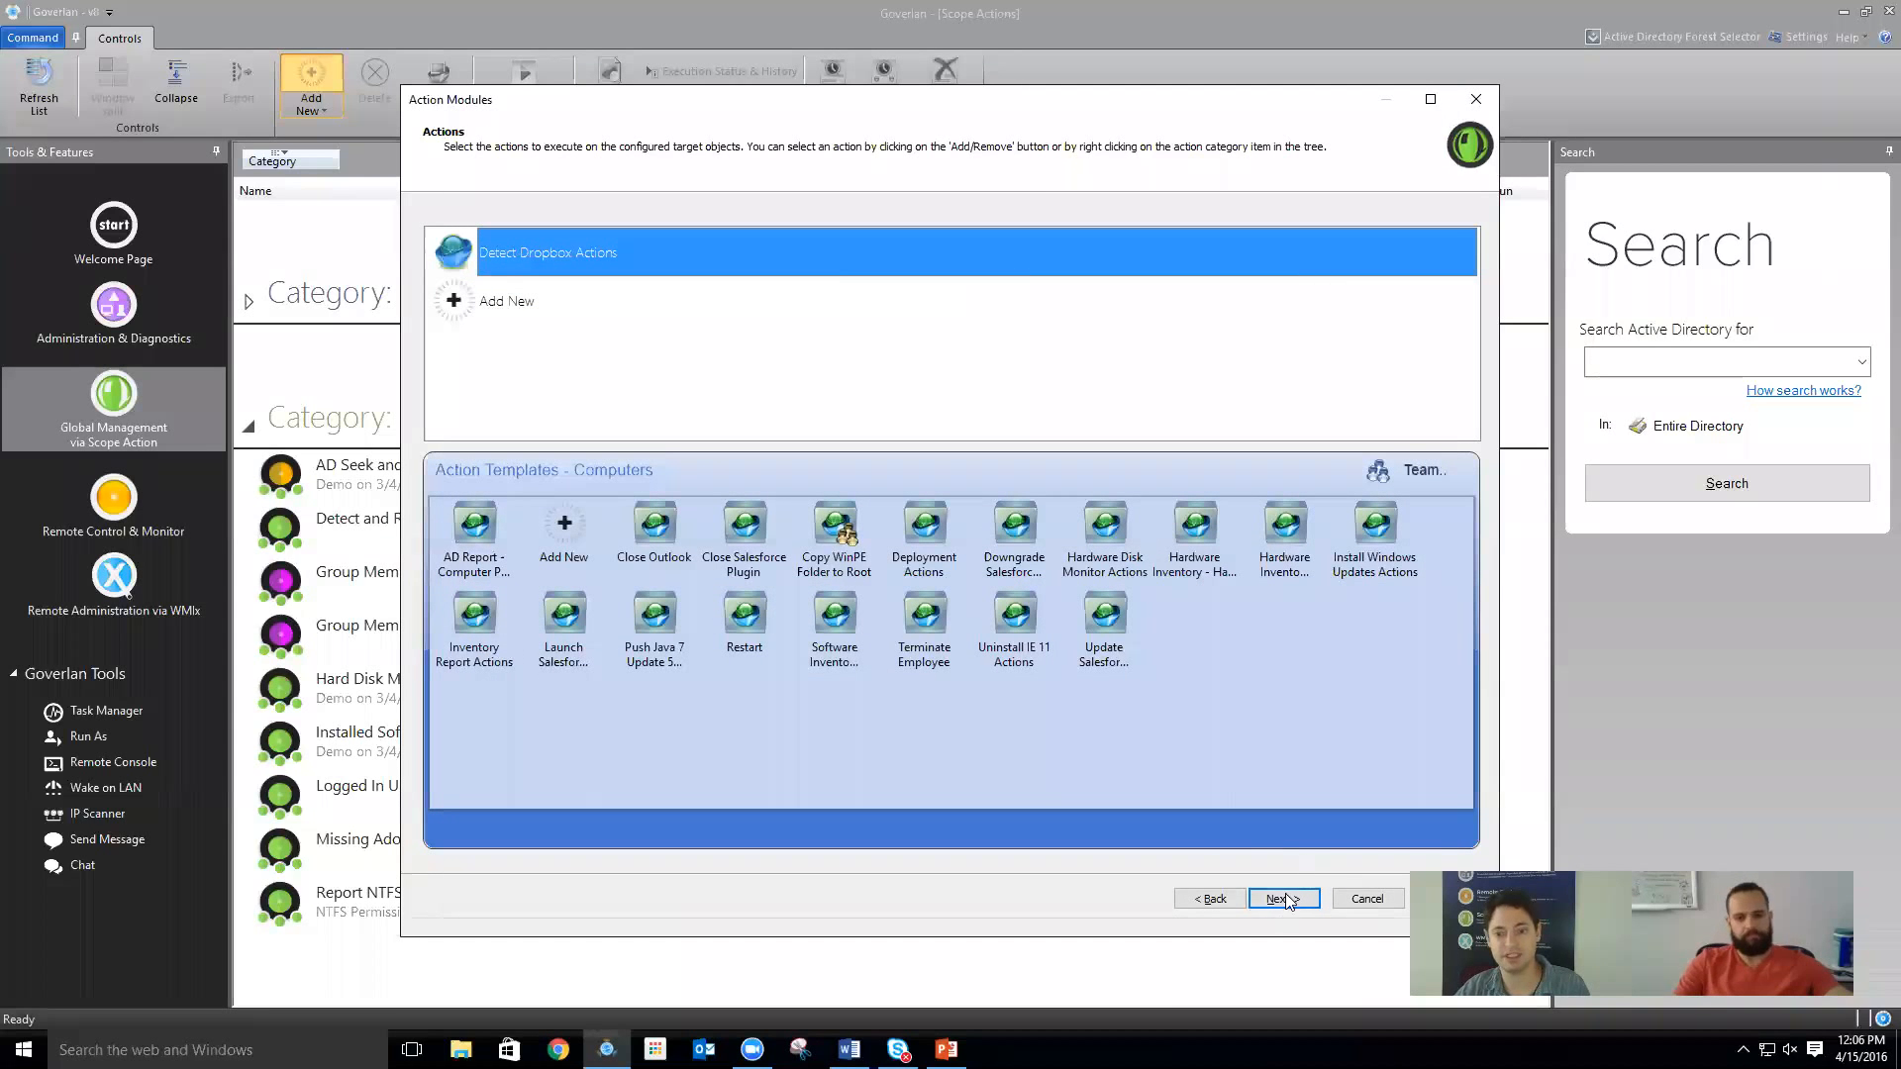
left_click(1282, 898)
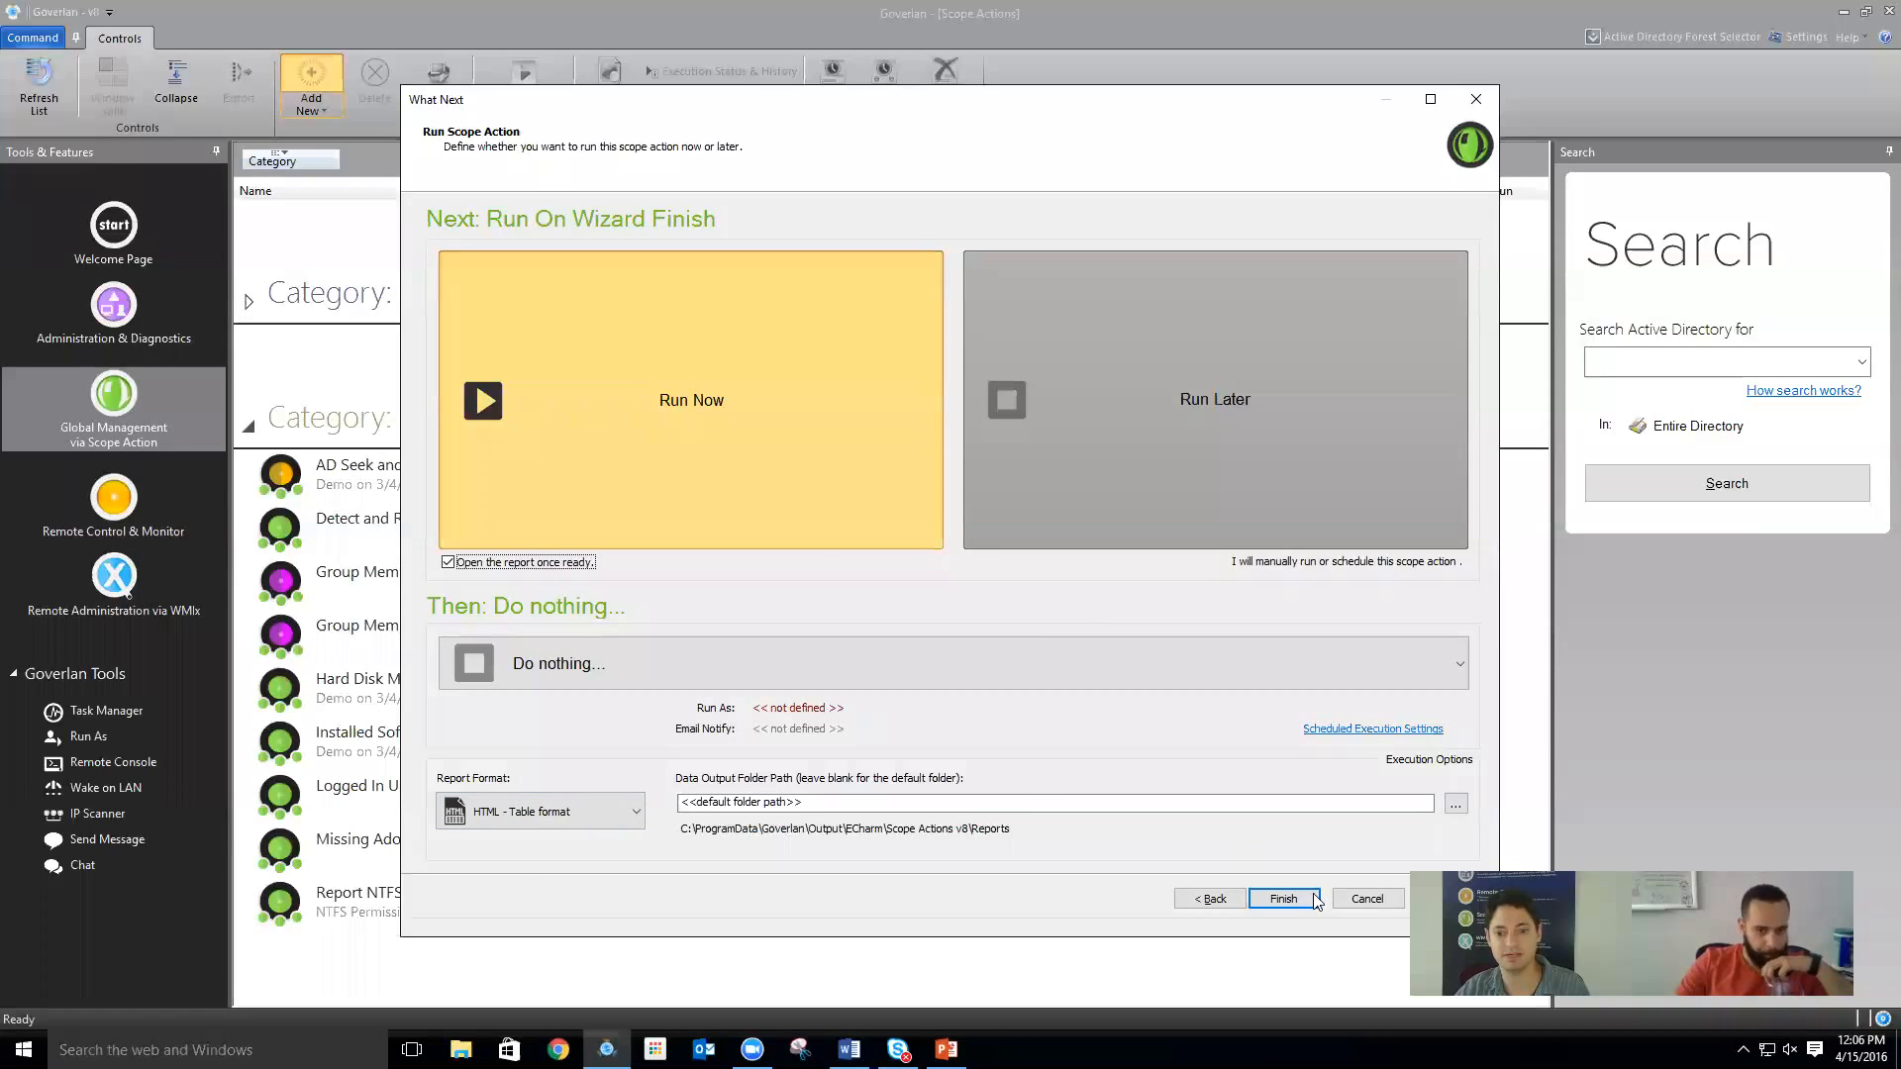
left_click(1283, 898)
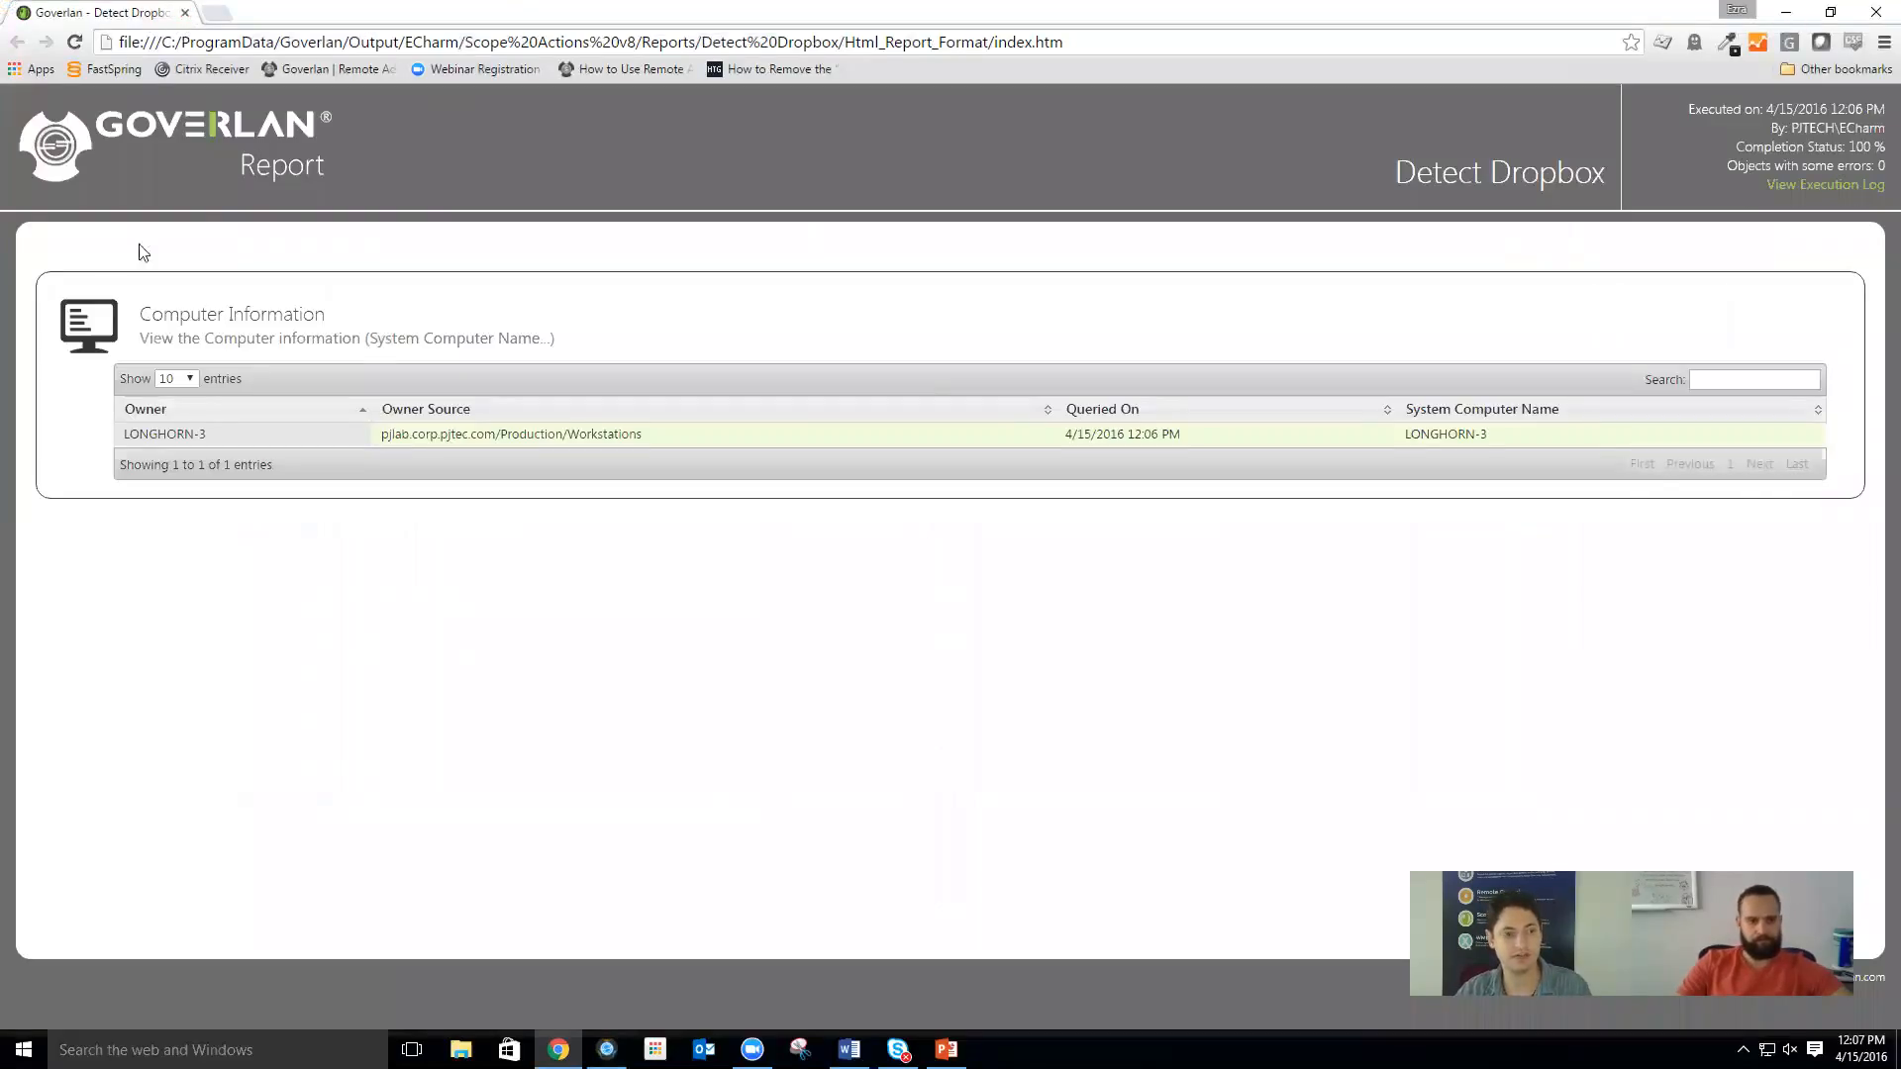
Copy the computer name LONGHORN-3 from the report's Owner column and close the report
left_click_drag(208, 434, 123, 437)
right_click(131, 437)
left_click(181, 452)
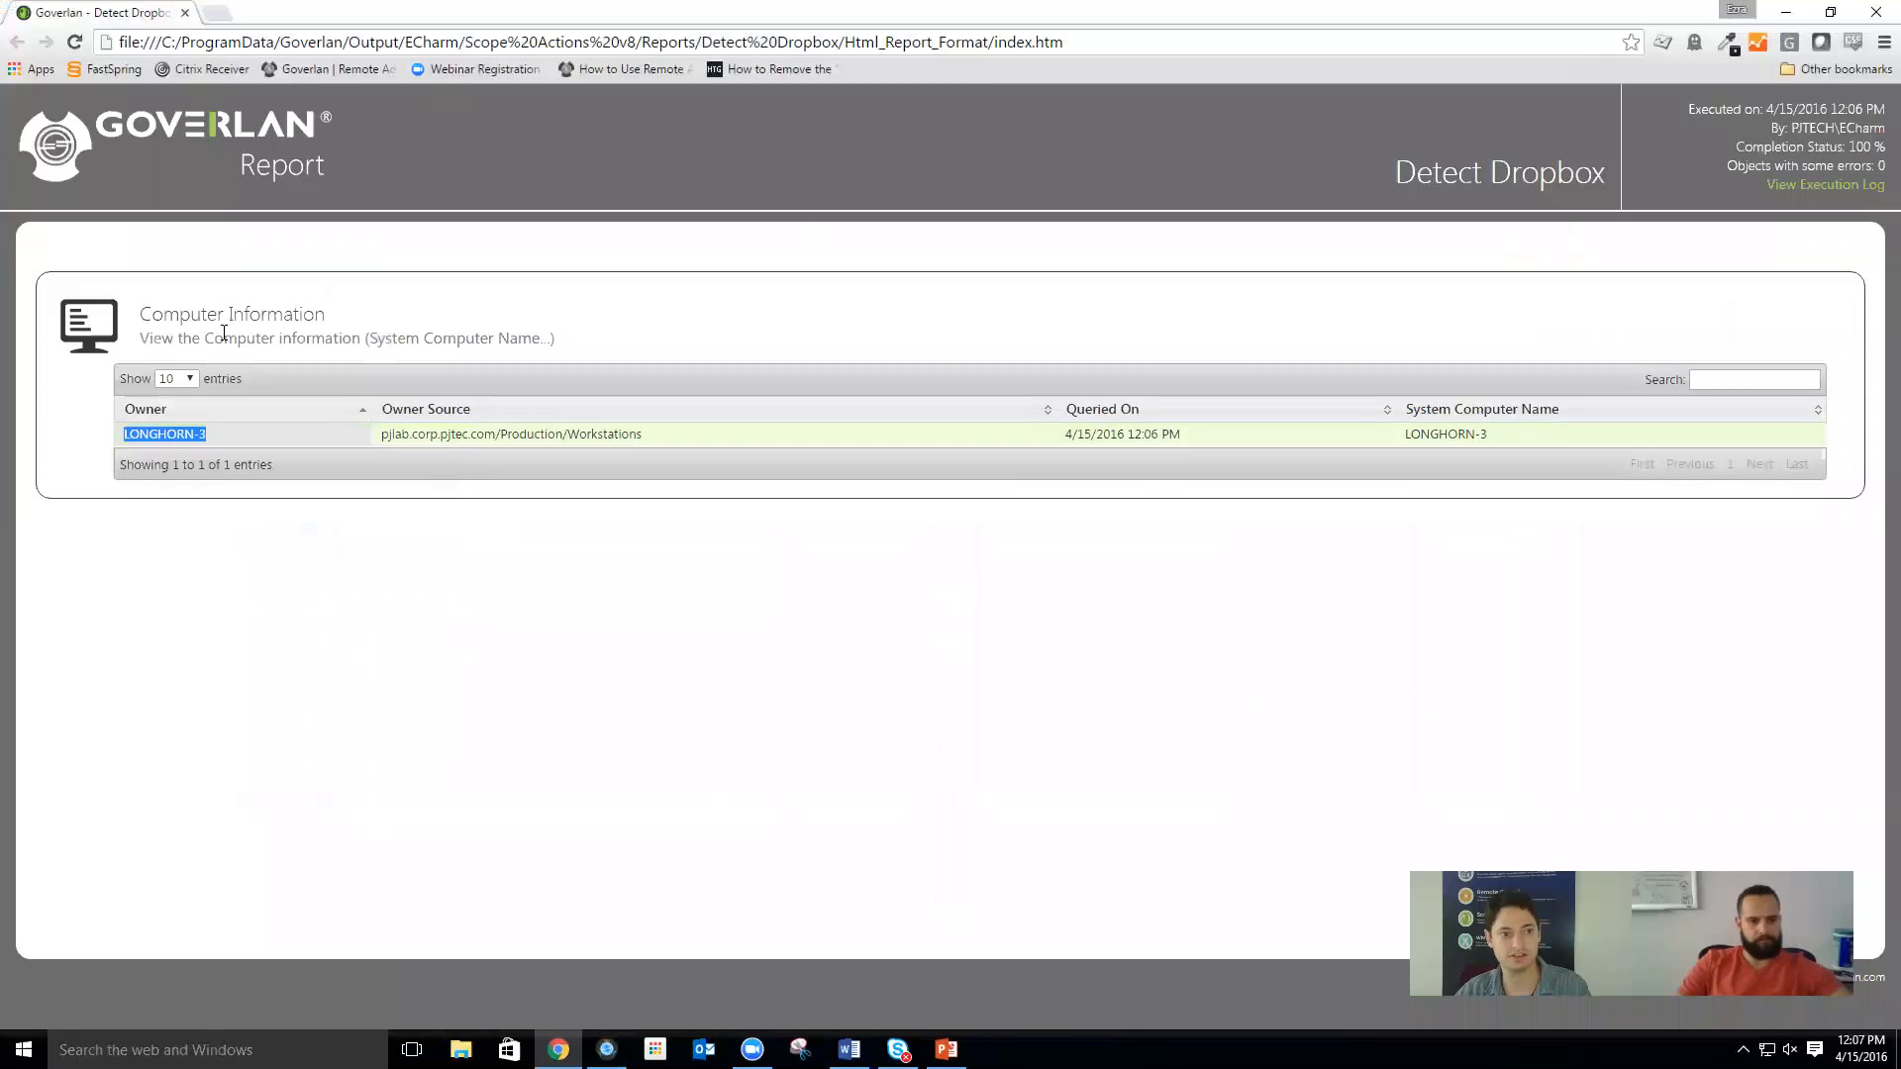
left_click(186, 13)
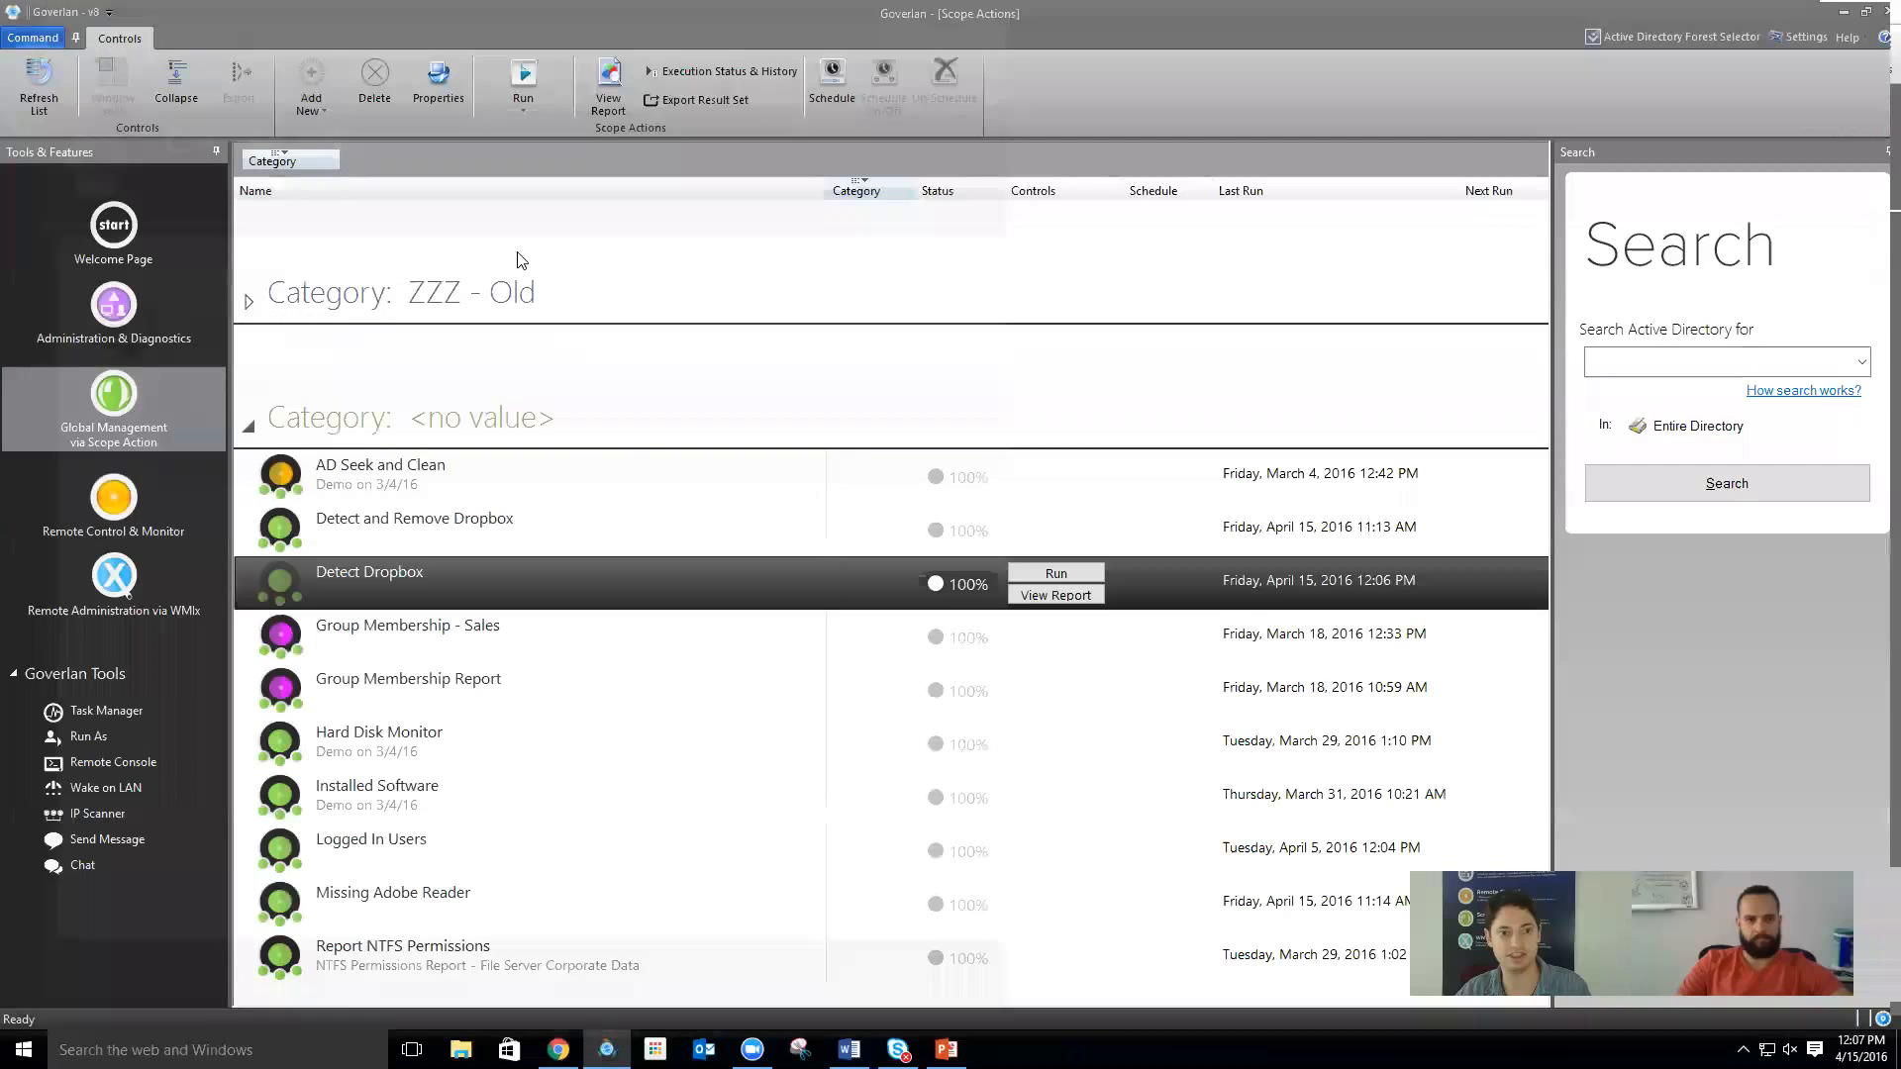
Search the entire Active Directory for the copied computer name LONGHORN-3
left_click(1635, 365)
right_click(1635, 365)
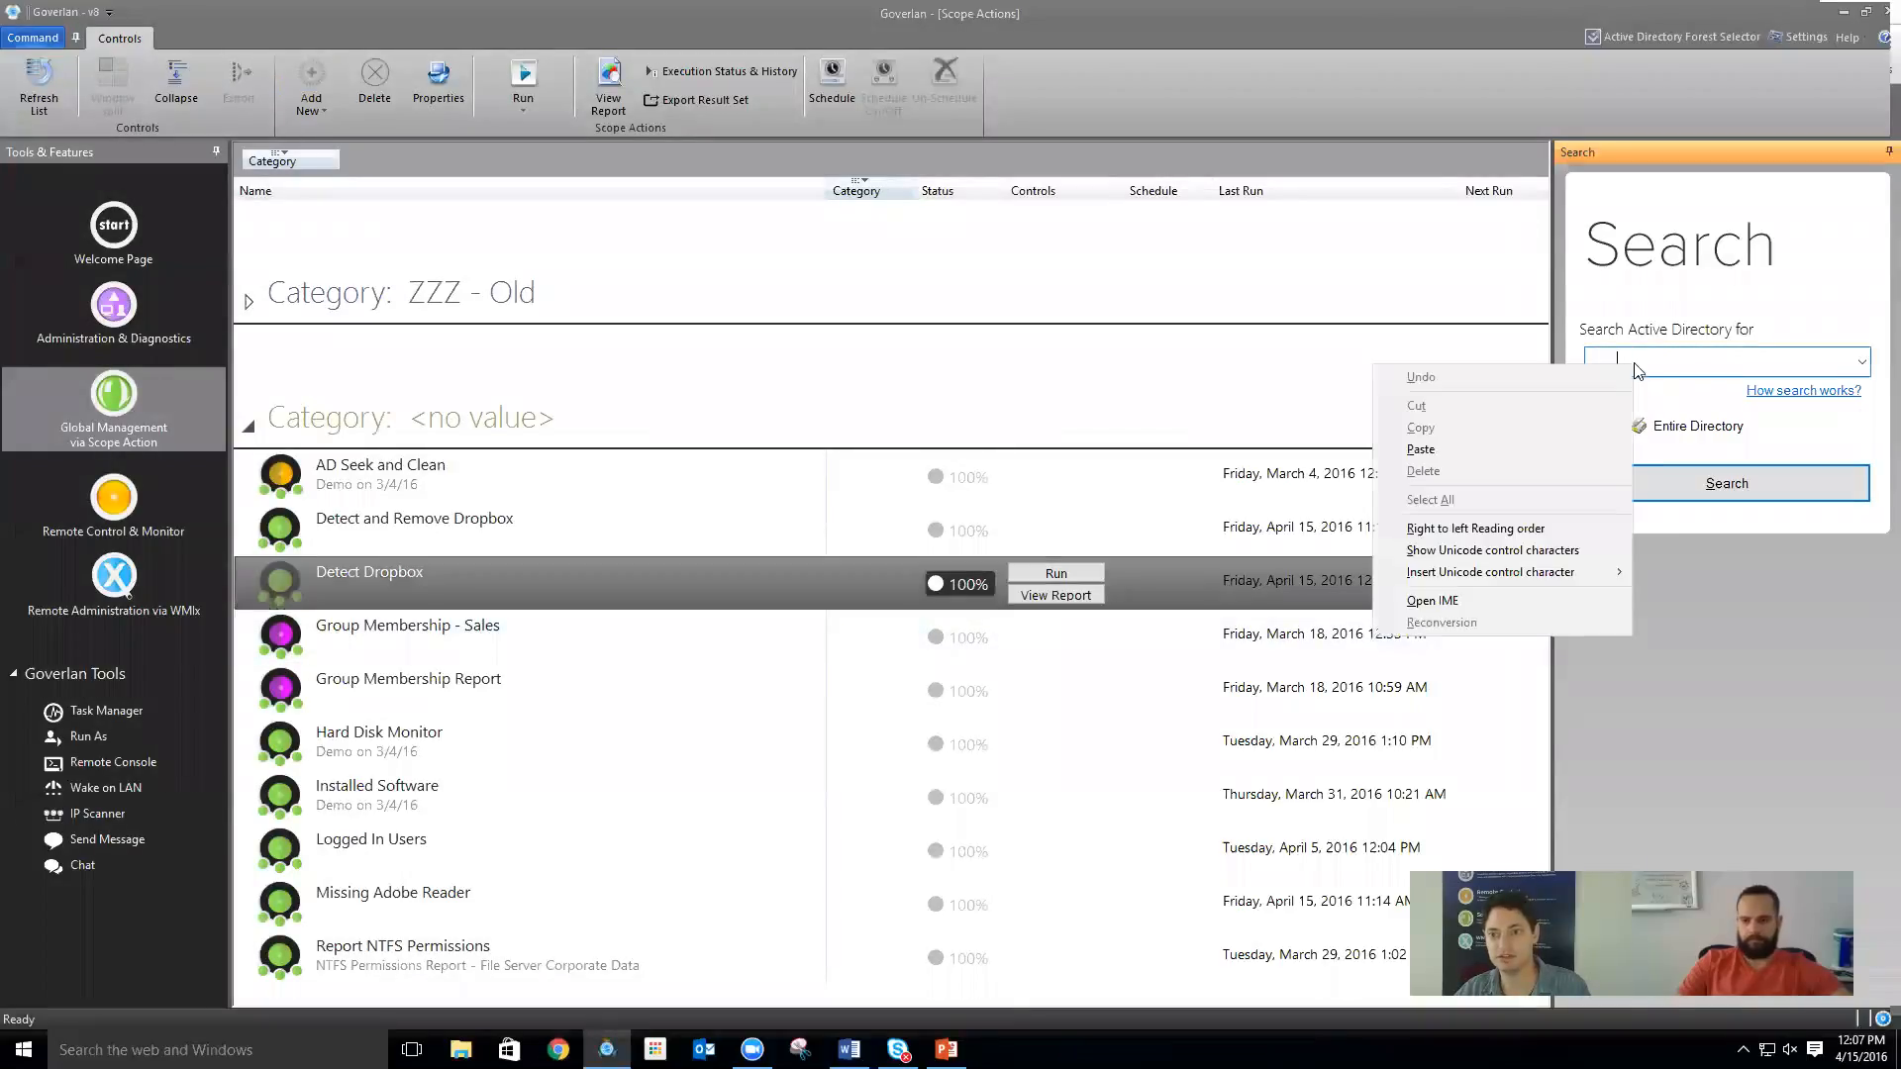
left_click(1531, 438)
left_click(1703, 490)
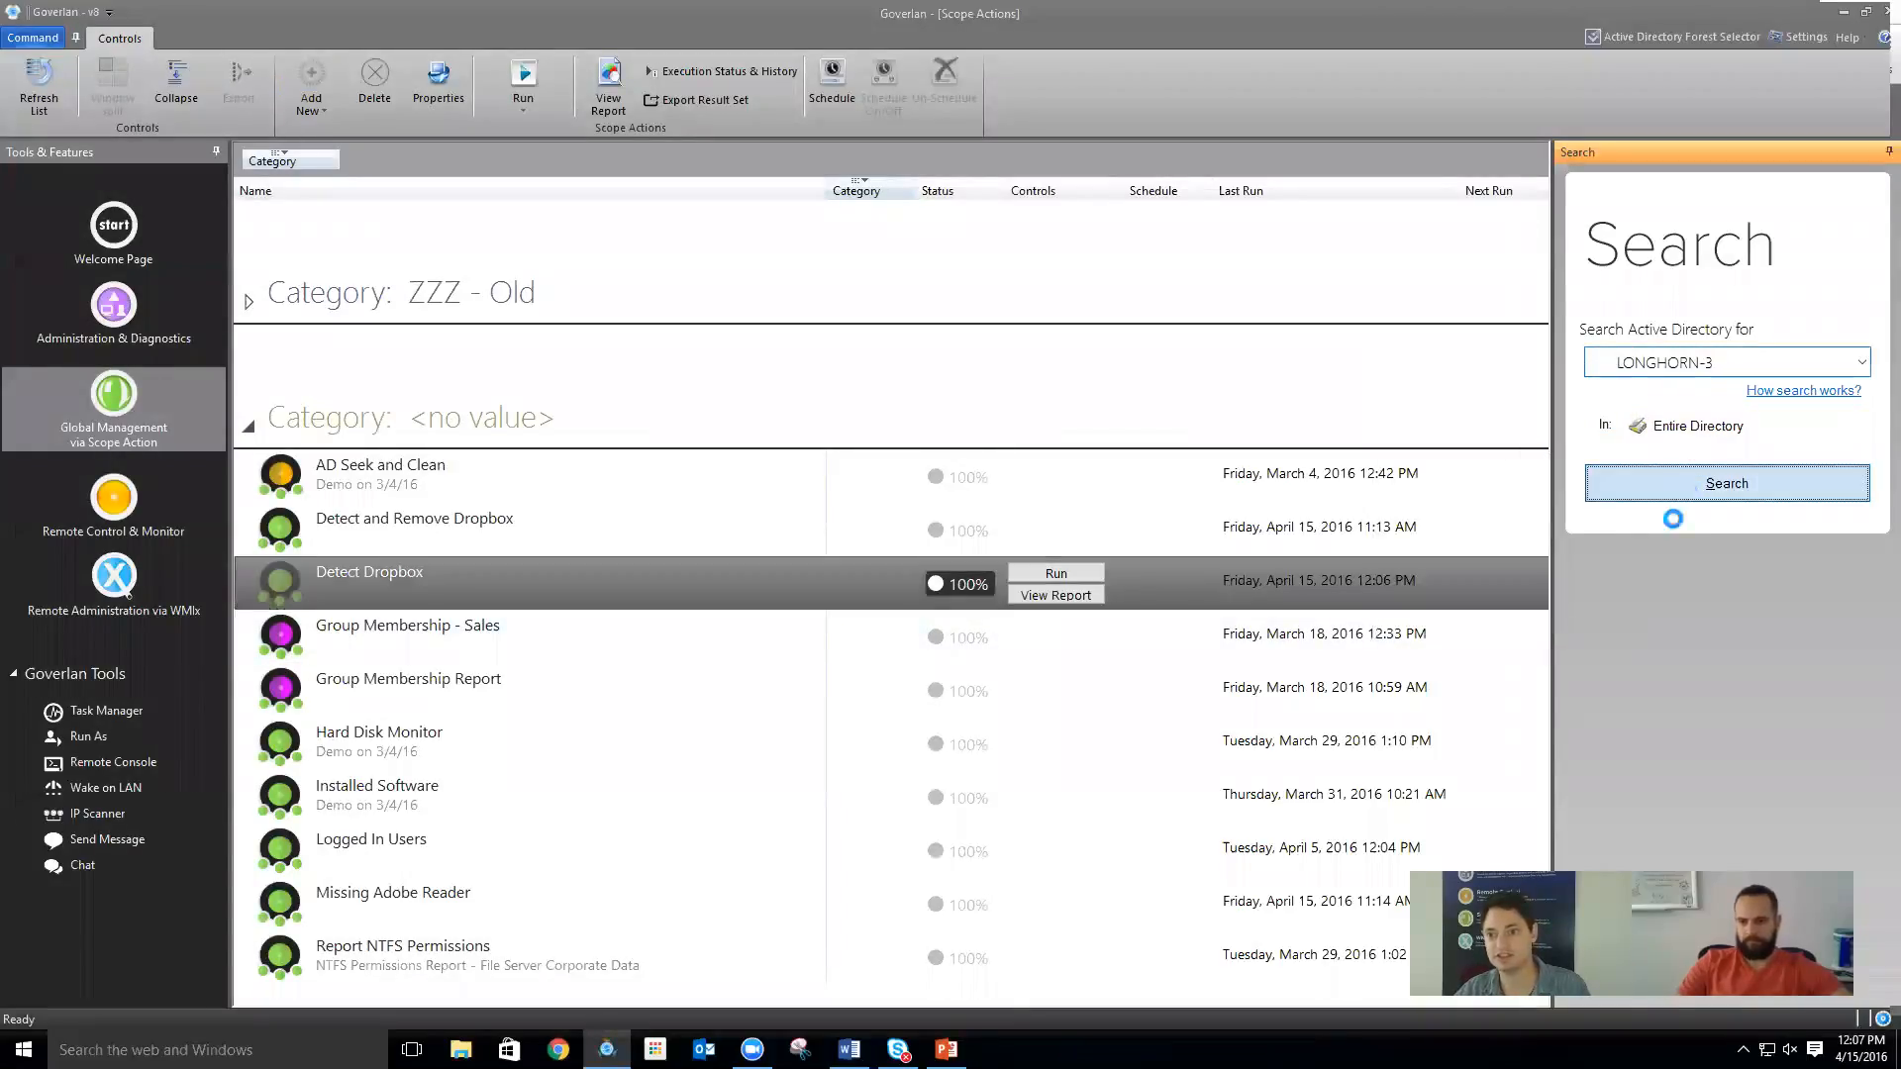
View the software products installed on LONGHORN-3 sorted by product, check the Dropbox entry, and close the list
right_click(1645, 594)
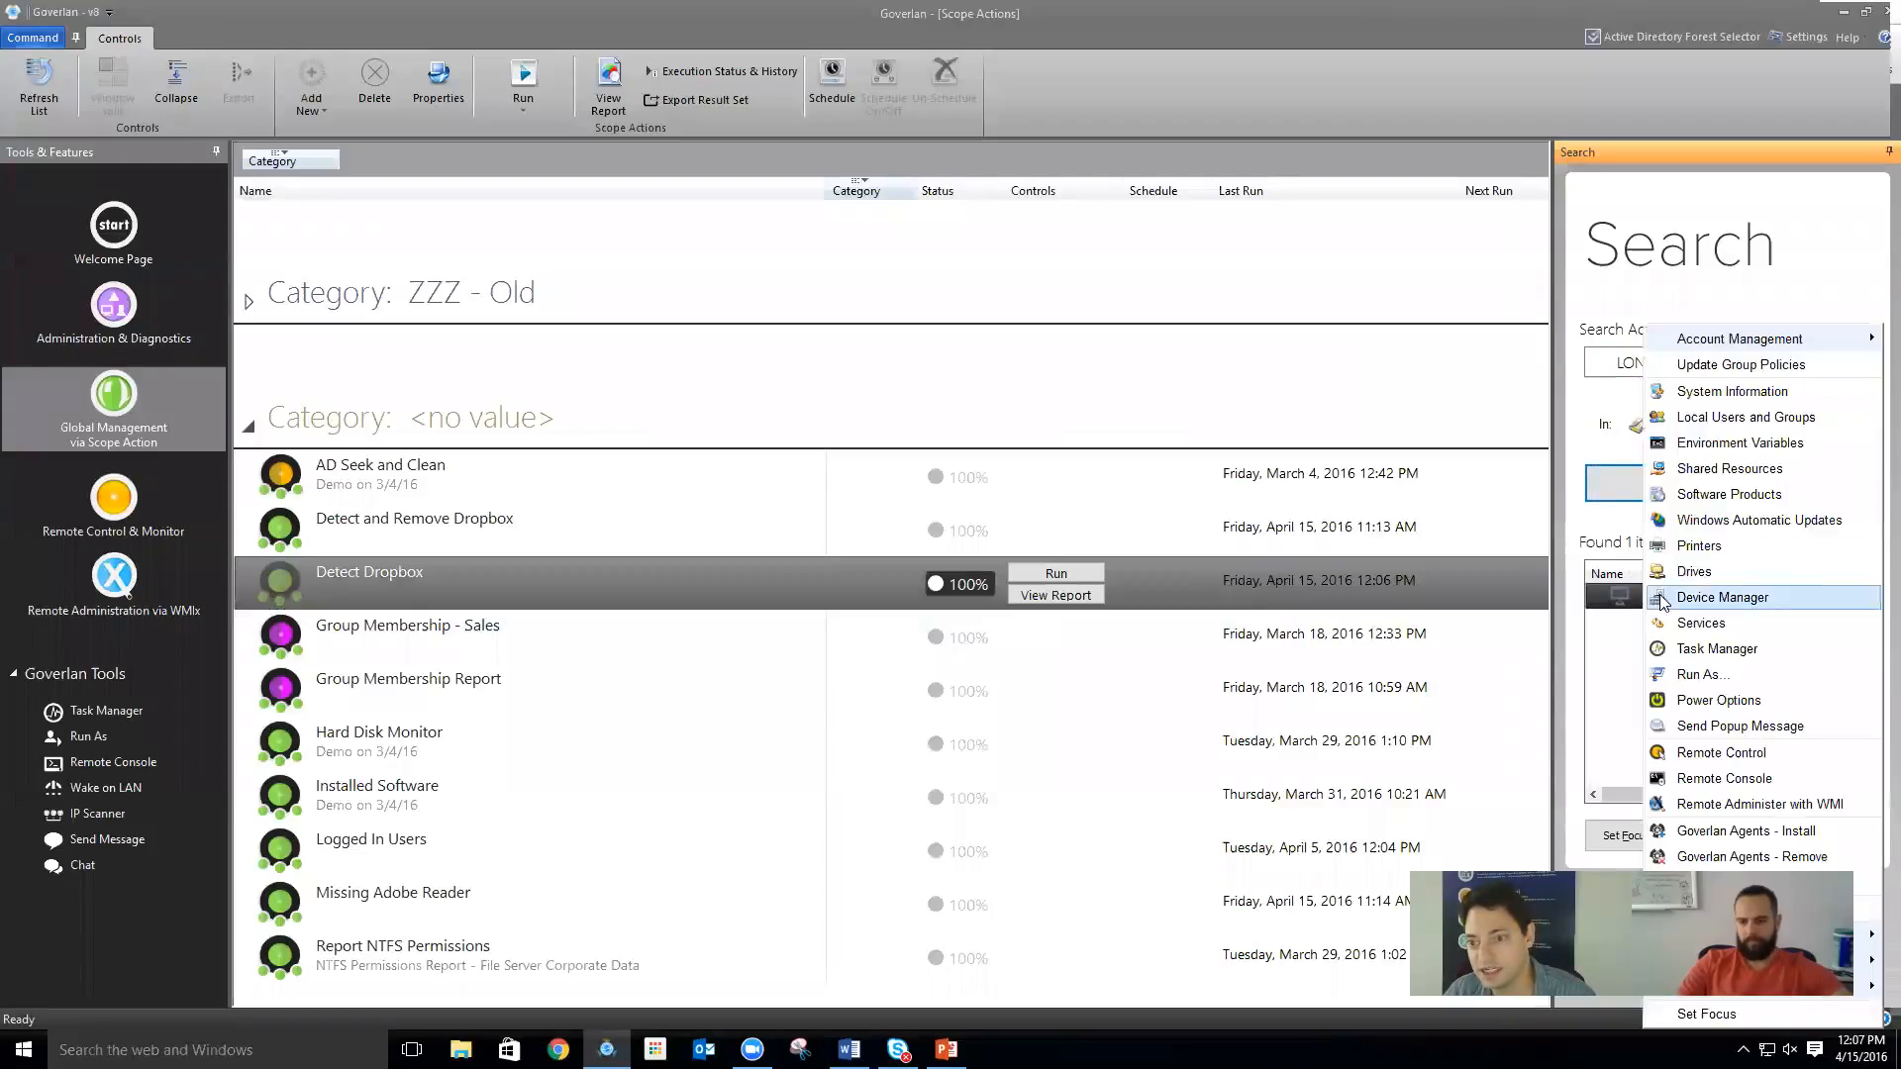
left_click(1697, 495)
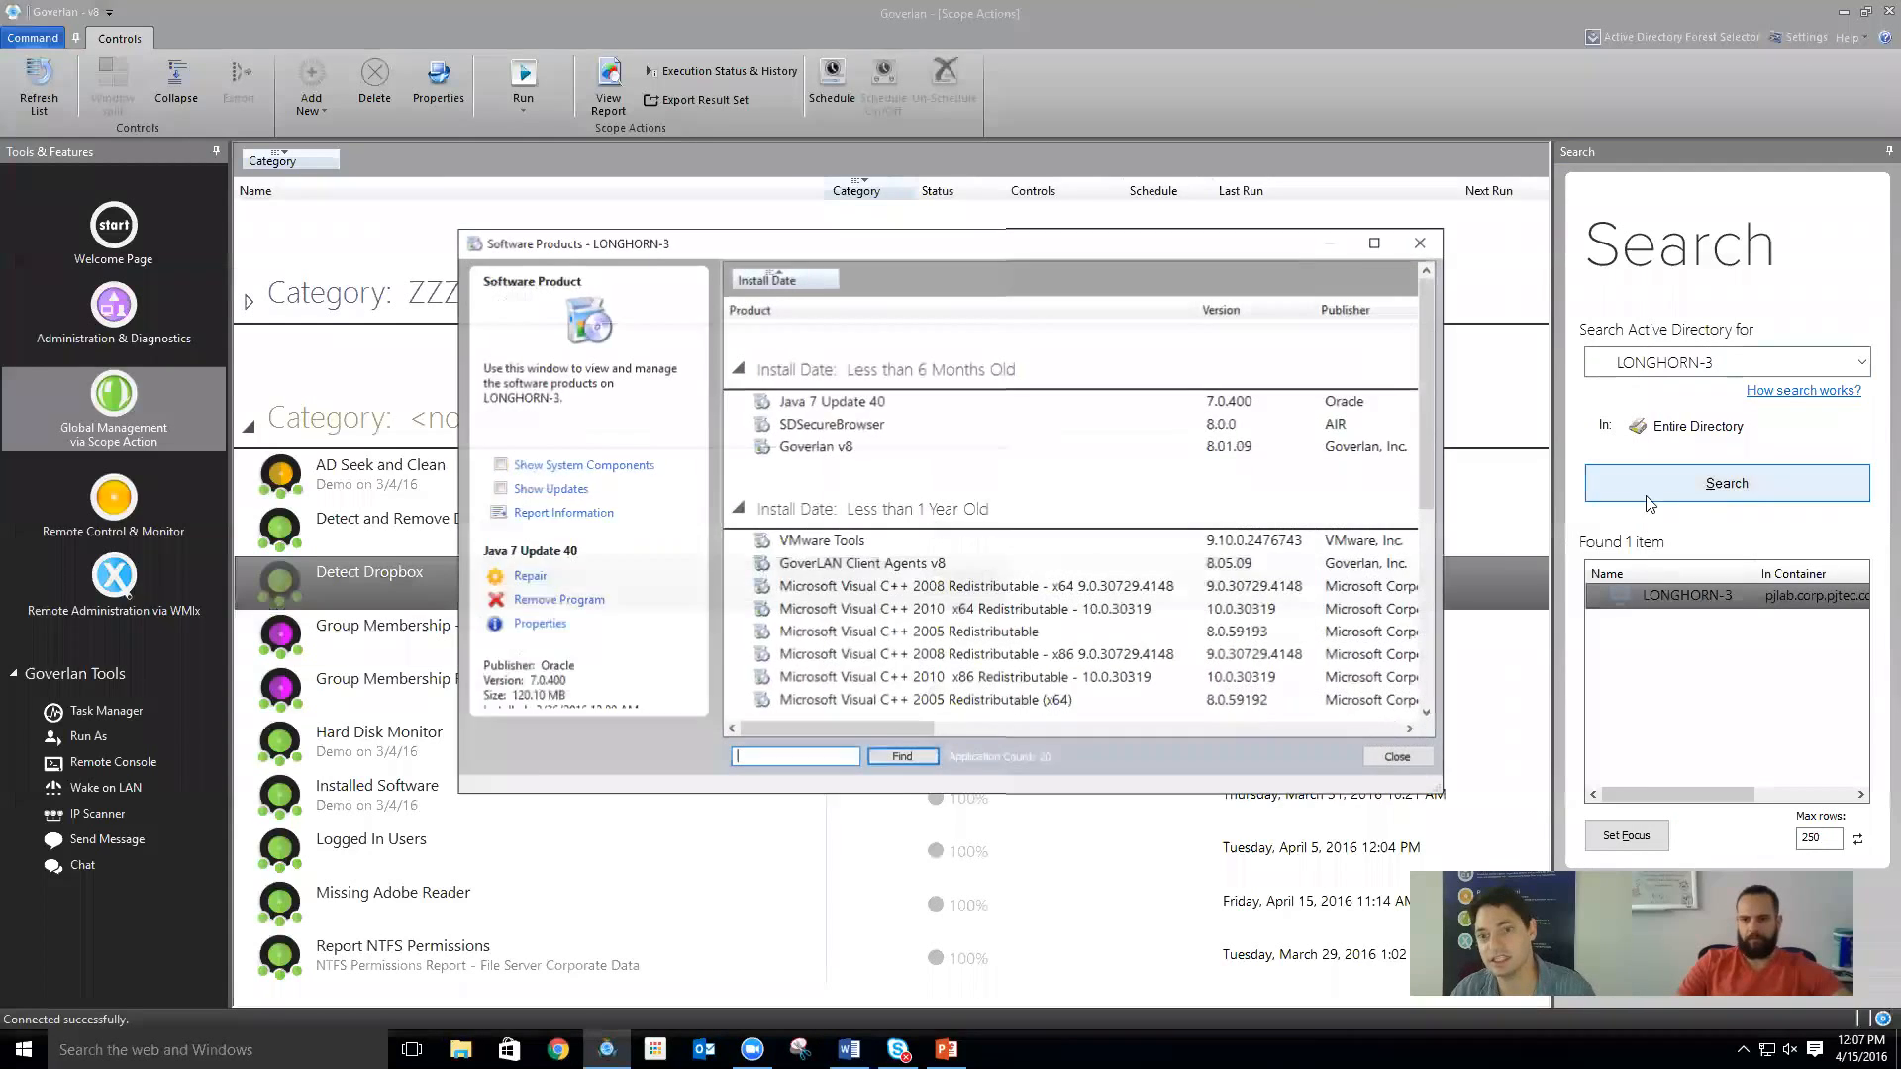
left_click(942, 305)
left_click(989, 547)
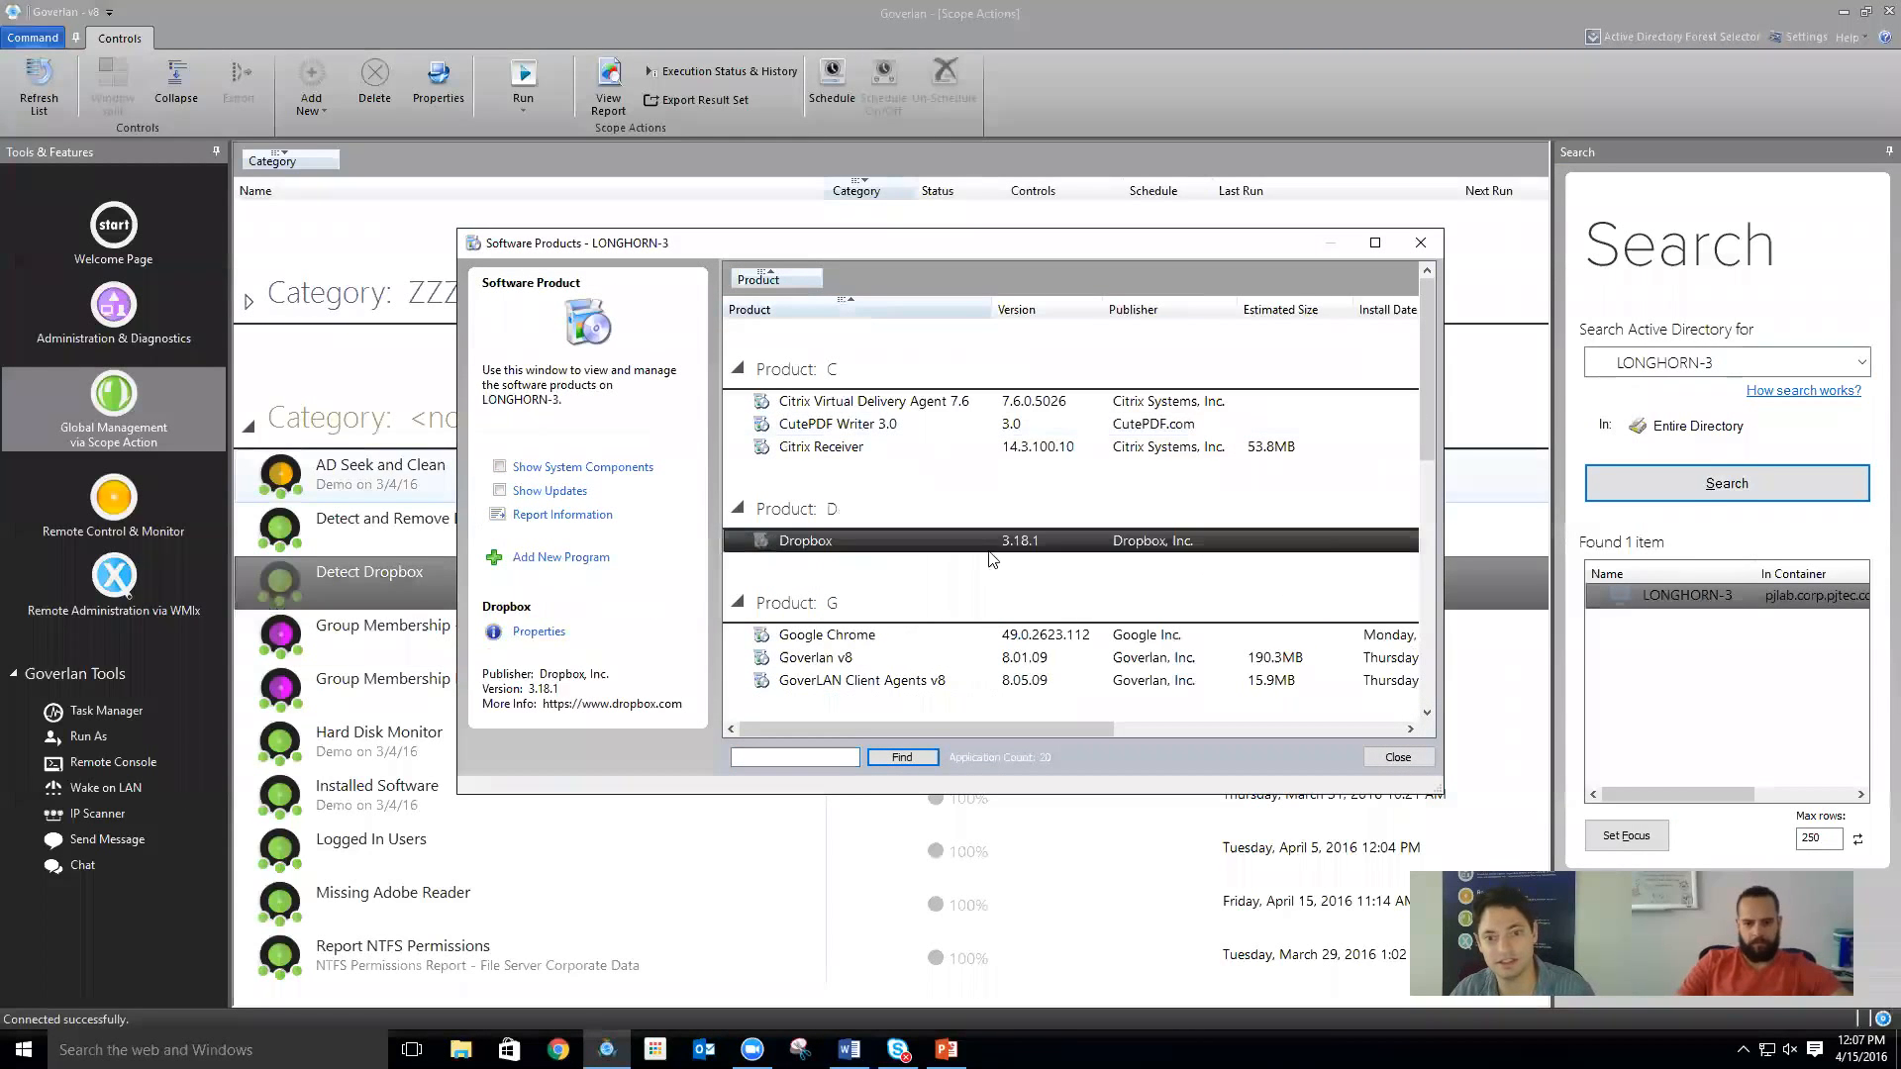
left_click(1397, 760)
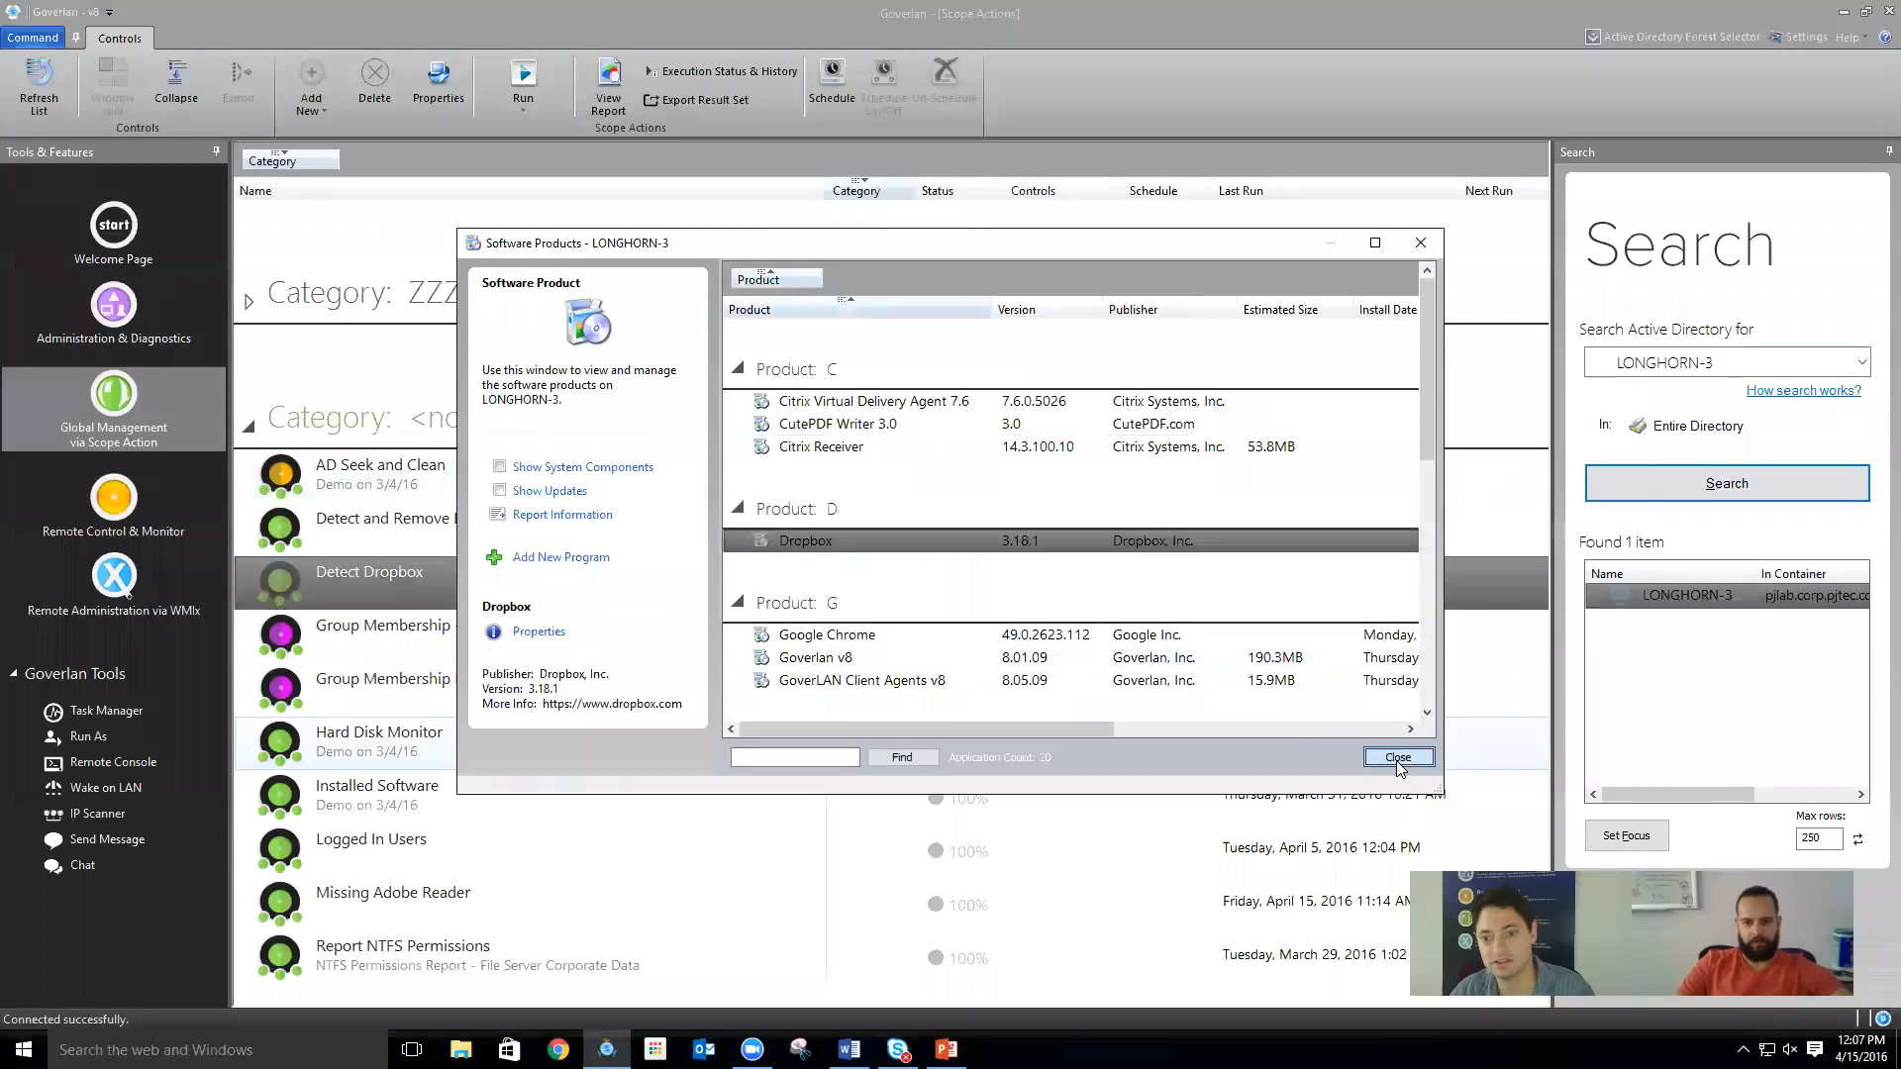
Start a Remote Control session to LONGHORN-3 and dismiss the session notification on its desktop
right_click(1640, 595)
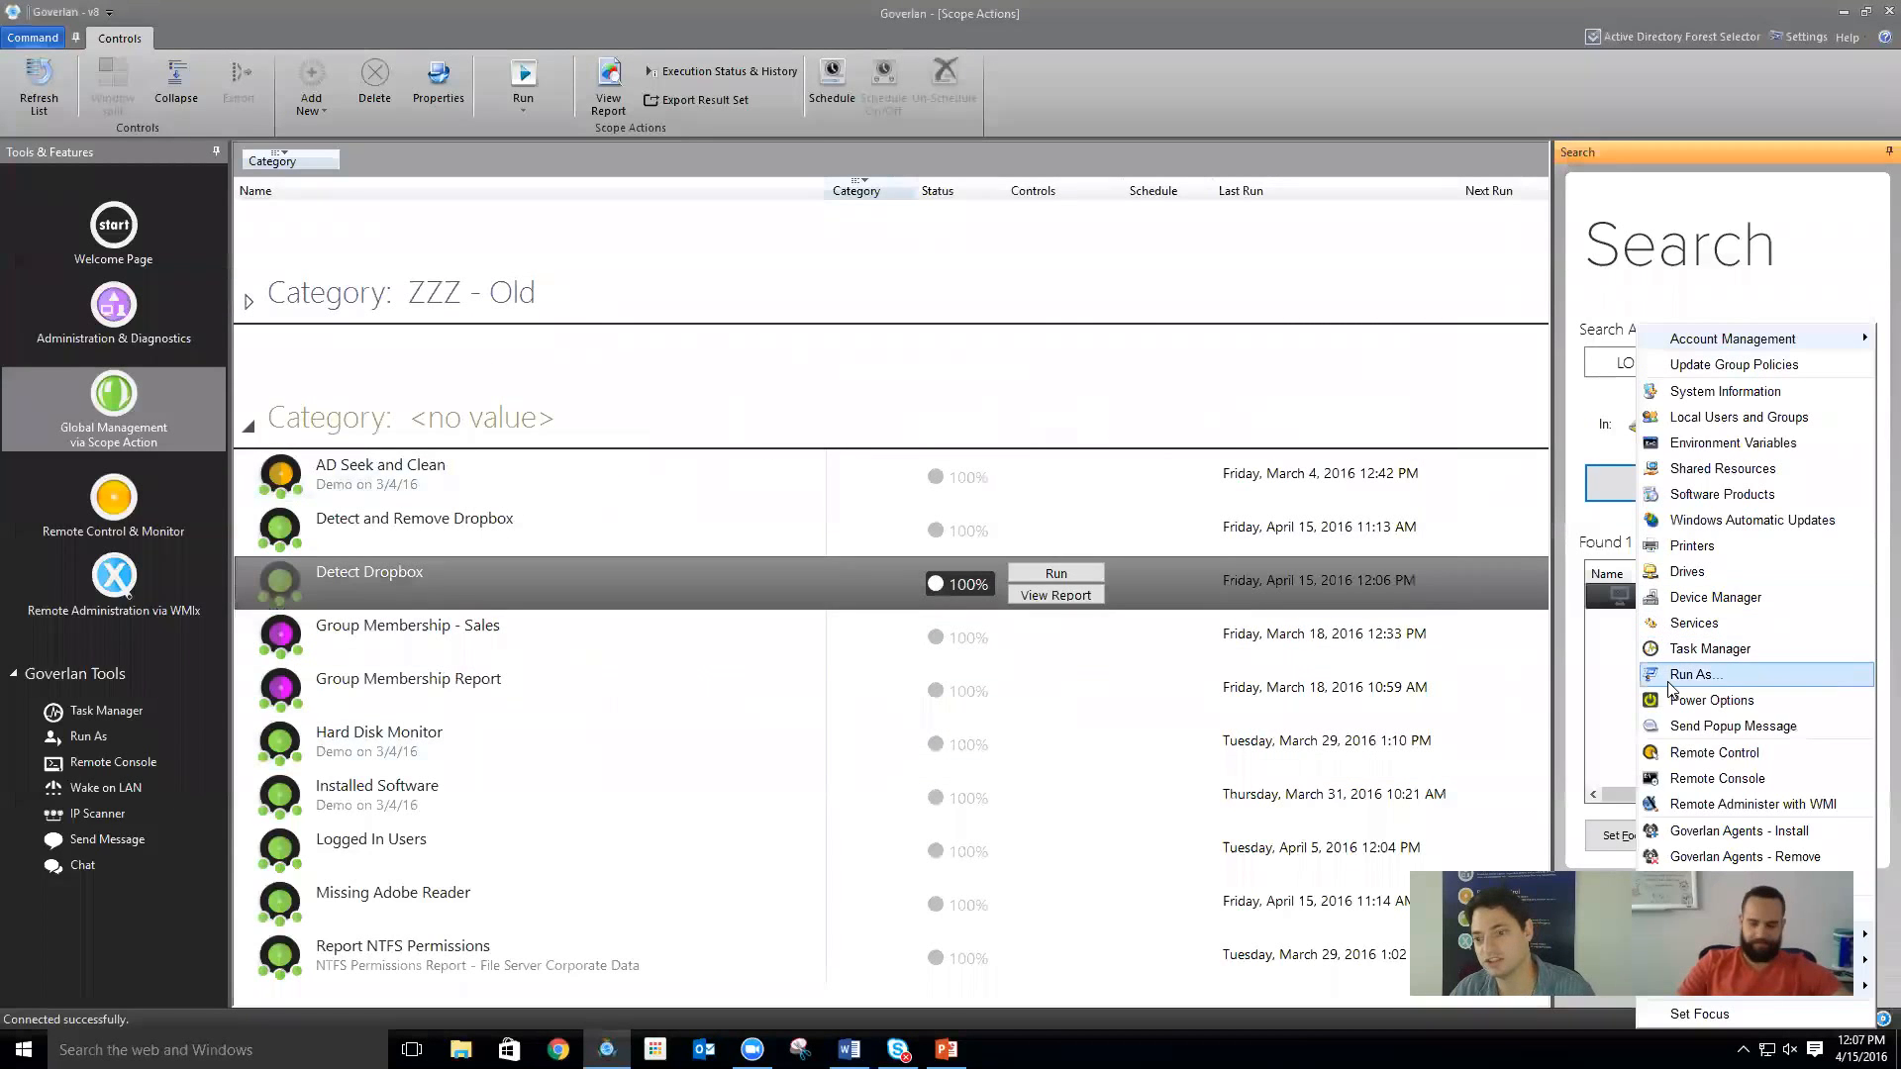
left_click(1686, 754)
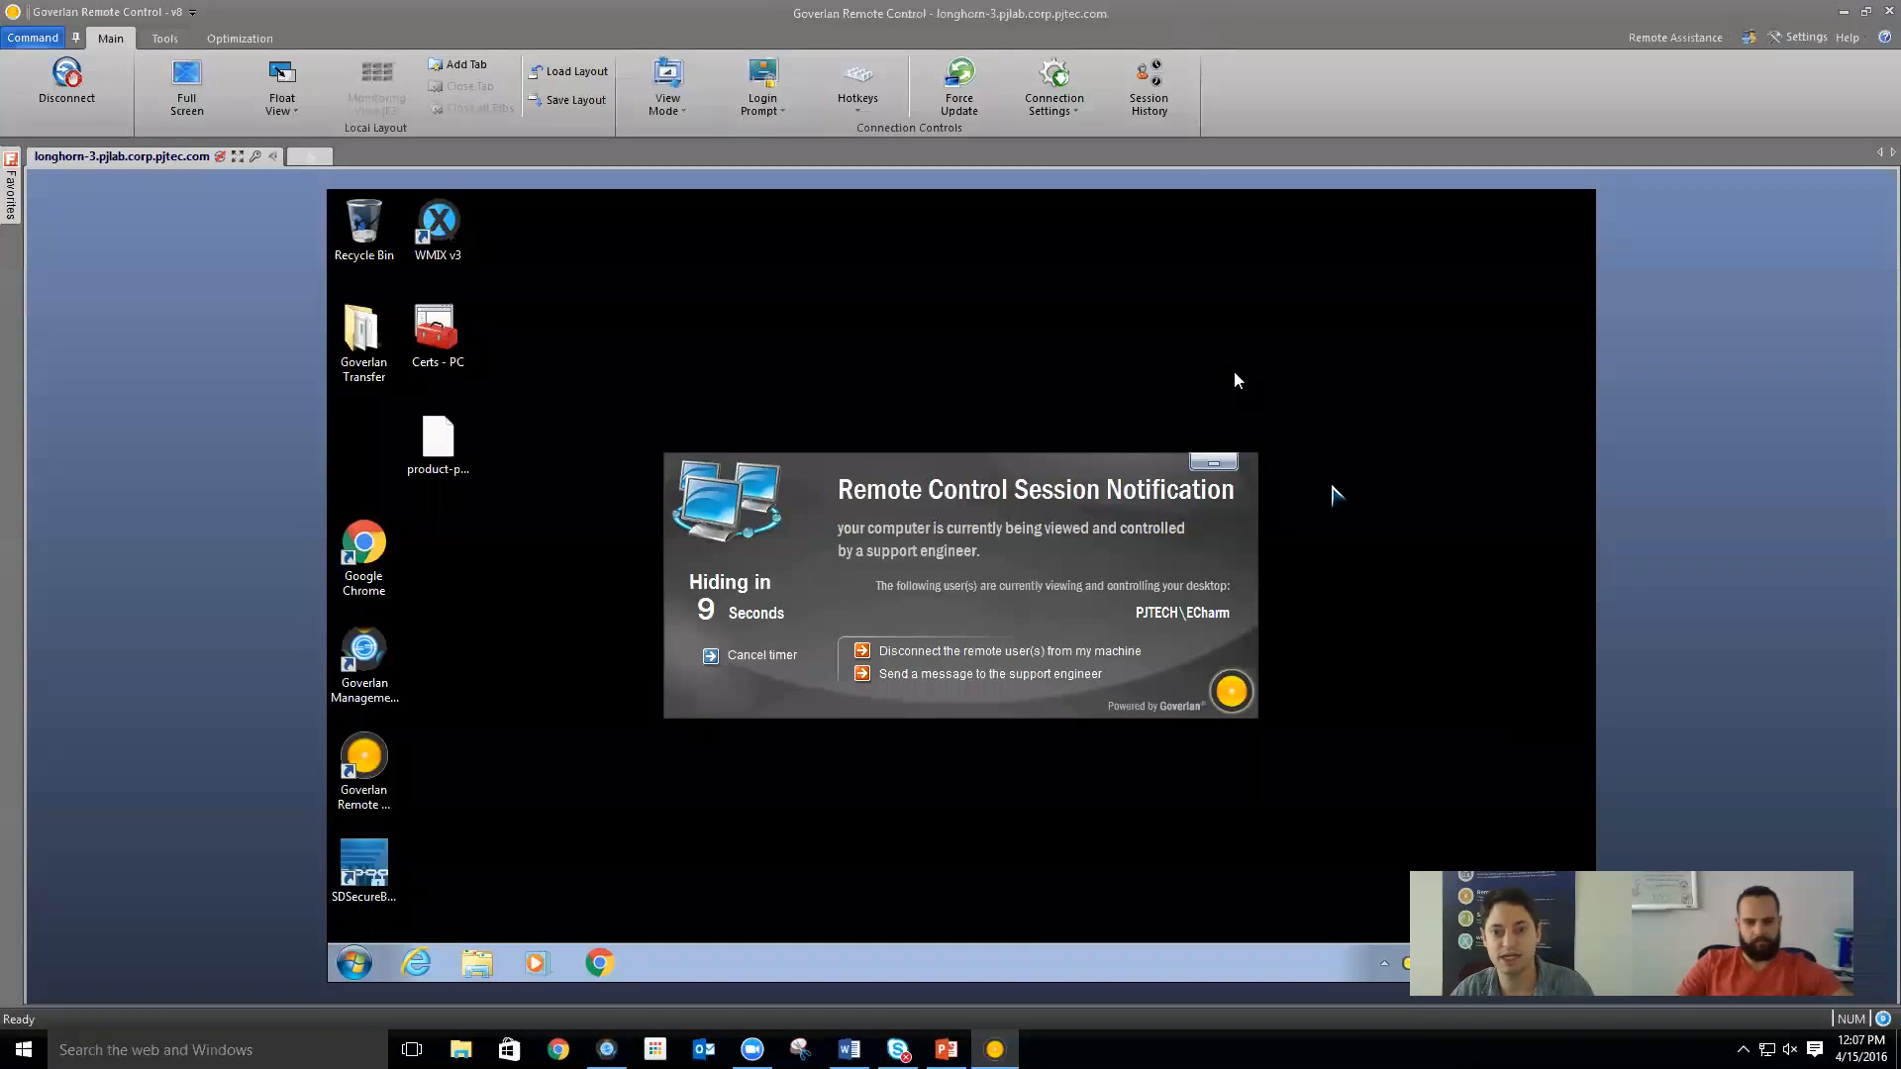
left_click(1201, 461)
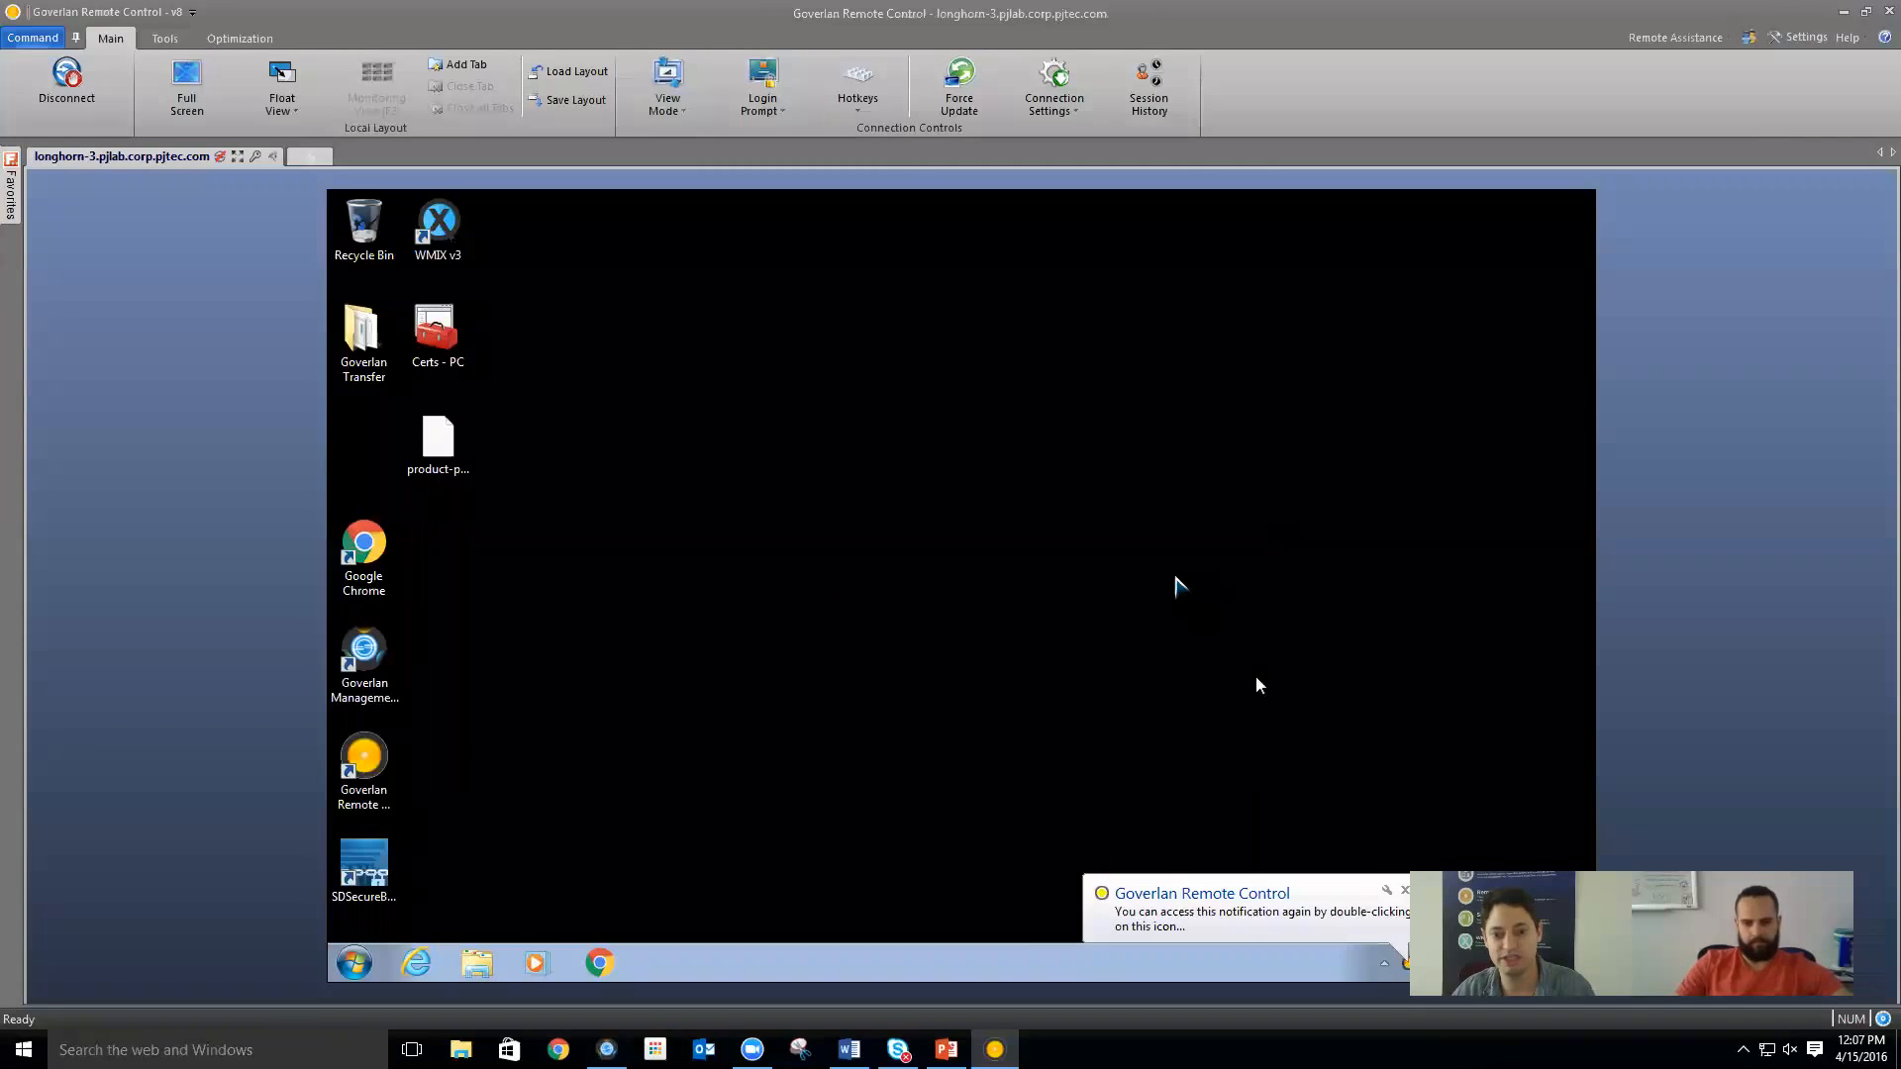
Find Dropbox on the remote desktop by searching for "drop", launch it, and return to the Goverlan scope actions window
left_click(354, 963)
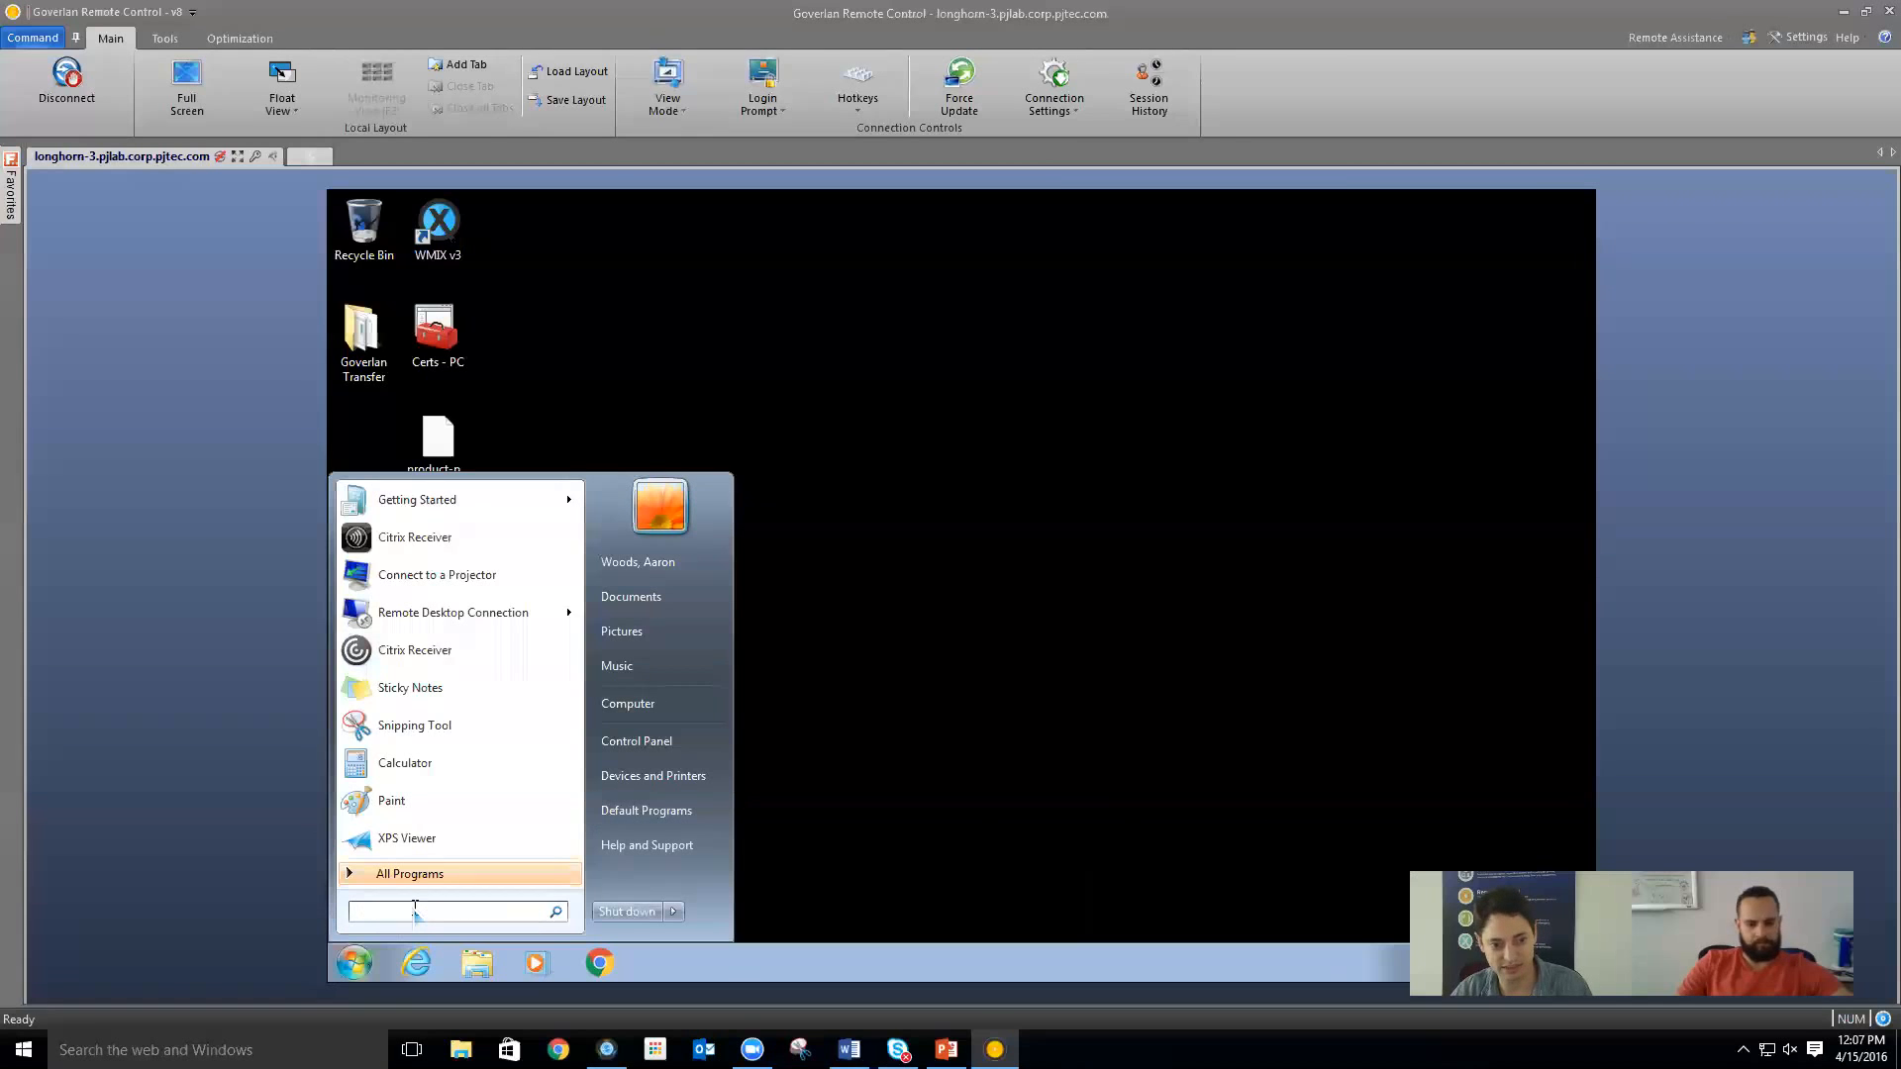
type("drop")
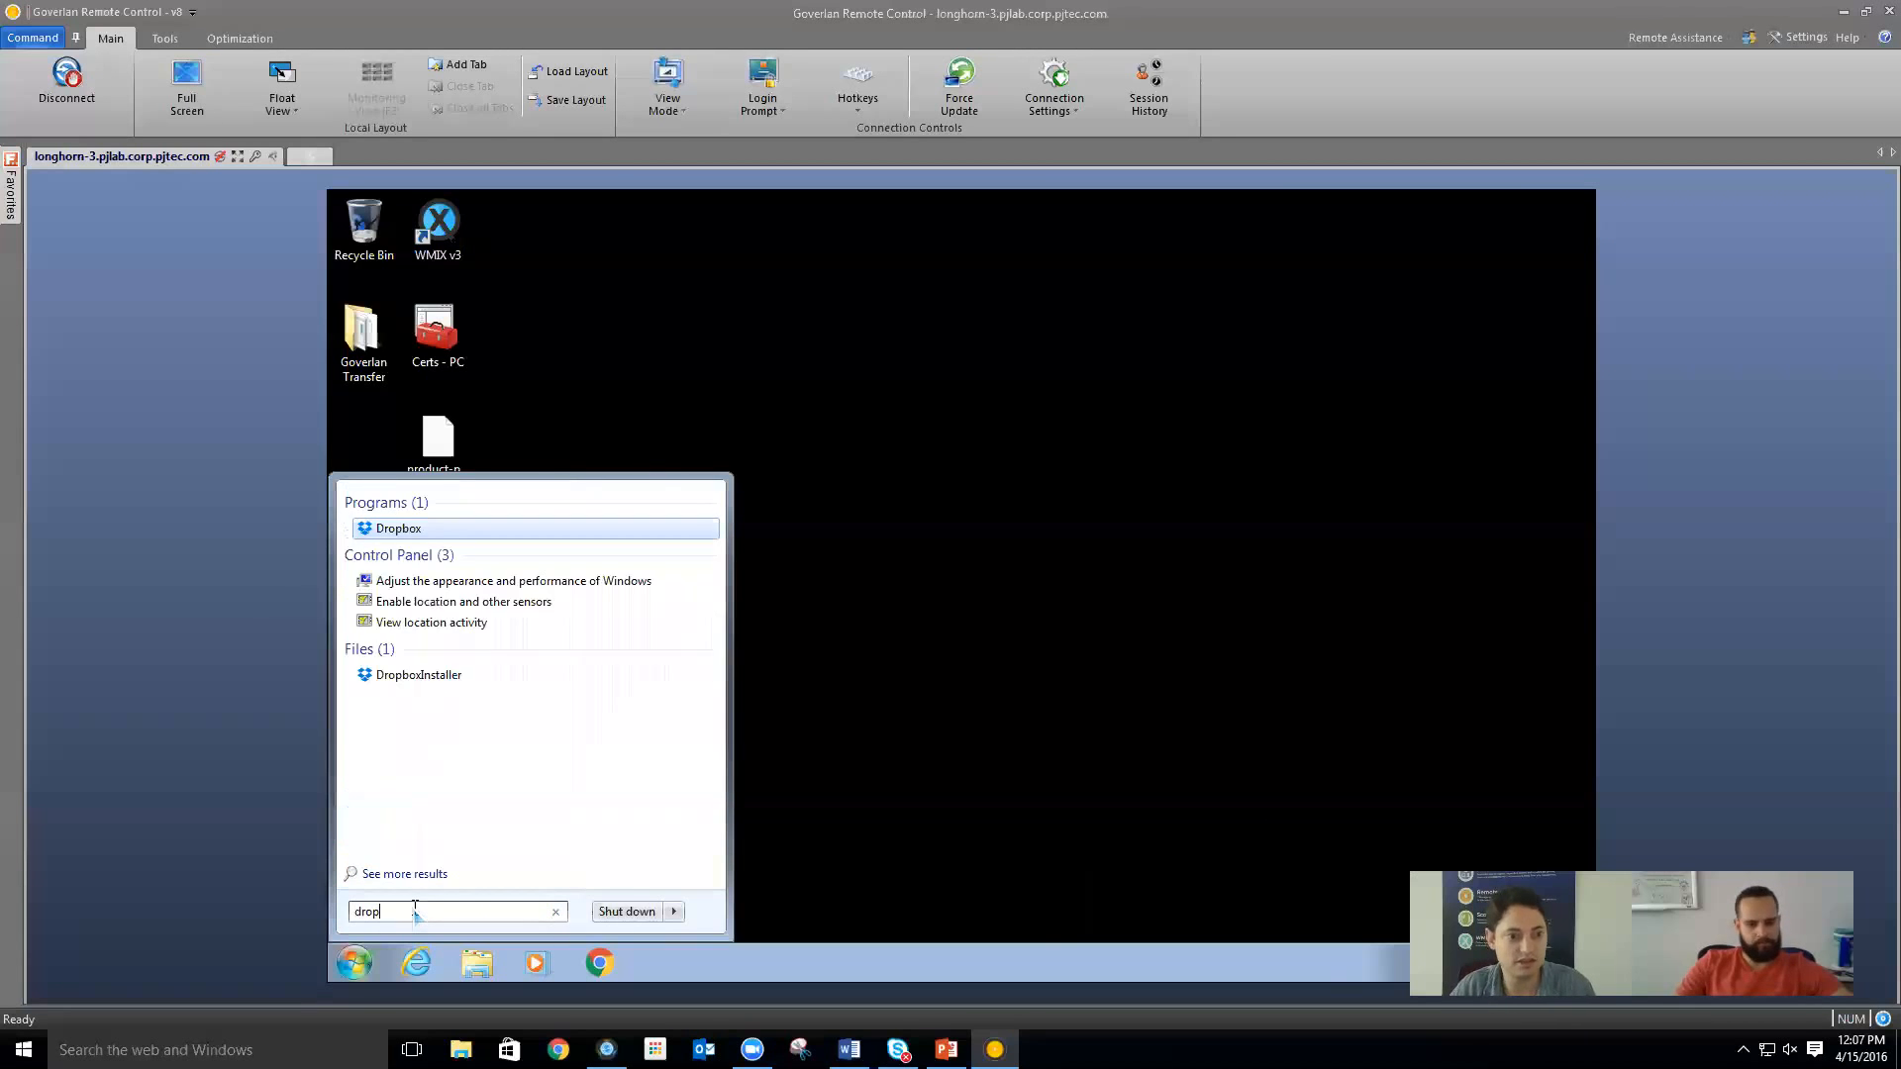
key("Return")
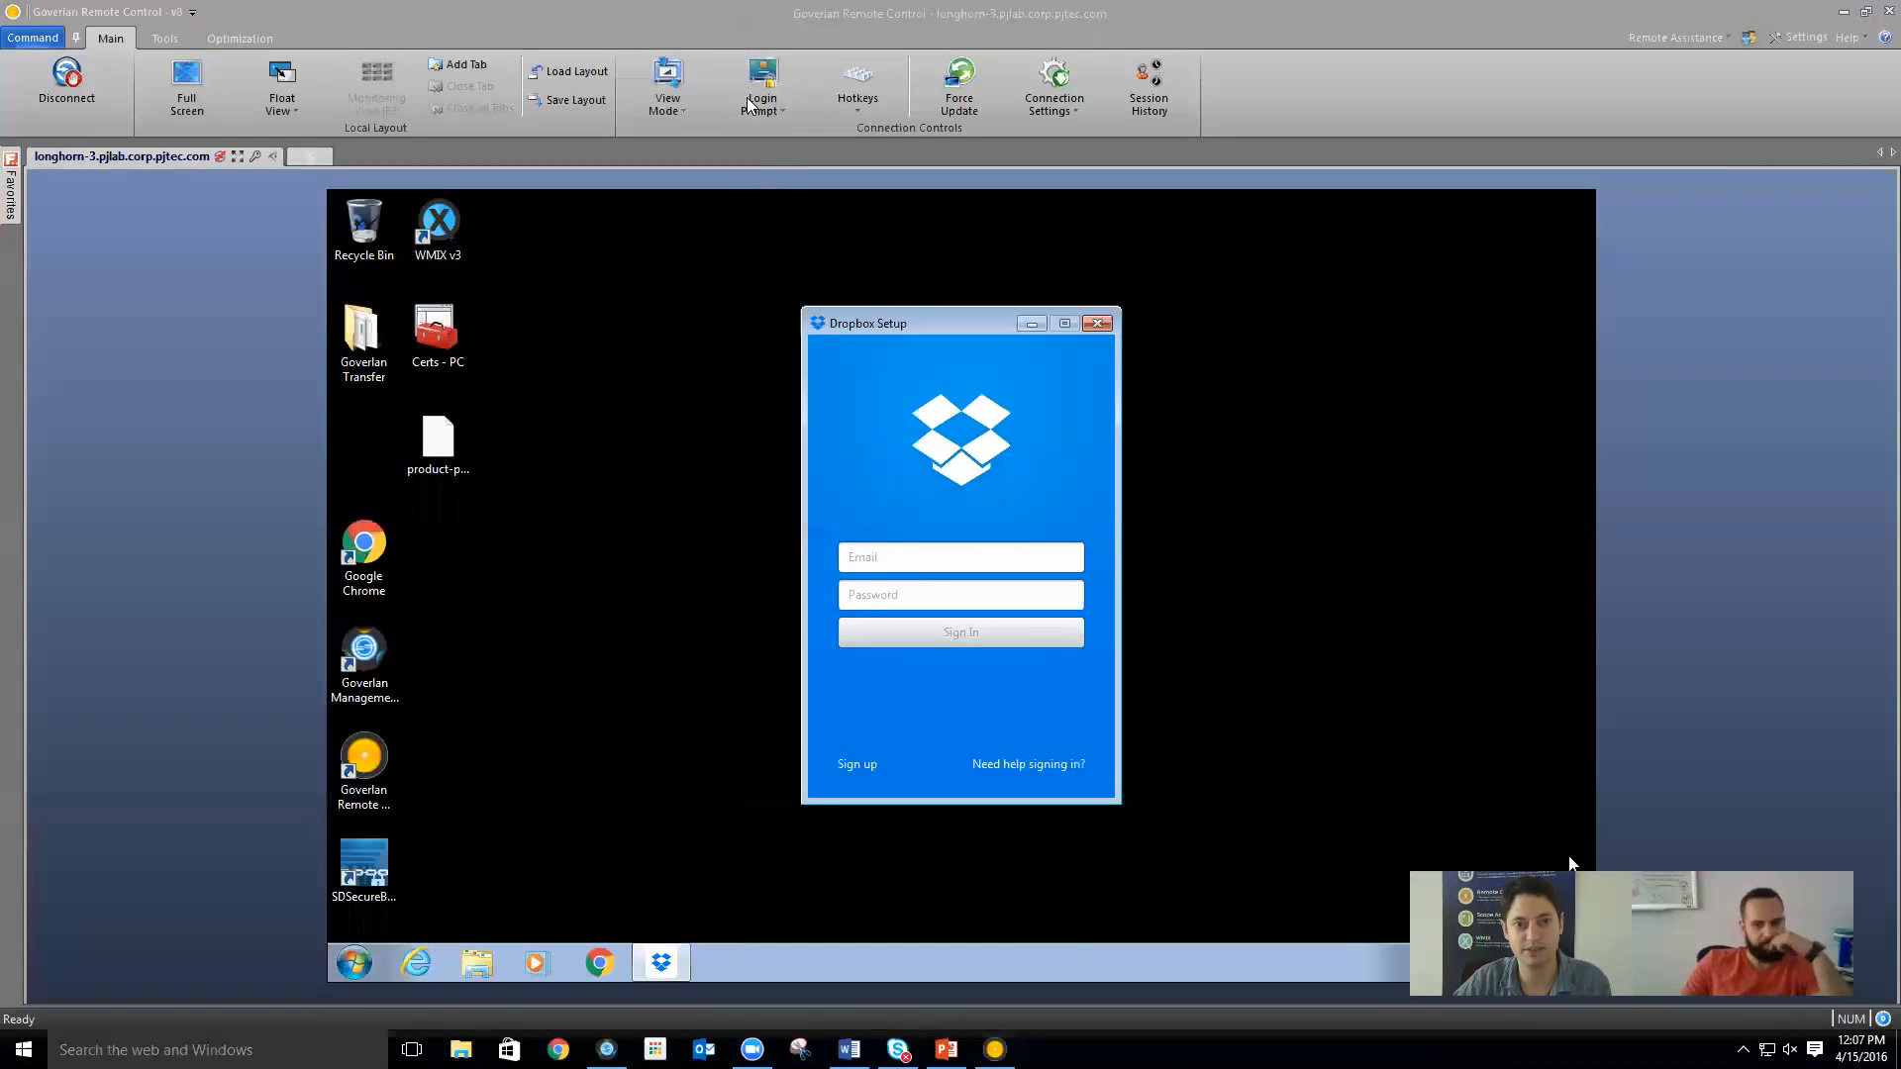
left_click(724, 24)
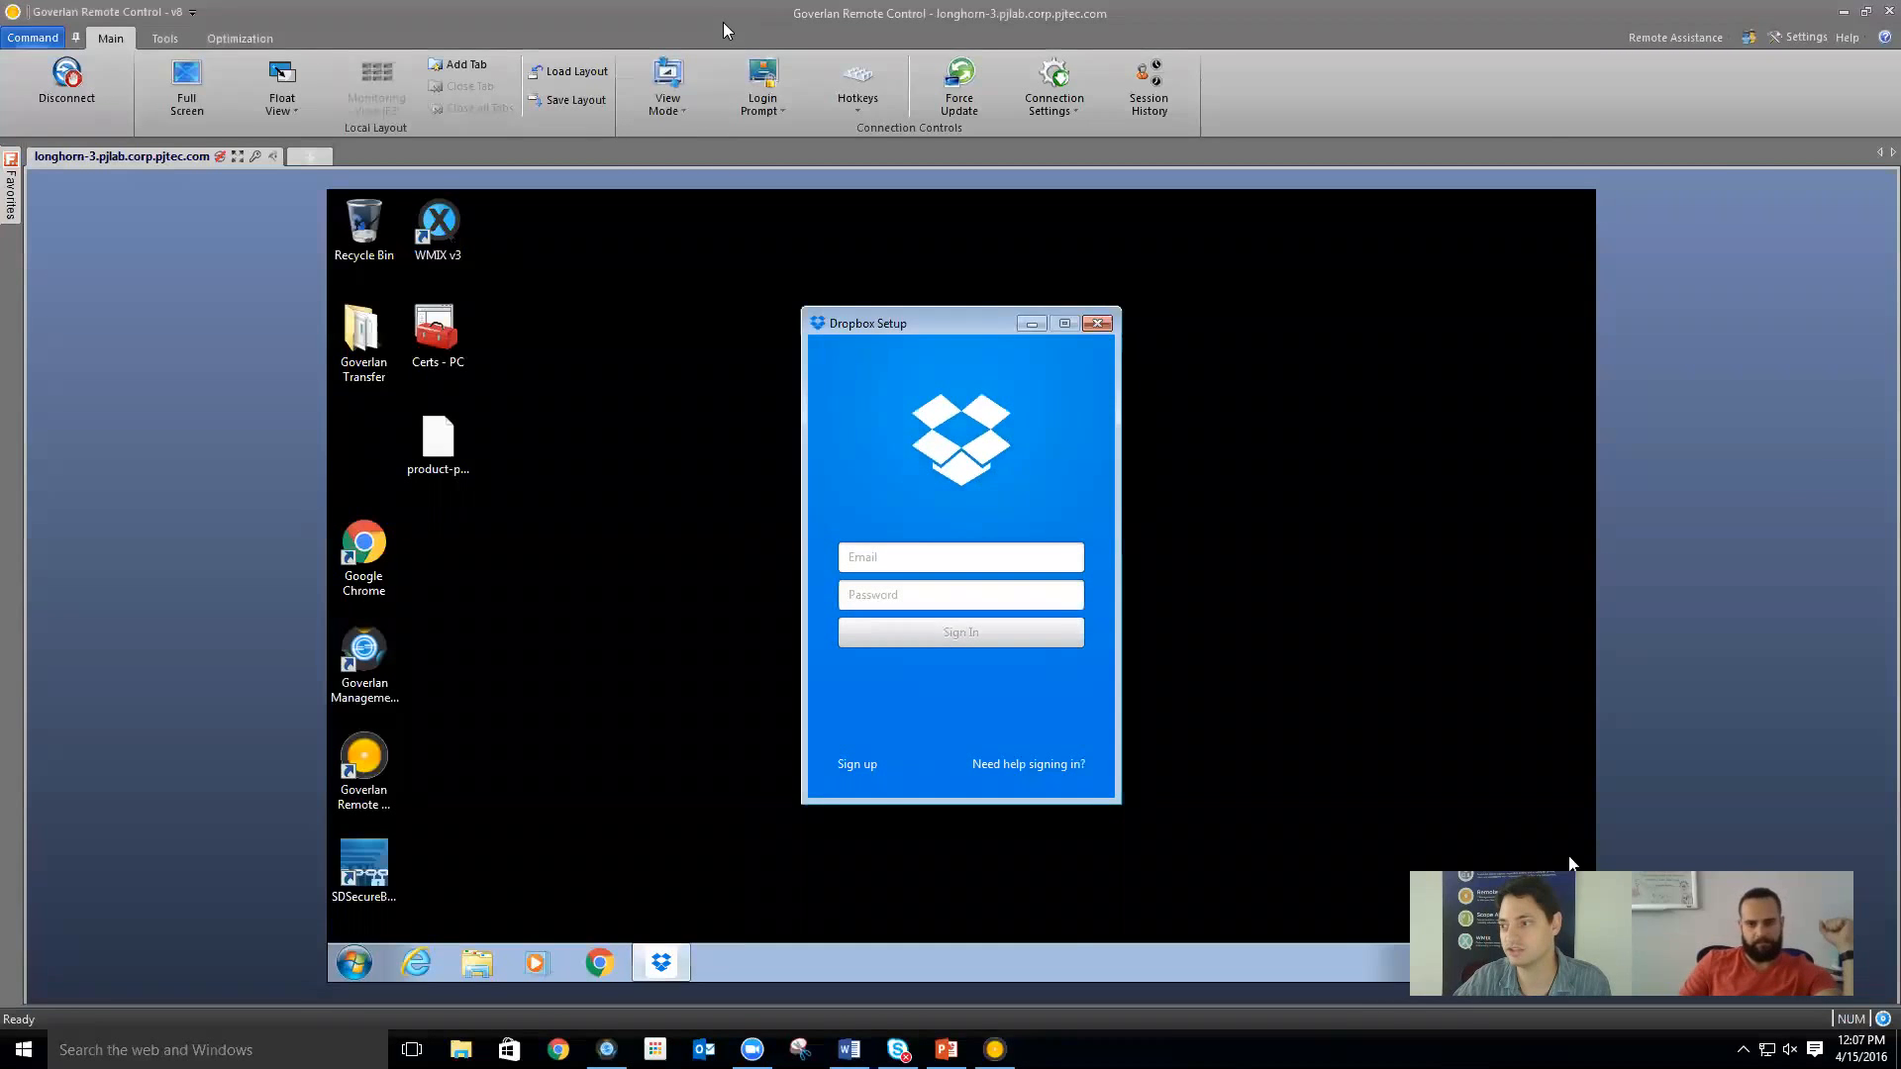
key("alt+Tab")
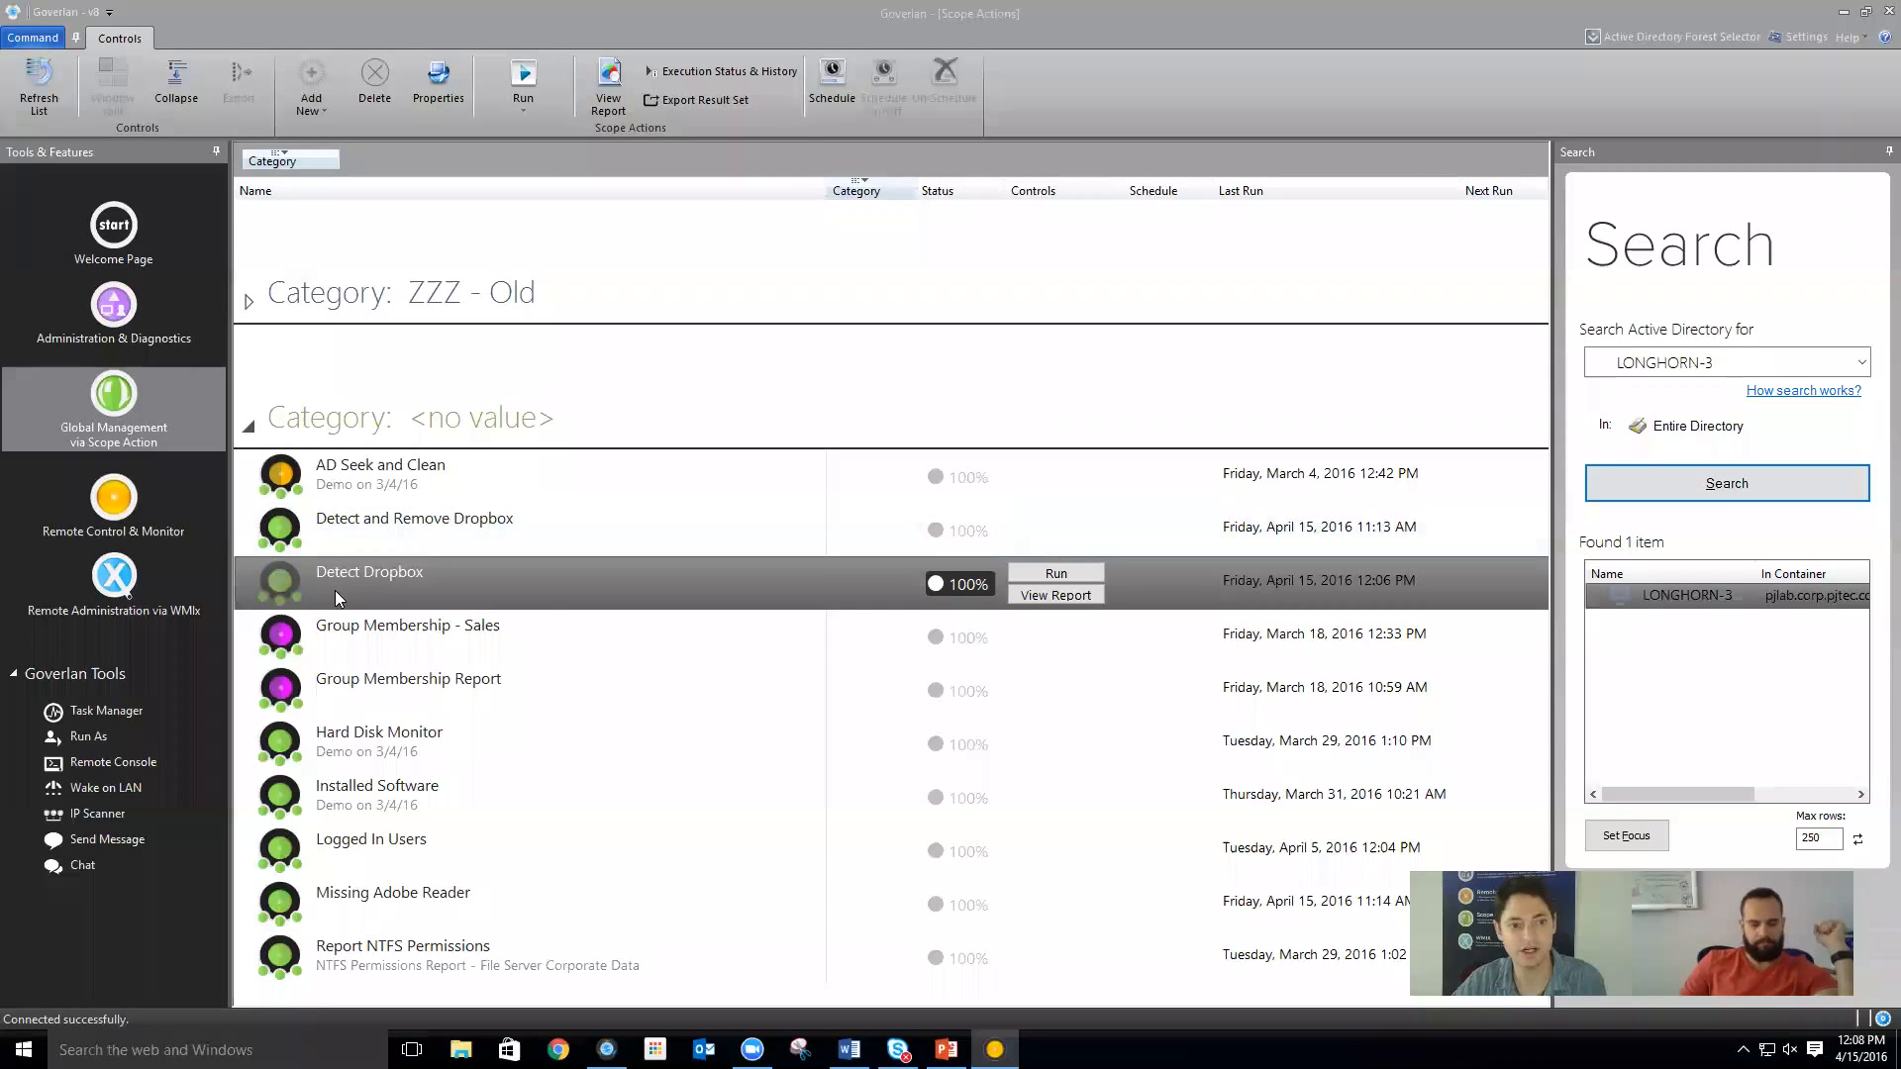
Rename the Detect Dropbox scope action as "Detect Dropbox - Alert - Notify"
left_click(376, 580)
right_click(376, 580)
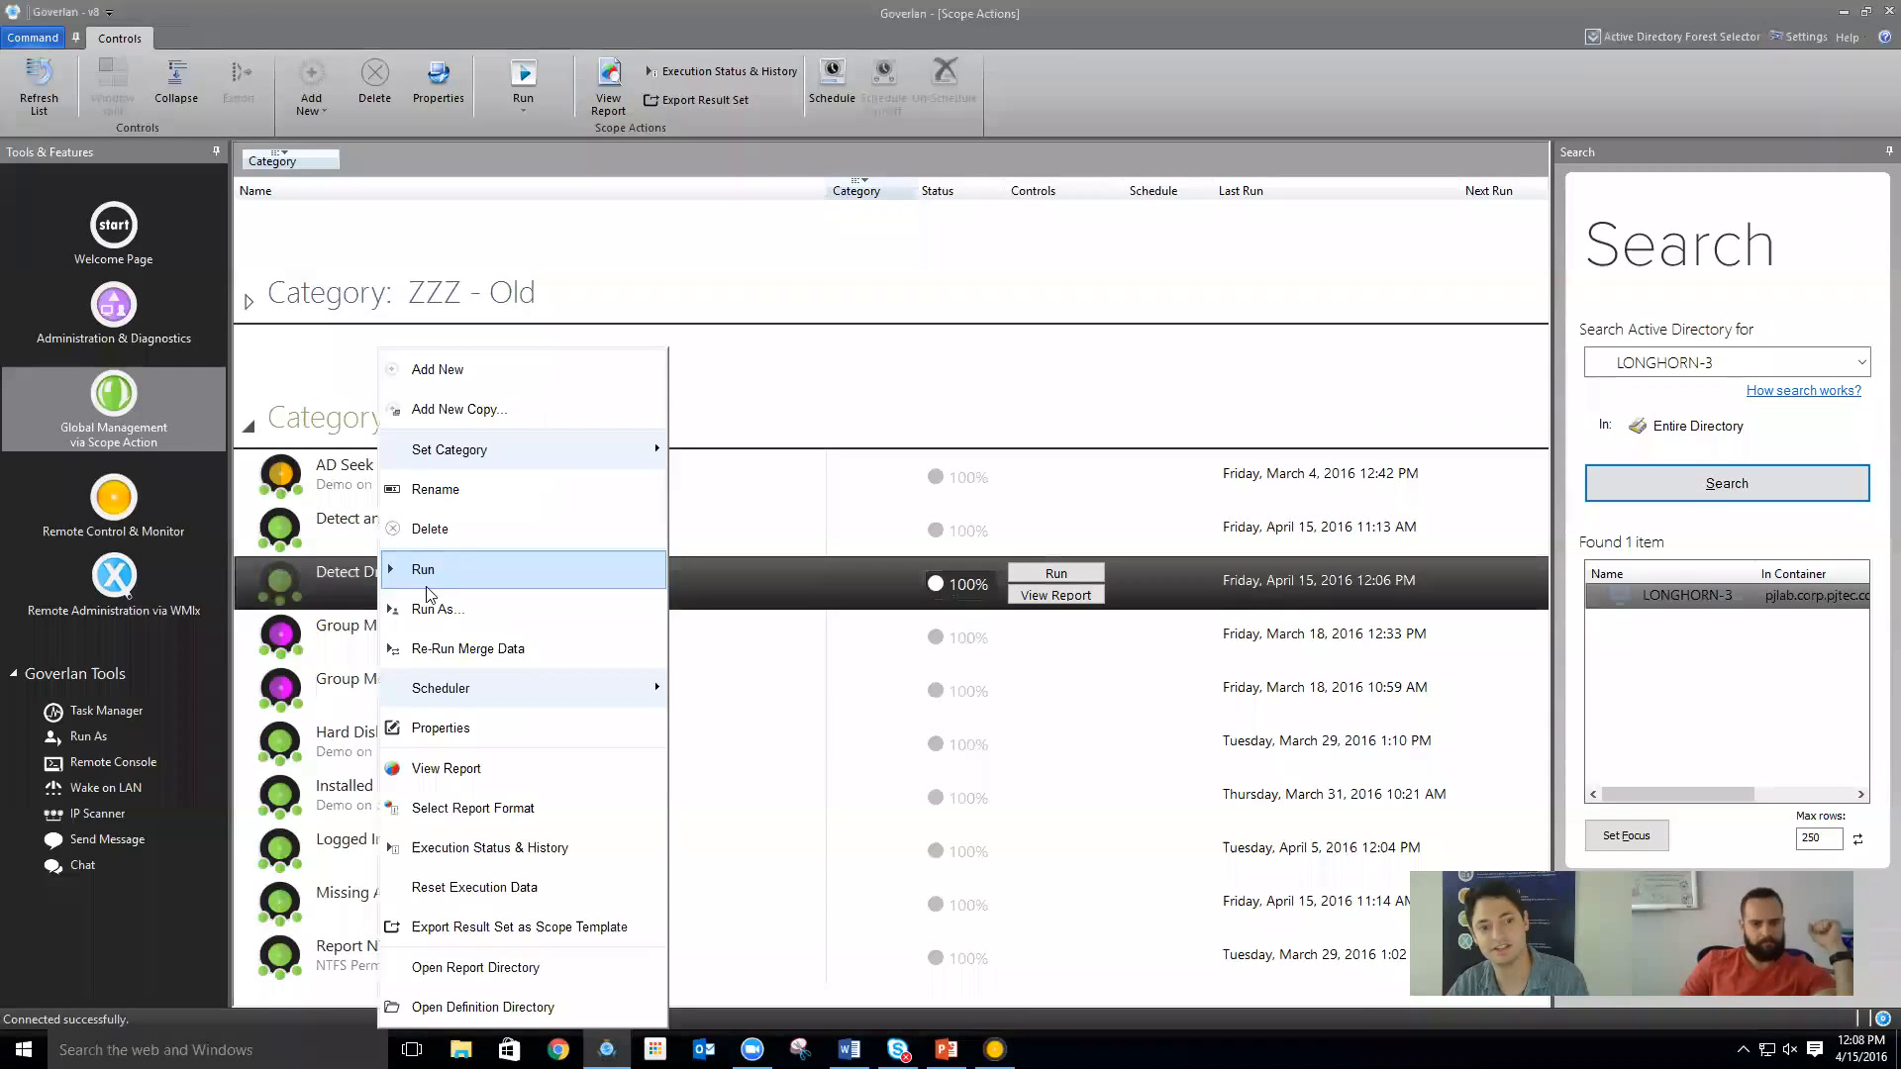
left_click(456, 723)
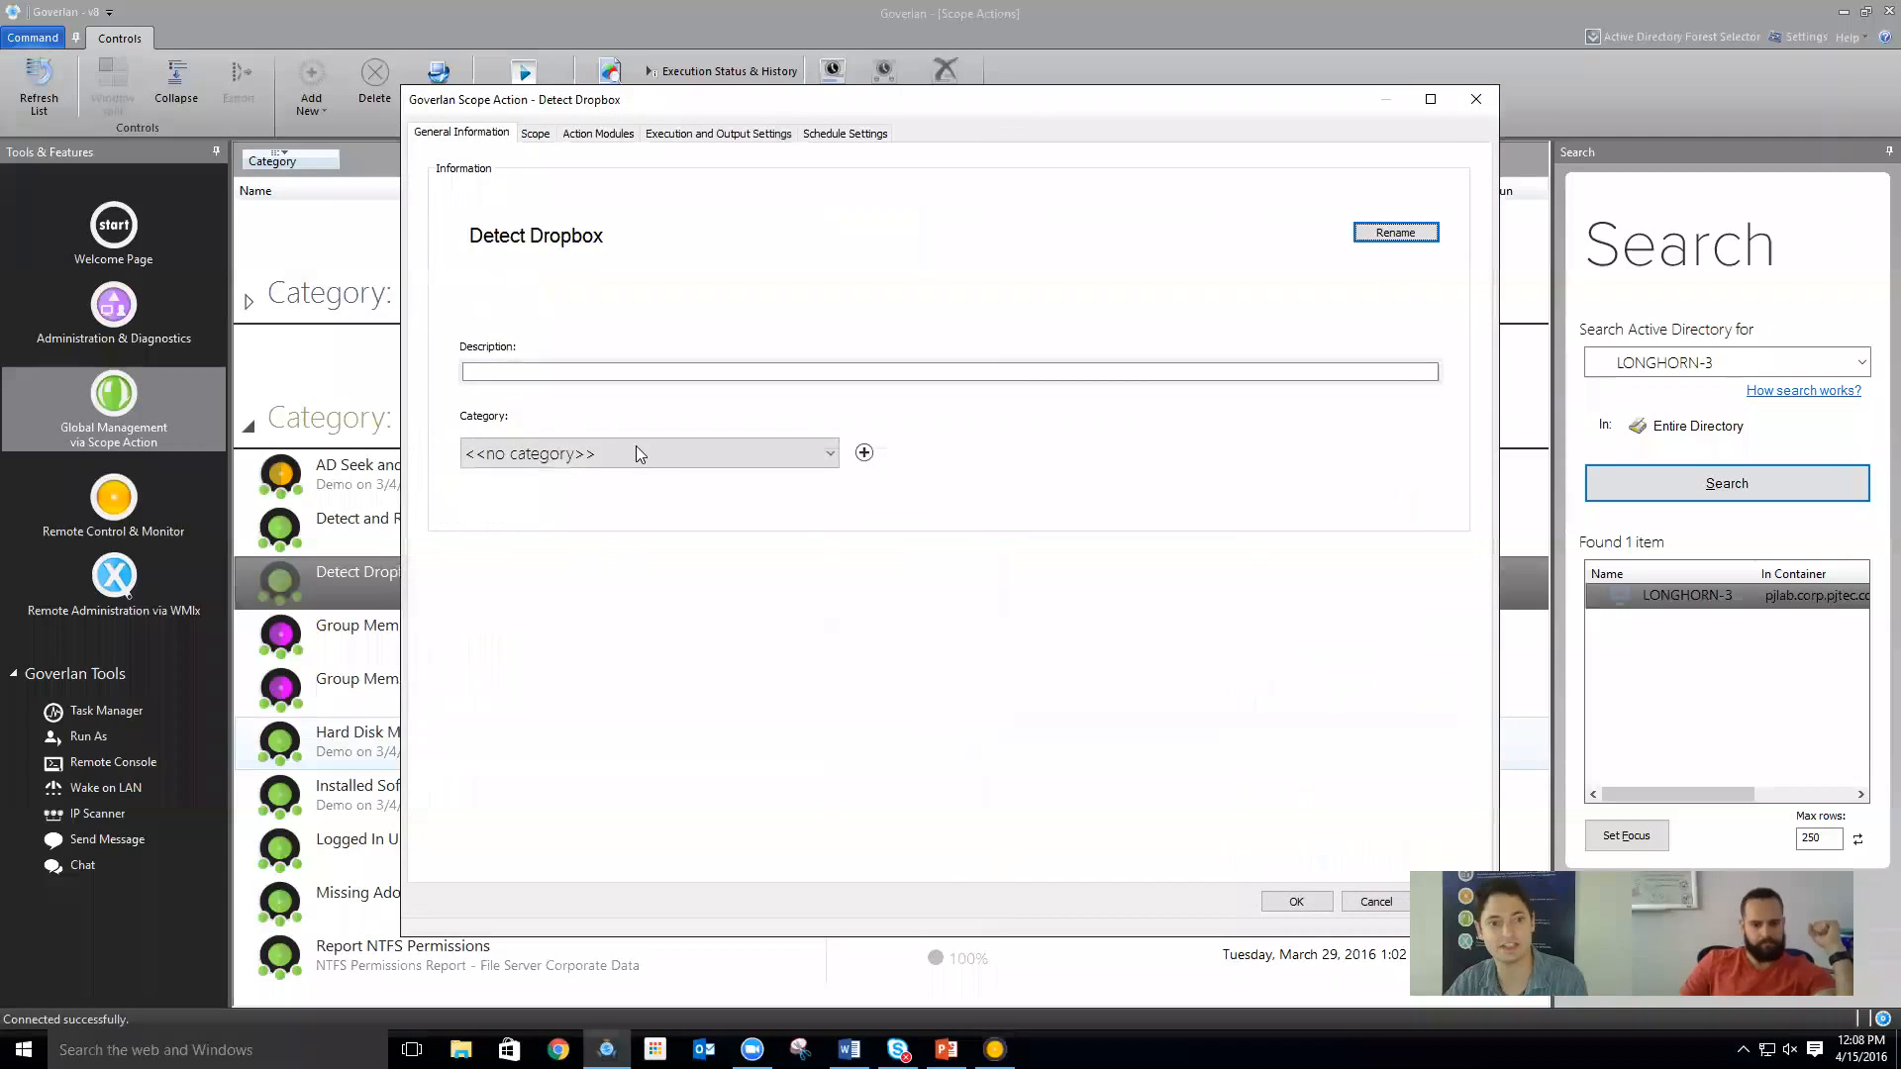
left_click(1395, 231)
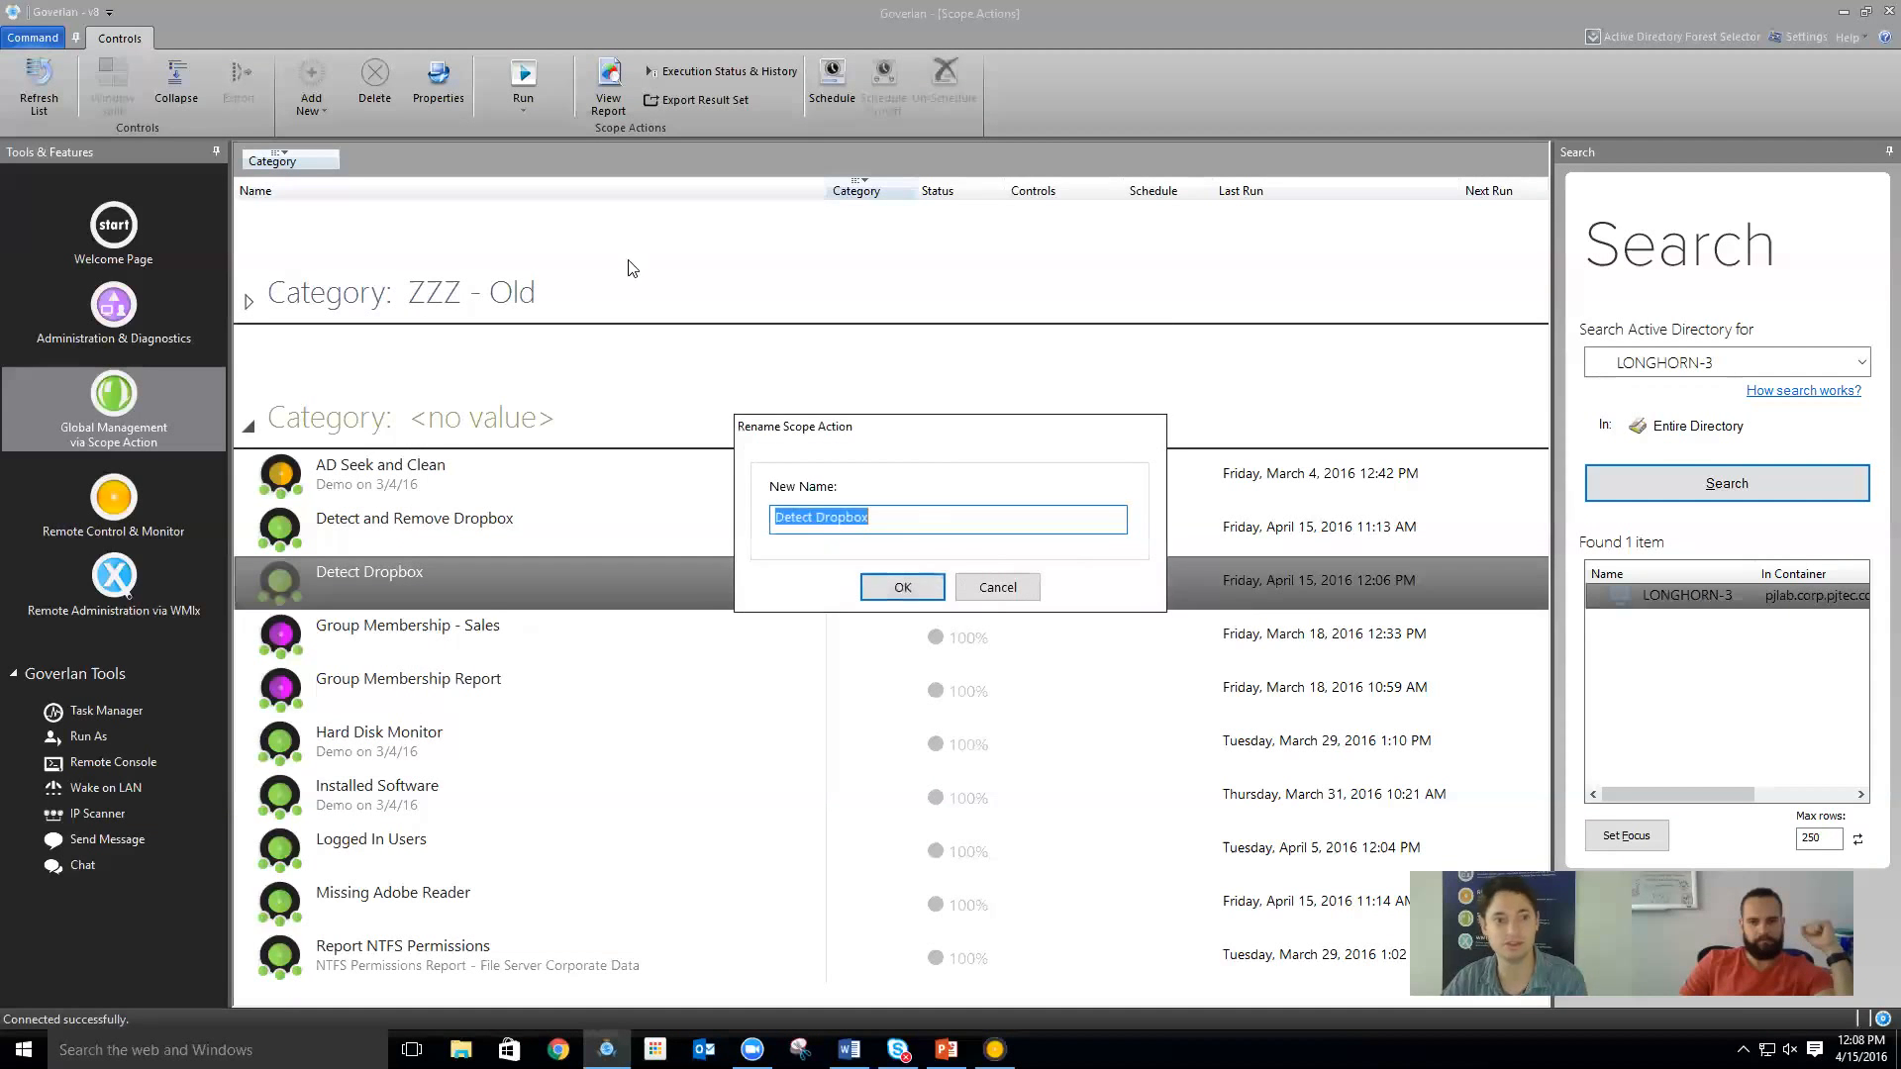
left_click(940, 517)
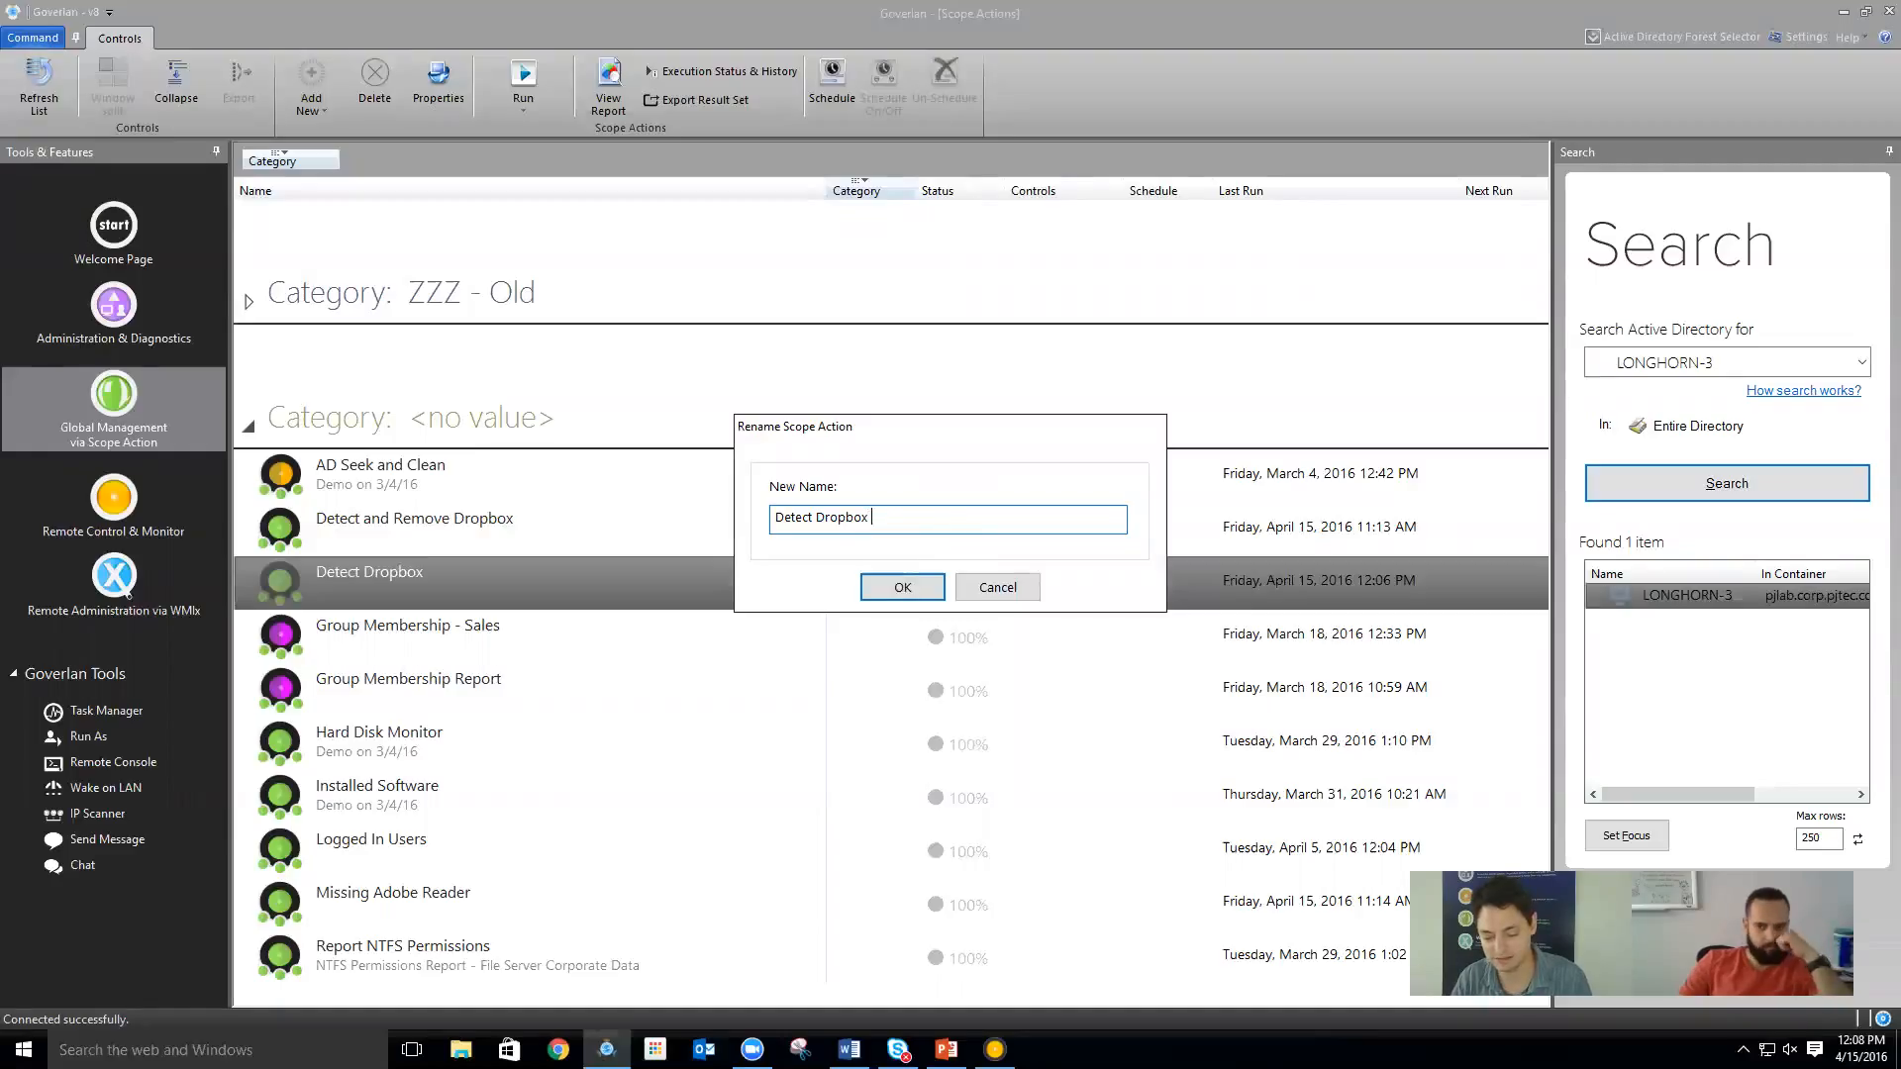
type("& Alert/Notify")
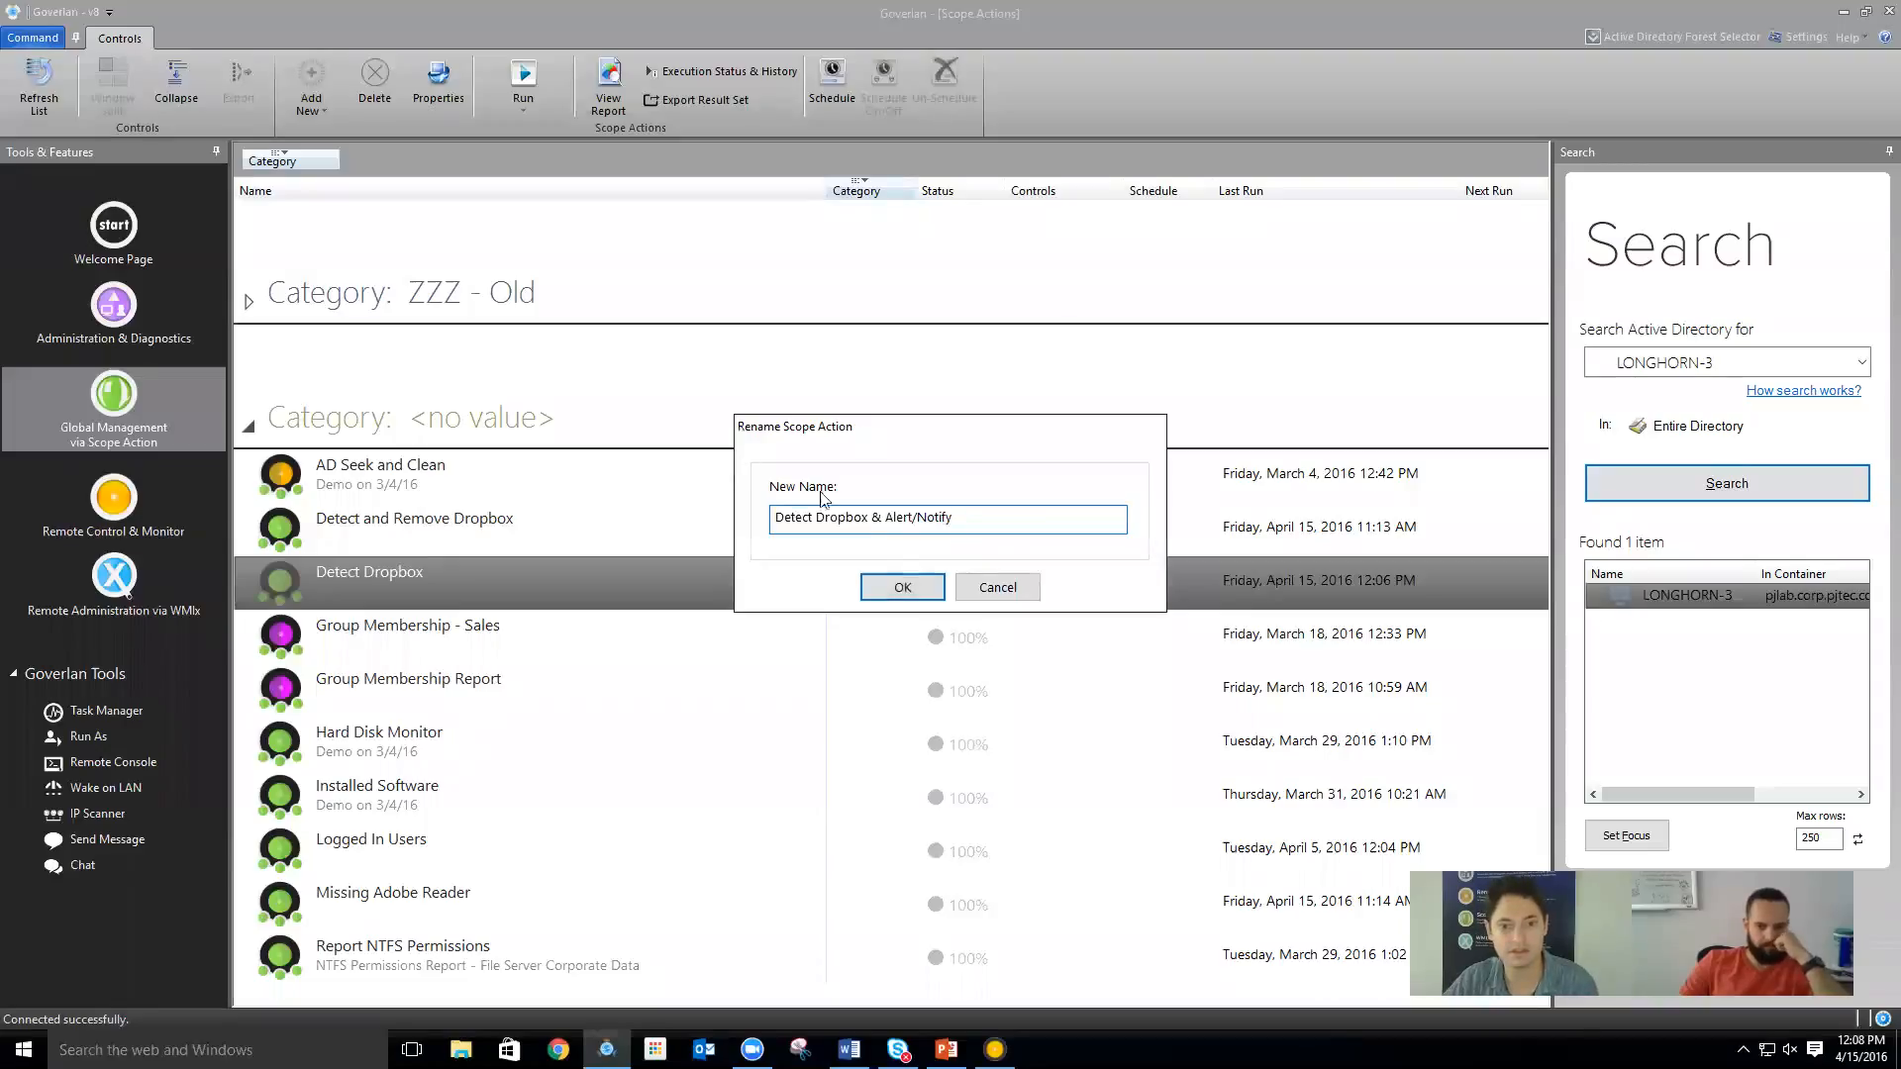
left_click(902, 587)
left_click(1119, 568)
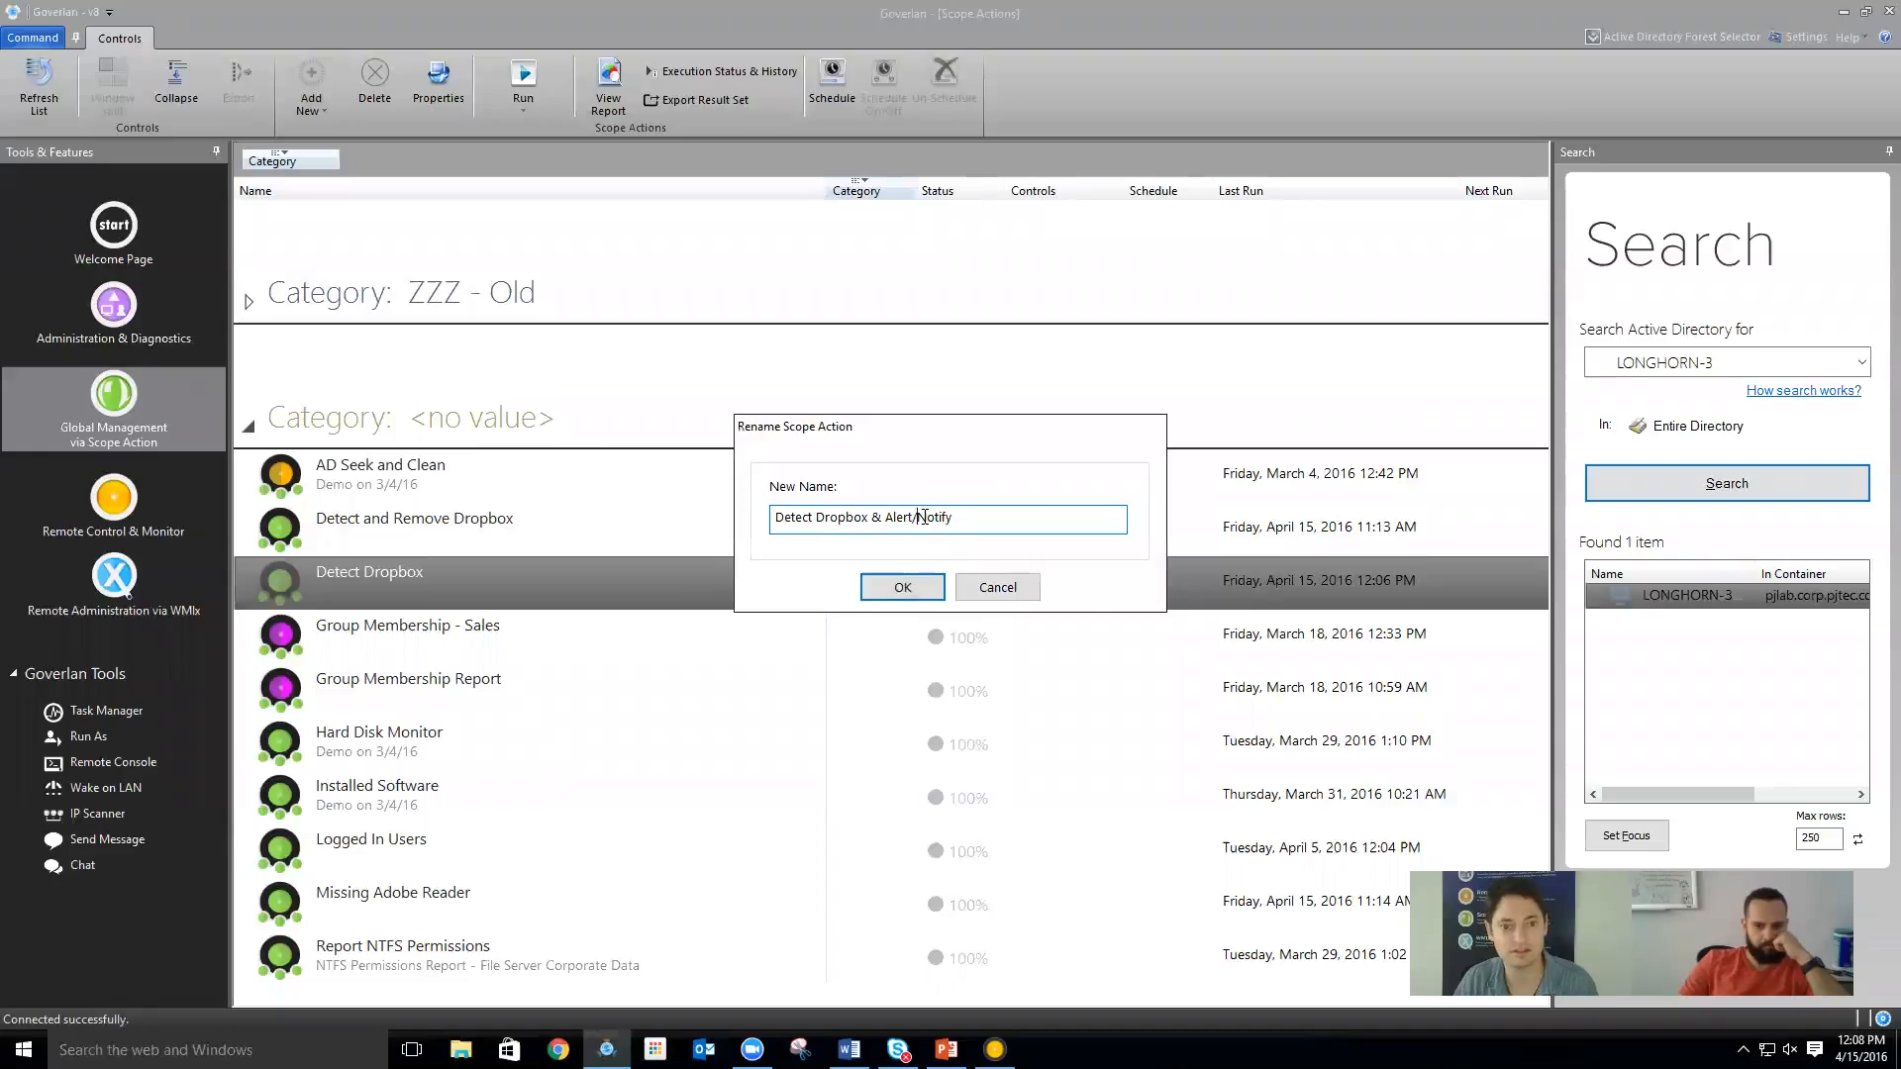
key("BackSpace")
key("BackSpace")
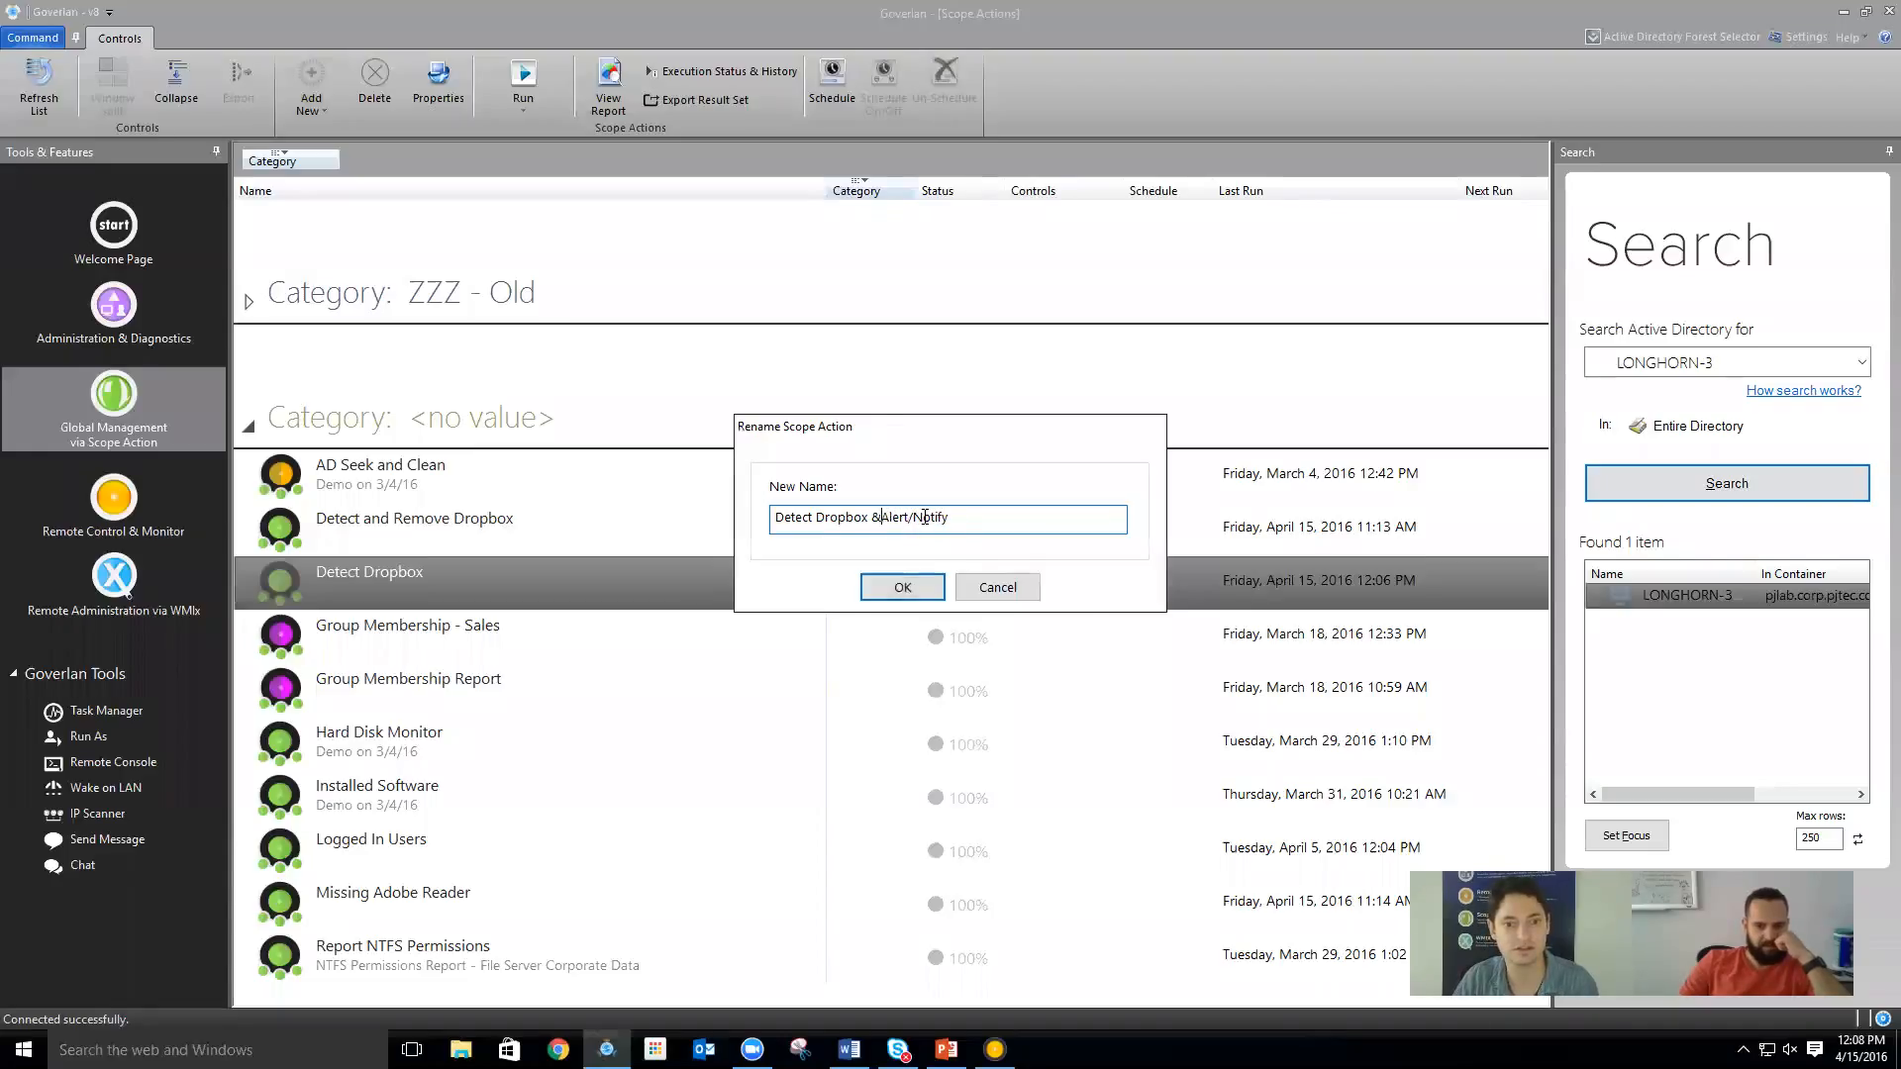
type("- ")
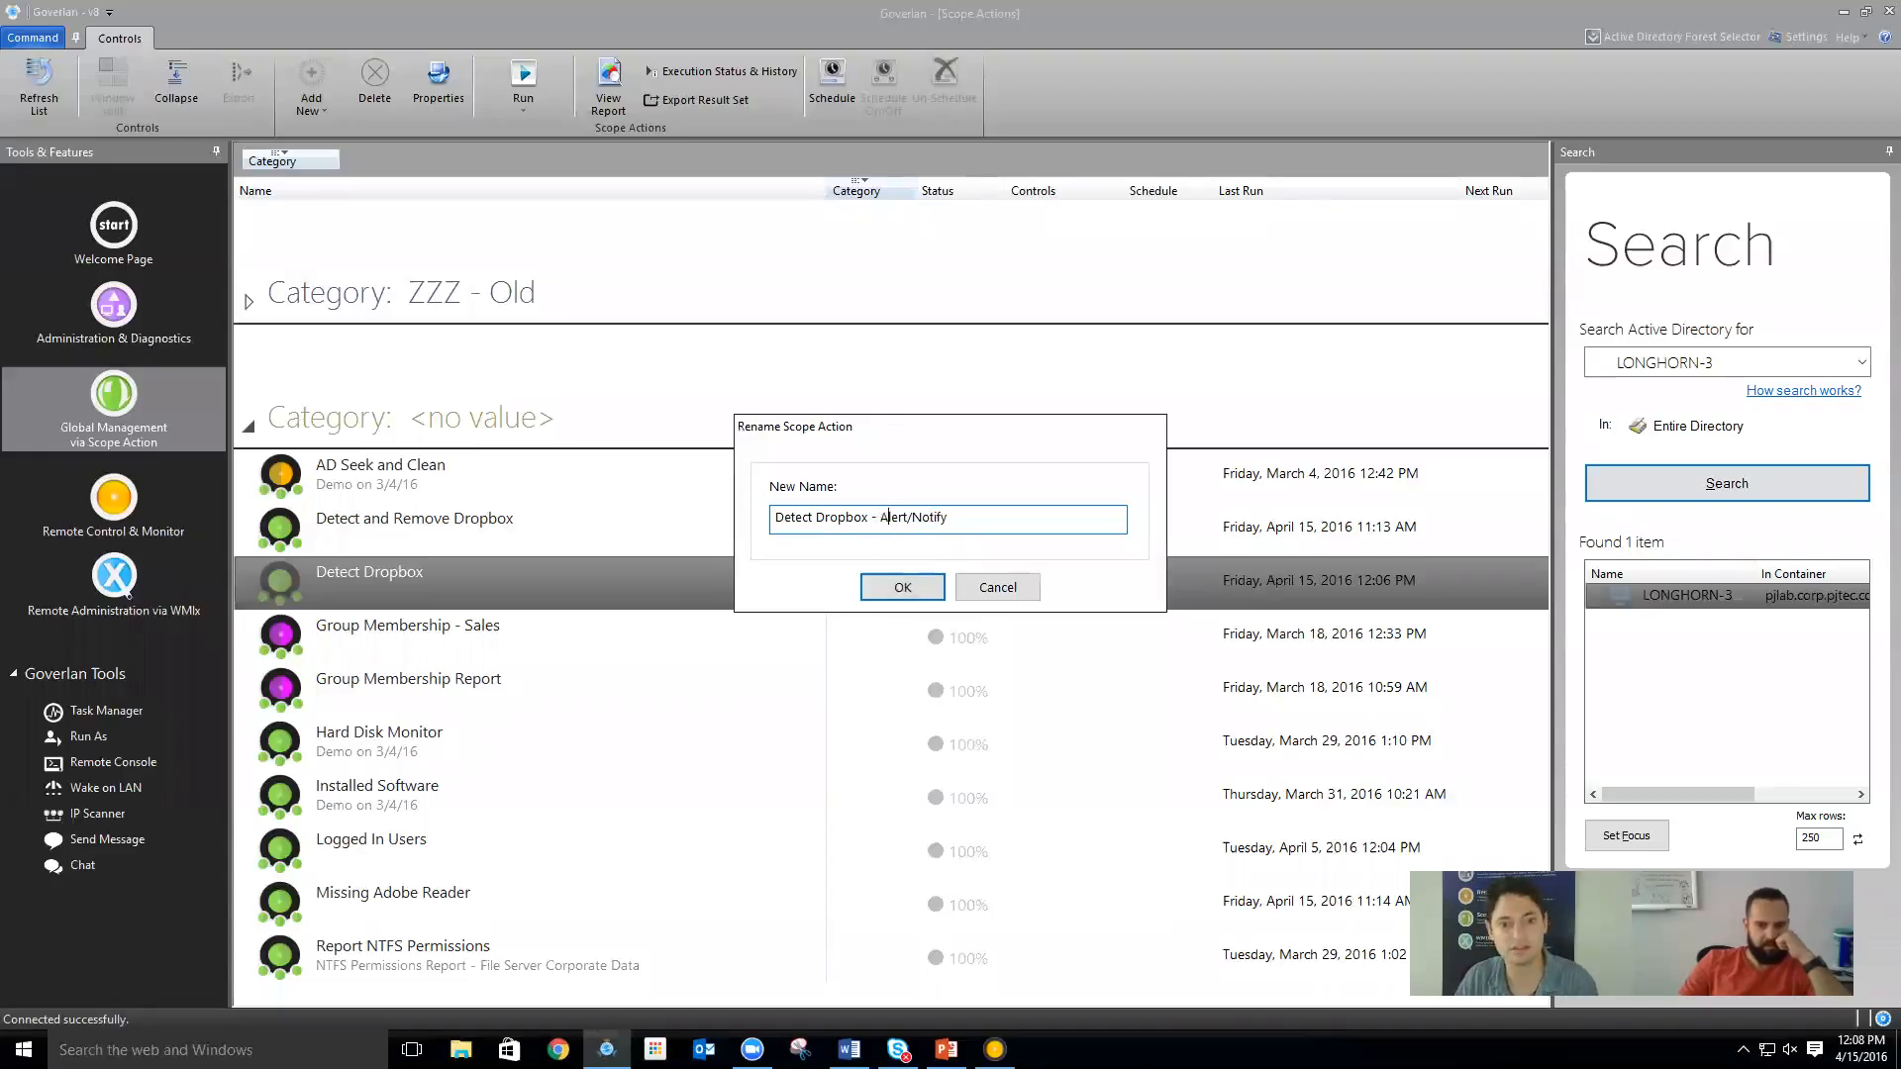
type("-")
key("Return")
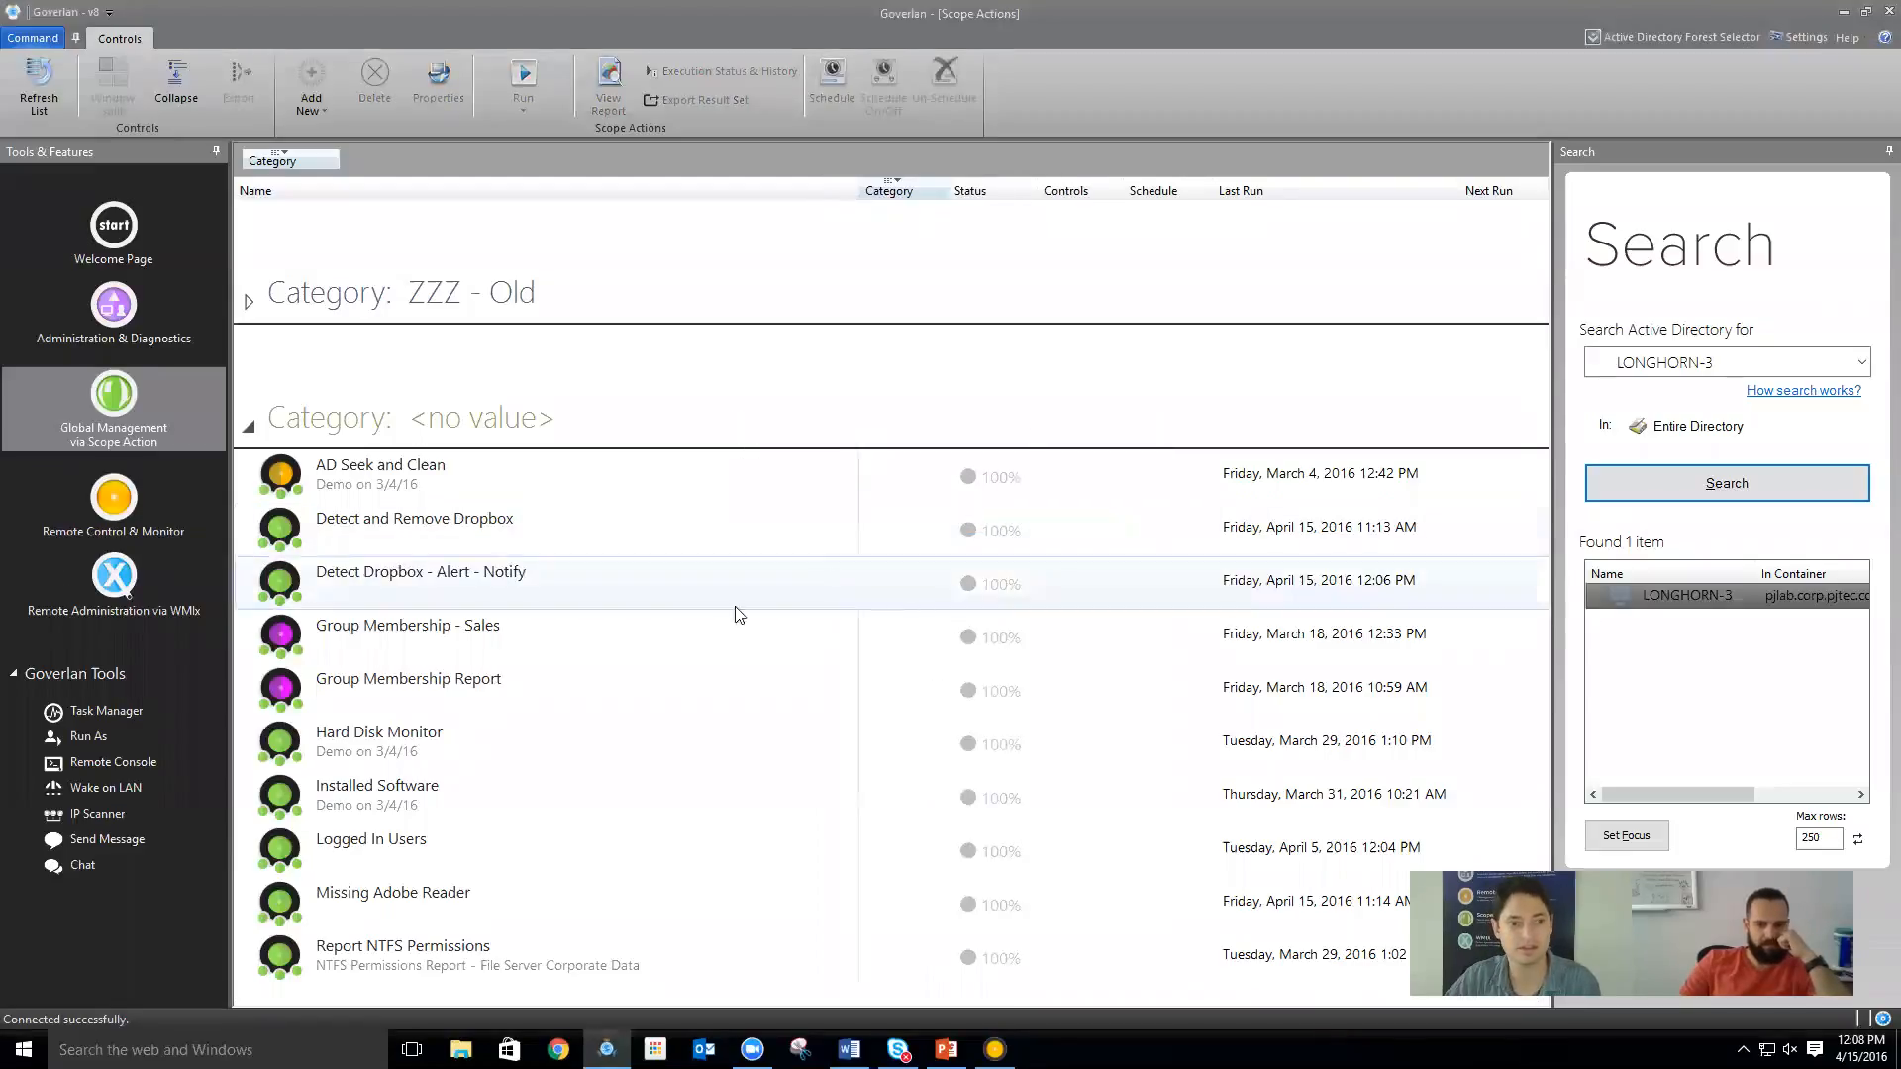
Create a schedule in the properties of Detect Dropbox - Alert - Notify, running daily at 9:00 AM, every 1 day
right_click(685, 607)
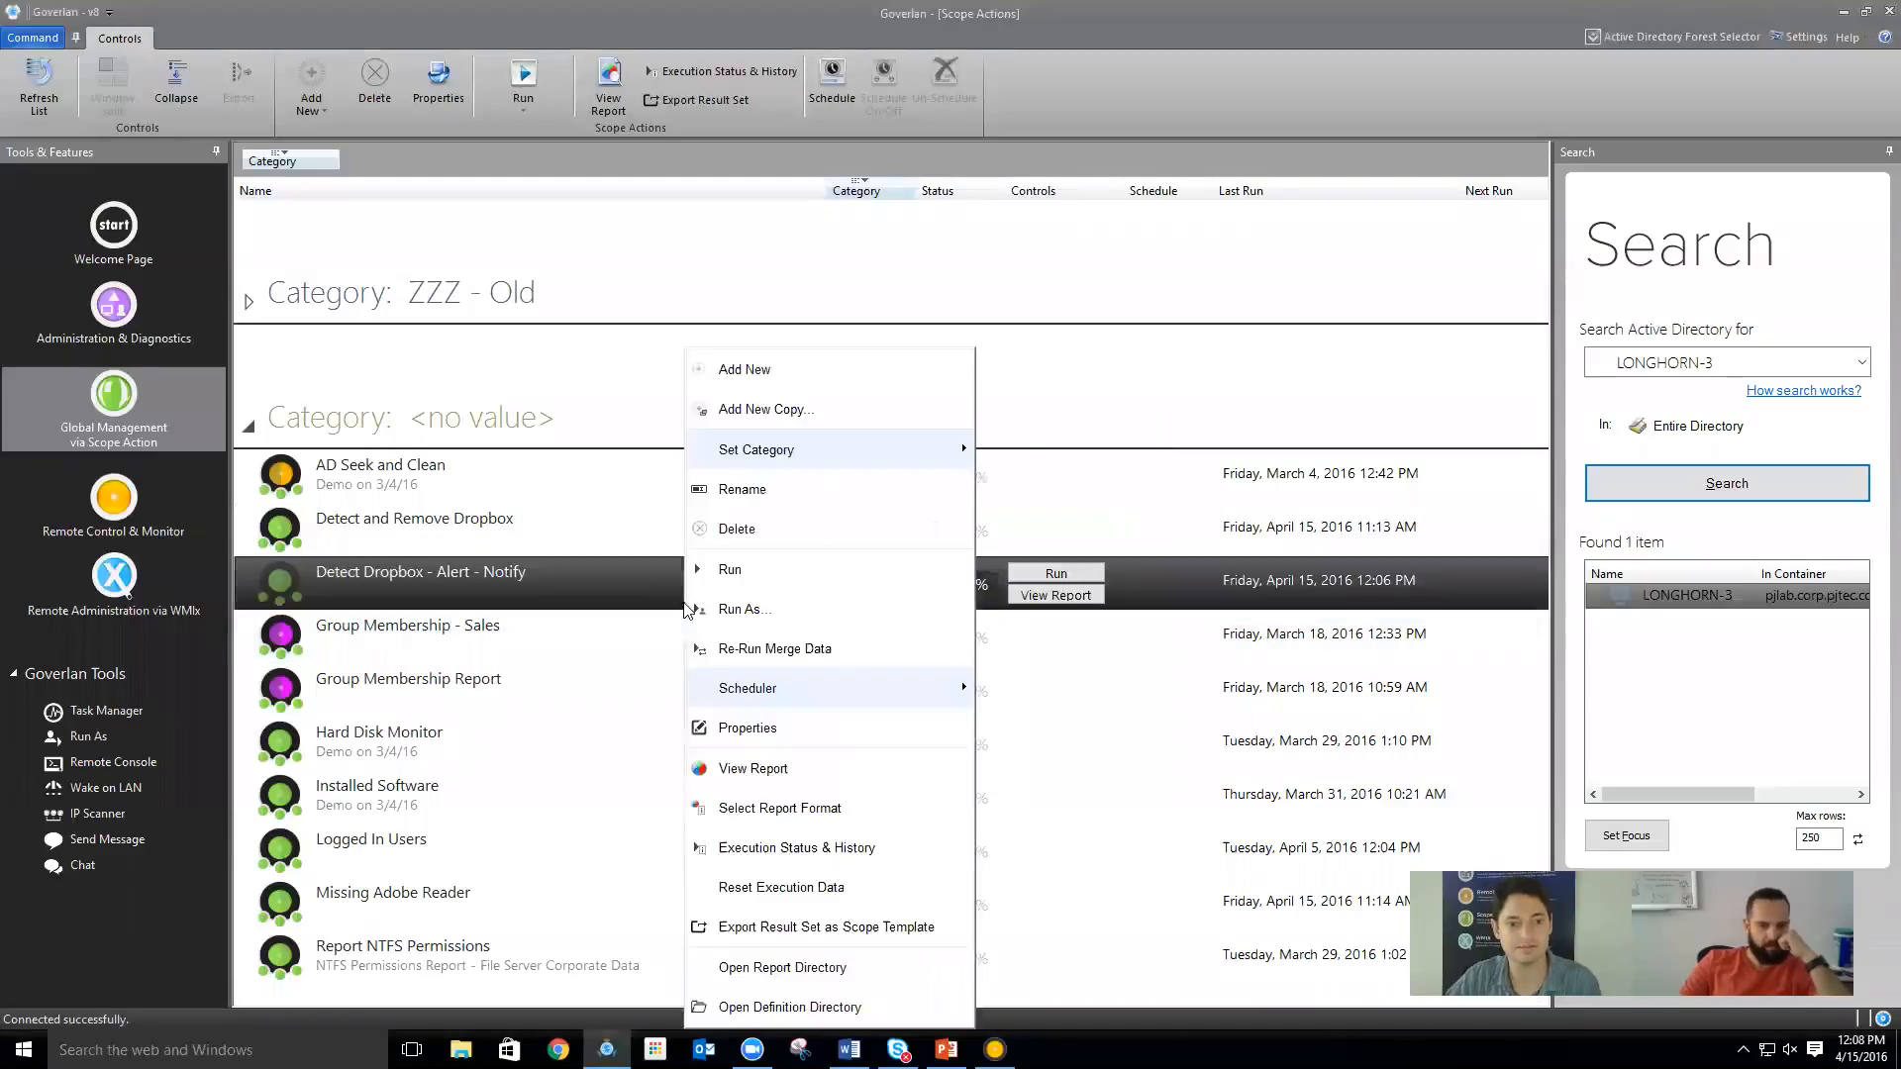
left_click(761, 729)
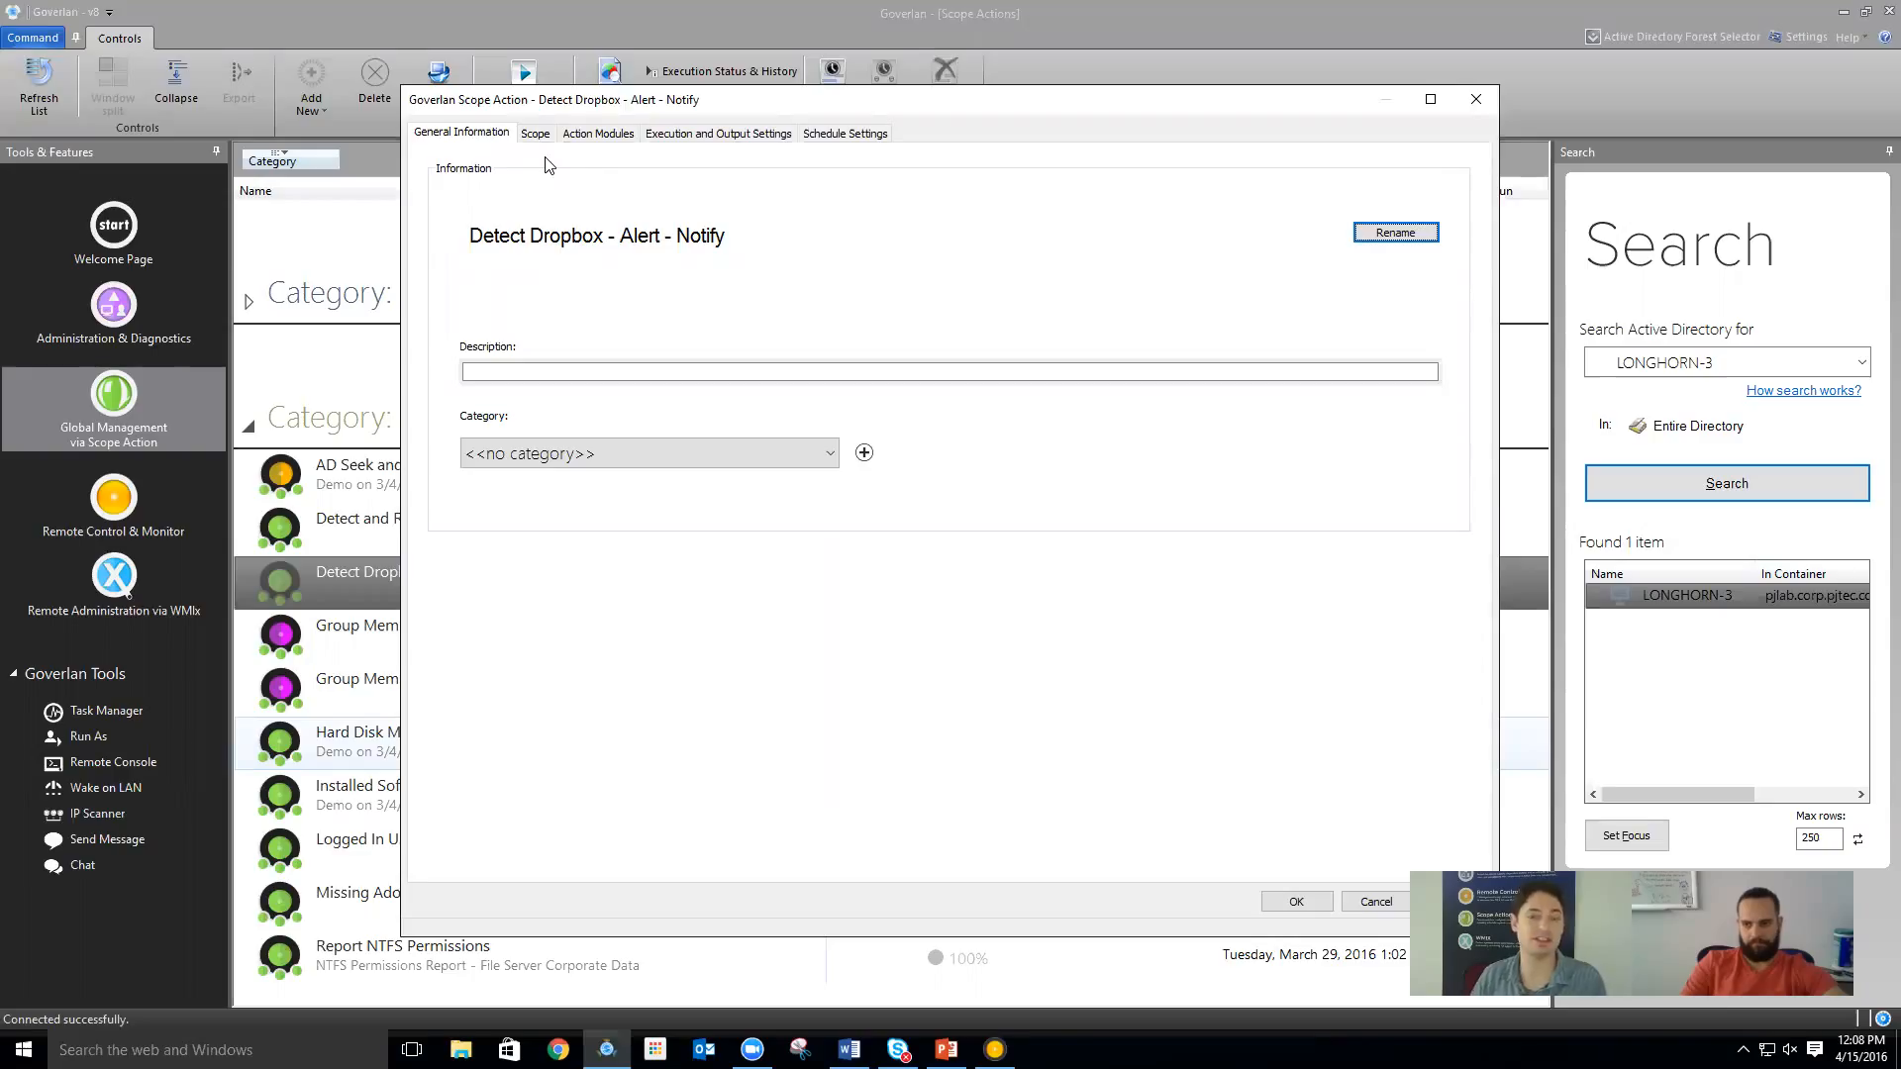
left_click(844, 134)
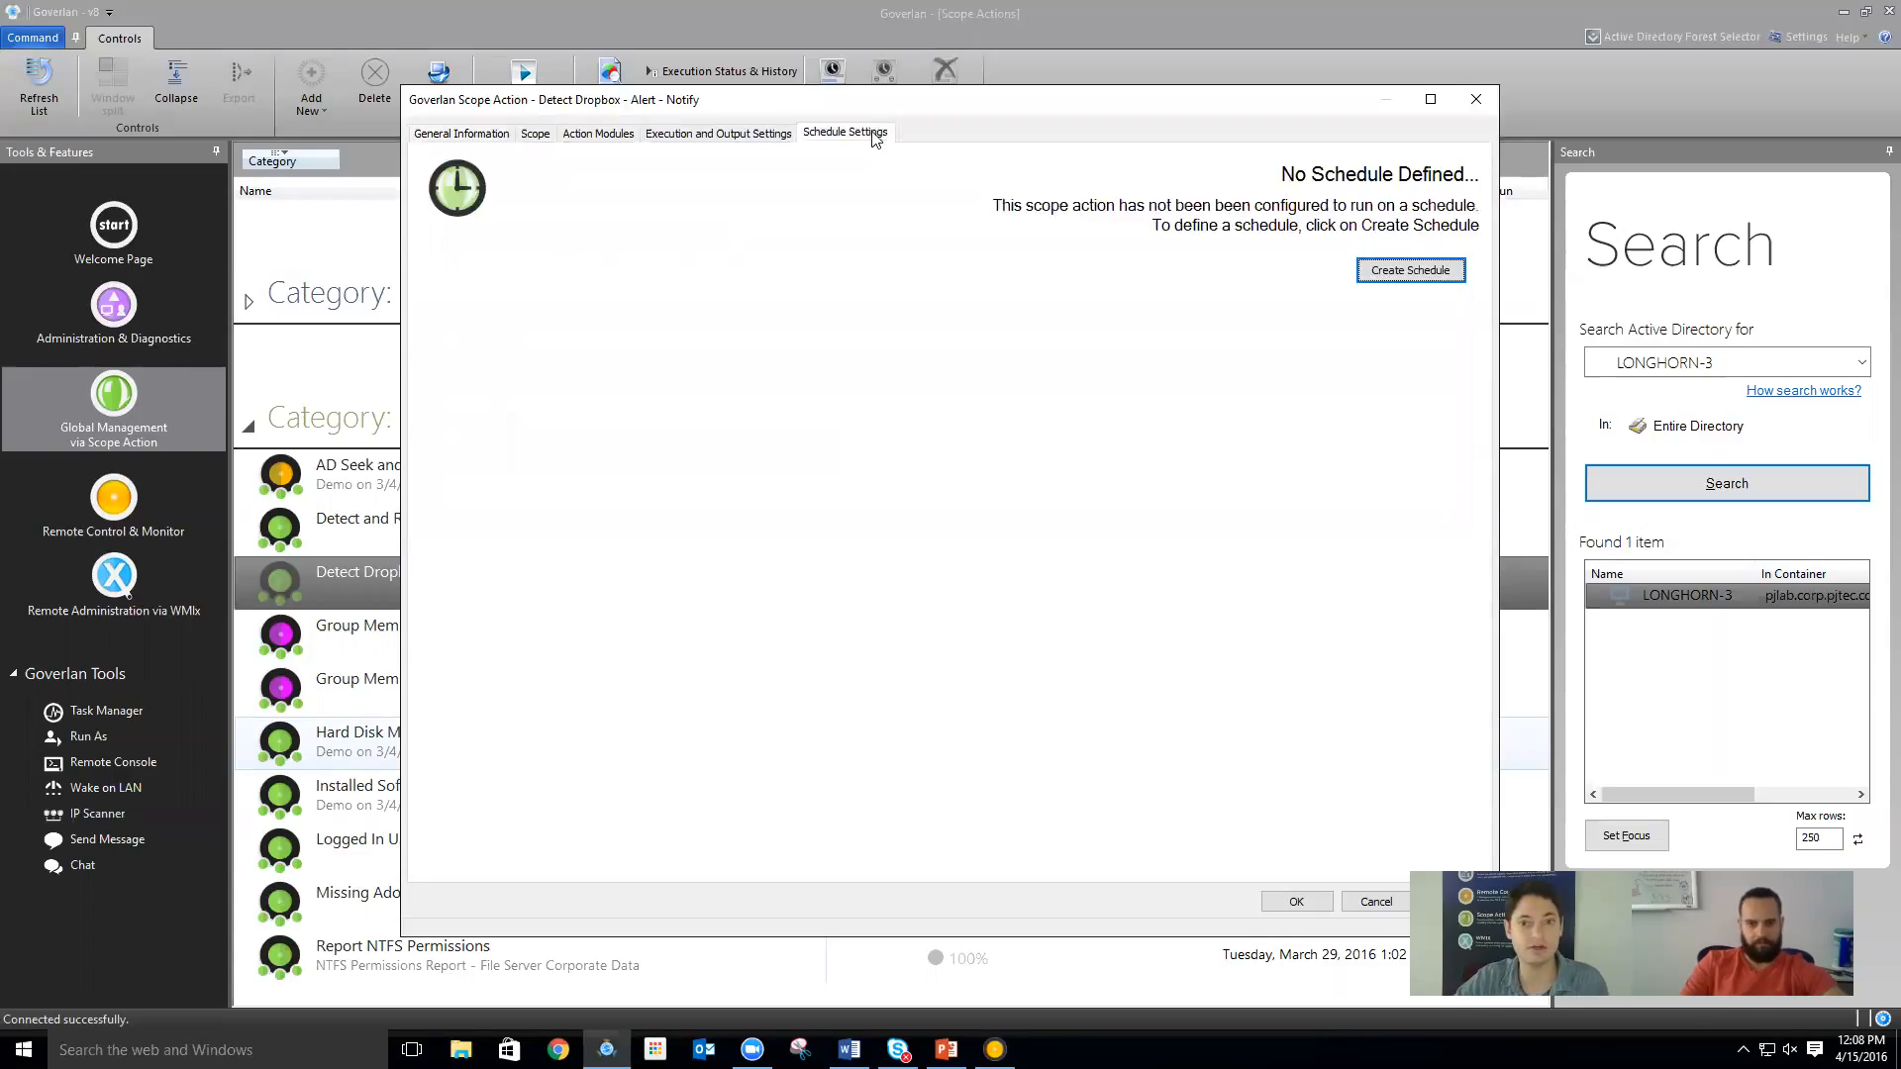
left_click(1409, 272)
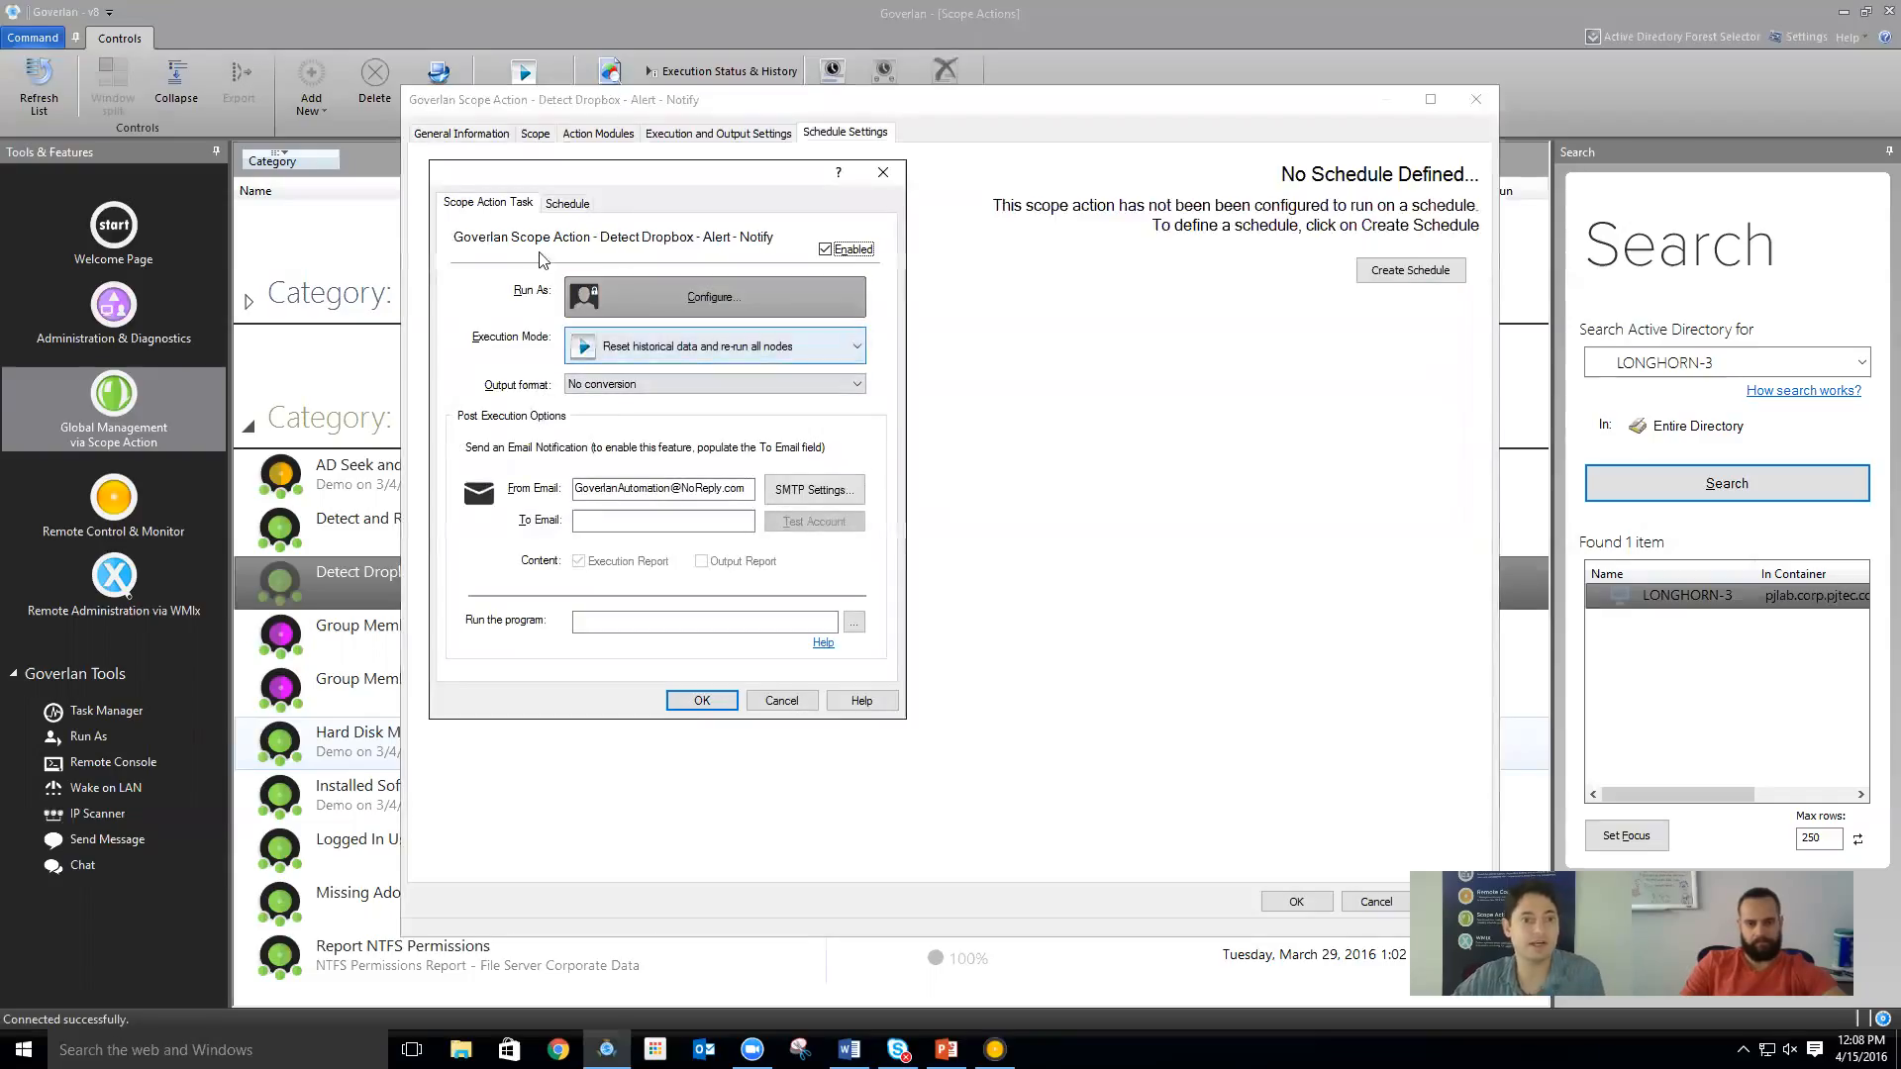
left_click(564, 206)
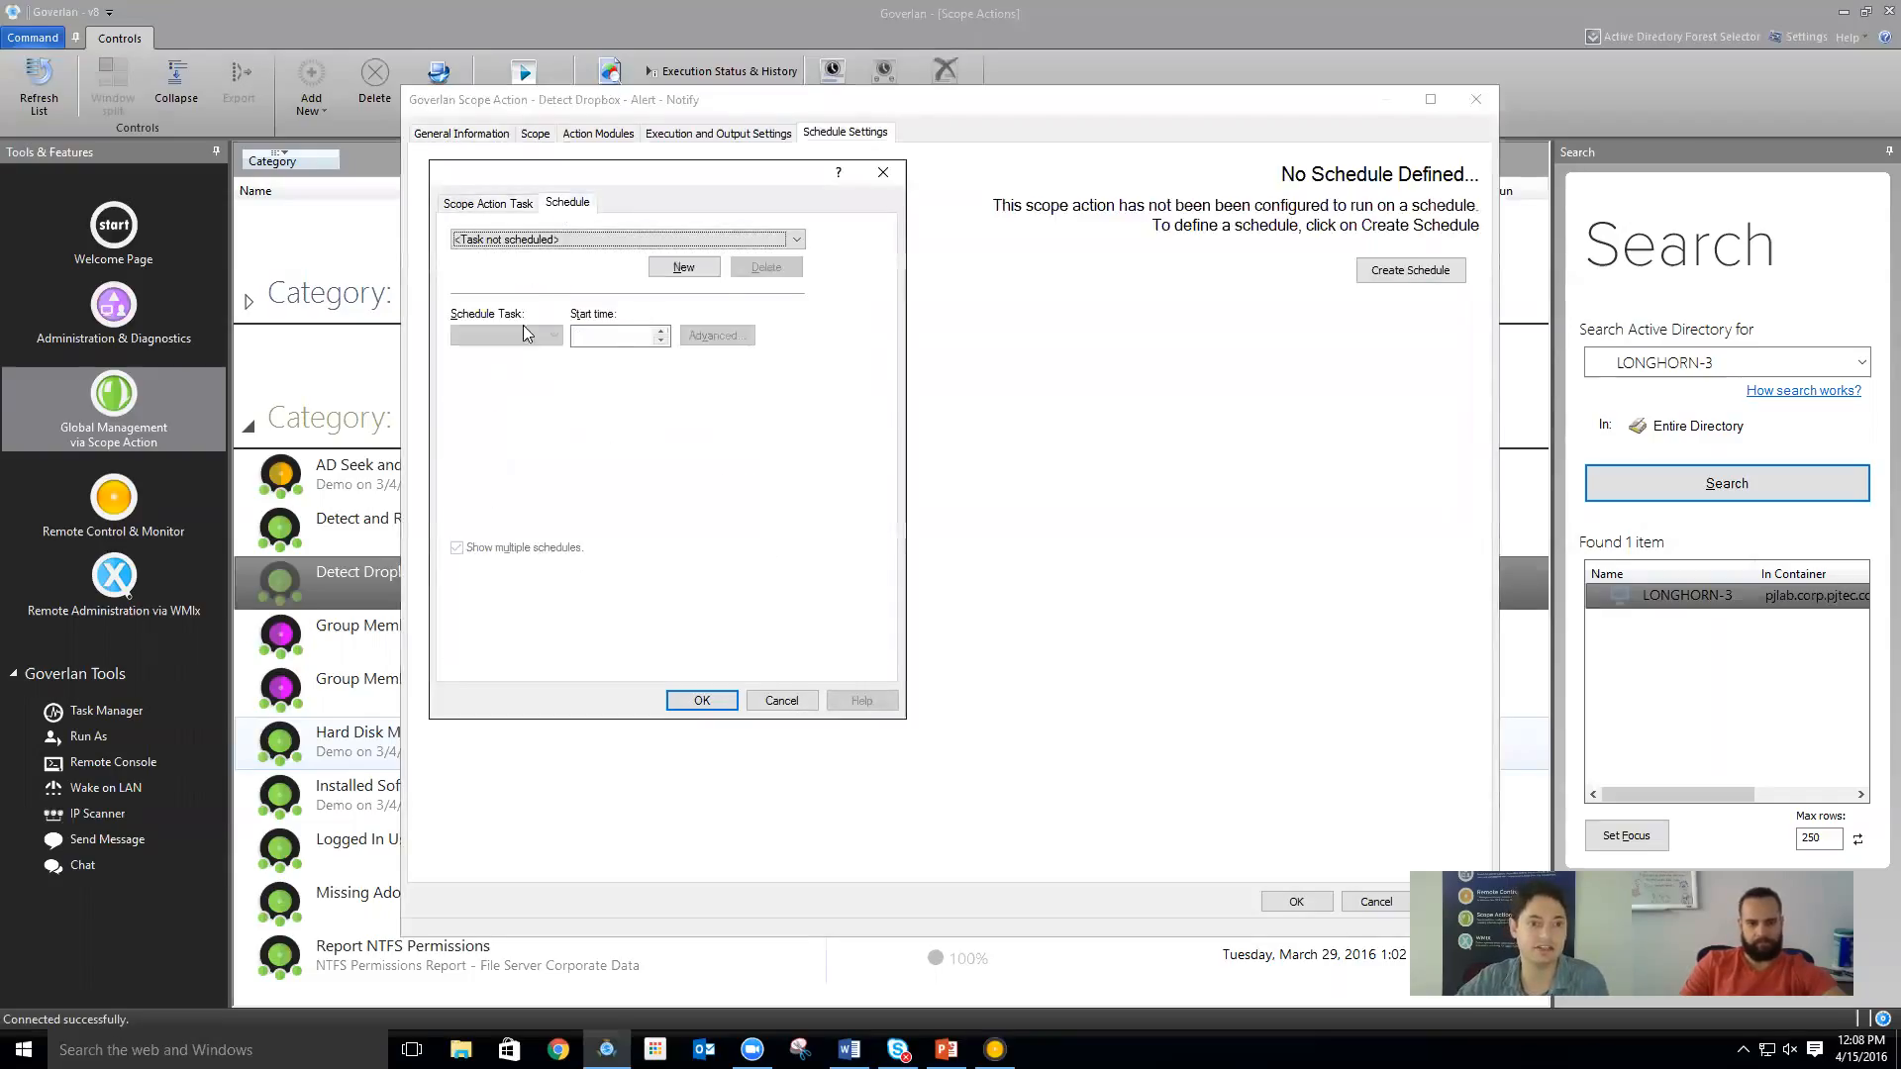
left_click(684, 267)
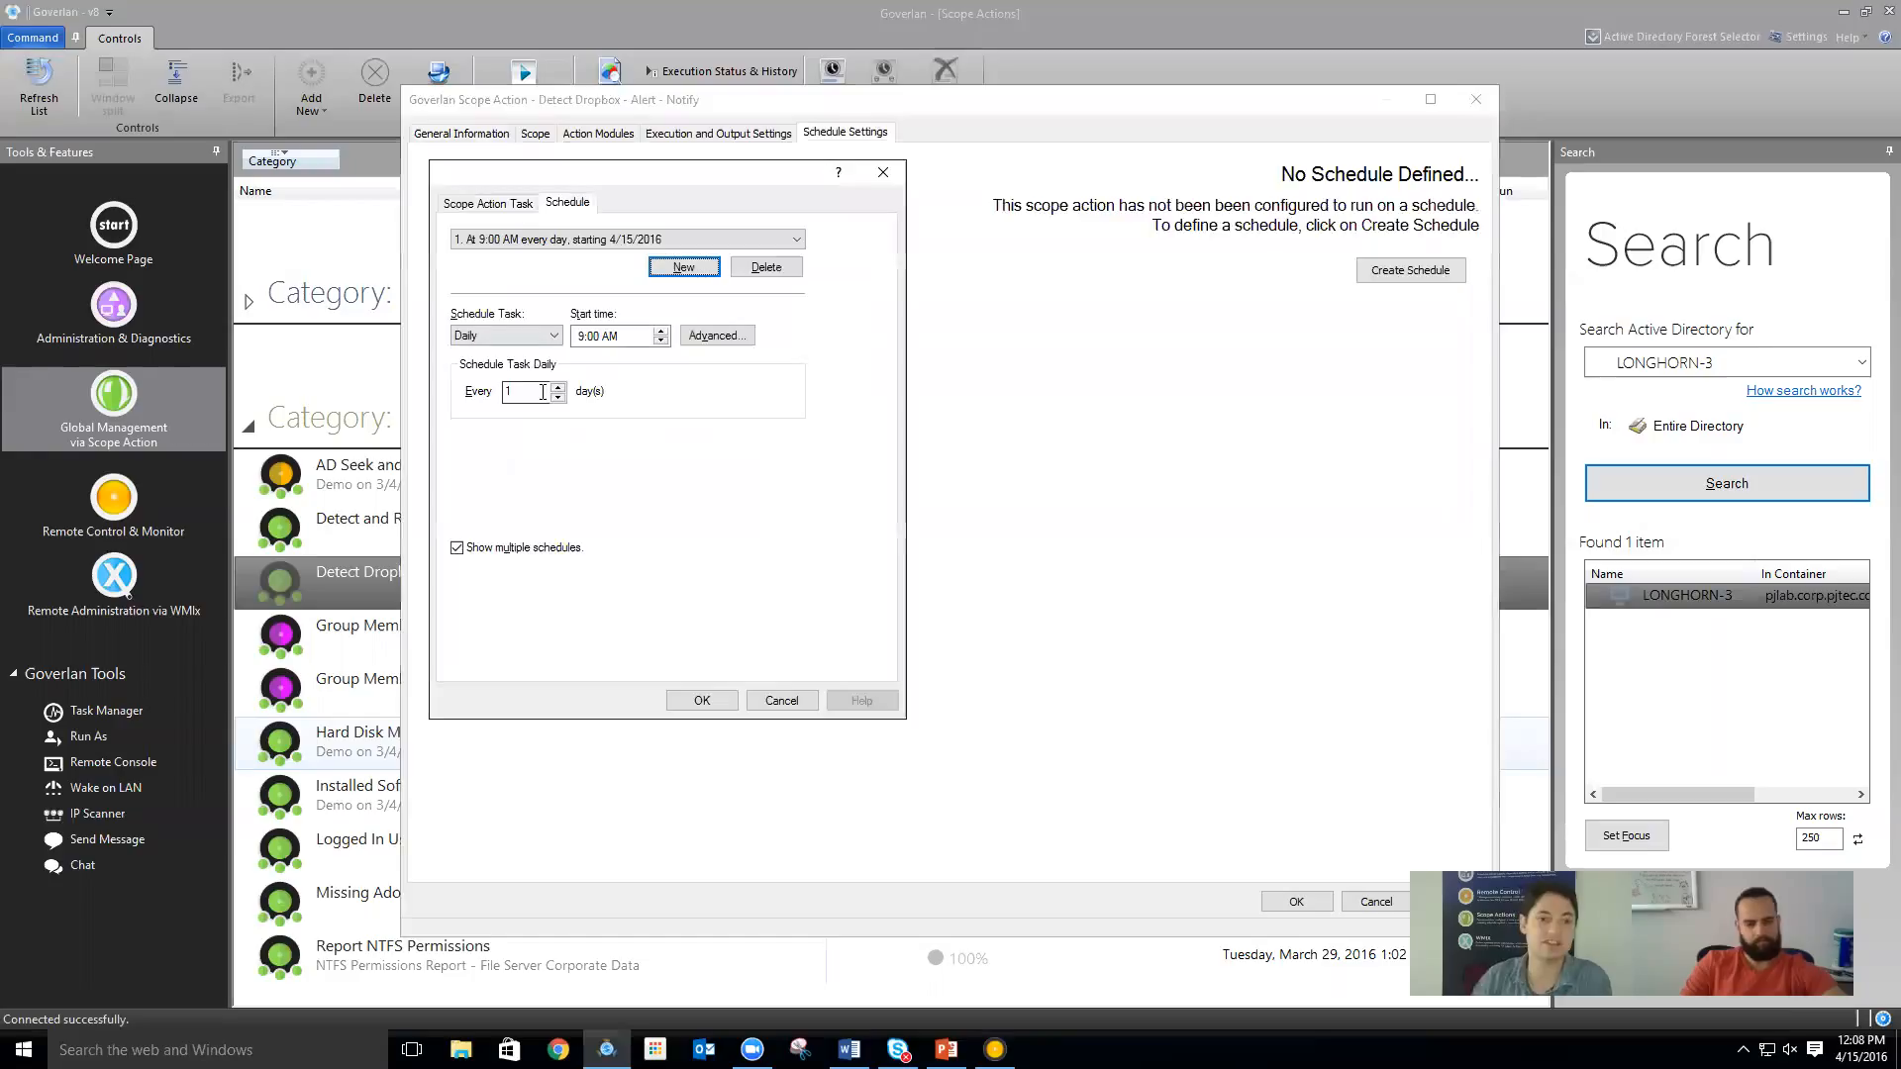
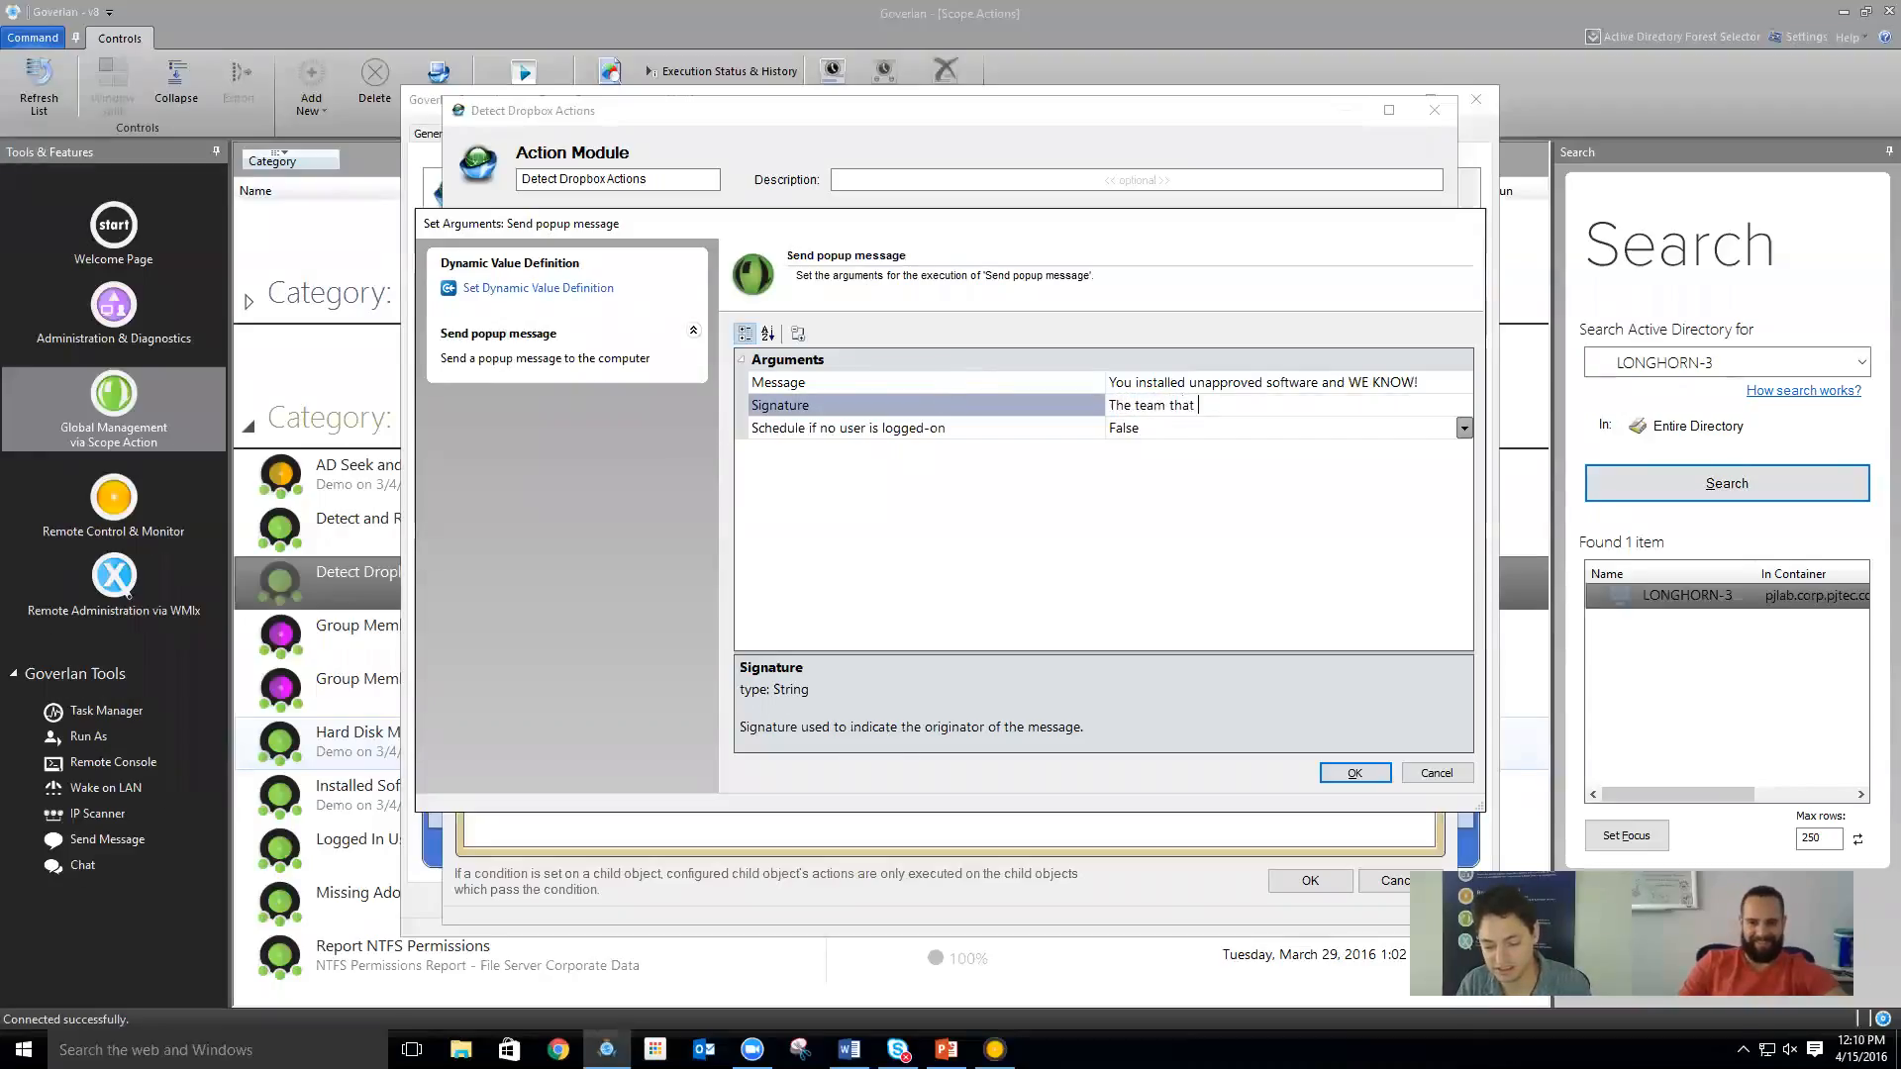
Complete the popup message's signature as "The team that tries to keep this place secure!" and accept the arguments
type("team that tries to keep this place secure!")
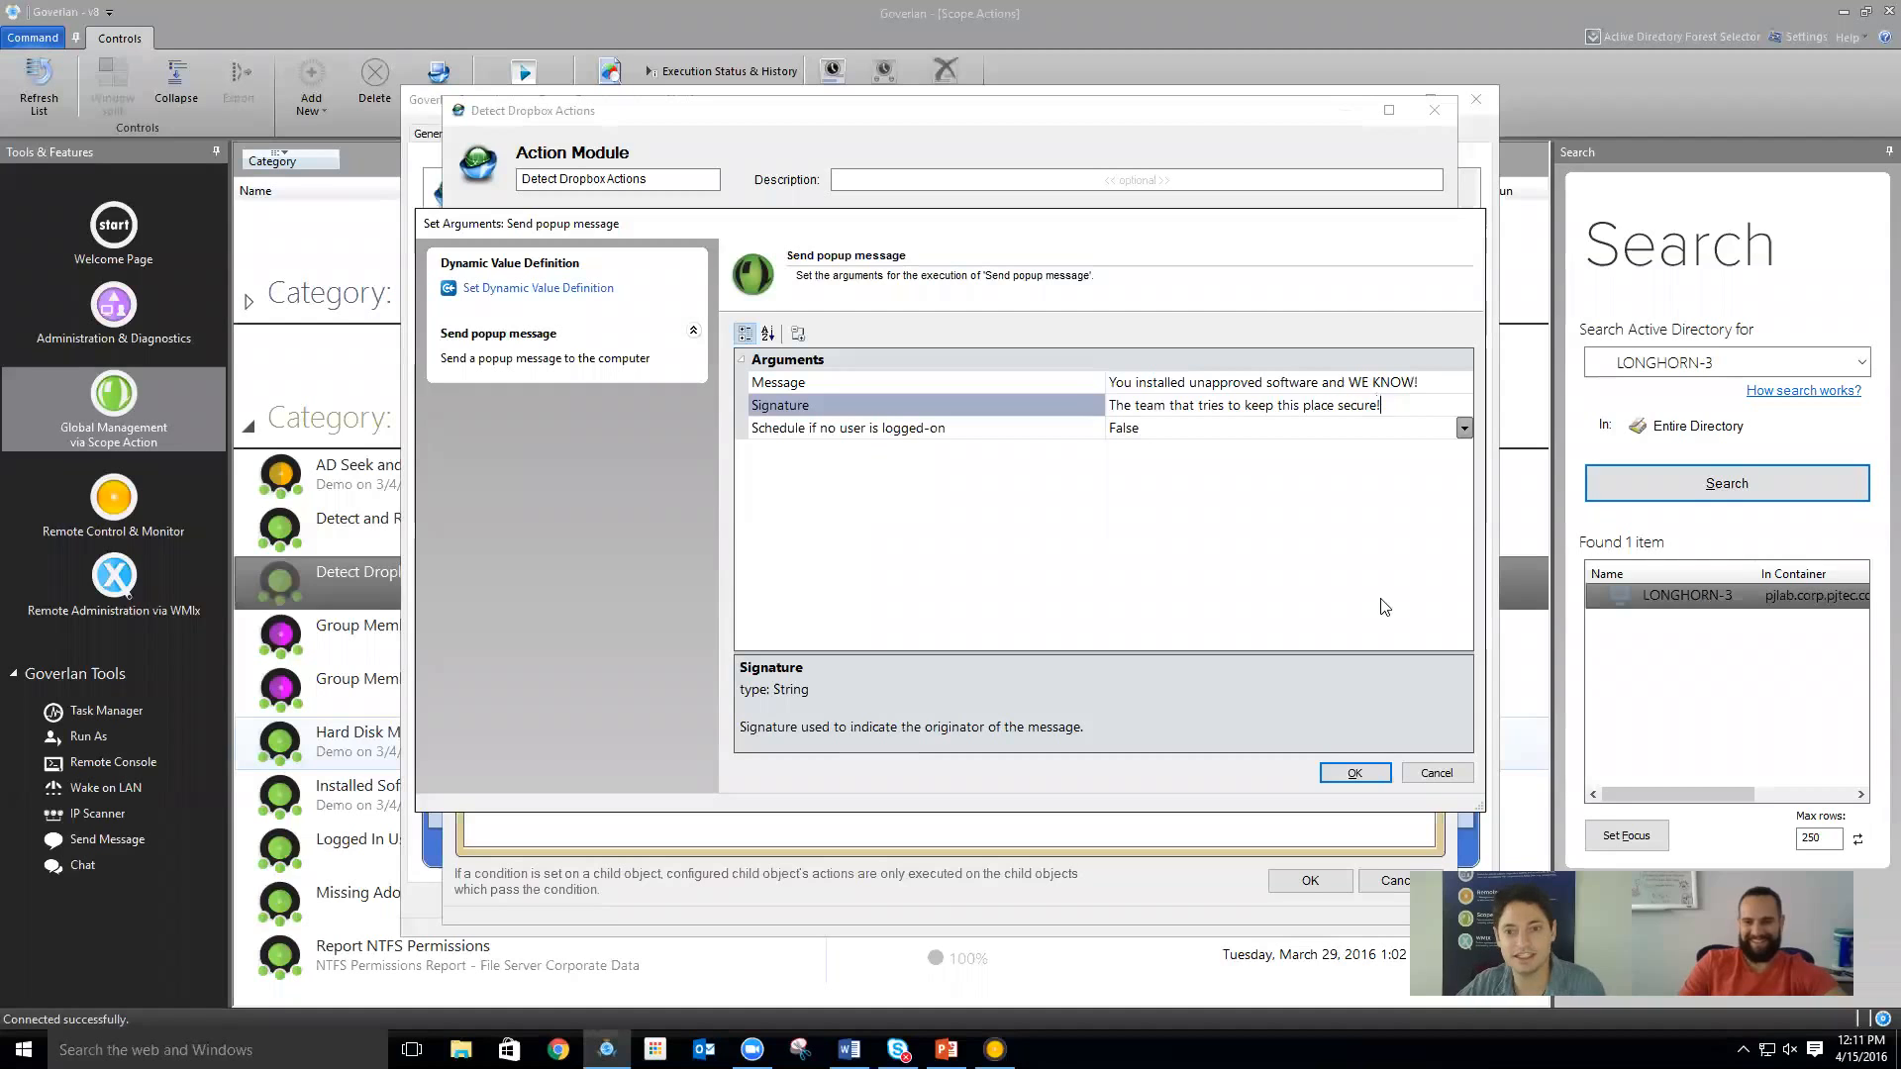
left_click(1355, 773)
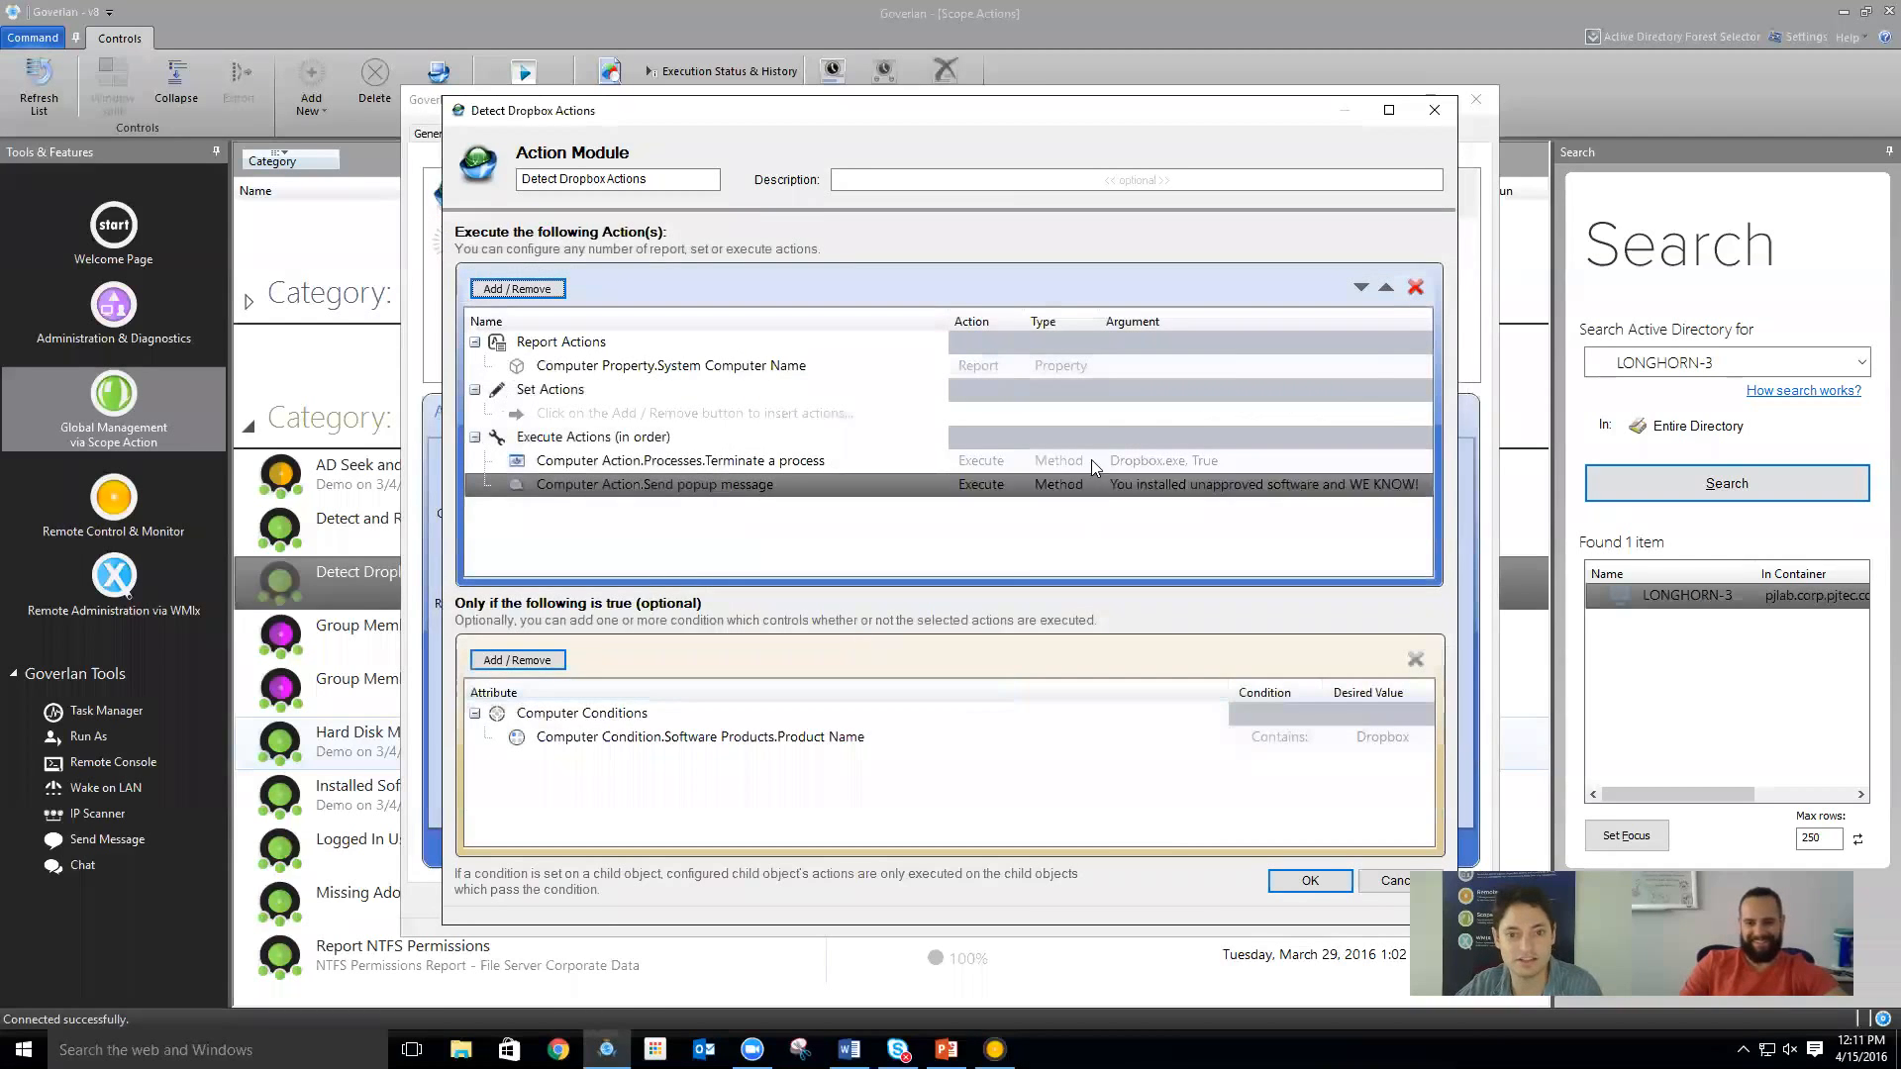
left_click(545, 290)
mouse_move(681, 320)
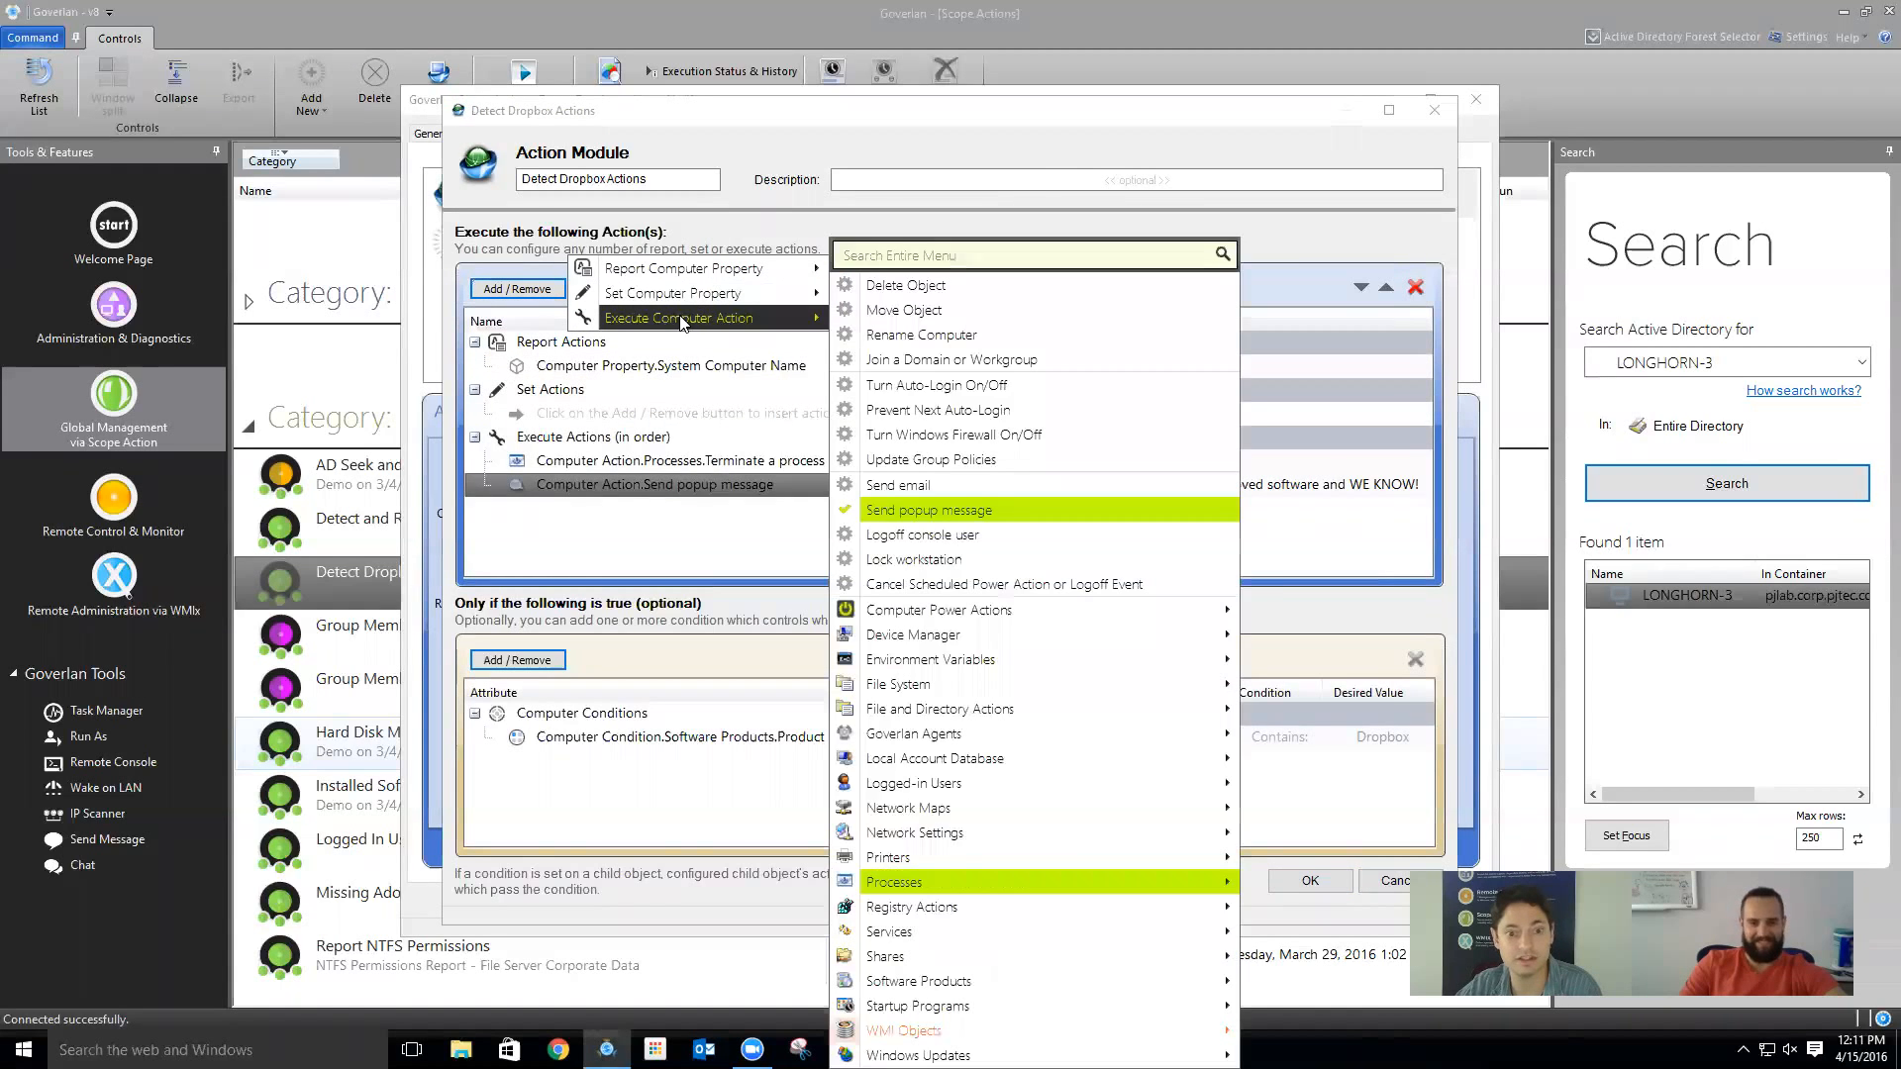
mouse_move(975, 993)
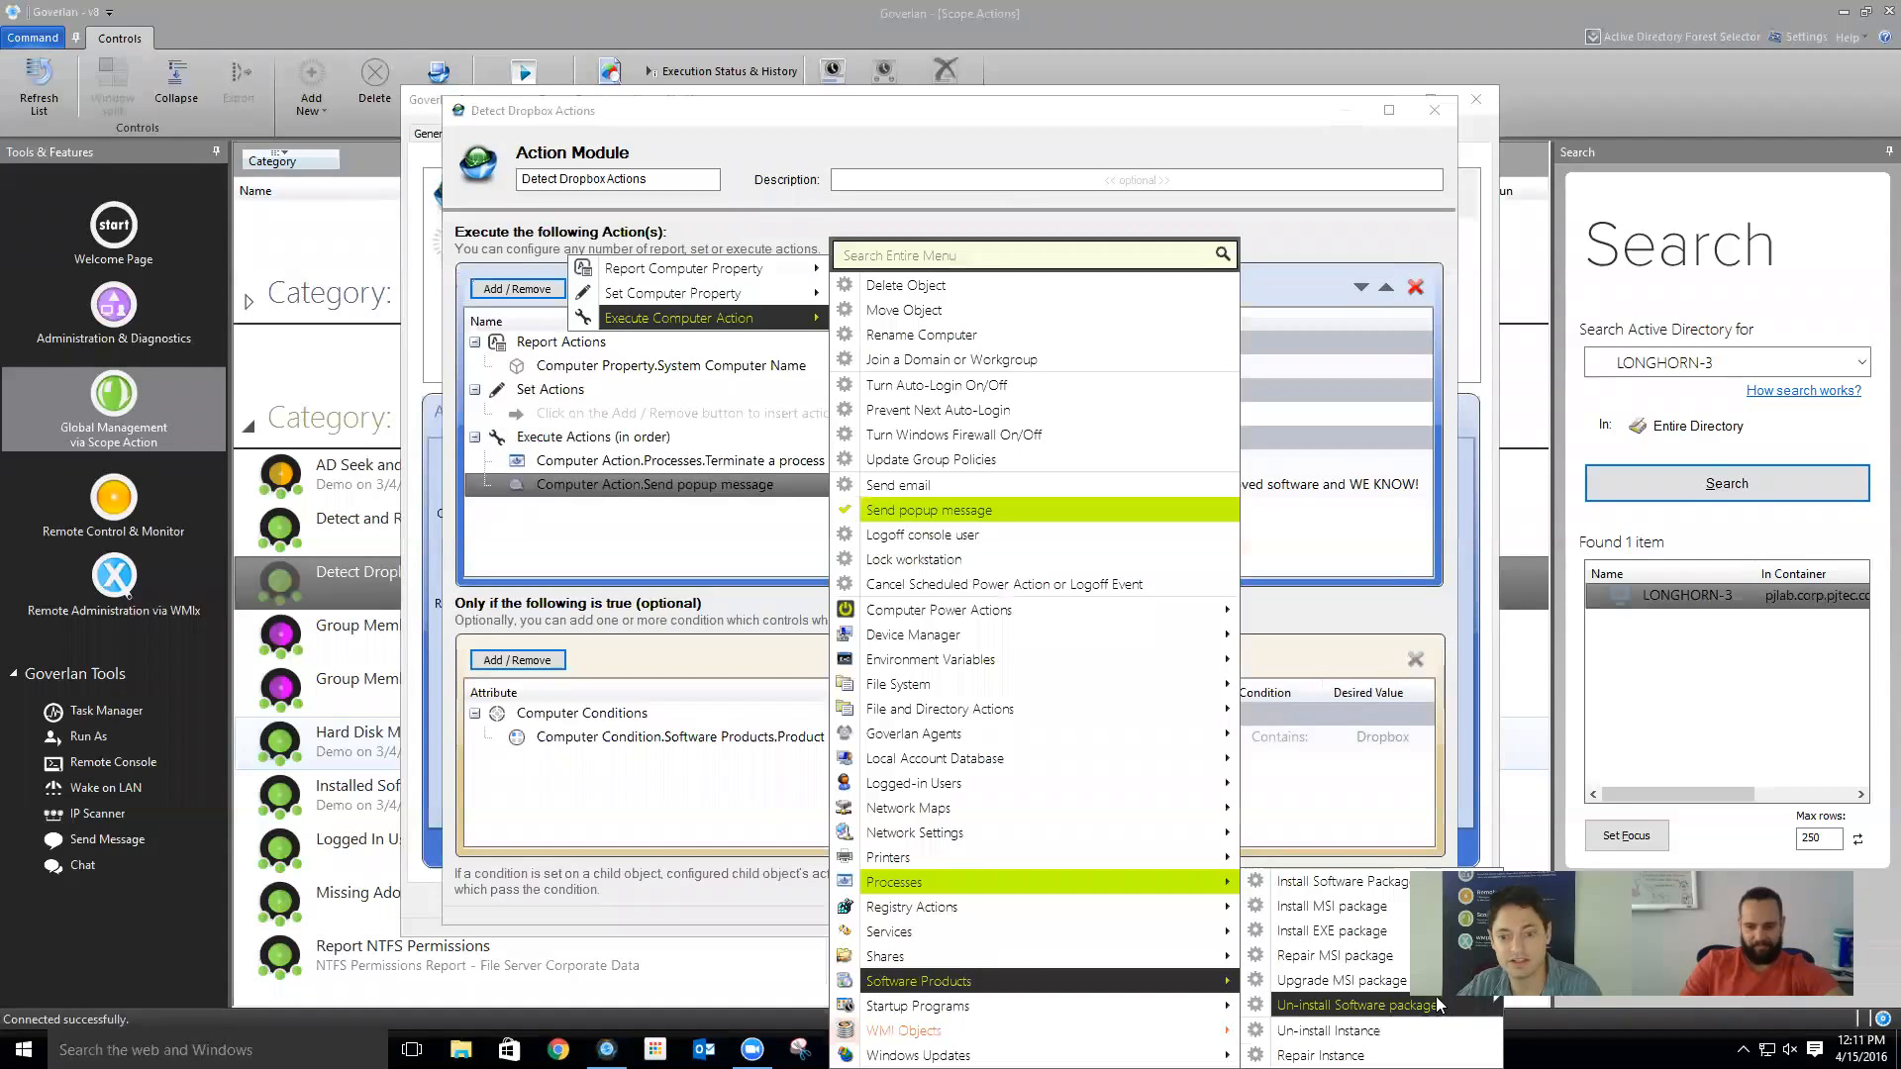
left_click(1383, 1031)
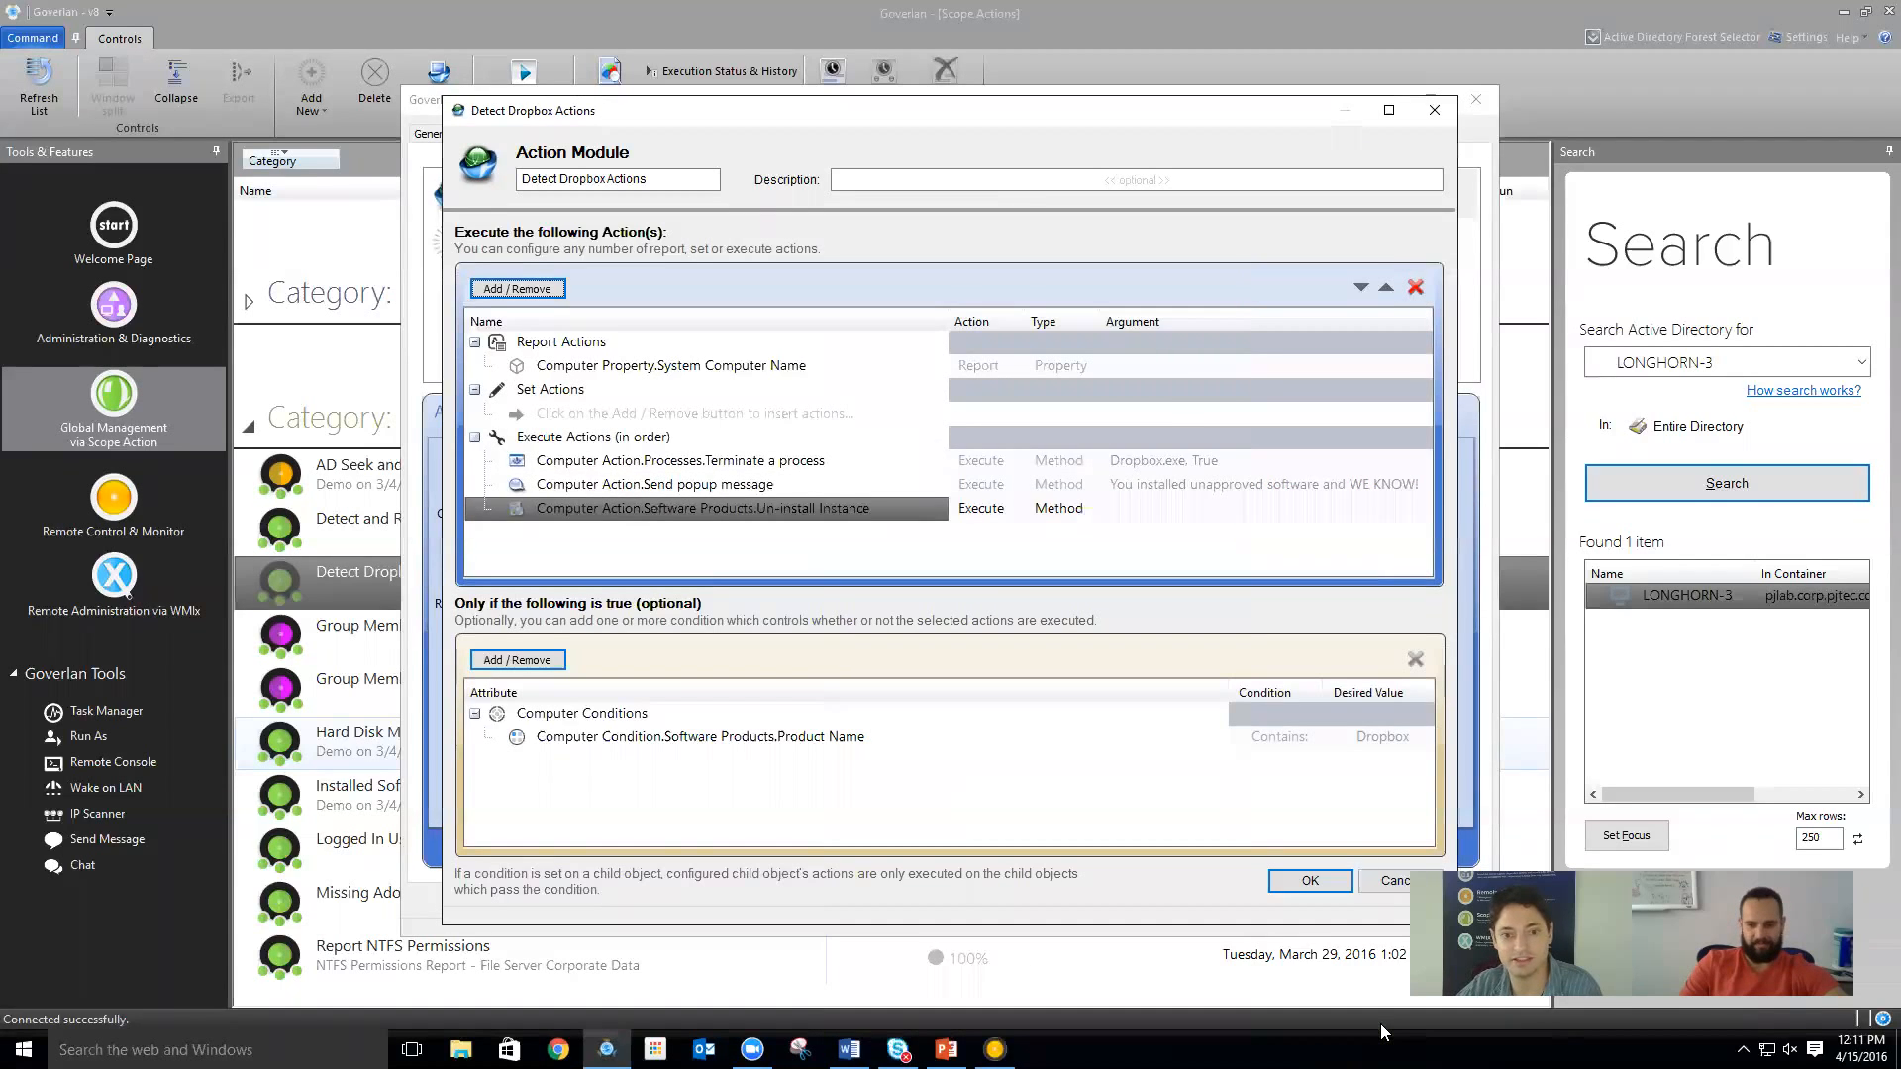
left_click(1085, 512)
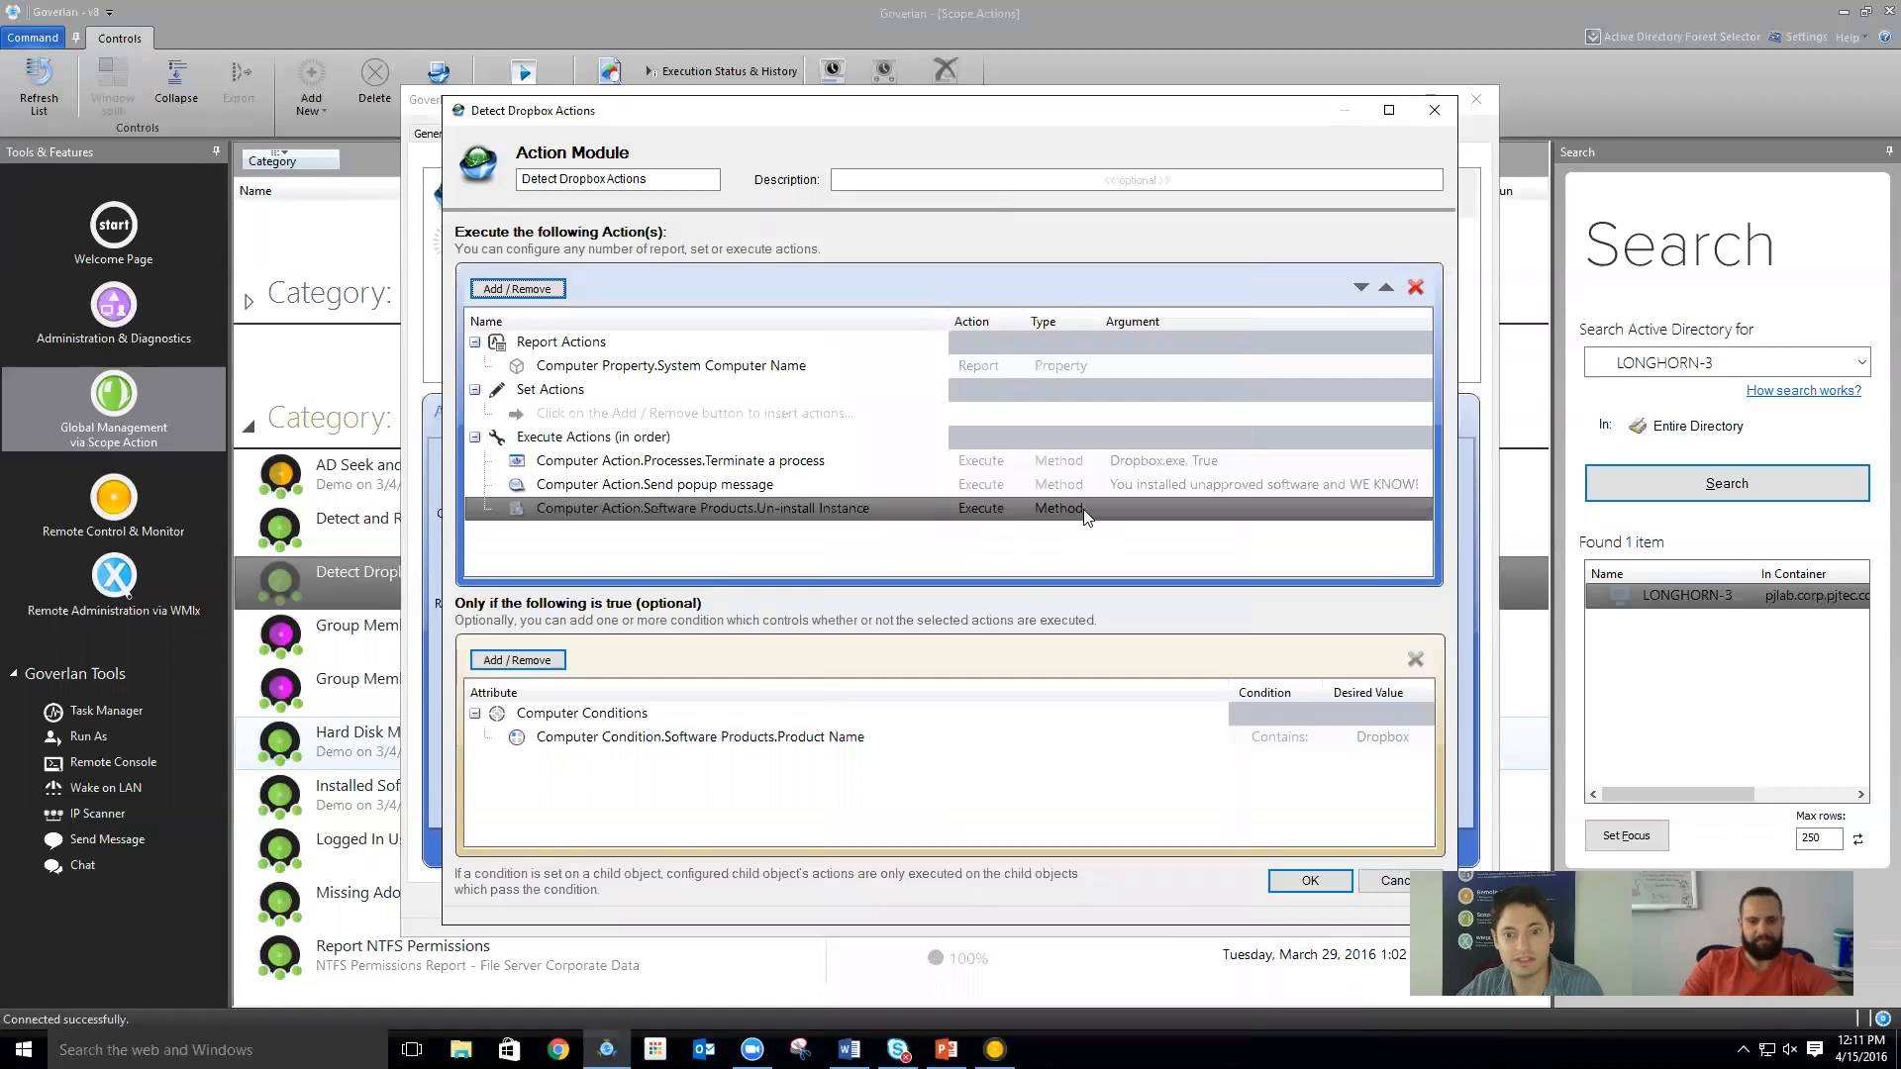
left_click(1417, 288)
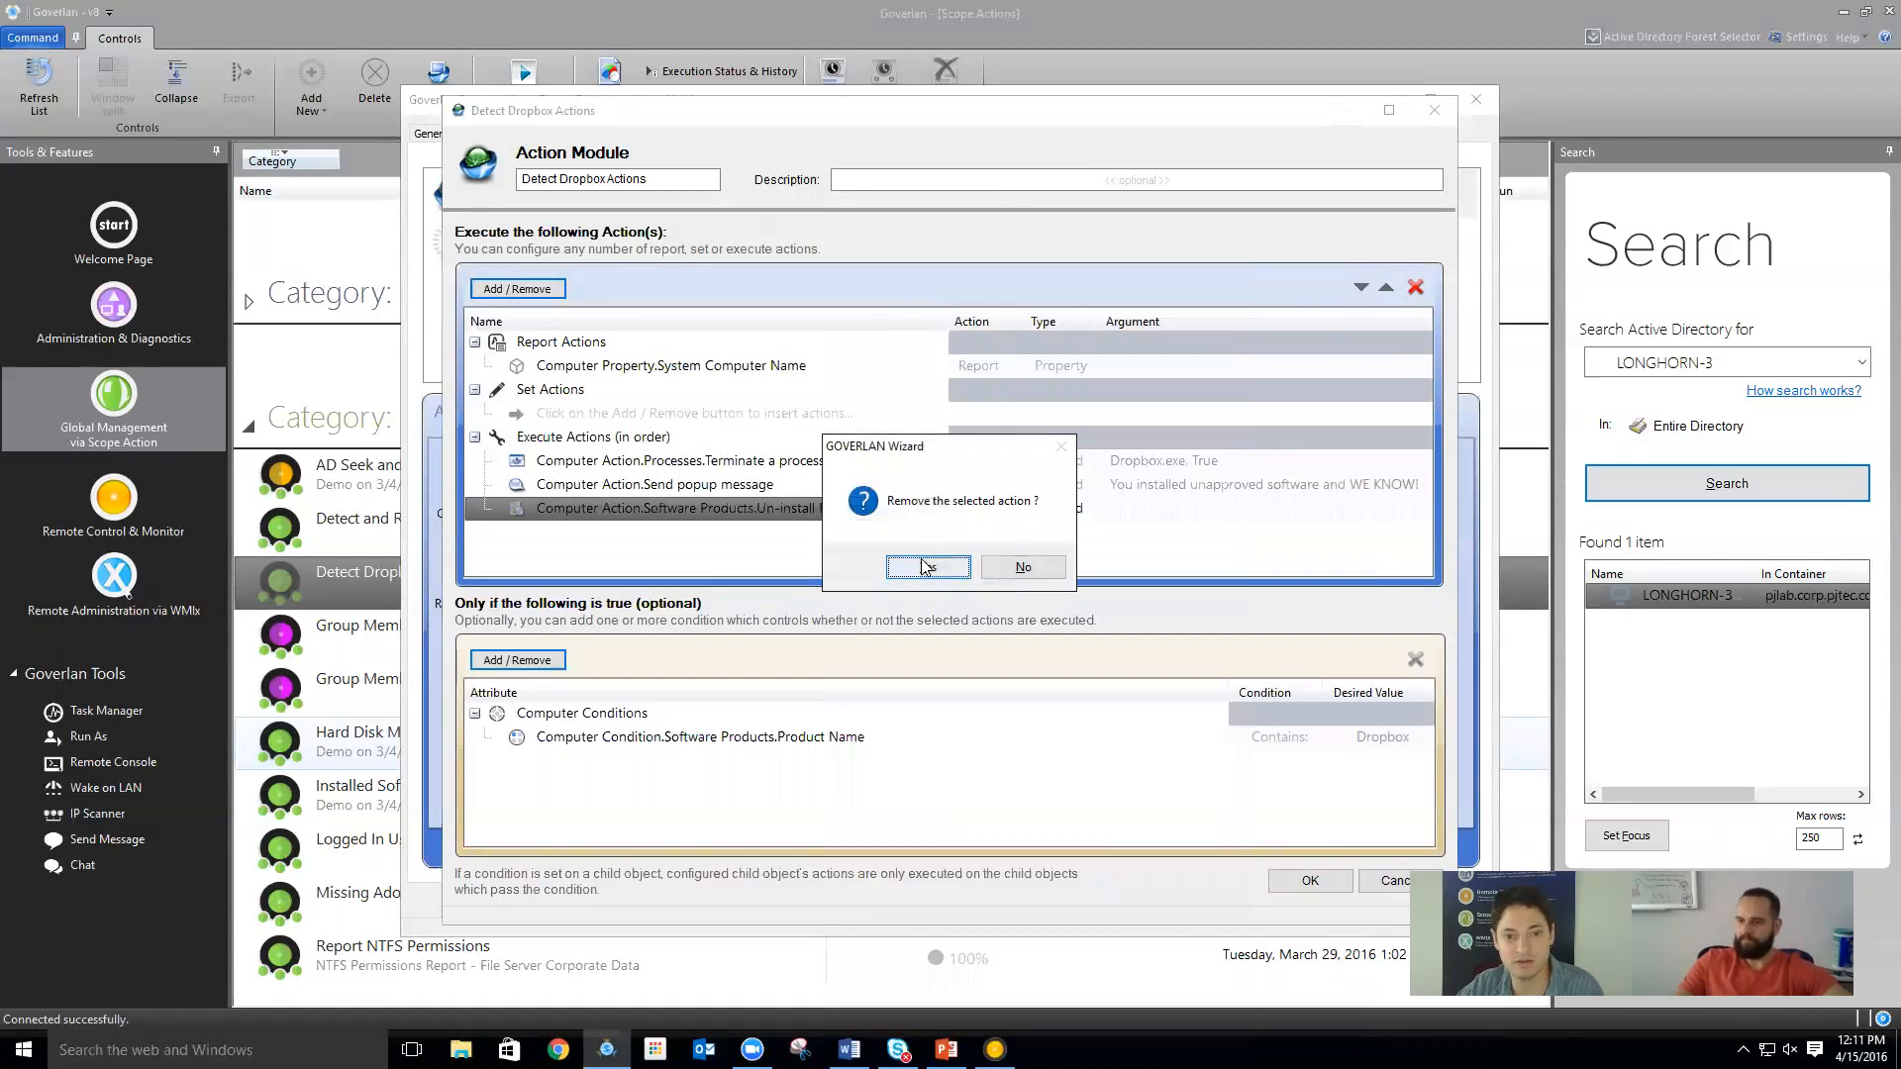
left_click(919, 562)
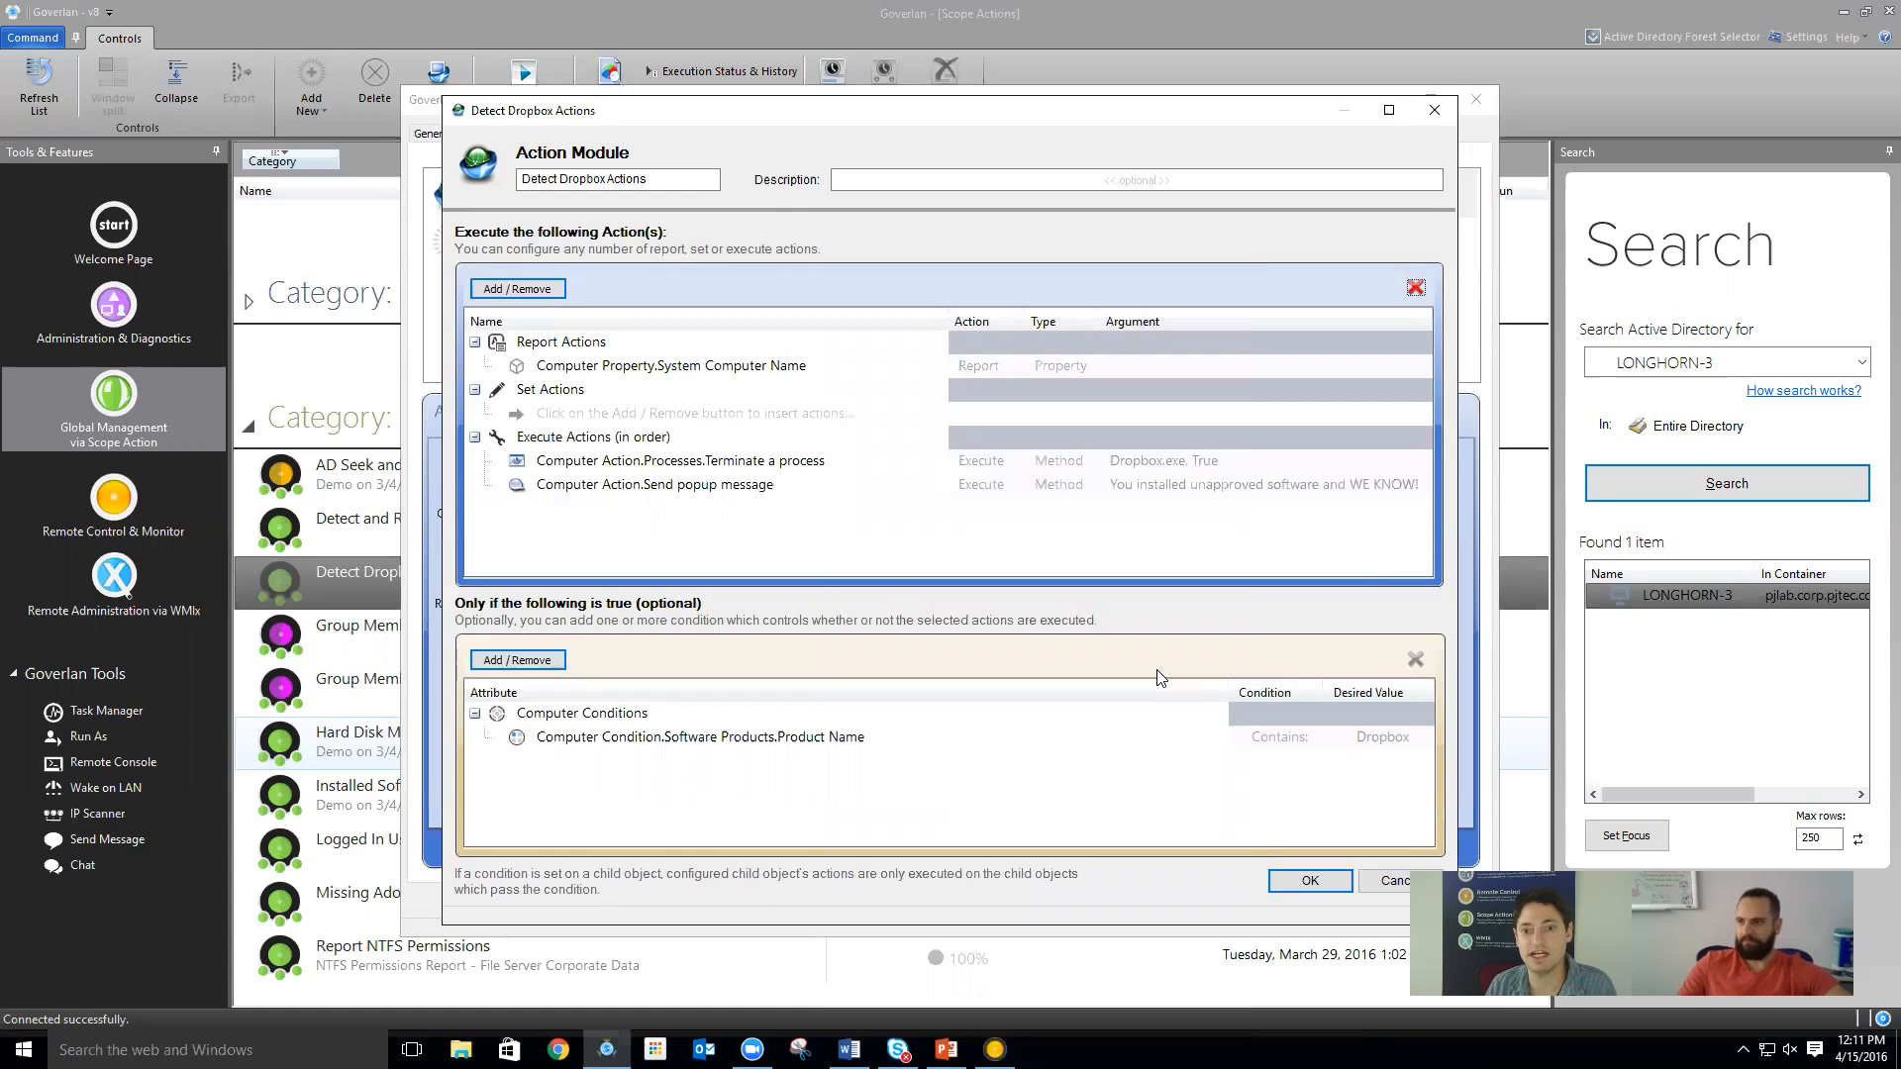
Set the popup message's "Schedule if no user is logged-on" argument to True and save the action module and scope action
double_click(1144, 479)
left_click(1175, 426)
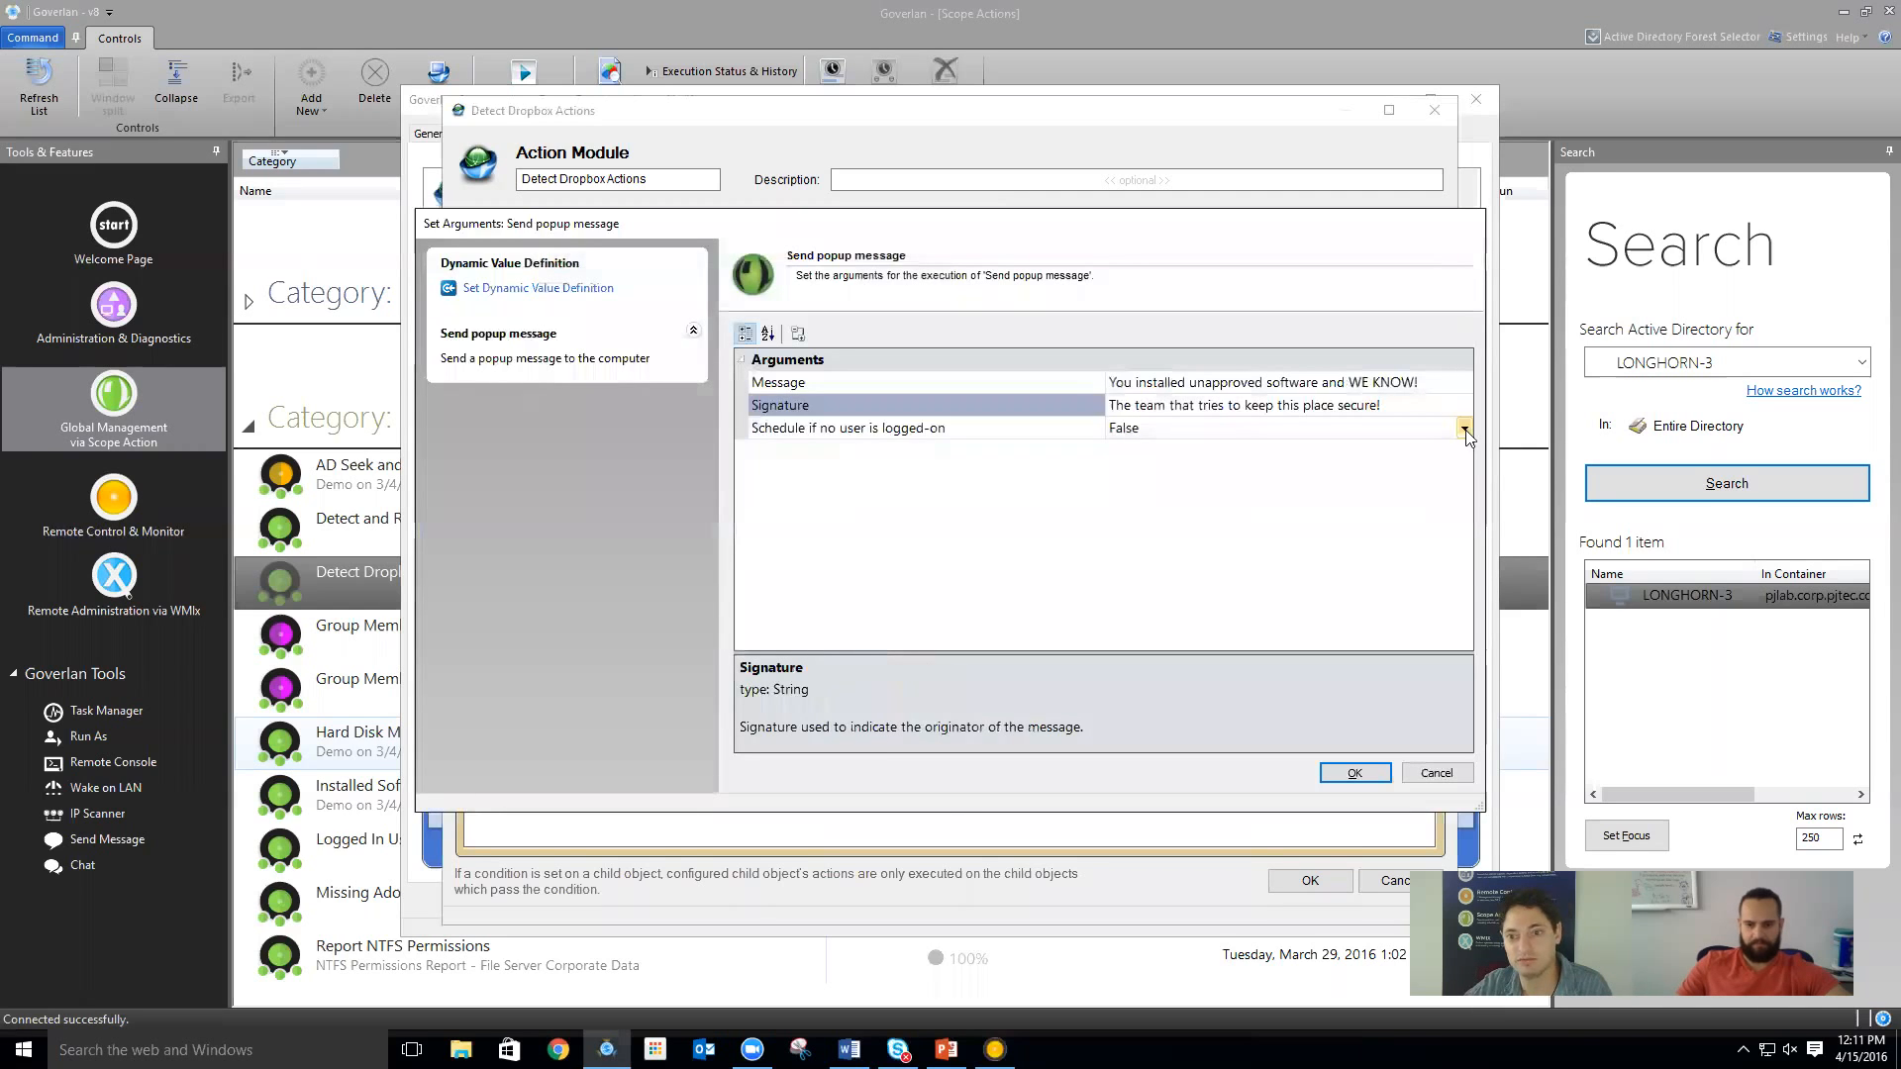
left_click(1463, 426)
left_click(1295, 451)
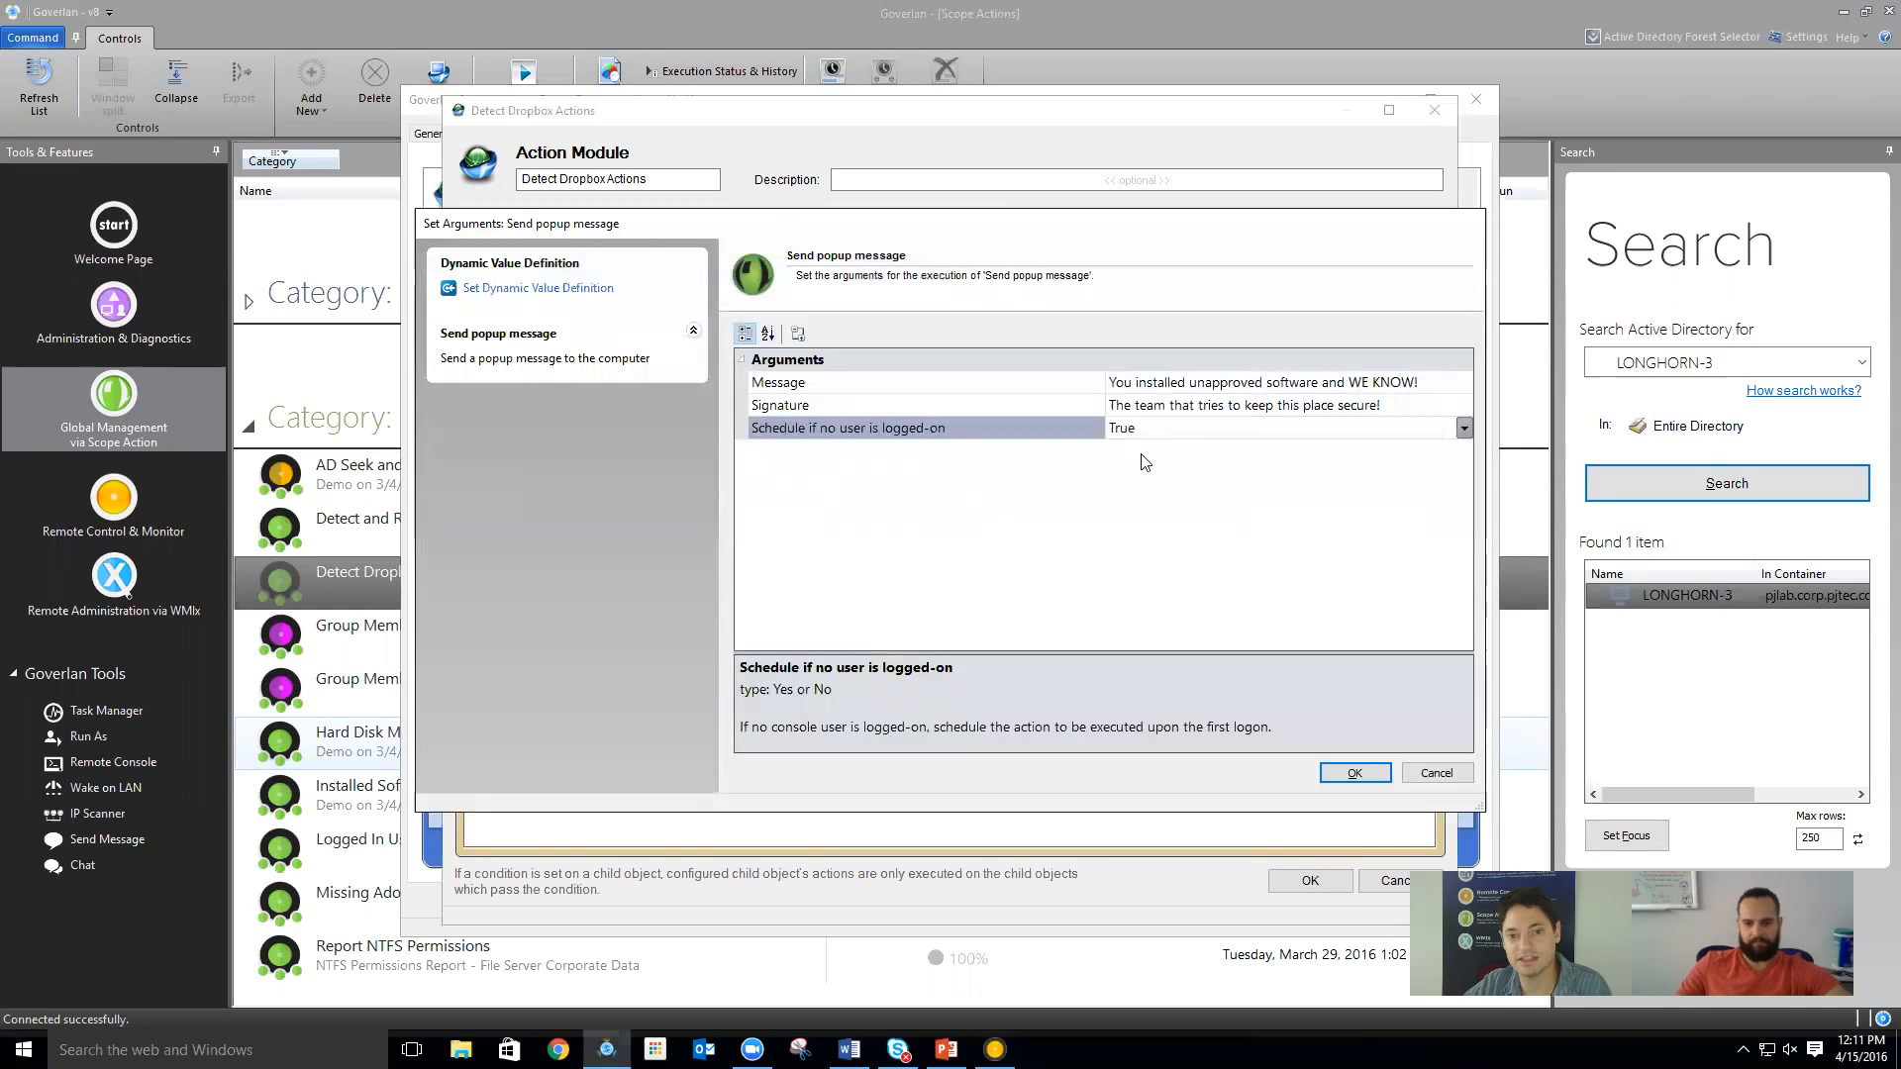
left_click(1354, 773)
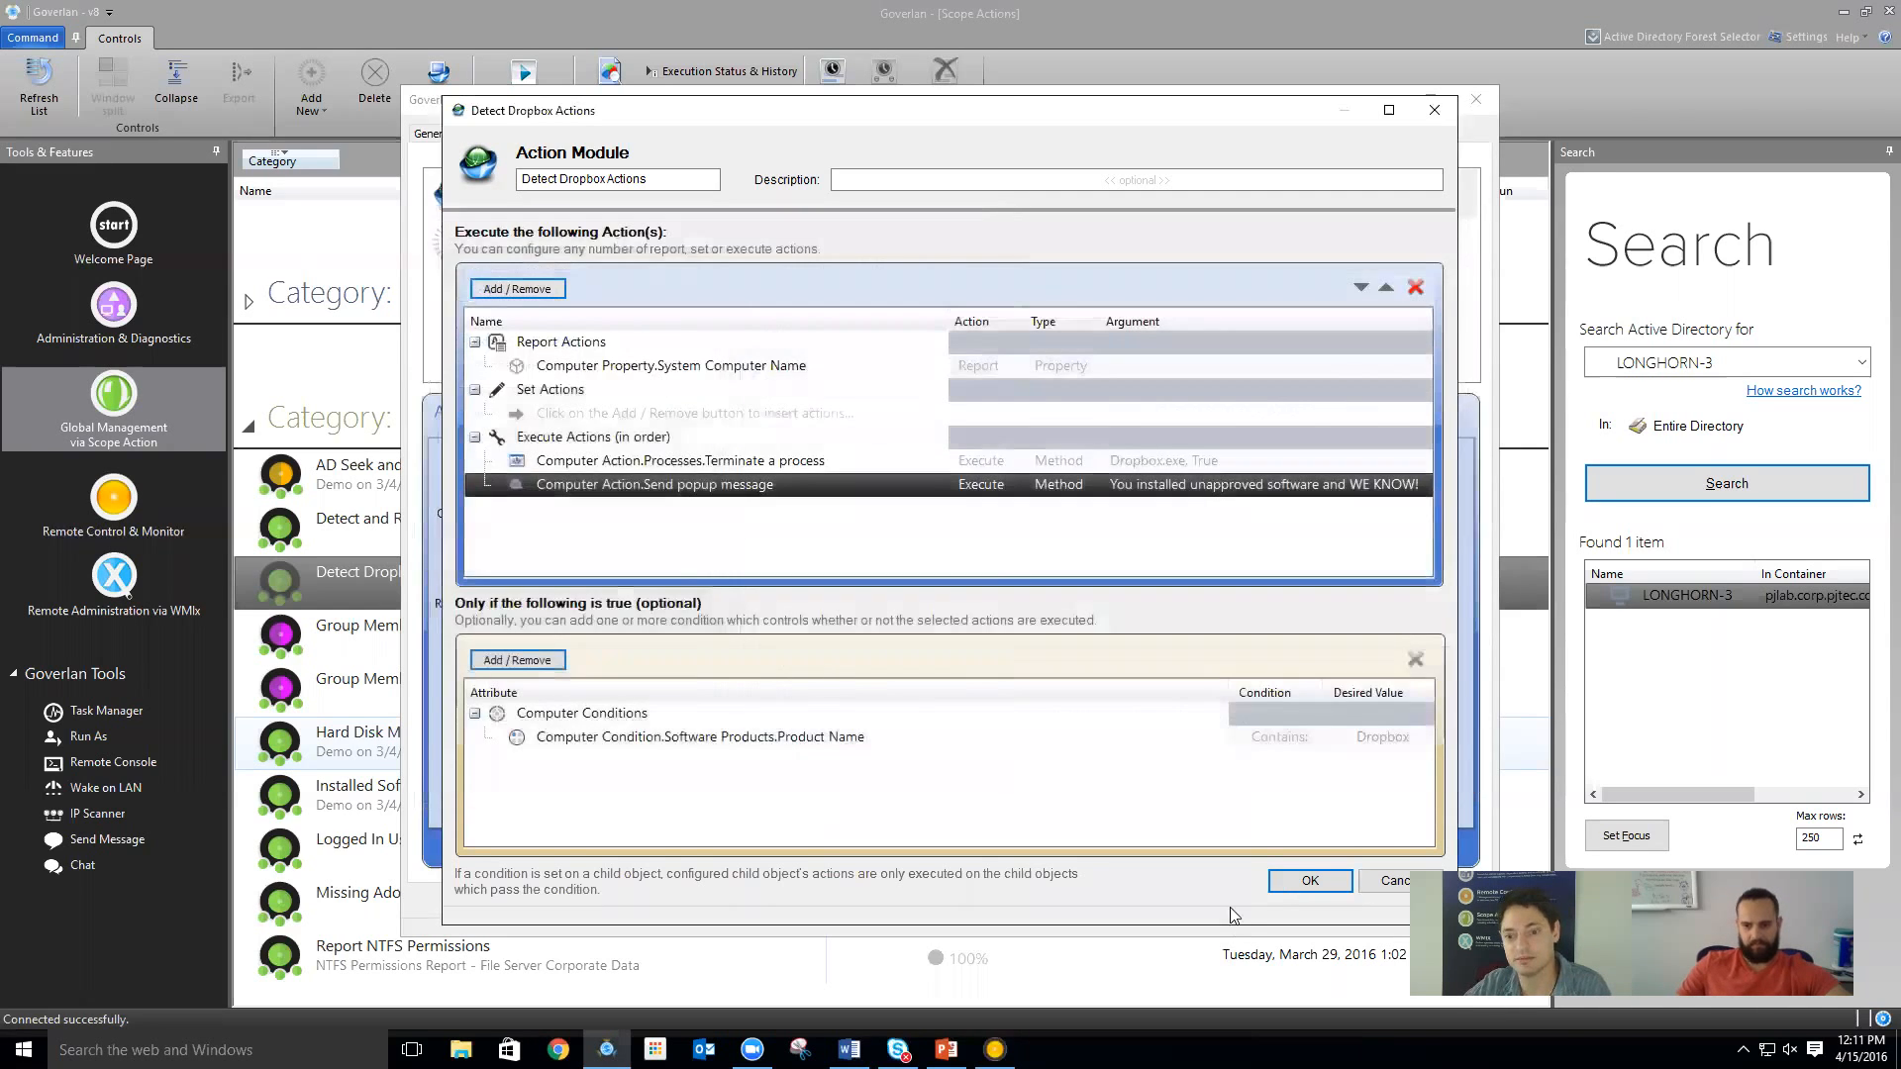
left_click(1305, 880)
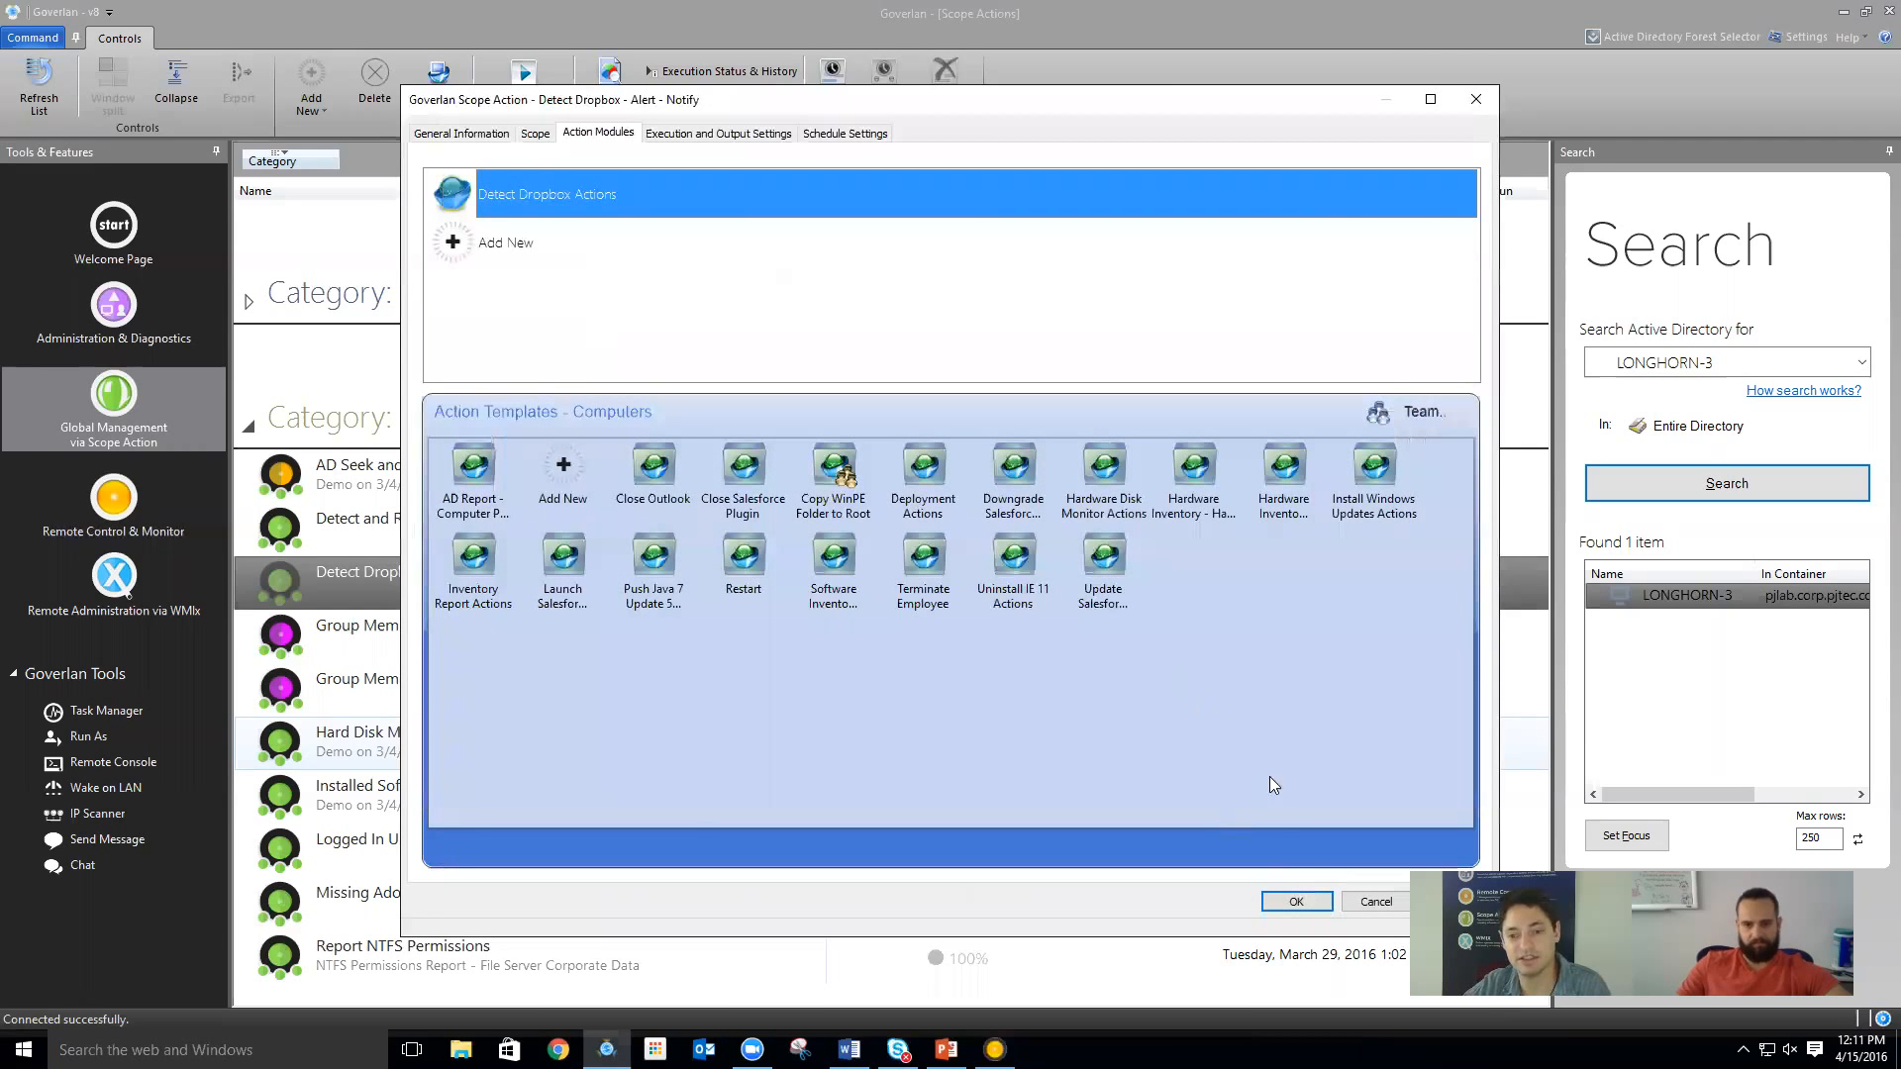
left_click(1296, 901)
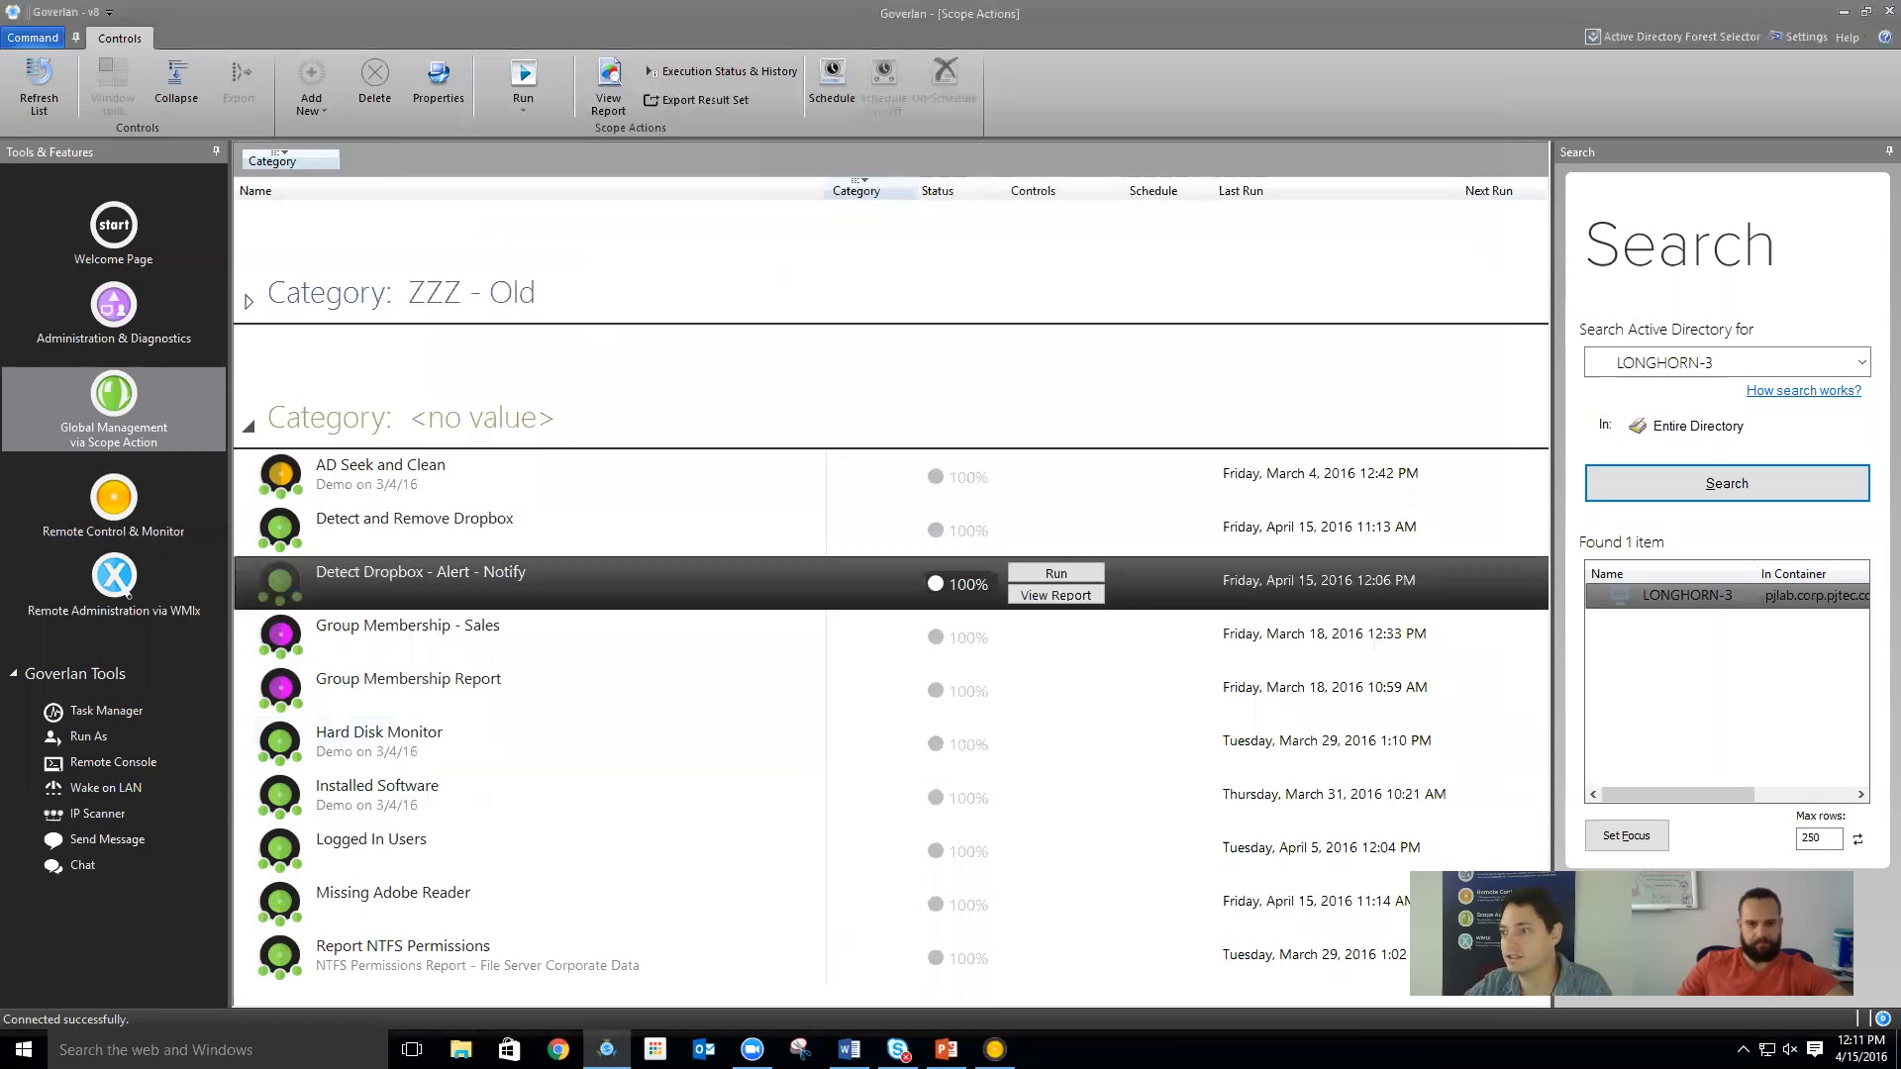
Arrange the Scope Actions window beside the Goverlan Remote Control session of longhorn-3 and run Detect Dropbox - Alert - Notify
left_click(995, 1049)
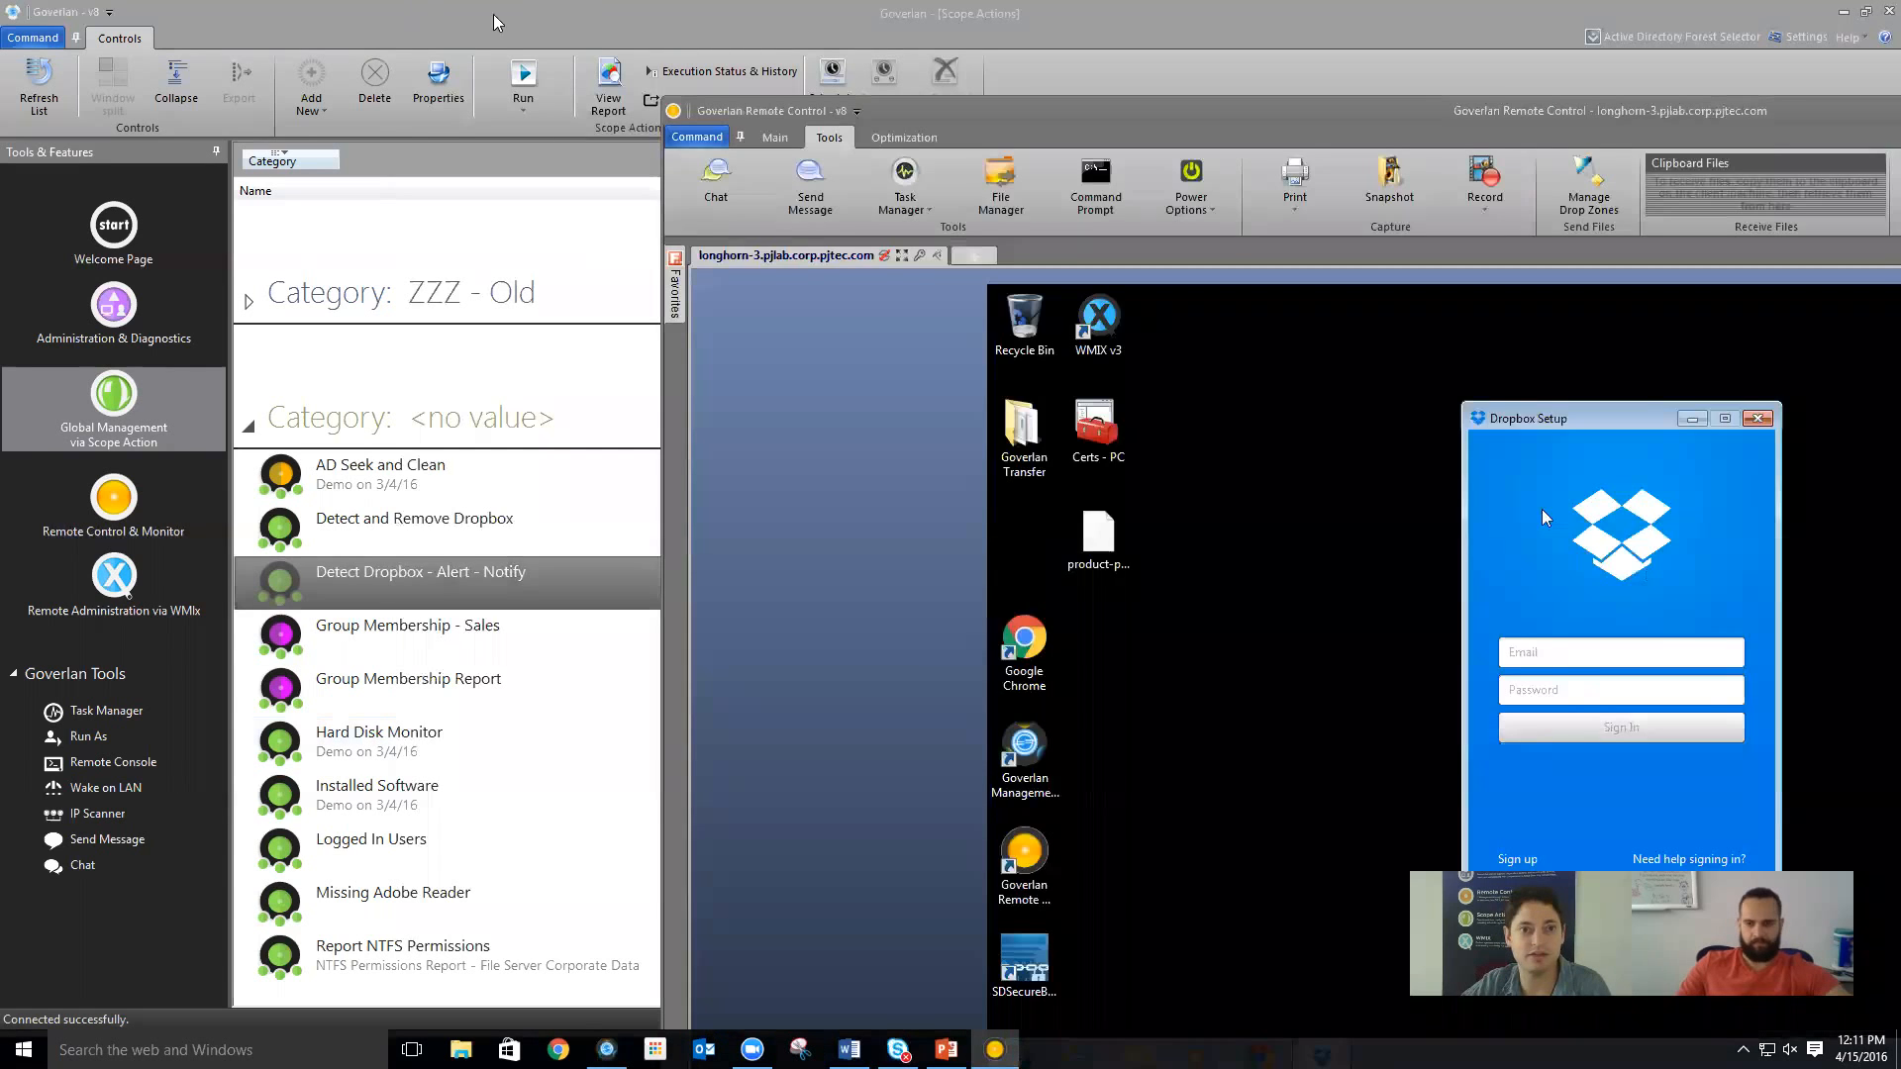
left_click(495, 17)
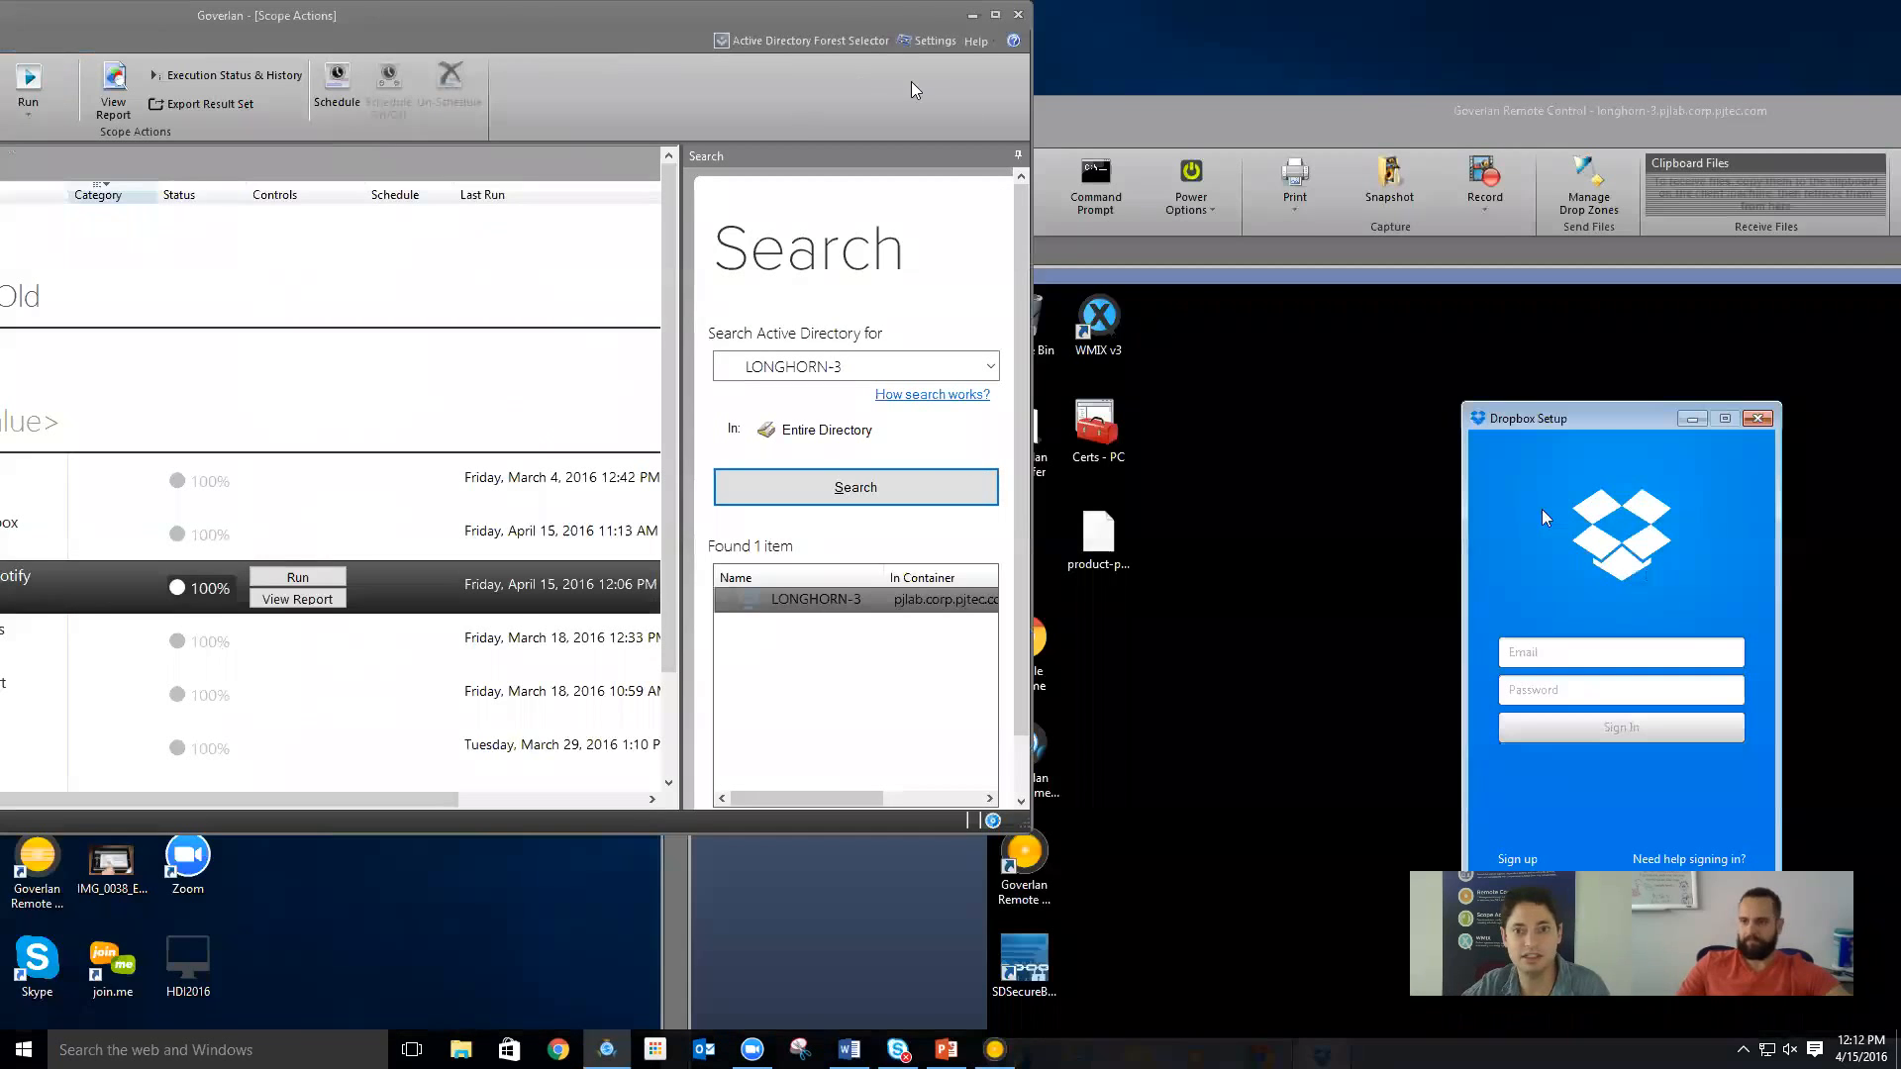
left_click_drag(1102, 129, 924, 41)
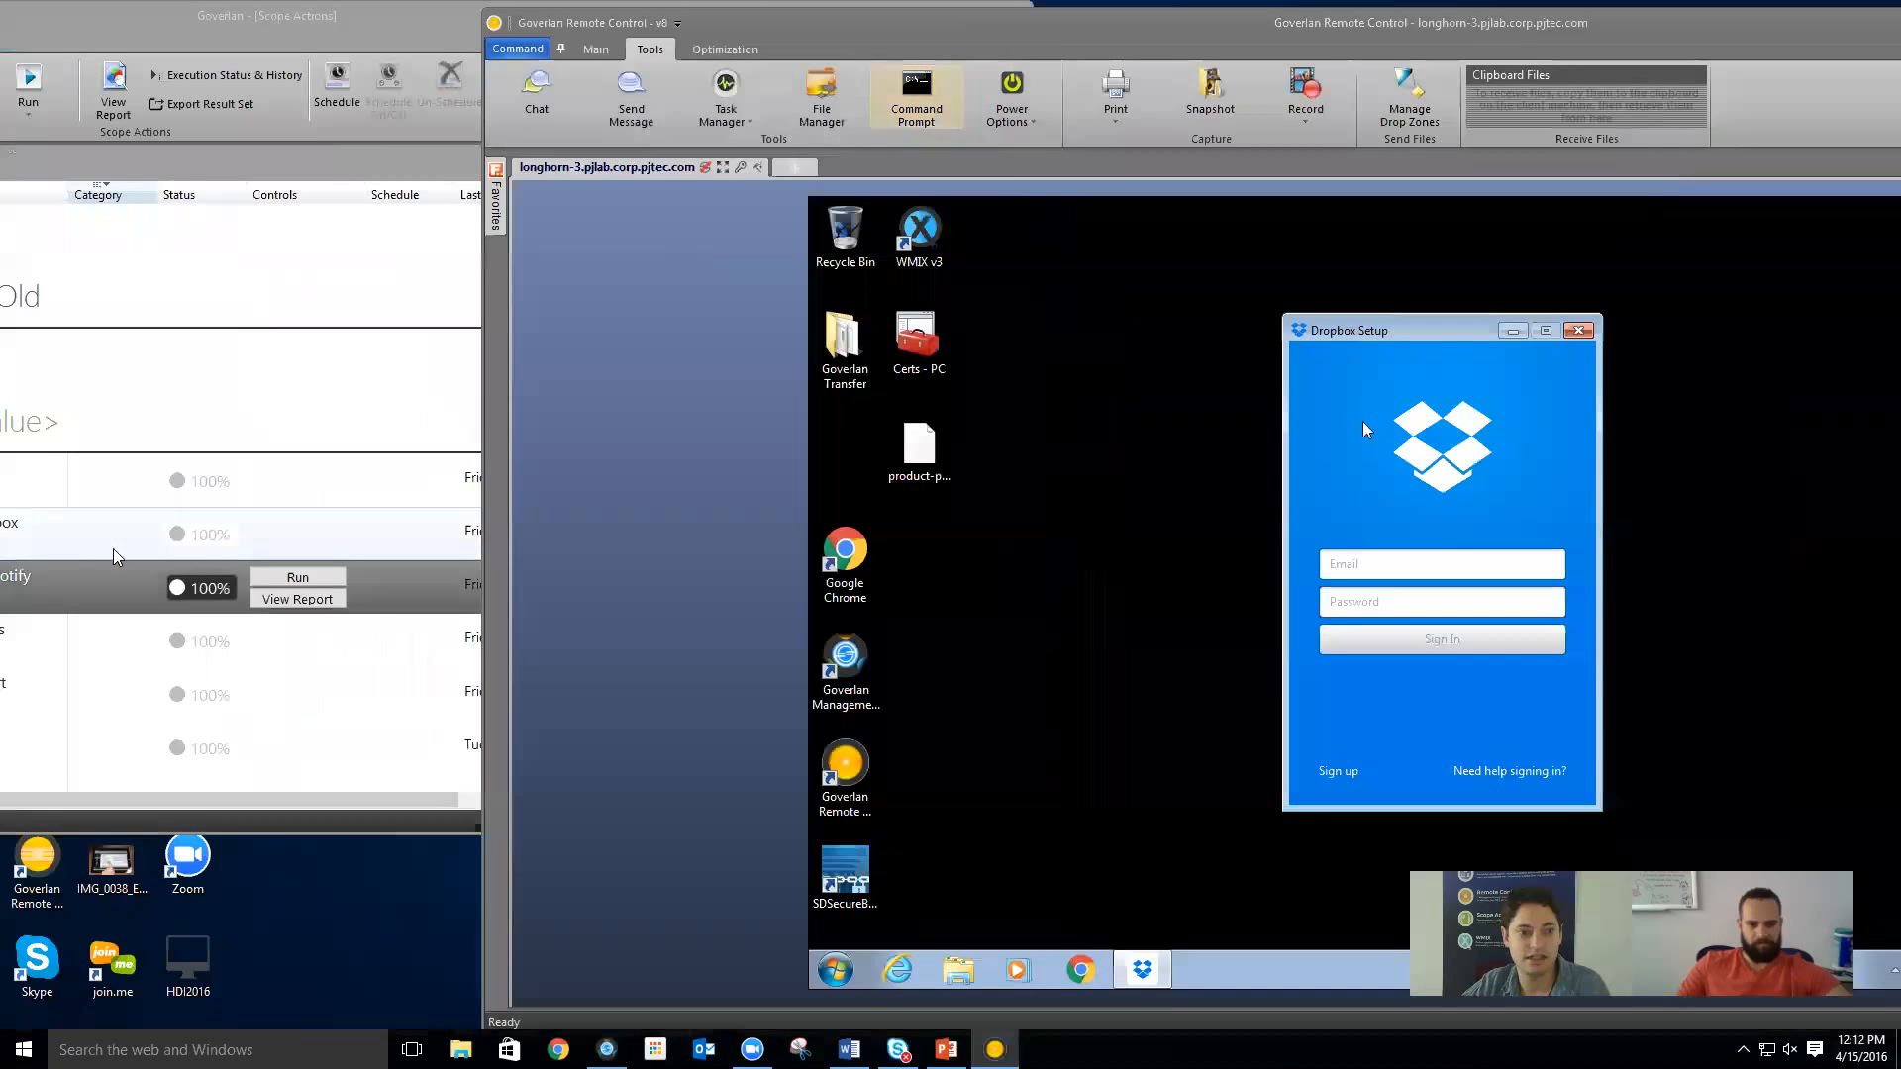
left_click(317, 584)
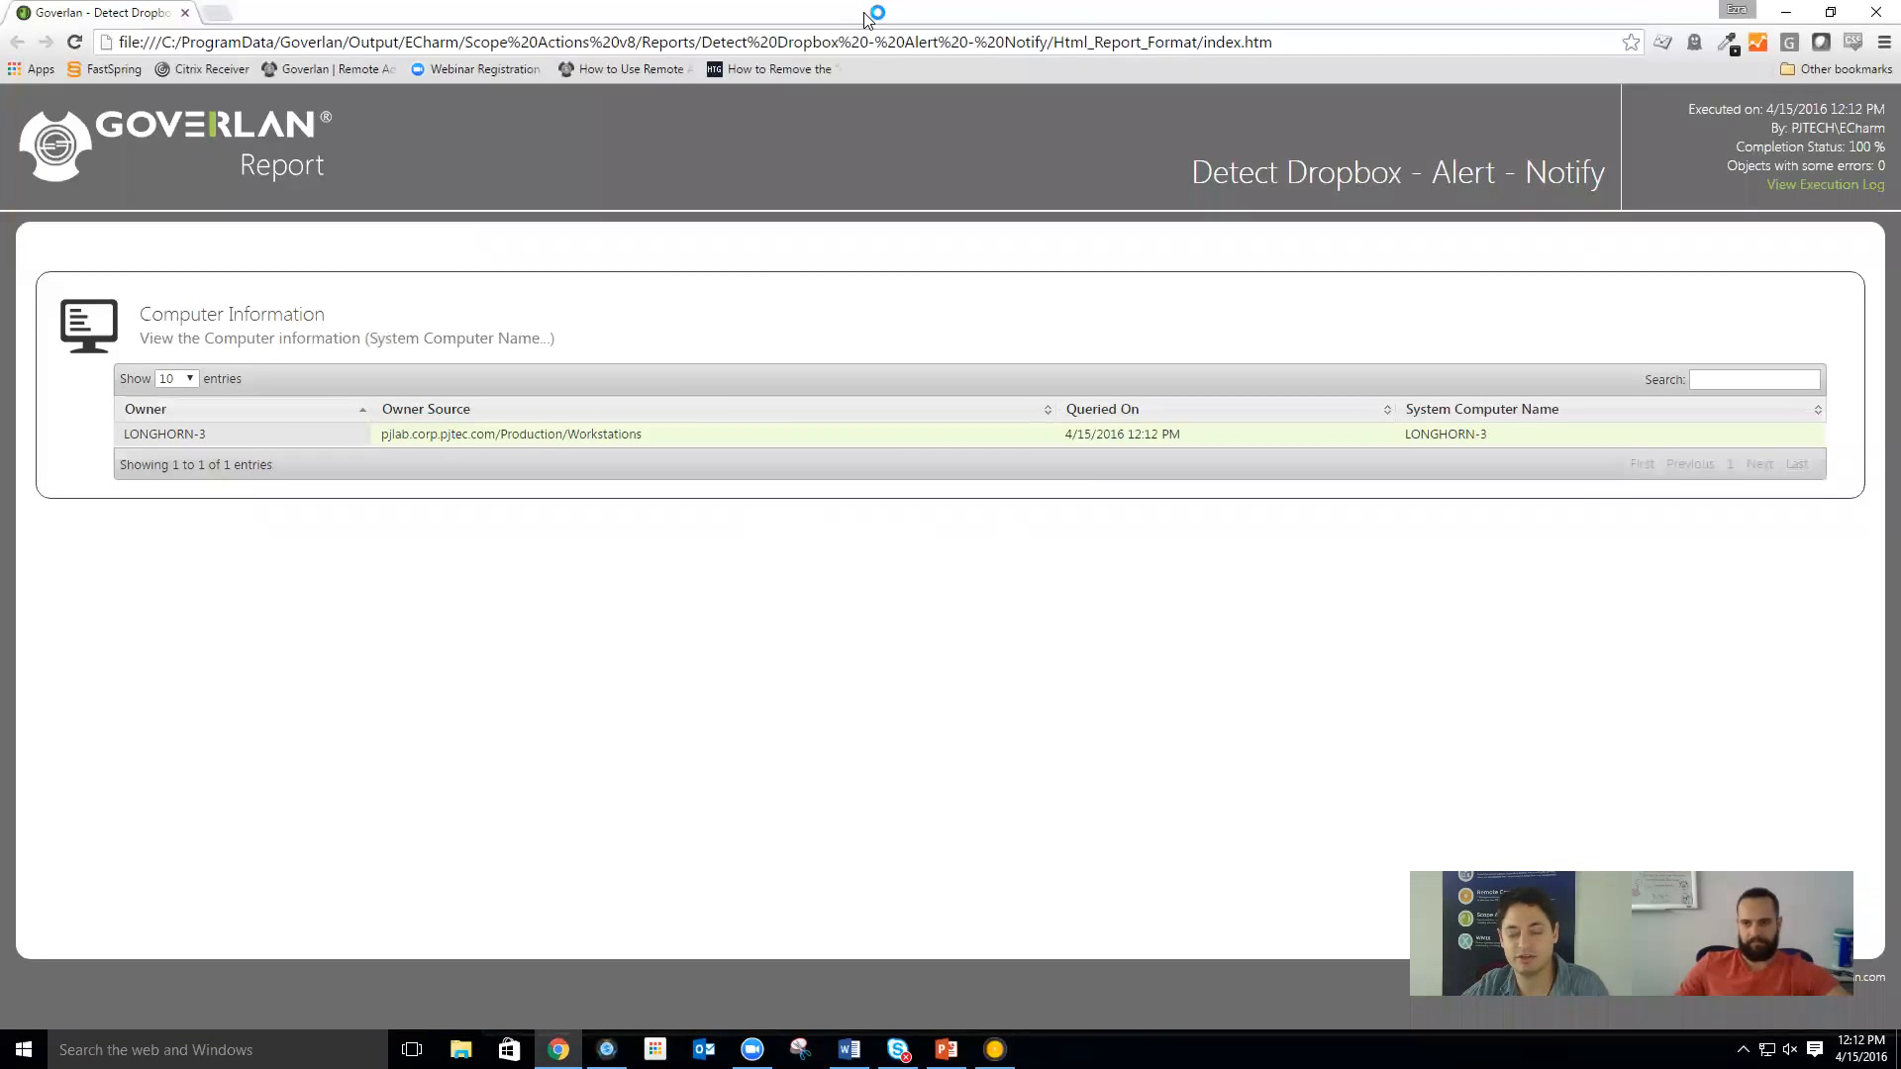
Move the report out of the way, maximize the longhorn-3 remote session, and close the popup message on its desktop
double_click(863, 14)
left_click(1337, 693)
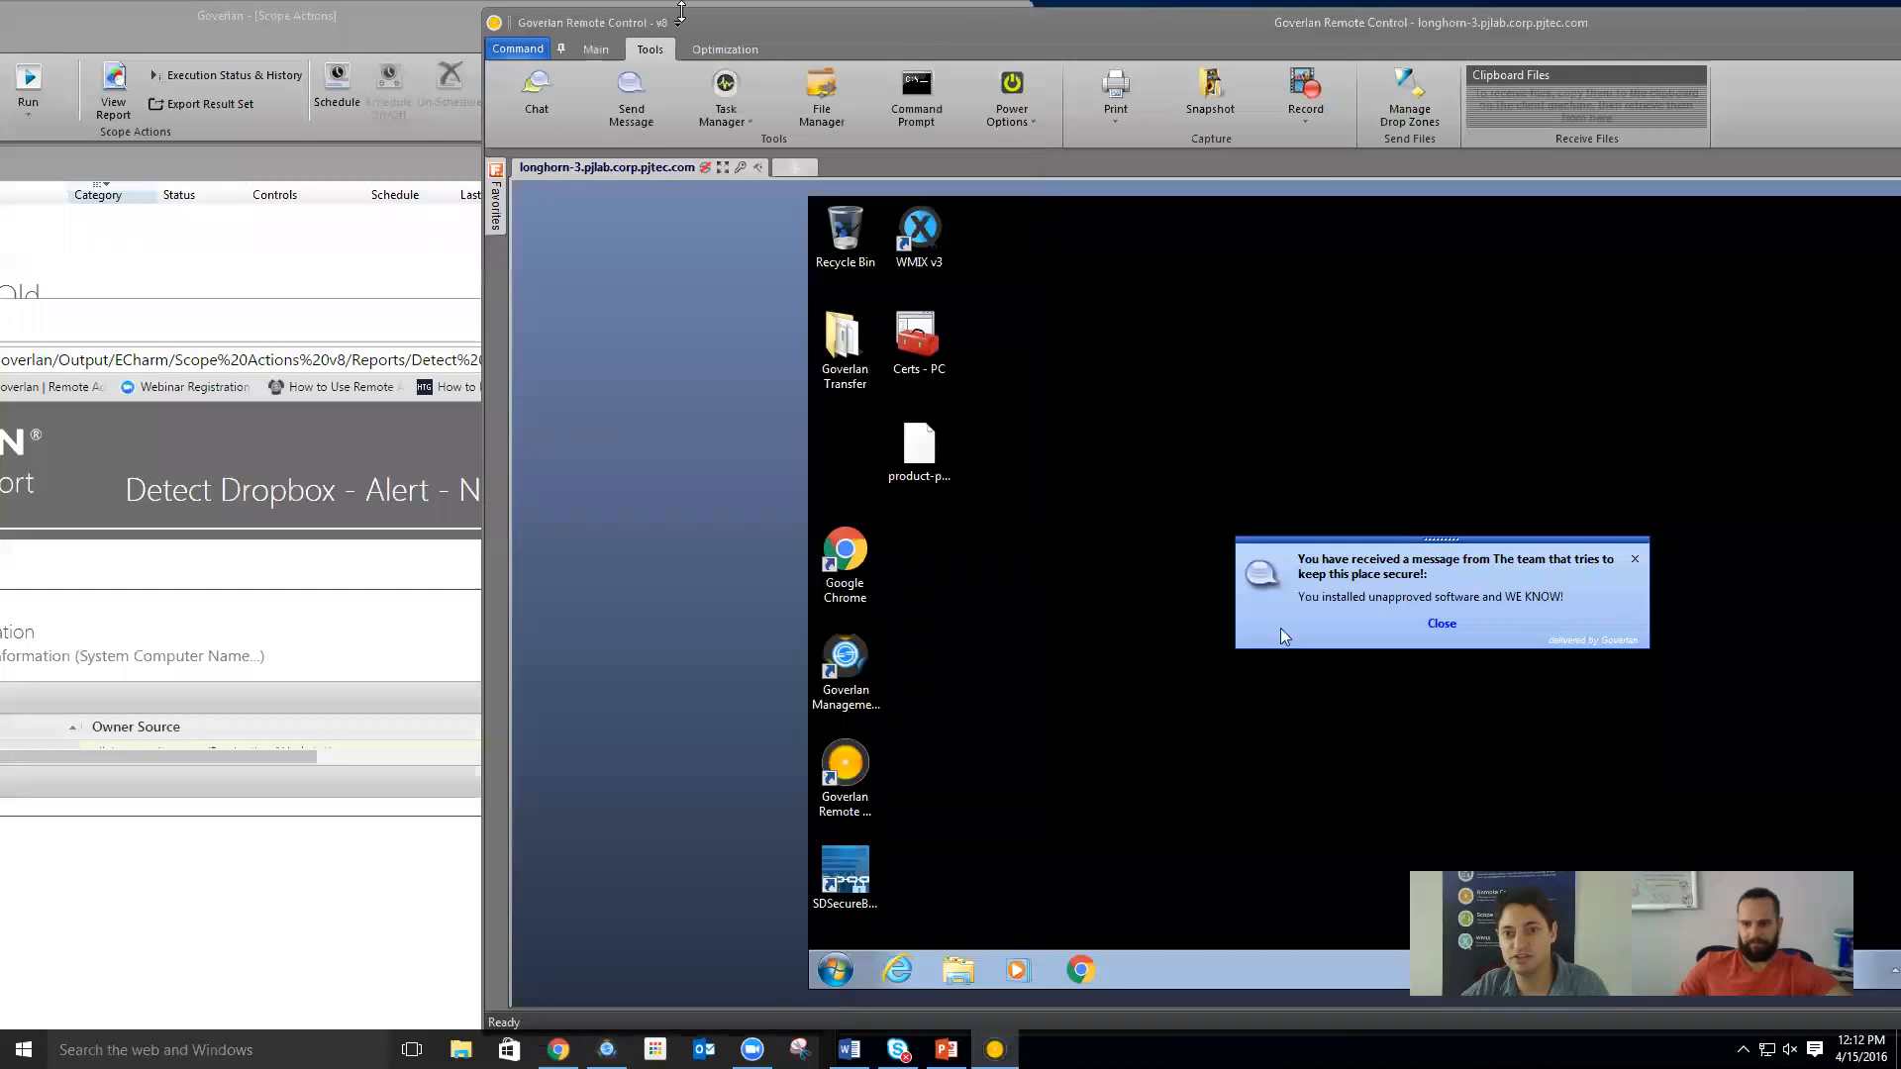
double_click(778, 28)
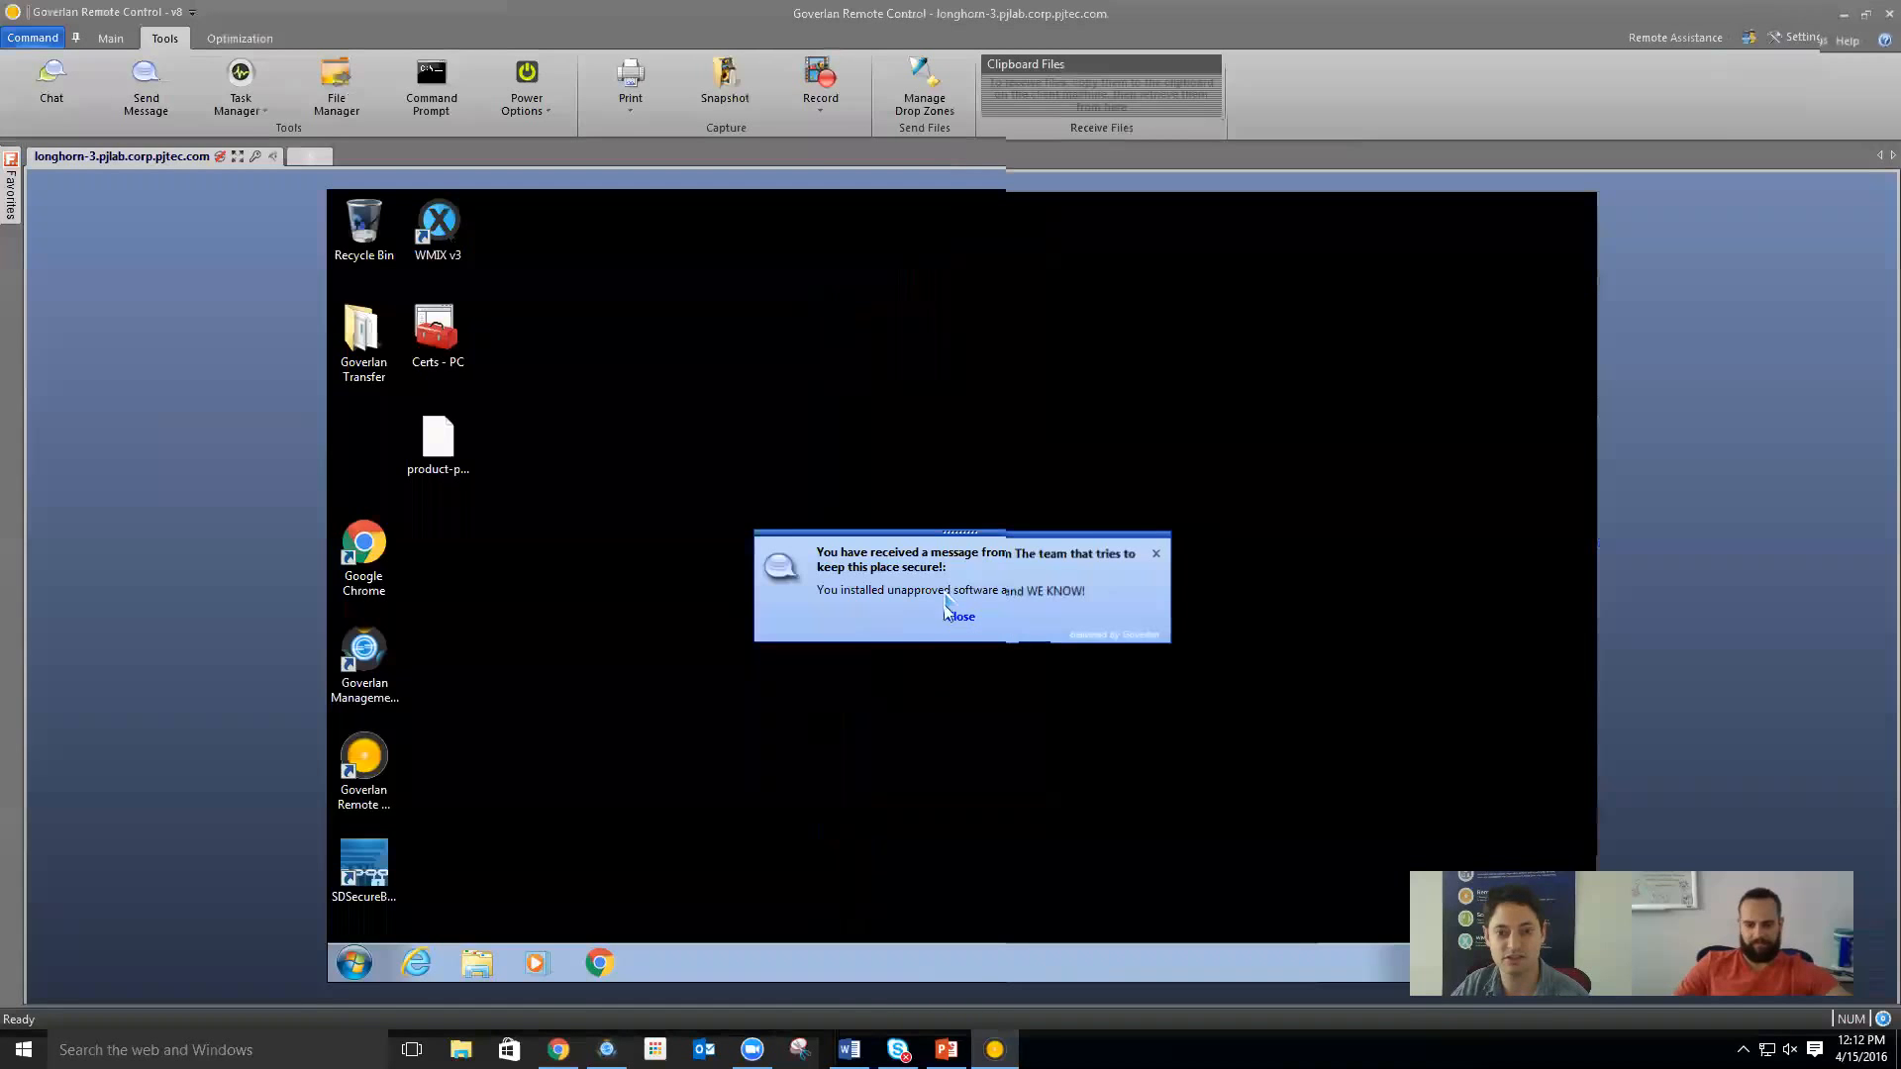
left_click(959, 618)
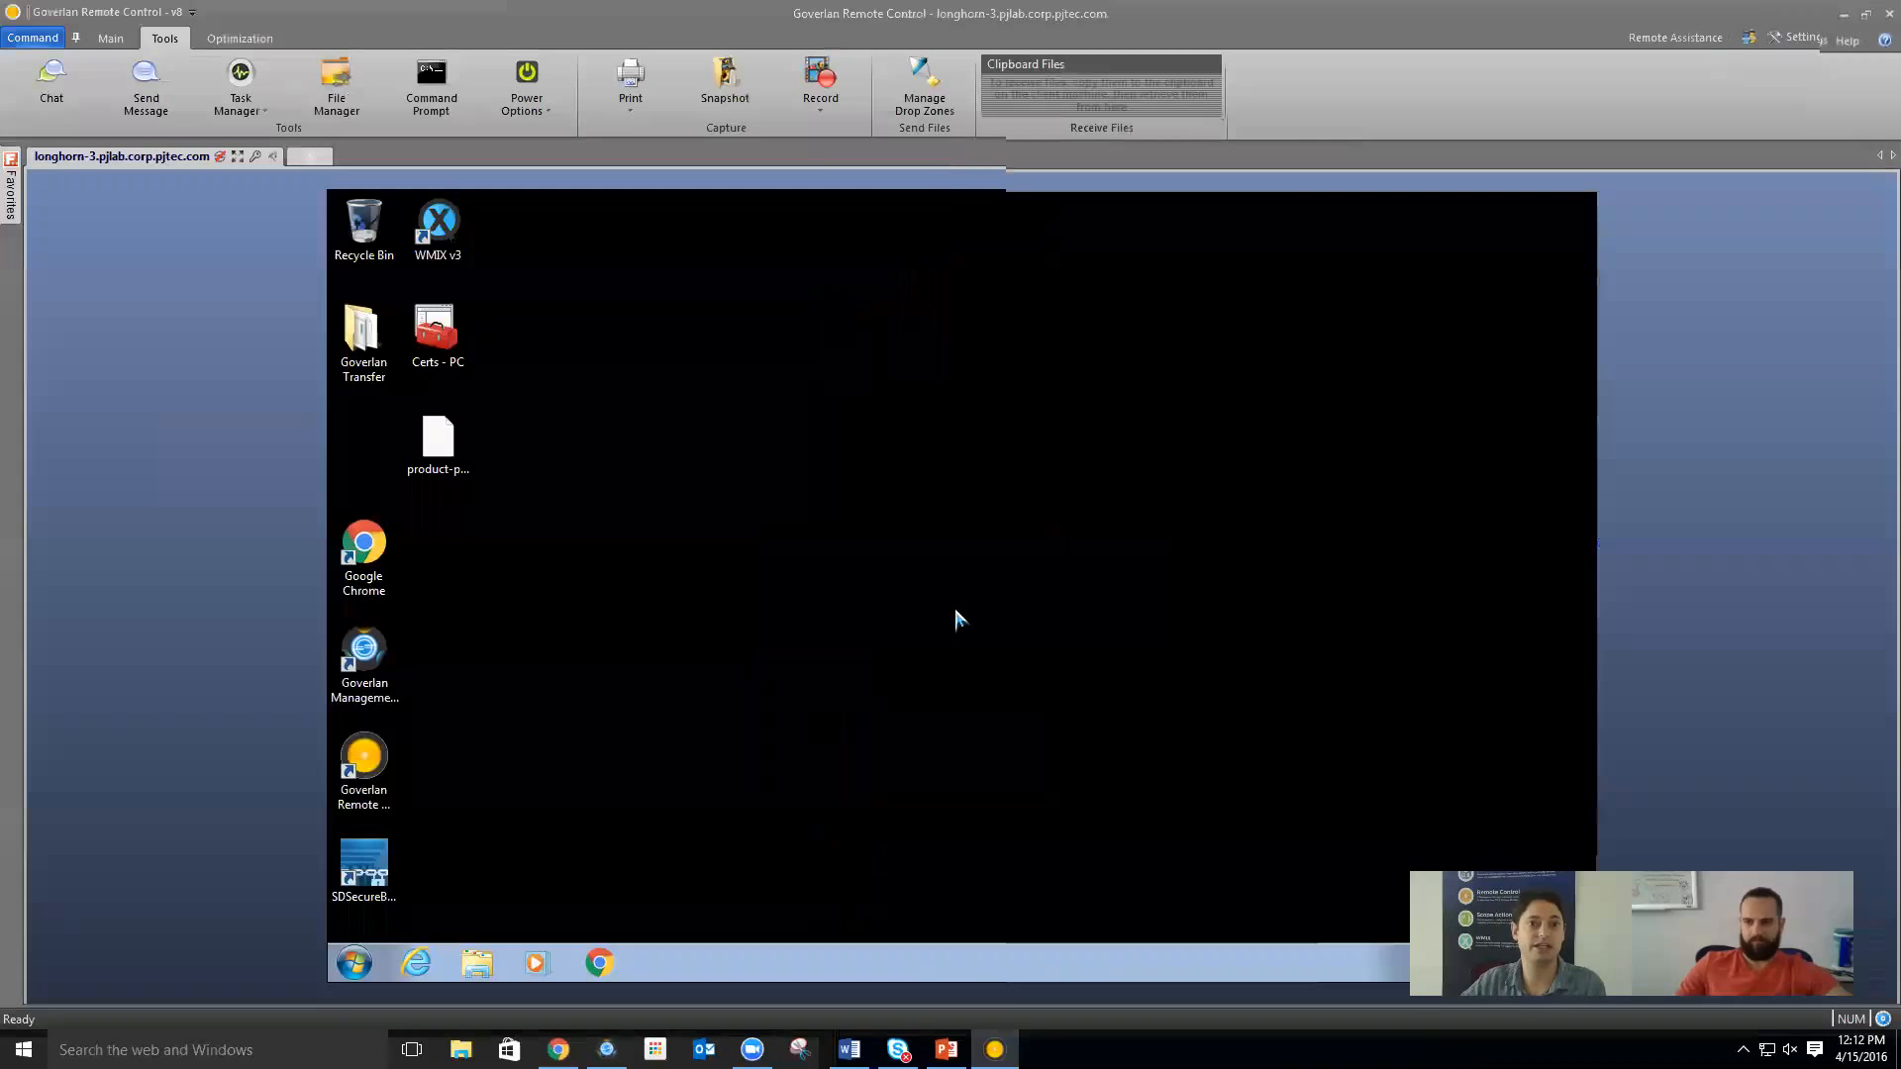
Return to the maximized Scope Actions window and check LONGHORN-3's software products, sorted by product, for Dropbox
double_click(799, 28)
left_click(573, 28)
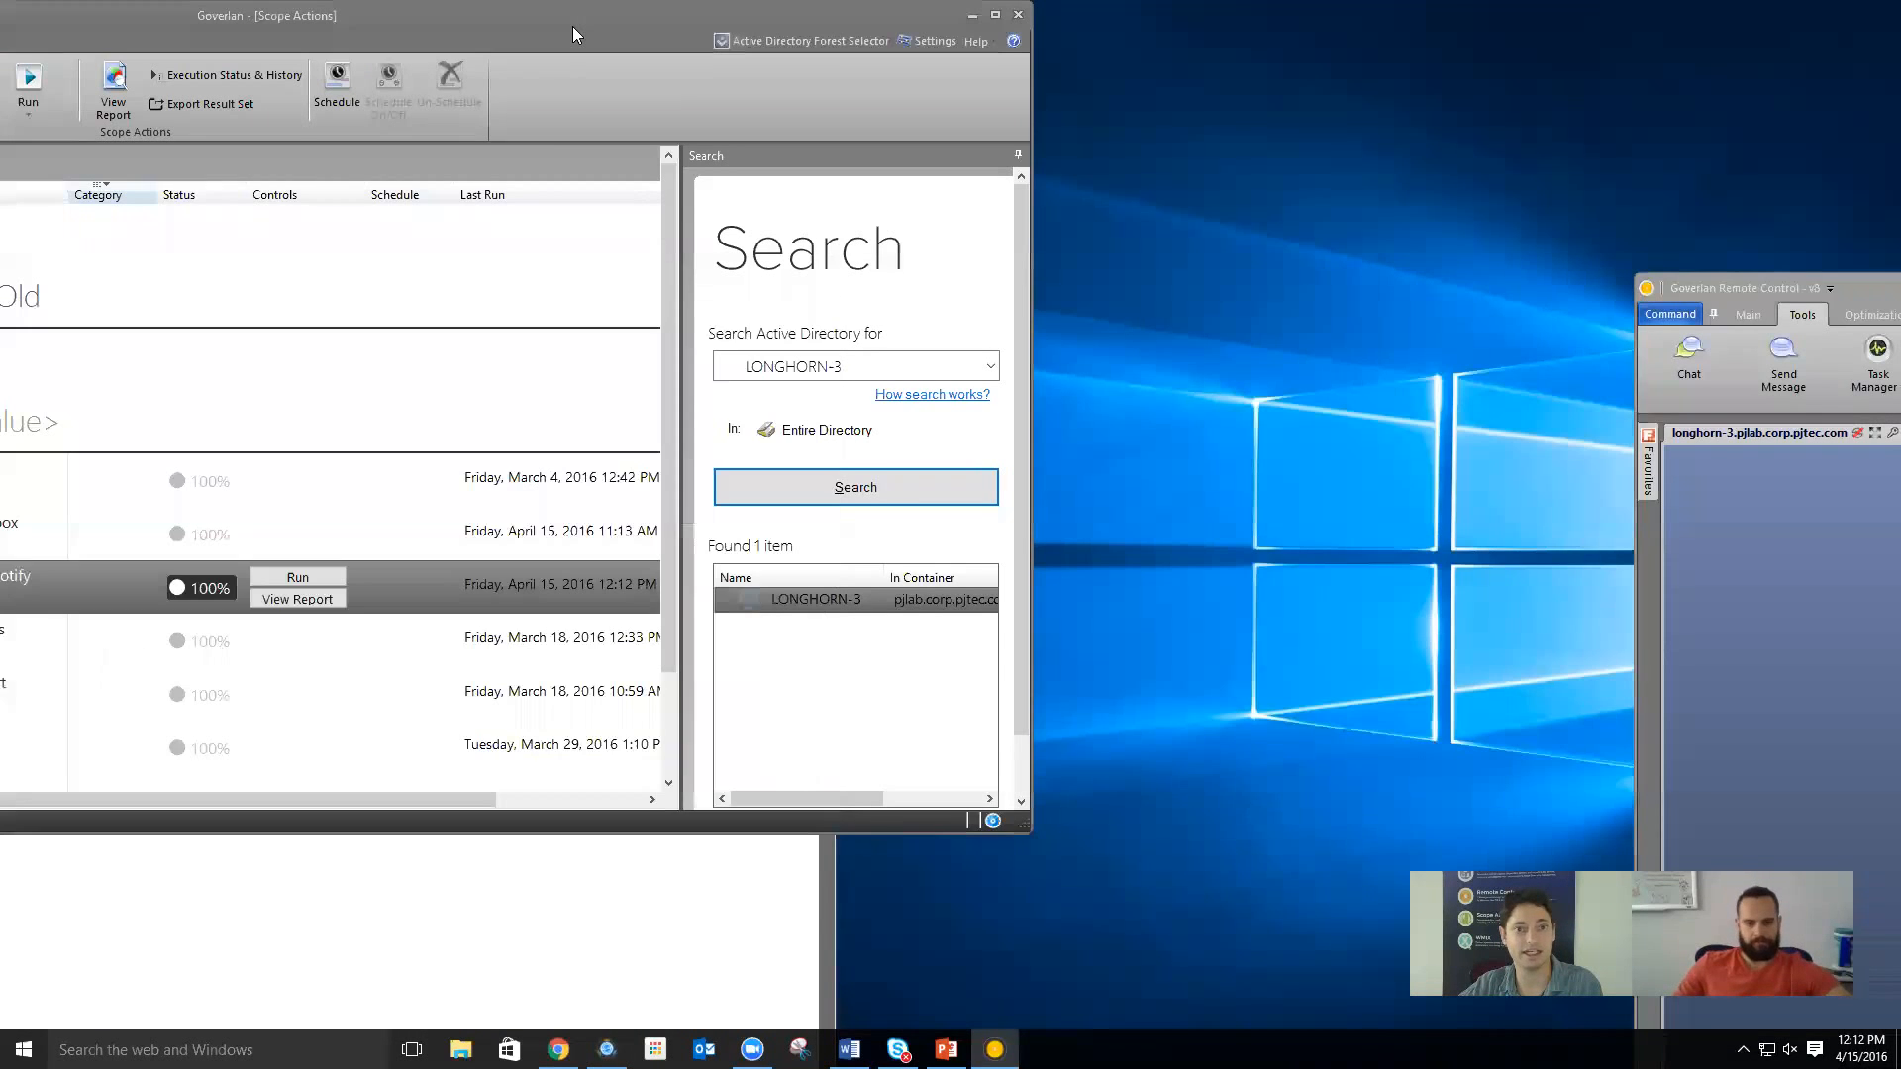
double_click(572, 26)
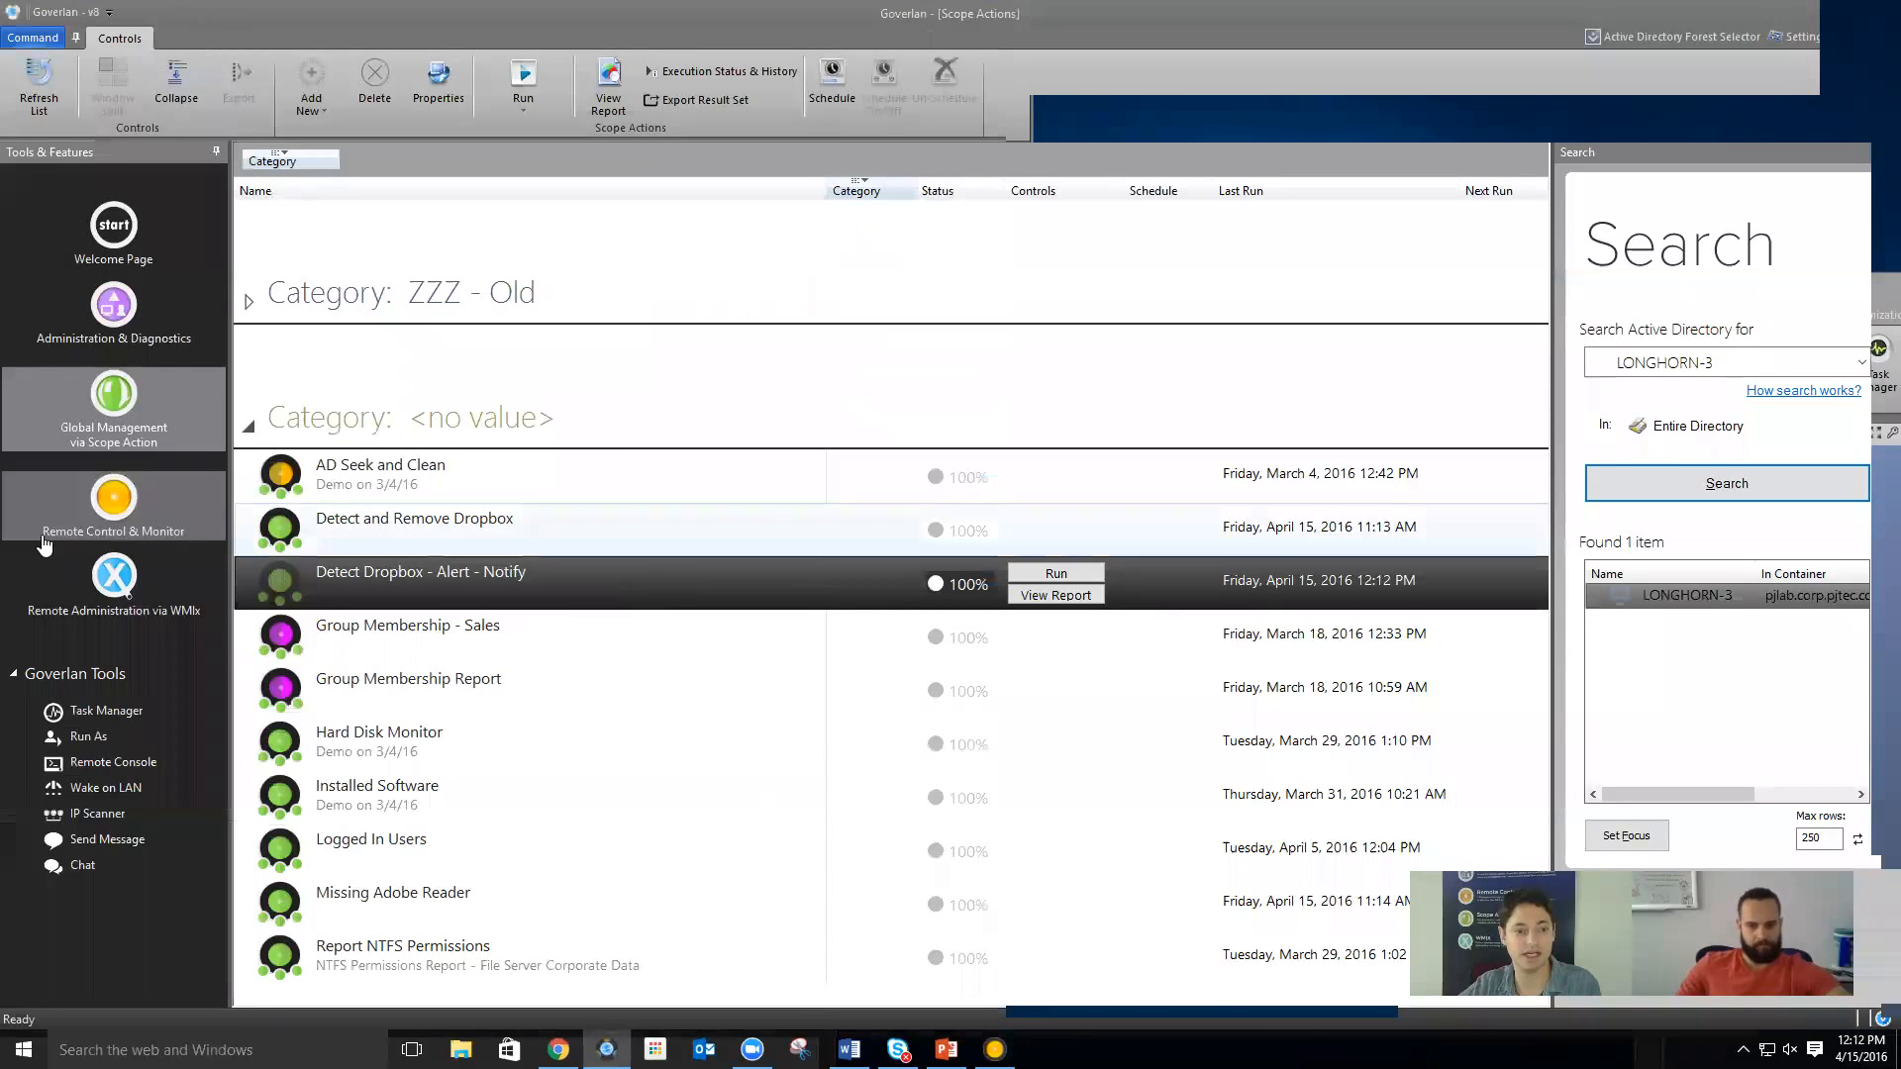
right_click(592, 576)
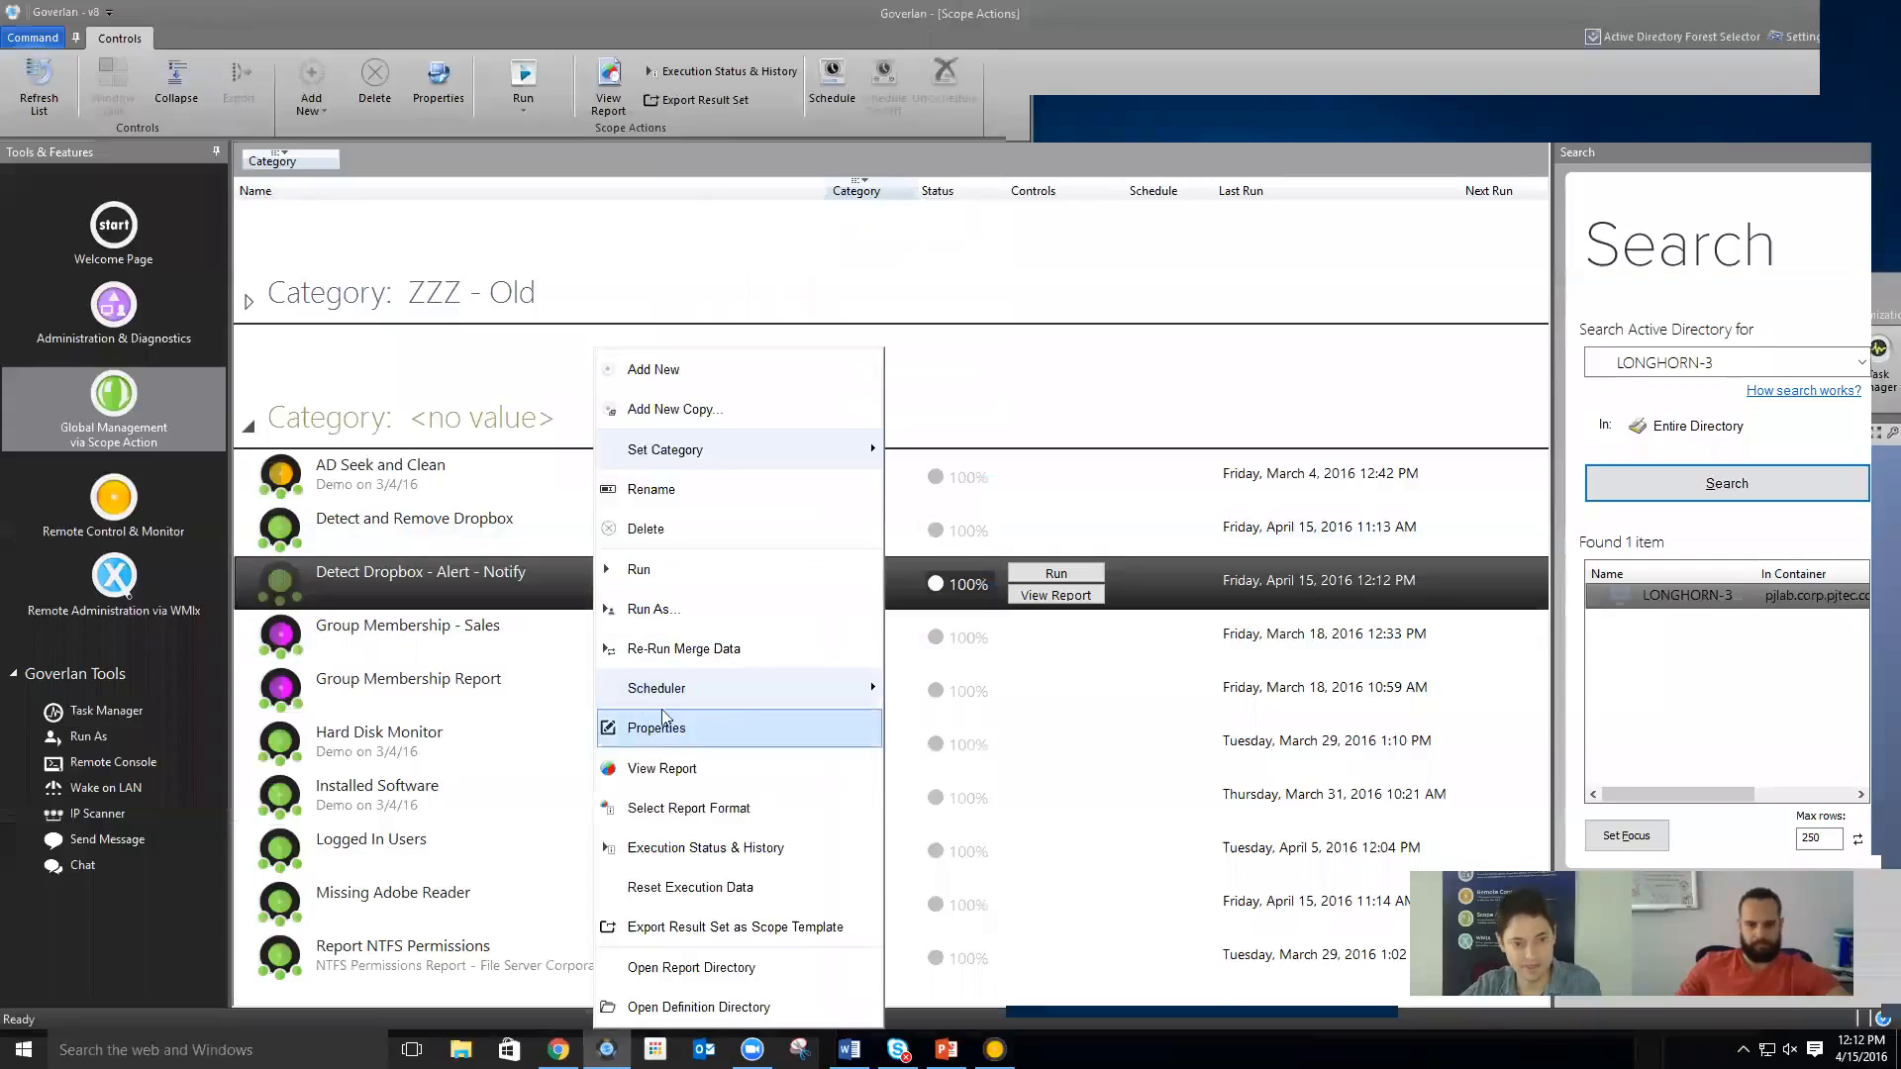
left_click(1670, 606)
right_click(1667, 598)
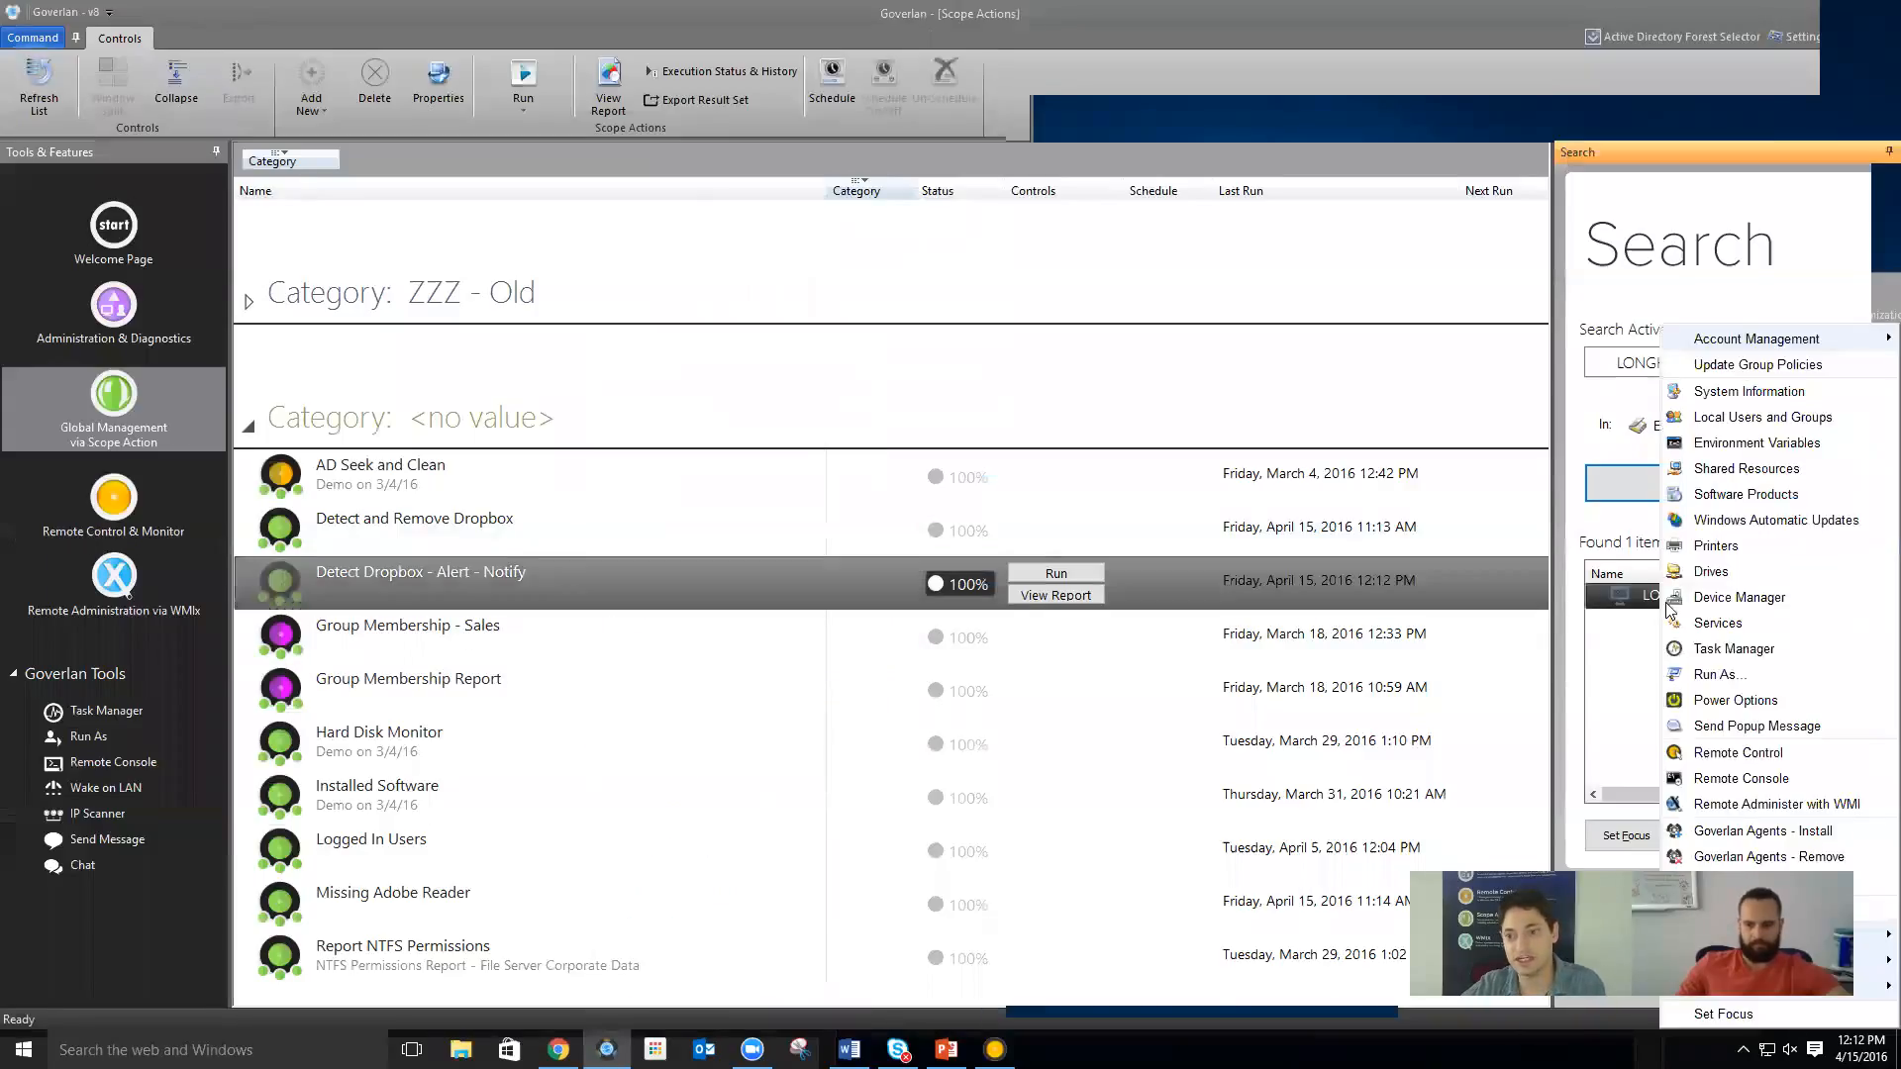
left_click(1736, 498)
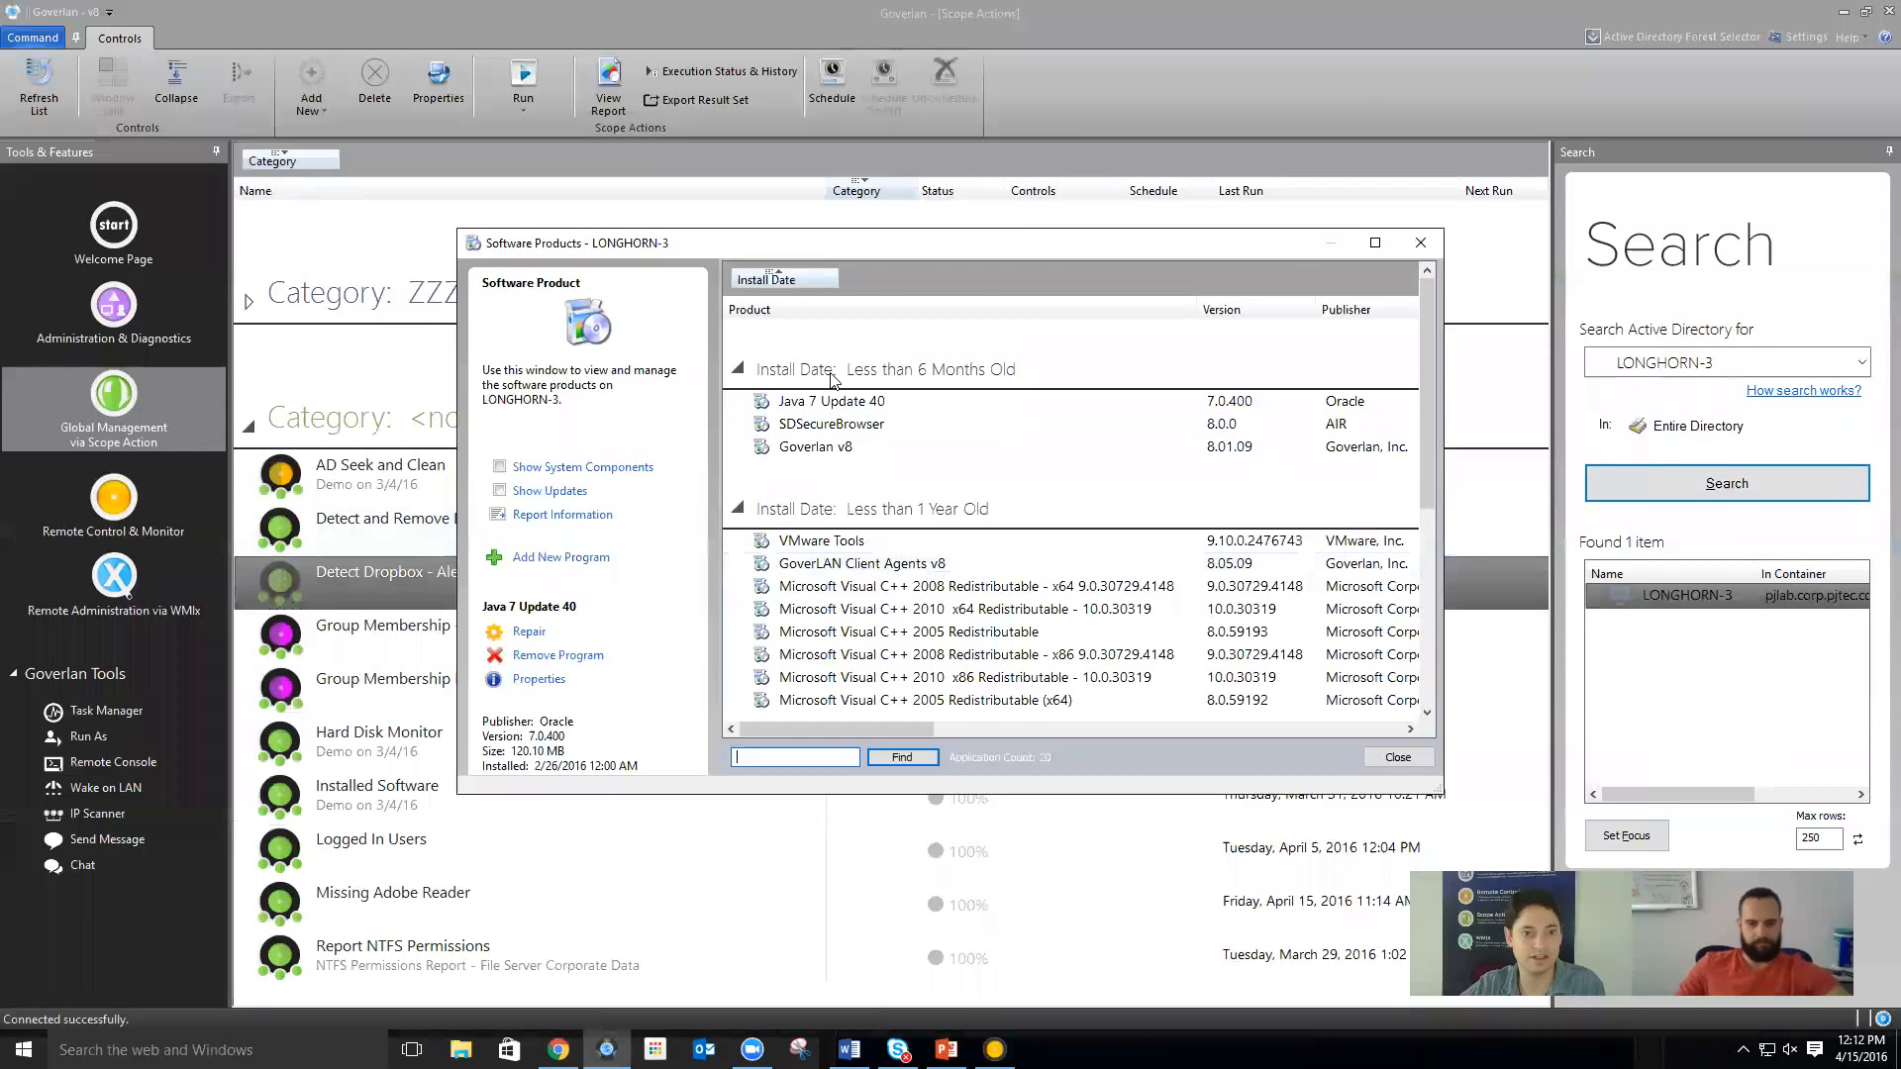
left_click(879, 308)
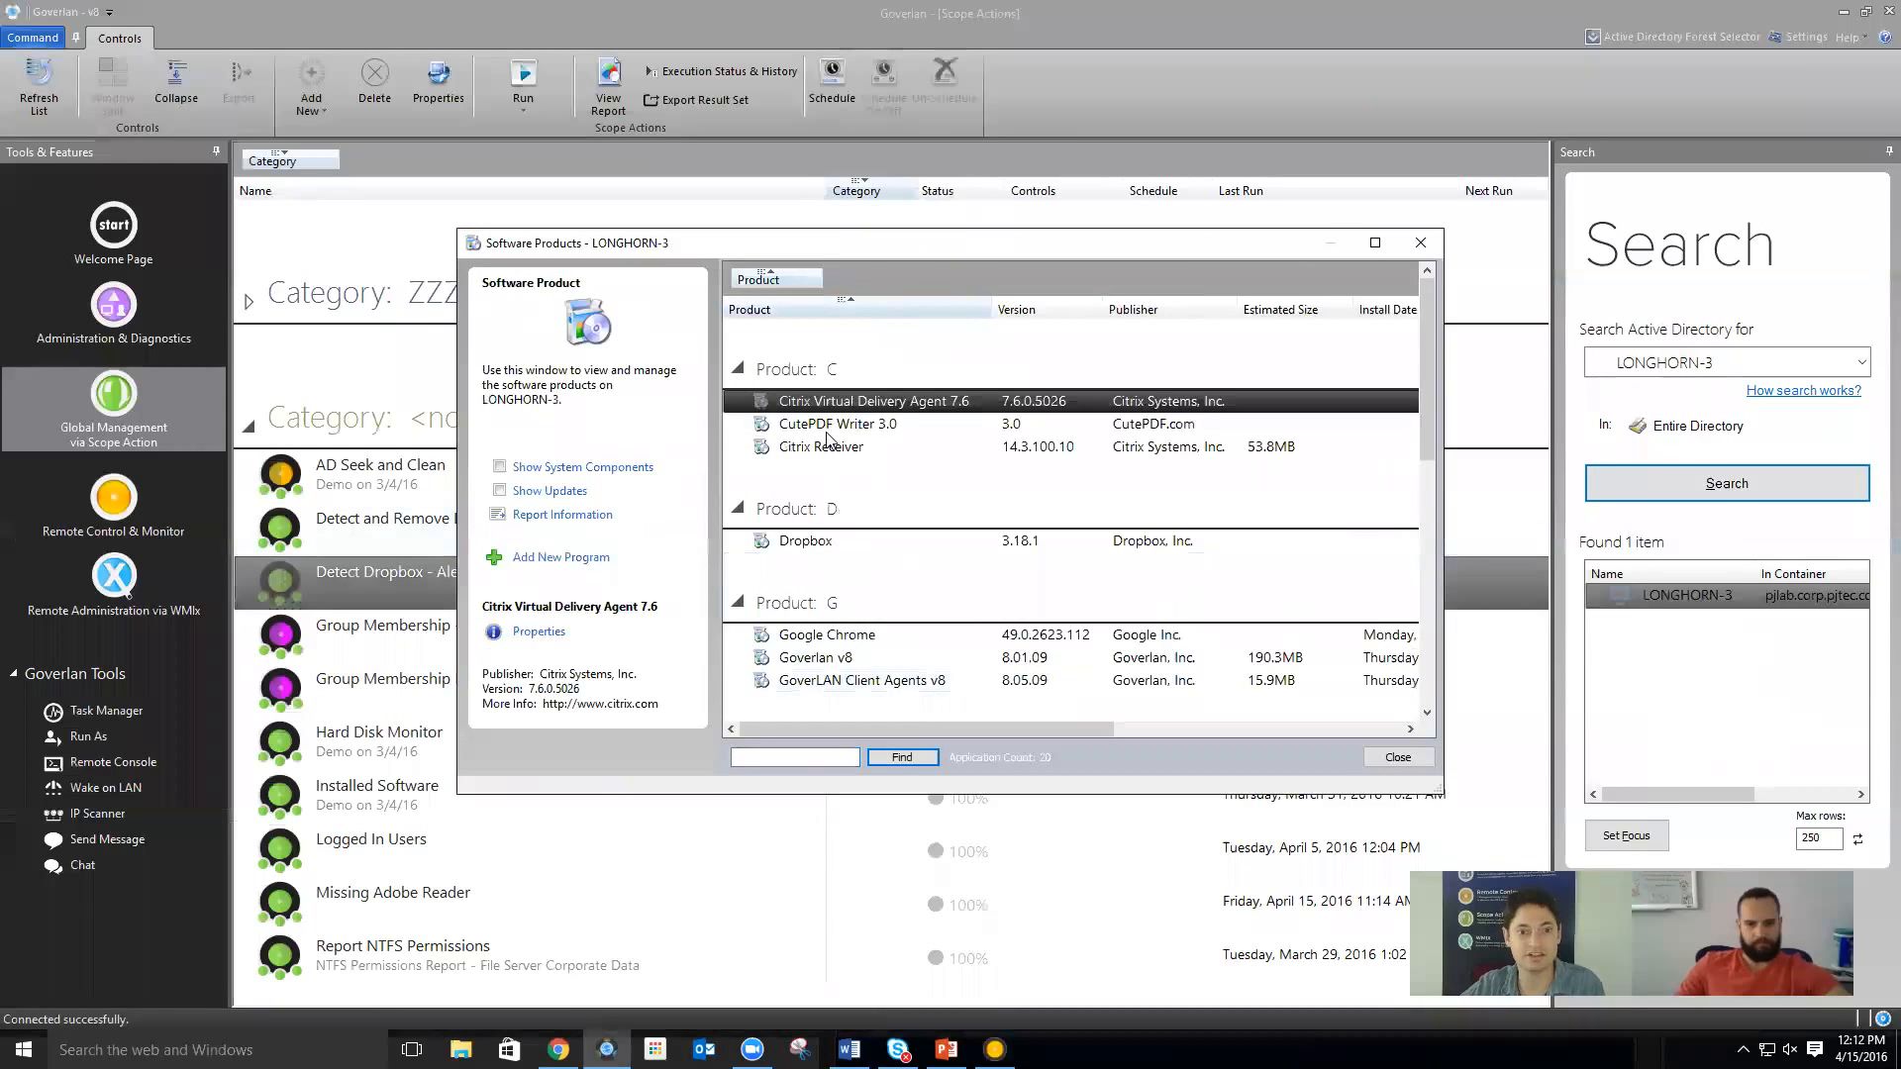
left_click(805, 541)
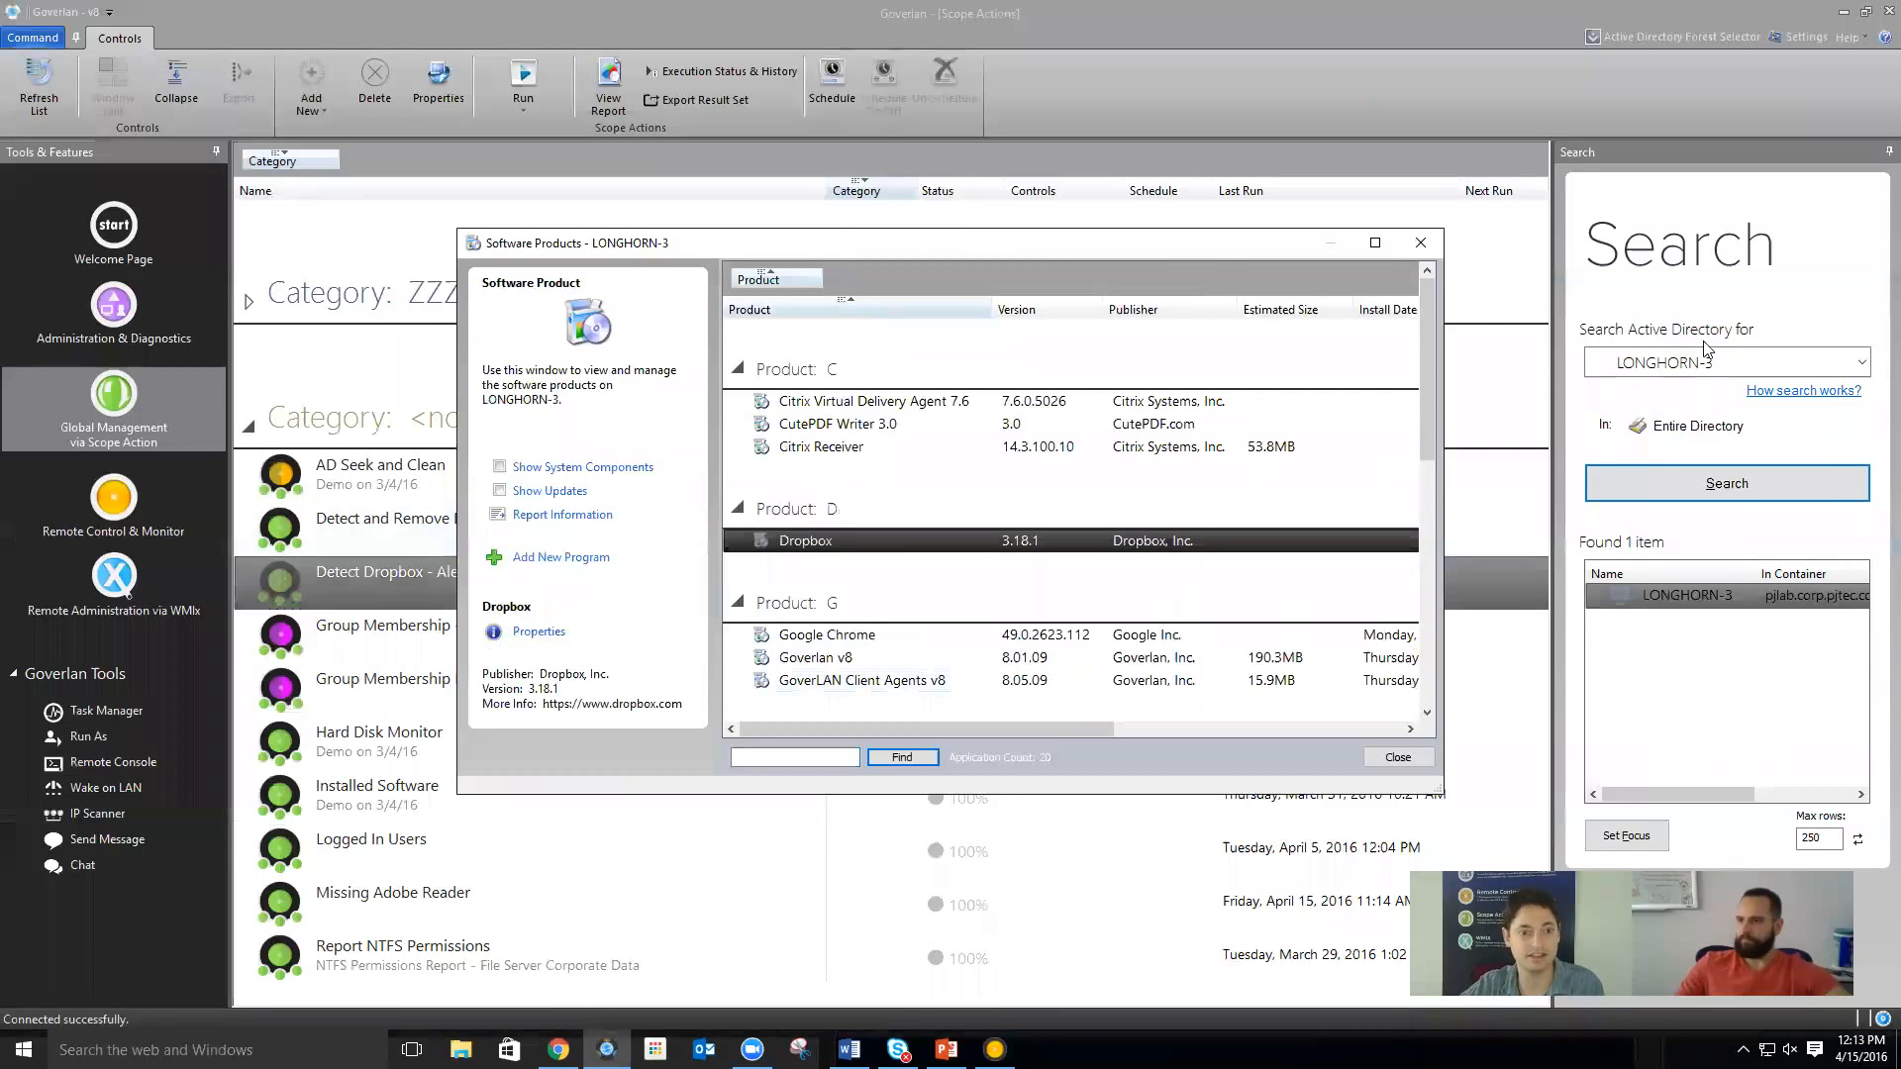
left_click(1420, 243)
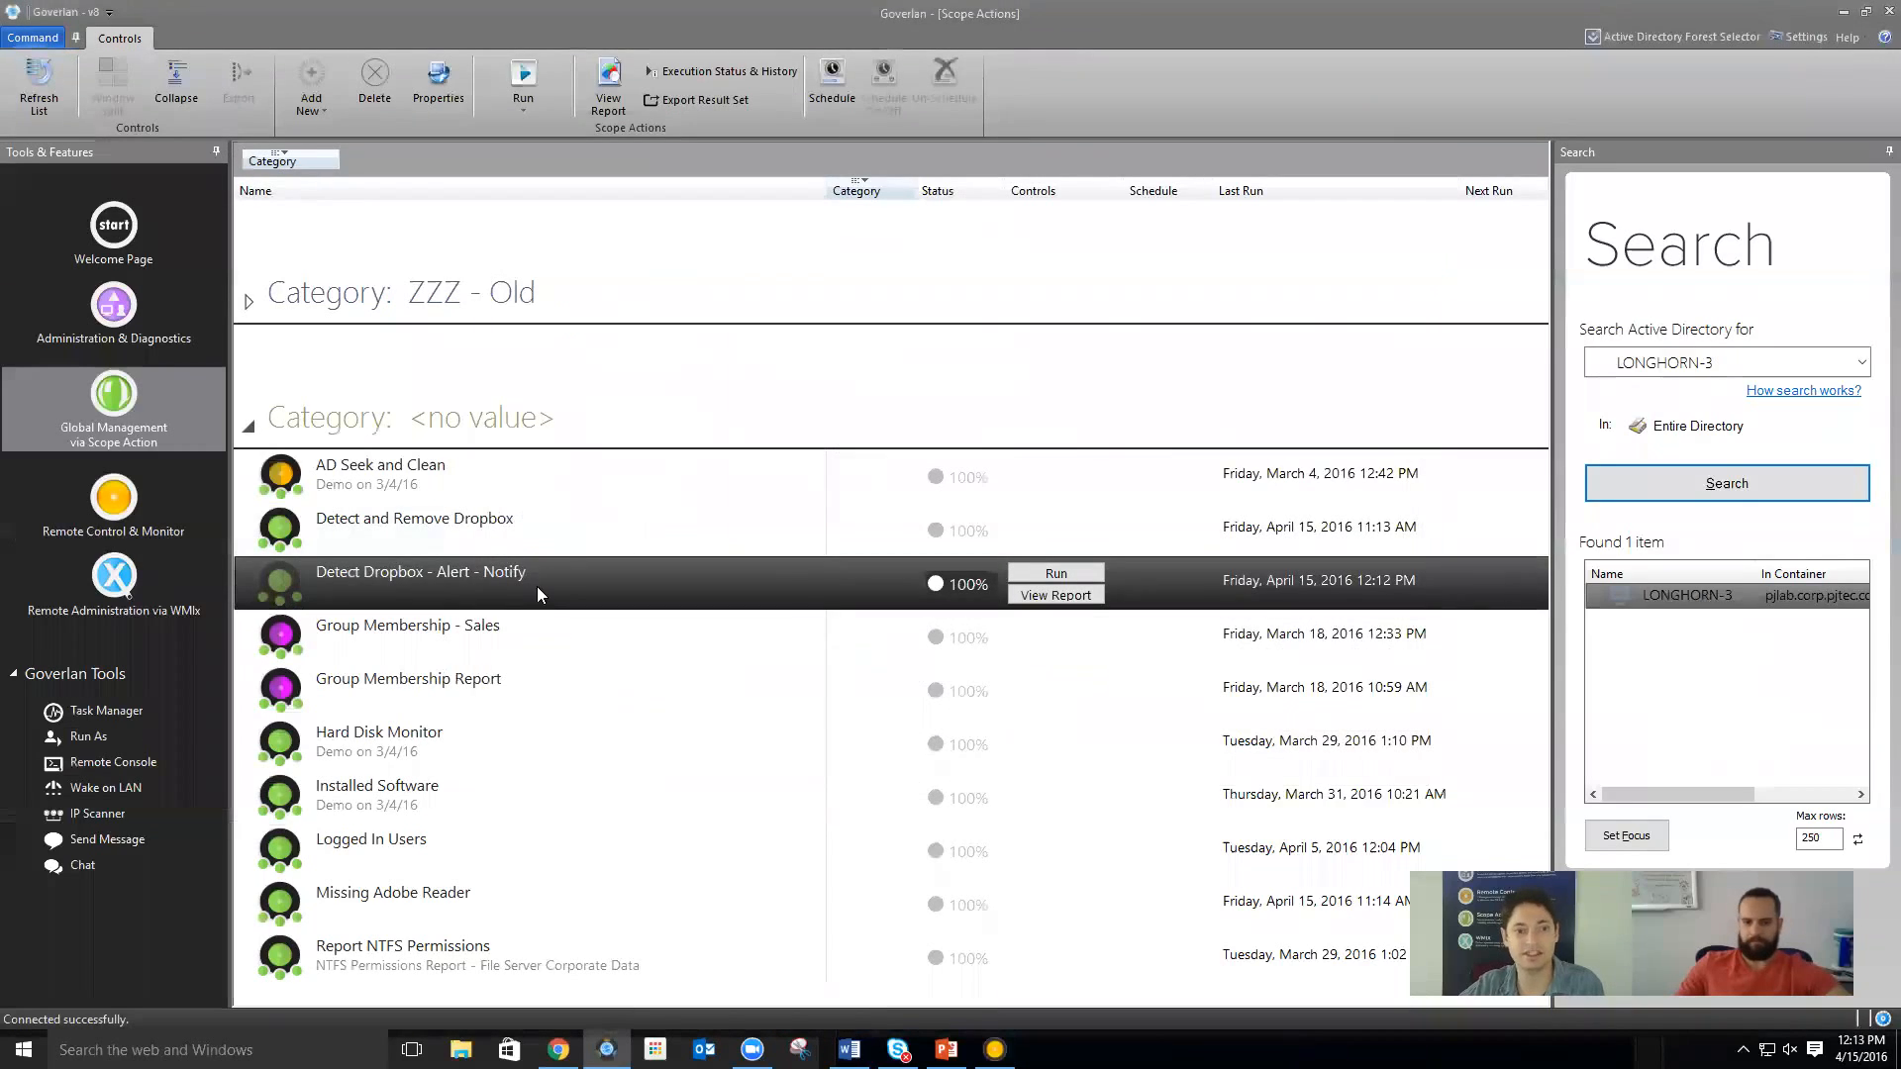
Add a new action module named "Remove Dropbox" to the Detect Dropbox - Alert - Notify scope action
right_click(513, 571)
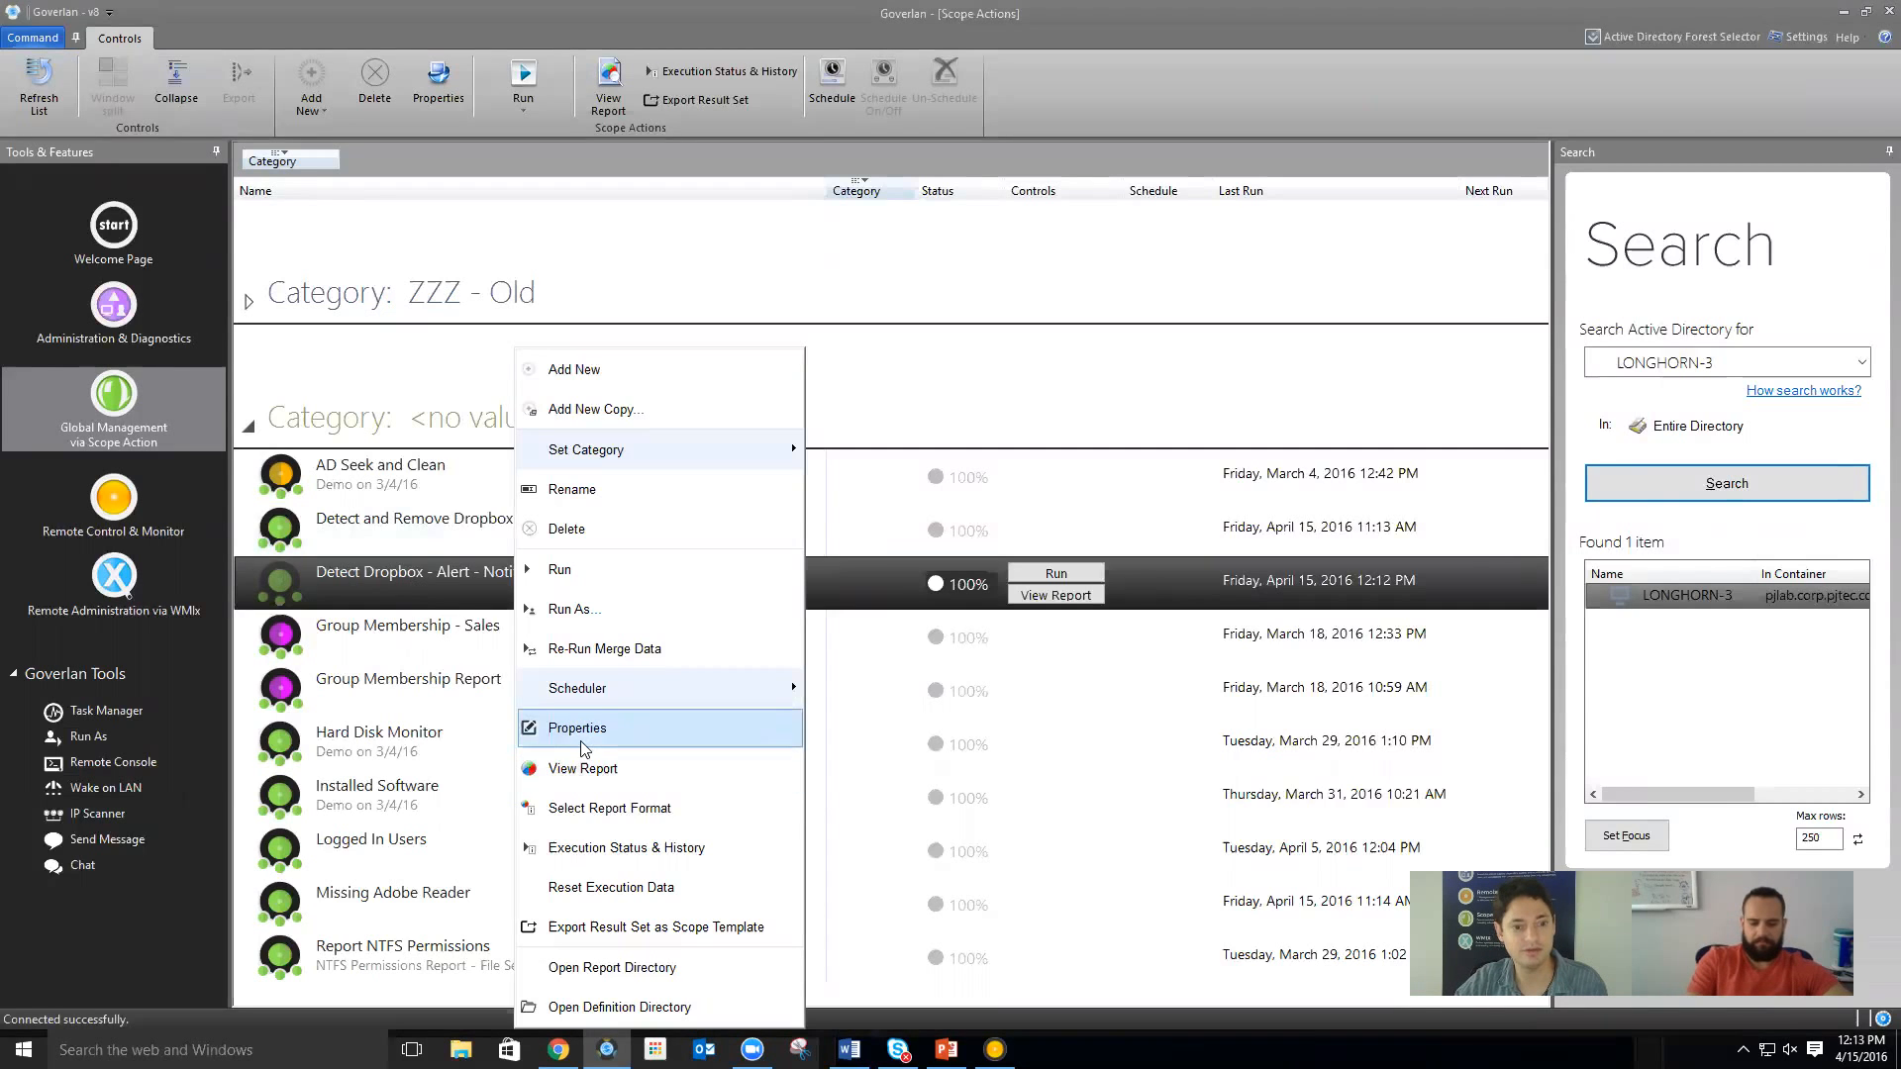
left_click(580, 730)
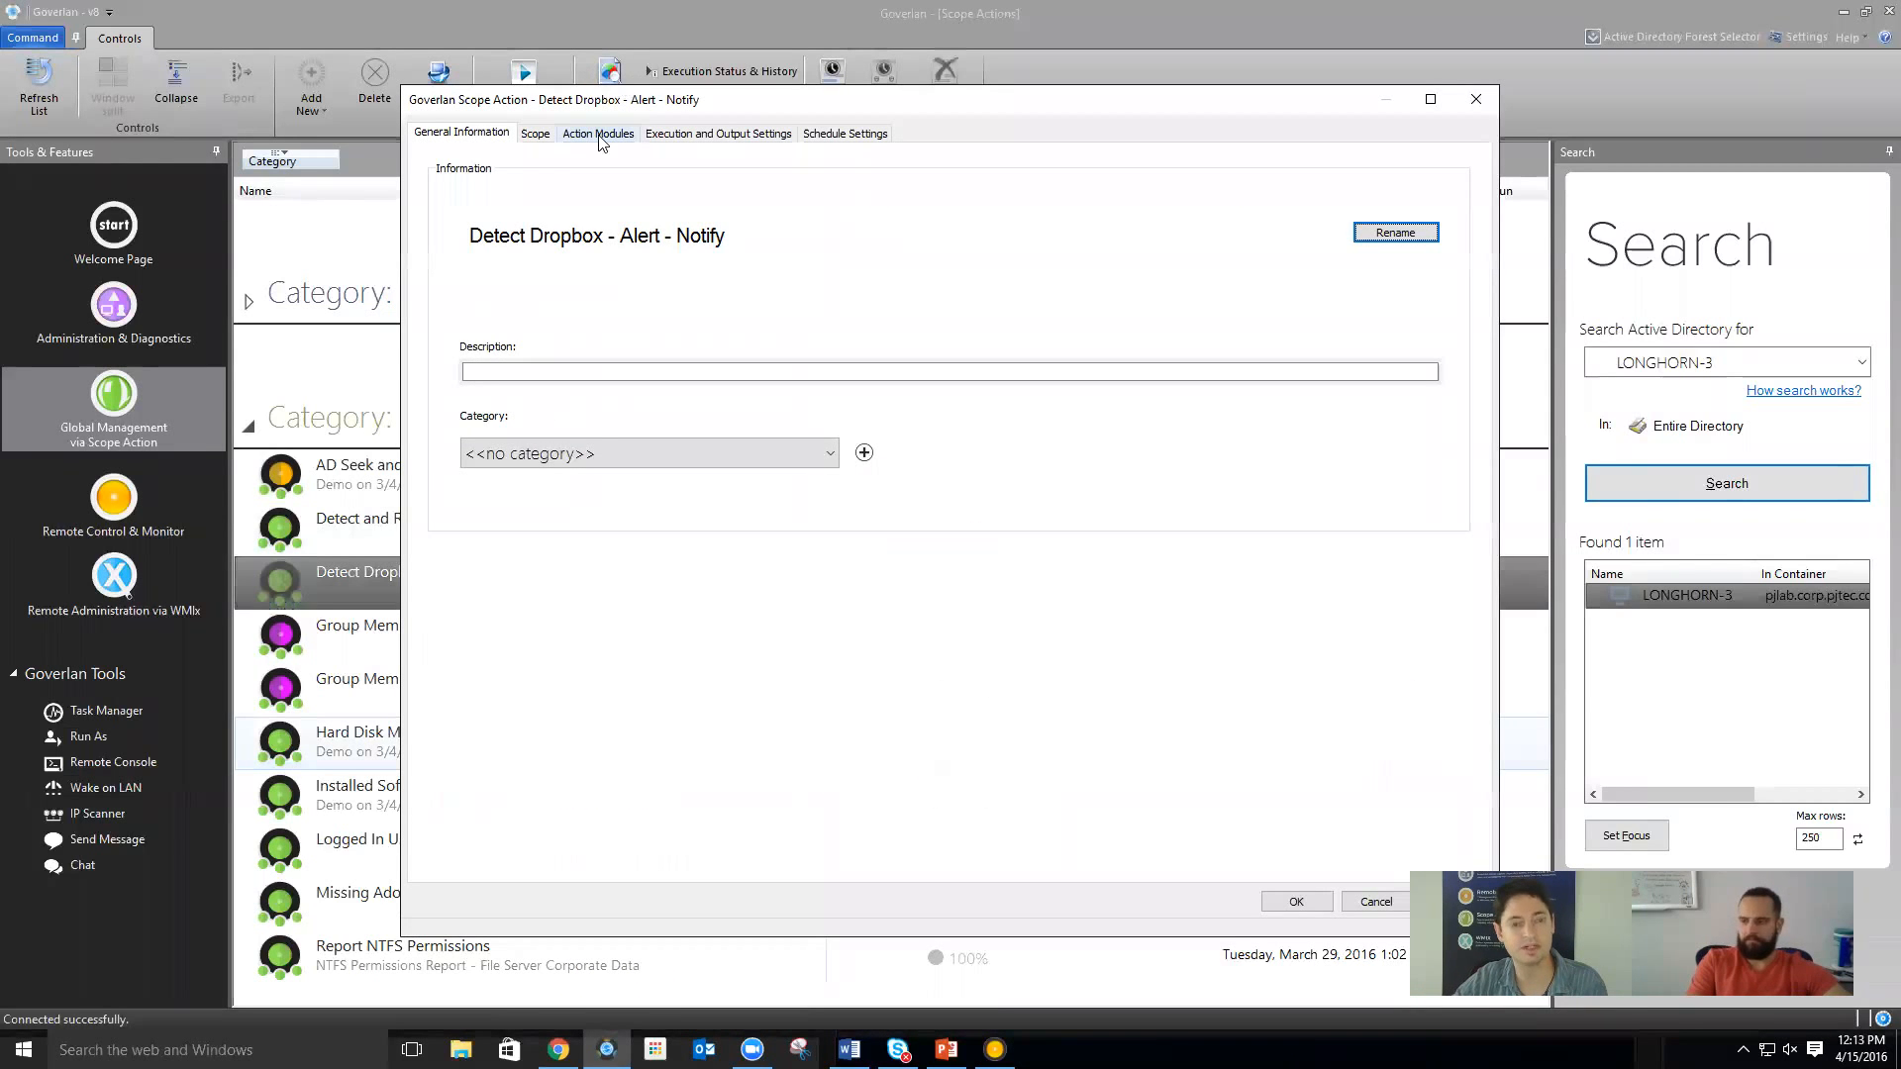
left_click(599, 134)
double_click(485, 241)
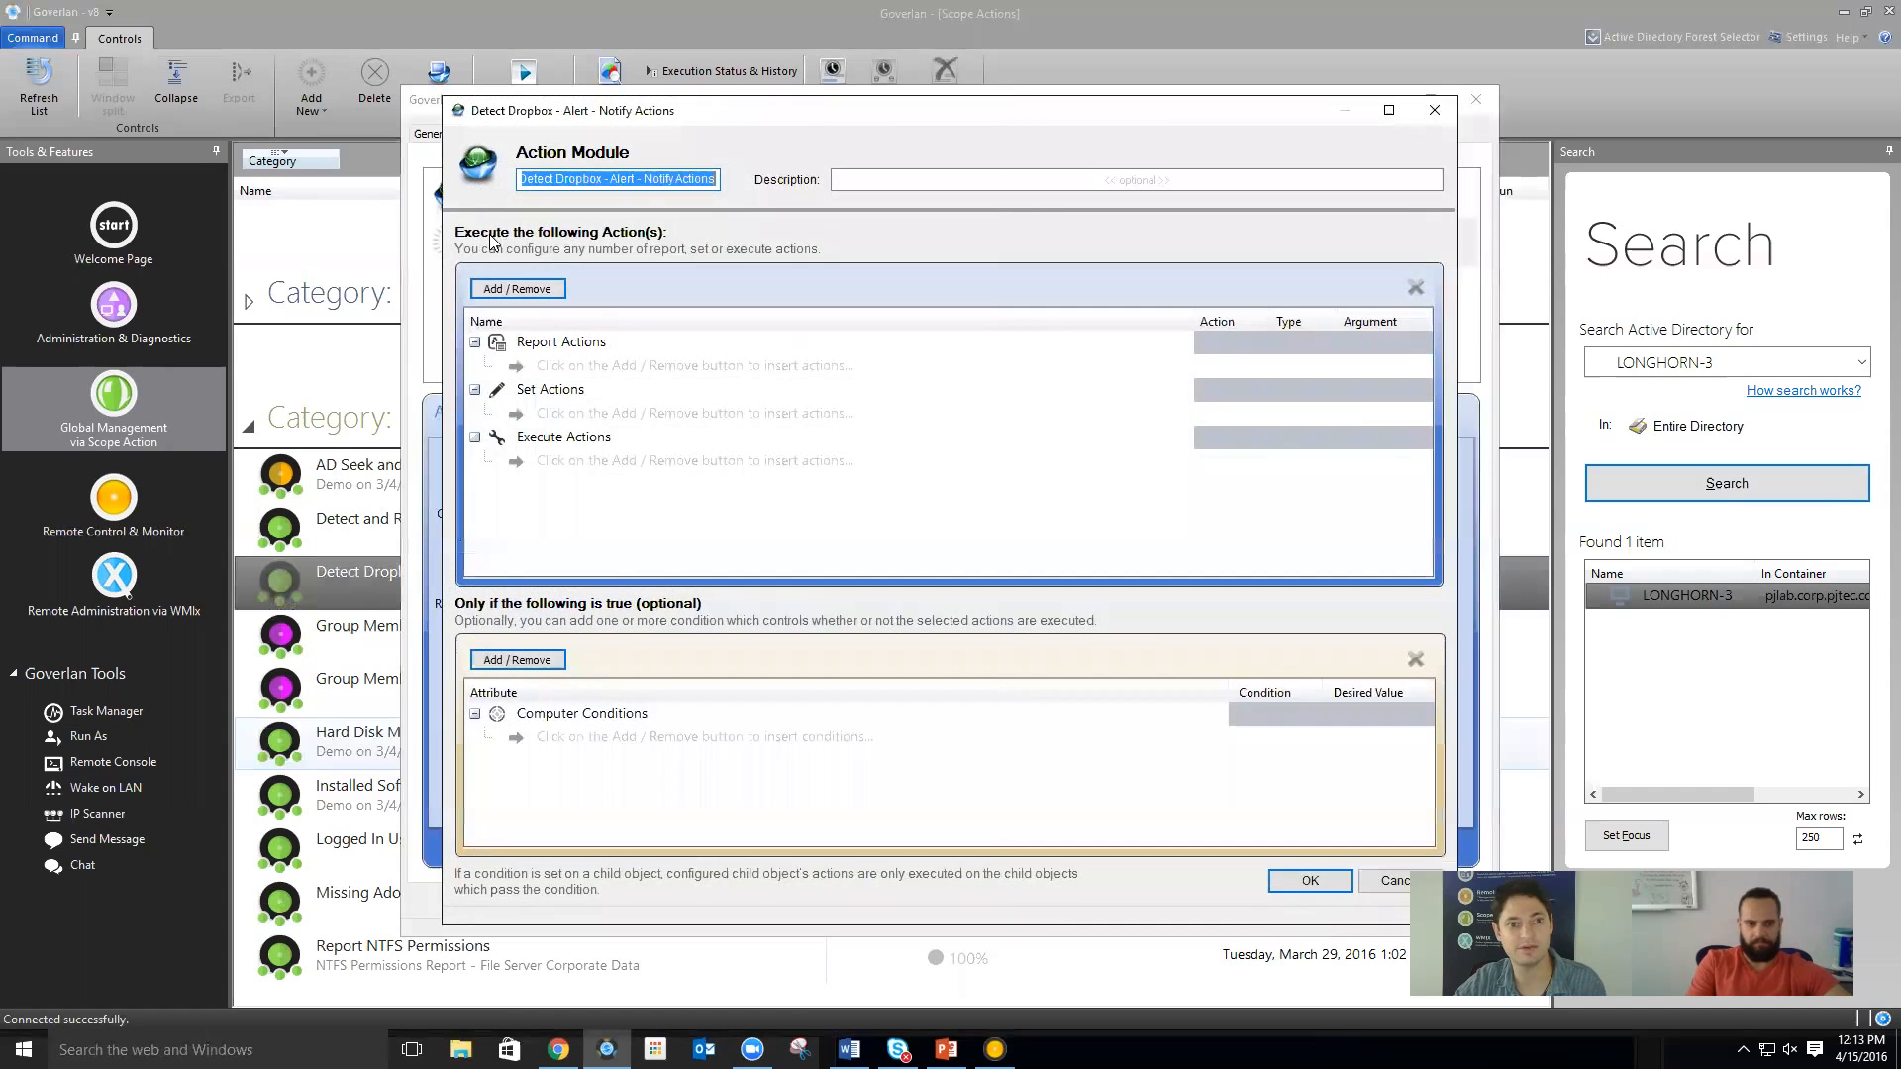
type("Remove Droppbo")
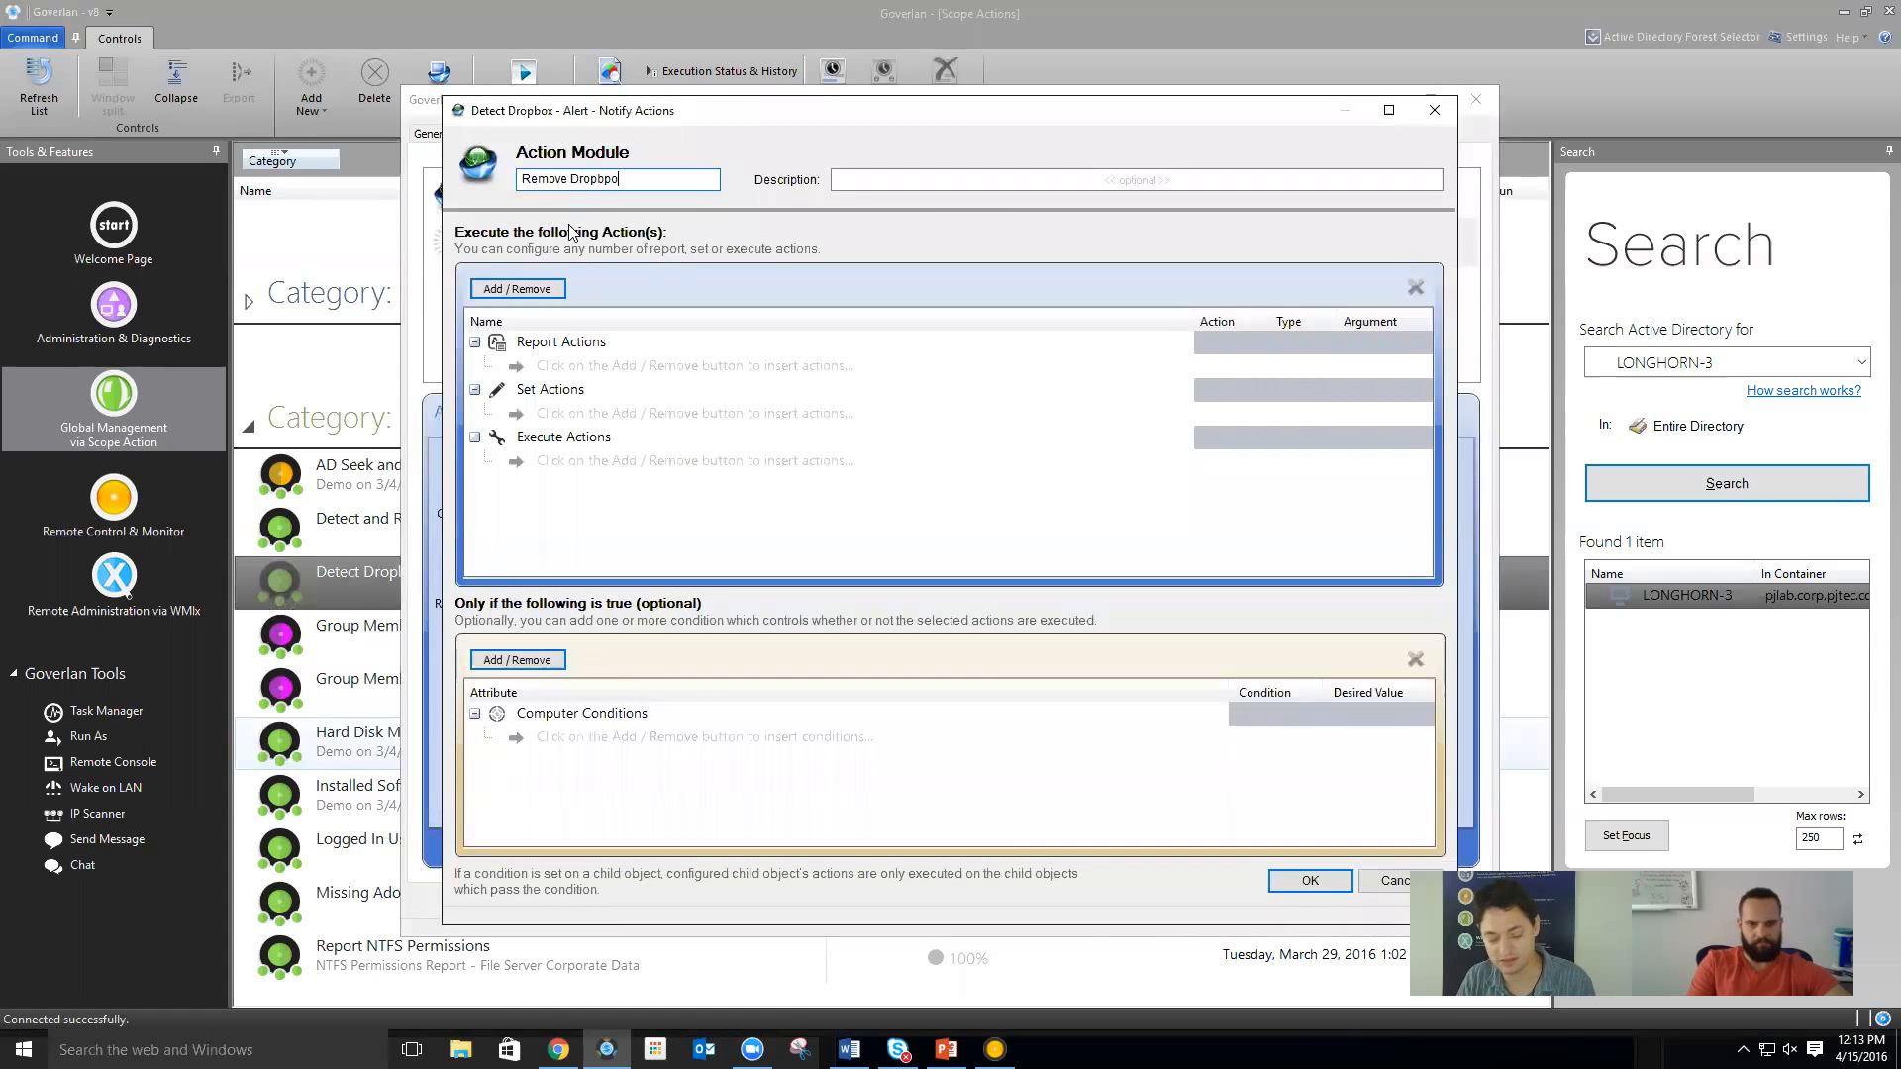
key("BackSpace")
type("x")
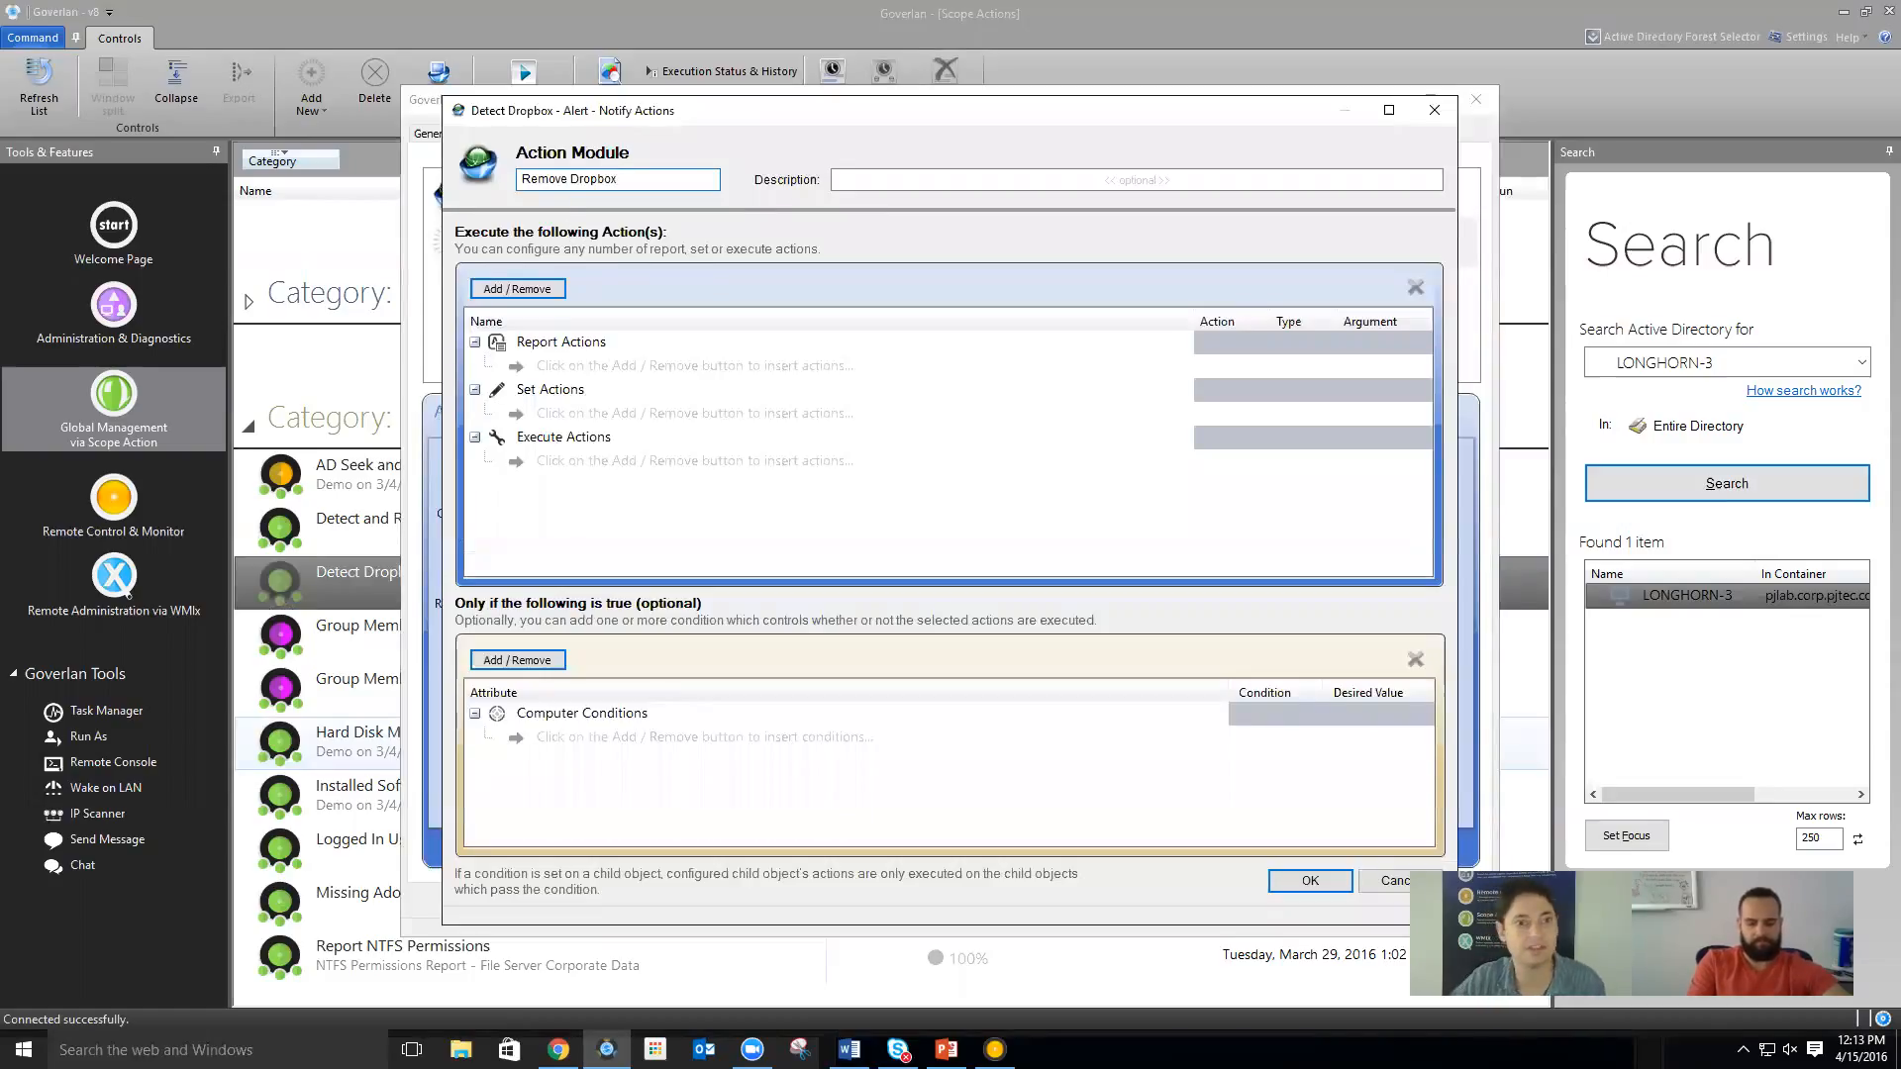
Add the Software Products Un-install Instance computer action to the Remove Dropbox module's execute actions
left_click(505, 293)
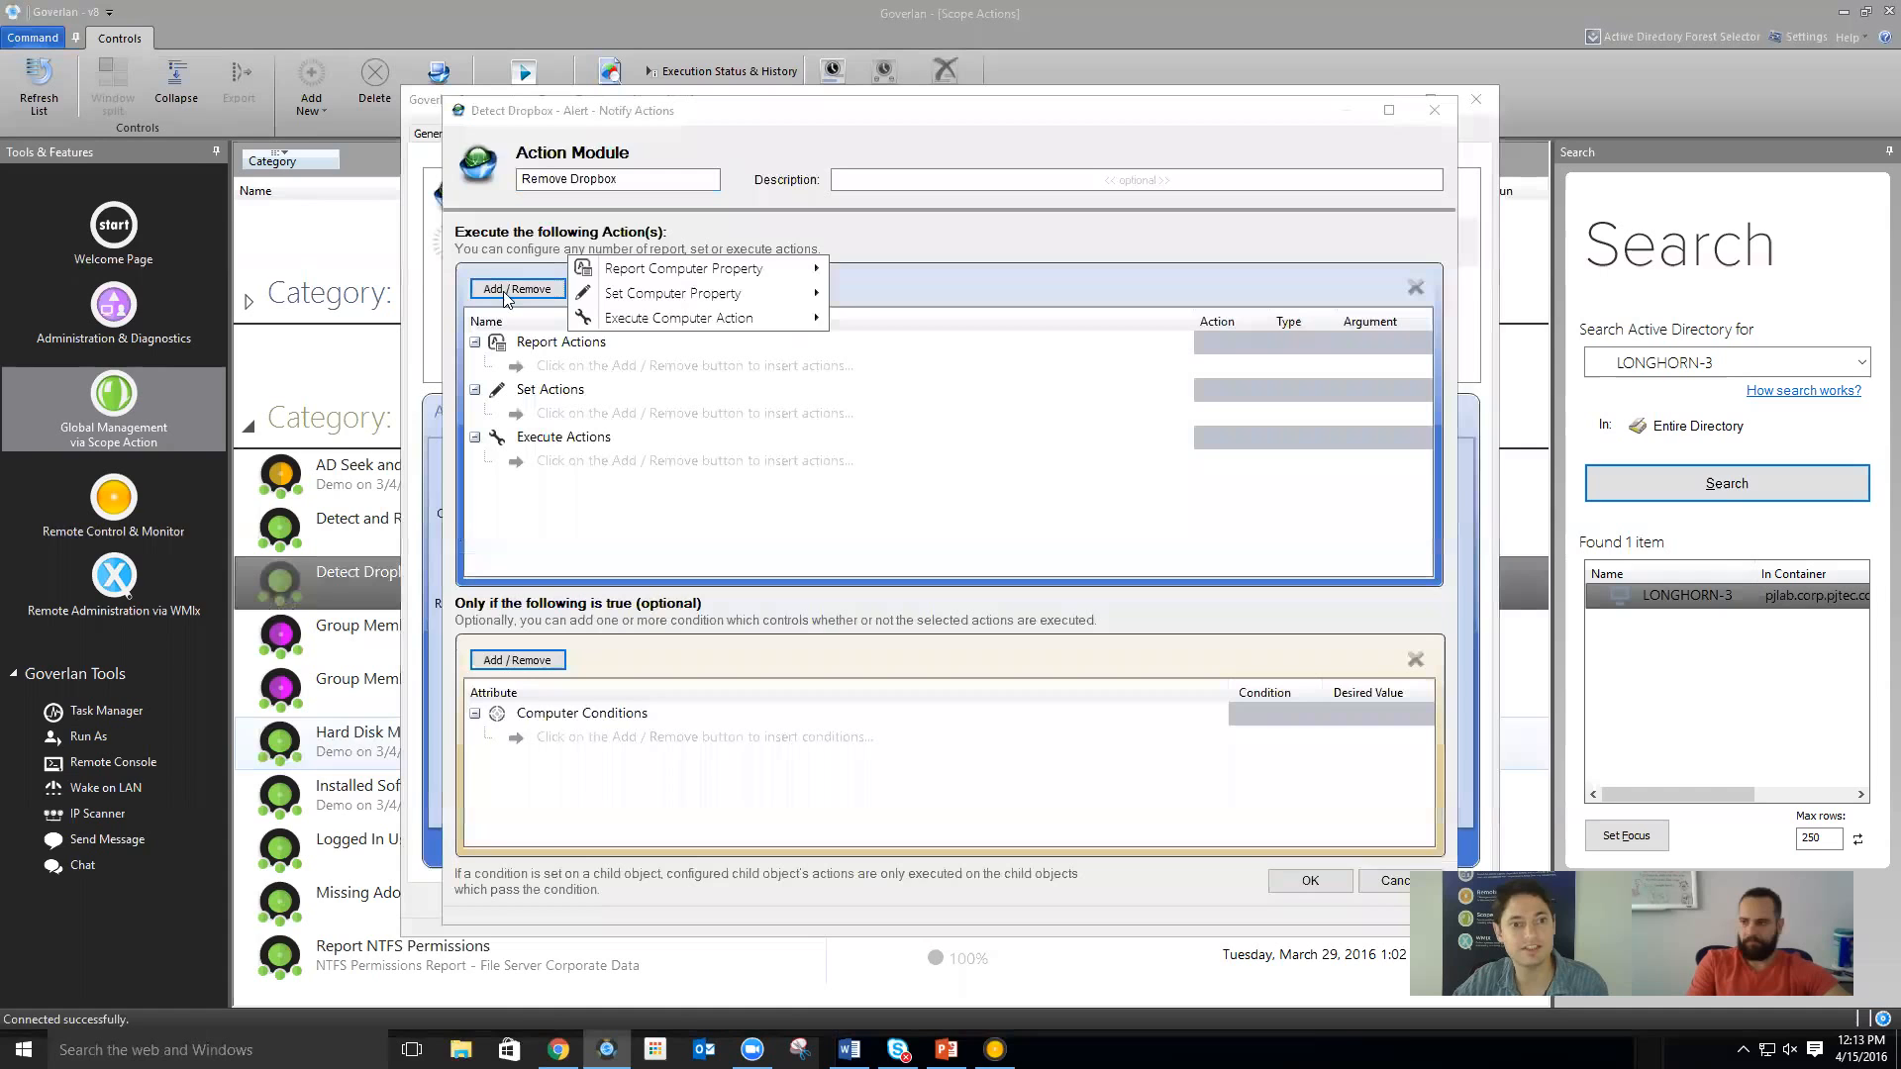
mouse_move(619, 318)
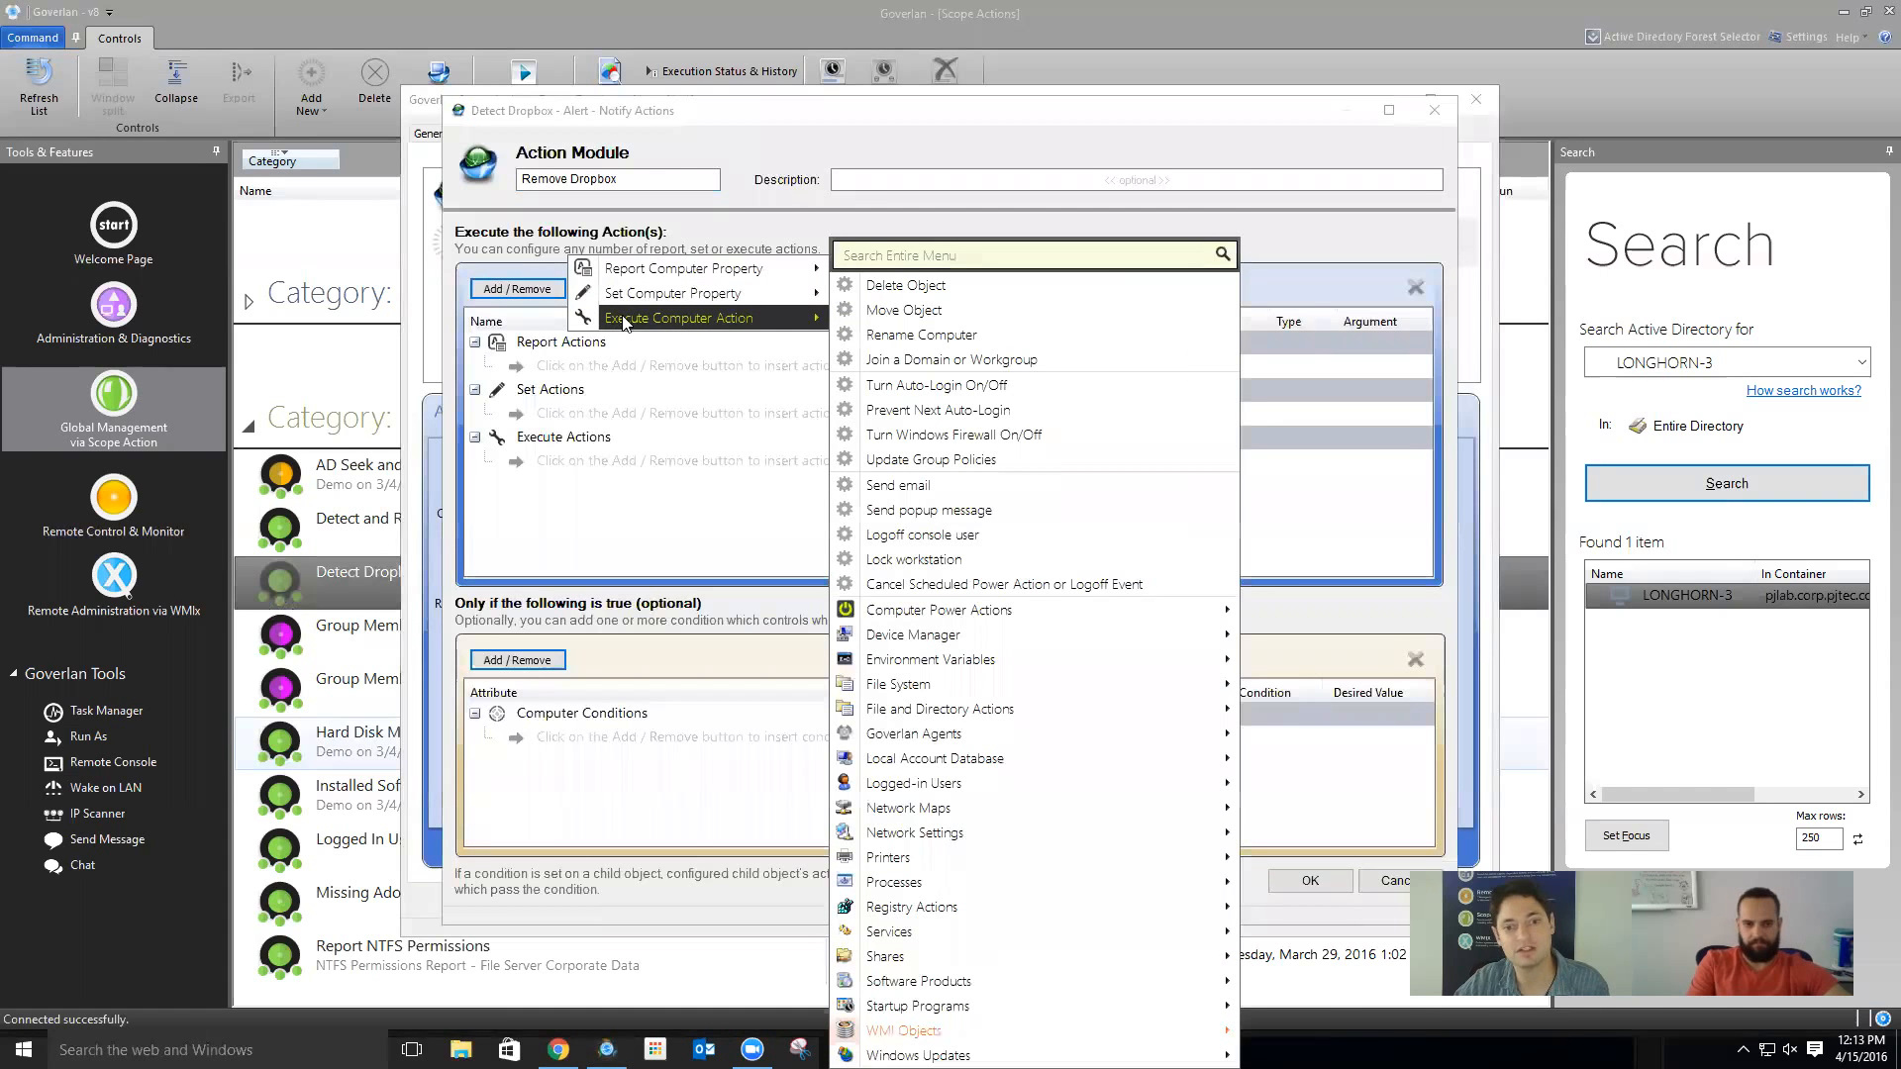
mouse_move(990, 986)
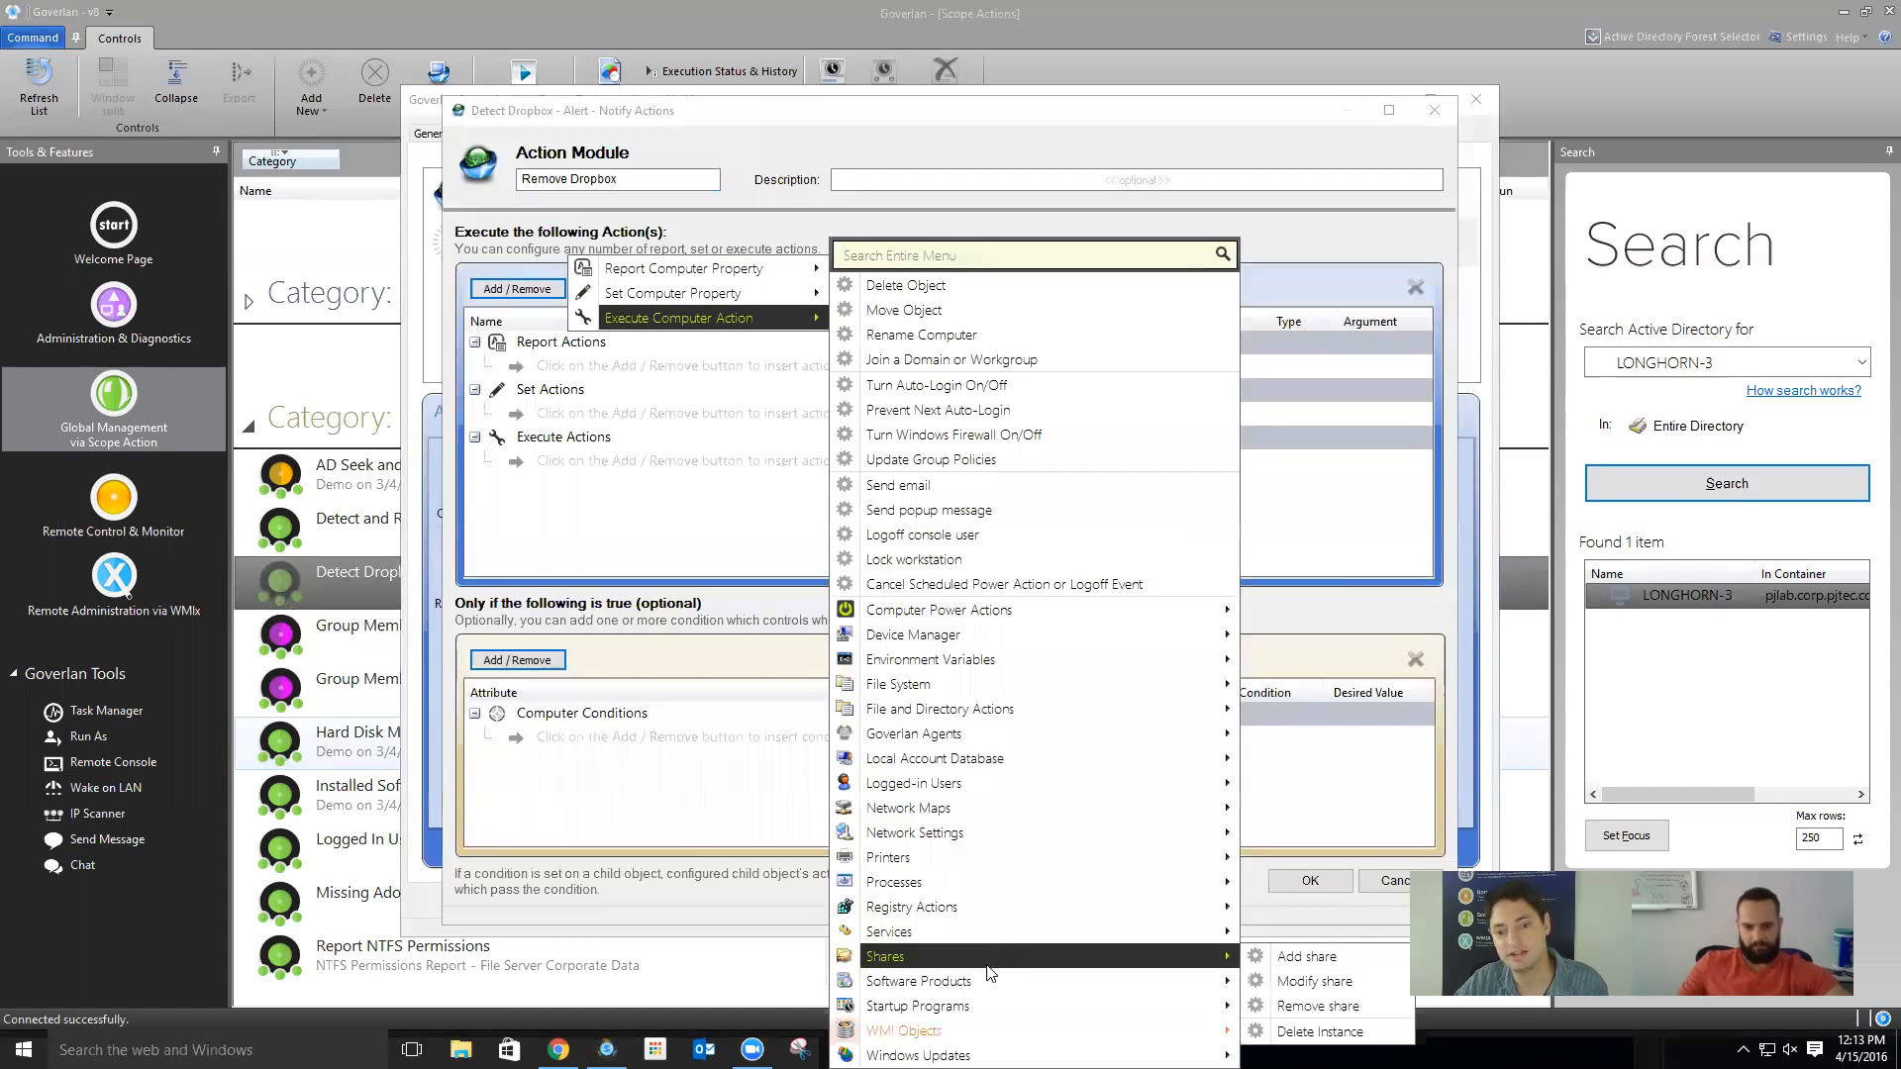
mouse_move(1207, 1010)
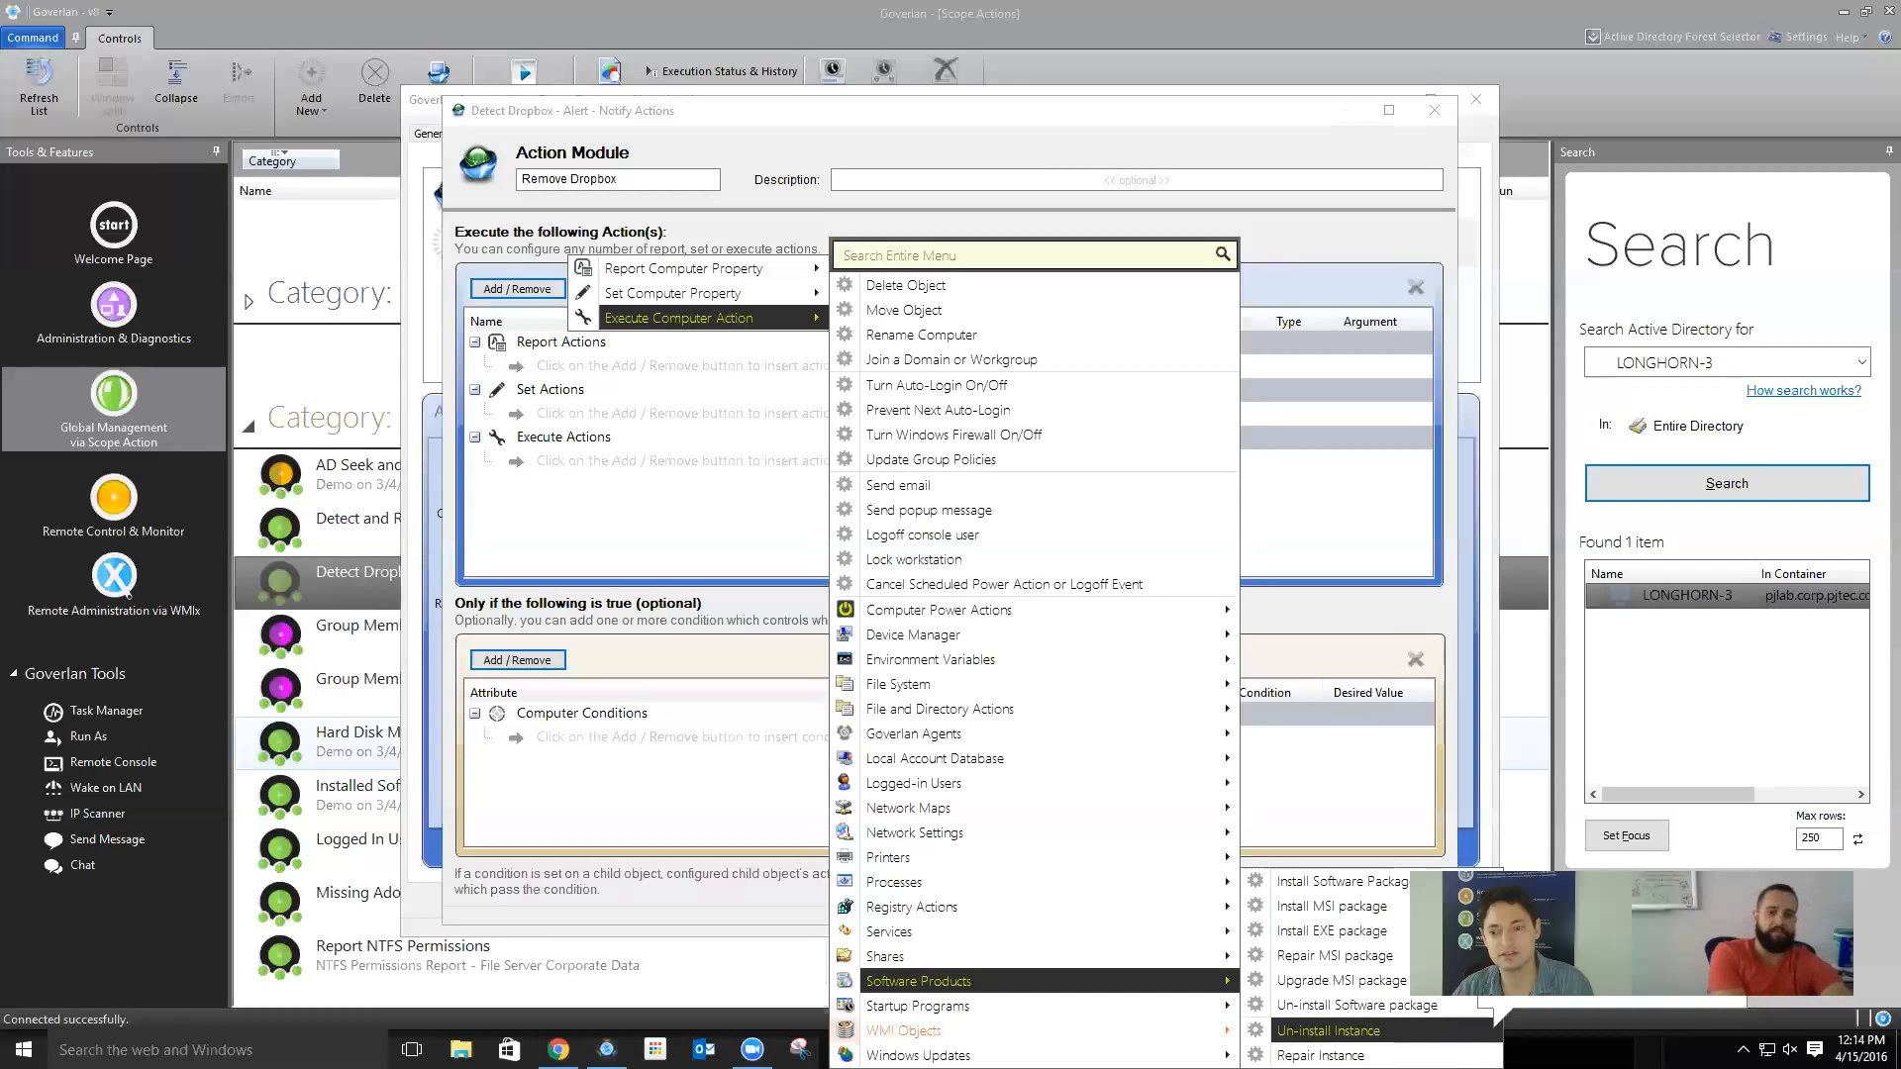
left_click(1330, 1030)
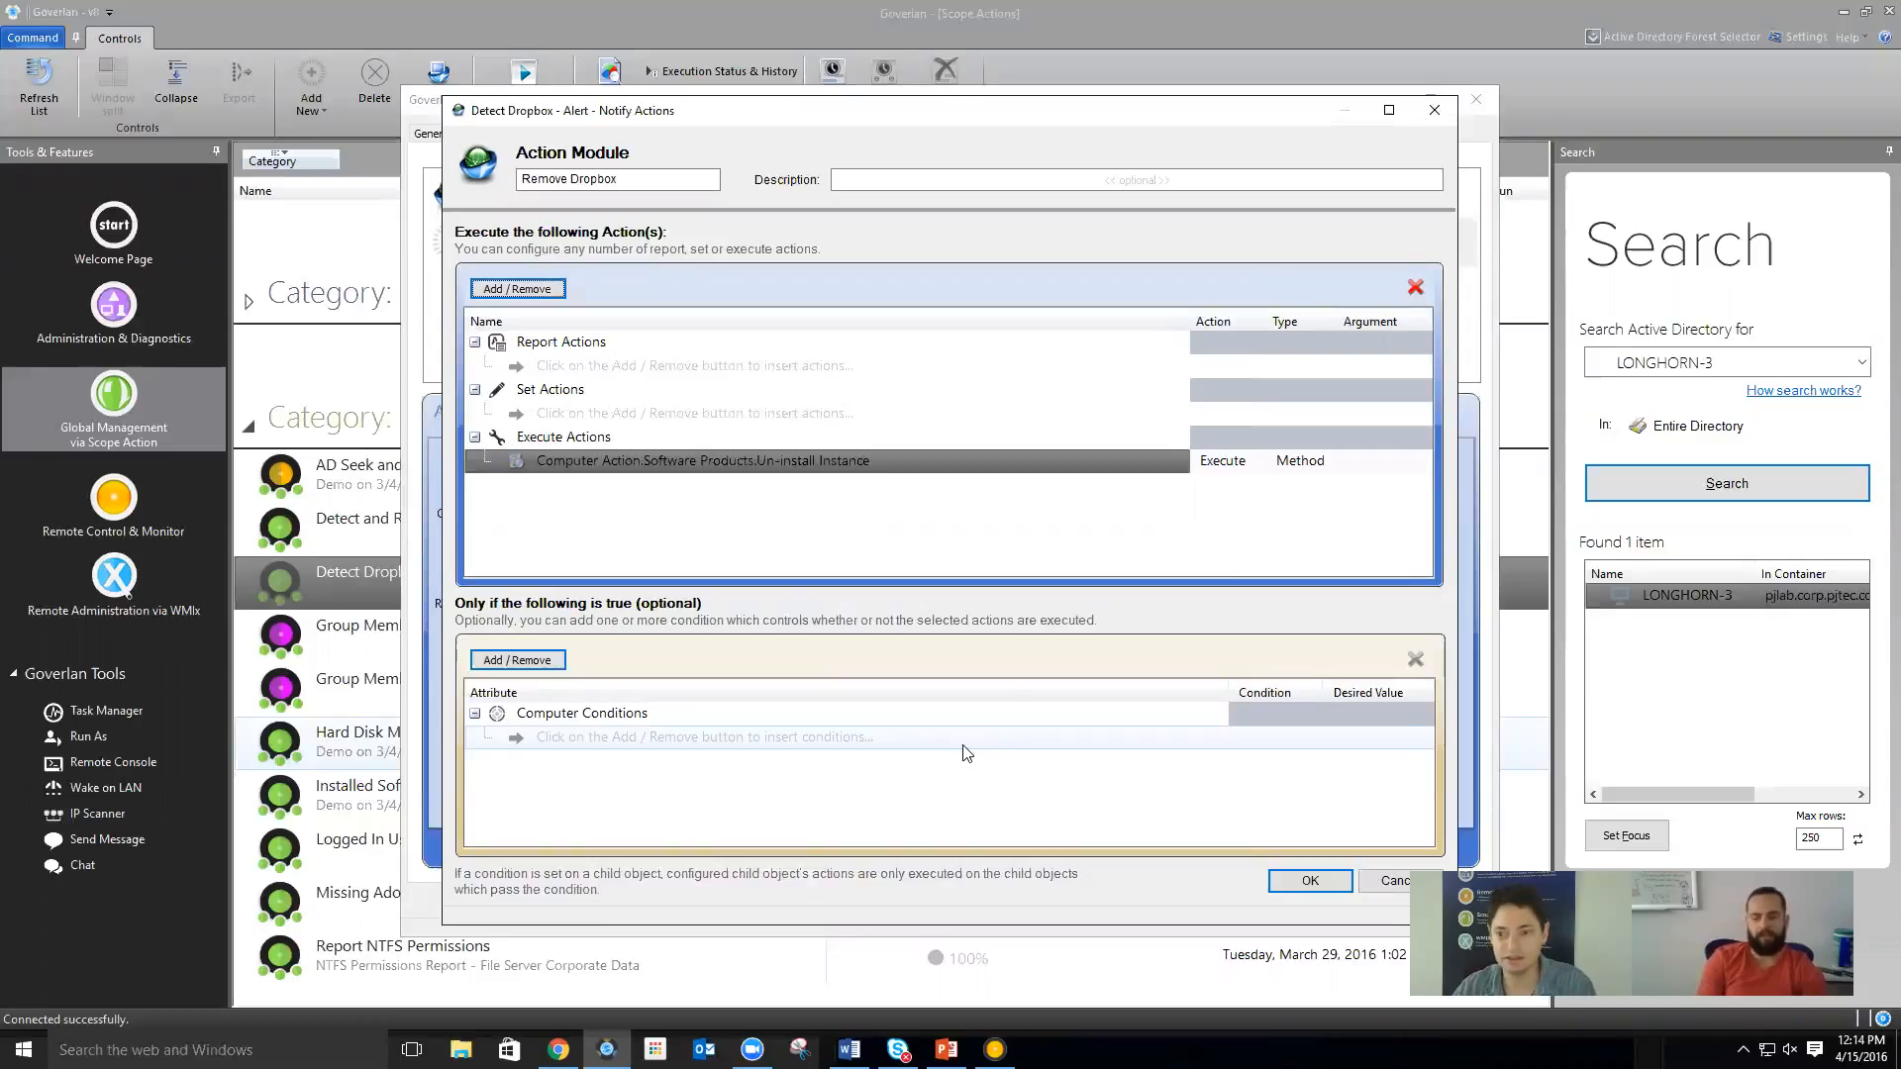
Add a Software Products Product Name computer condition to the Remove Dropbox module
left_click(517, 659)
mouse_move(698, 671)
scroll(891, 931, "down", 3)
mouse_move(924, 857)
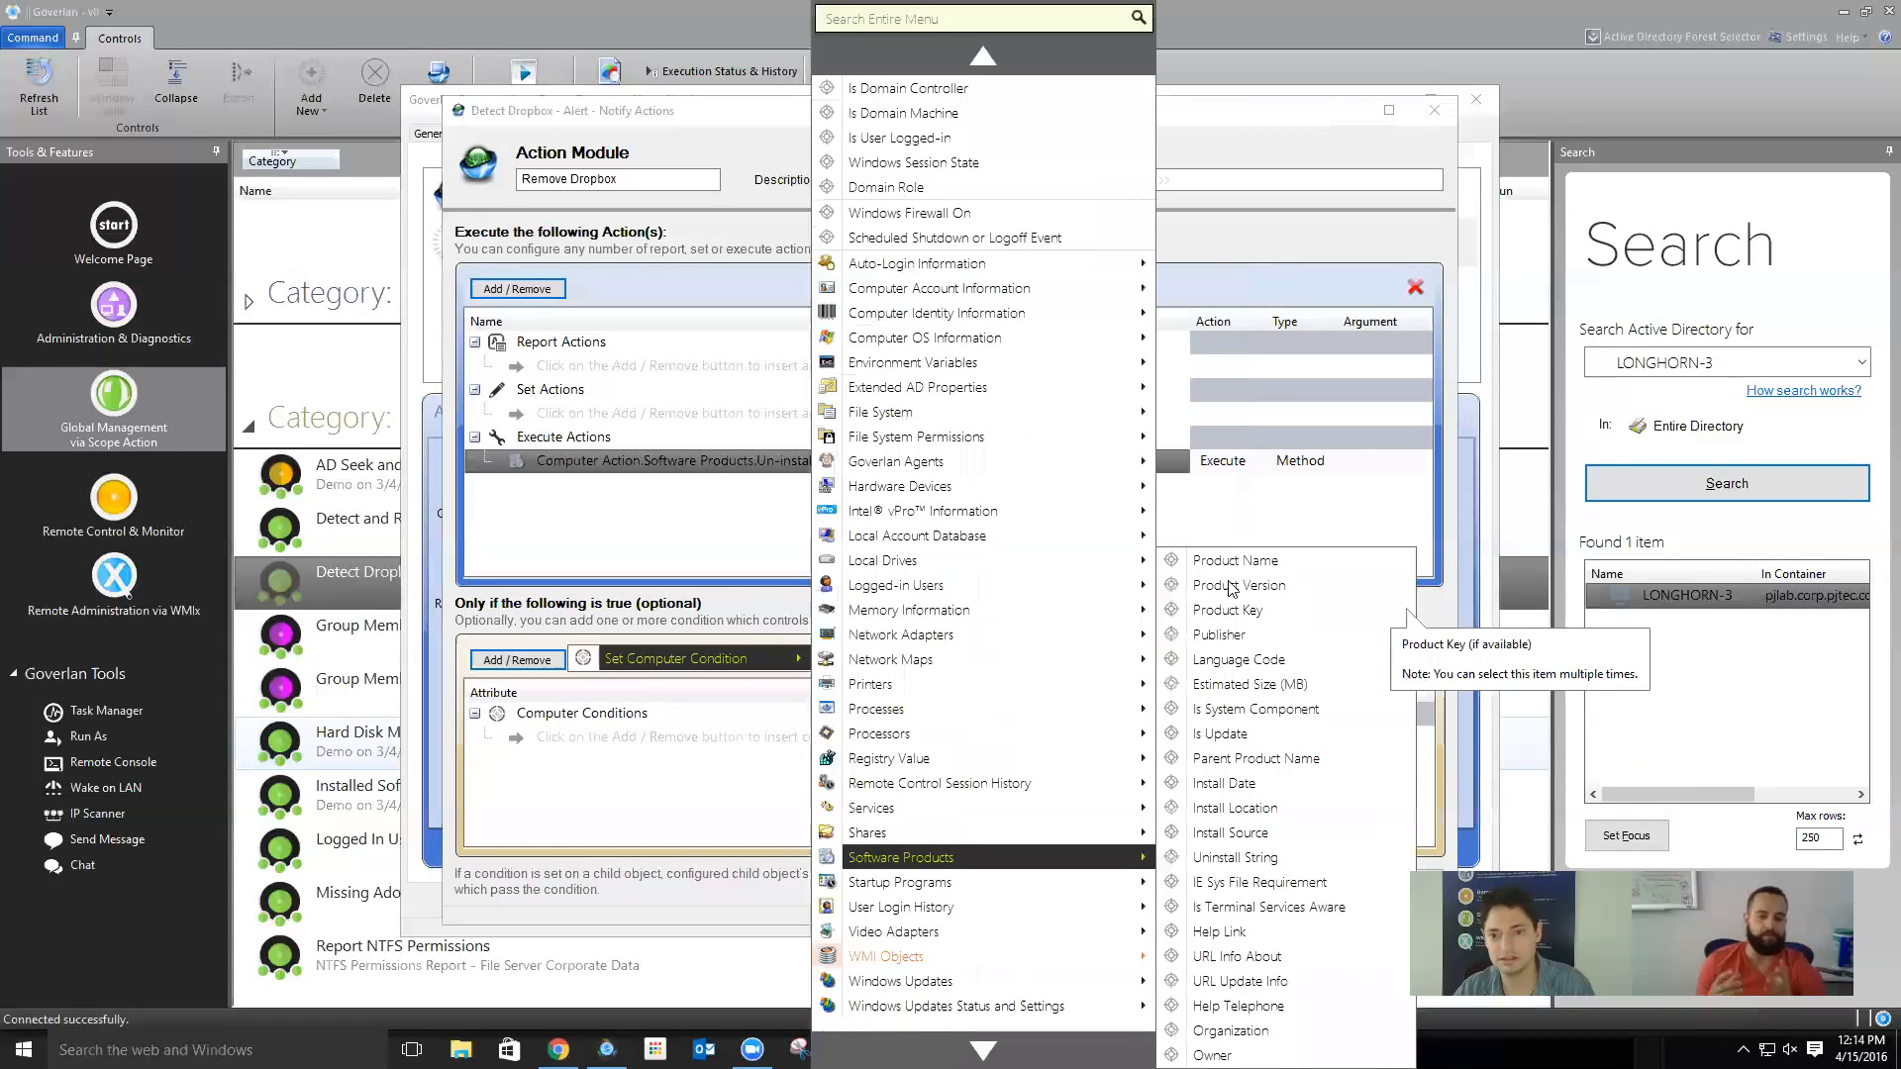
left_click(1232, 587)
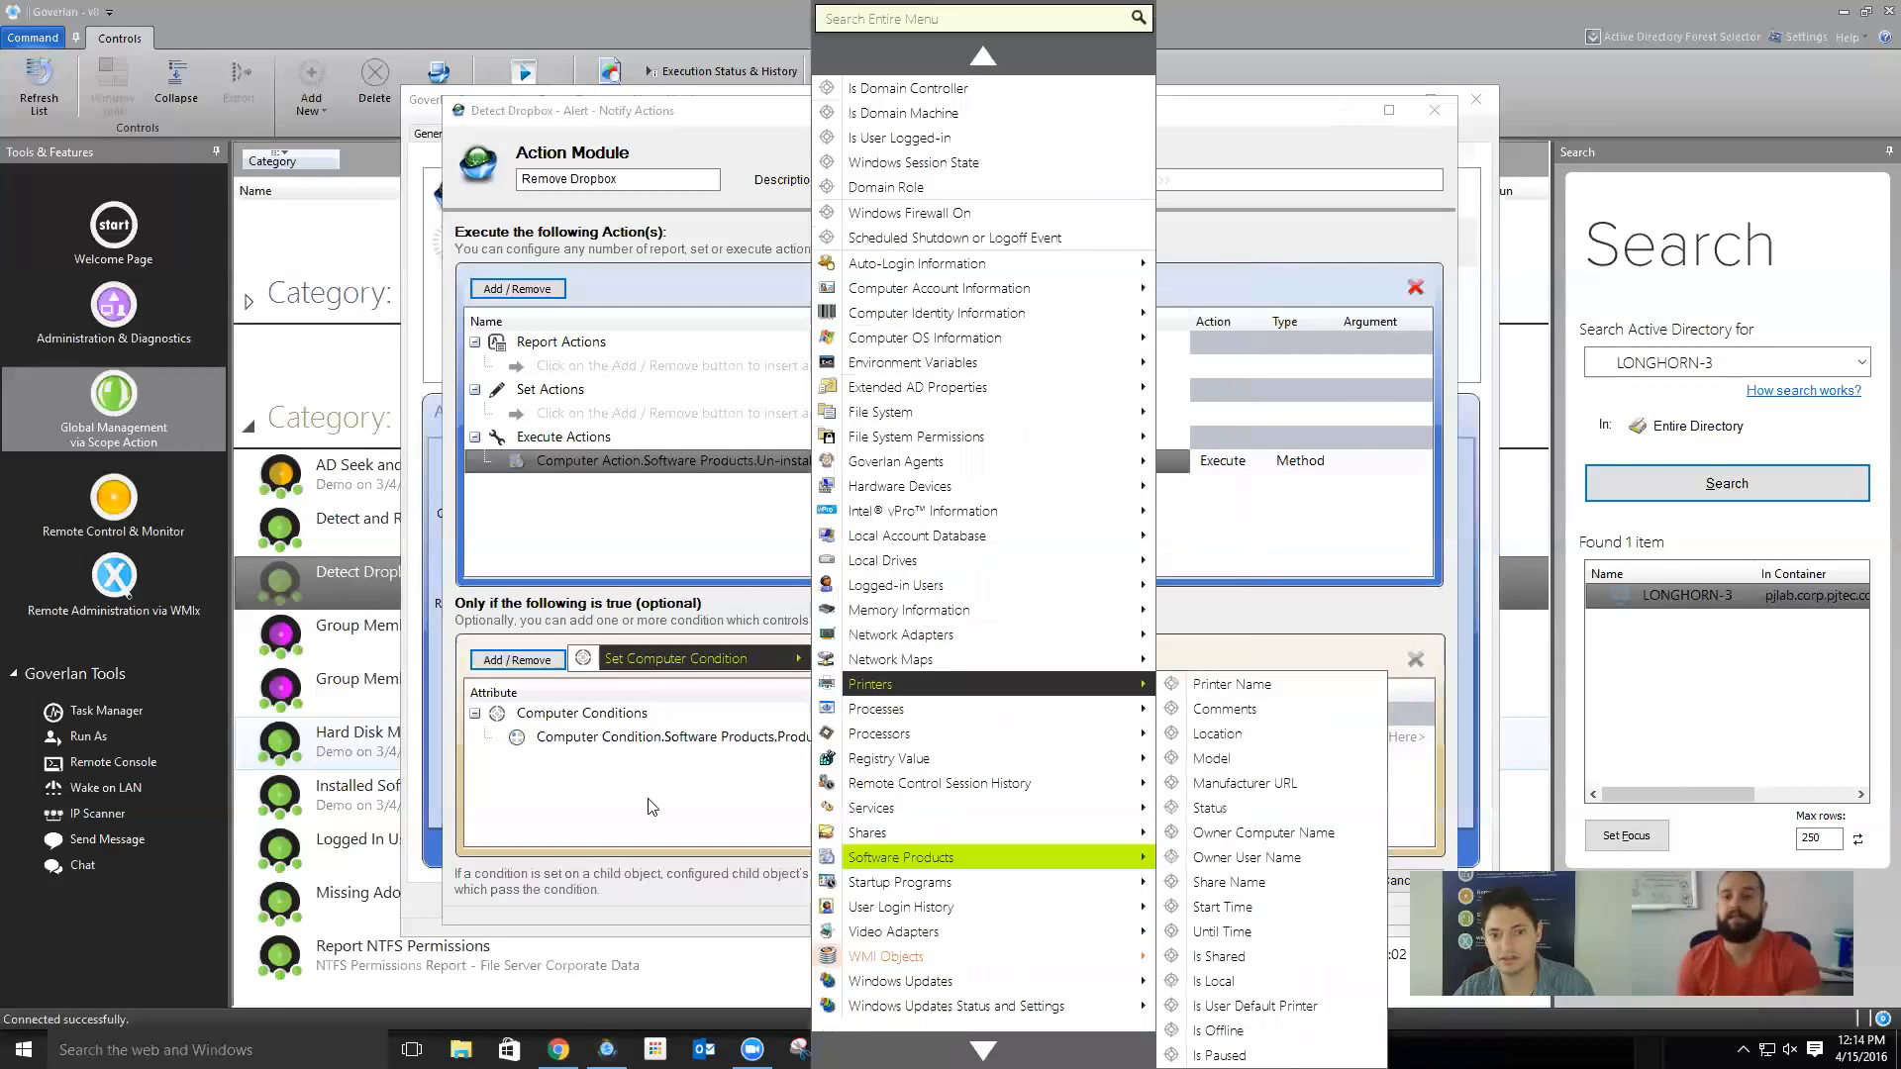
Set the Product Name condition to Contains with the desired value "Dropbox"
left_click(1154, 749)
left_click(1164, 739)
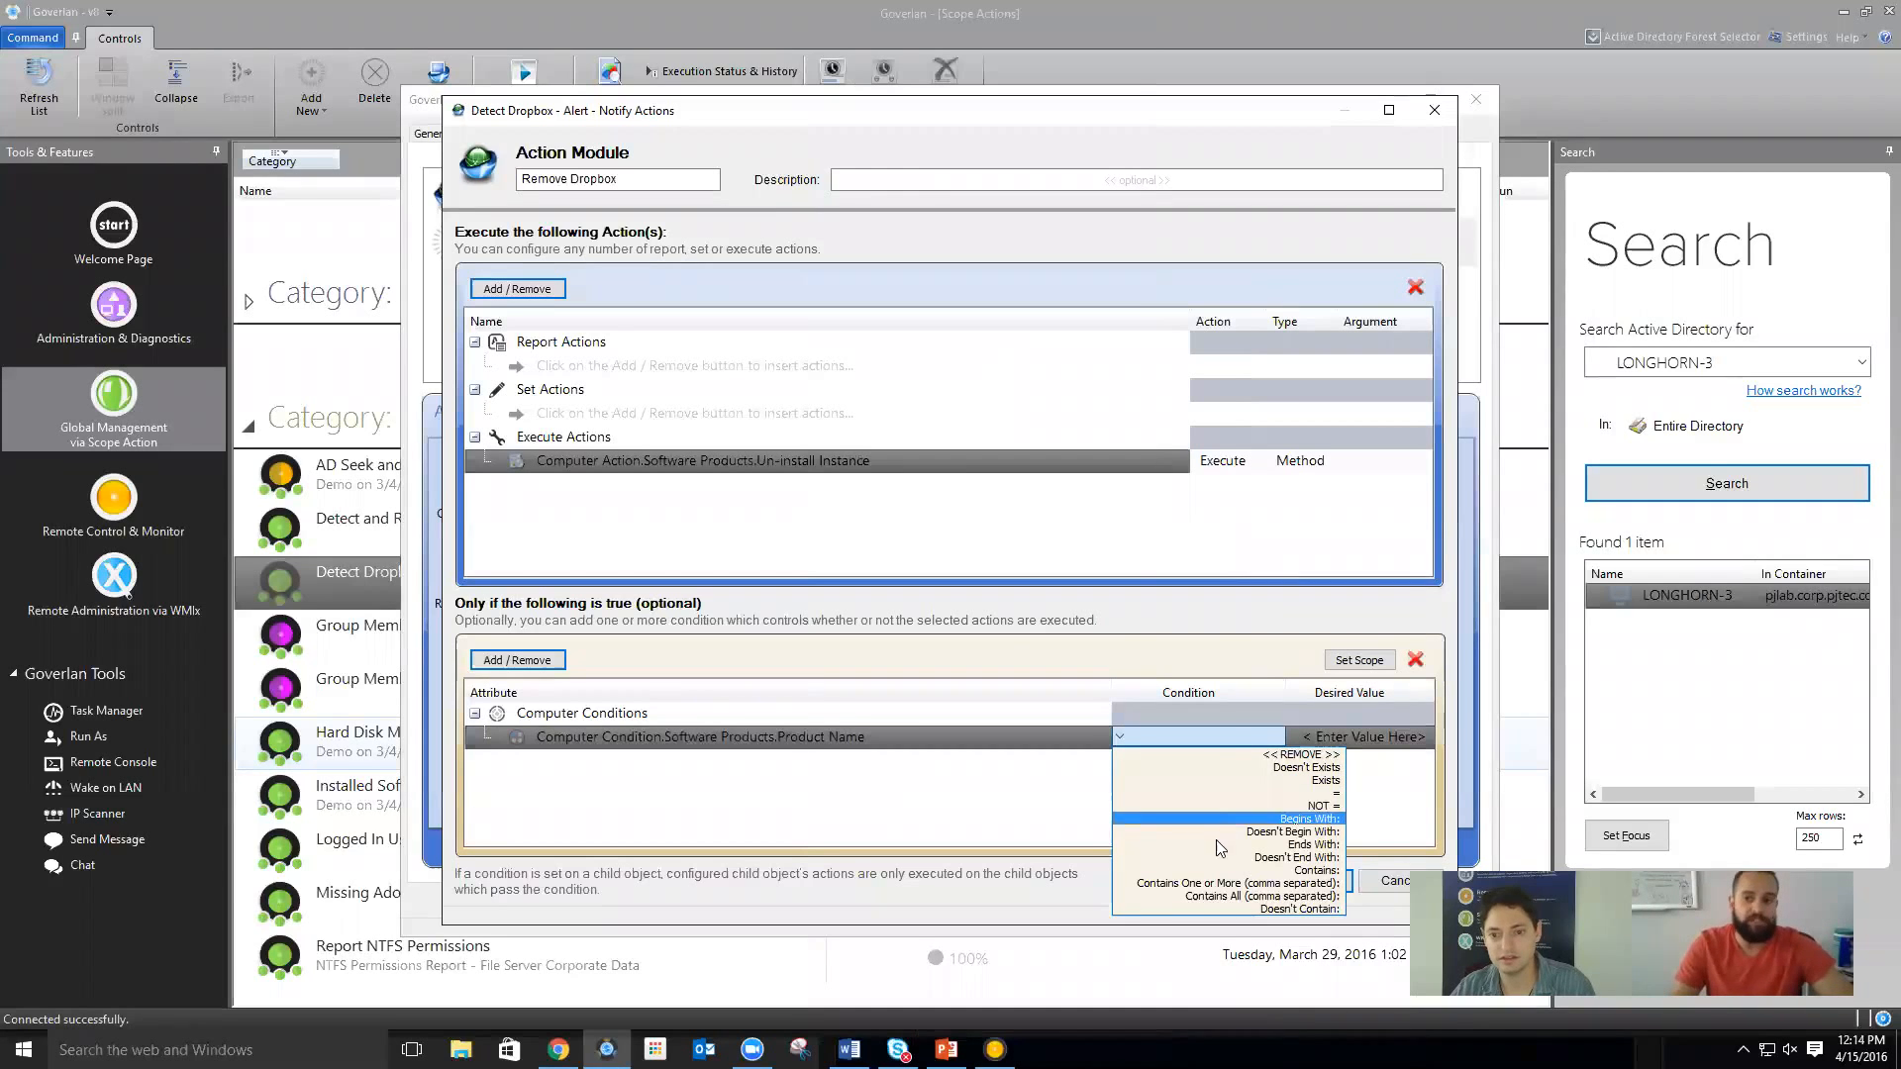
left_click(1214, 869)
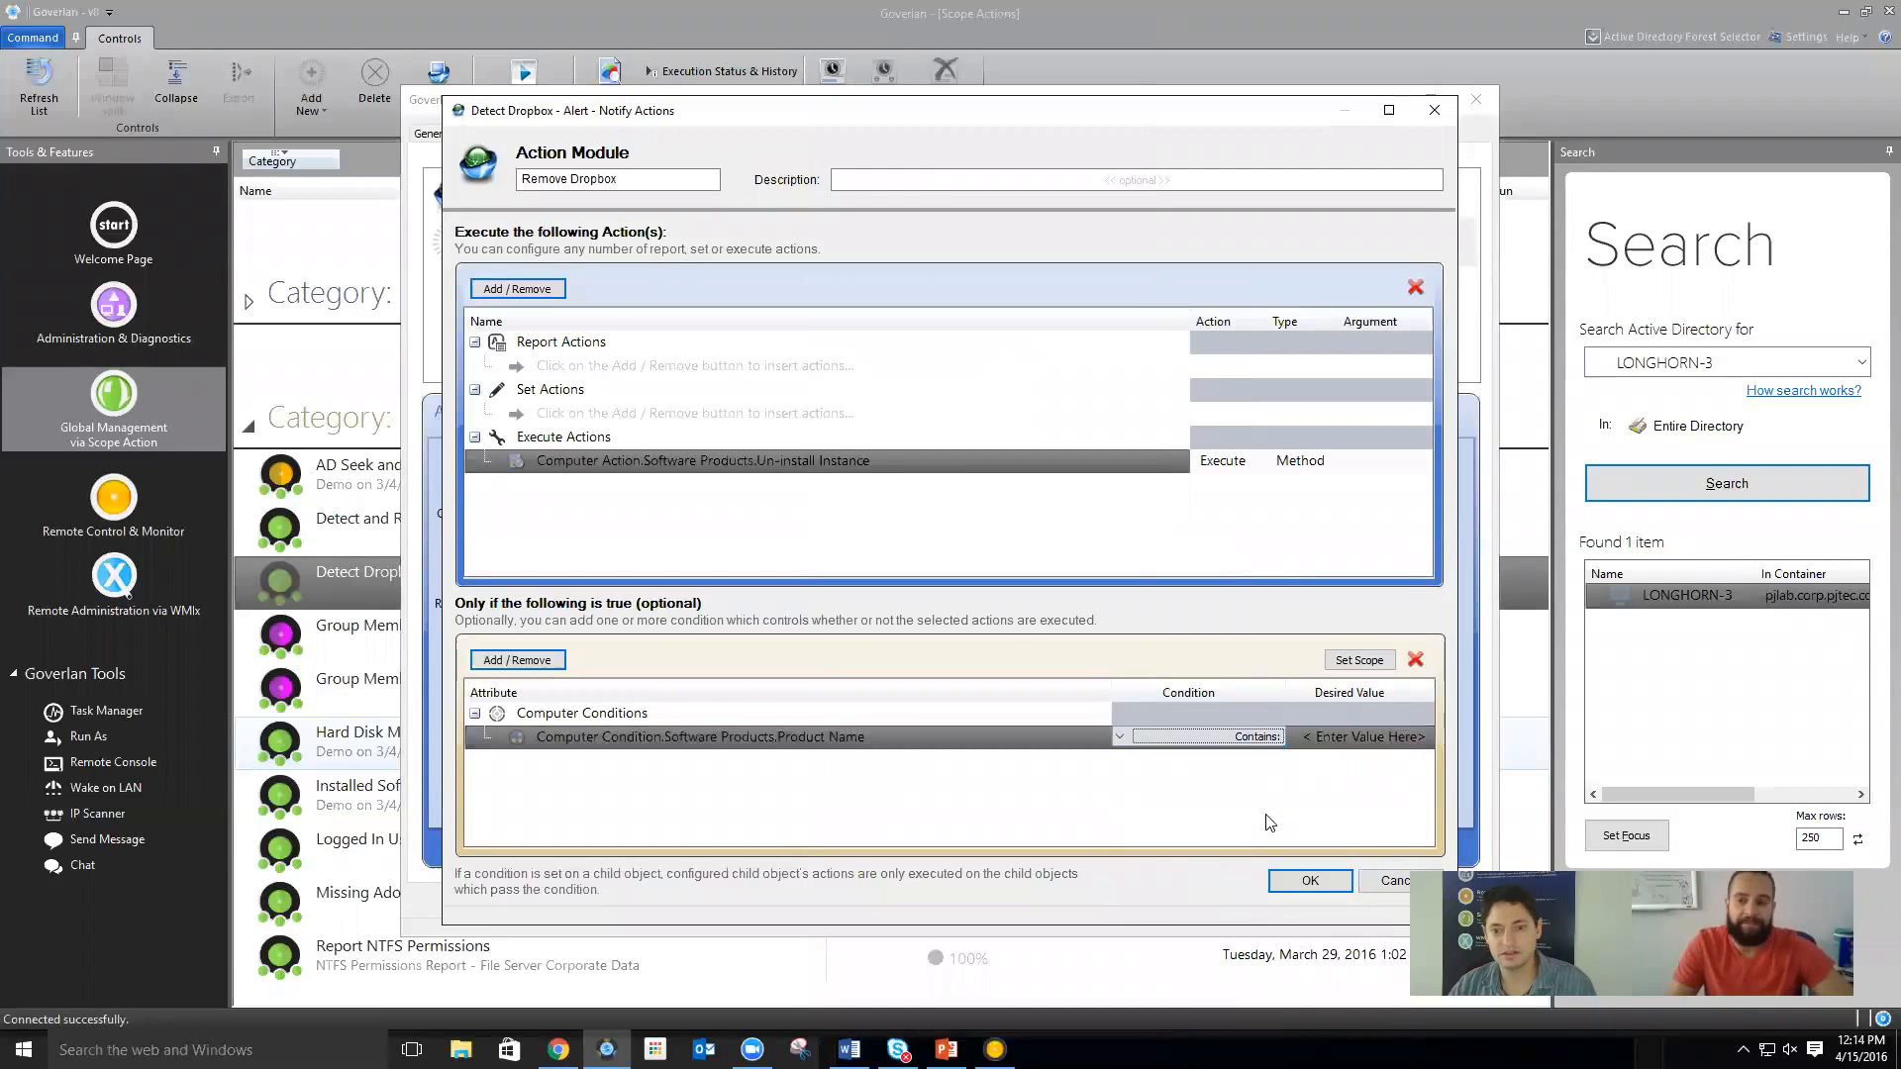
left_click(1328, 739)
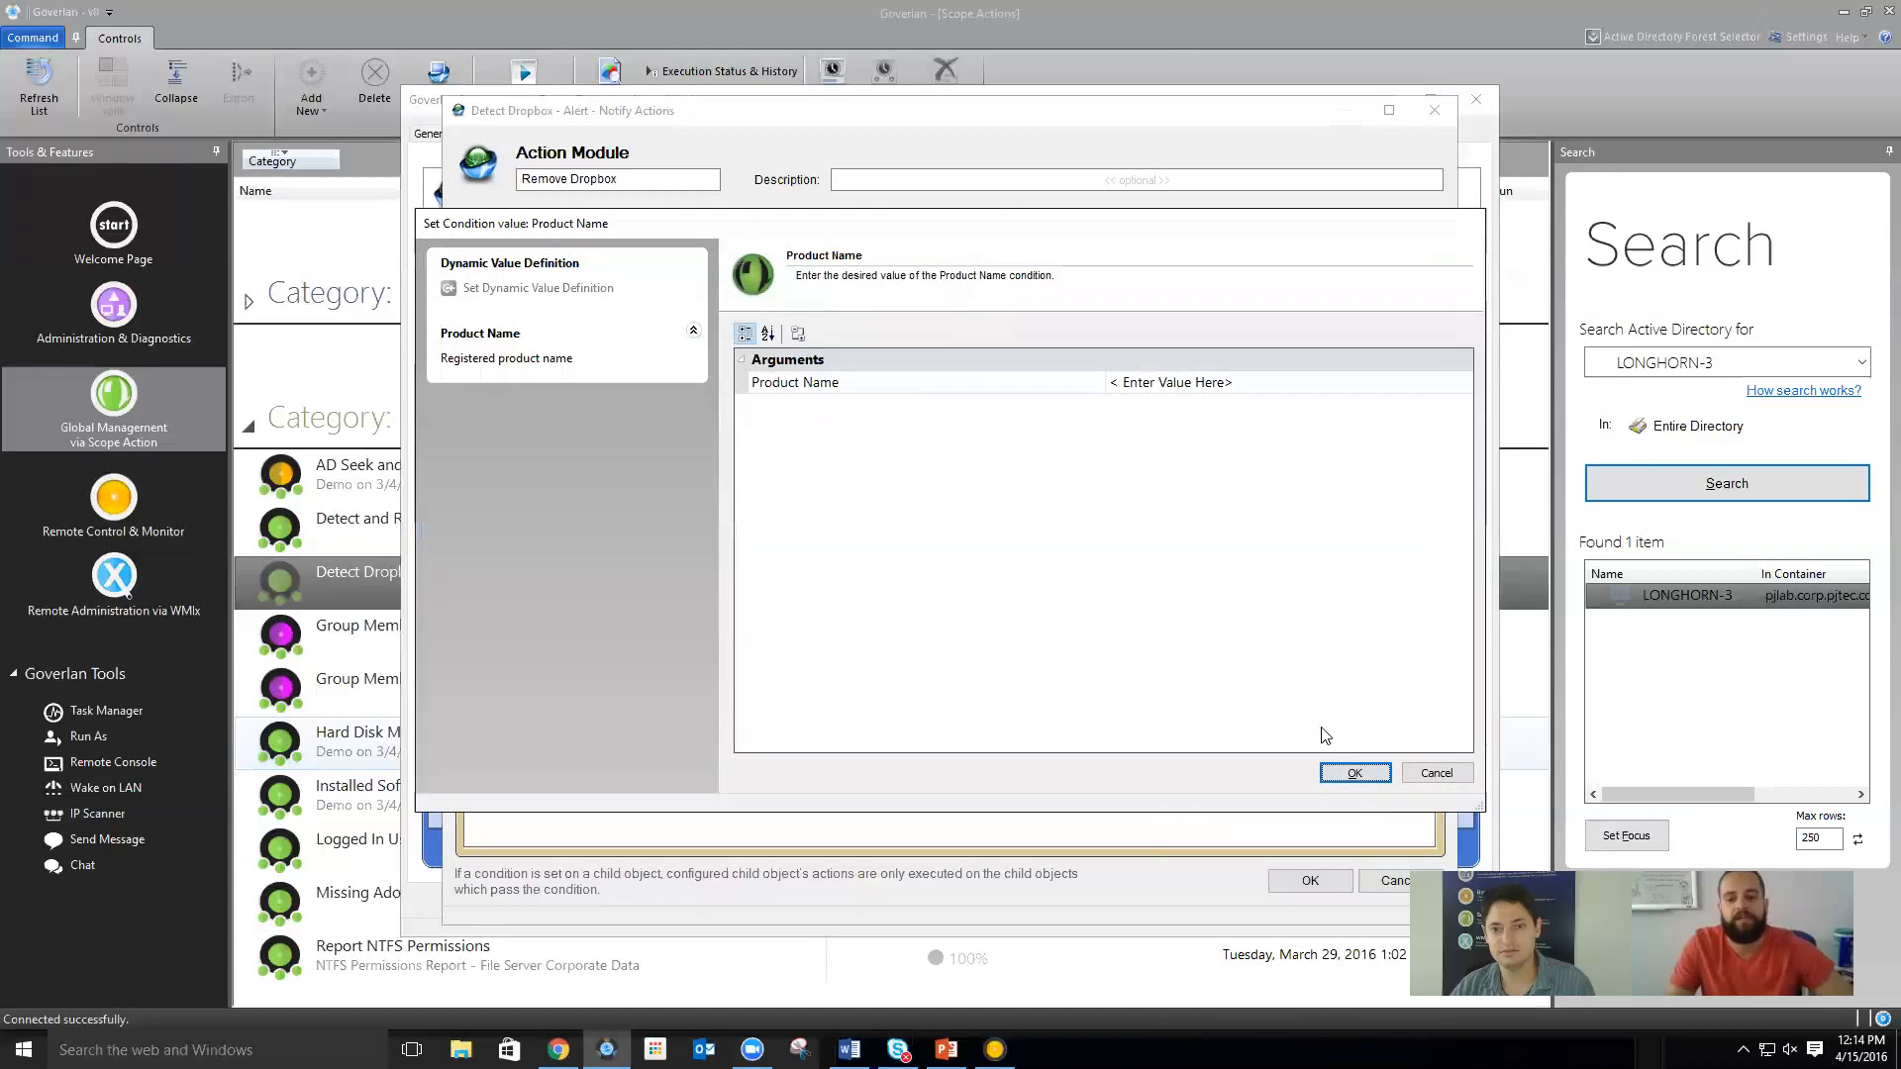
left_click(1228, 383)
type("Dr")
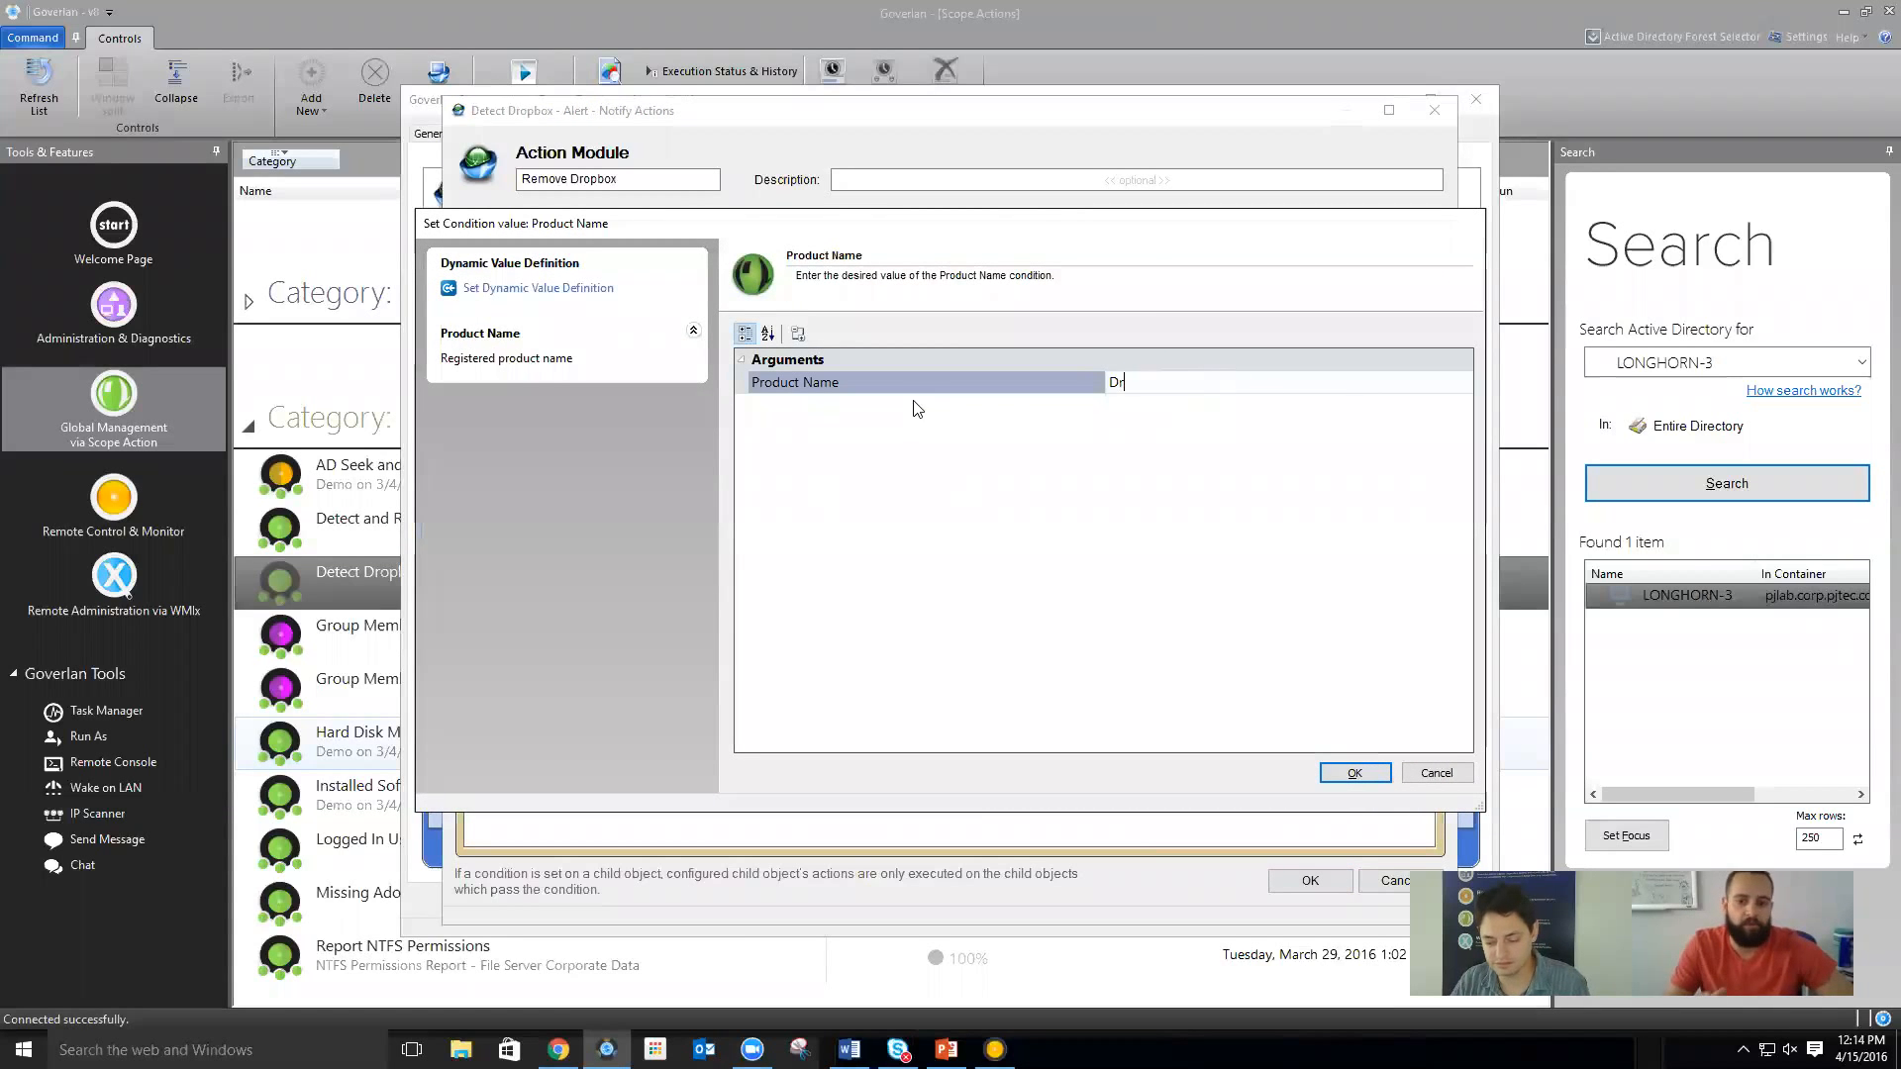
type("opbox")
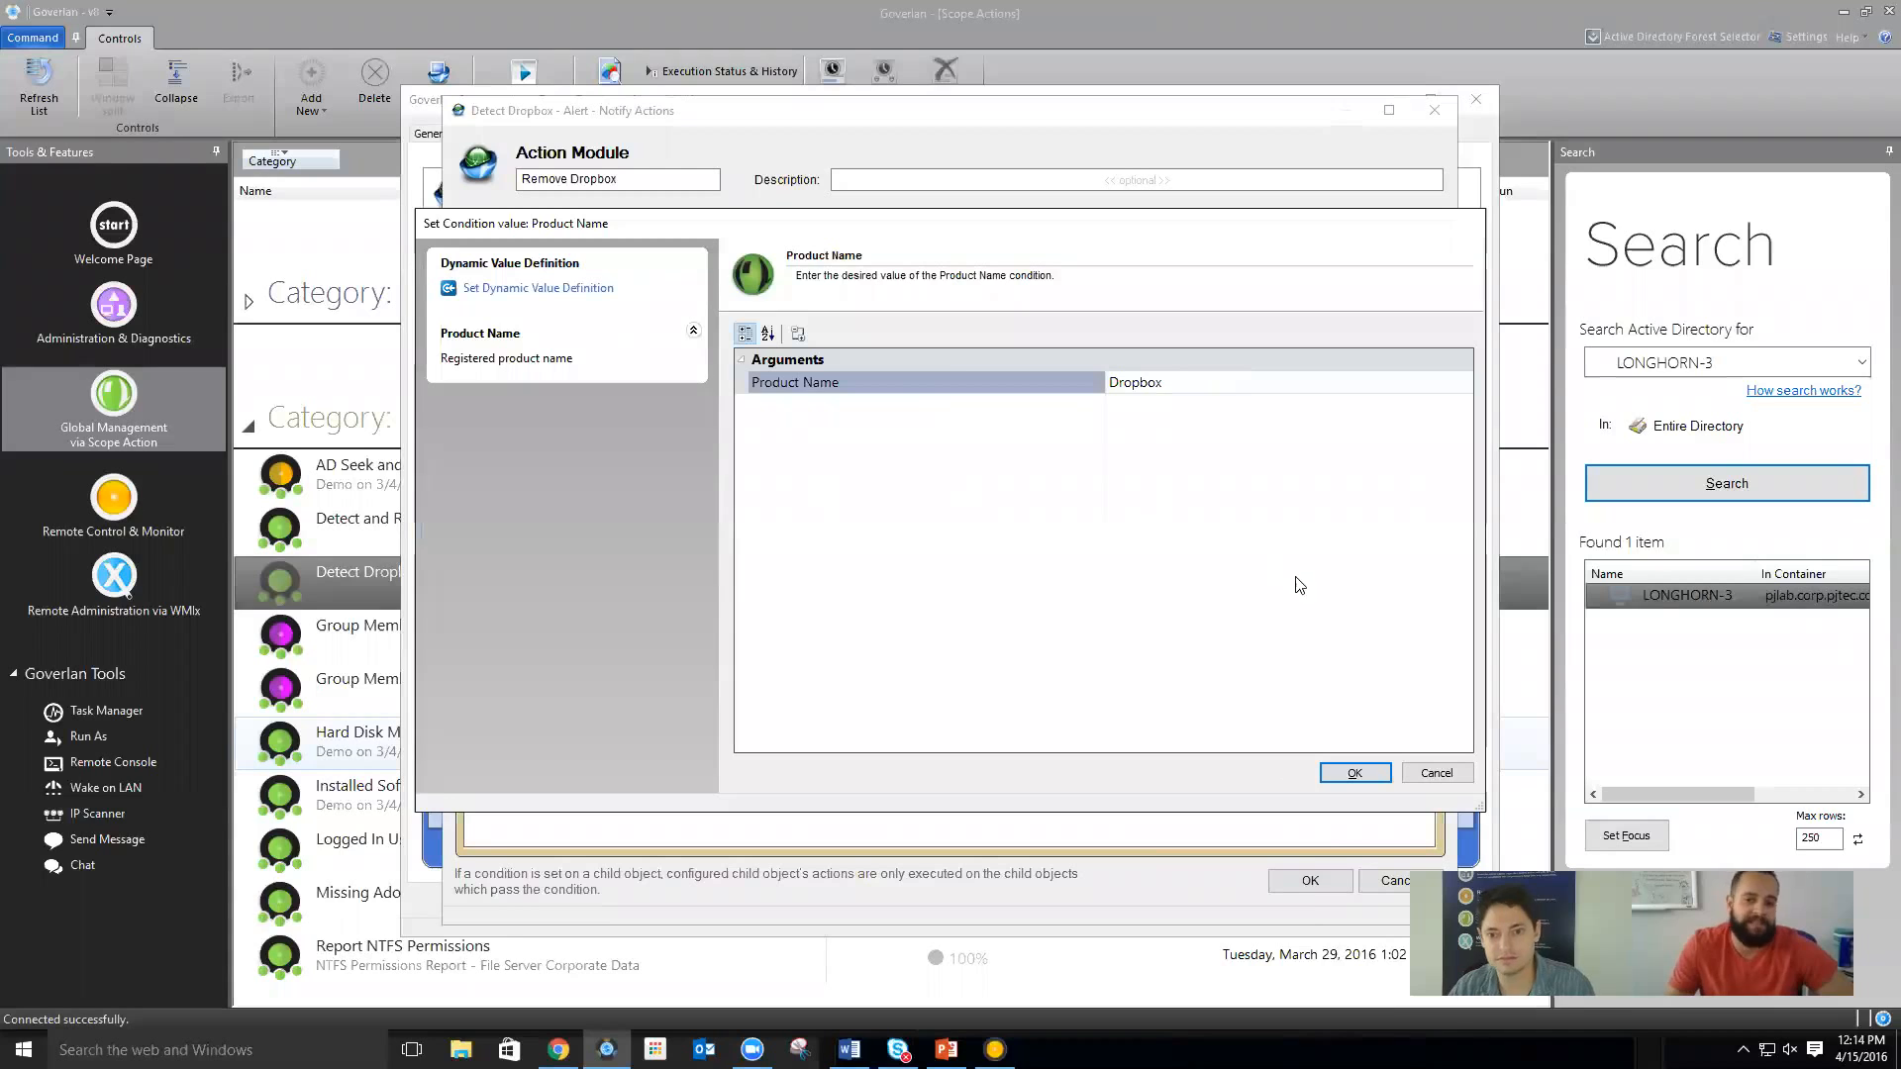
left_click(1353, 773)
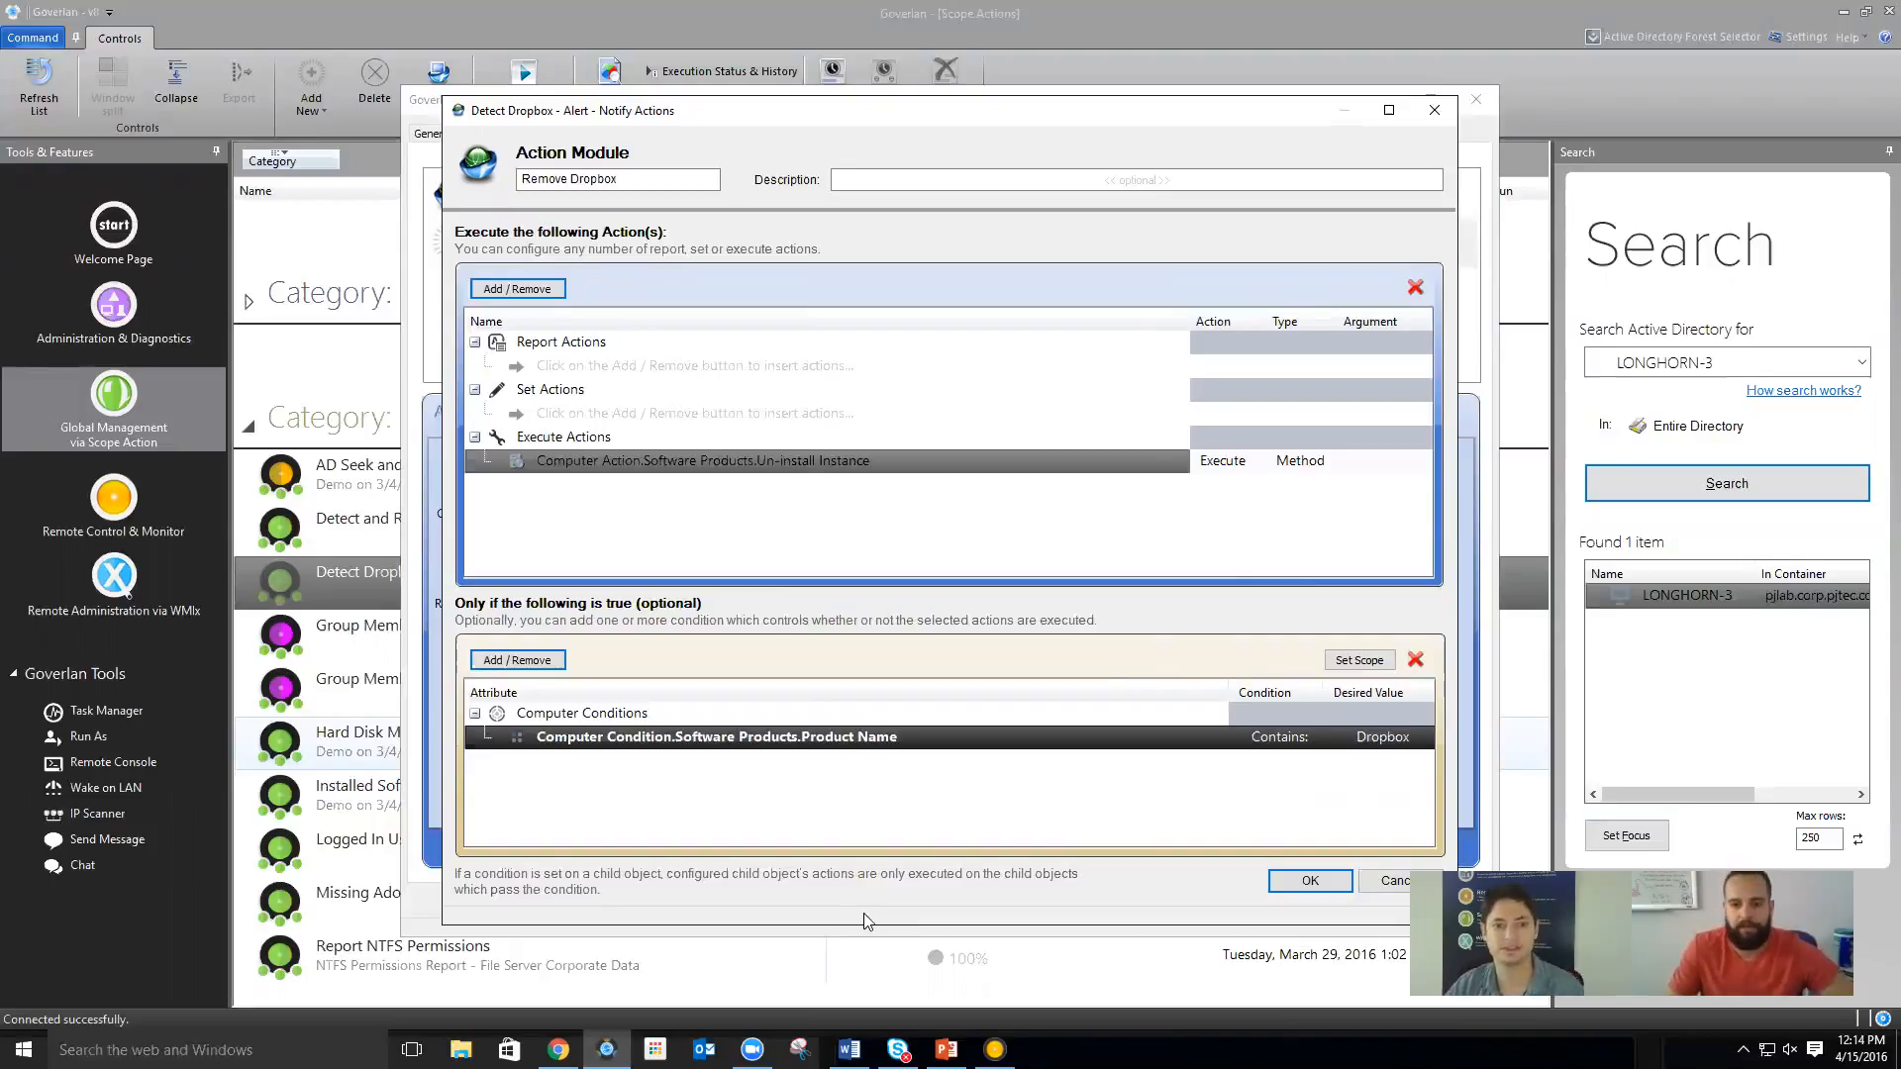
left_click(726, 464)
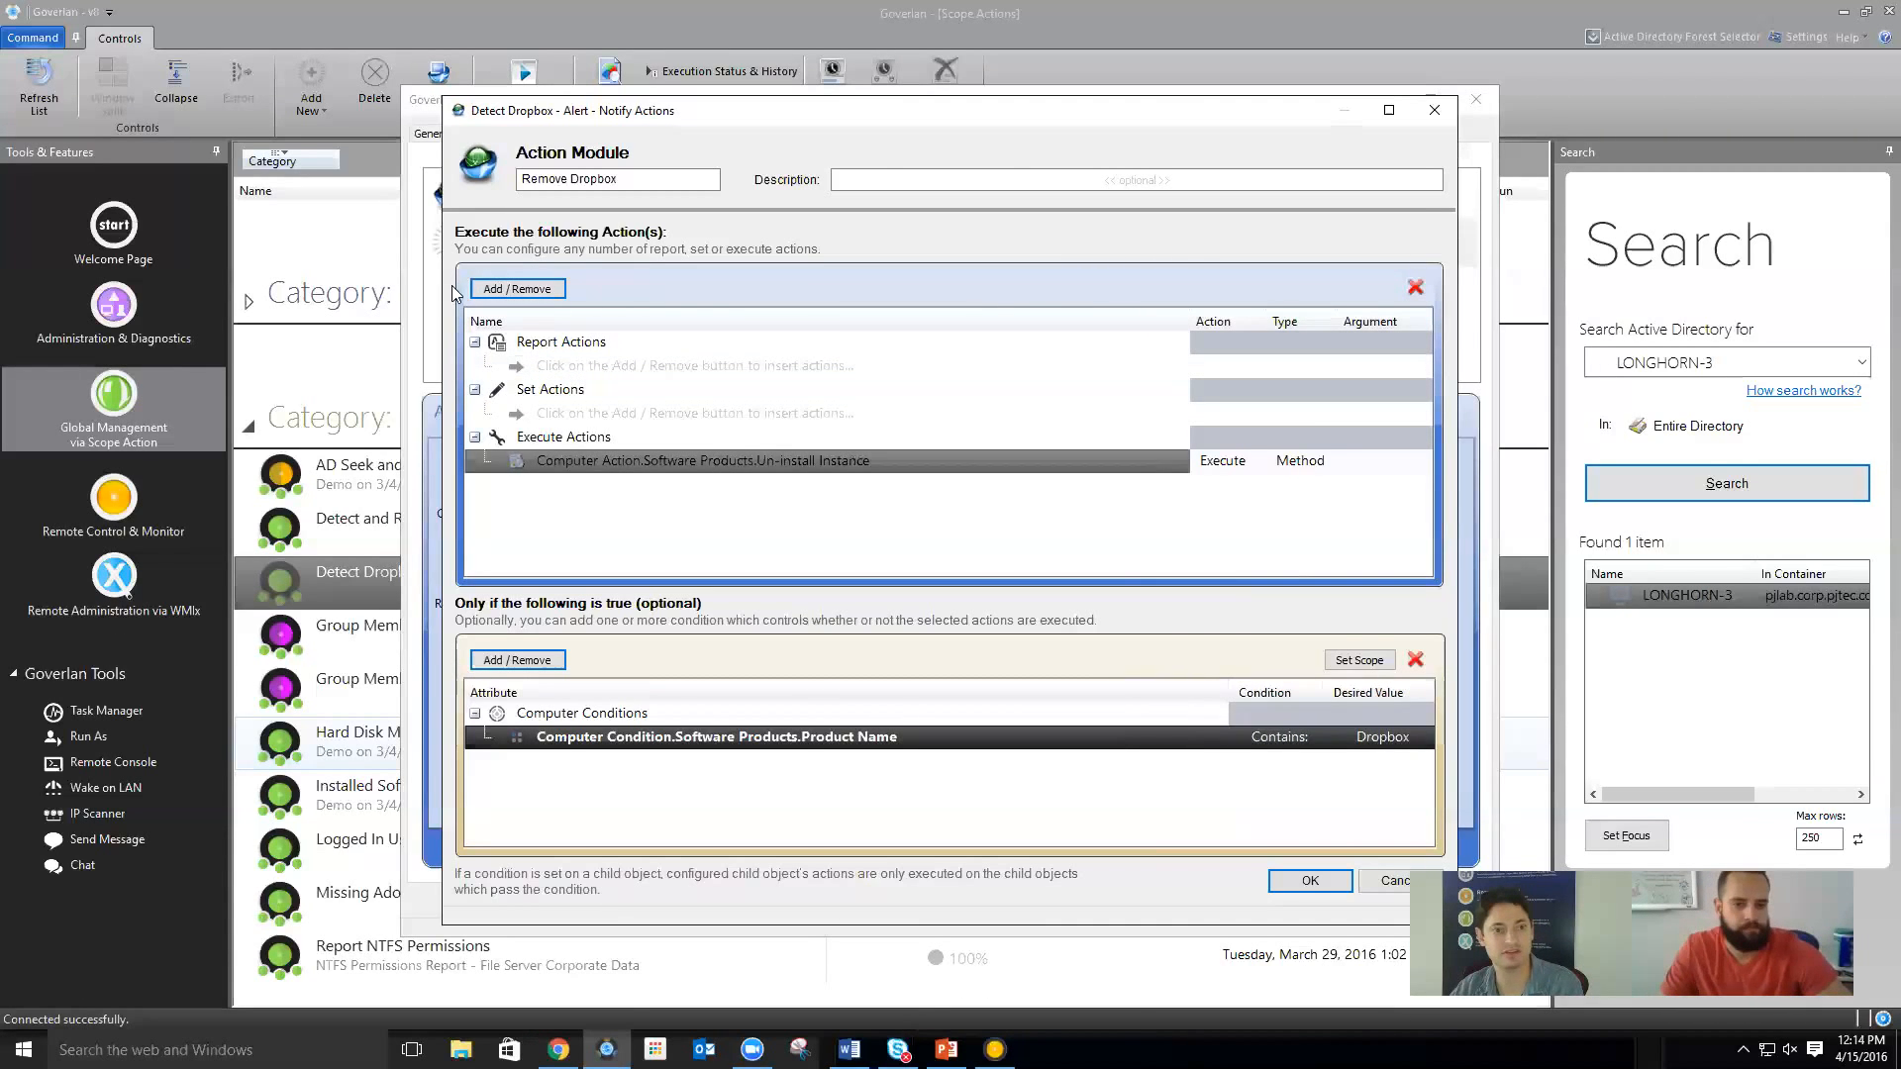
left_click(505, 289)
mouse_move(673, 318)
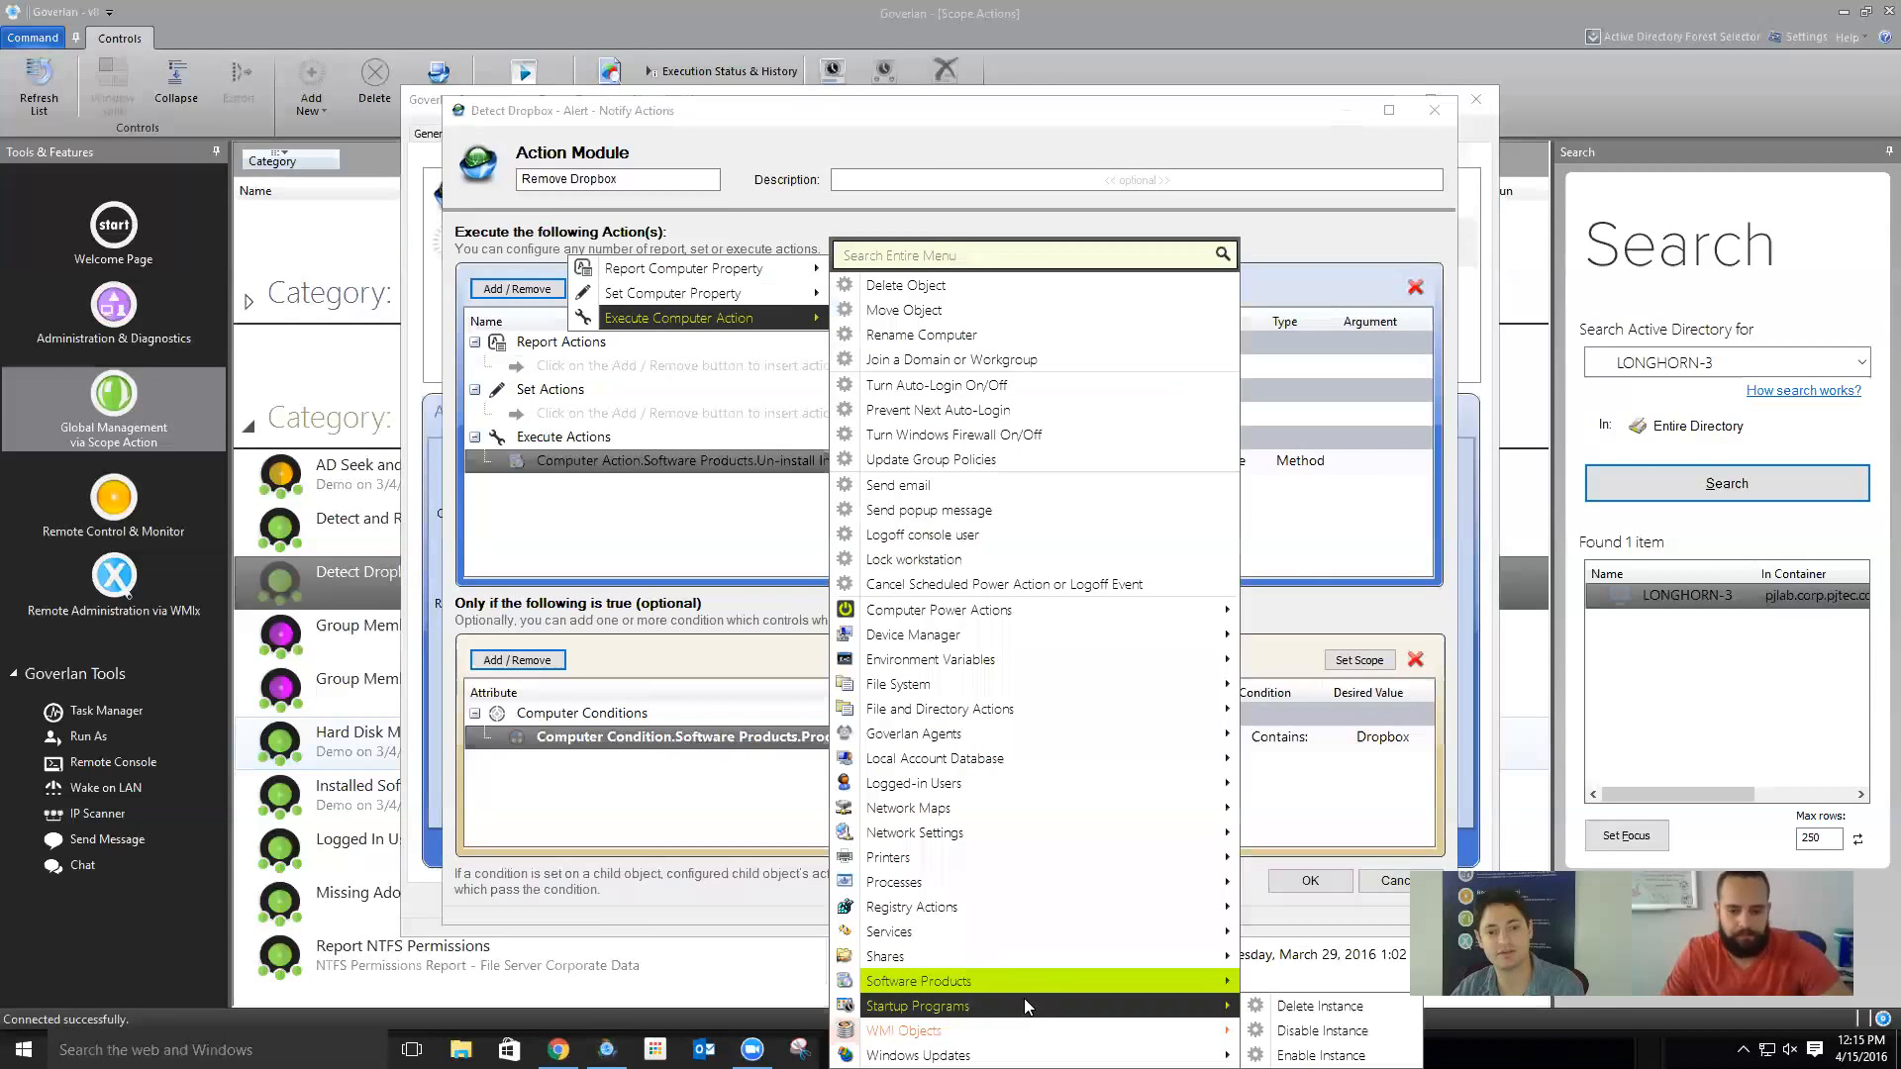
mouse_move(1031, 997)
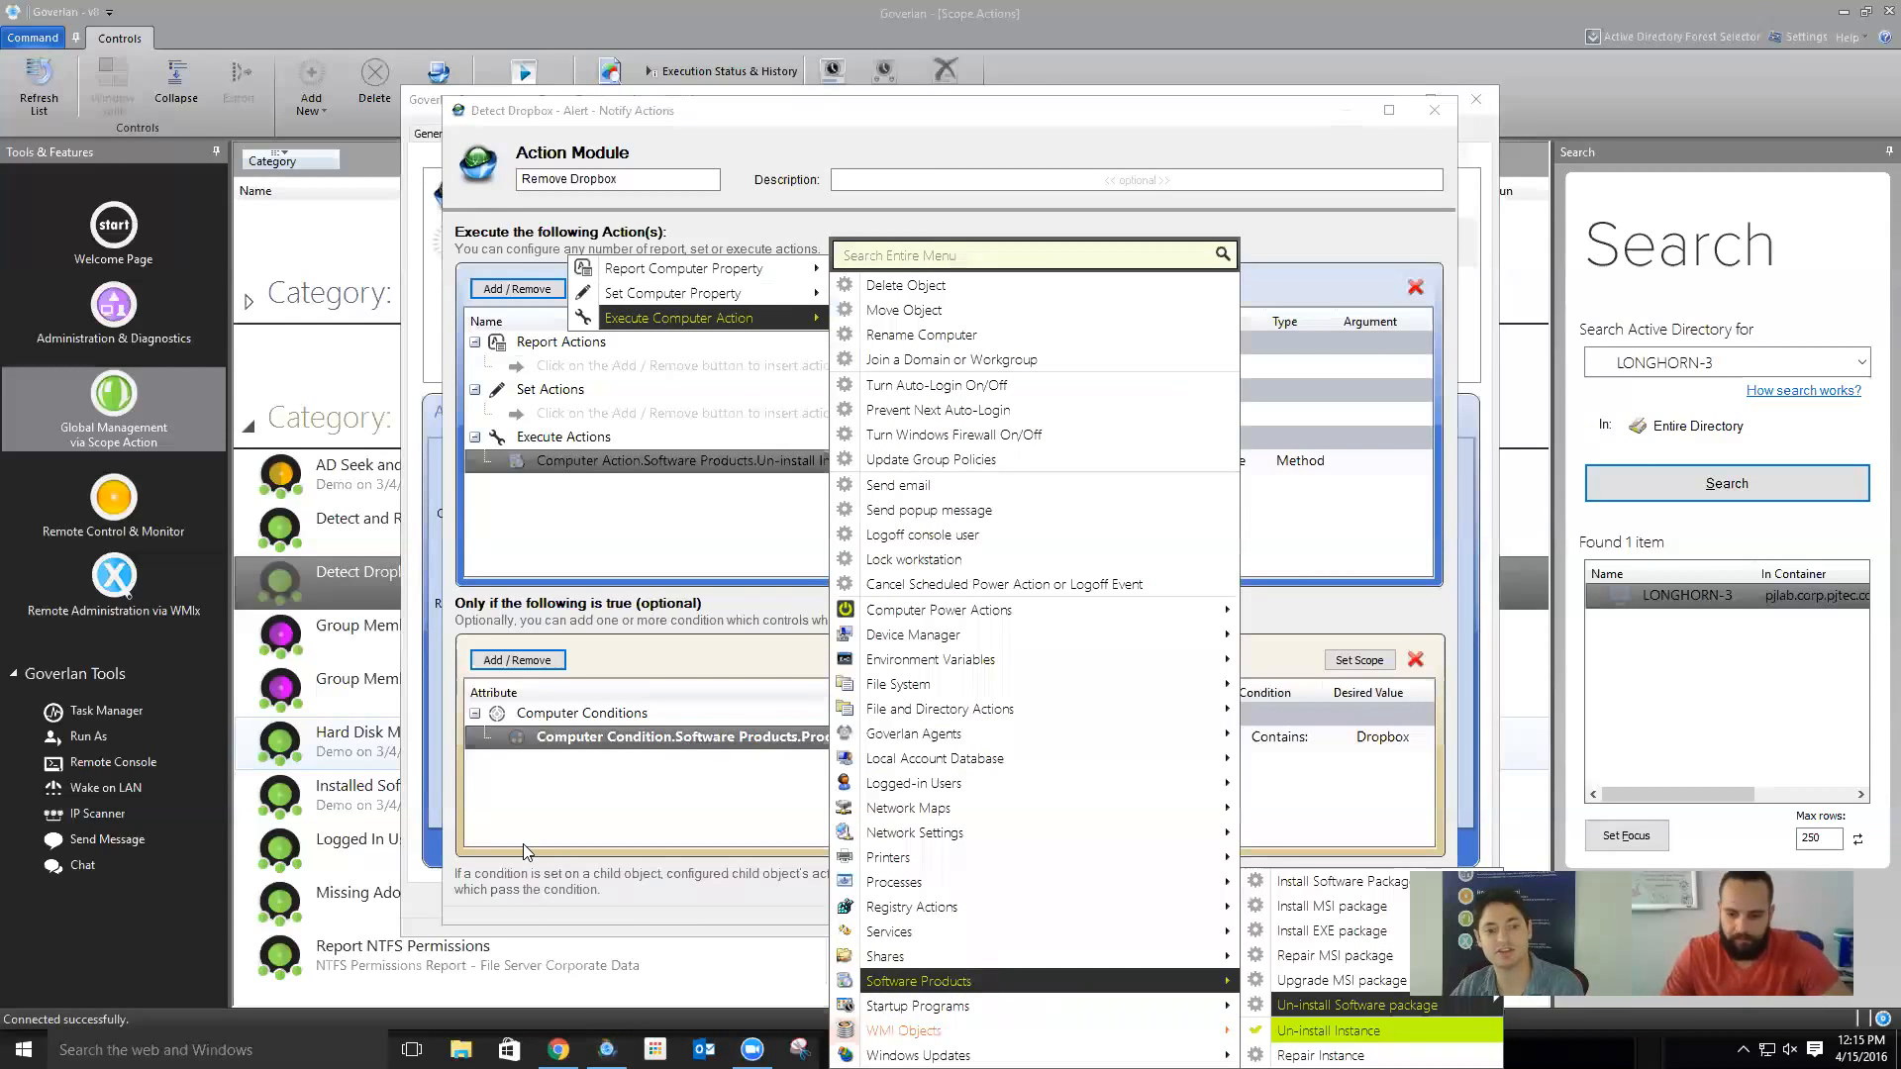
left_click(523, 844)
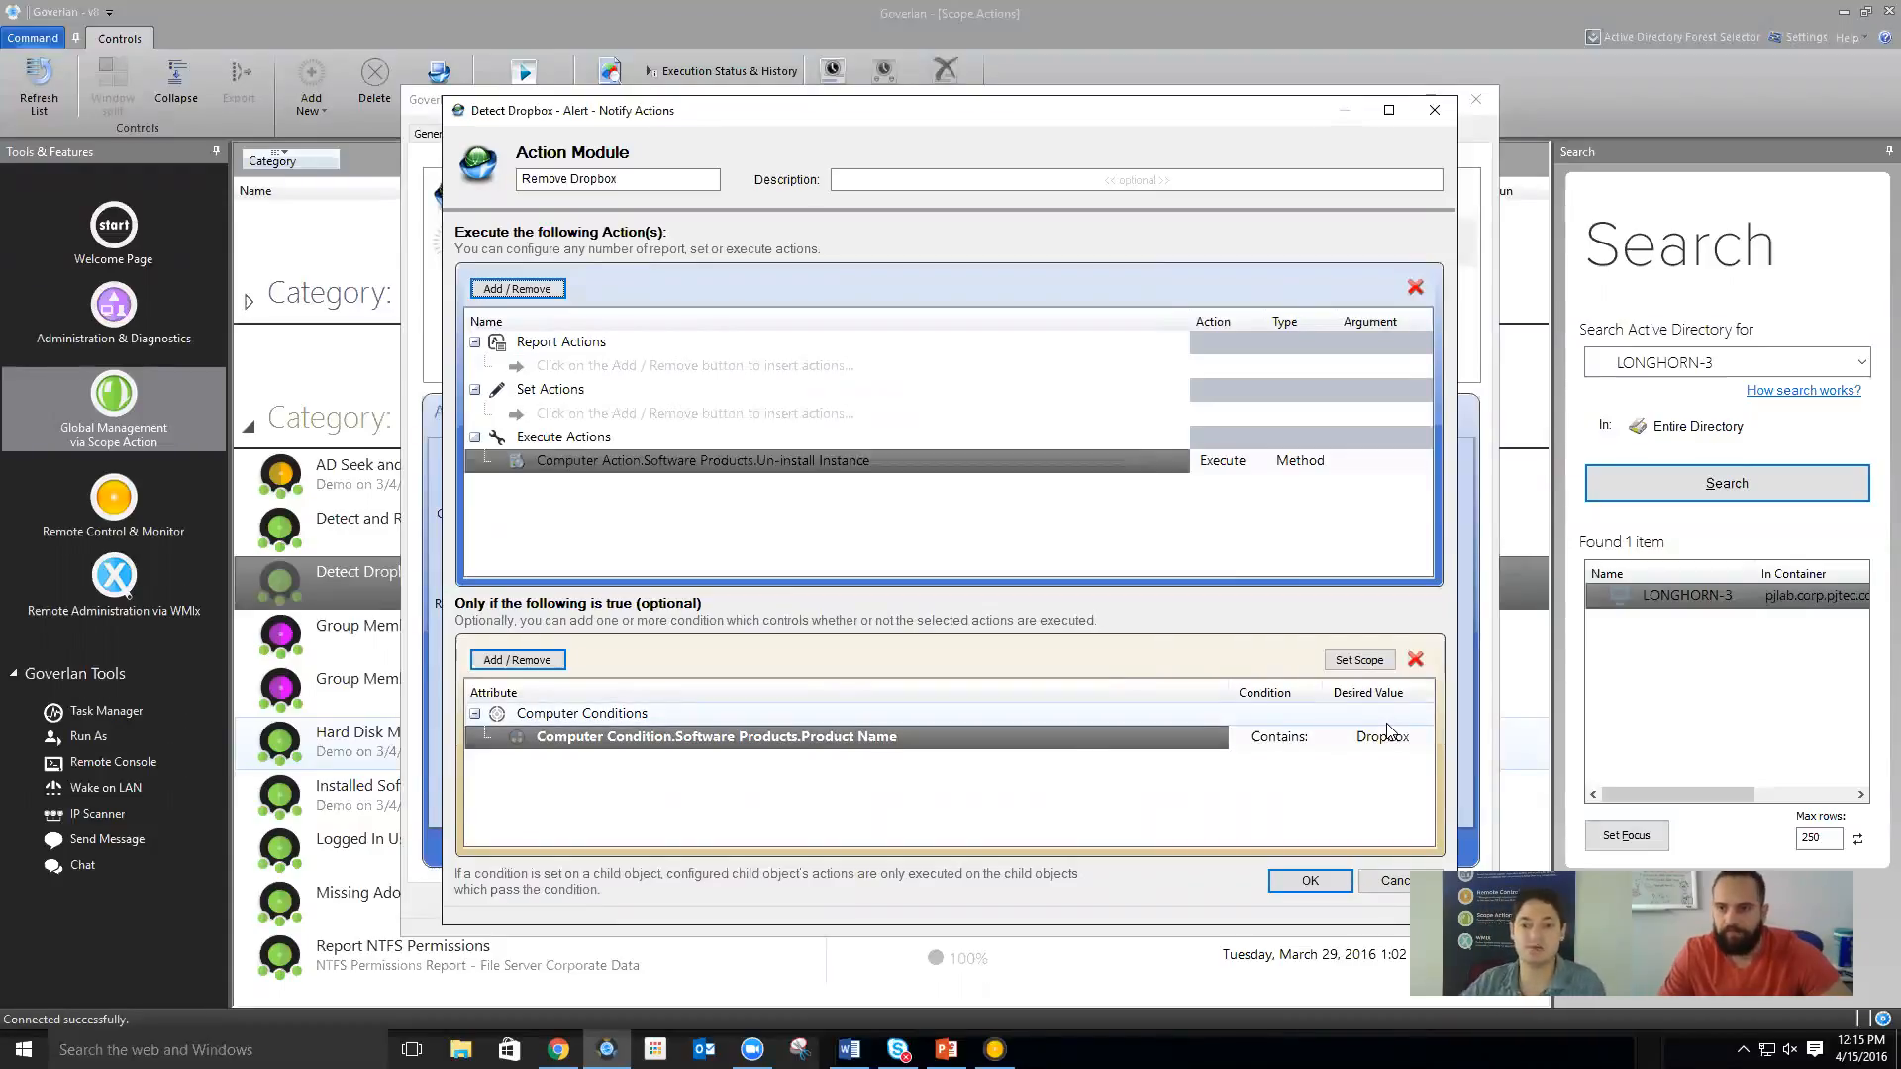
Save the Remove Dropbox module and the scope action's changes, and run Detect Dropbox - Alert - Notify
left_click(1305, 882)
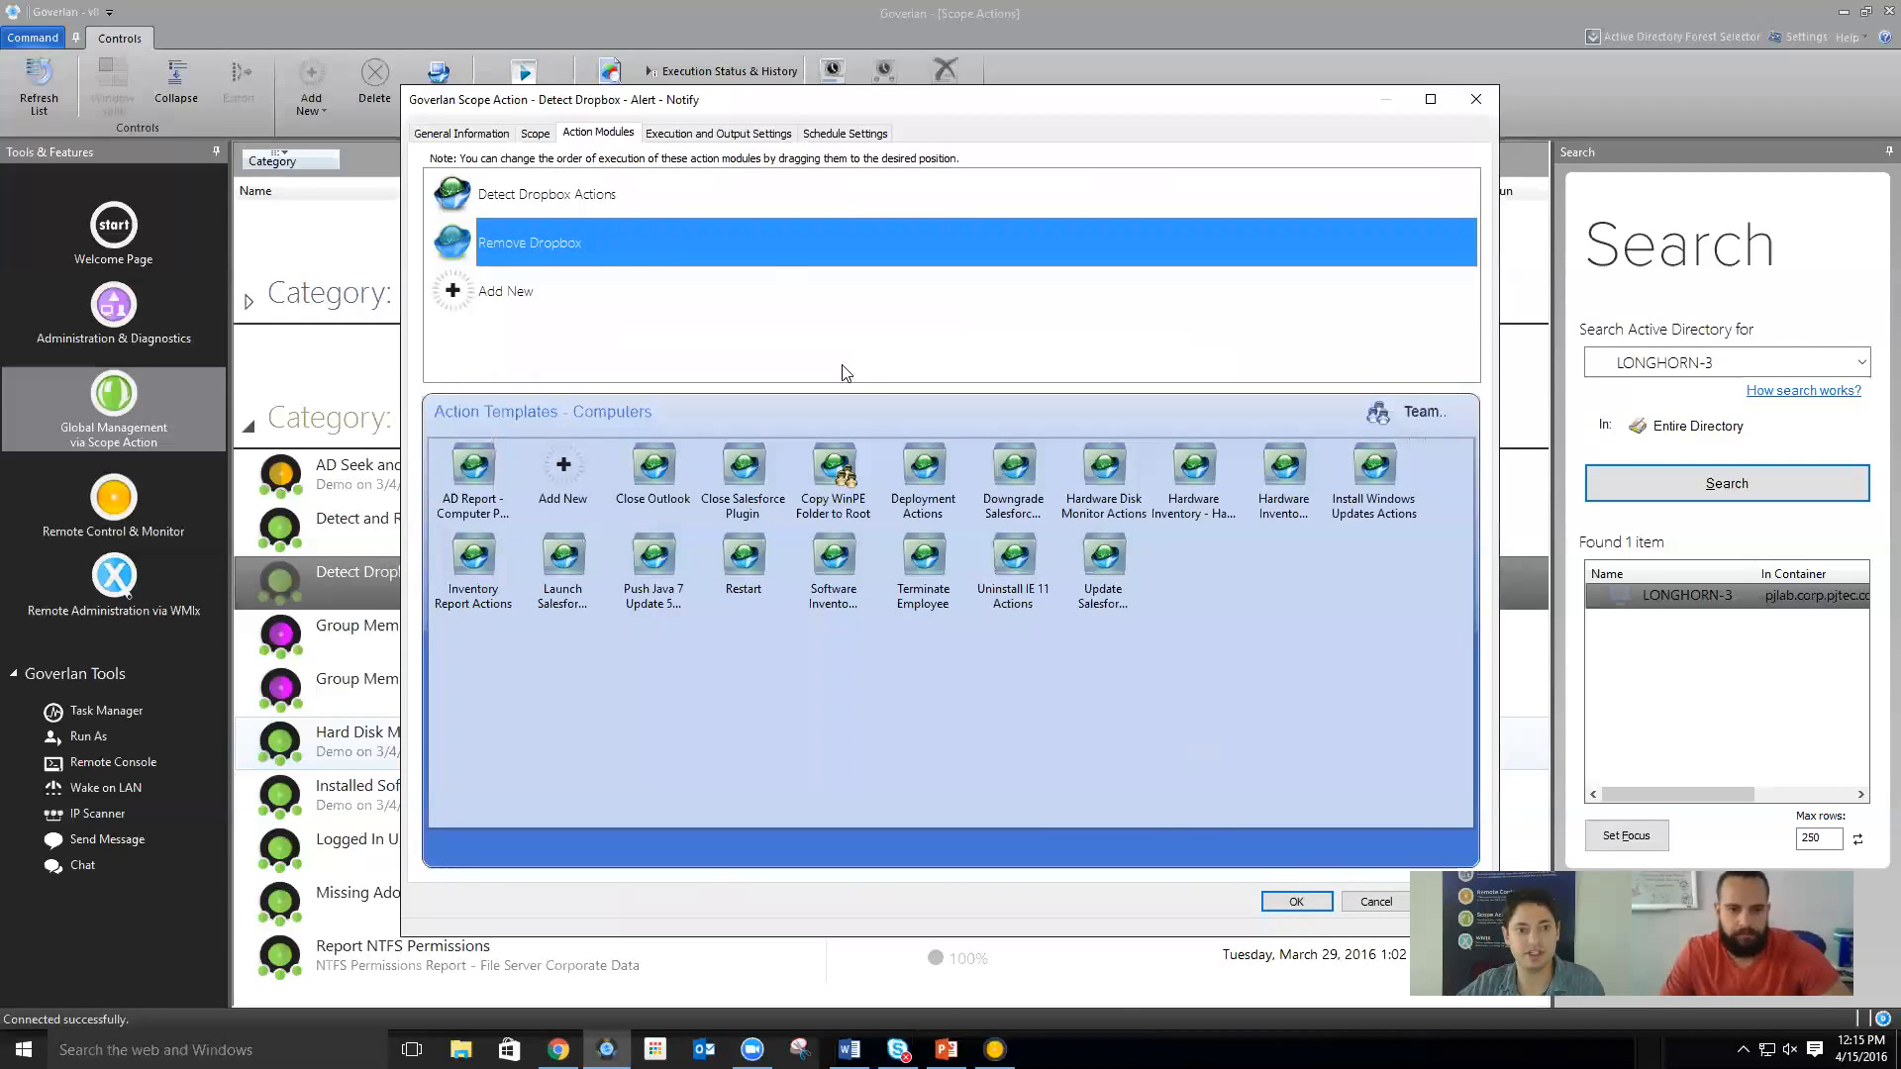
left_click(586, 201)
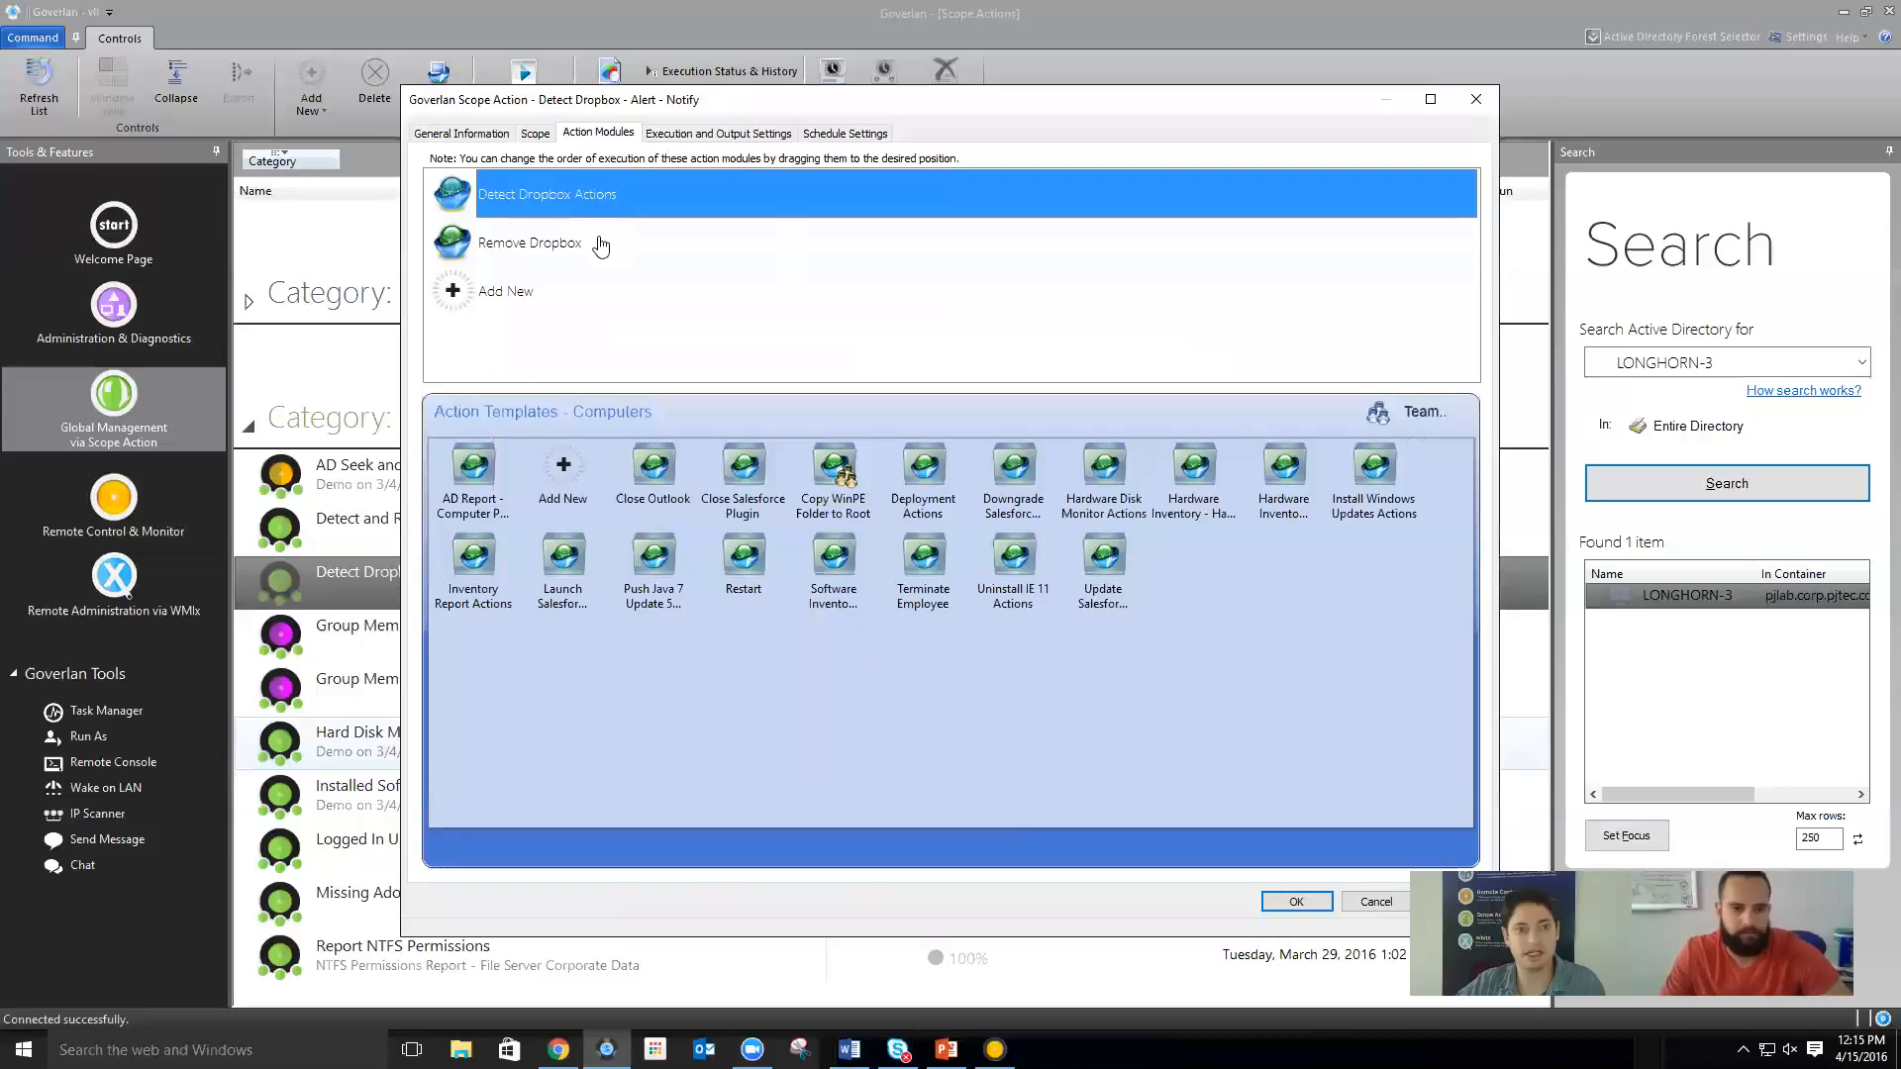
left_click(1296, 901)
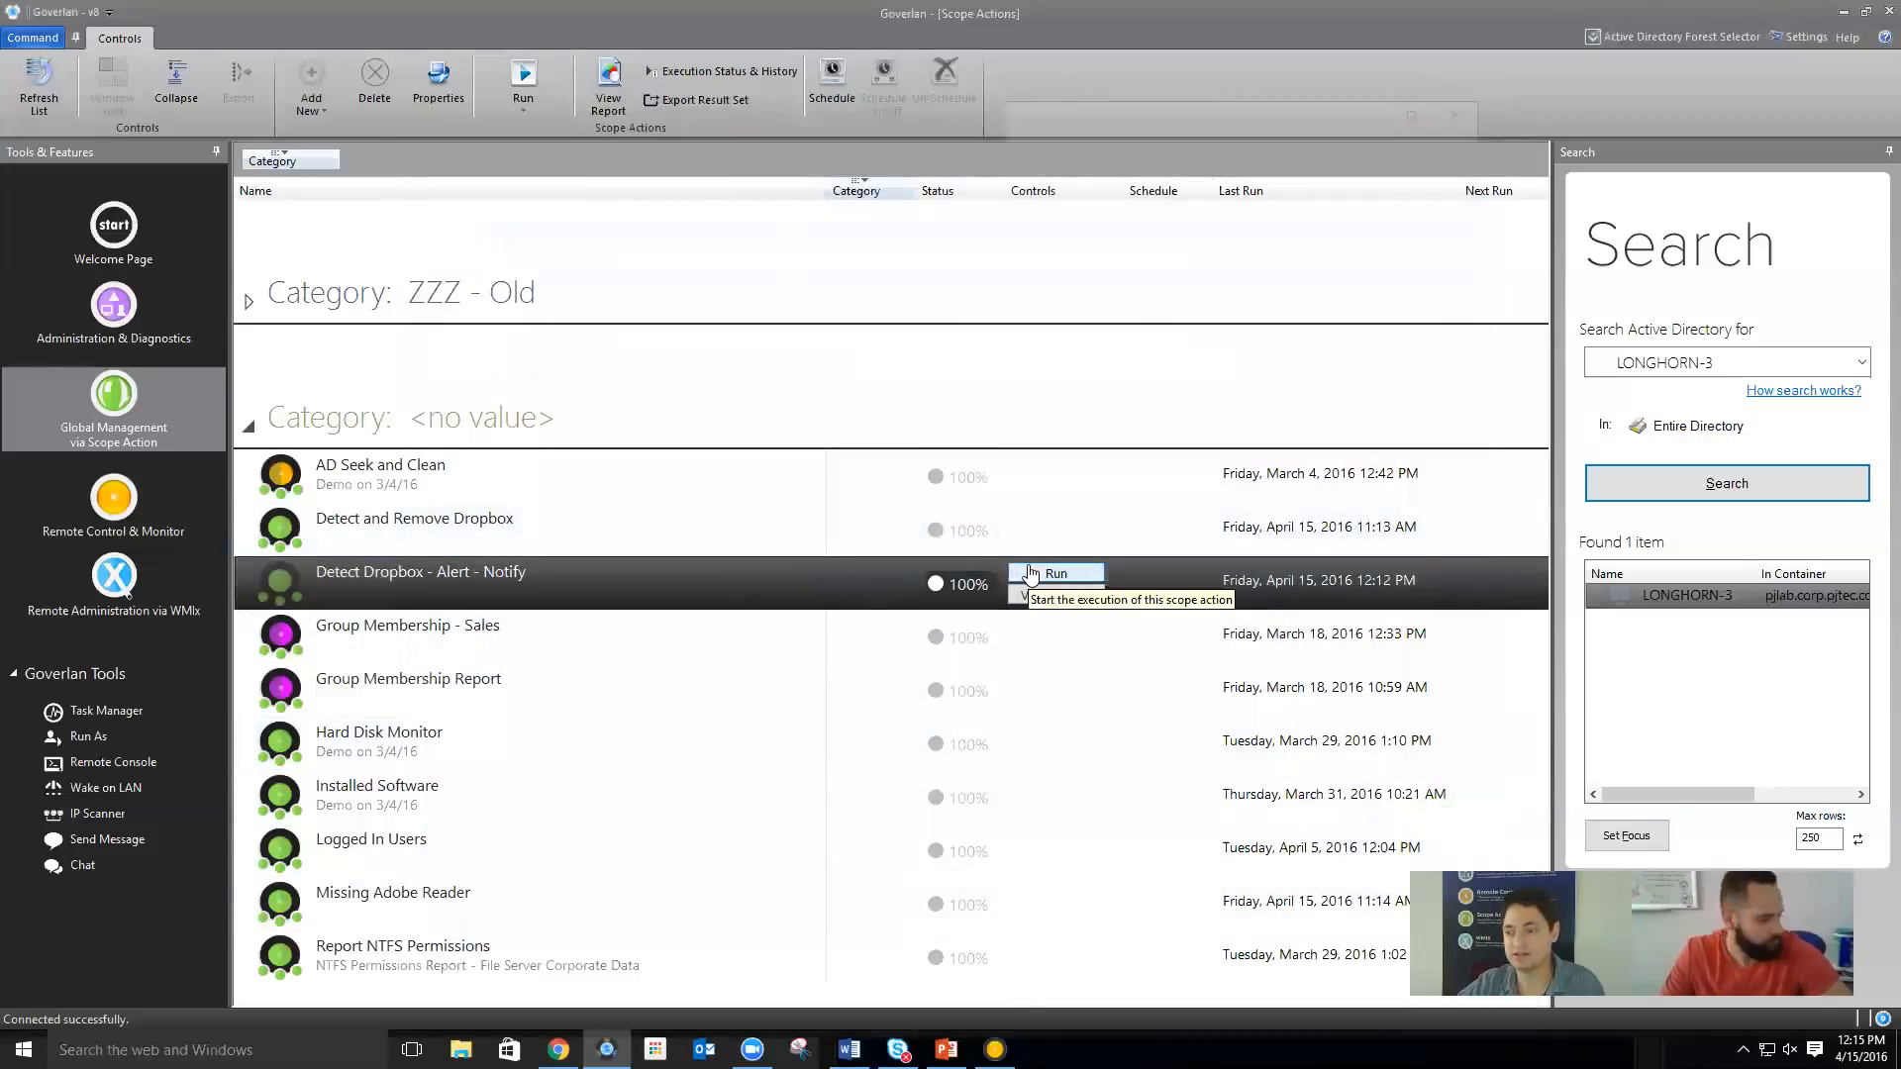
left_click(1030, 573)
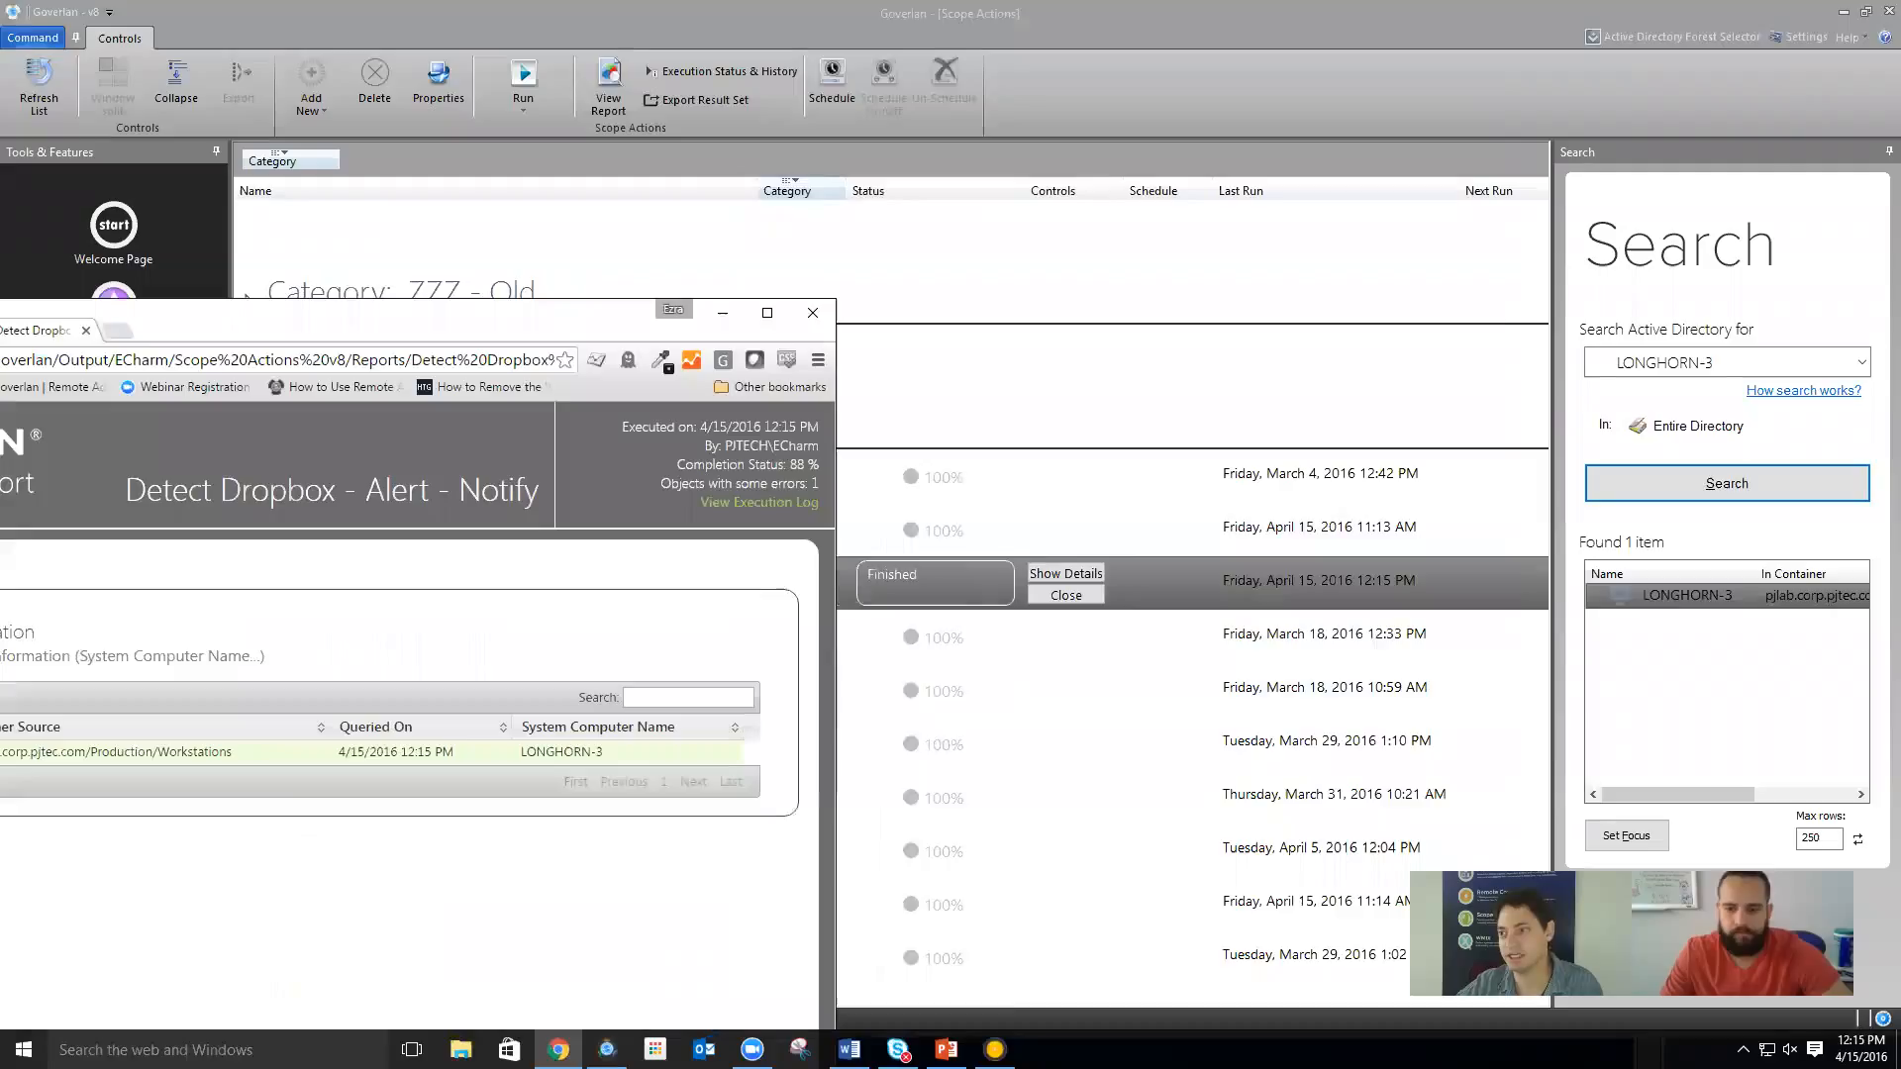
Bring the Detect Dropbox - Alert - Notify report fully into view, review it, and close it
key("alt+Tab")
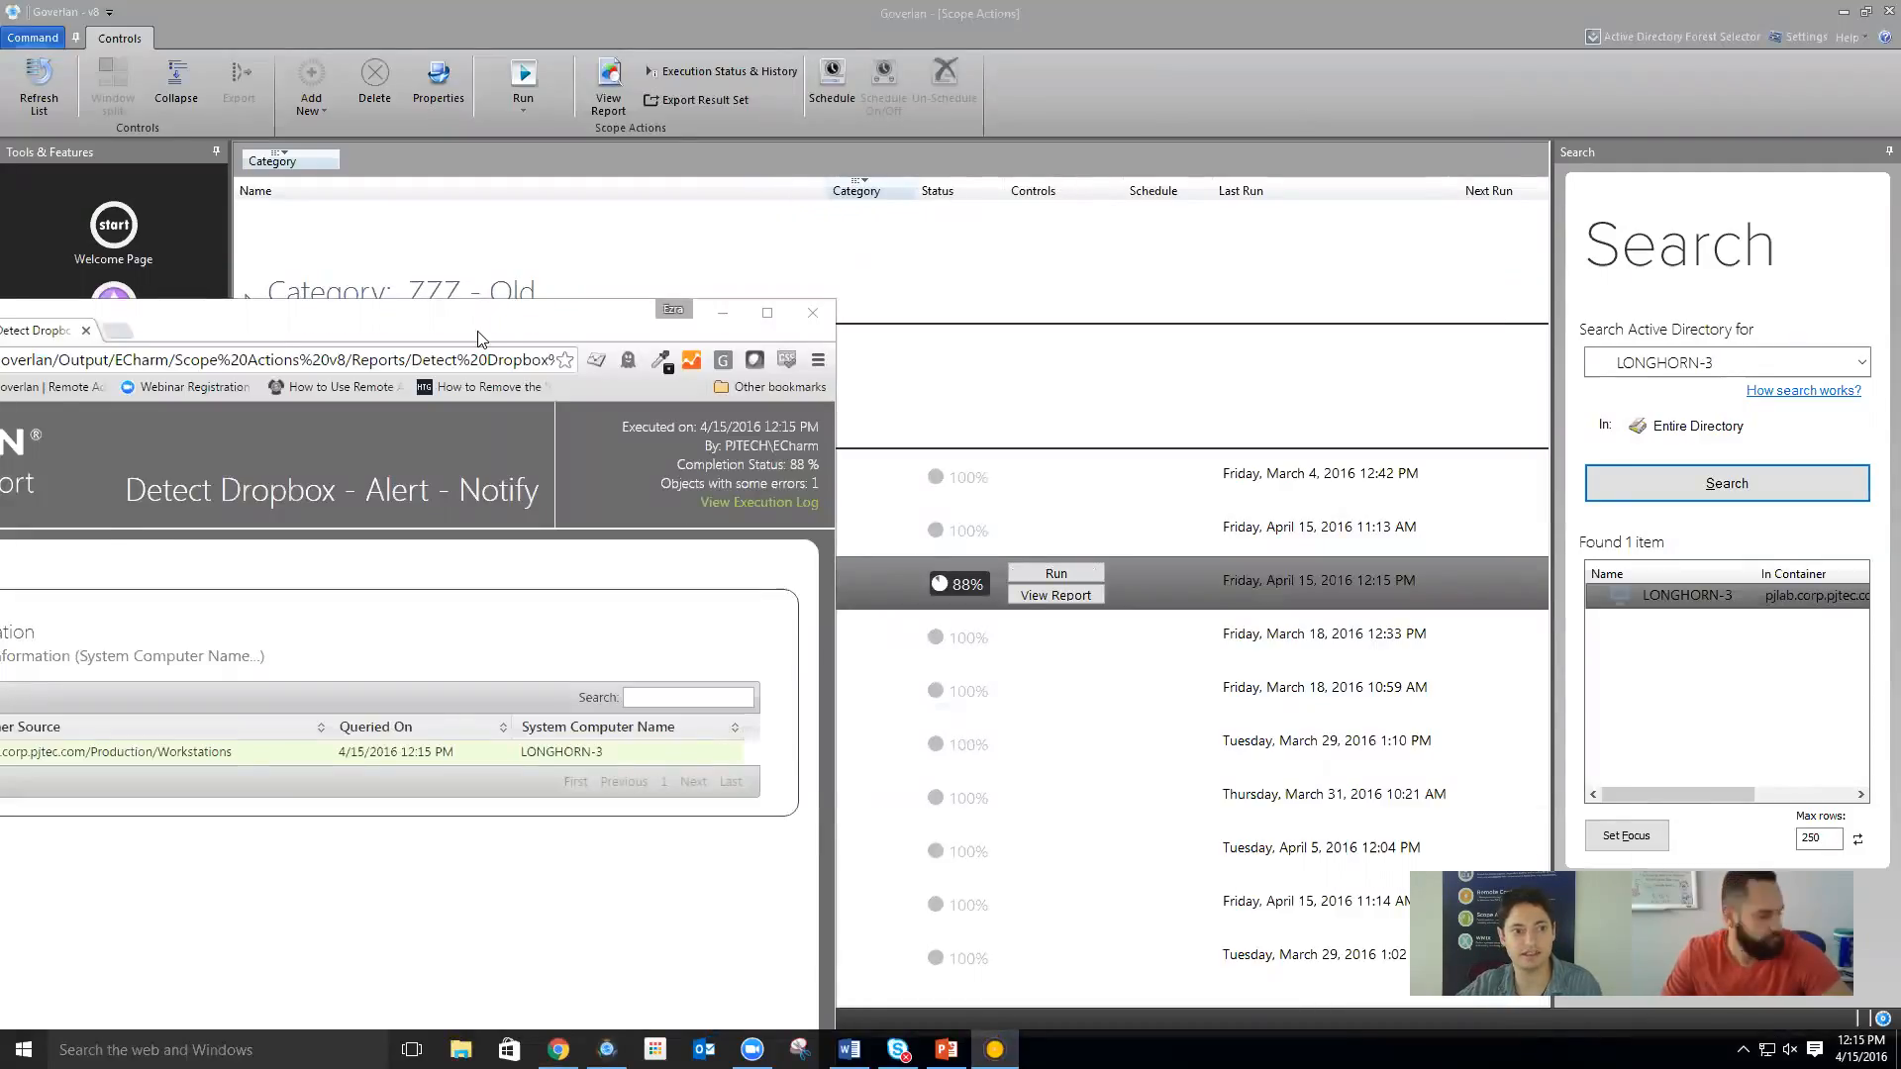
left_click_drag(482, 340, 838, 354)
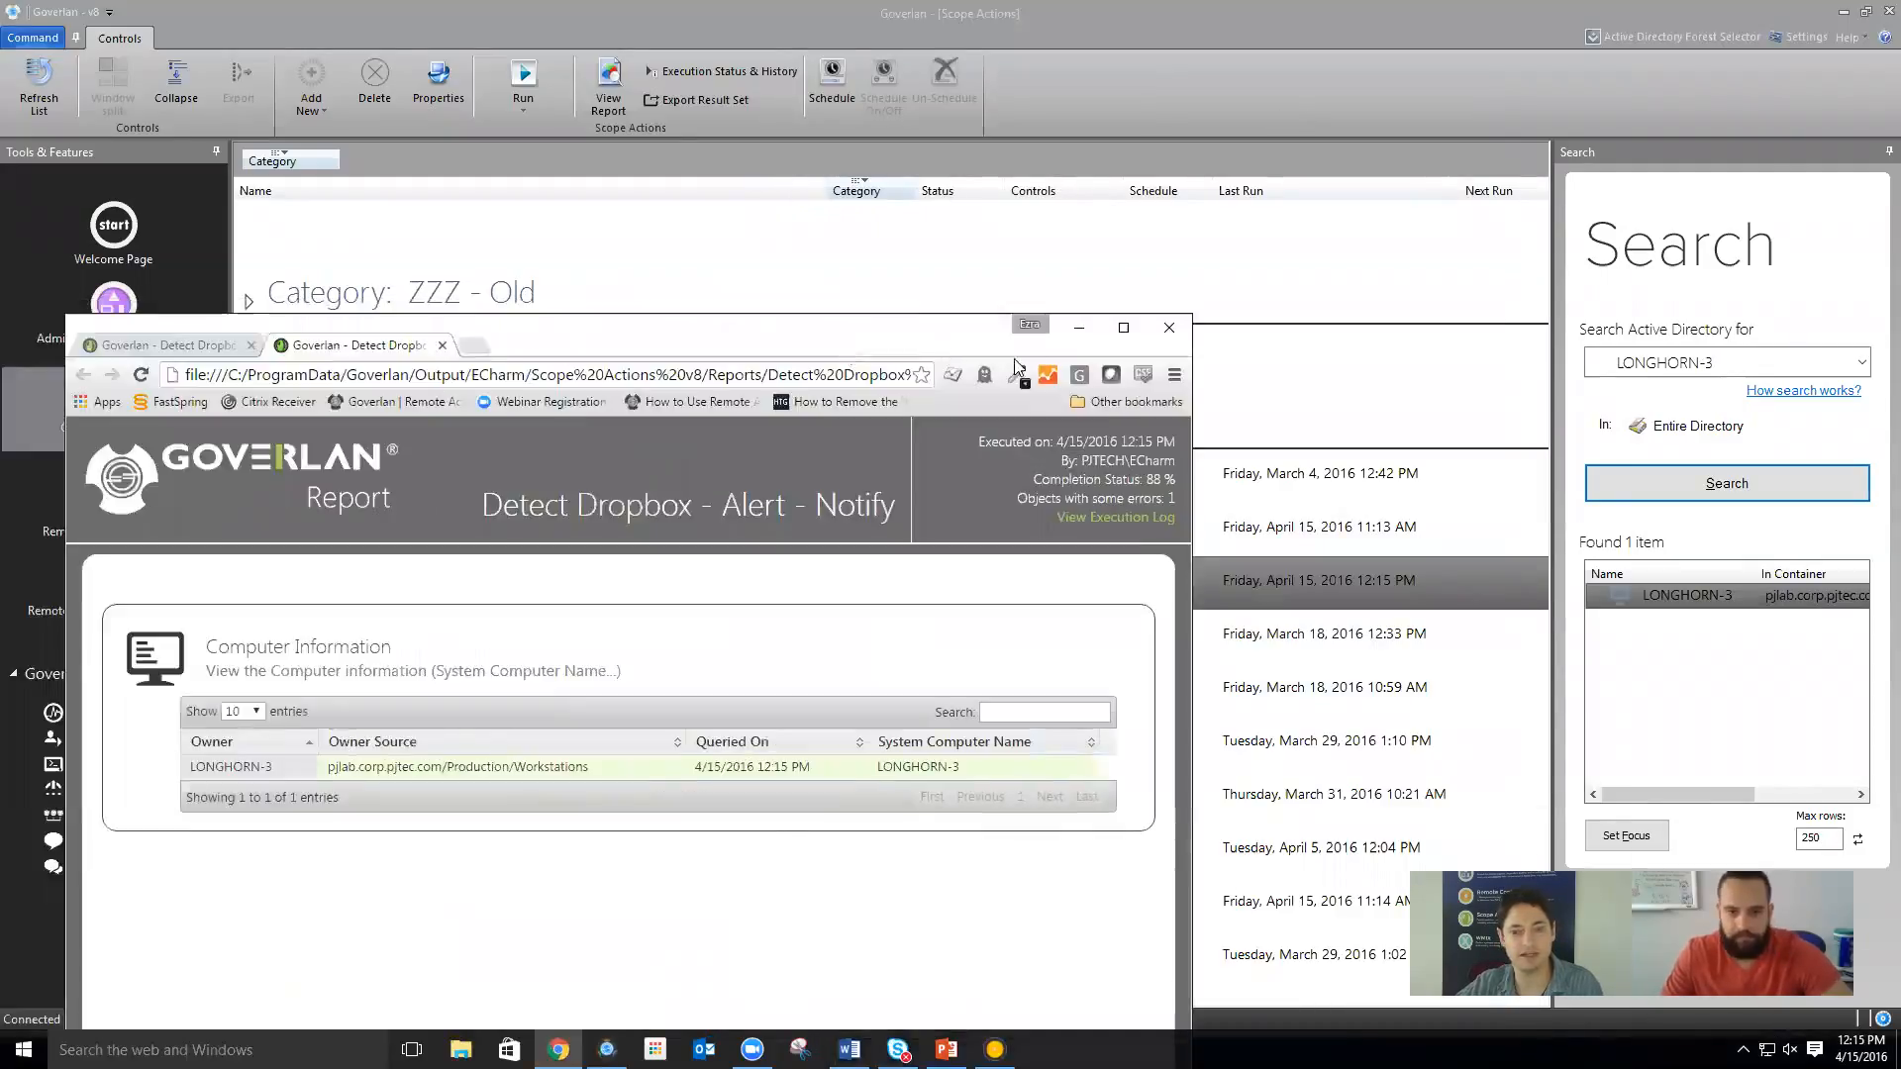
left_click(1169, 327)
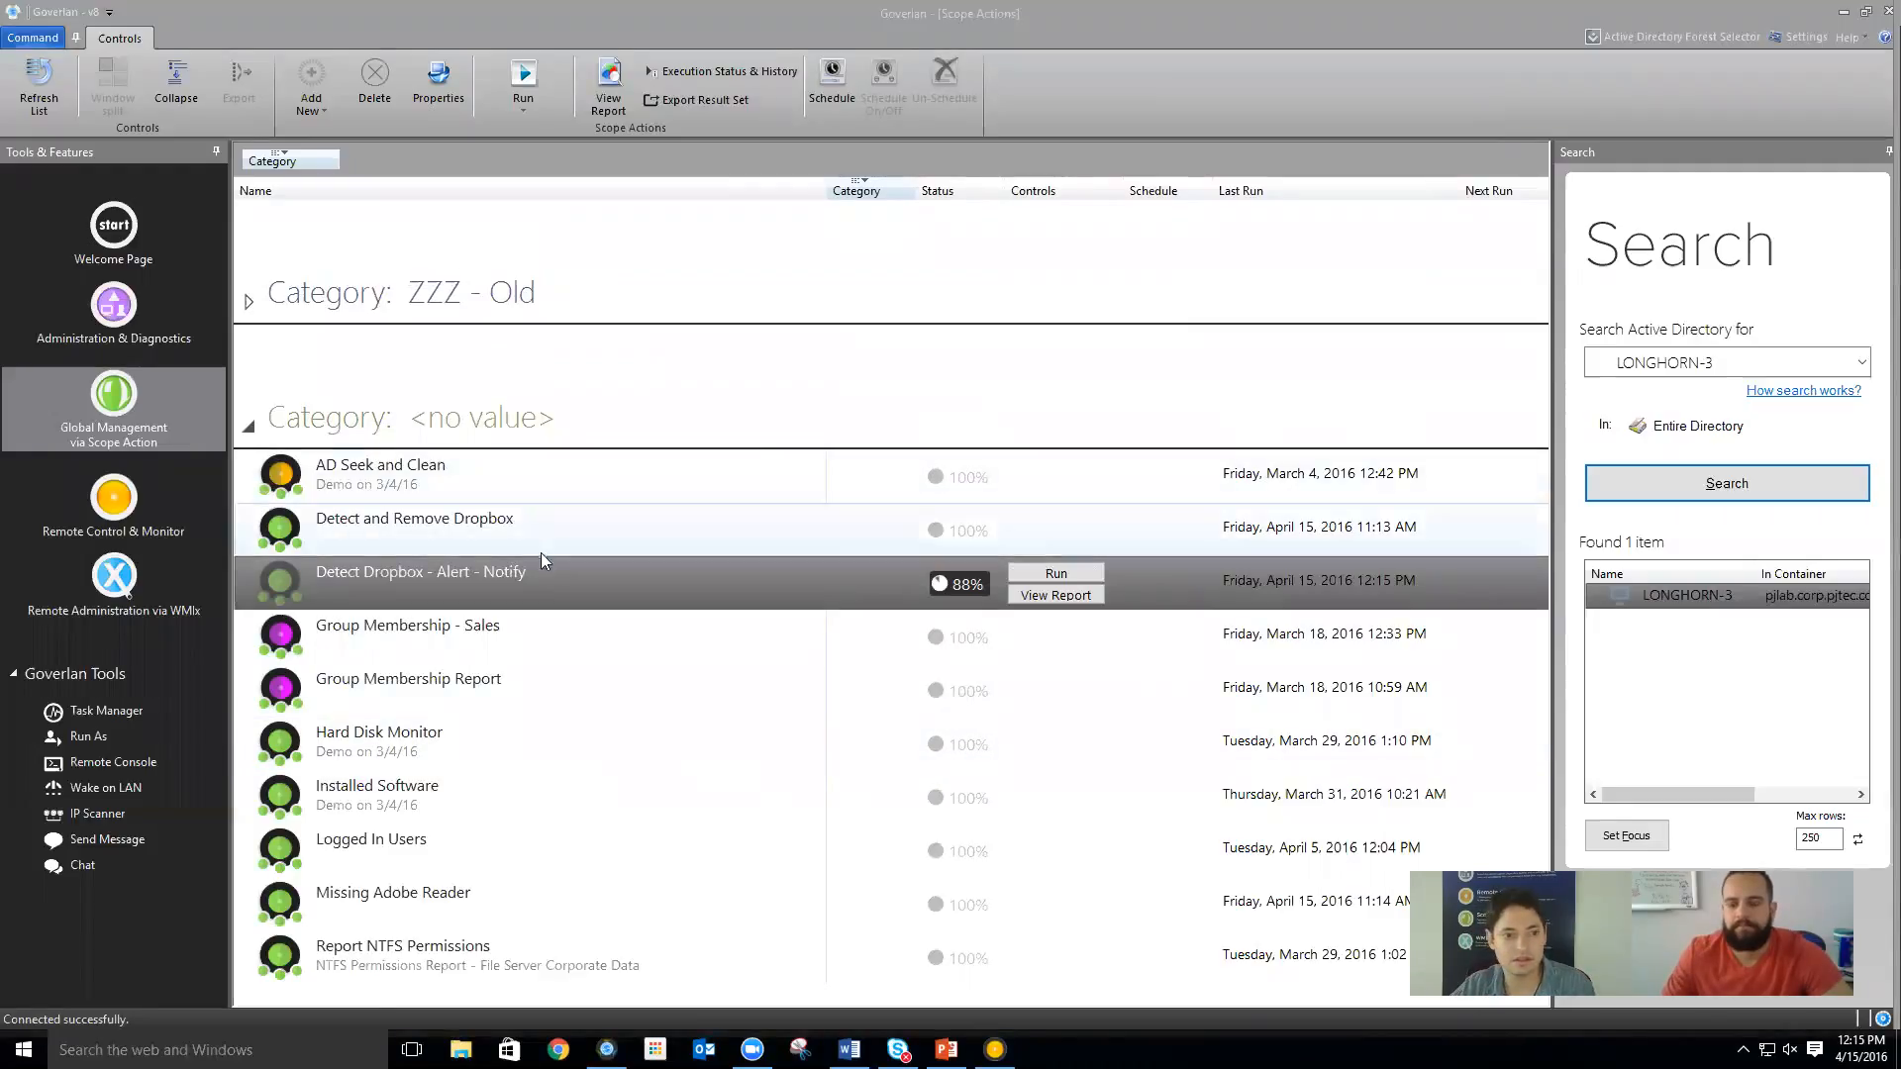
Switch to the remote control session and approve the meeting participant's request to control the shared content
left_click(543, 586)
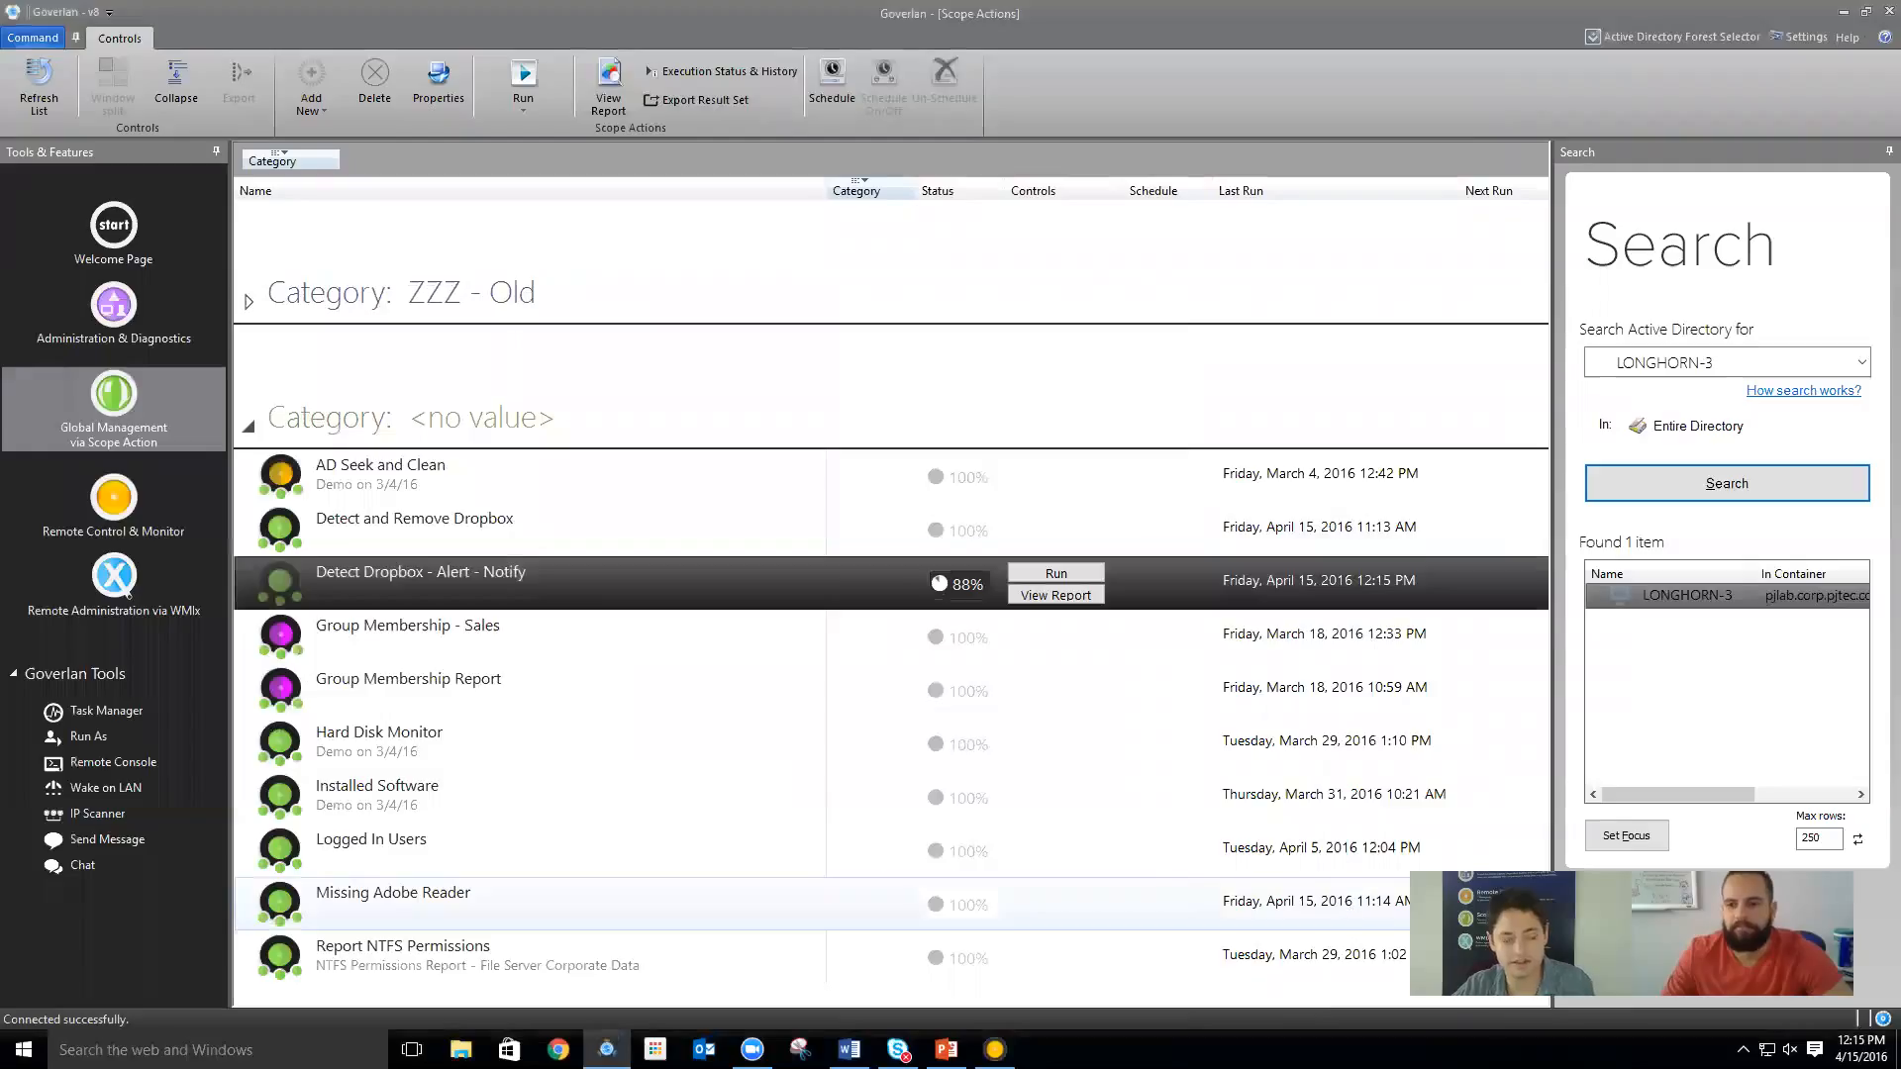
left_click(995, 1050)
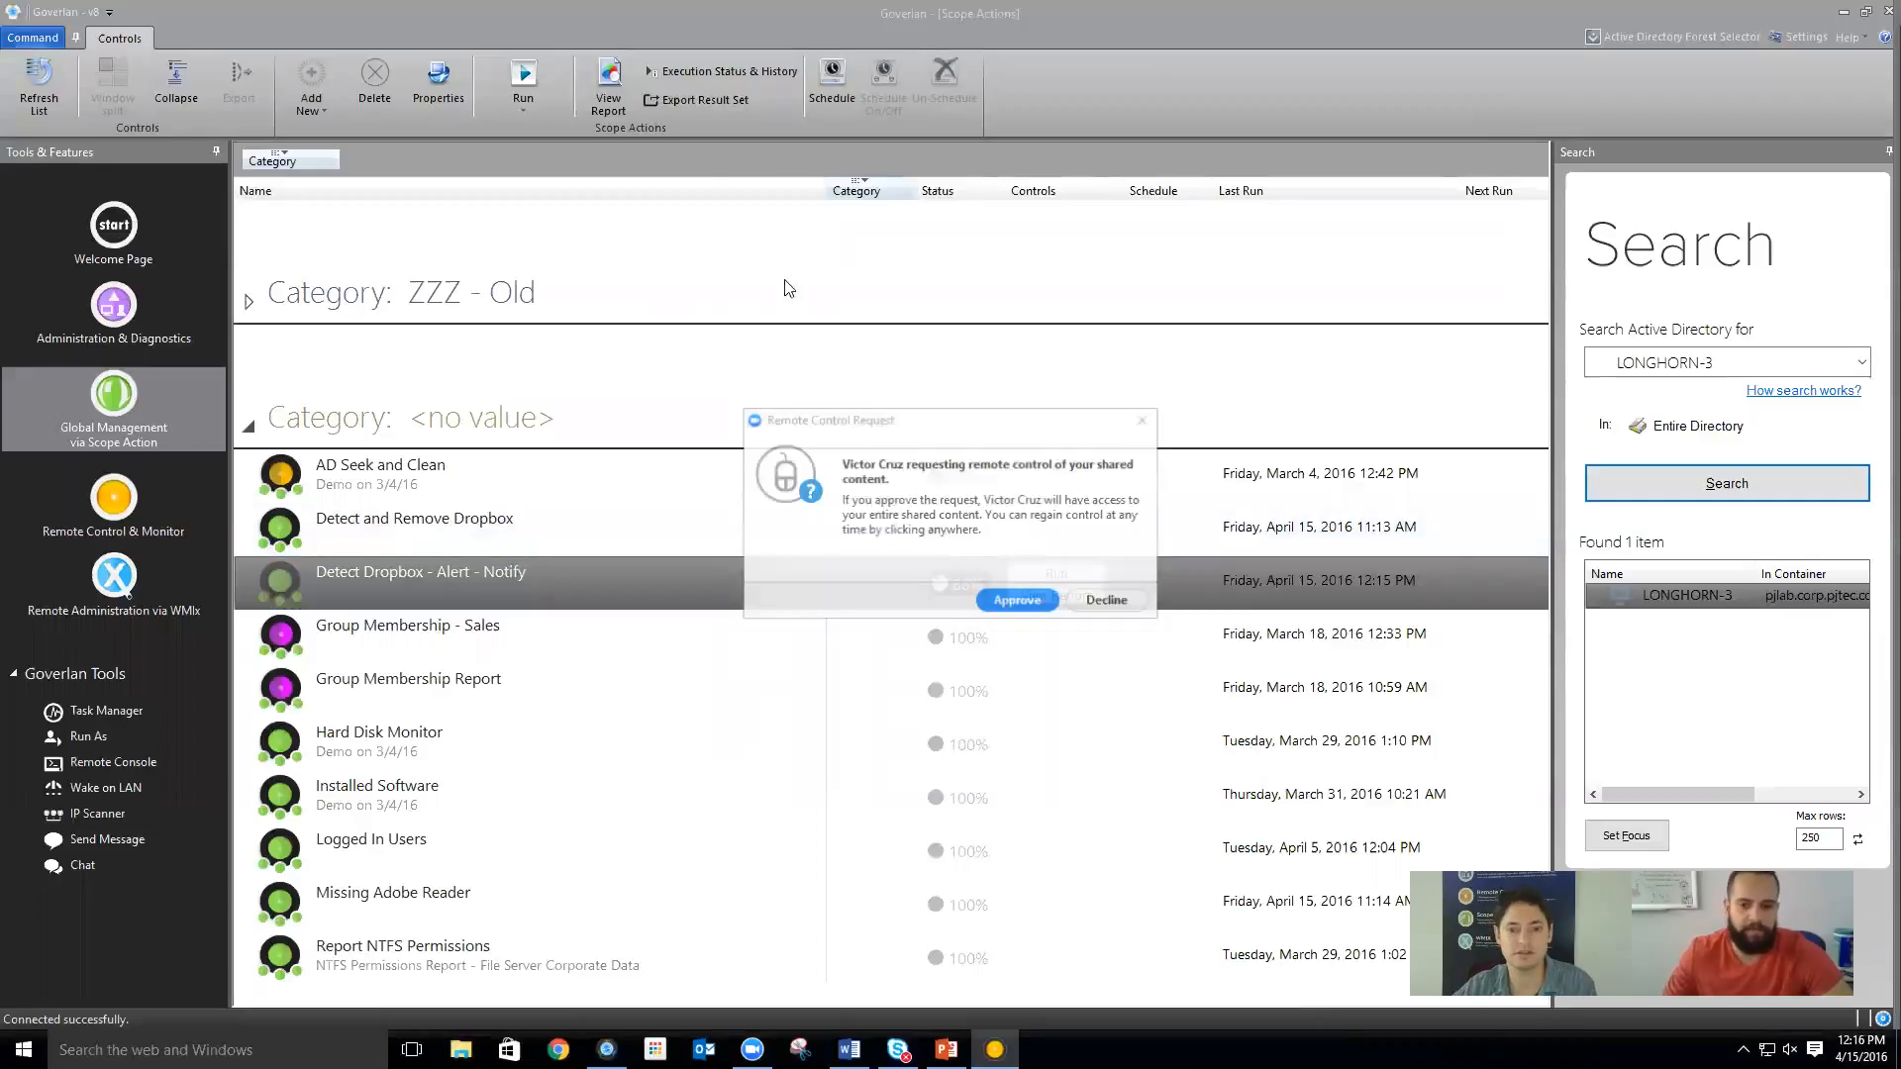
left_click(998, 604)
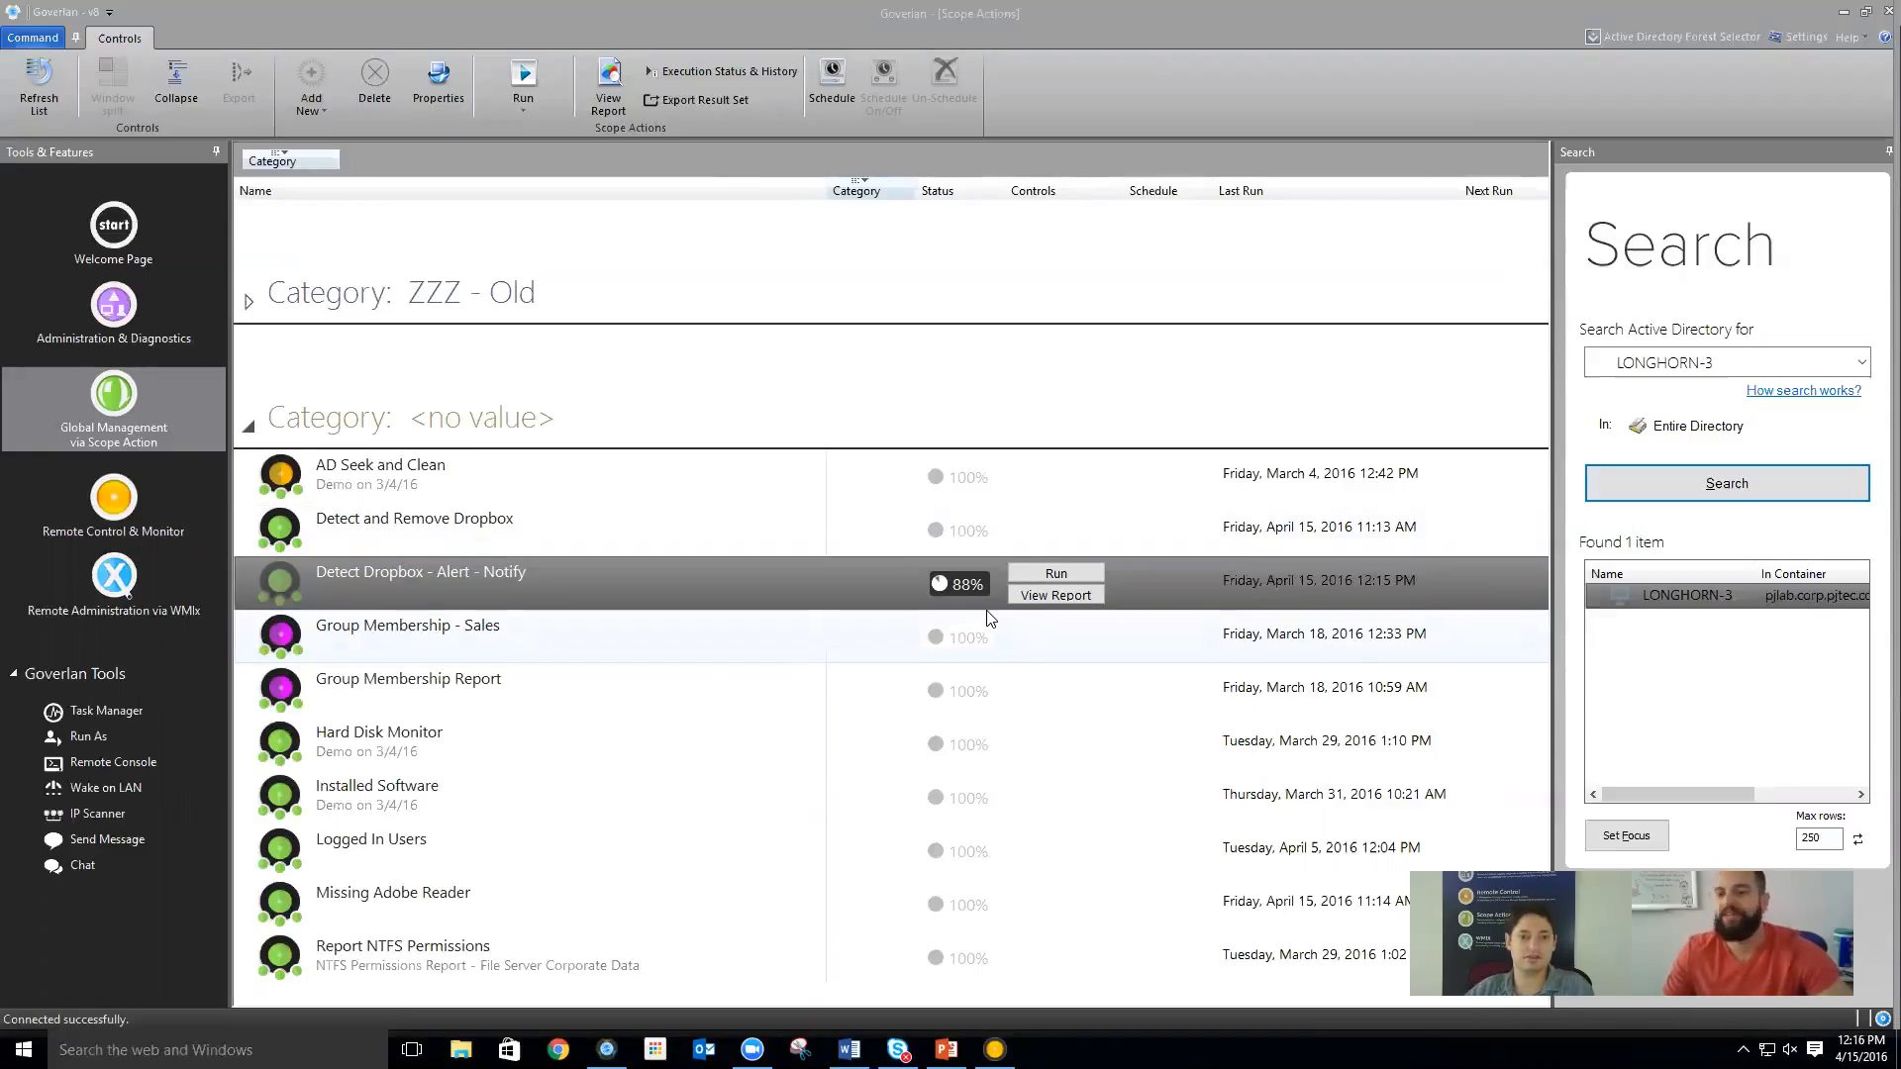
Review the report and the run history statistics of Detect Dropbox - Alert - Notify, closing both
left_click(1056, 597)
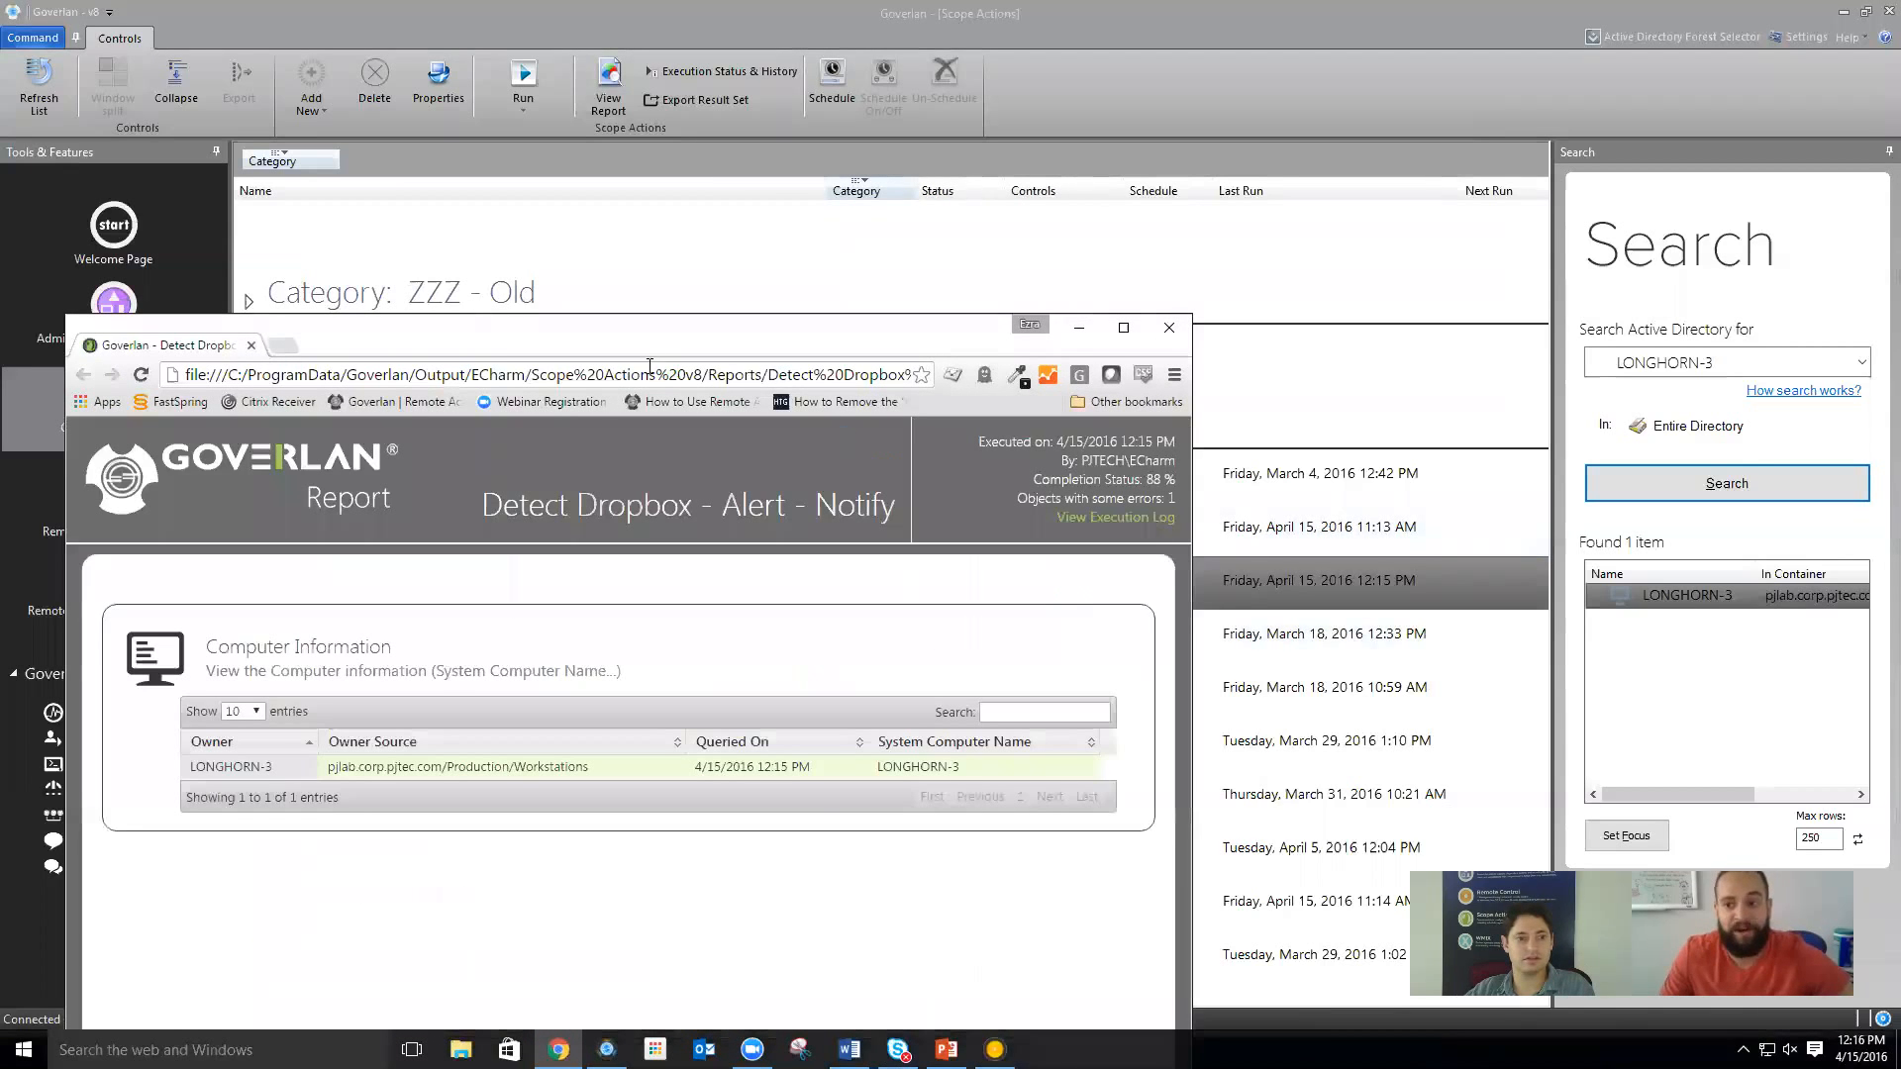
left_click(1169, 328)
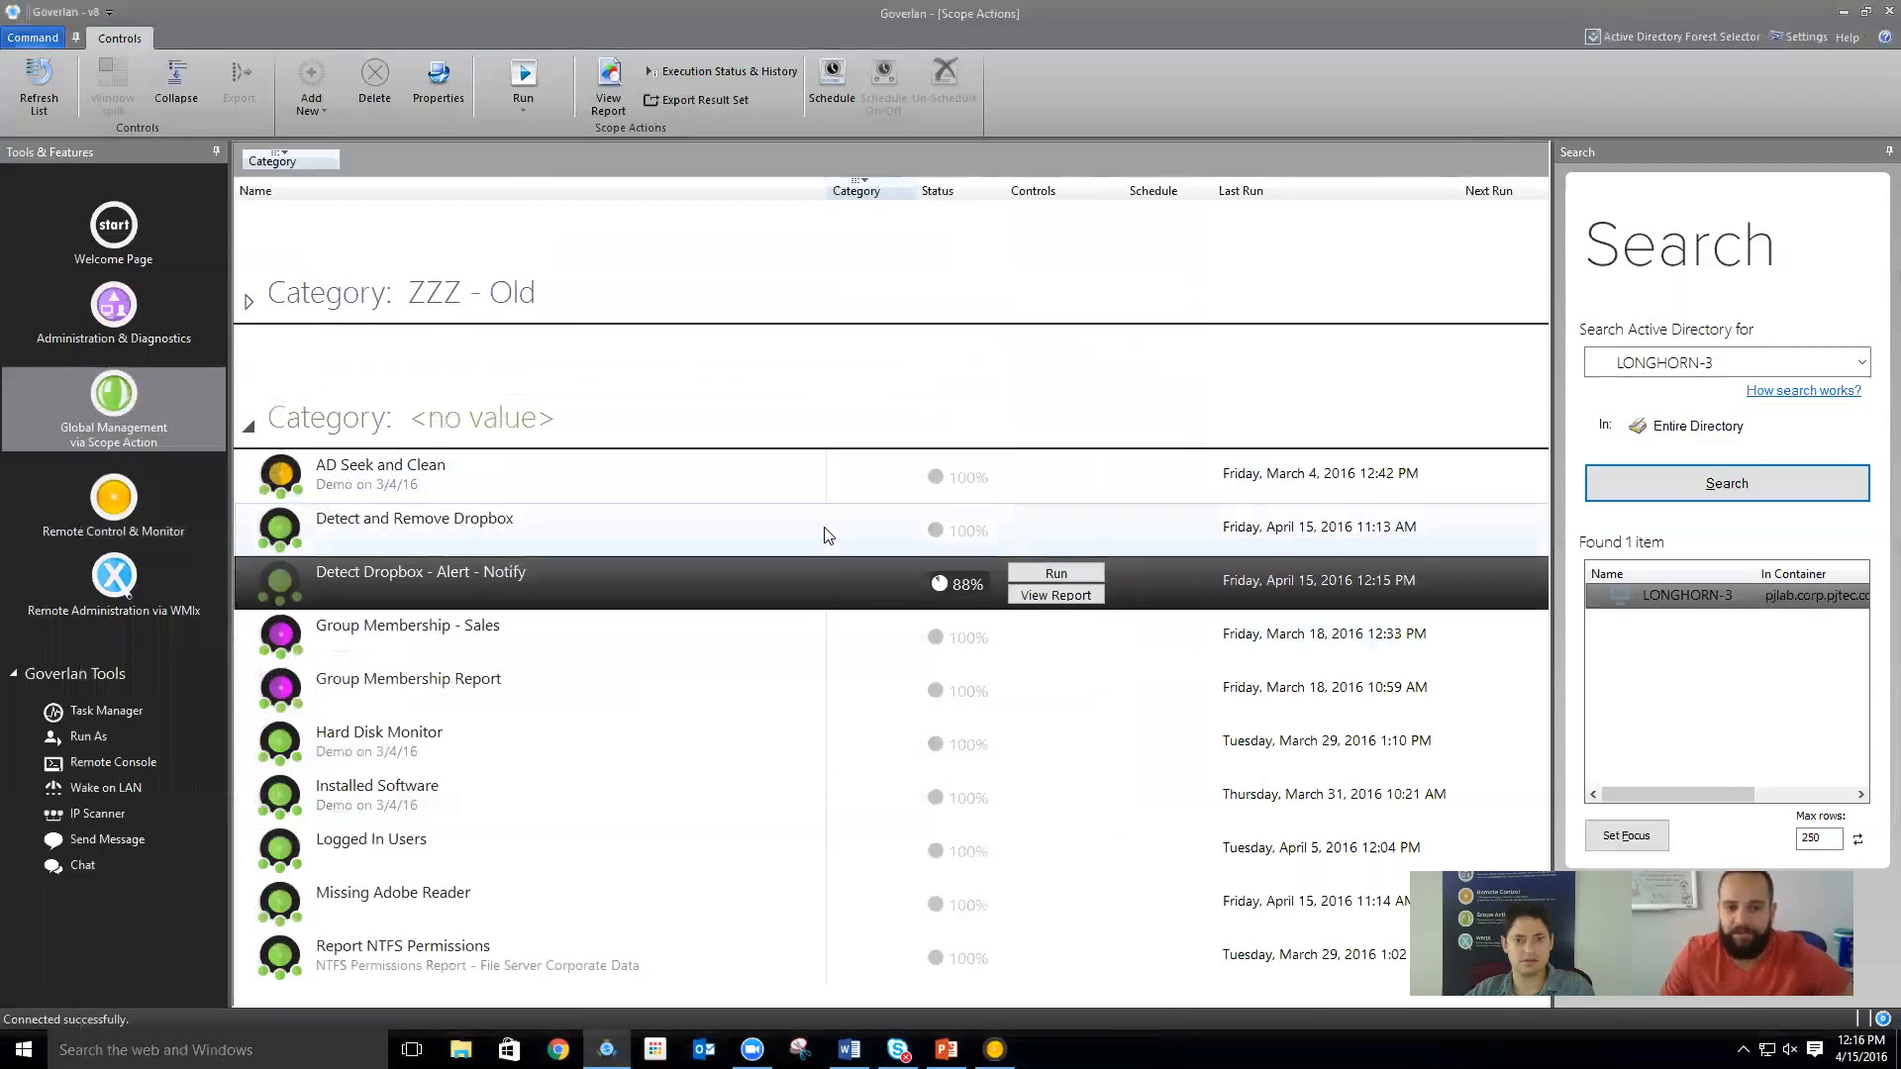
double_click(809, 576)
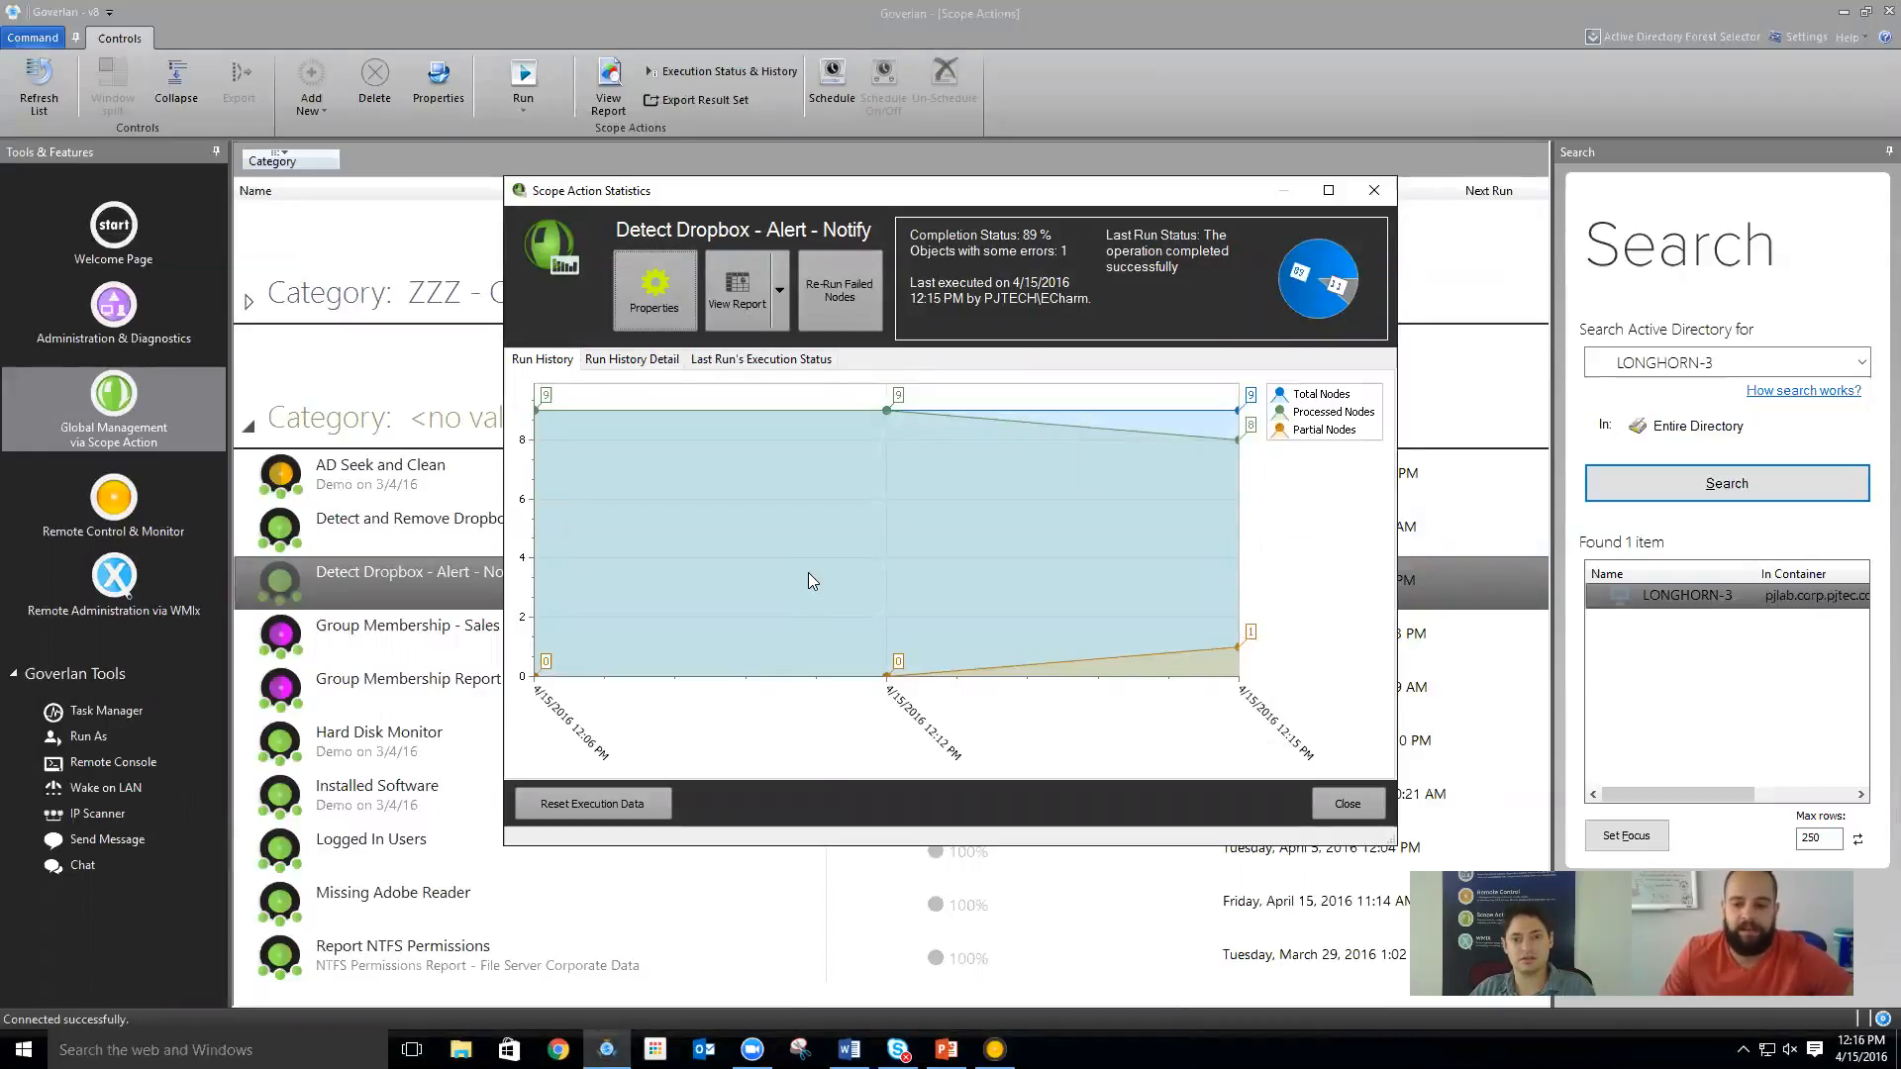
left_click(1348, 803)
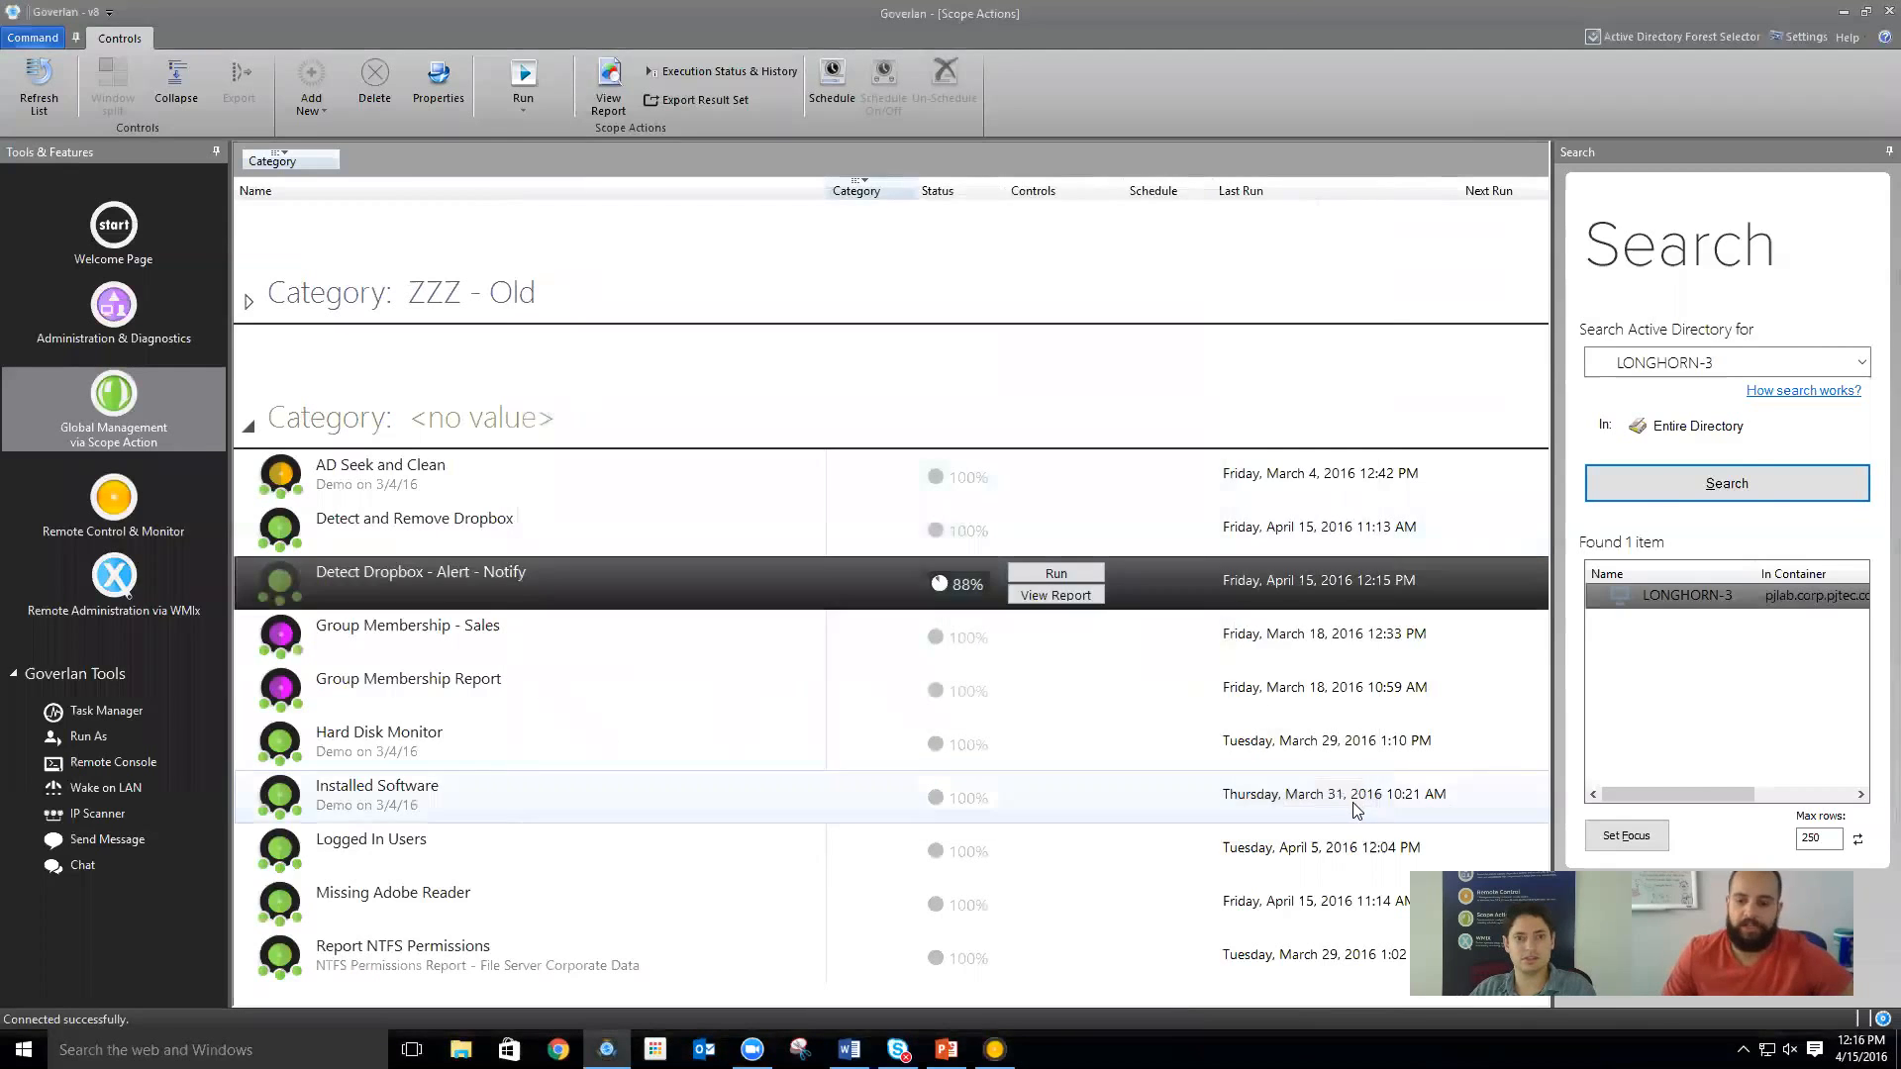
Open LONGHORN-3's software products sorted by product and view the properties of the Dropbox entry
right_click(1659, 595)
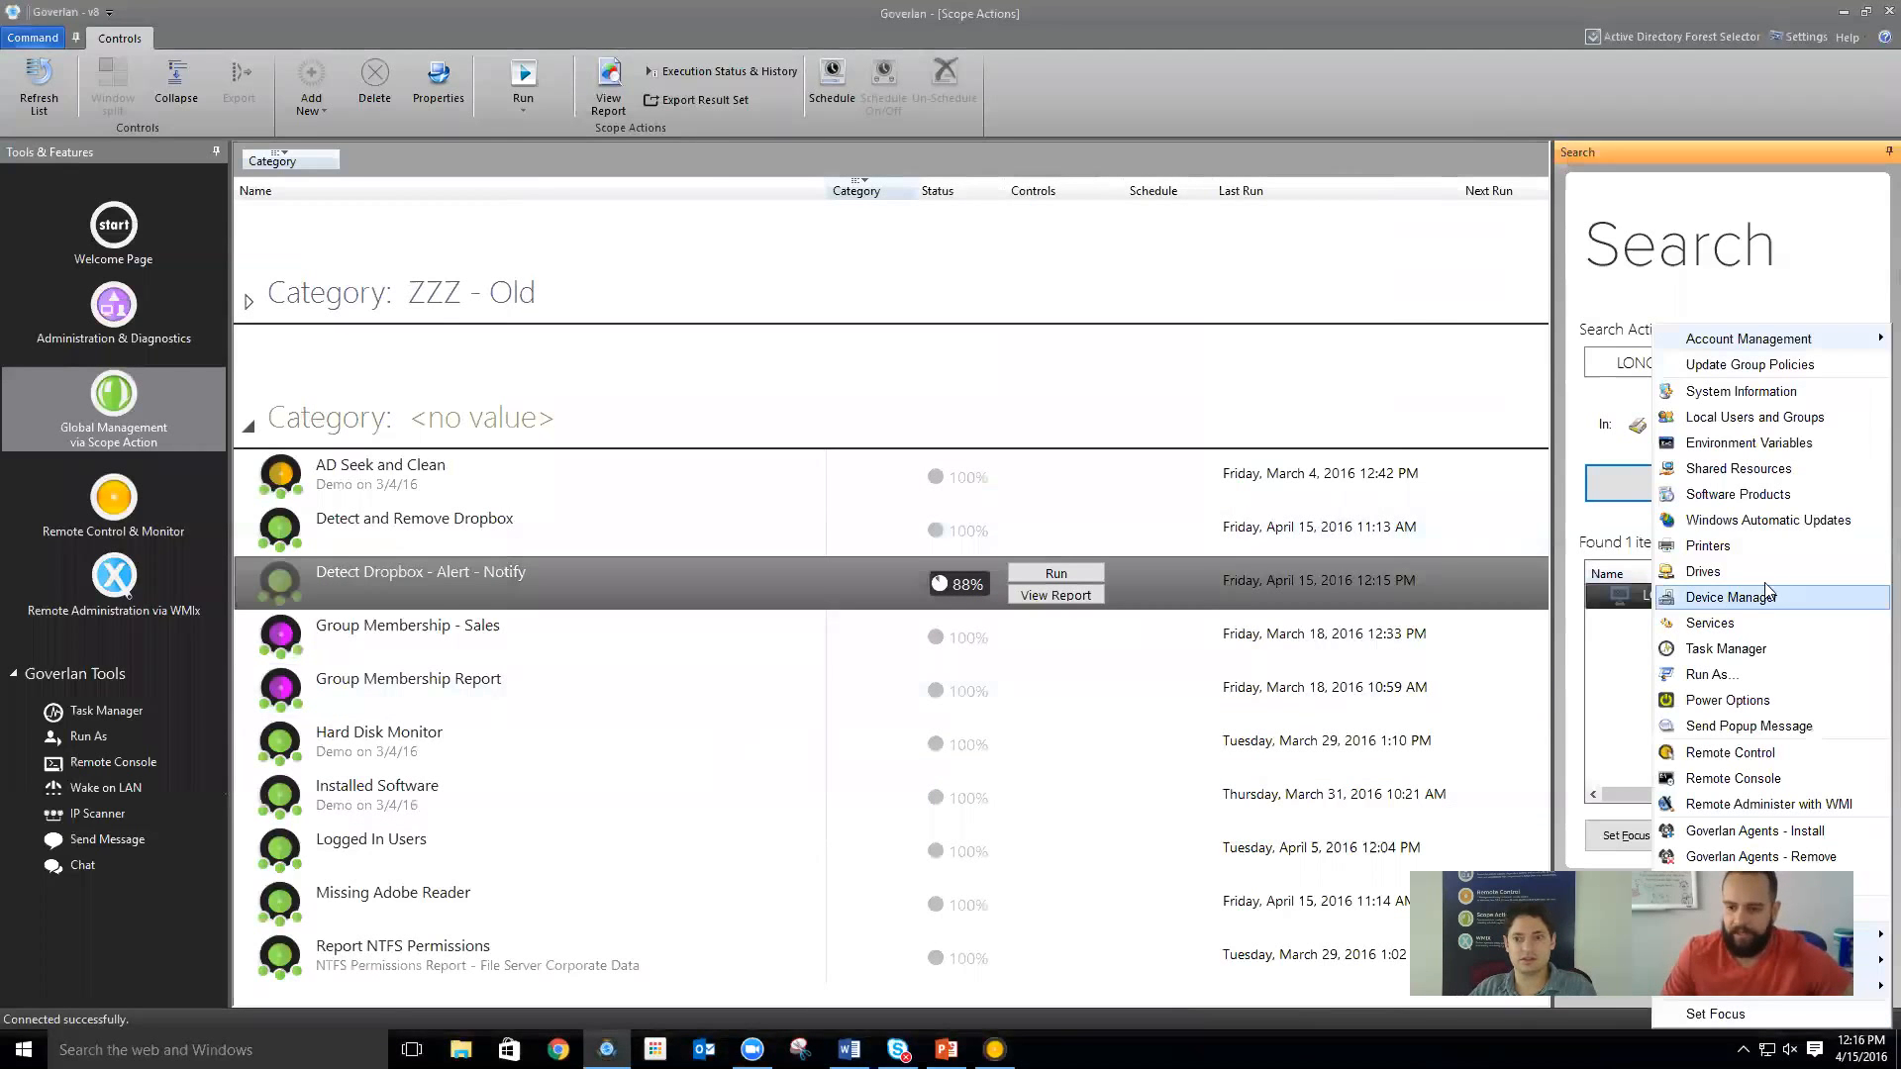
left_click(1738, 494)
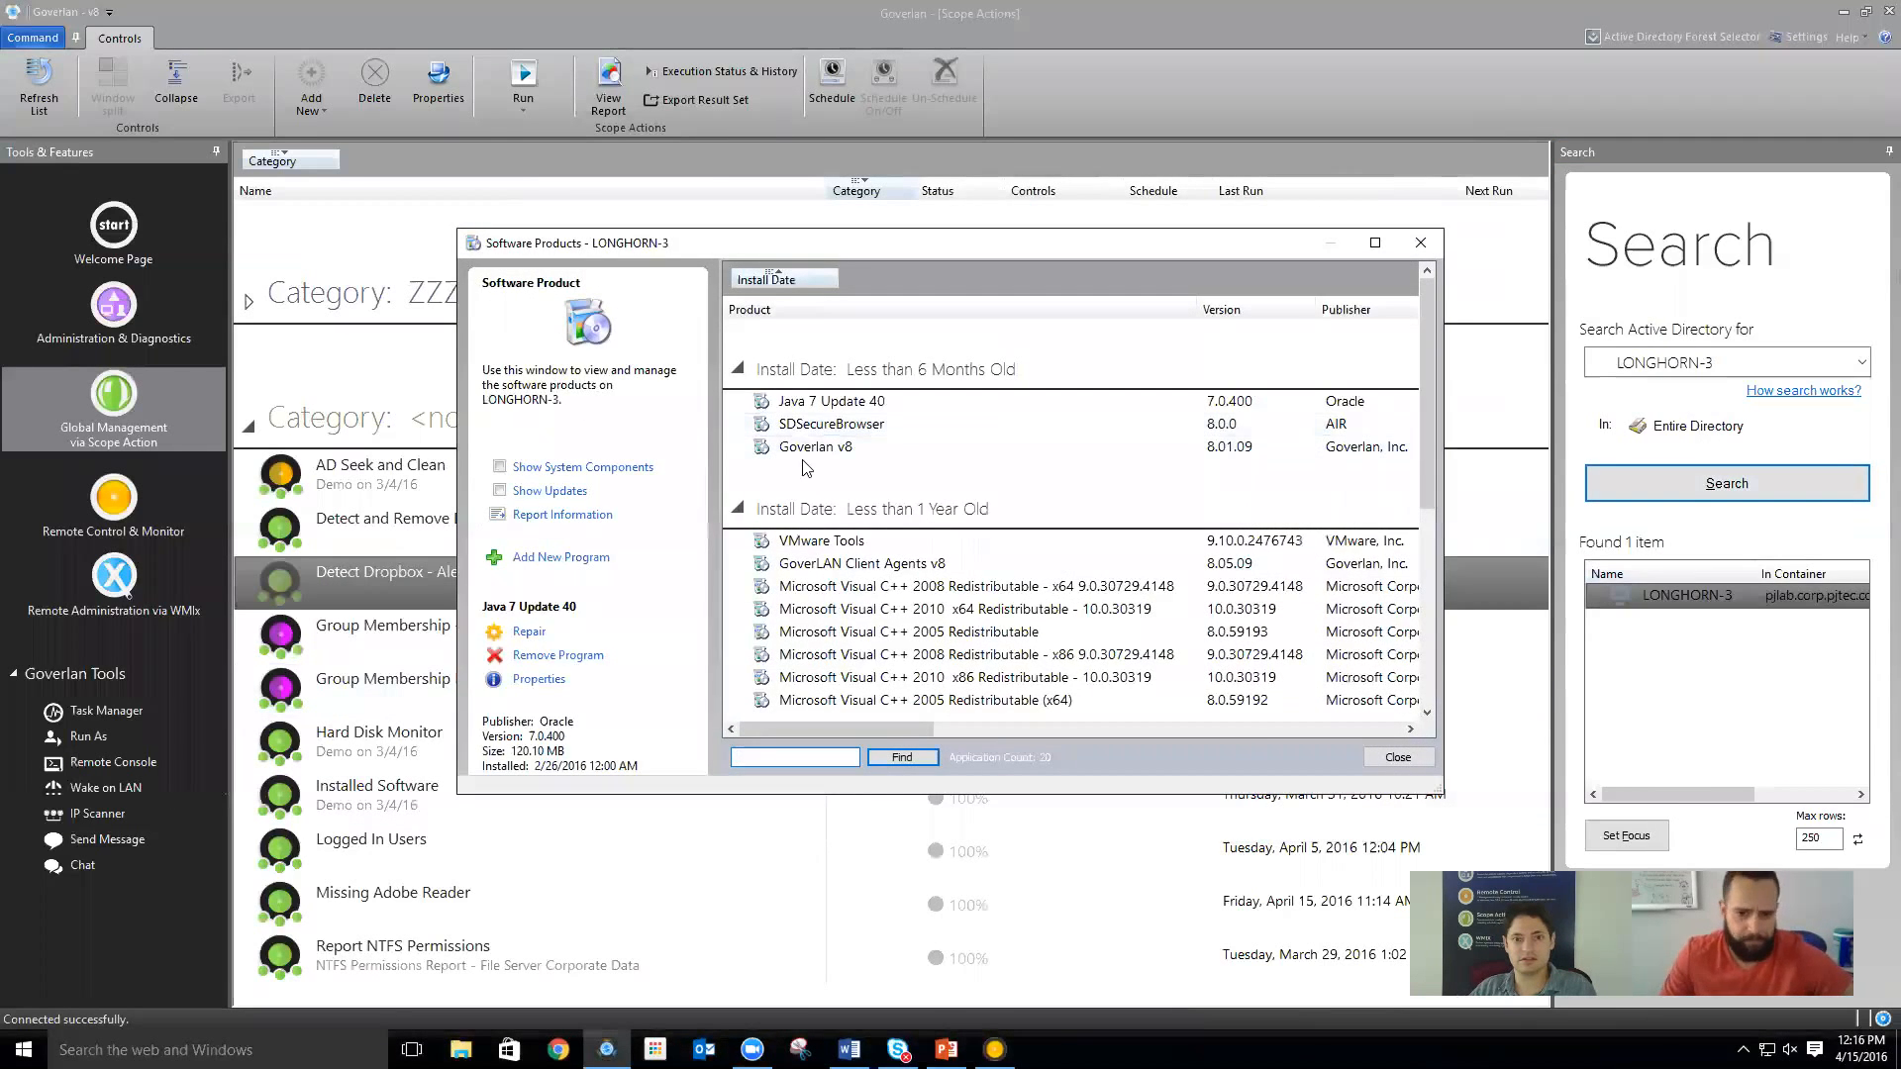
left_click(843, 307)
left_click(812, 540)
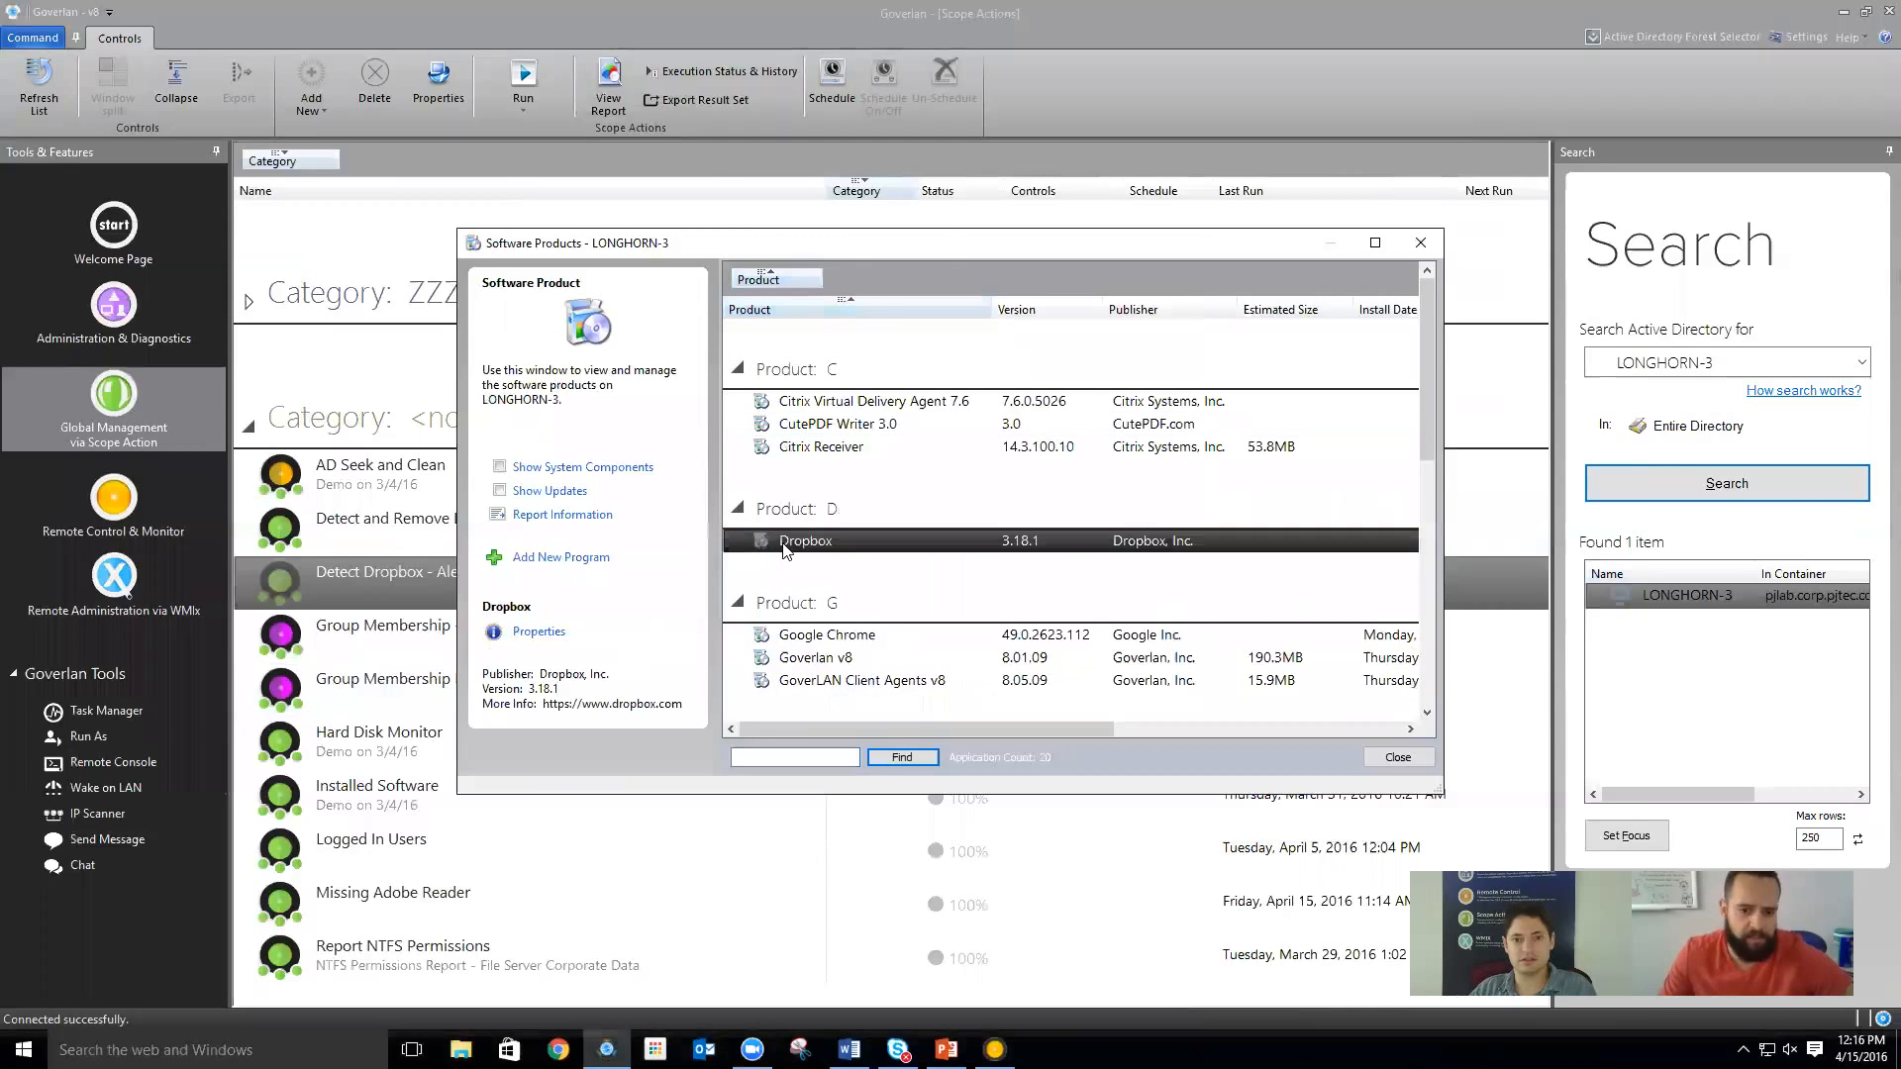
left_click(538, 633)
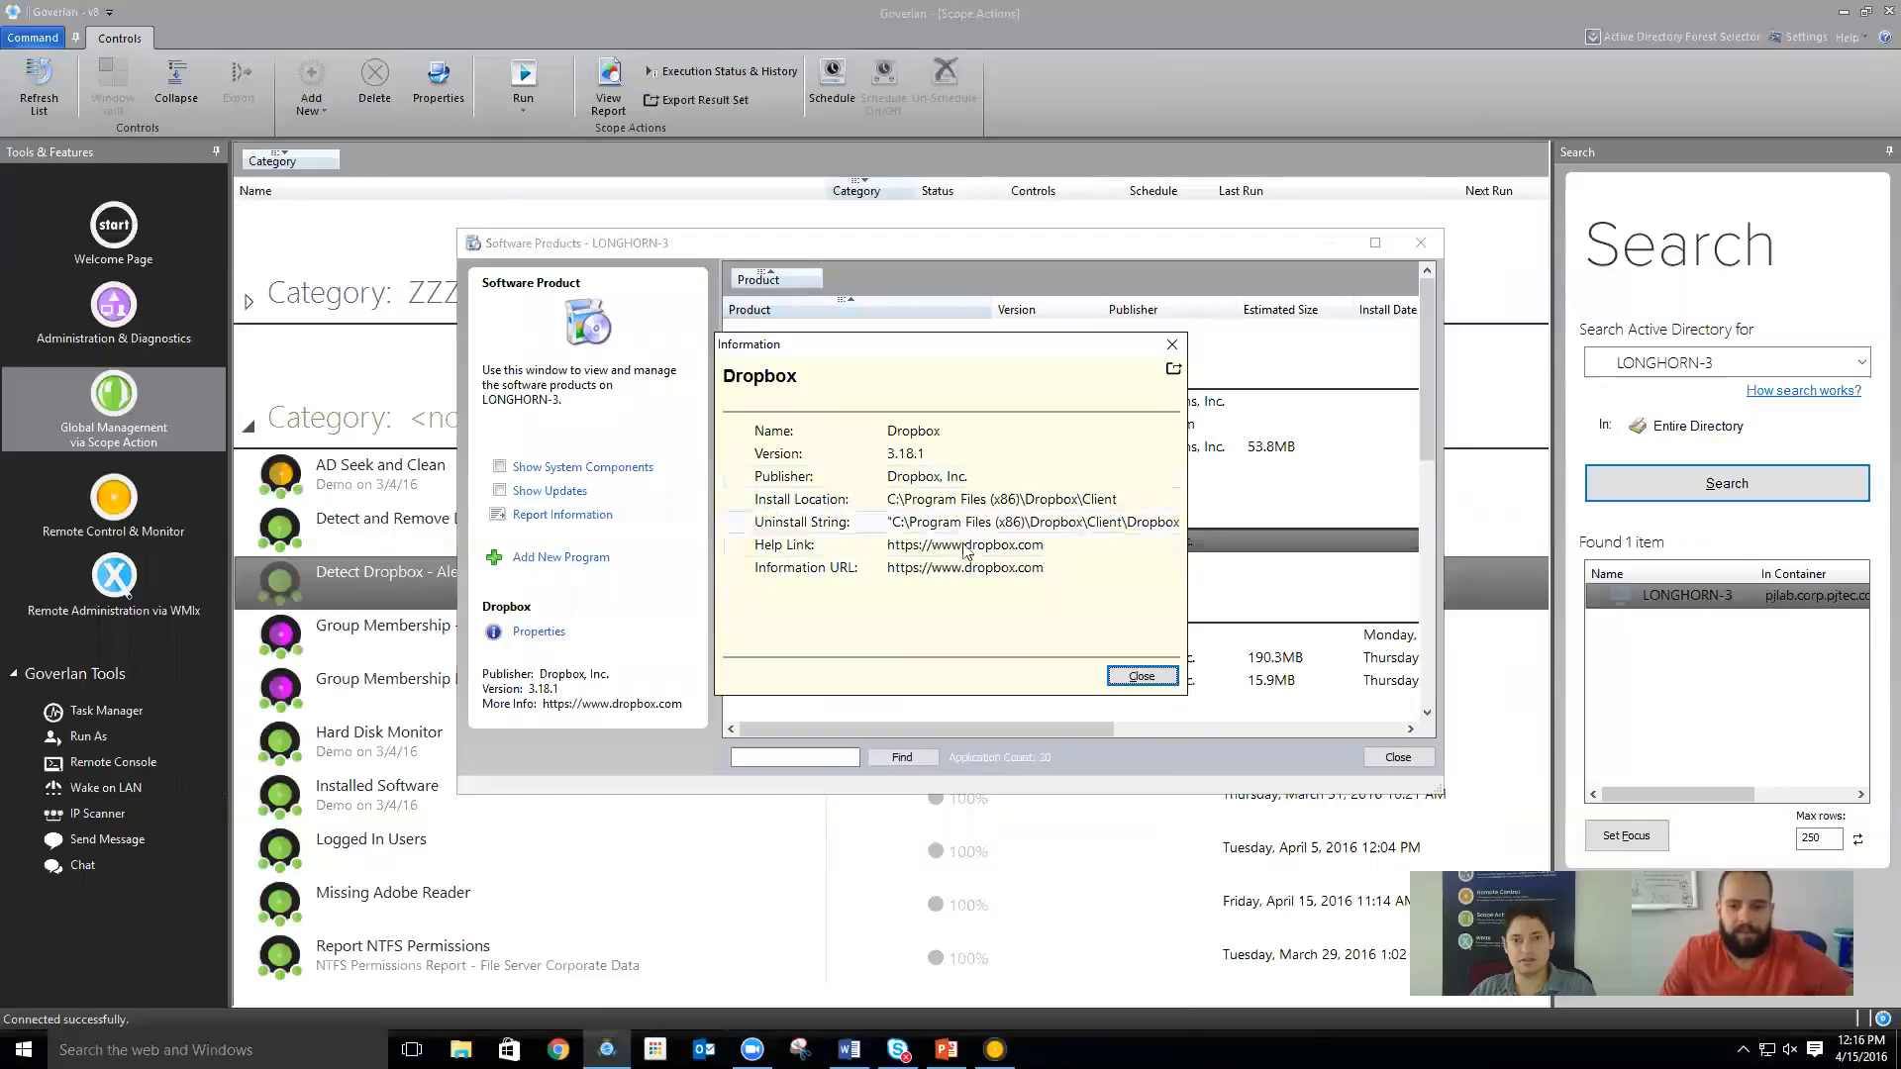
Export the Dropbox properties to a text report and copy its full uninstall string, including the quoted DropboxUninstaller.exe path and /InstallType:MACHINE
left_click(1047, 525)
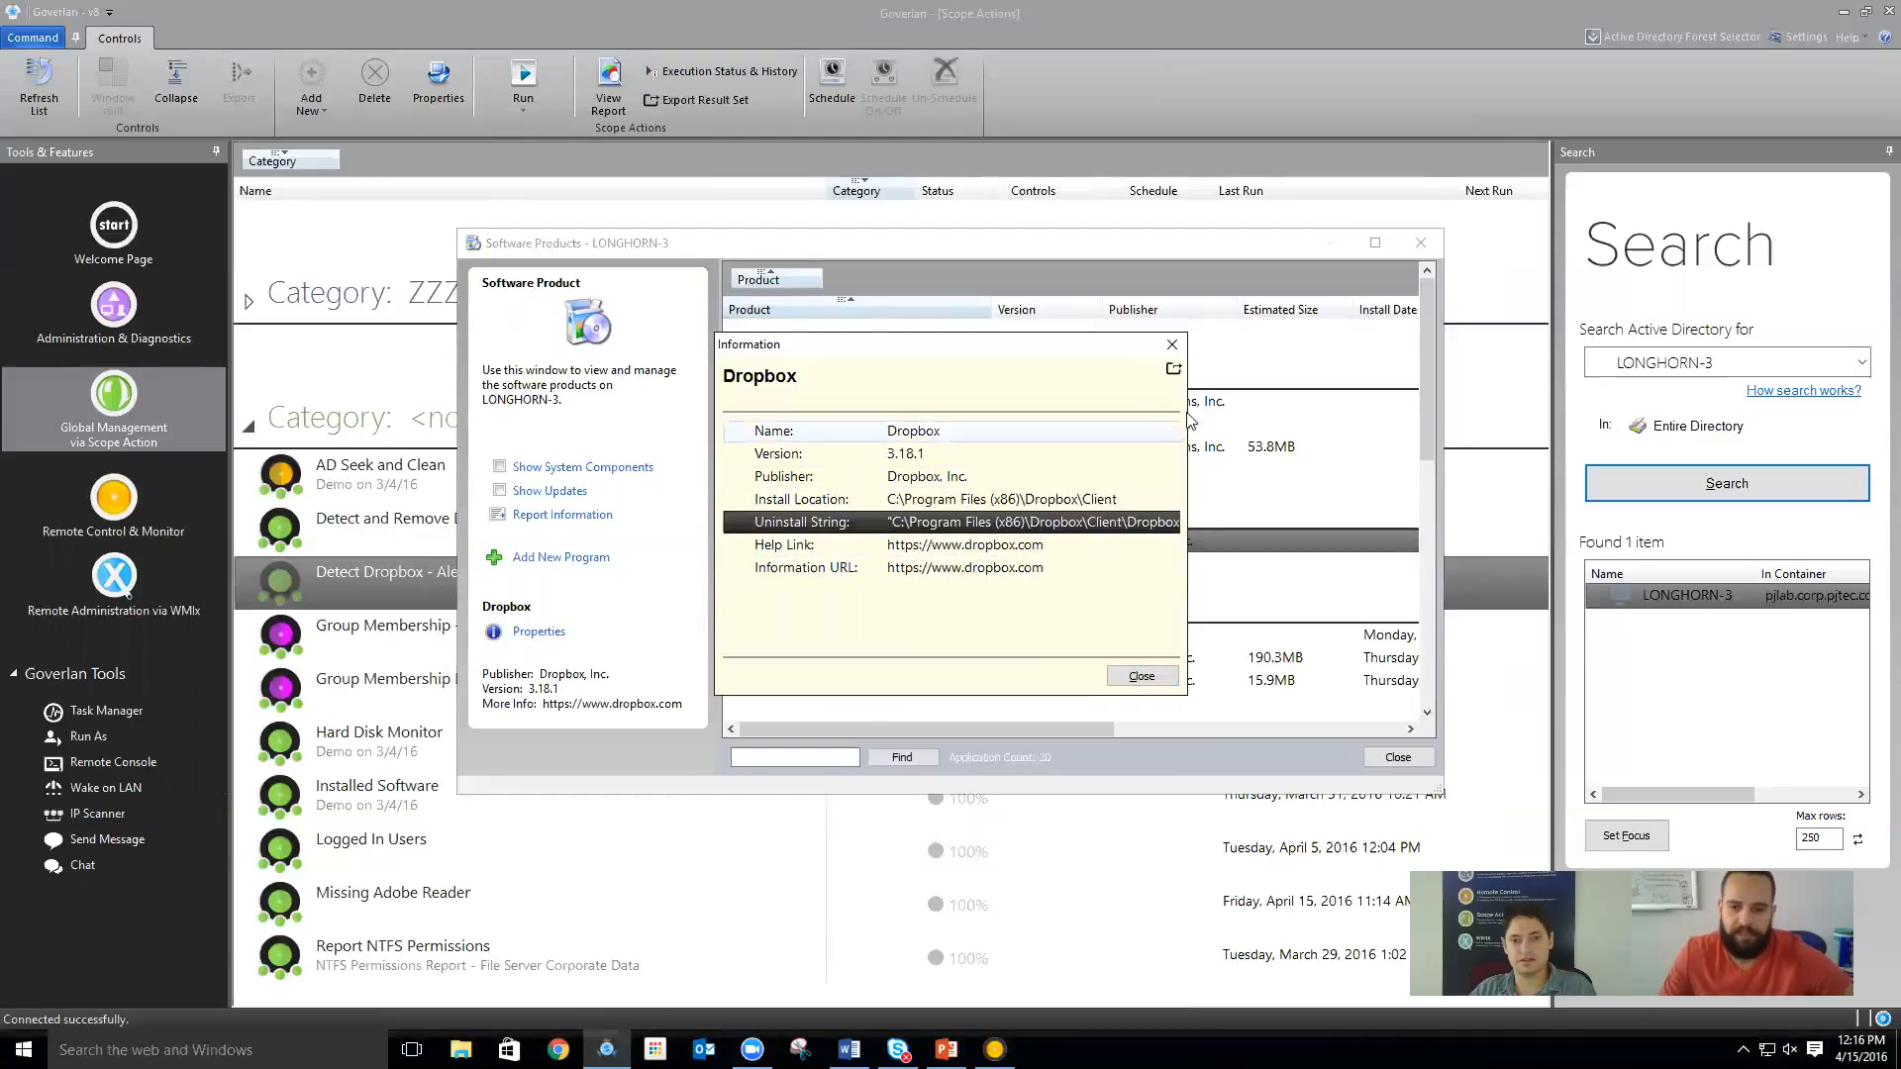
left_click(1173, 369)
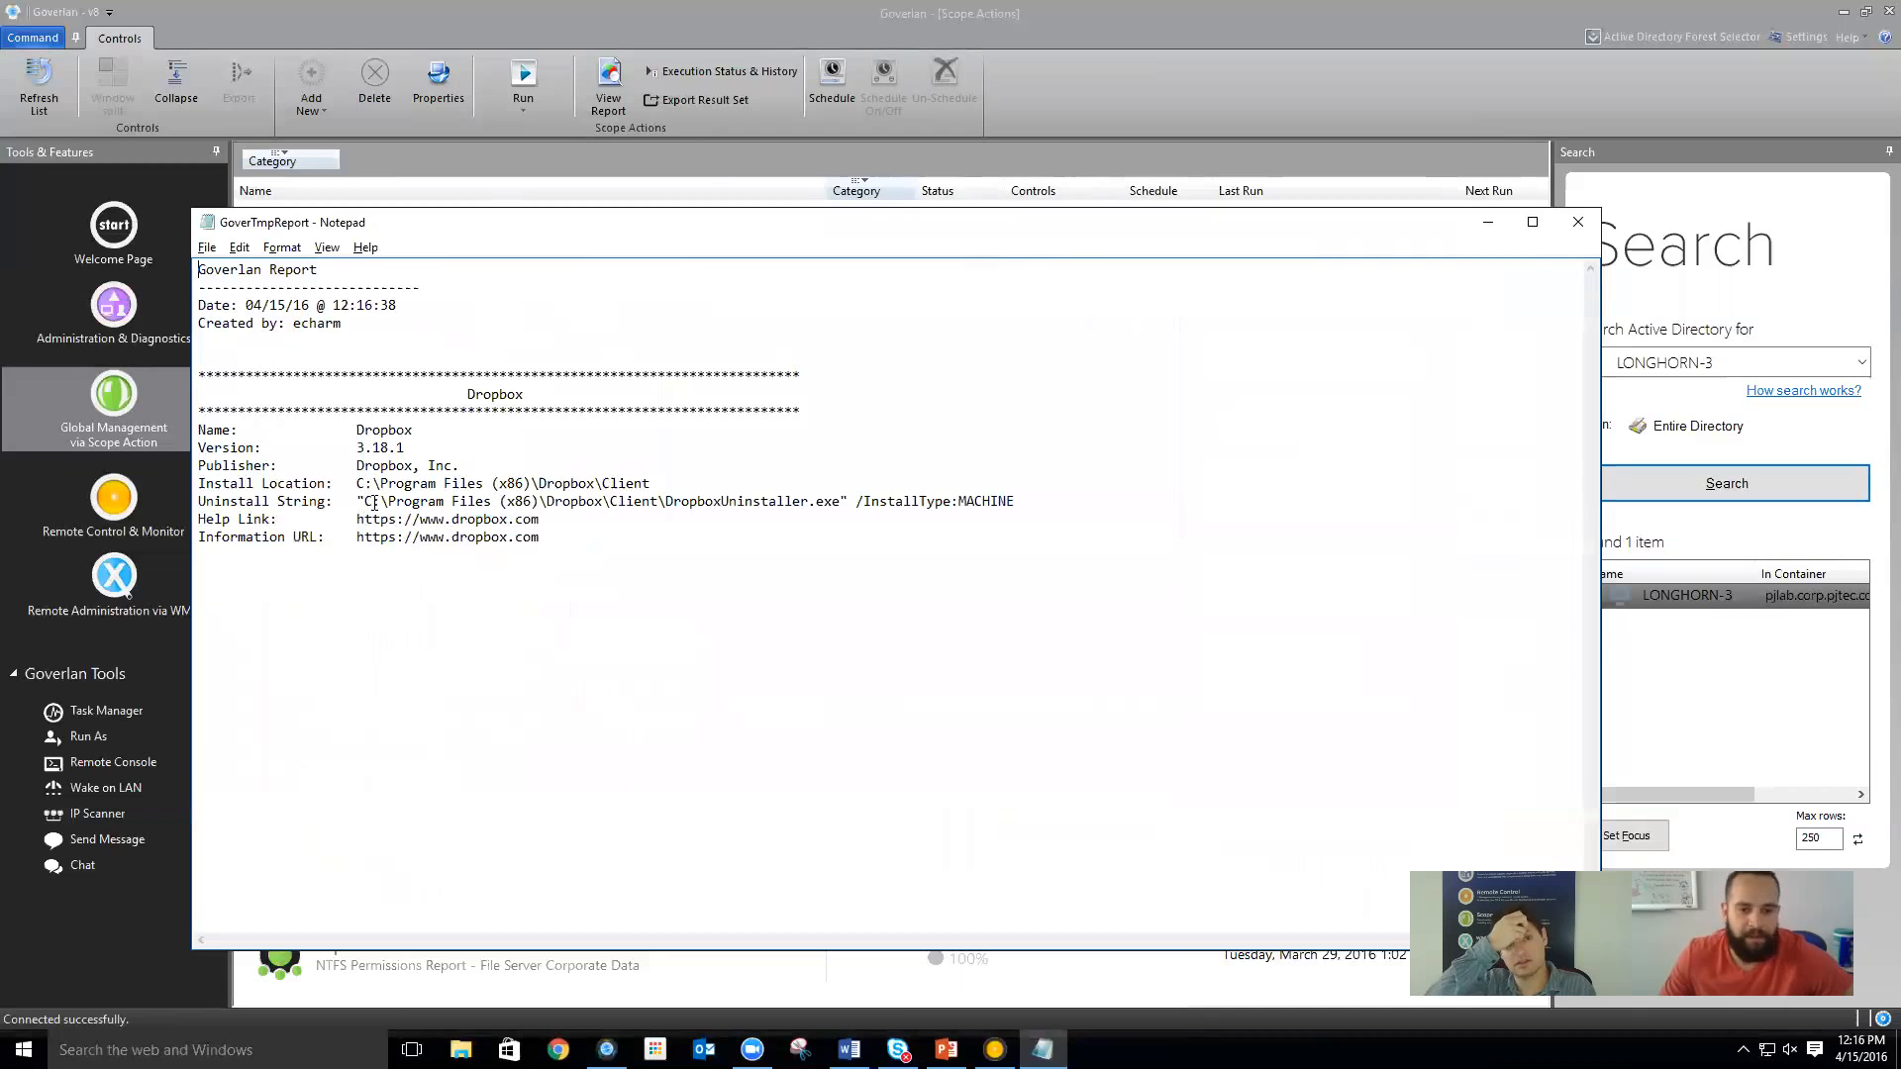
left_click_drag(364, 500, 840, 506)
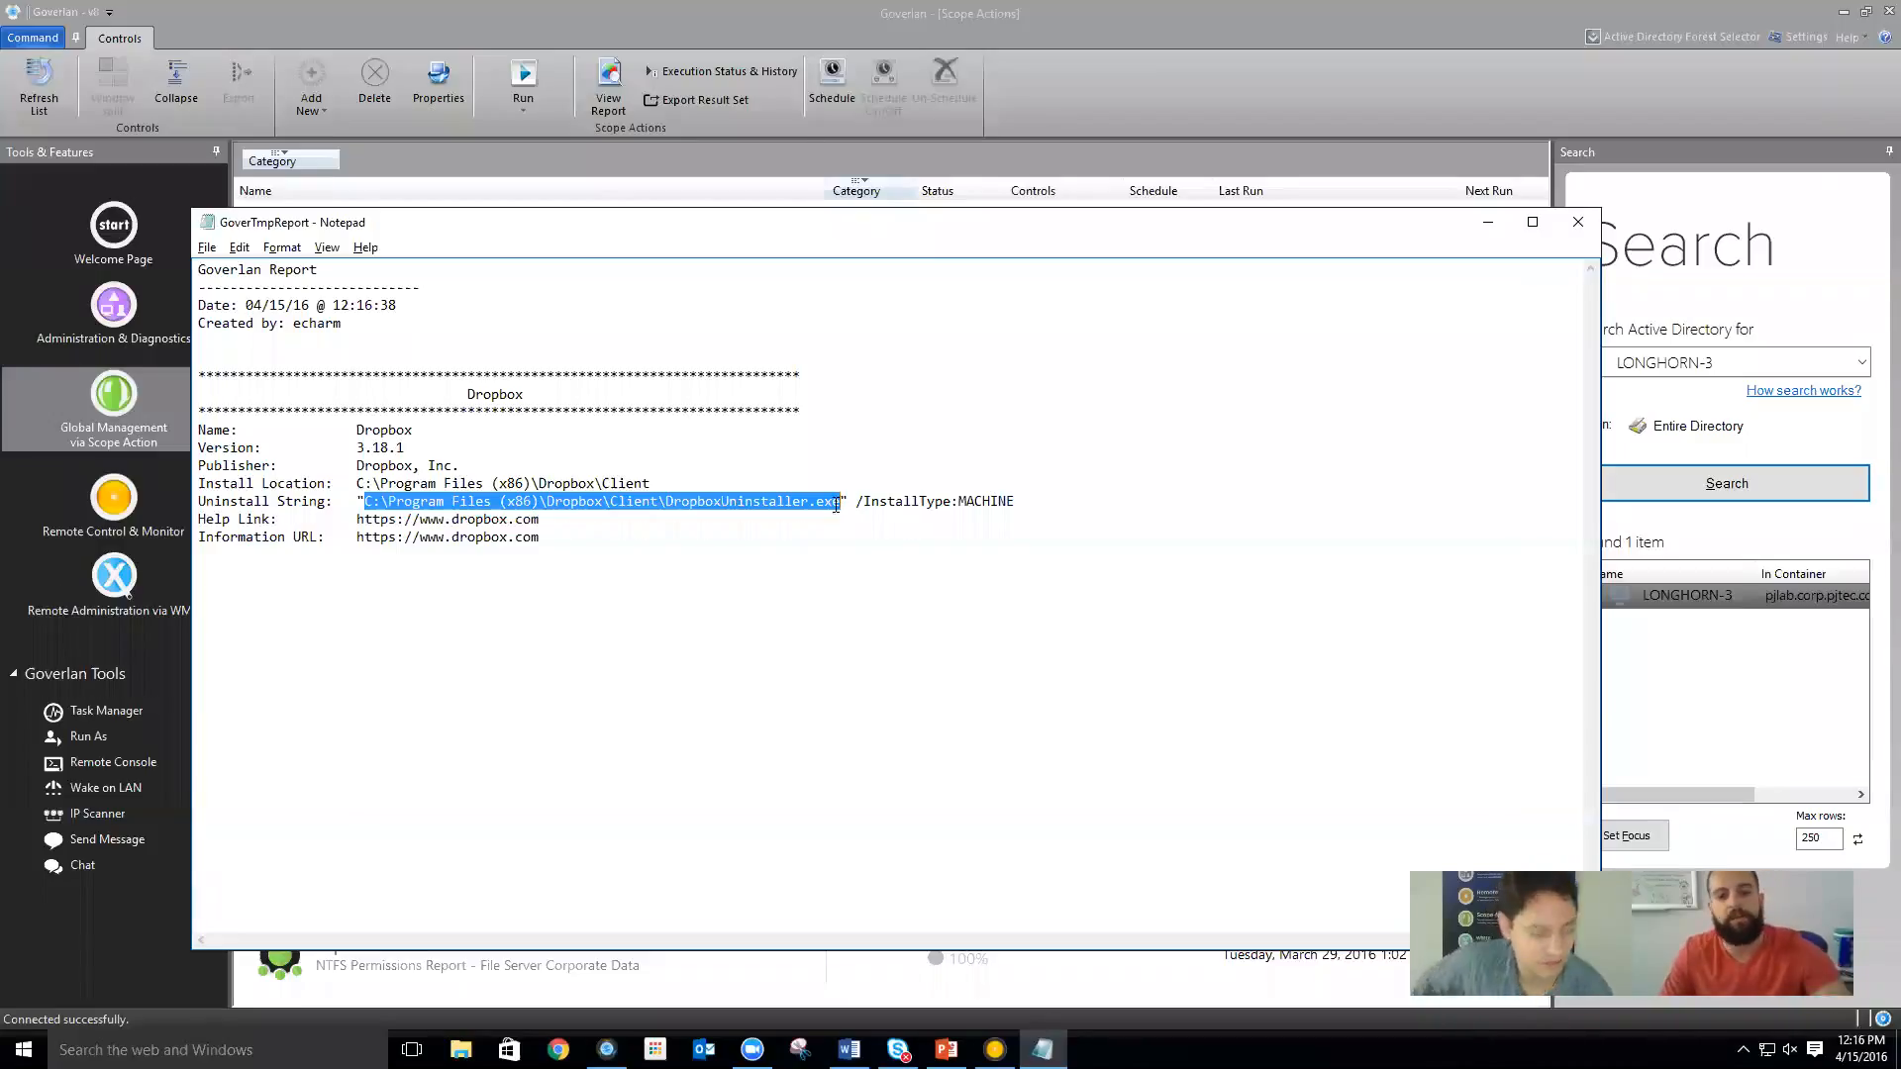
left_click(847, 534)
left_click_drag(841, 502, 670, 501)
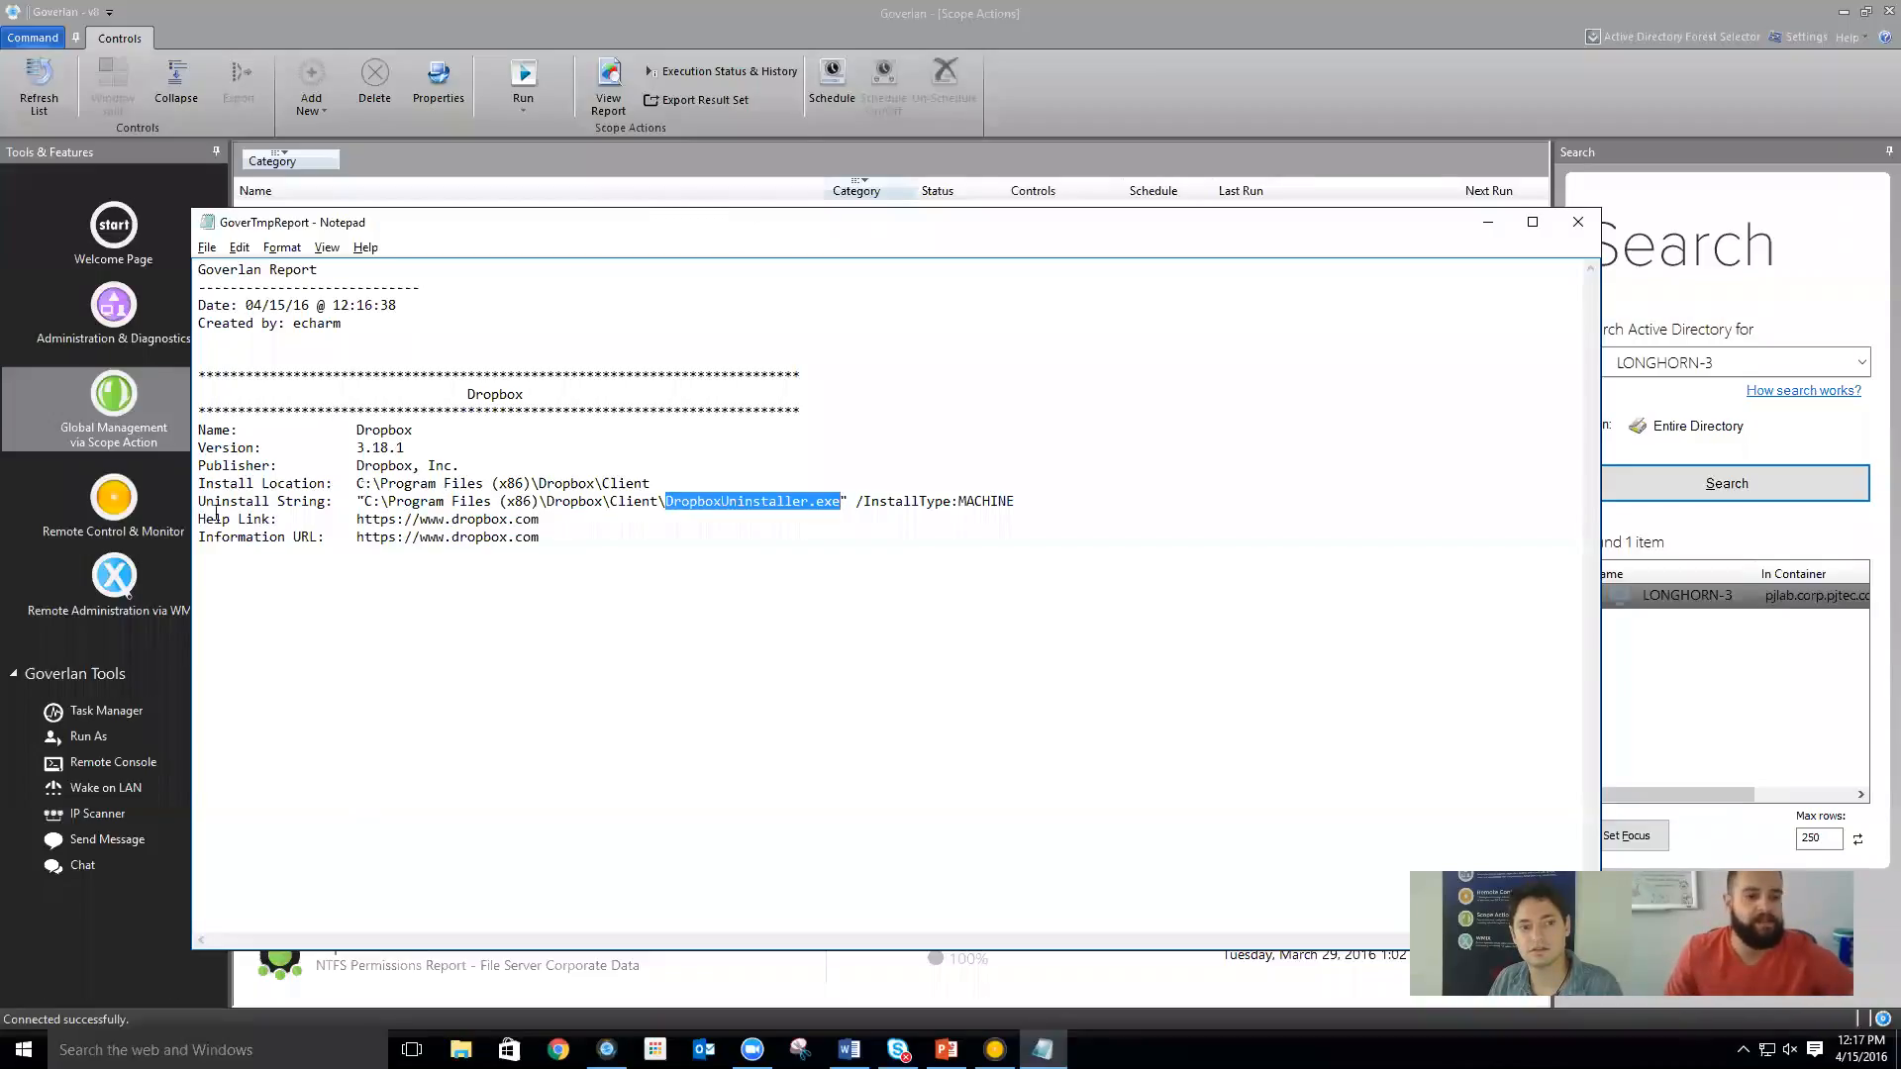
left_click(365, 502)
left_click(360, 502)
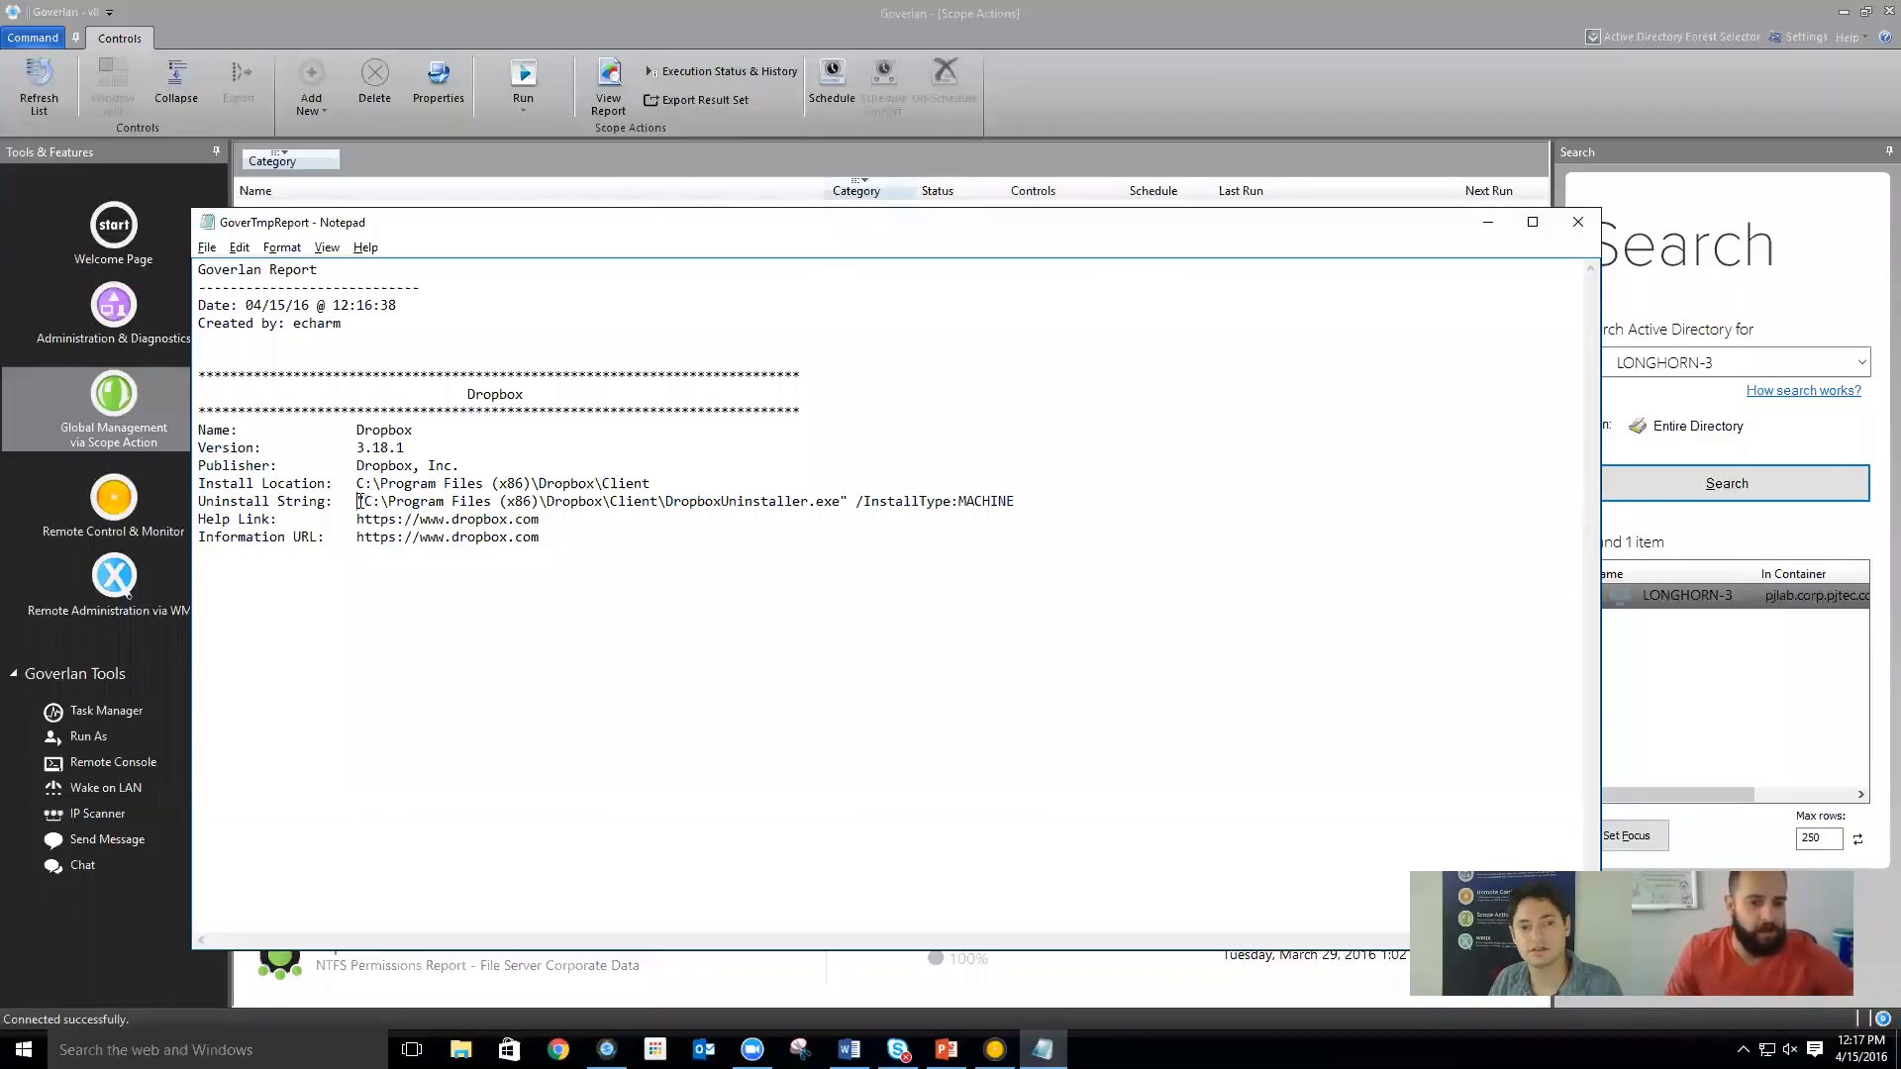
left_click_drag(358, 502, 1000, 508)
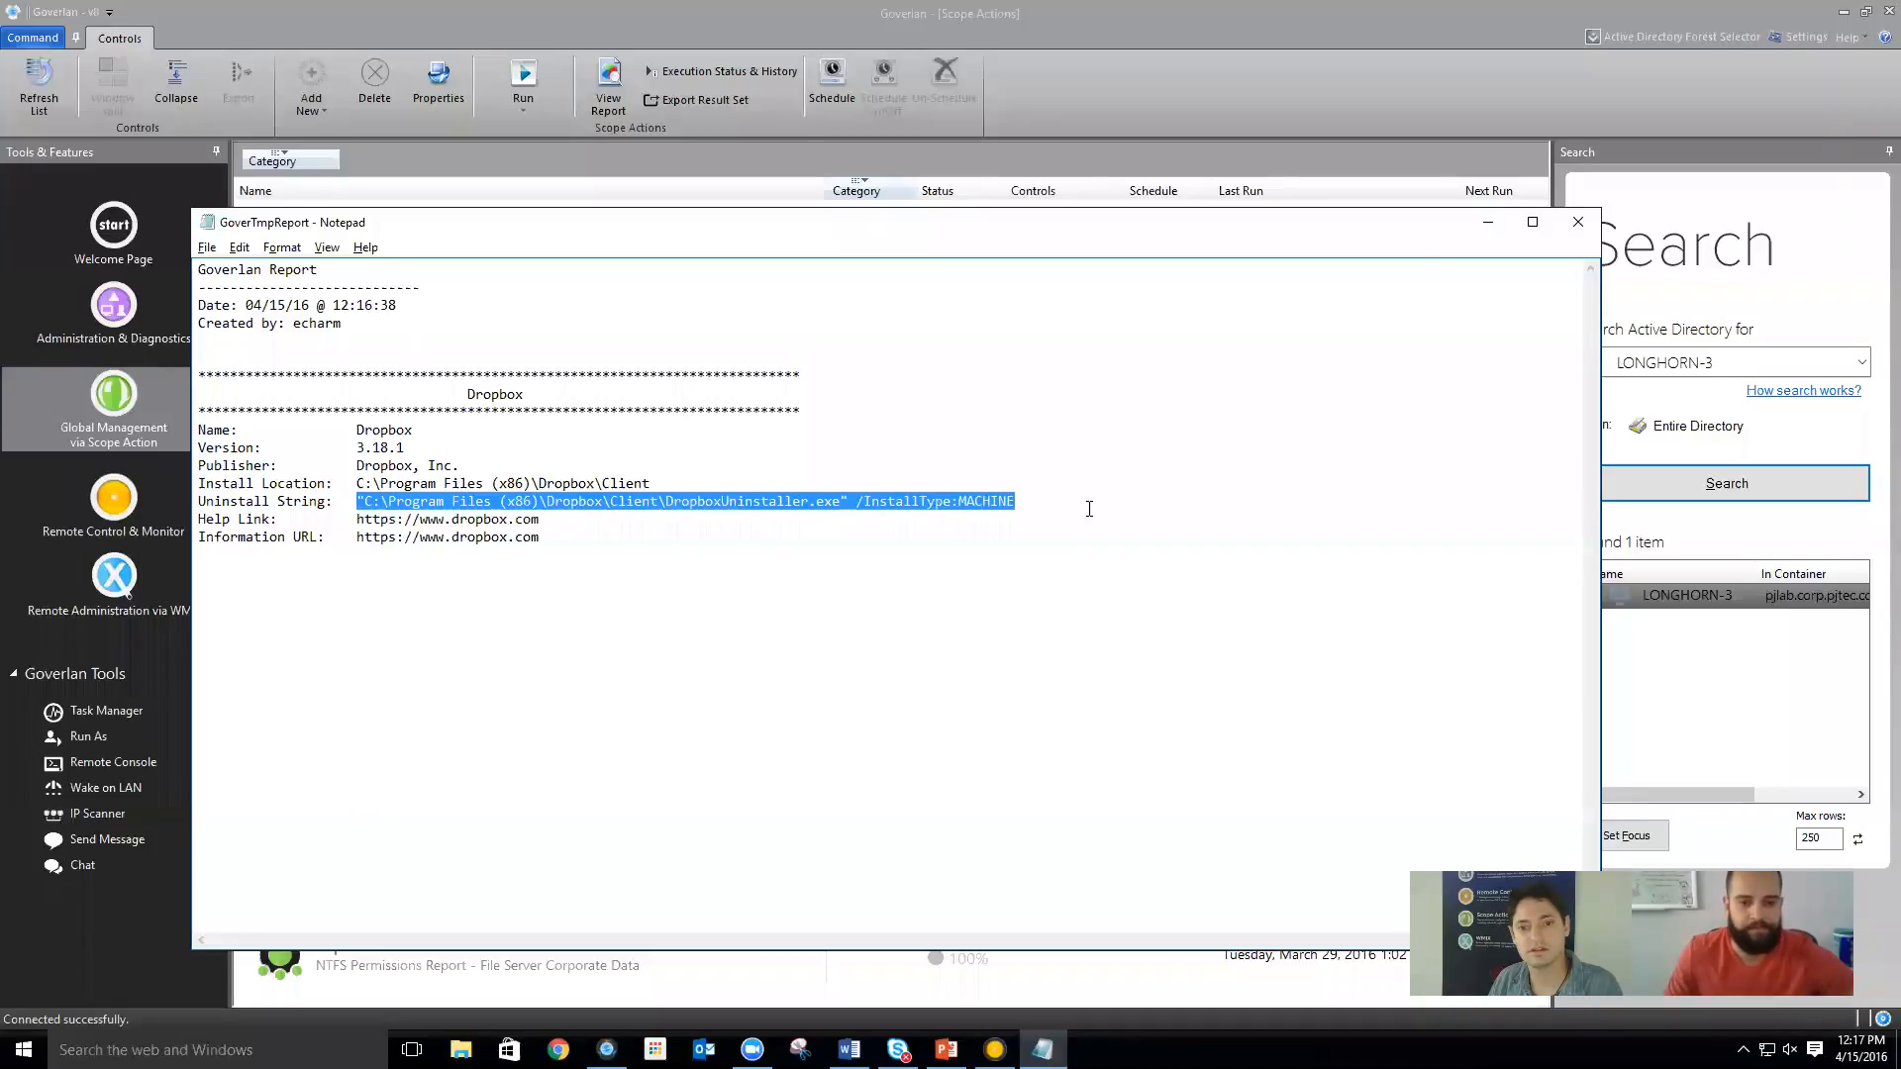
left_click(1487, 222)
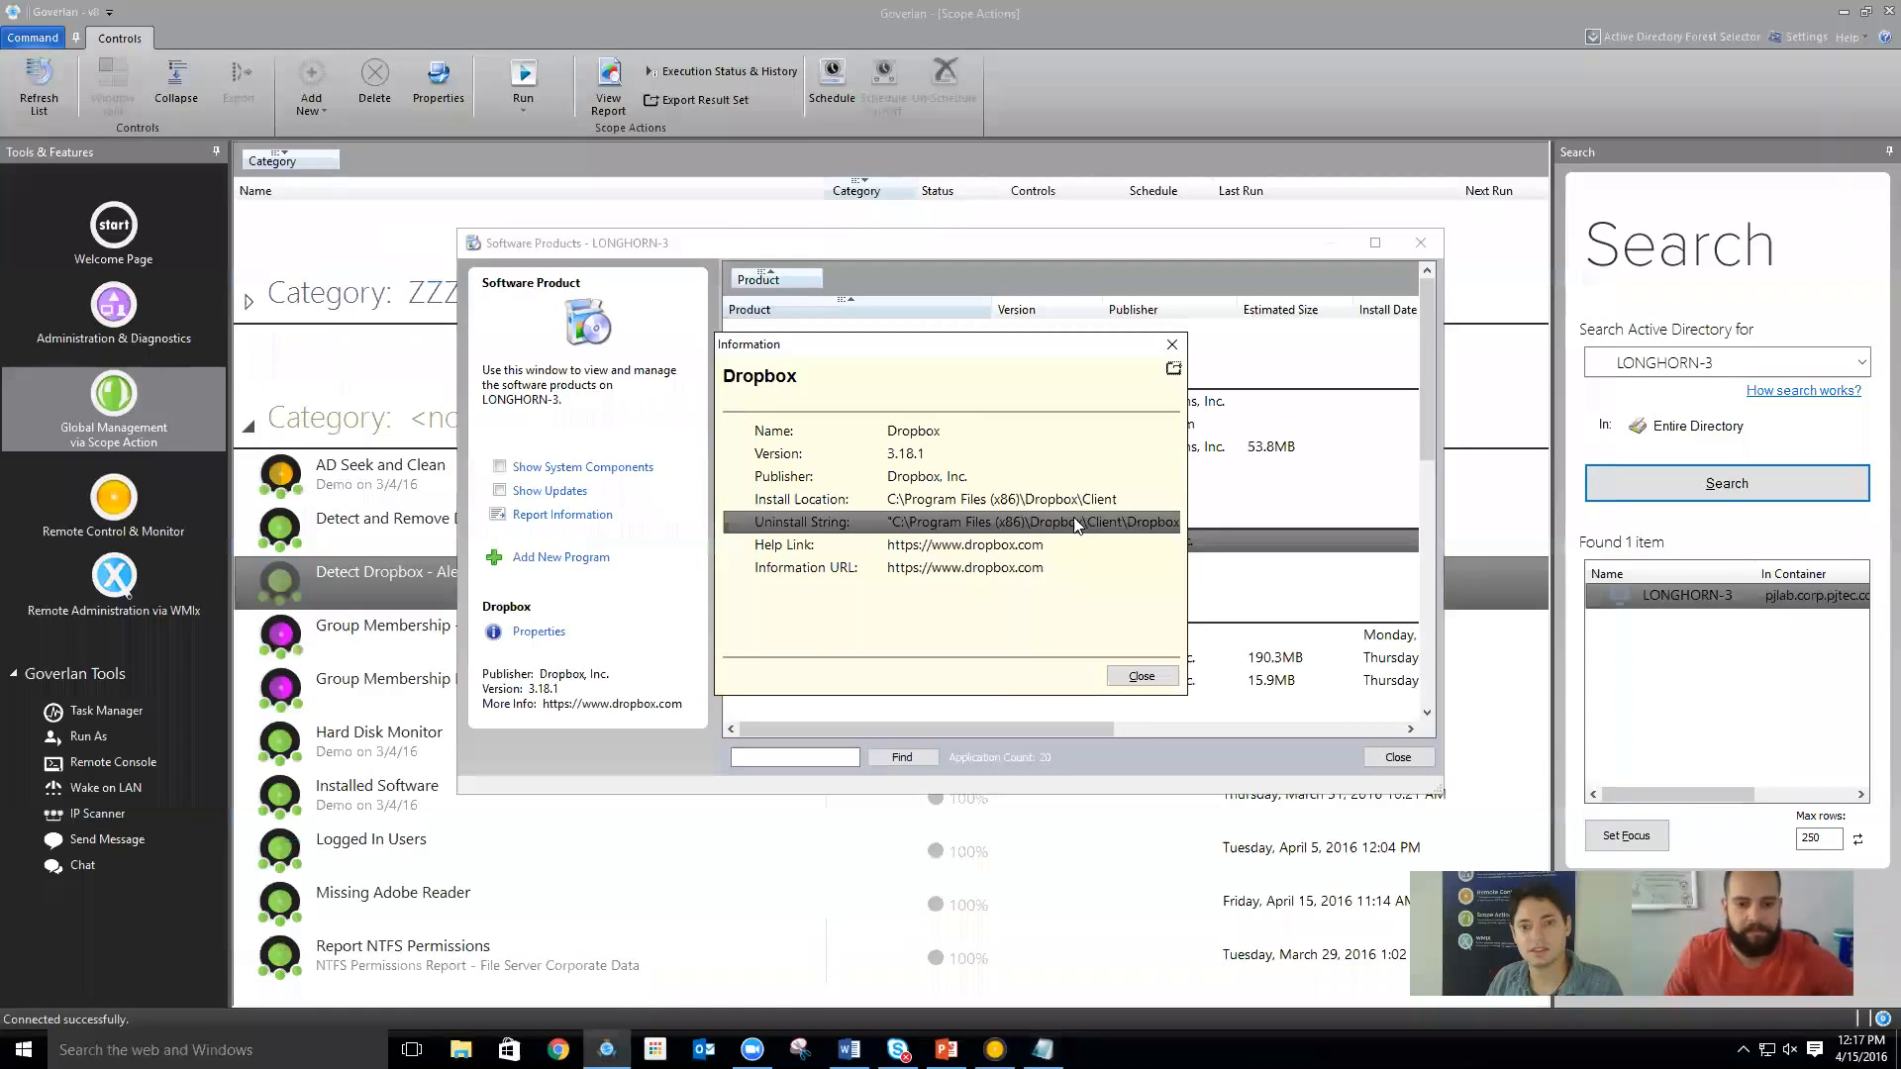
Close LONGHORN-3's software products and open the Remove Dropbox action module of the Detect Dropbox - Alert - Notify scope action
left_click(1139, 675)
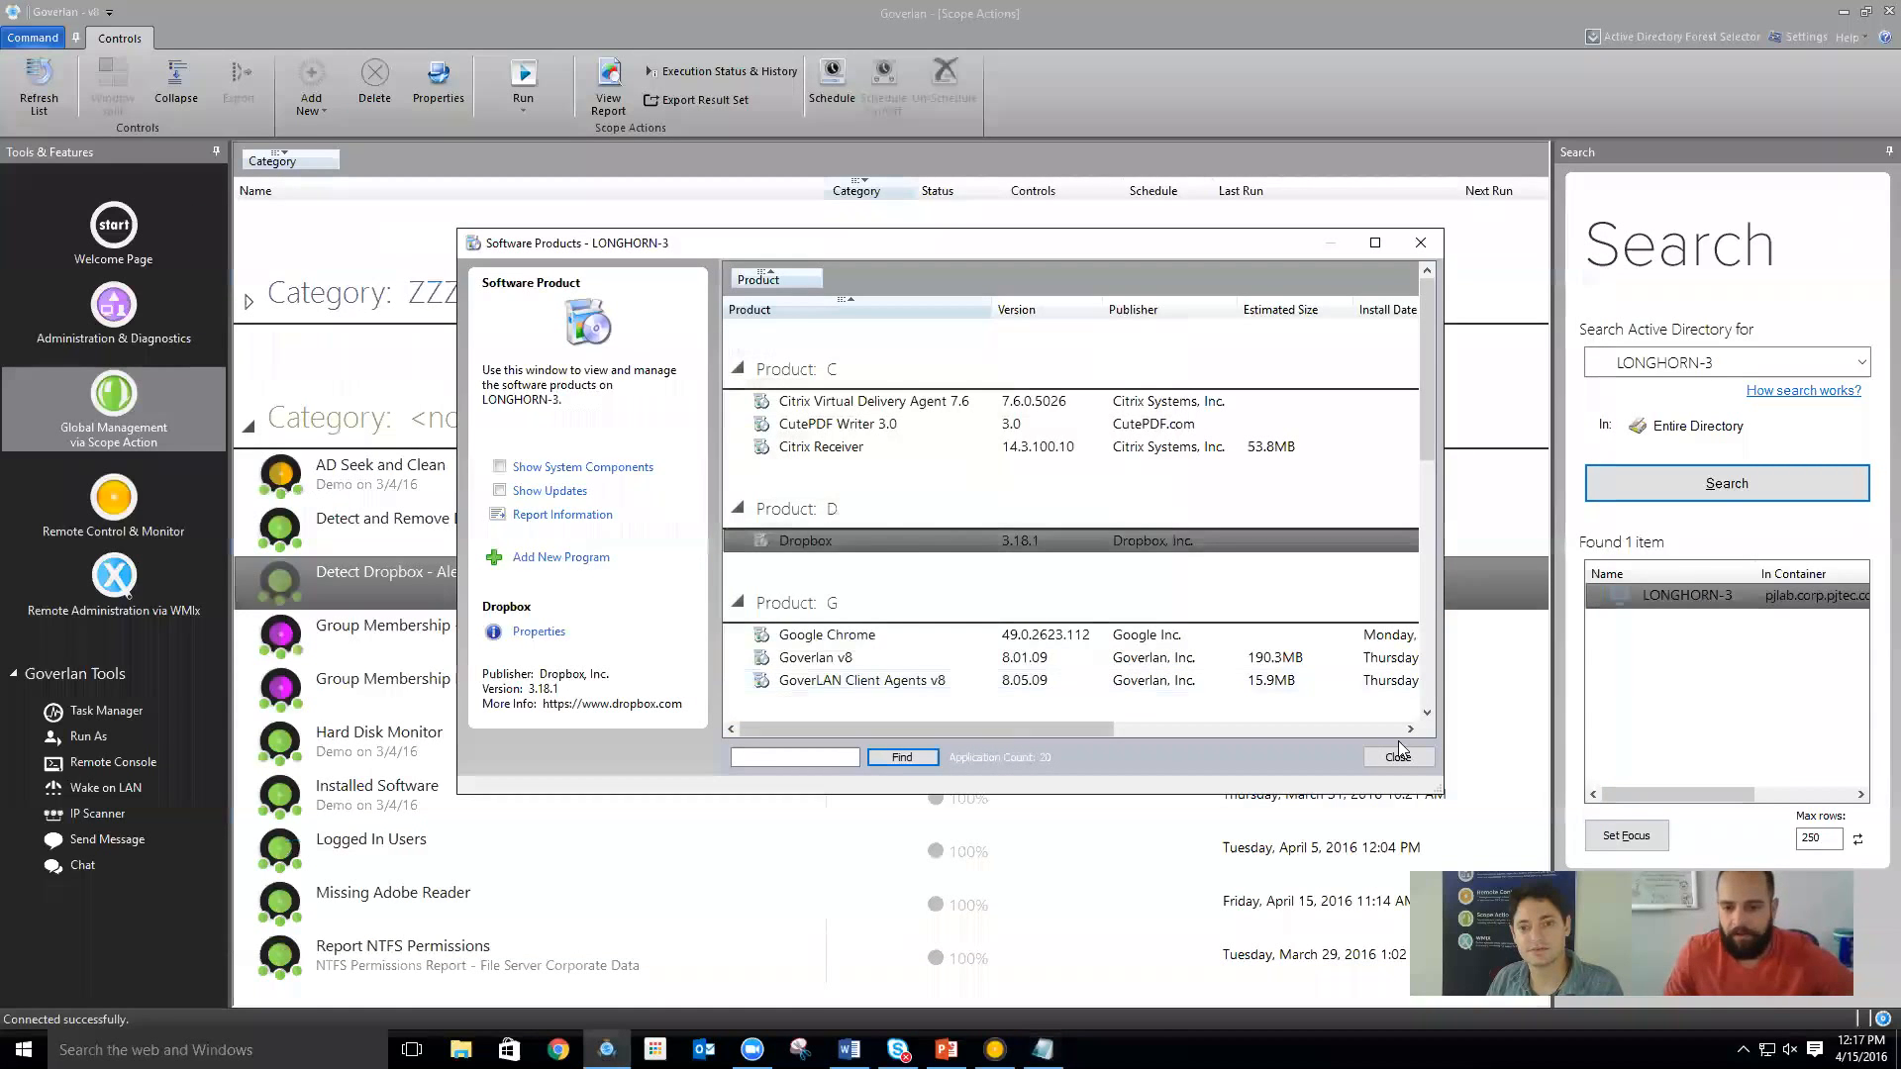
left_click(1393, 760)
double_click(414, 569)
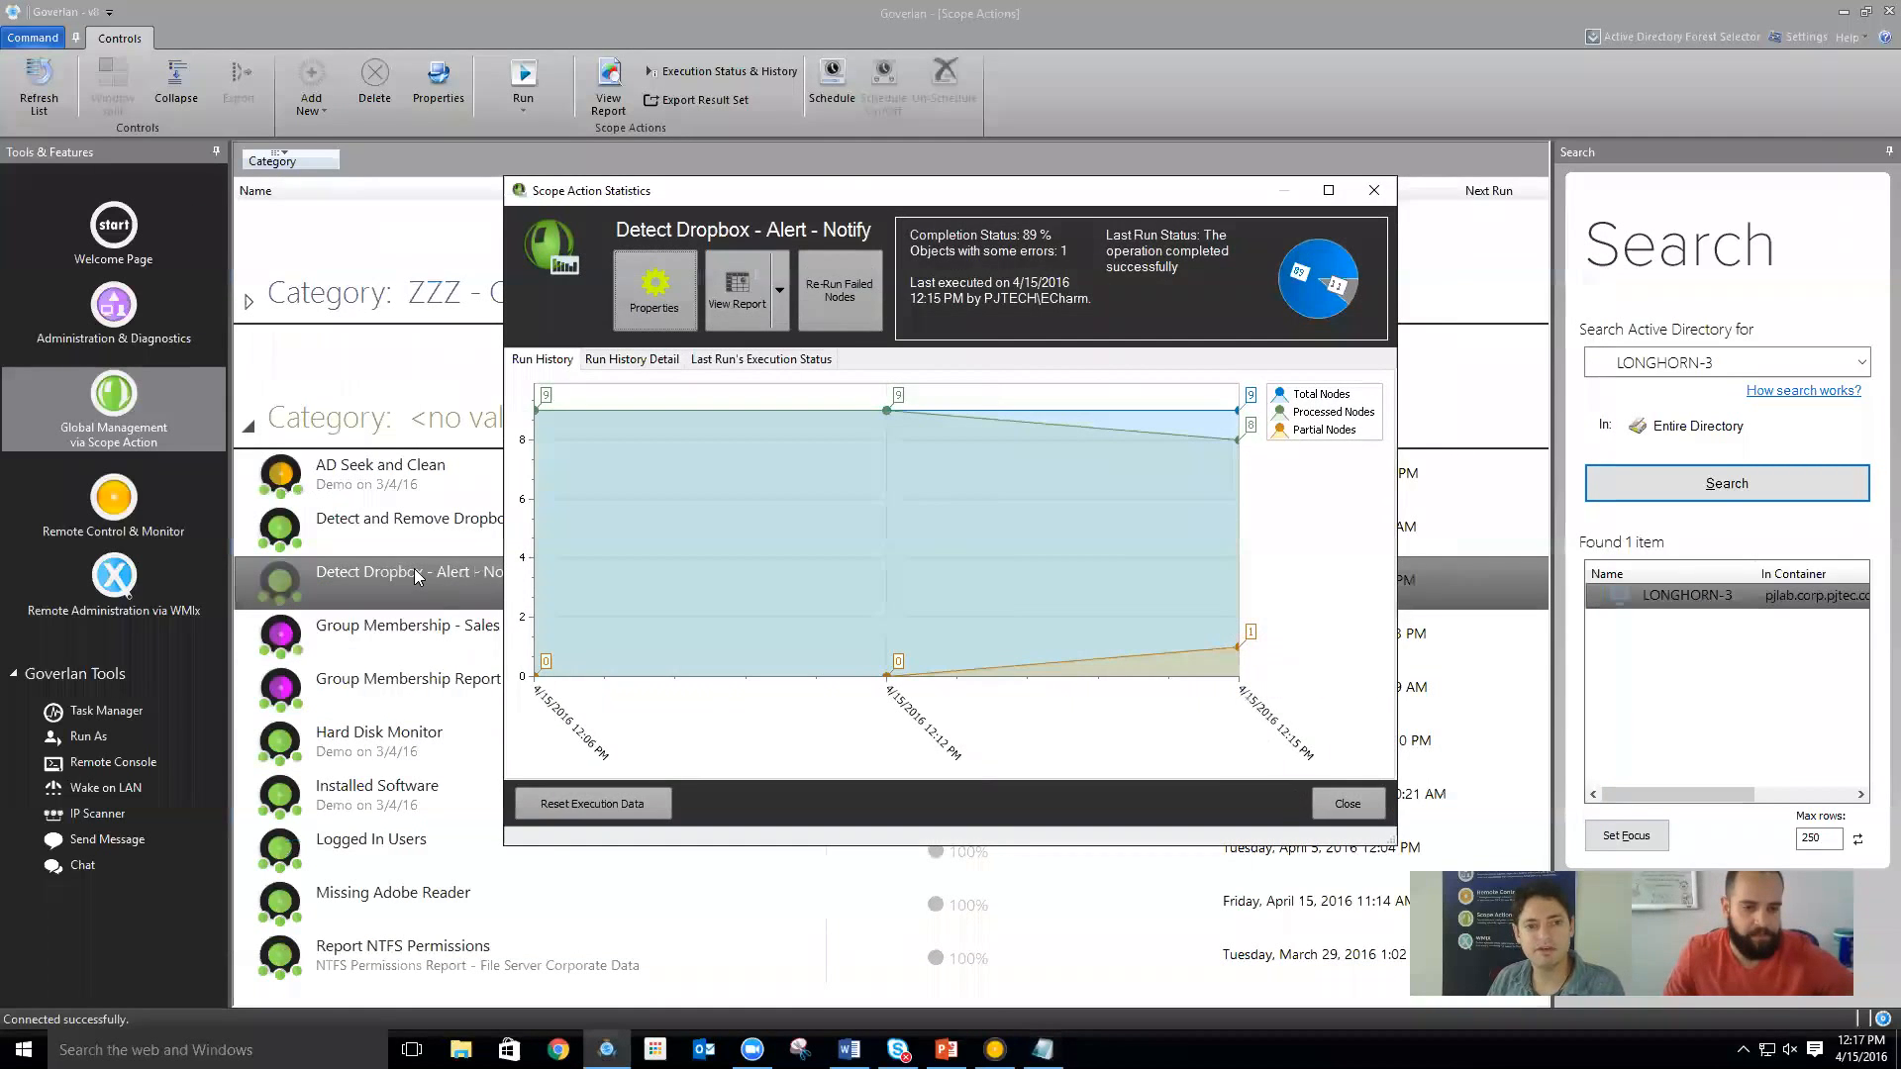
left_click(651, 286)
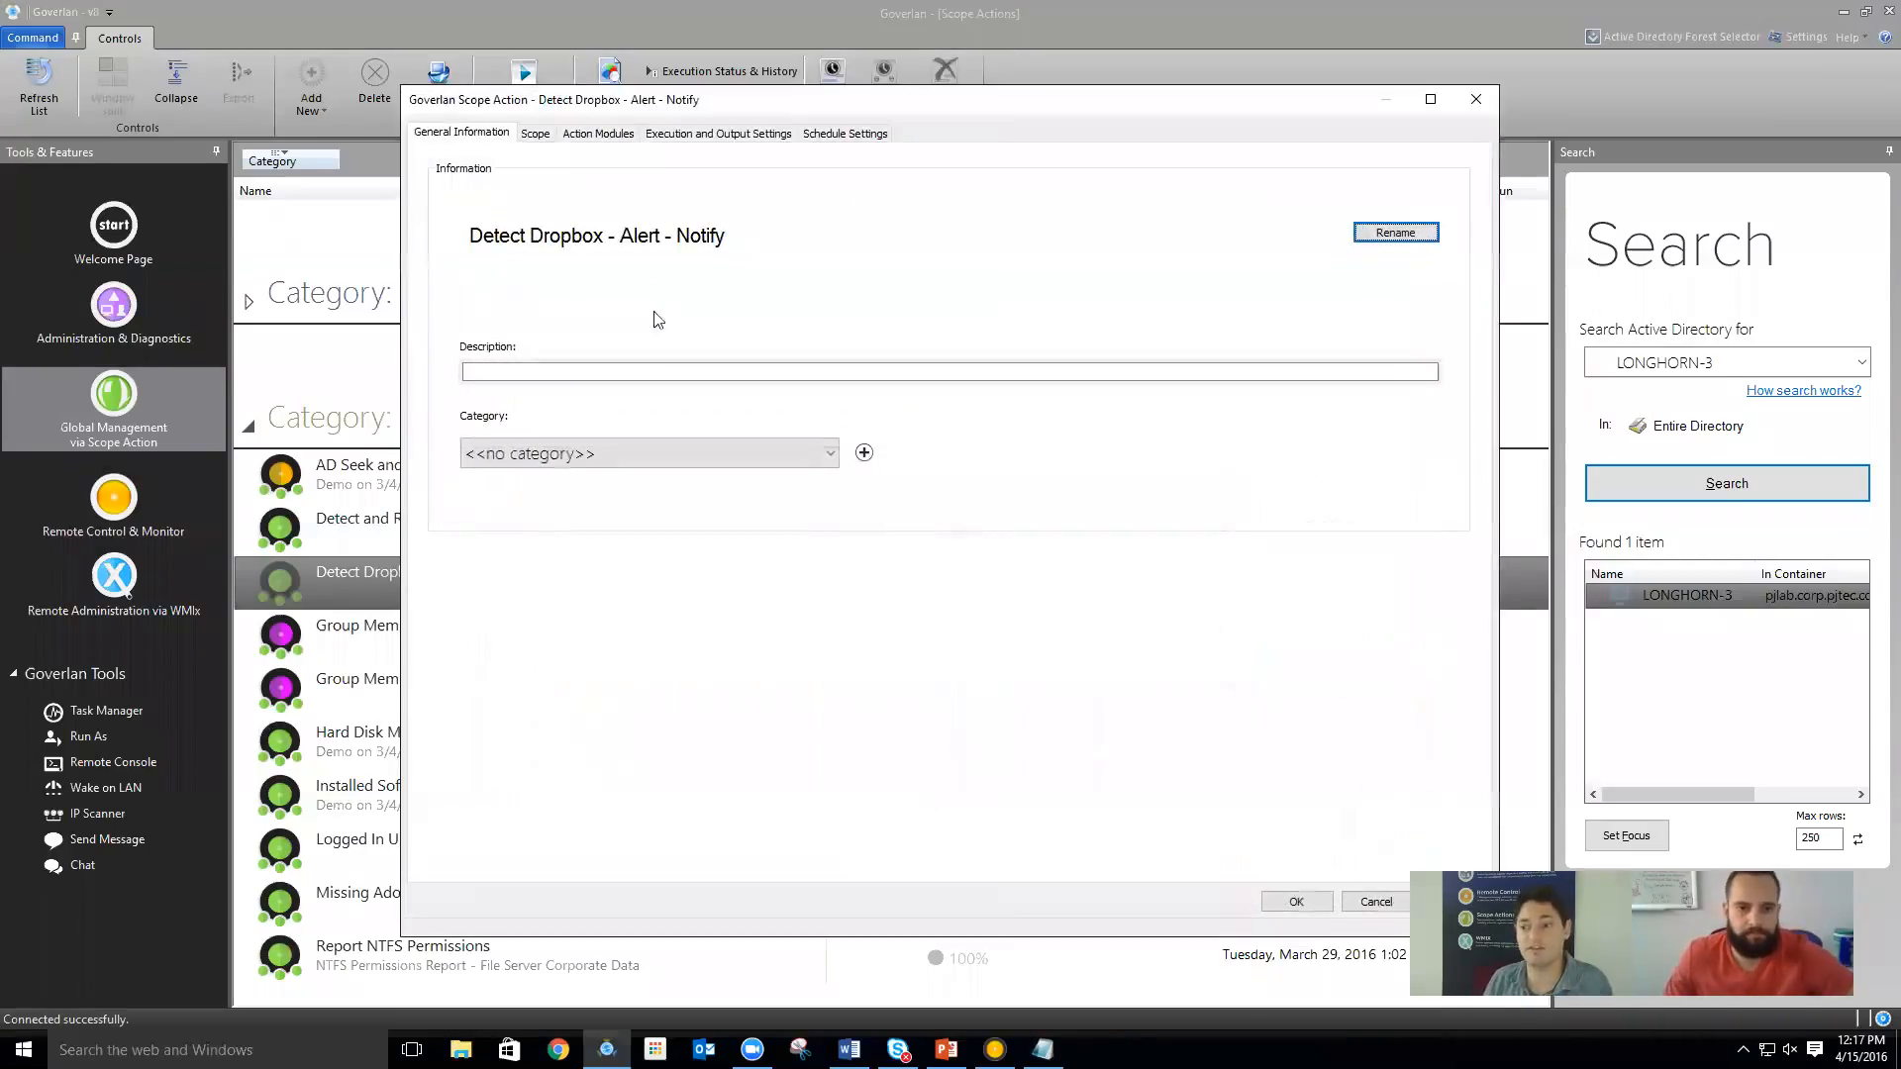
left_click(590, 133)
double_click(559, 237)
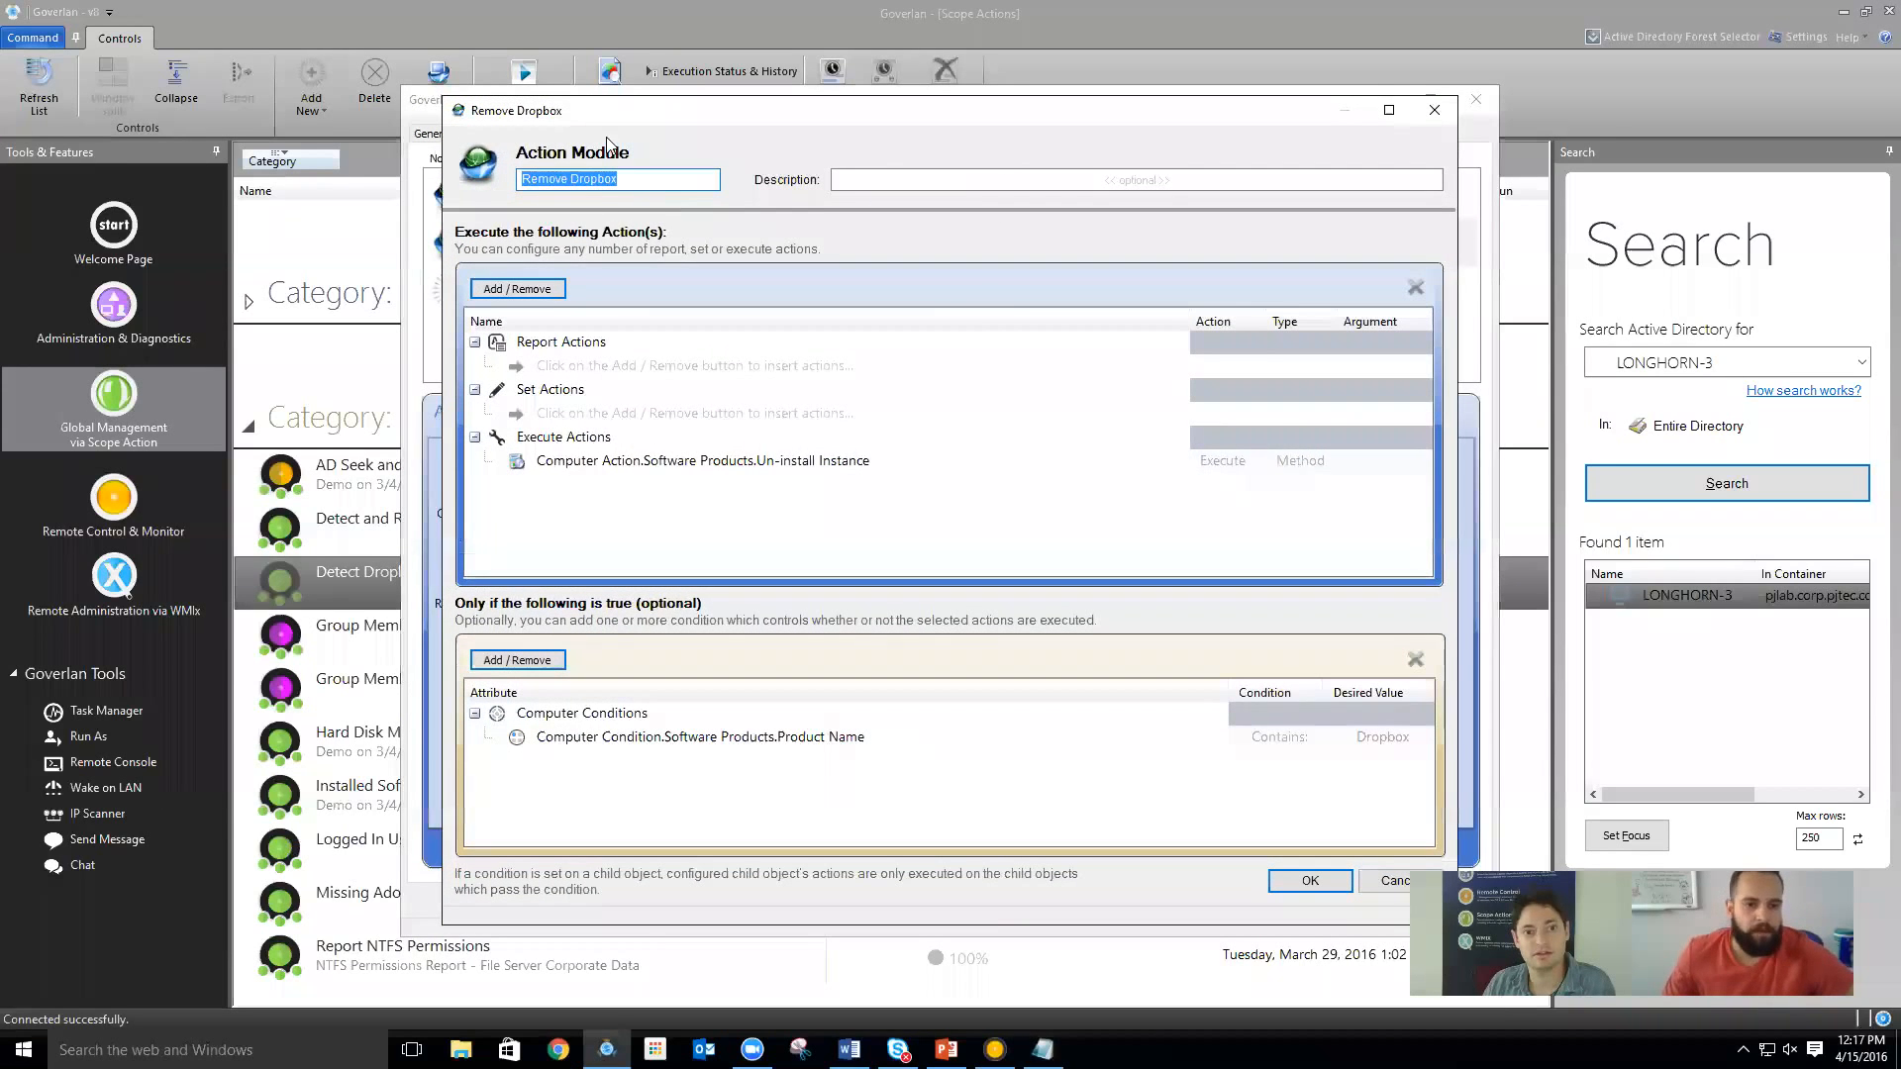
Delete the Software Products Product Name condition from the Remove Dropbox module
left_click(696, 465)
left_click(1288, 738)
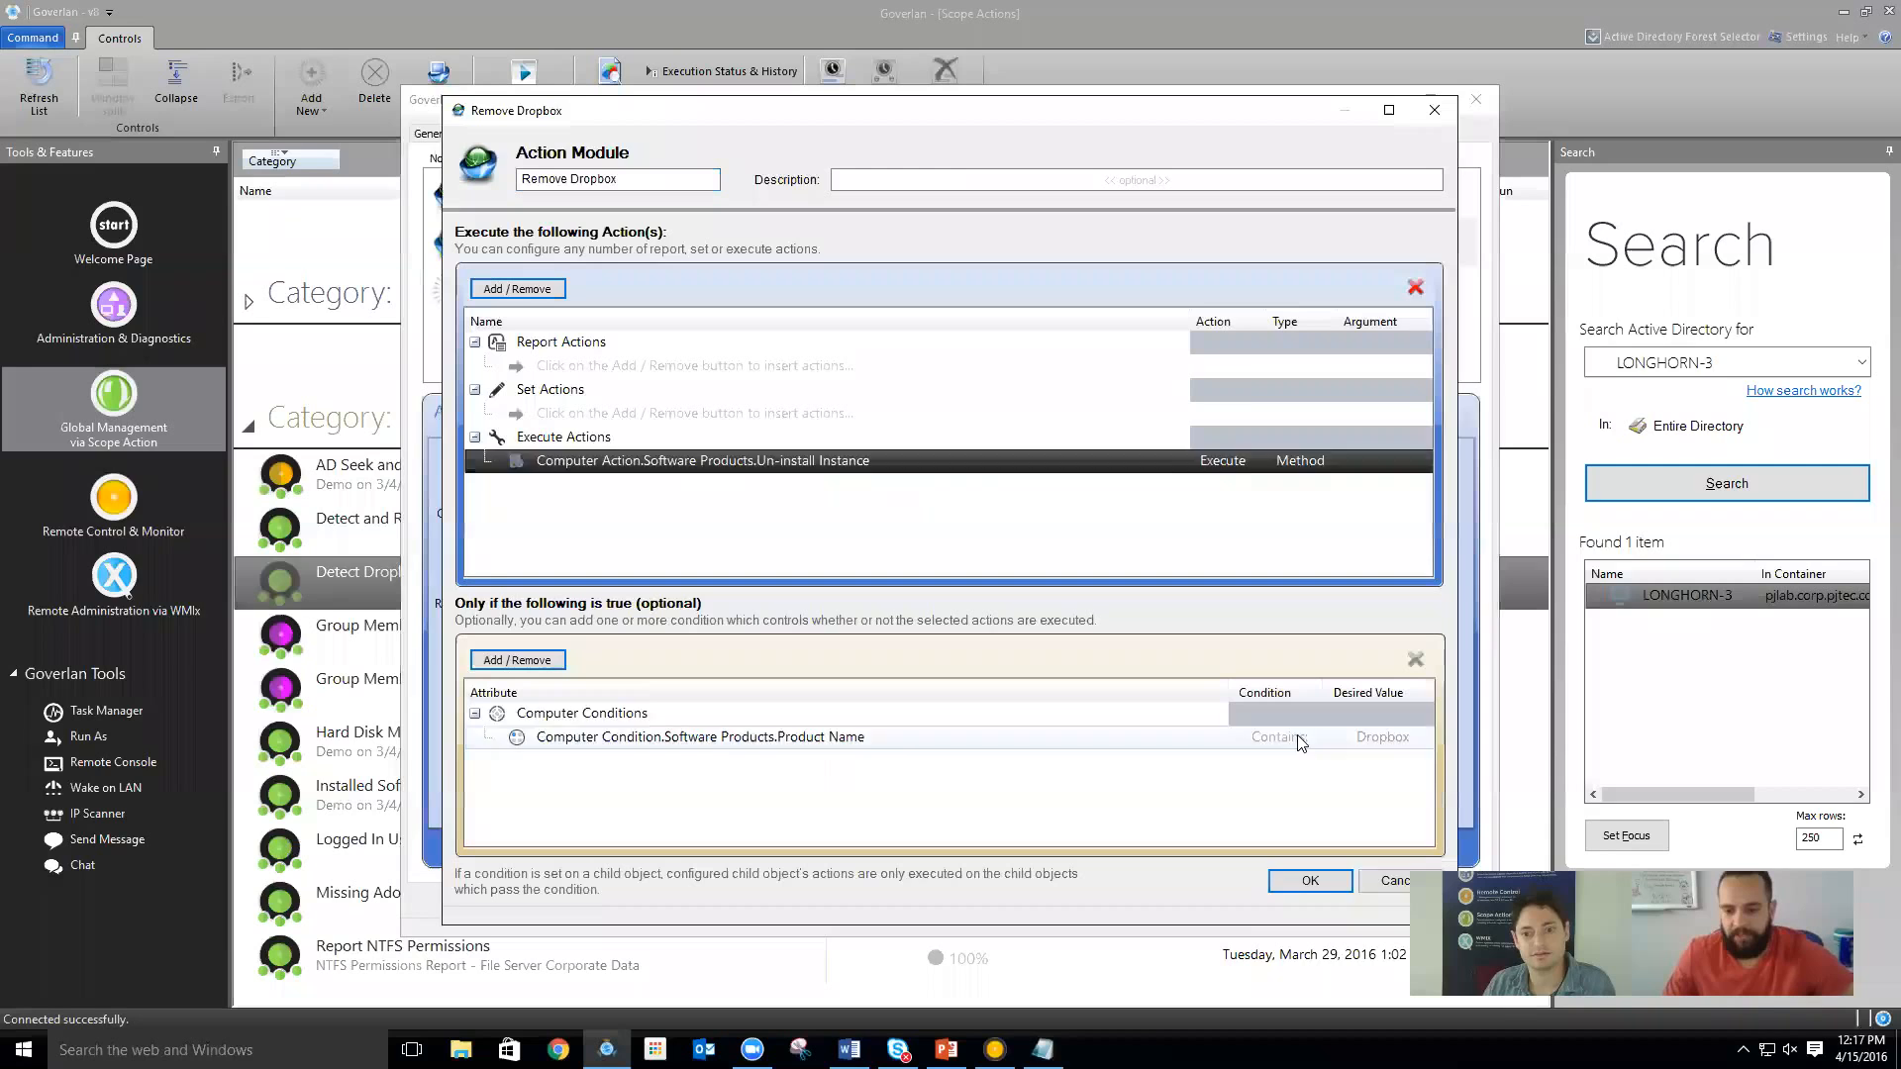
left_click(1420, 666)
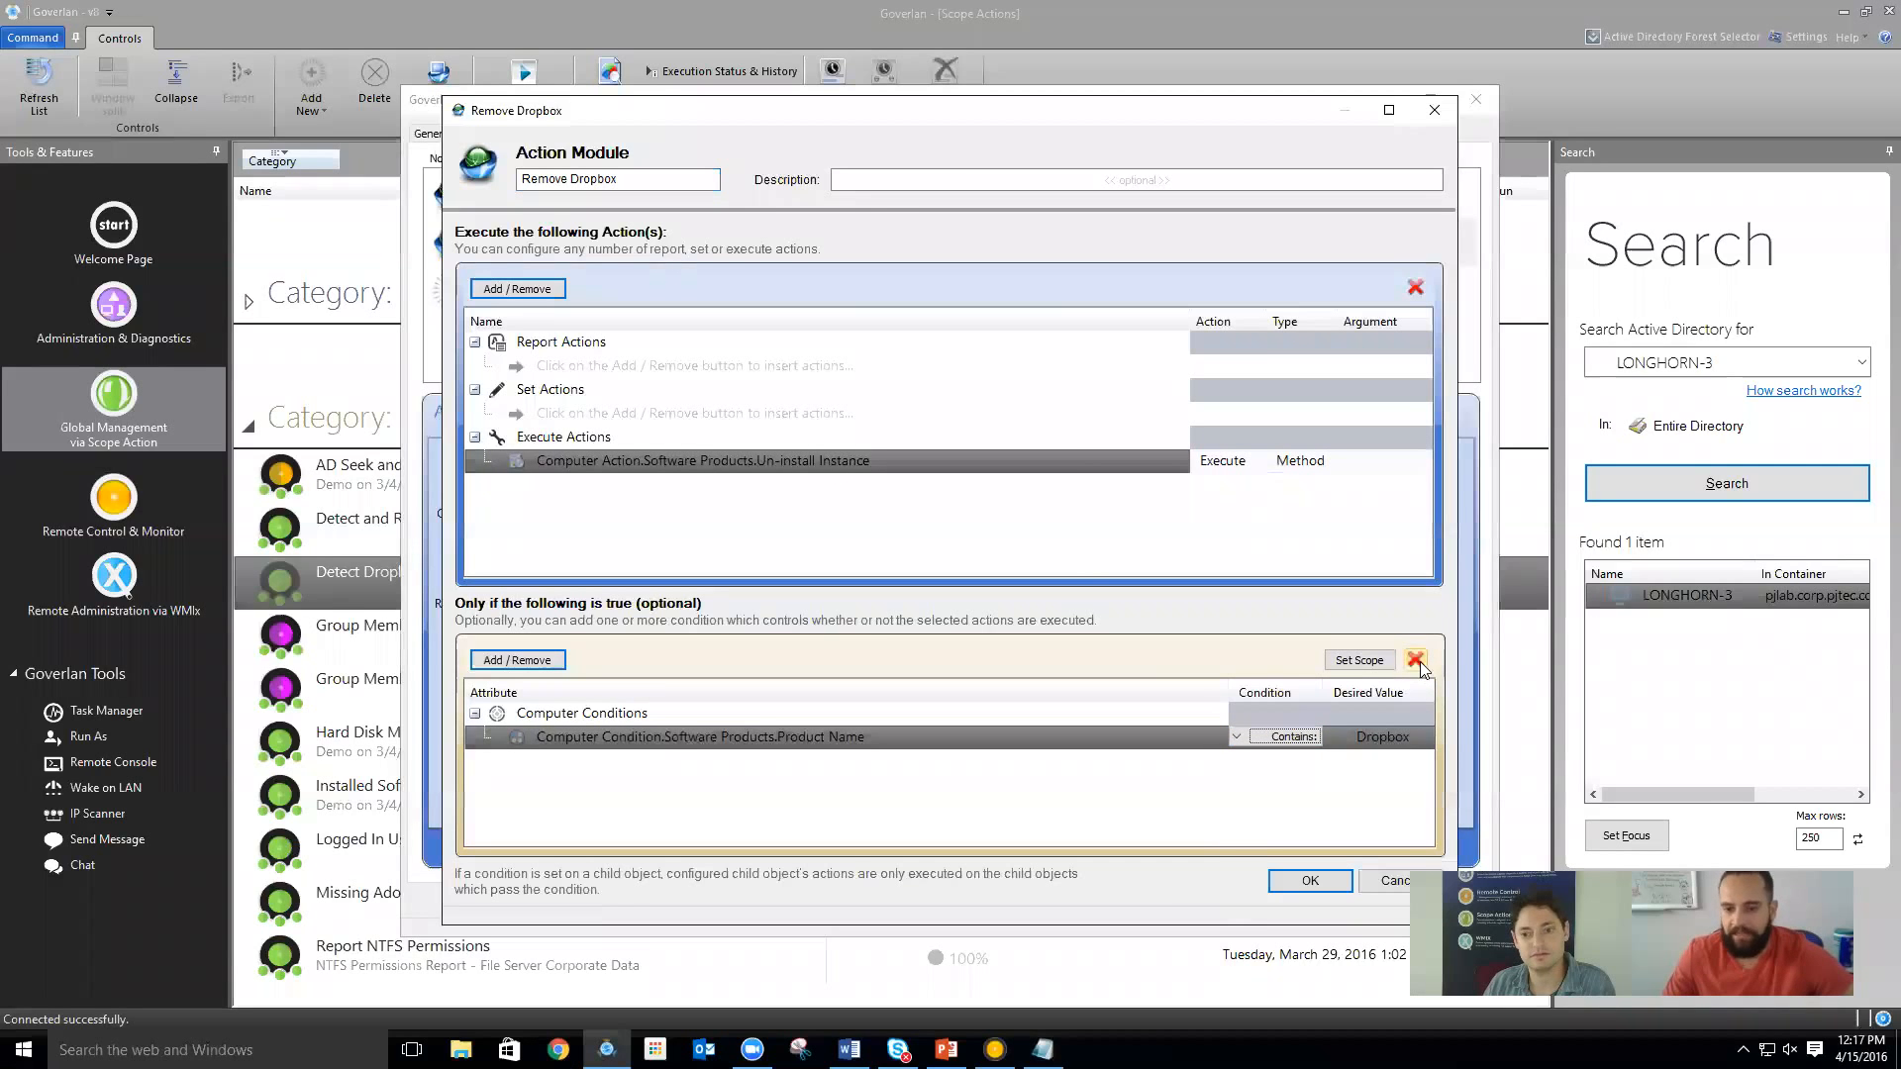
left_click(1418, 662)
left_click(933, 569)
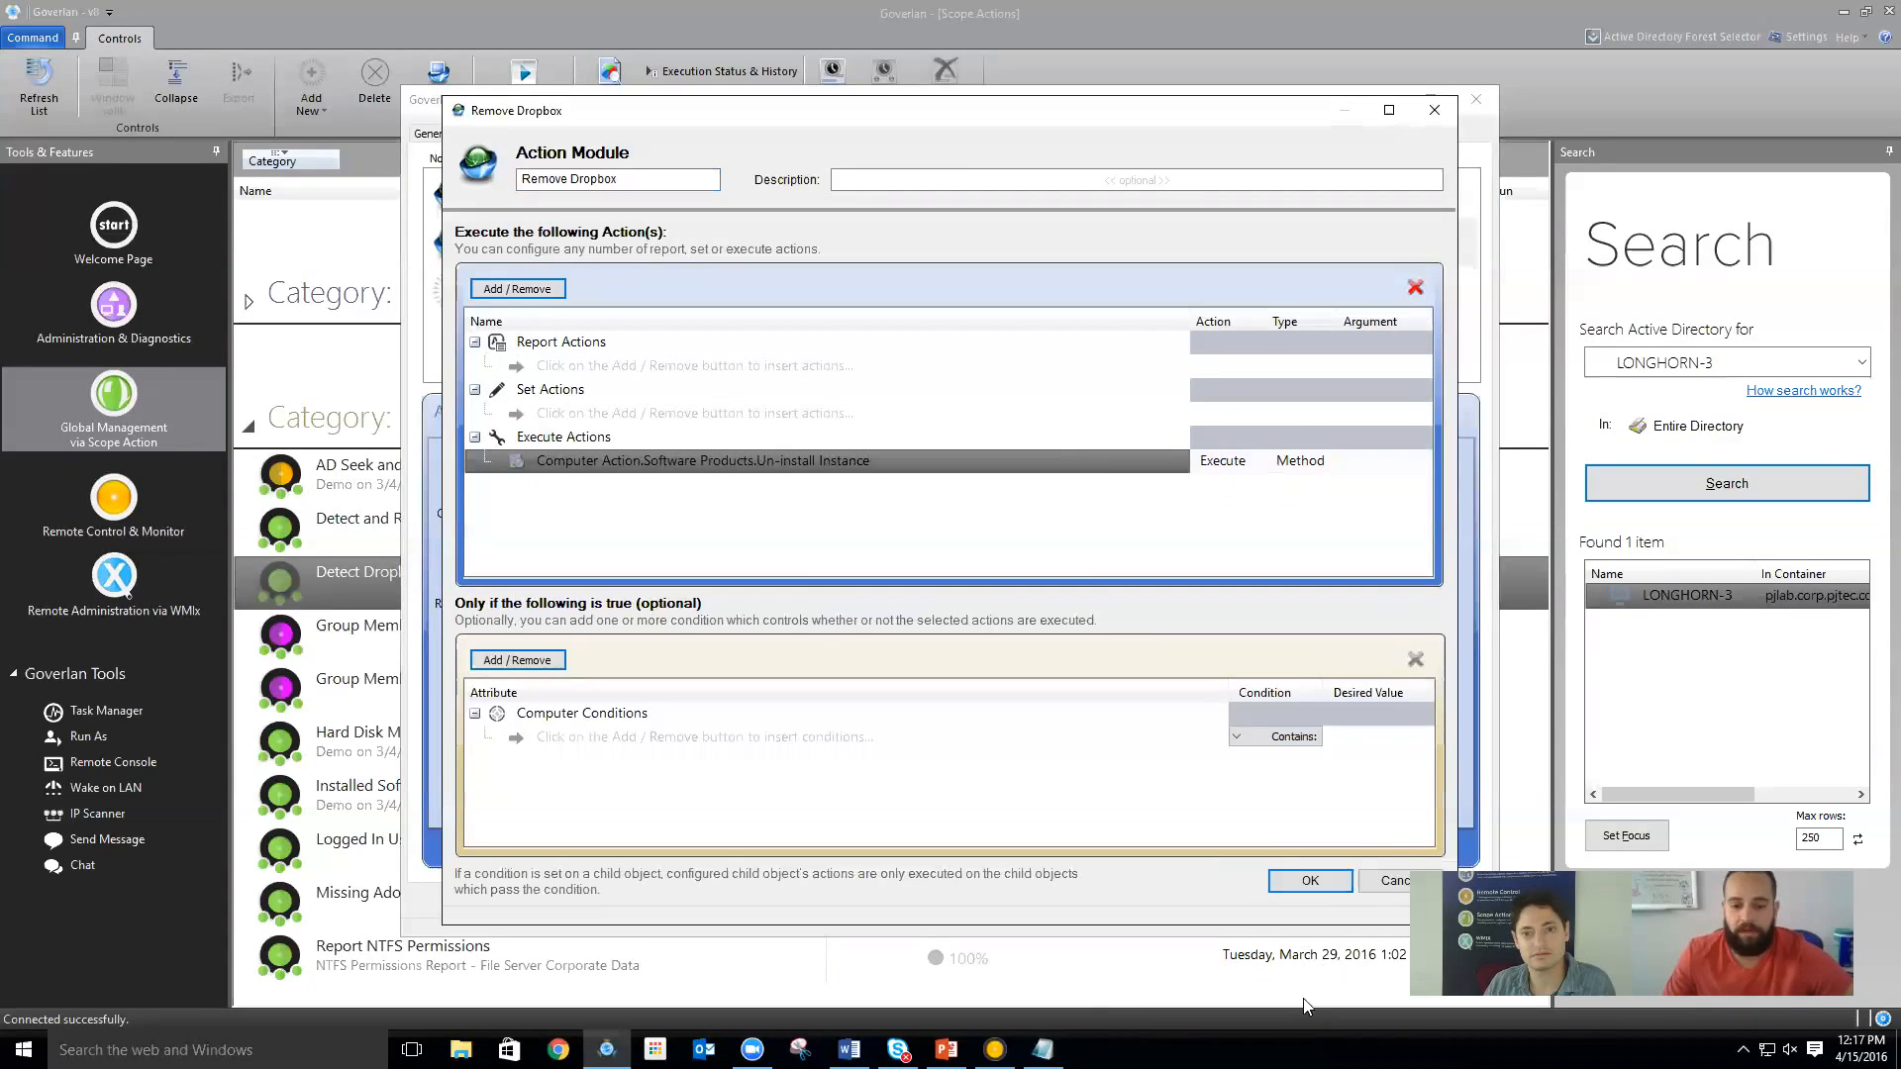
Recheck the Dropbox uninstall string in the exported text report and return to the action module
left_click(1043, 1049)
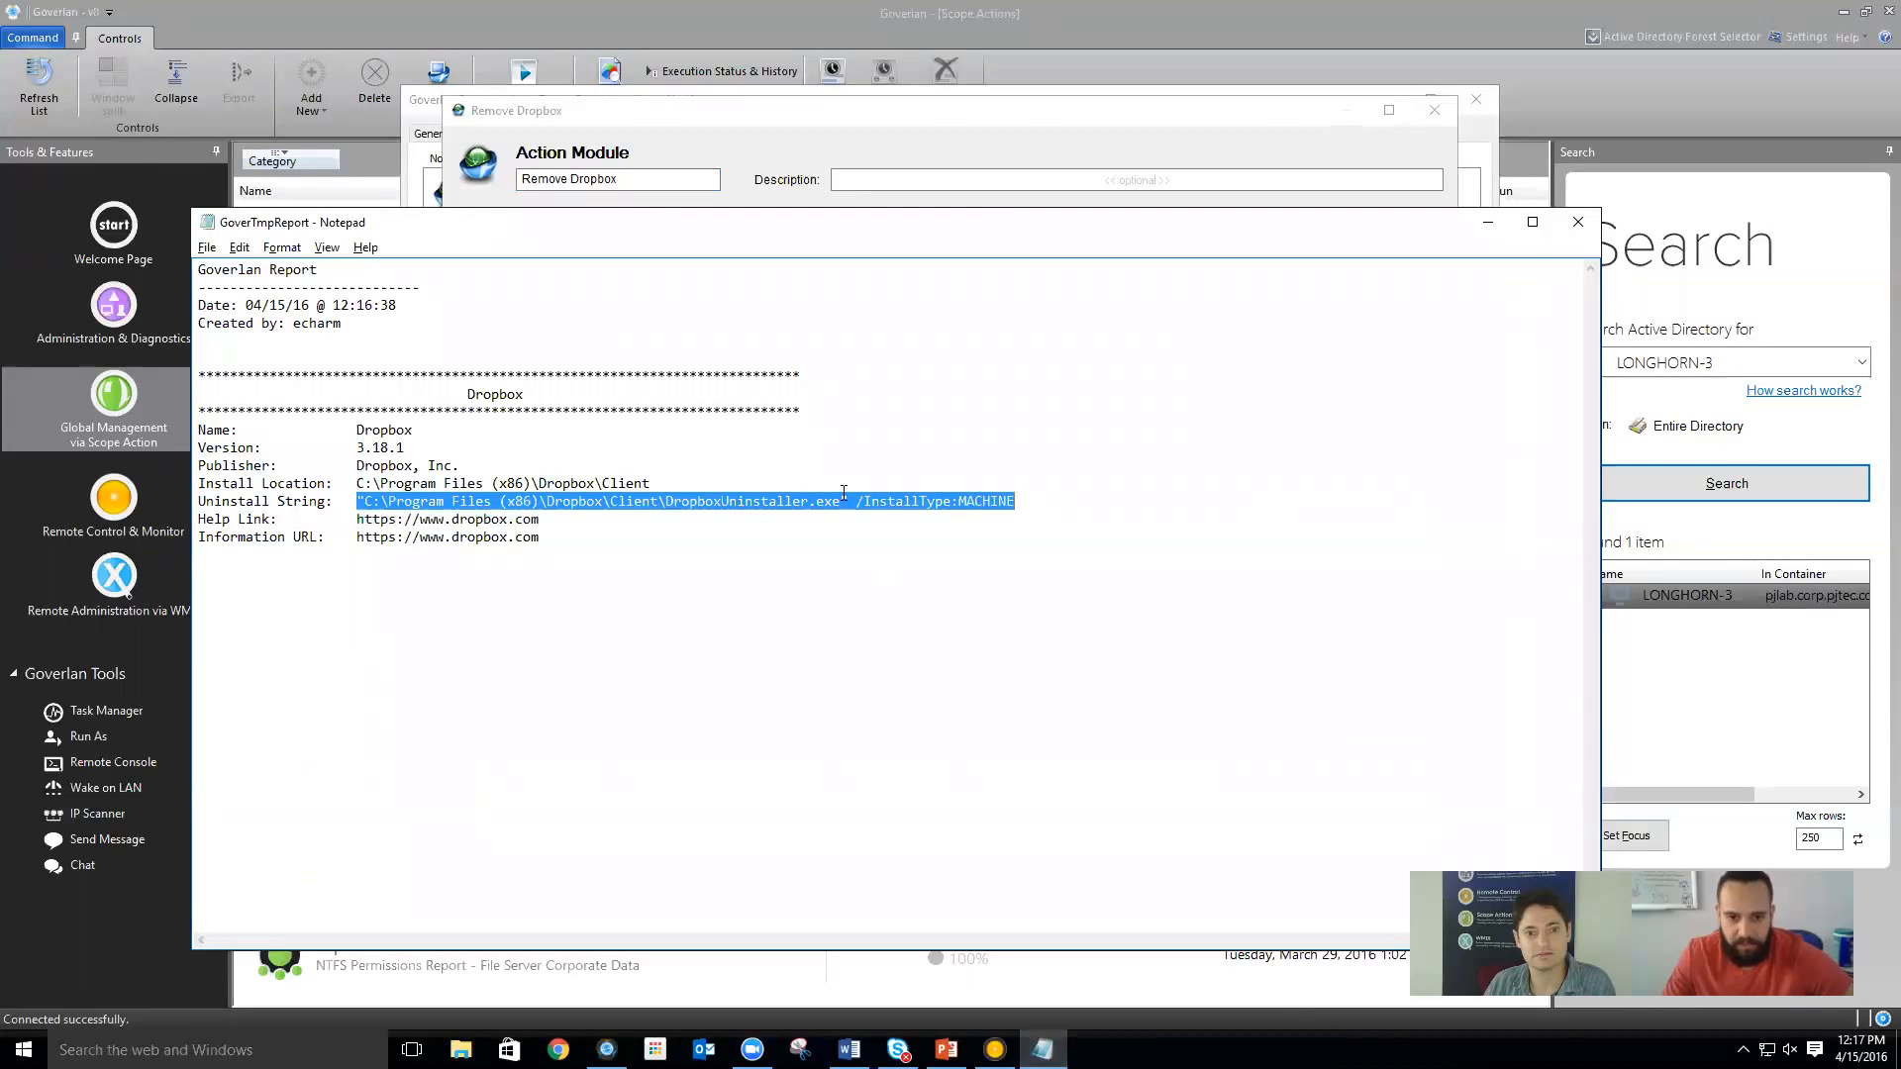
left_click(1014, 506)
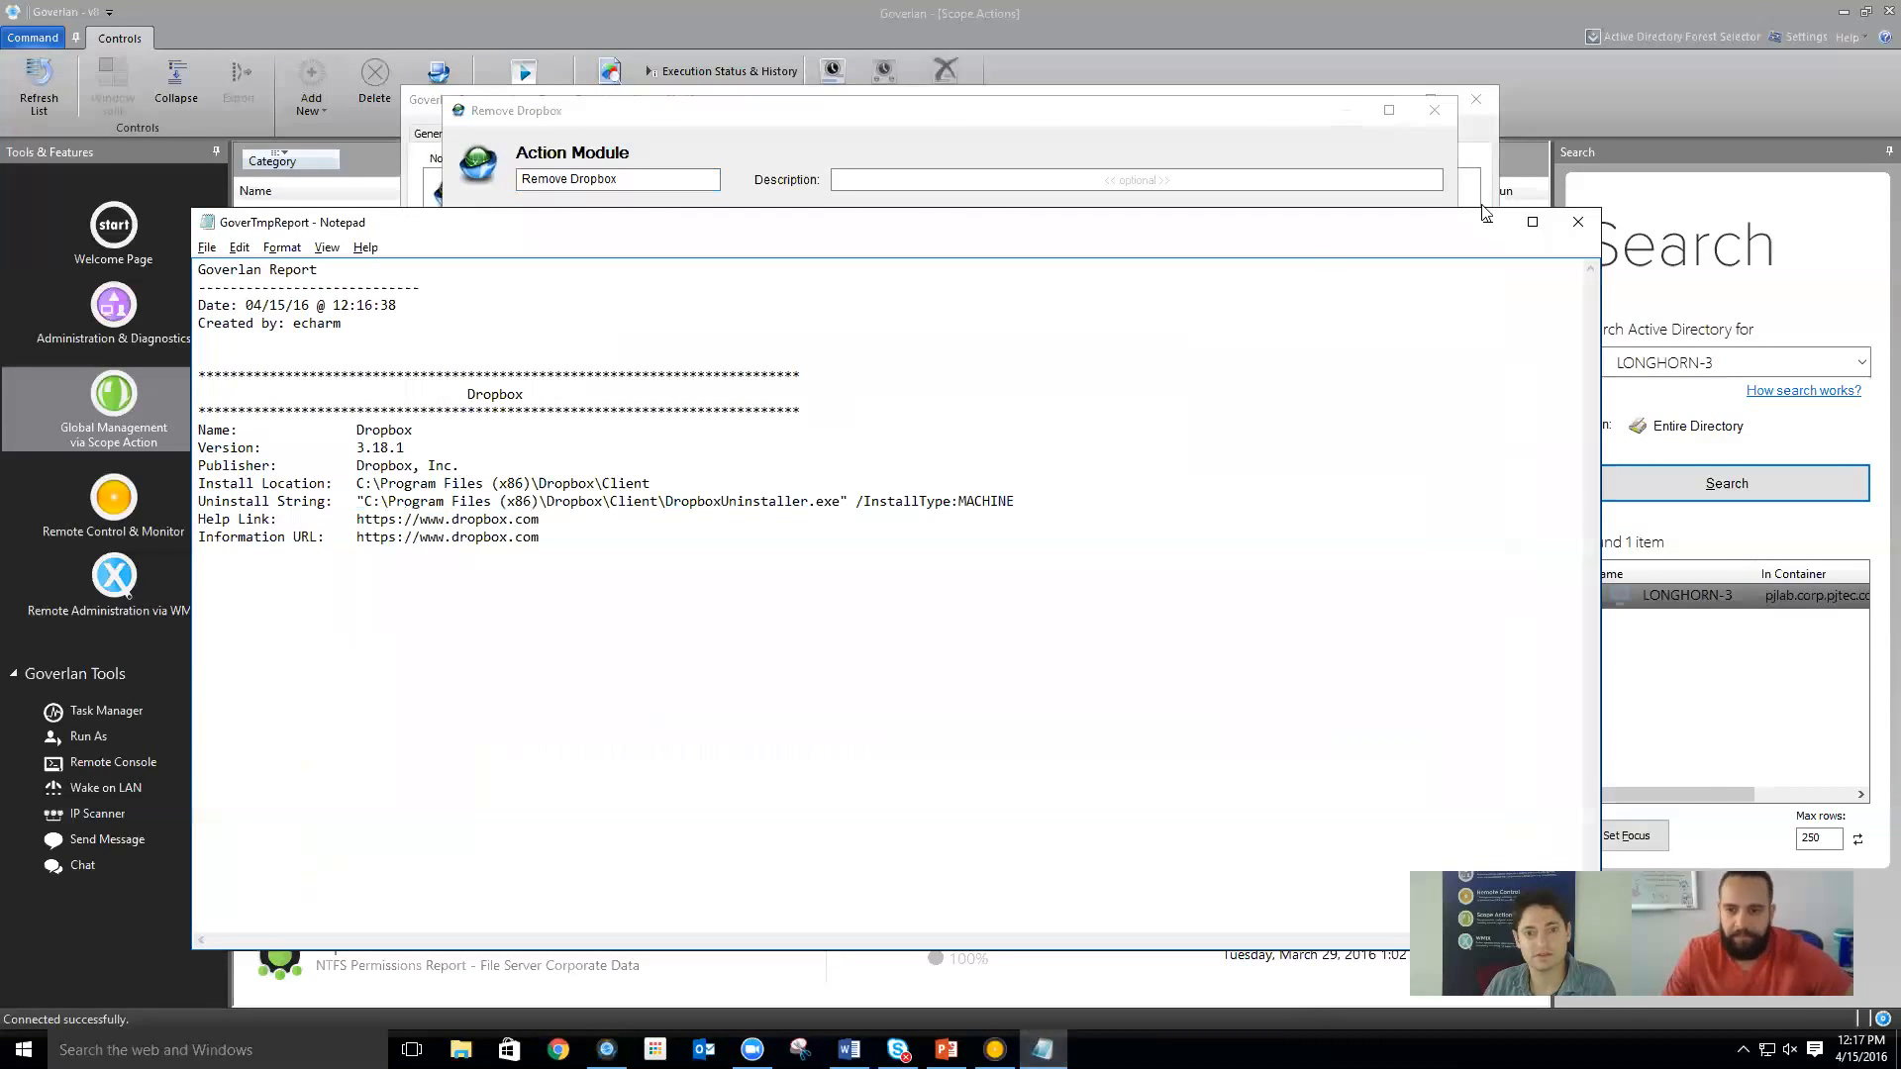
left_click(1487, 220)
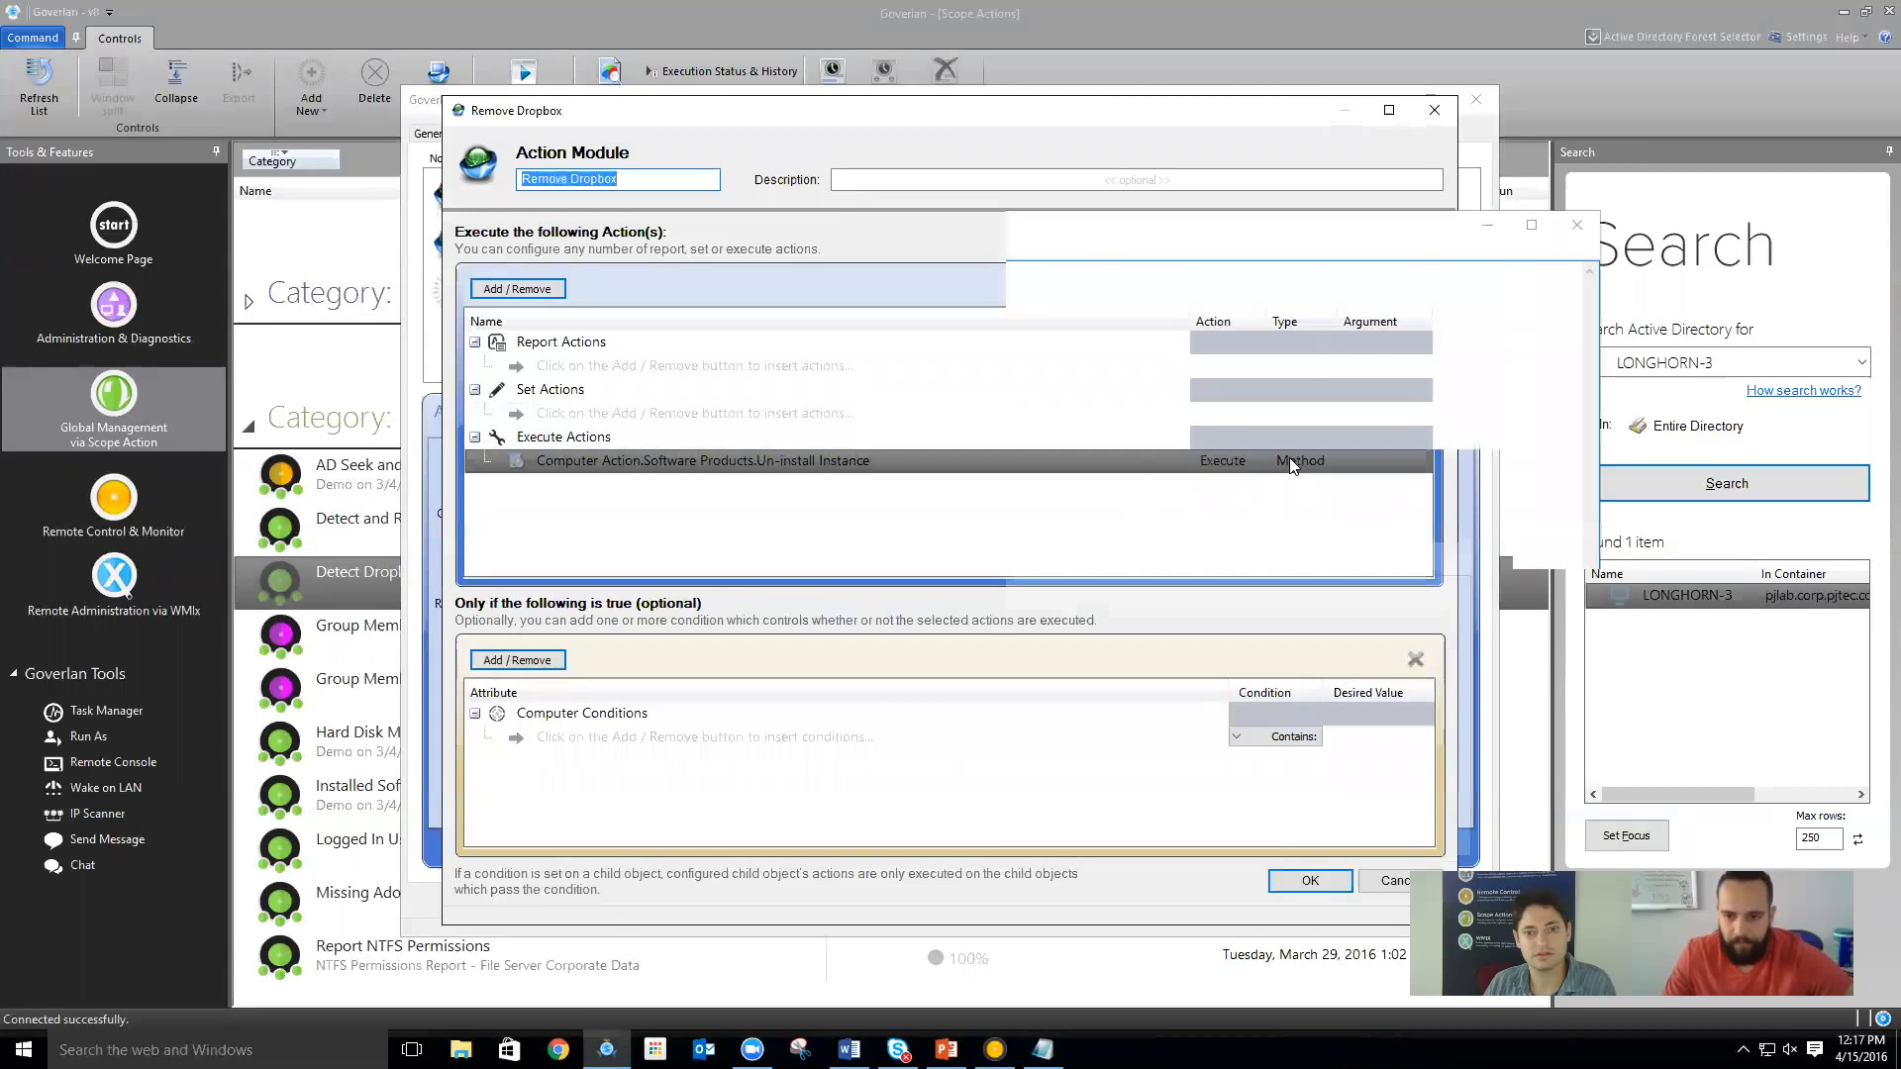
Delete the Software Products Un-install Instance action and set the leftover Contains condition operator to << REMOVE >>
left_click(646, 458)
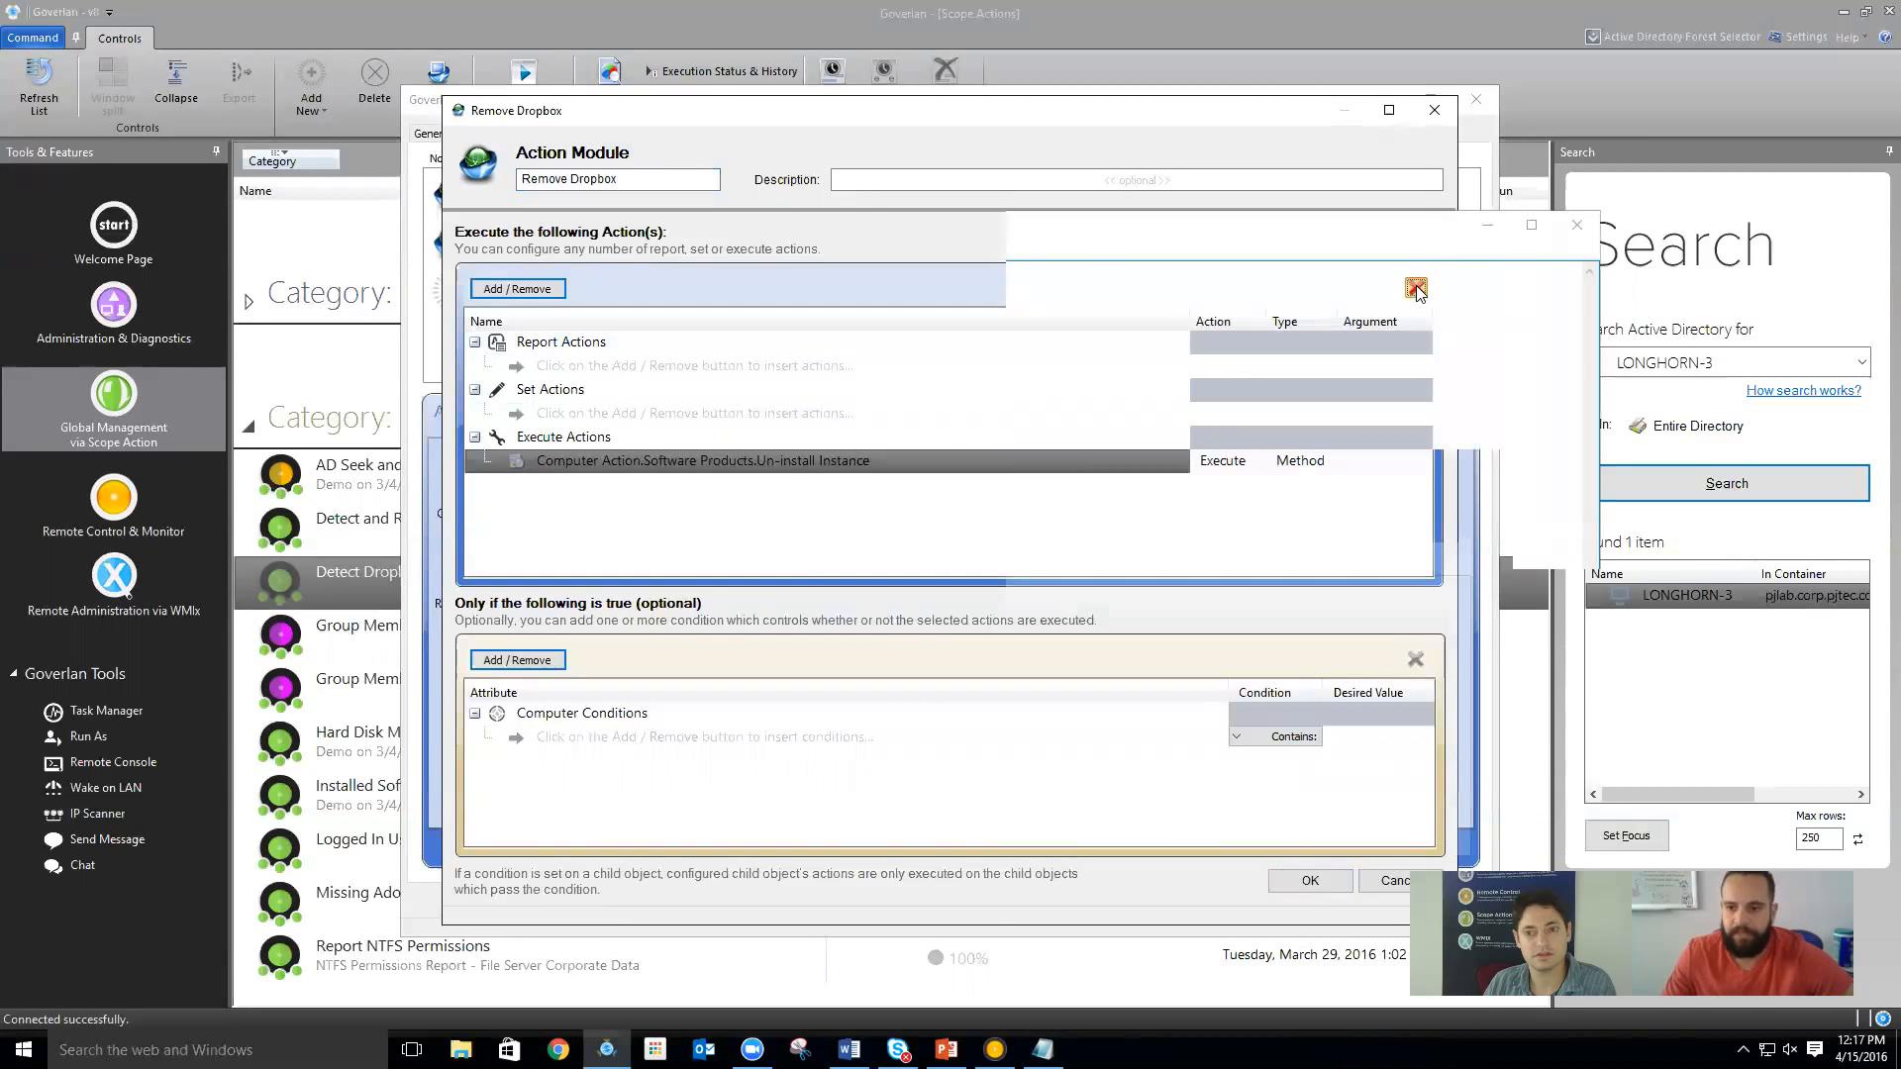
left_click(1416, 290)
left_click(953, 568)
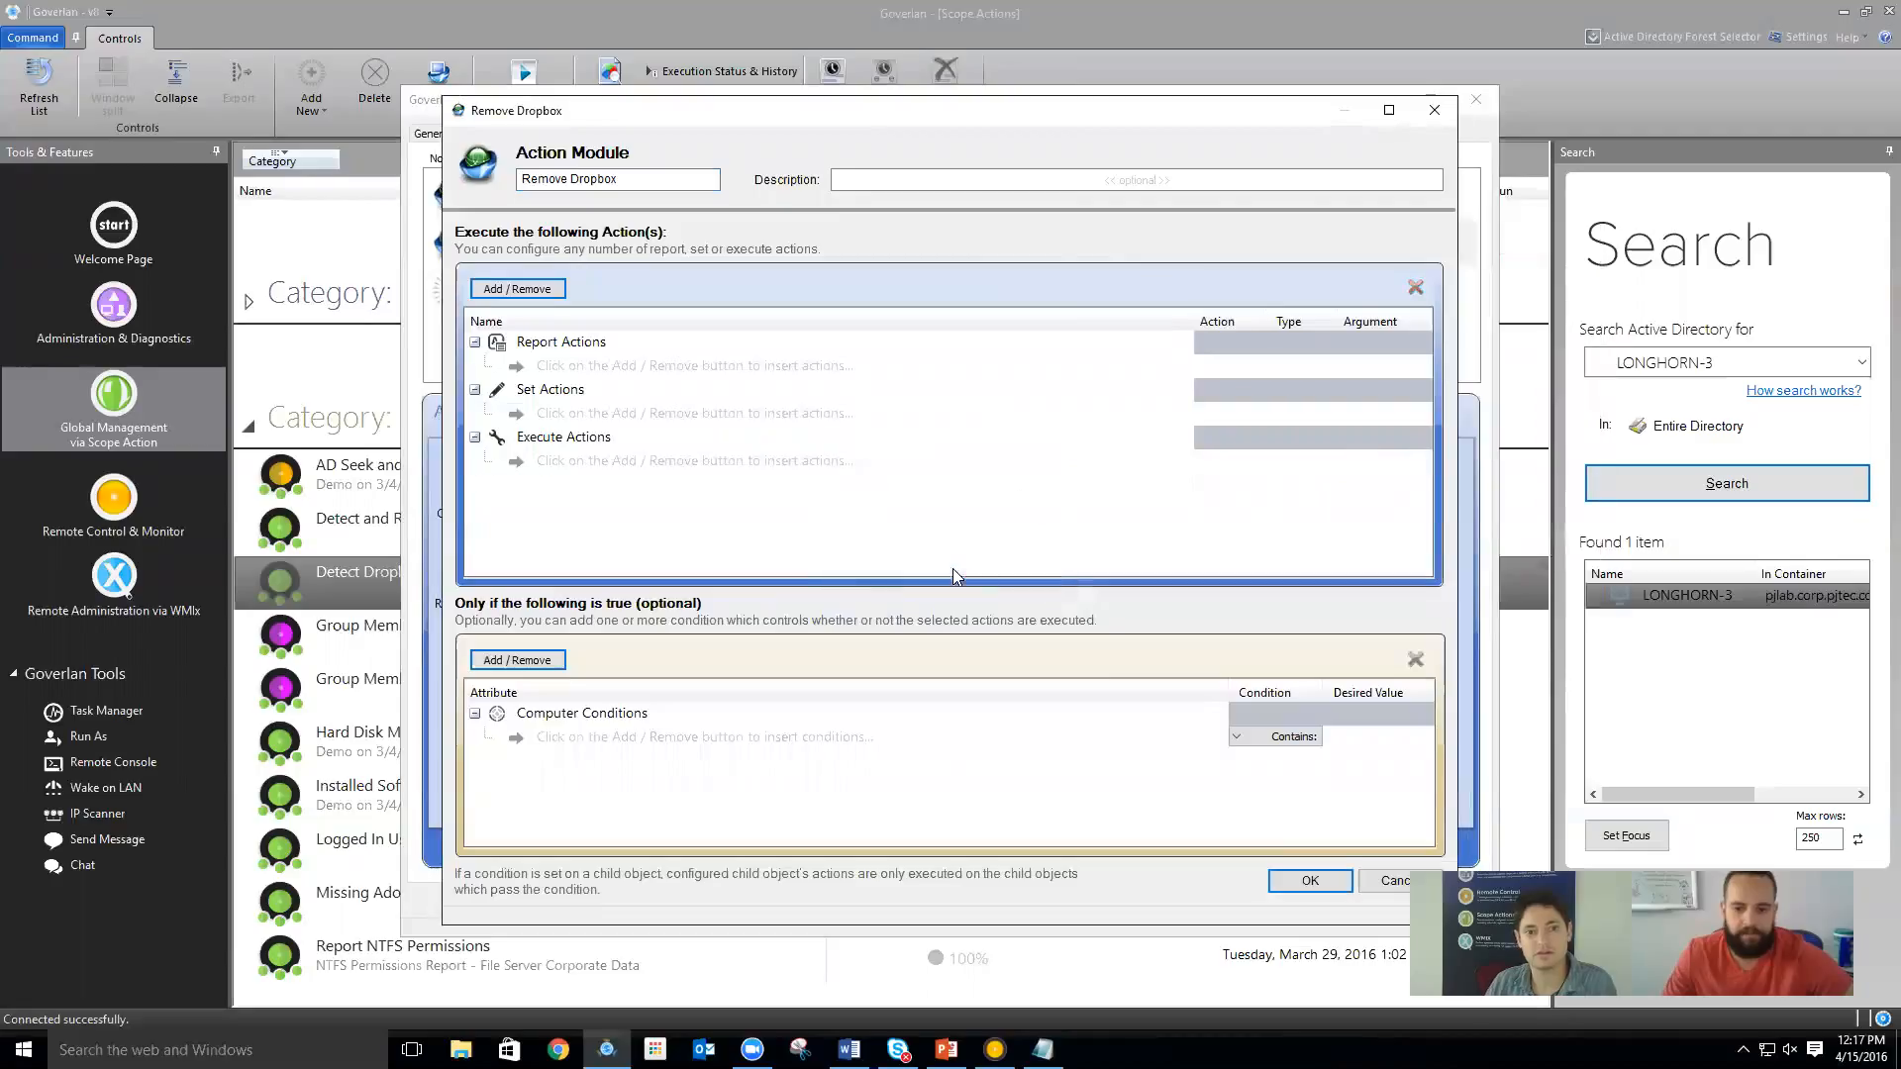
left_click(932, 740)
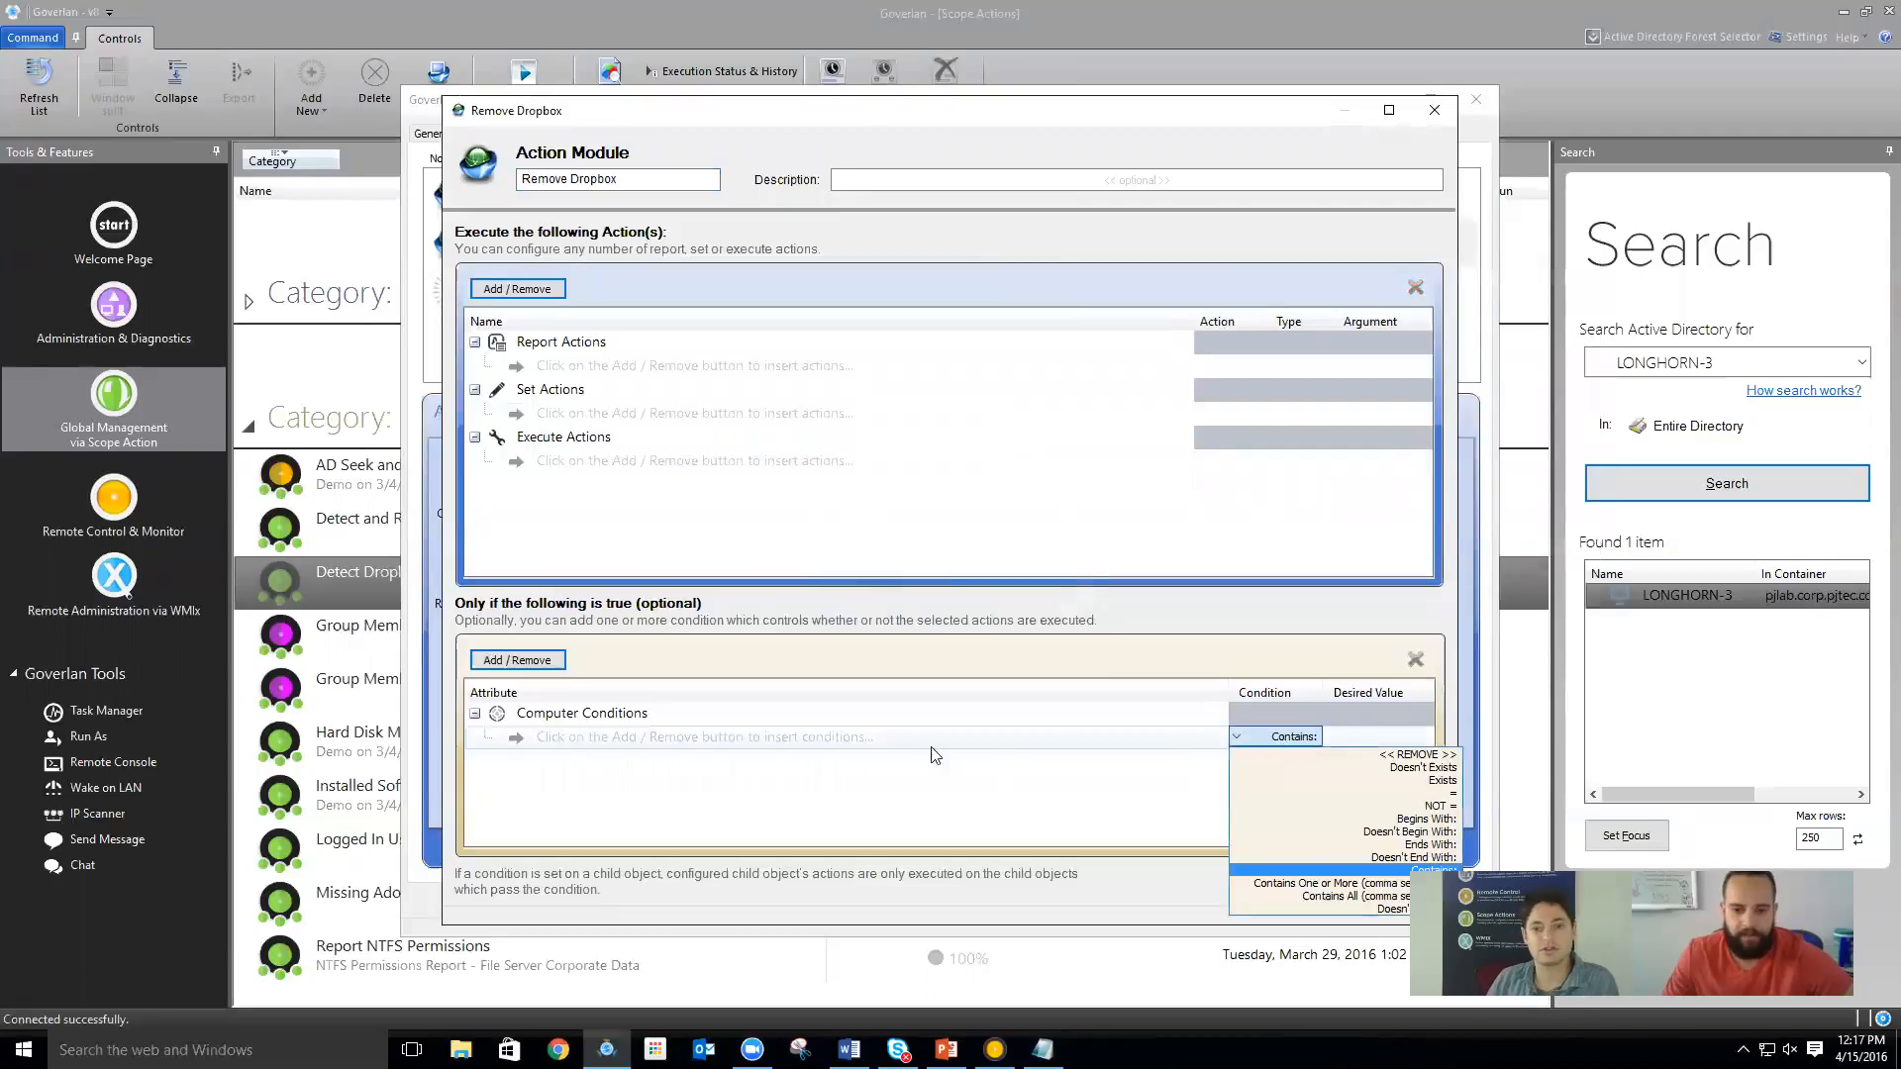
left_click(1350, 755)
Add a Run a new process computer action and paste the copied Dropbox uninstall string as its process name
left_click(517, 288)
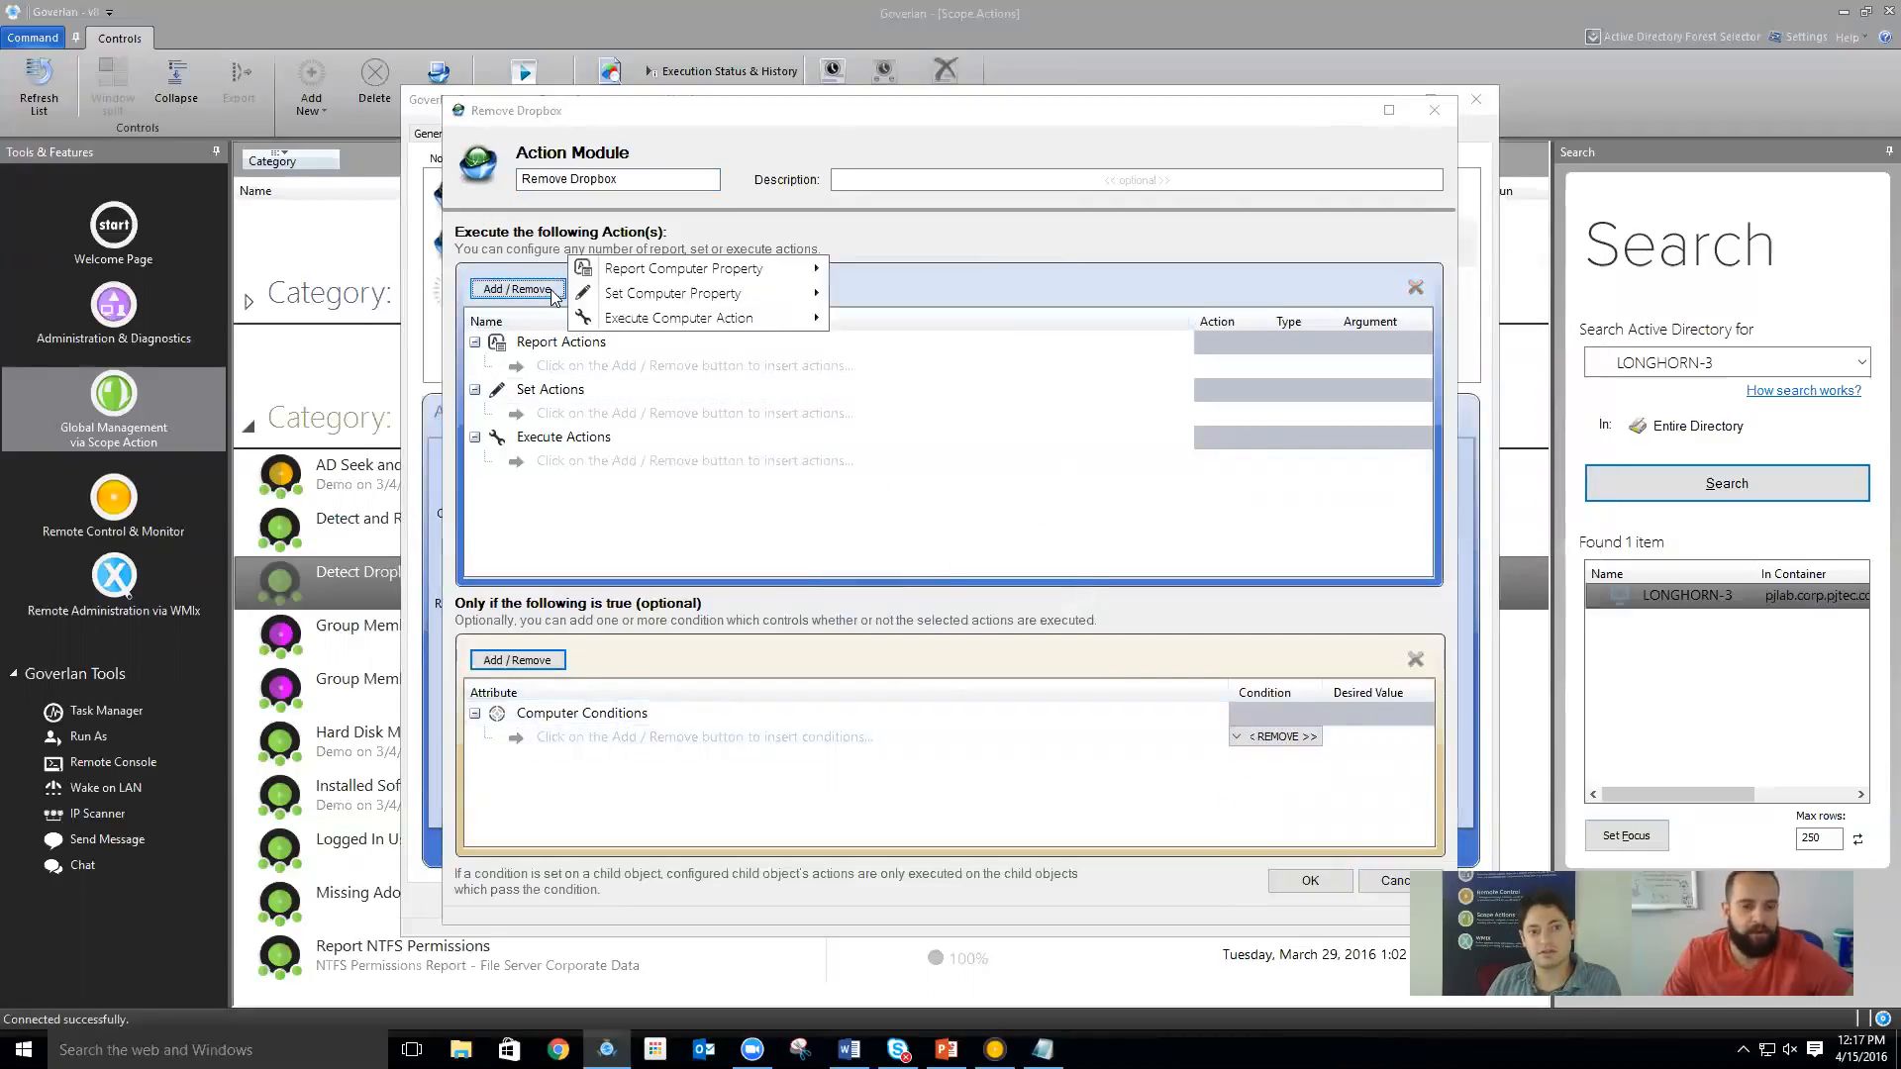
mouse_move(709, 330)
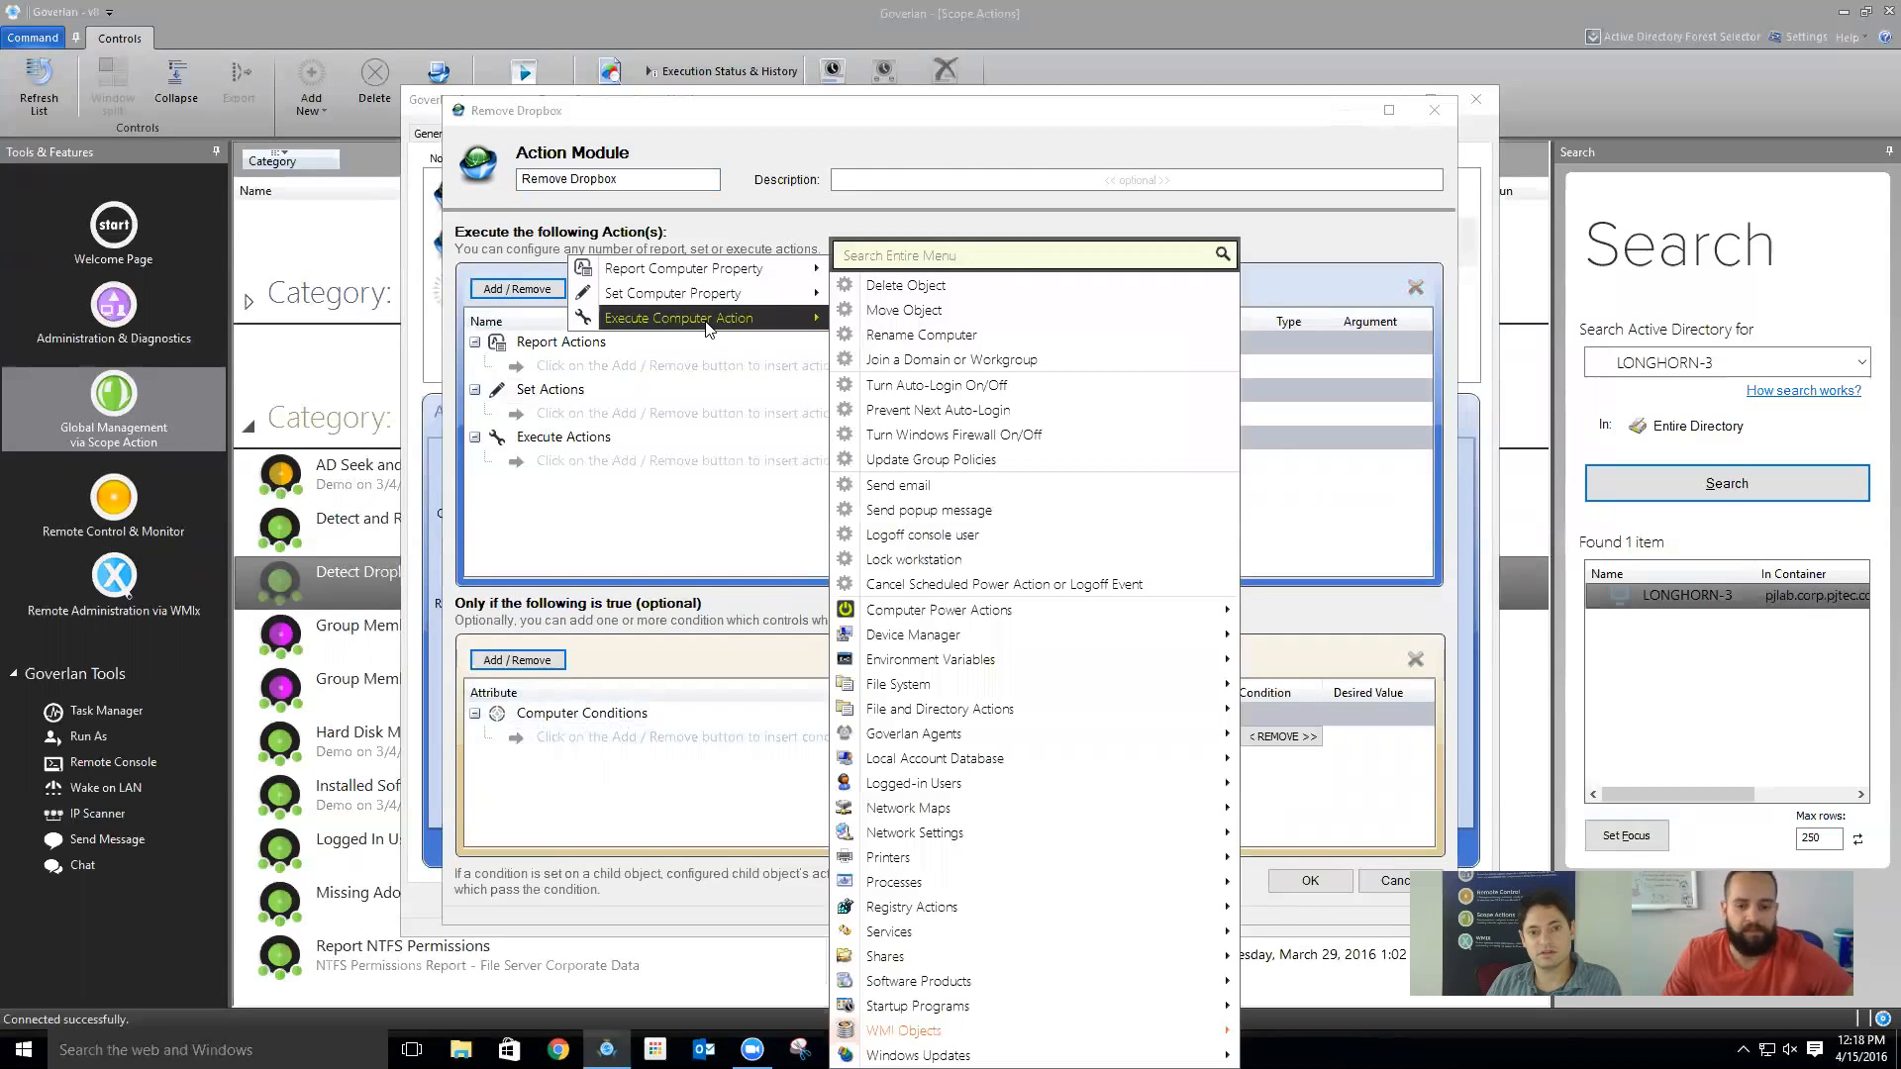
mouse_move(931, 884)
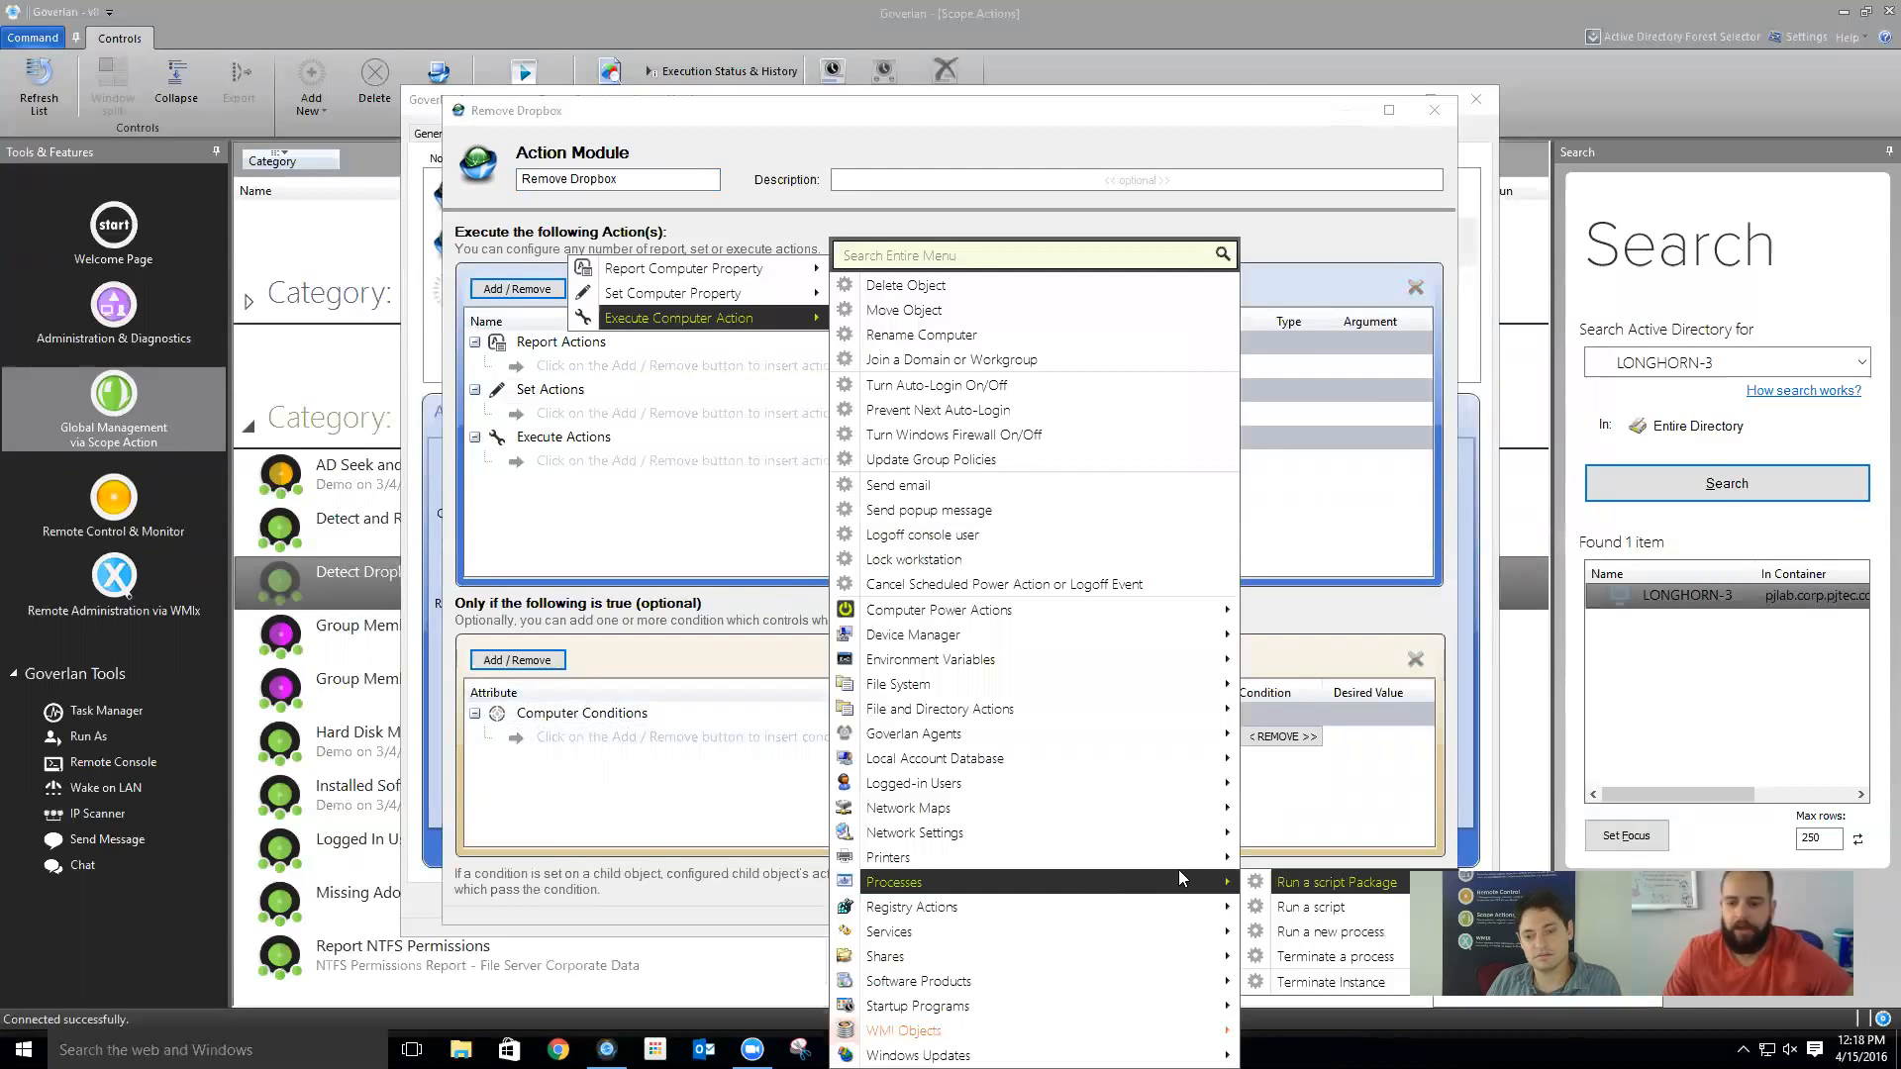
left_click(1326, 932)
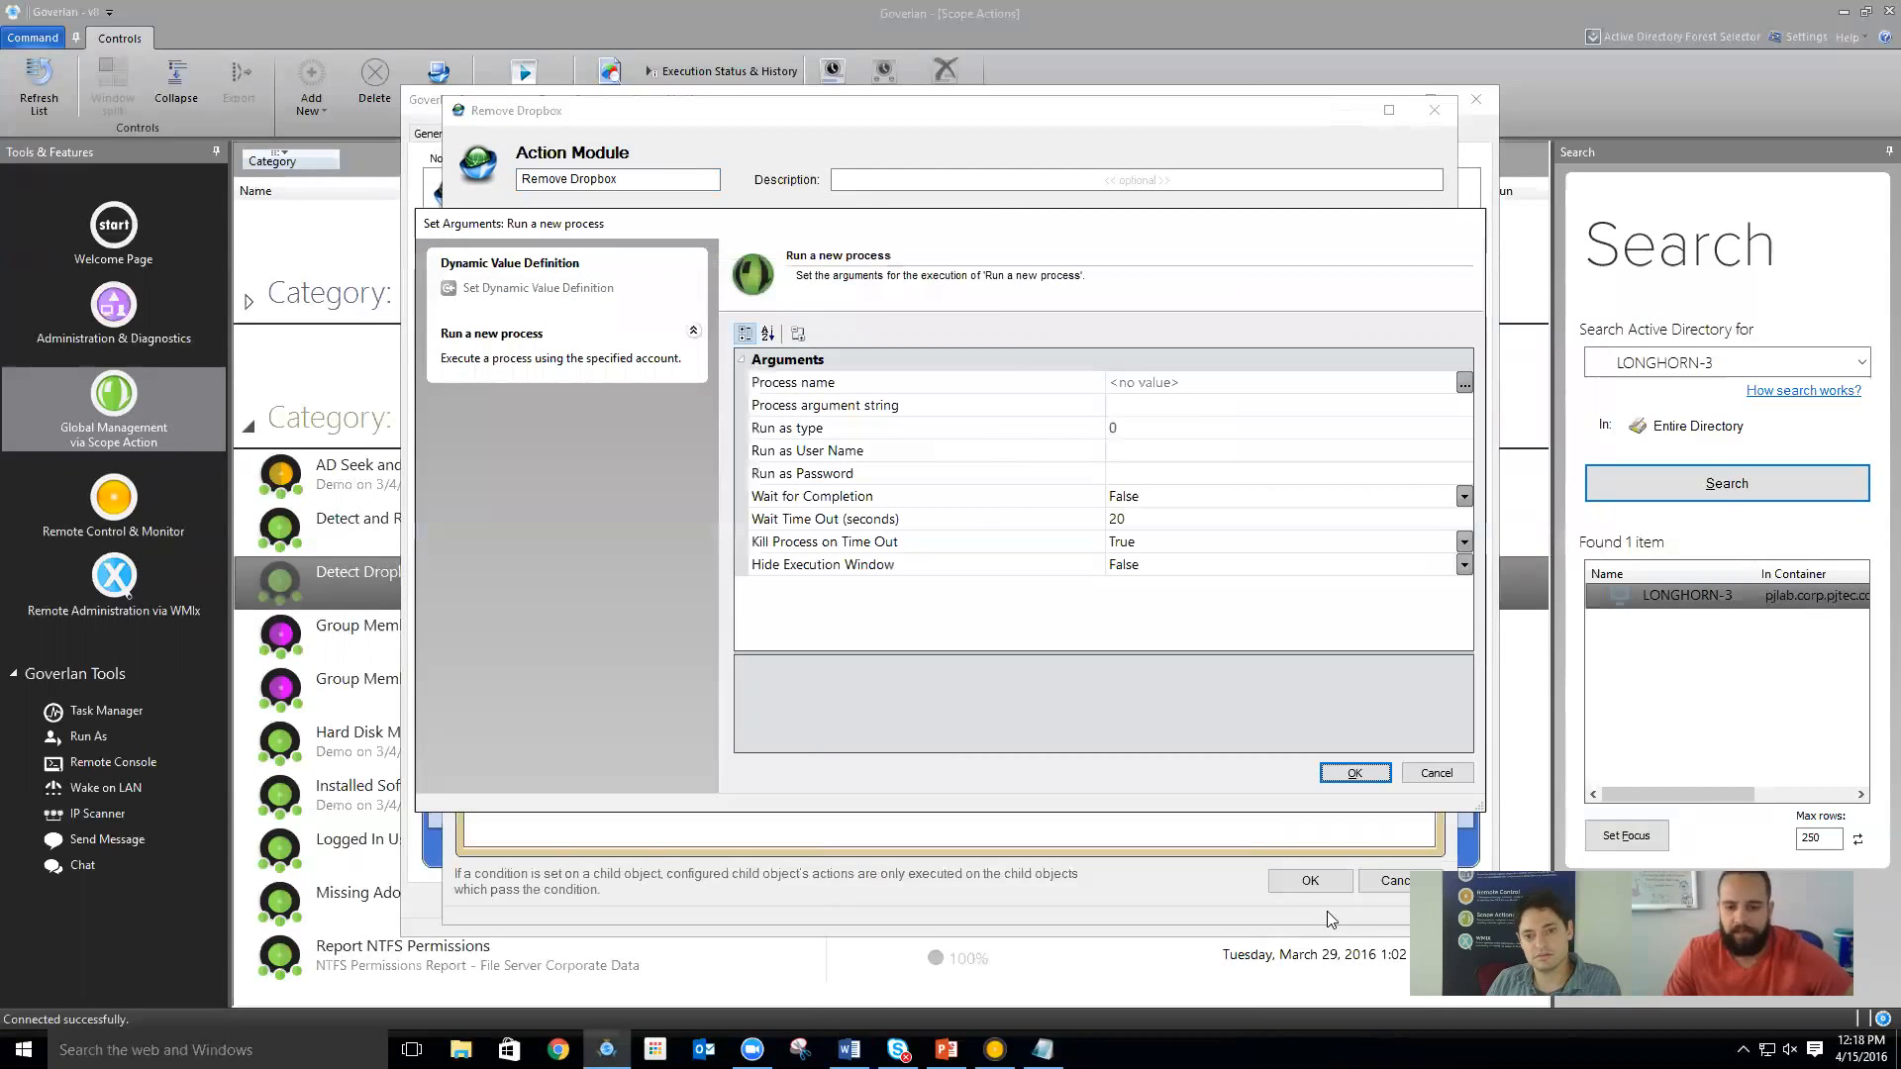
left_click(1202, 381)
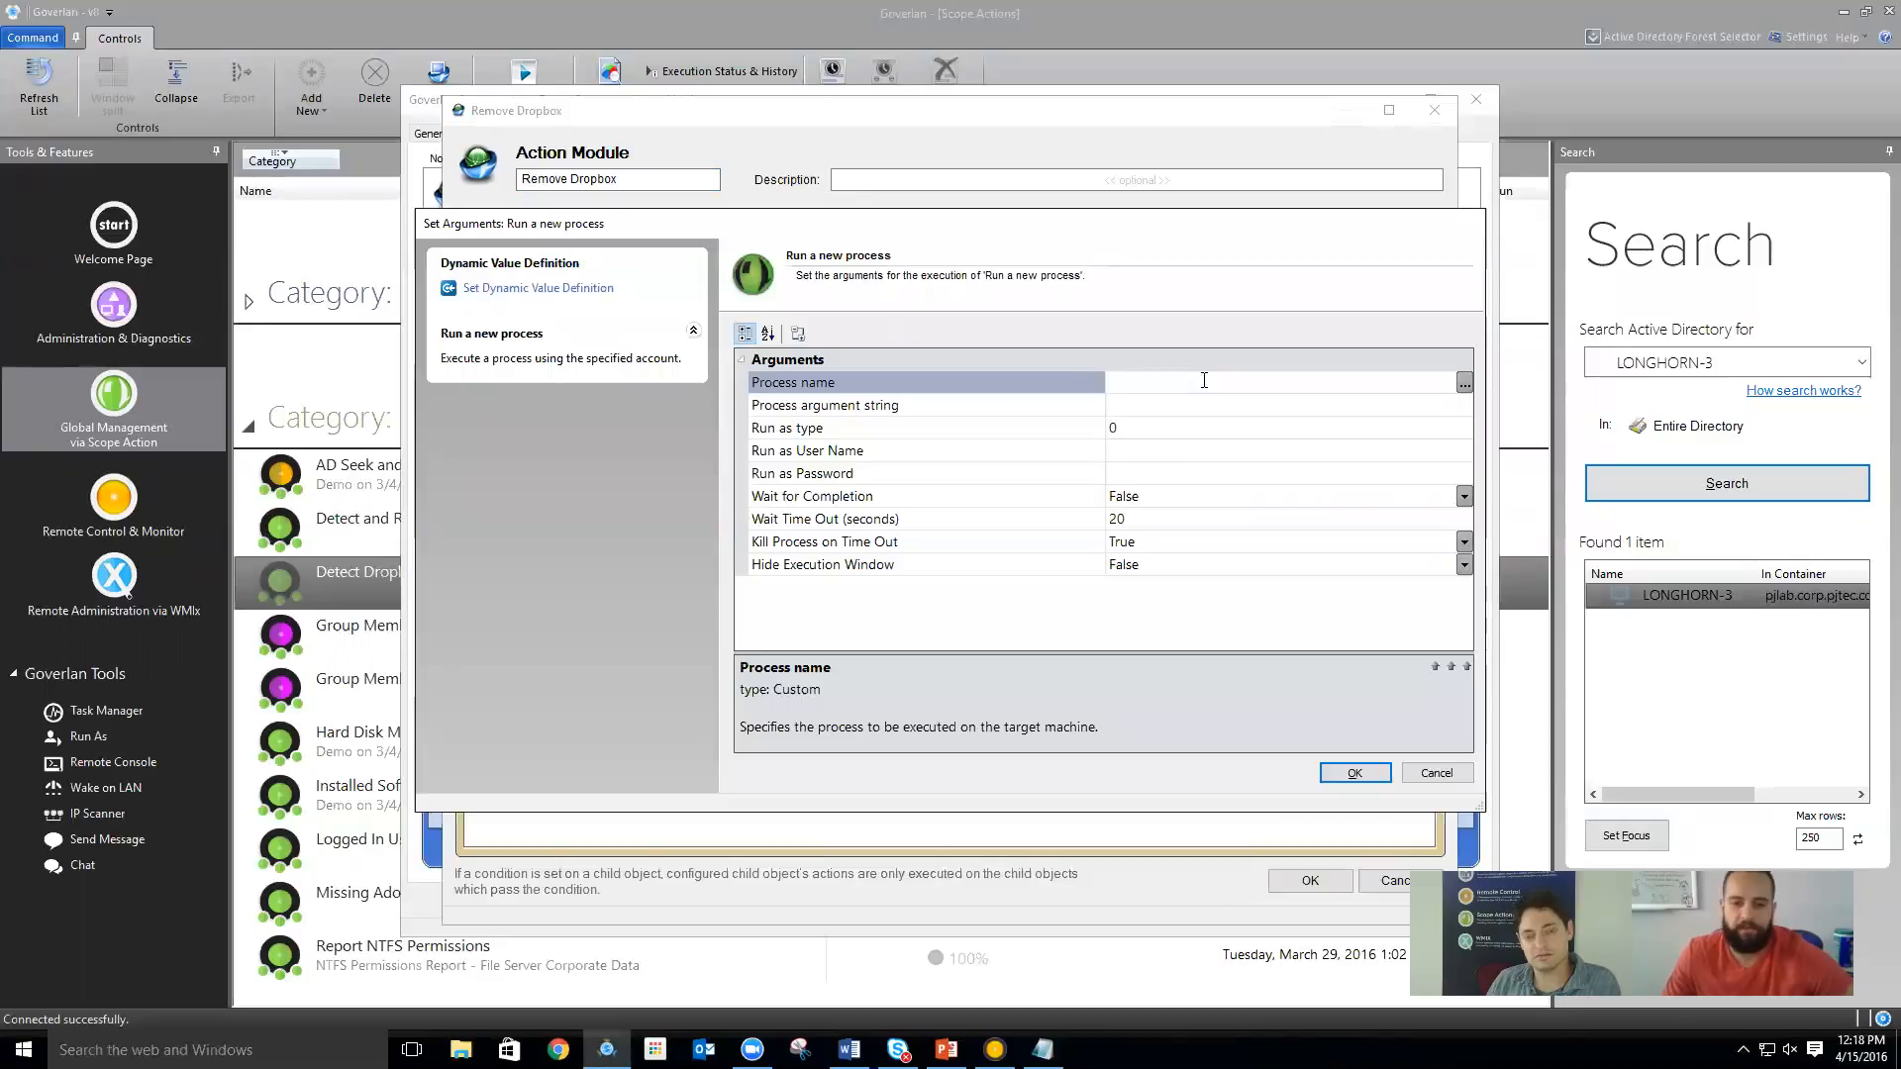
key("ctrl+v")
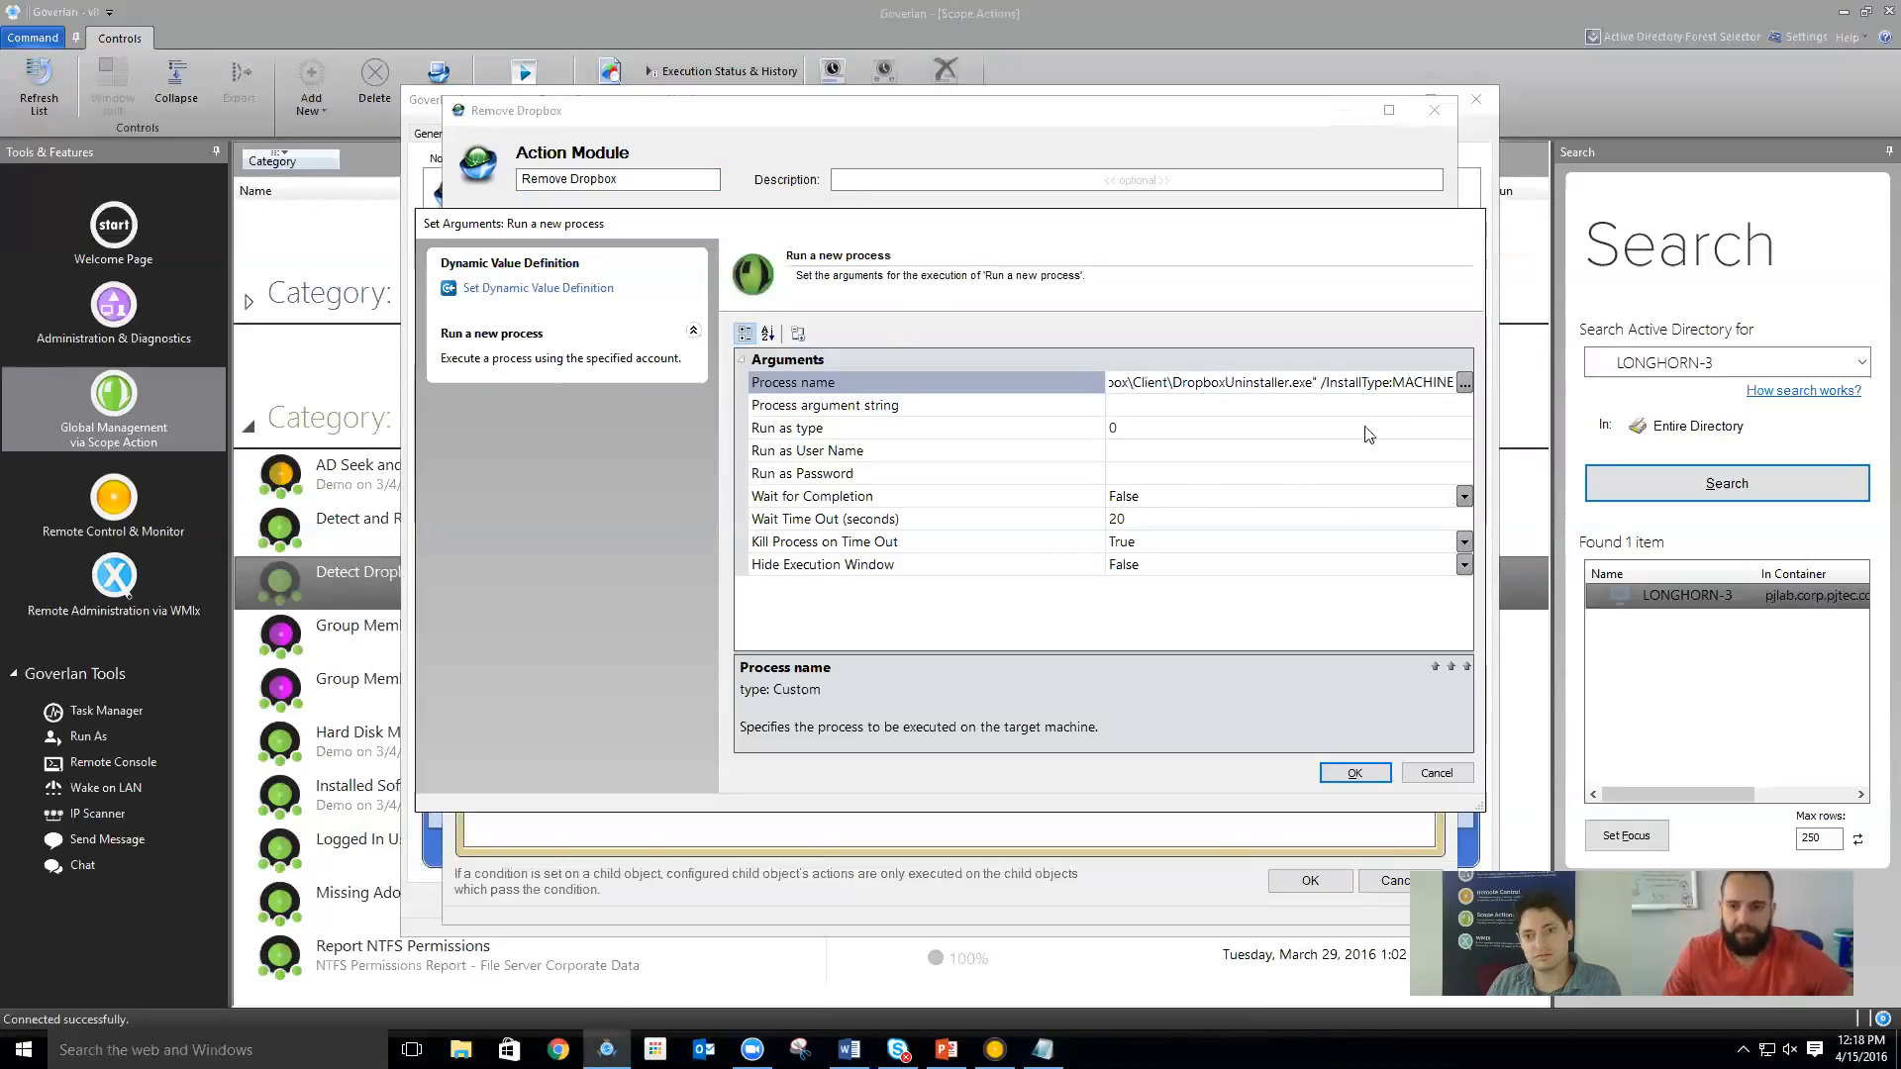
Move /InstallType:MACHINE from the process name into the process argument string, without the leading space
left_click_drag(1318, 381, 1458, 374)
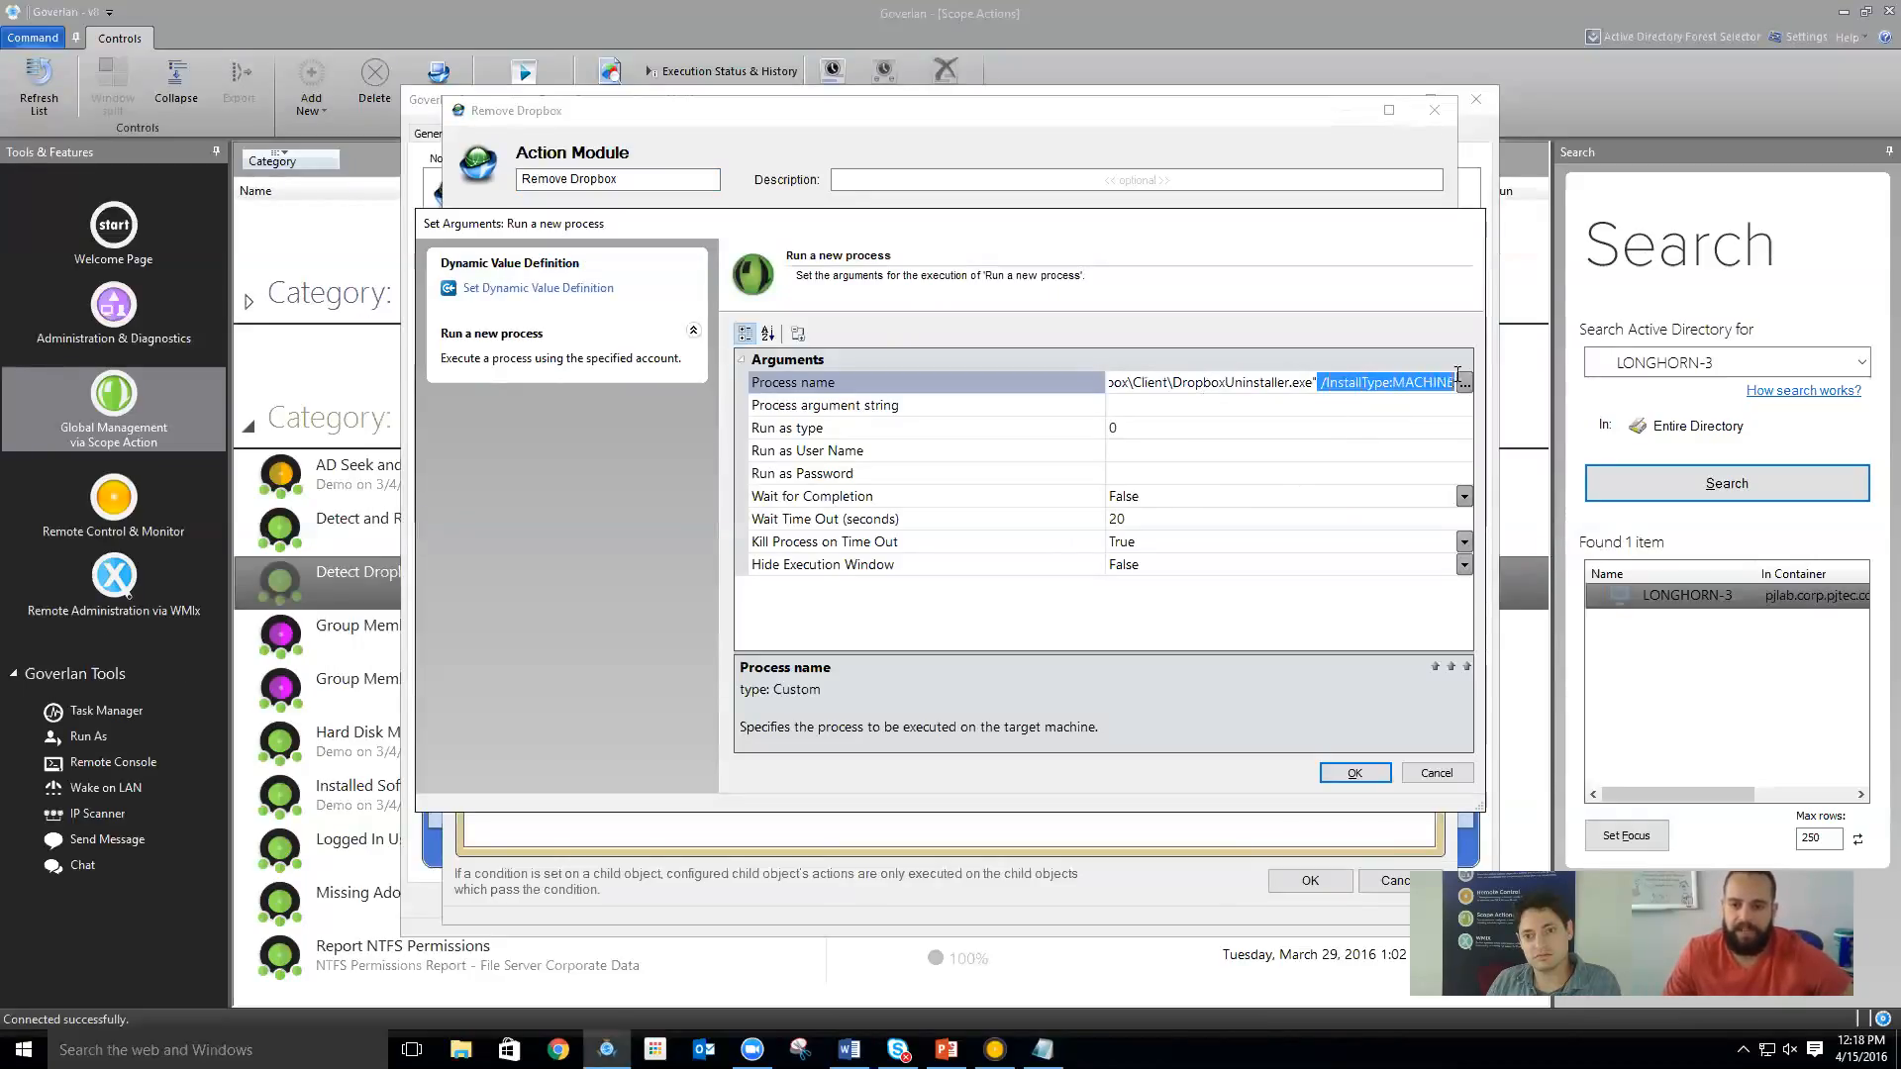
key("ctrl+x")
left_click(825, 406)
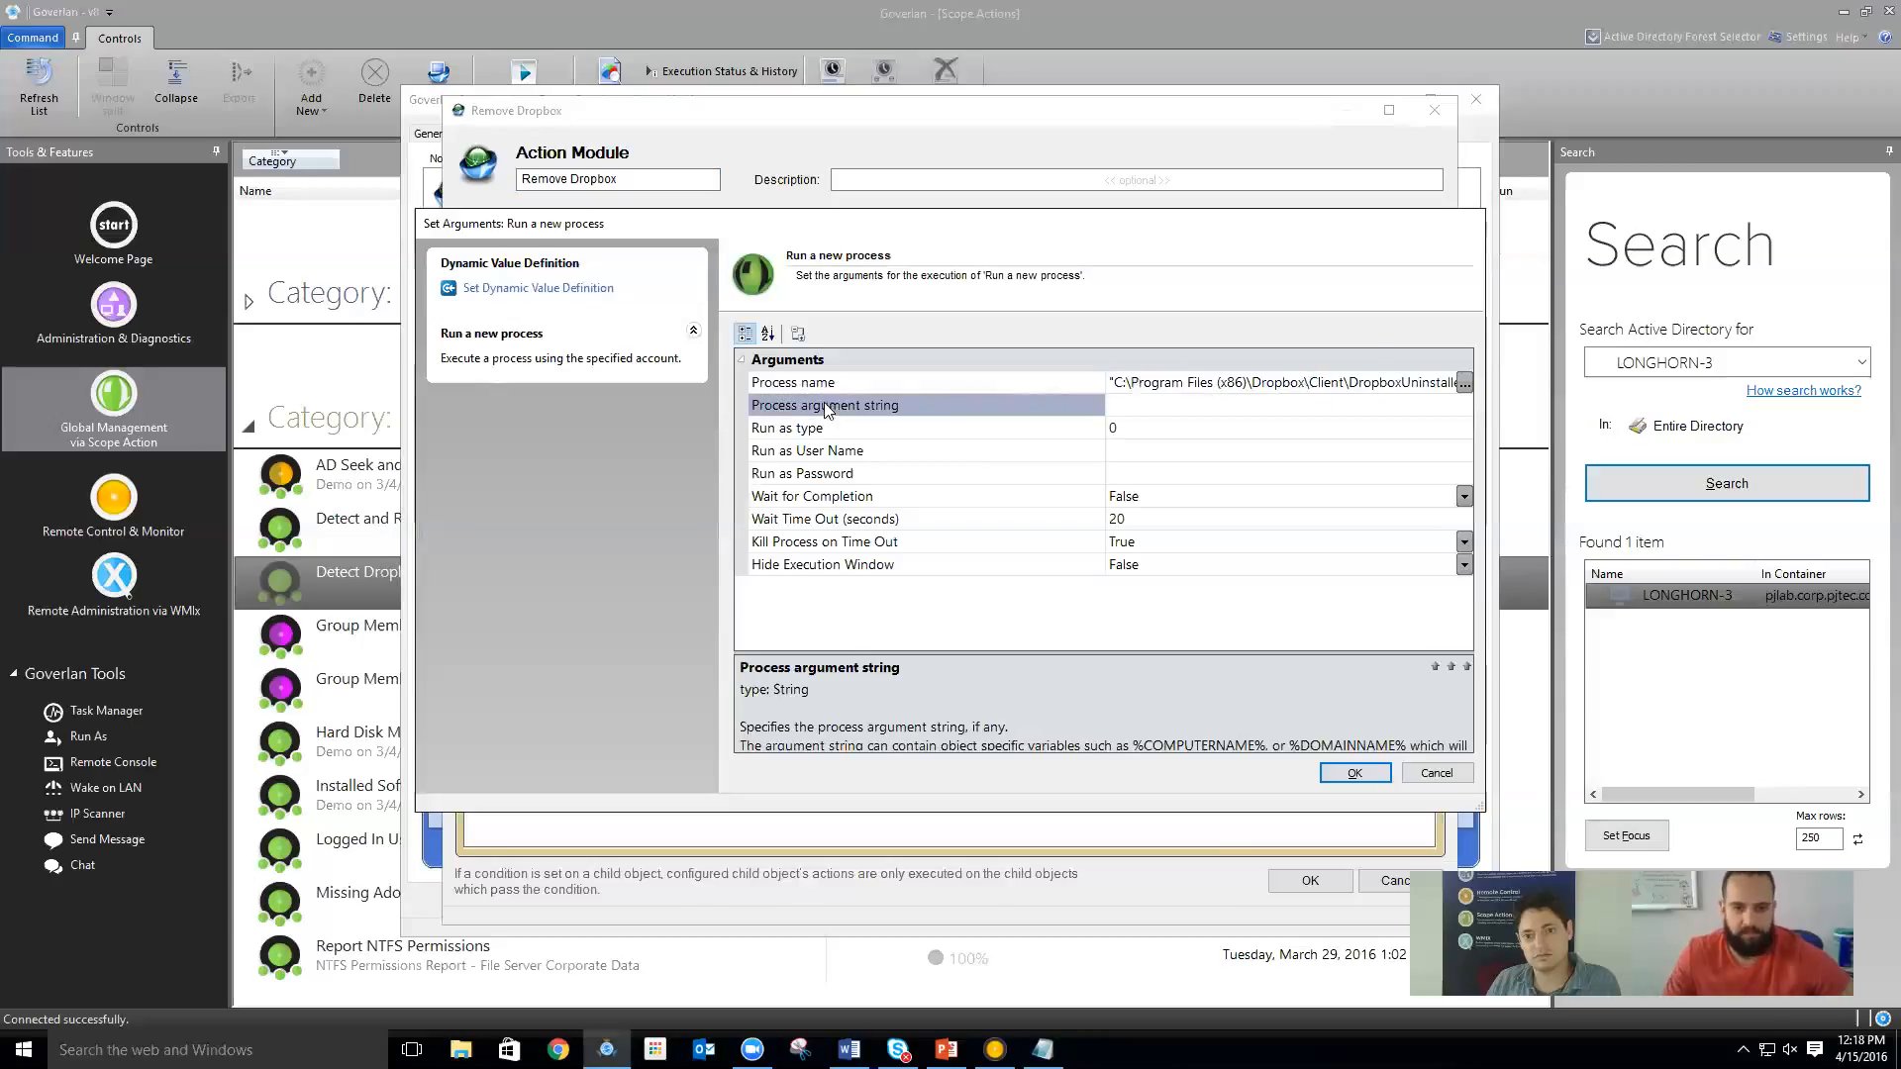
key("ctrl+v")
left_click(1113, 405)
key("BackSpace")
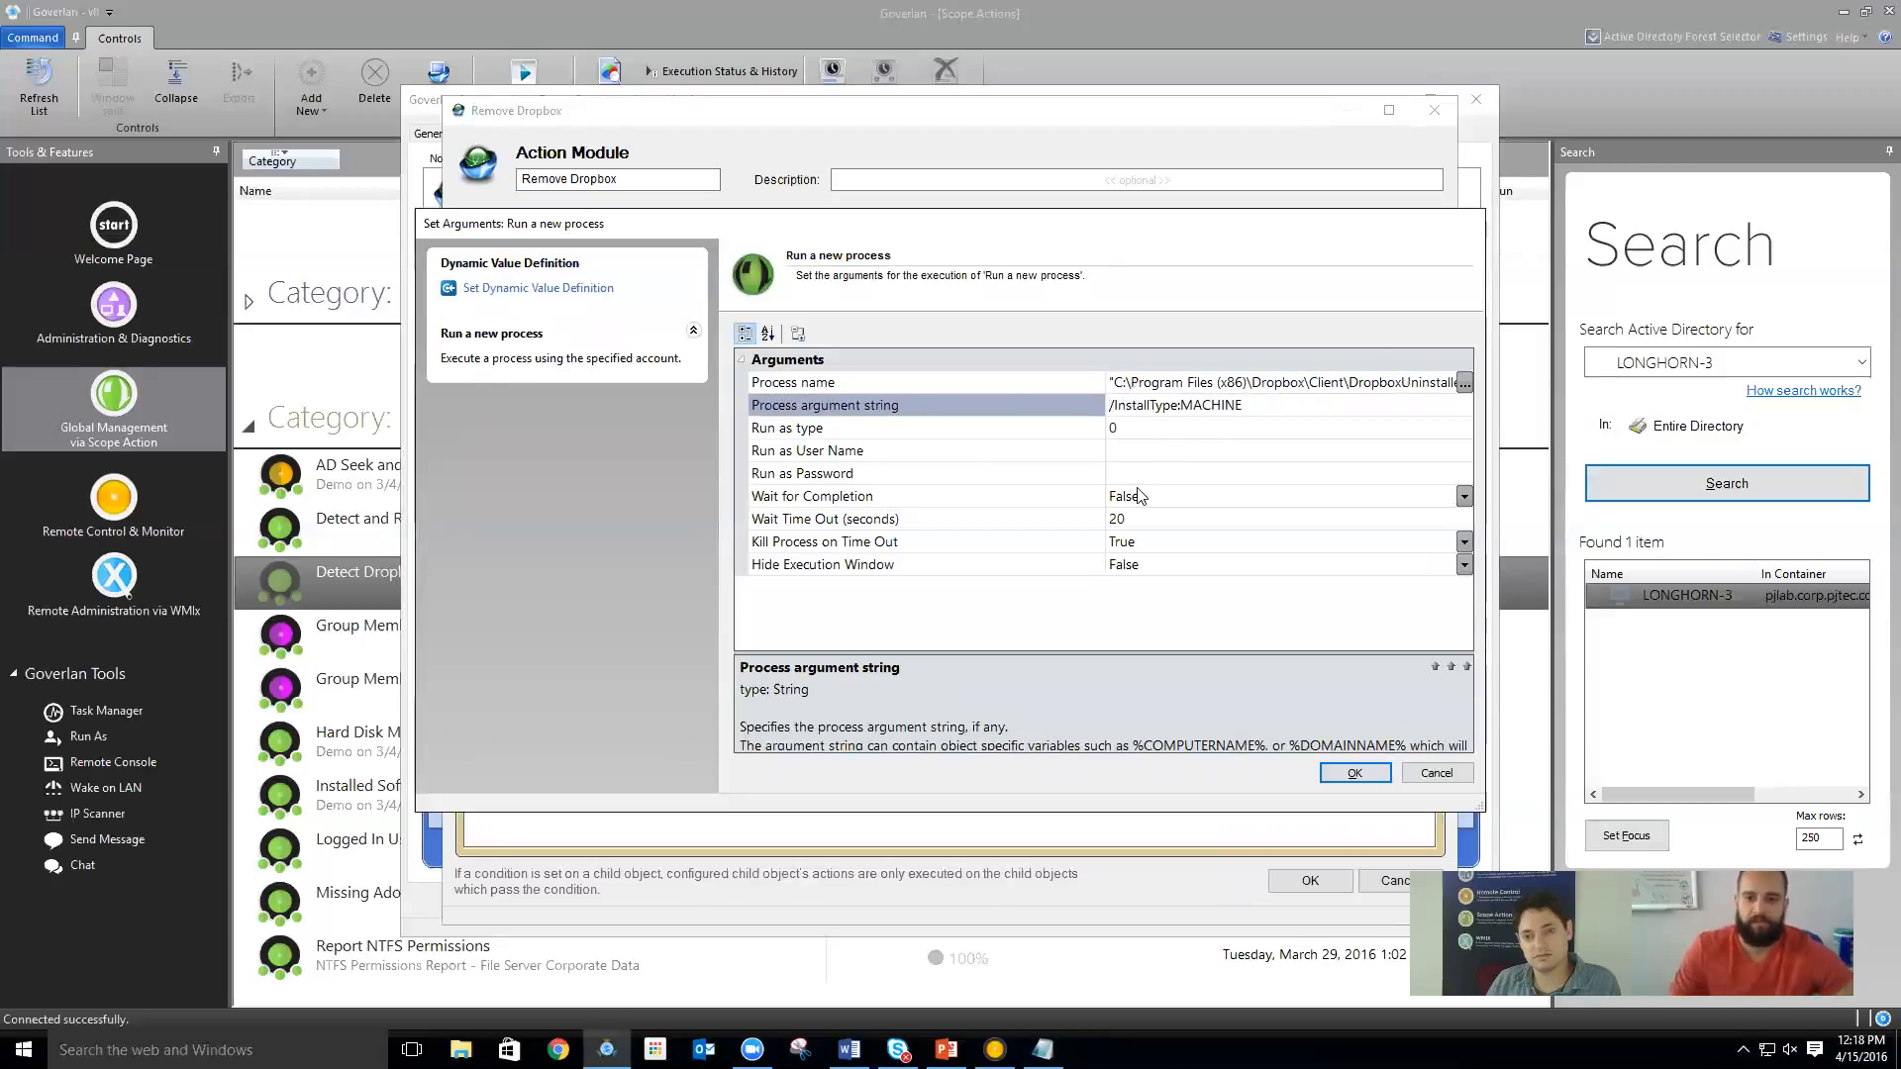
Strip the quotation marks from the process name, leaving C:\Program Files (x86)\Dropbox\Client\DropboxUninstaller.exe, and check the path and argument string
left_click(1128, 385)
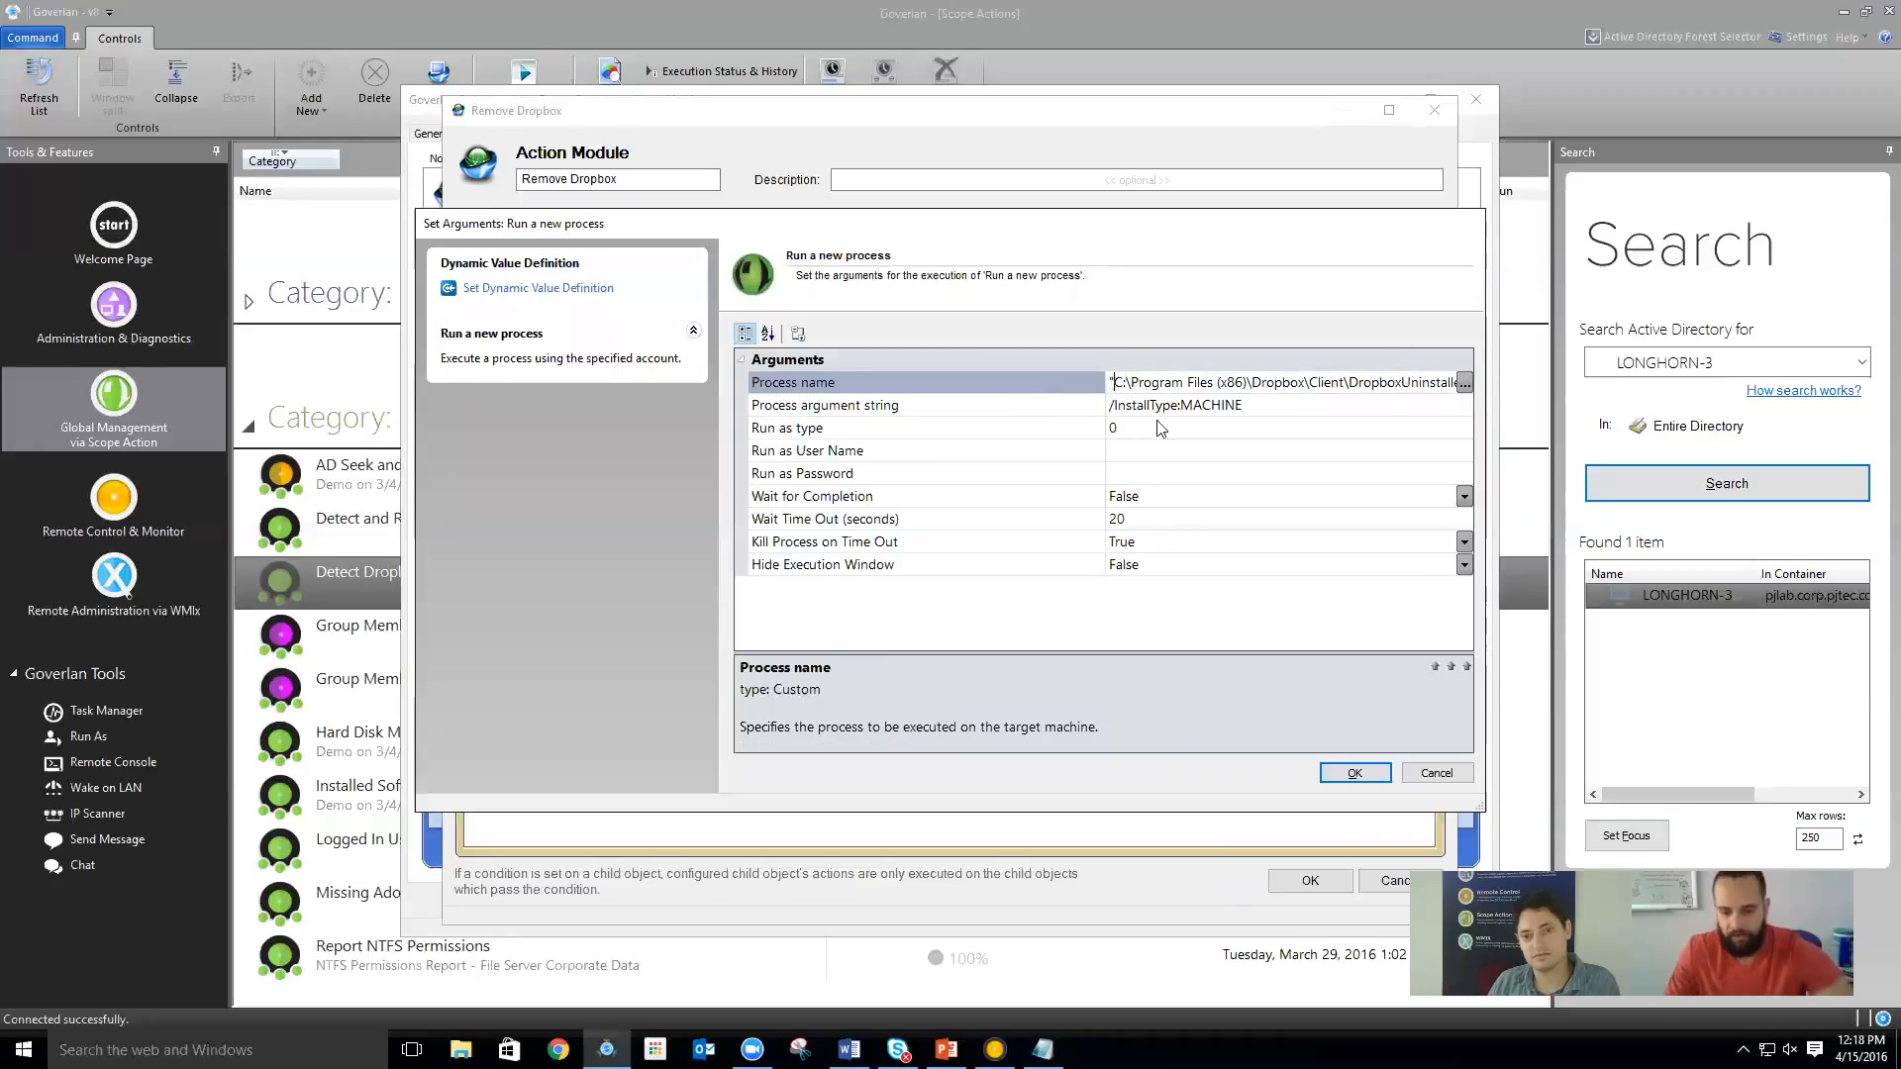
left_click_drag(1298, 382, 1497, 379)
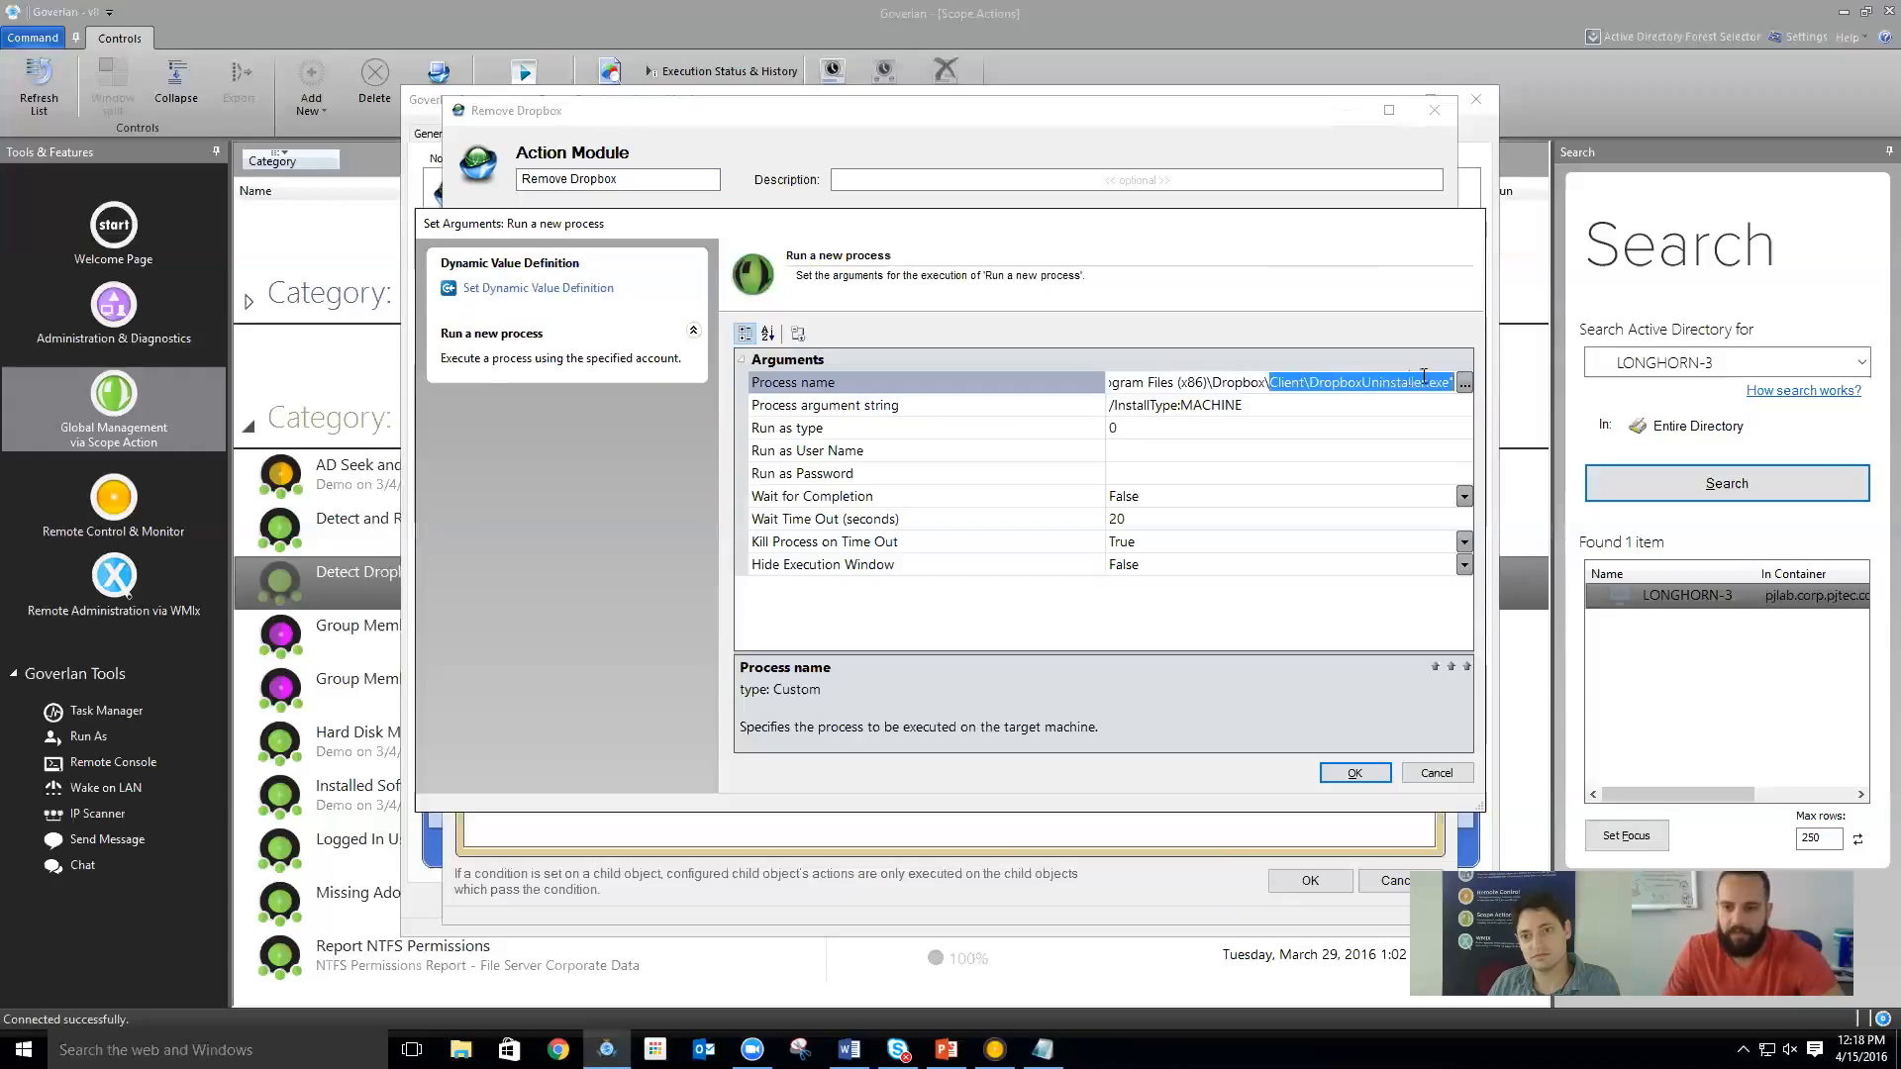
left_click(1454, 382)
key("BackSpace")
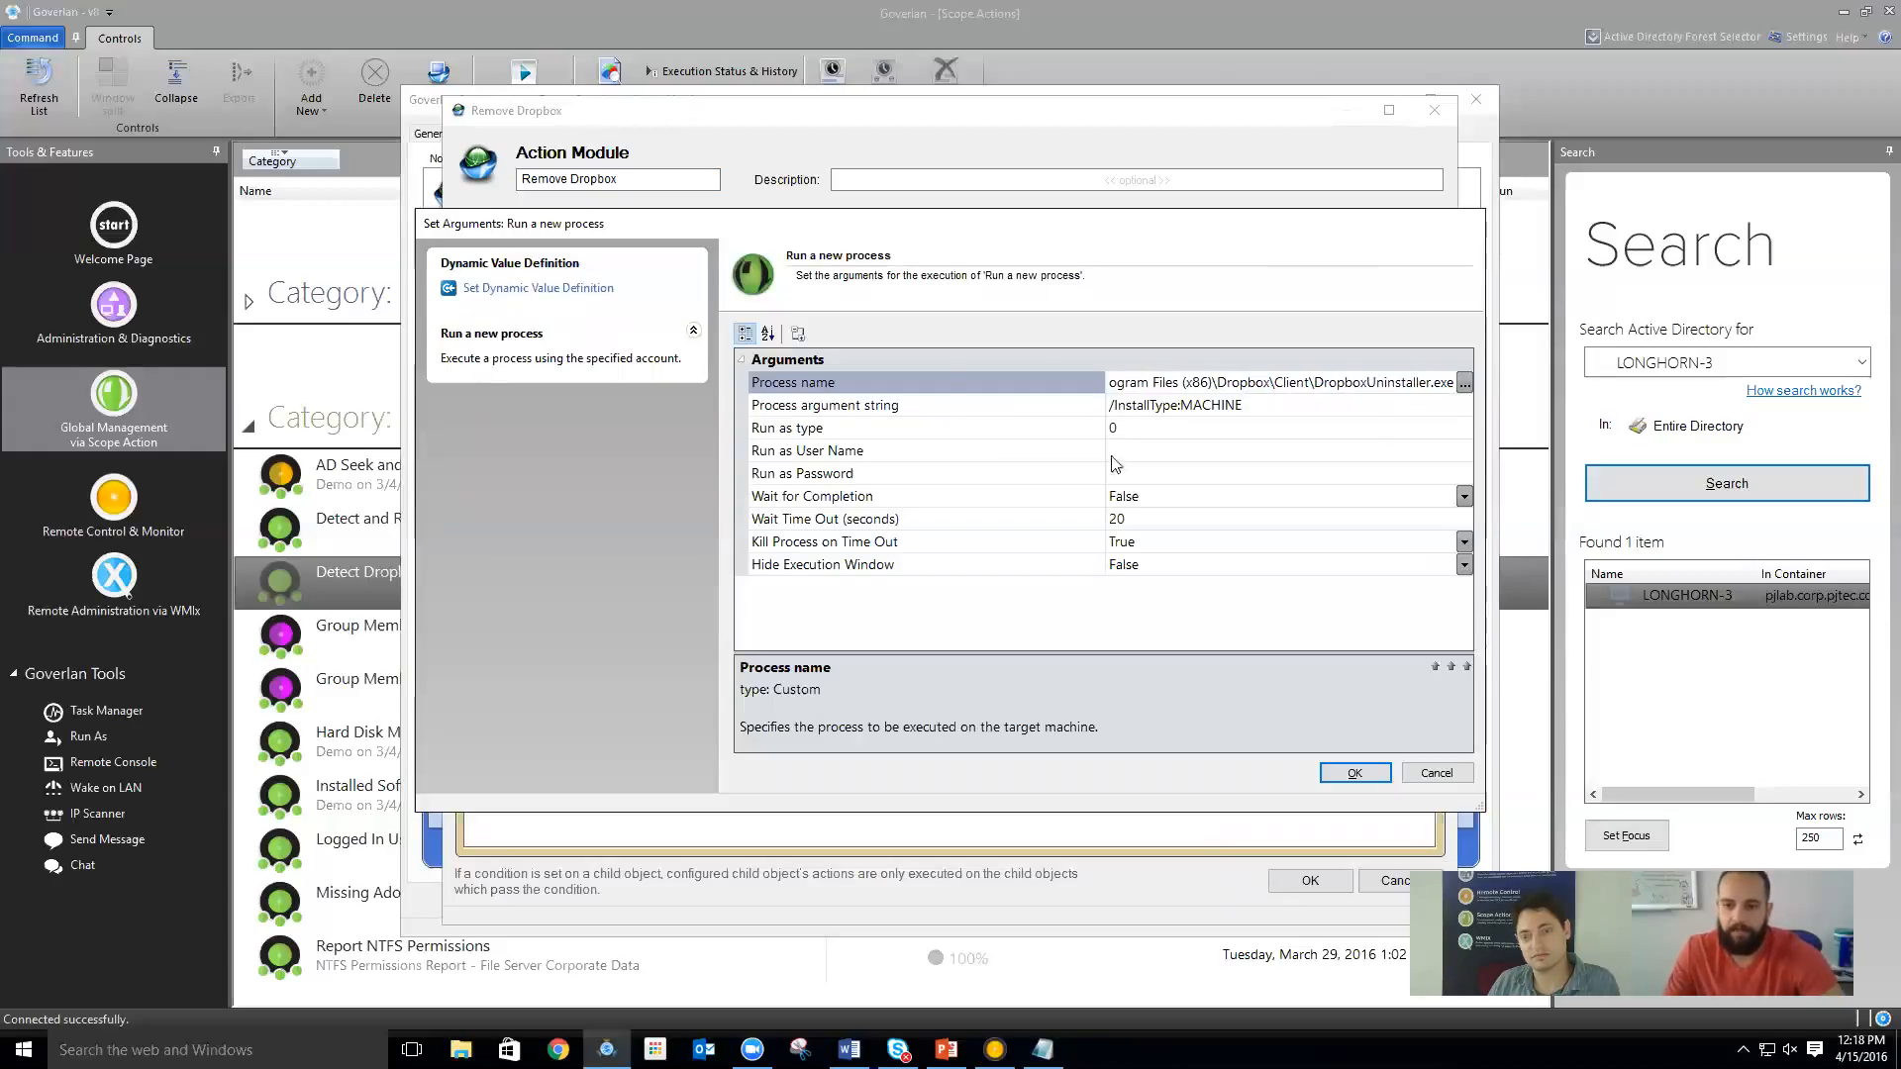
left_click_drag(1178, 382, 948, 383)
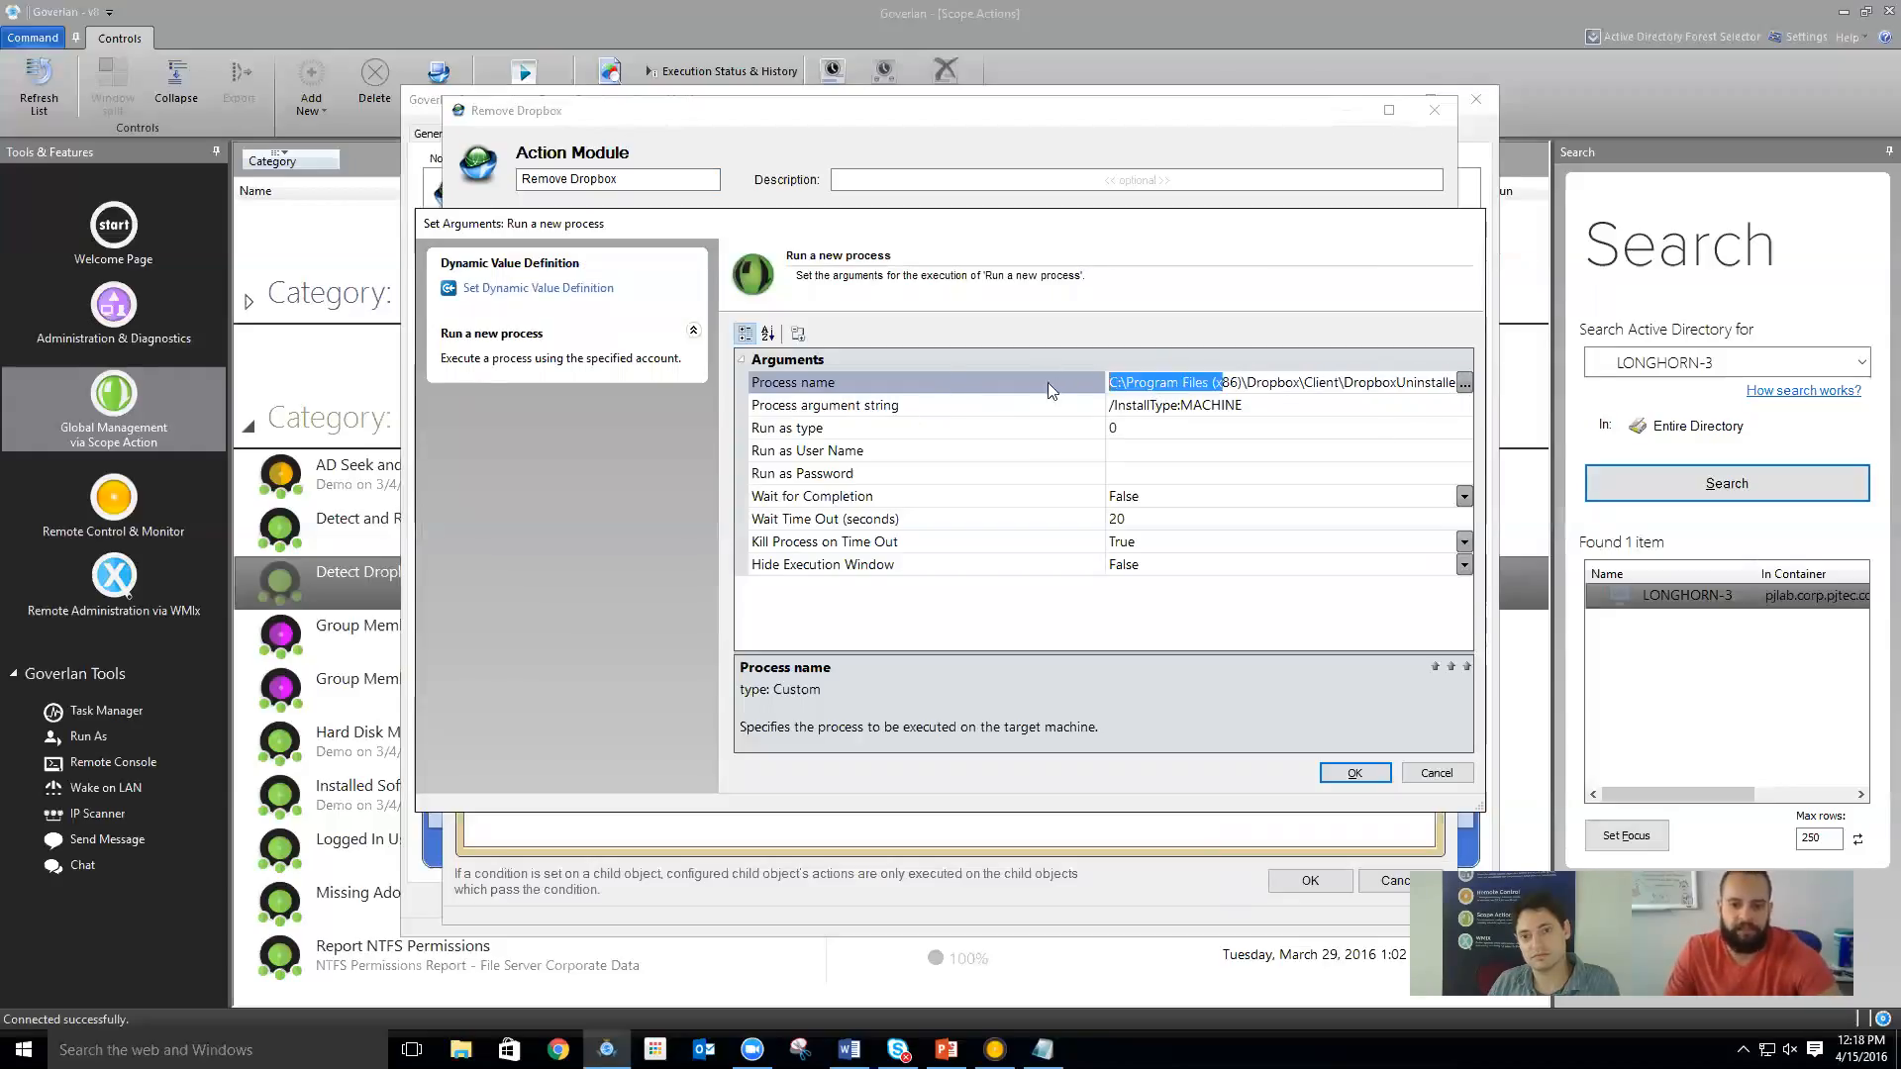
left_click_drag(1303, 382, 1511, 382)
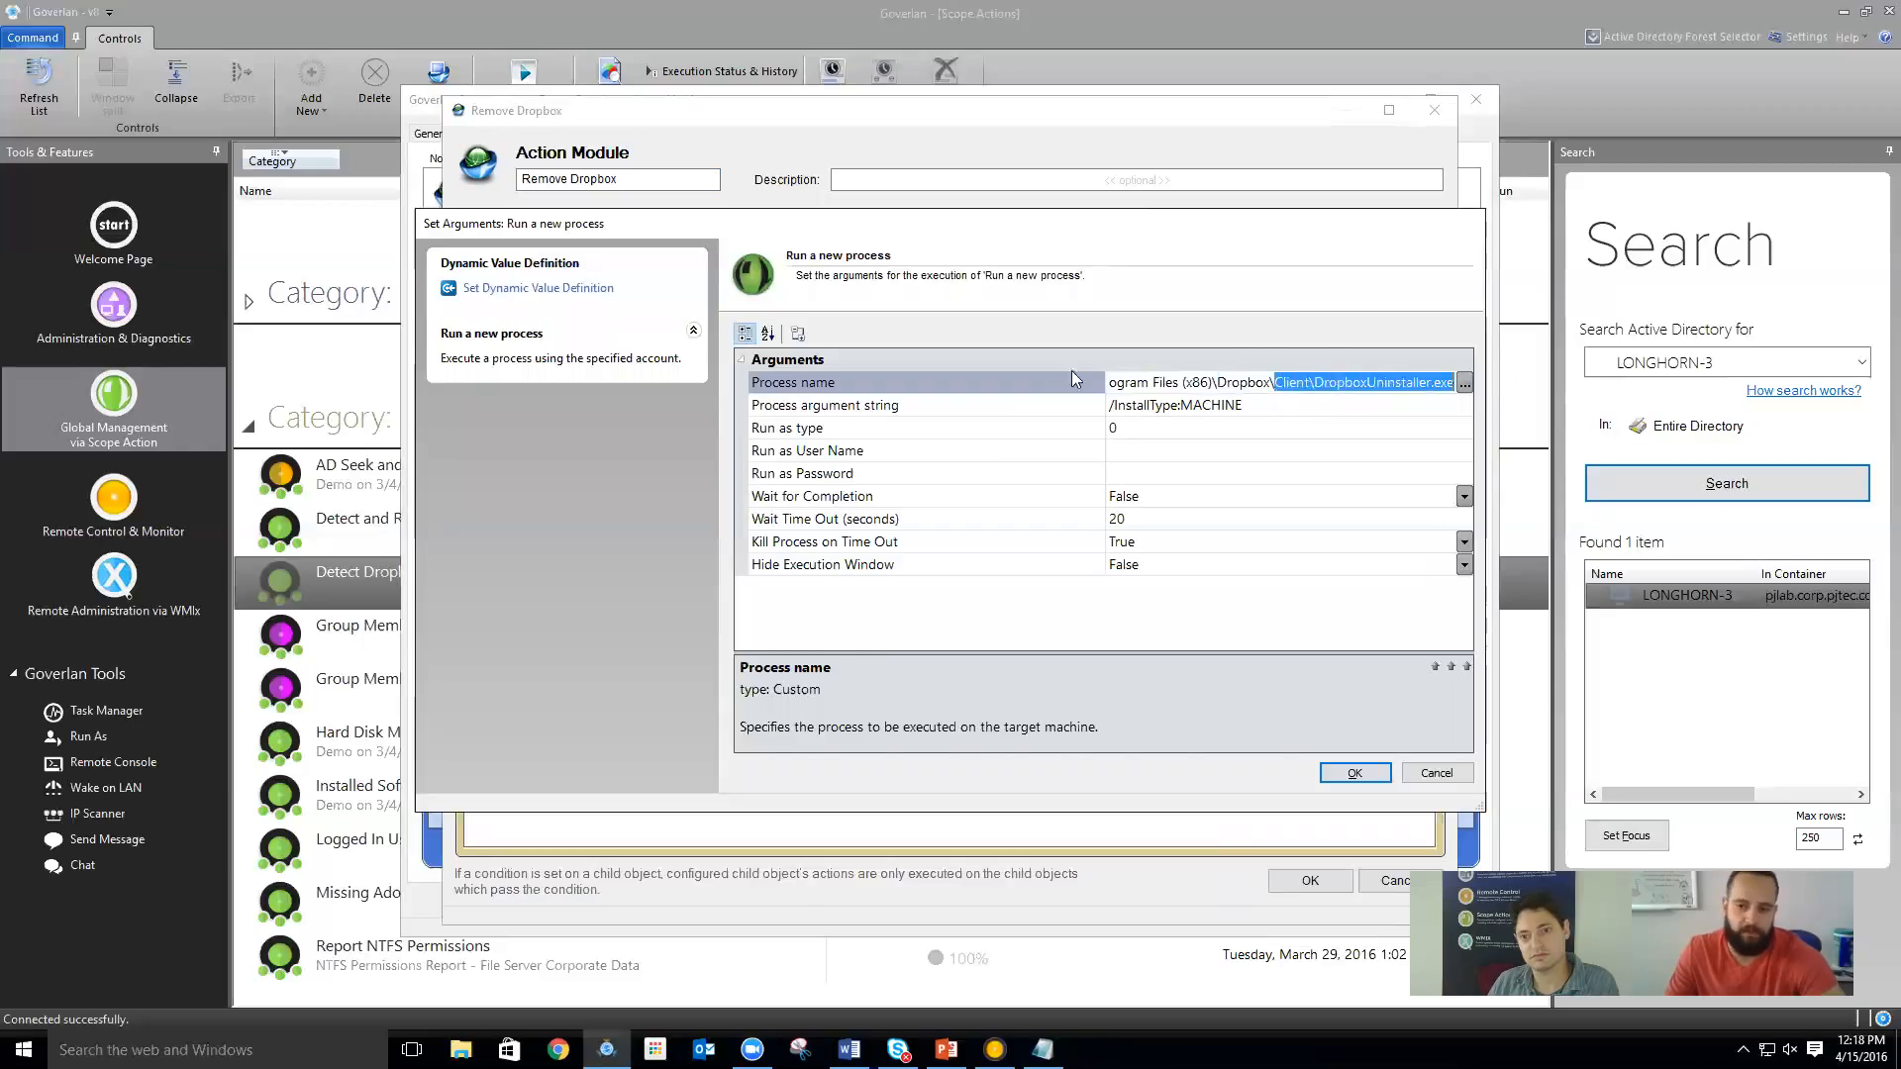
left_click(954, 407)
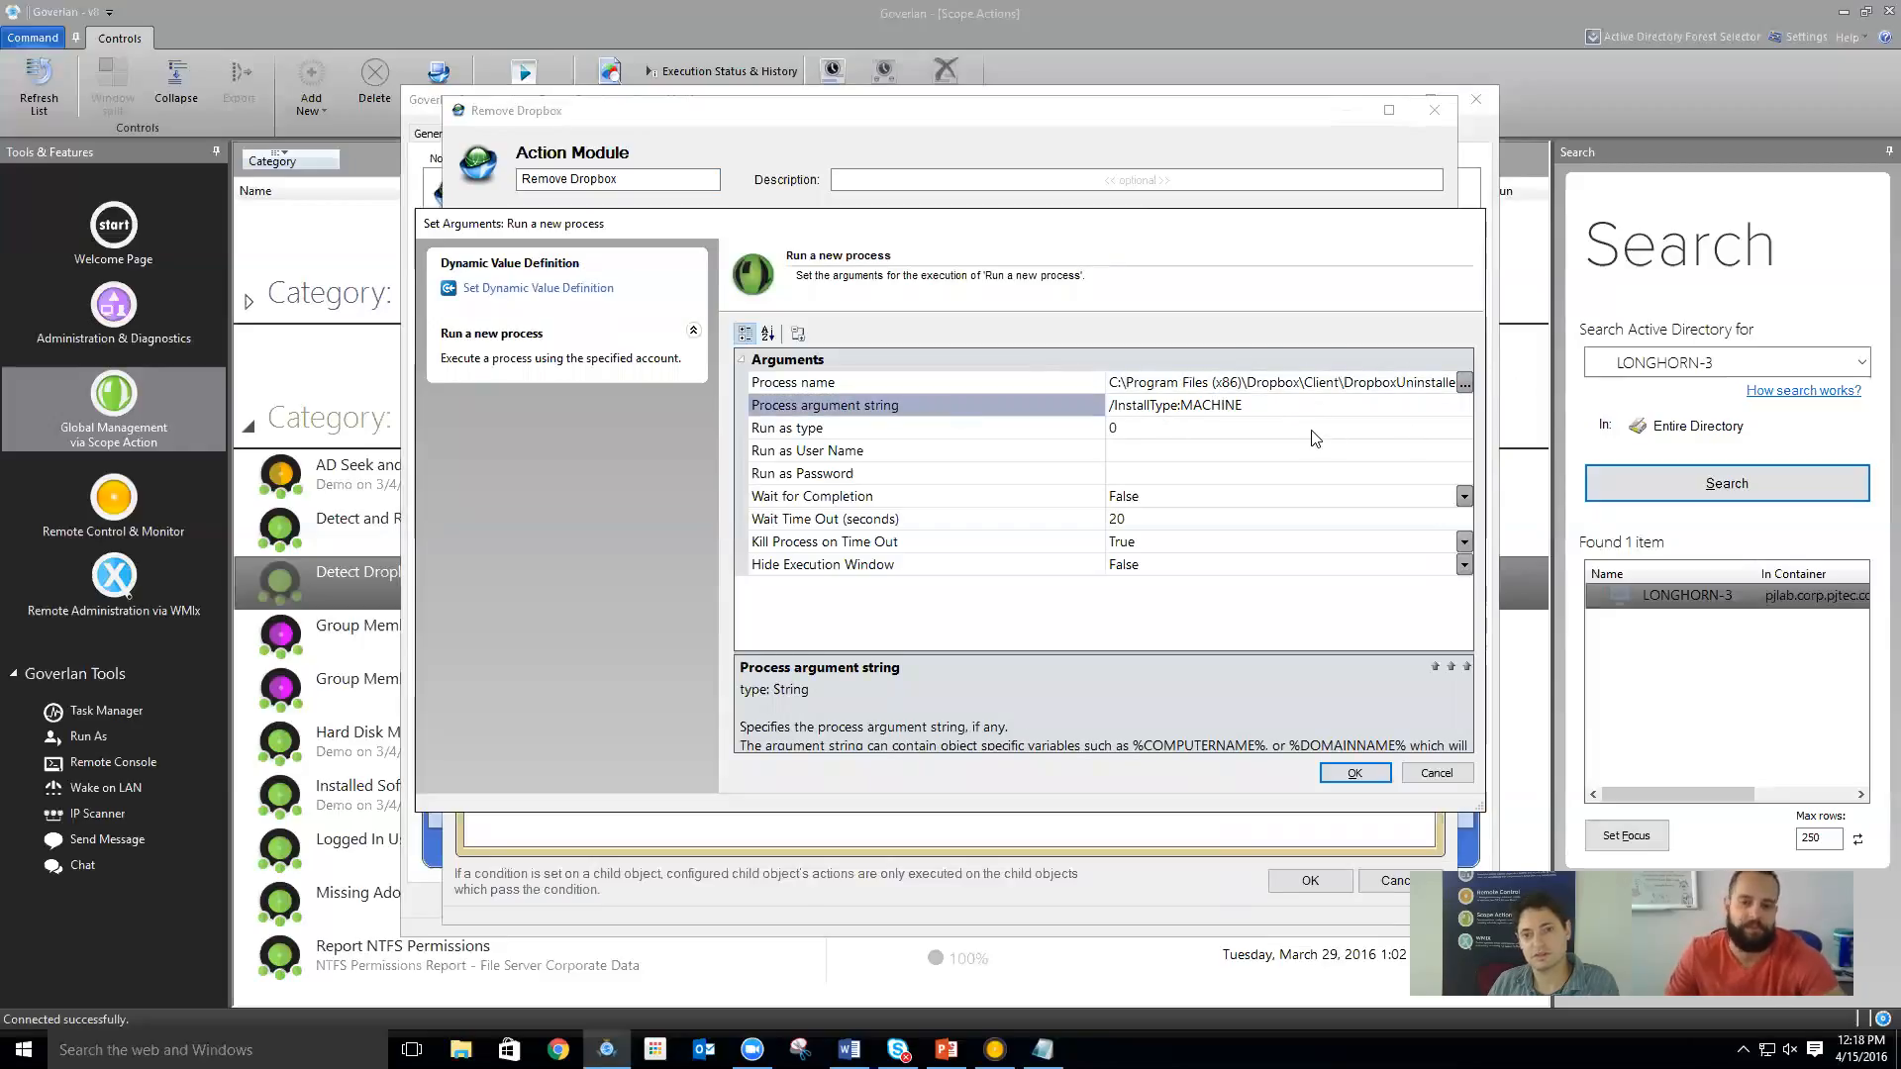
Set the new process's Run as type to 2, checking the full description of the type numbers
left_click(867, 428)
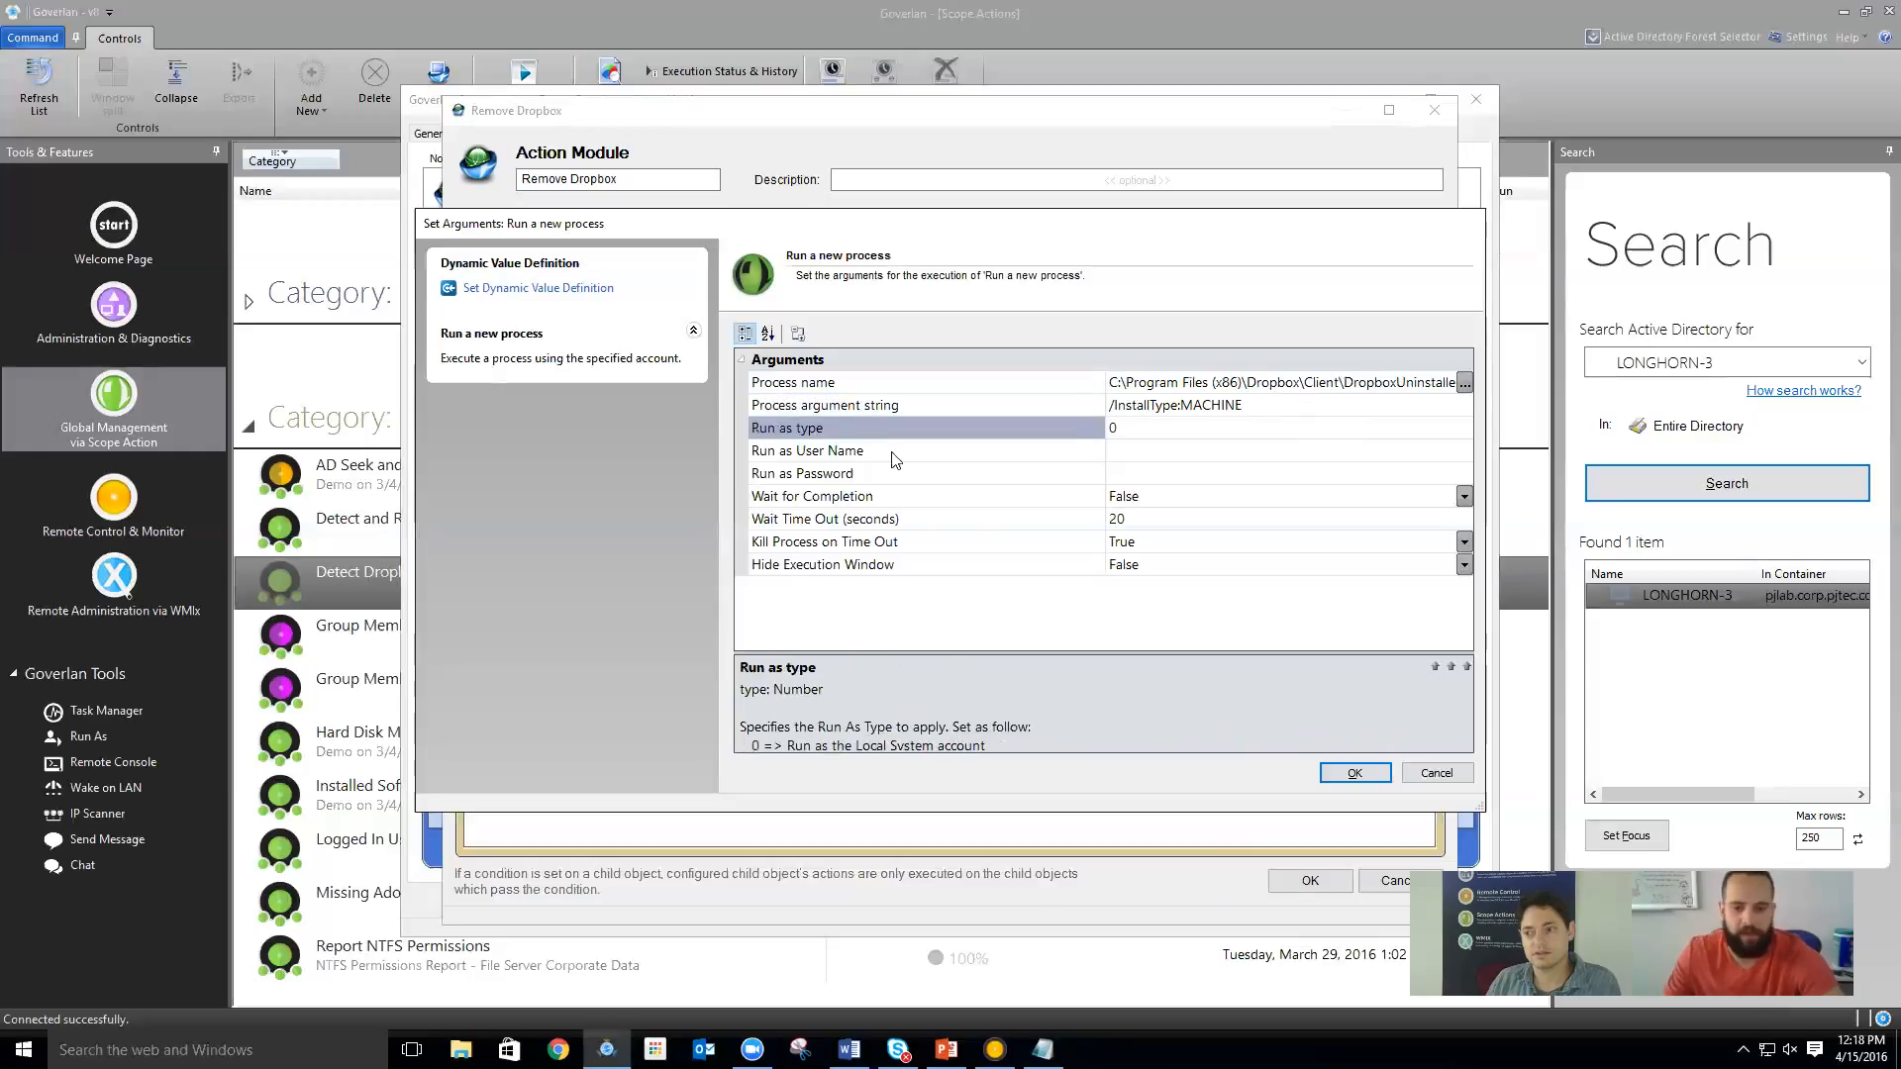
left_click(938, 542)
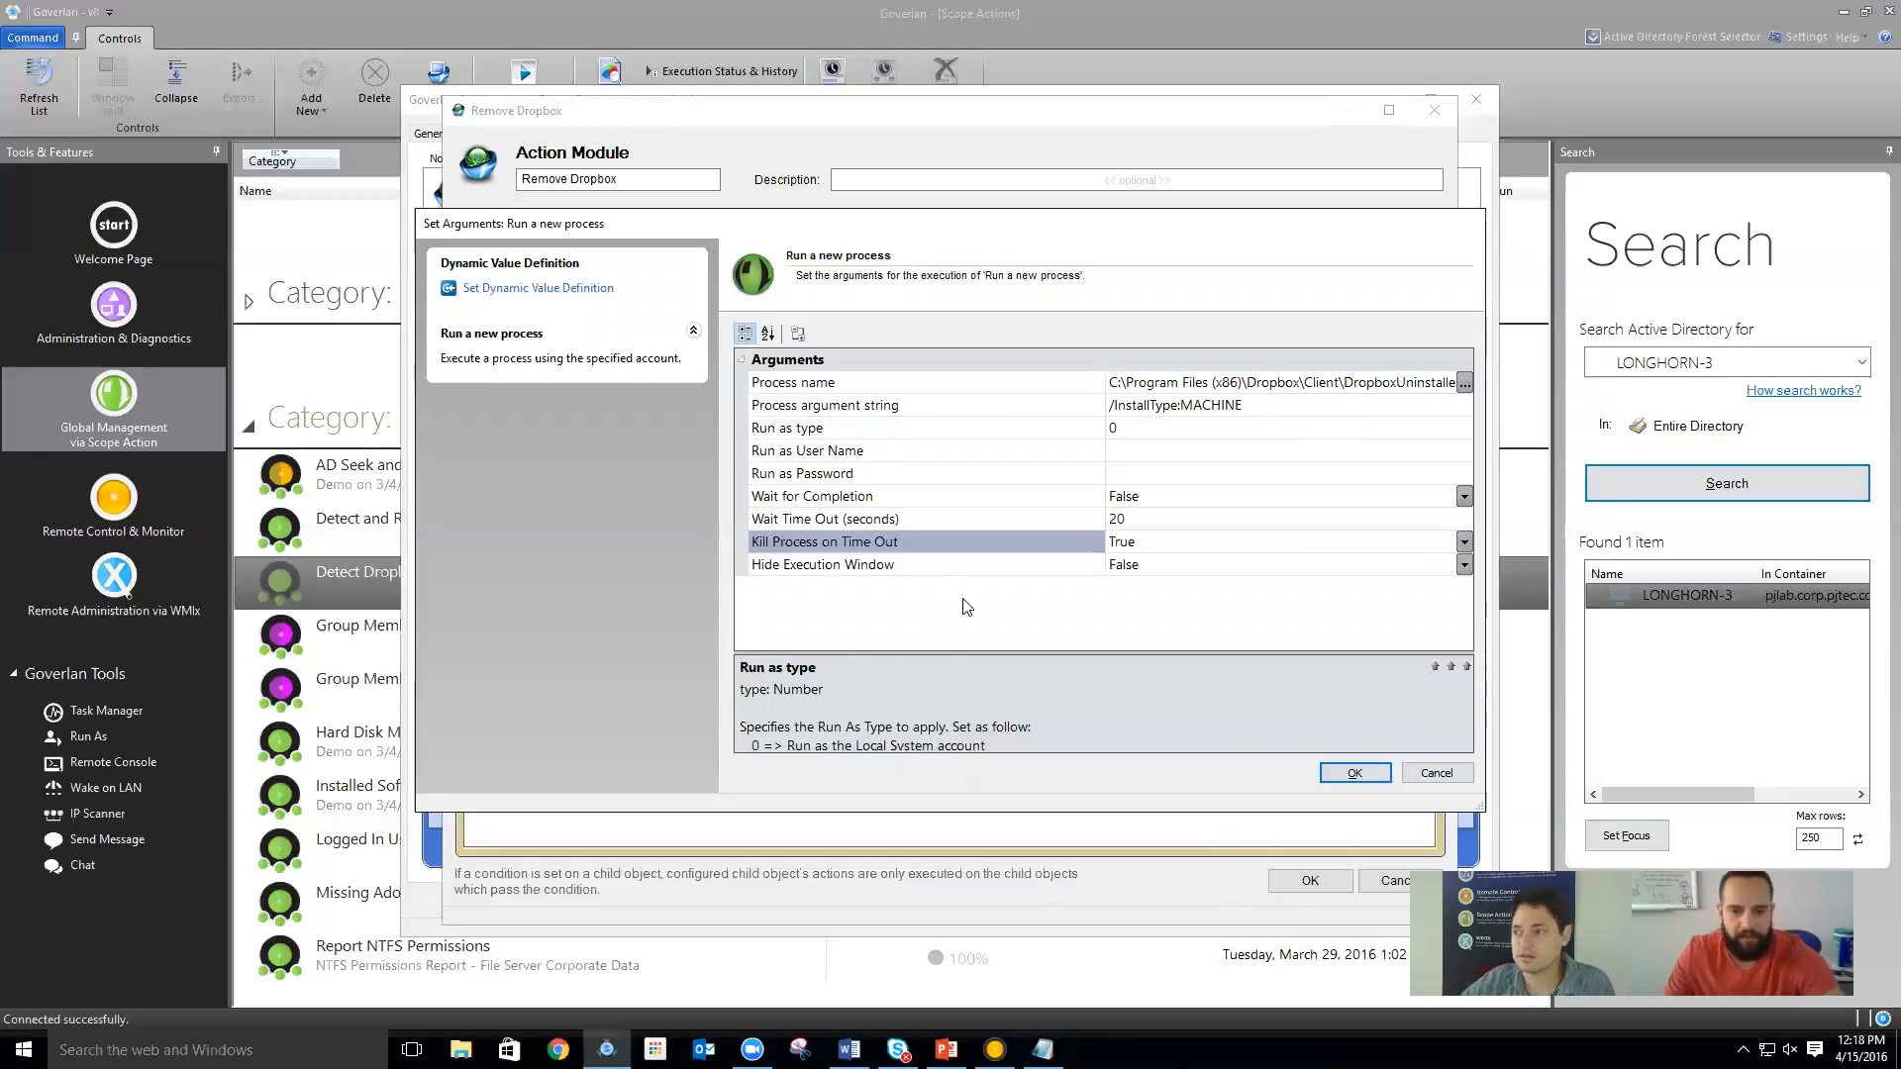
left_click(937, 567)
left_click(943, 434)
left_click(1160, 432)
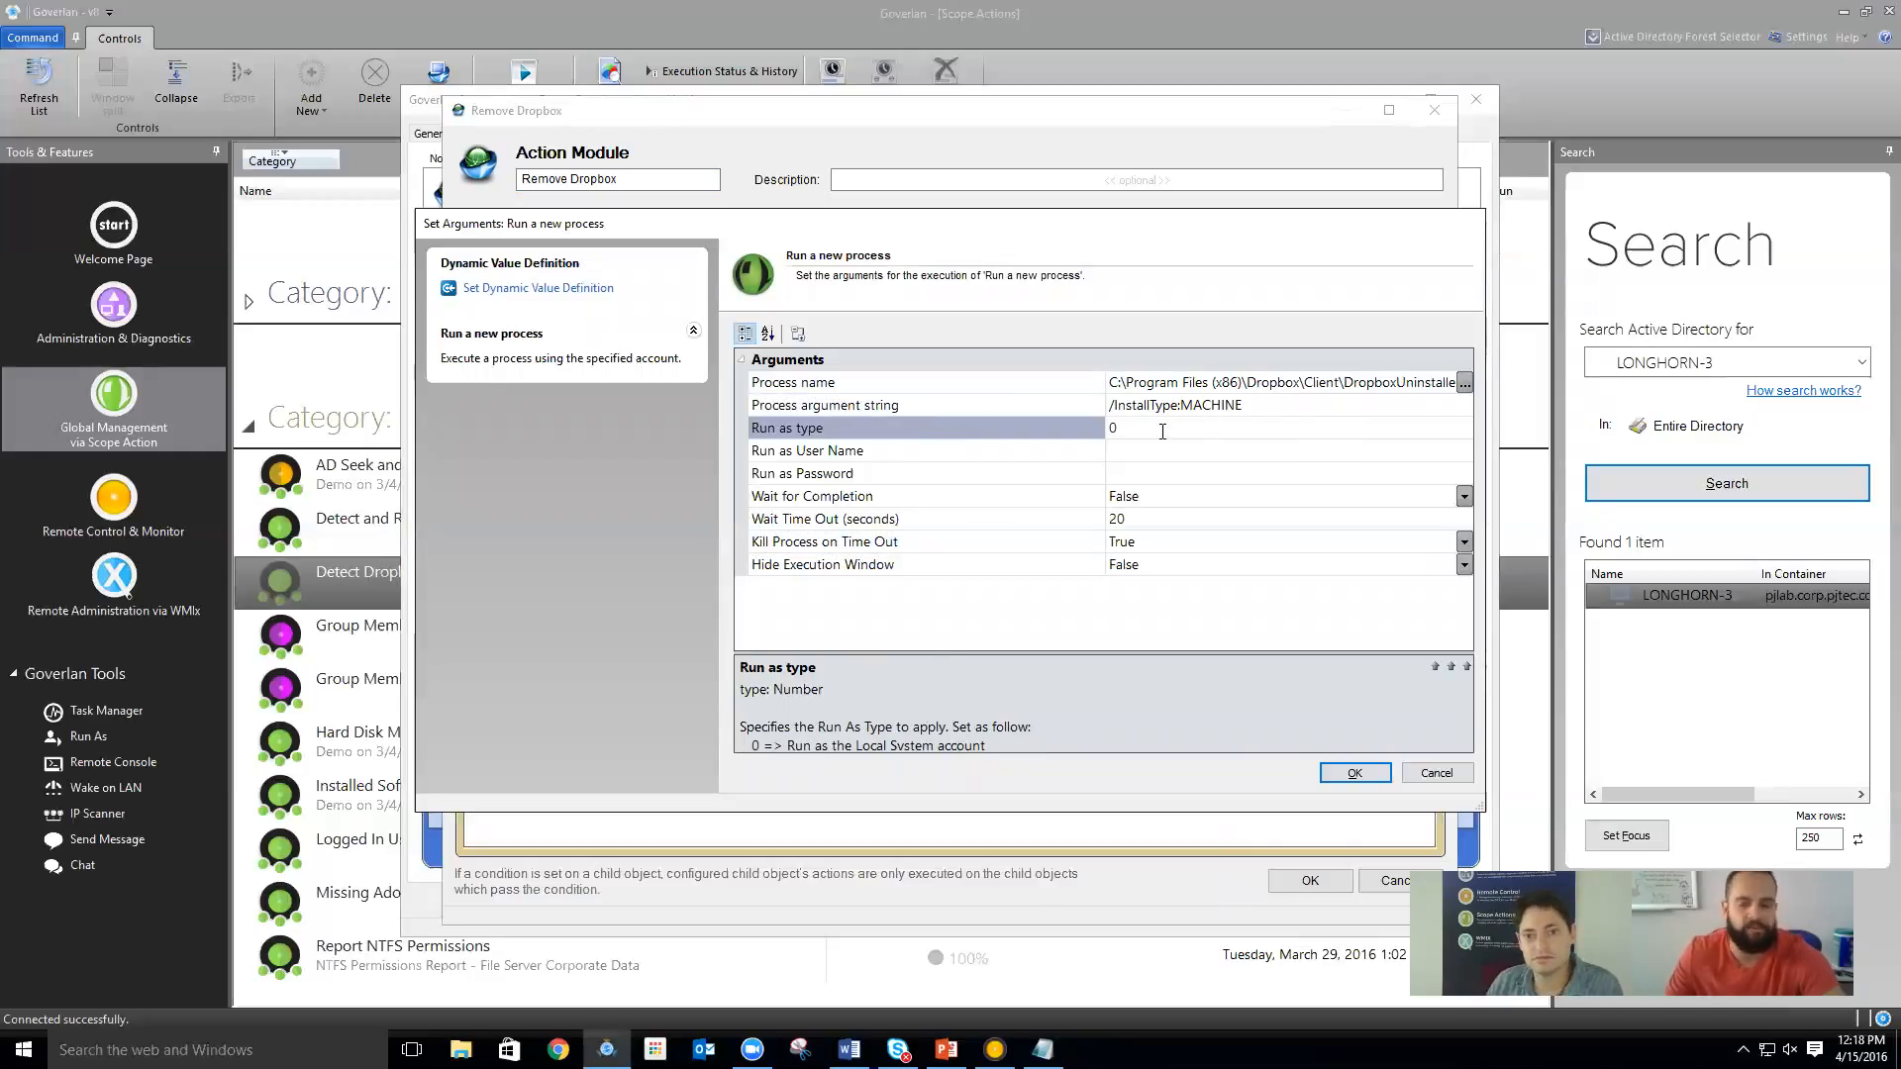
key("BackSpace")
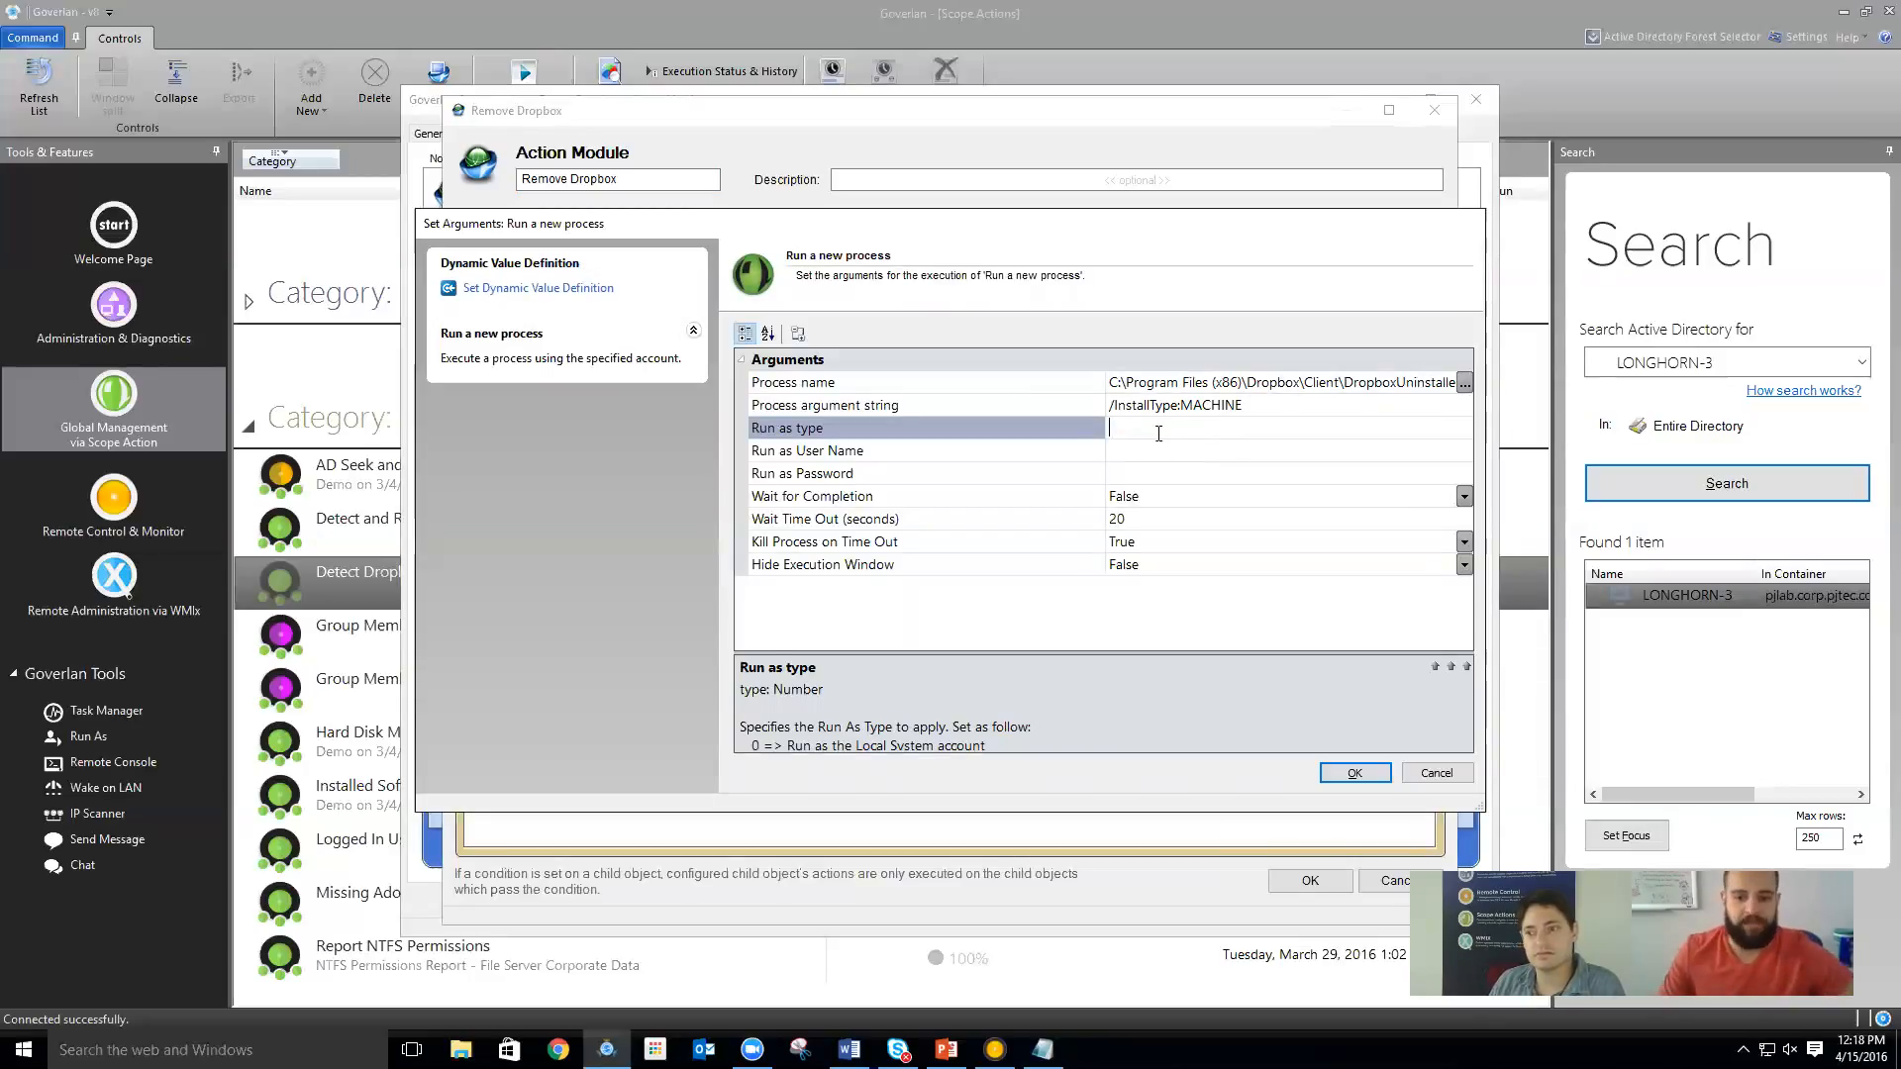
left_click(1453, 671)
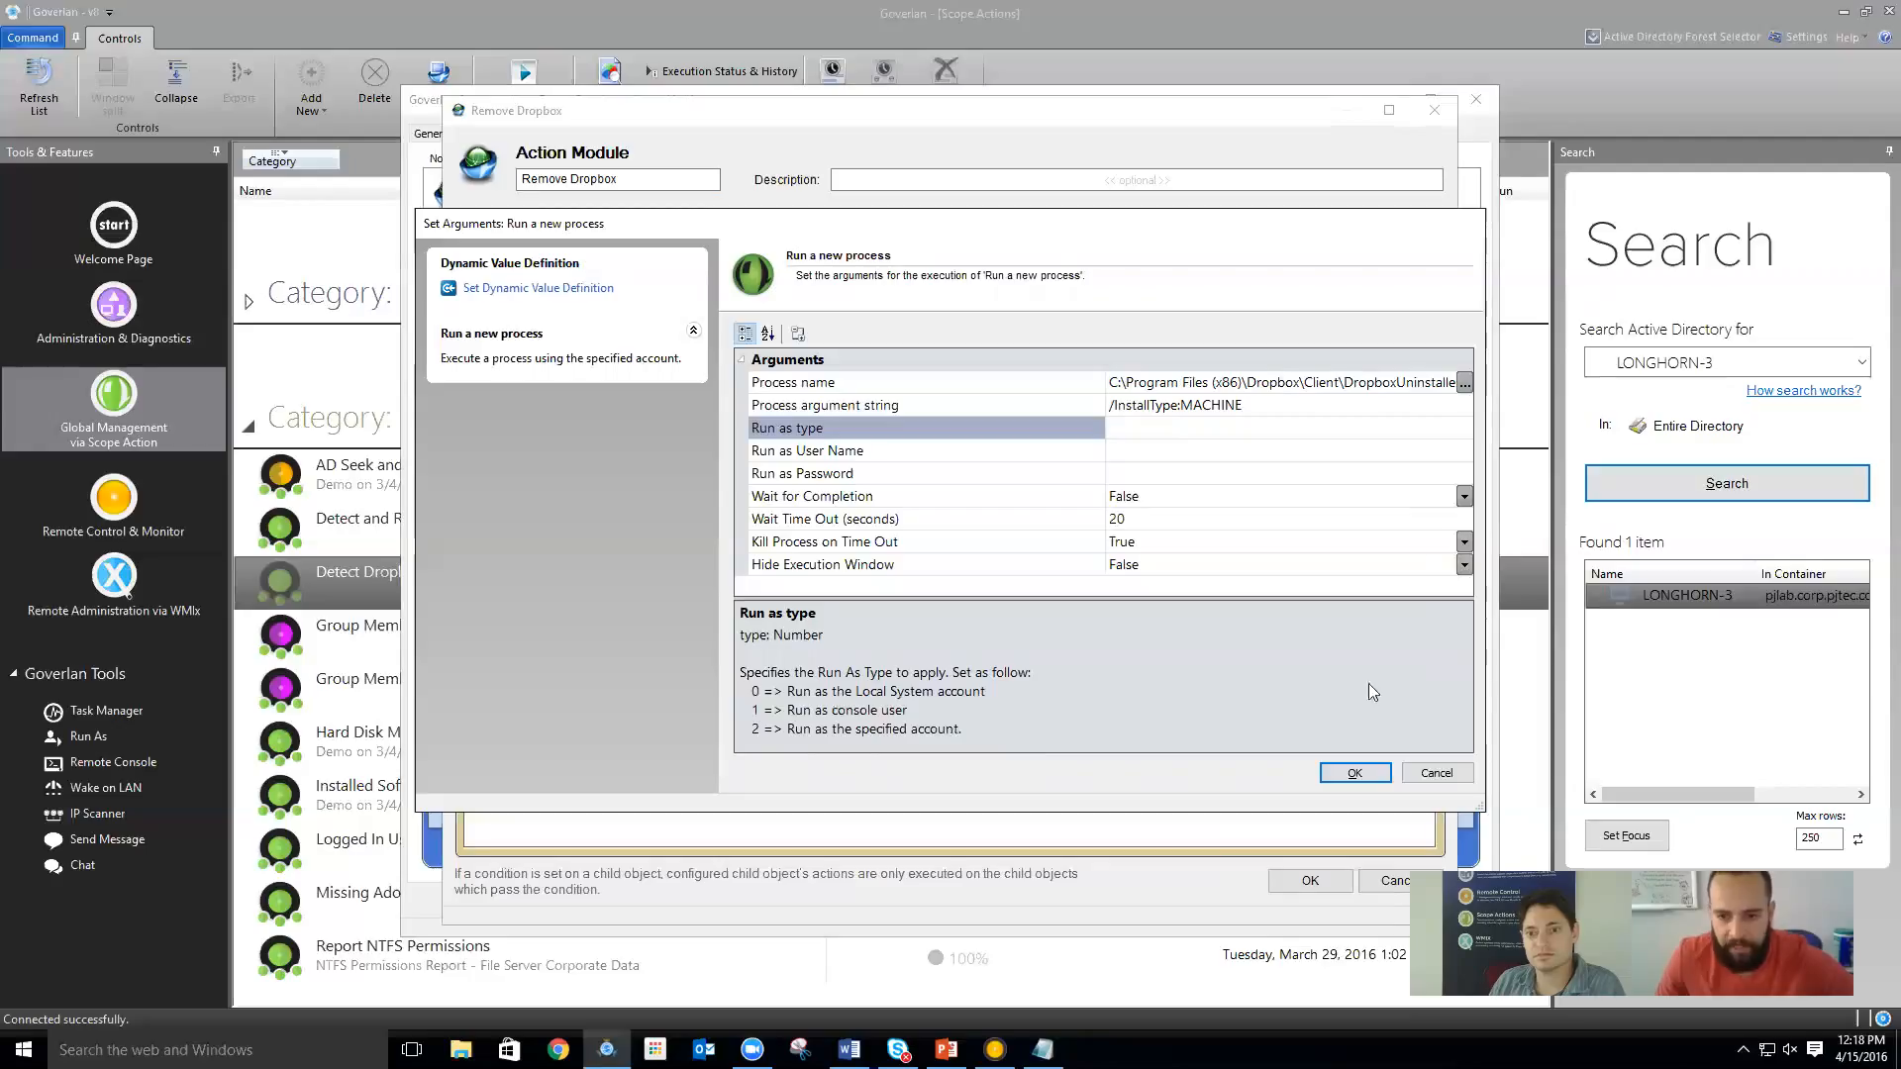
type("2")
Set the Run as User Name to PJTECH\administrator and enter the account password as the Run as Password
left_click(1151, 452)
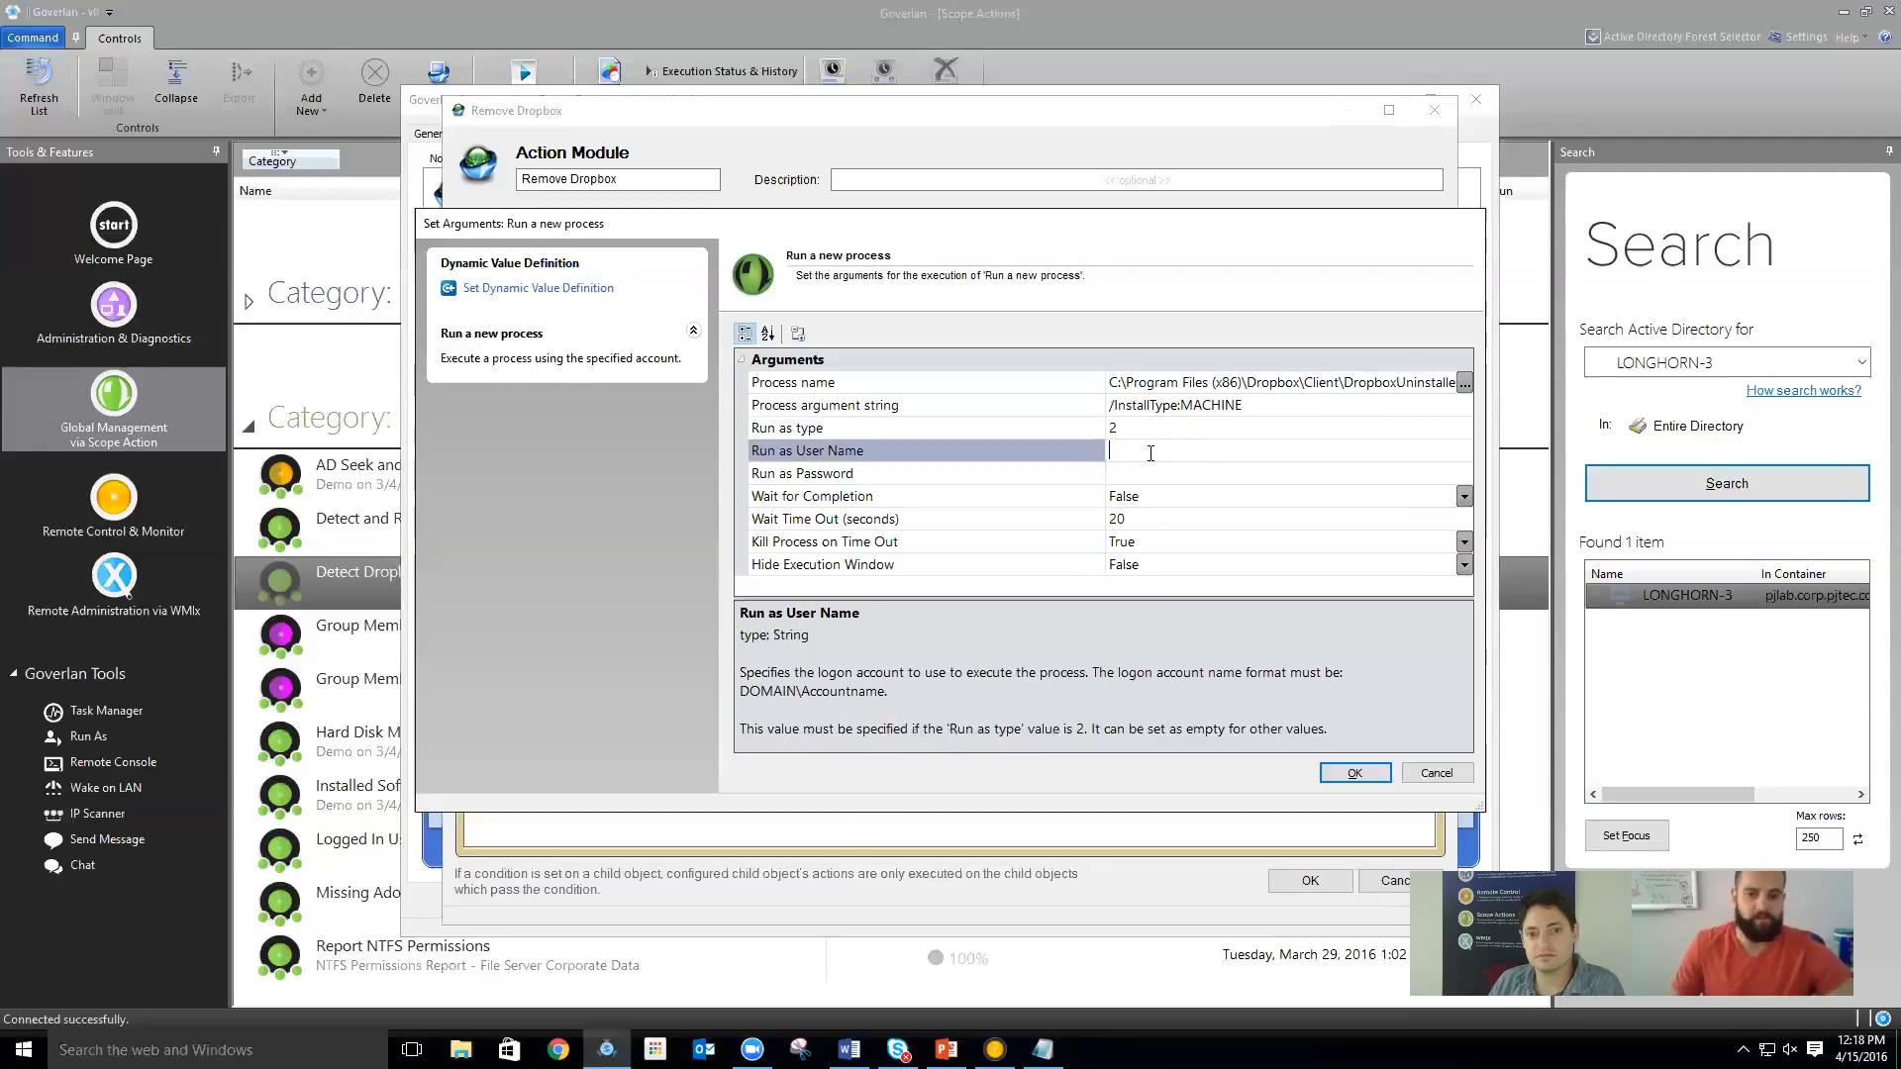
type("PJTE")
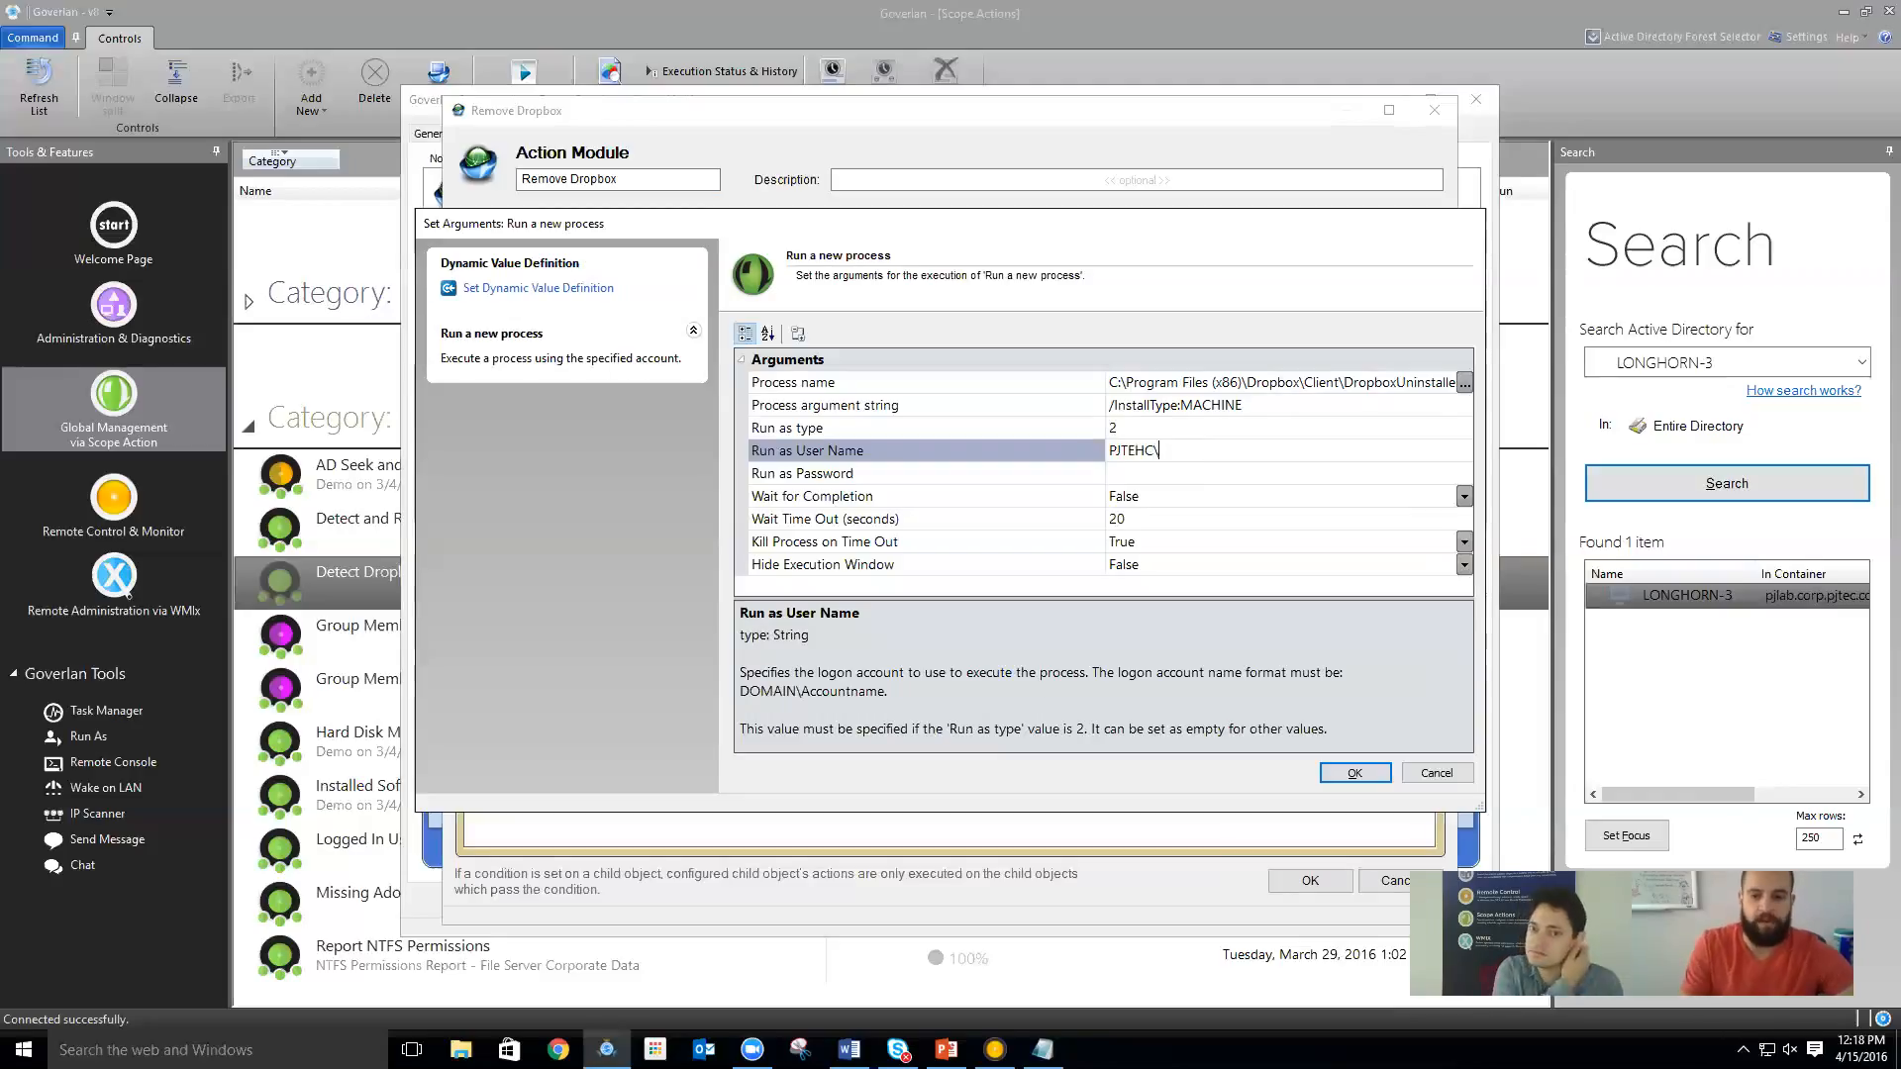
type("CH")
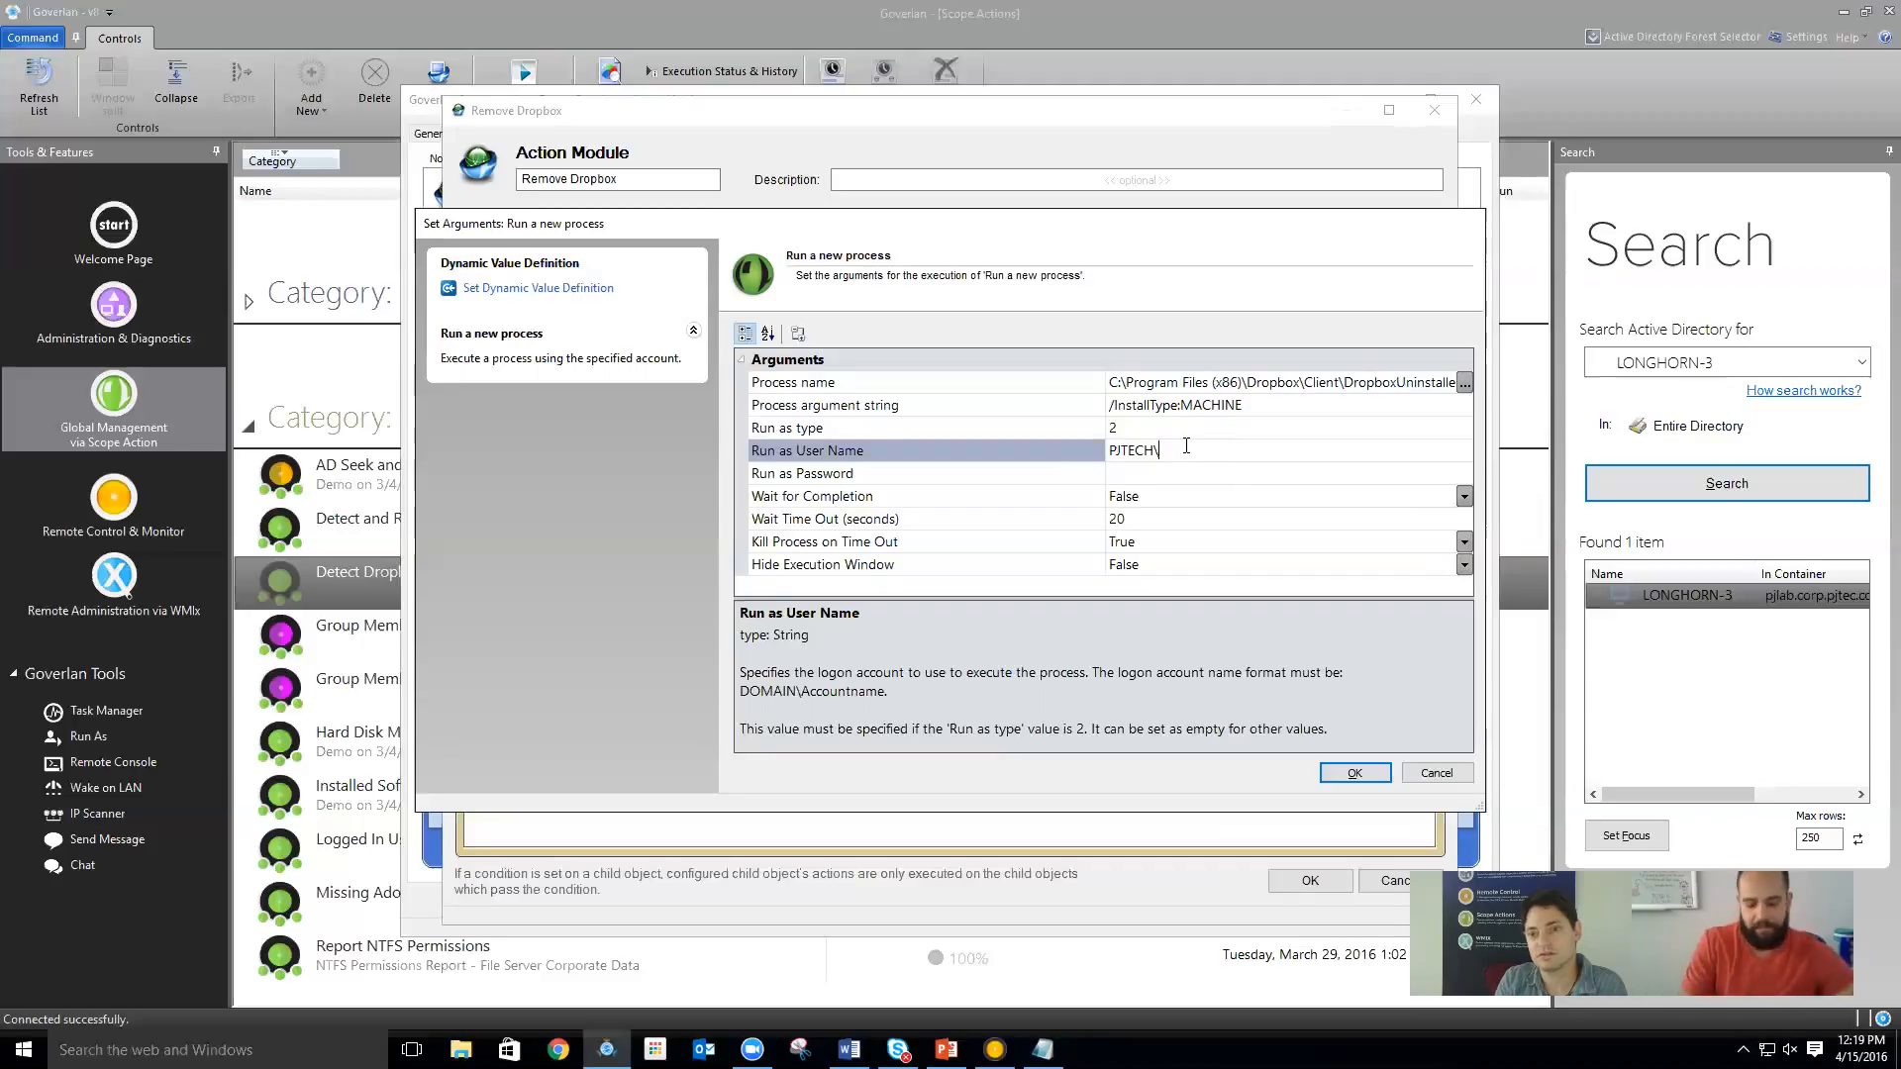
type("ministrator")
key("Tab")
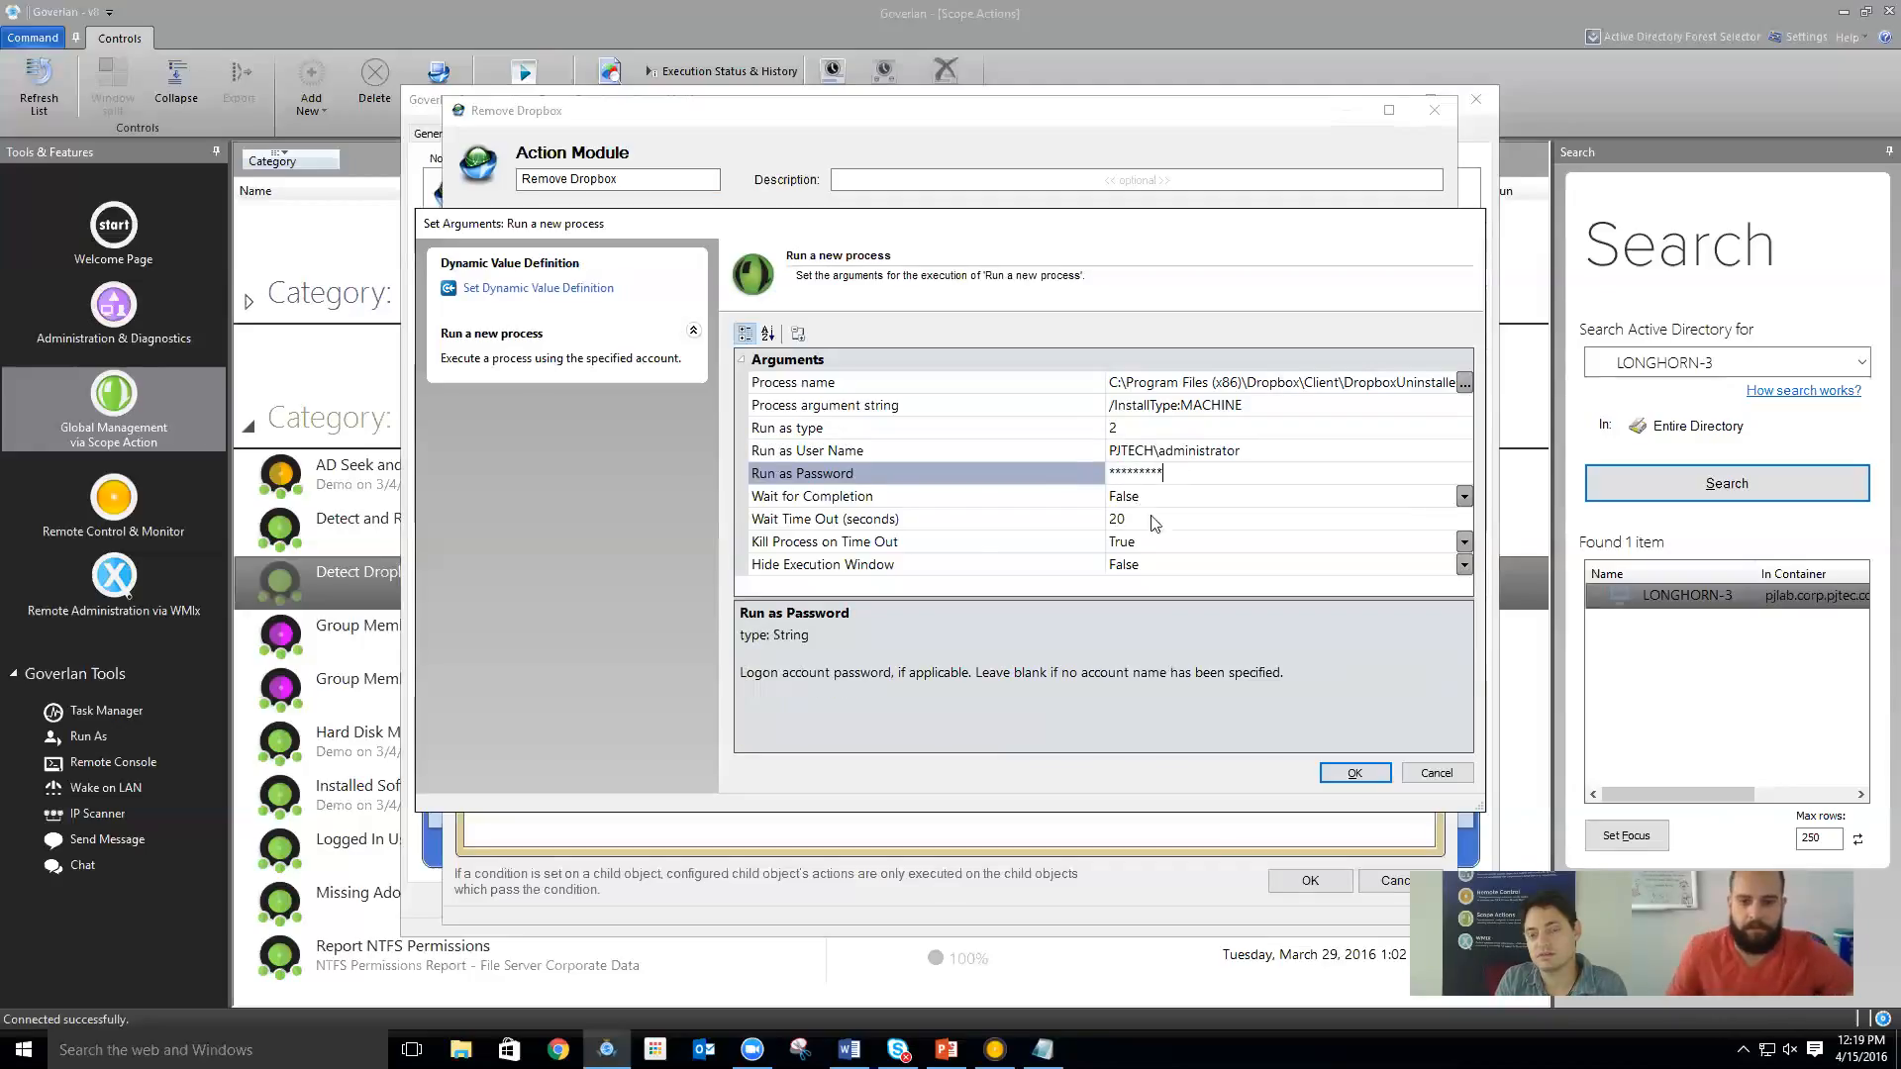
Set Wait for Completion to True and the Wait Time Out to 120 seconds
left_click(976, 498)
left_click(1462, 502)
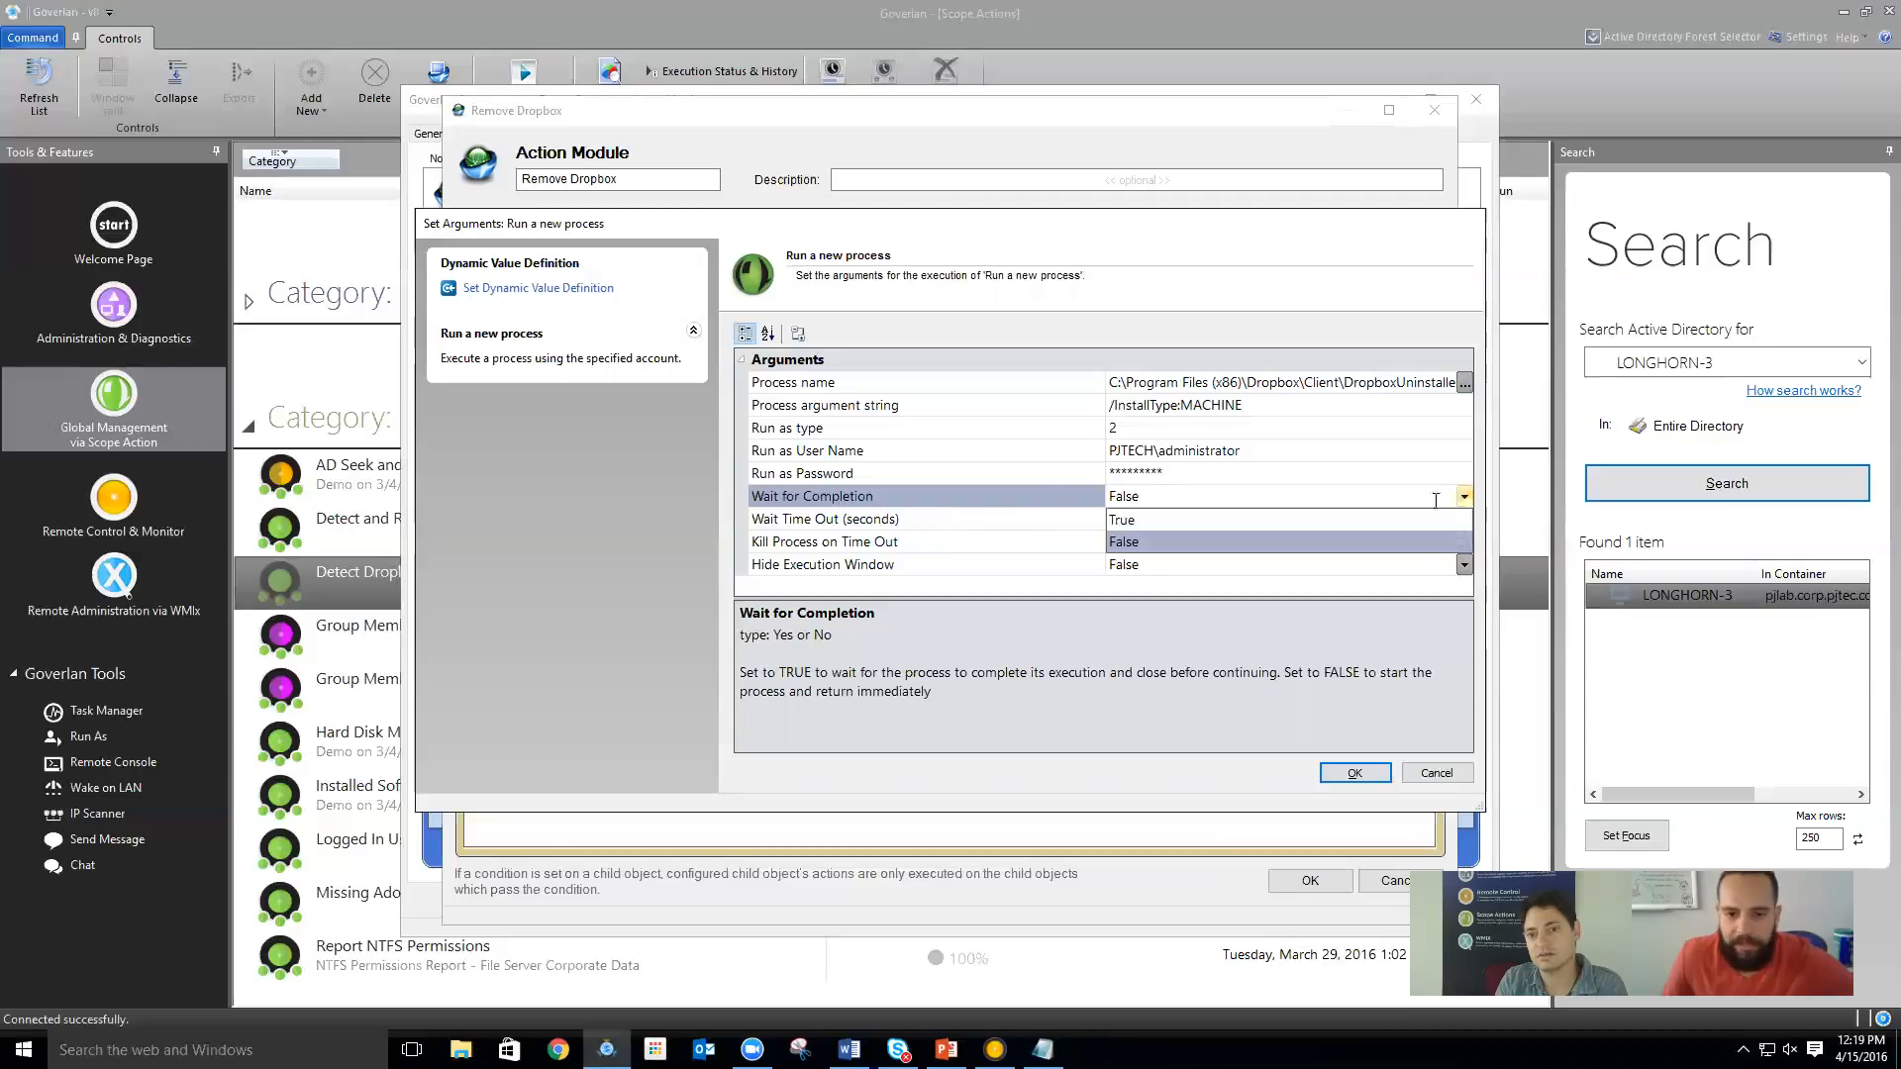
left_click(1144, 523)
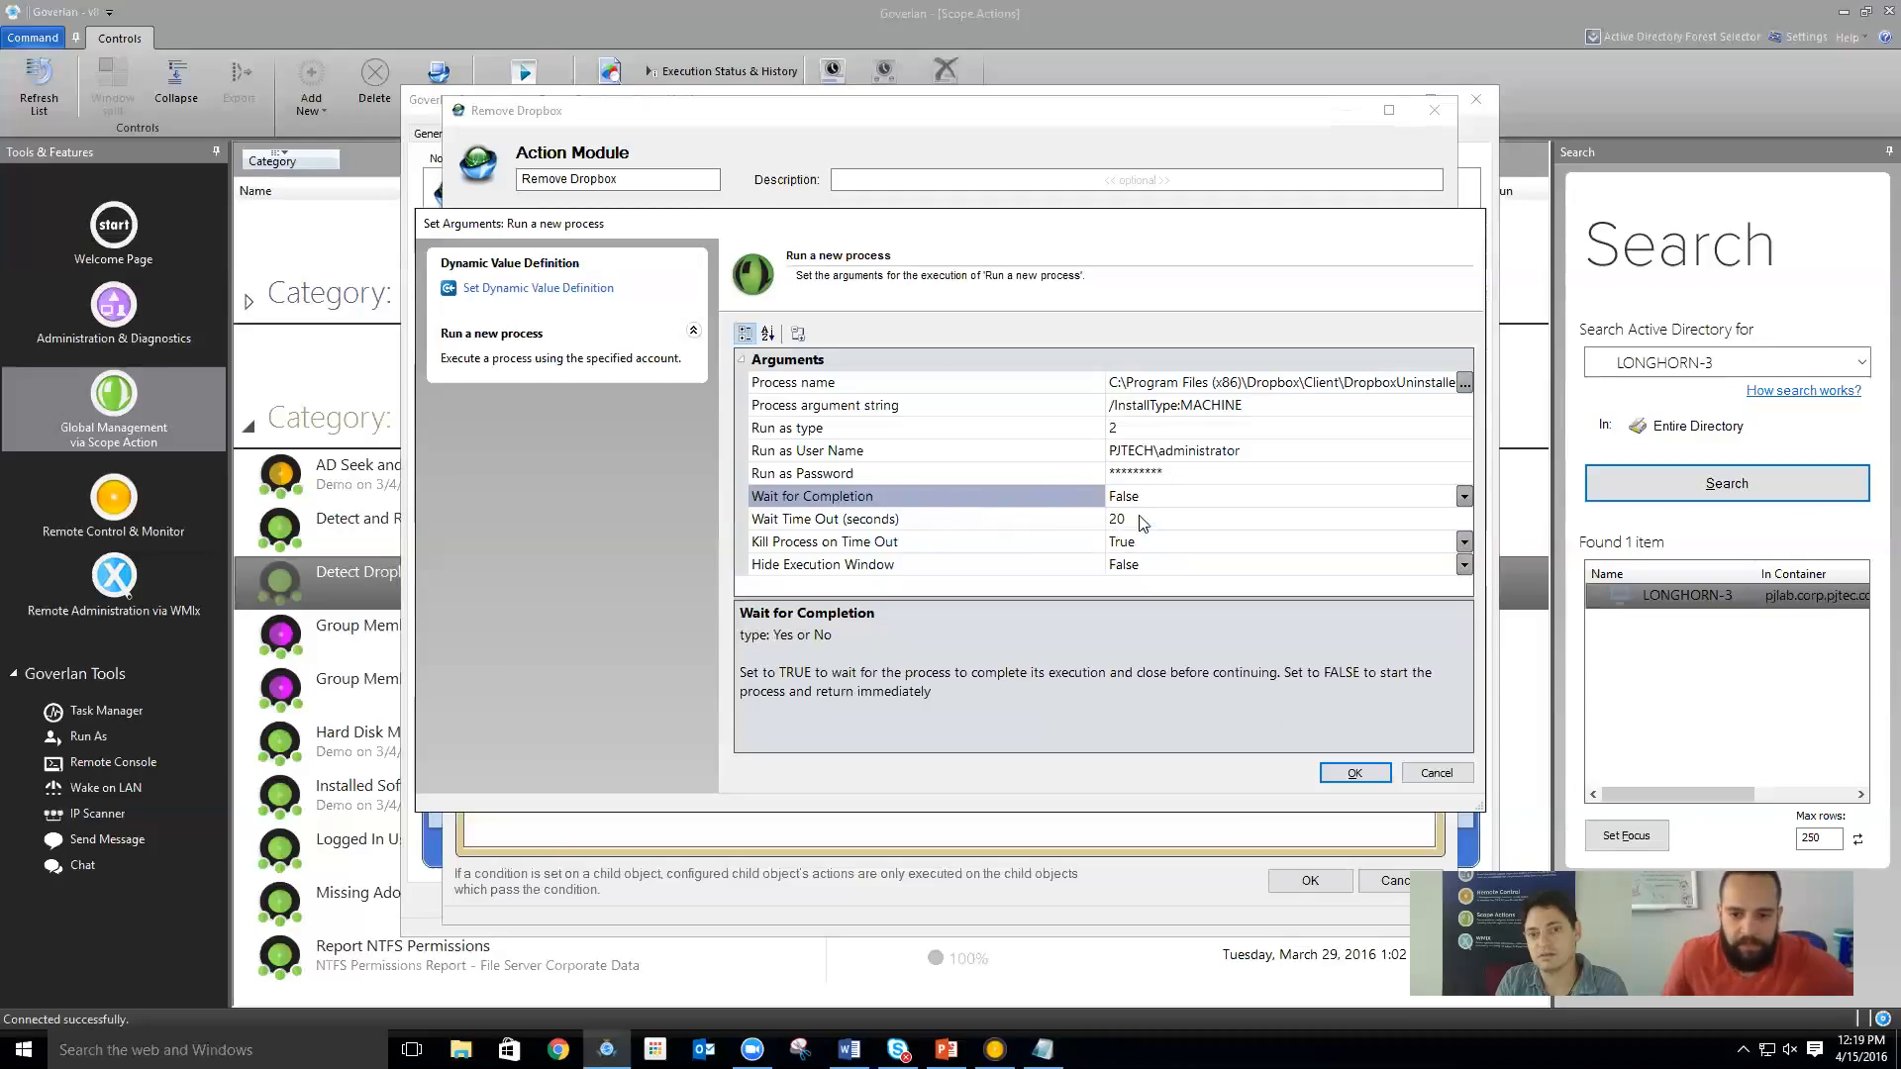
left_click(911, 519)
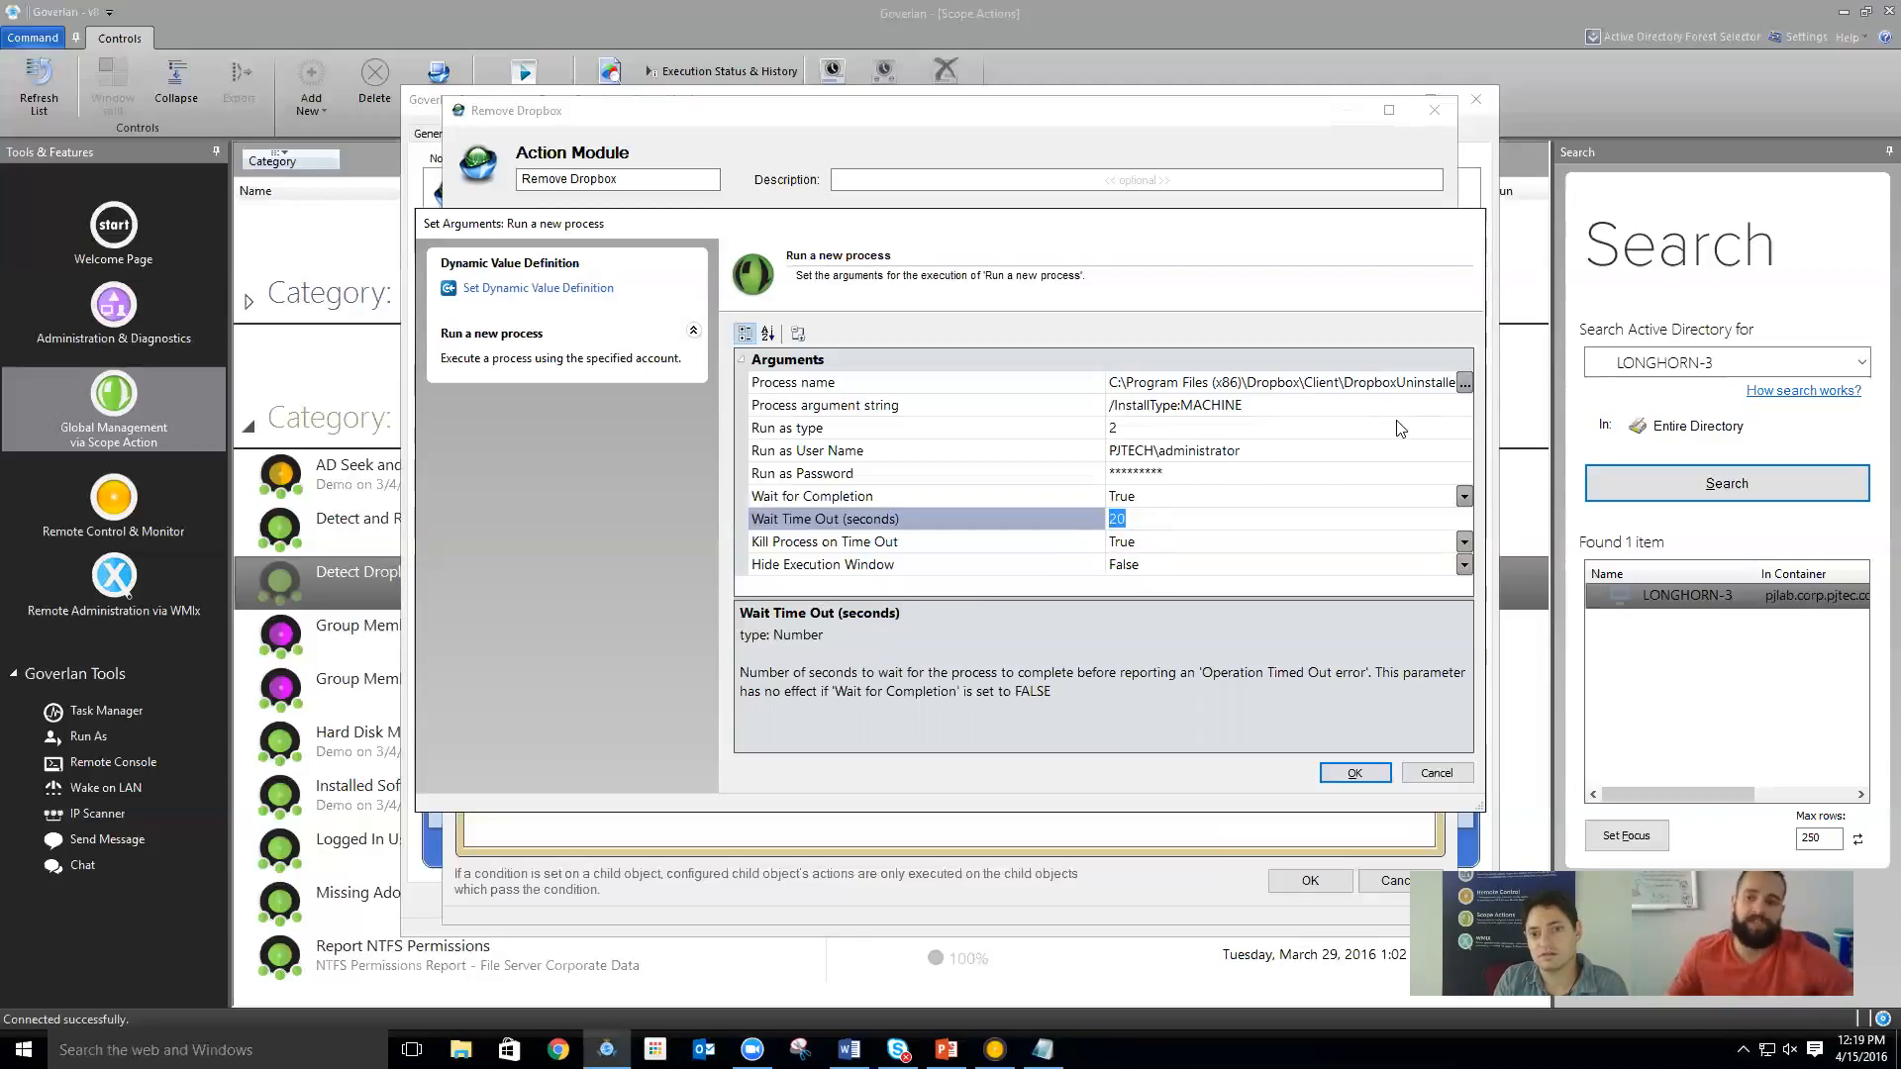
left_click(1050, 519)
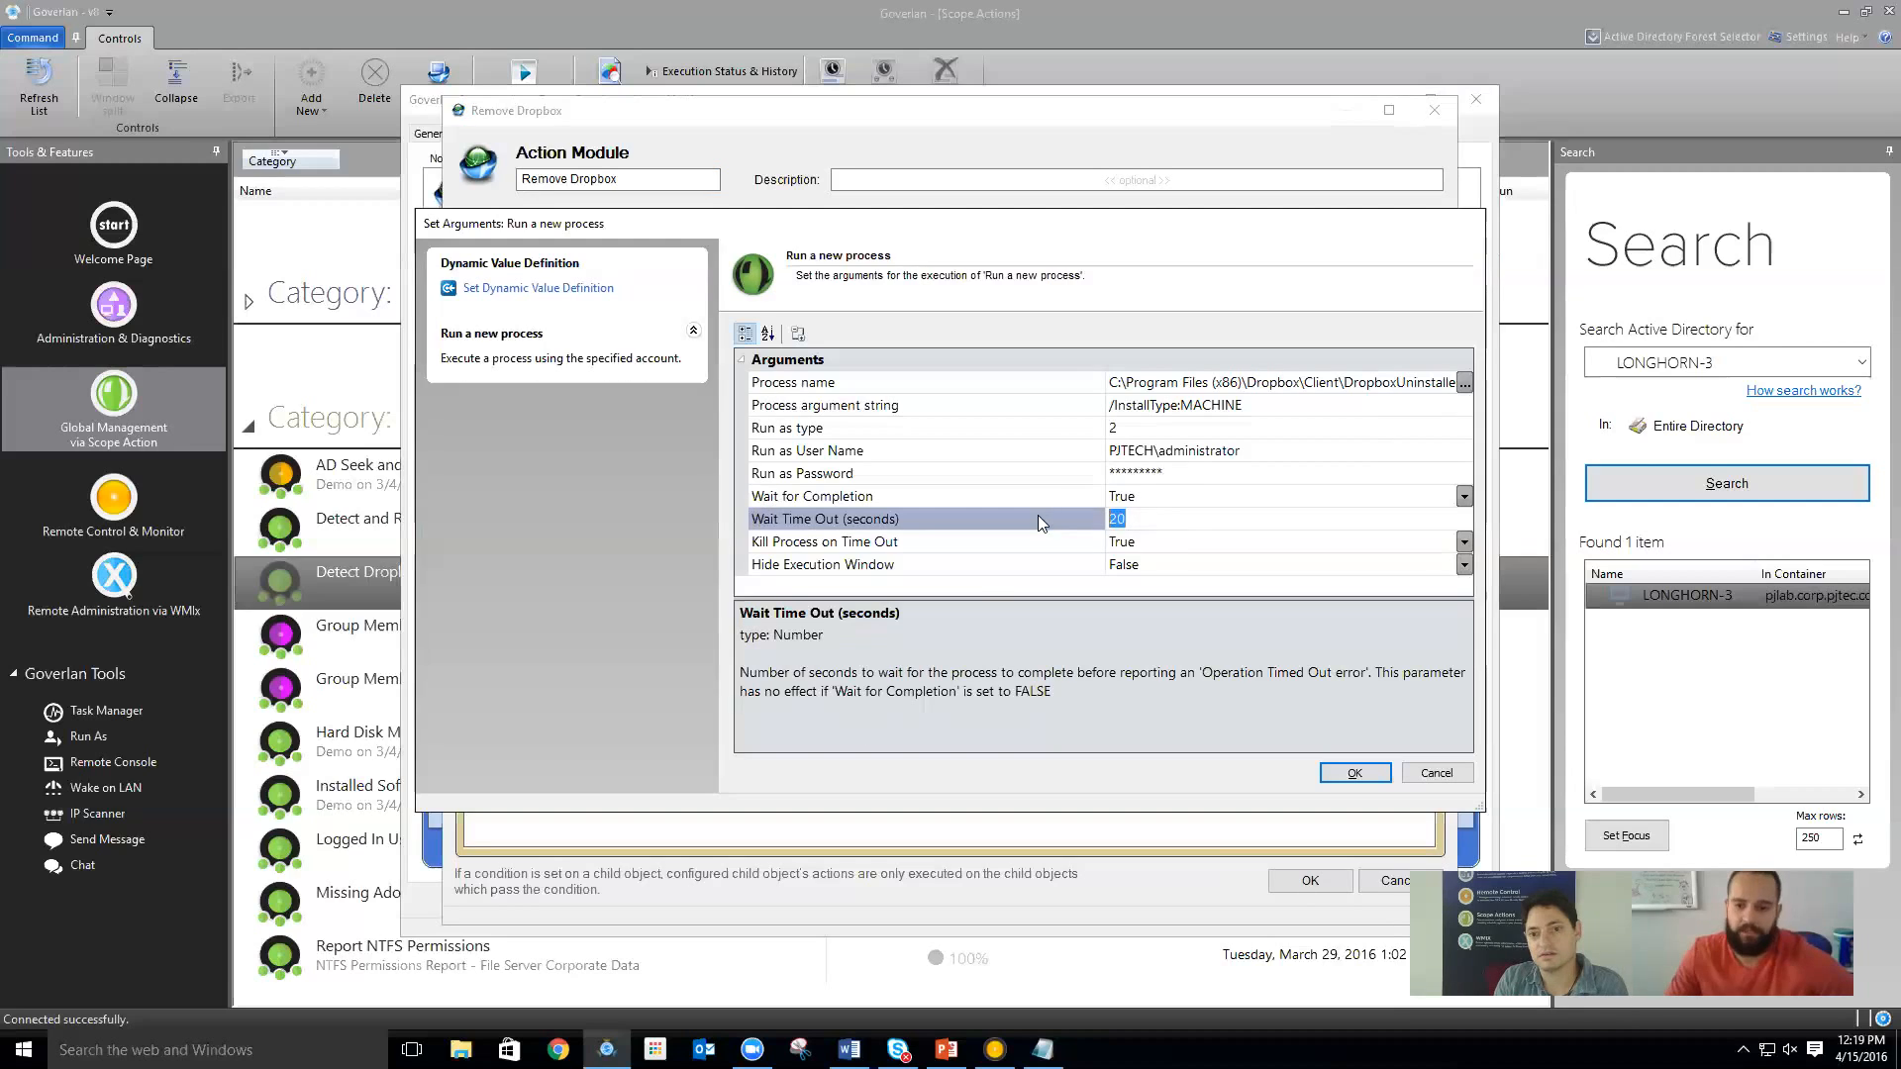
type("1")
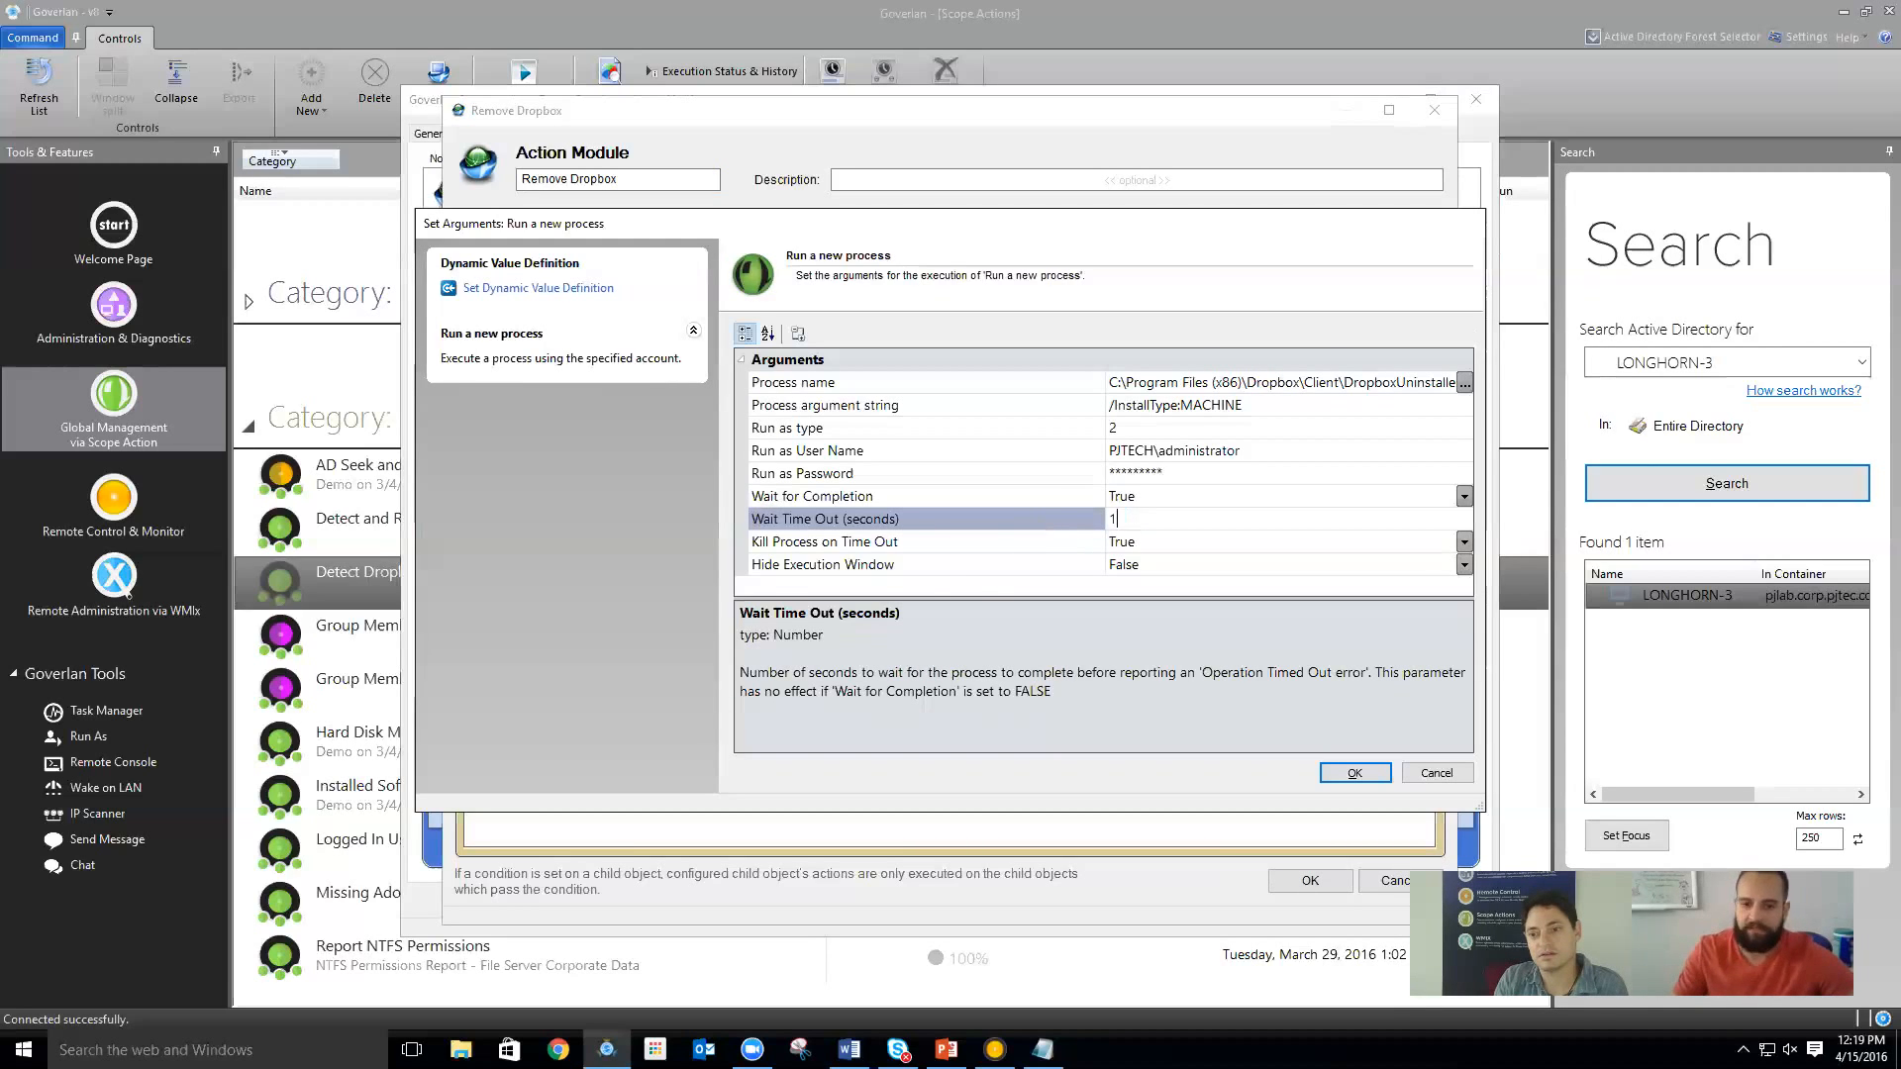
type("20")
Set Kill Process on Time Out to False and Hide Execution Window to True, and save the Remove Dropbox module
left_click(950, 544)
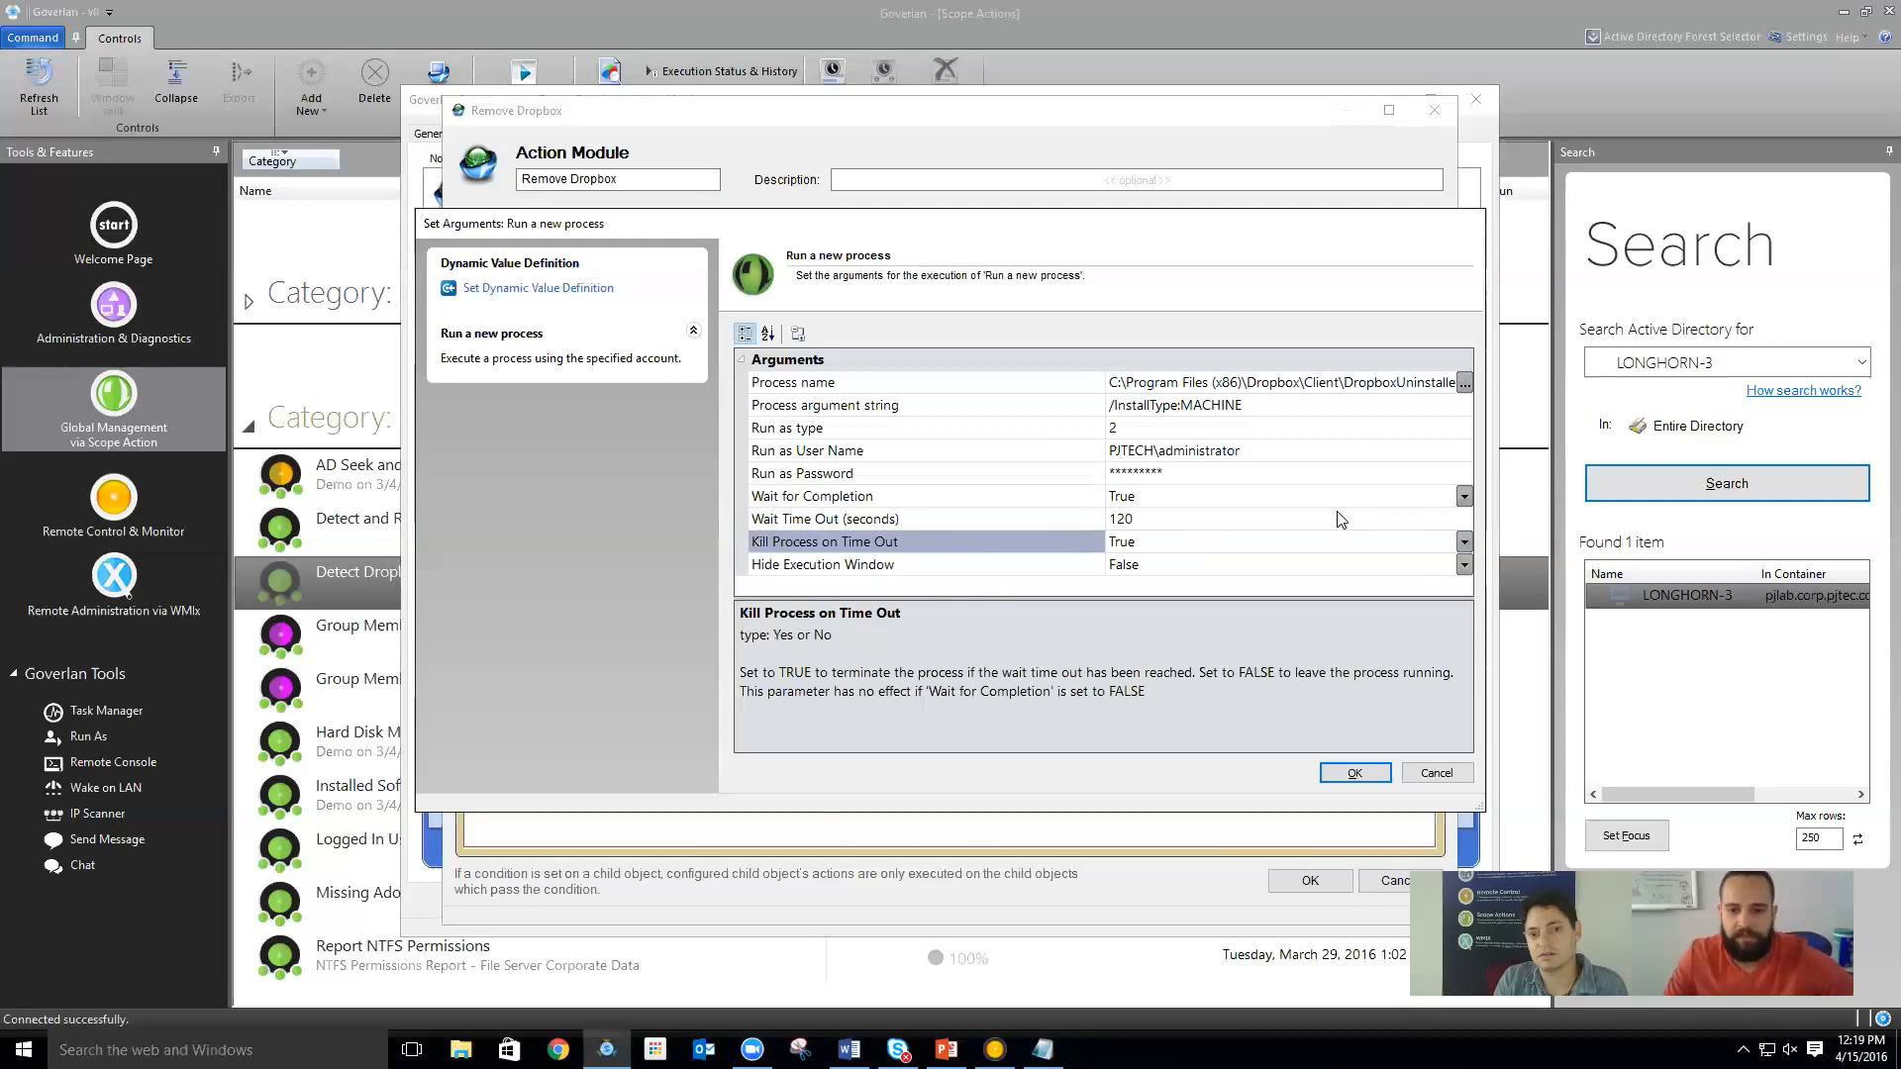
left_click(1464, 542)
left_click(1128, 586)
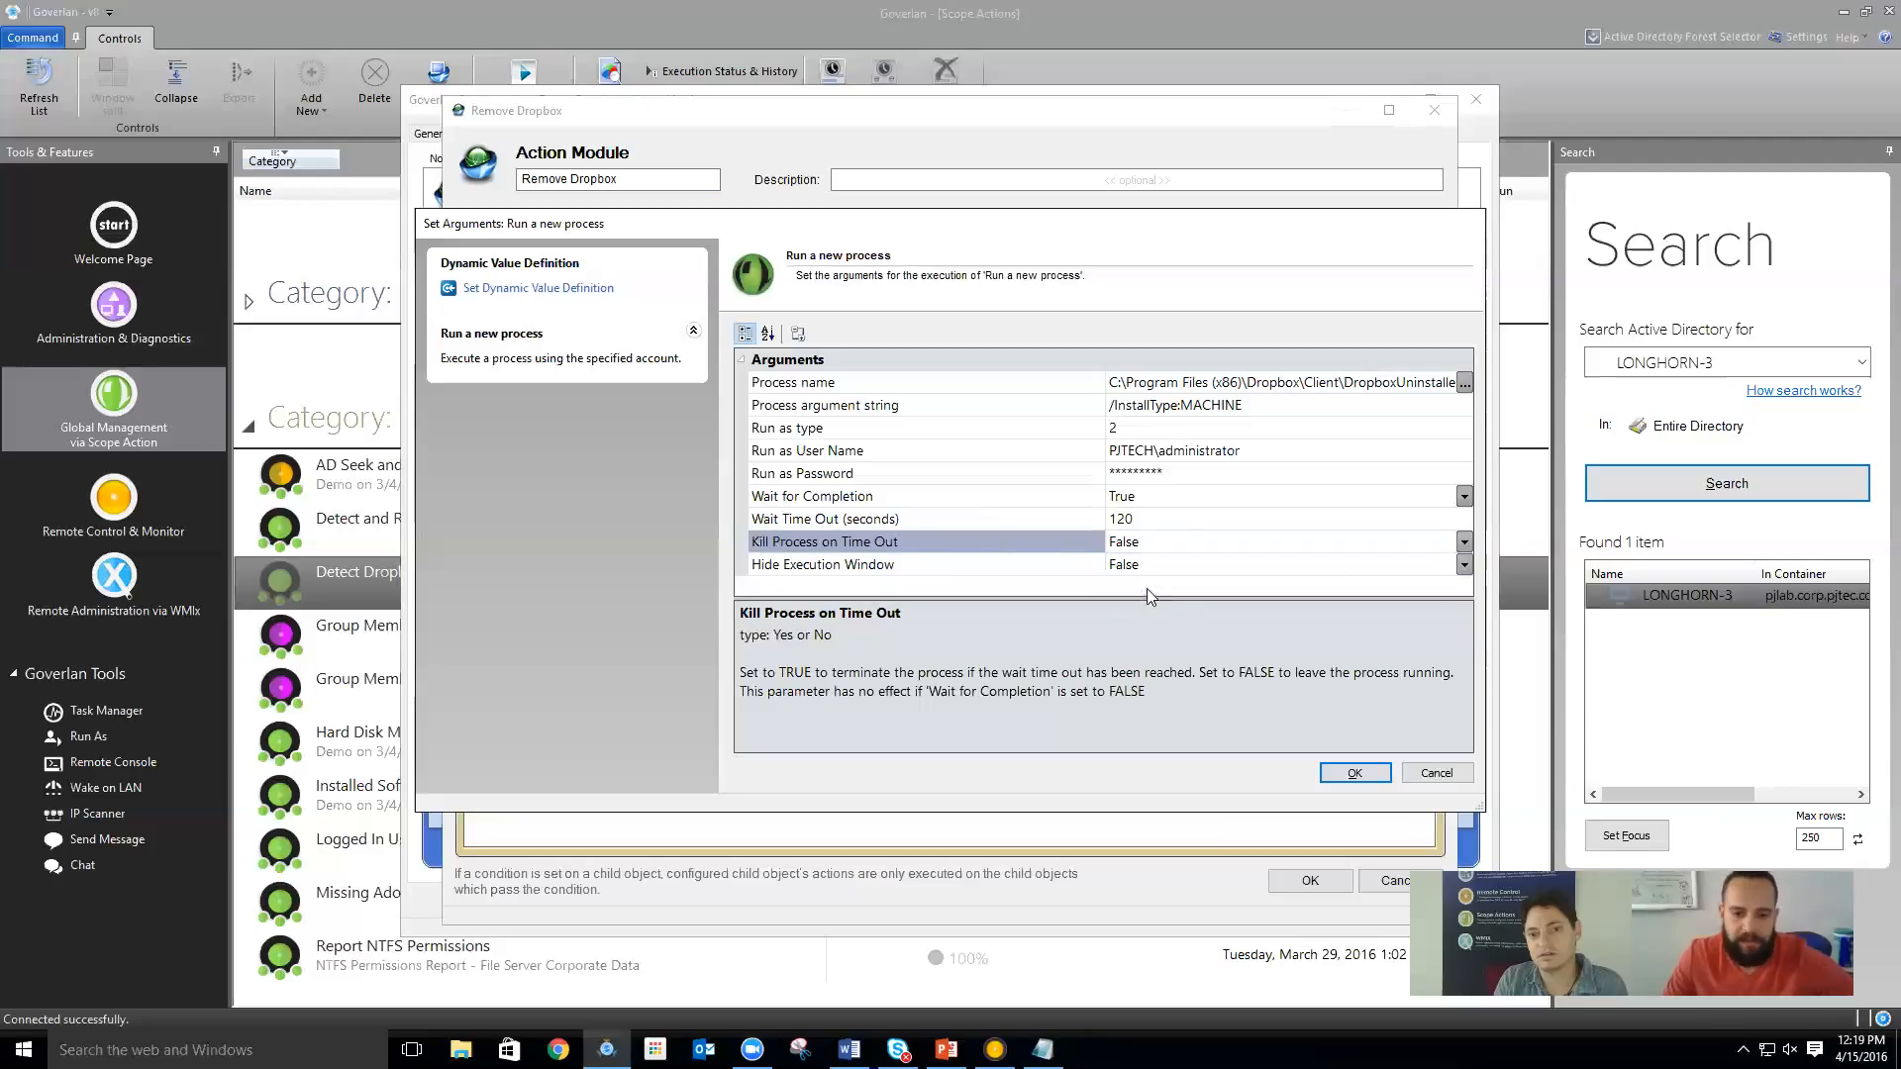
left_click(951, 563)
left_click(1463, 565)
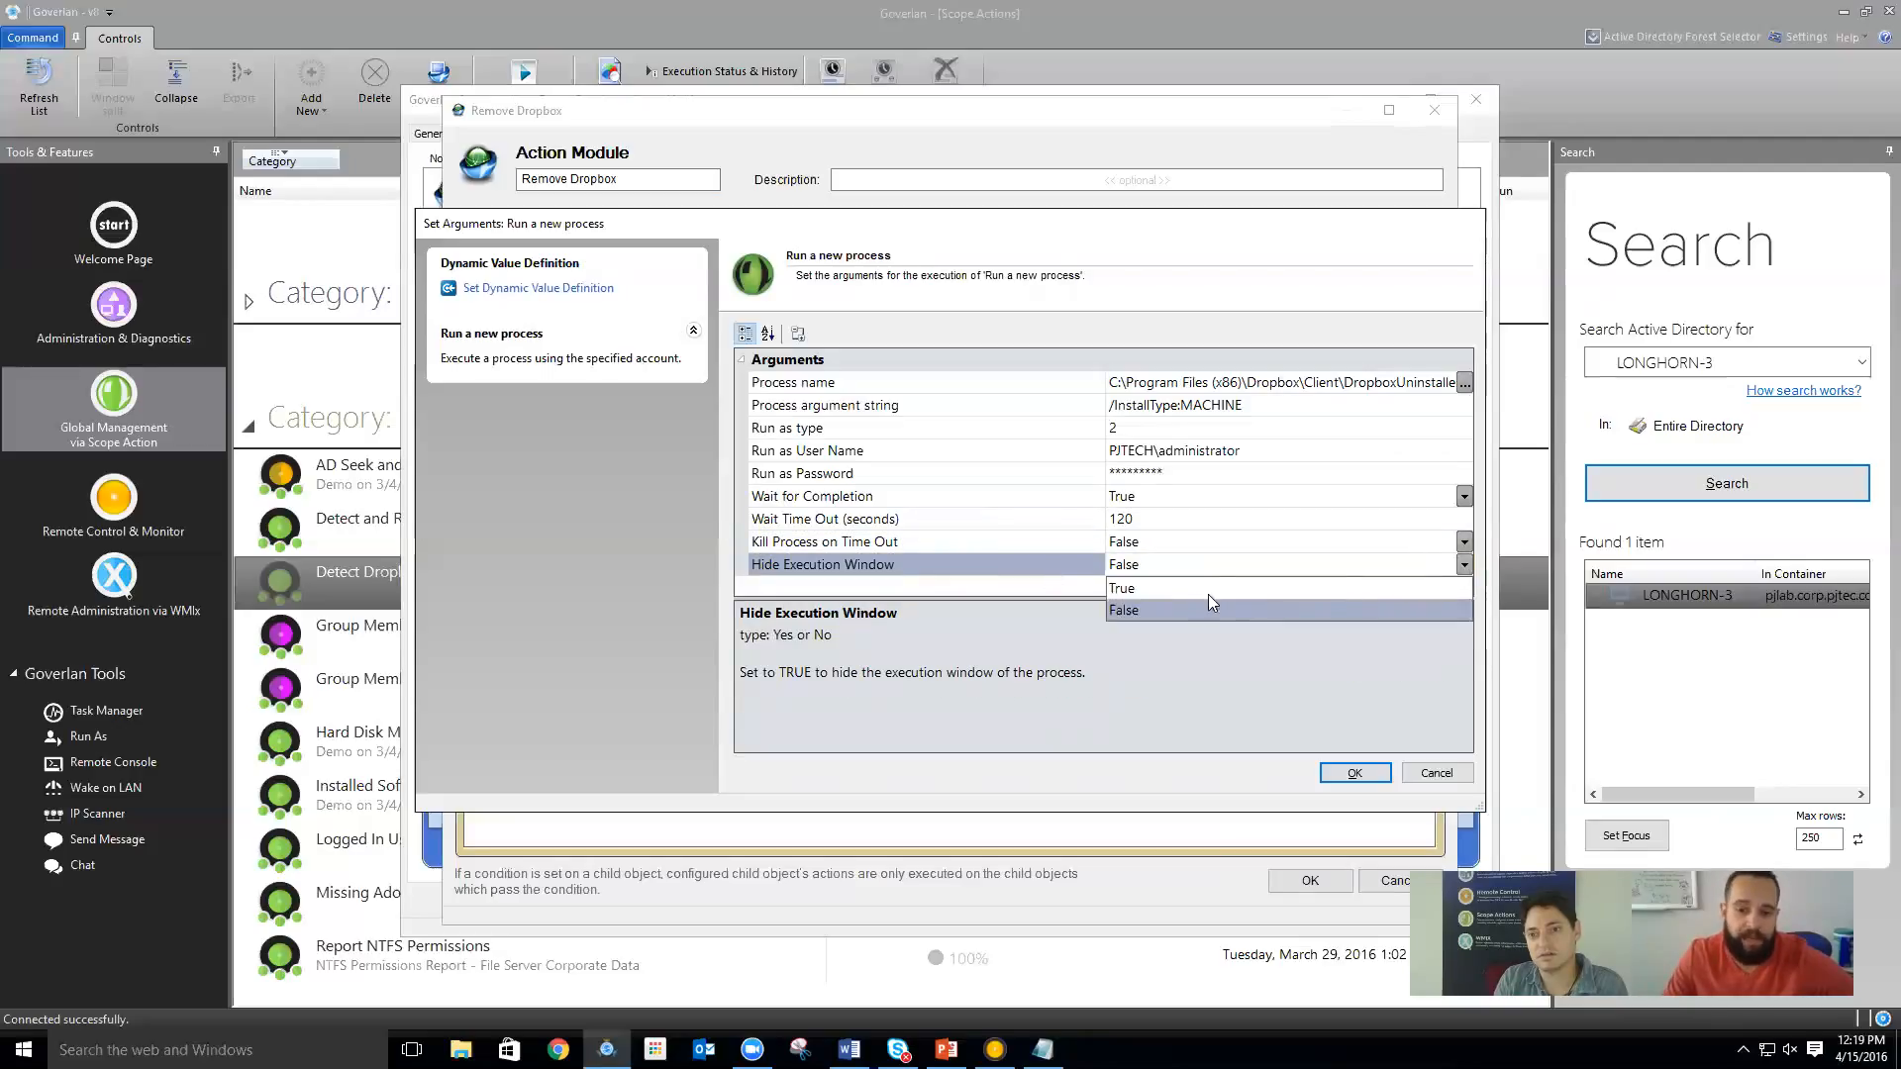
left_click(1192, 591)
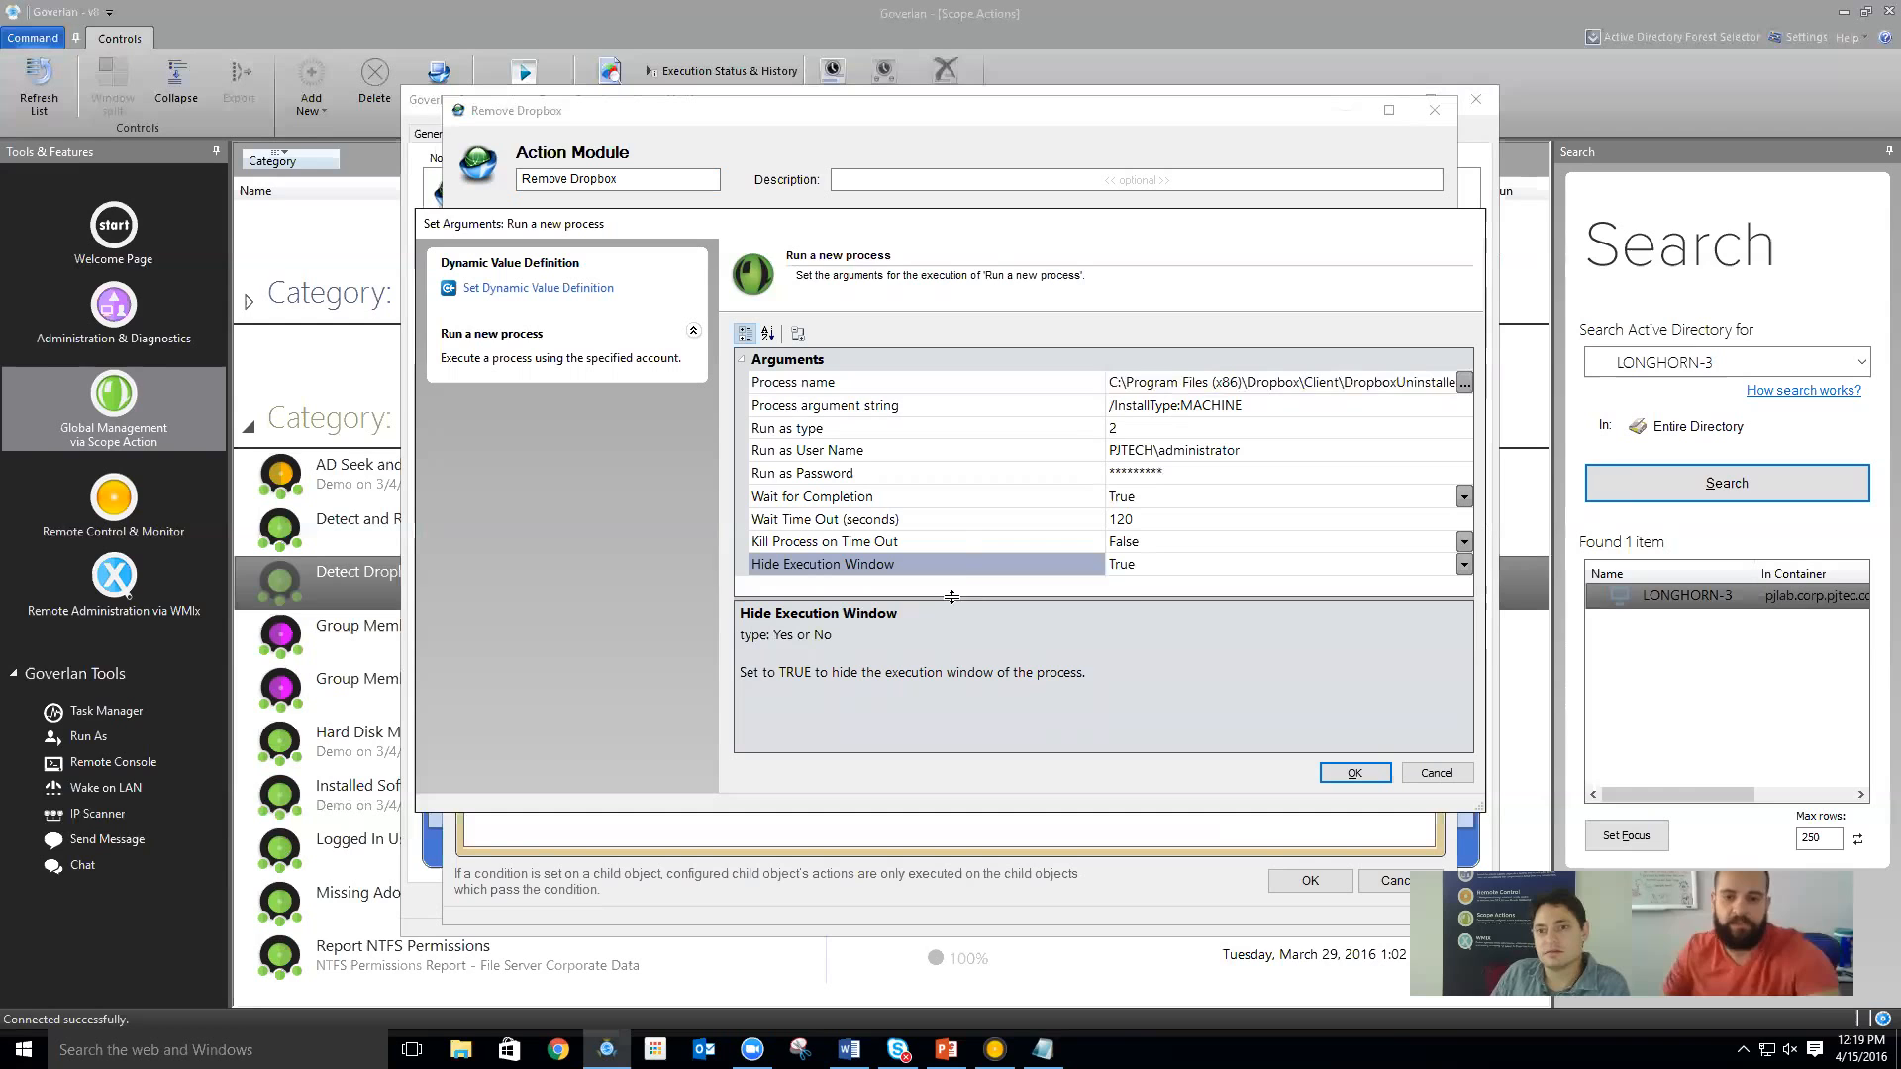
left_click(1354, 773)
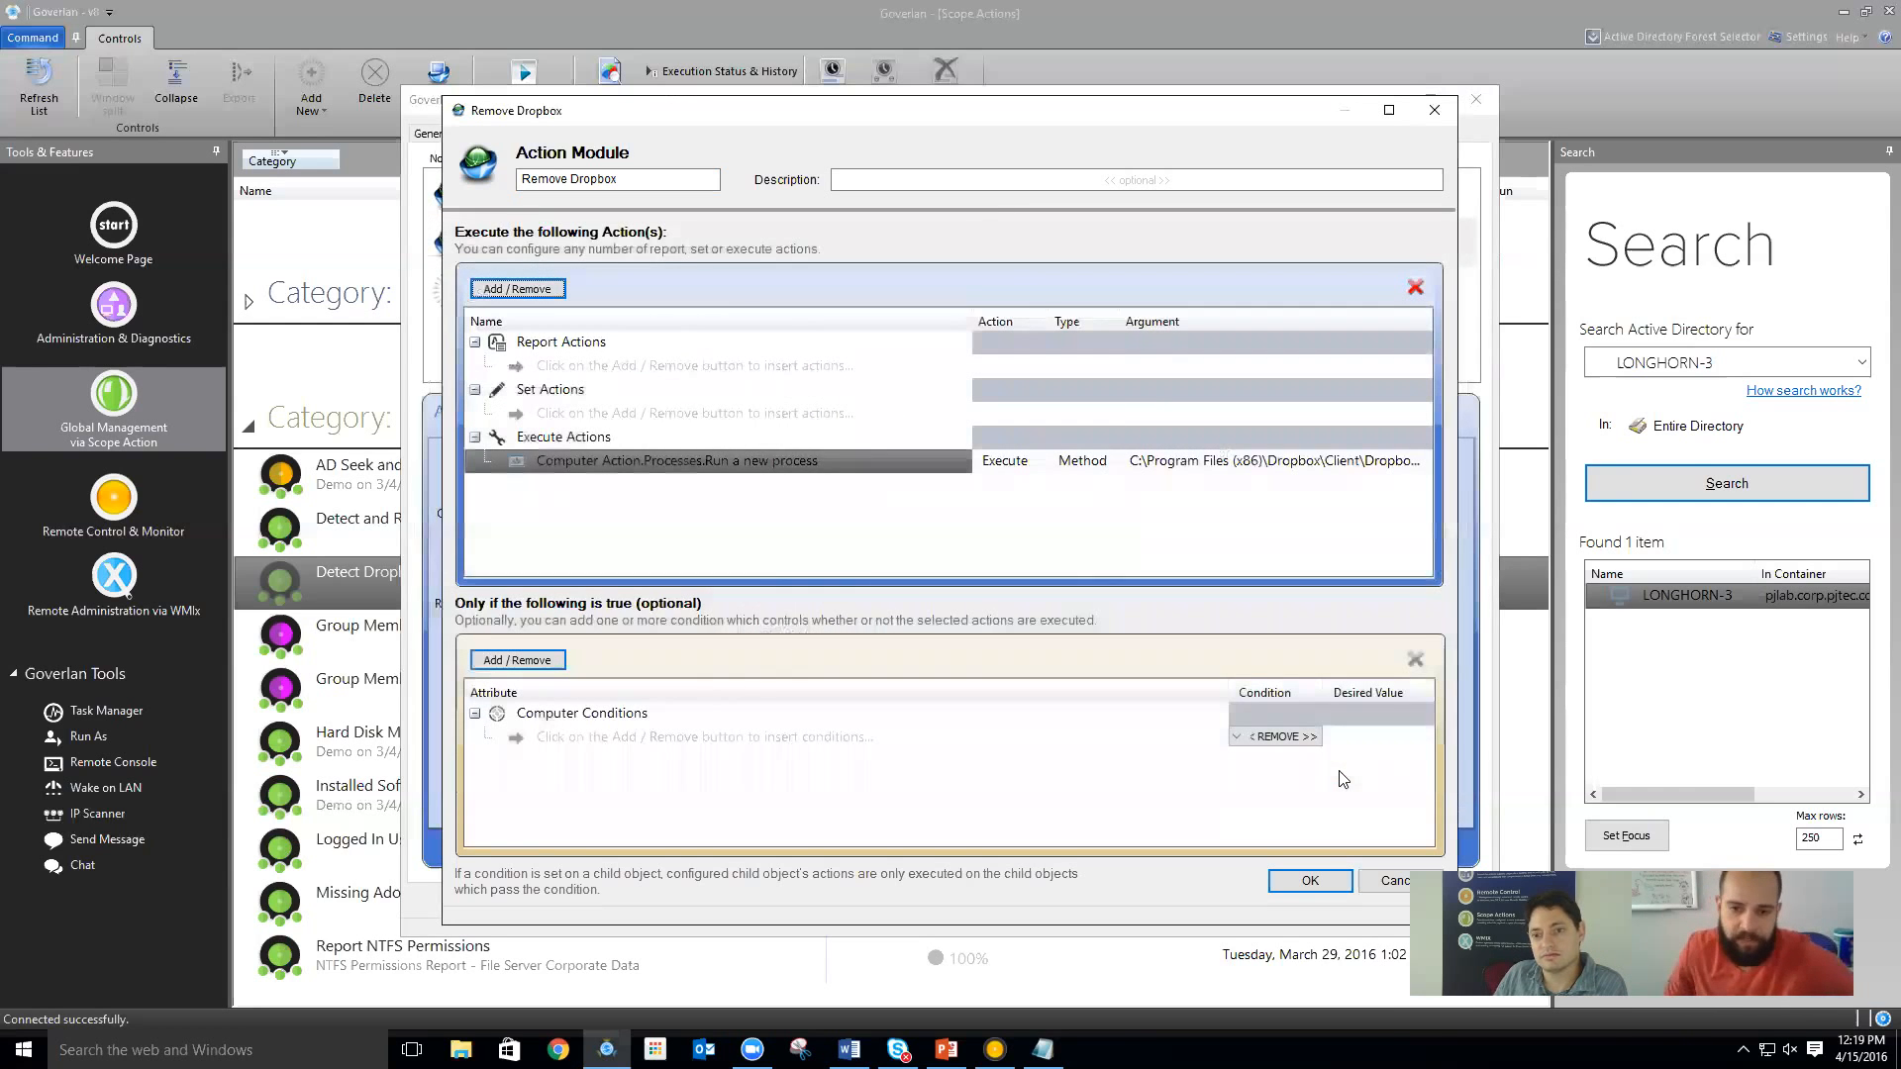
left_click(1309, 882)
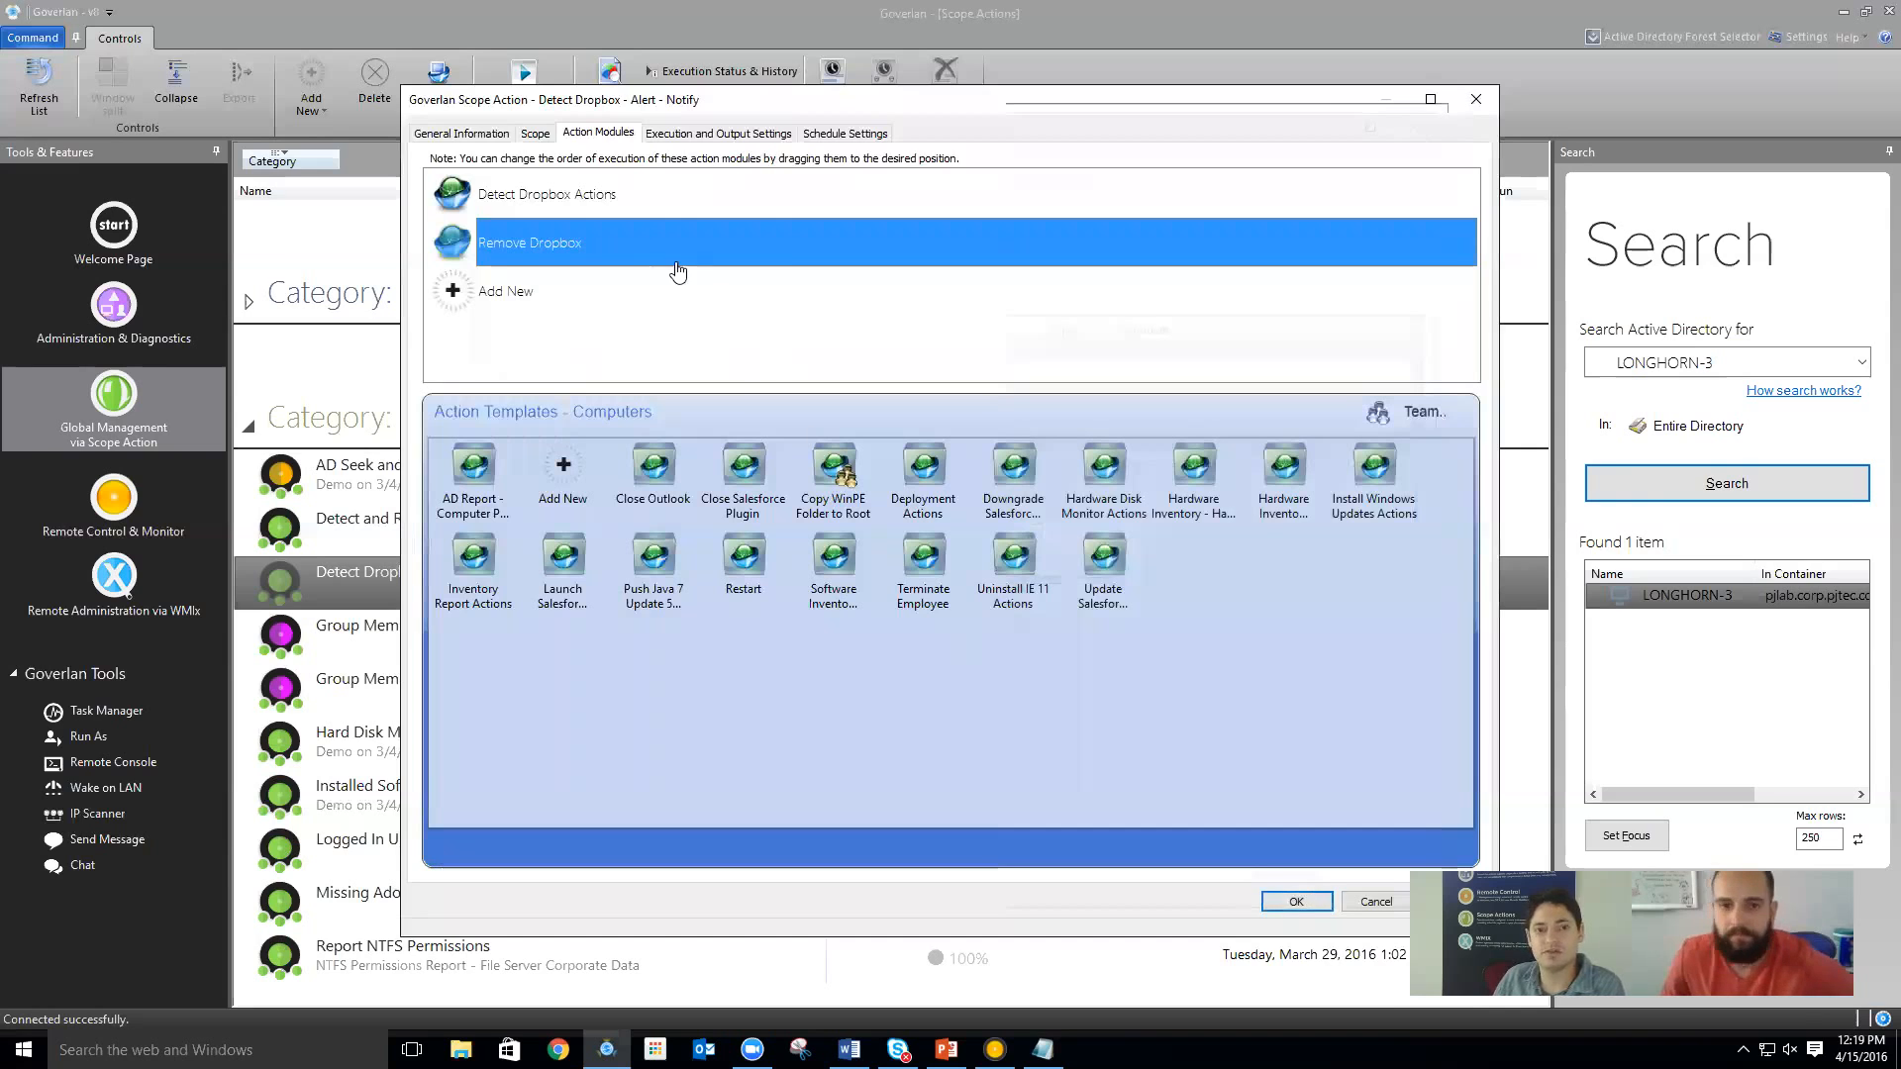
Reopen the Remove Dropbox module and add a Software Products Product Name computer condition
double_click(653, 247)
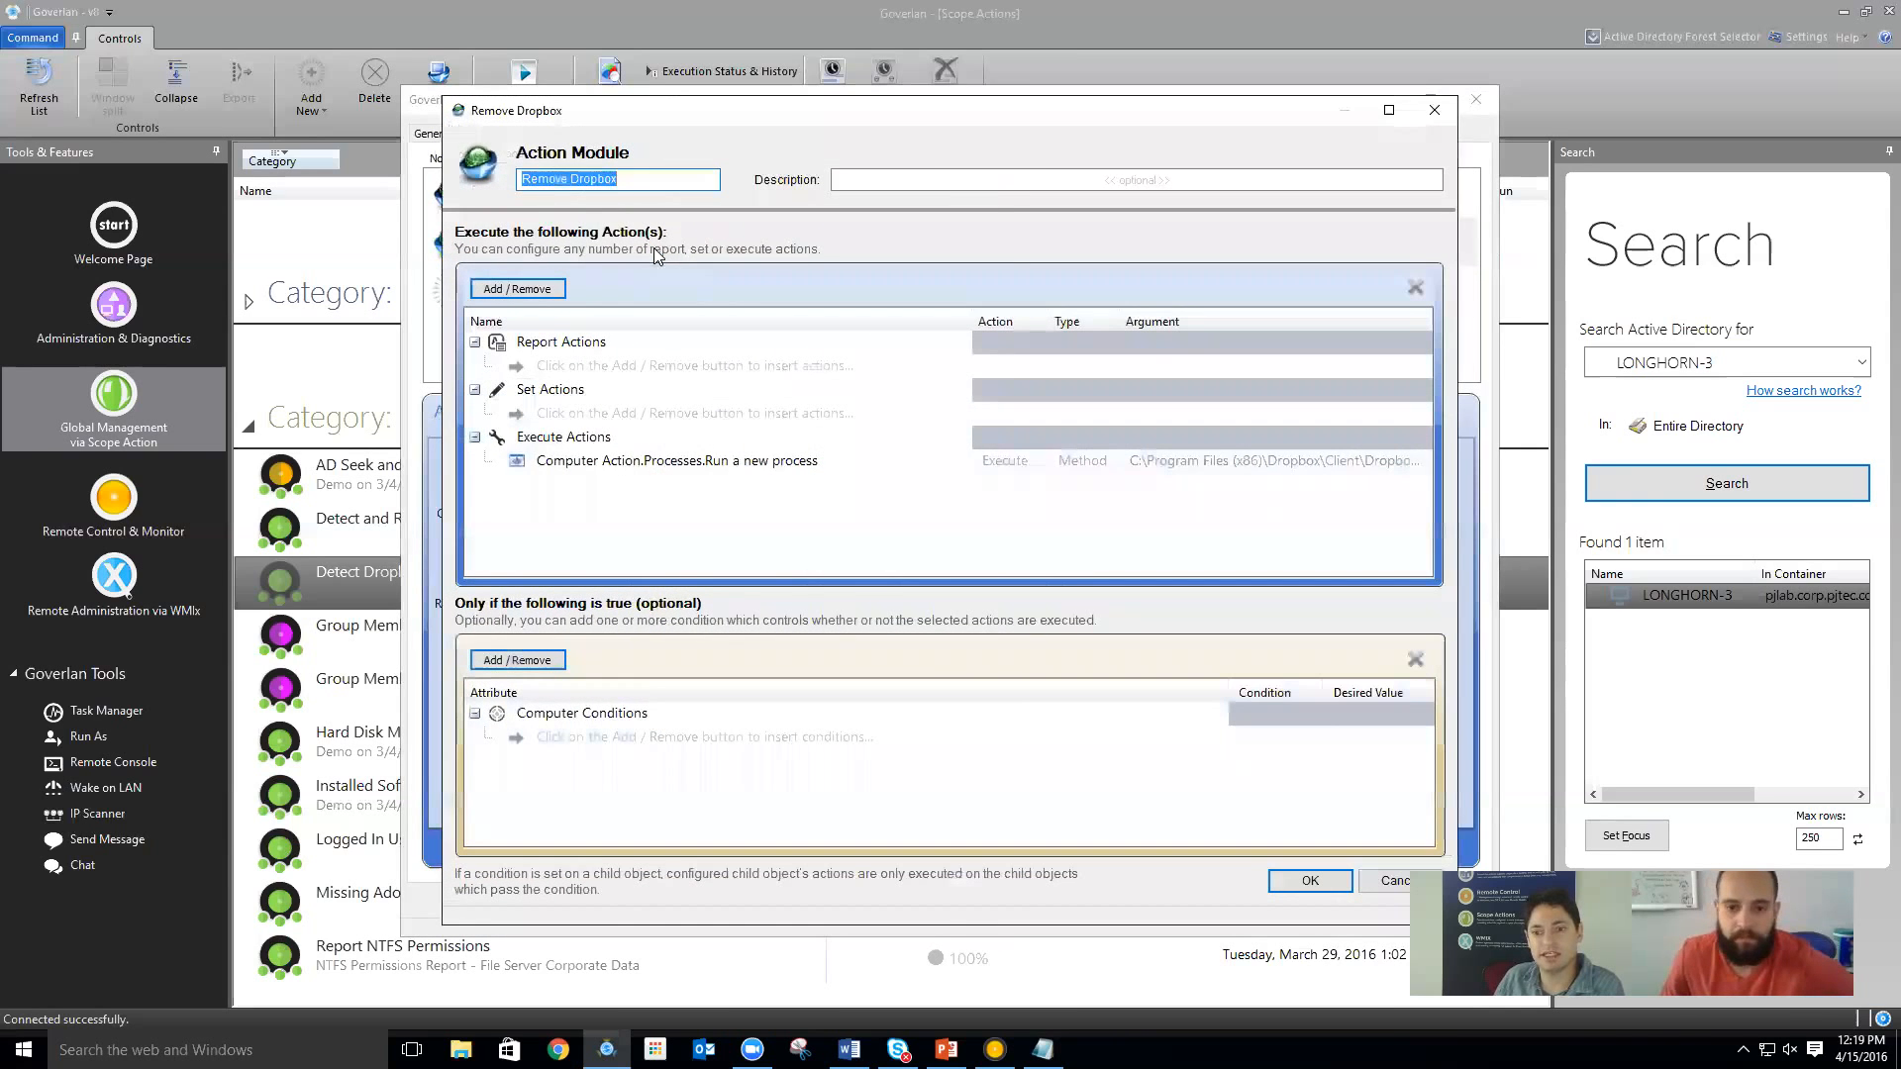
left_click(1136, 462)
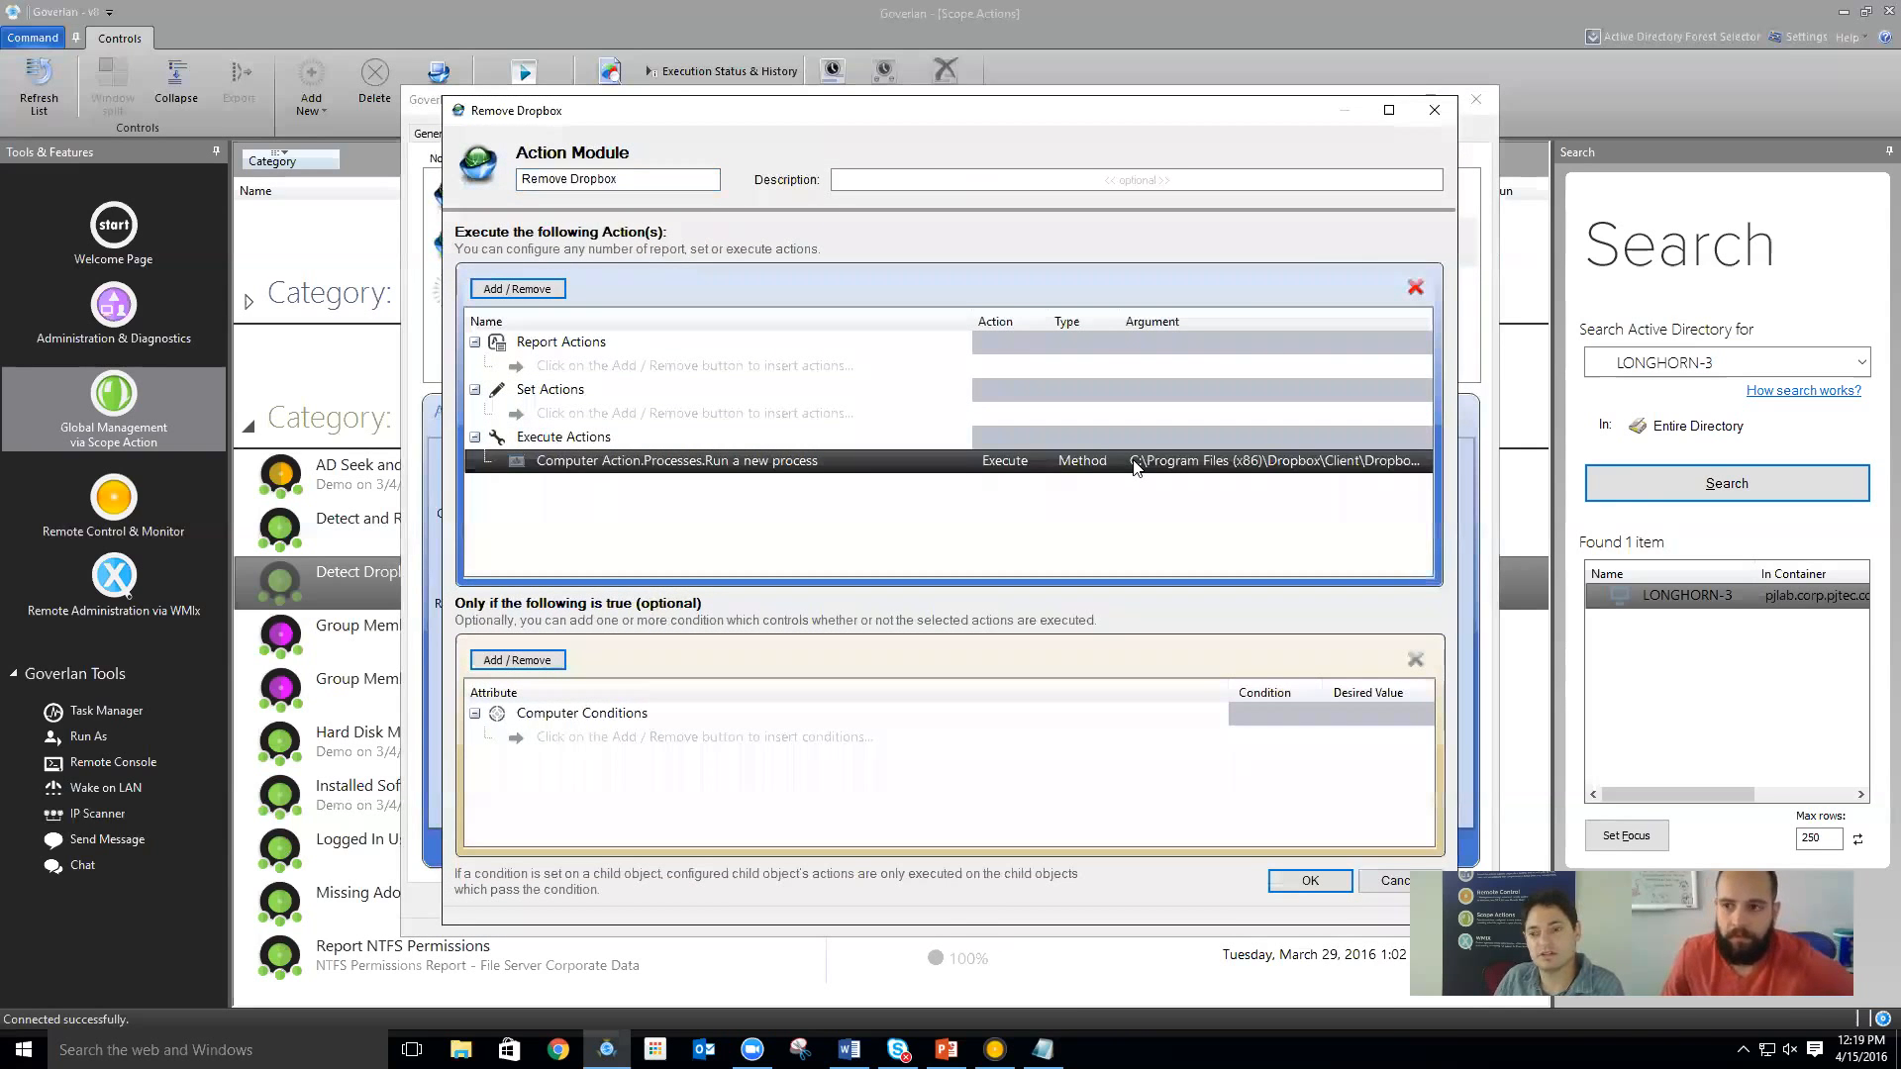
left_click(516, 661)
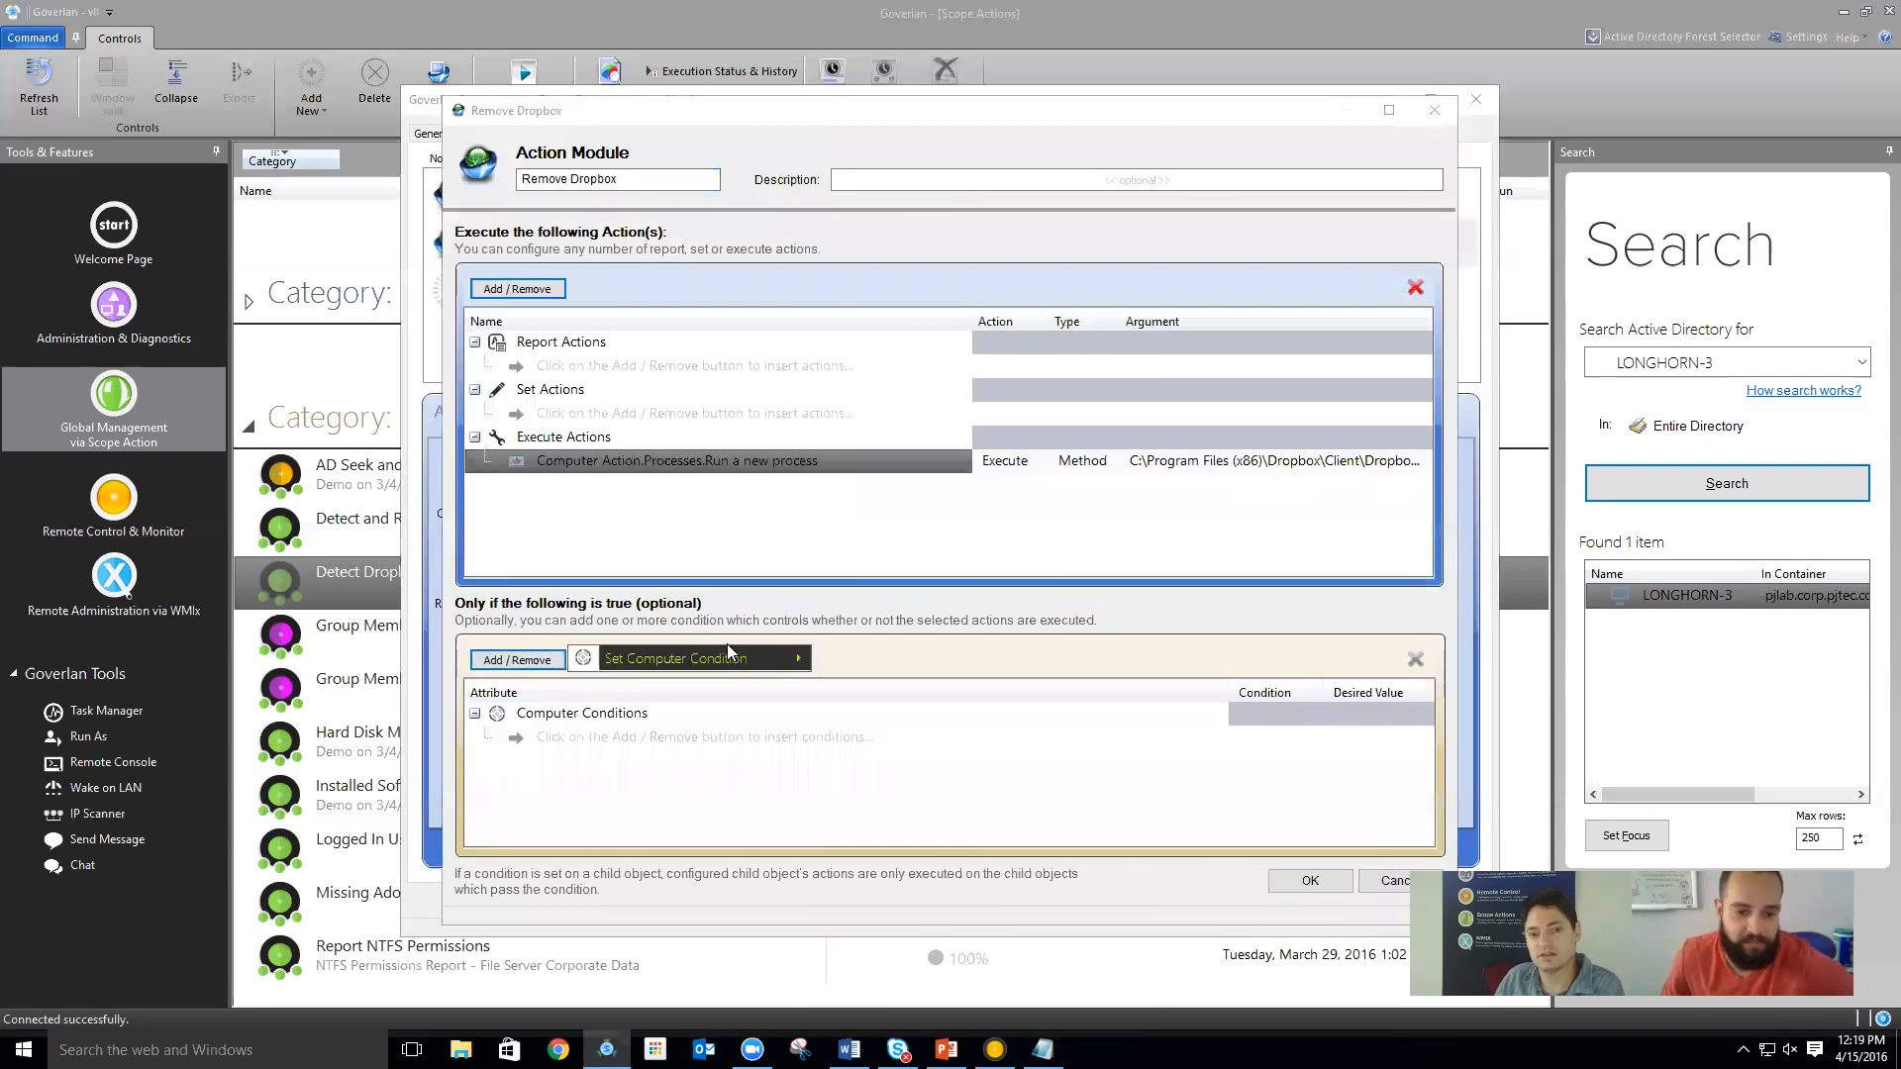
mouse_move(701, 661)
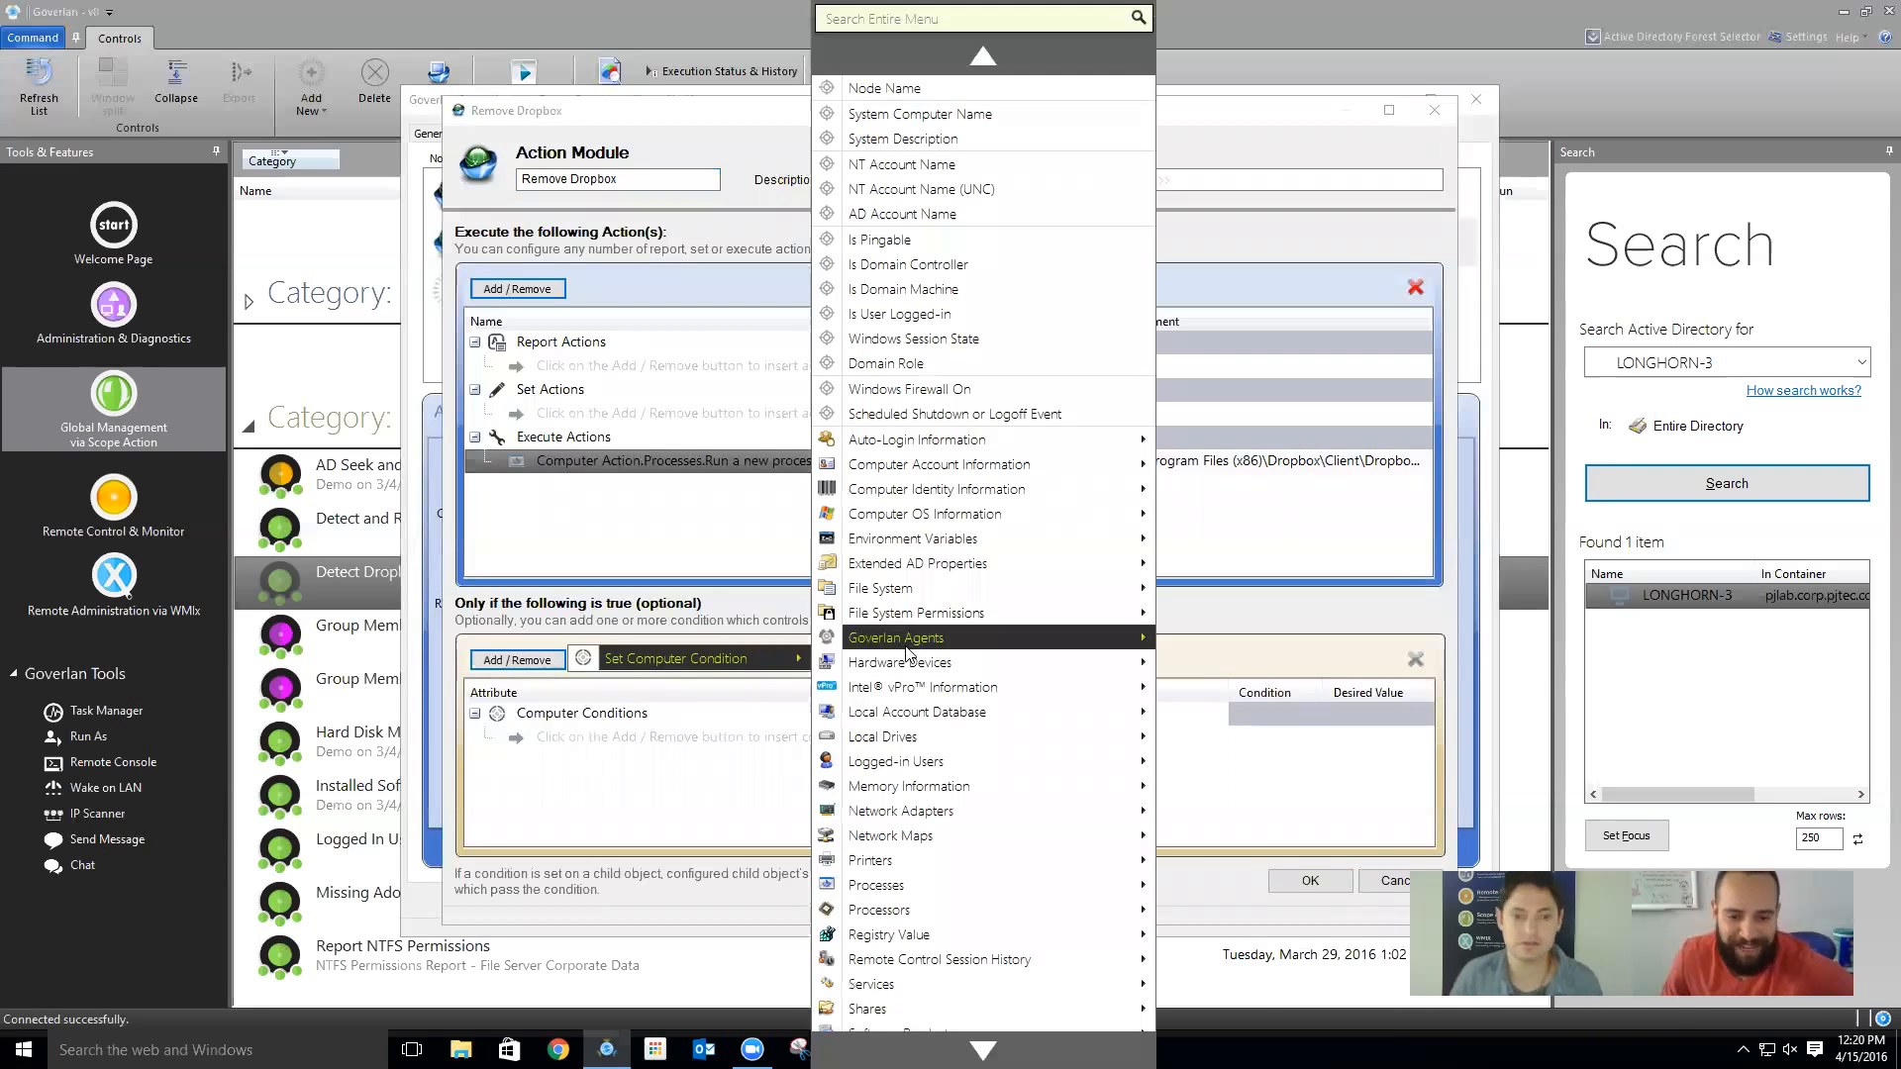
mouse_move(964, 768)
scroll(970, 733, "down", 5)
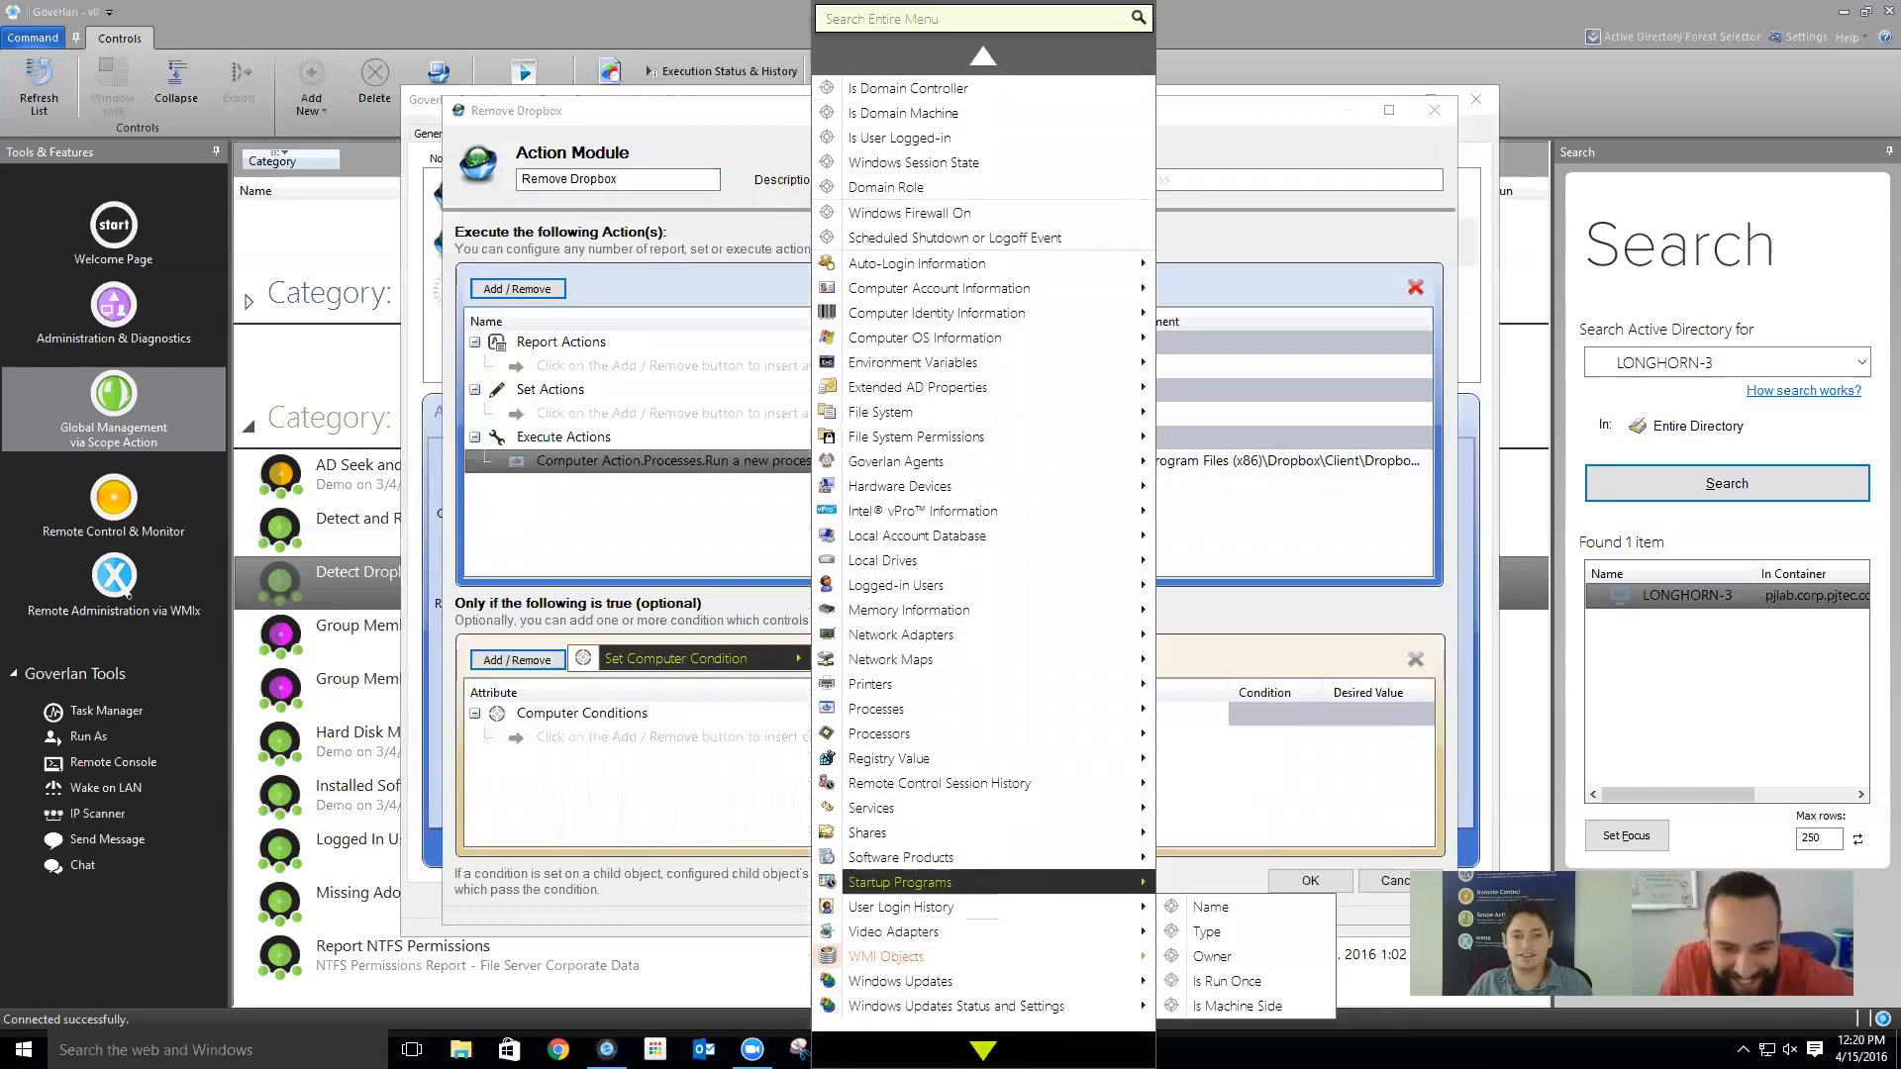
mouse_move(965, 857)
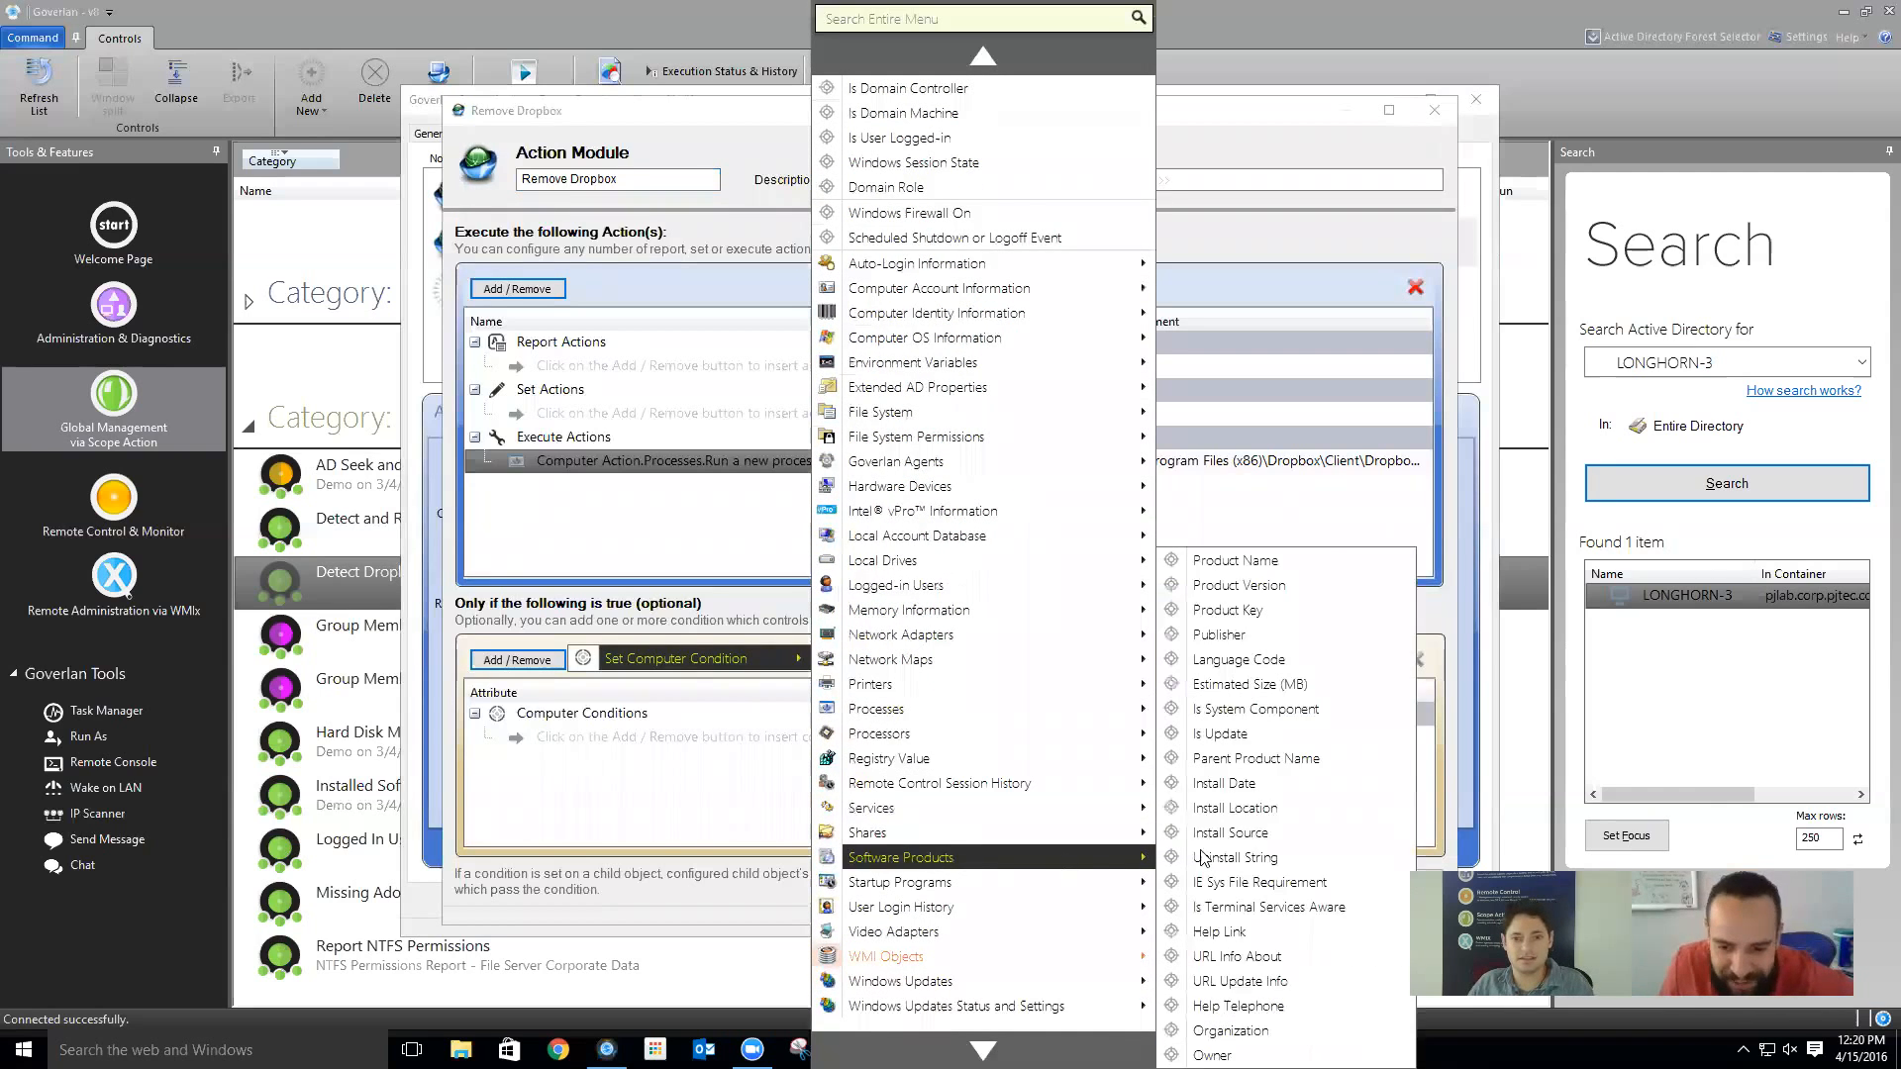
left_click(1280, 561)
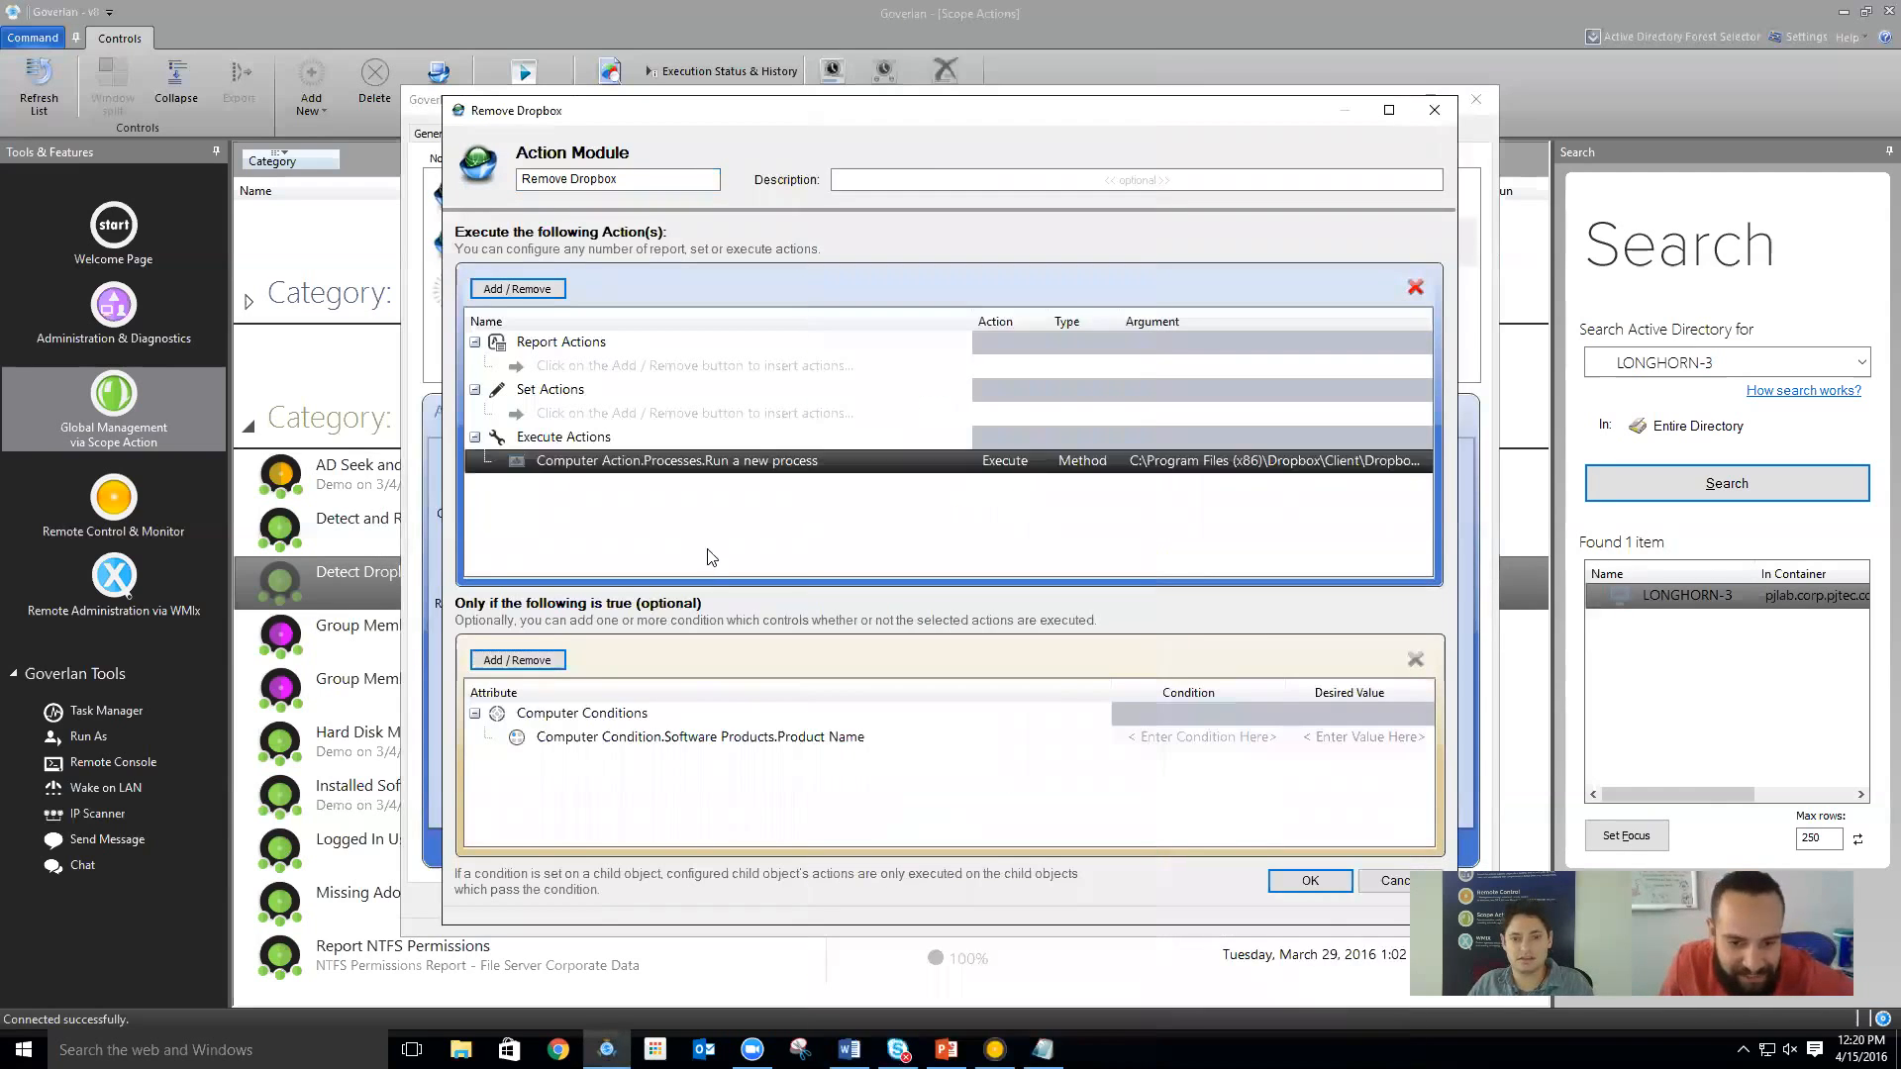
Set the Product Name condition to Contains Dropbox and save both the module and the scope action
left_click(1167, 736)
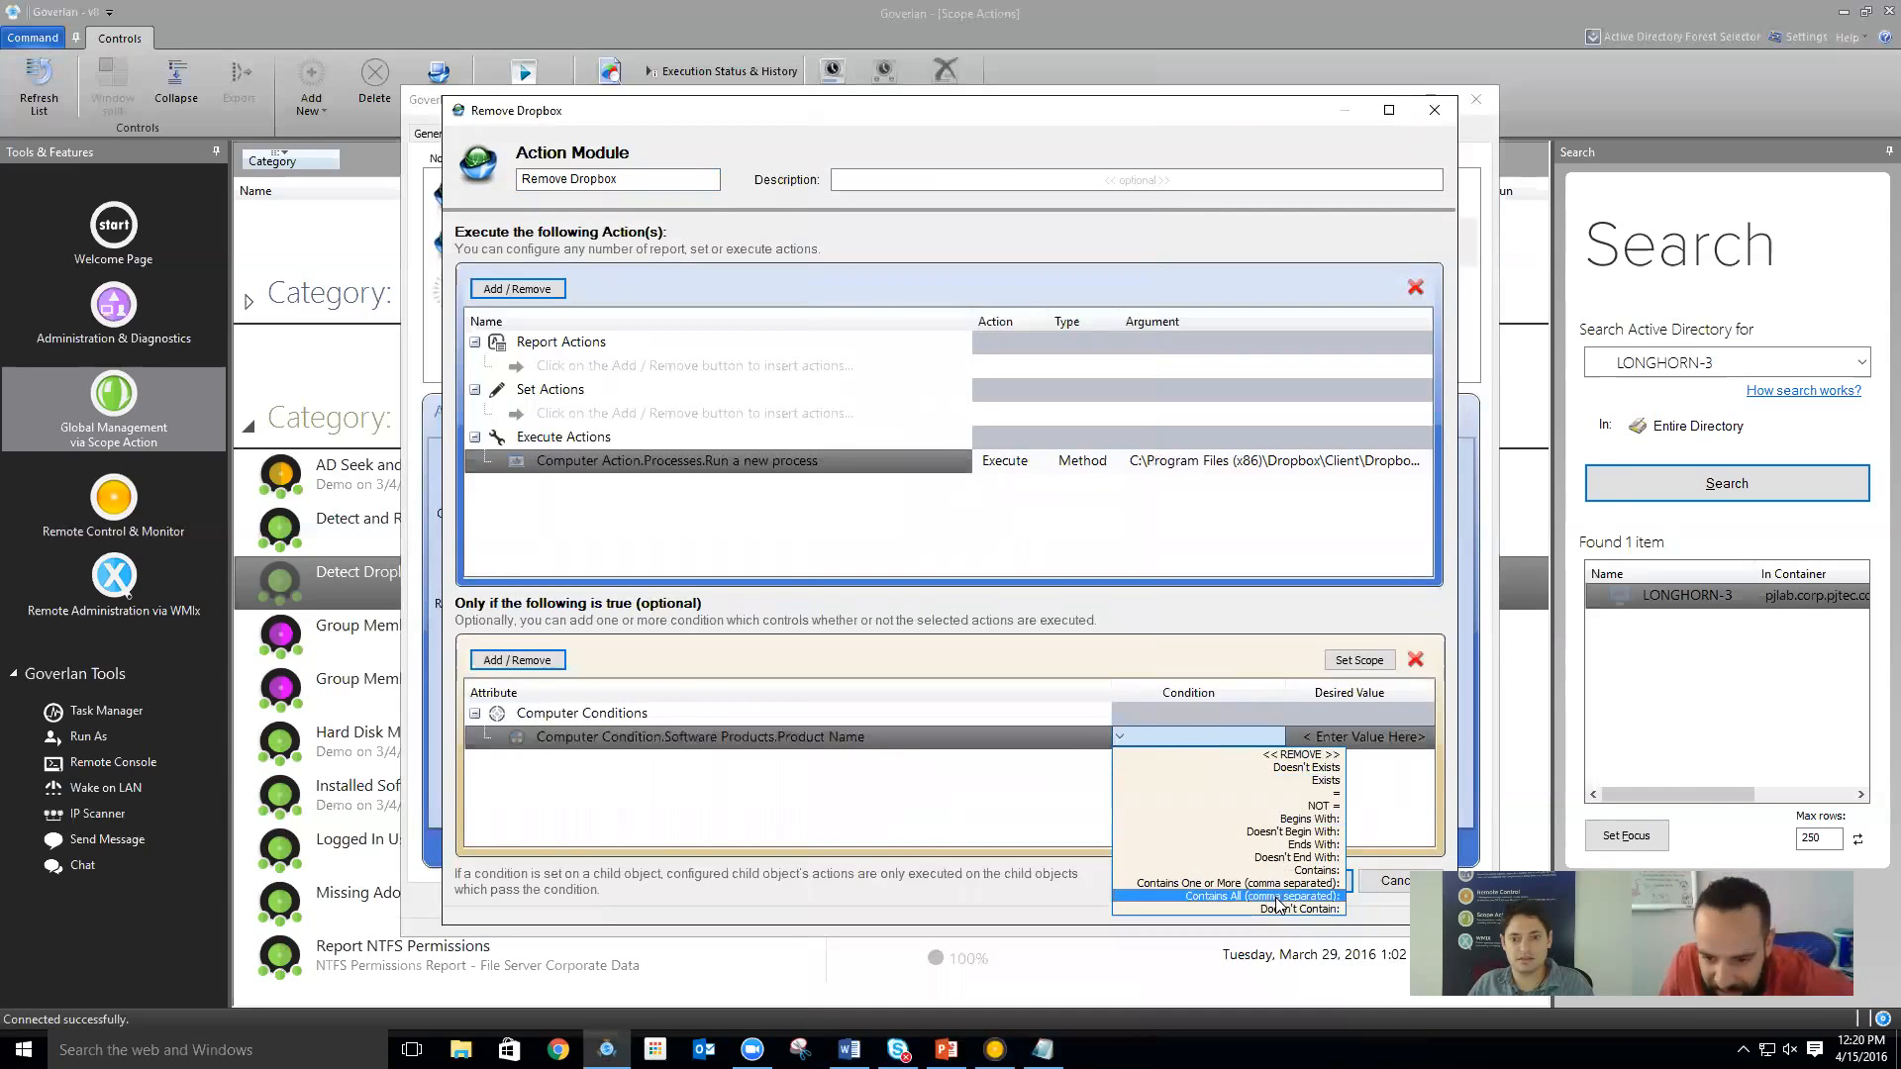
left_click(1302, 870)
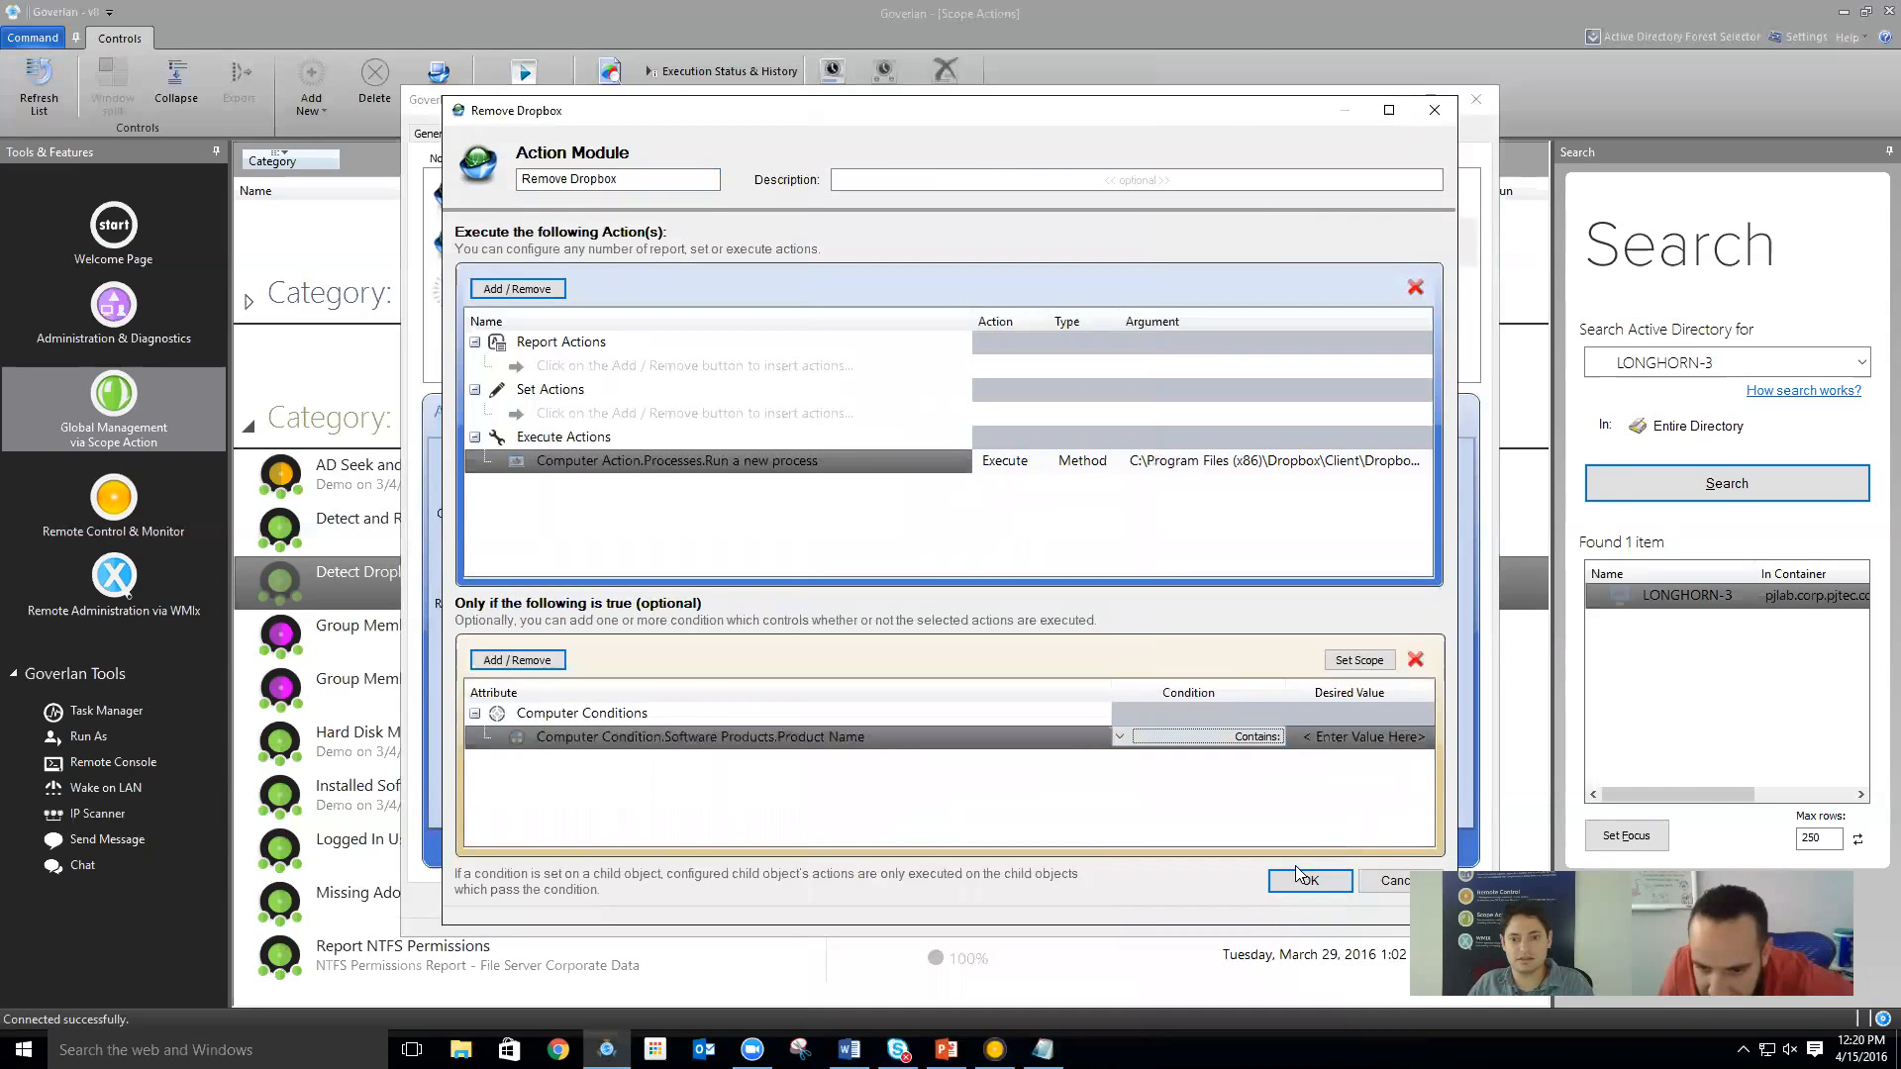
left_click(1343, 743)
left_click(1246, 384)
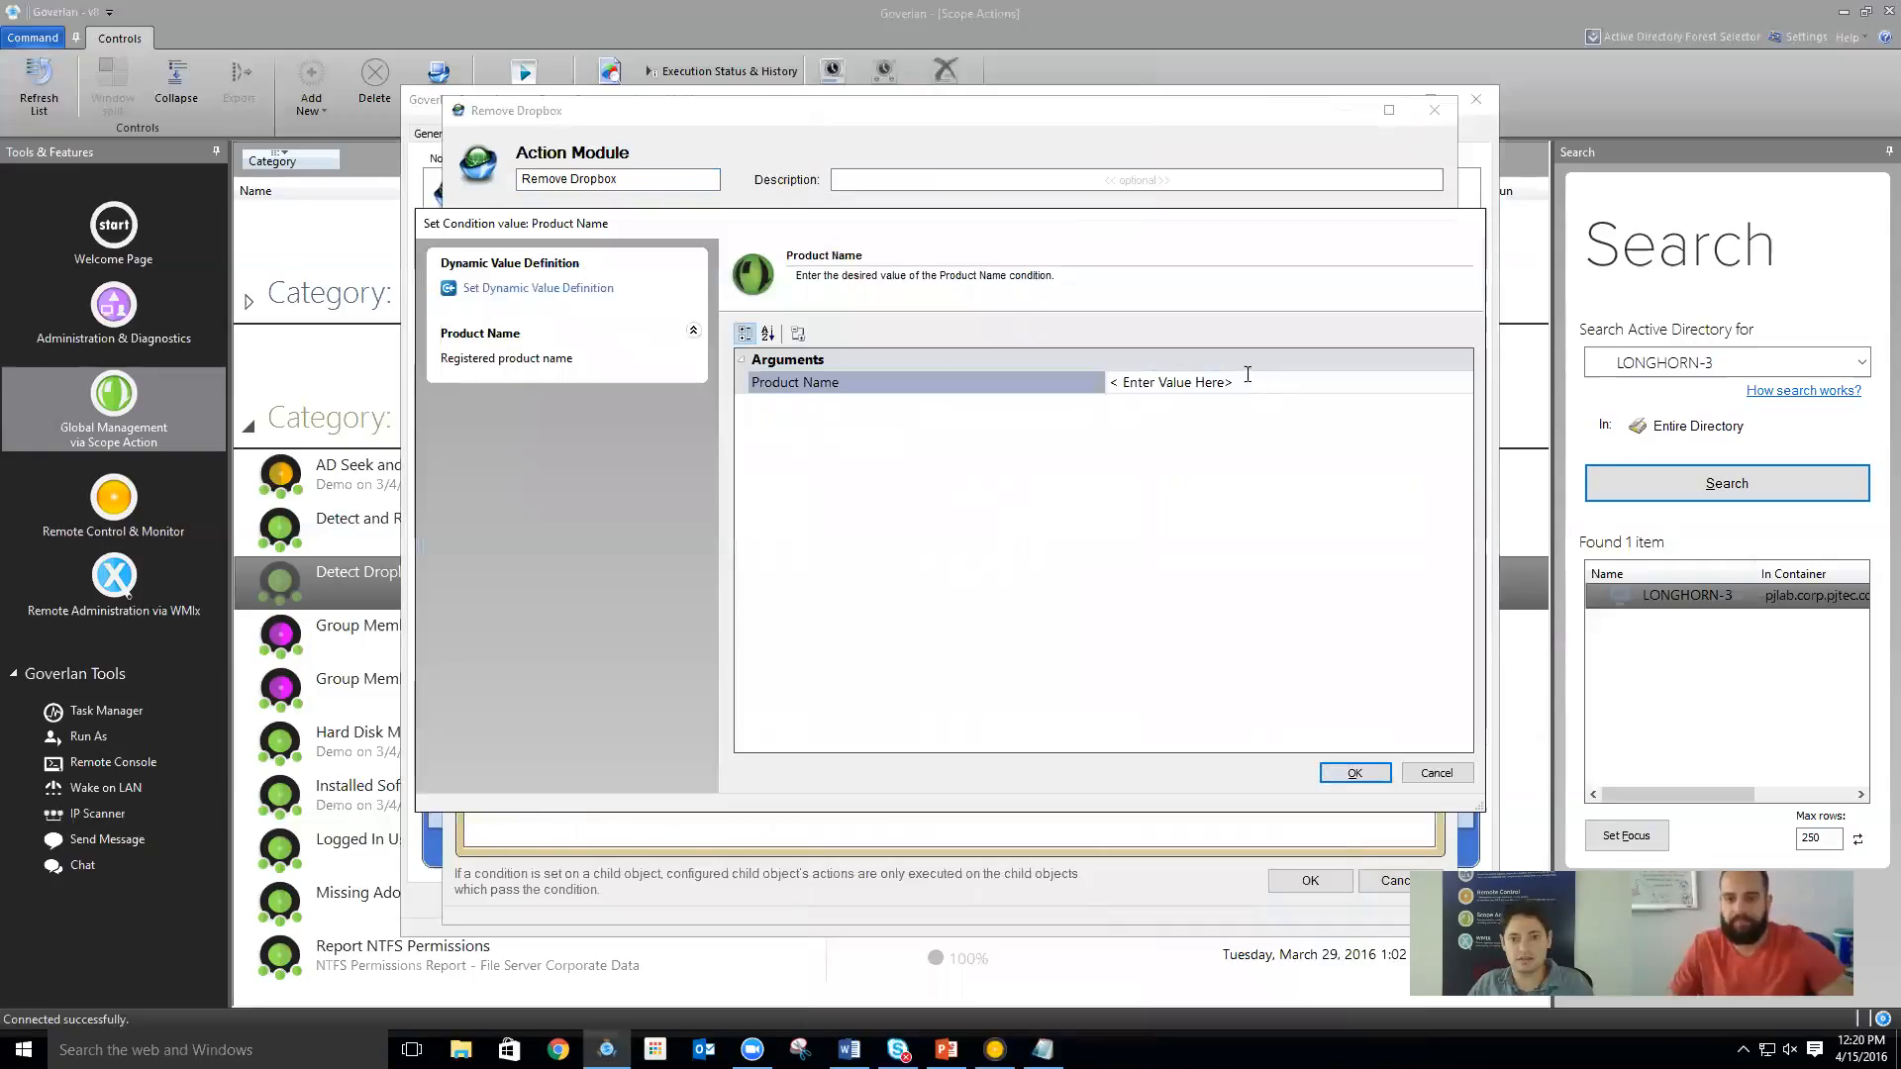
left_click(1192, 382)
type("Dopr")
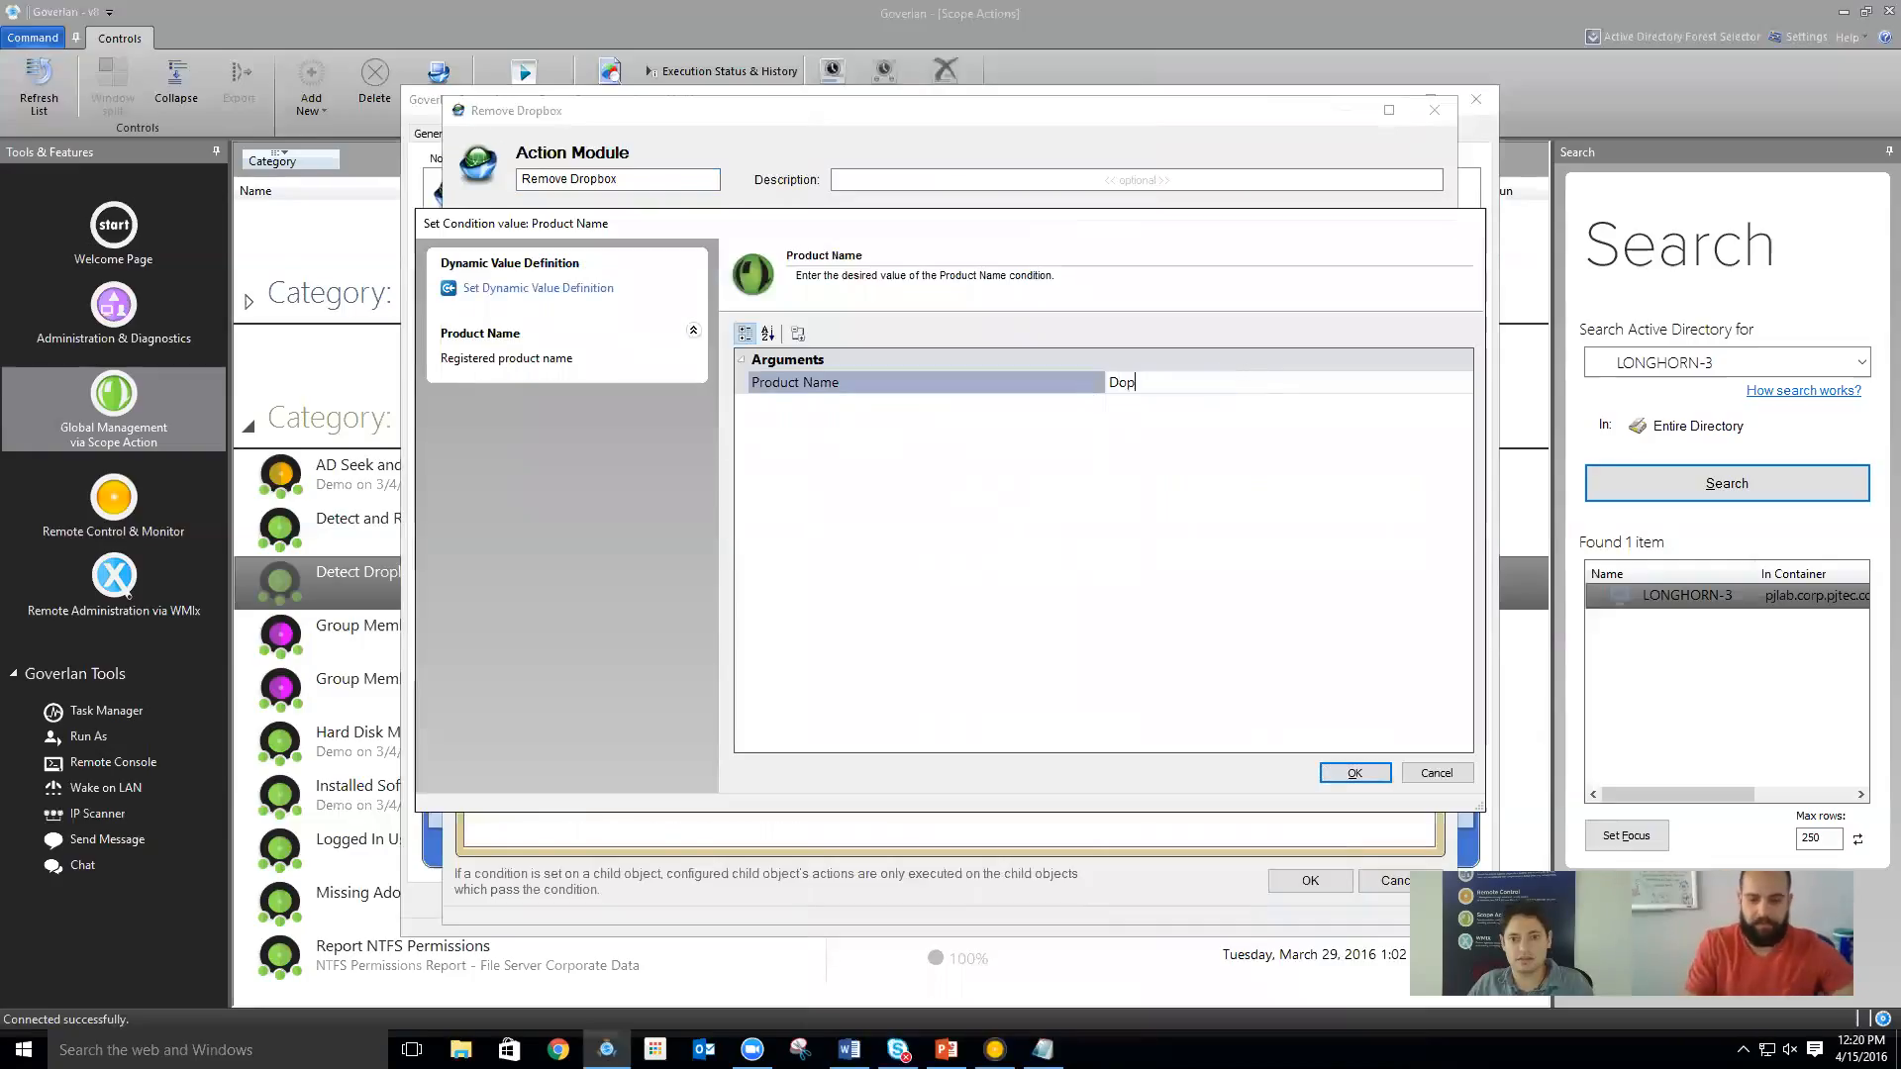
key("BackSpace")
key("BackSpace")
key("BackSpace")
type("ropb")
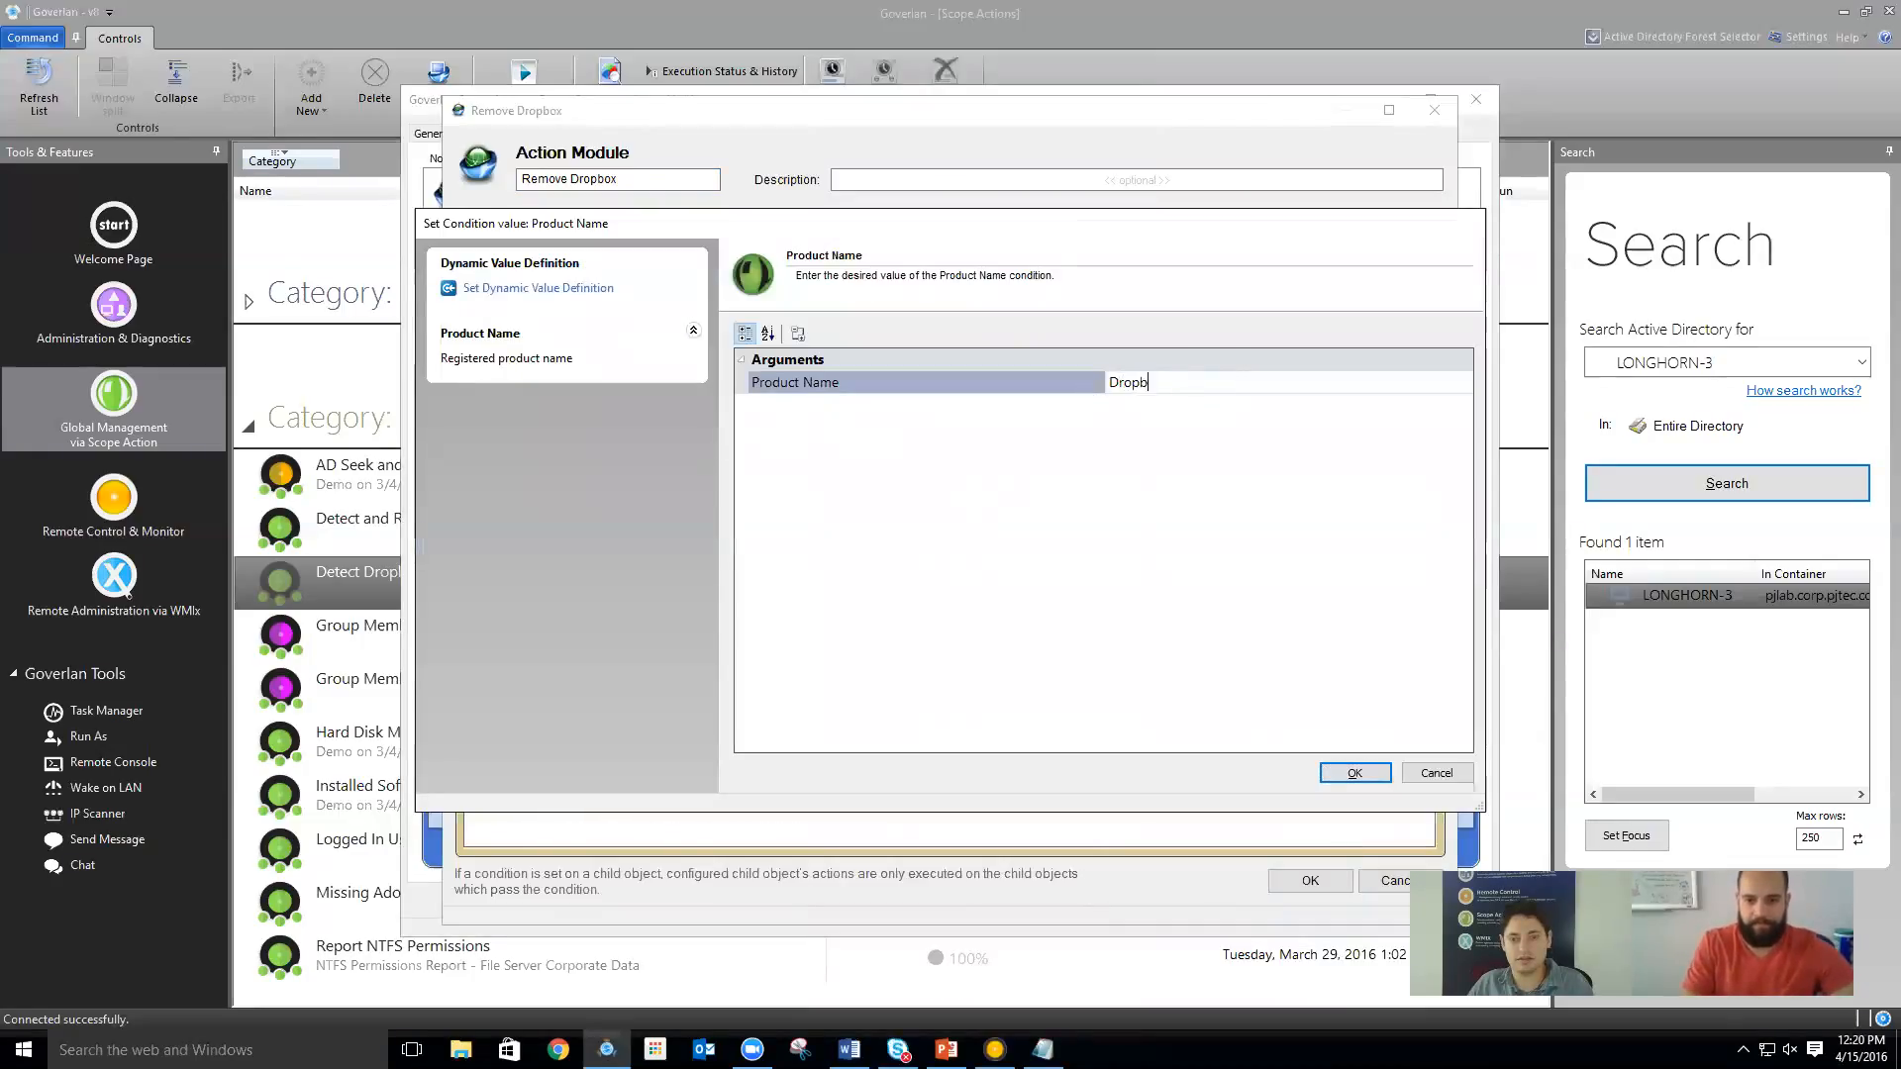
left_click(1346, 776)
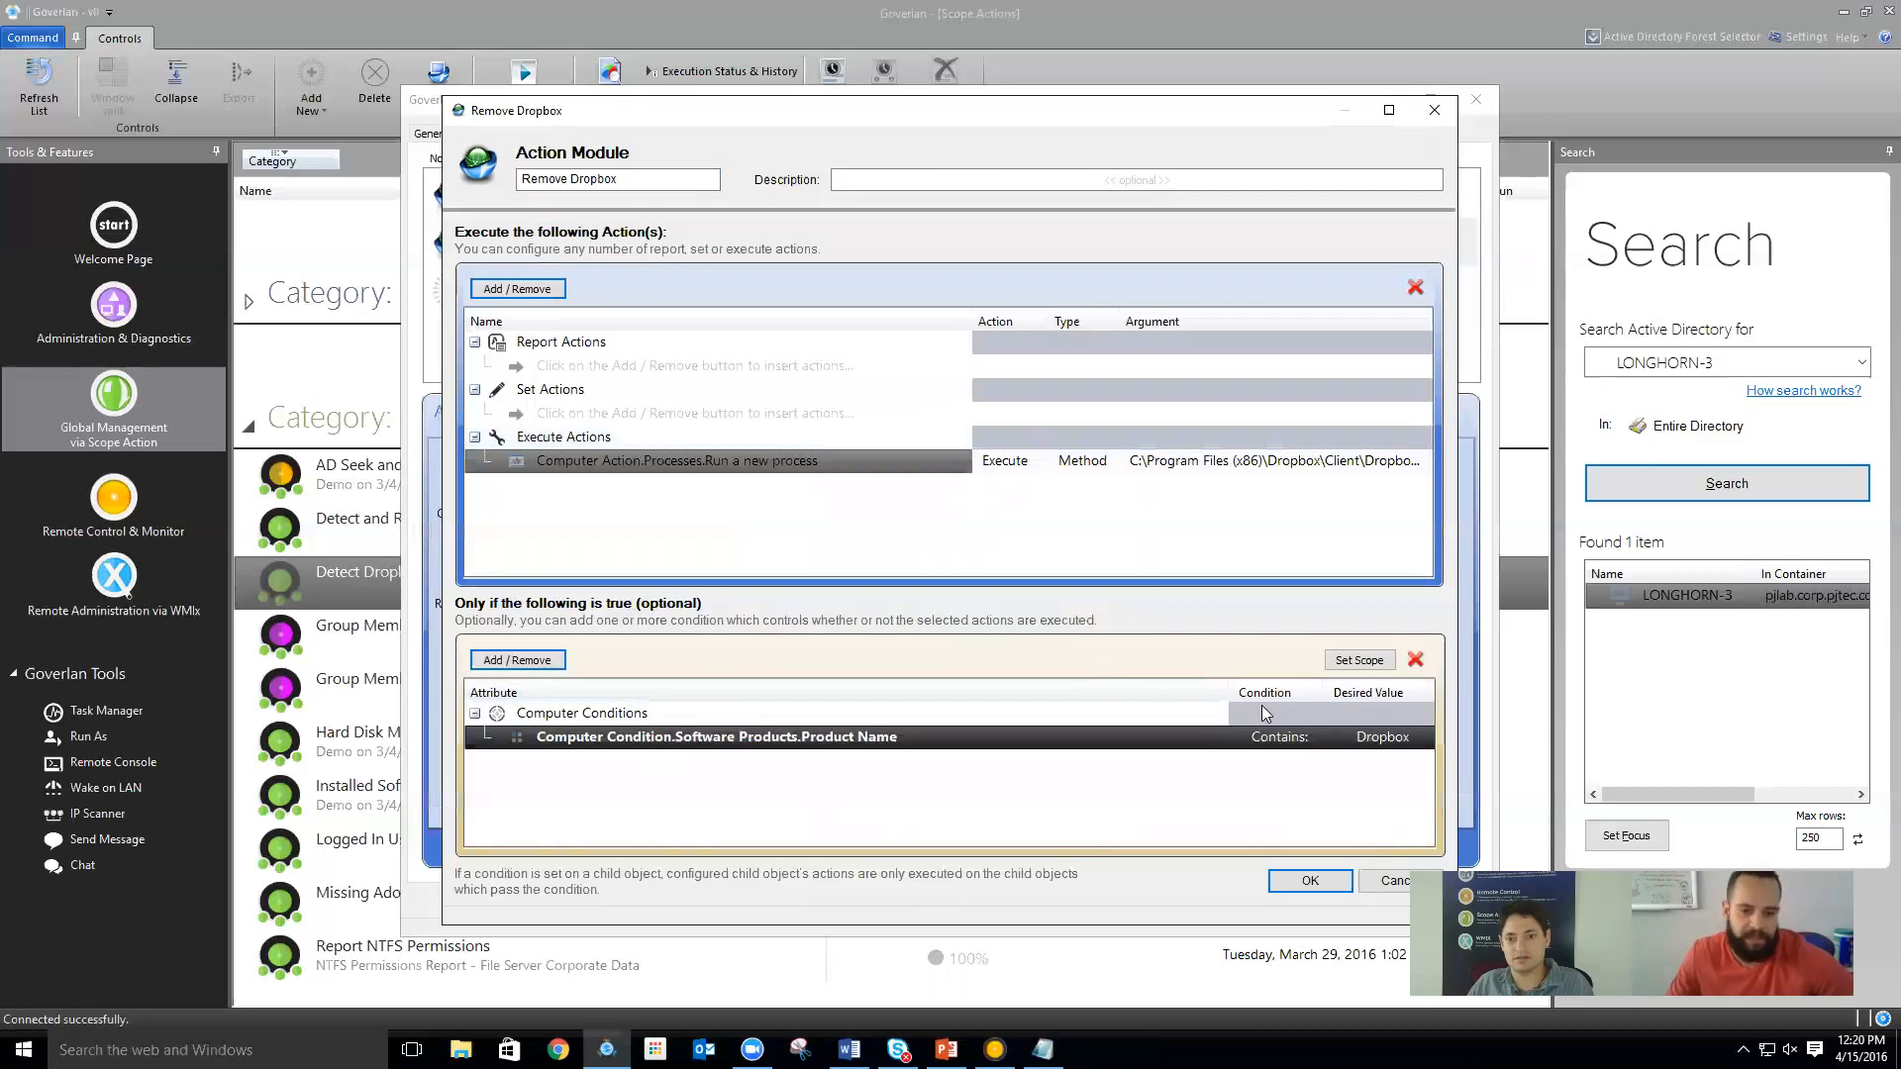
left_click(1309, 881)
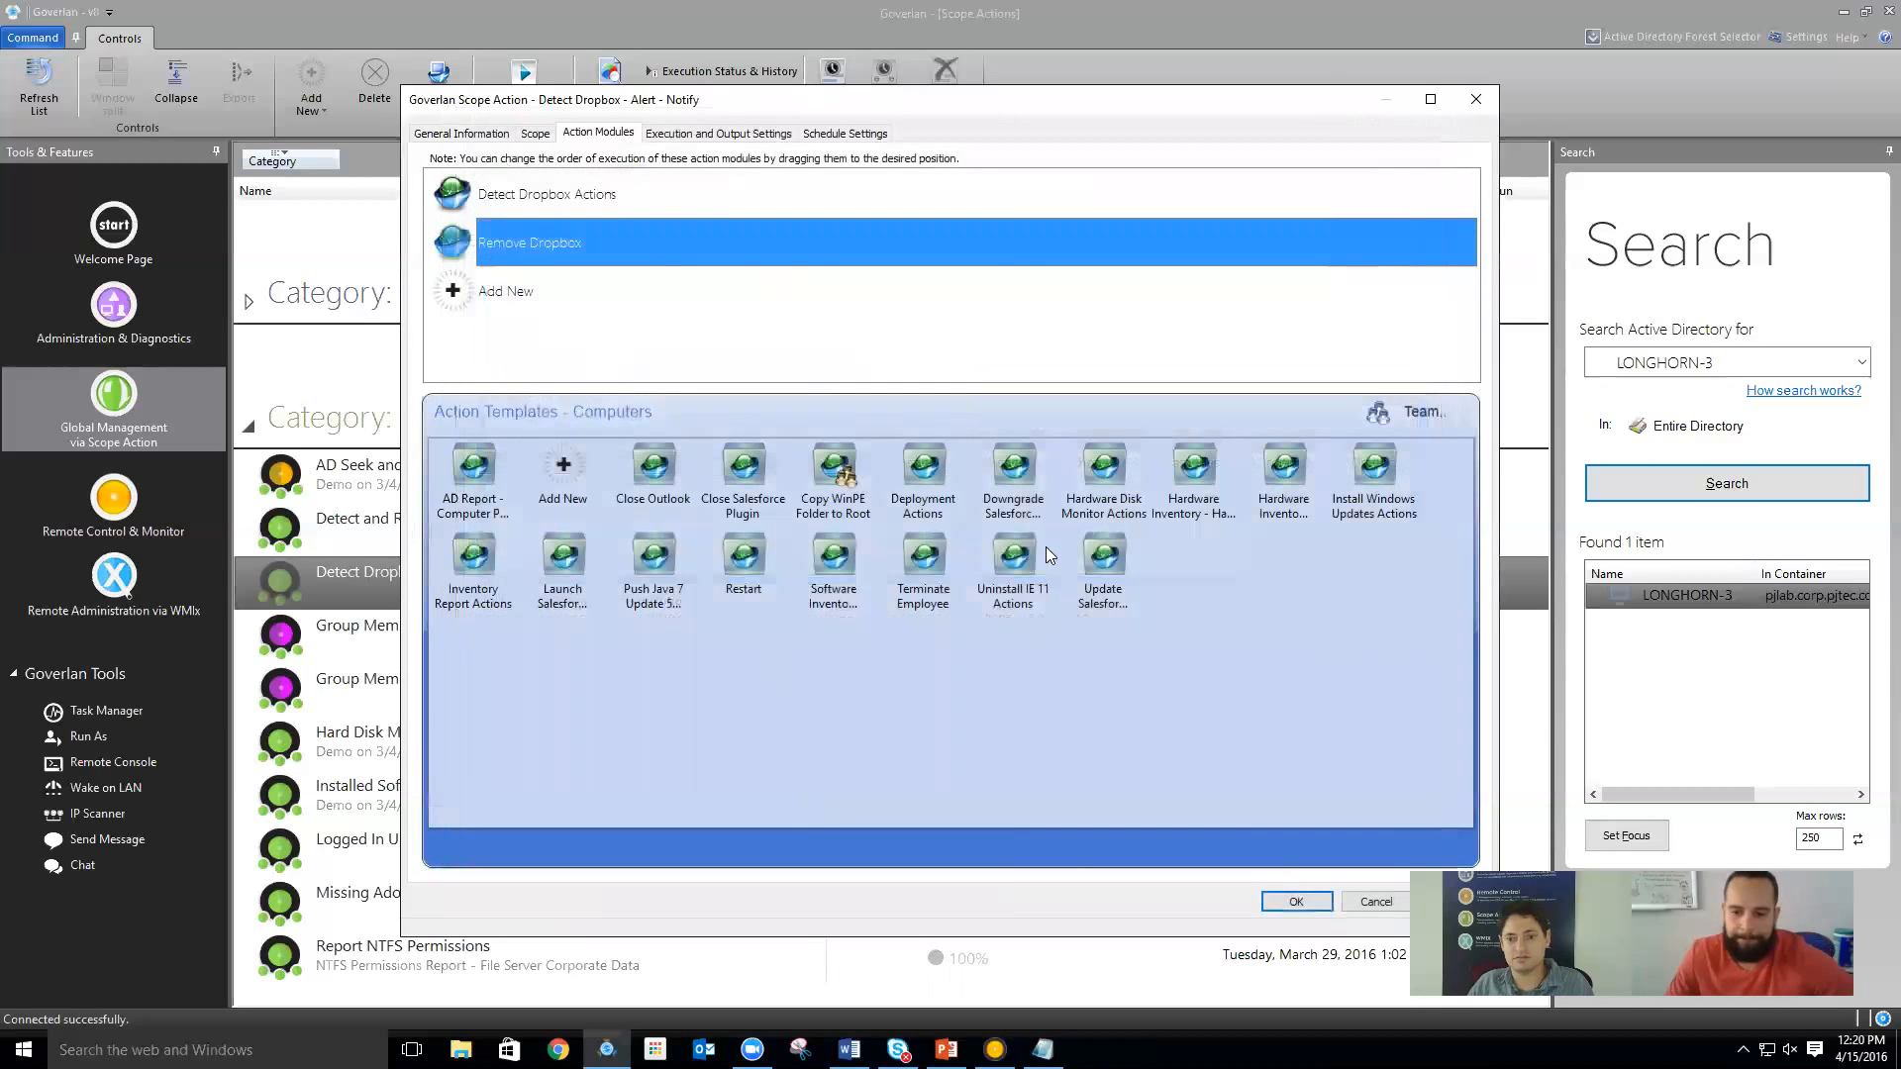
left_click(1295, 902)
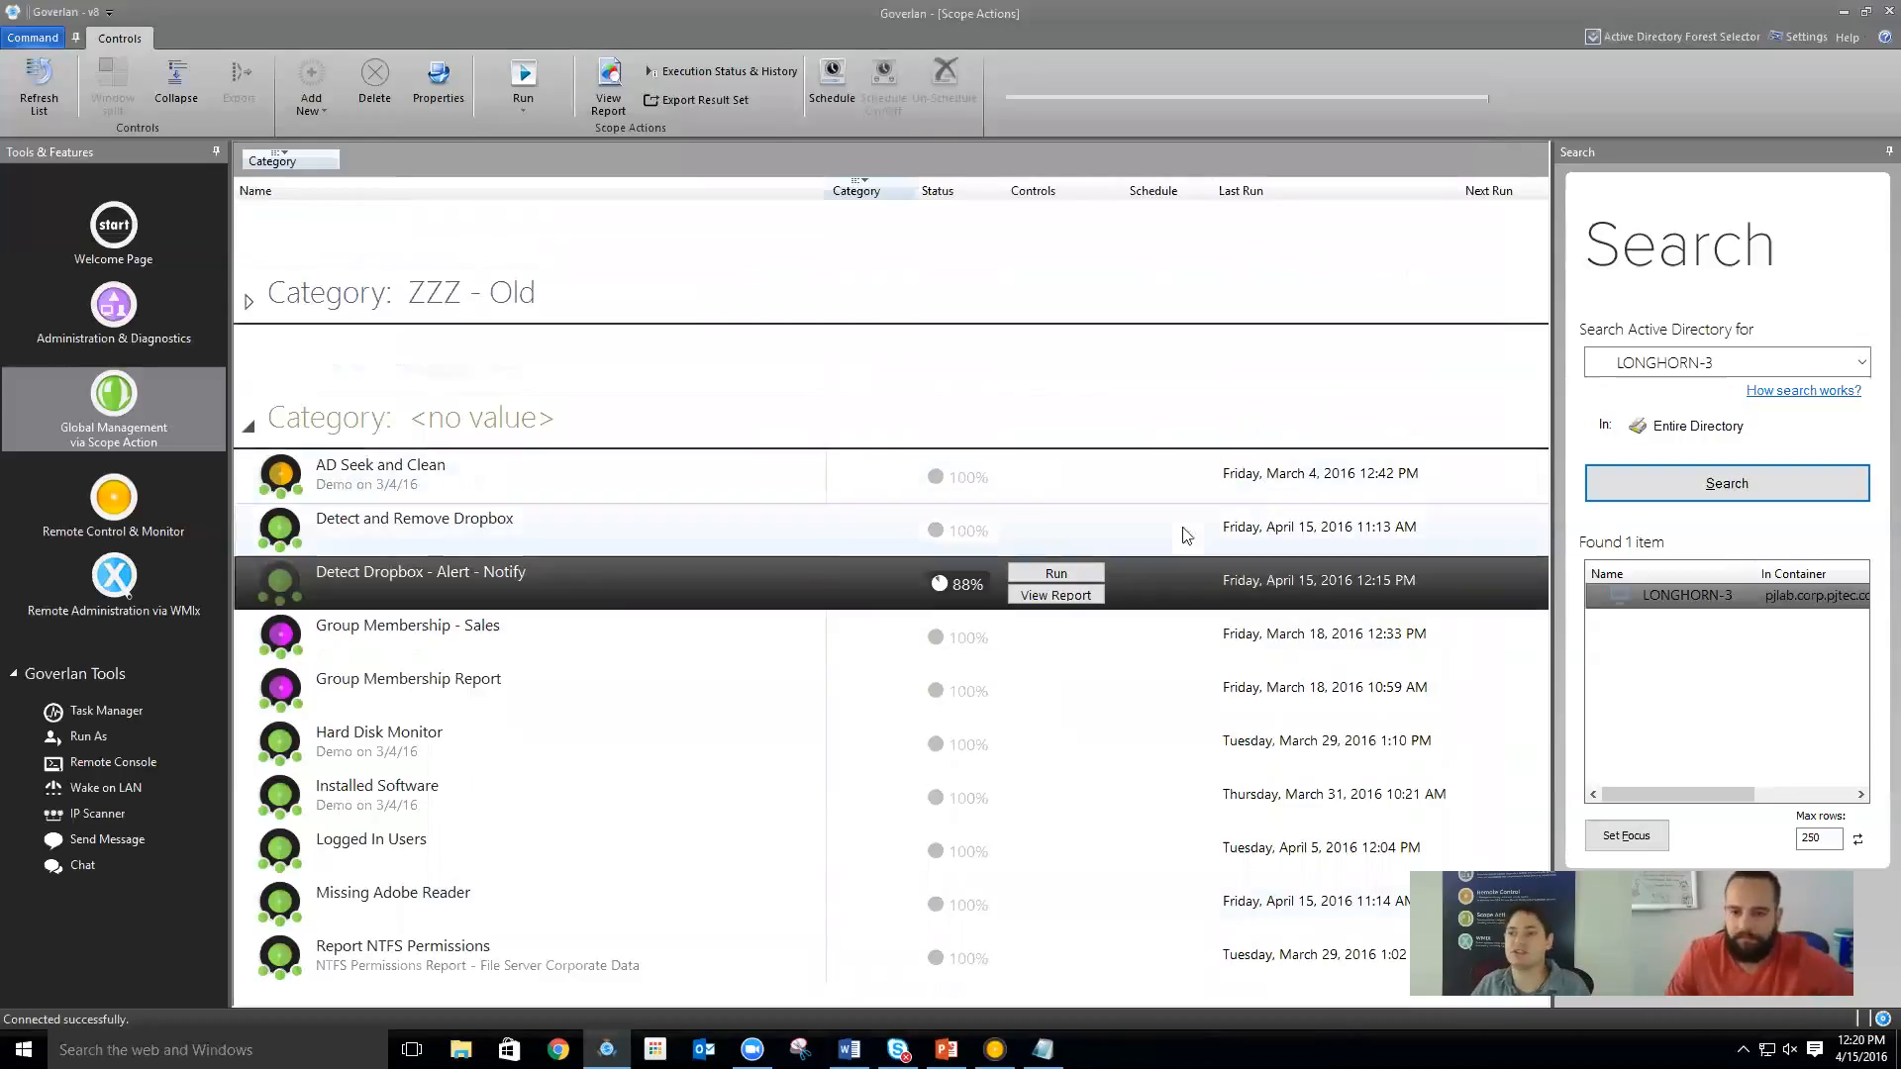
Run the Detect Dropbox - Alert - Notify scope action and open the remote Task Manager for LONGHORN-3
left_click(1049, 574)
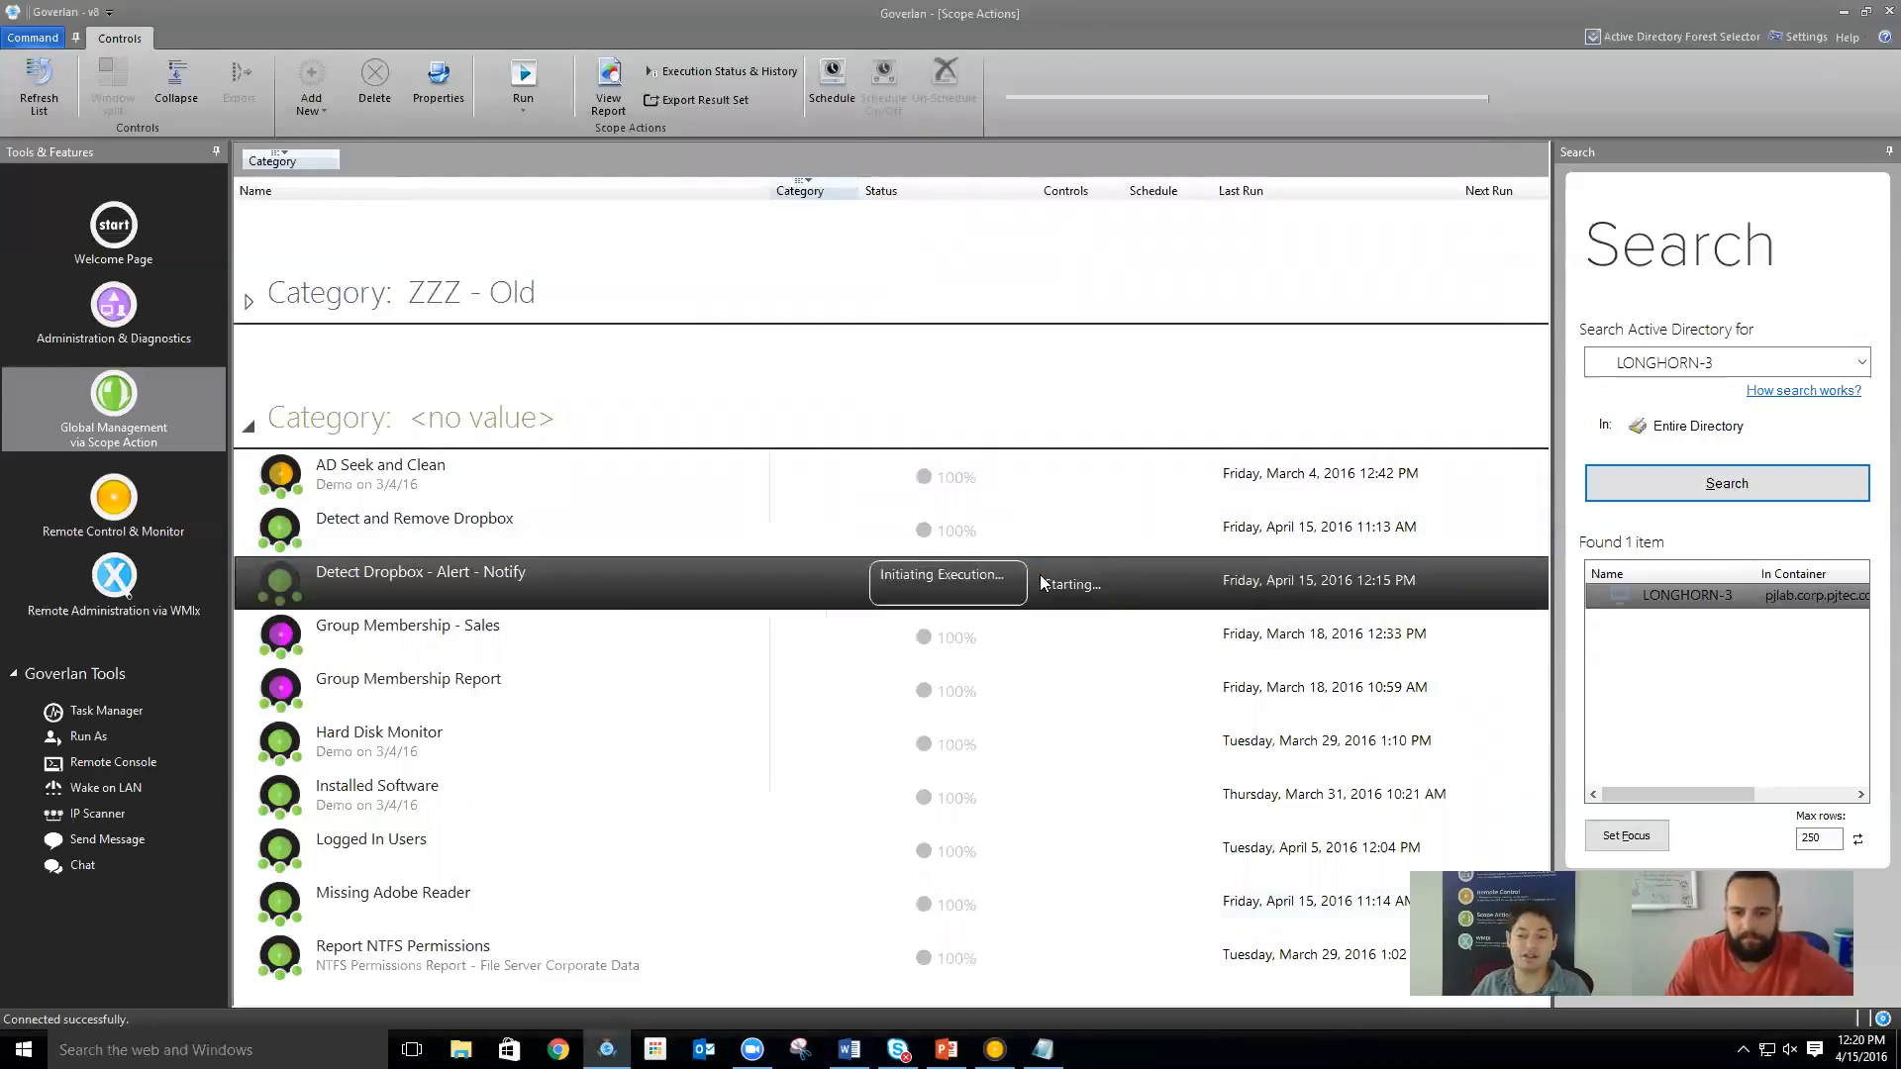
right_click(1666, 595)
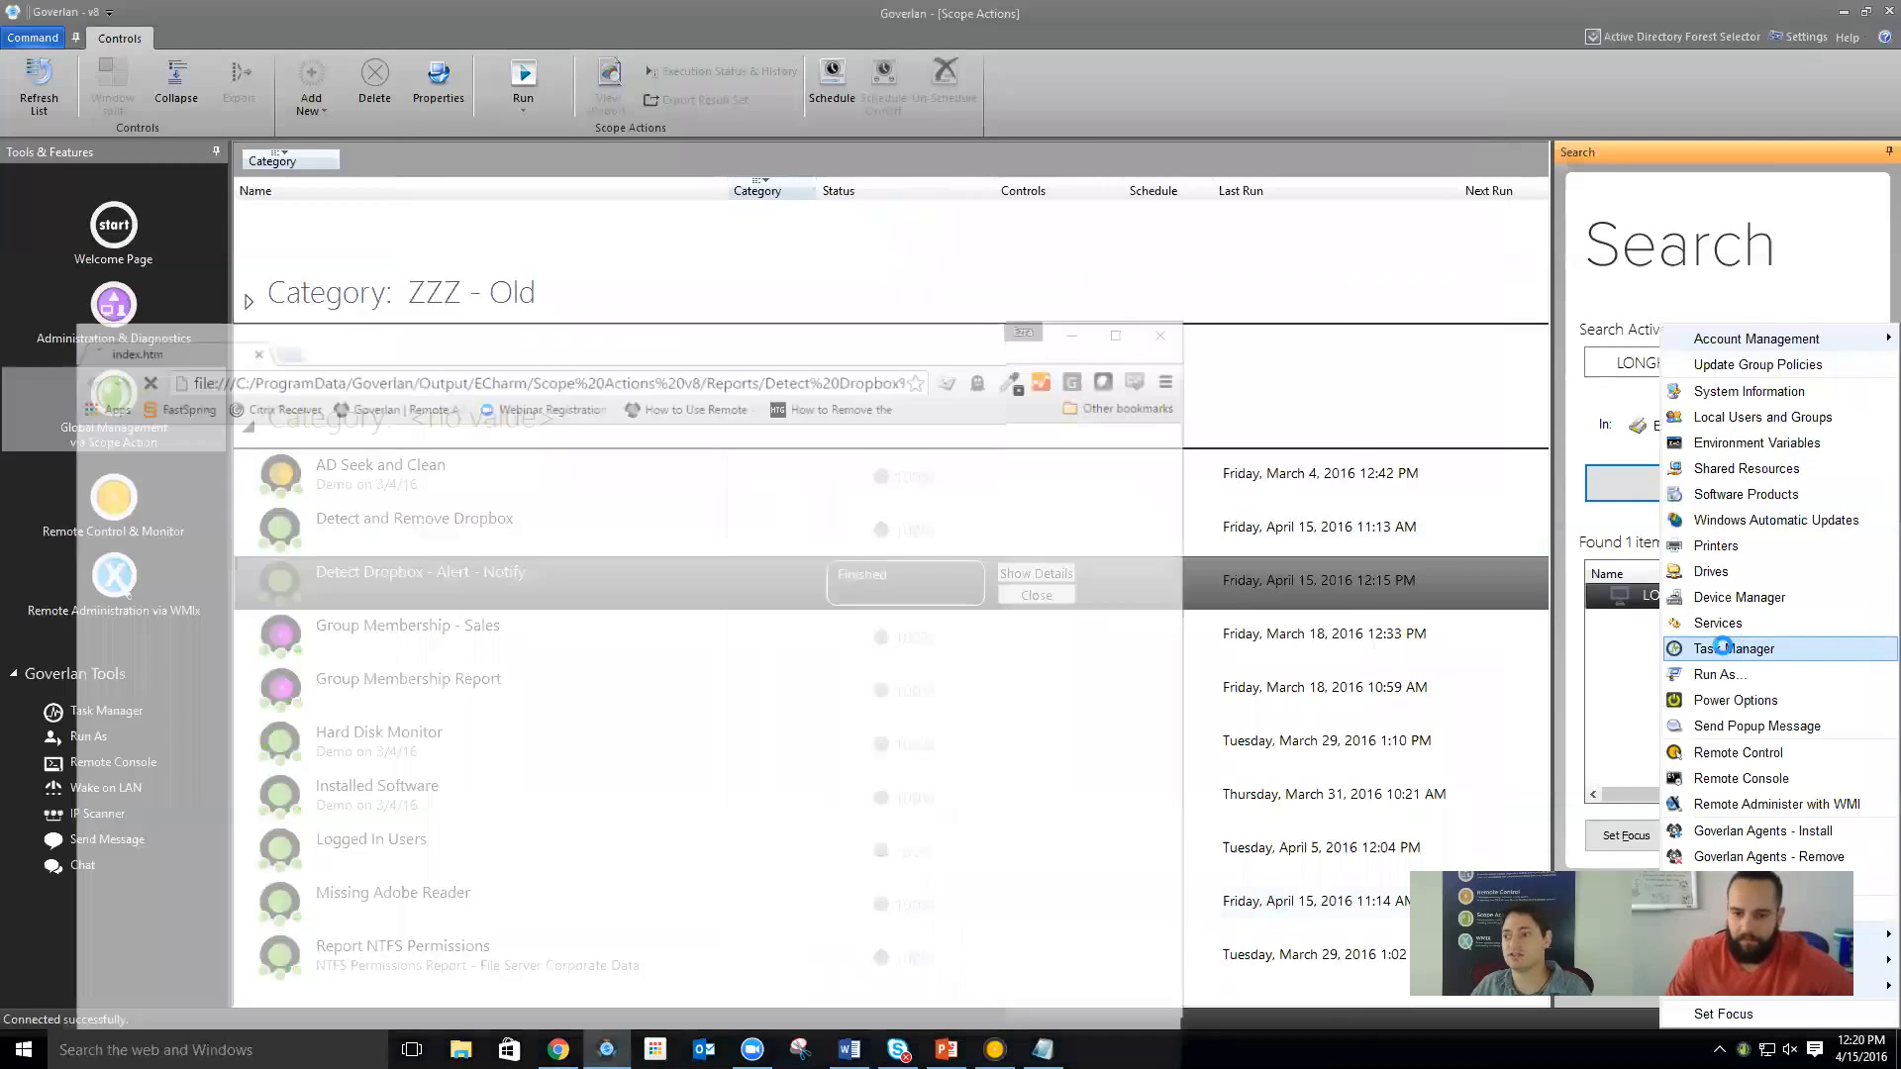
left_click(1723, 647)
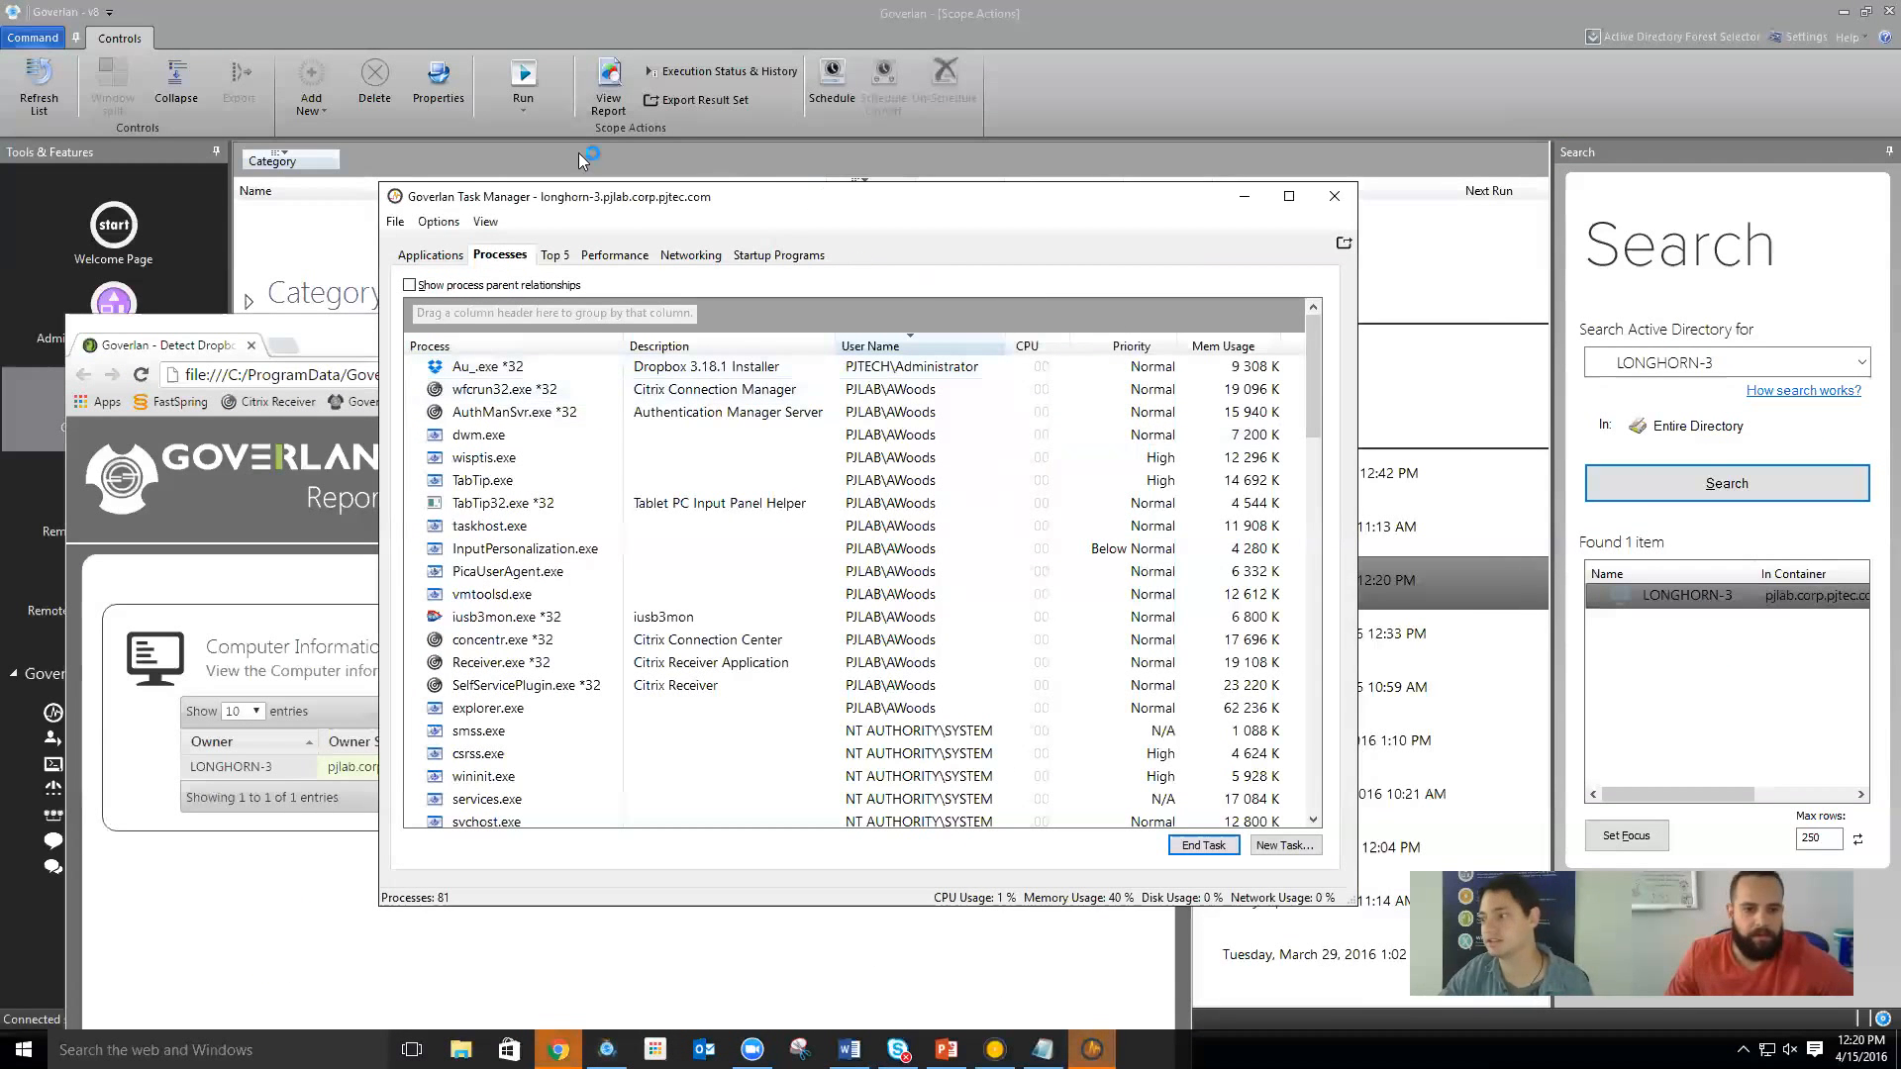
Inspect the Dropbox installer process and the rest of LONGHORN-3's process list, and close the Task Manager
left_click(727, 376)
left_click_drag(573, 198, 488, 185)
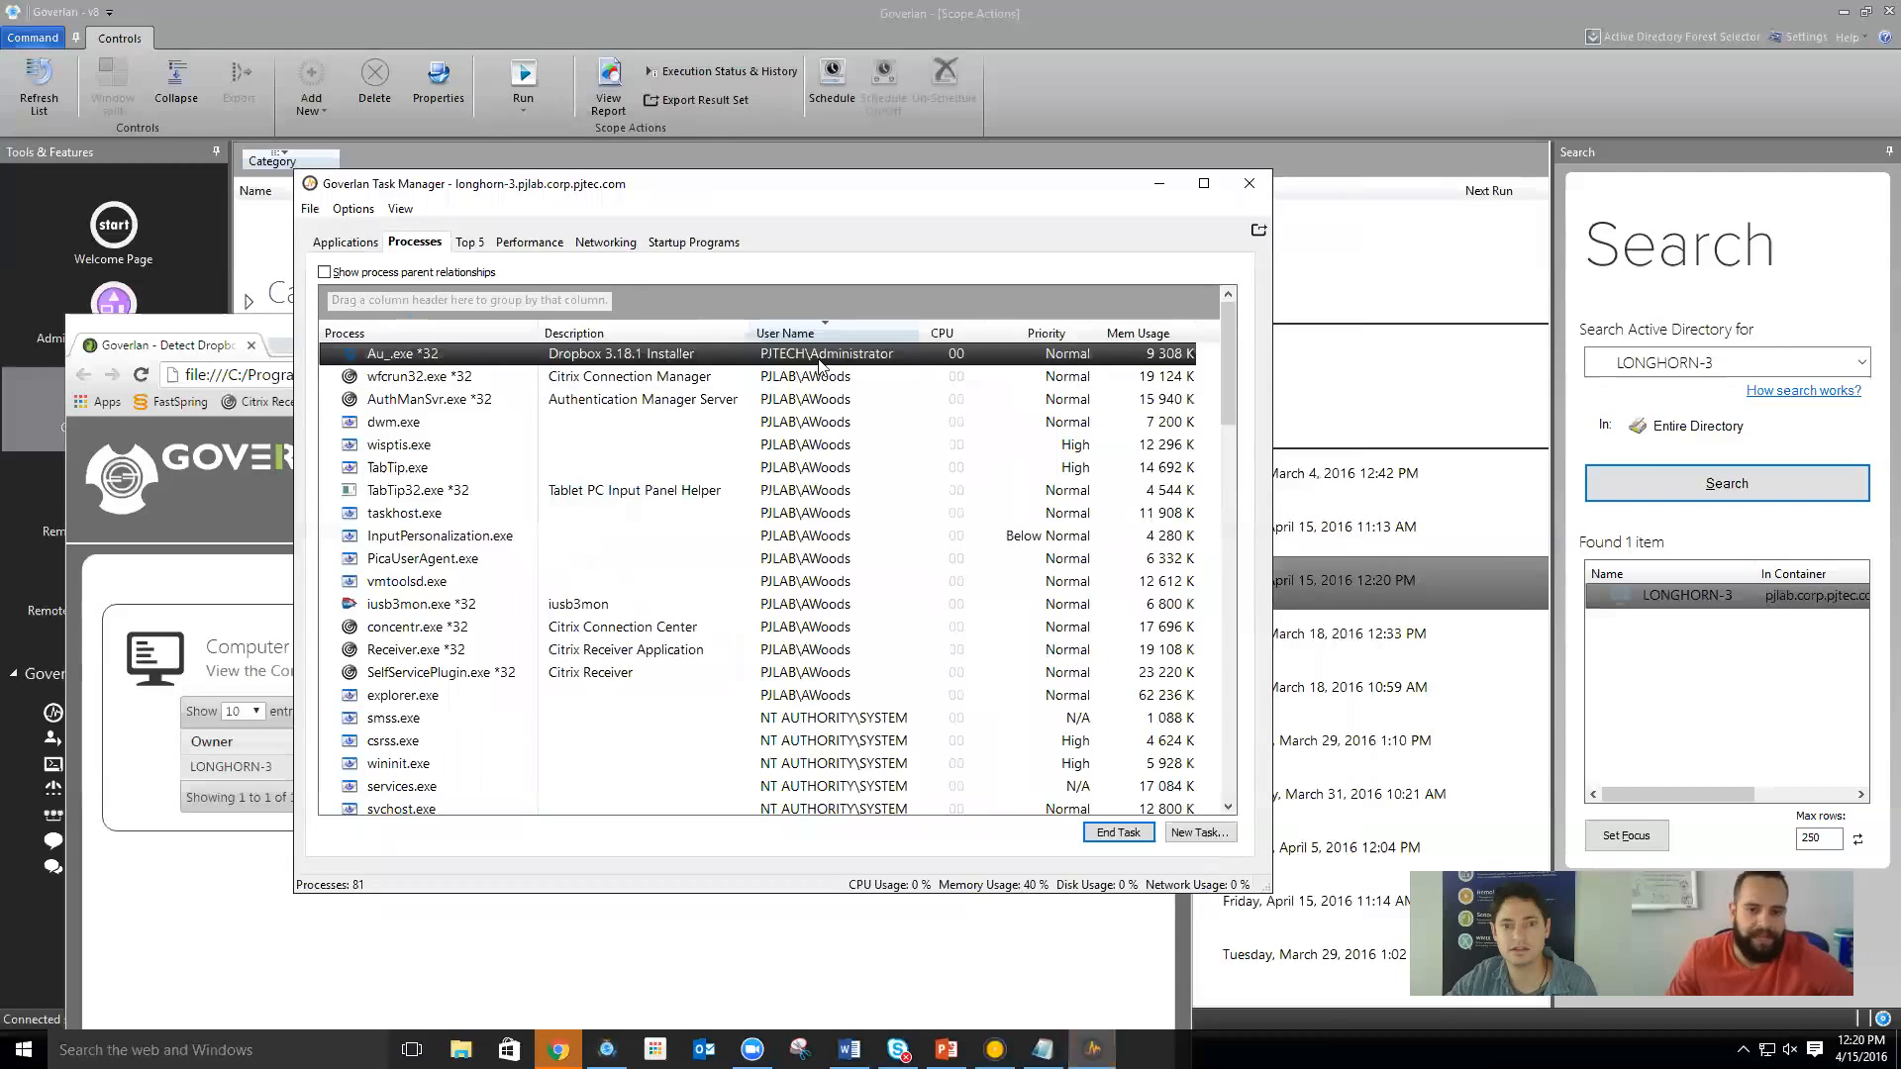
scroll(819, 366, "down", 7)
scroll(772, 575, "down", 8)
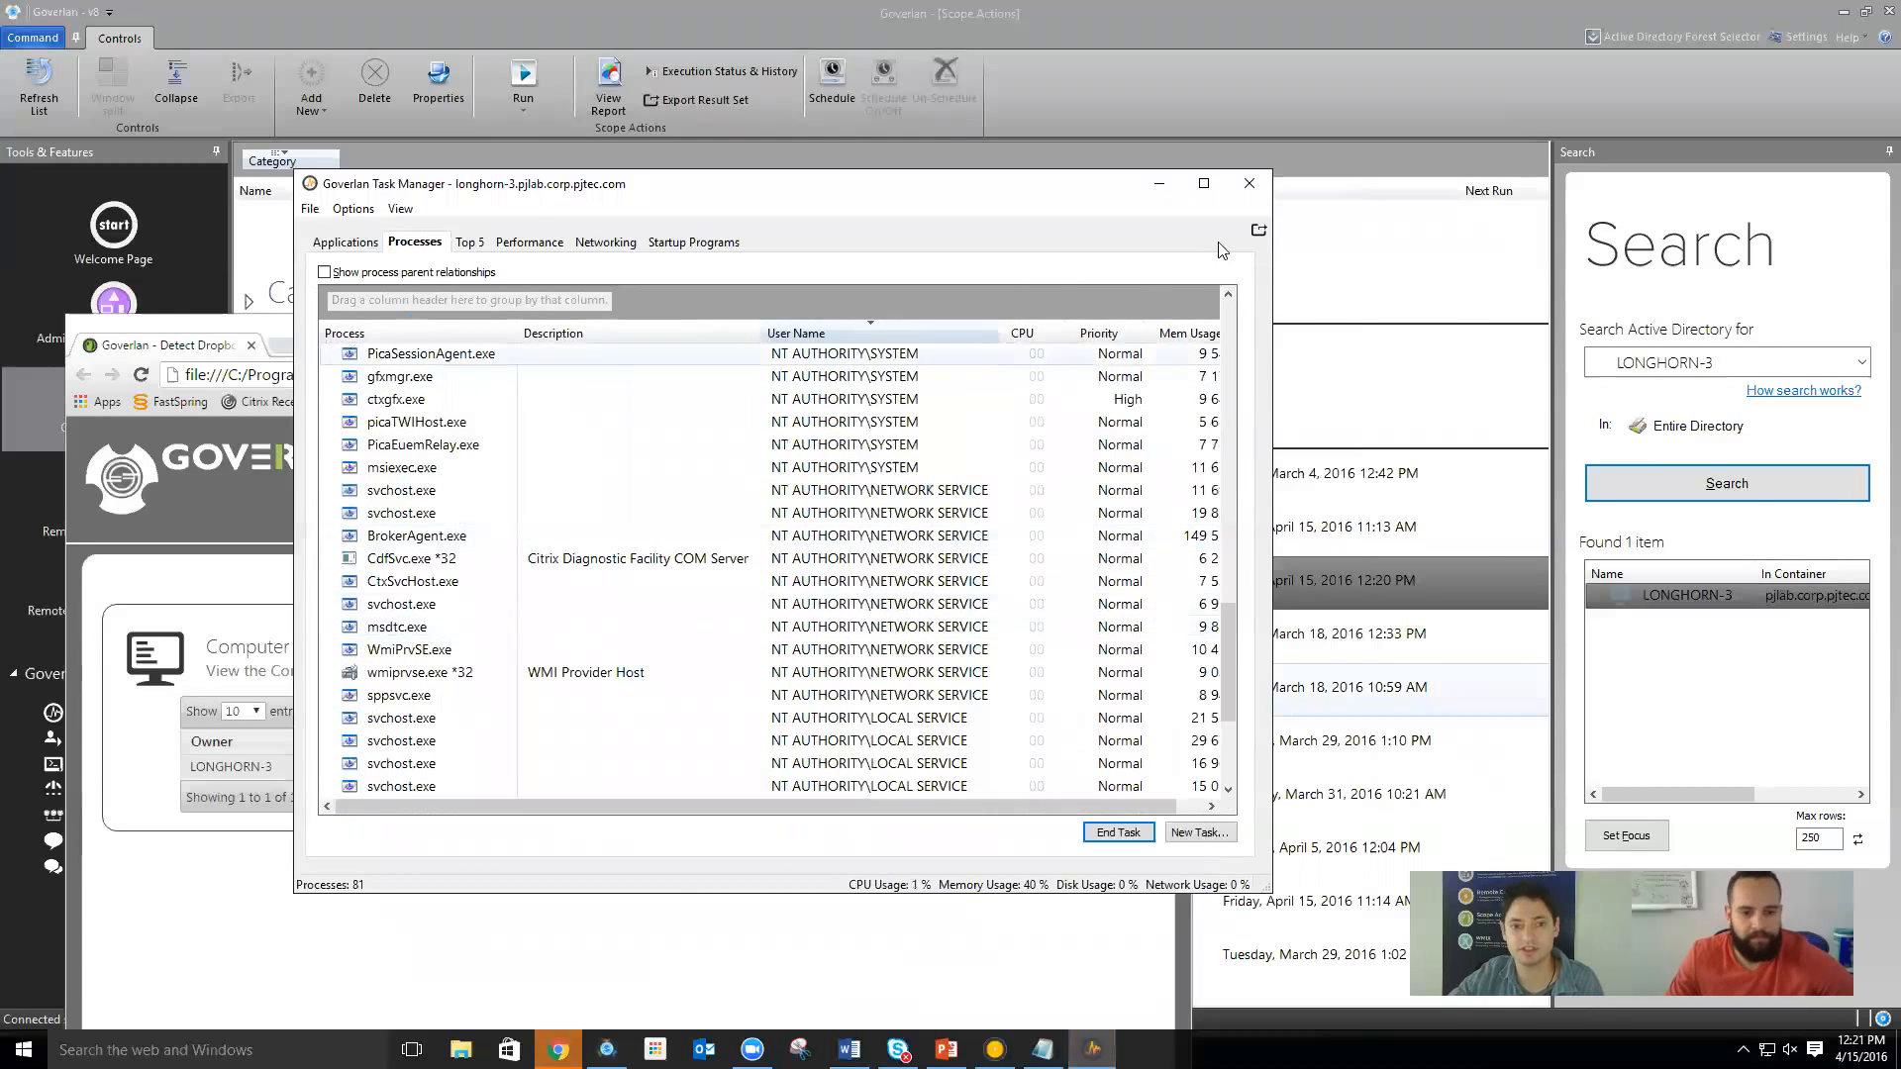
left_click(1250, 183)
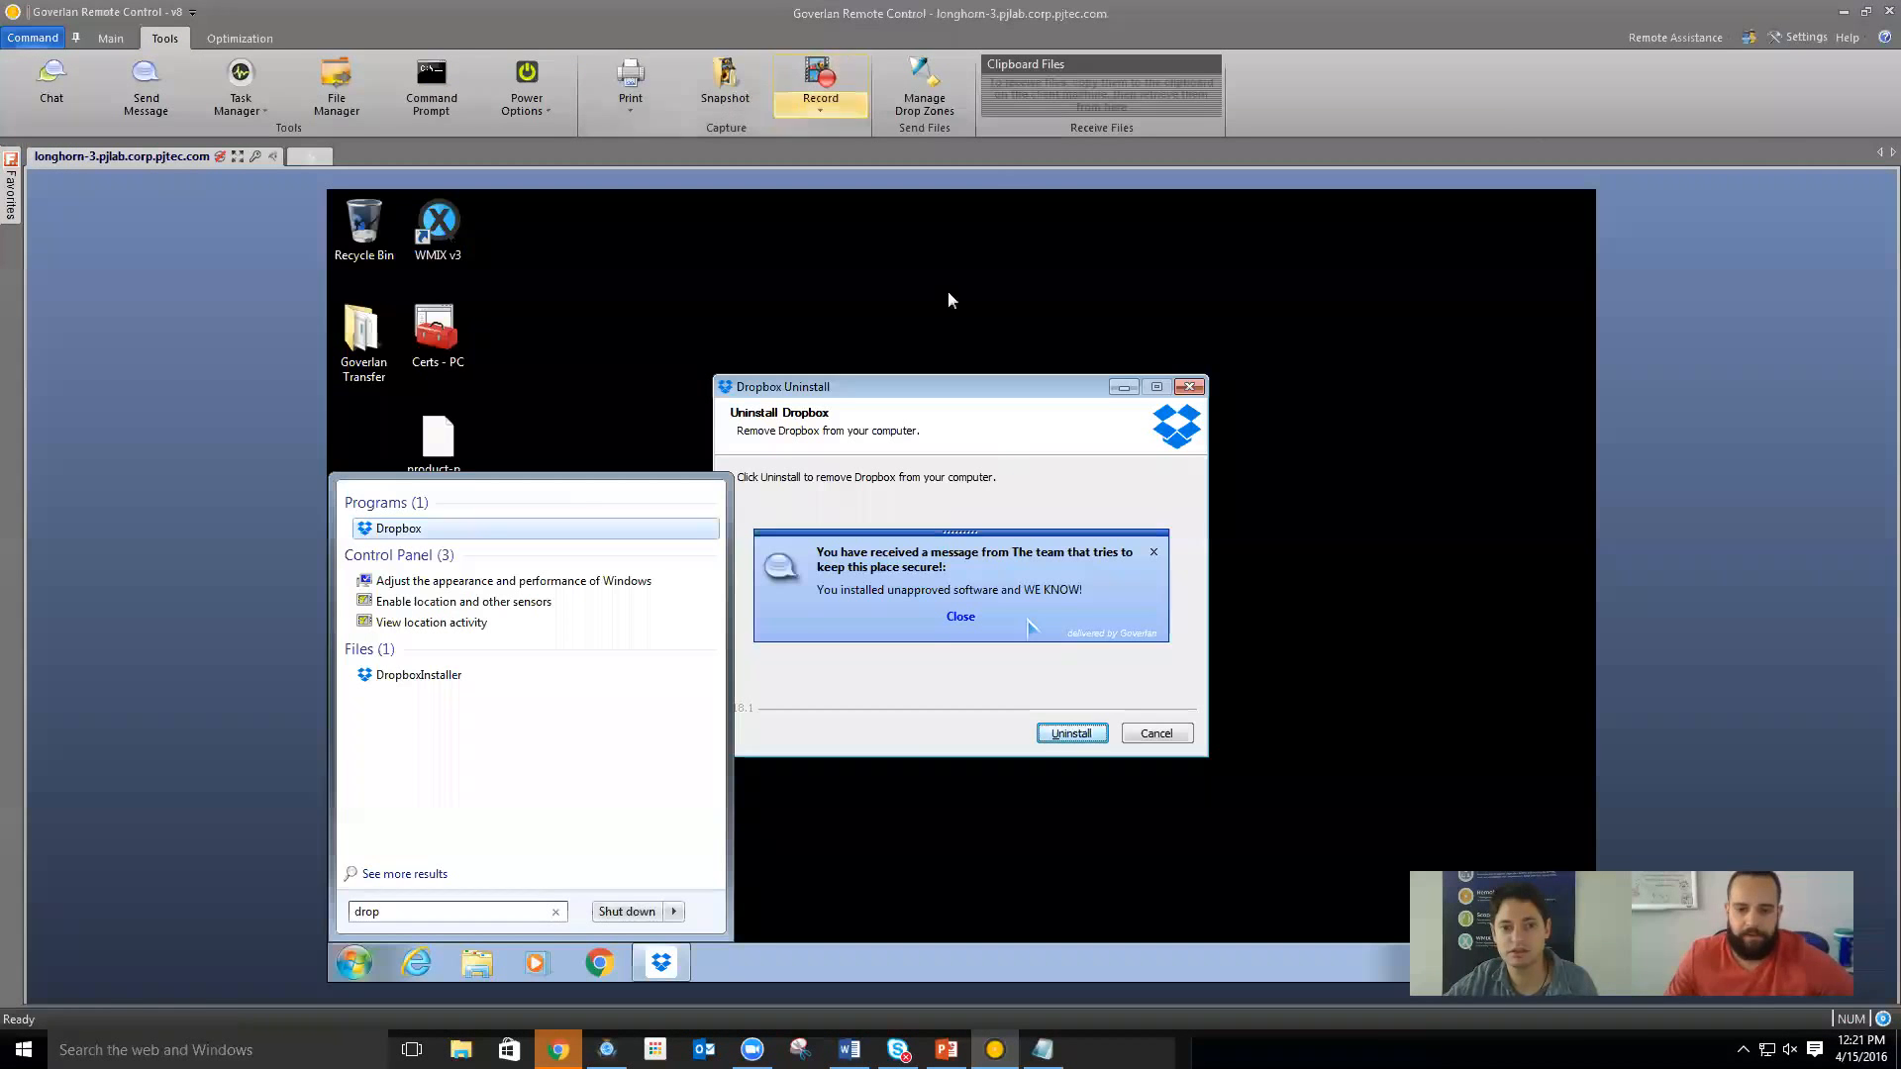
In the Goverlan Remote Control session of LONGHORN-3, dismiss the Start menu and the popup message, and cancel the Dropbox uninstaller
left_click(828, 840)
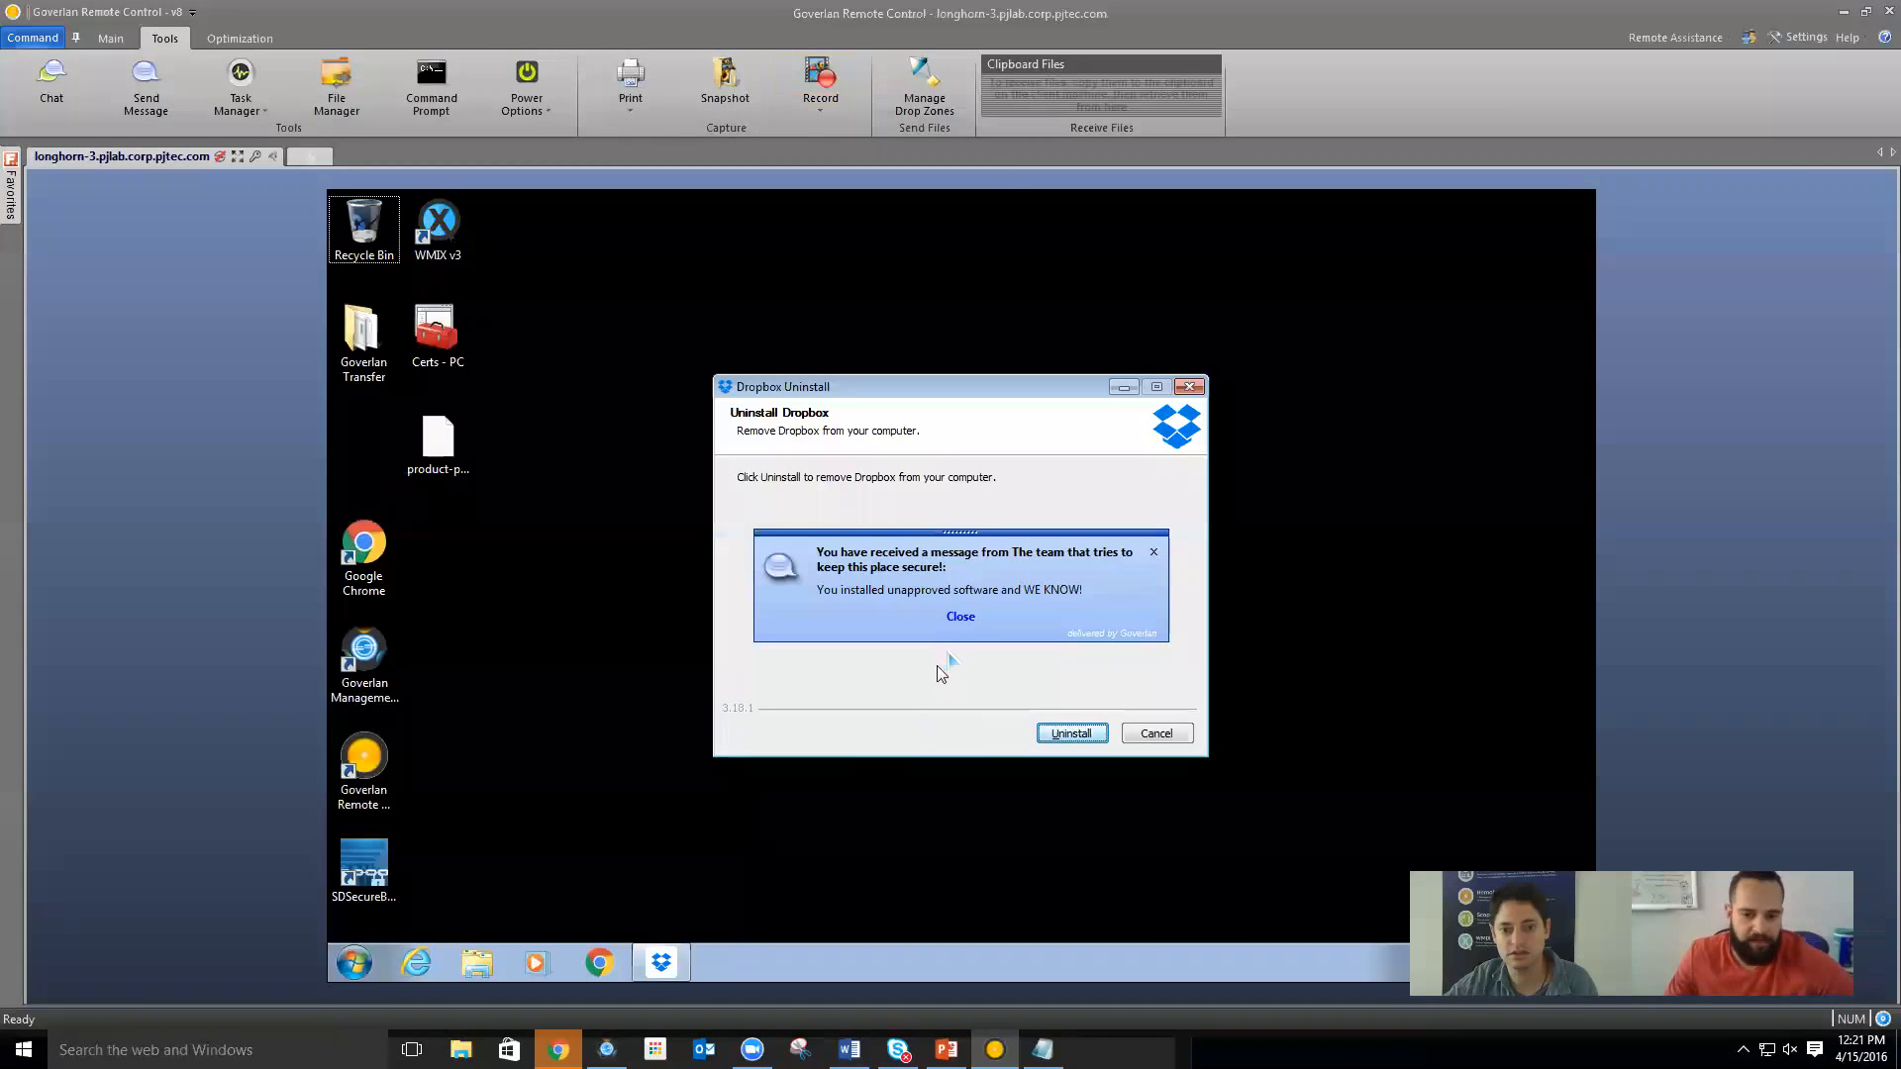
left_click(960, 618)
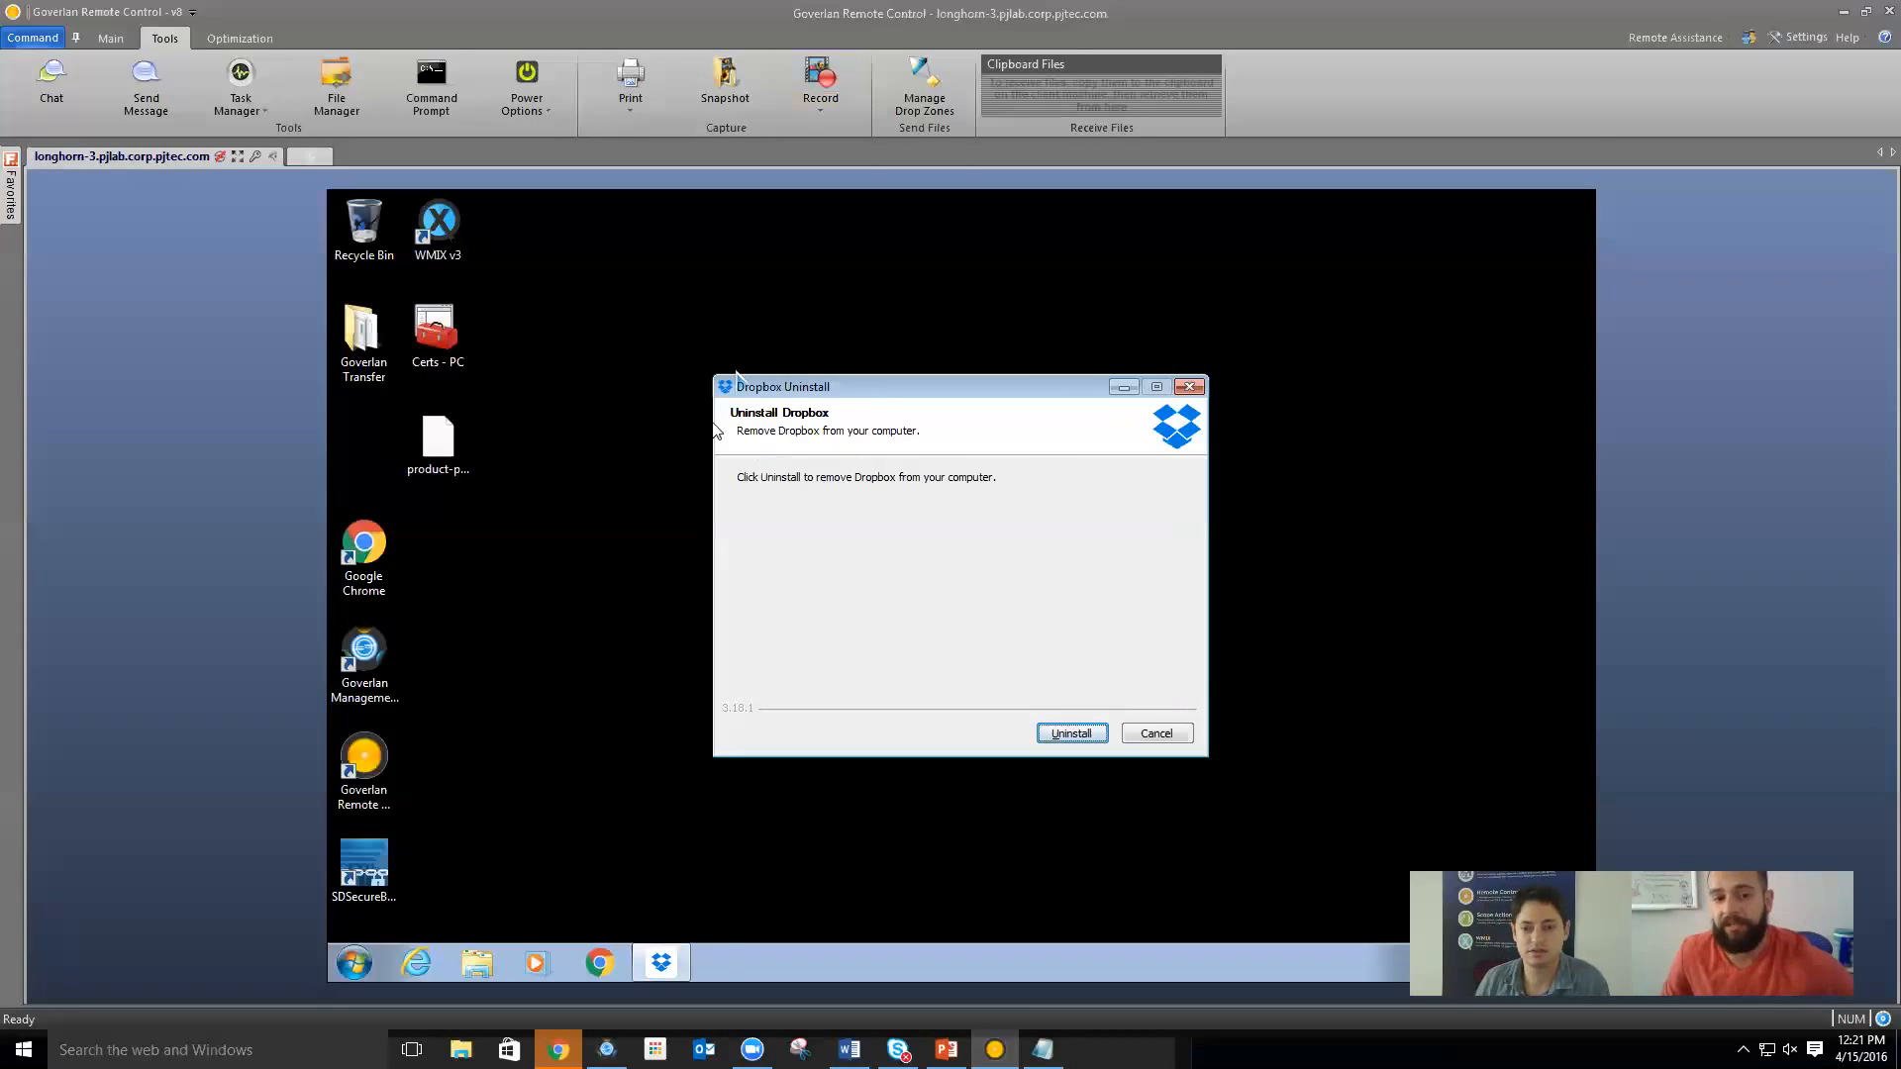
left_click(1155, 733)
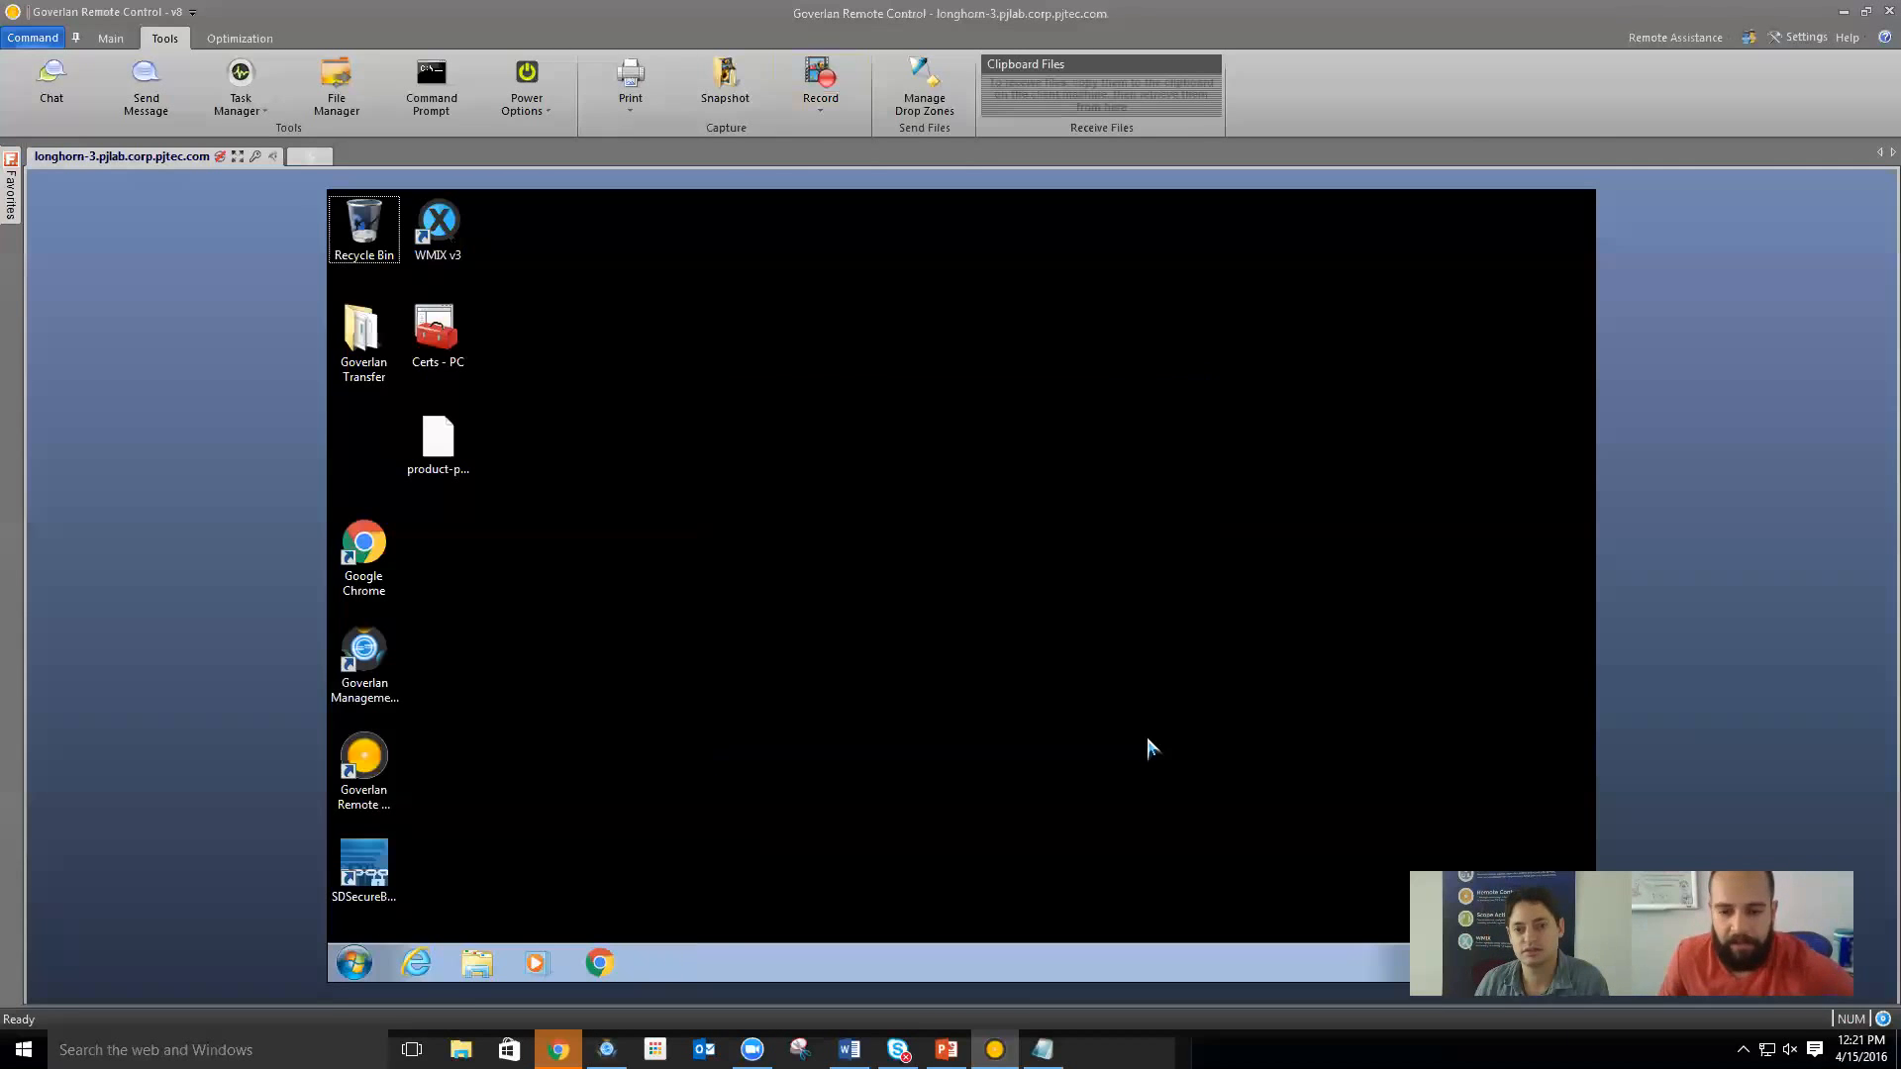
Return to the scope actions and reopen the Remove Dropbox module of Detect Dropbox - Alert - Notify
left_click(1844, 12)
double_click(428, 591)
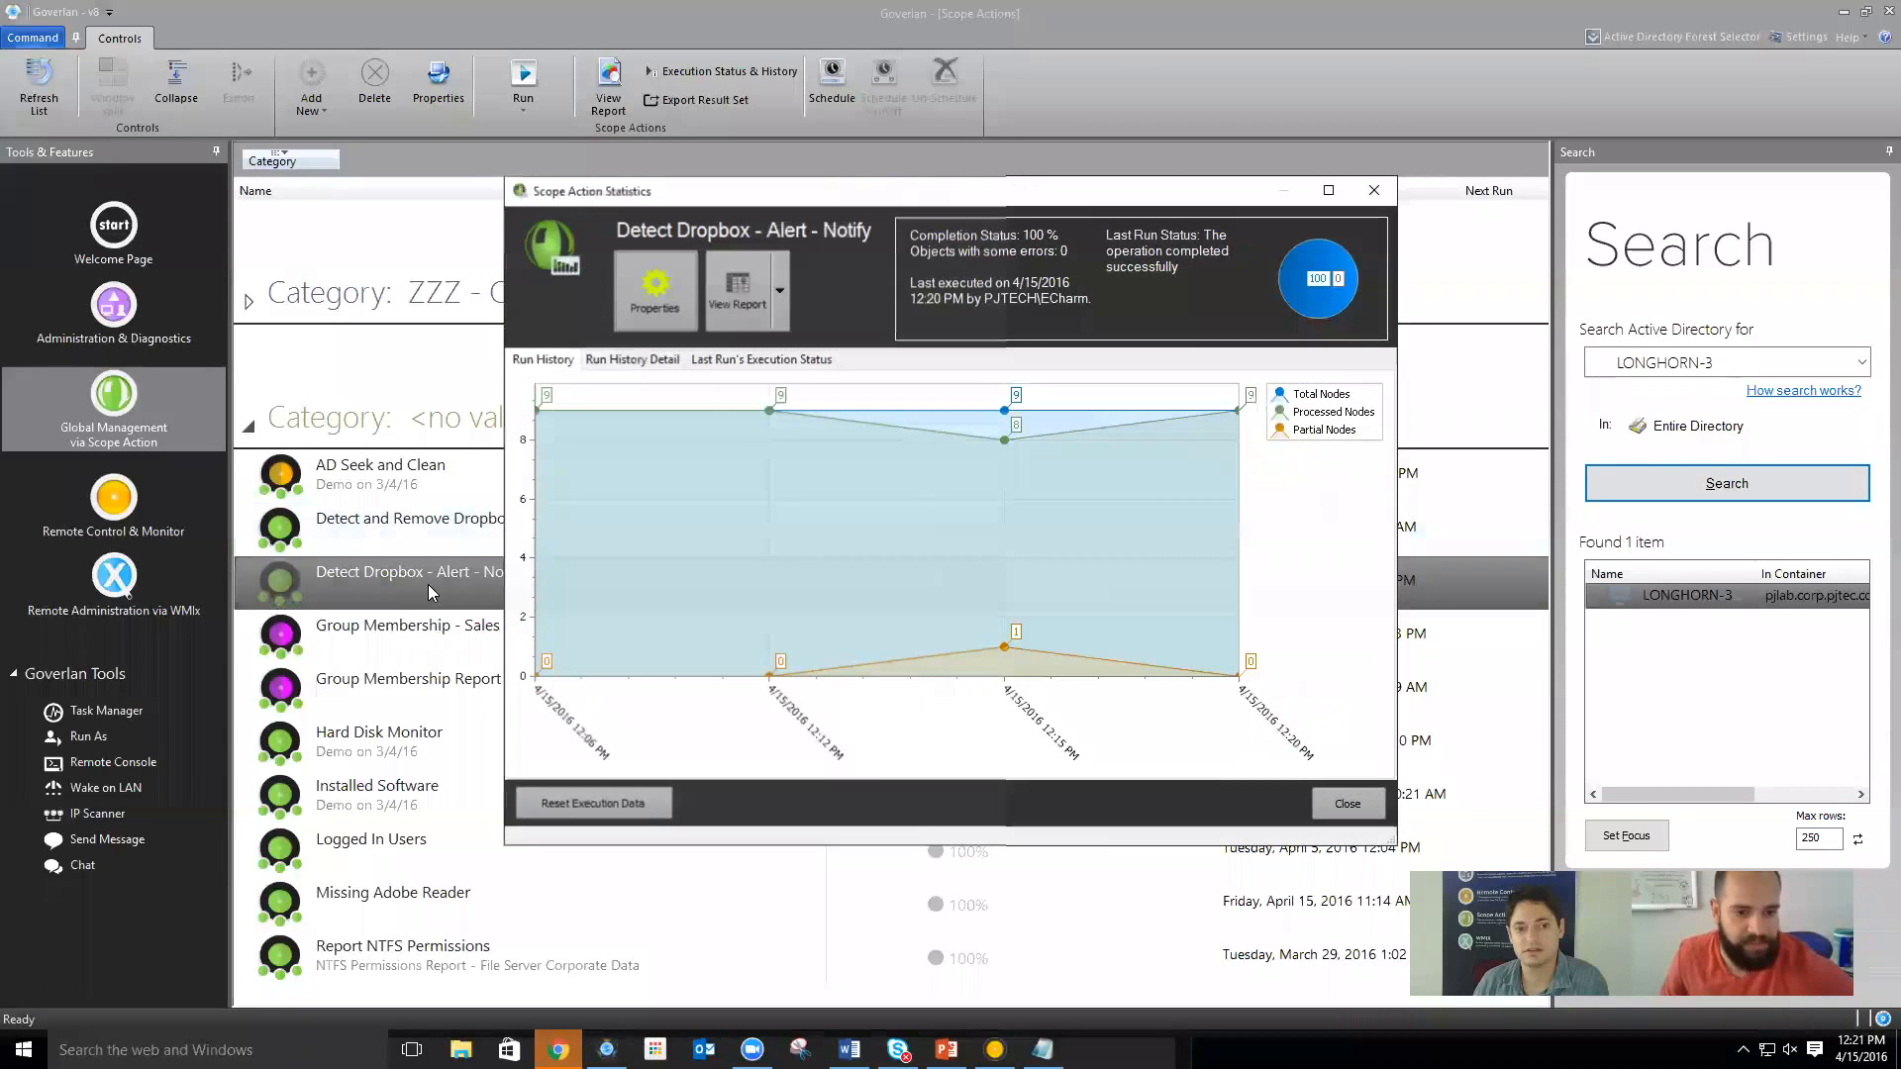
left_click(778, 303)
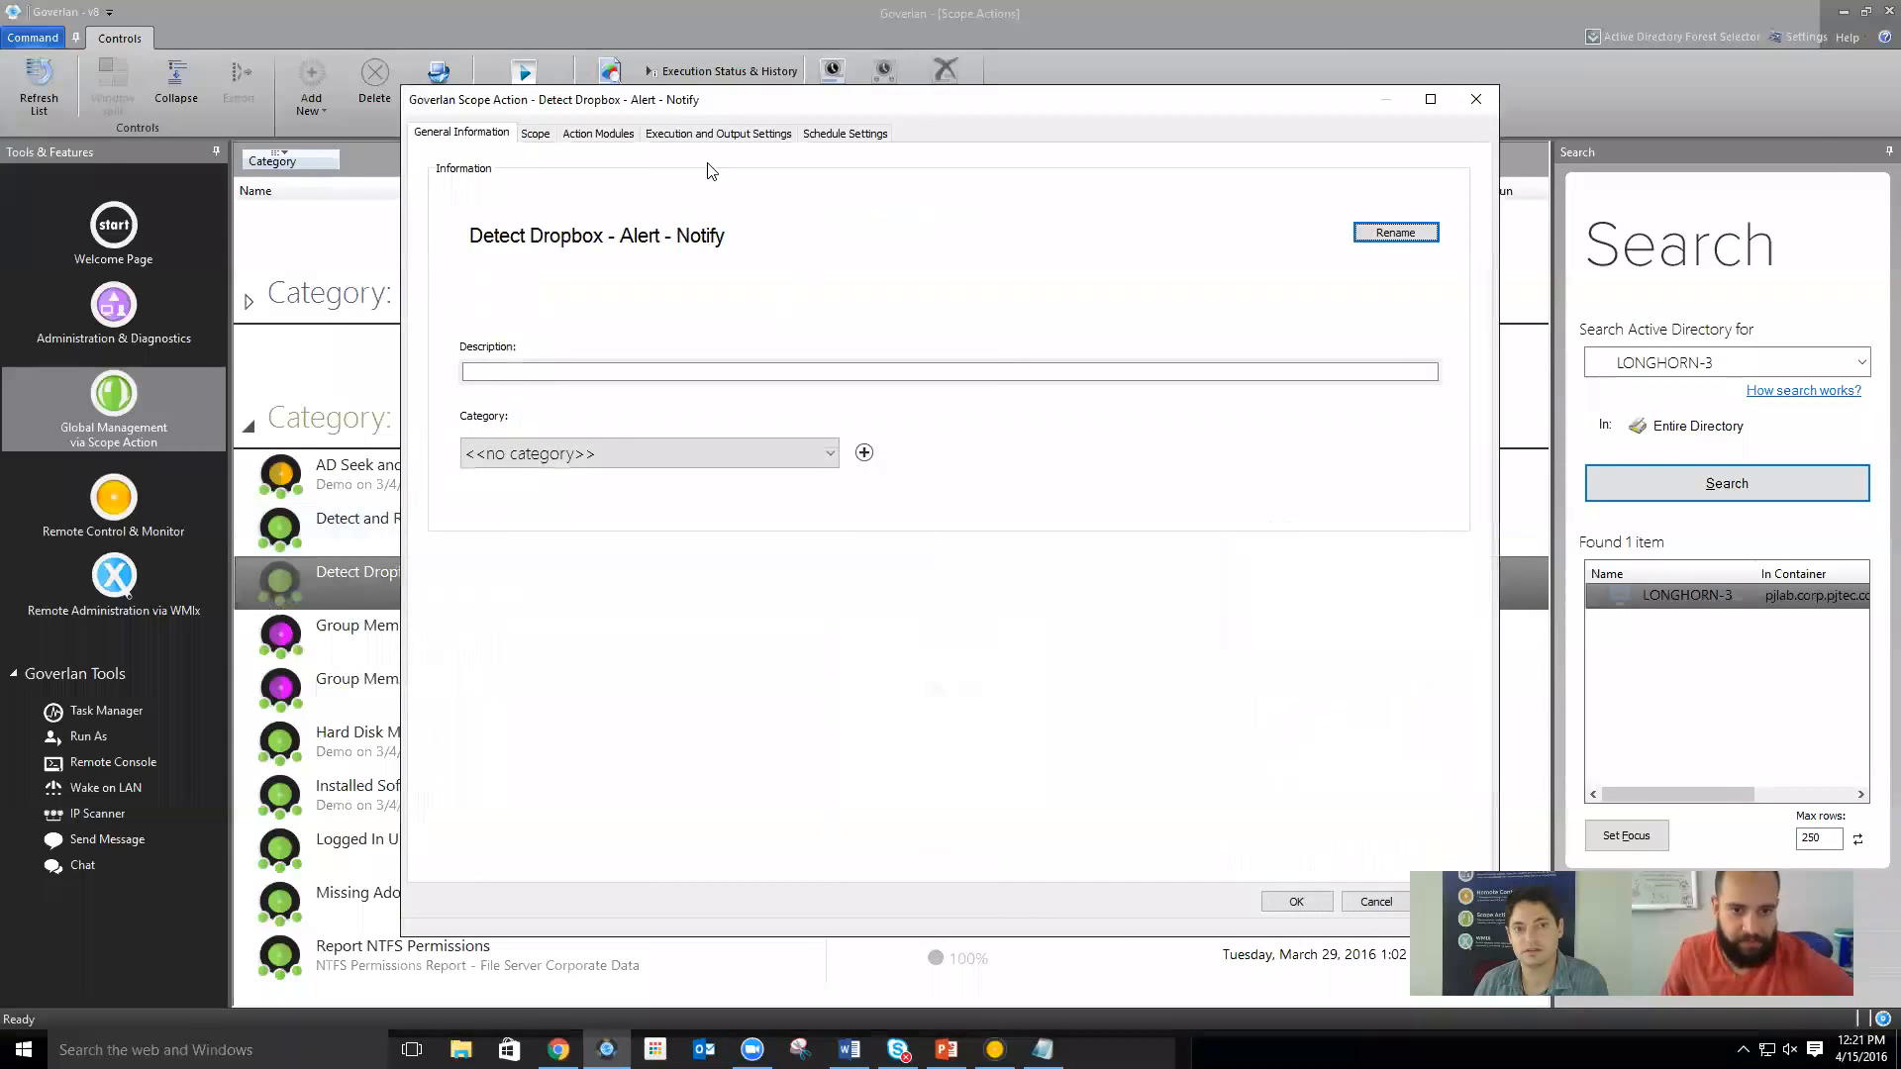
left_click(616, 134)
double_click(521, 239)
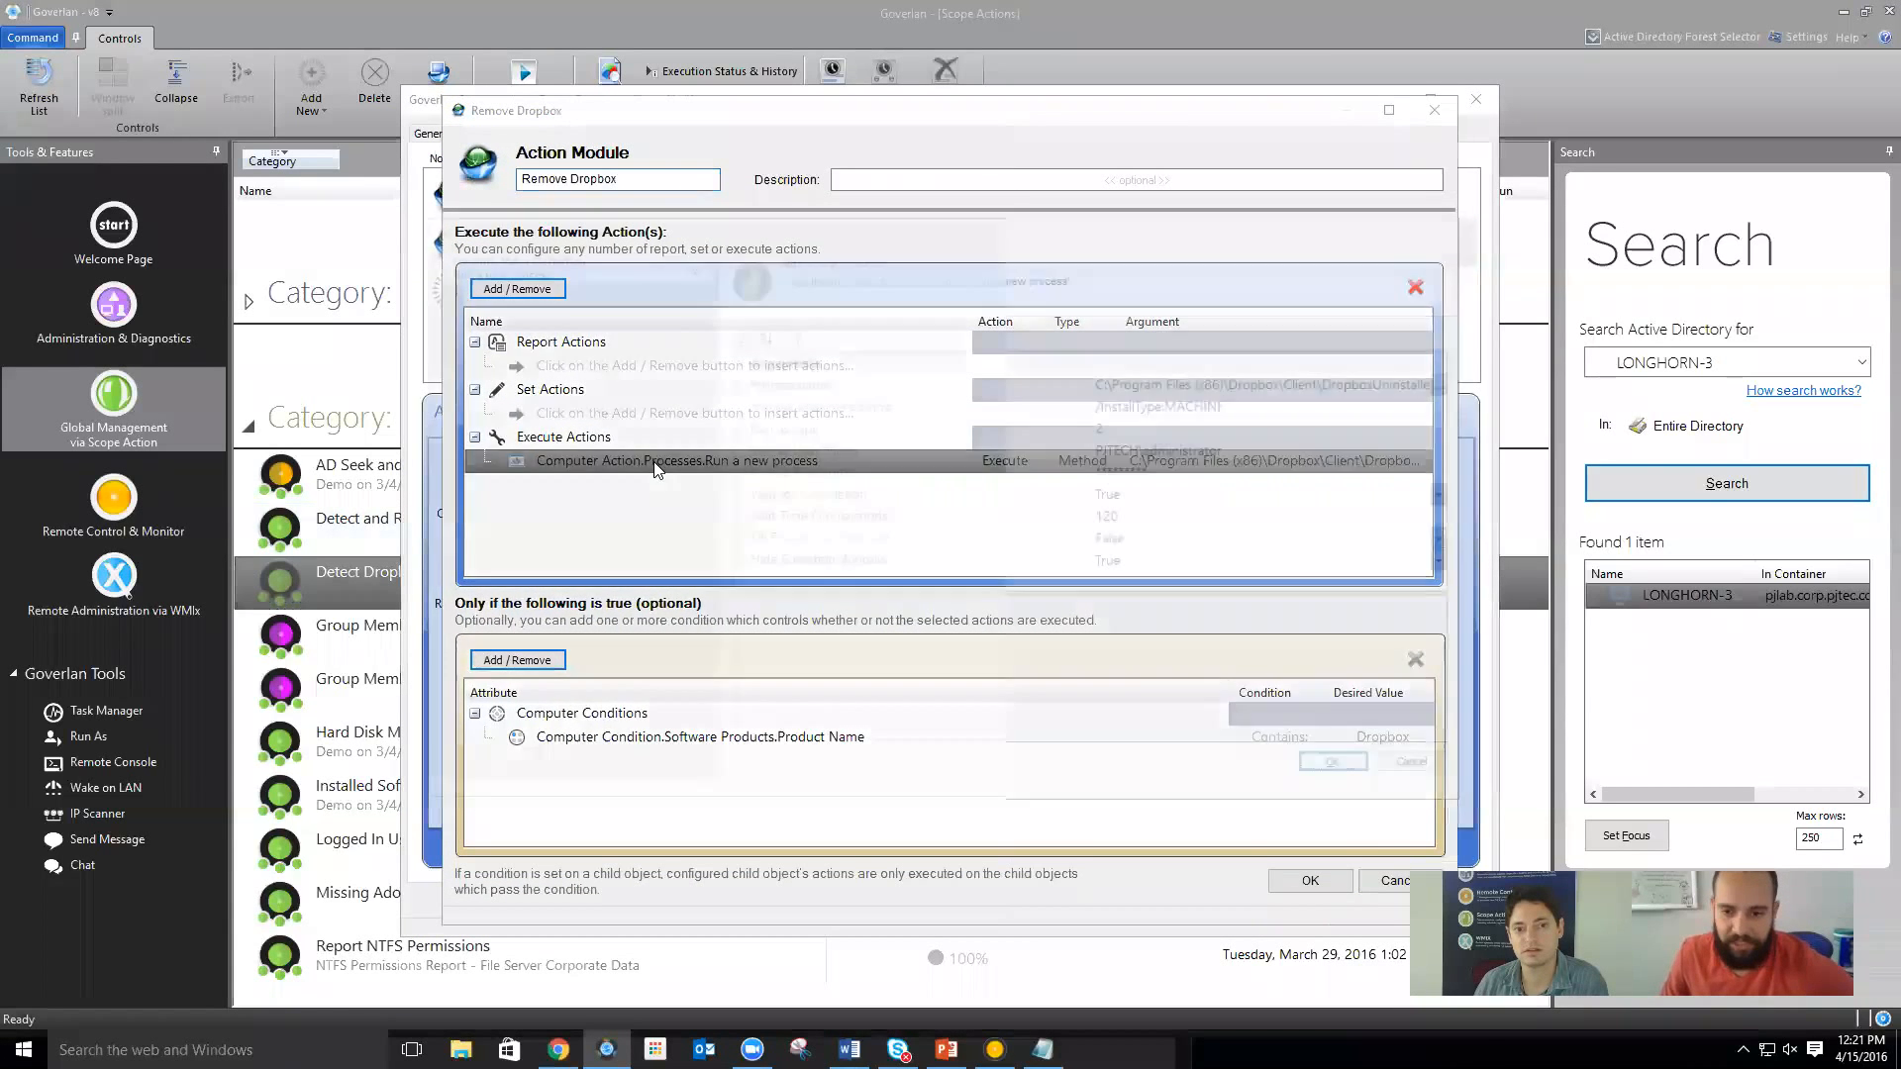
Append /silent to the process argument string of the Run a new process action, after /InstallType:MACHINE
double_click(658, 461)
left_click(1253, 406)
type("/silen")
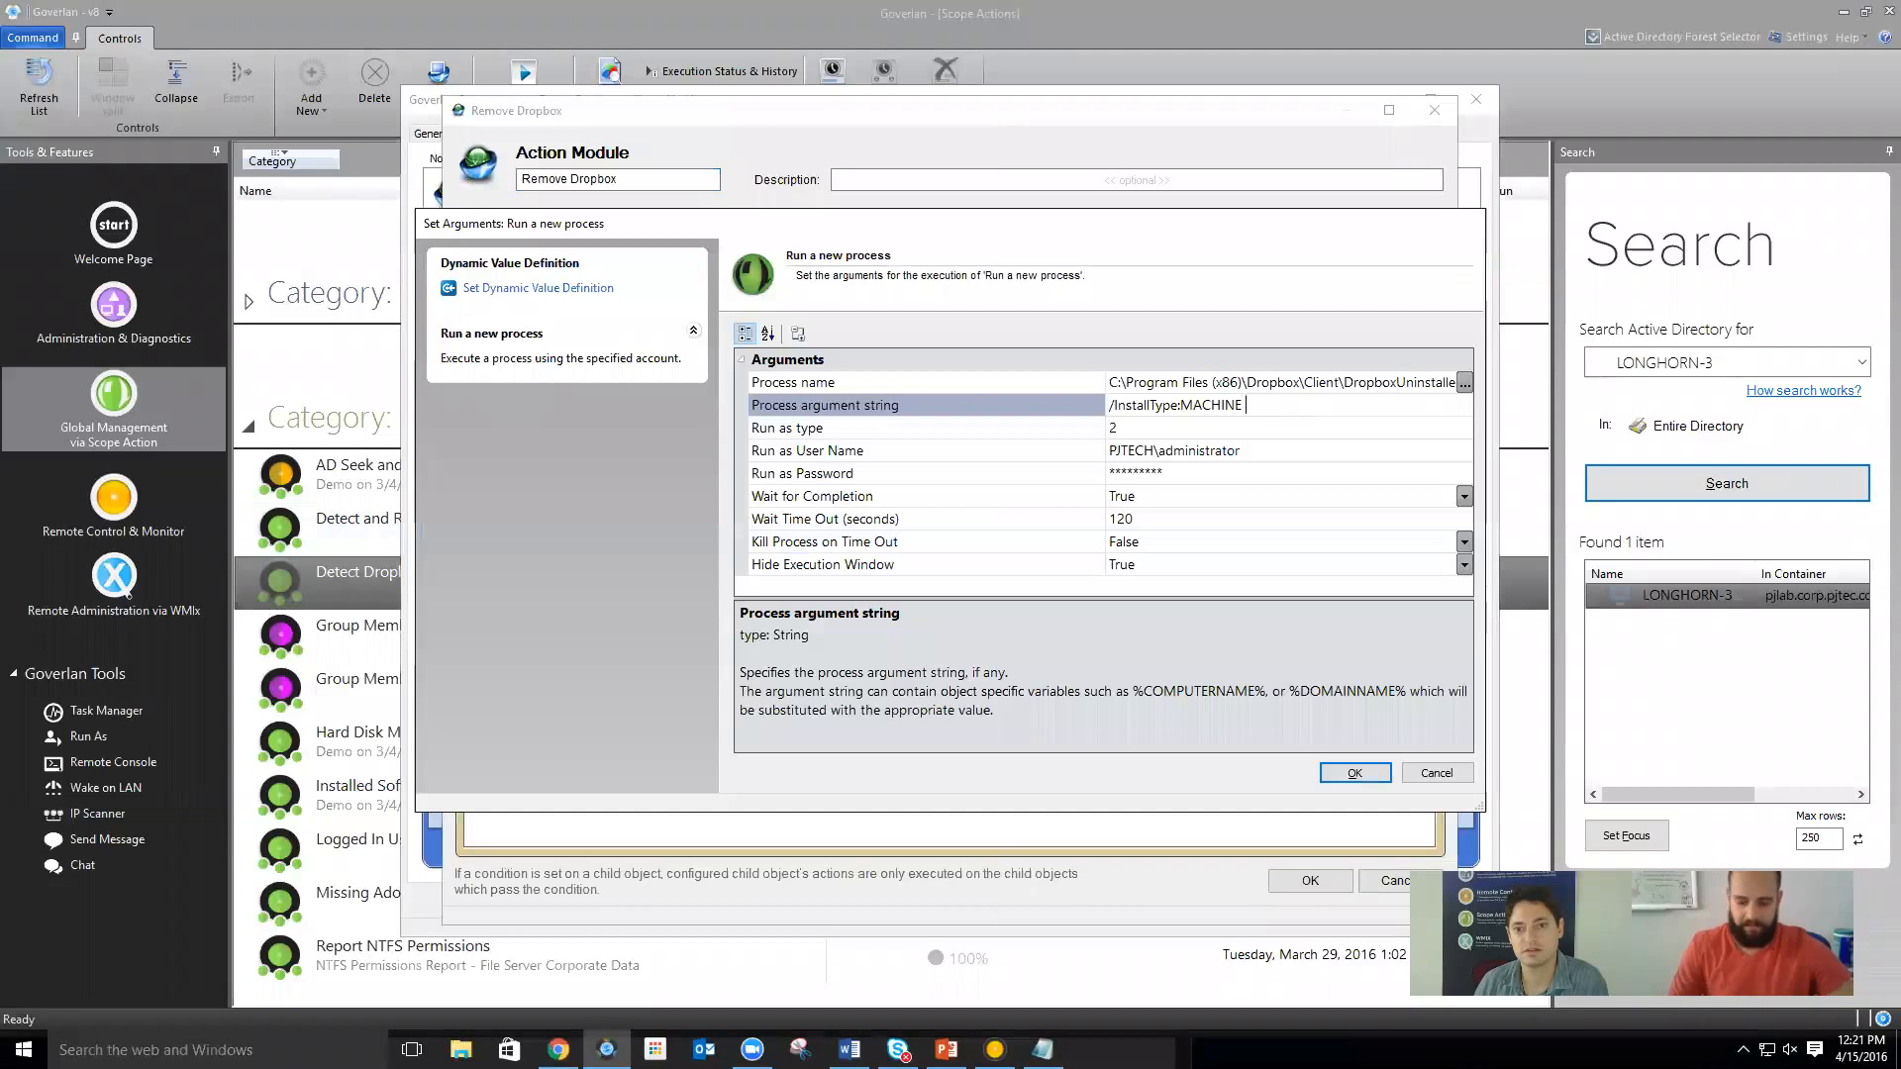
type("t")
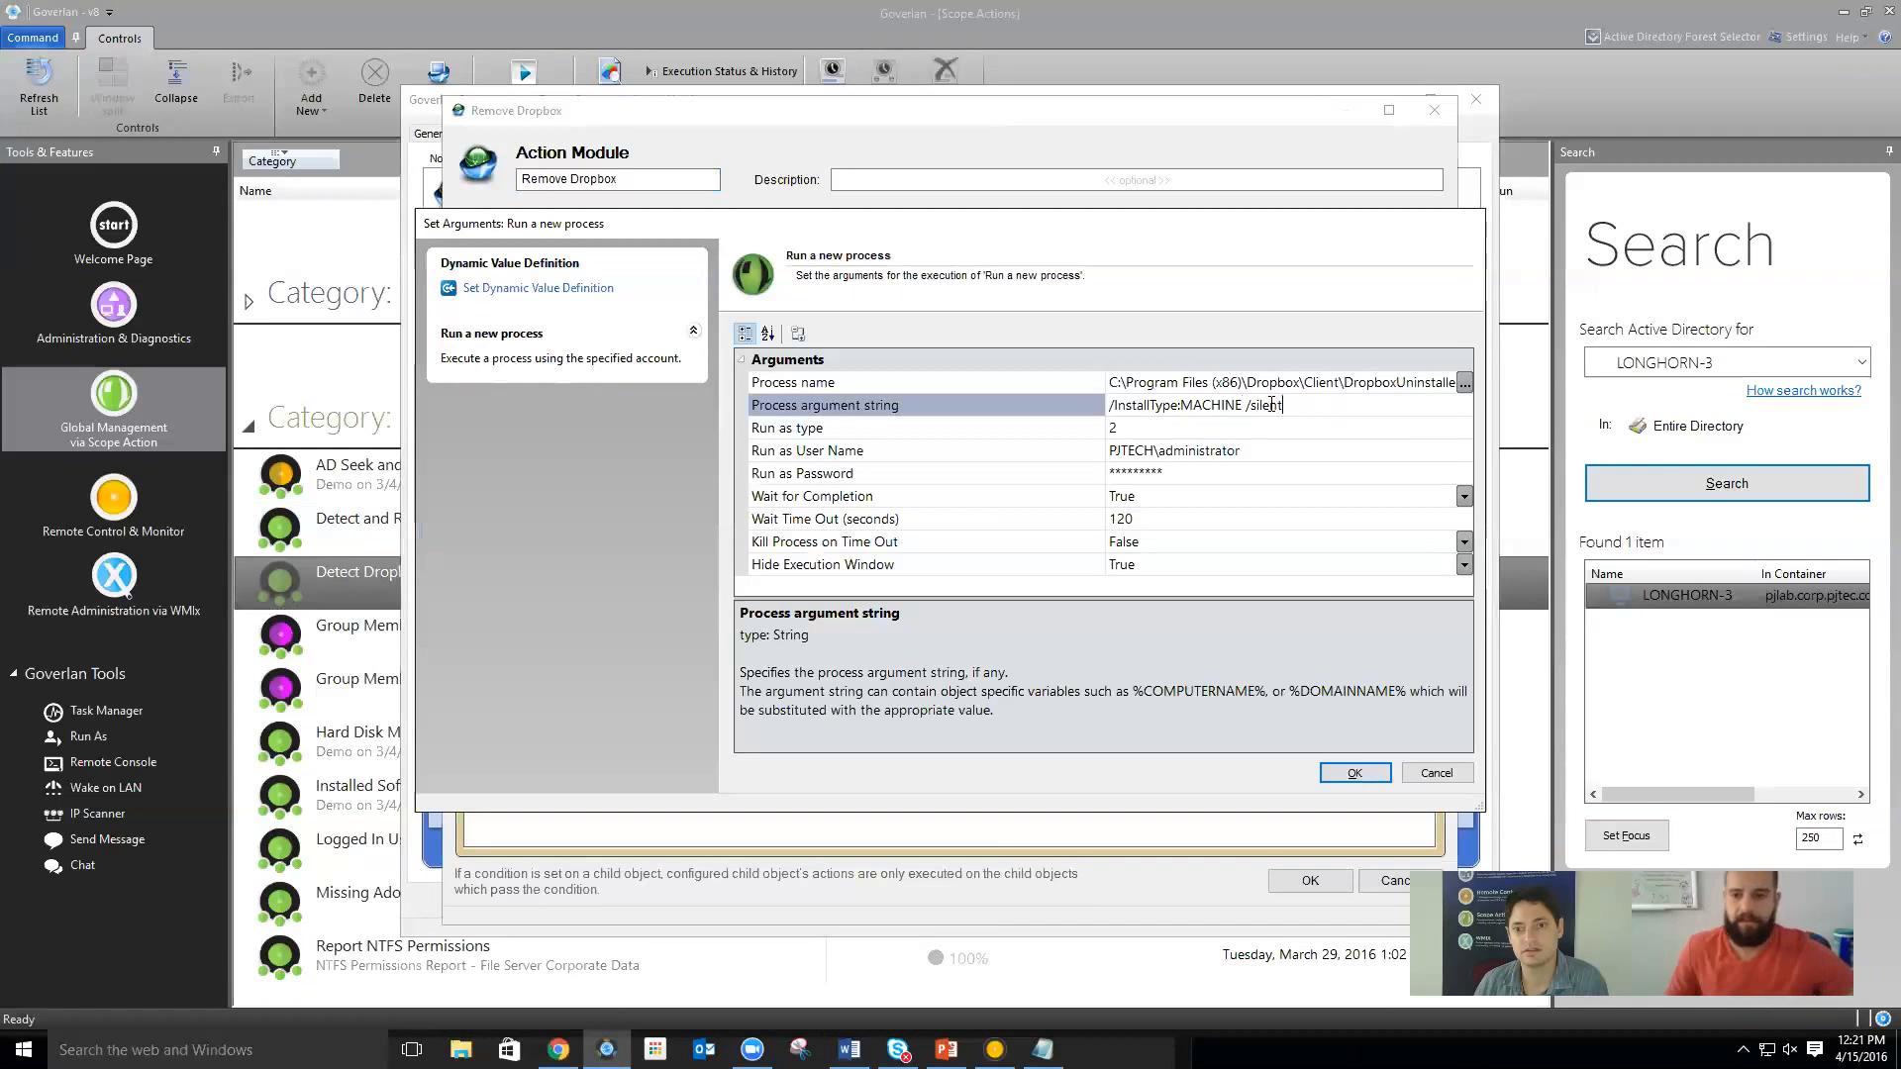
left_click(1355, 773)
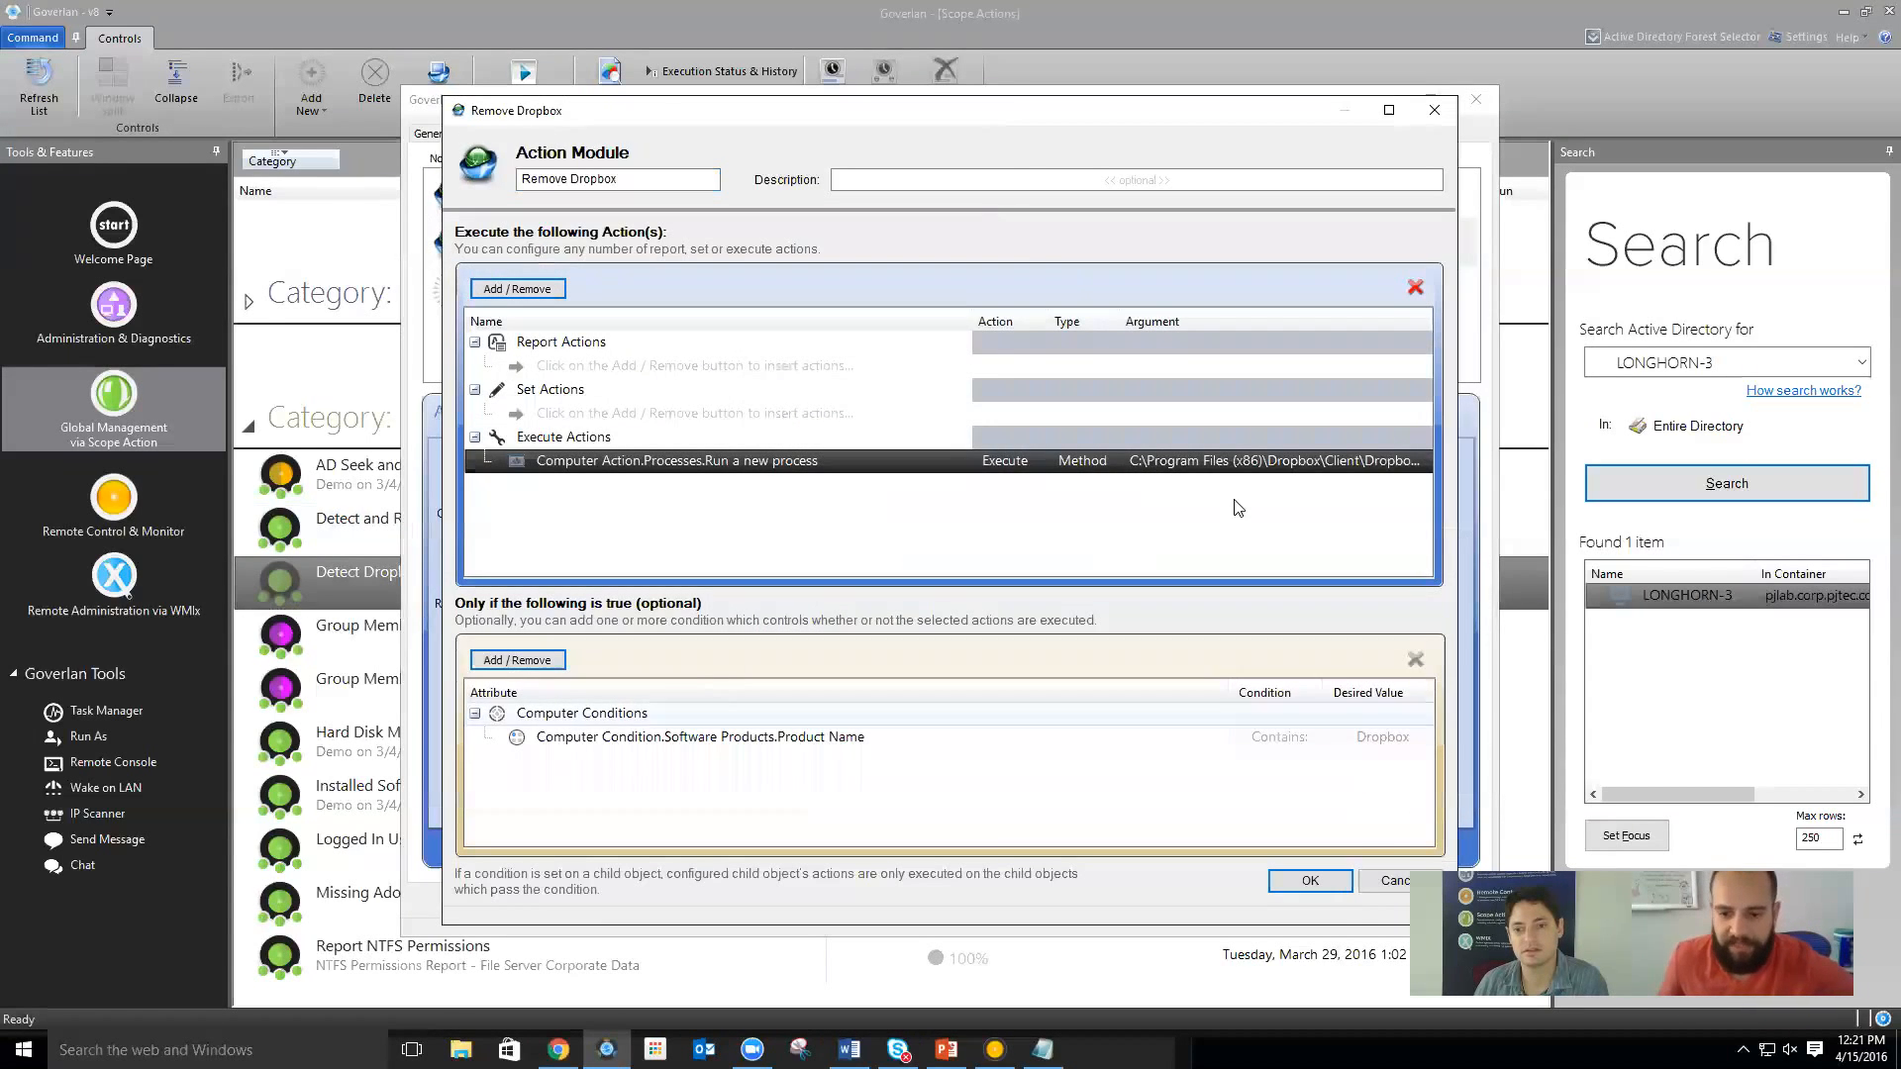
Save the Remove Dropbox module and its scope action, and run the Detect Dropbox - Alert - Notify scope action
left_click(1315, 884)
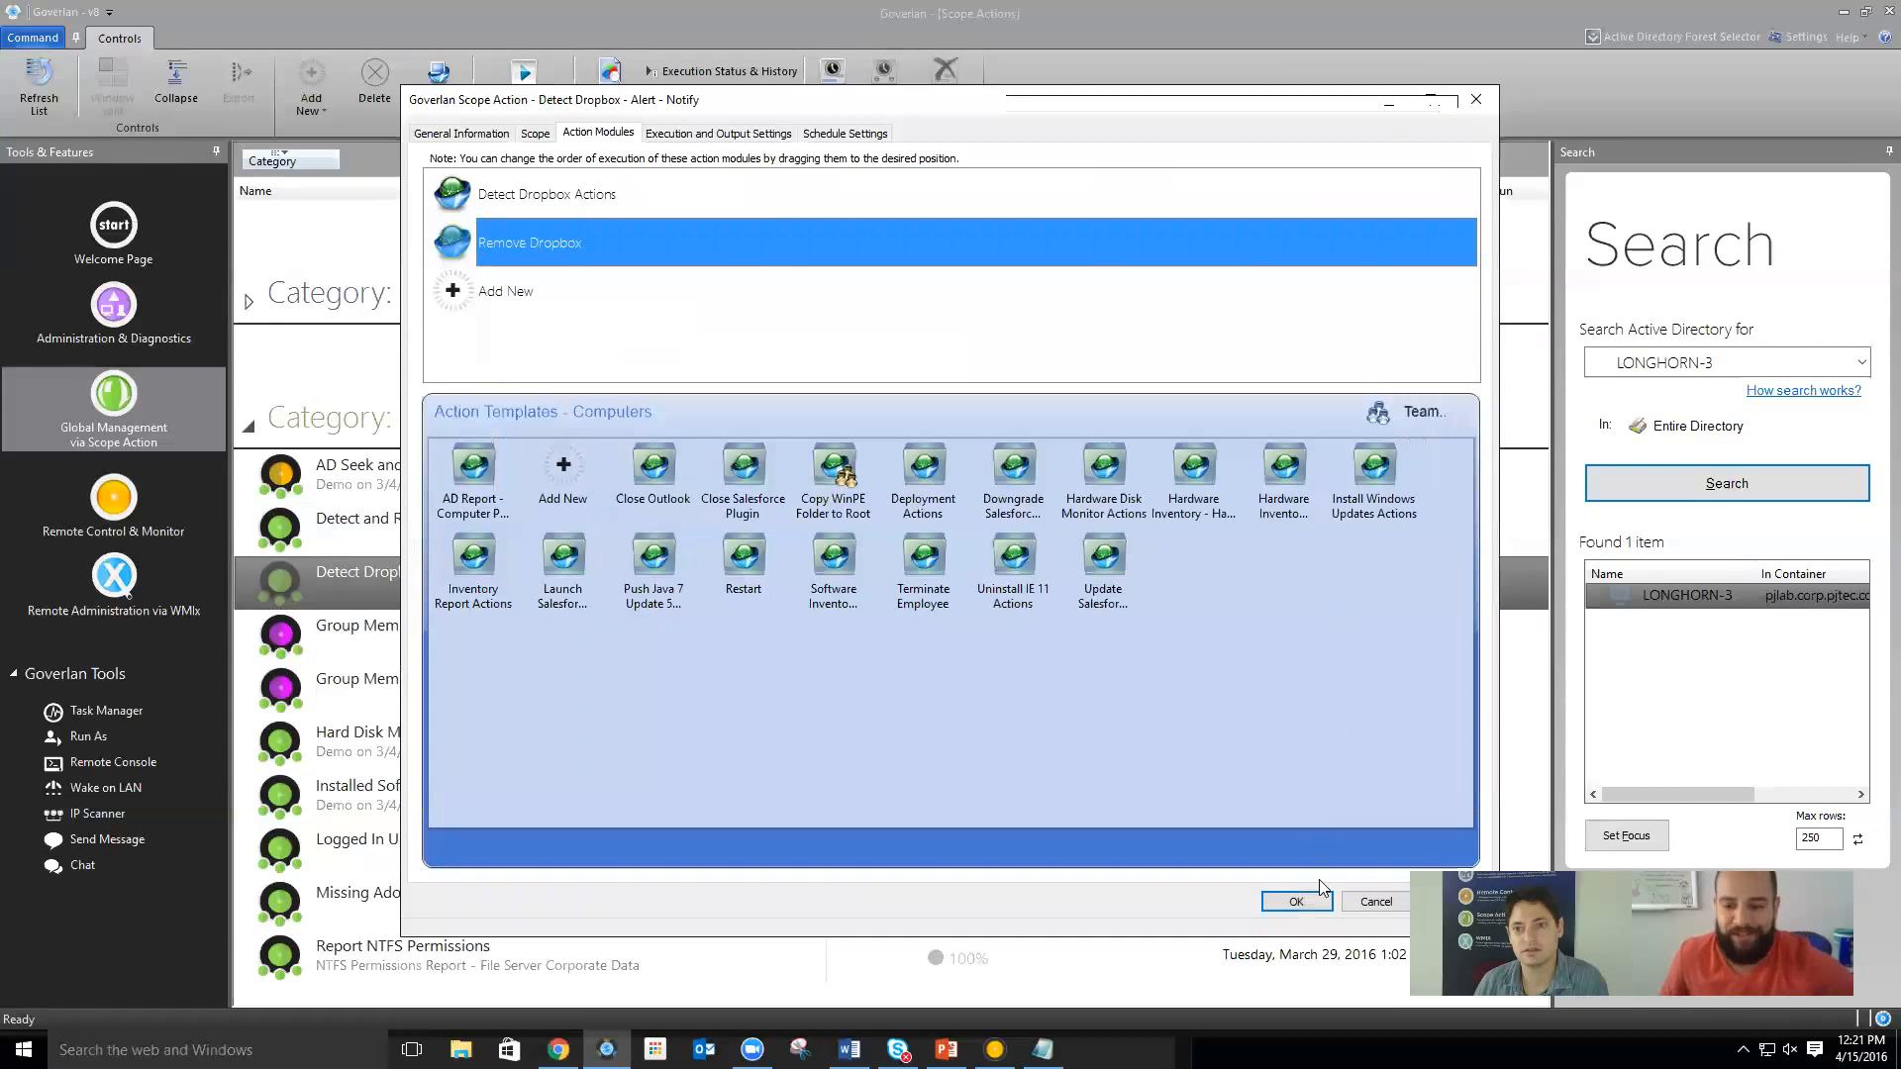
left_click(1313, 905)
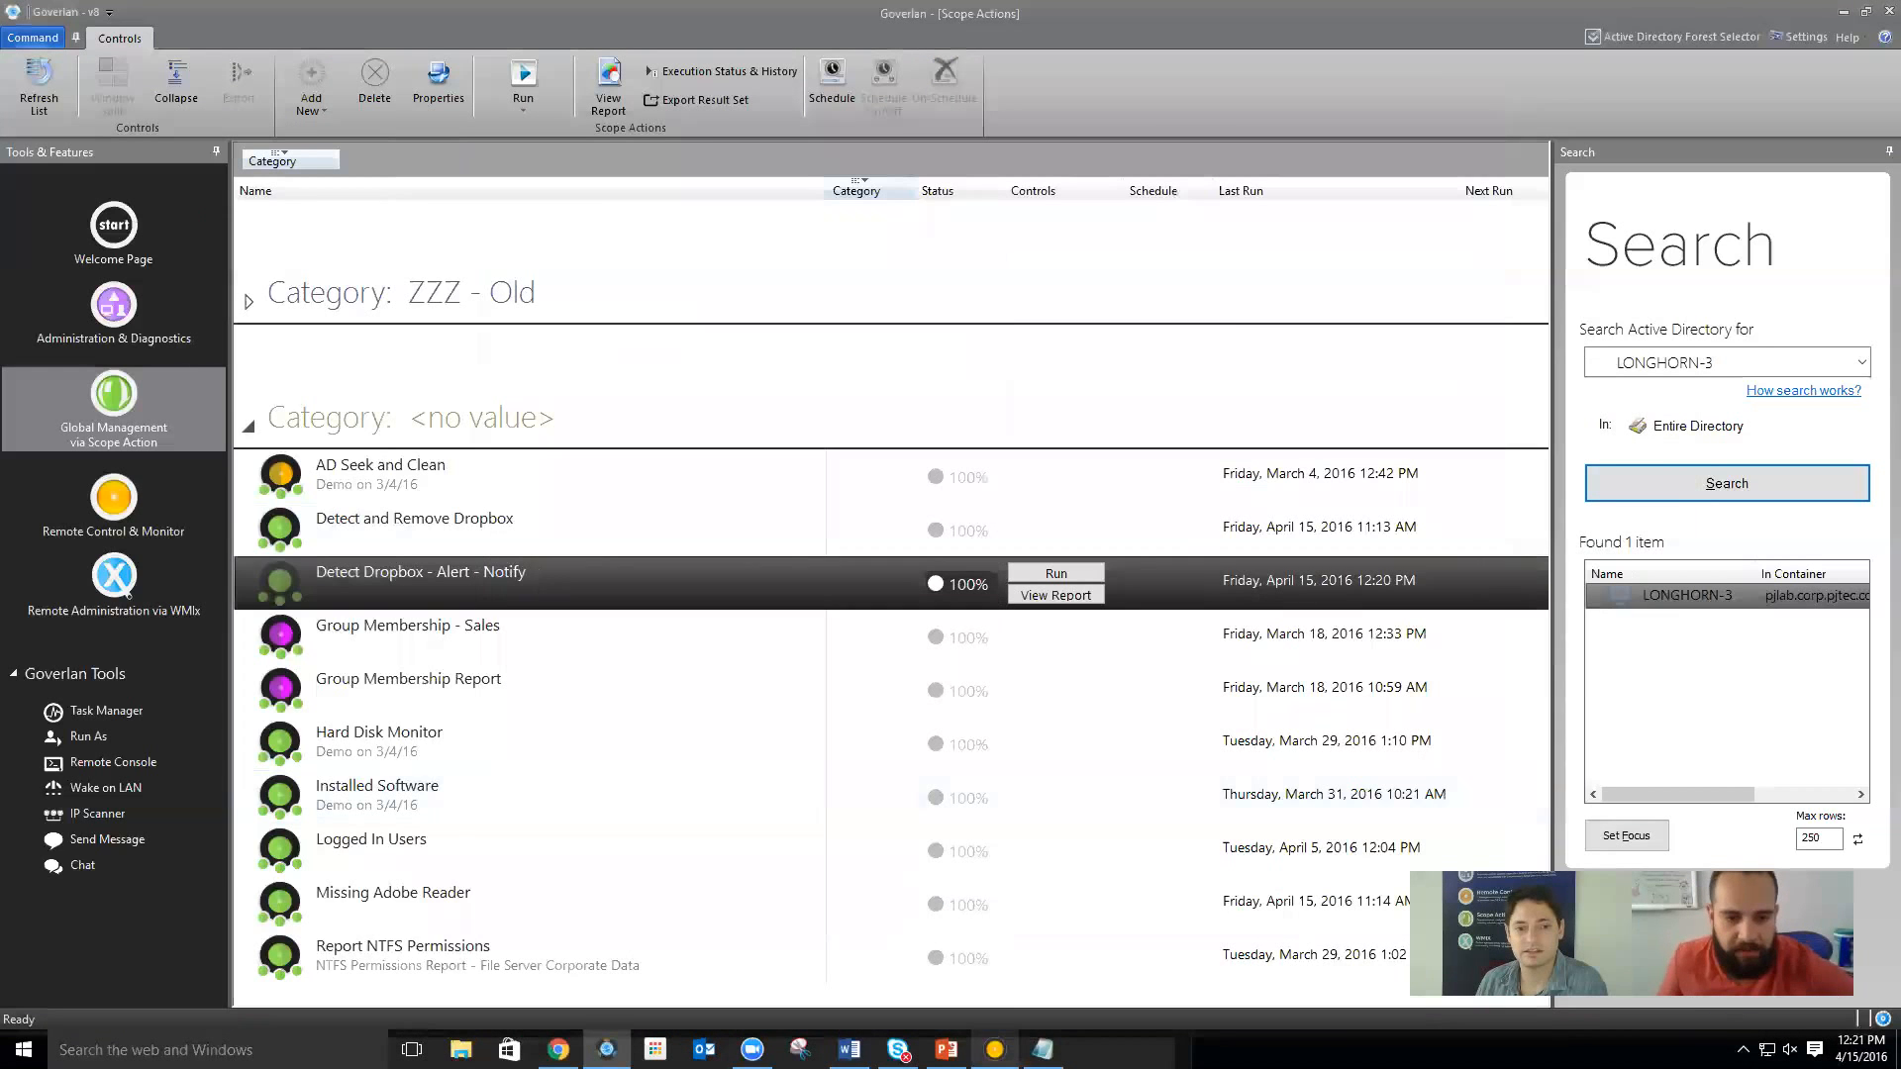
left_click(1056, 575)
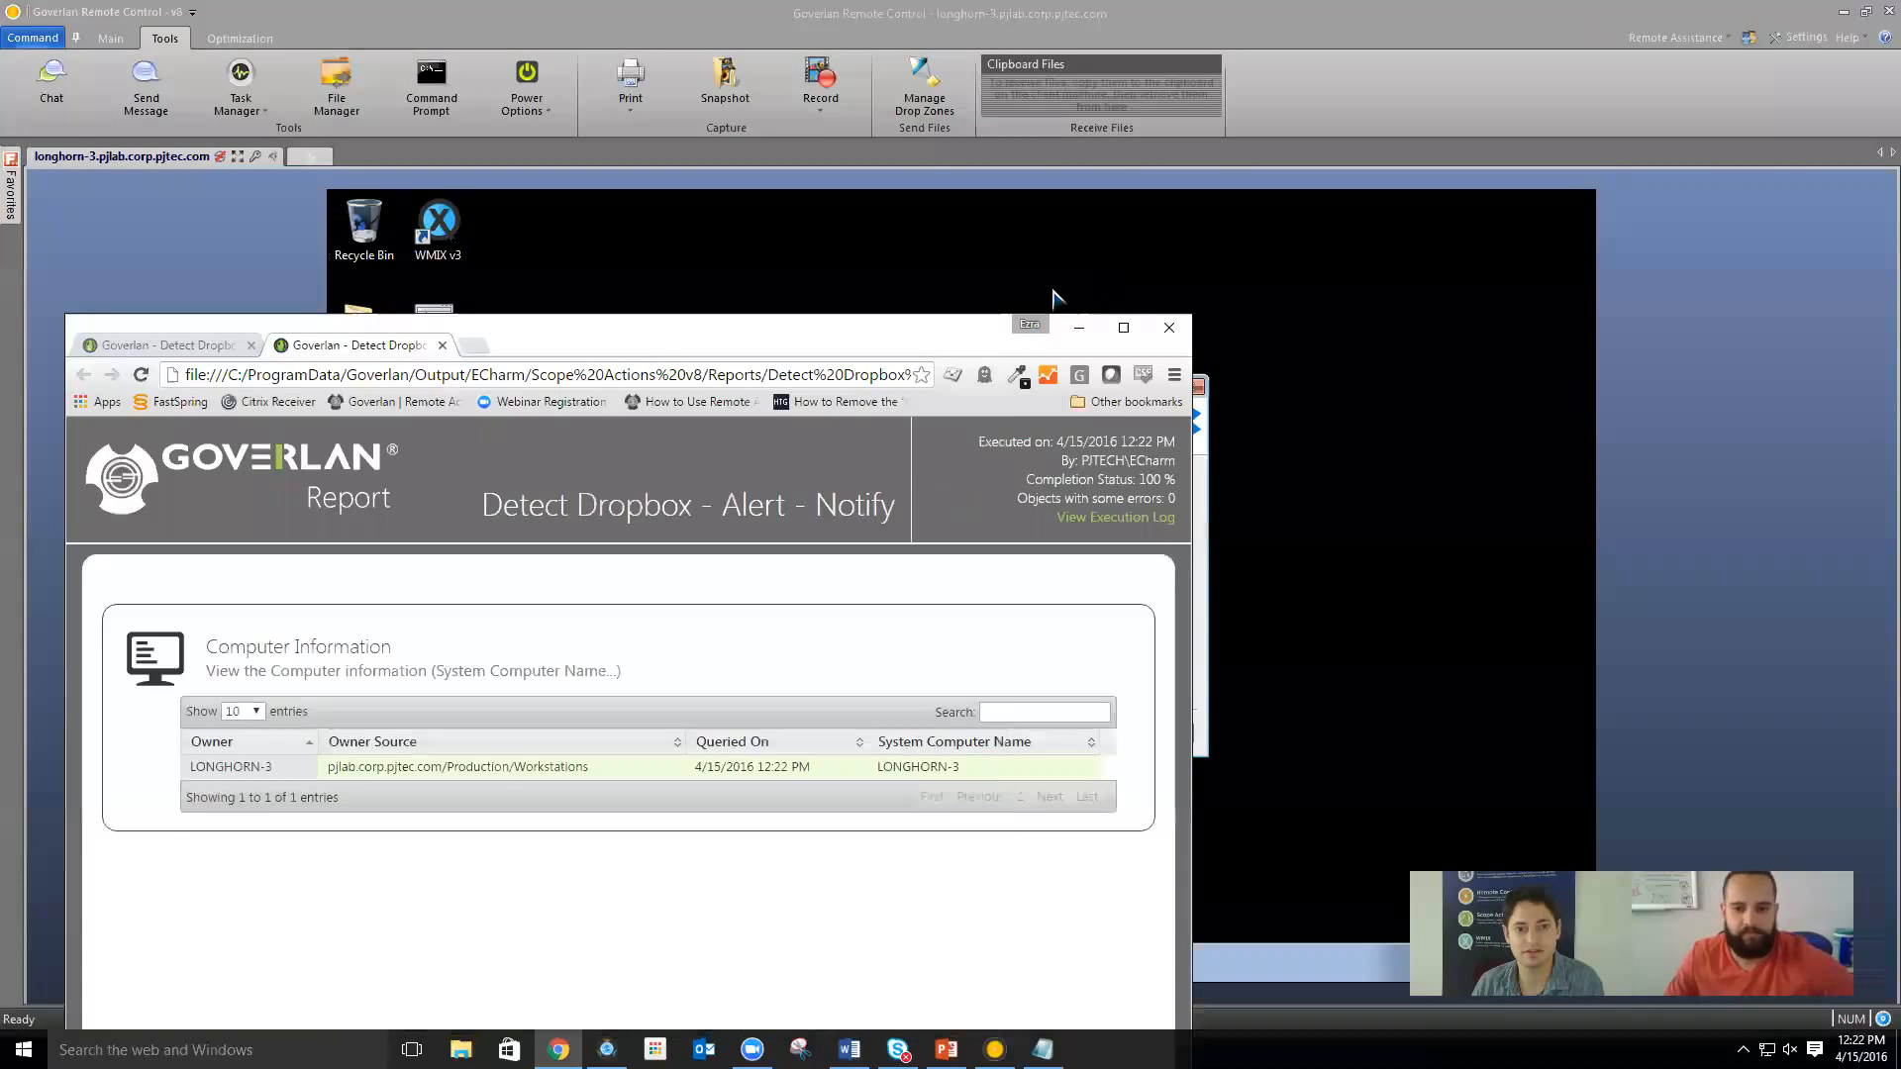
Put the report away, cancel the Dropbox uninstaller on the longhorn-3 remote desktop, and return to the scope actions list
left_click(1079, 327)
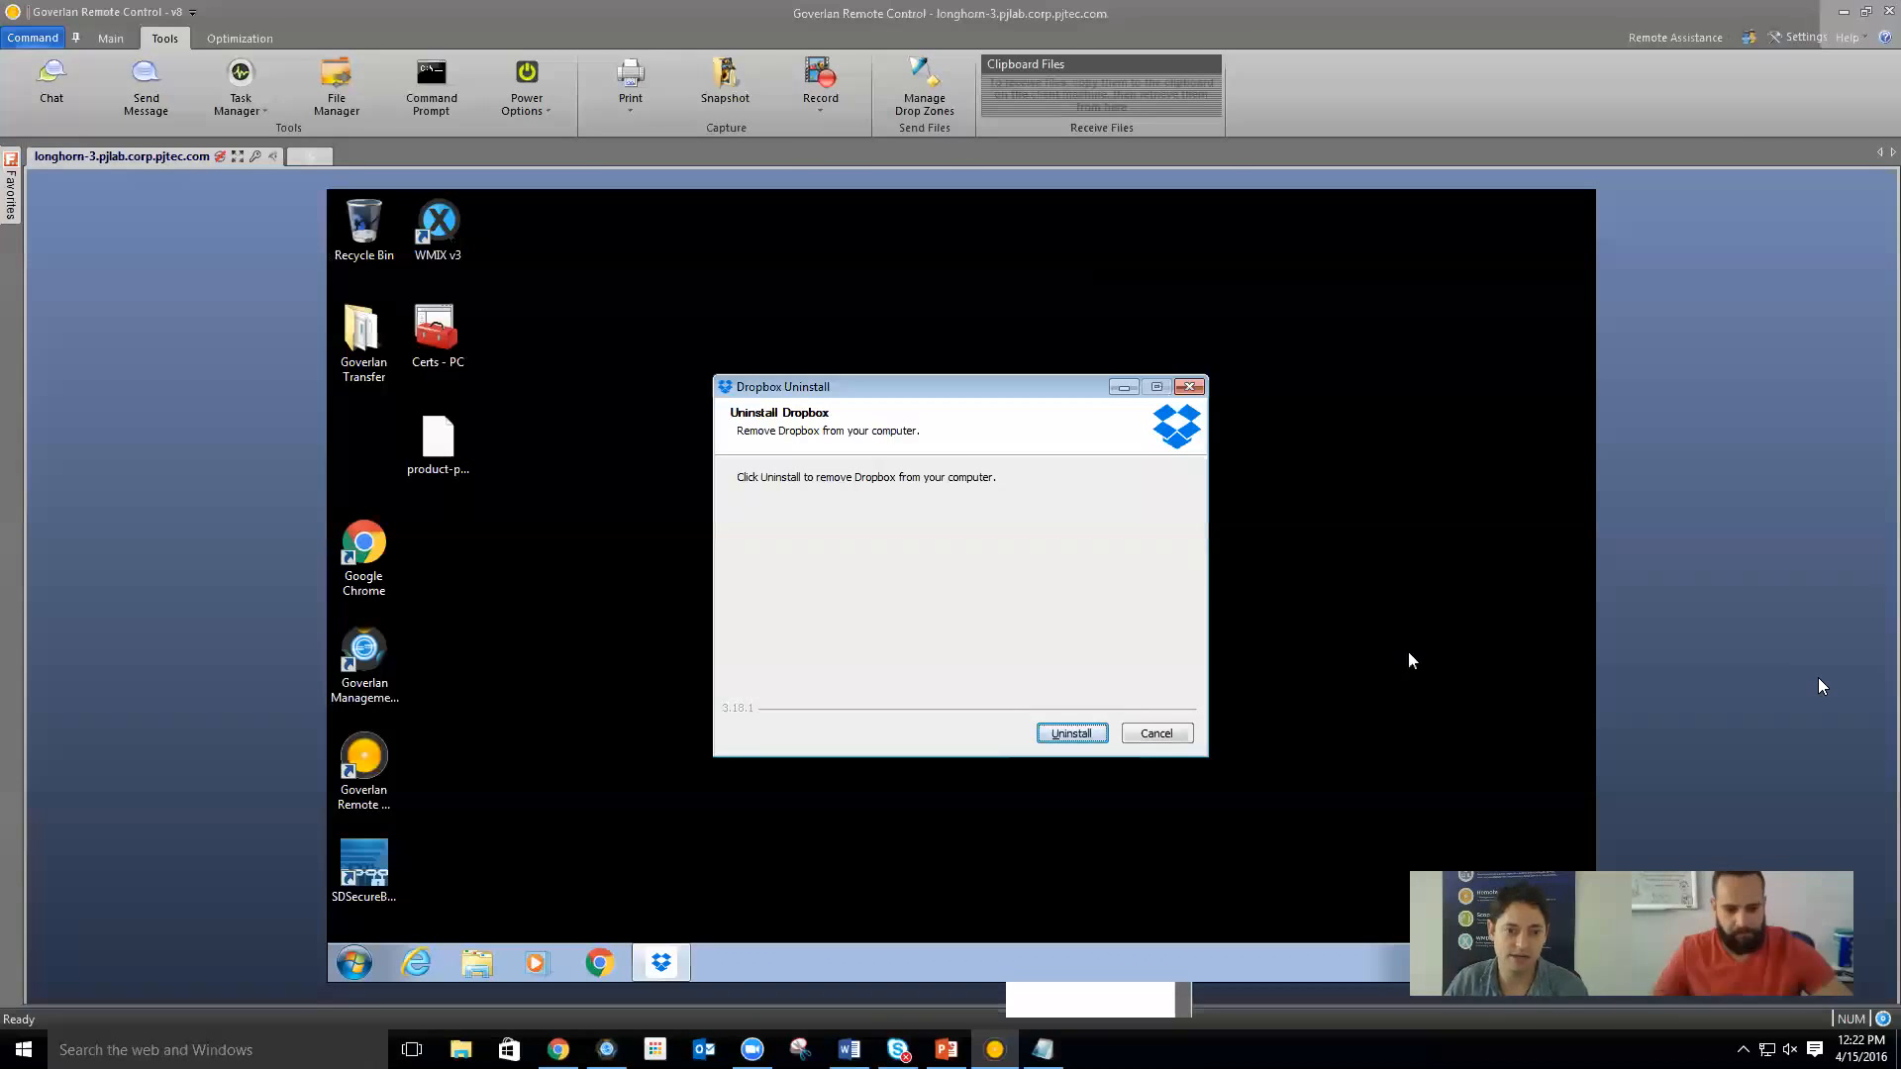
left_click(1154, 735)
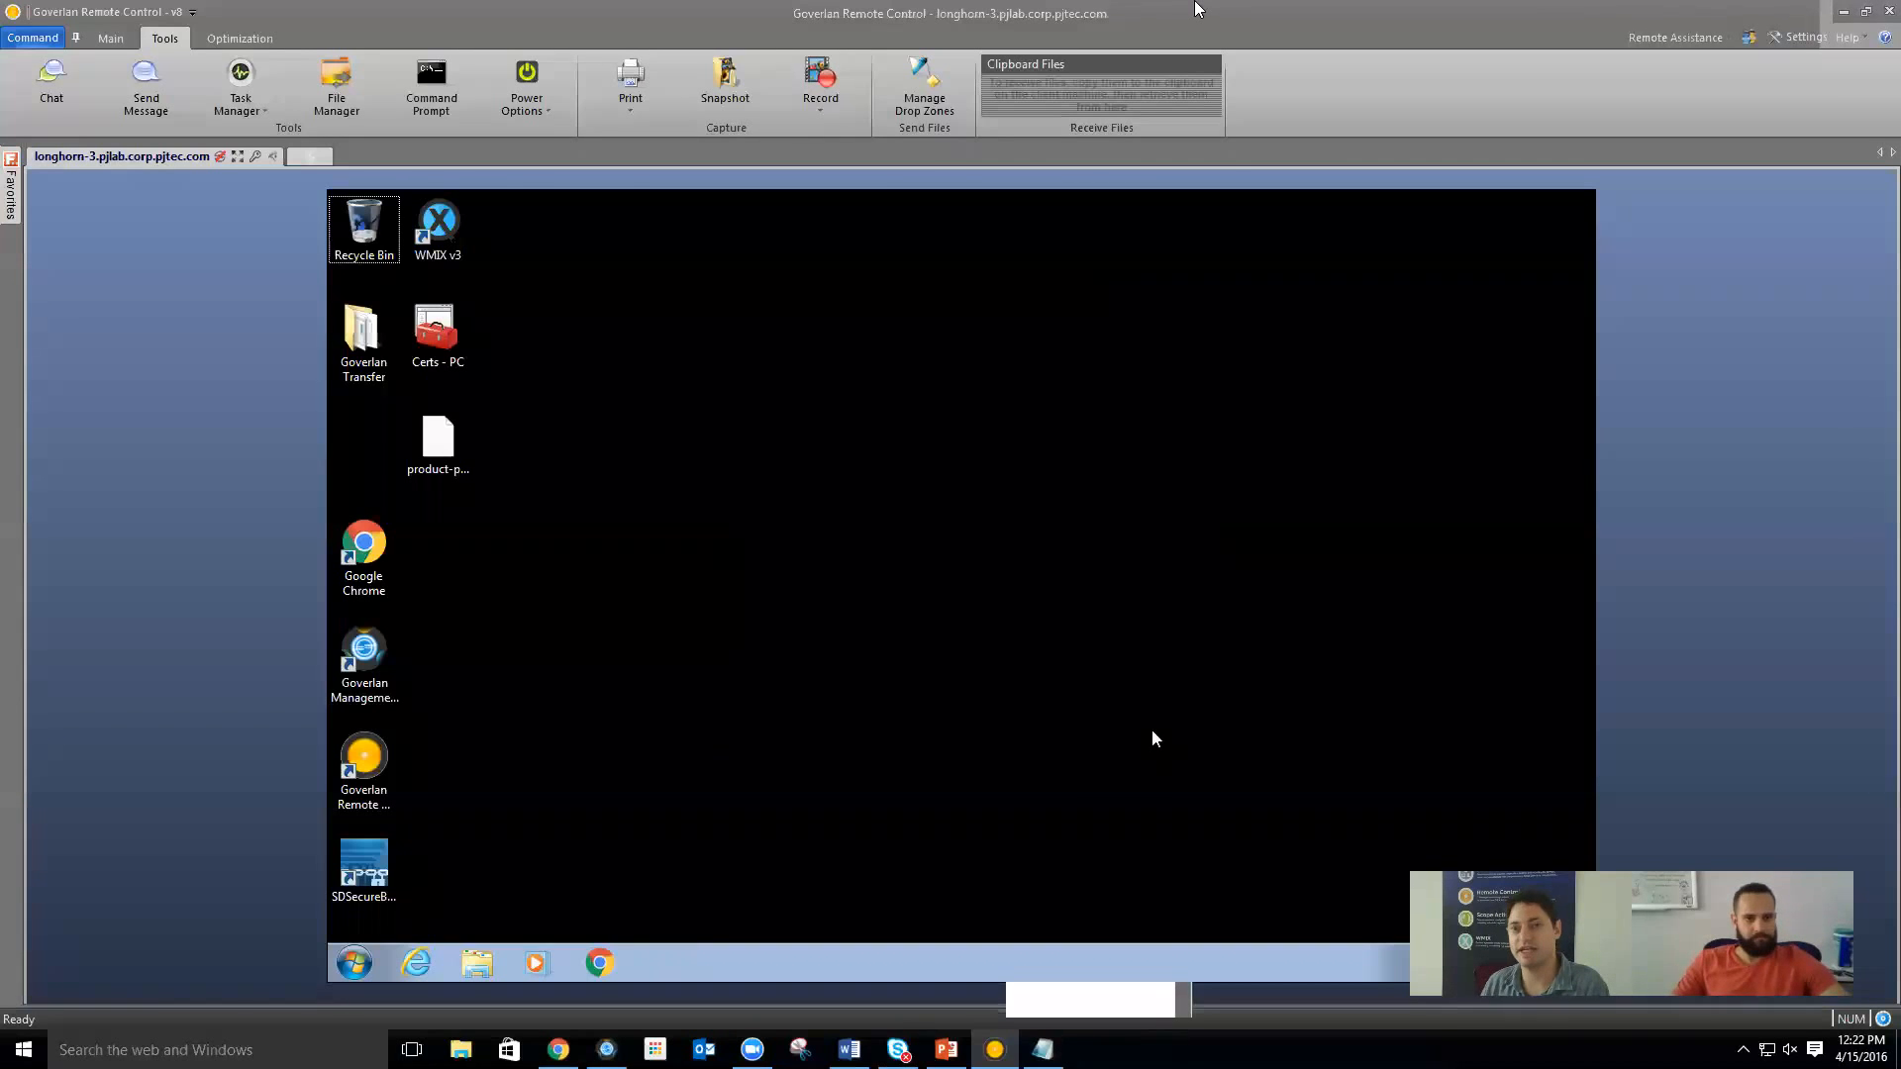
double_click(420, 22)
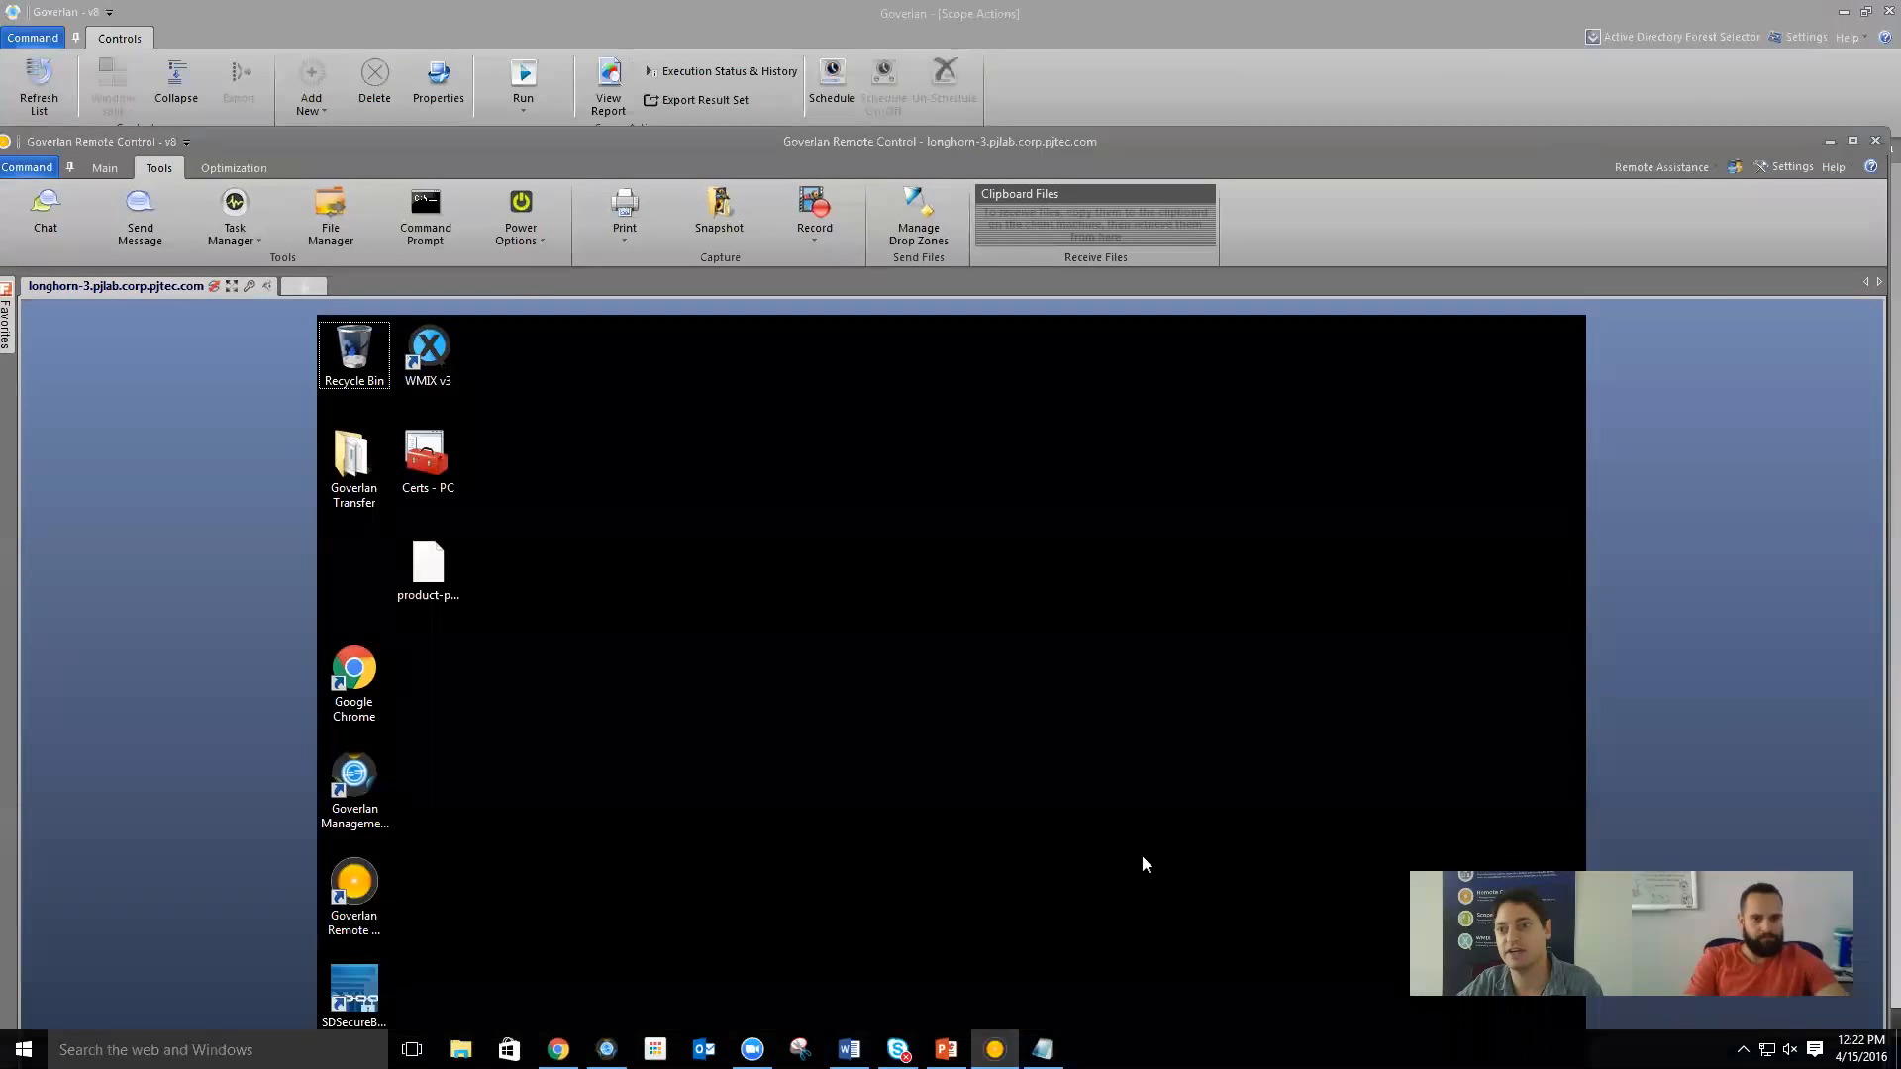
left_click(1829, 141)
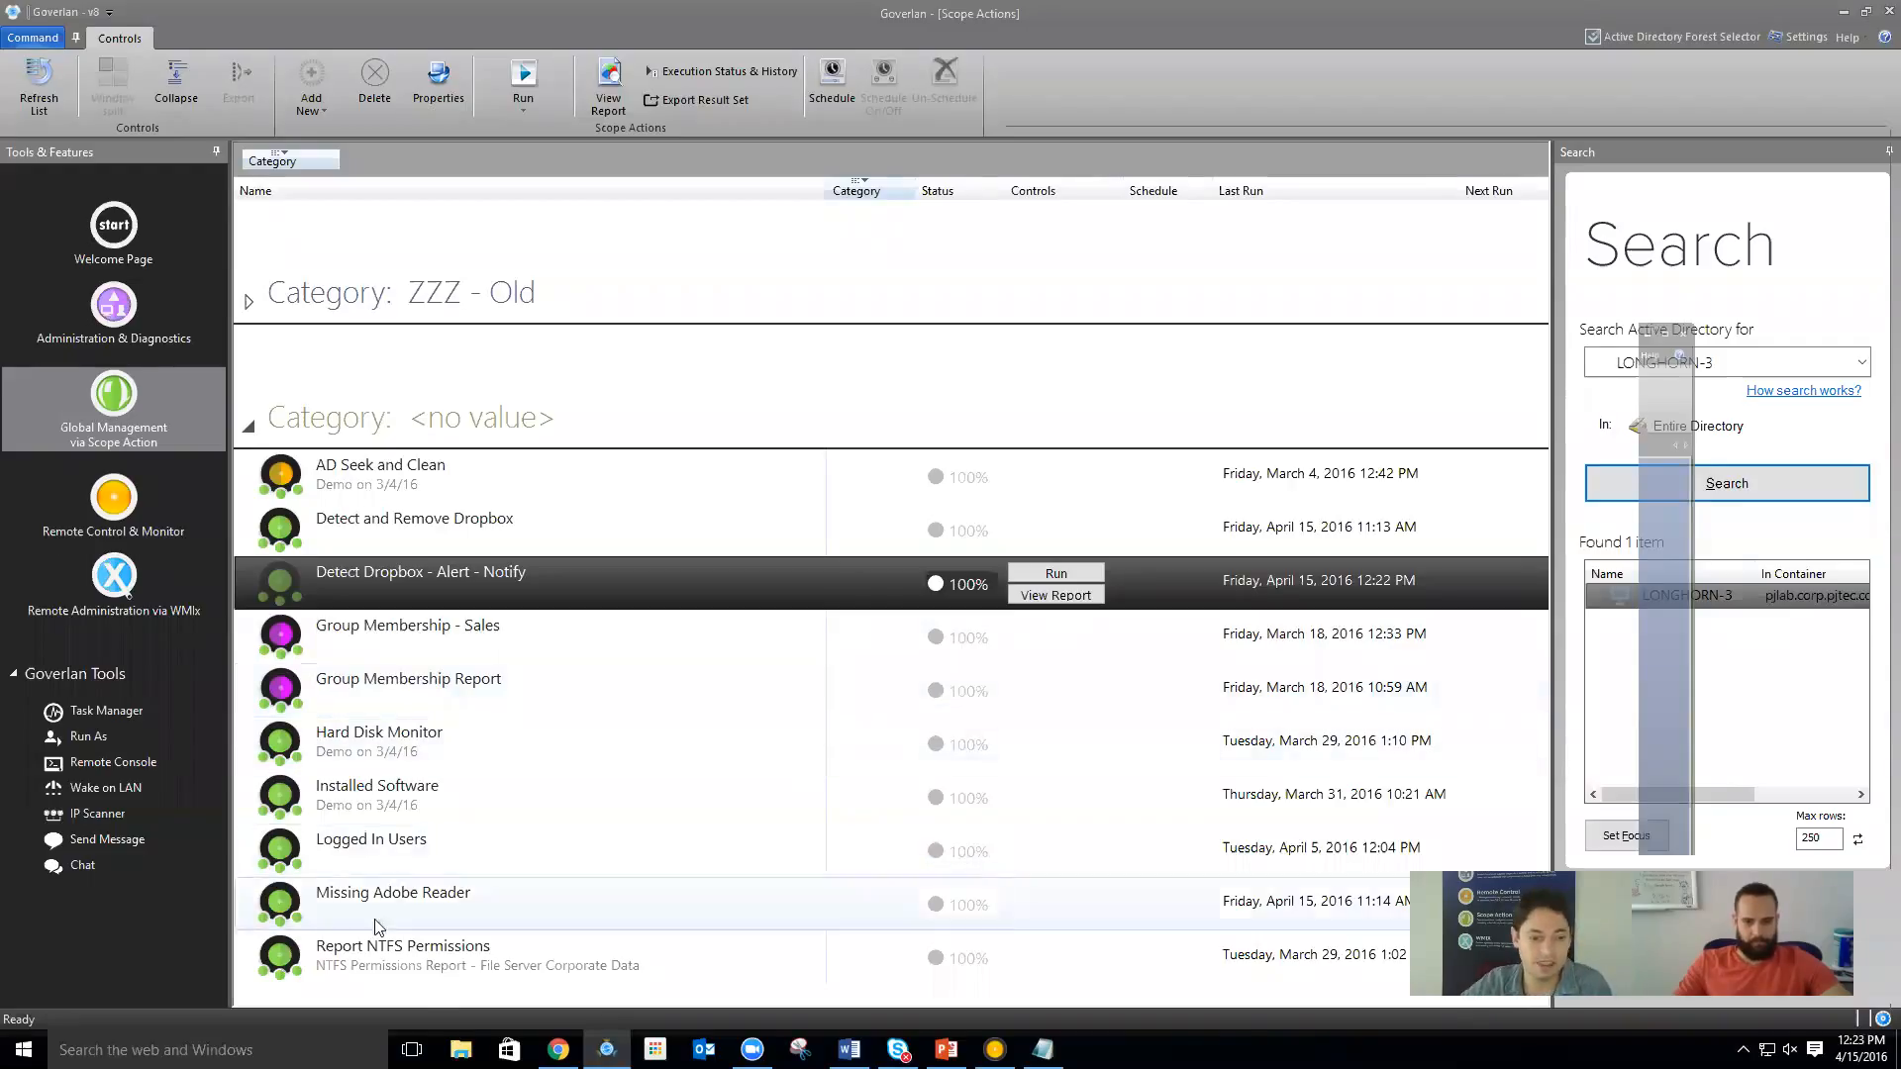
Switch to Chrome and open the bookmarked How-To Geek article on removing the "Get Windows 10" icon
left_click(560, 1031)
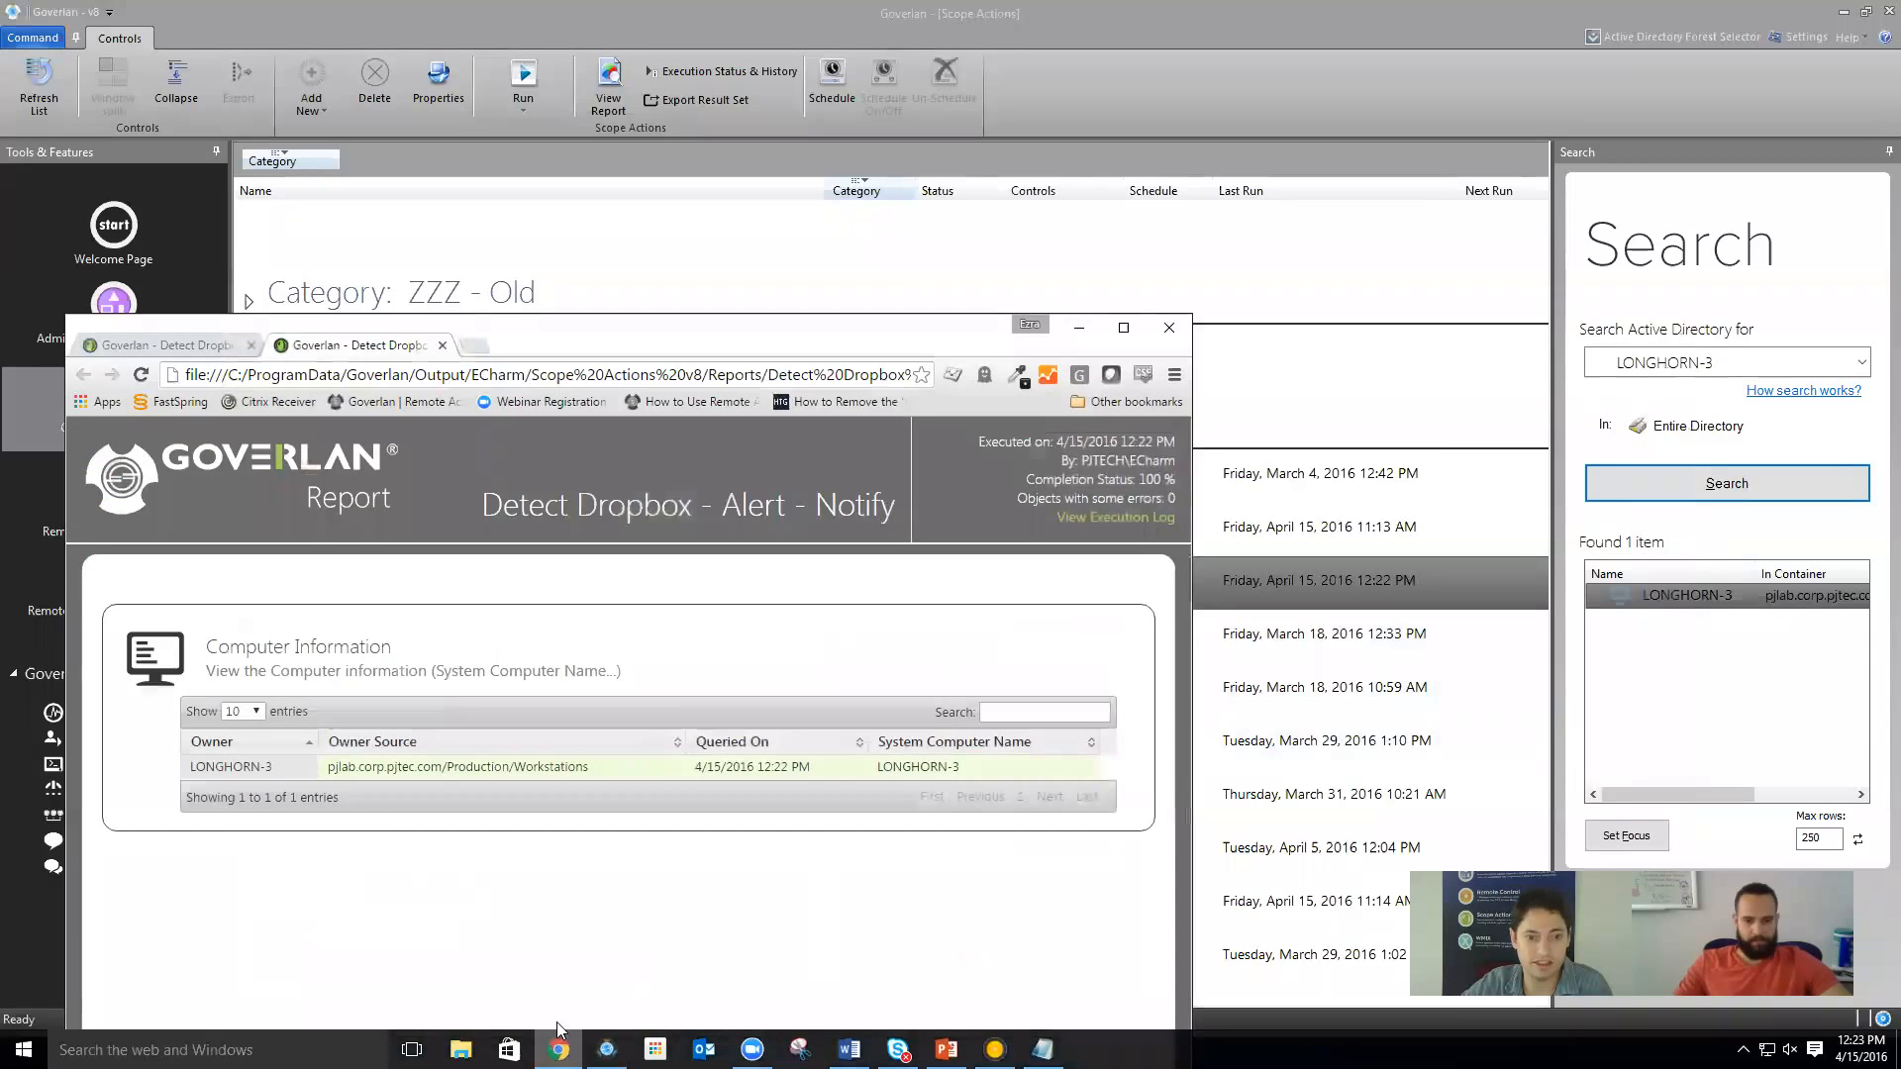
double_click(525, 331)
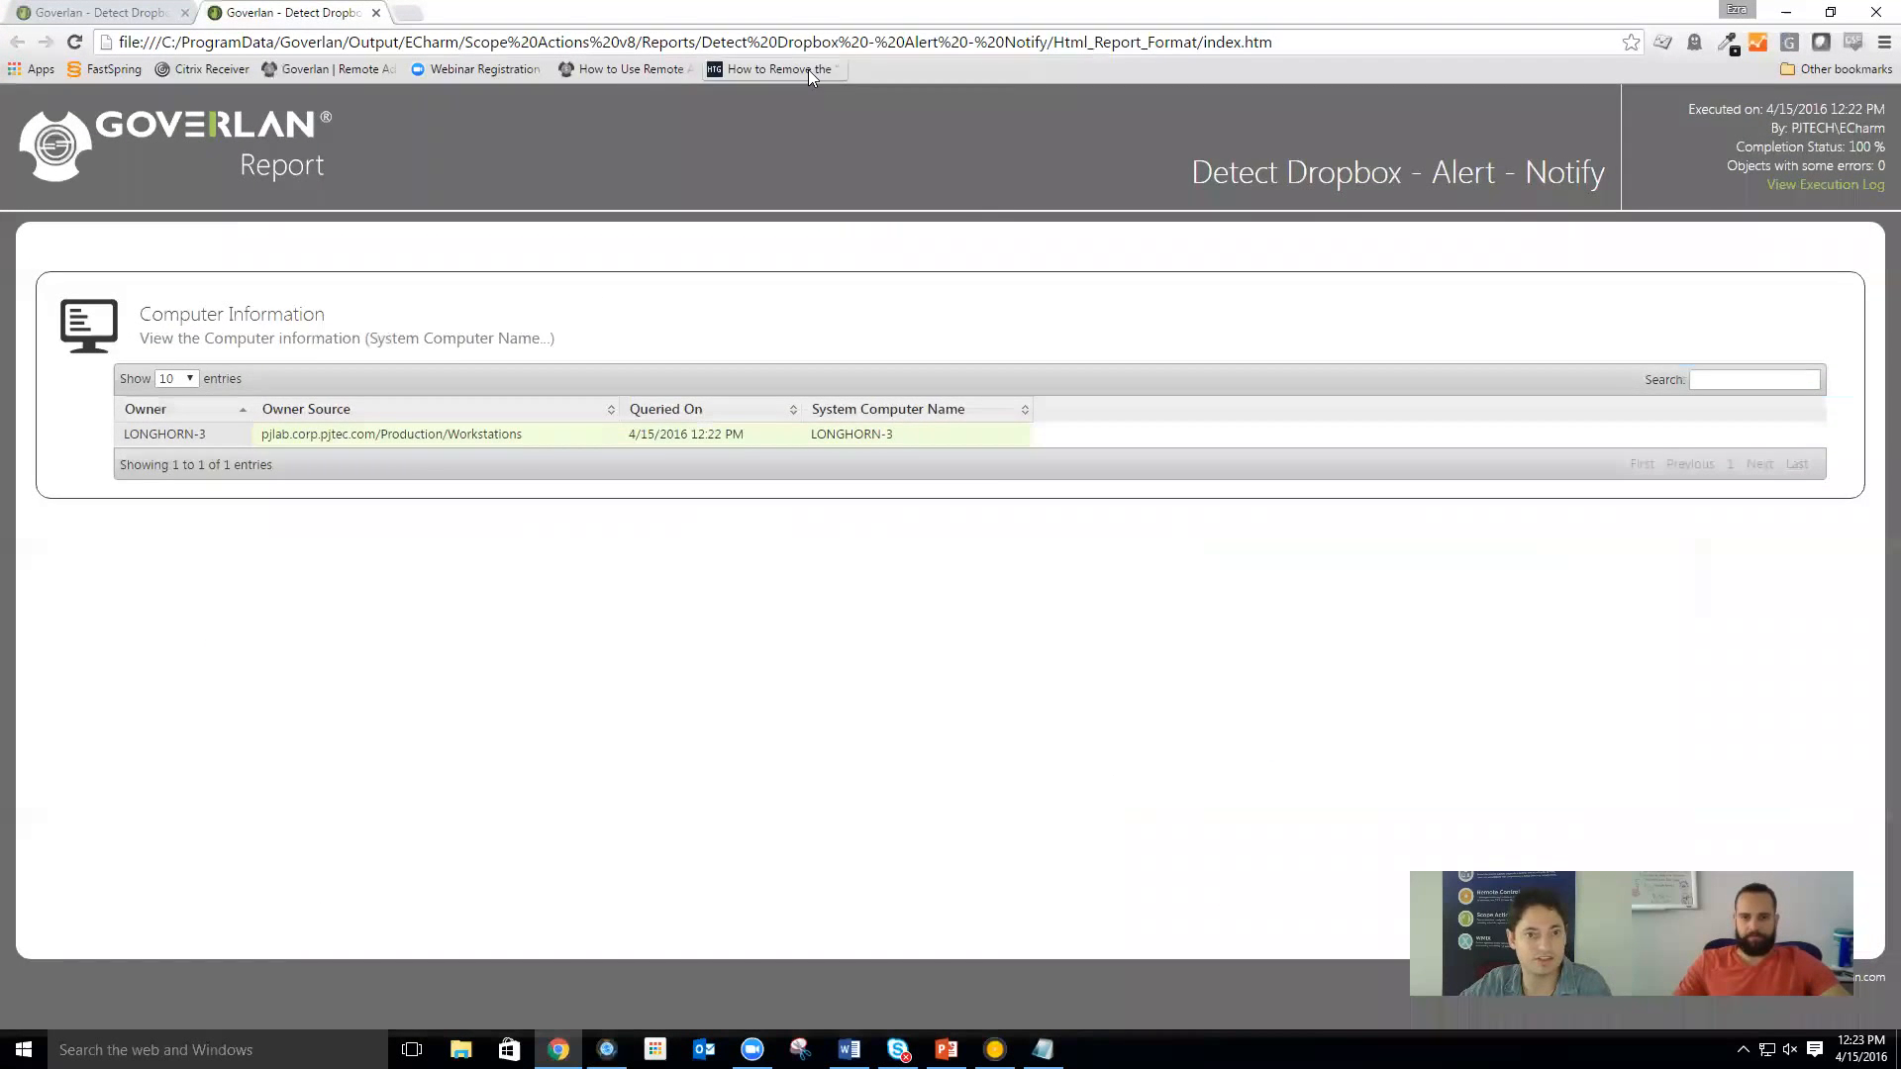
left_click(808, 69)
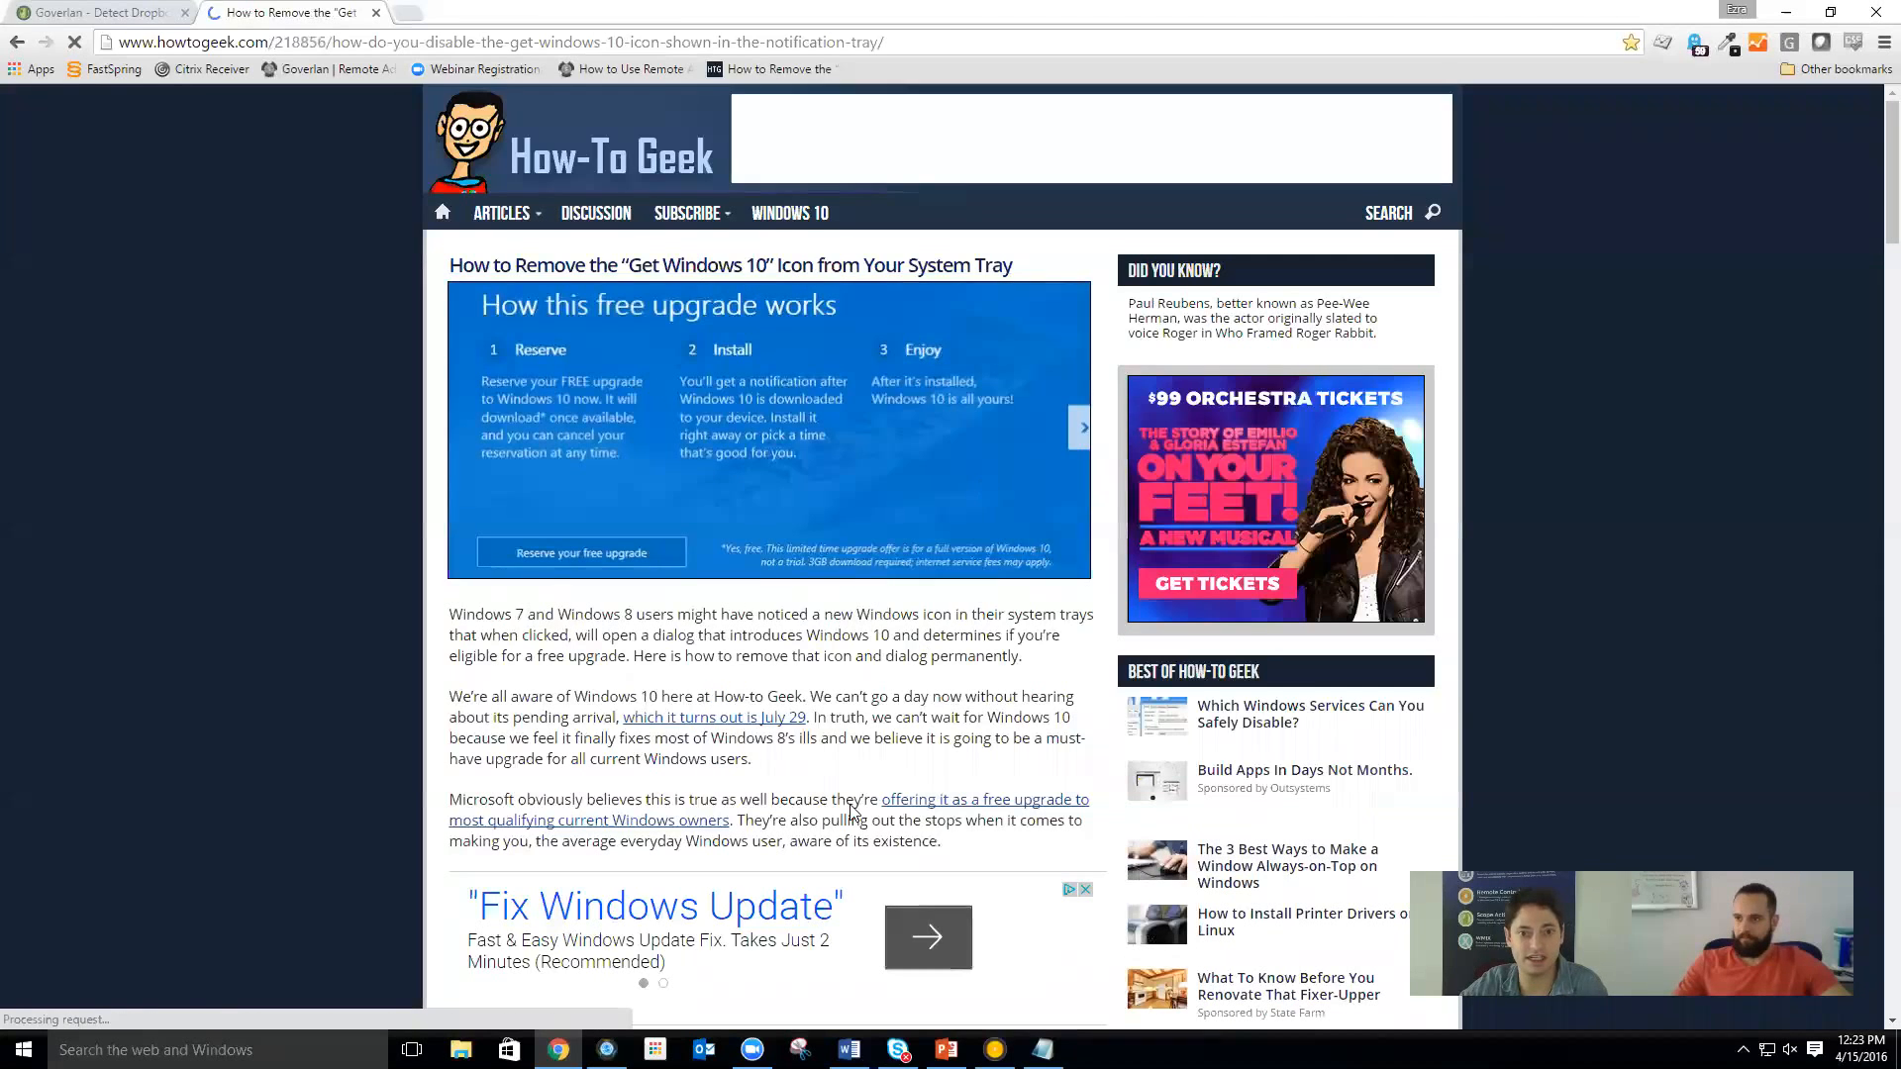
Examine which Windows update the article names as the source of the "Get Windows 10" icon, and minimize the browser
scroll(802, 787, "down", 4)
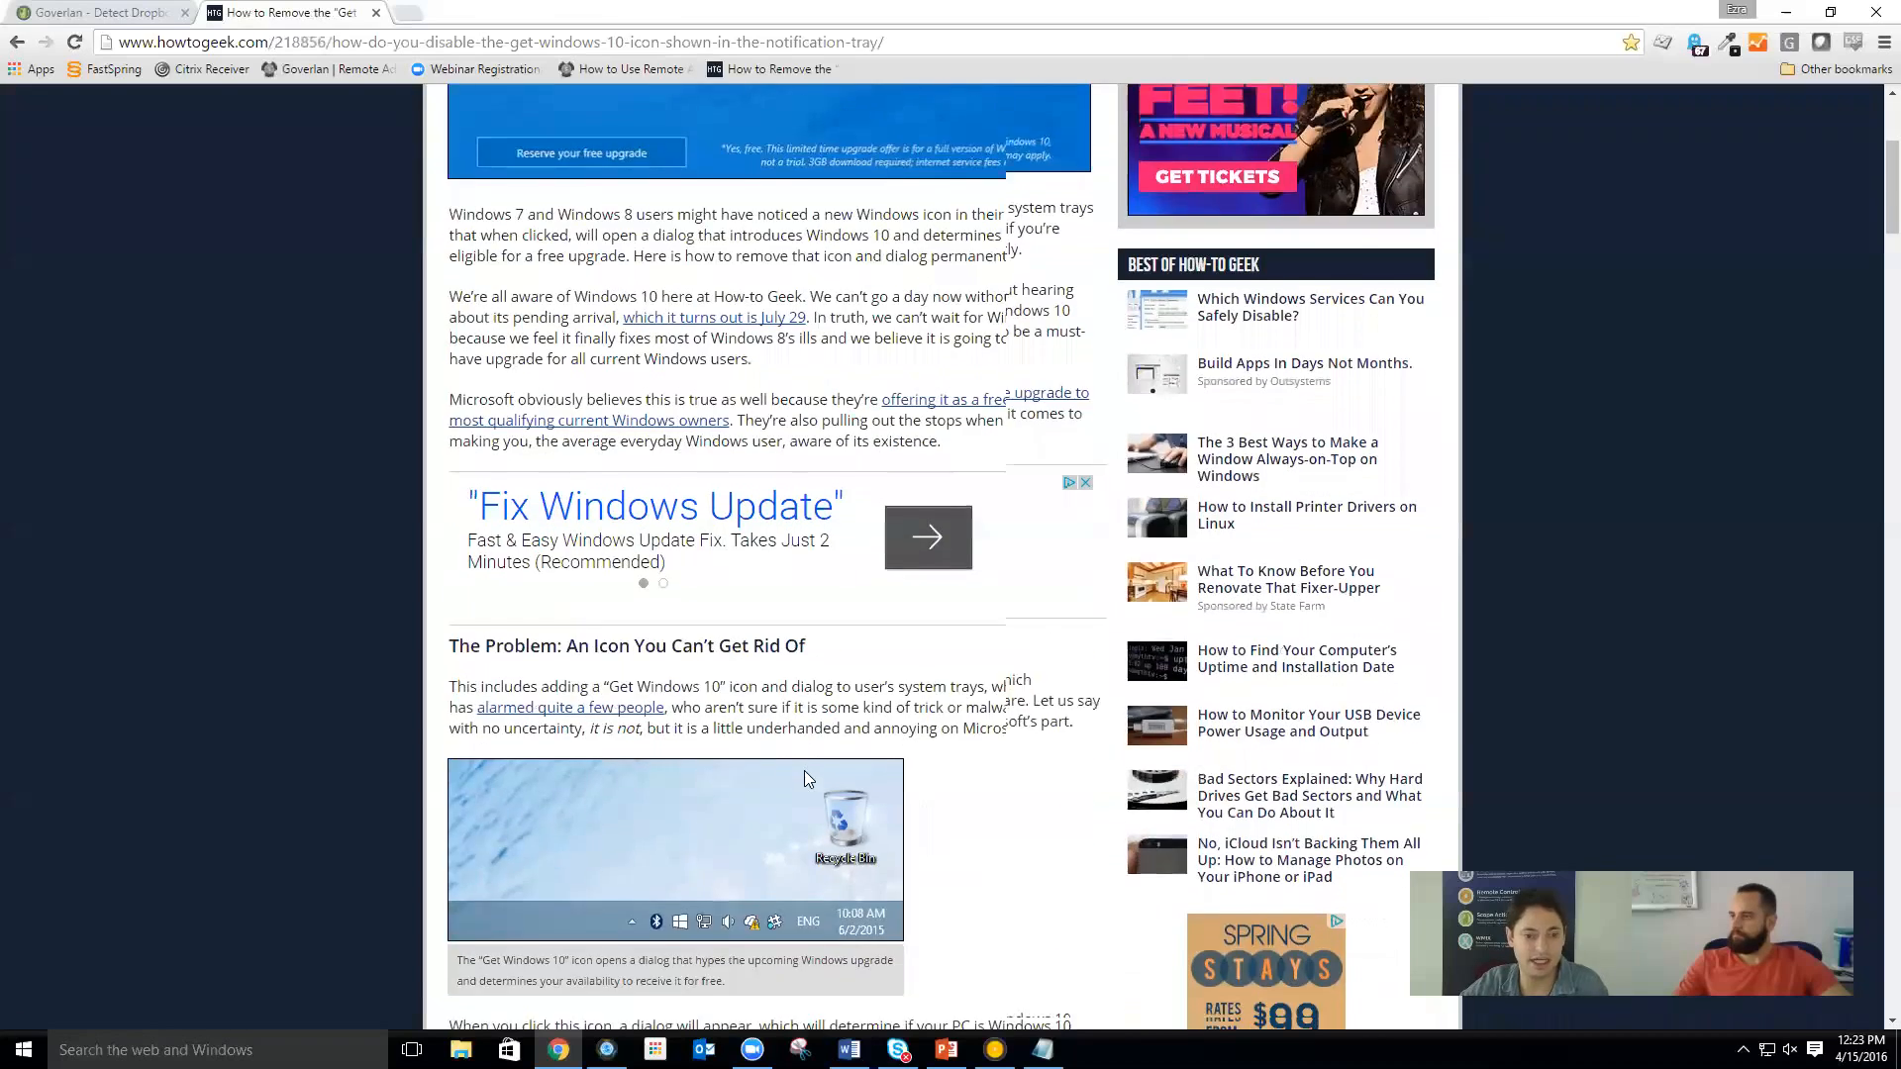
scroll(803, 770, "down", 2)
double_click(1478, 6)
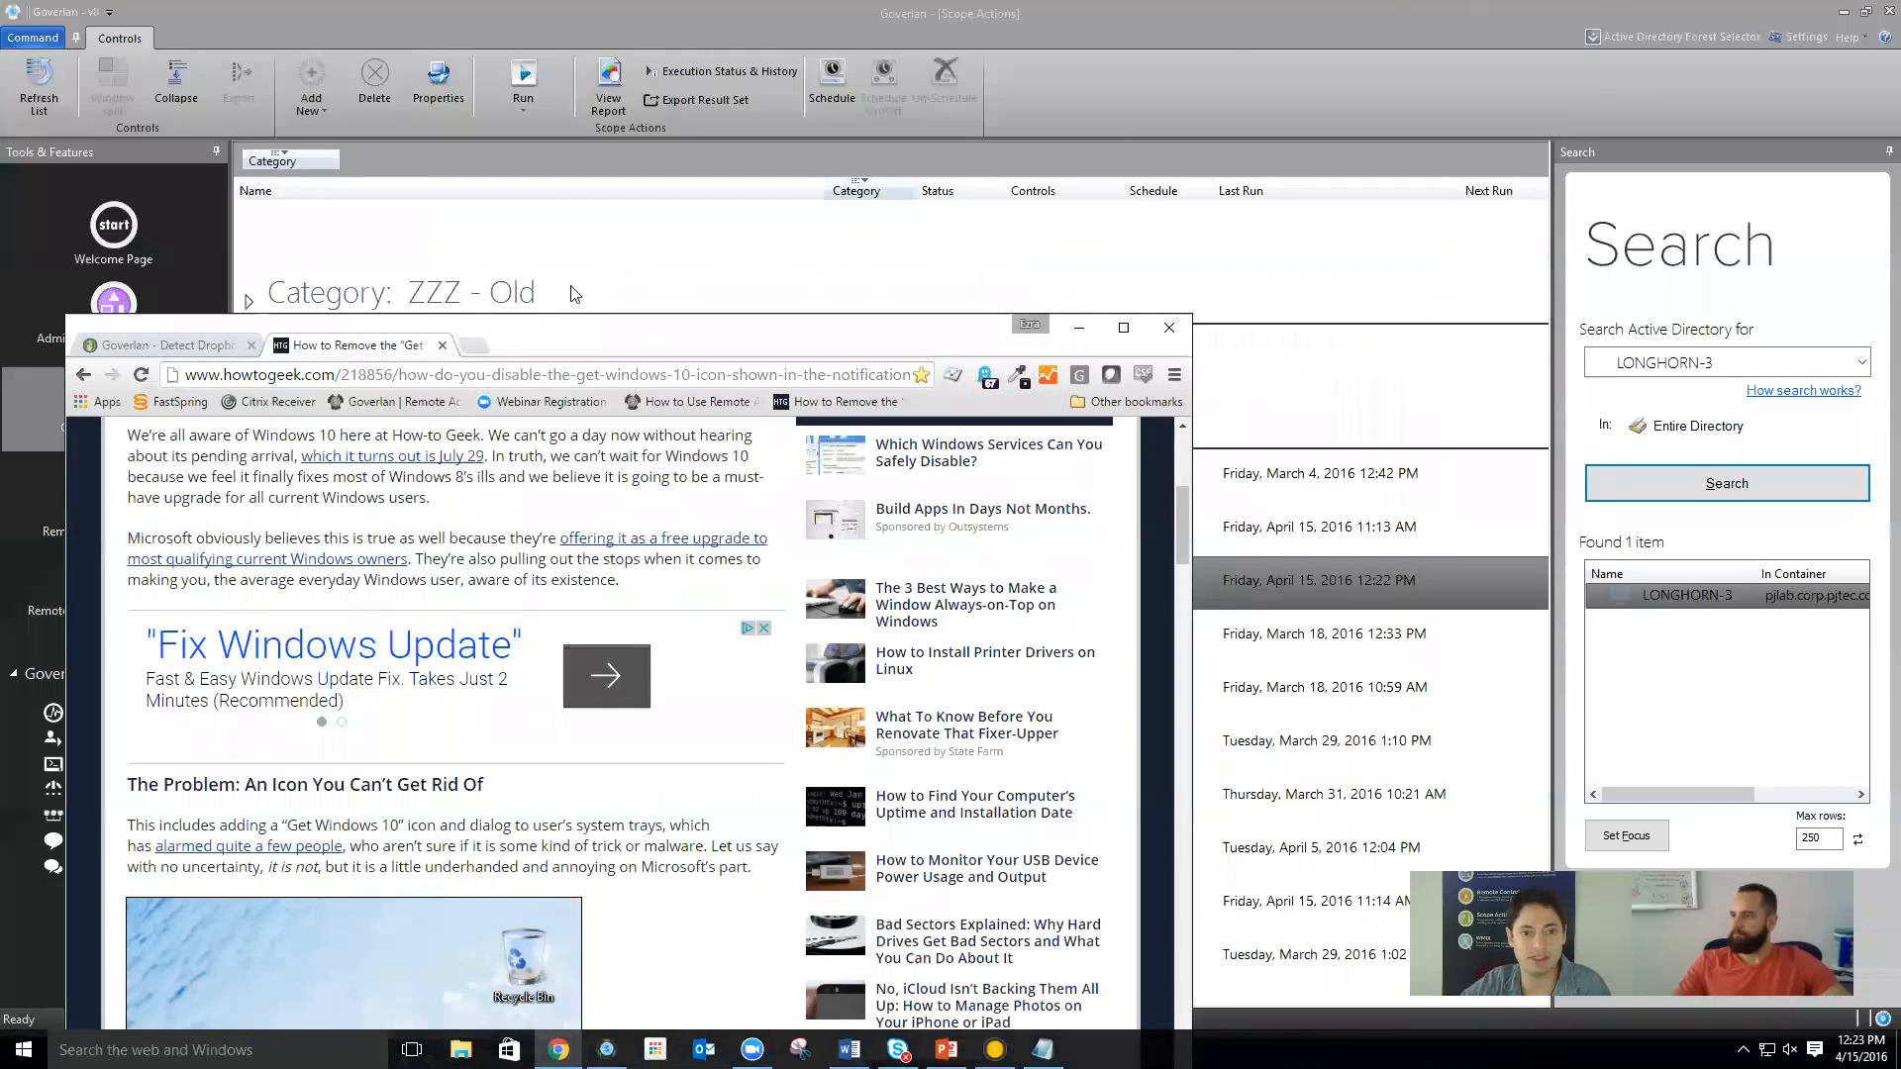
double_click(747, 355)
scroll(907, 503, "down", 4)
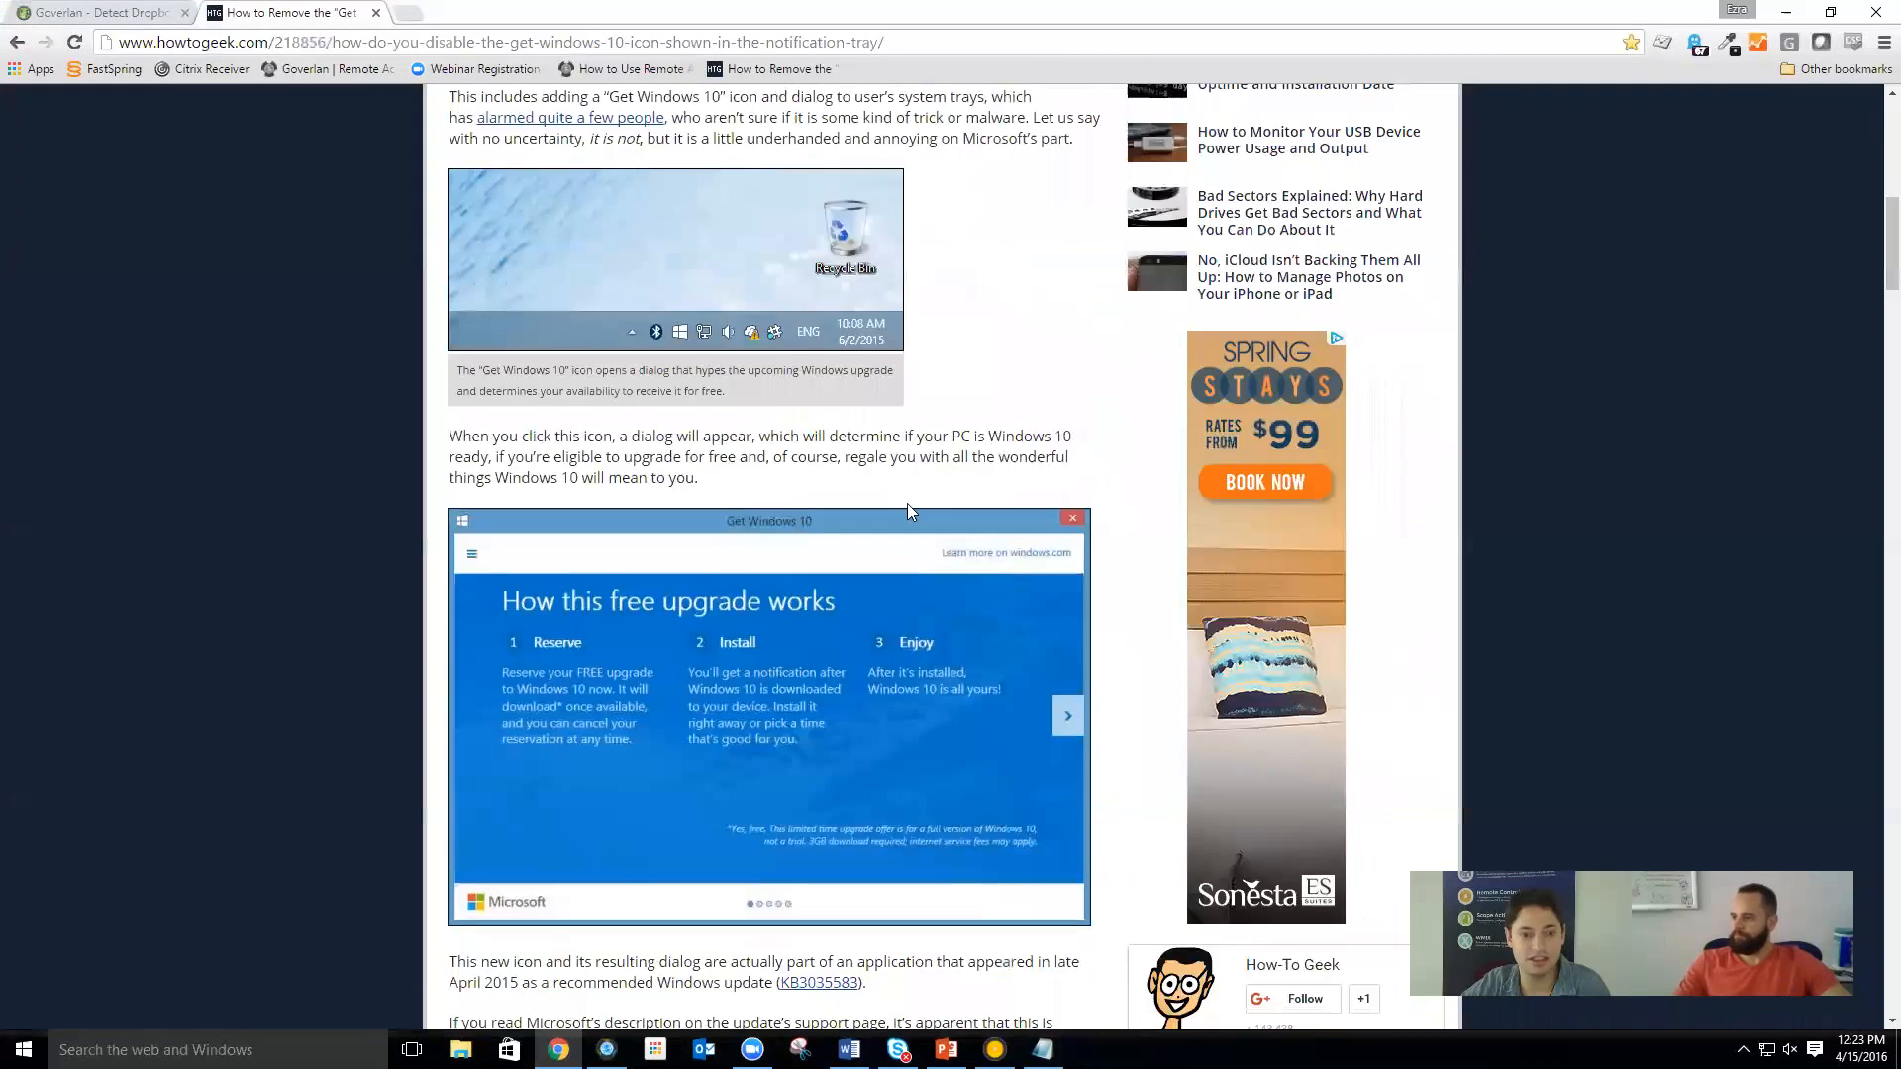
scroll(907, 503, "down", 7)
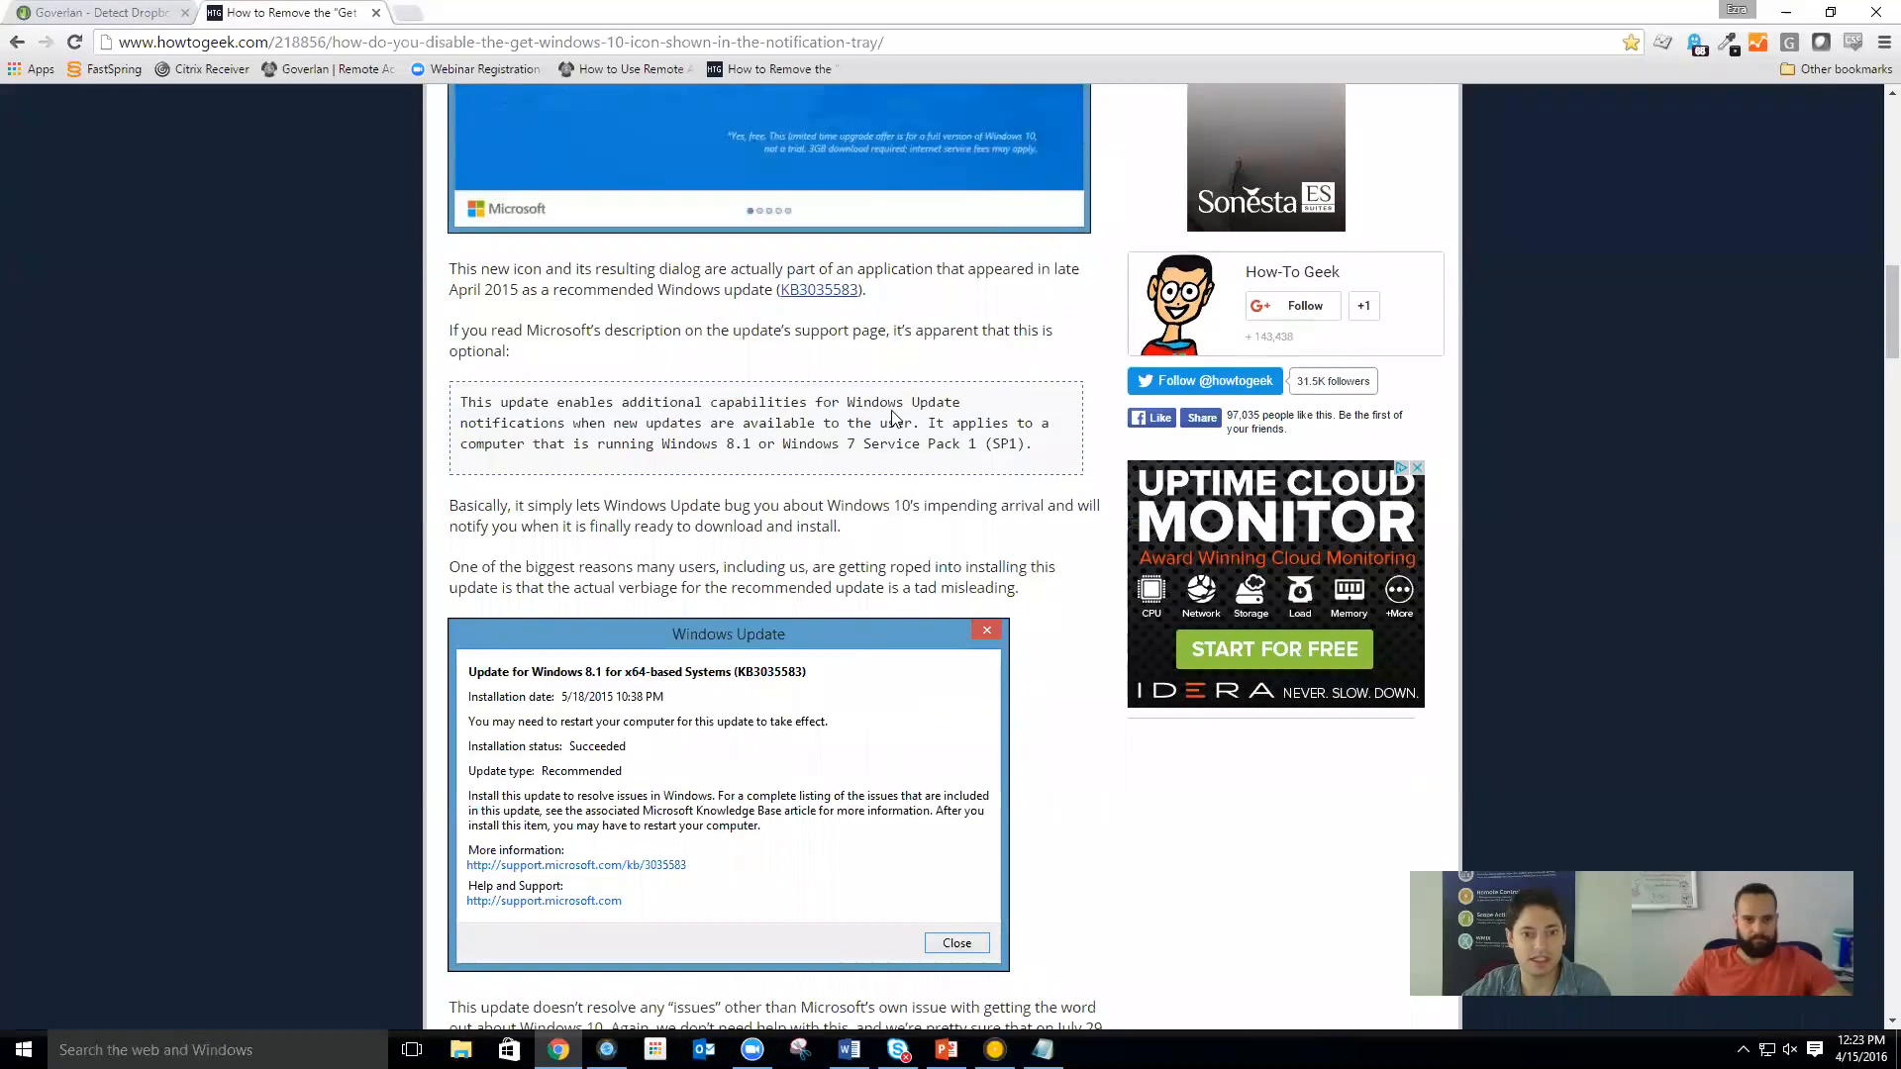
left_click_drag(679, 288, 744, 289)
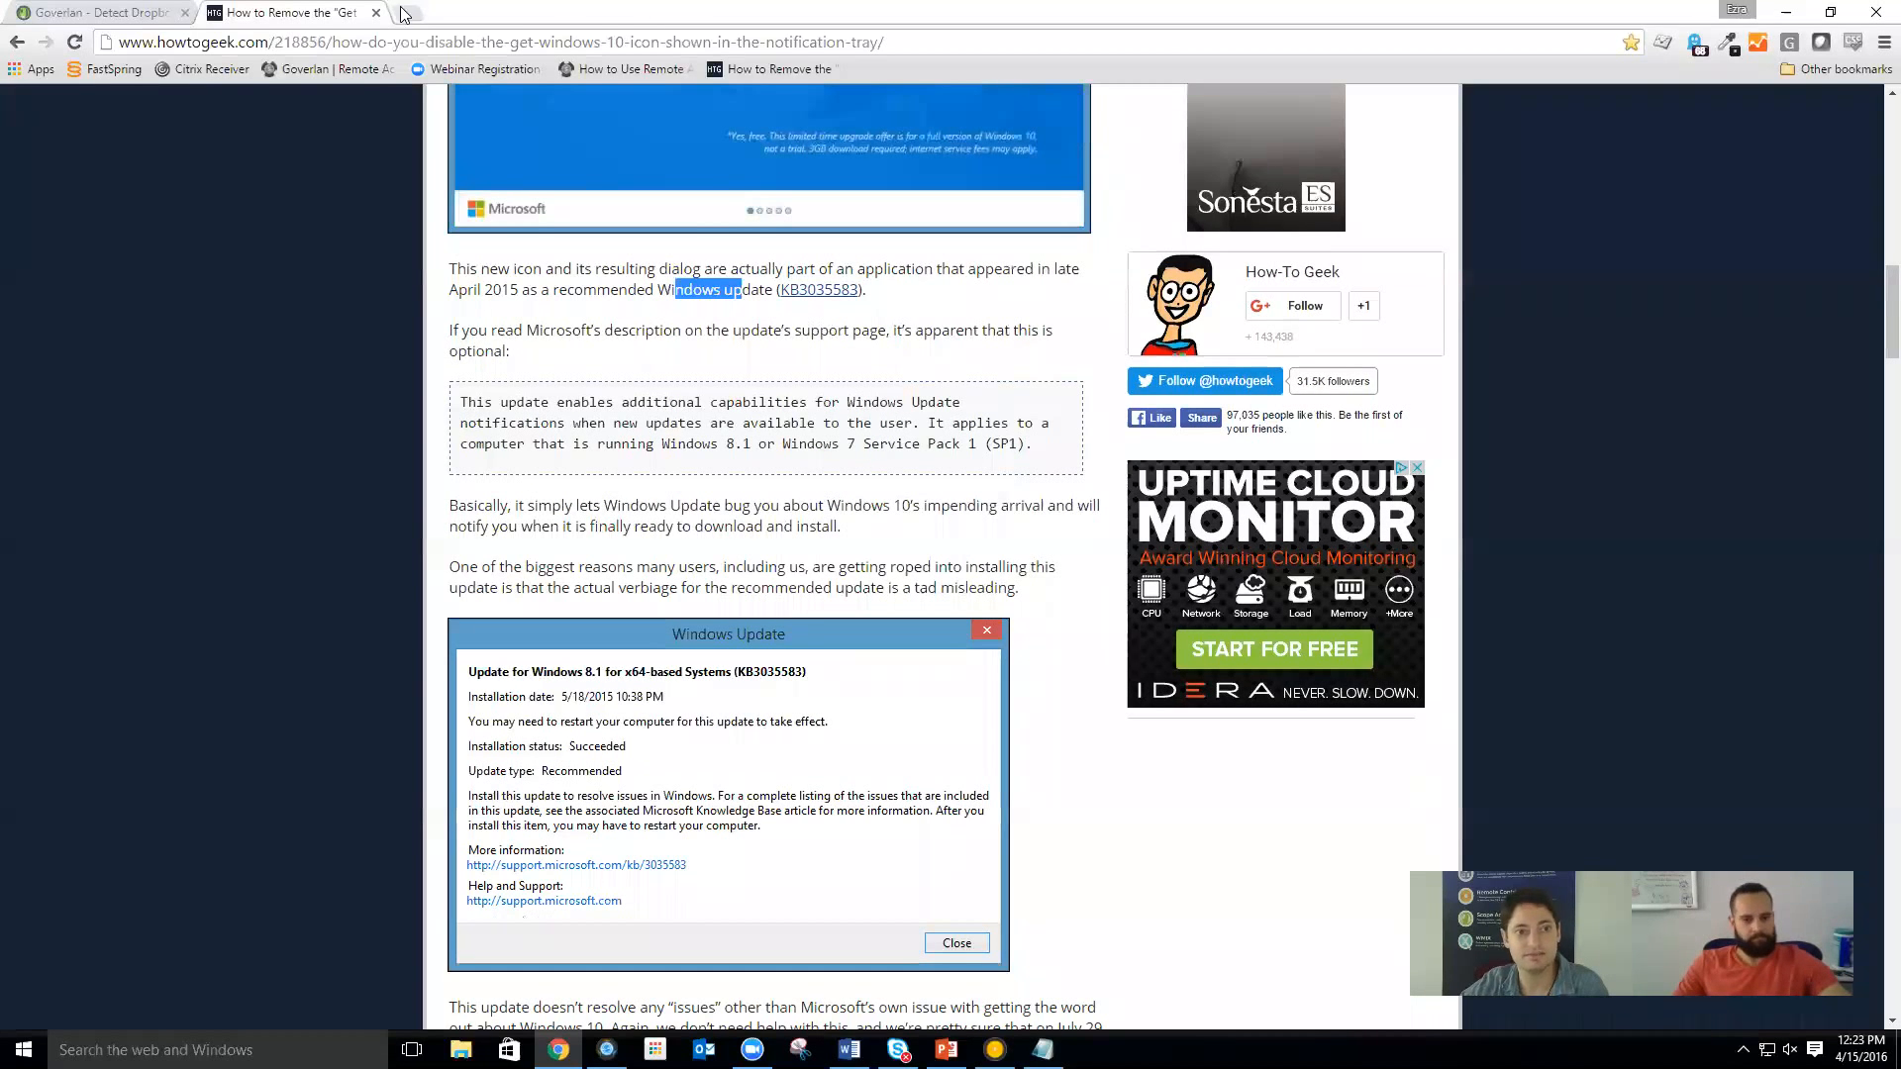
double_click(601, 13)
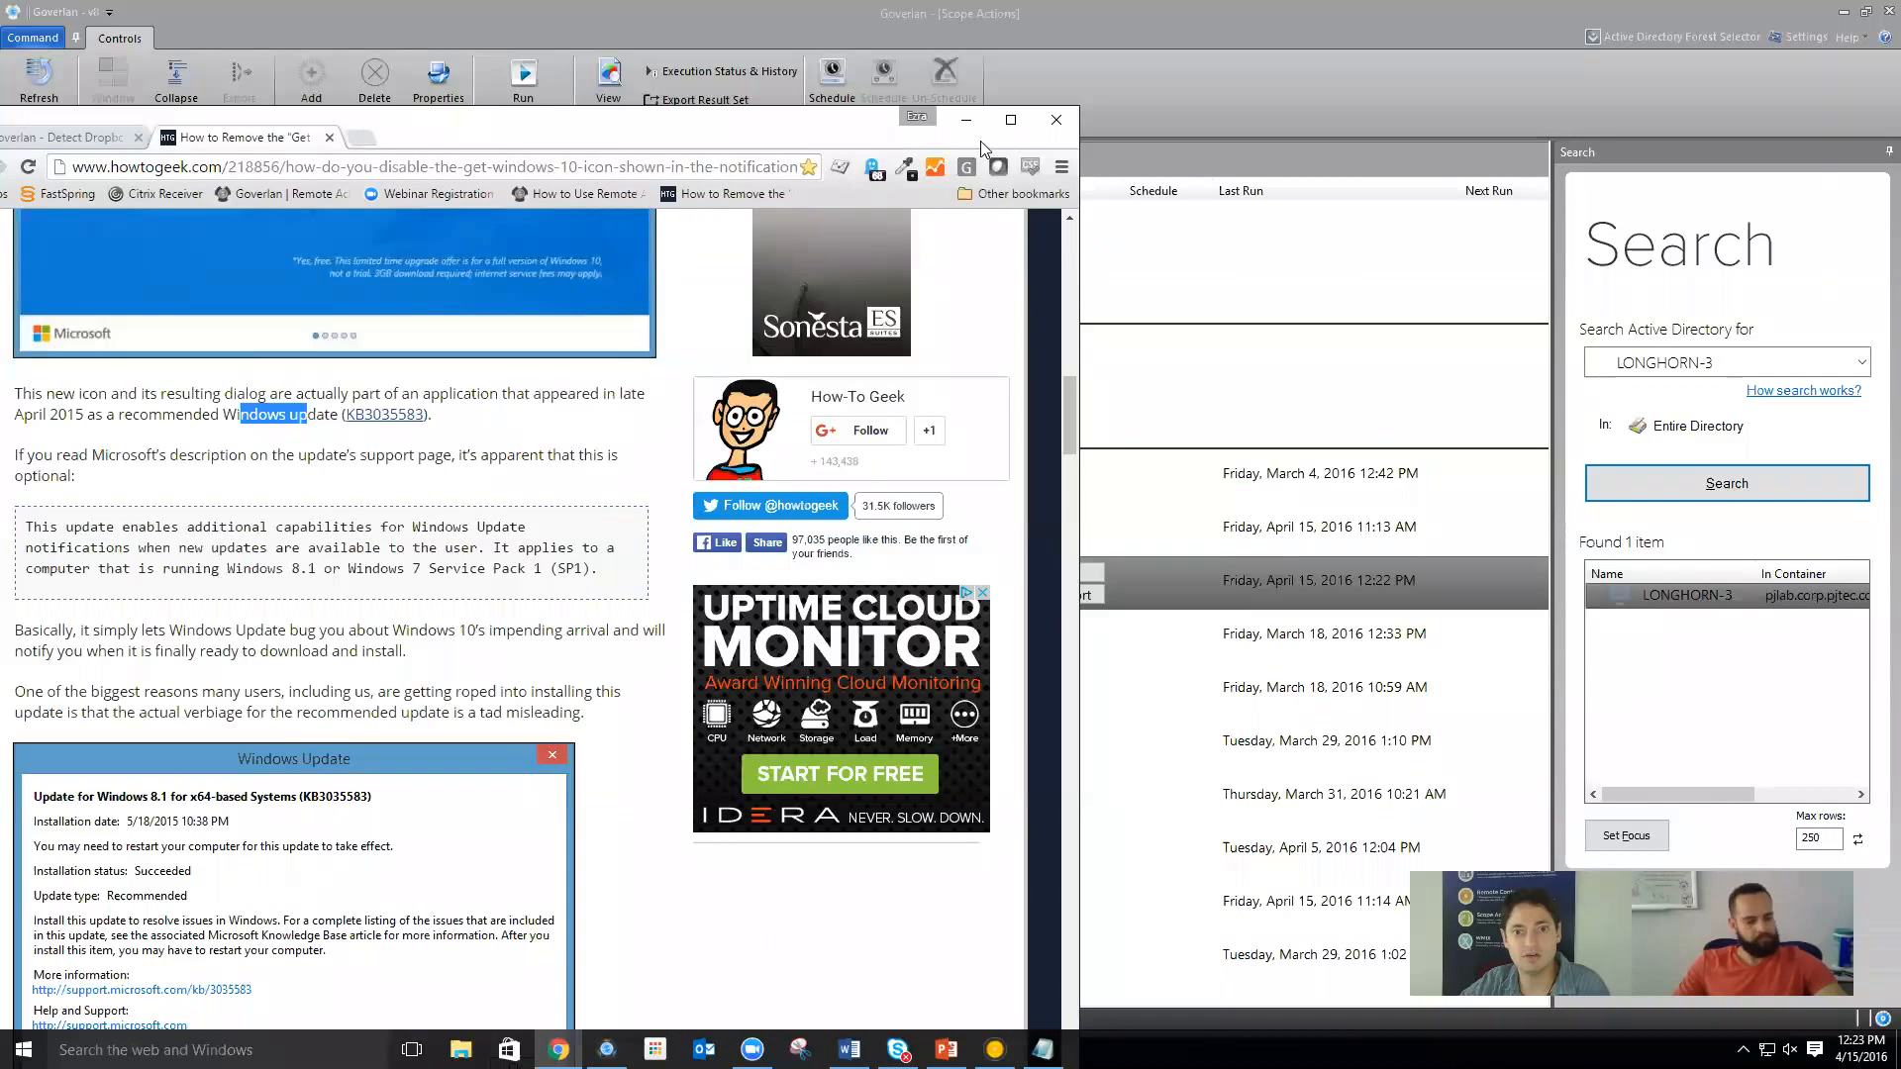
left_click(967, 115)
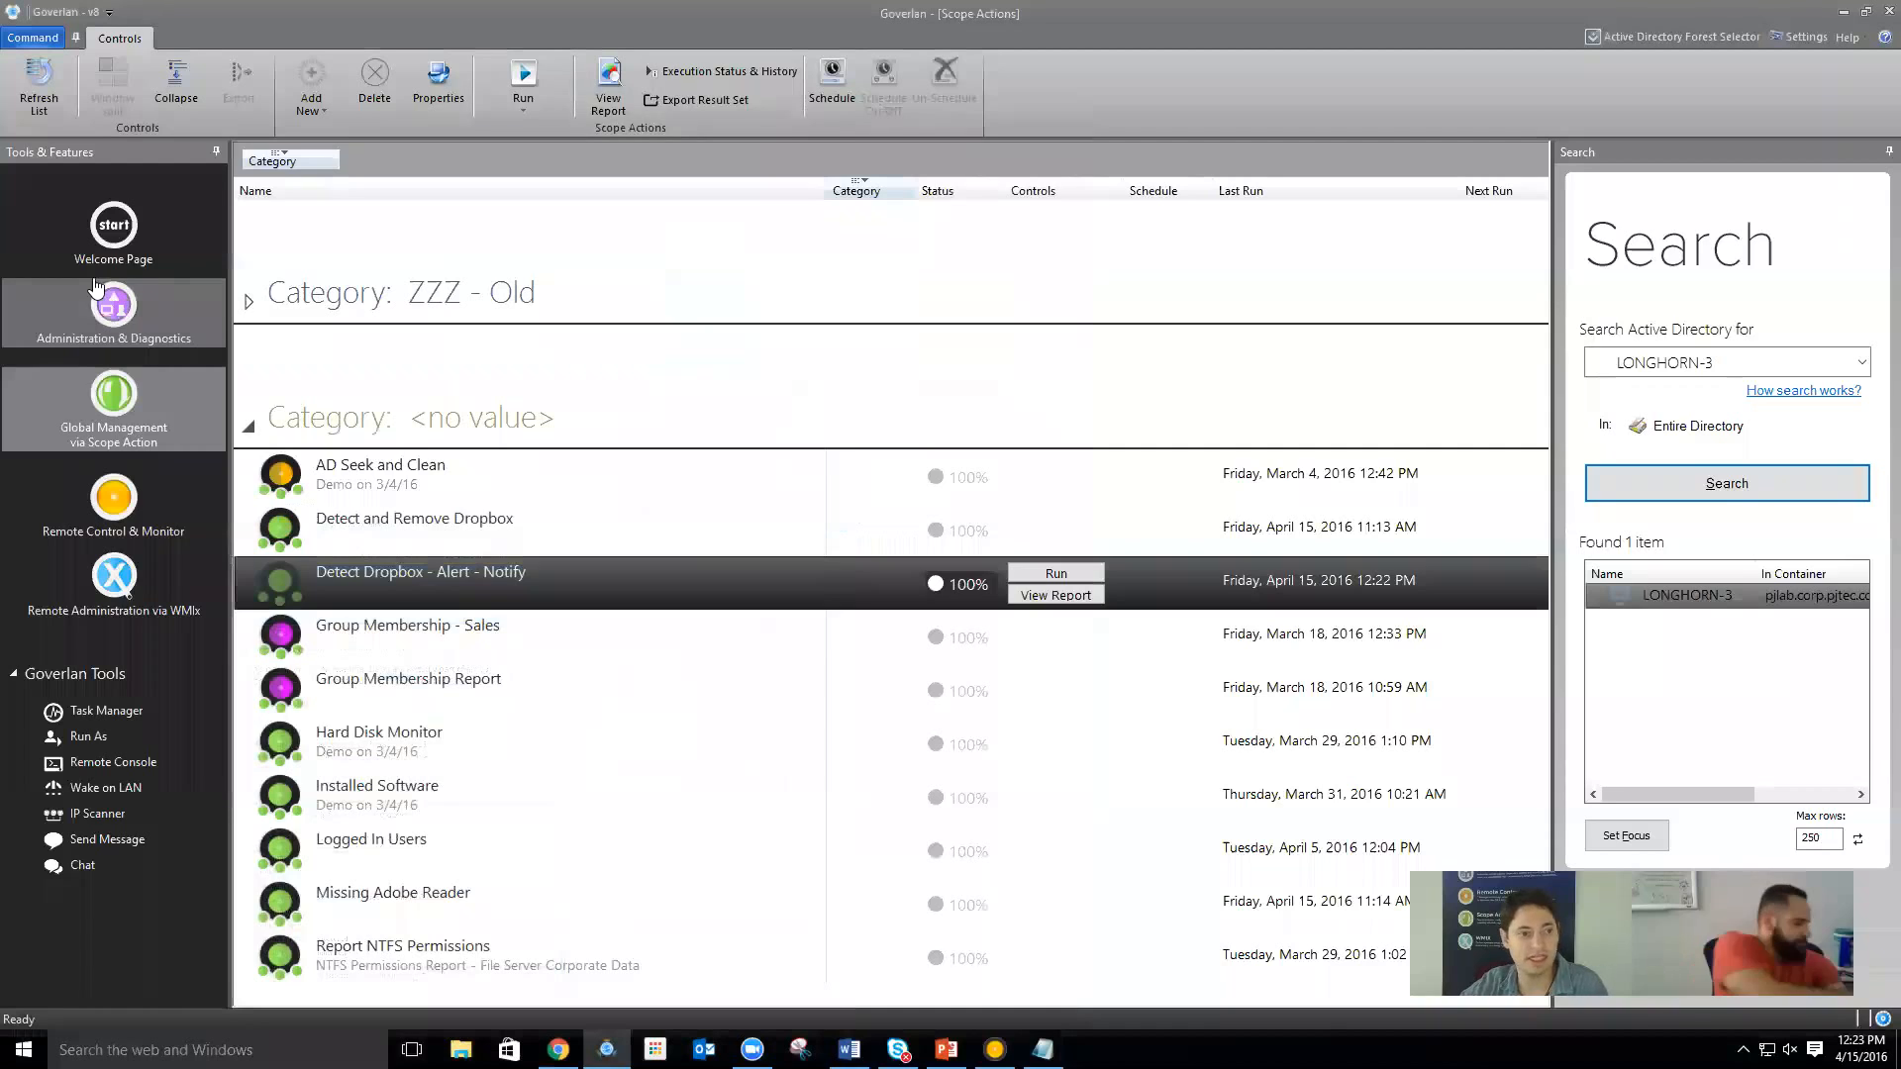
Open the Remove Dropbox action module from the properties of the Detect Dropbox - Alert - Notify scope action
left_click(106, 243)
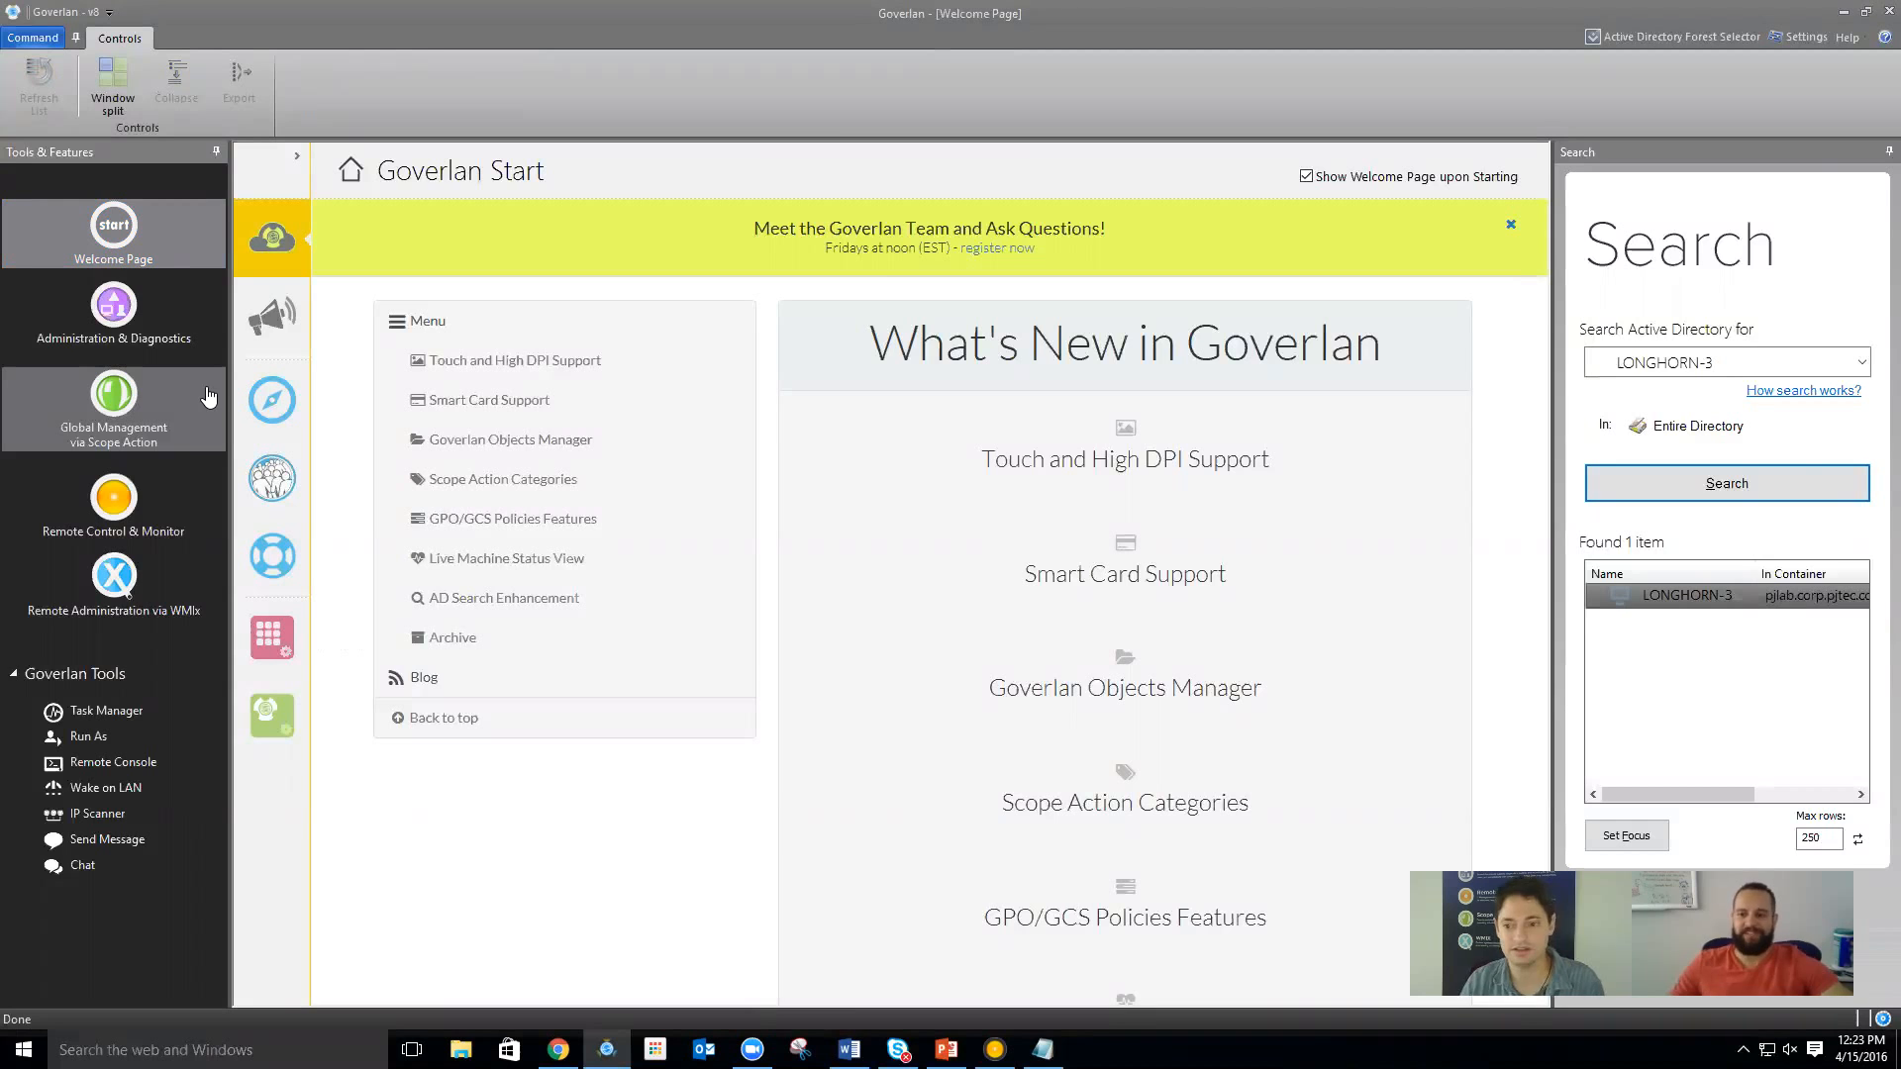
left_click(159, 409)
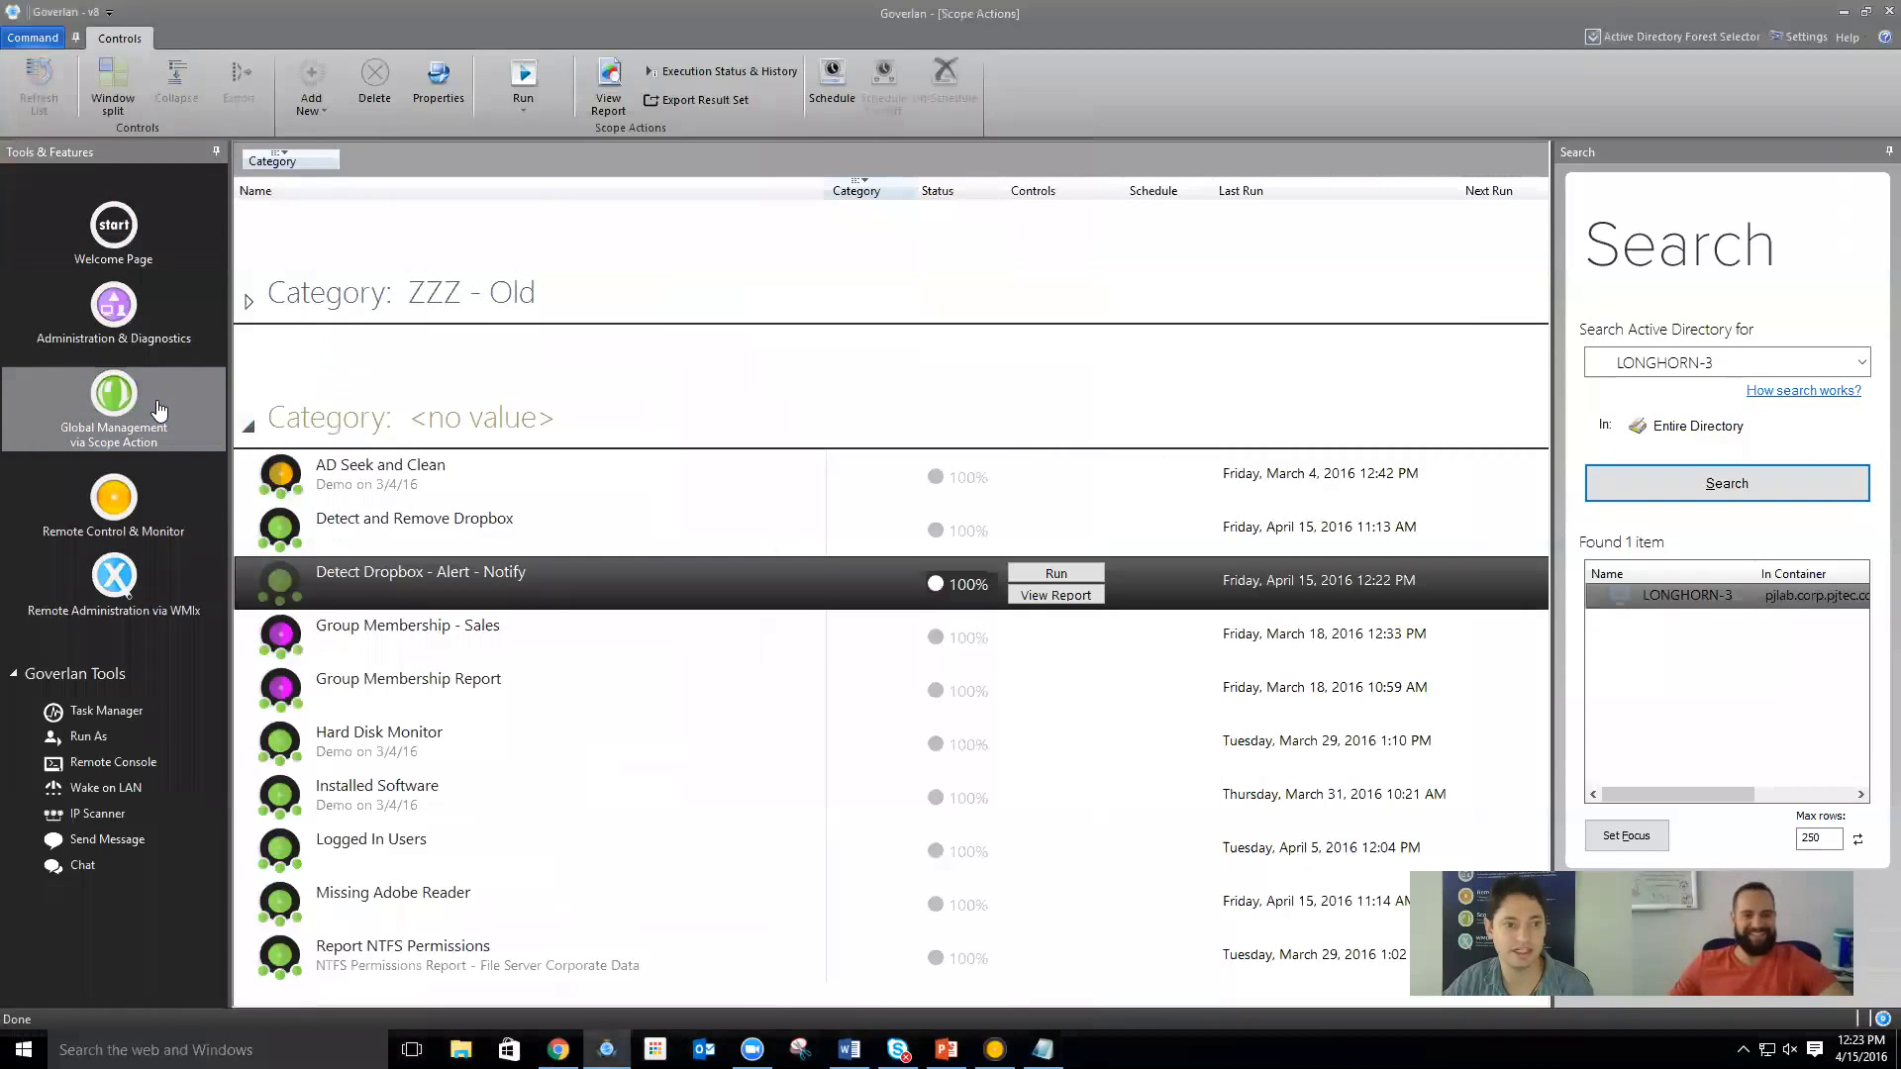
double_click(338, 574)
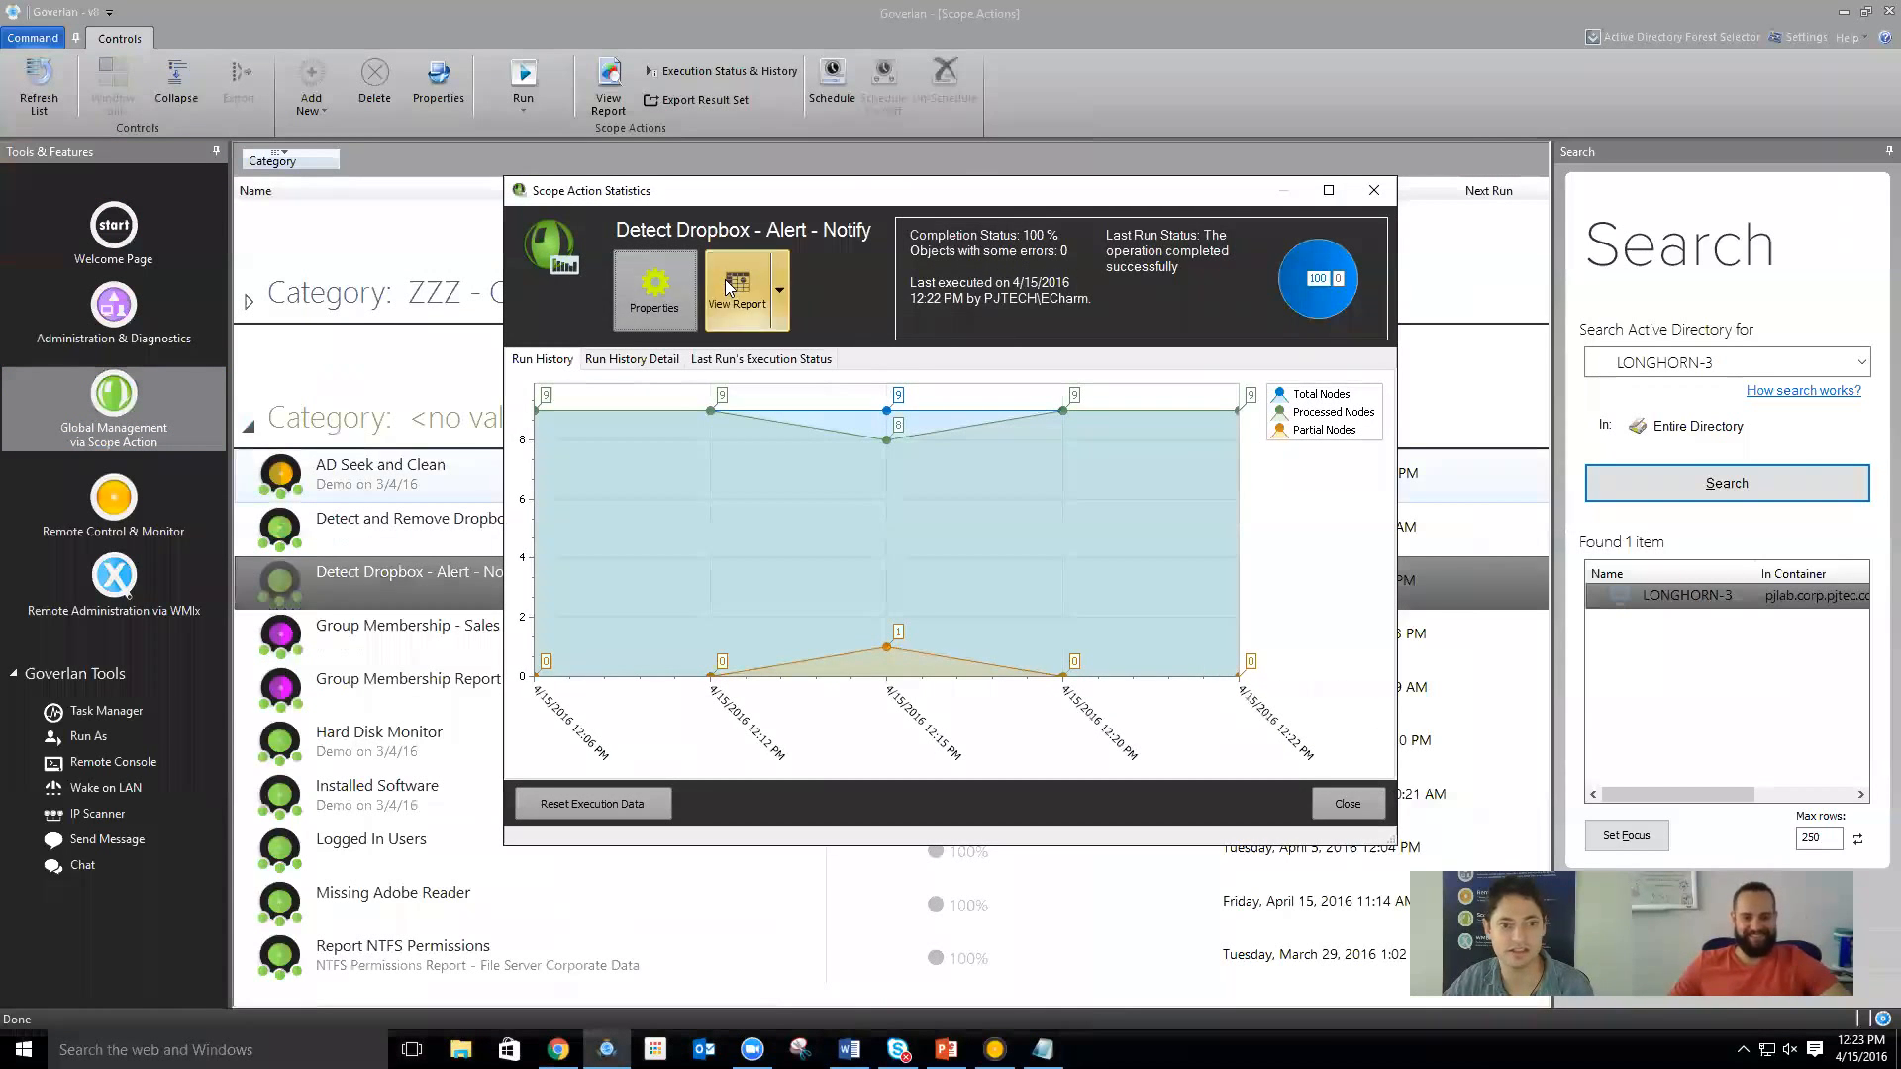
left_click(654, 288)
left_click(598, 133)
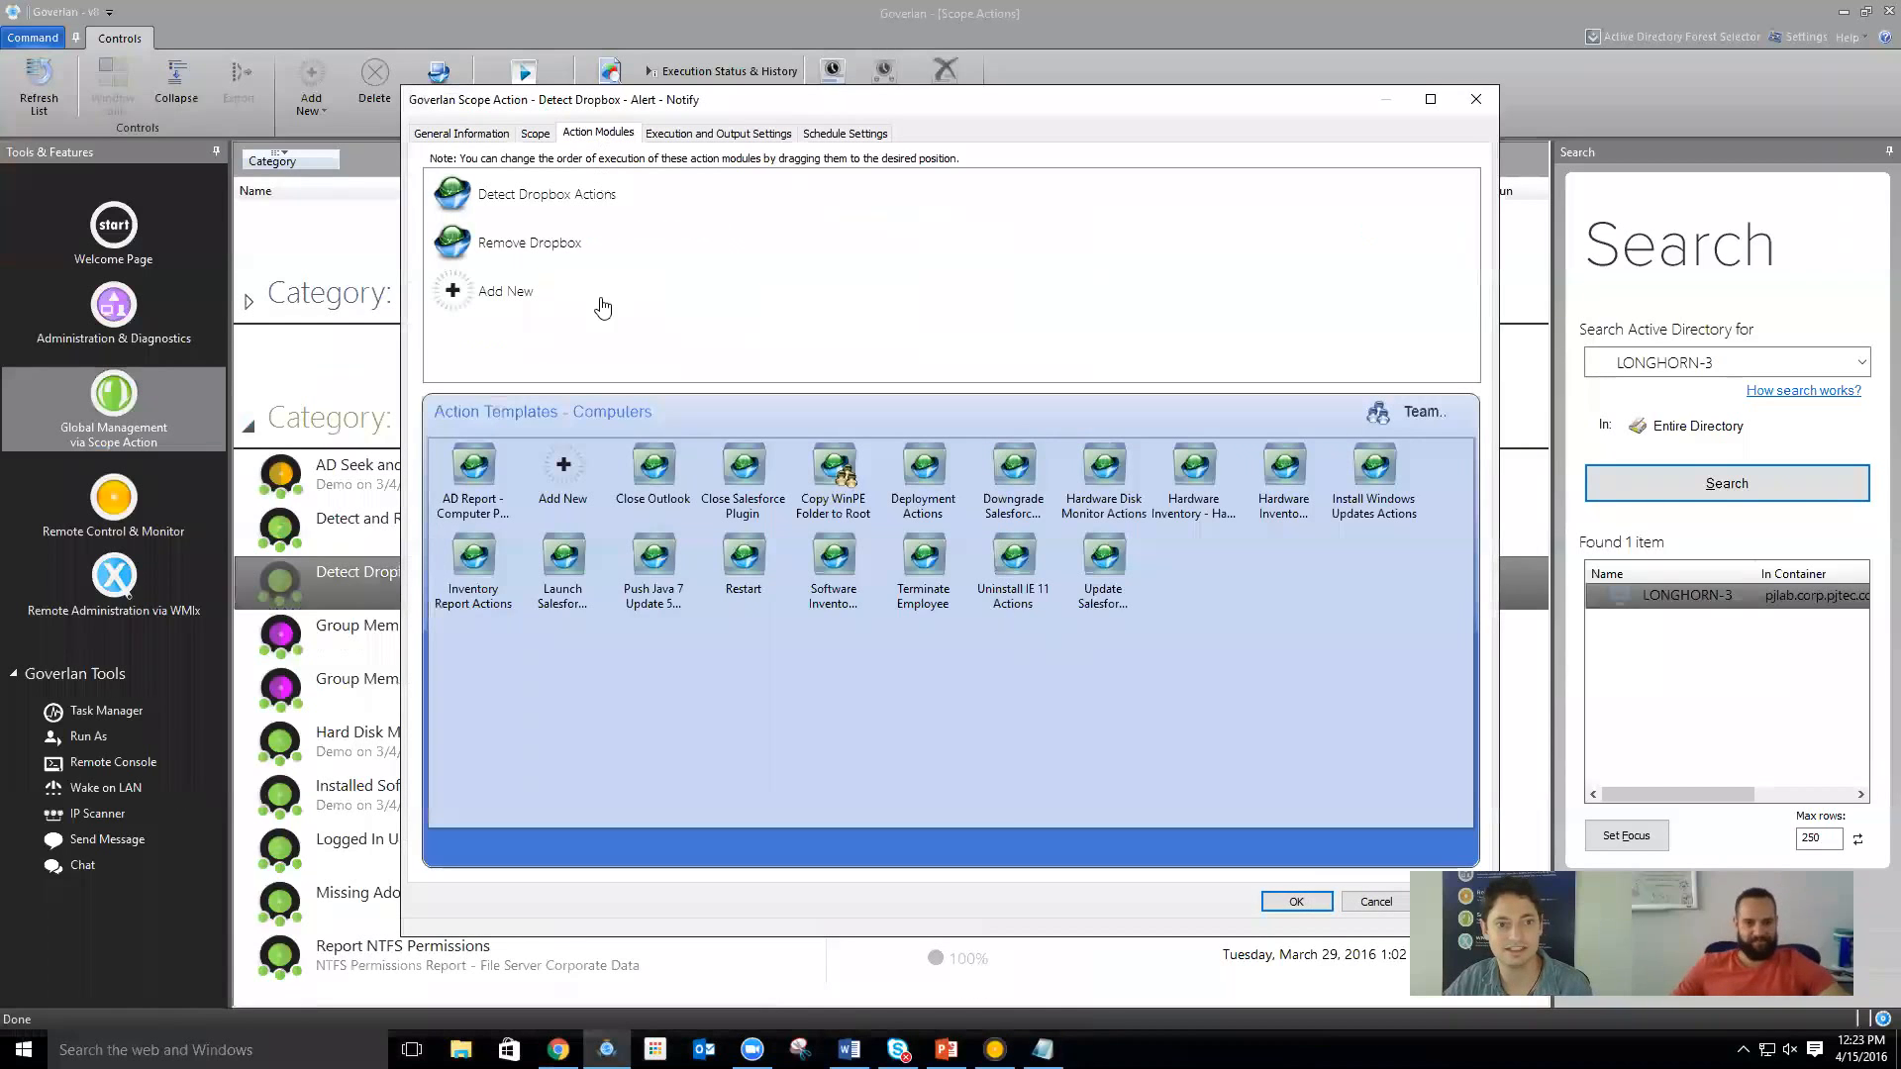
double_click(566, 245)
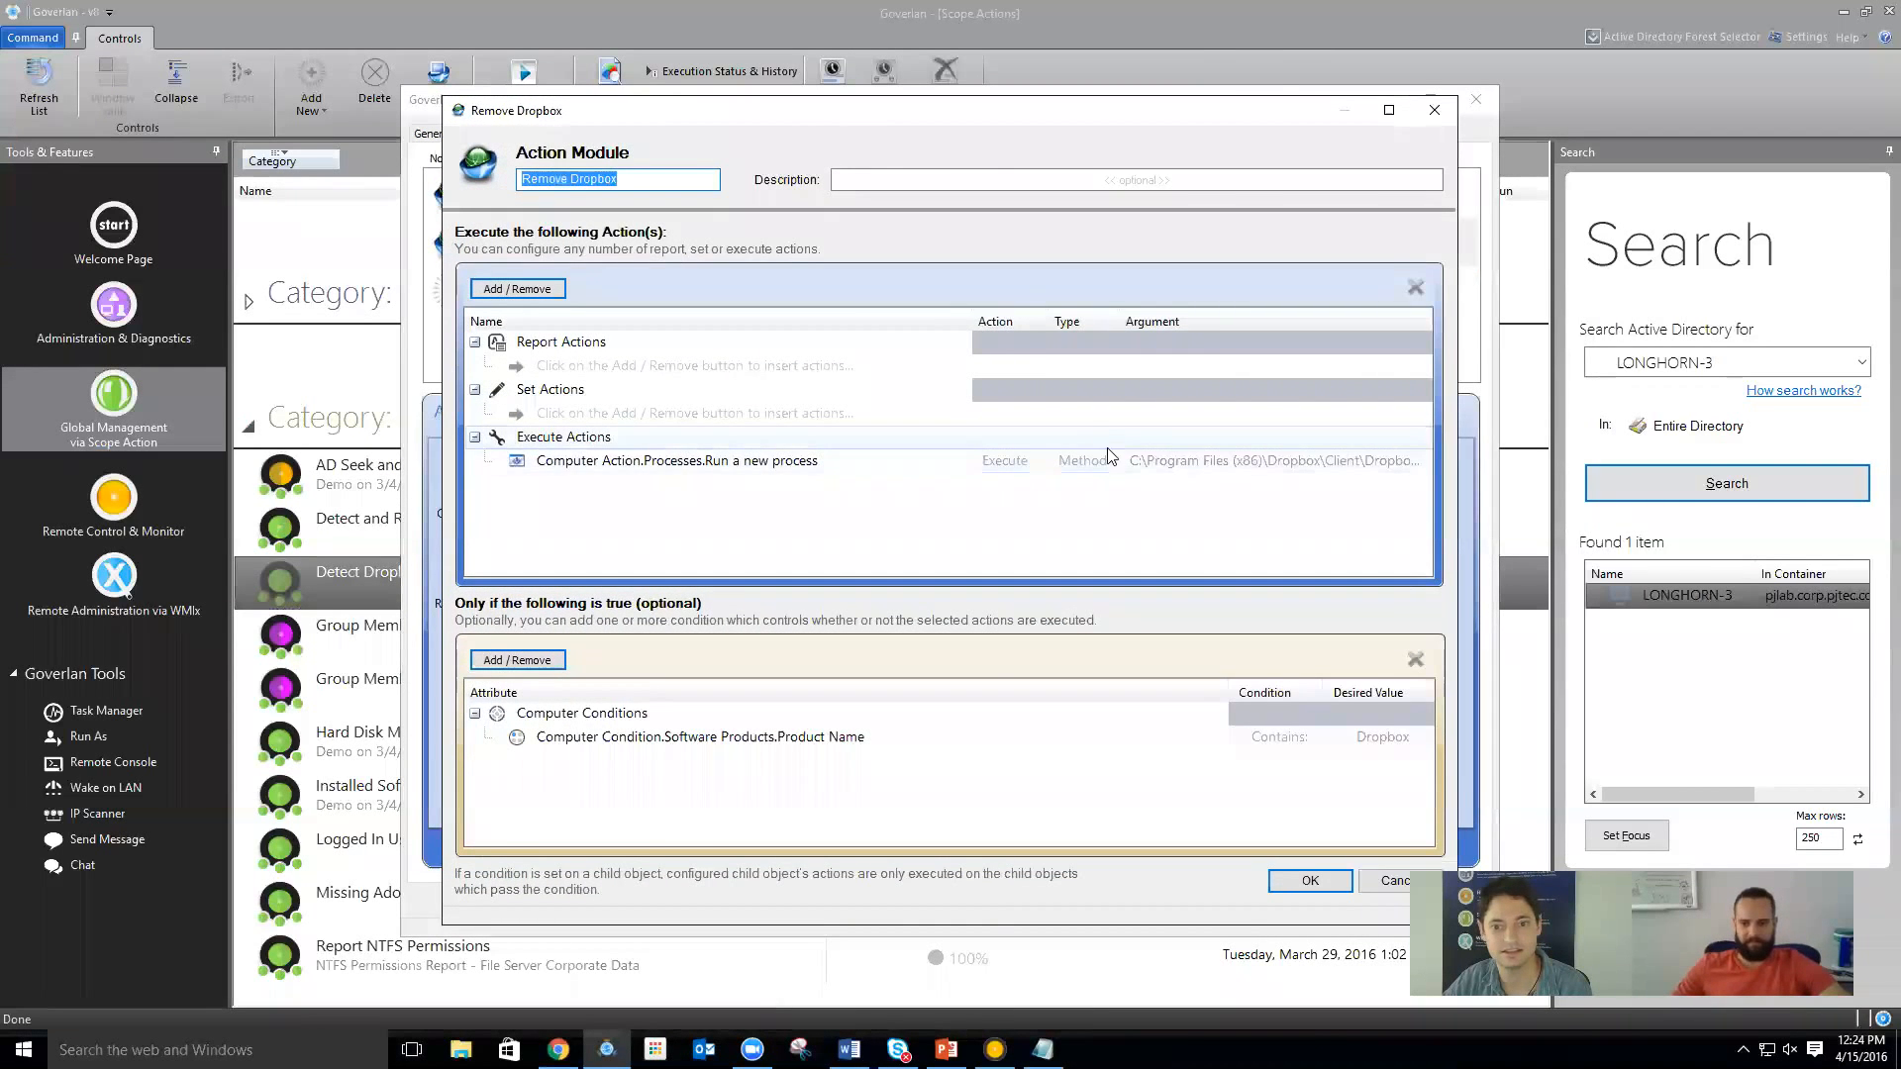
Set the process argument string of the "Run a new process" action to /s and save the module and scope action
double_click(1114, 458)
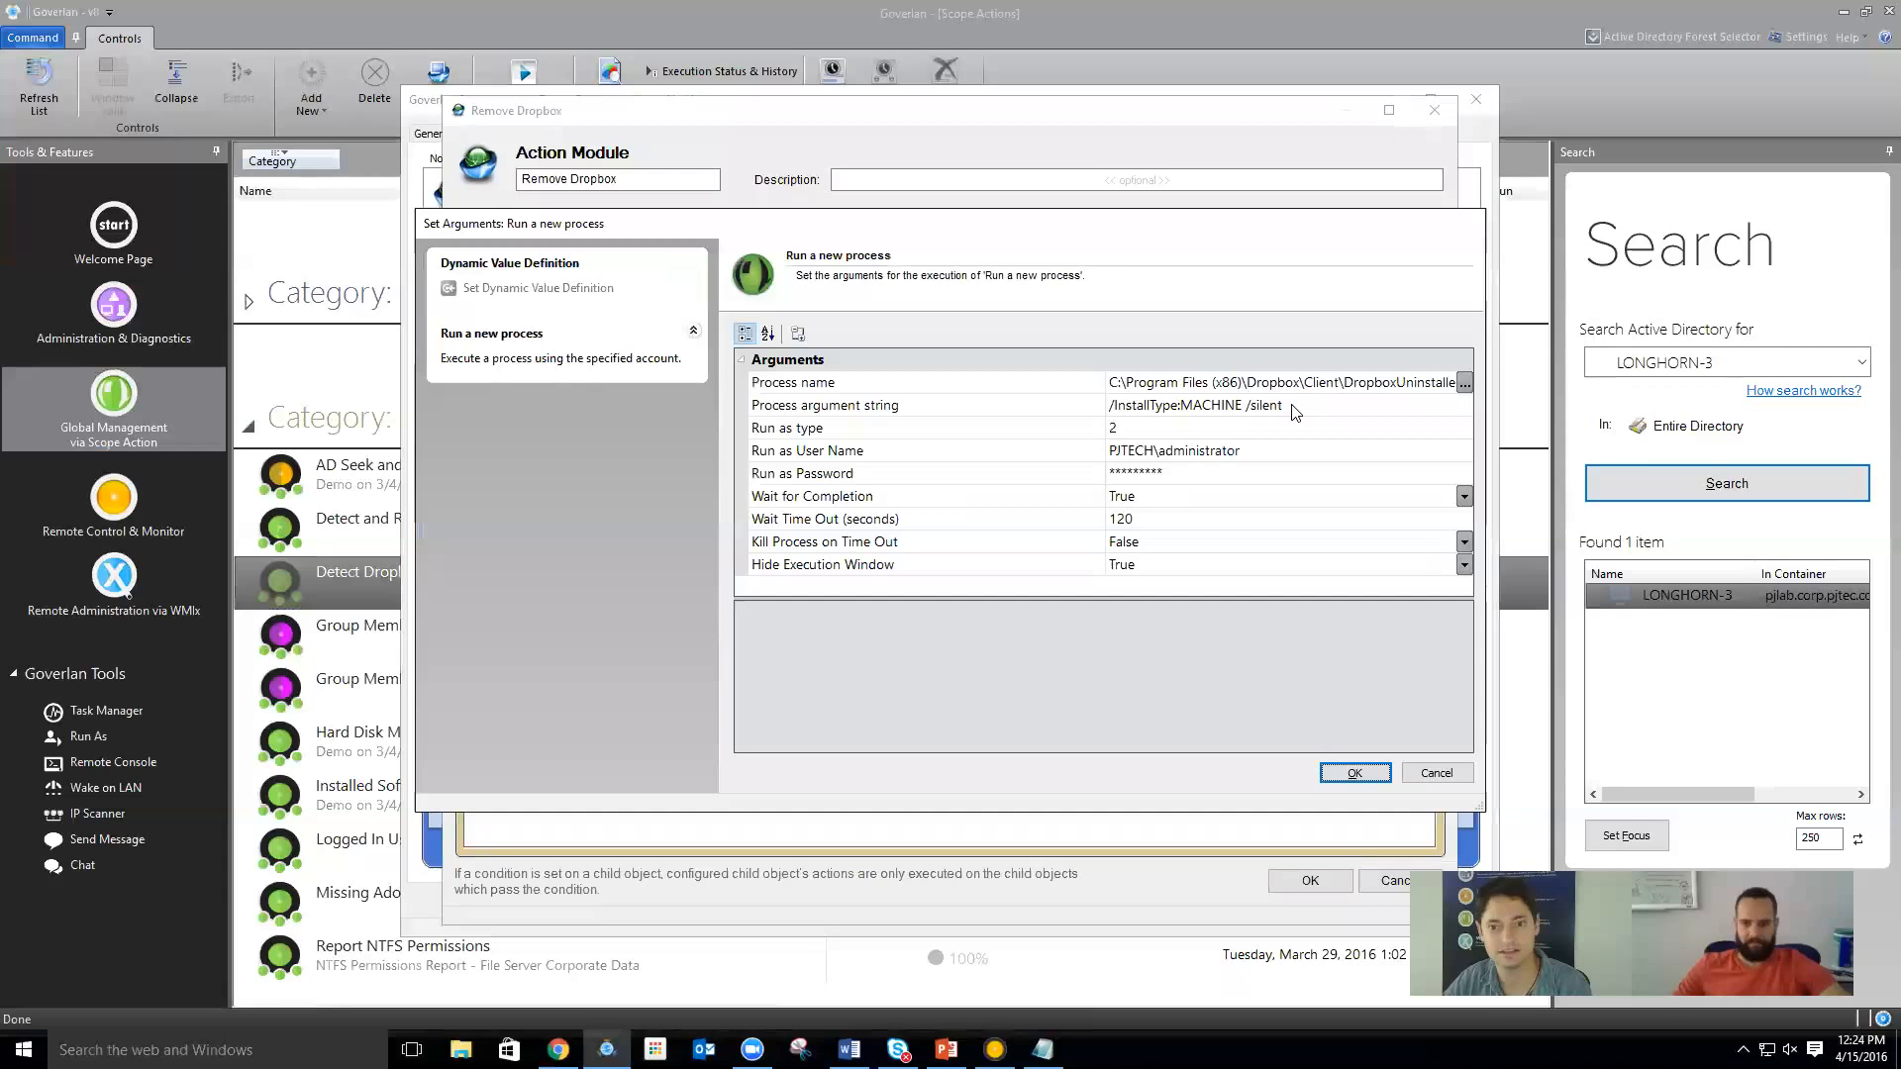
left_click(1293, 406)
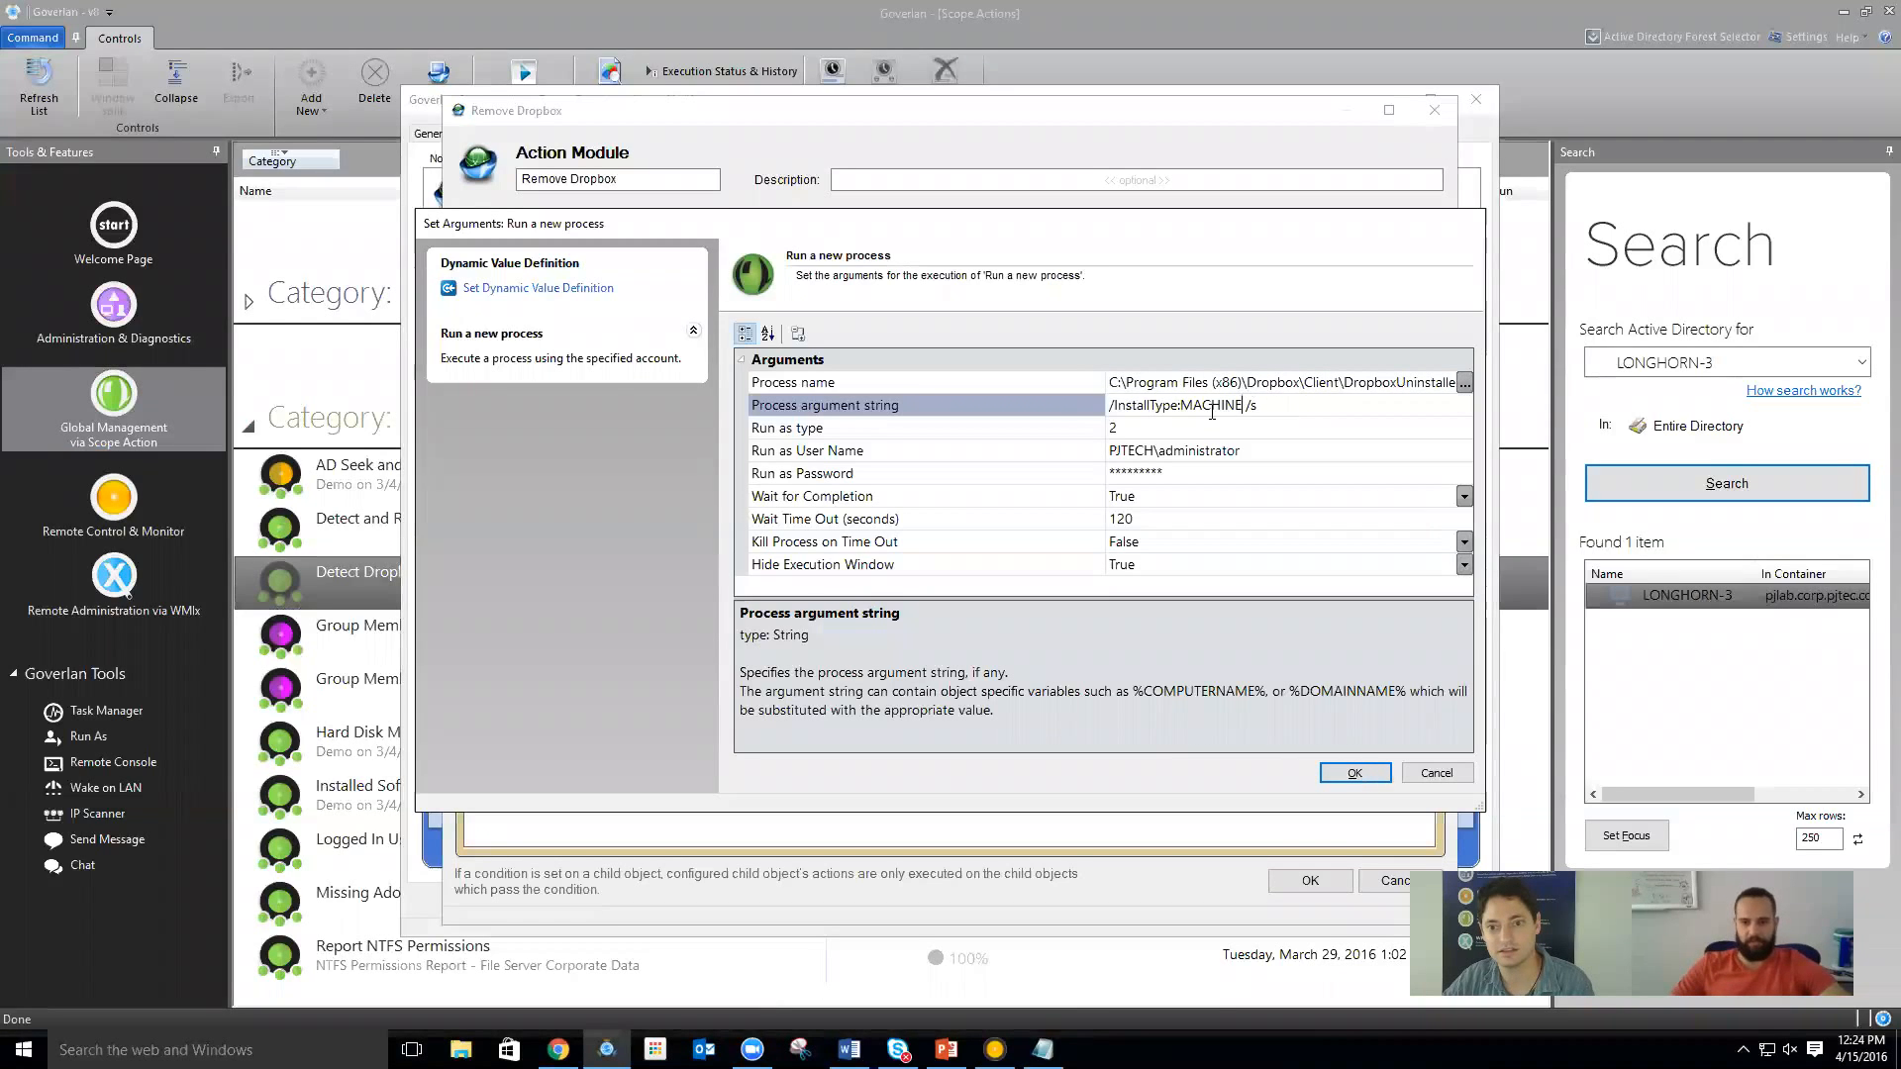
left_click_drag(1240, 412, 1108, 408)
key("BackSpace")
key("Delete")
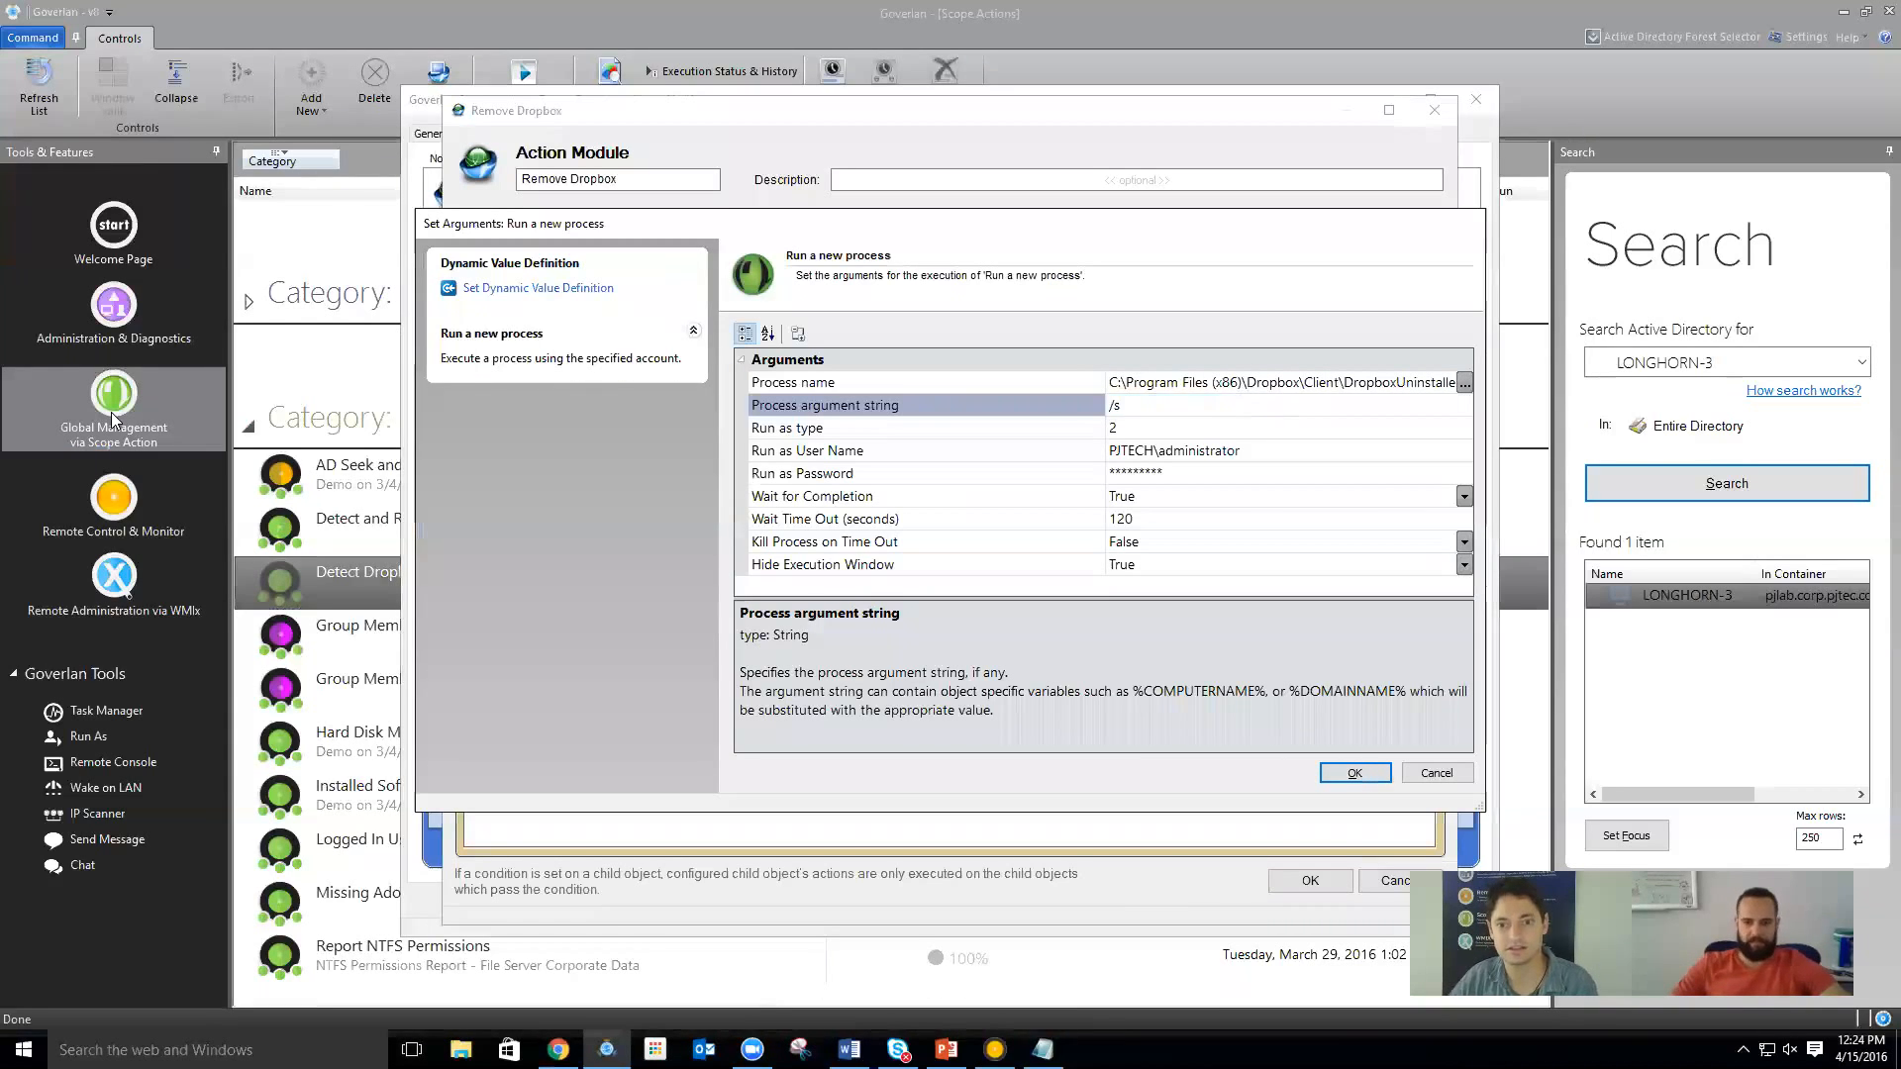
left_click(1353, 773)
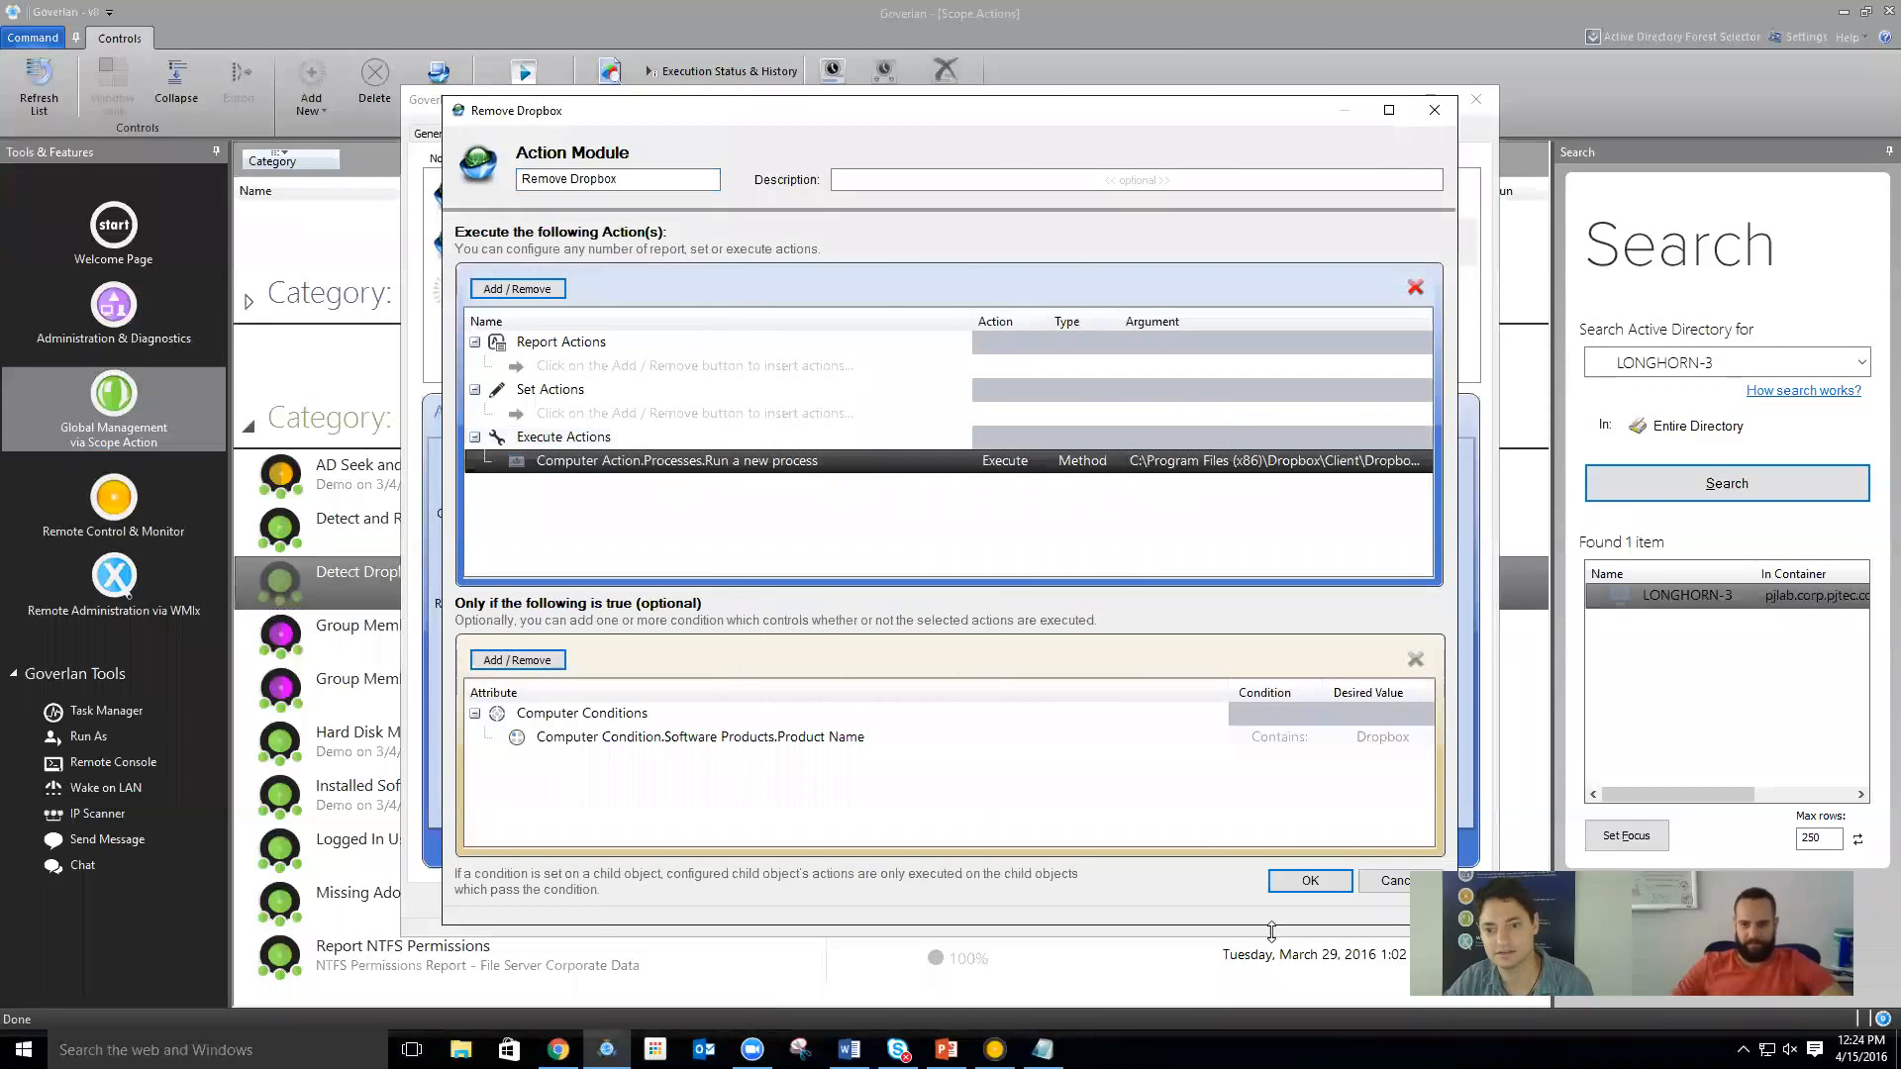
left_click(1312, 881)
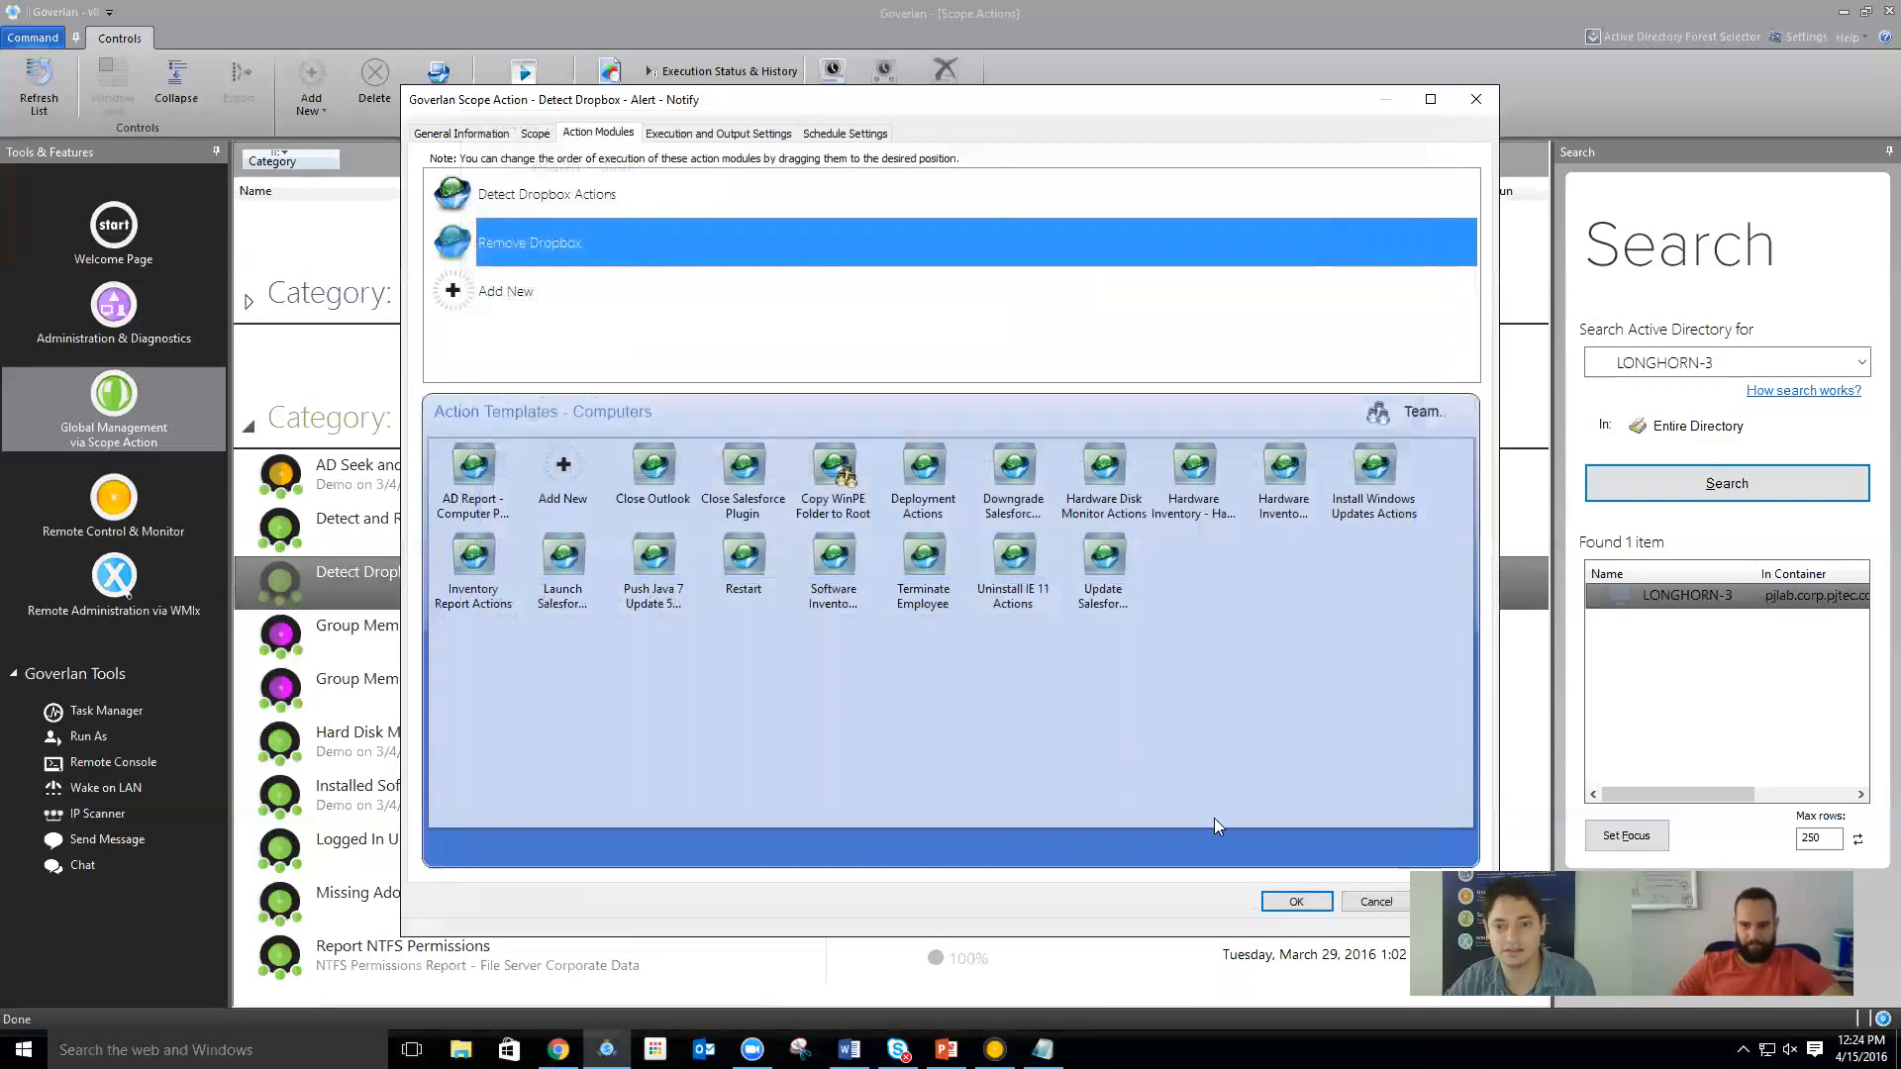
left_click(1291, 902)
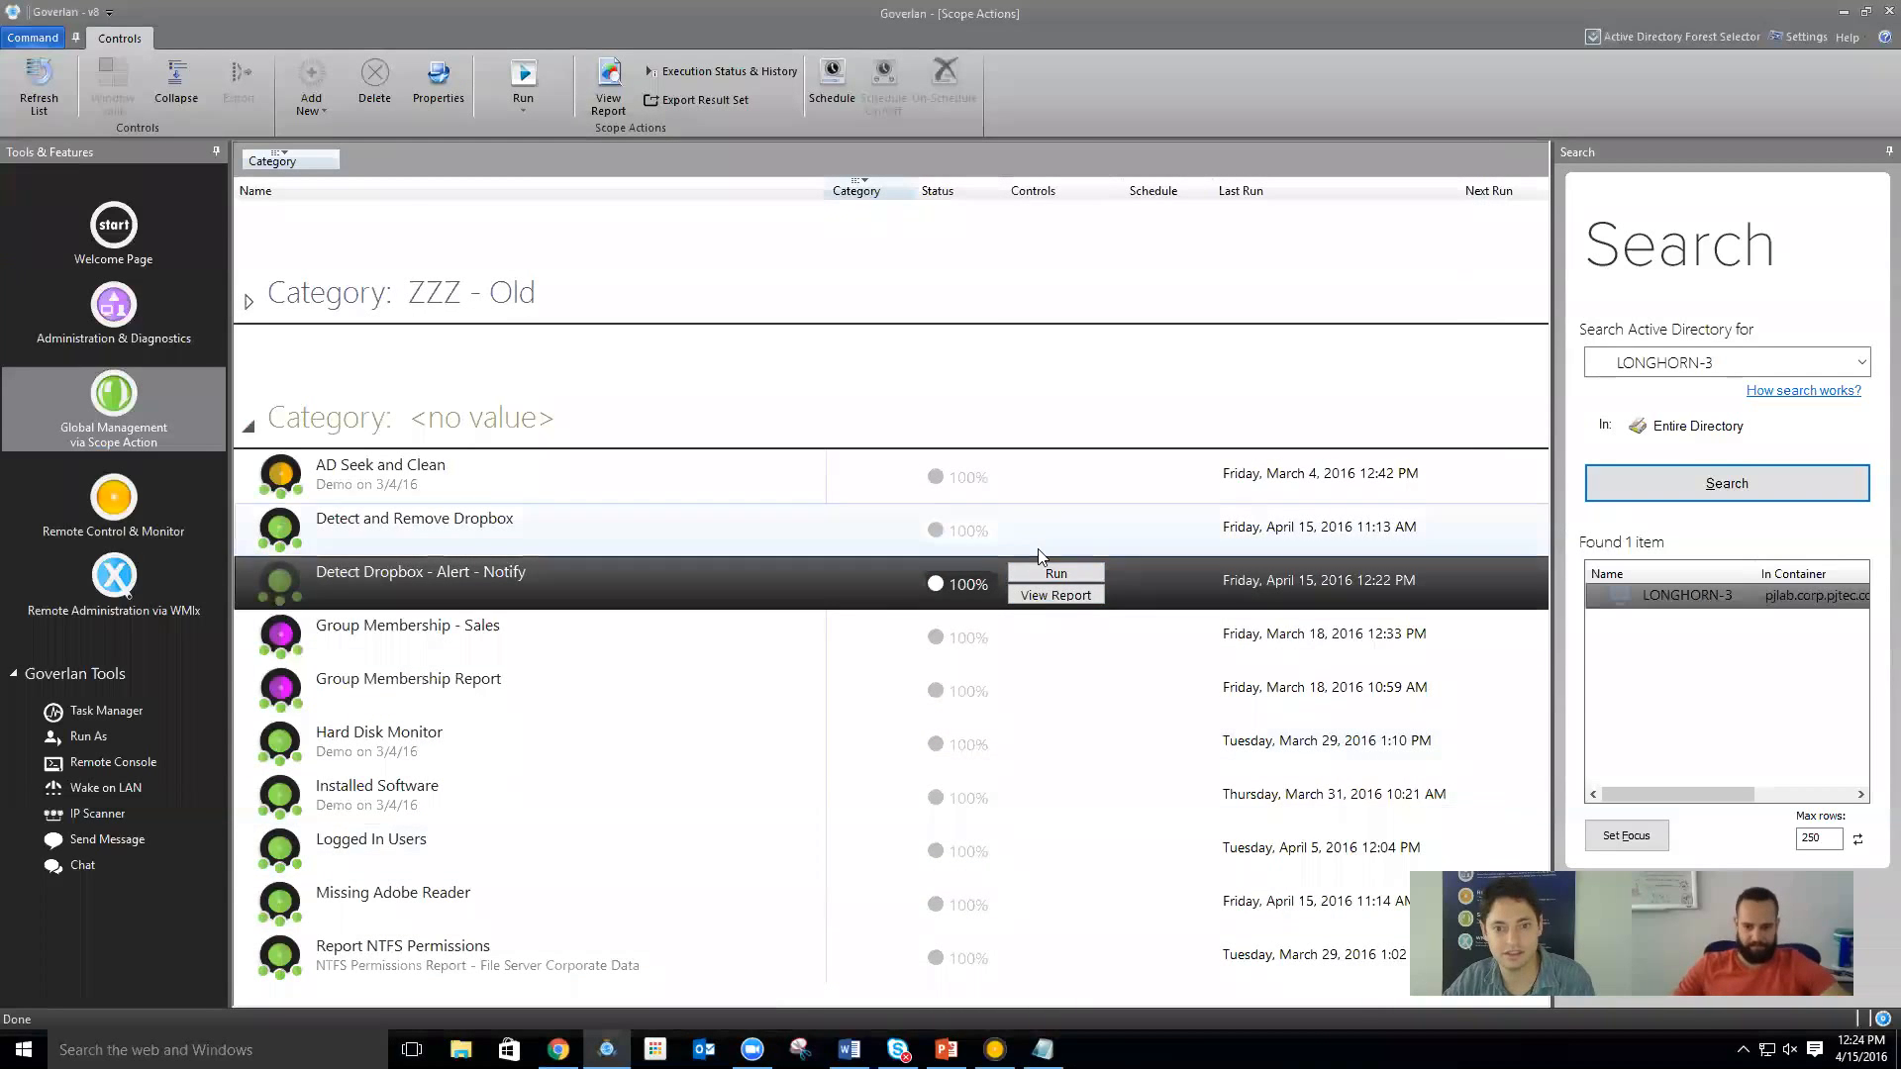
Run the Detect Dropbox - Alert - Notify scope action and dismiss its alert message and the Dropbox uninstaller on longhorn-3
left_click(1047, 572)
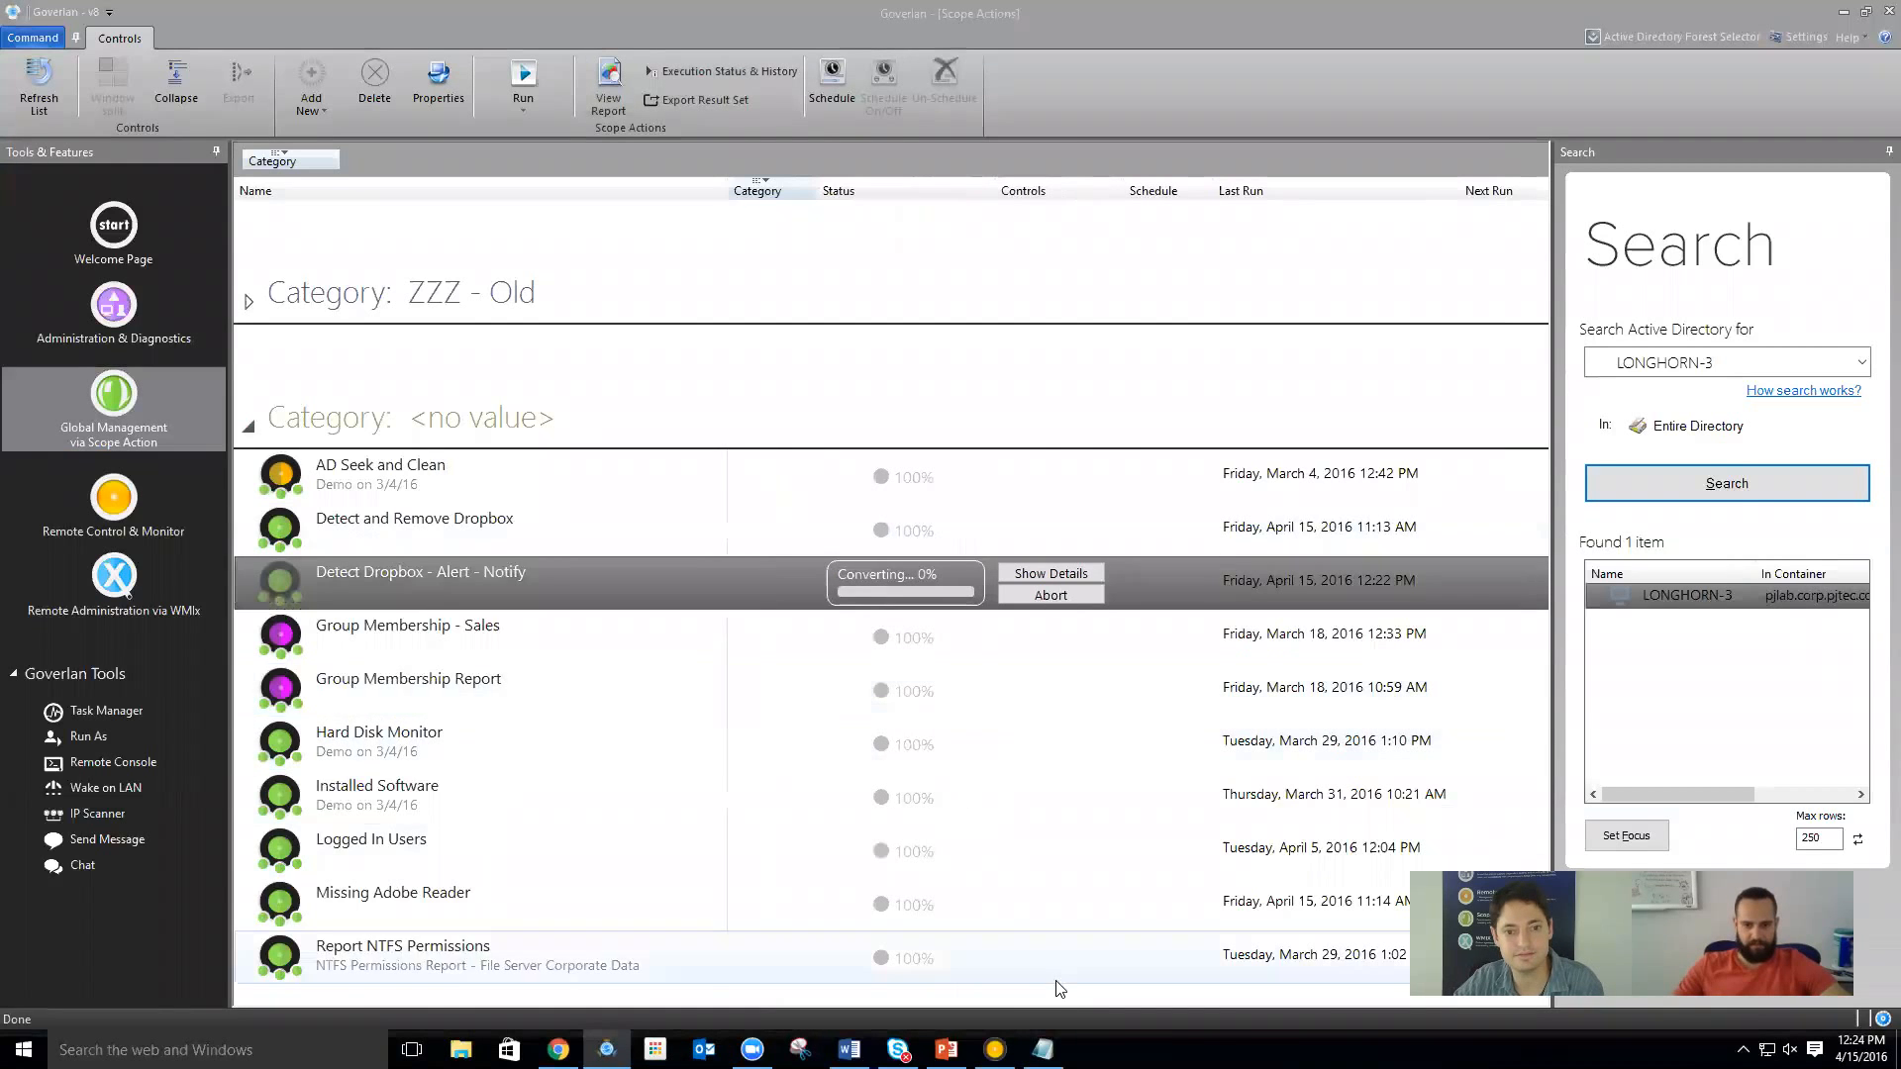
mouse_move(995, 1050)
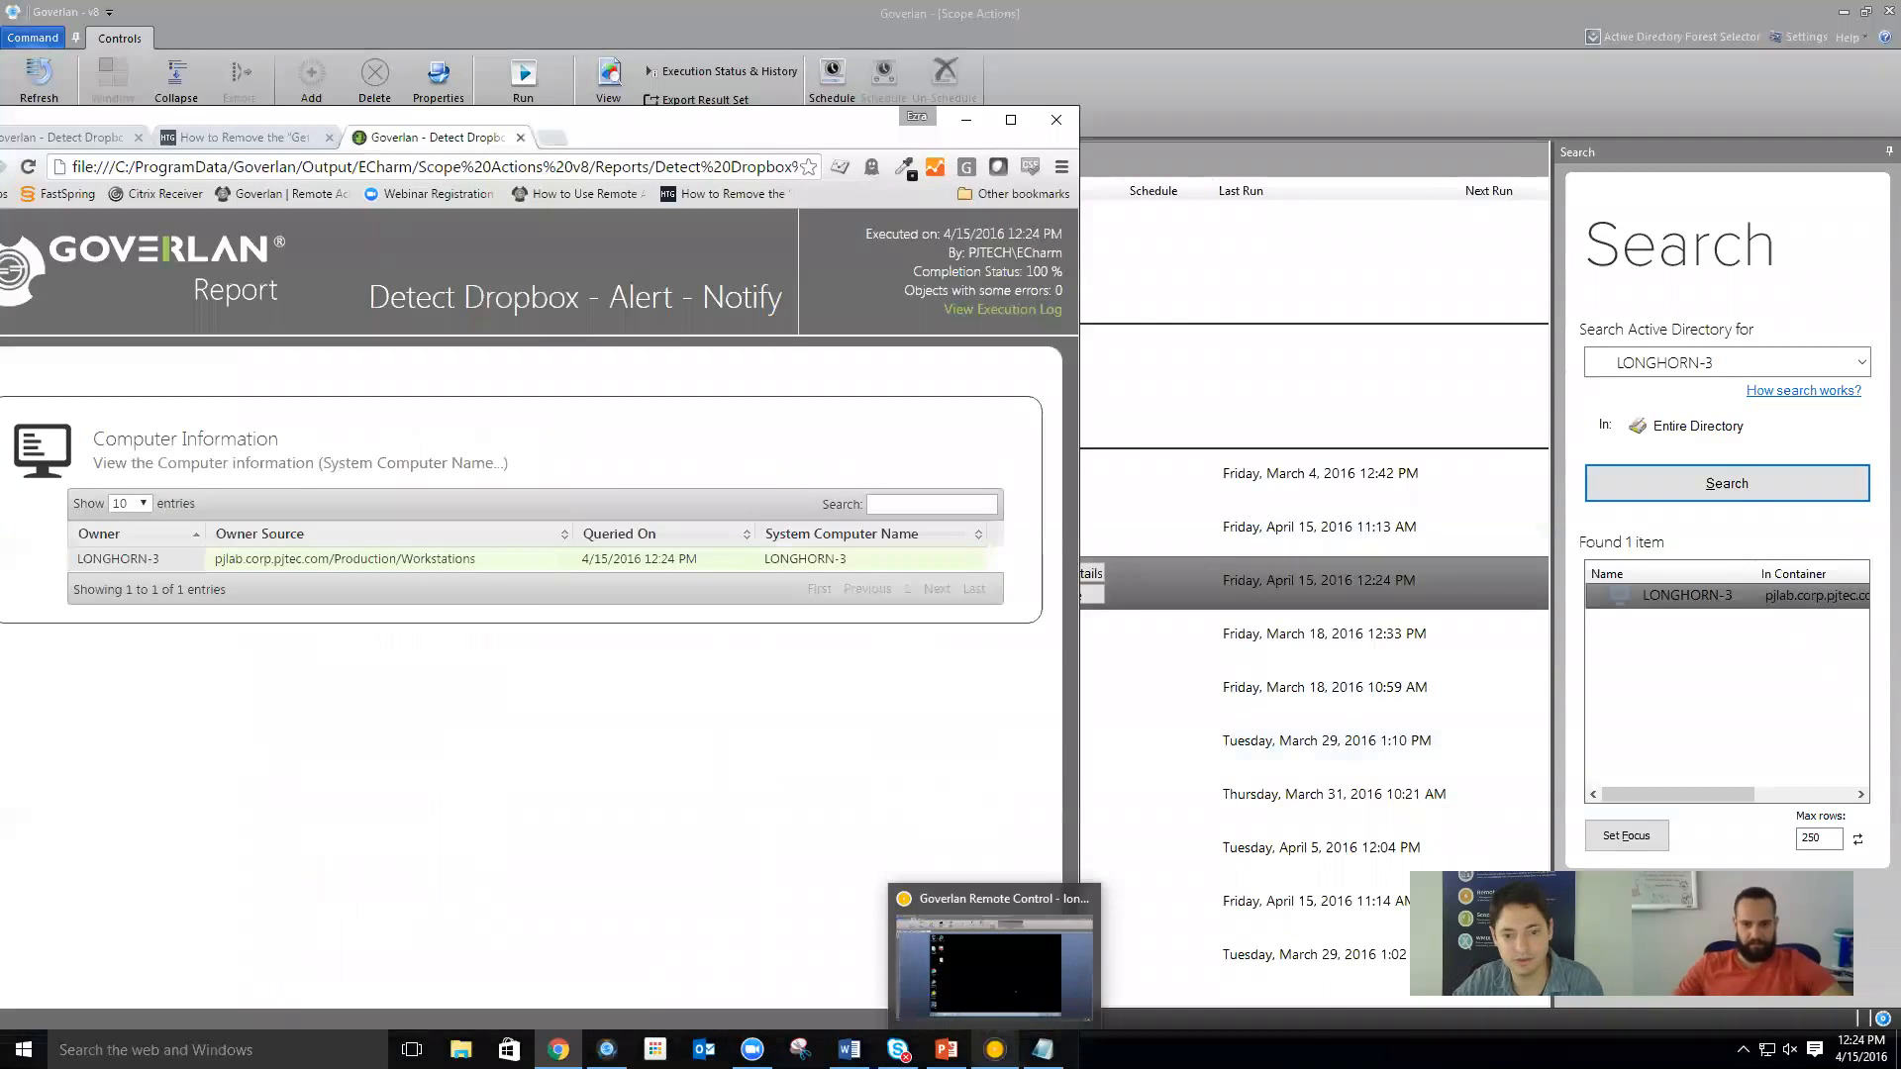
left_click(990, 966)
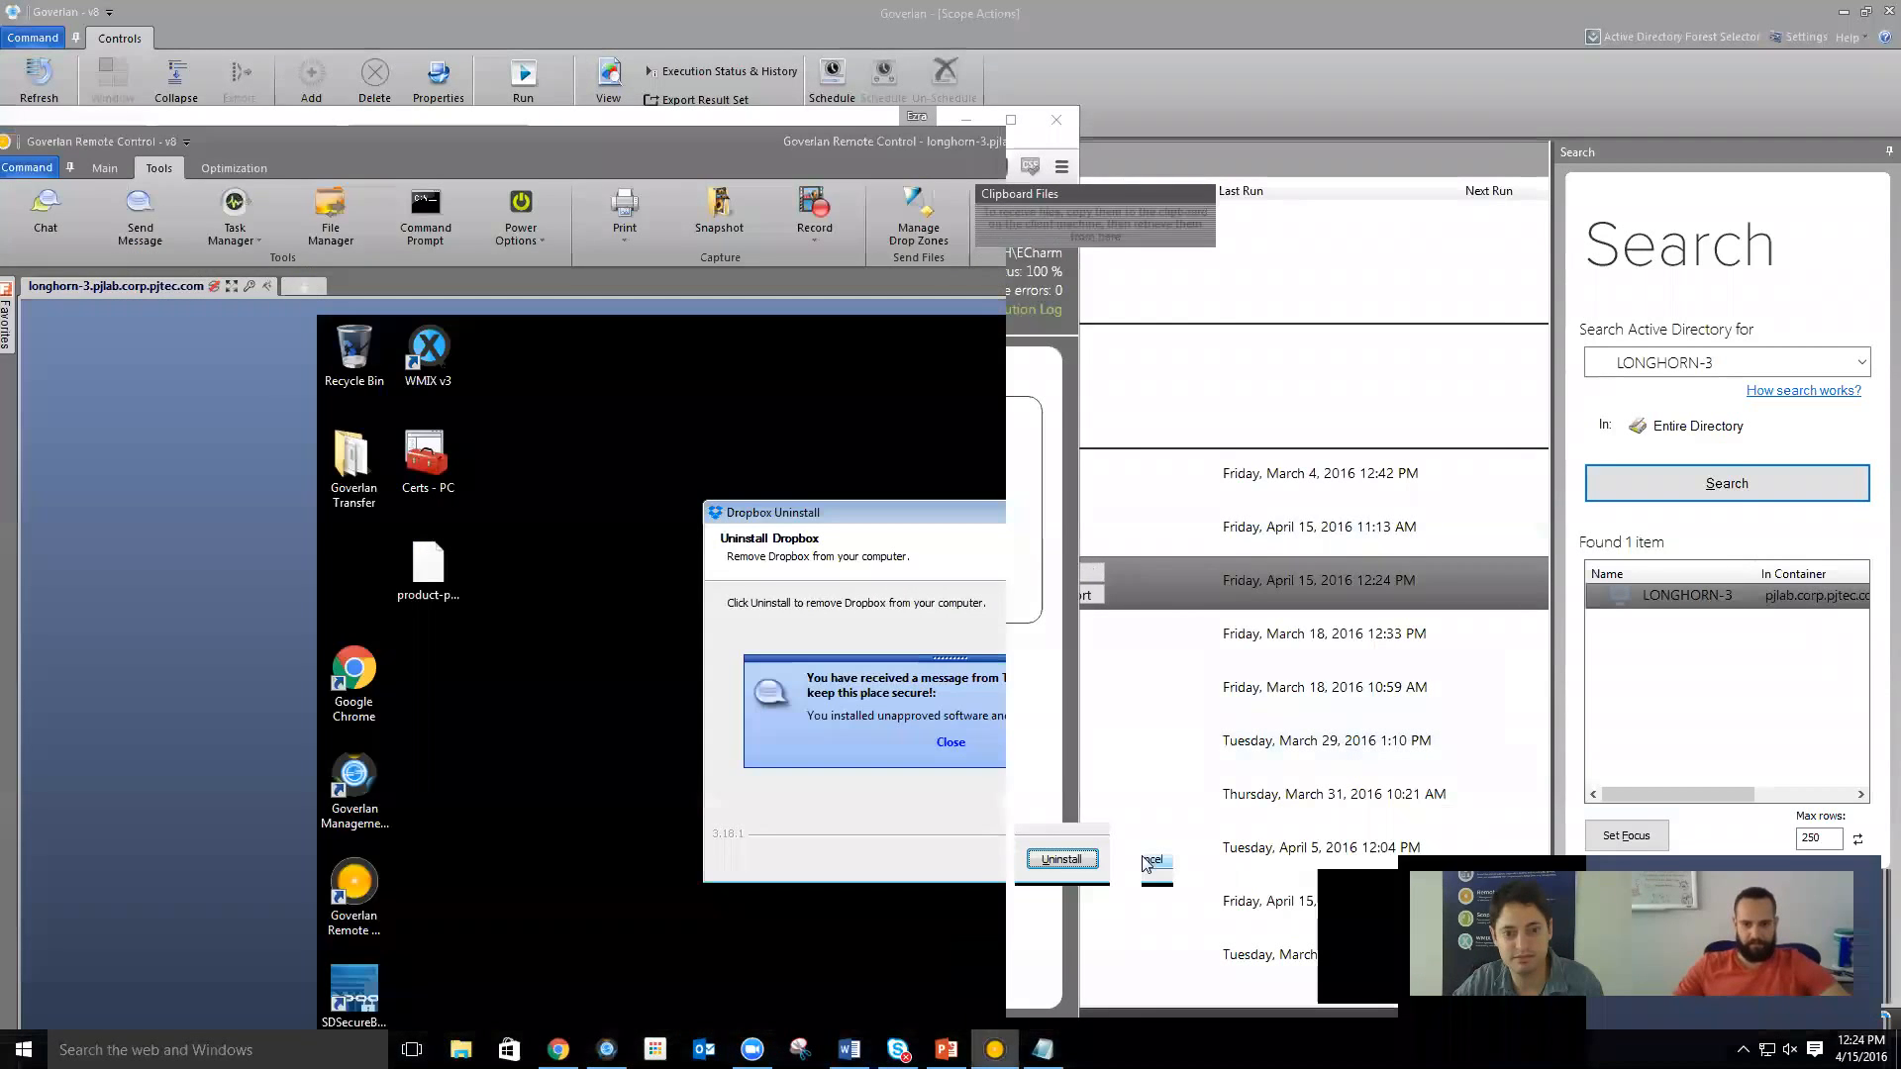
left_click(949, 742)
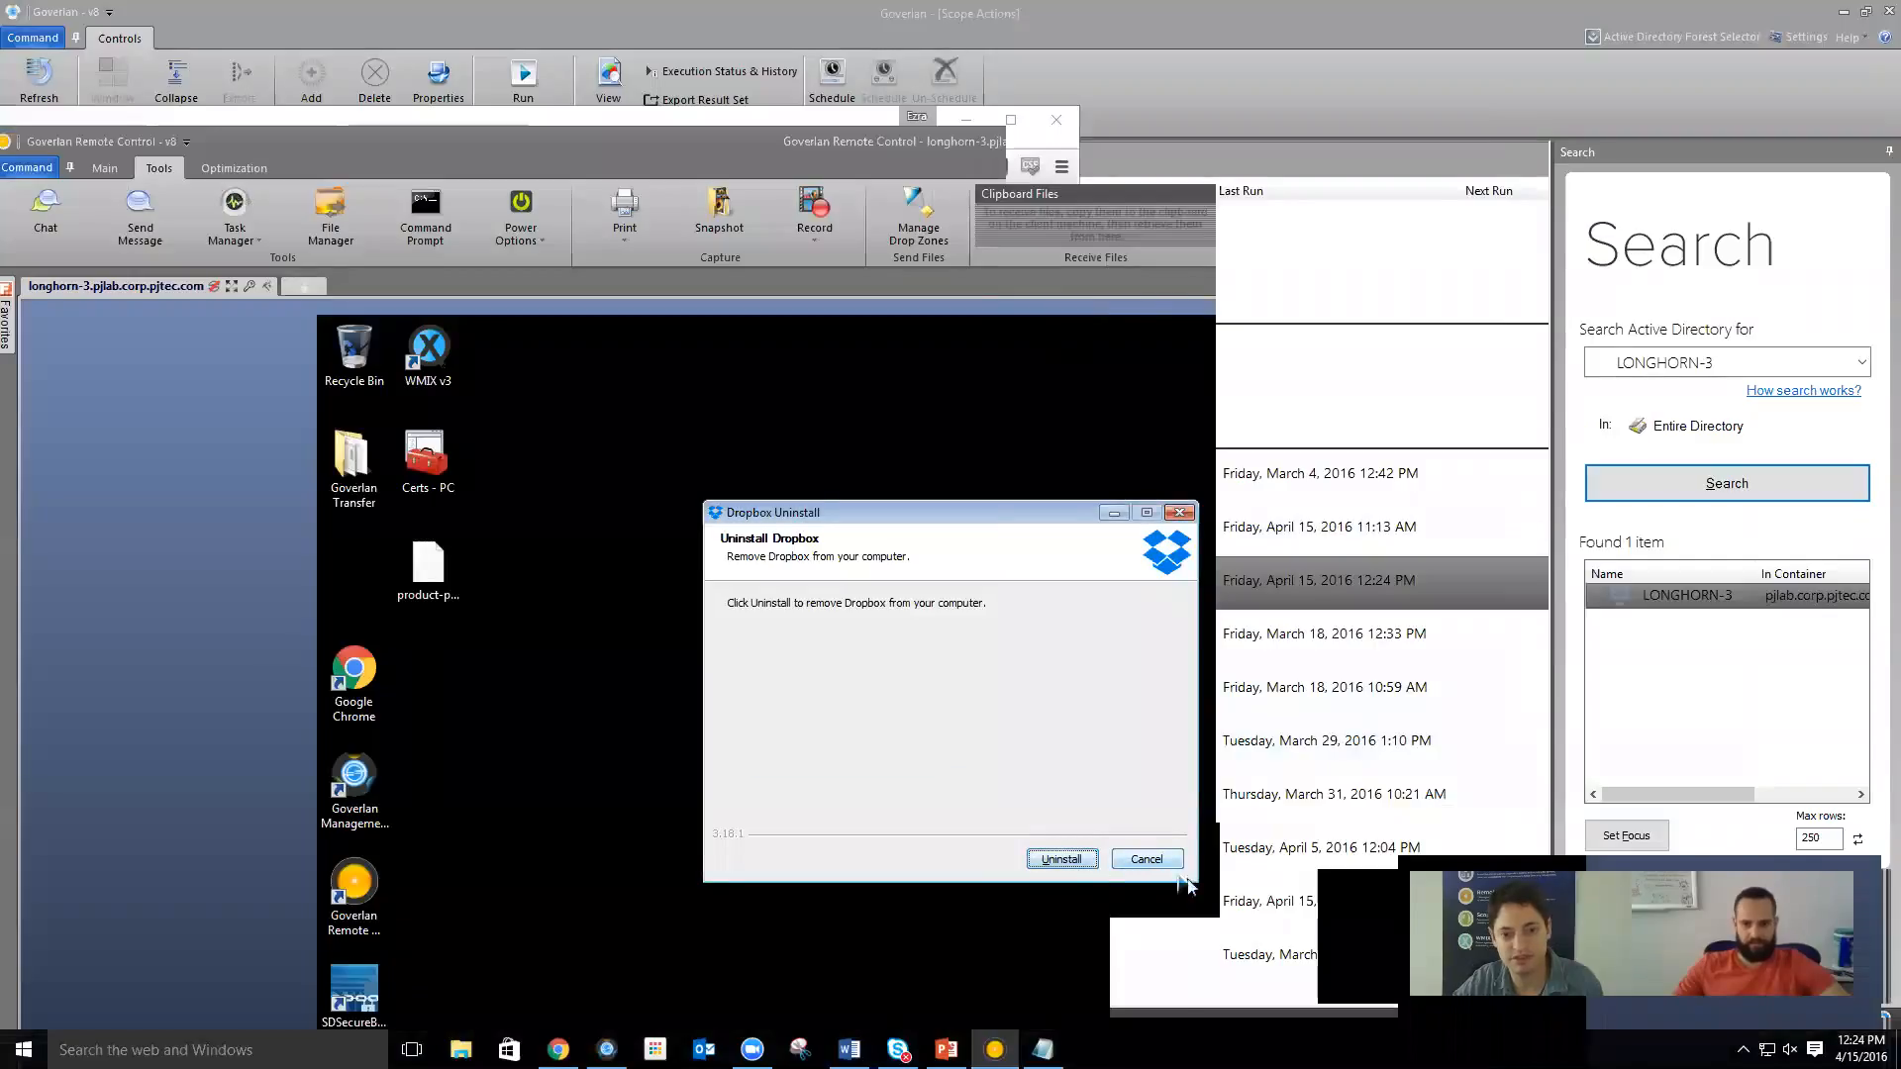
left_click(1134, 859)
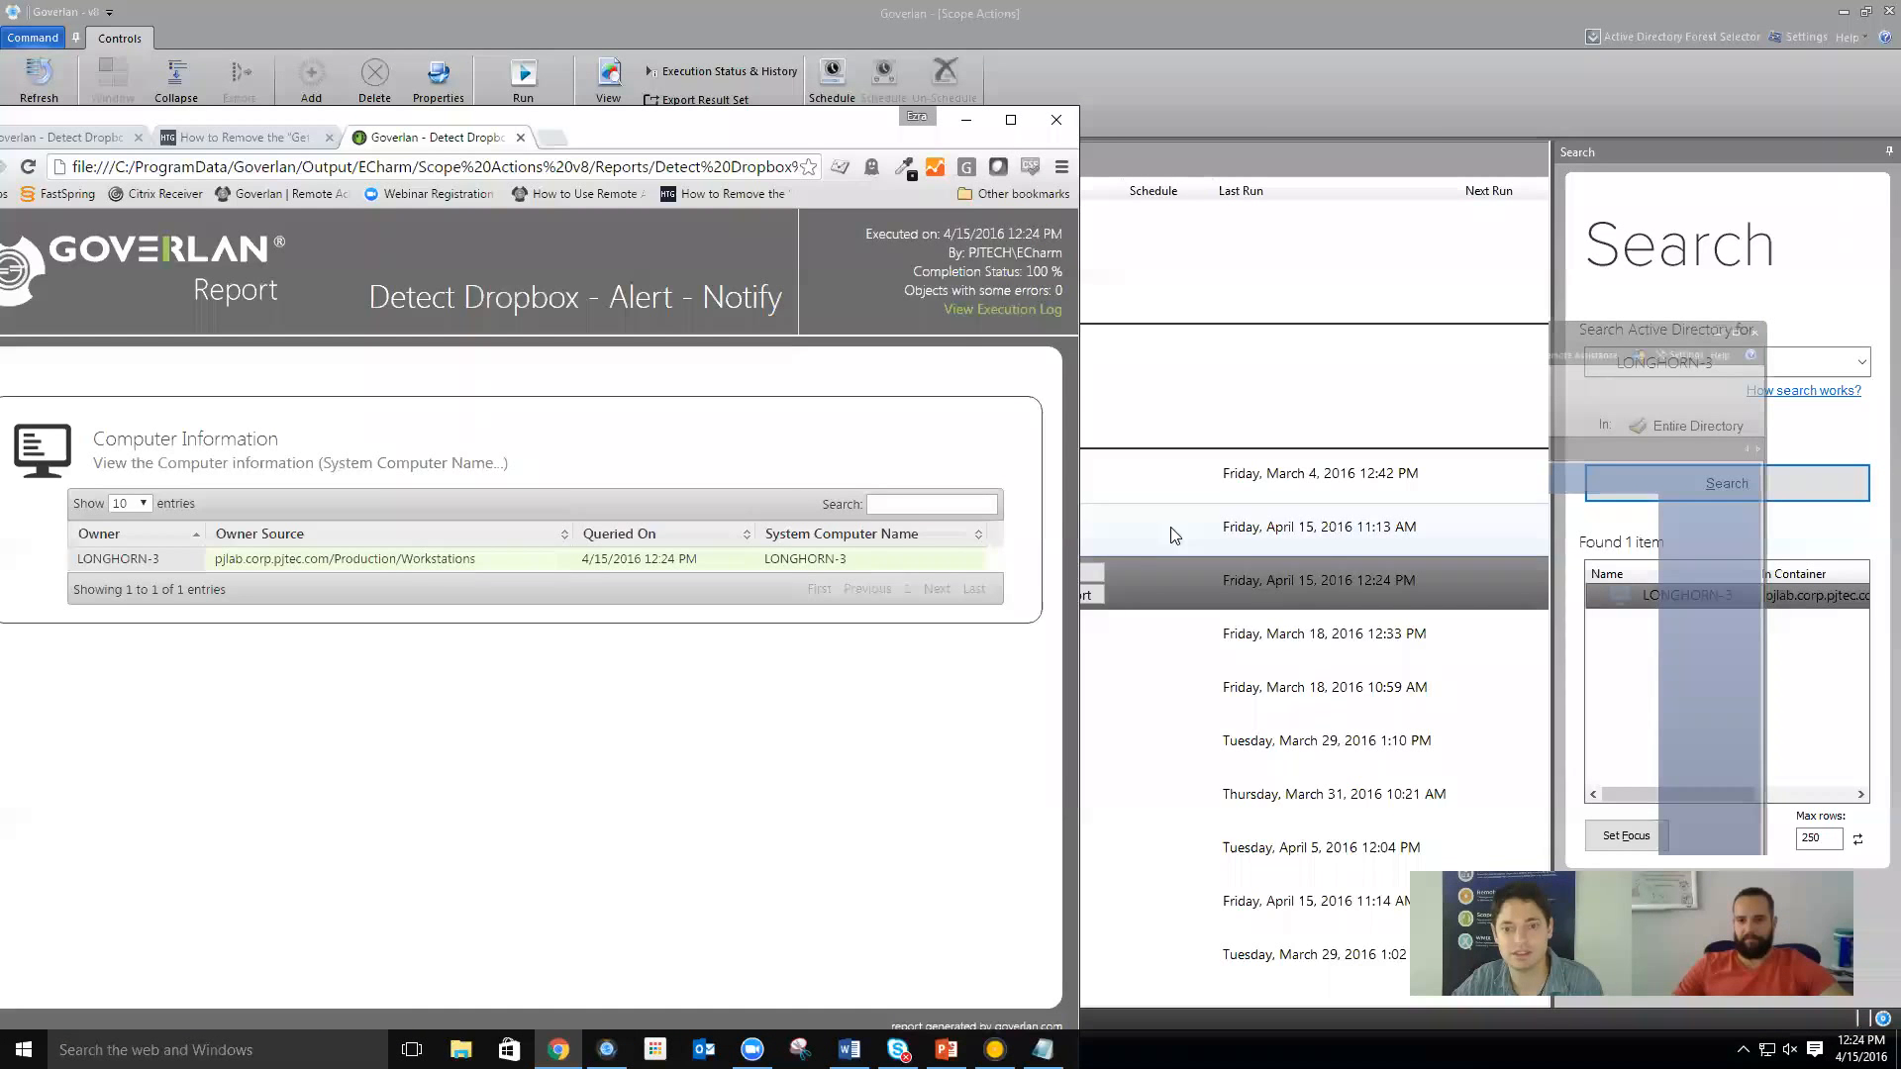
left_click(1159, 576)
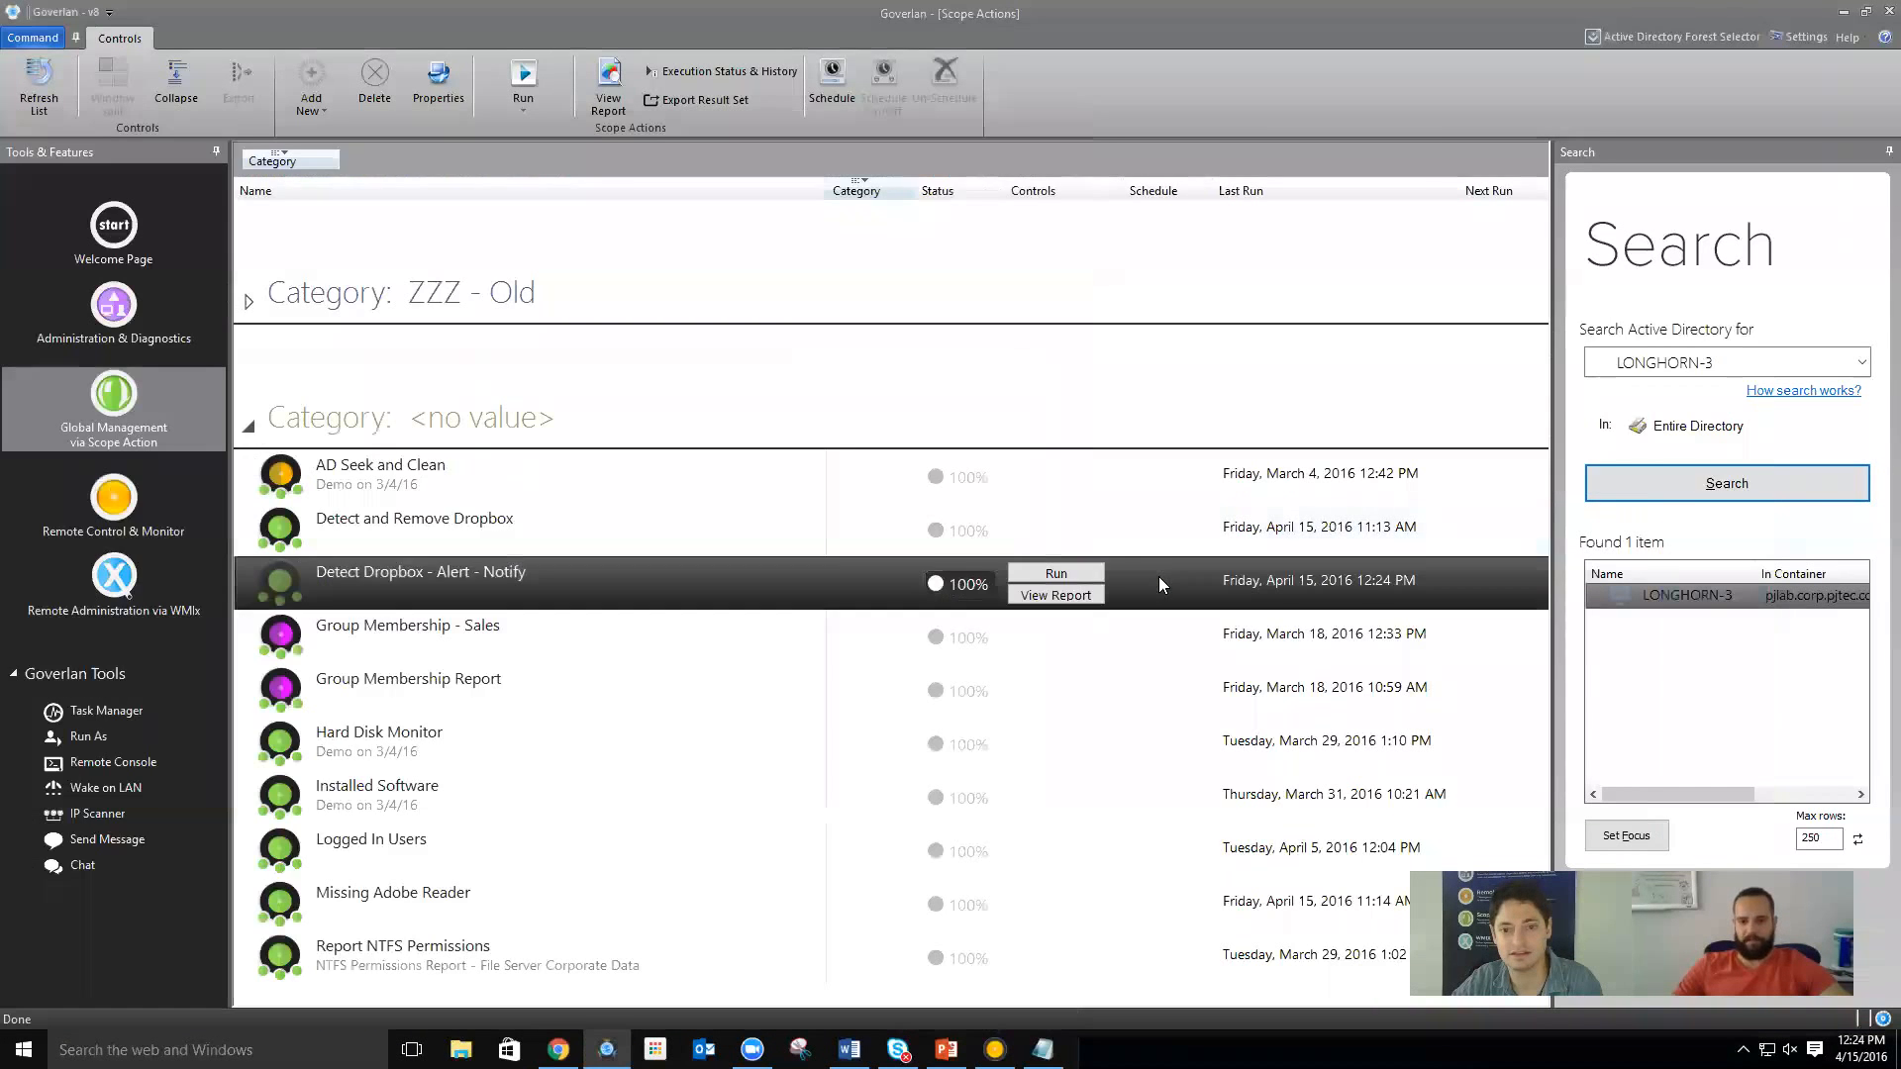
Open the arguments of the "Run a new process" action in the Remove Dropbox module of the Detect Dropbox - Alert - Notify scope action
double_click(875, 574)
left_click(639, 281)
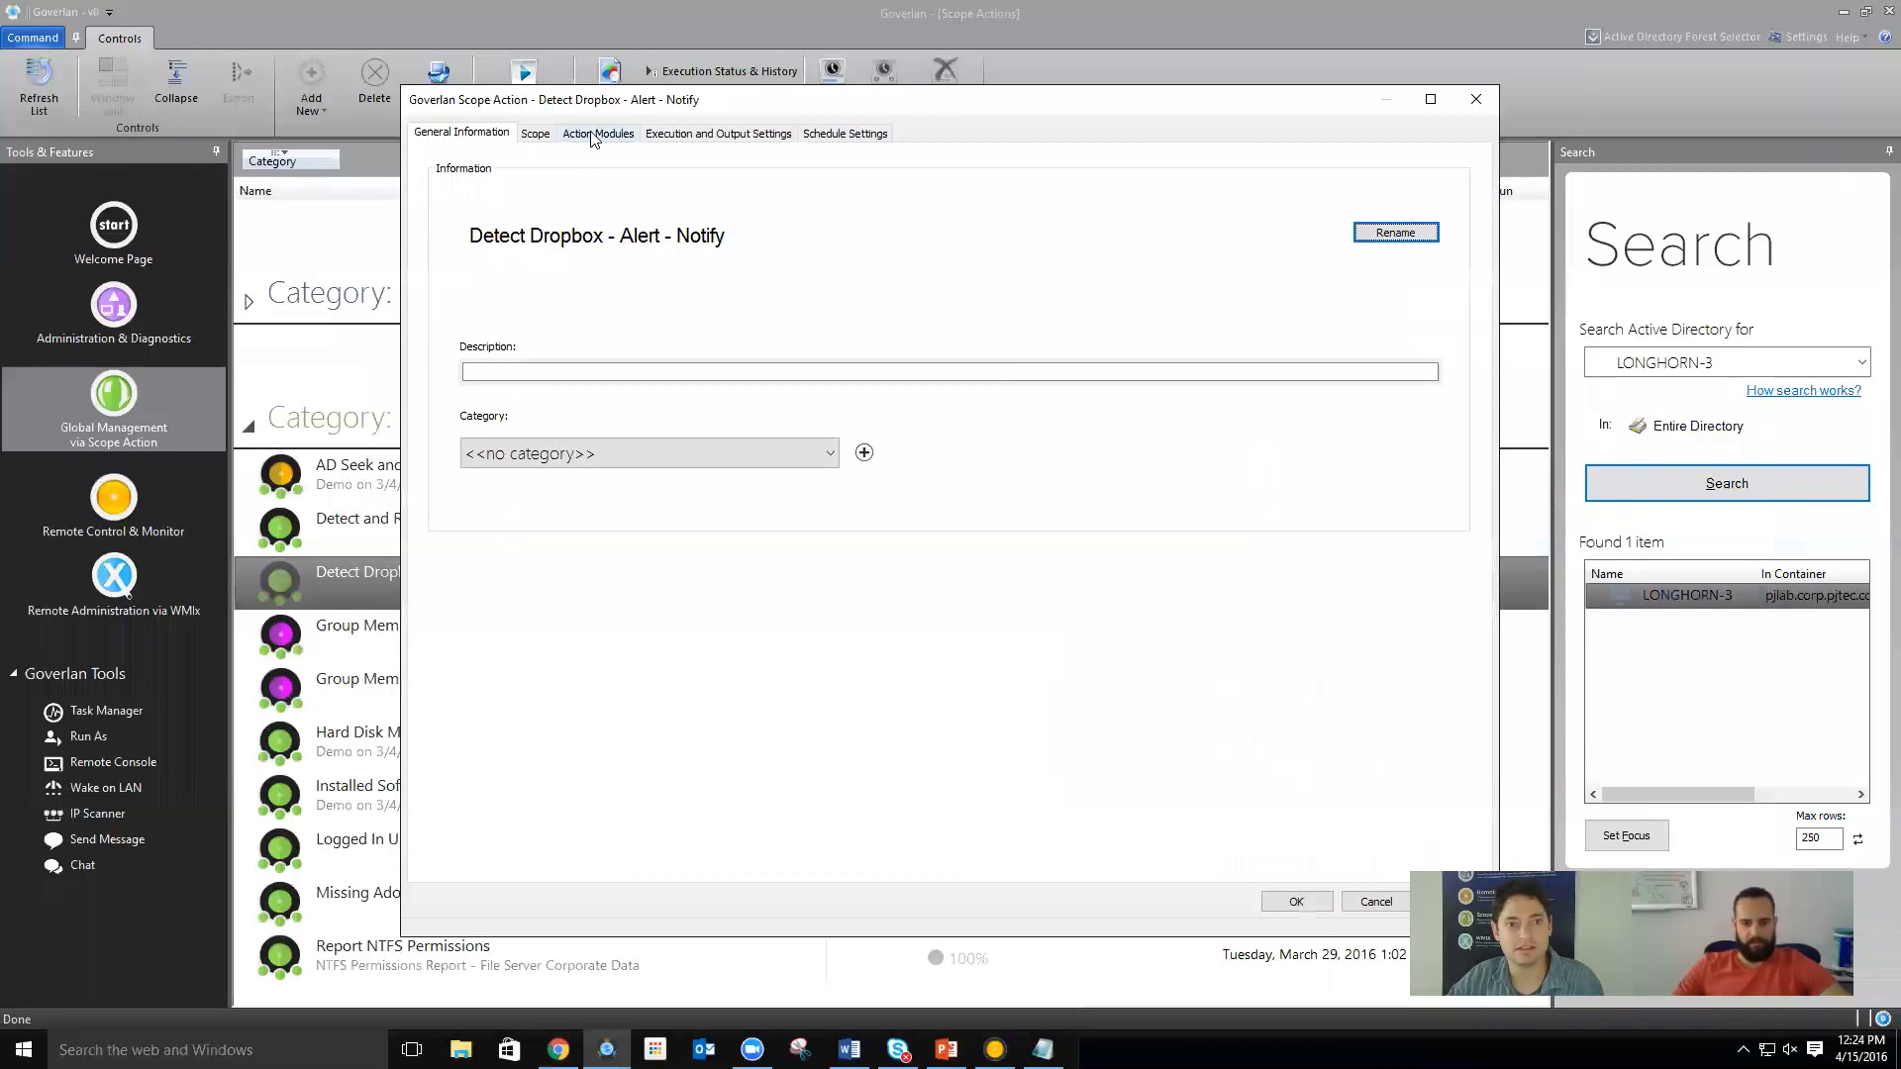
left_click(597, 133)
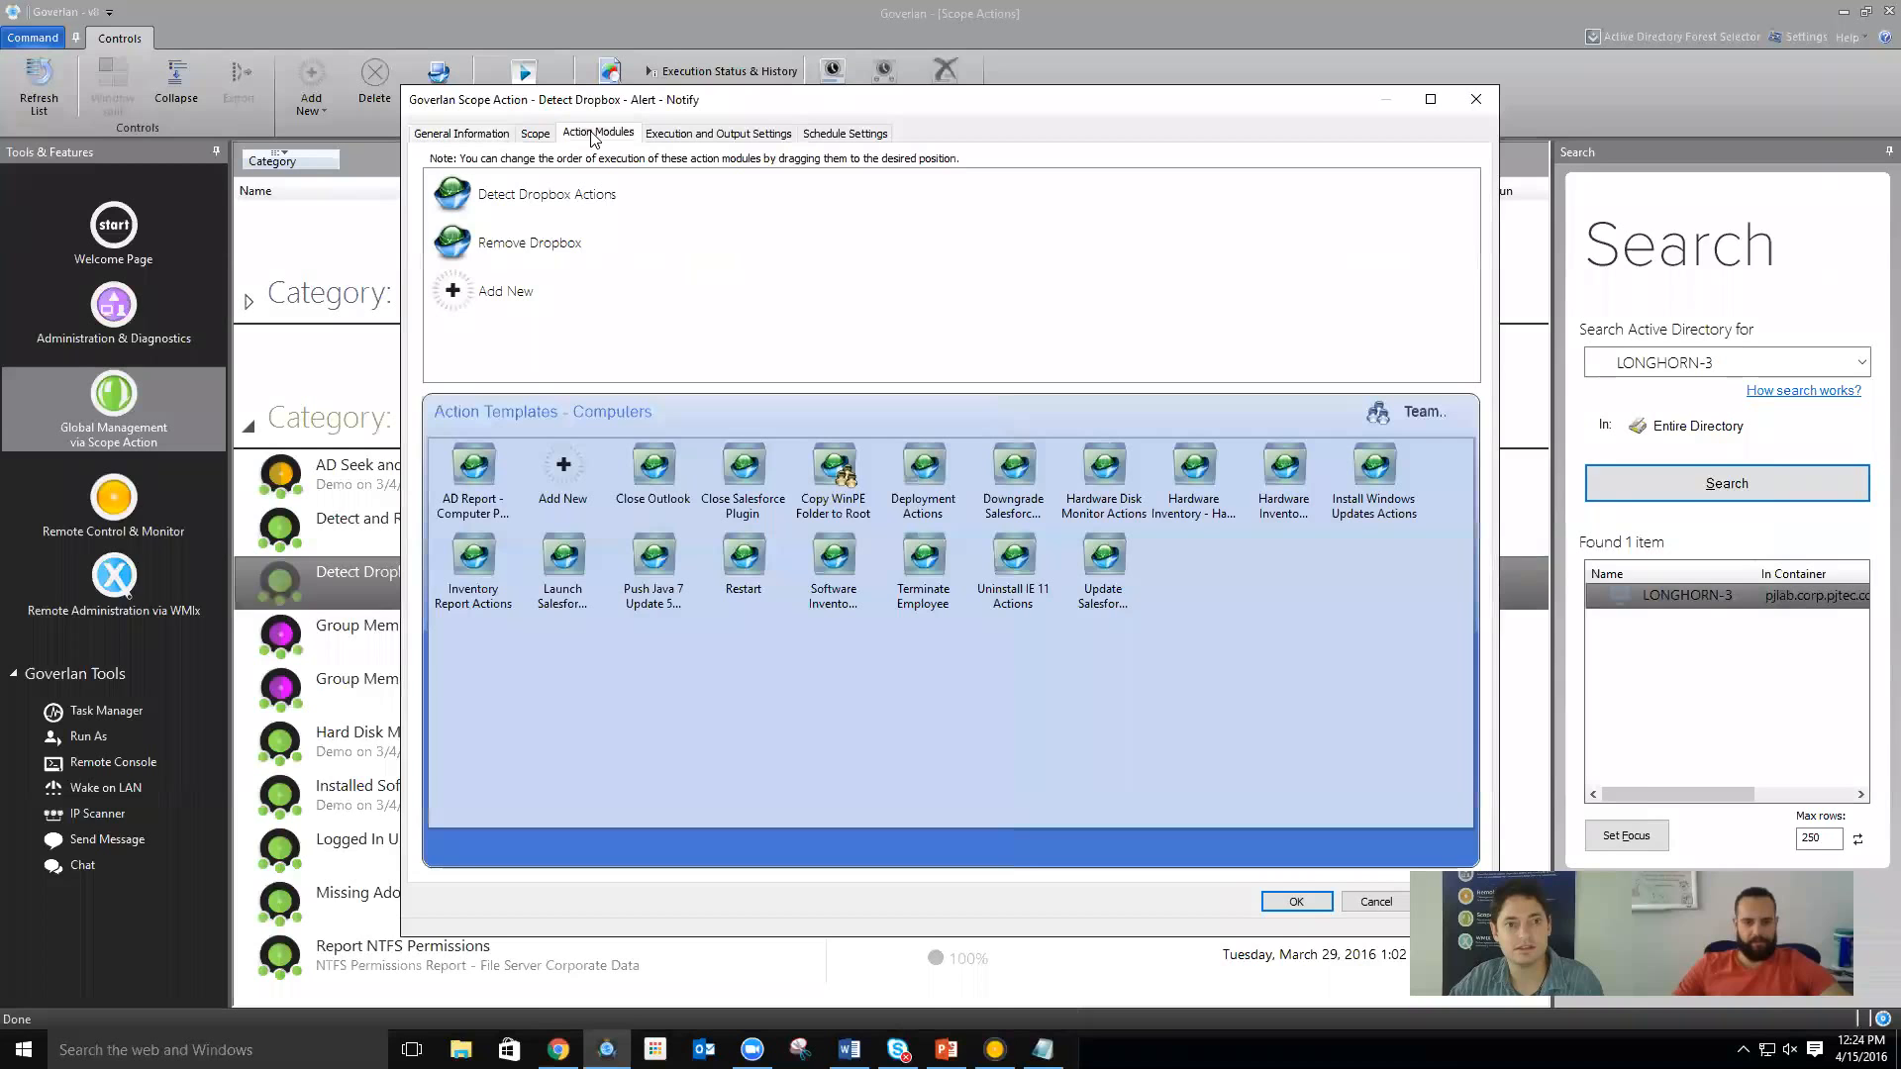
double_click(535, 242)
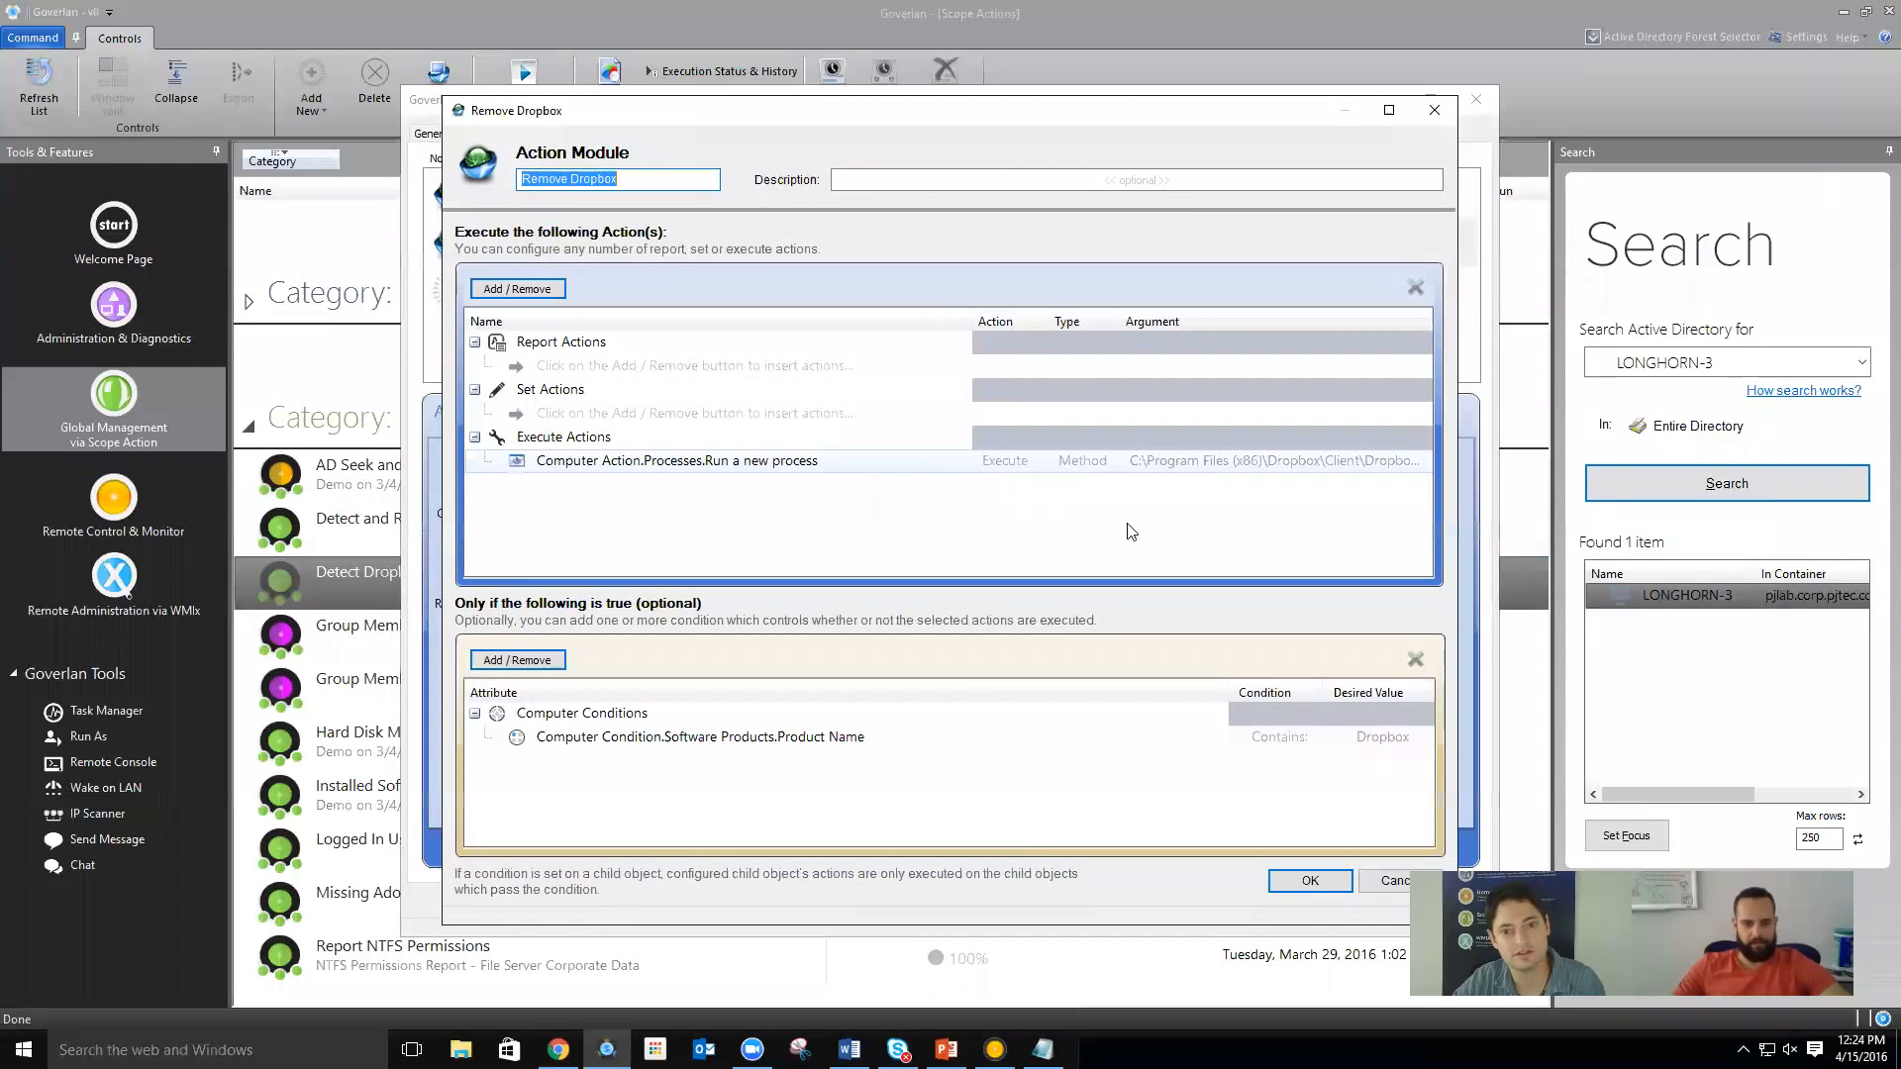
double_click(1173, 465)
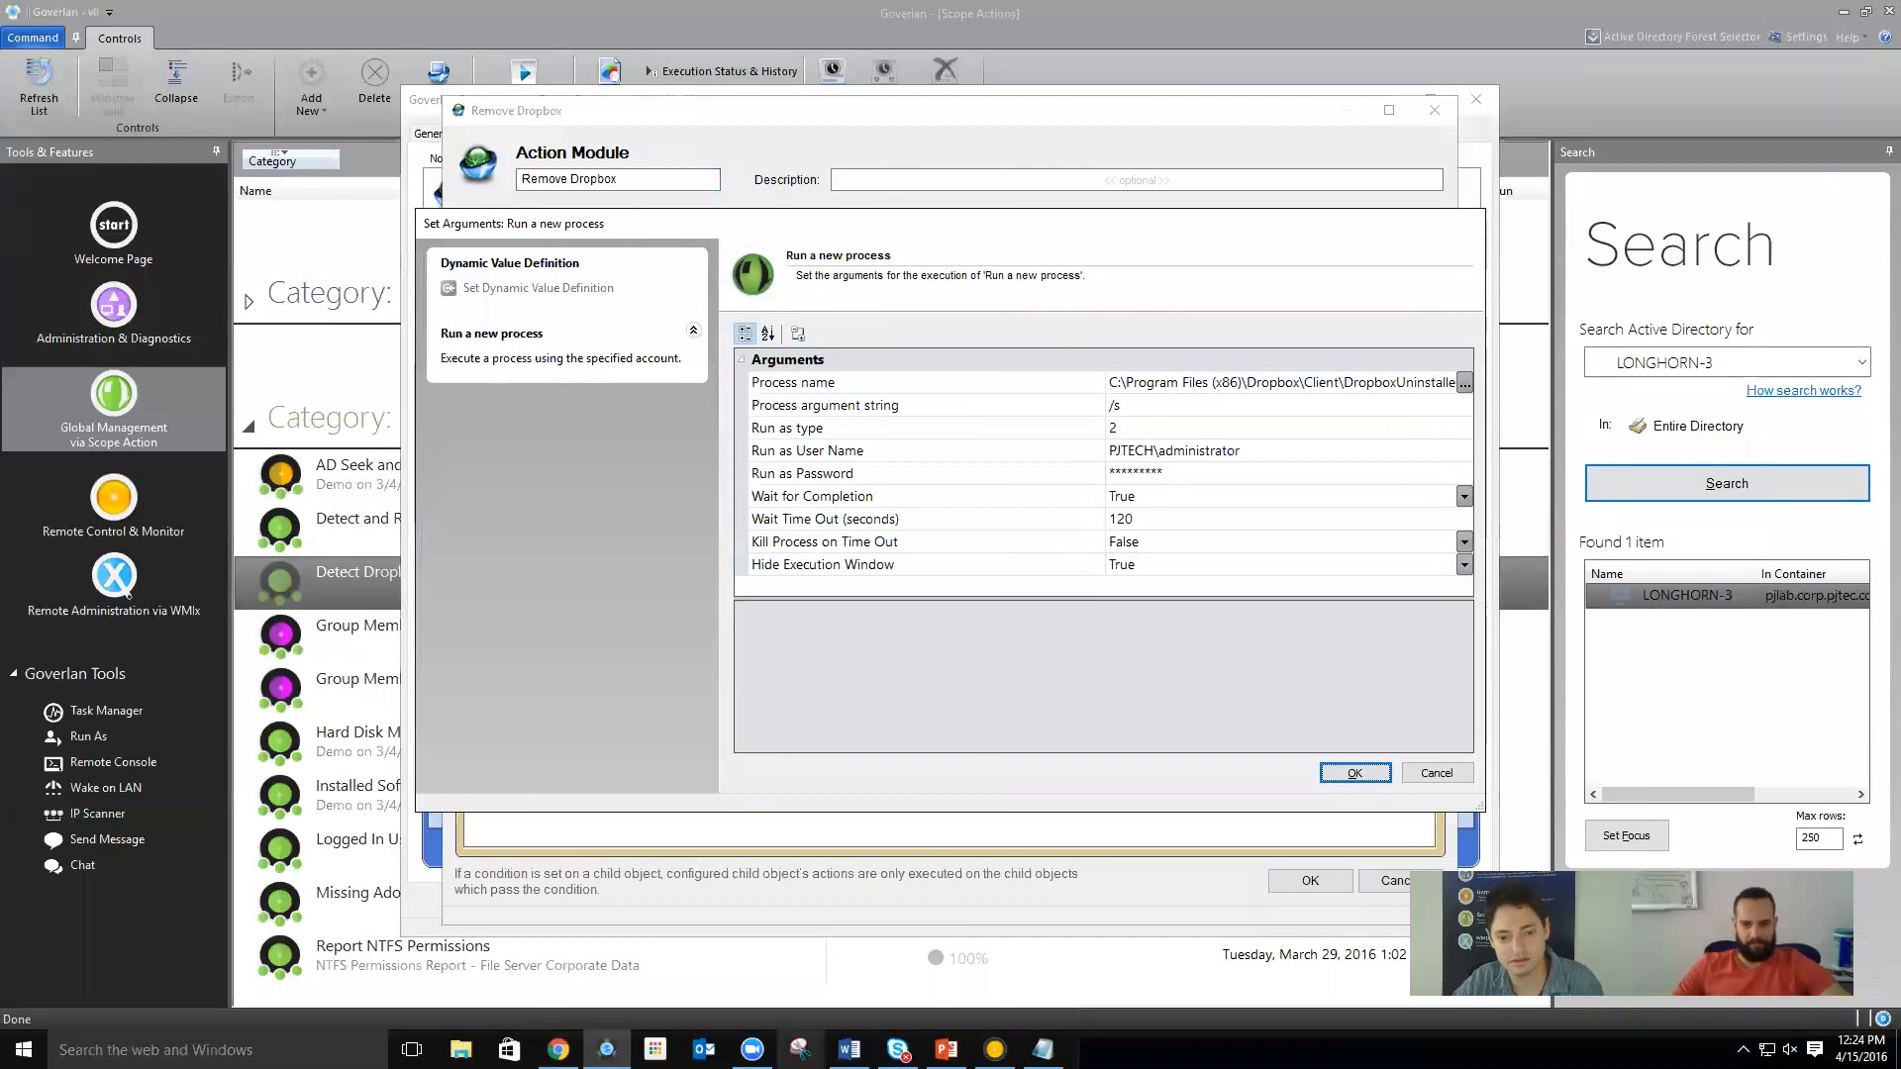
Switch to the GoverTmpReport file in Notepad and copy /InstallType:MACHINE from Dropbox's uninstall string
left_click(1043, 1049)
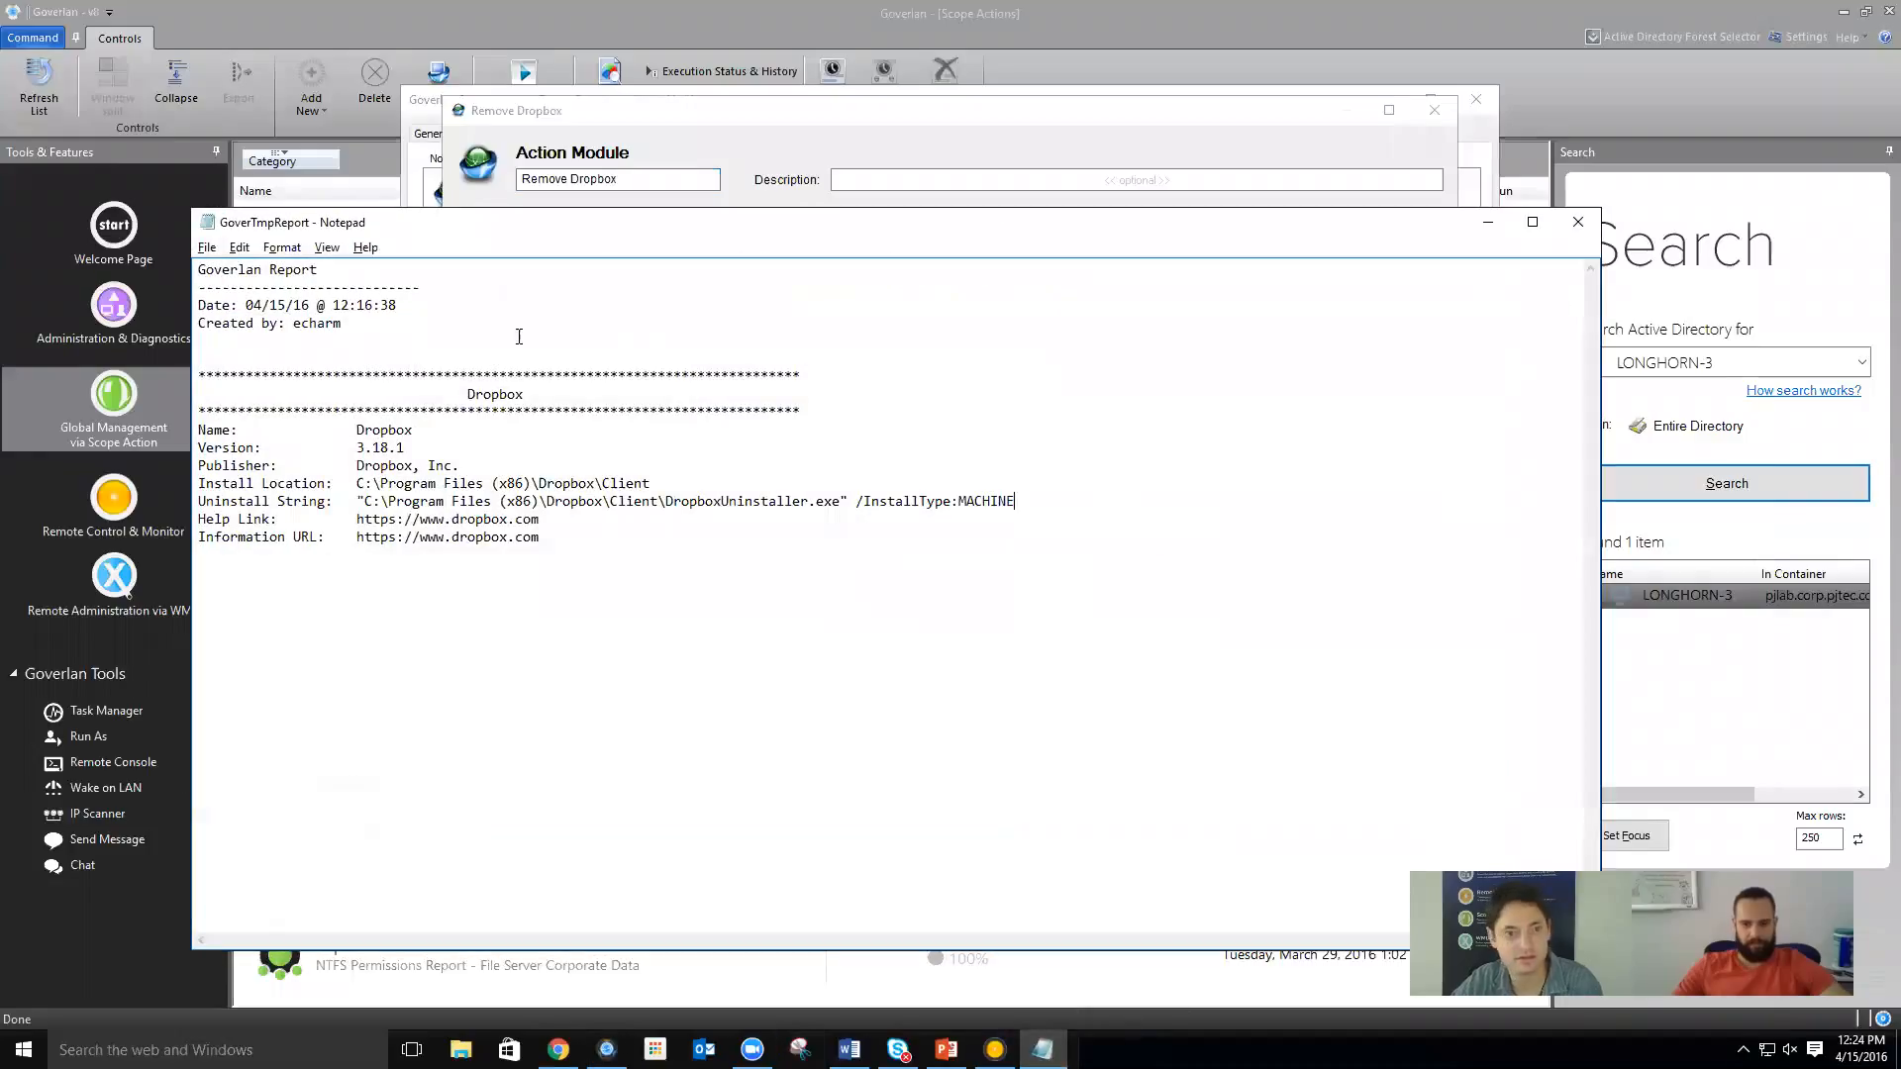
left_click(858, 502)
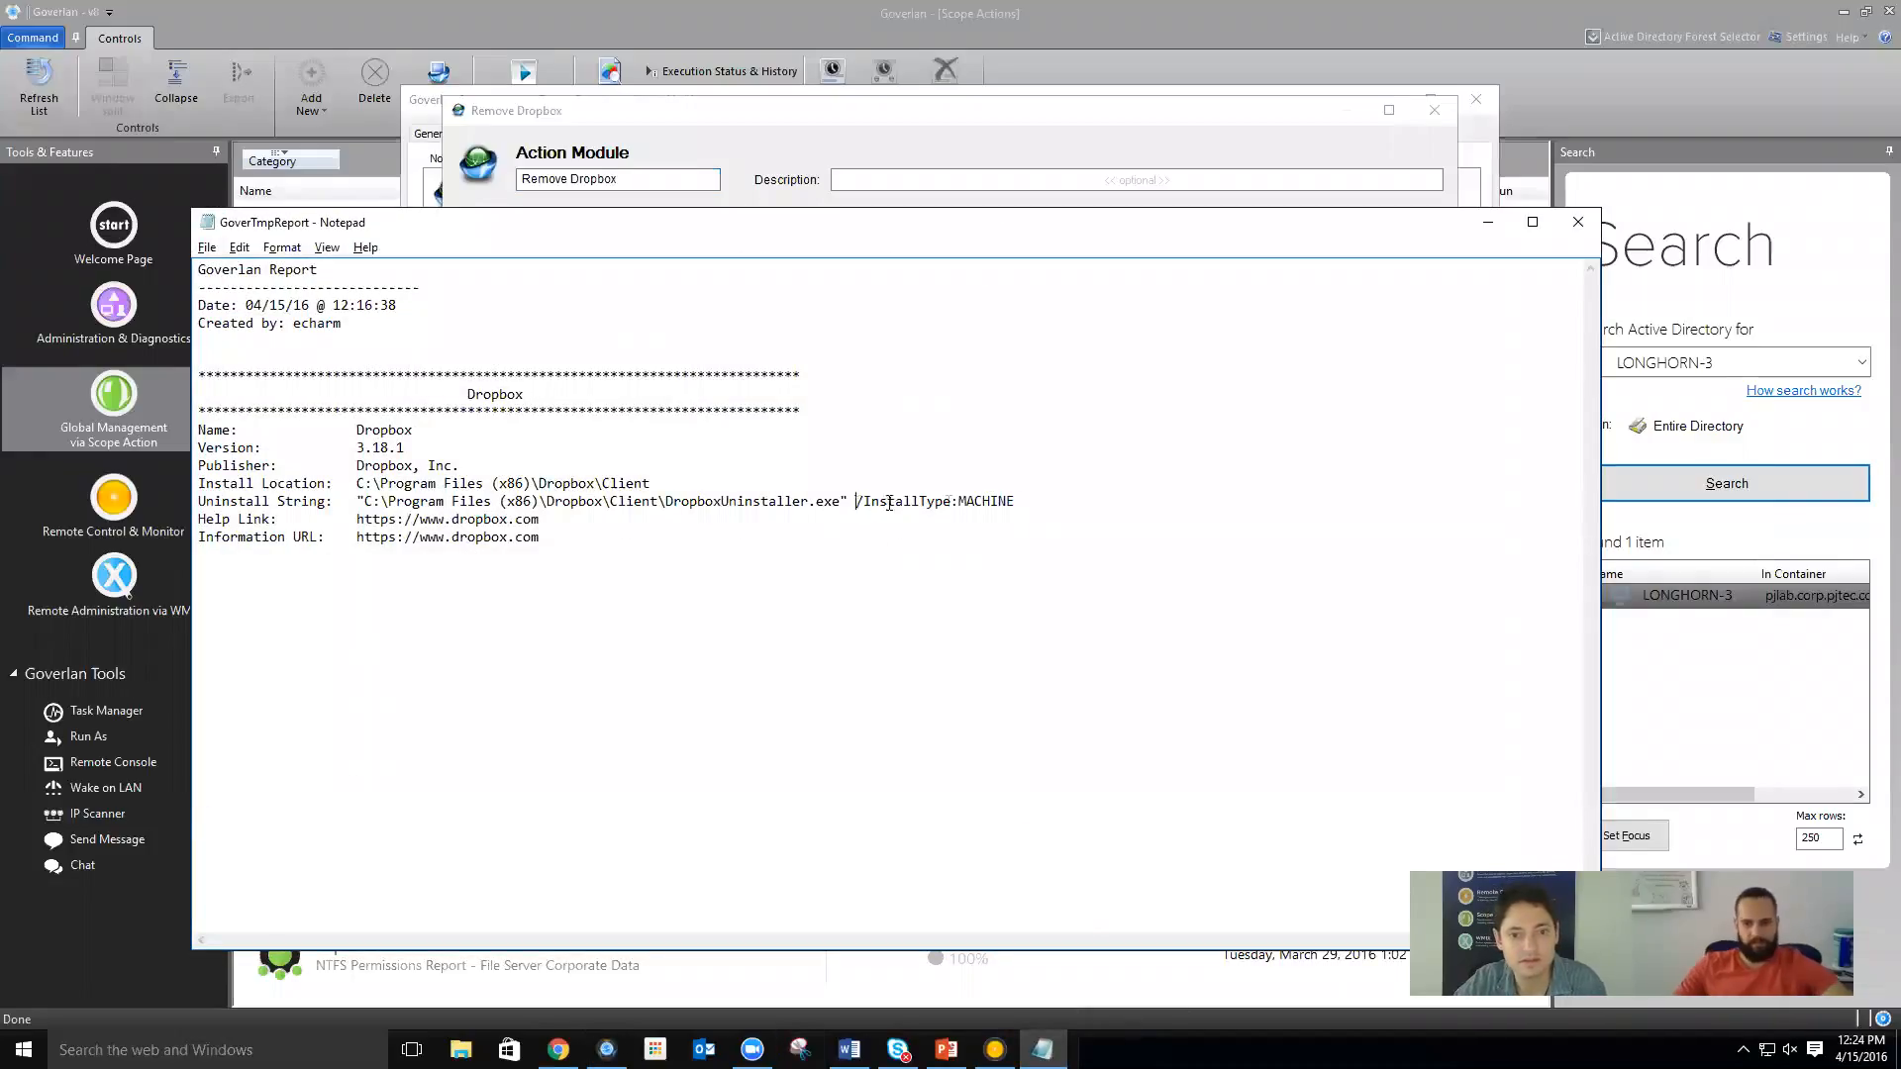
left_click(1030, 502, "shift")
key("ctrl+c")
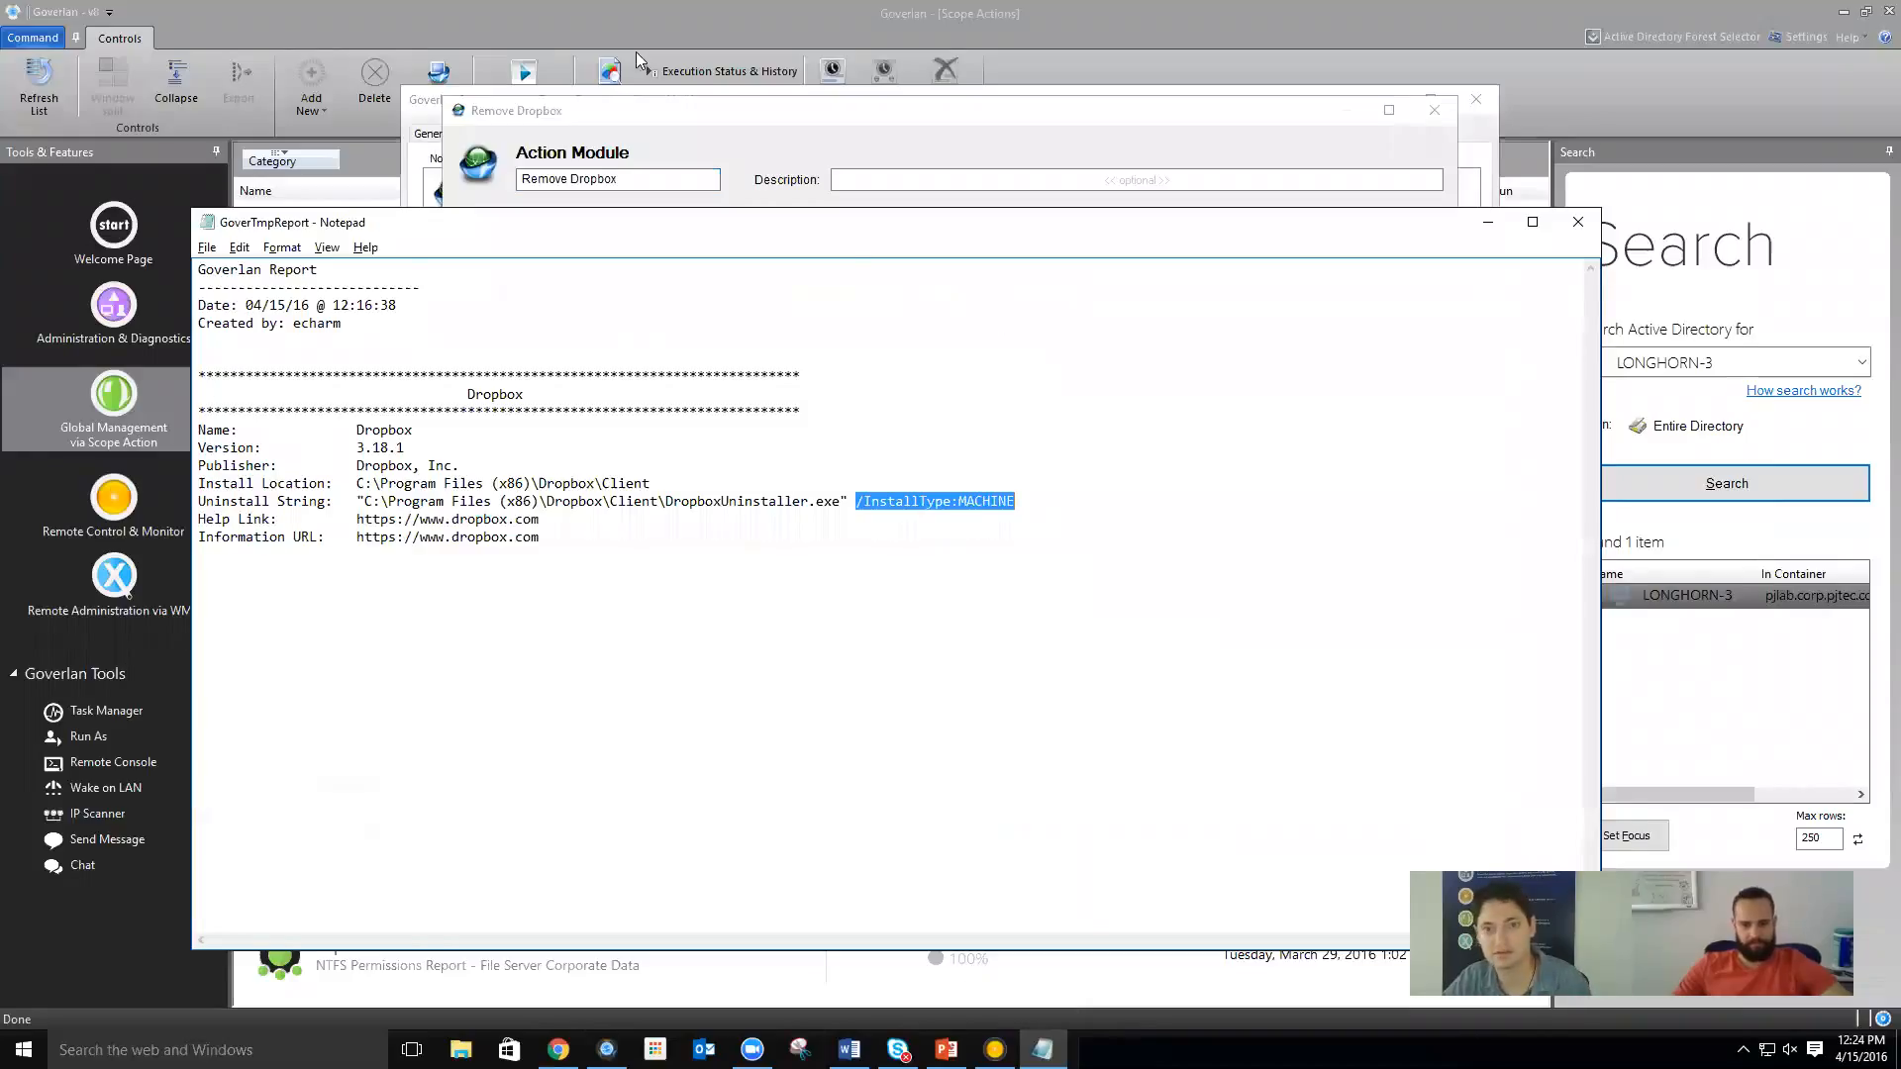
Set the process argument string in Goverlan to /InstallType:MACHINE /s and save the action, module and scope action
left_click(751, 103)
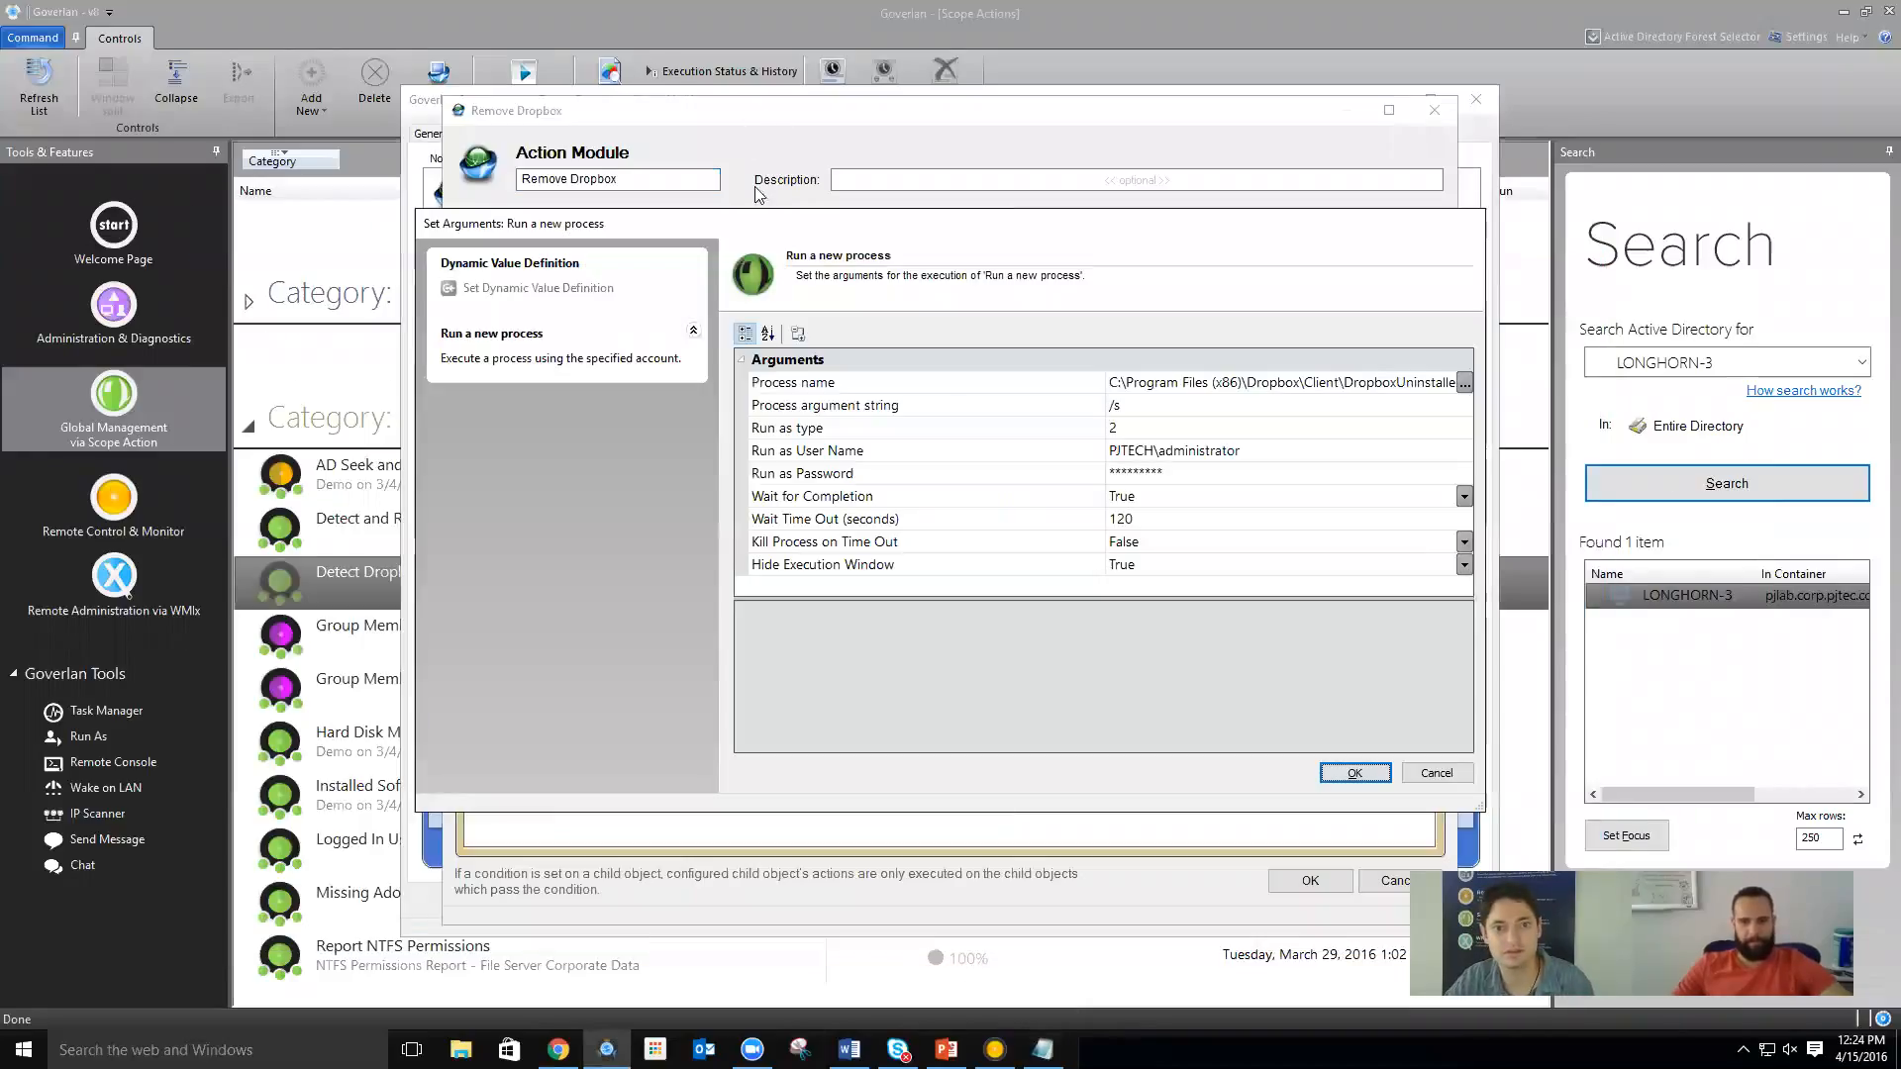
left_click(1112, 406)
key("ctrl+v")
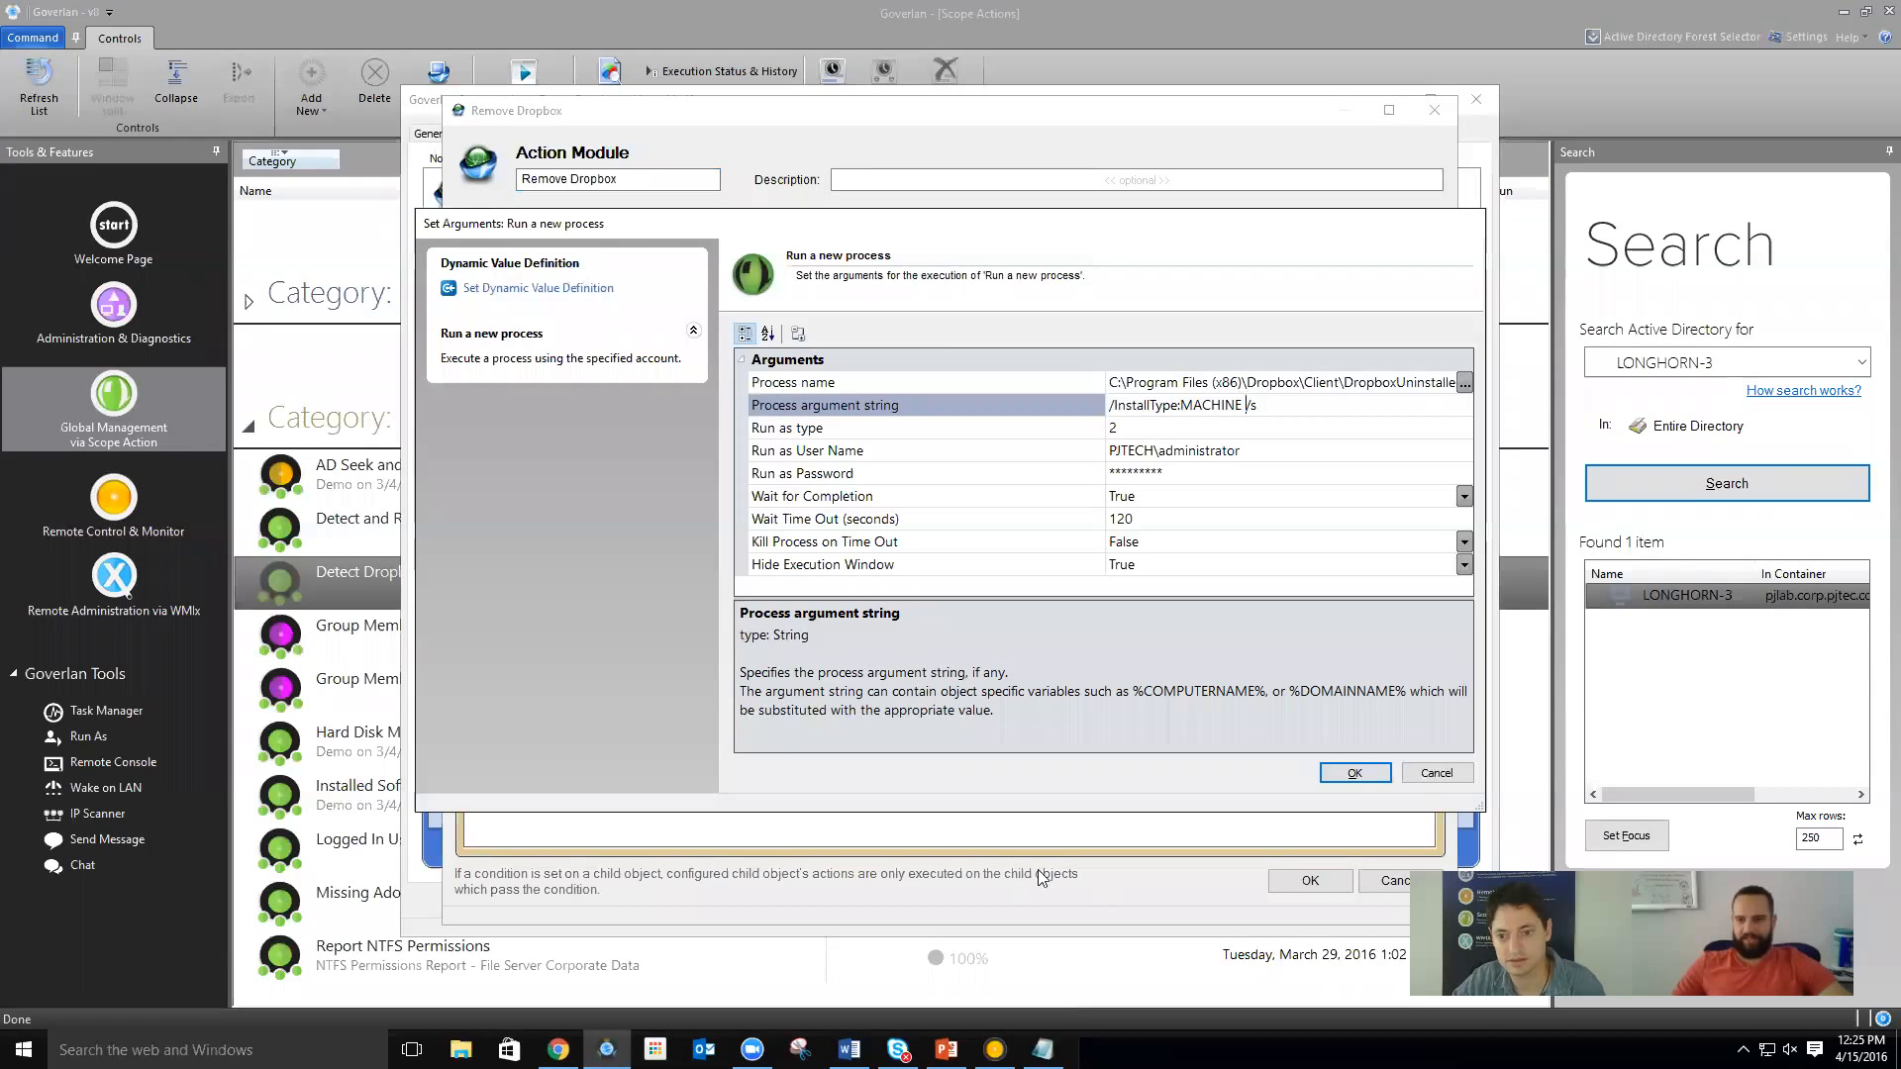
left_click(1353, 773)
left_click(1307, 880)
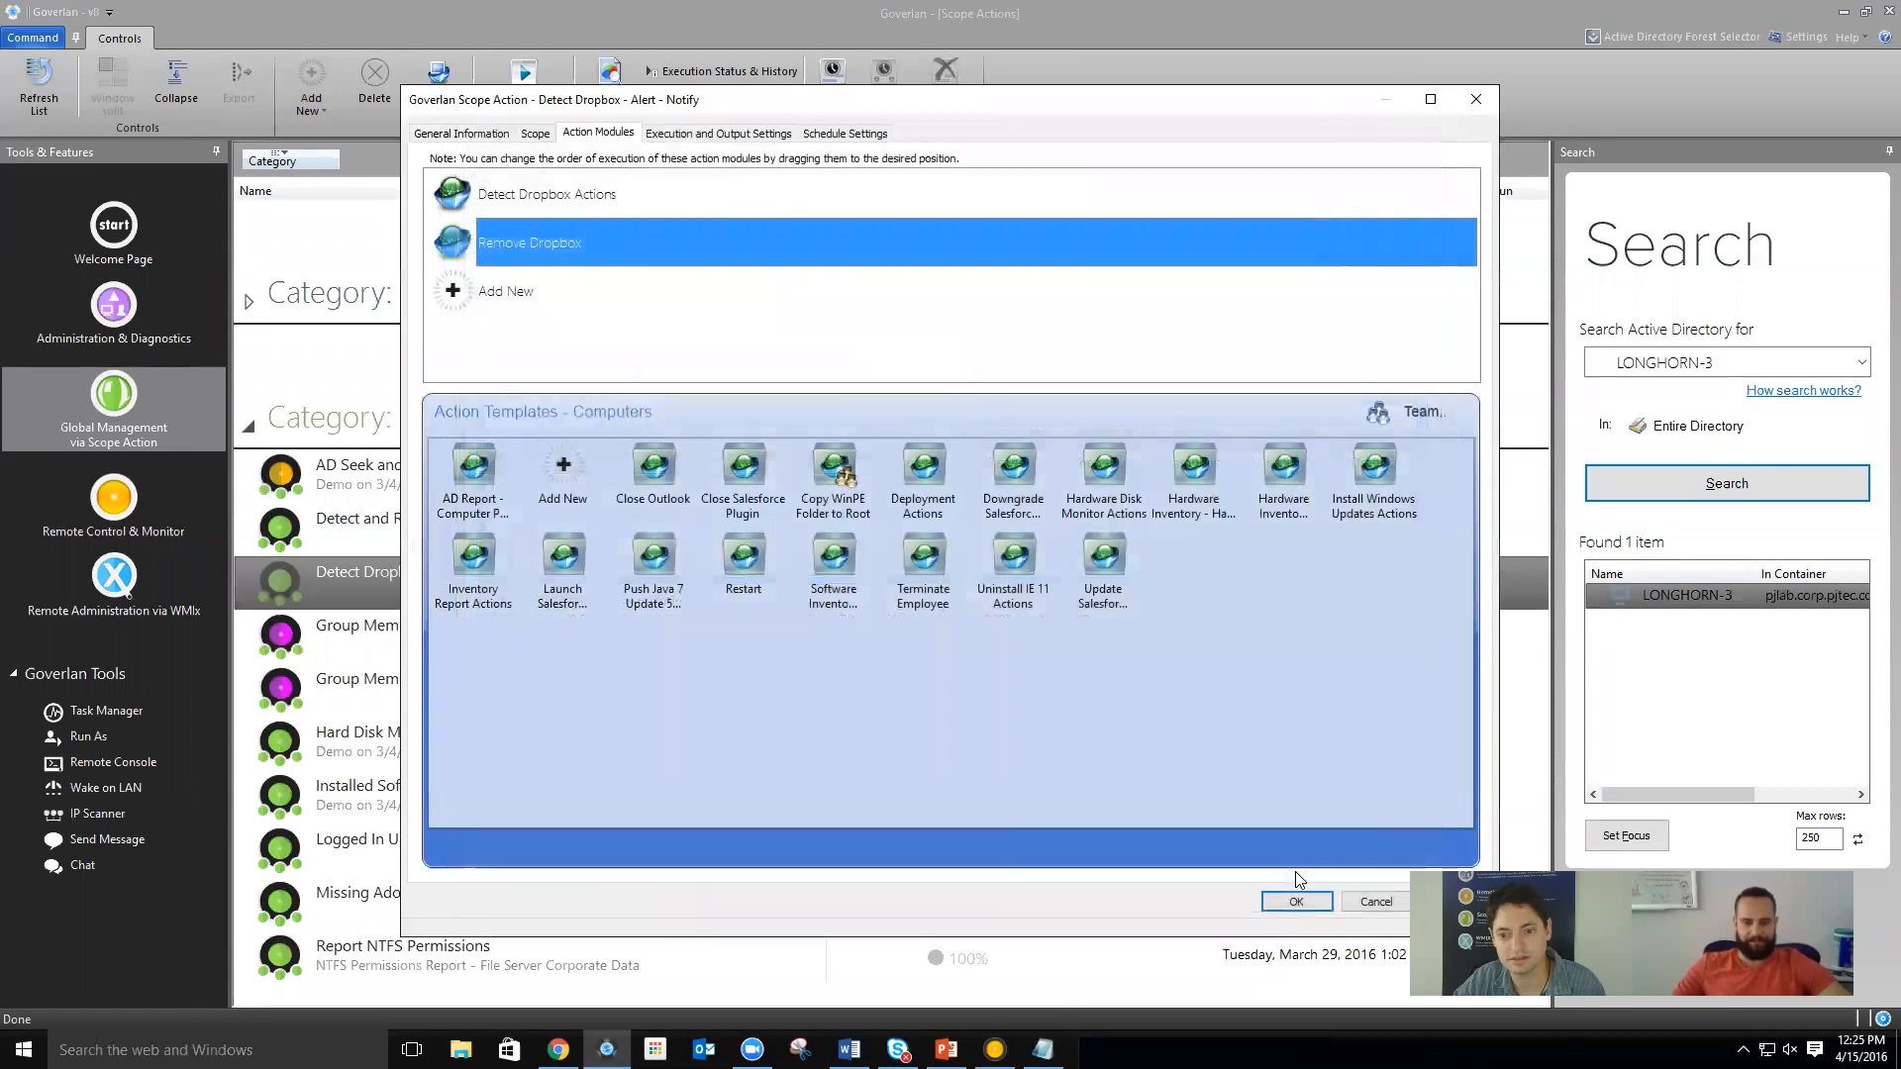
left_click(1296, 901)
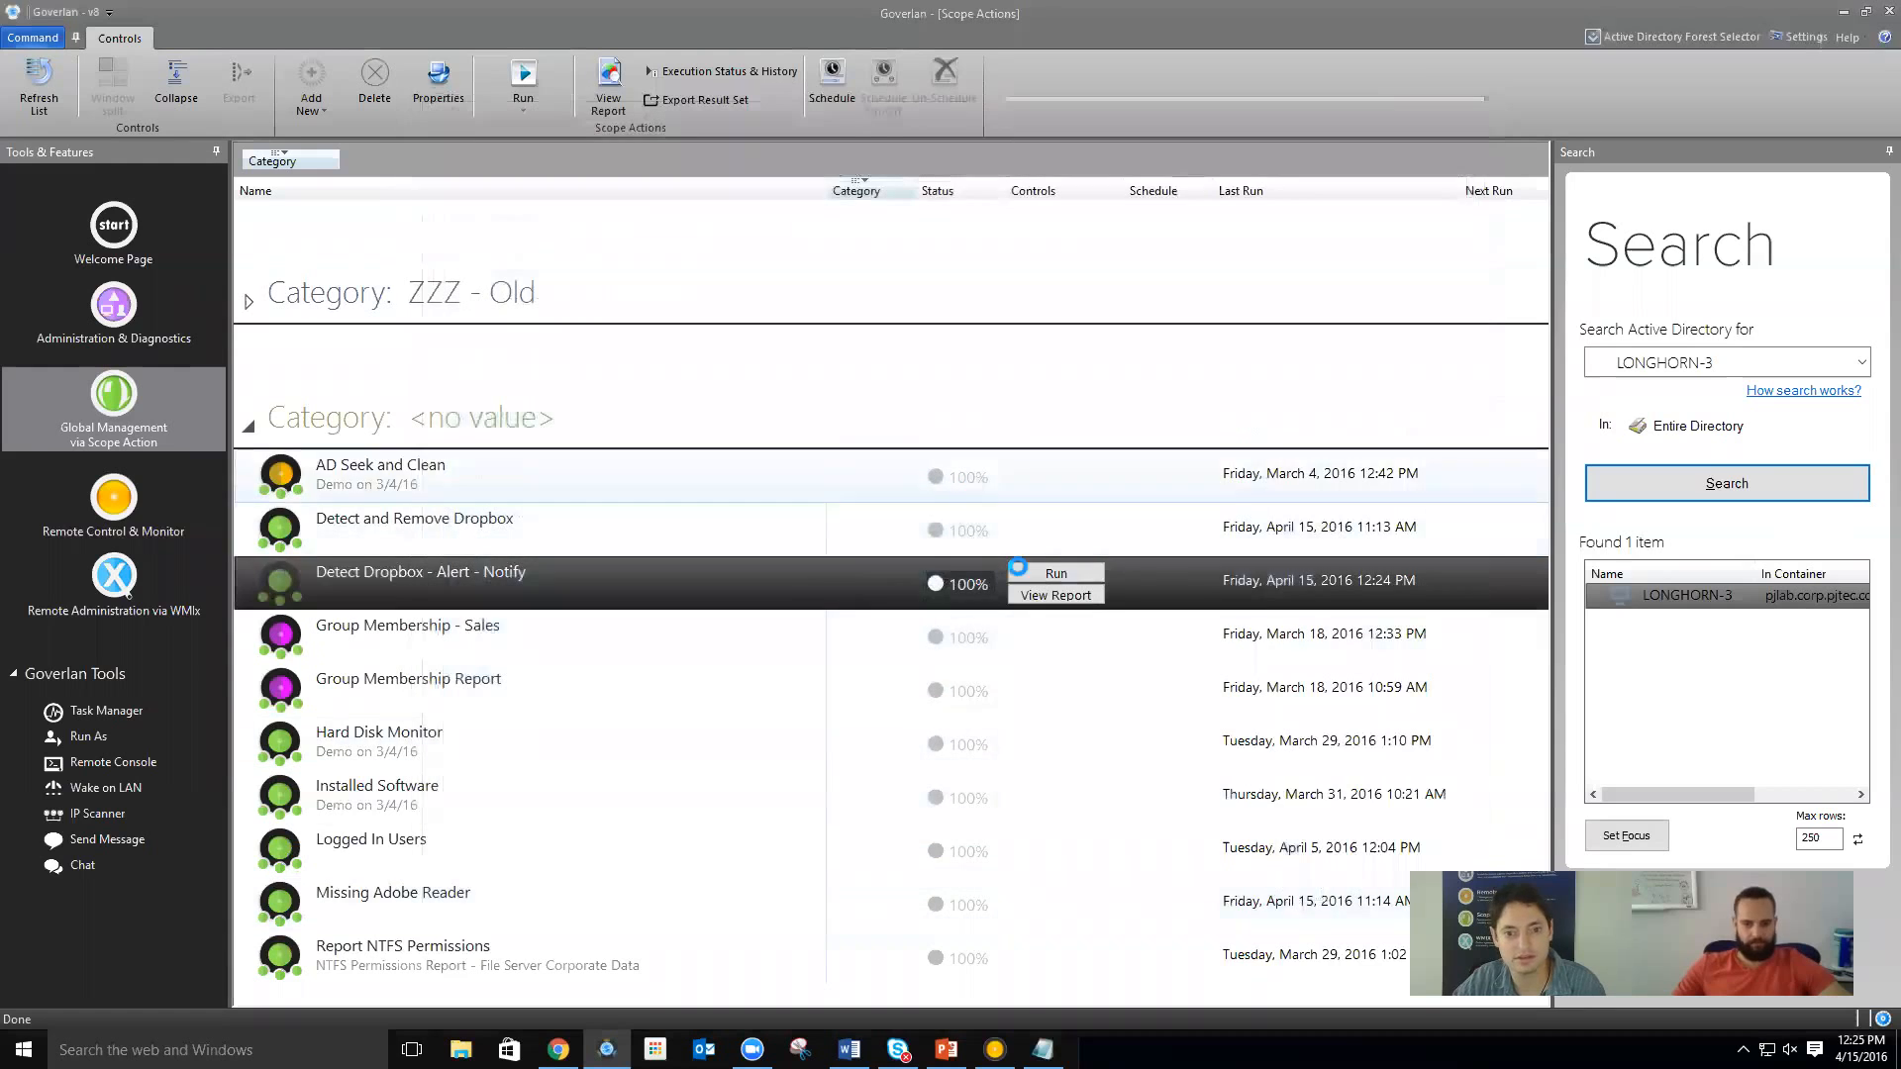
Run the Detect Dropbox - Alert - Notify scope action and close its report in the browser
left_click(1020, 572)
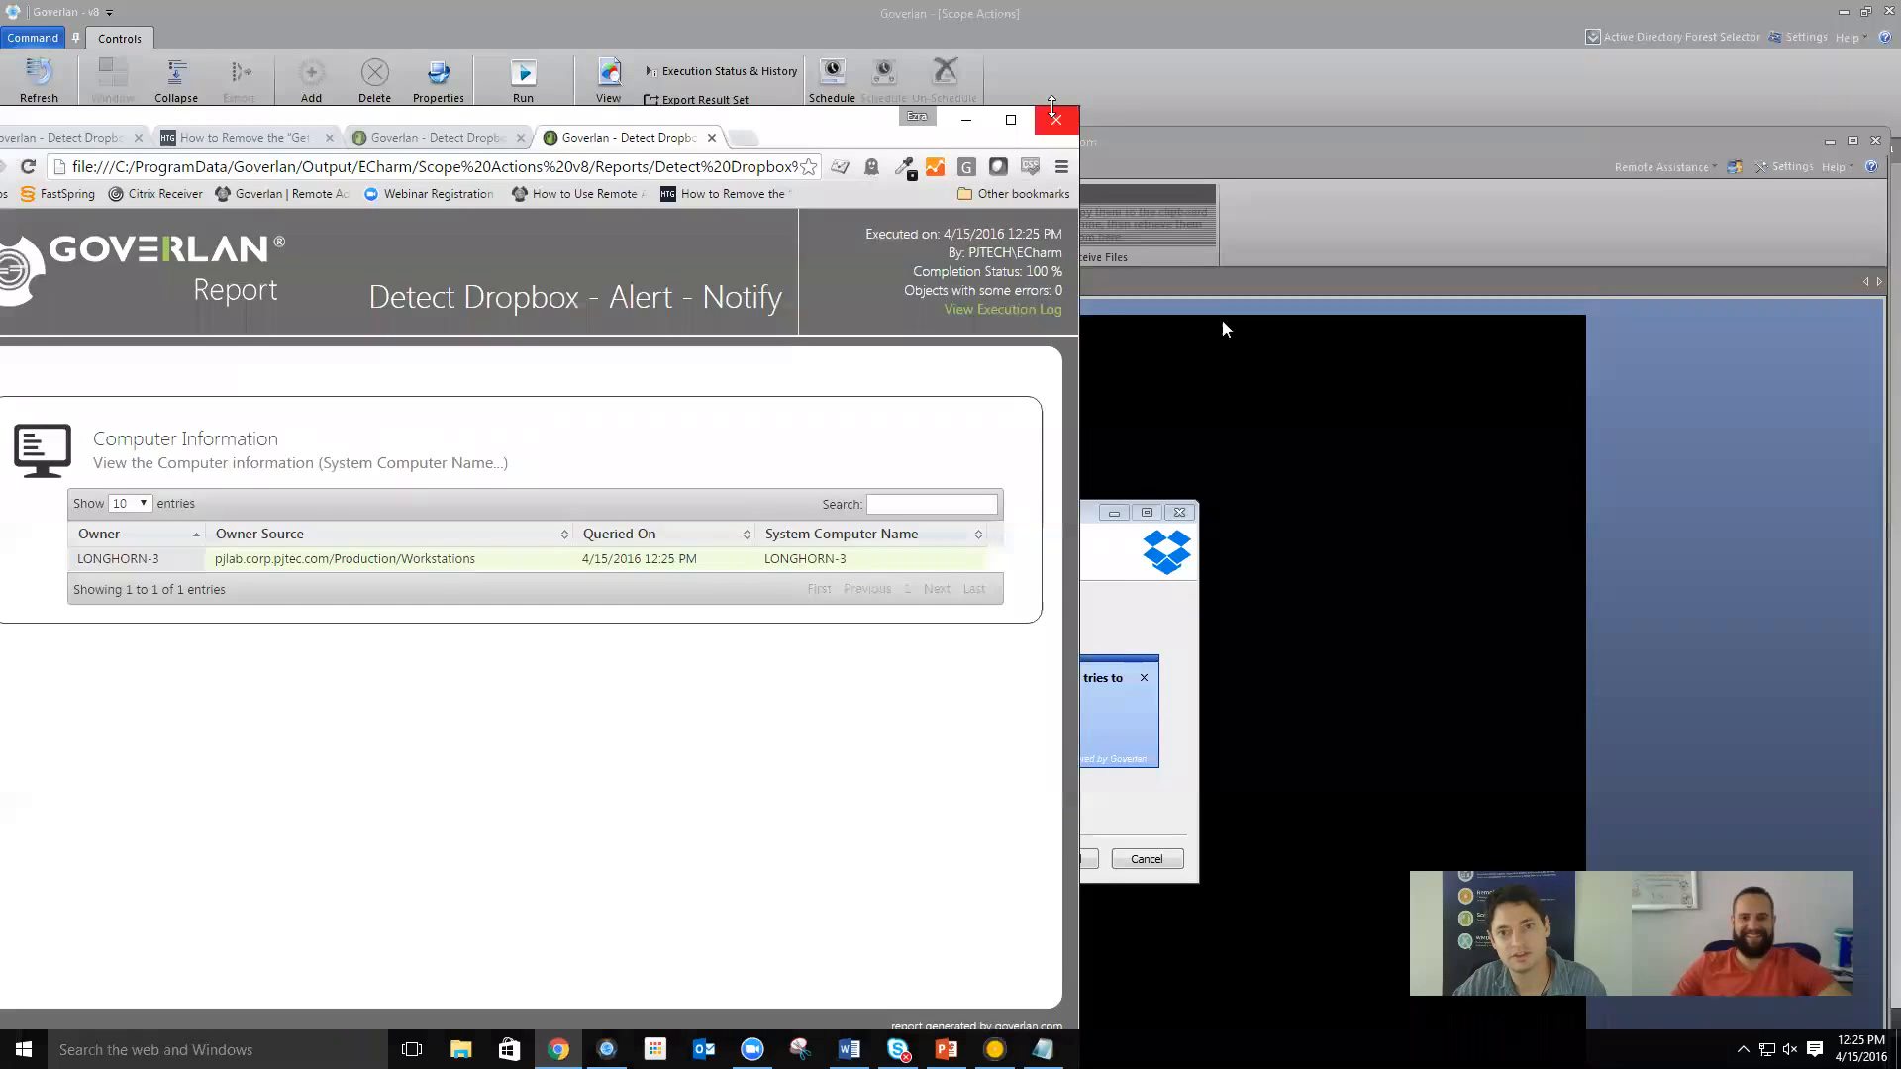
left_click(1053, 119)
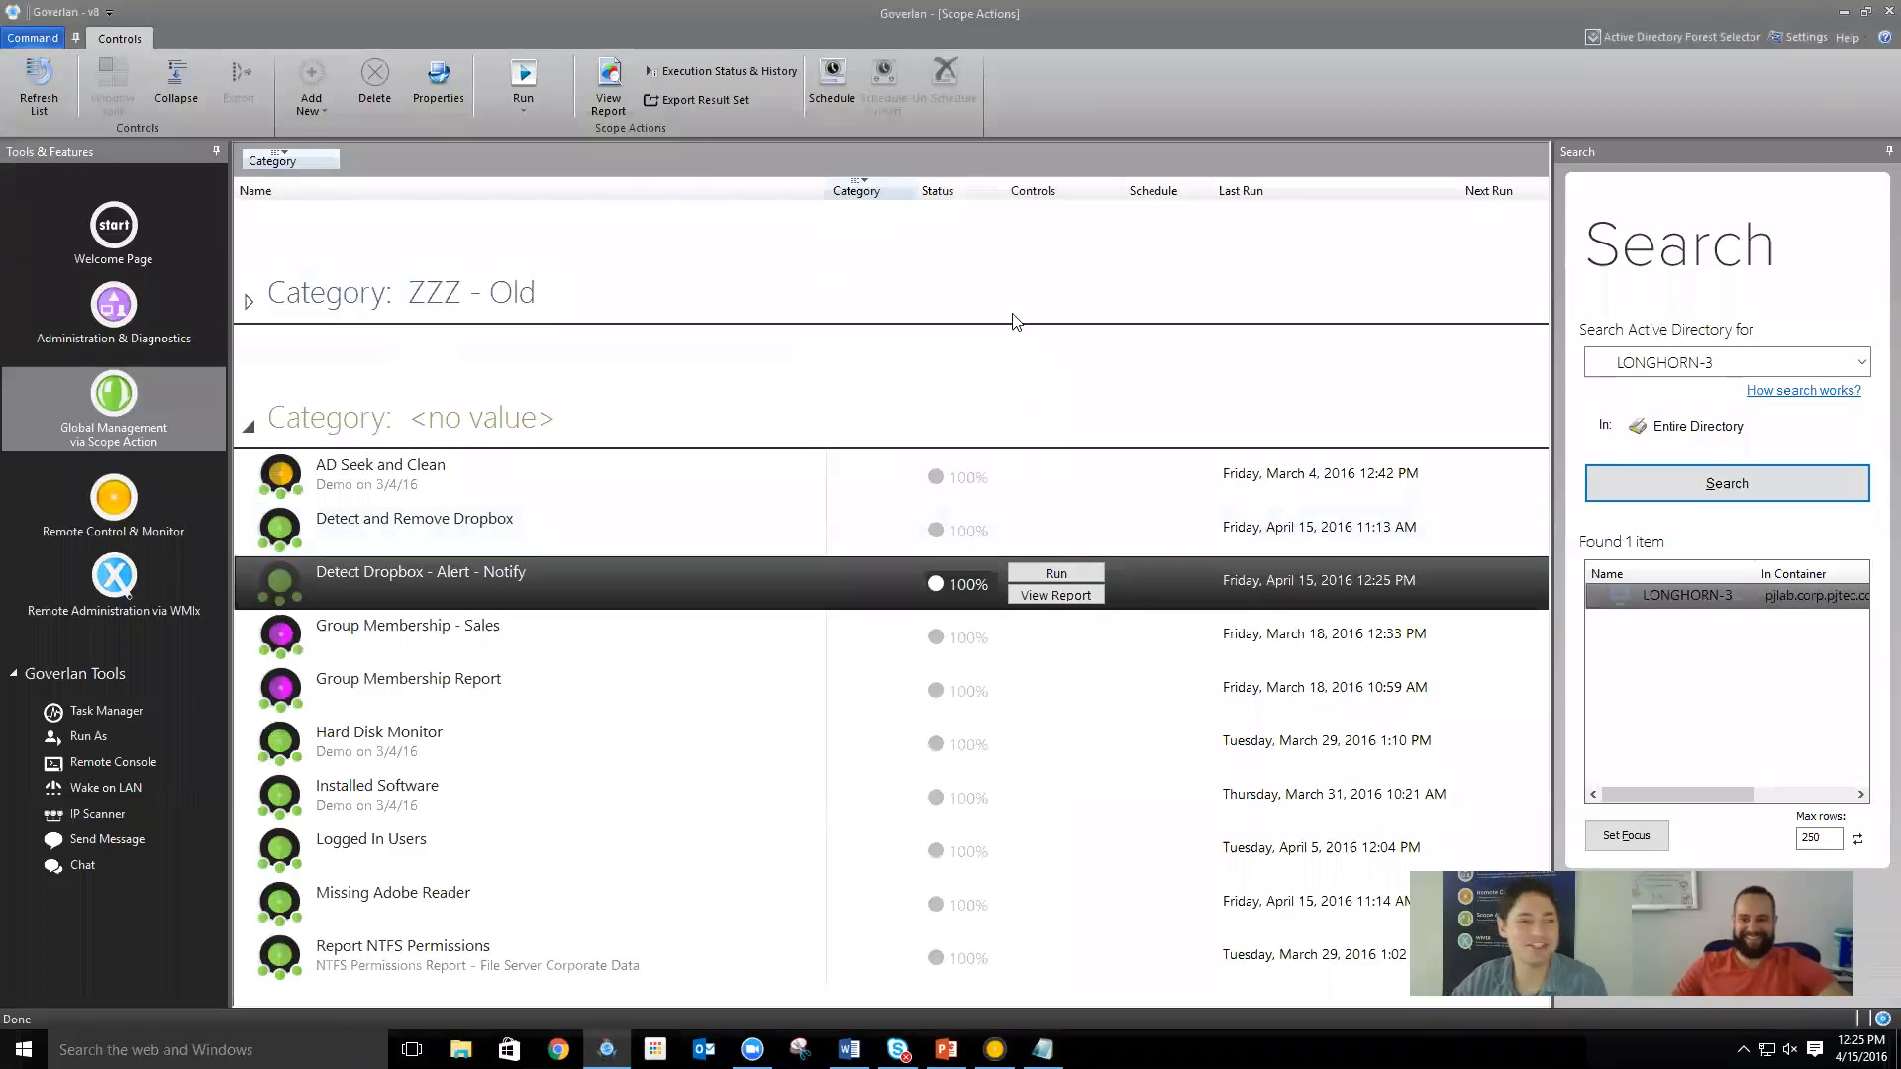
Start a new custom action for the Computers view in the Goverlan objects manager
left_click(107, 304)
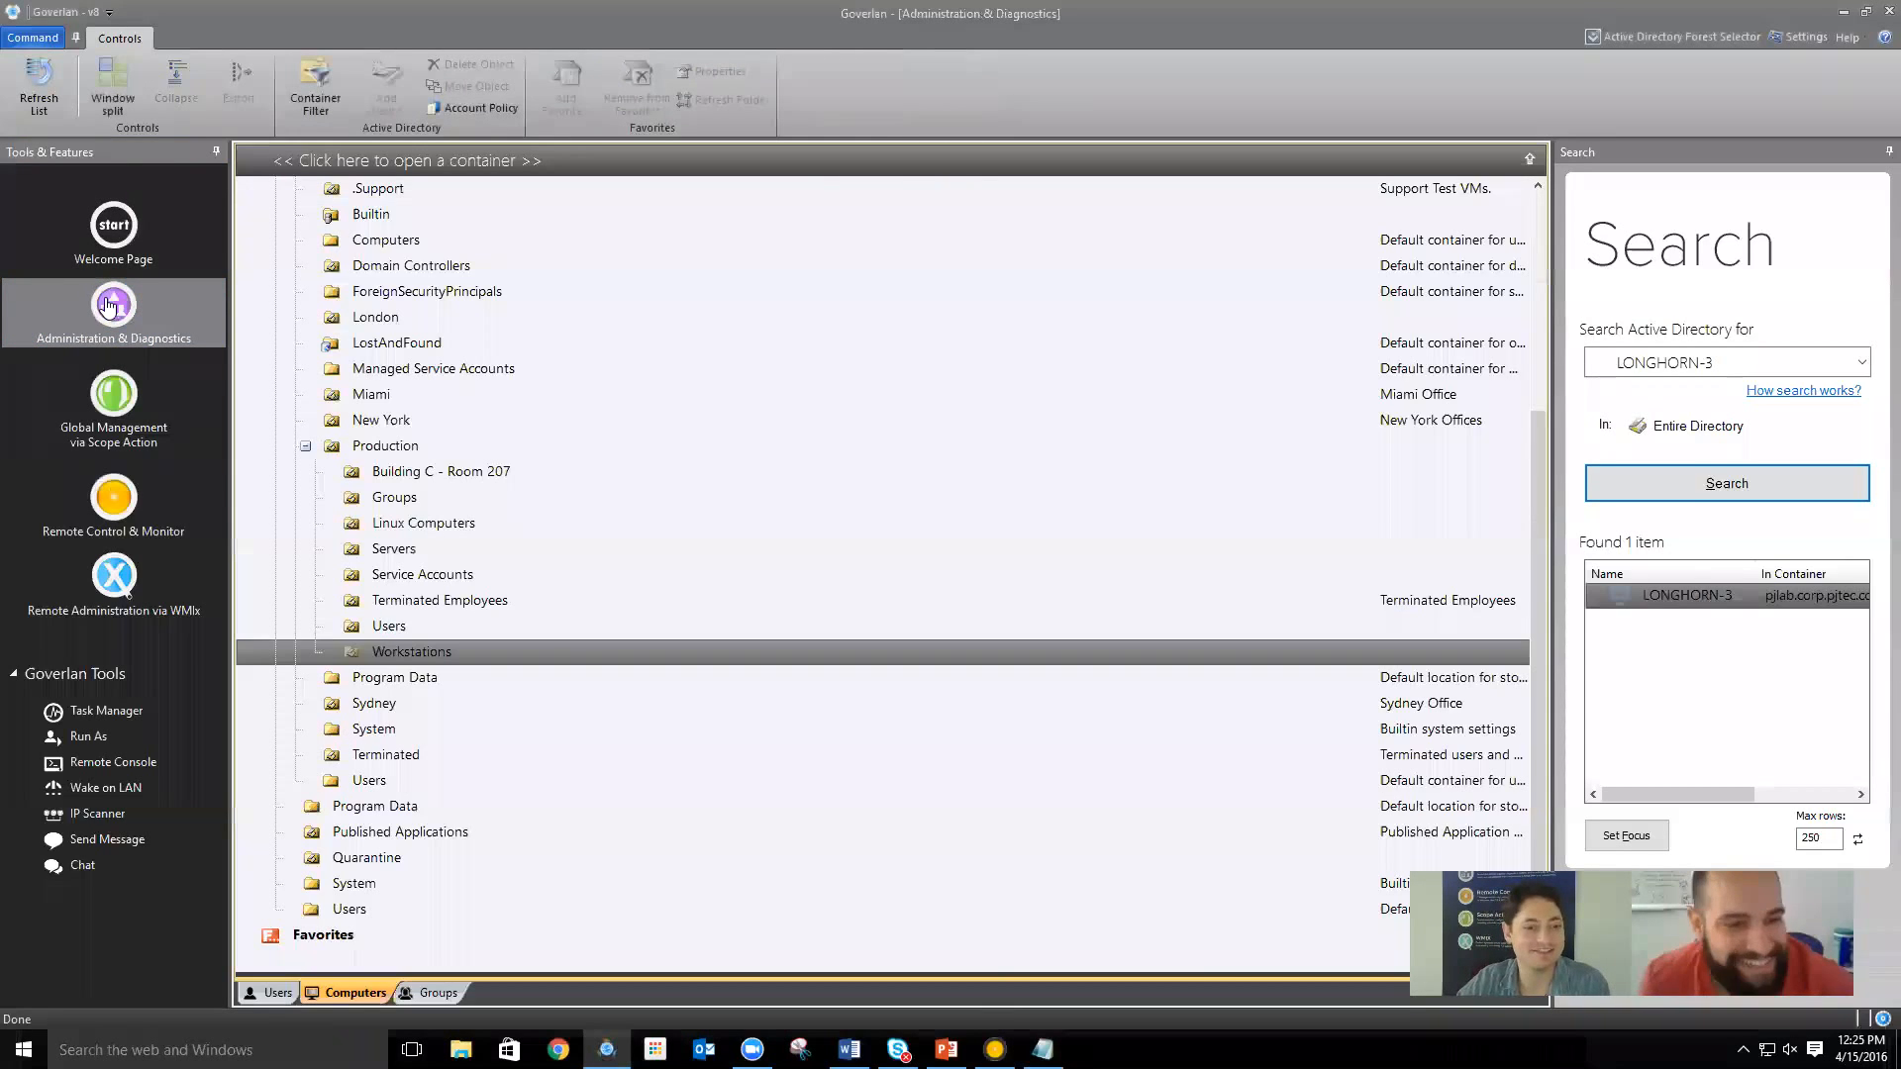
left_click(113, 227)
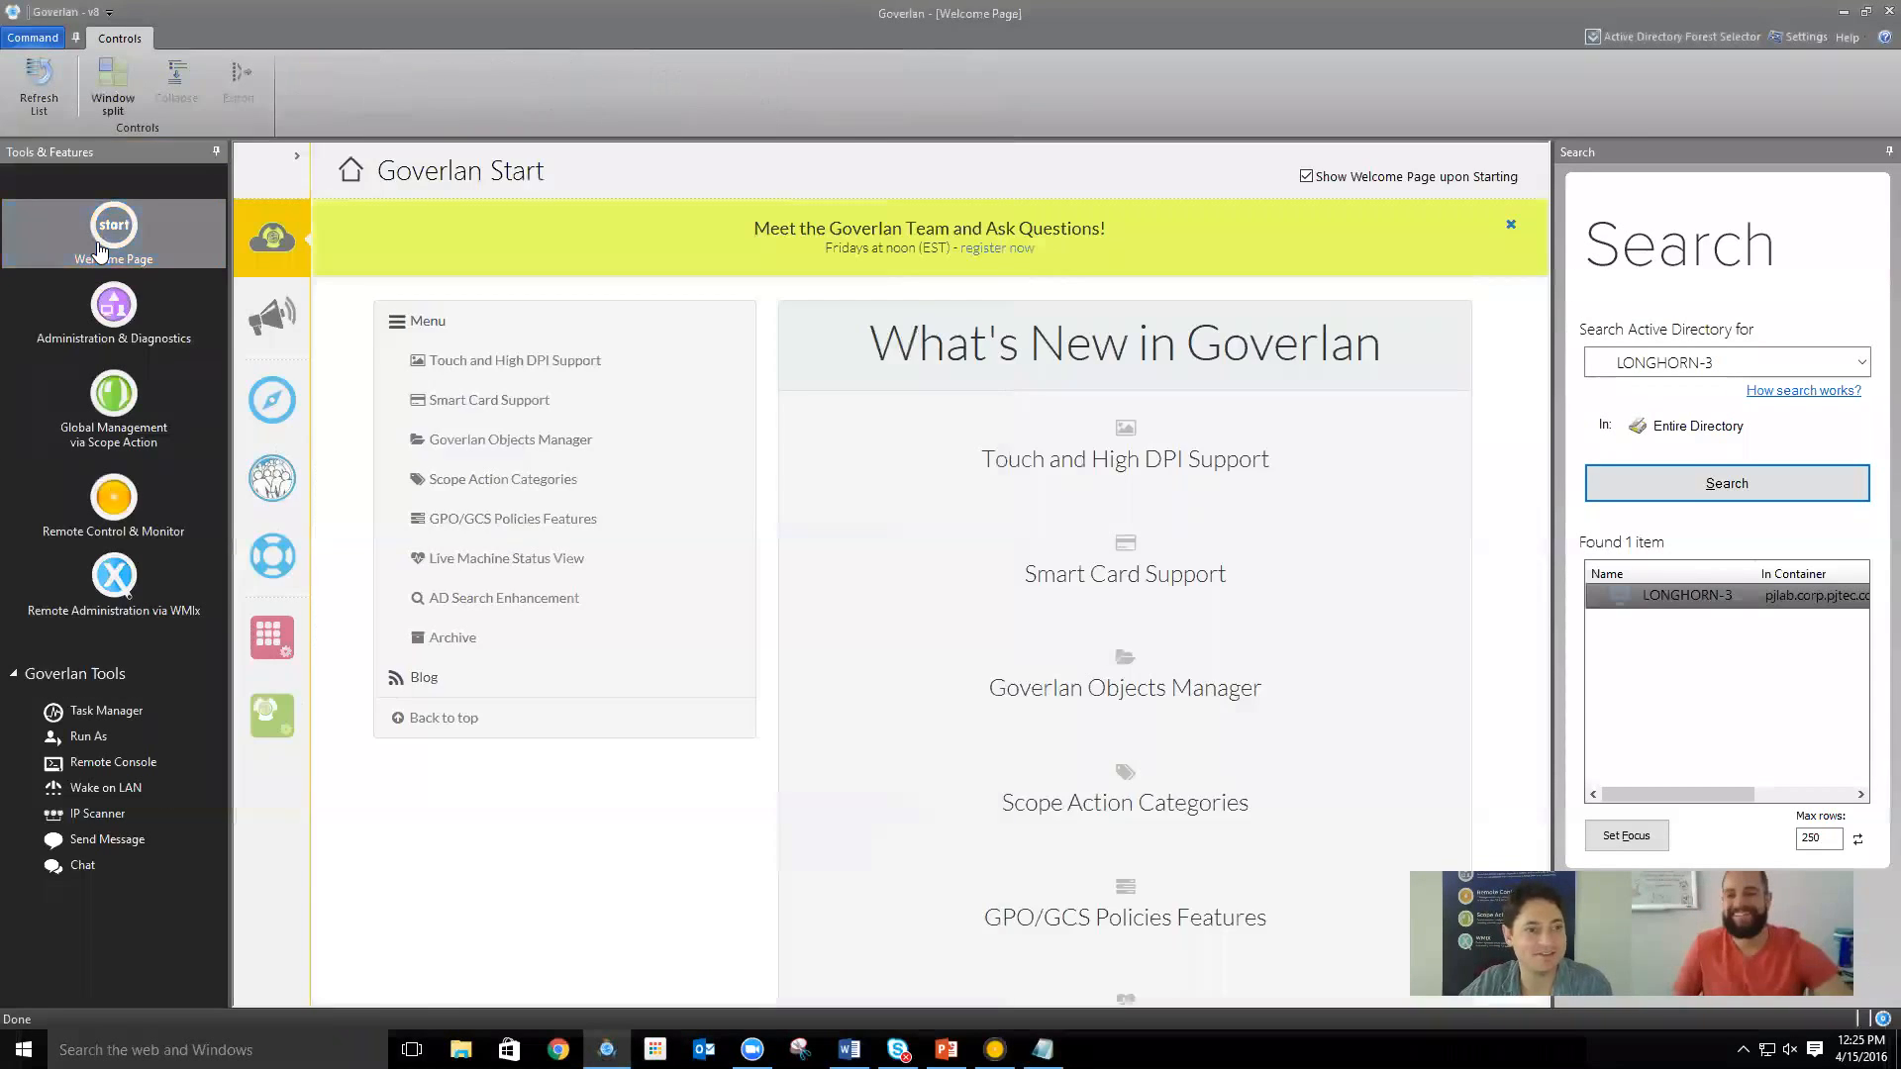
left_click(254, 631)
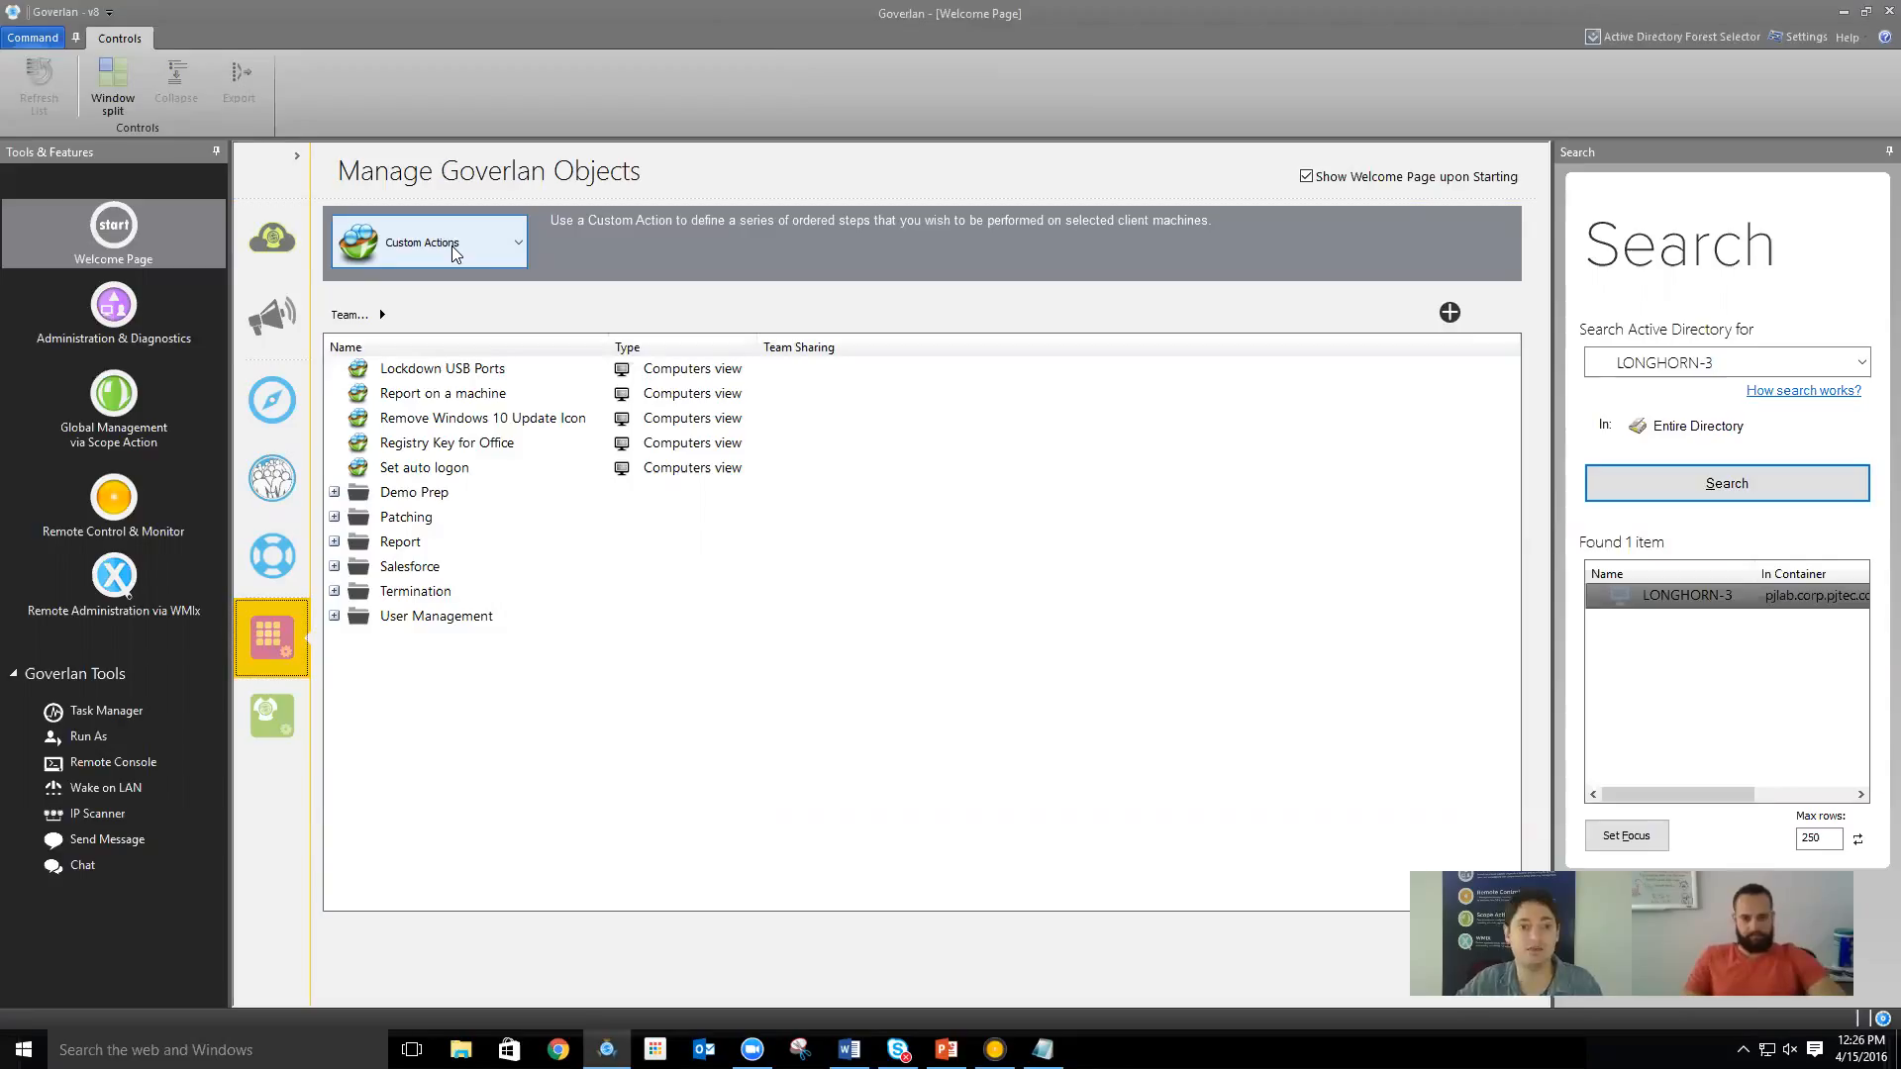
left_click(1449, 313)
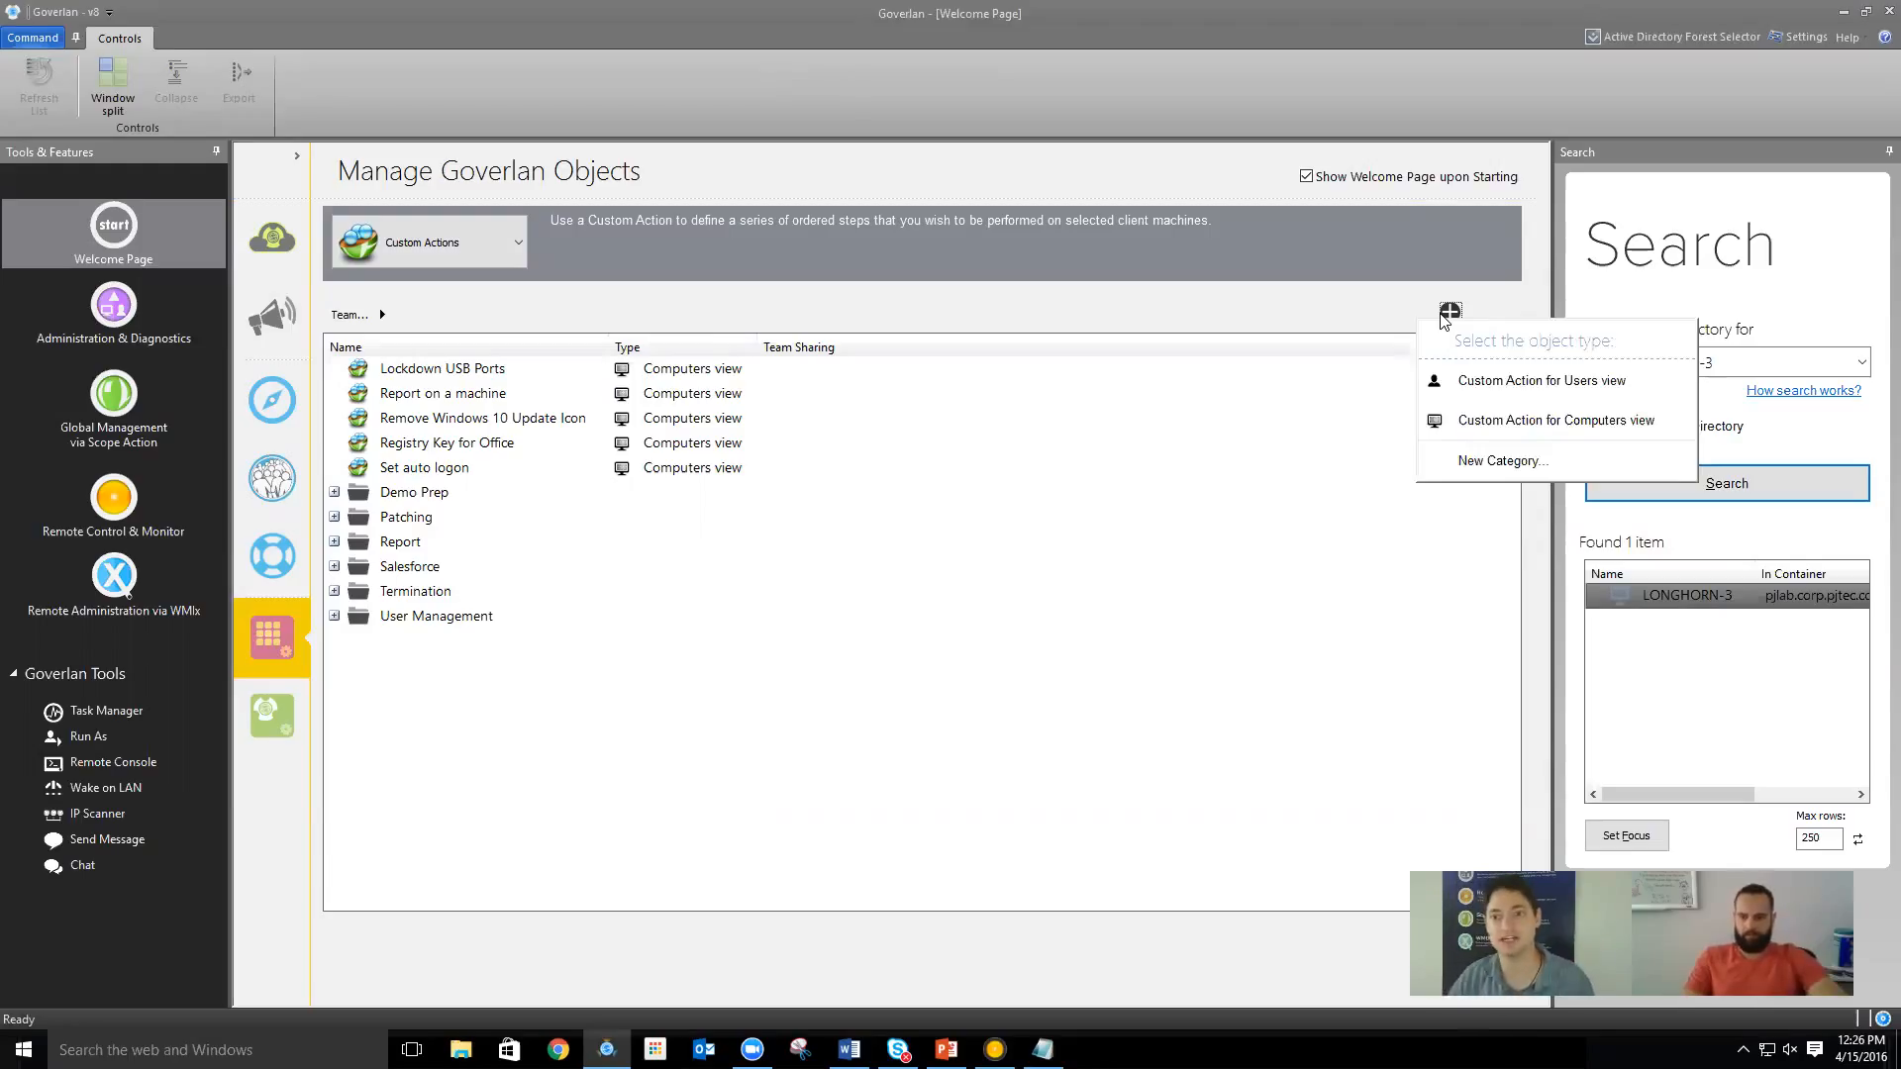
left_click(1517, 420)
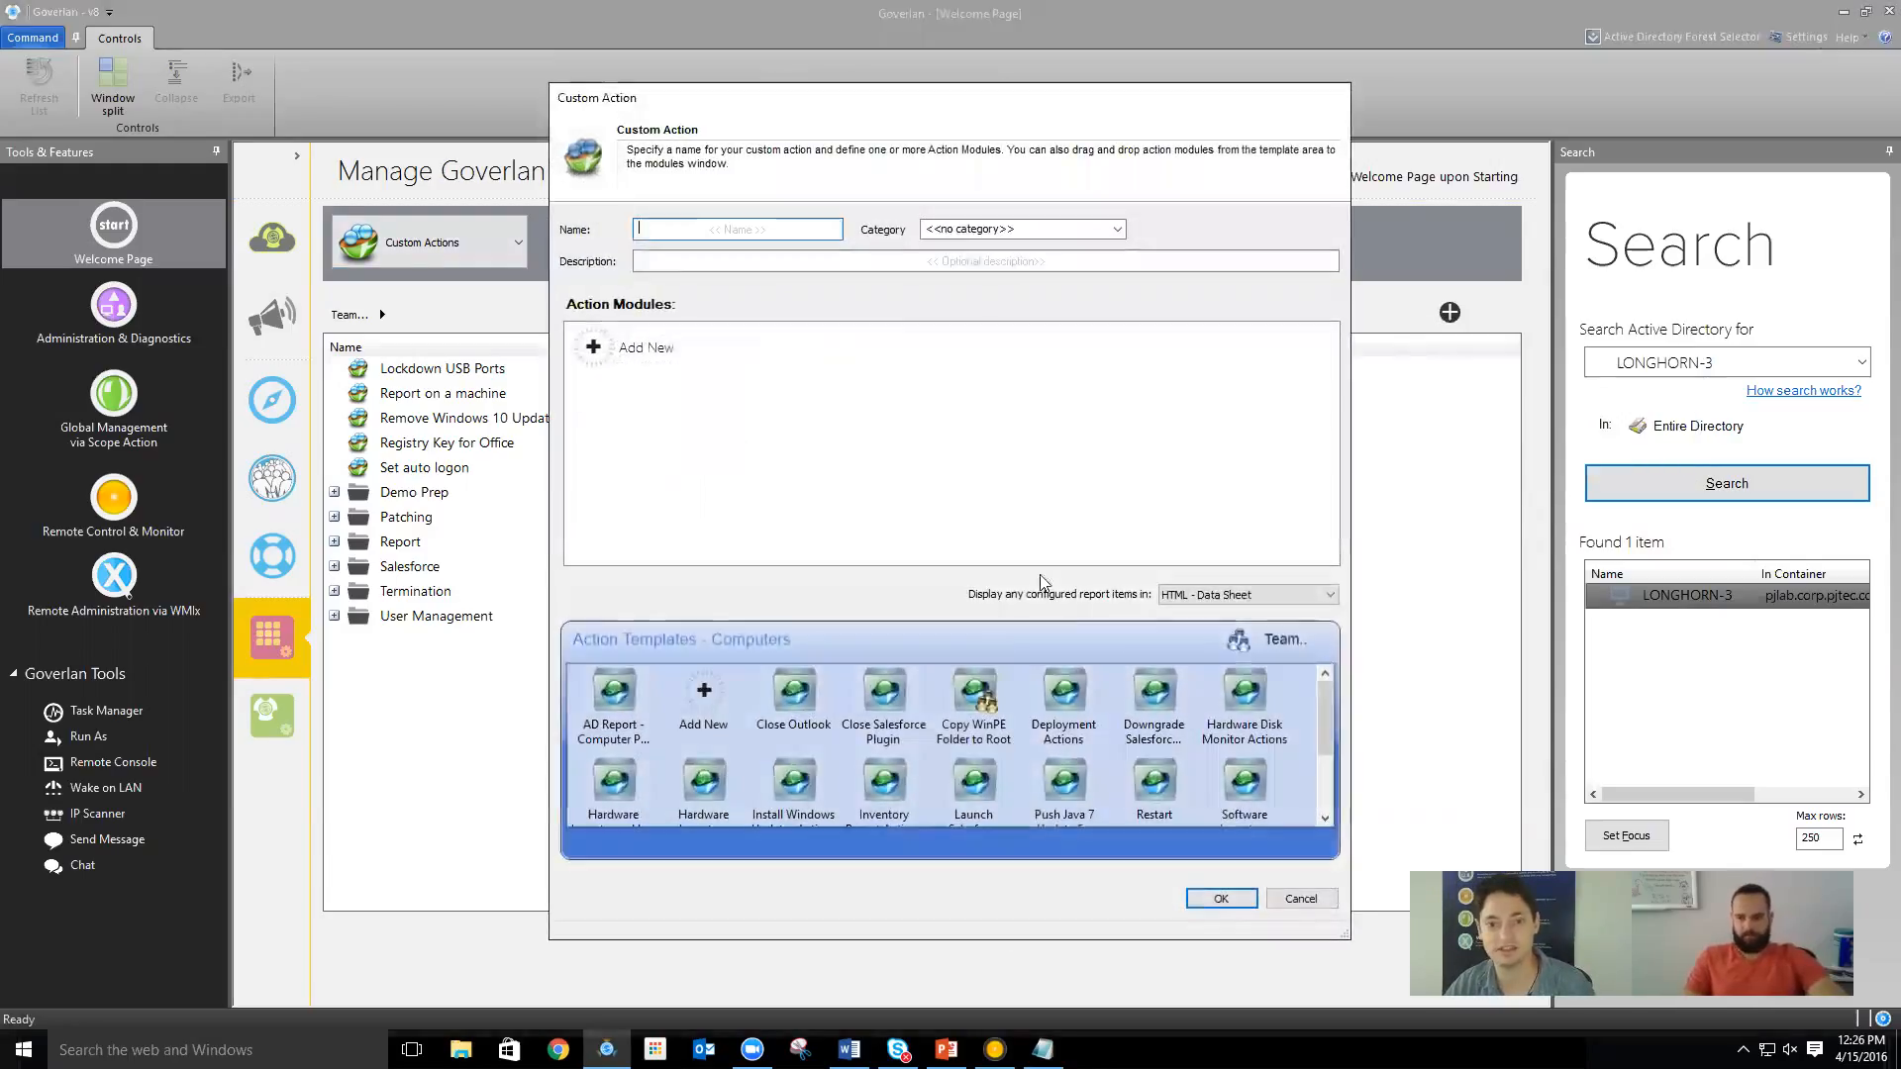
Name the custom action Detect Windows 10 Update Notification
left_click(721, 227)
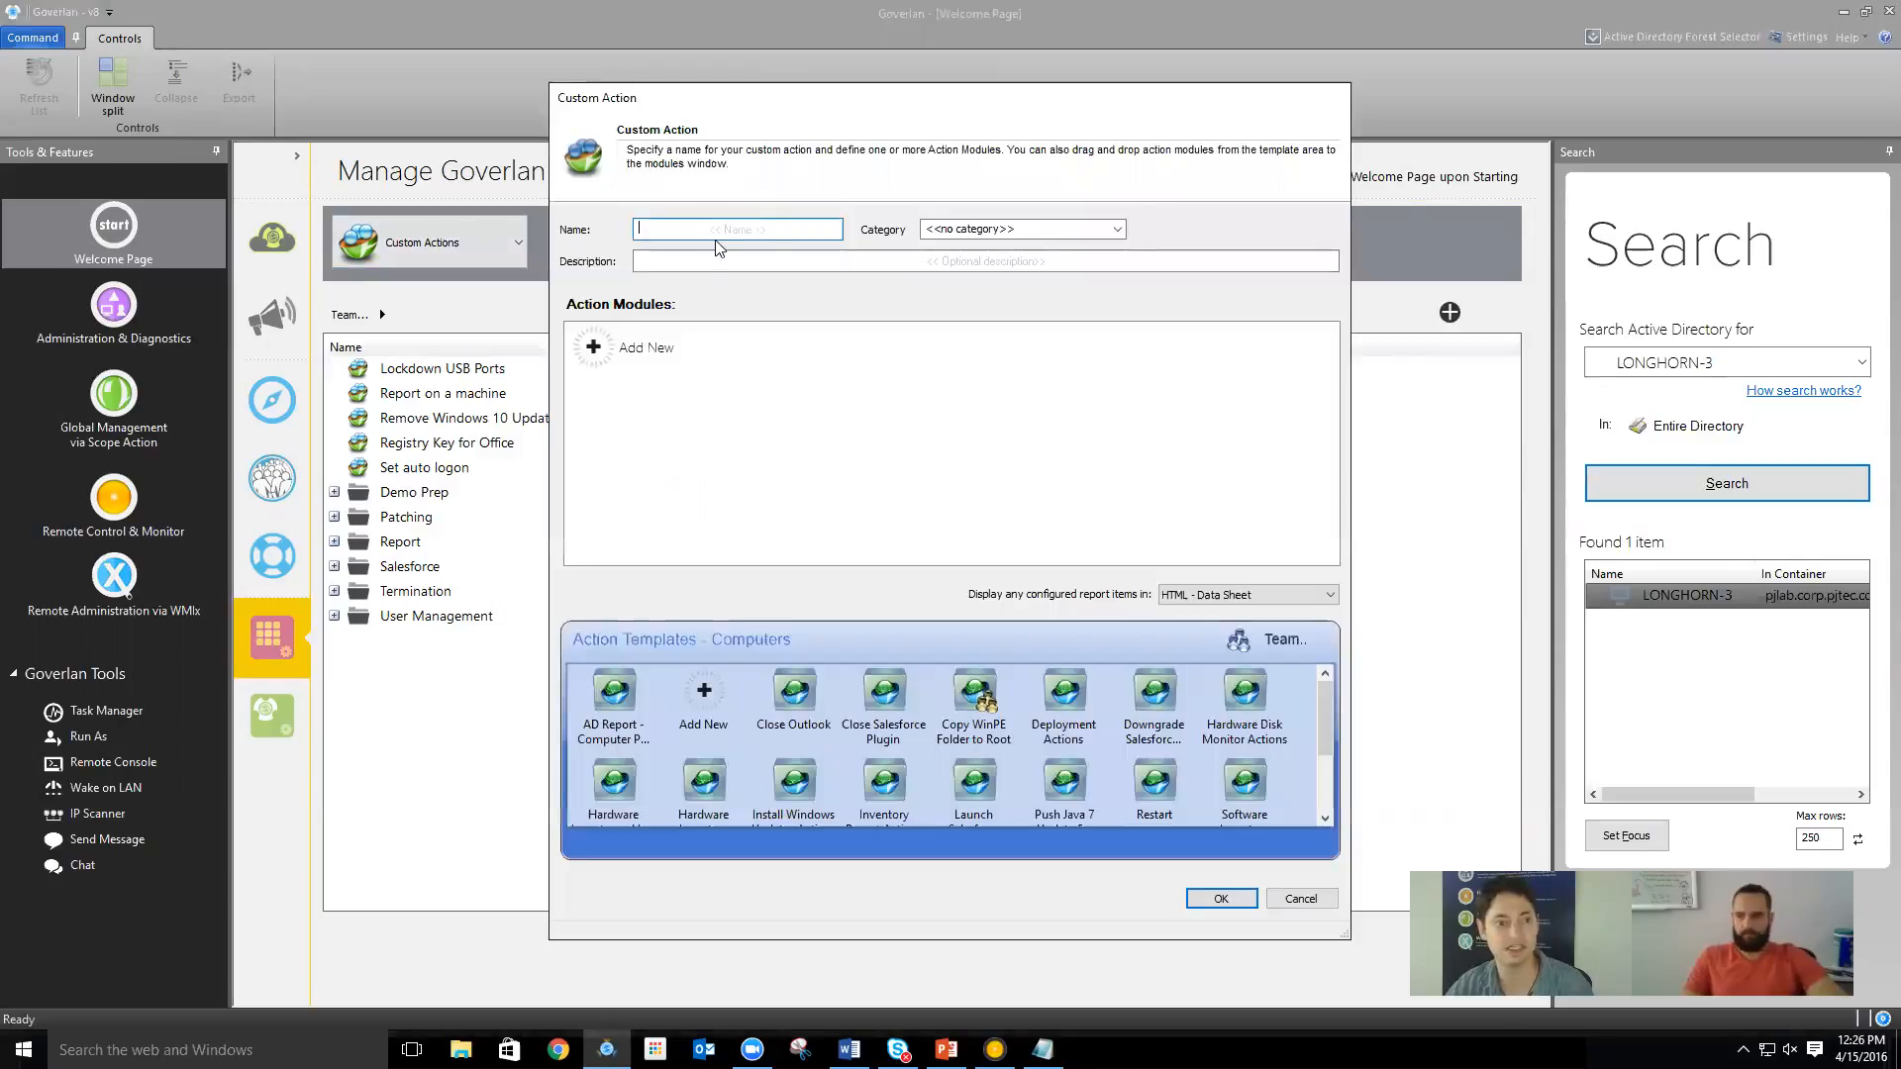
type("Detect Windows 10 Upd")
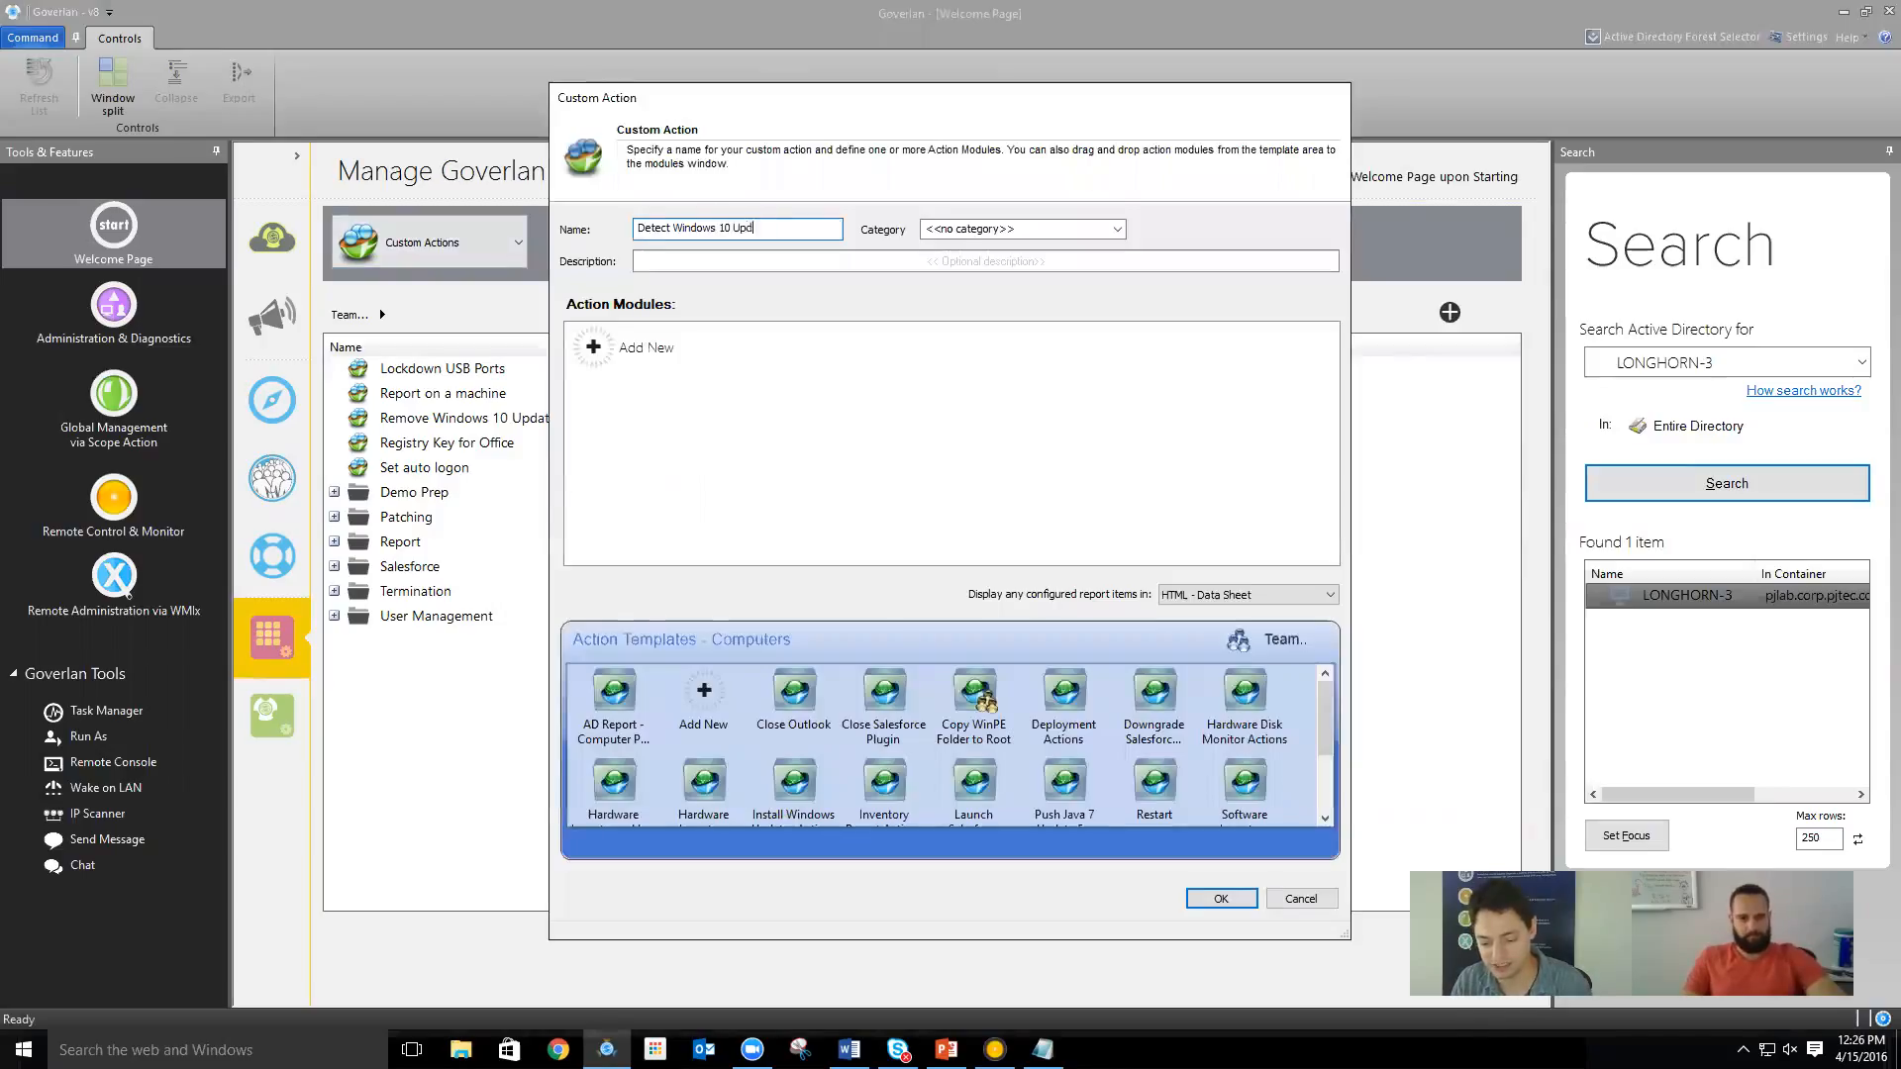
type("ate NotificATION")
key("ctrl+shift+Left")
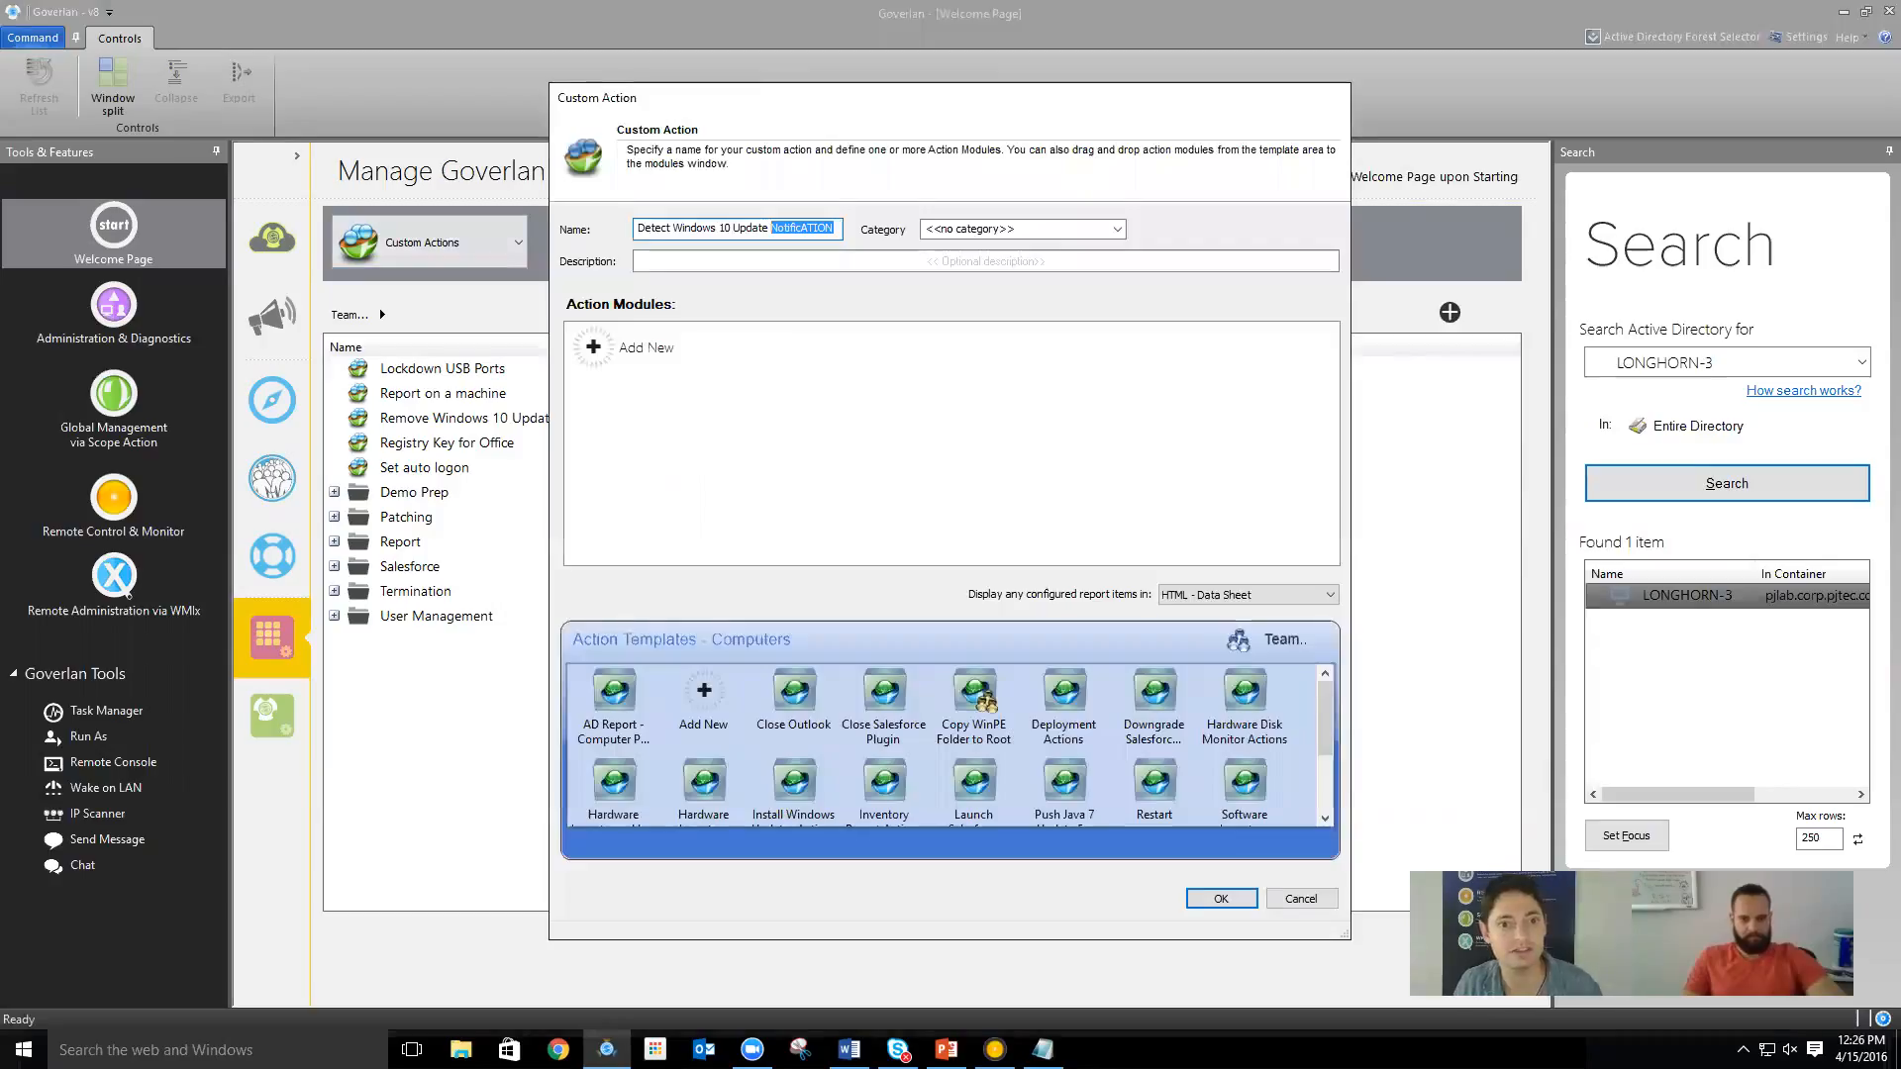
type("n")
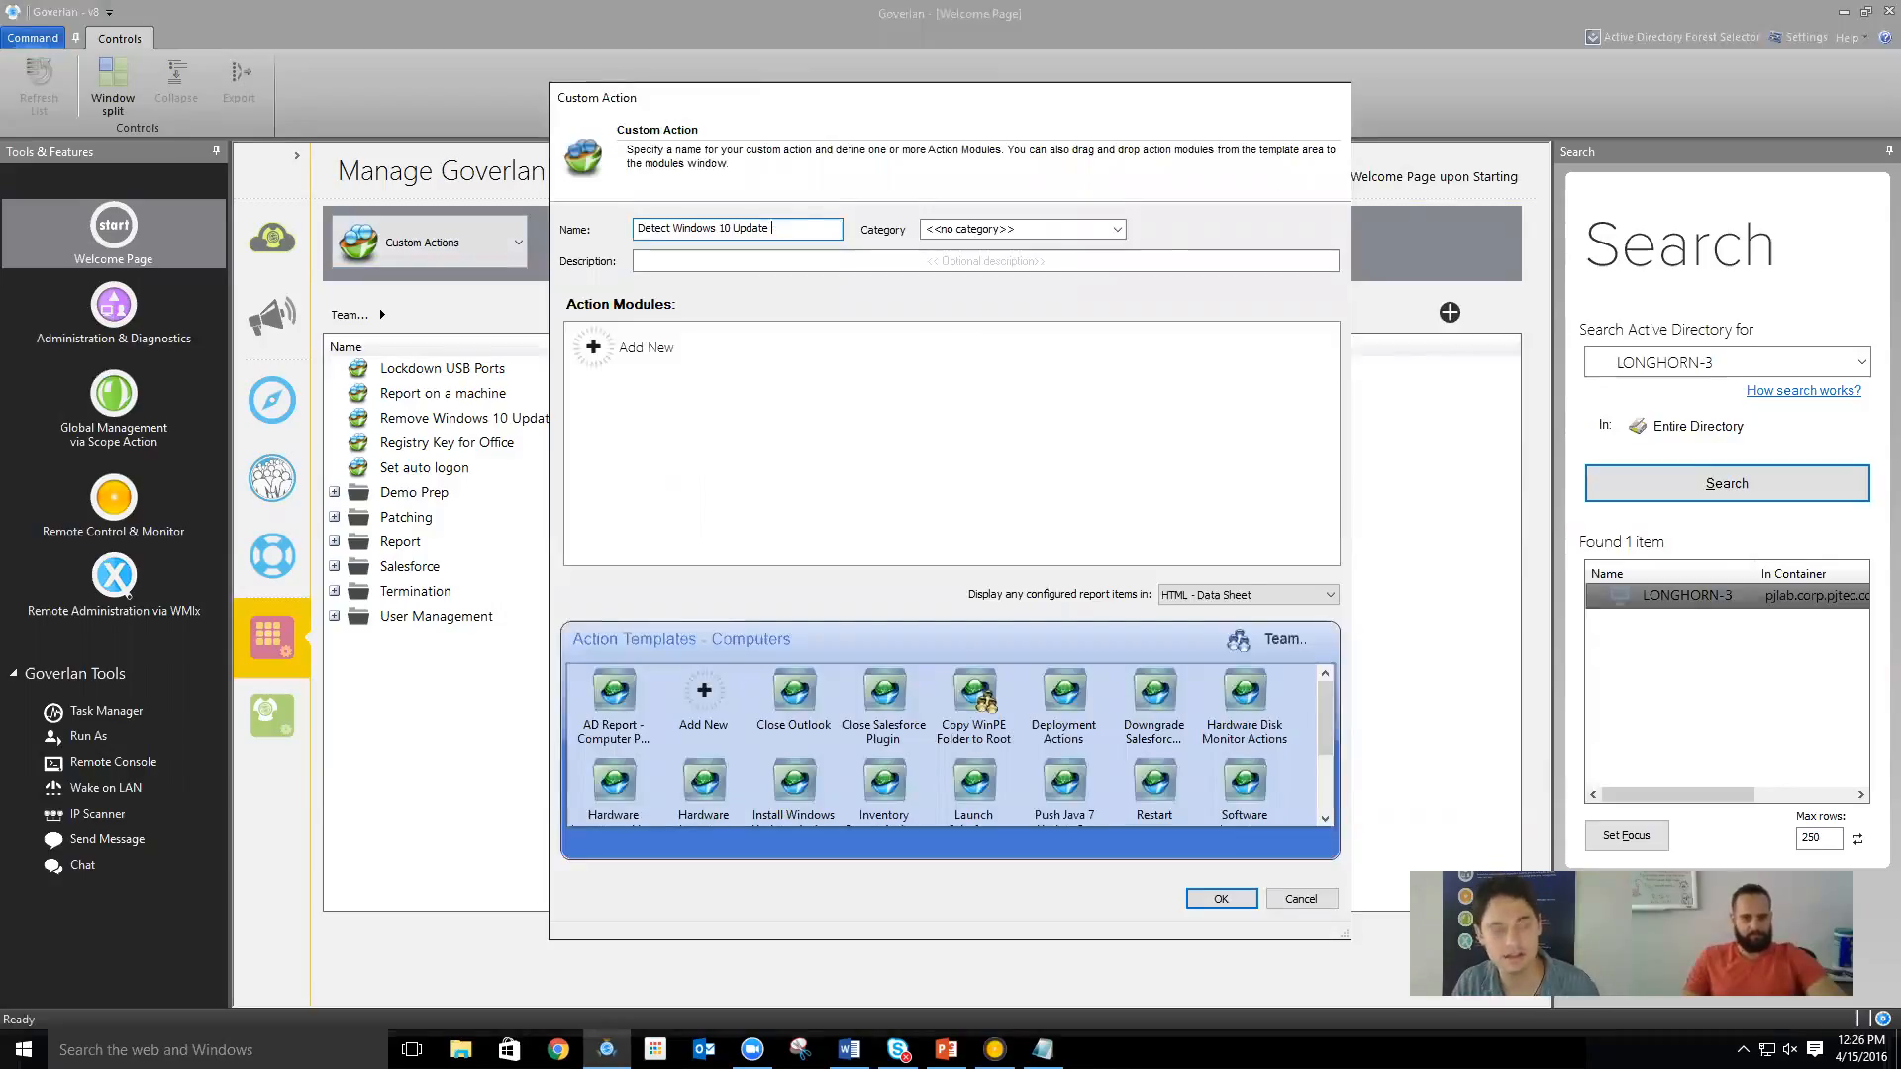
type("otification")
Add a new action module and open the custom WMI object list for its reported computer properties
left_click(633, 357)
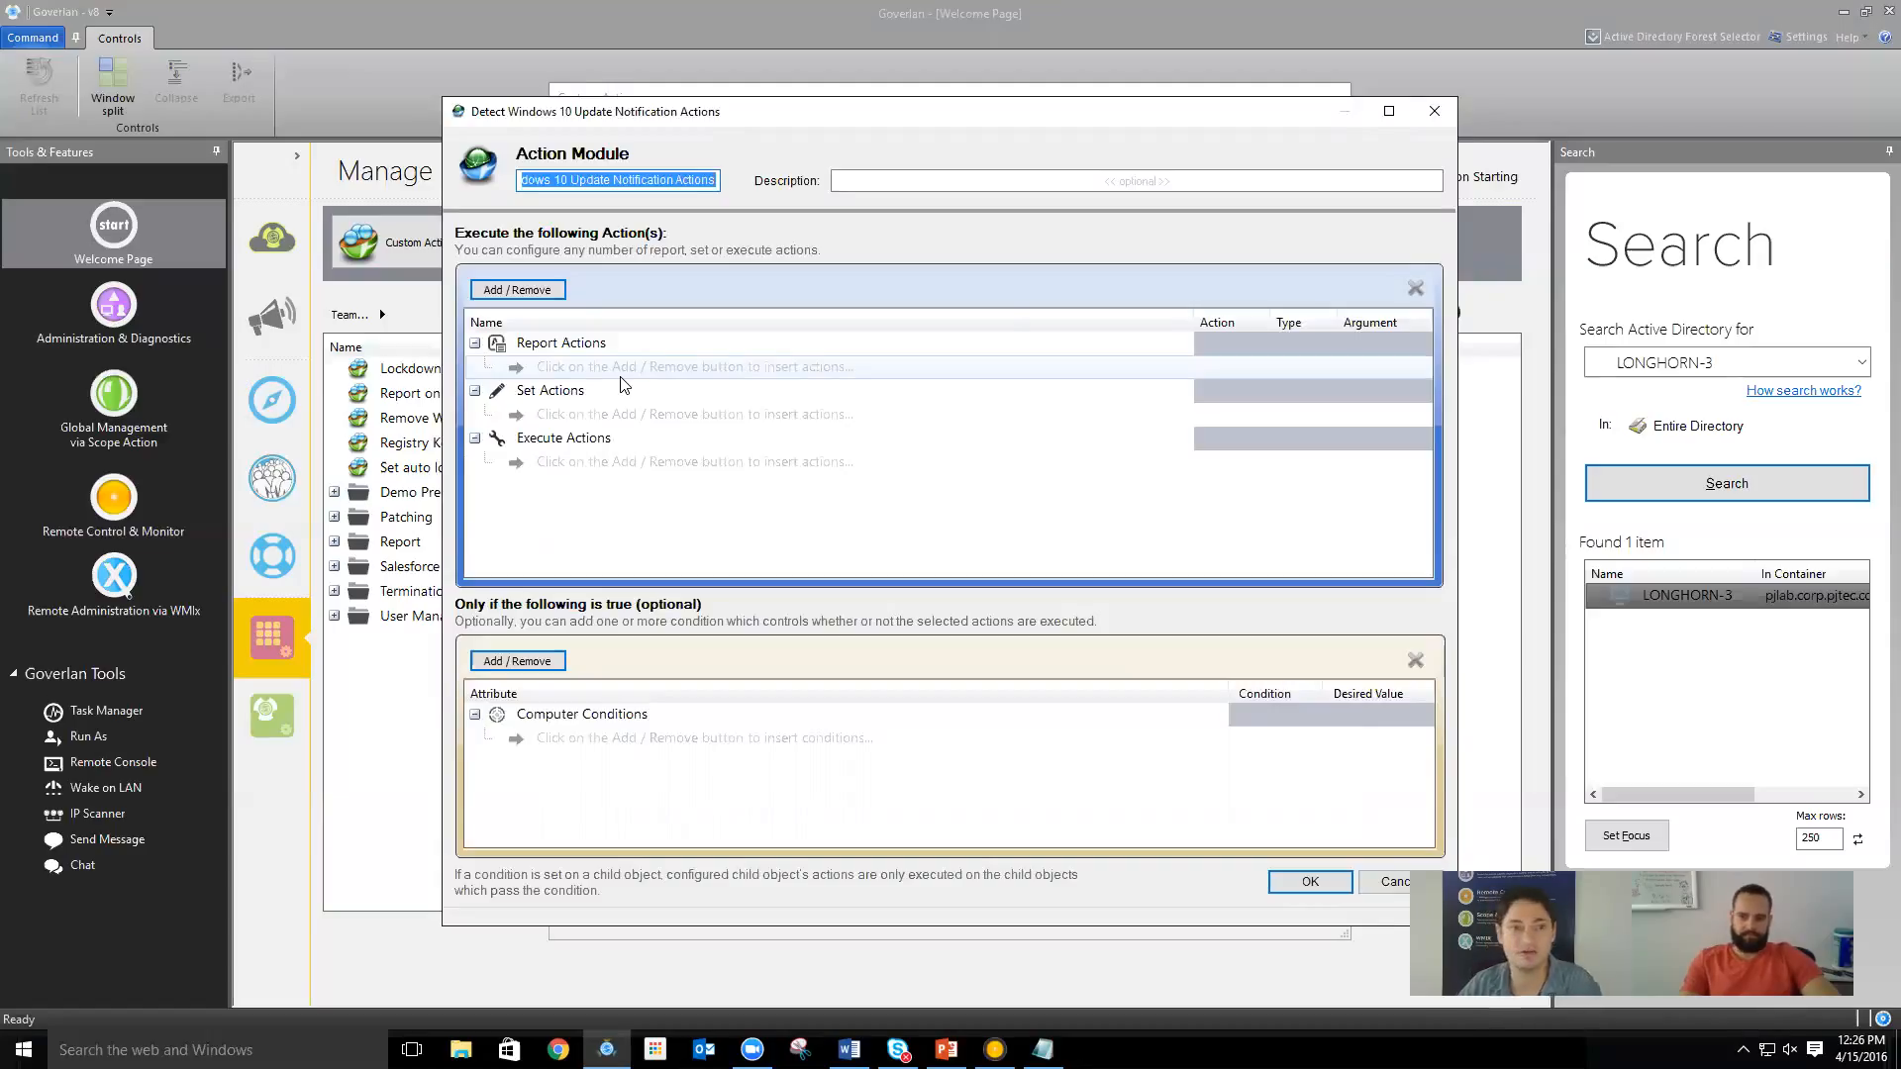
left_click(560, 293)
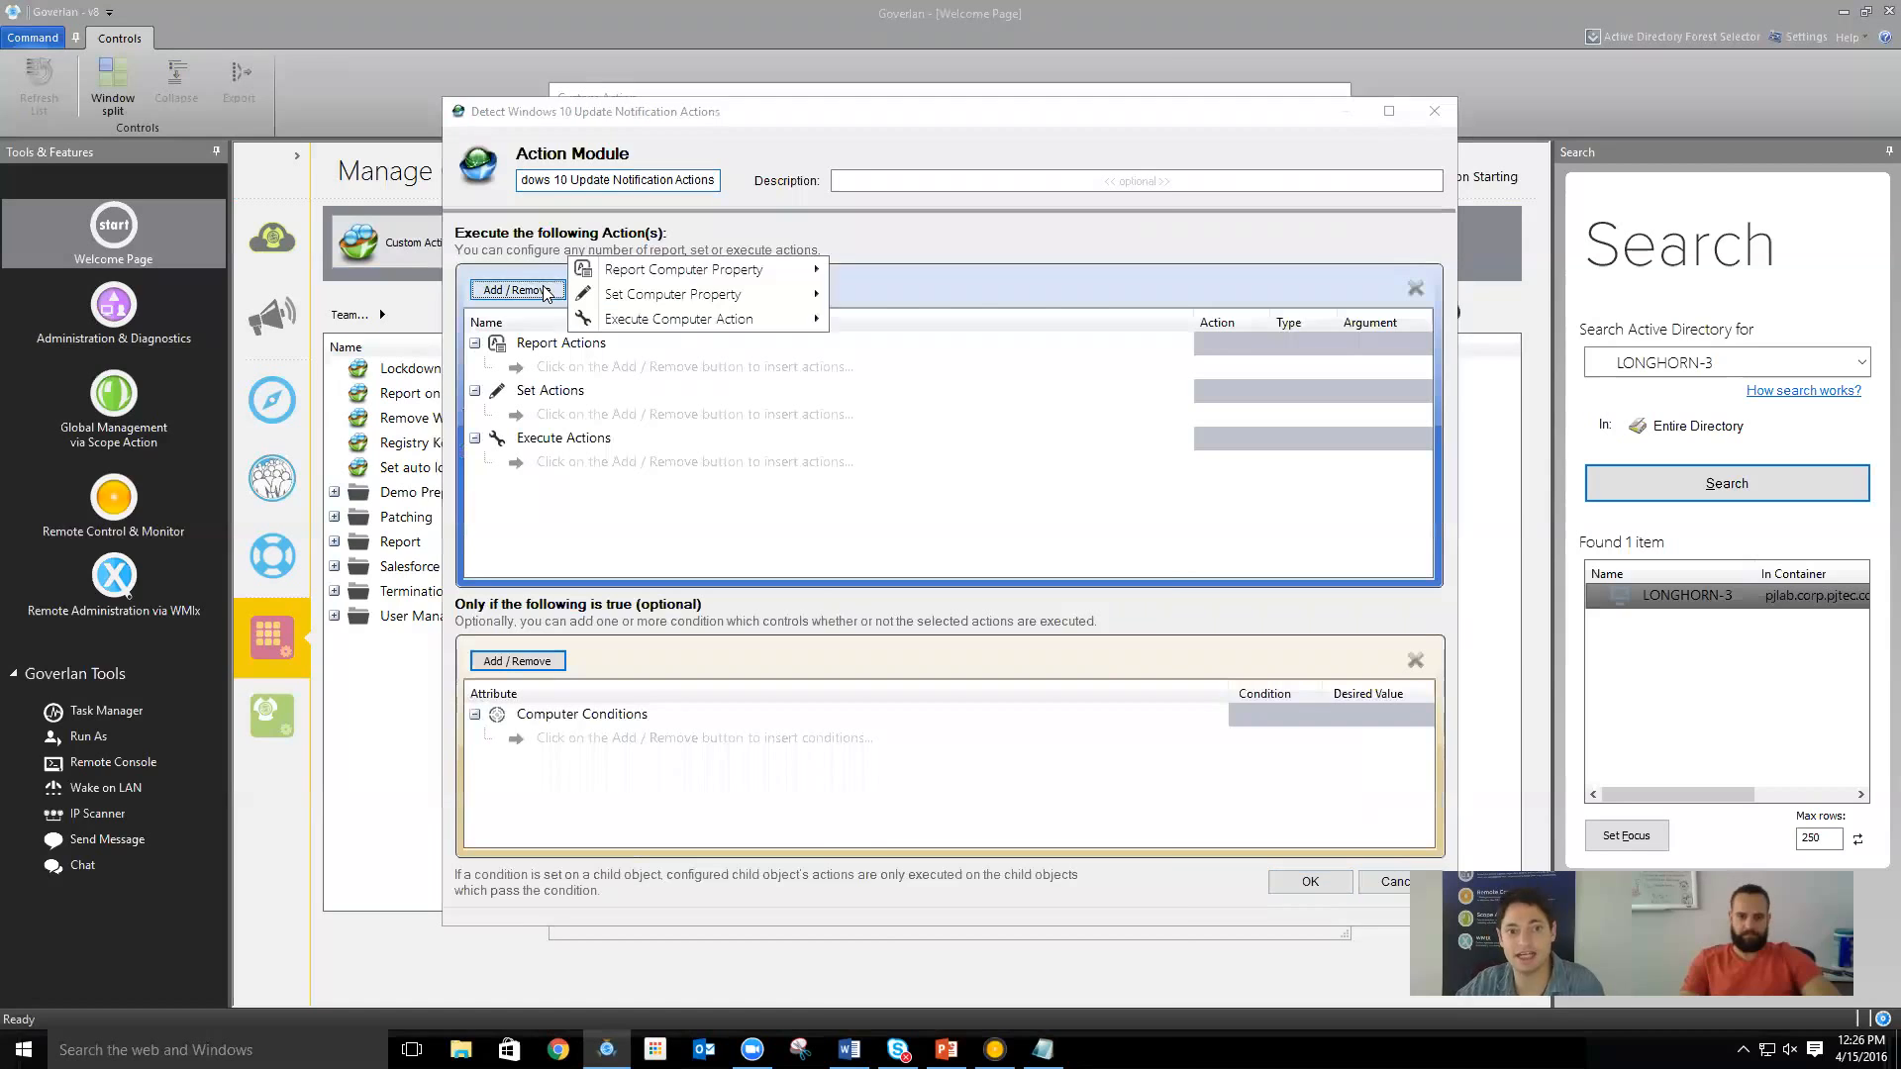
mouse_move(615, 276)
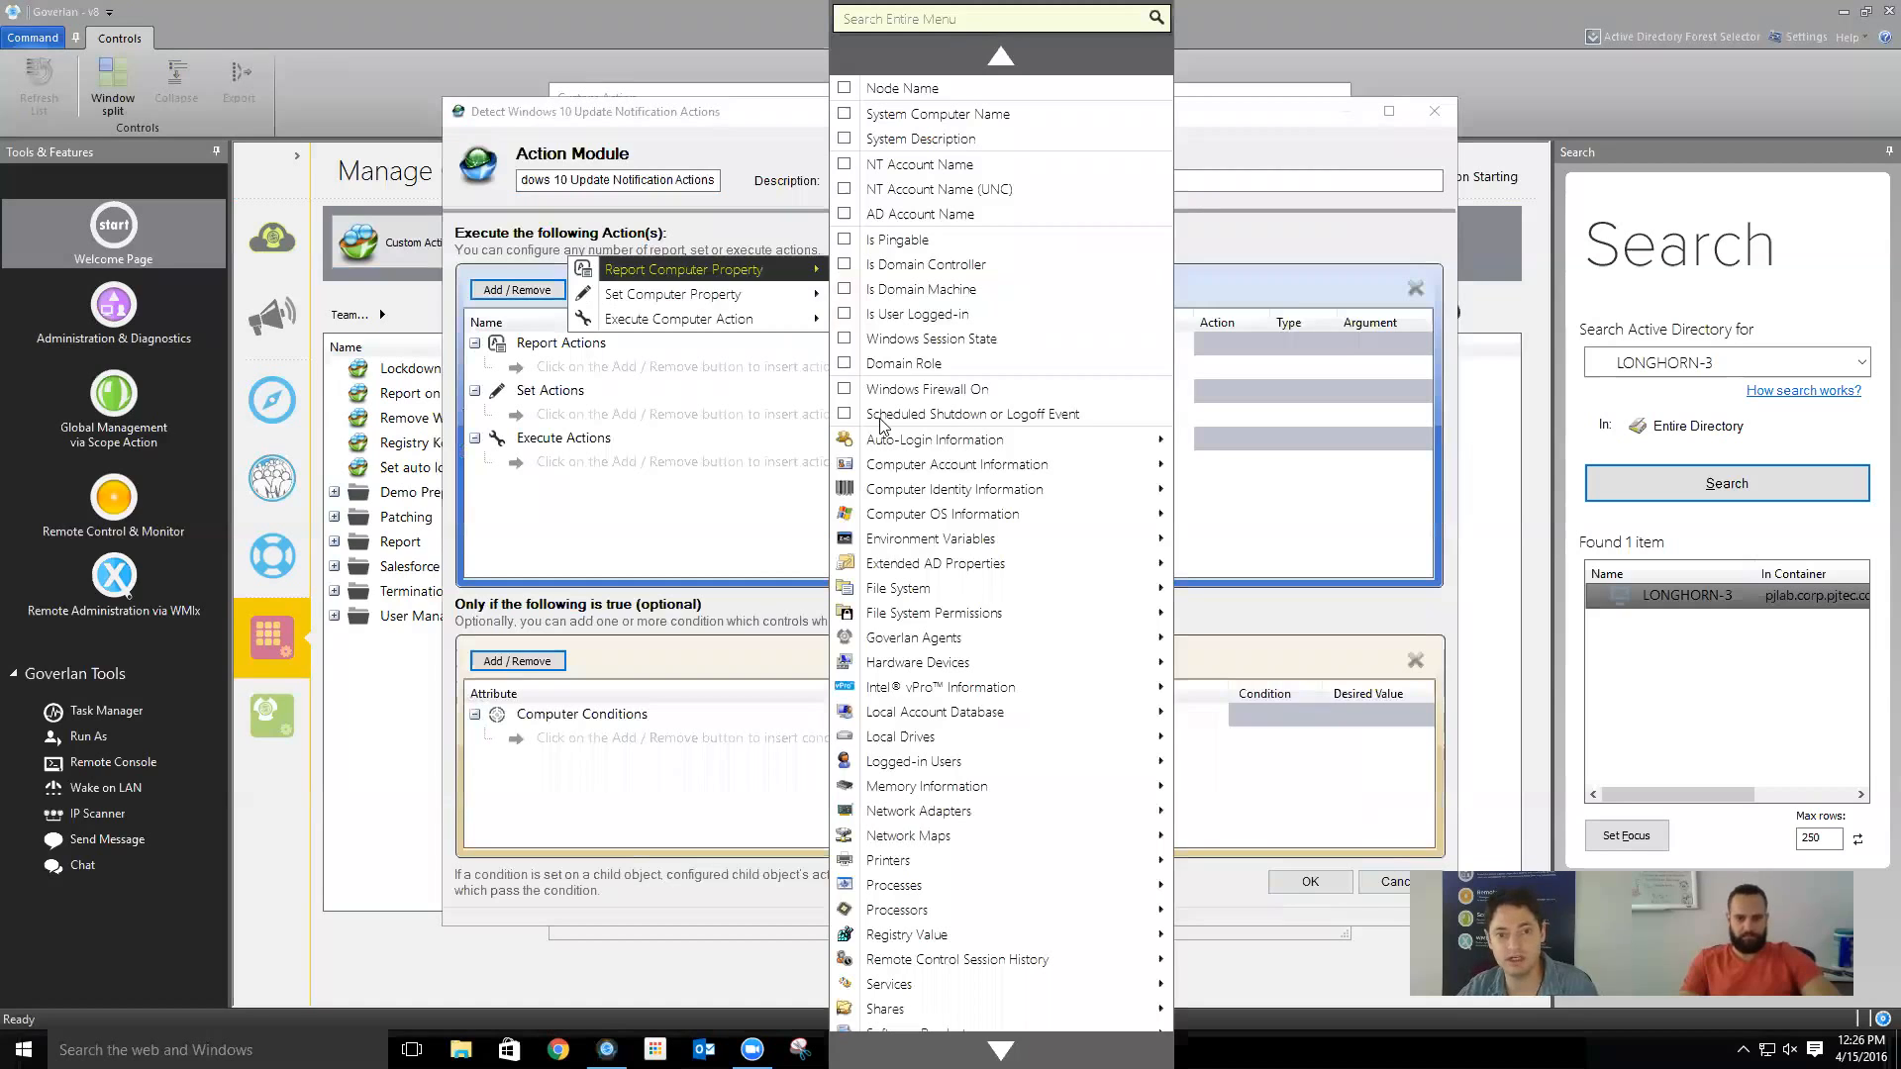
scroll(955, 1005, "down", 3)
mouse_move(959, 956)
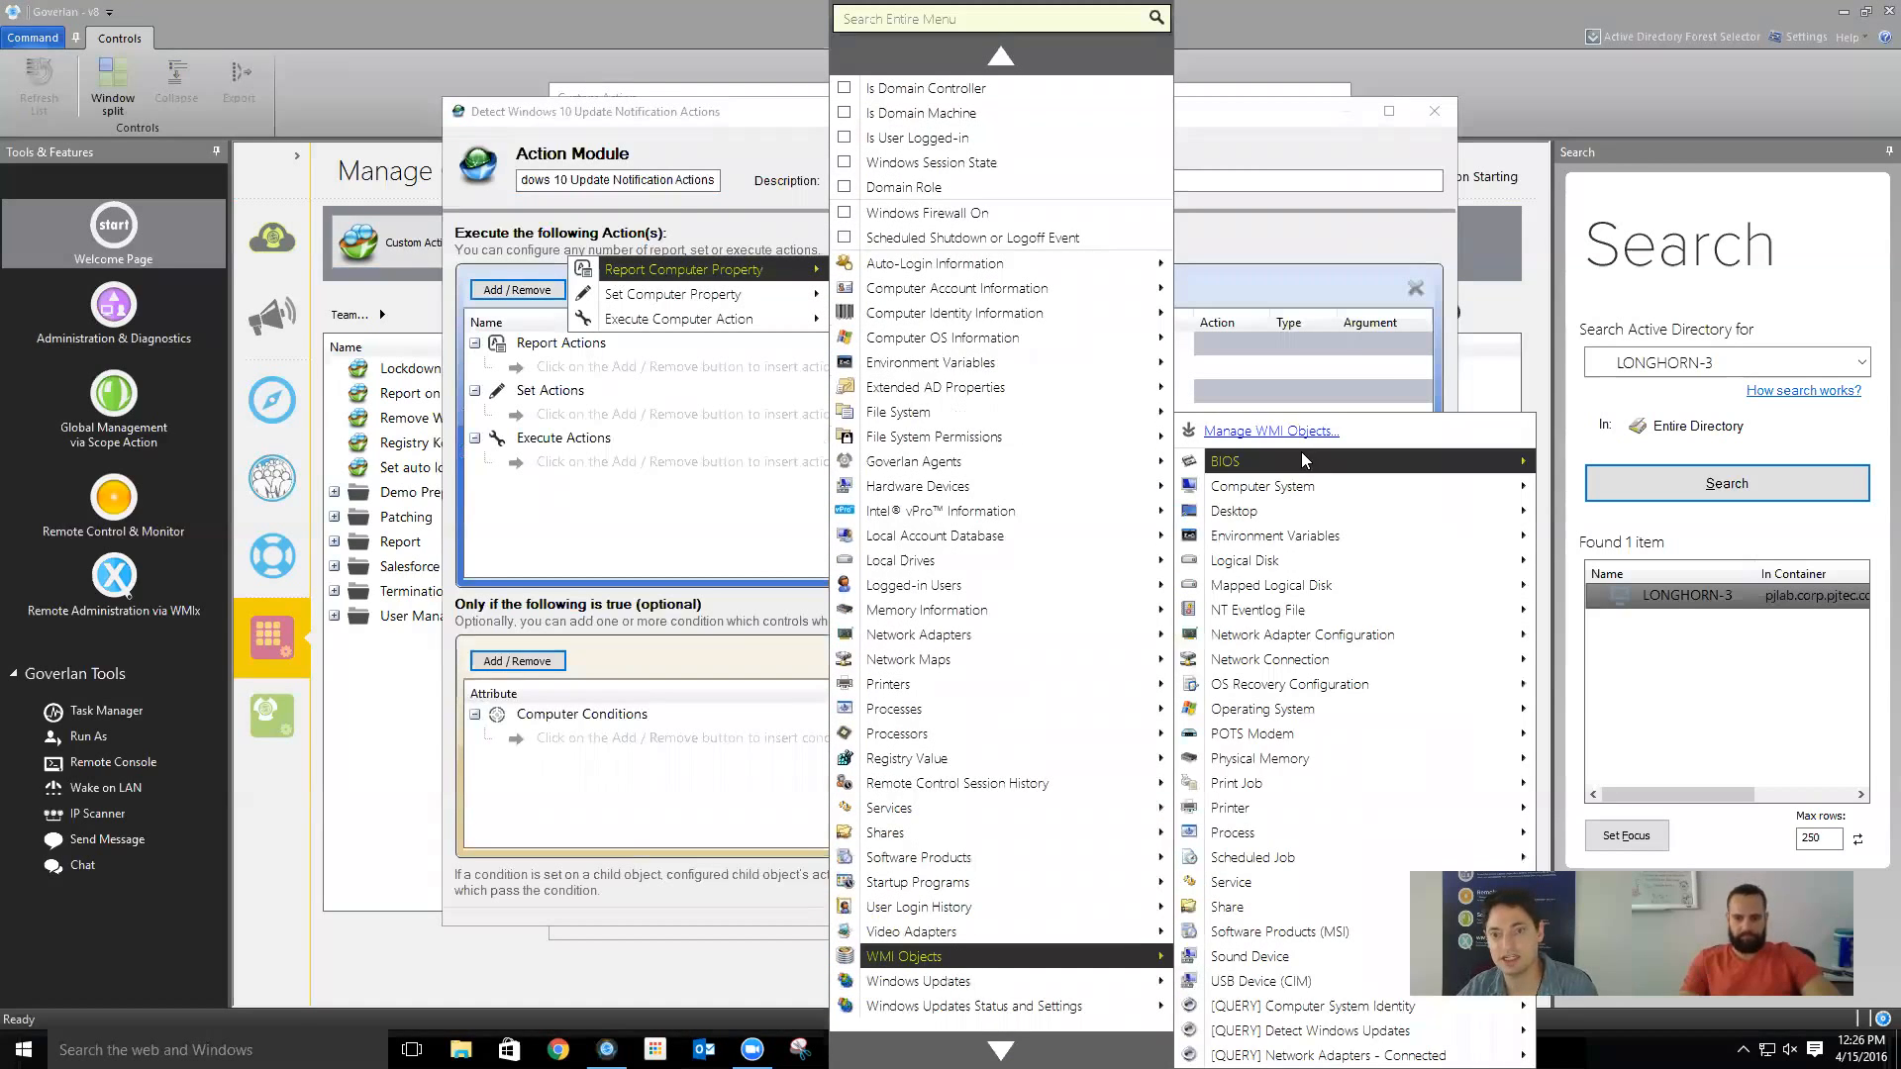
left_click(1271, 431)
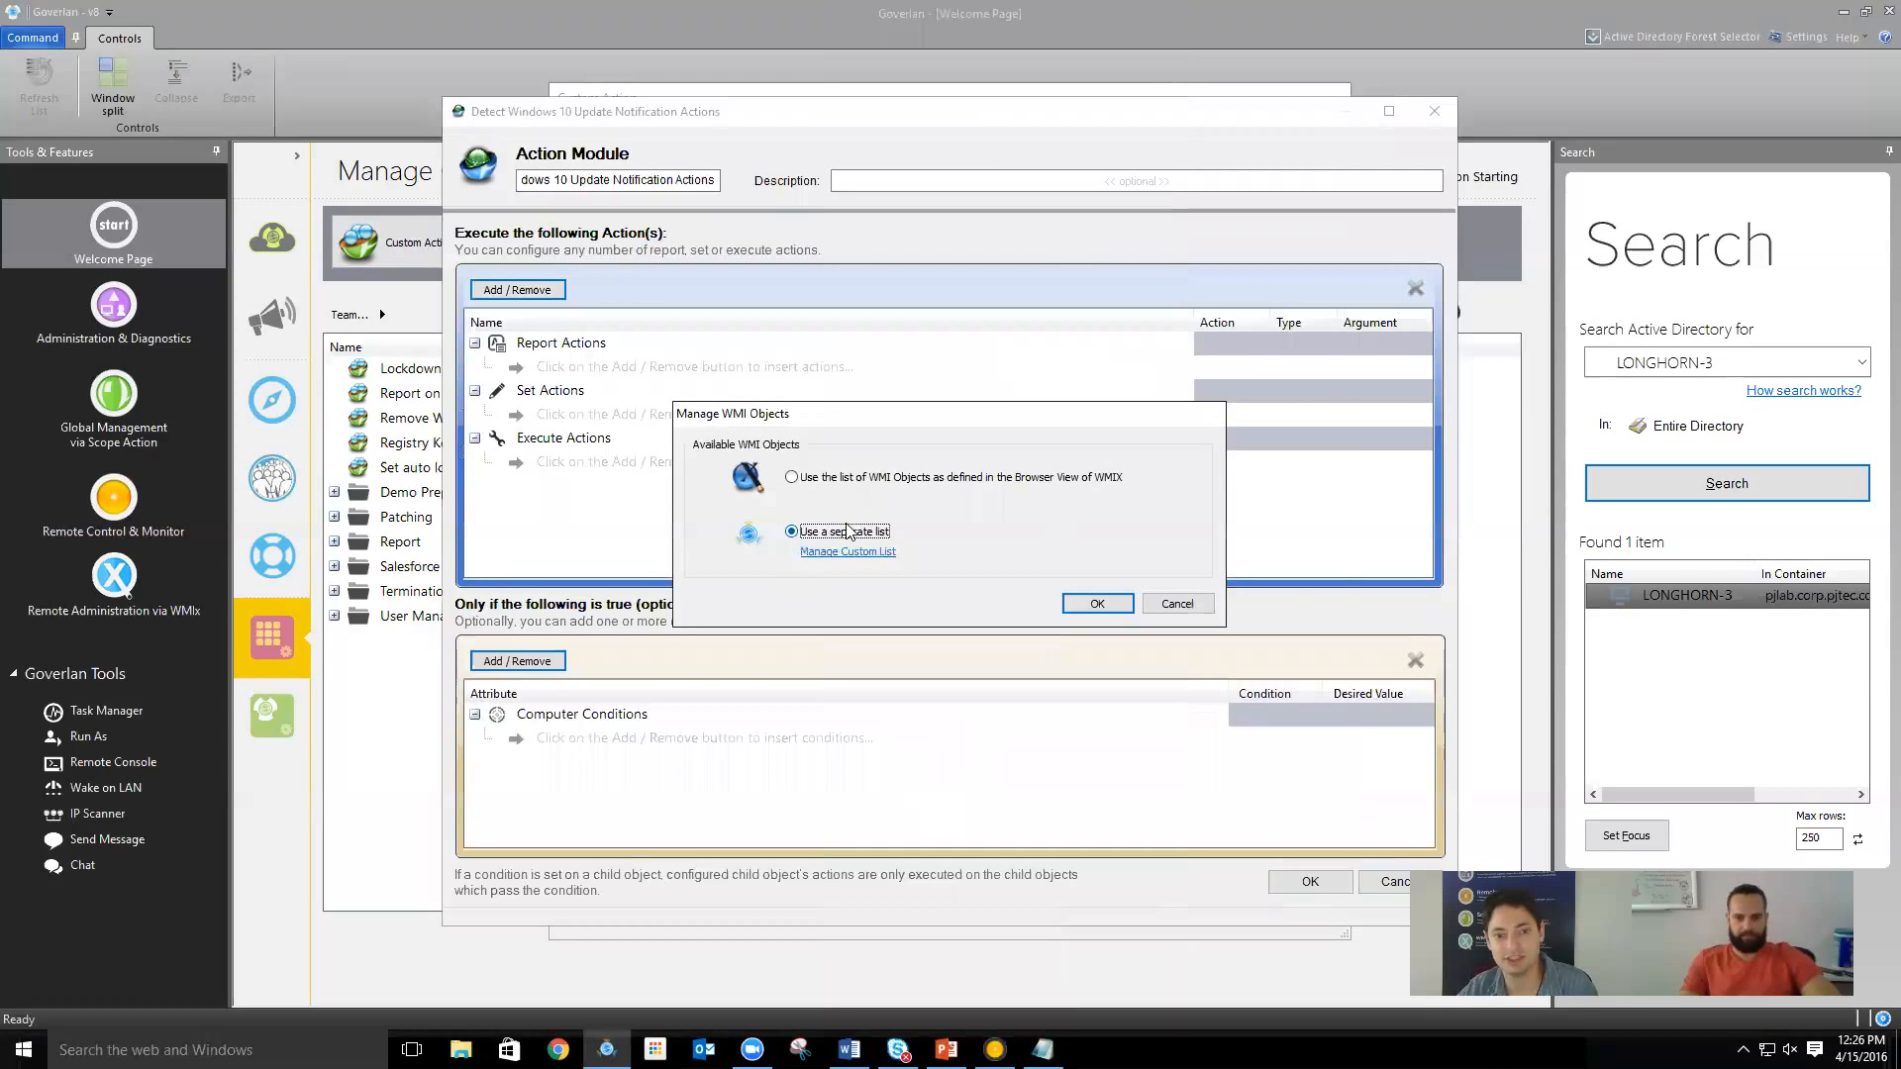
left_click(878, 554)
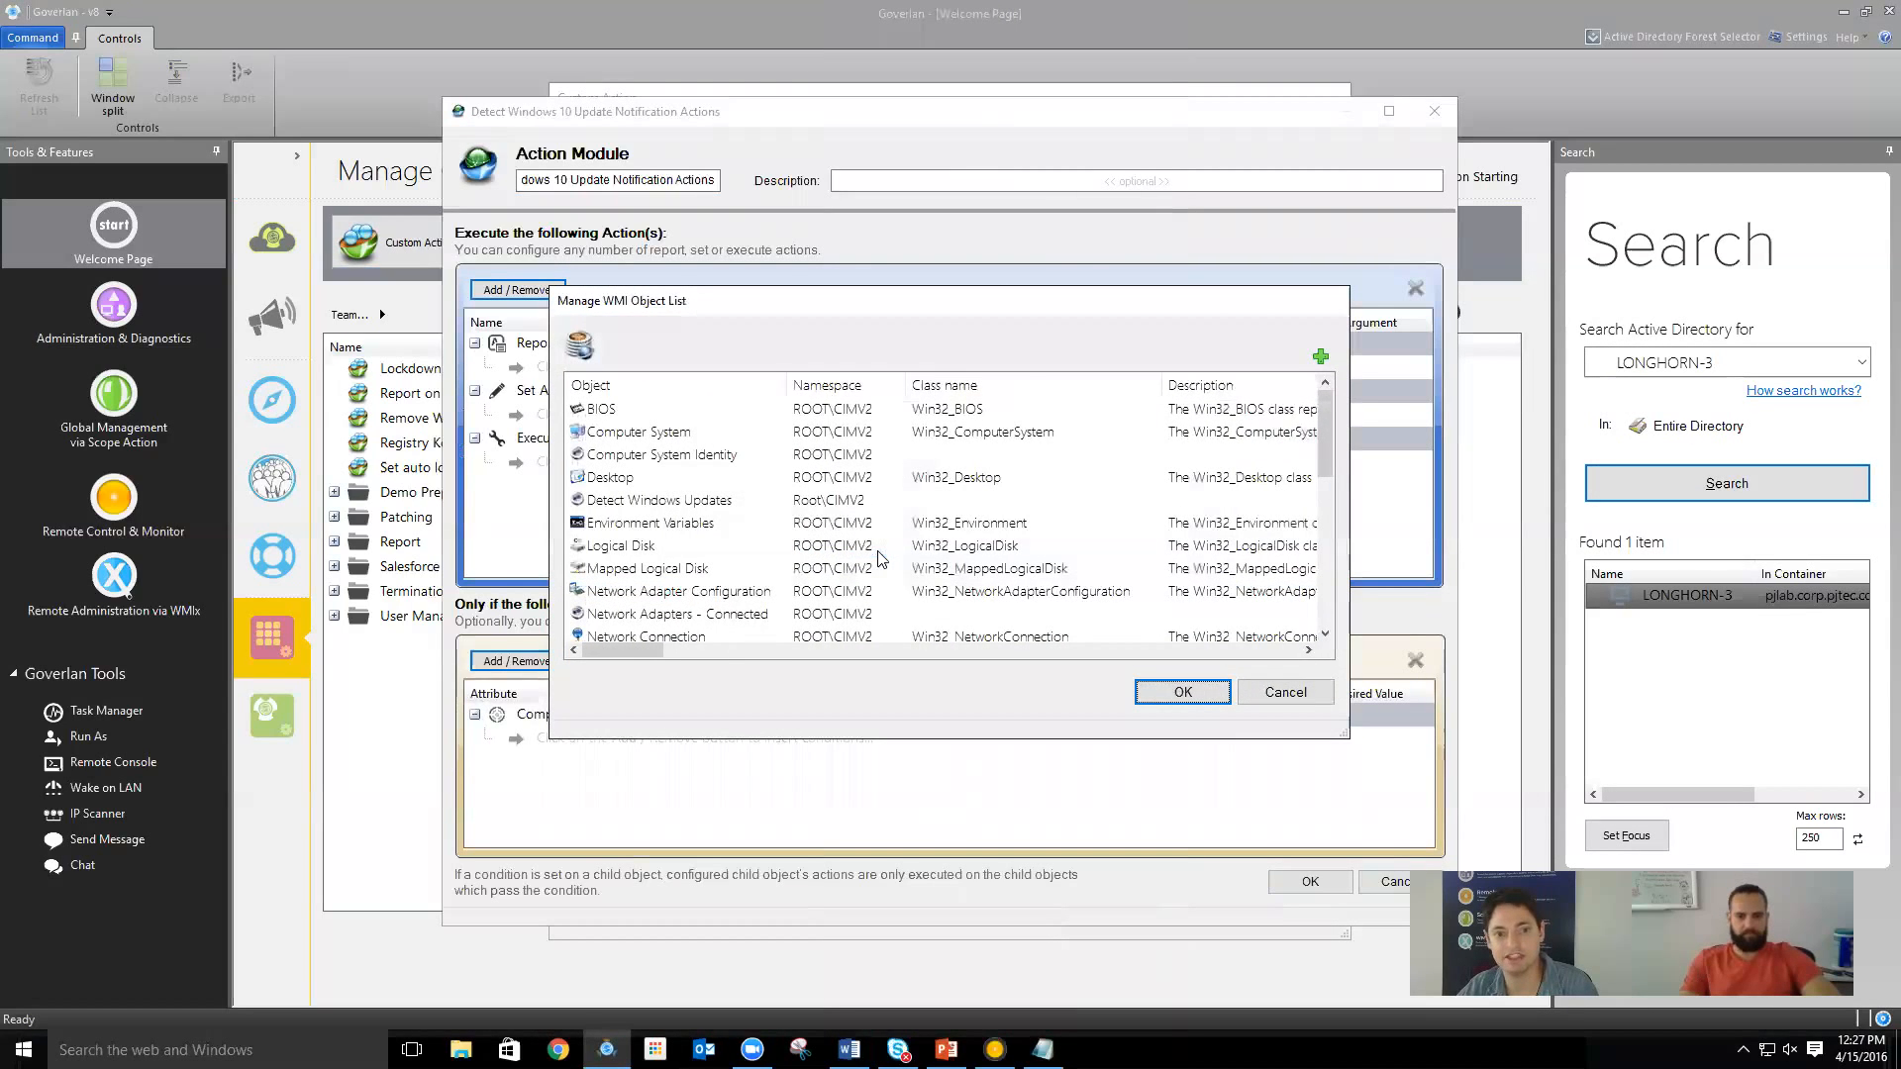
Examine the query text of the Detect Windows Updates WMI object and close it without saving
double_click(644, 501)
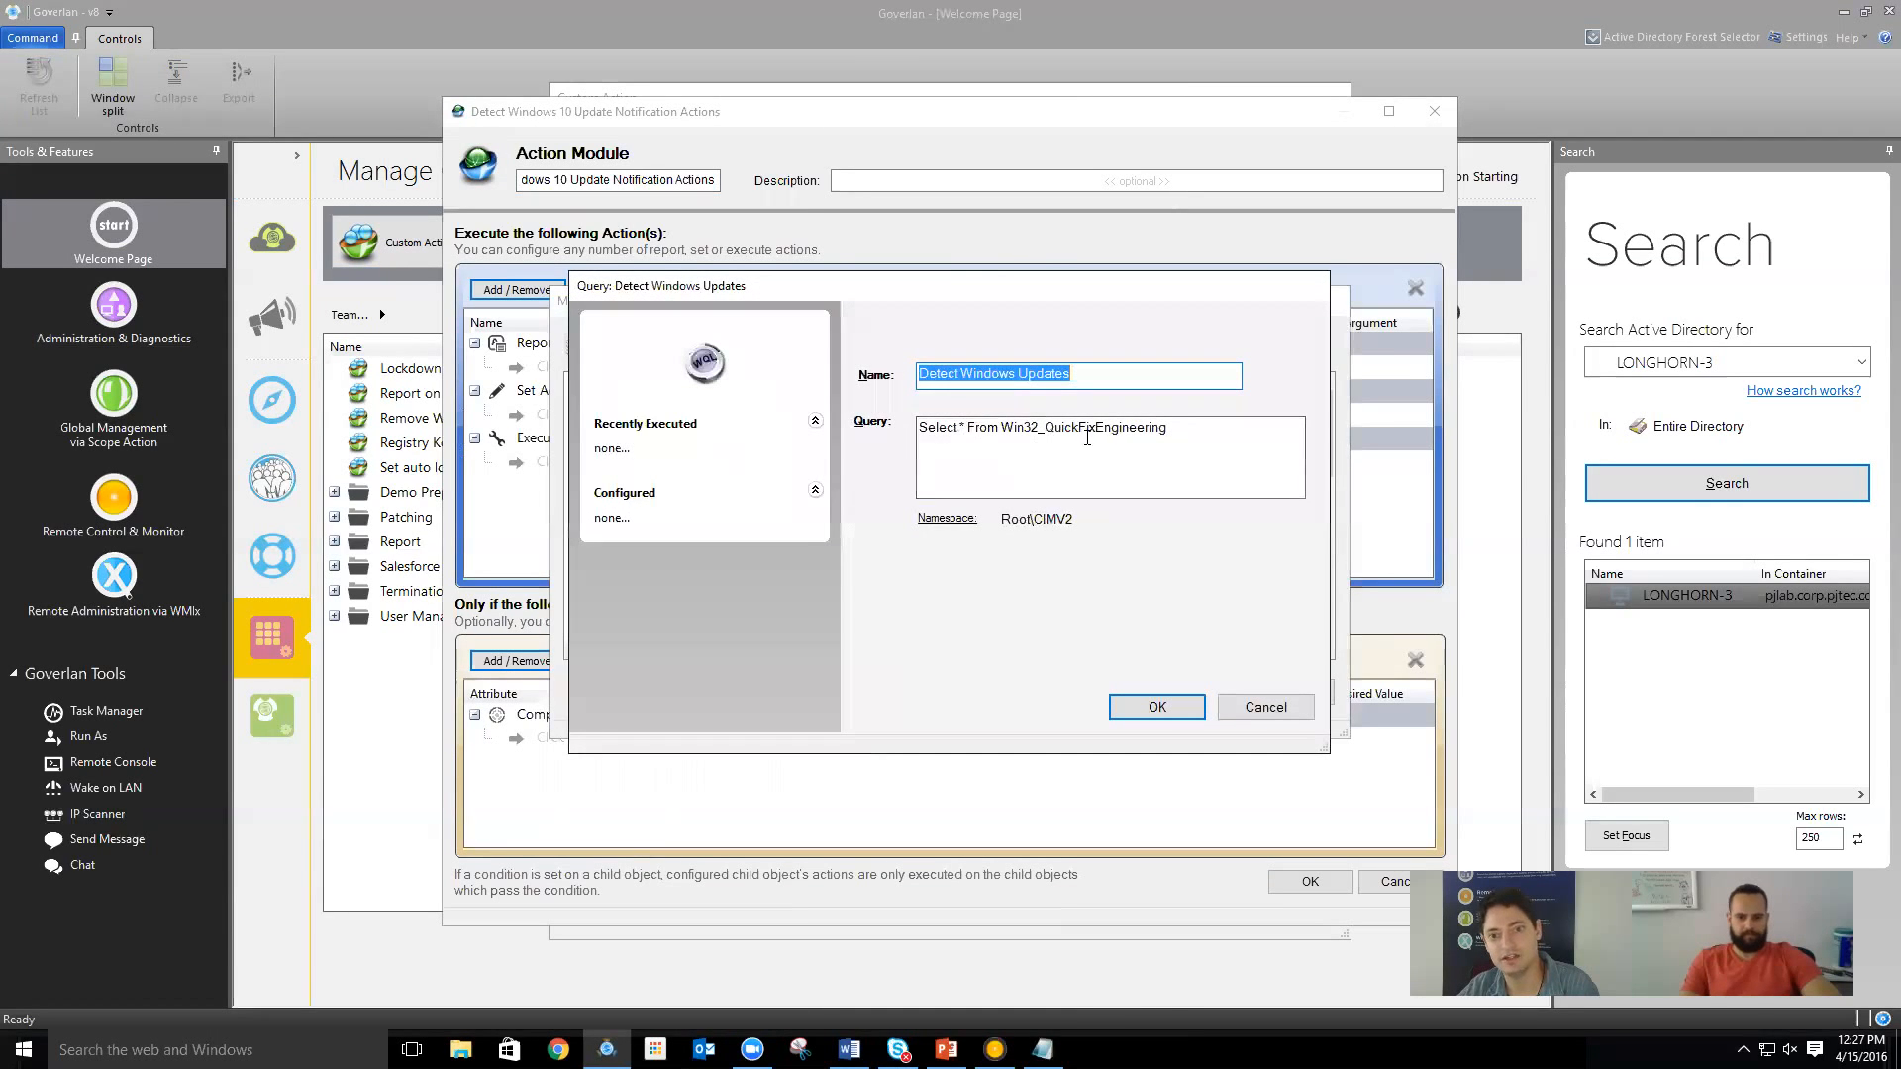
left_click_drag(1174, 428, 907, 440)
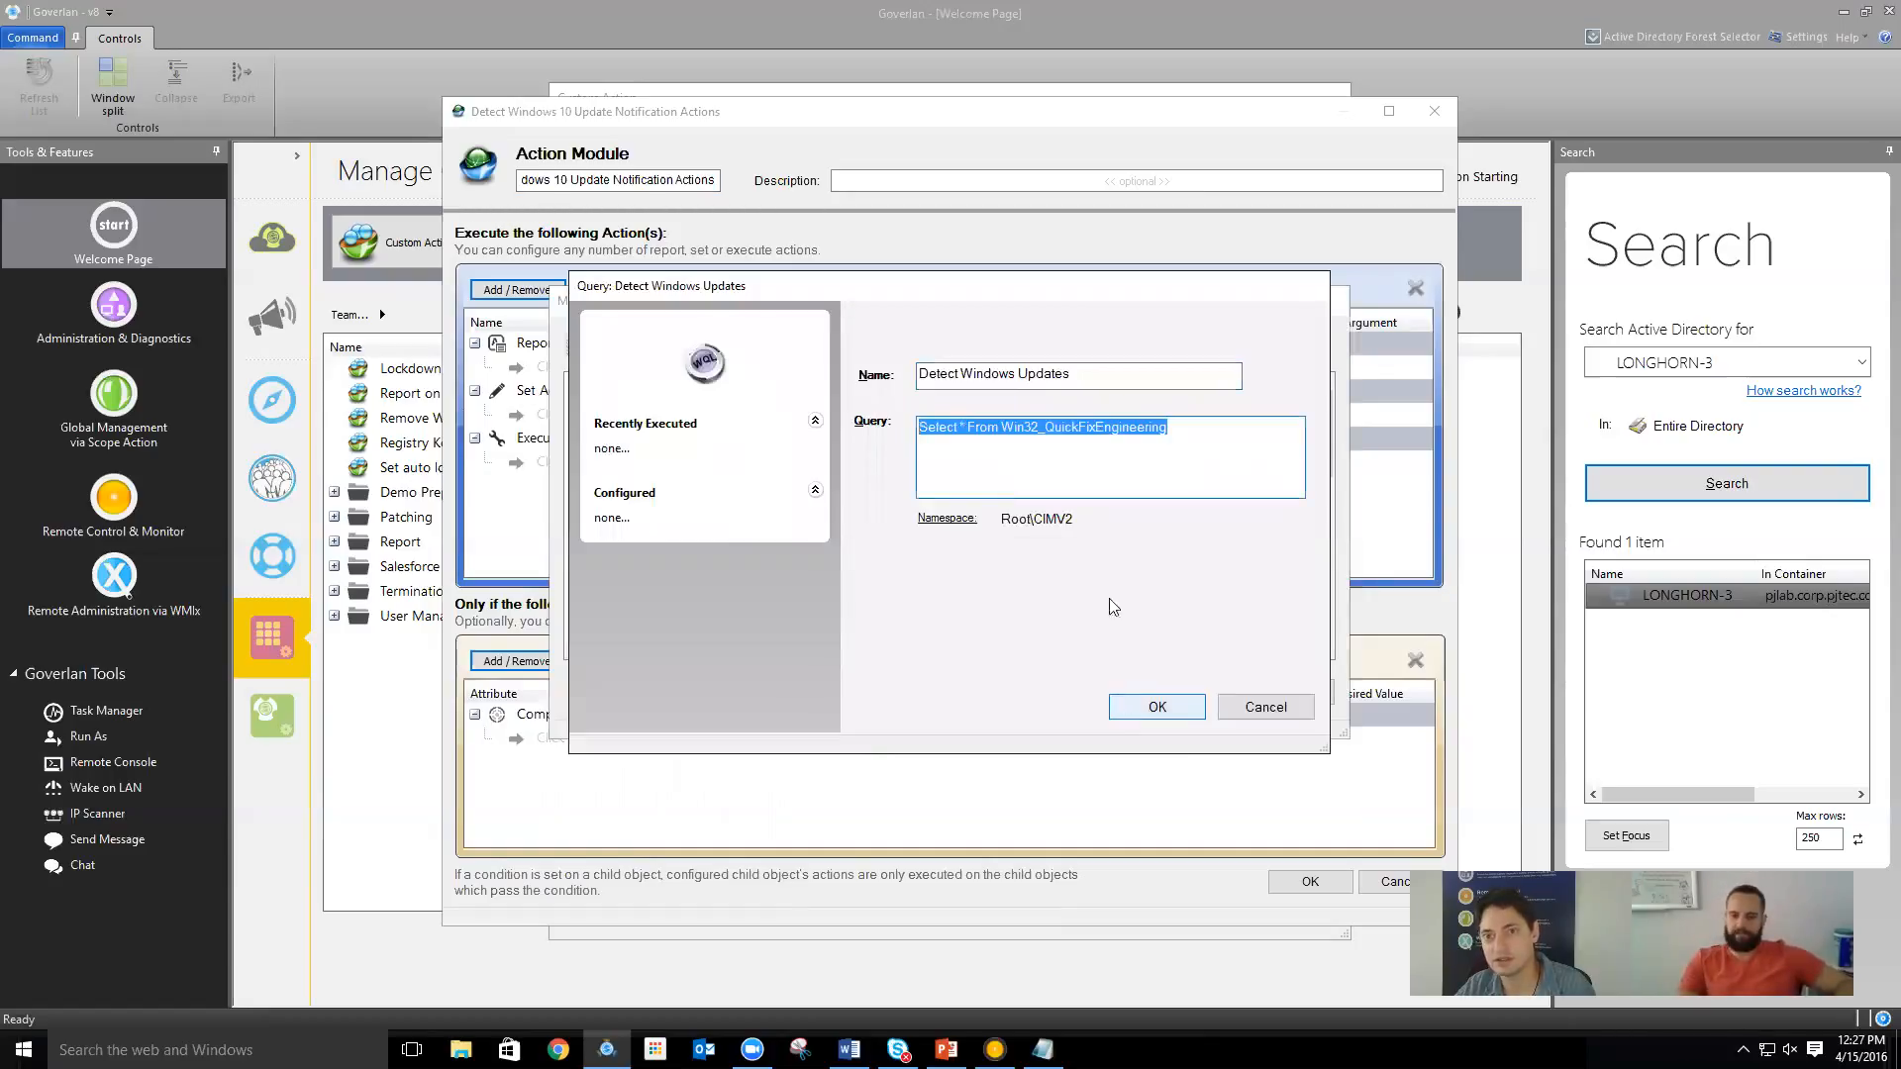
left_click(1297, 15)
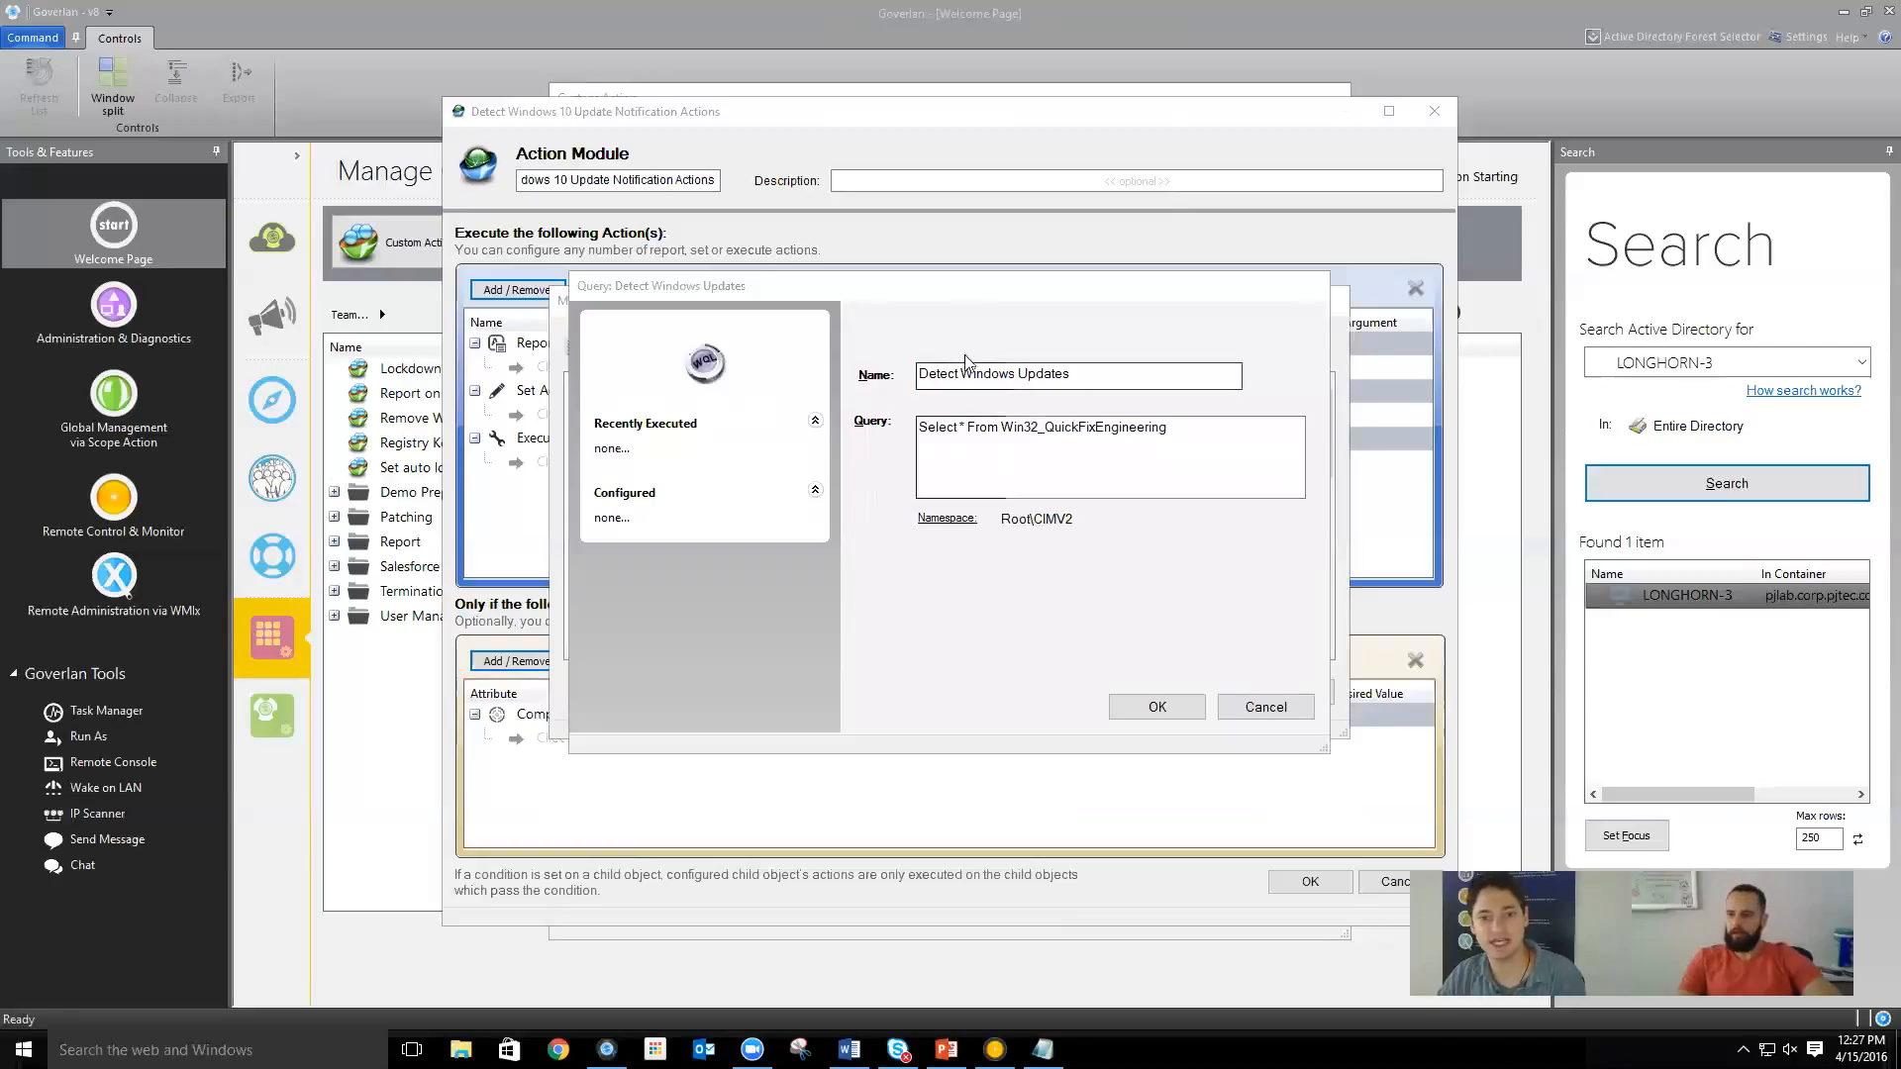
left_click_drag(1193, 427, 865, 424)
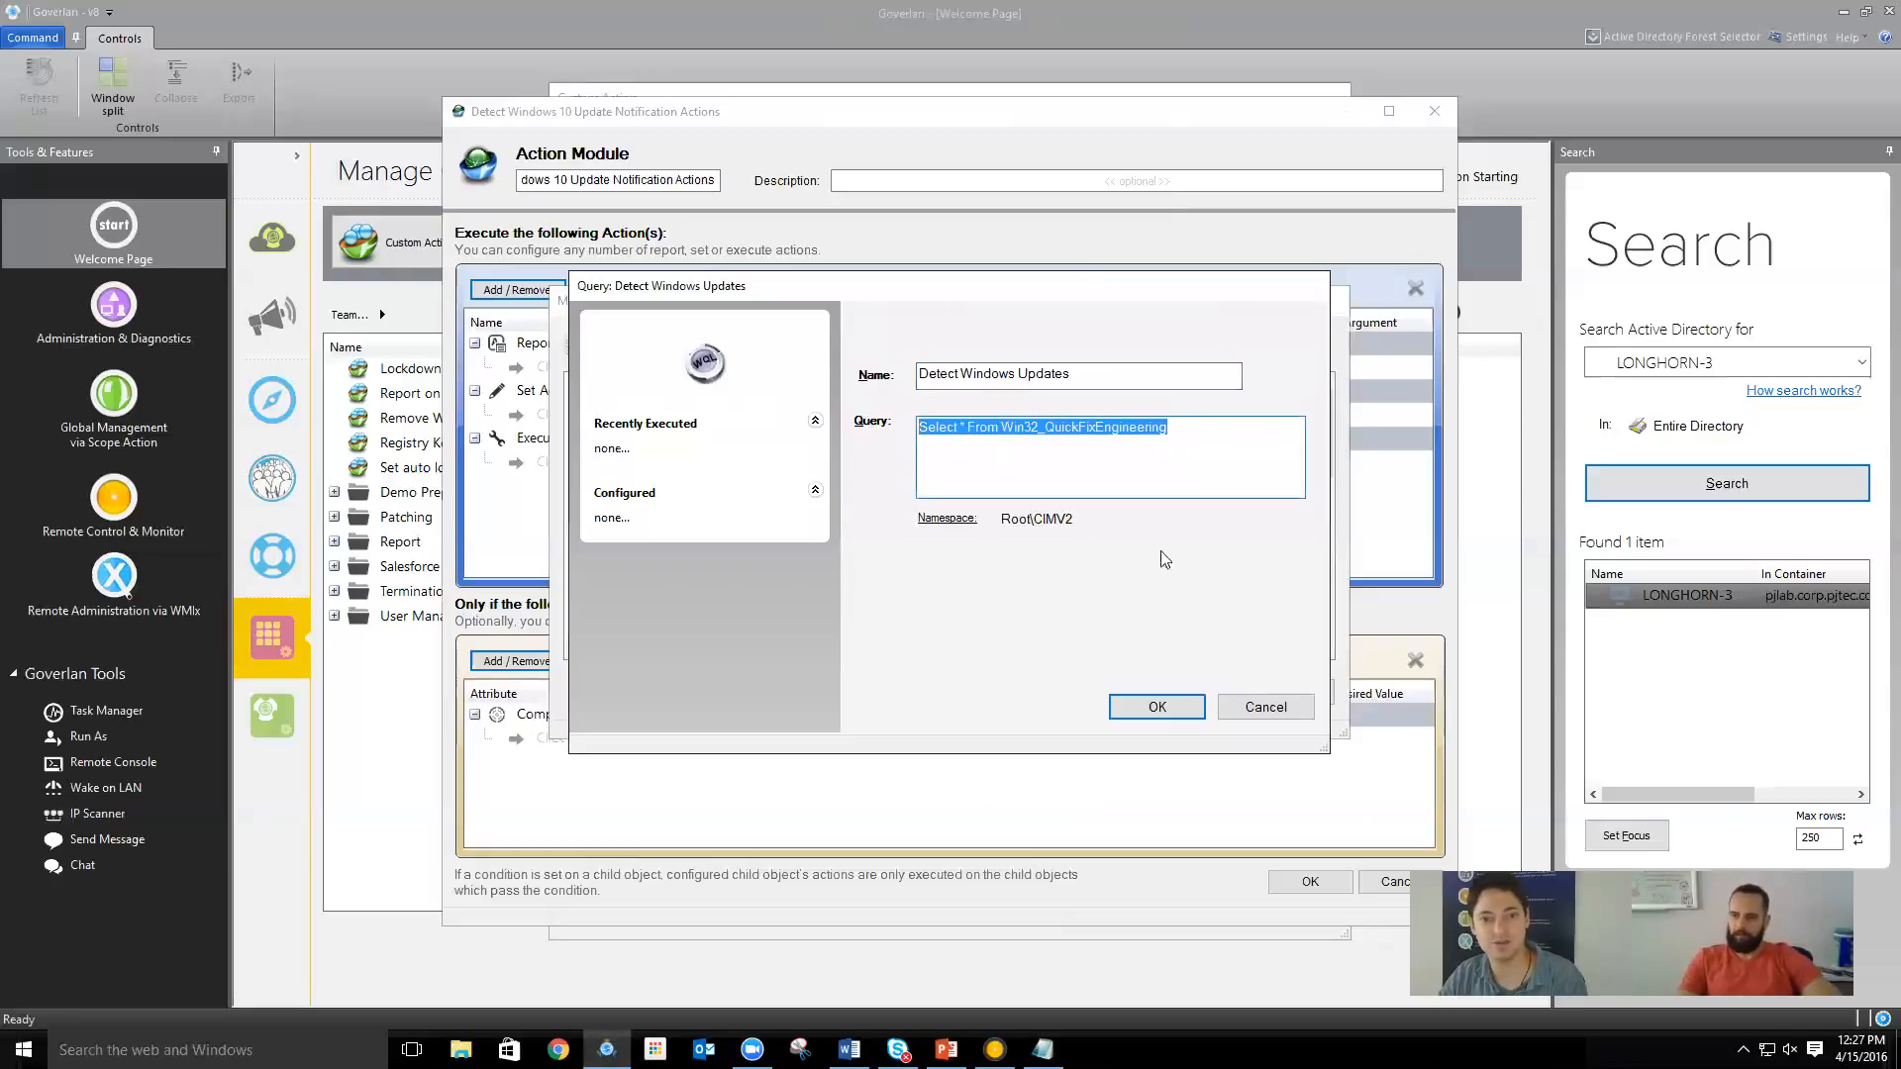
left_click(1268, 708)
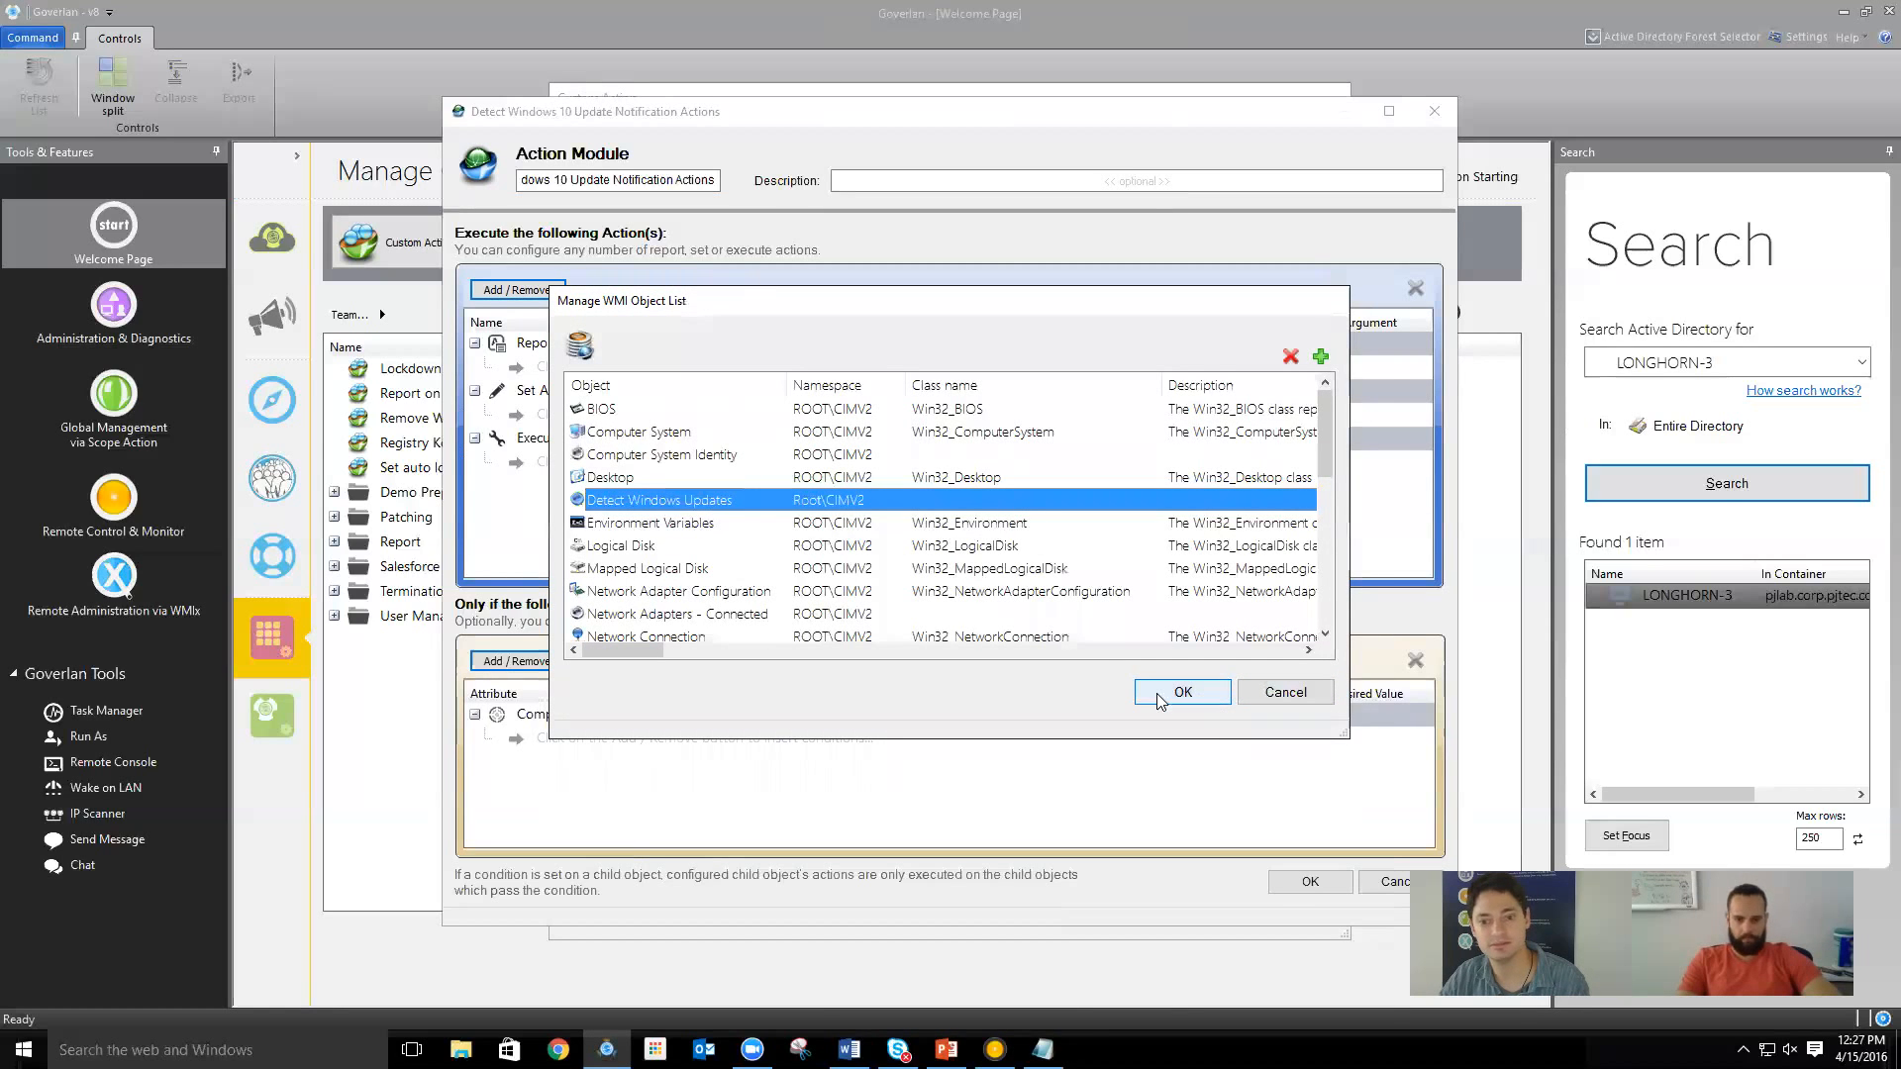
left_click(1321, 357)
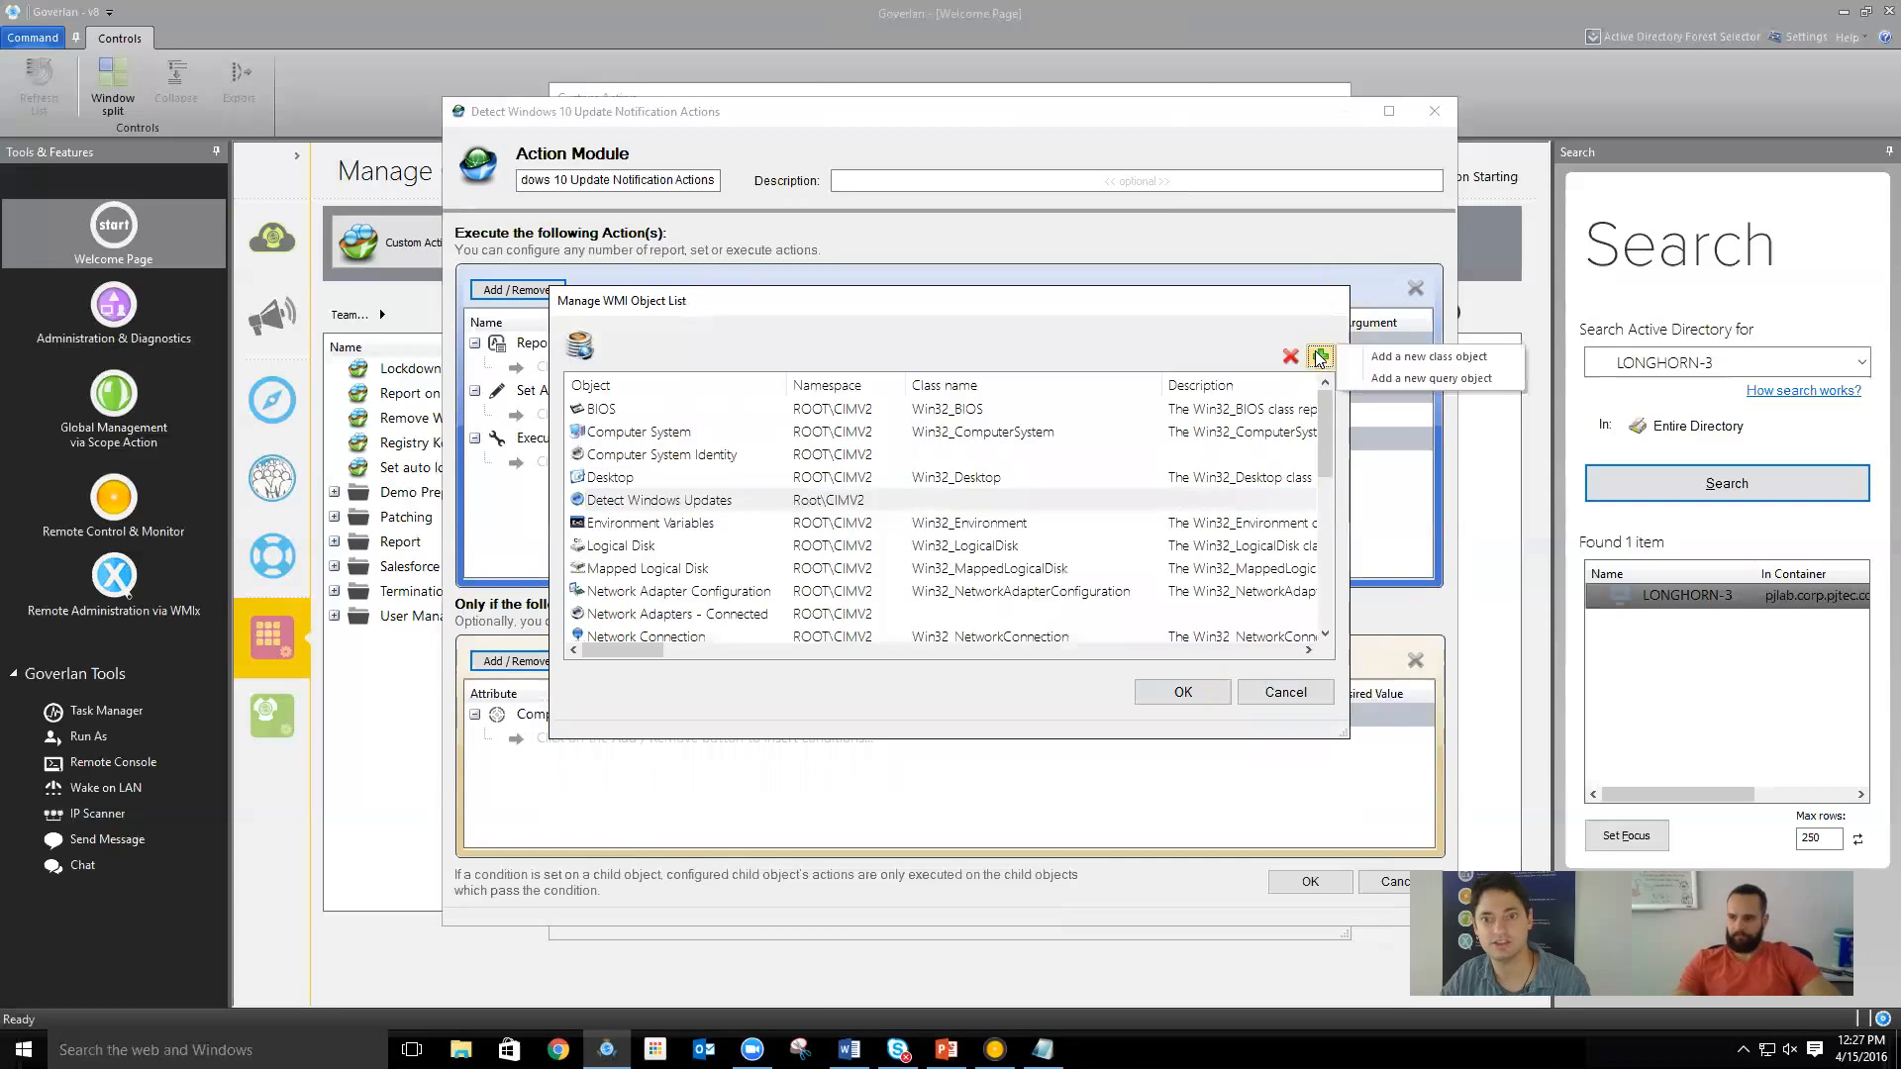
left_click(1402, 377)
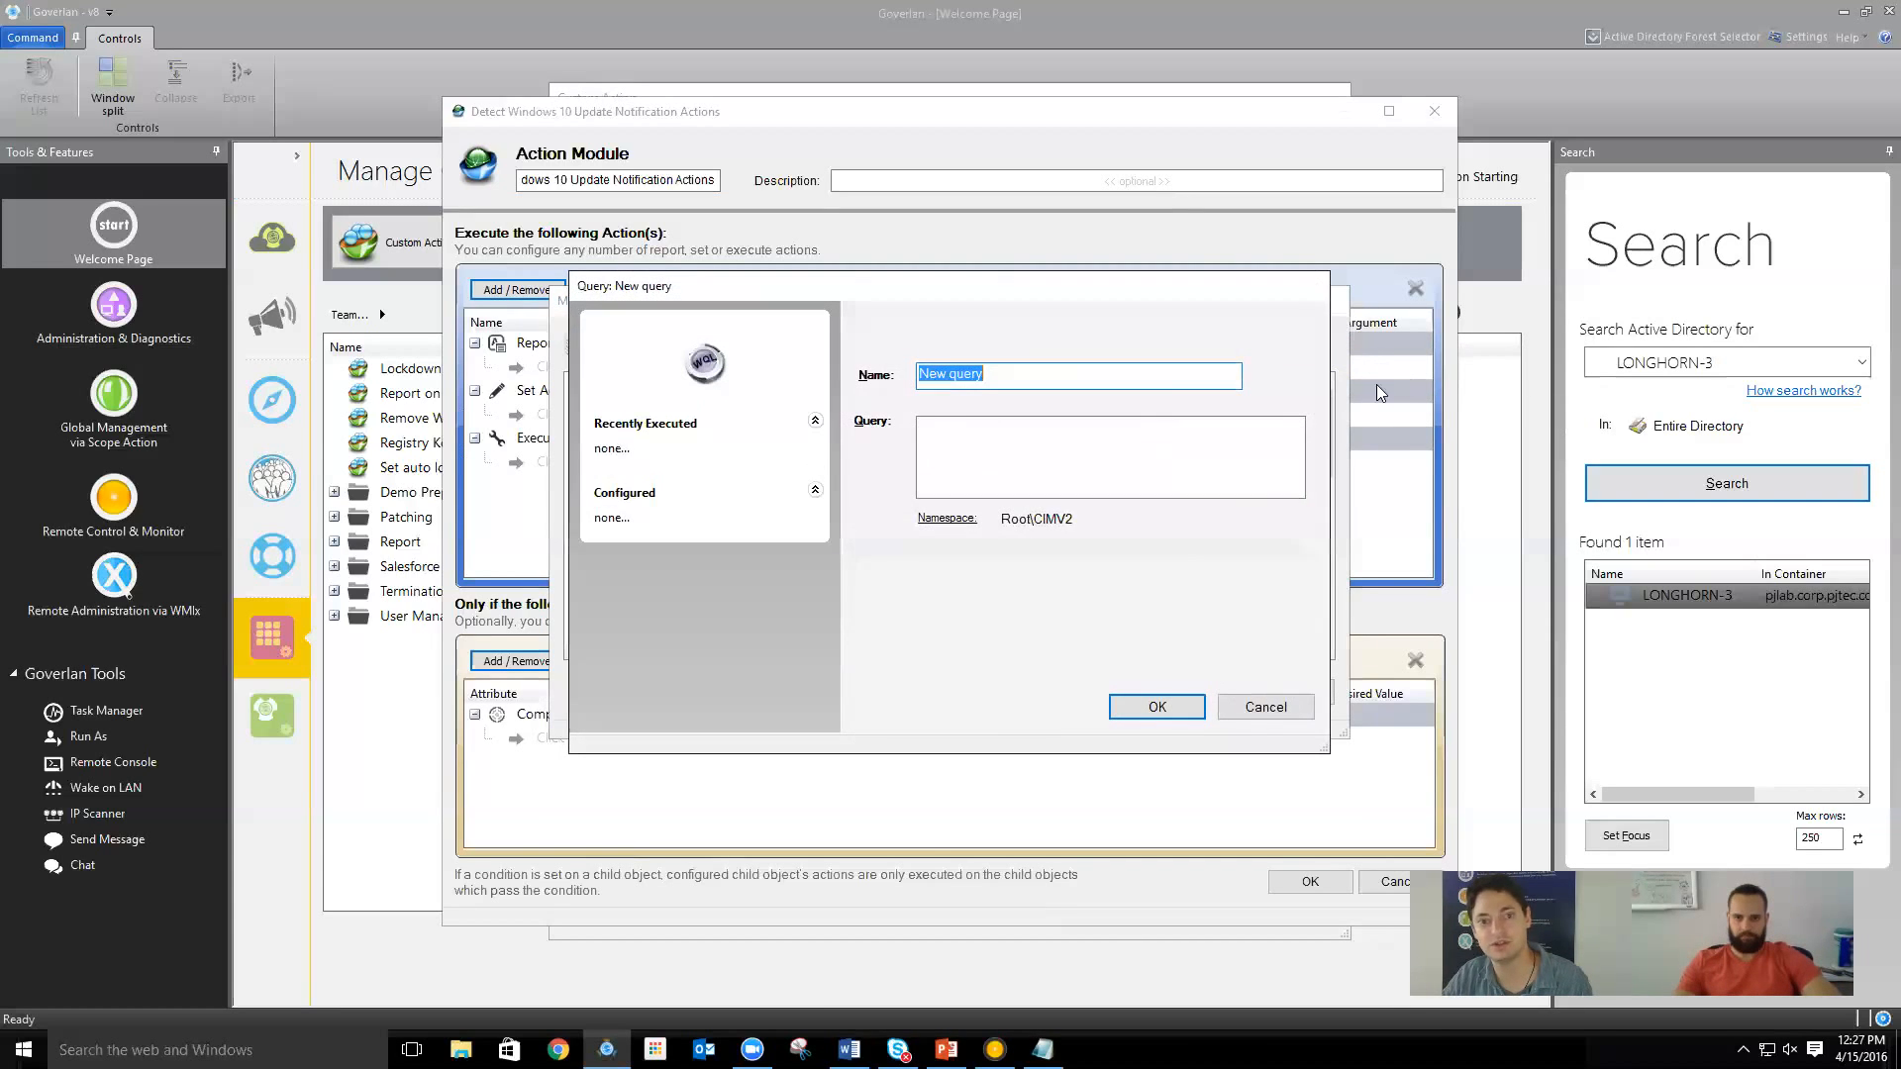
type("D")
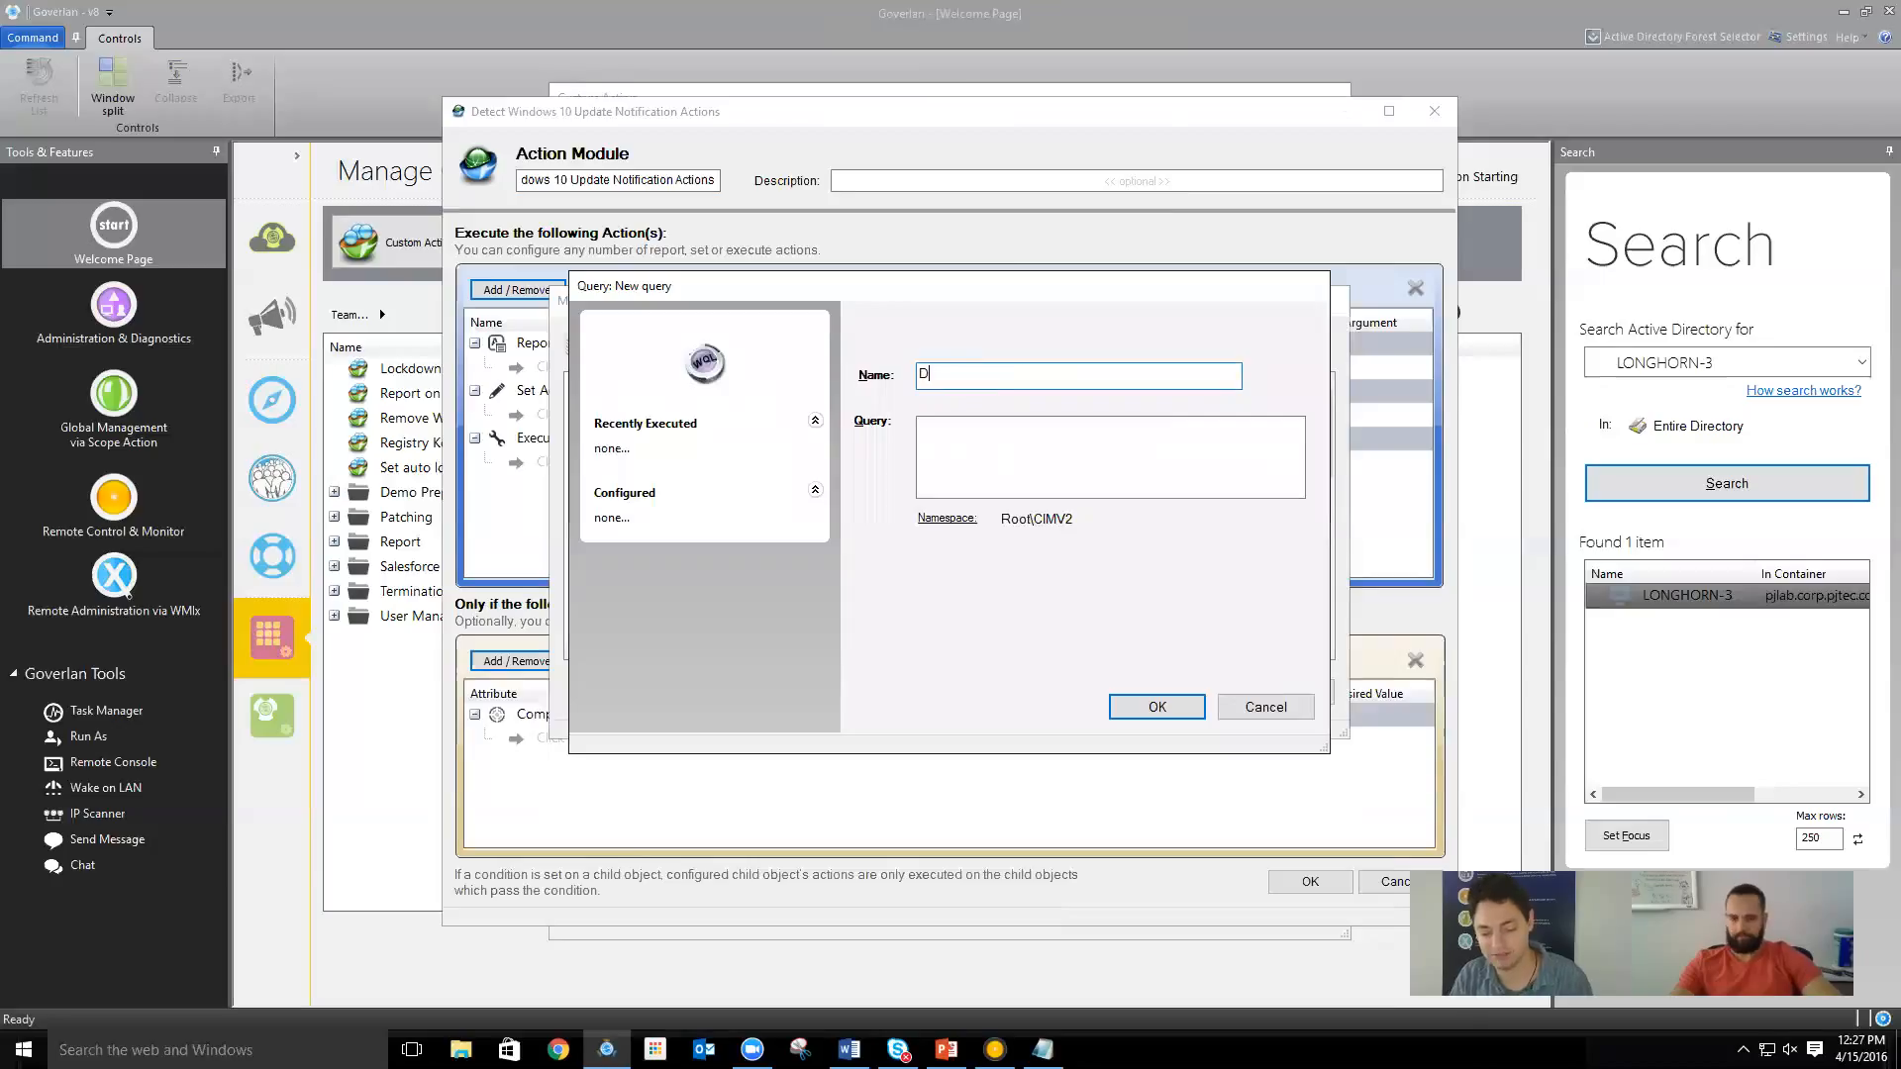
type("etect Windows 10")
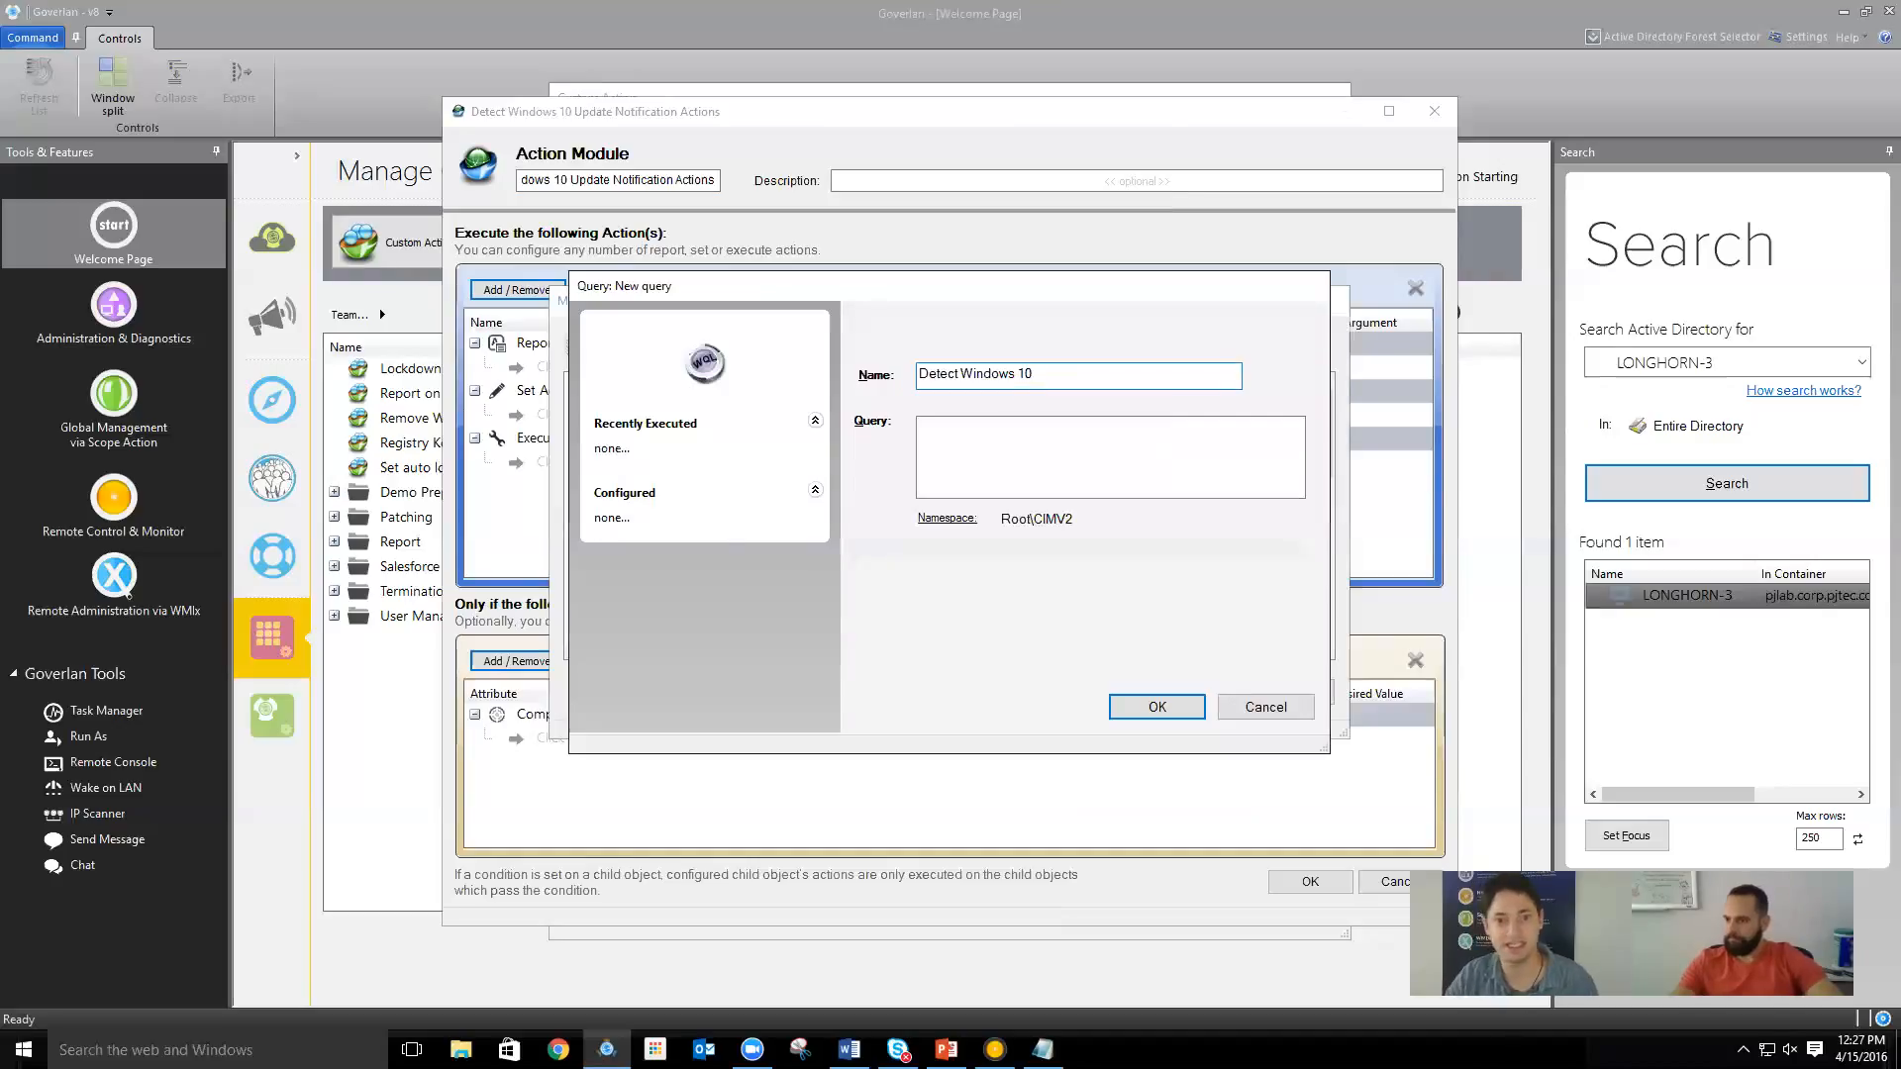
right_click(943, 454)
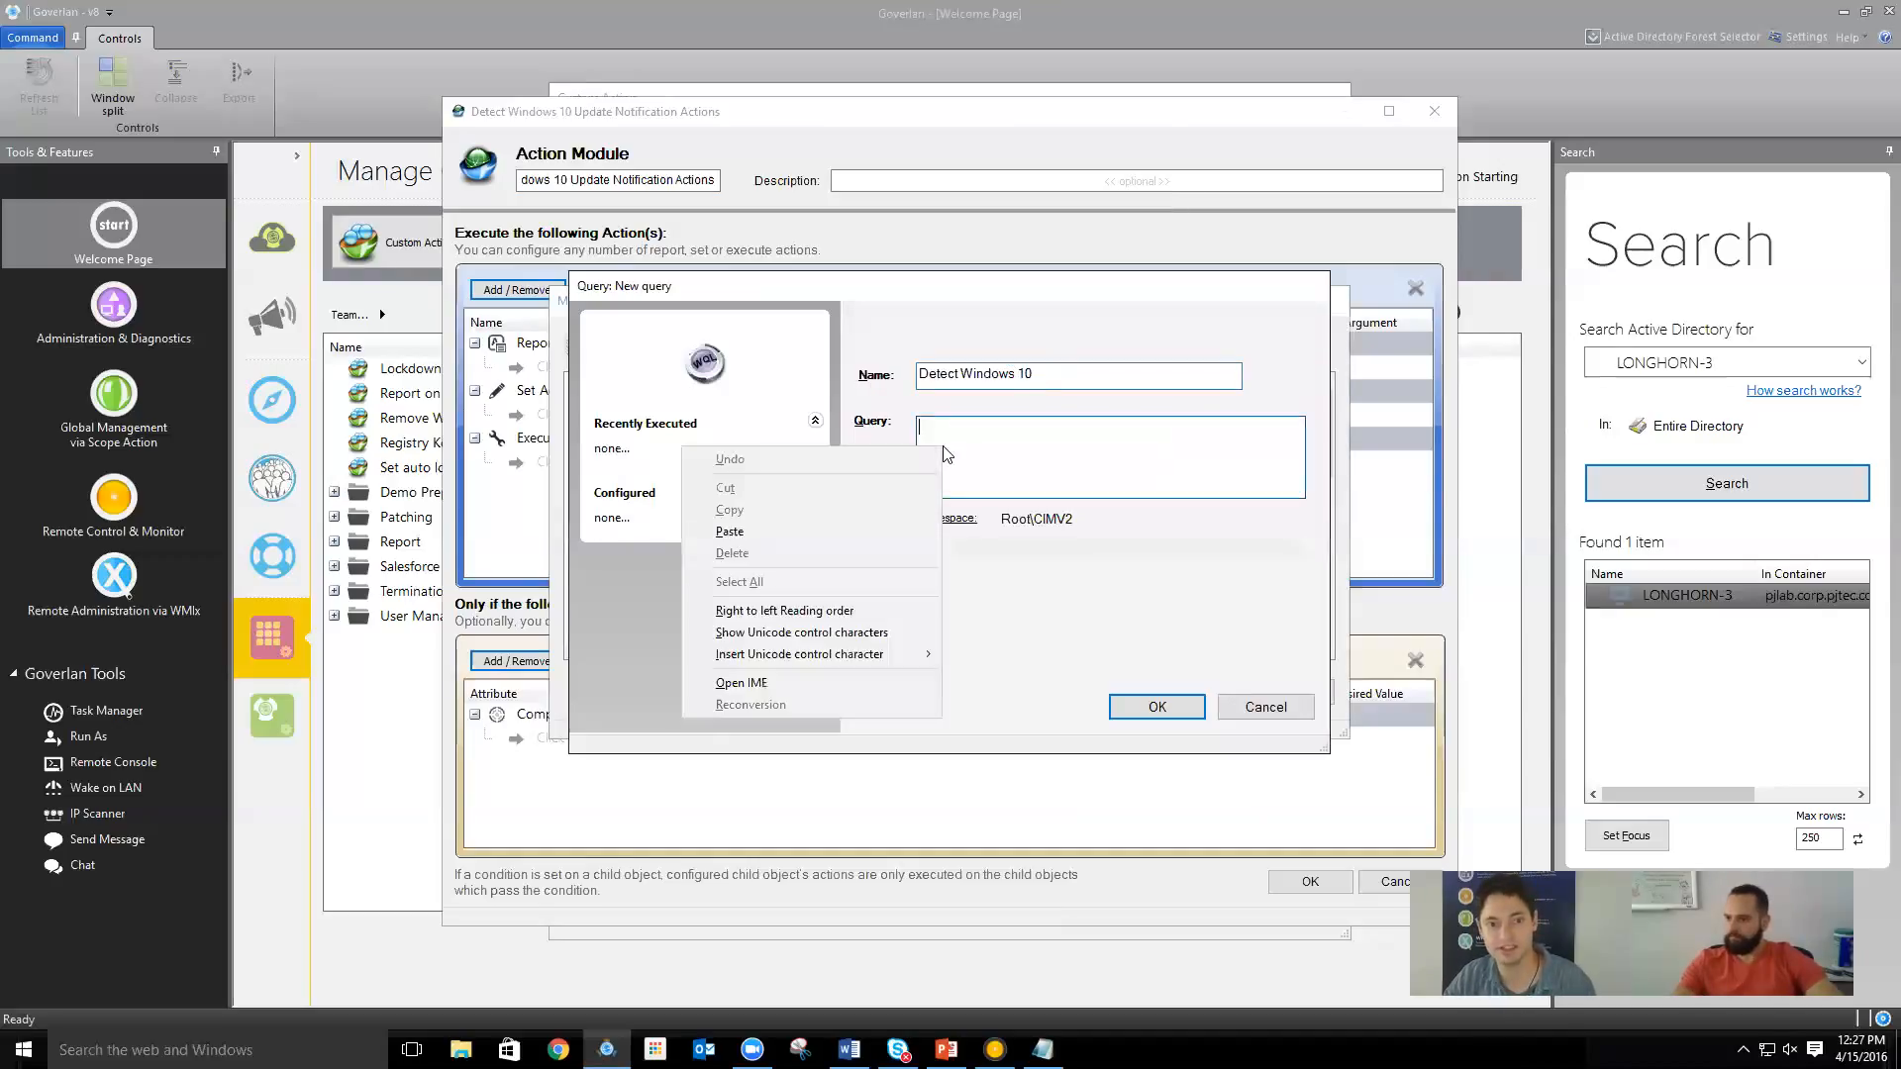
left_click(1125, 448)
left_click(1252, 704)
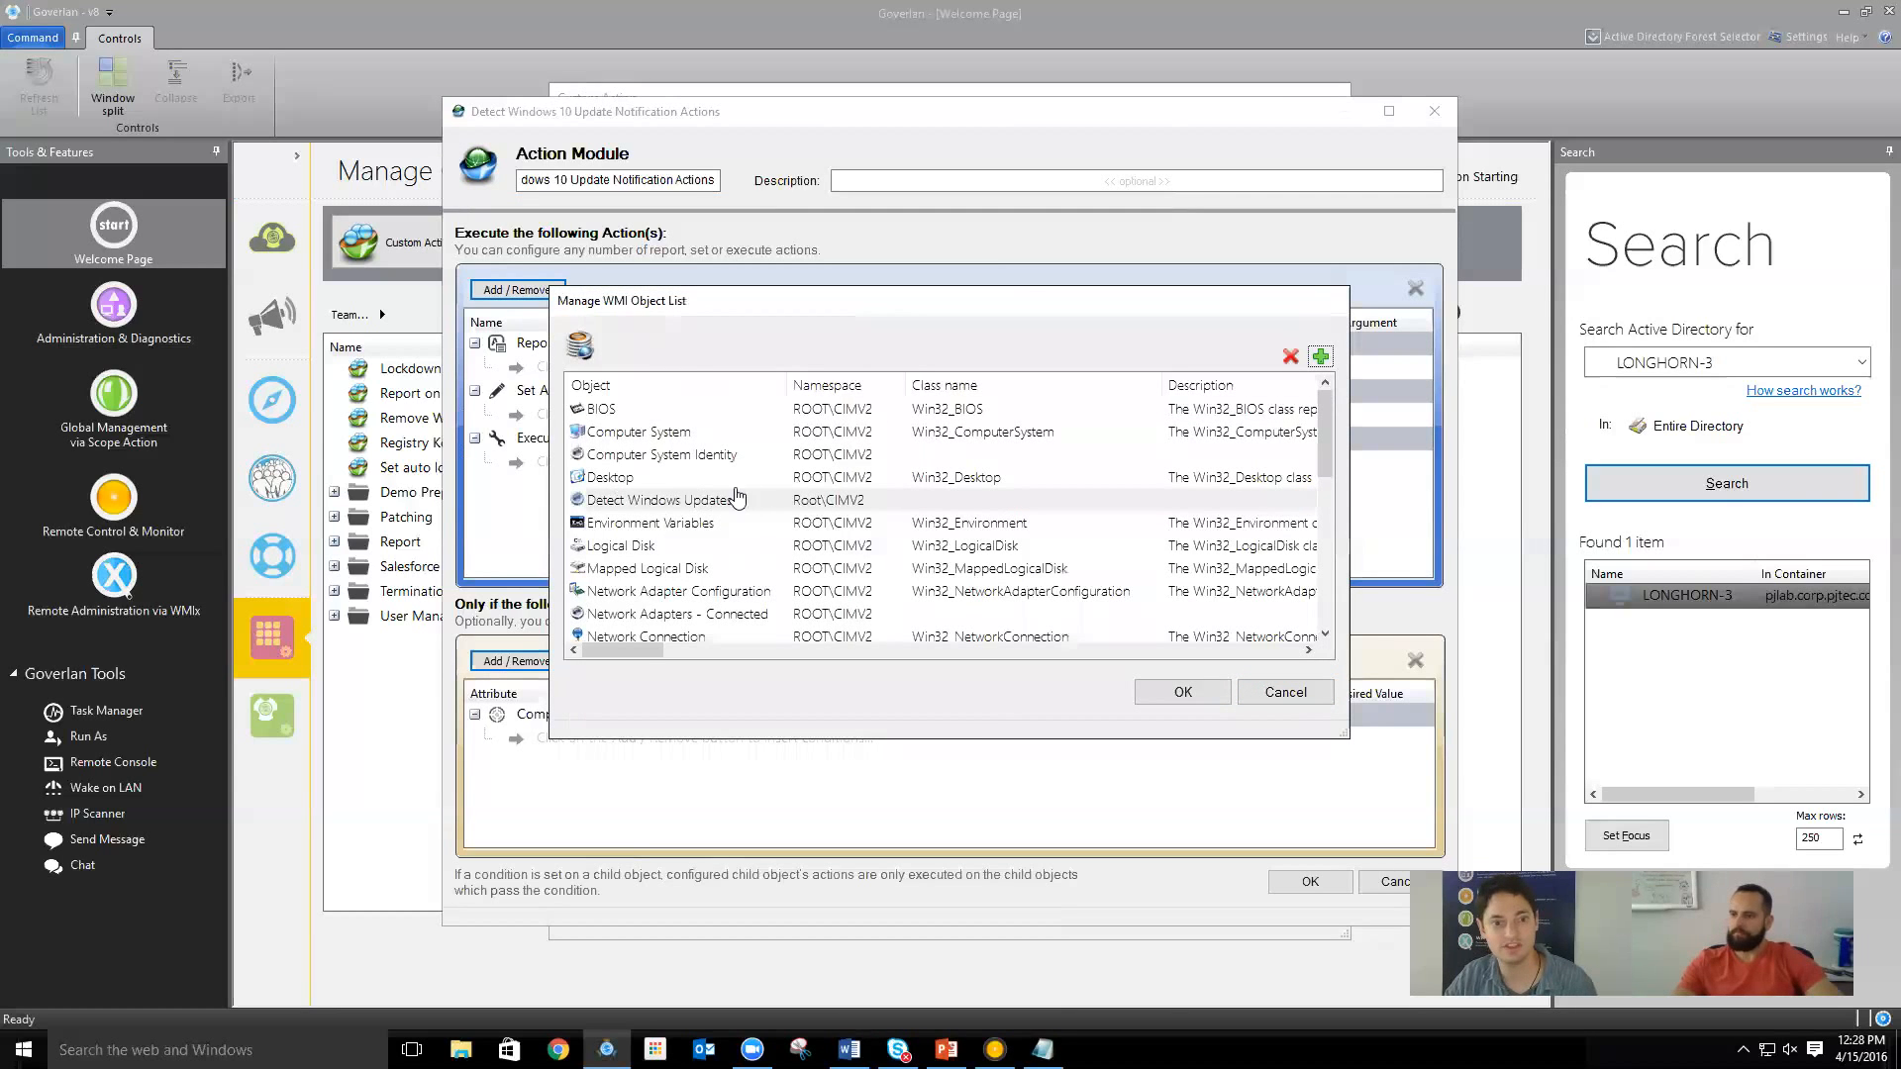
left_click(1272, 697)
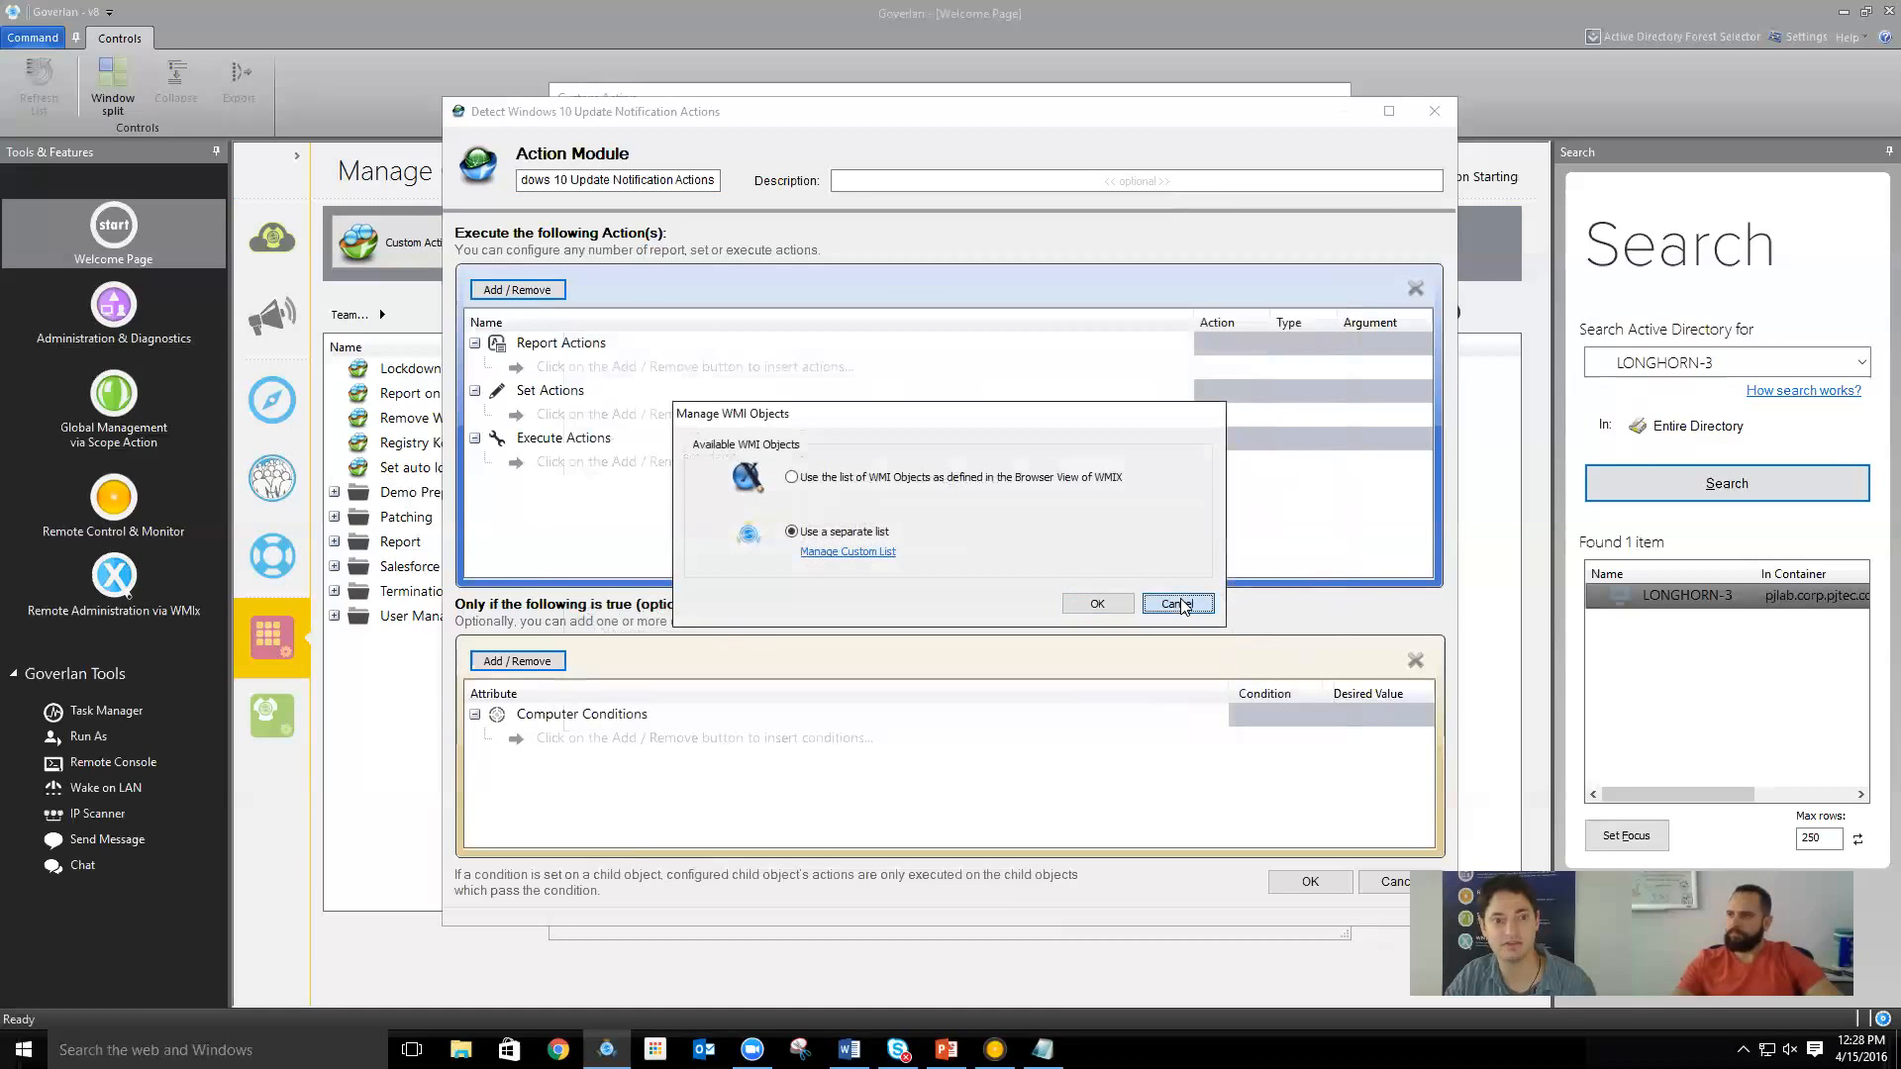
left_click(1181, 606)
Add the System Computer Name property to the module's report actions
left_click(540, 289)
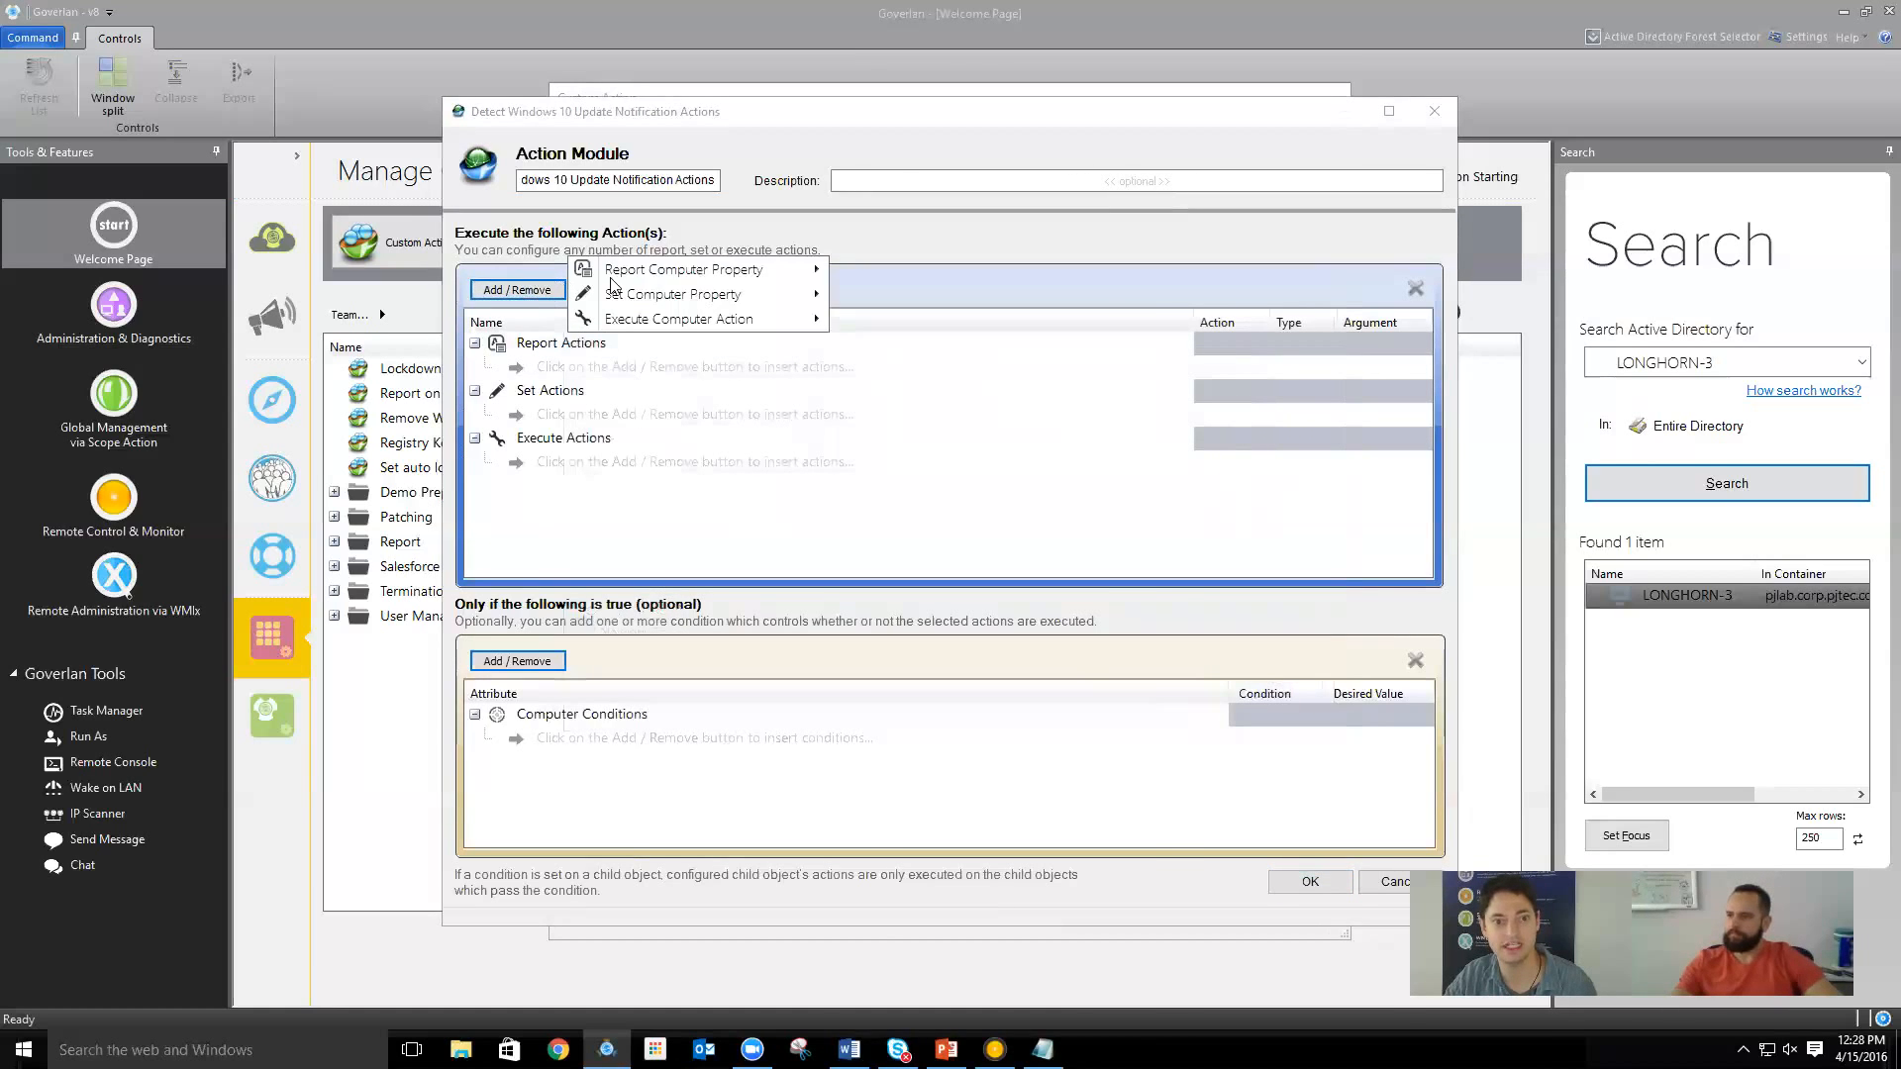
mouse_move(649, 275)
scroll(918, 1000, "down", 2)
mouse_move(918, 984)
mouse_move(1001, 1051)
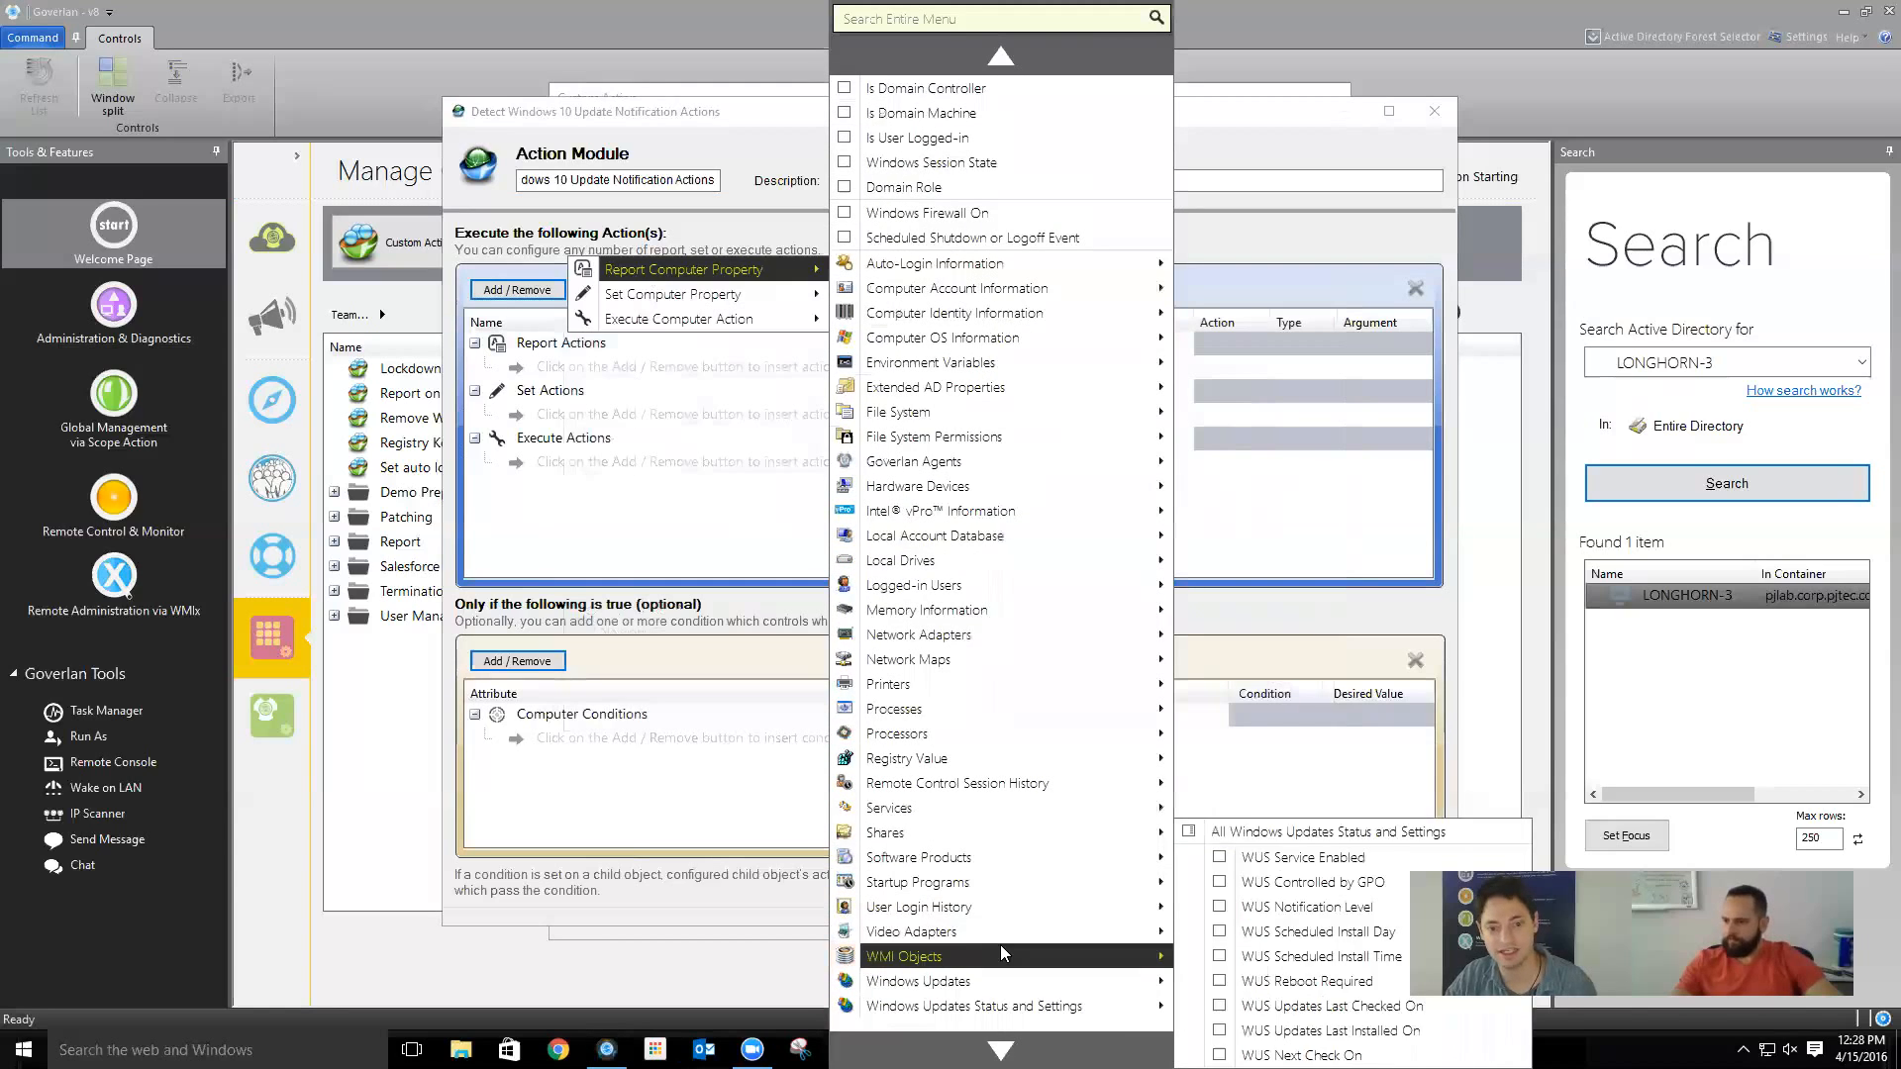
mouse_move(1000, 954)
mouse_move(1440, 1016)
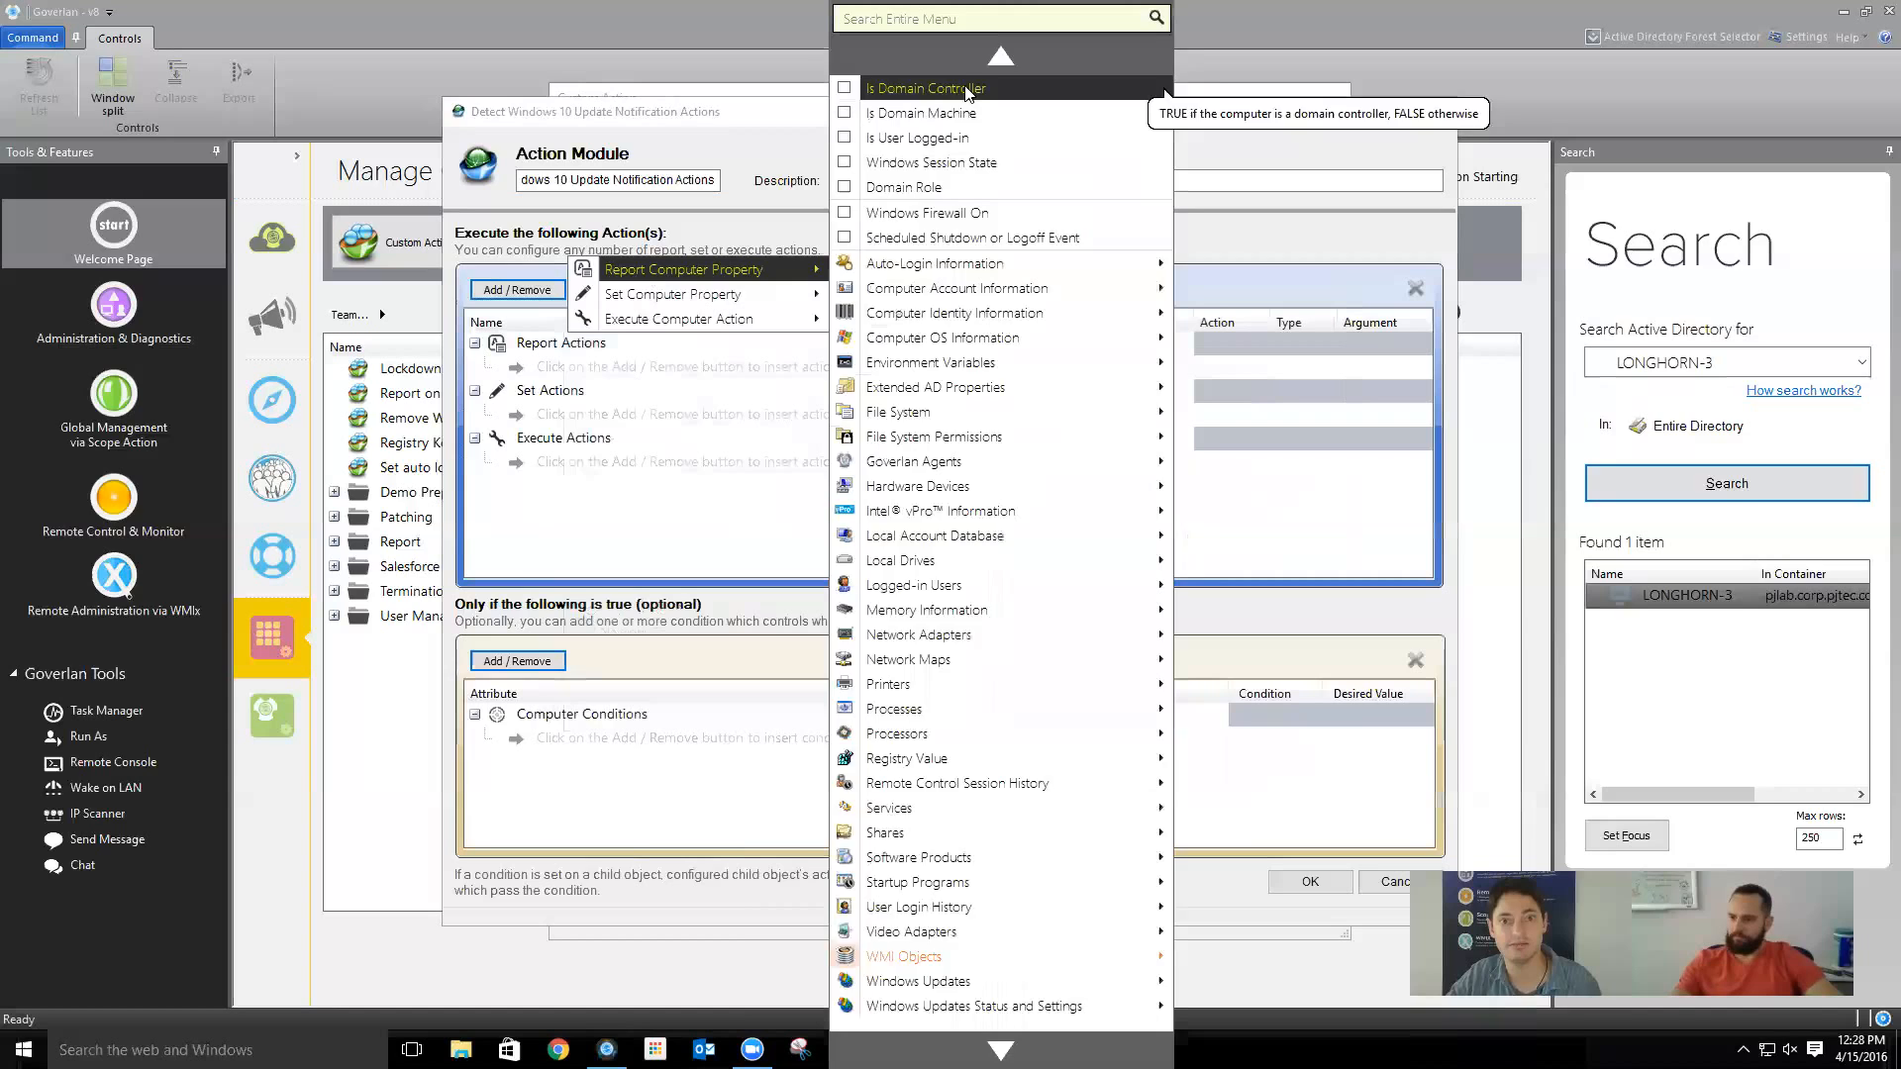
mouse_move(967, 49)
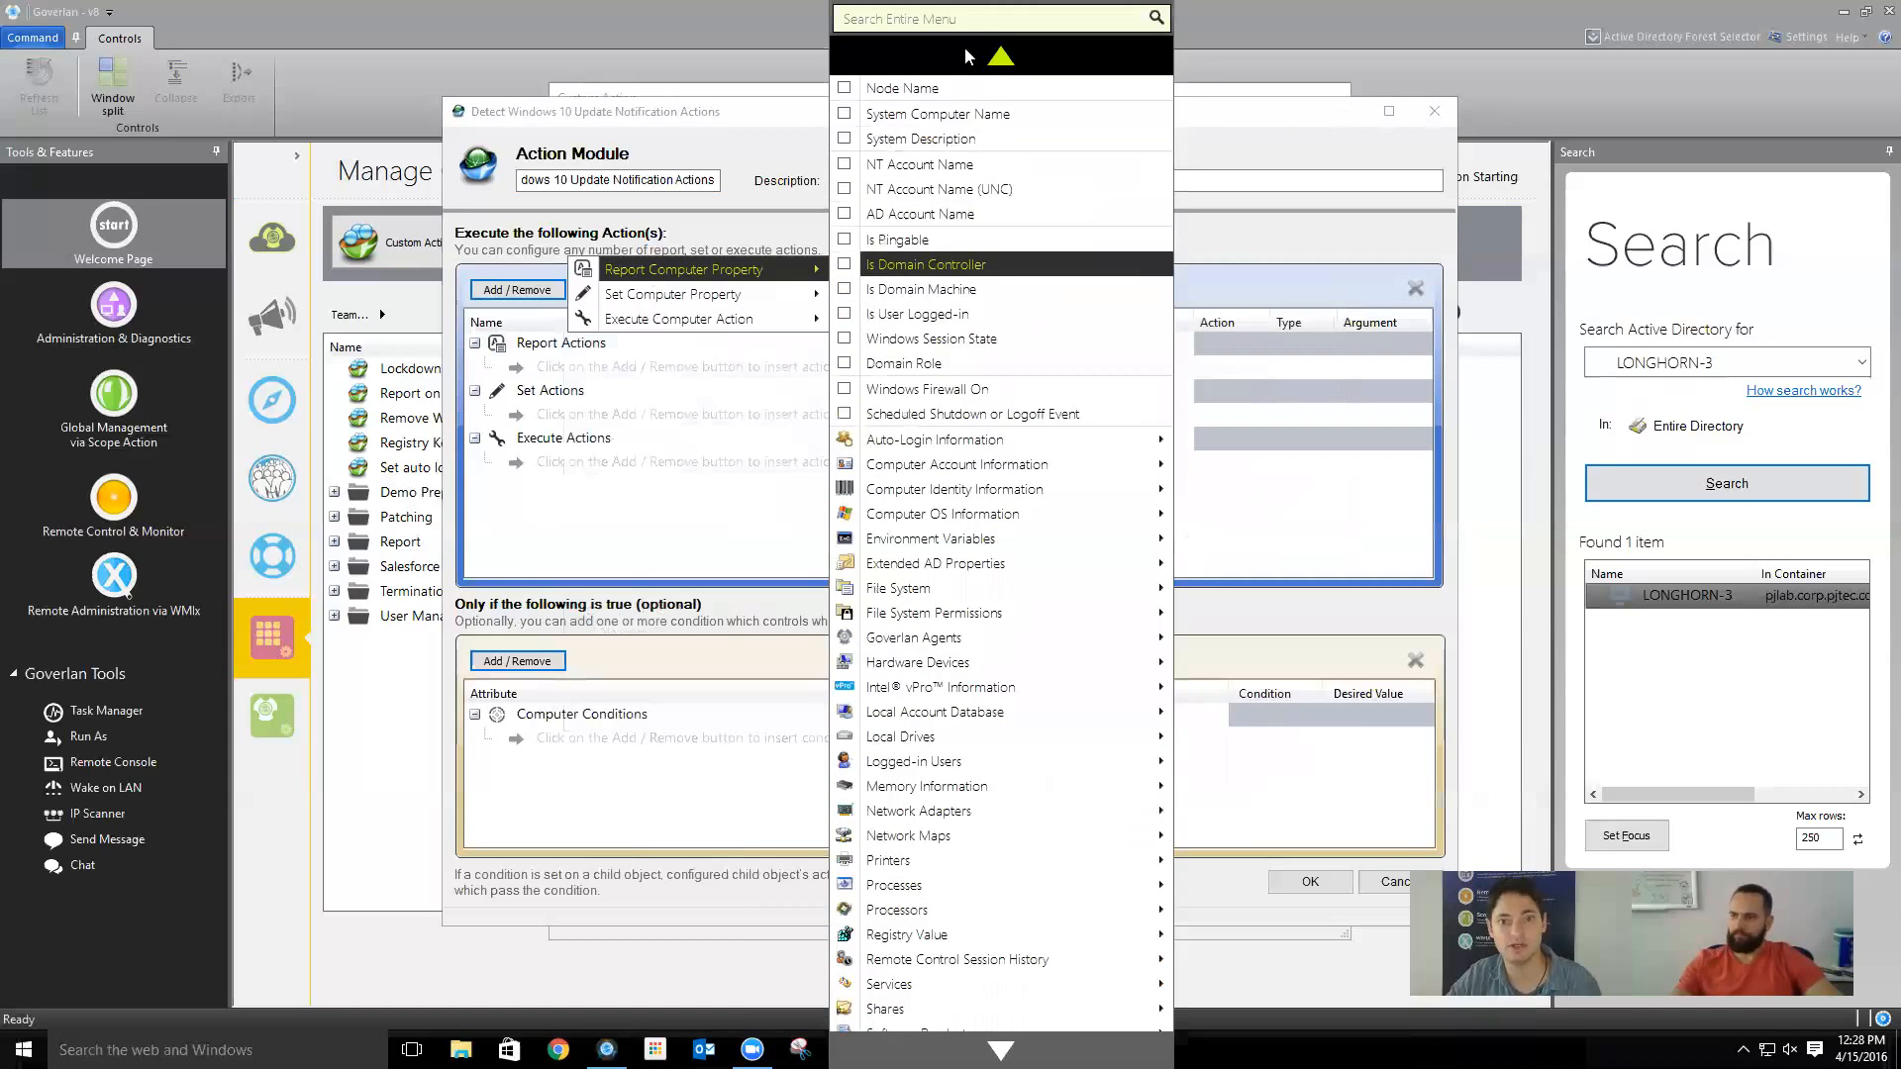
left_click(945, 124)
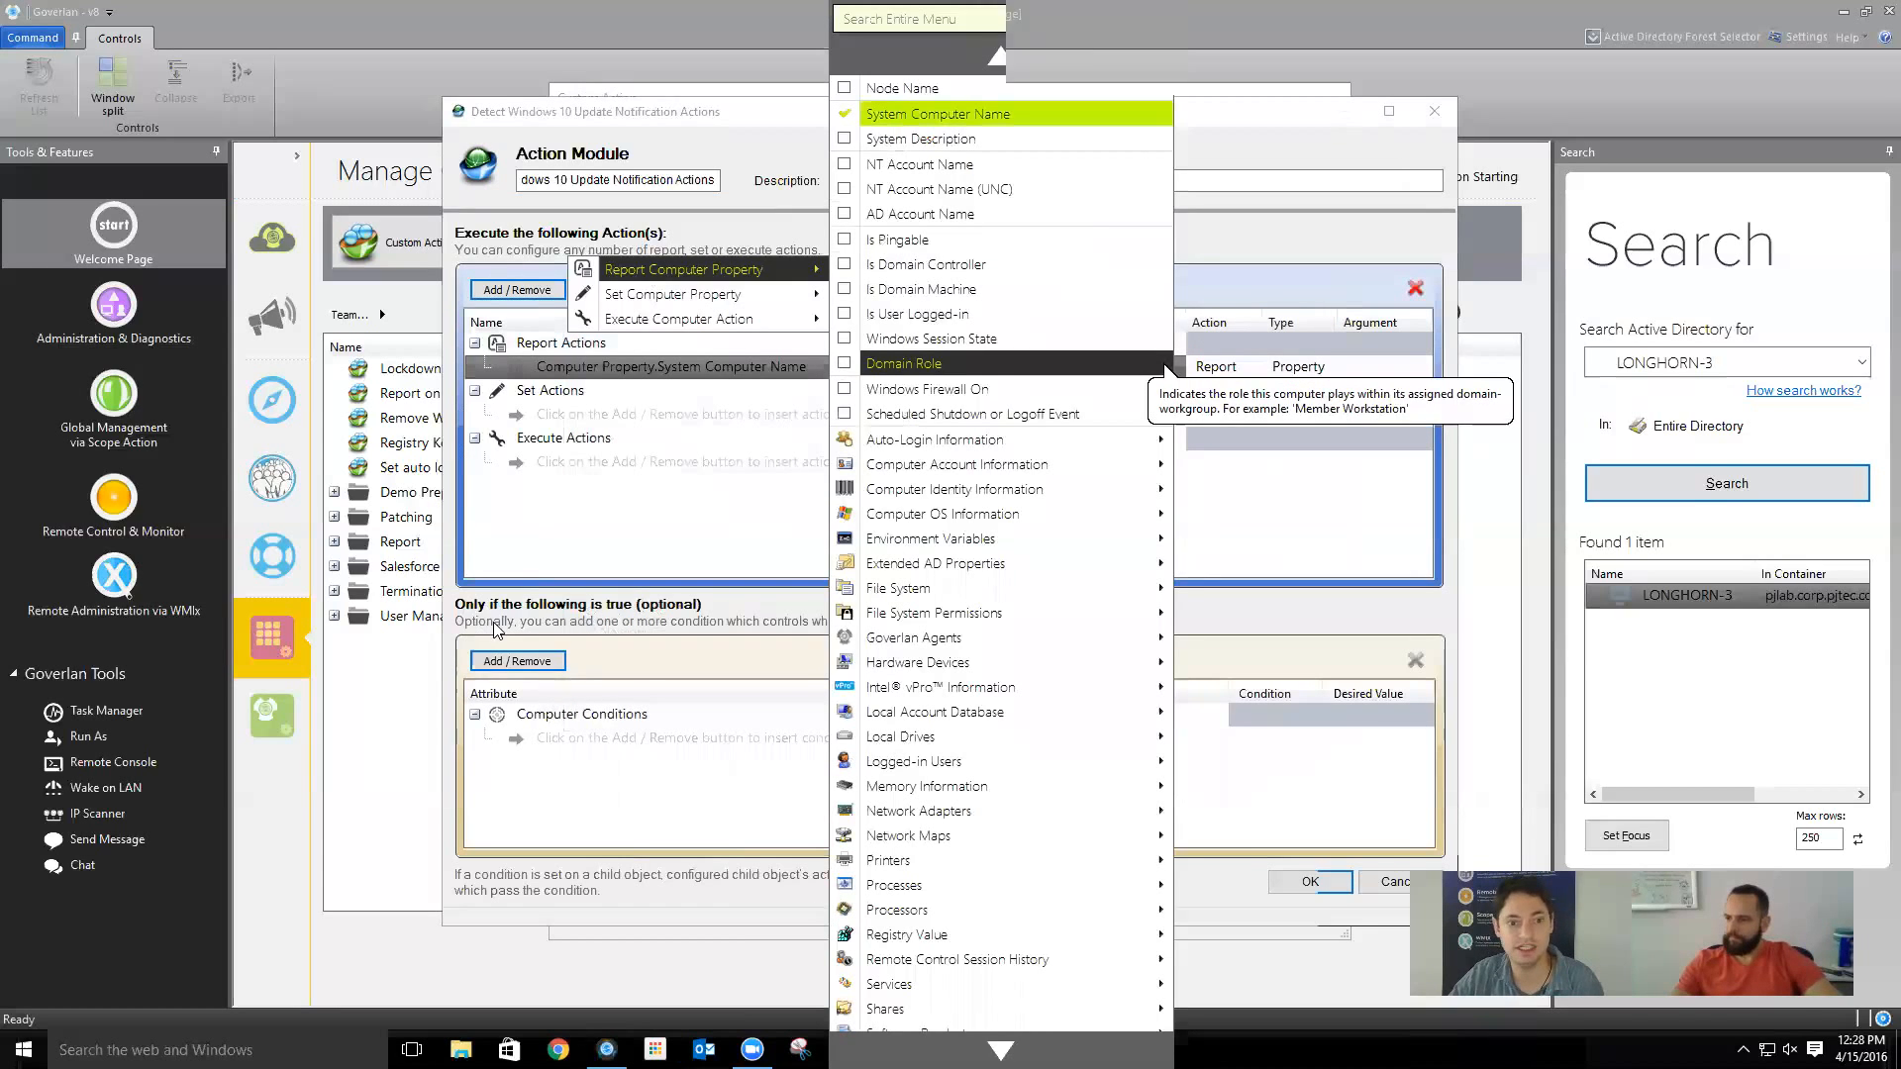
Add a computer condition on the Hot FixID of the Detect Windows Updates query with the = operator, and clear its placeholder value
left_click(514, 661)
mouse_move(781, 665)
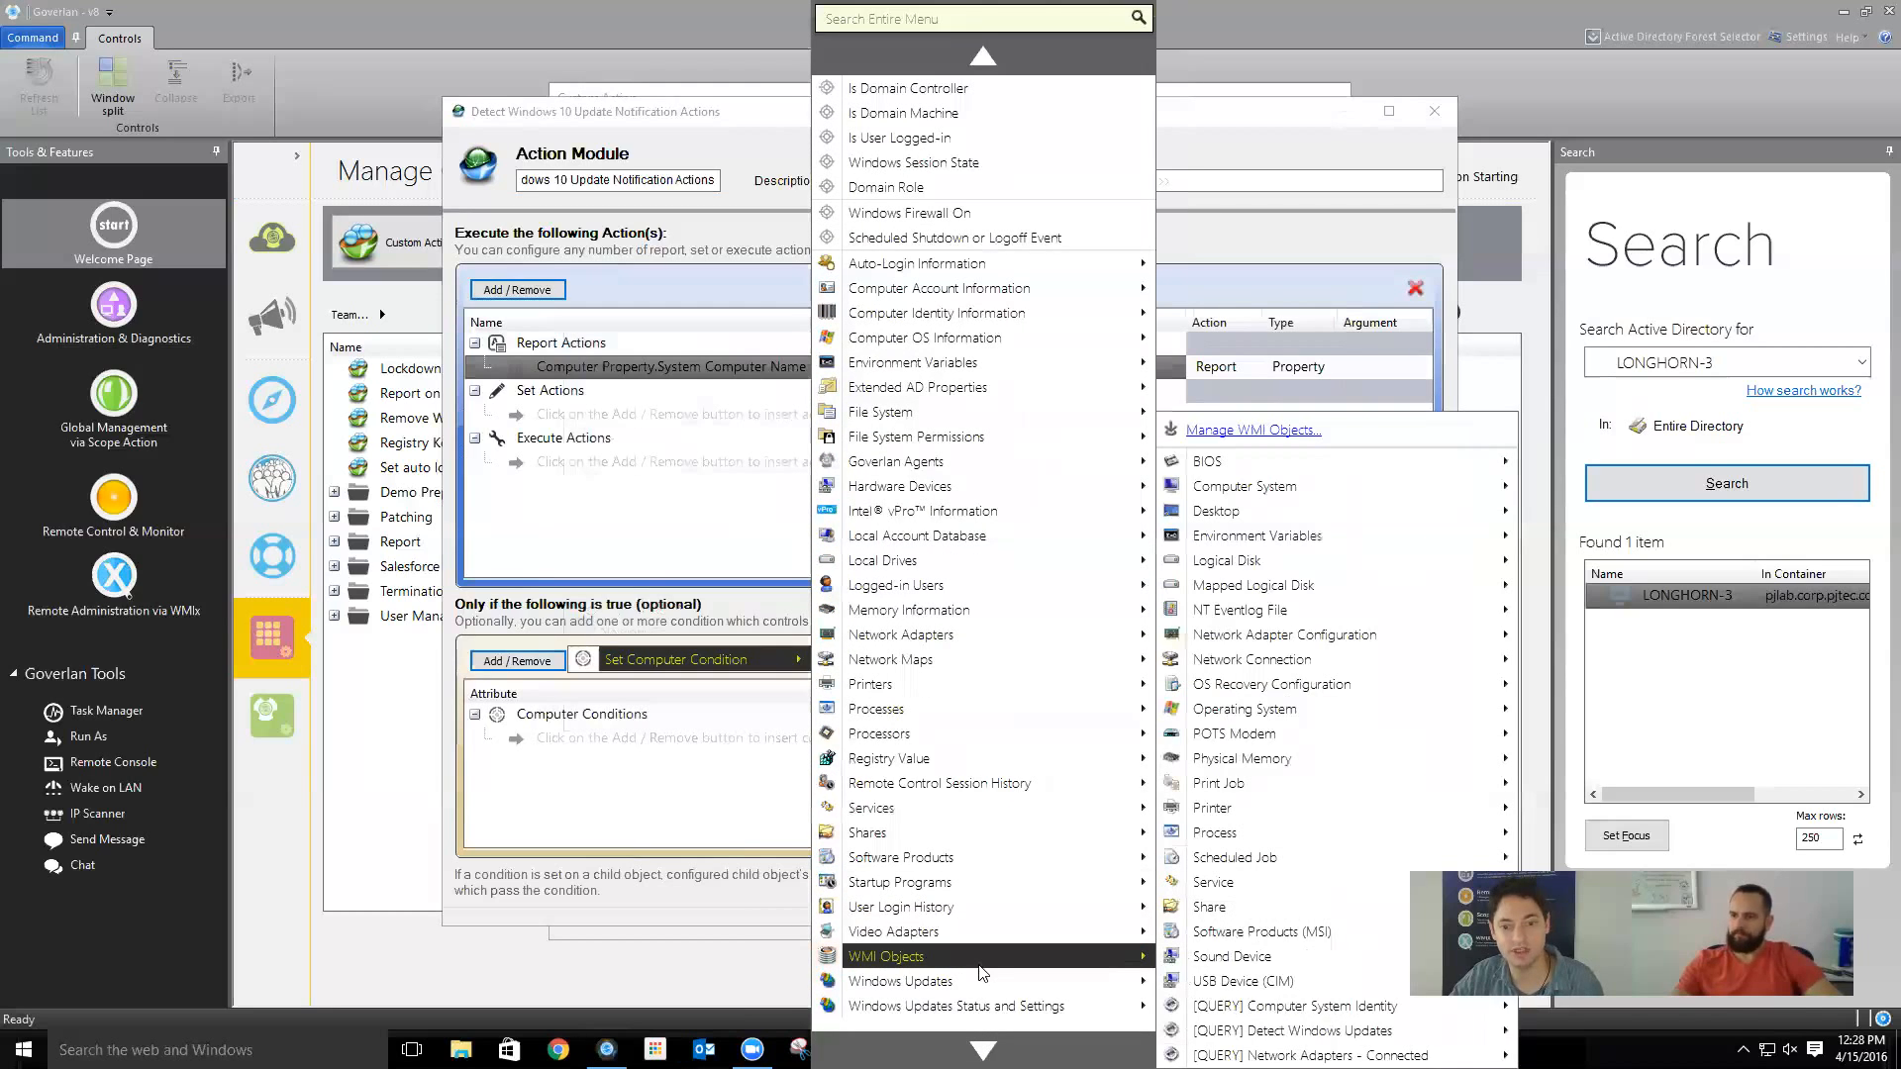
mouse_move(1287, 1030)
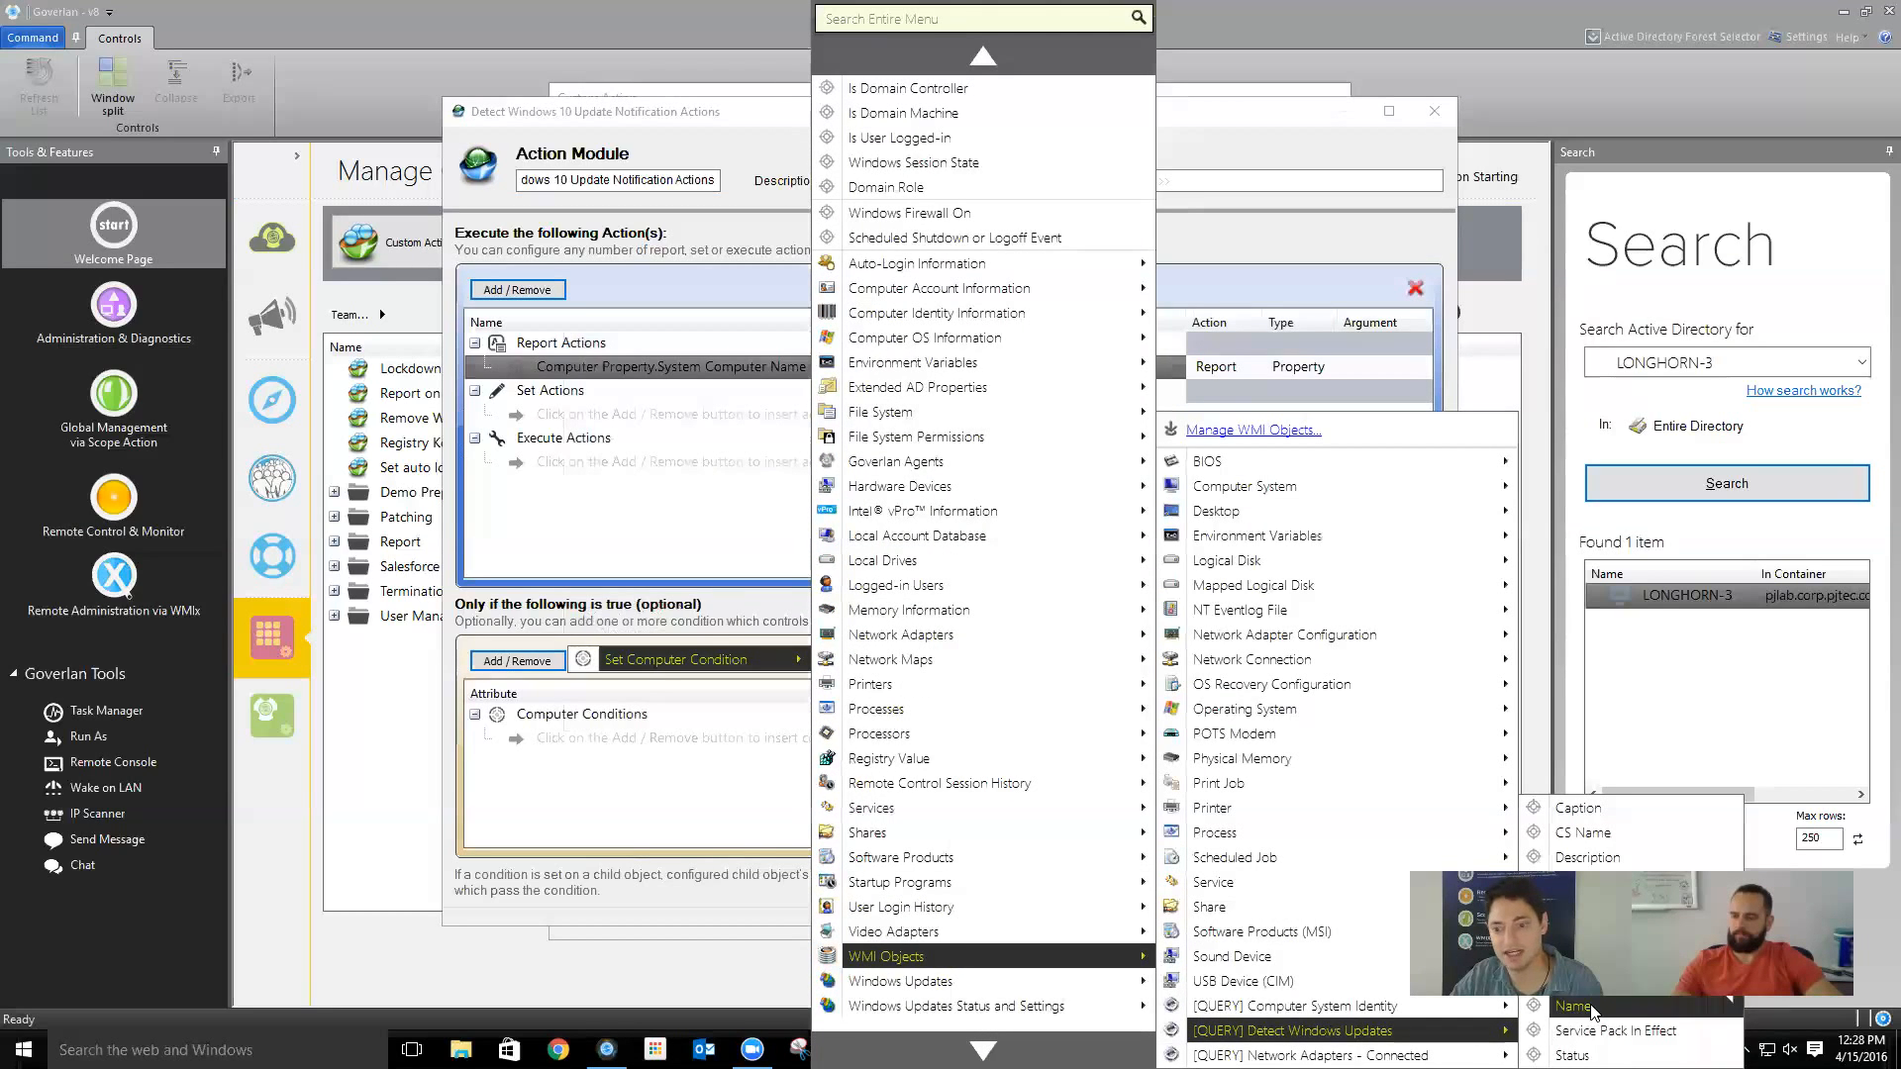
left_click(1594, 907)
left_click(1200, 735)
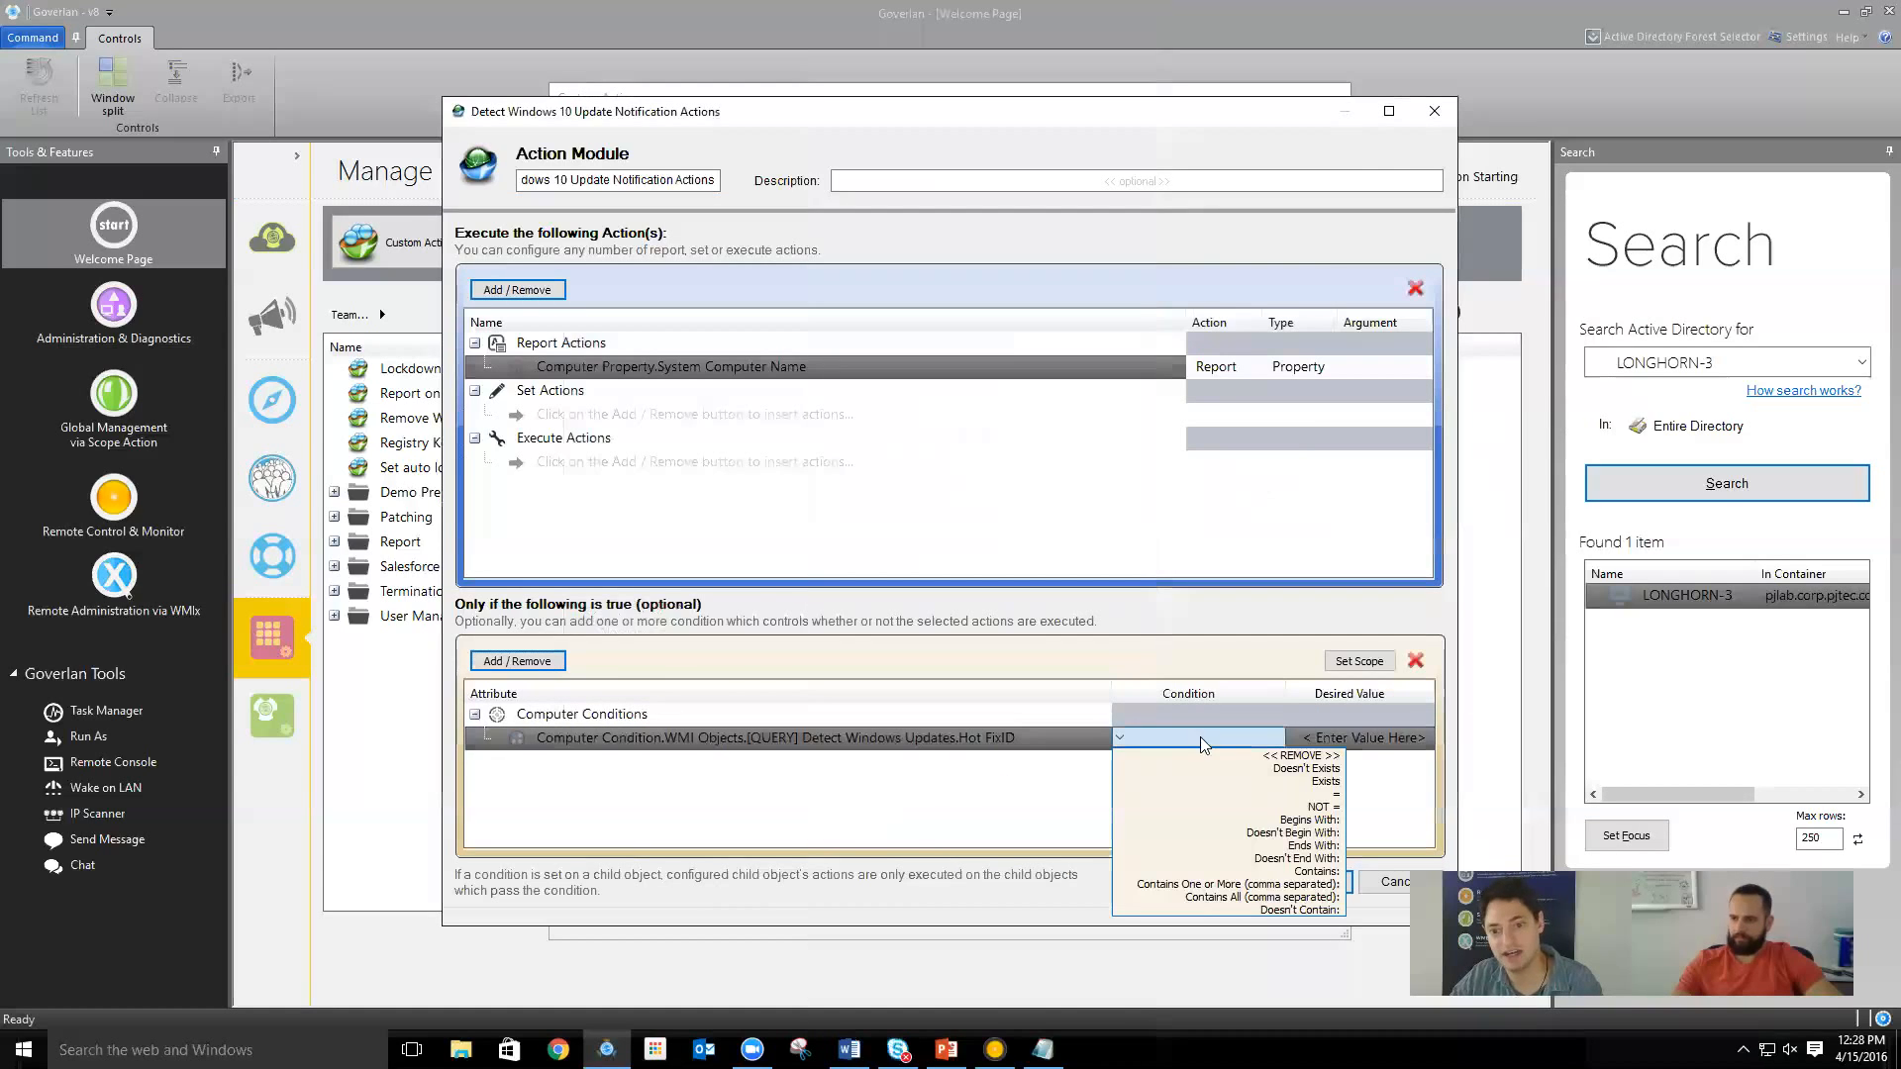
left_click(1230, 793)
left_click(1349, 738)
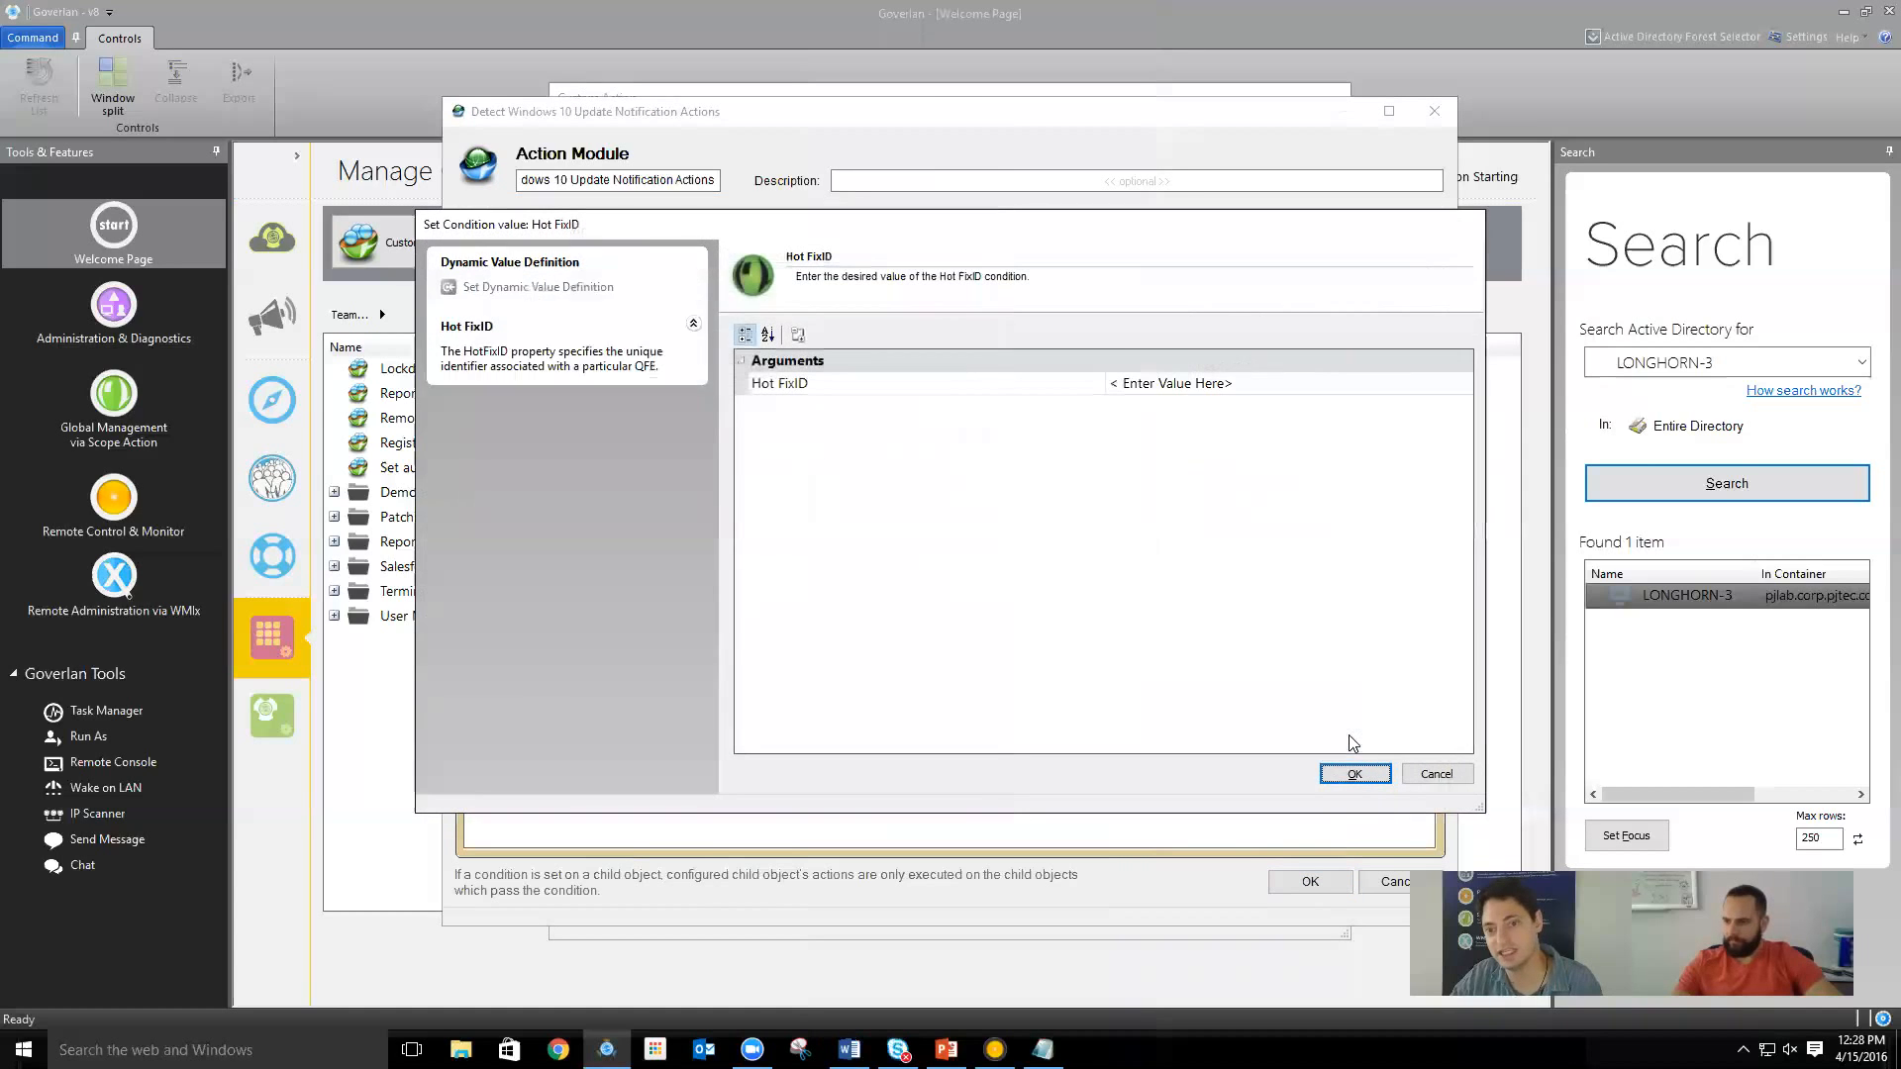
left_click(1268, 382)
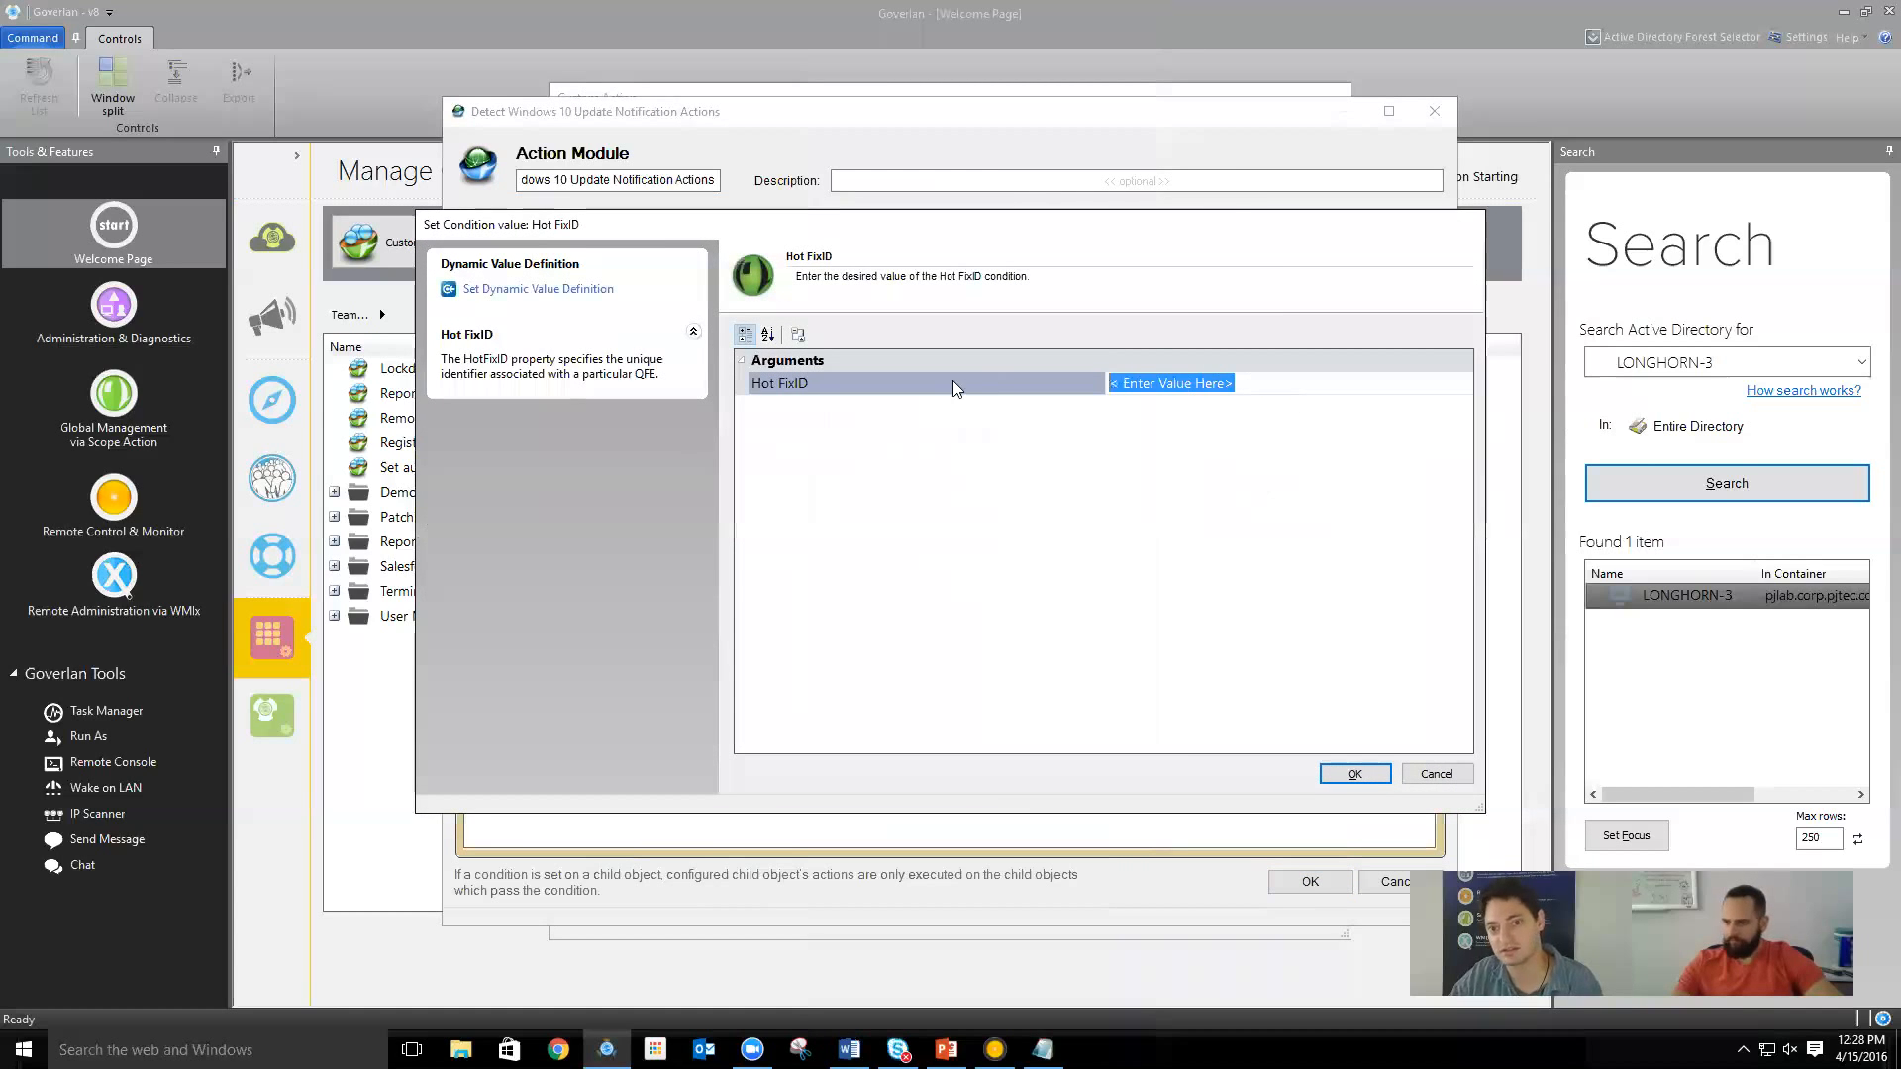
key("BackSpace")
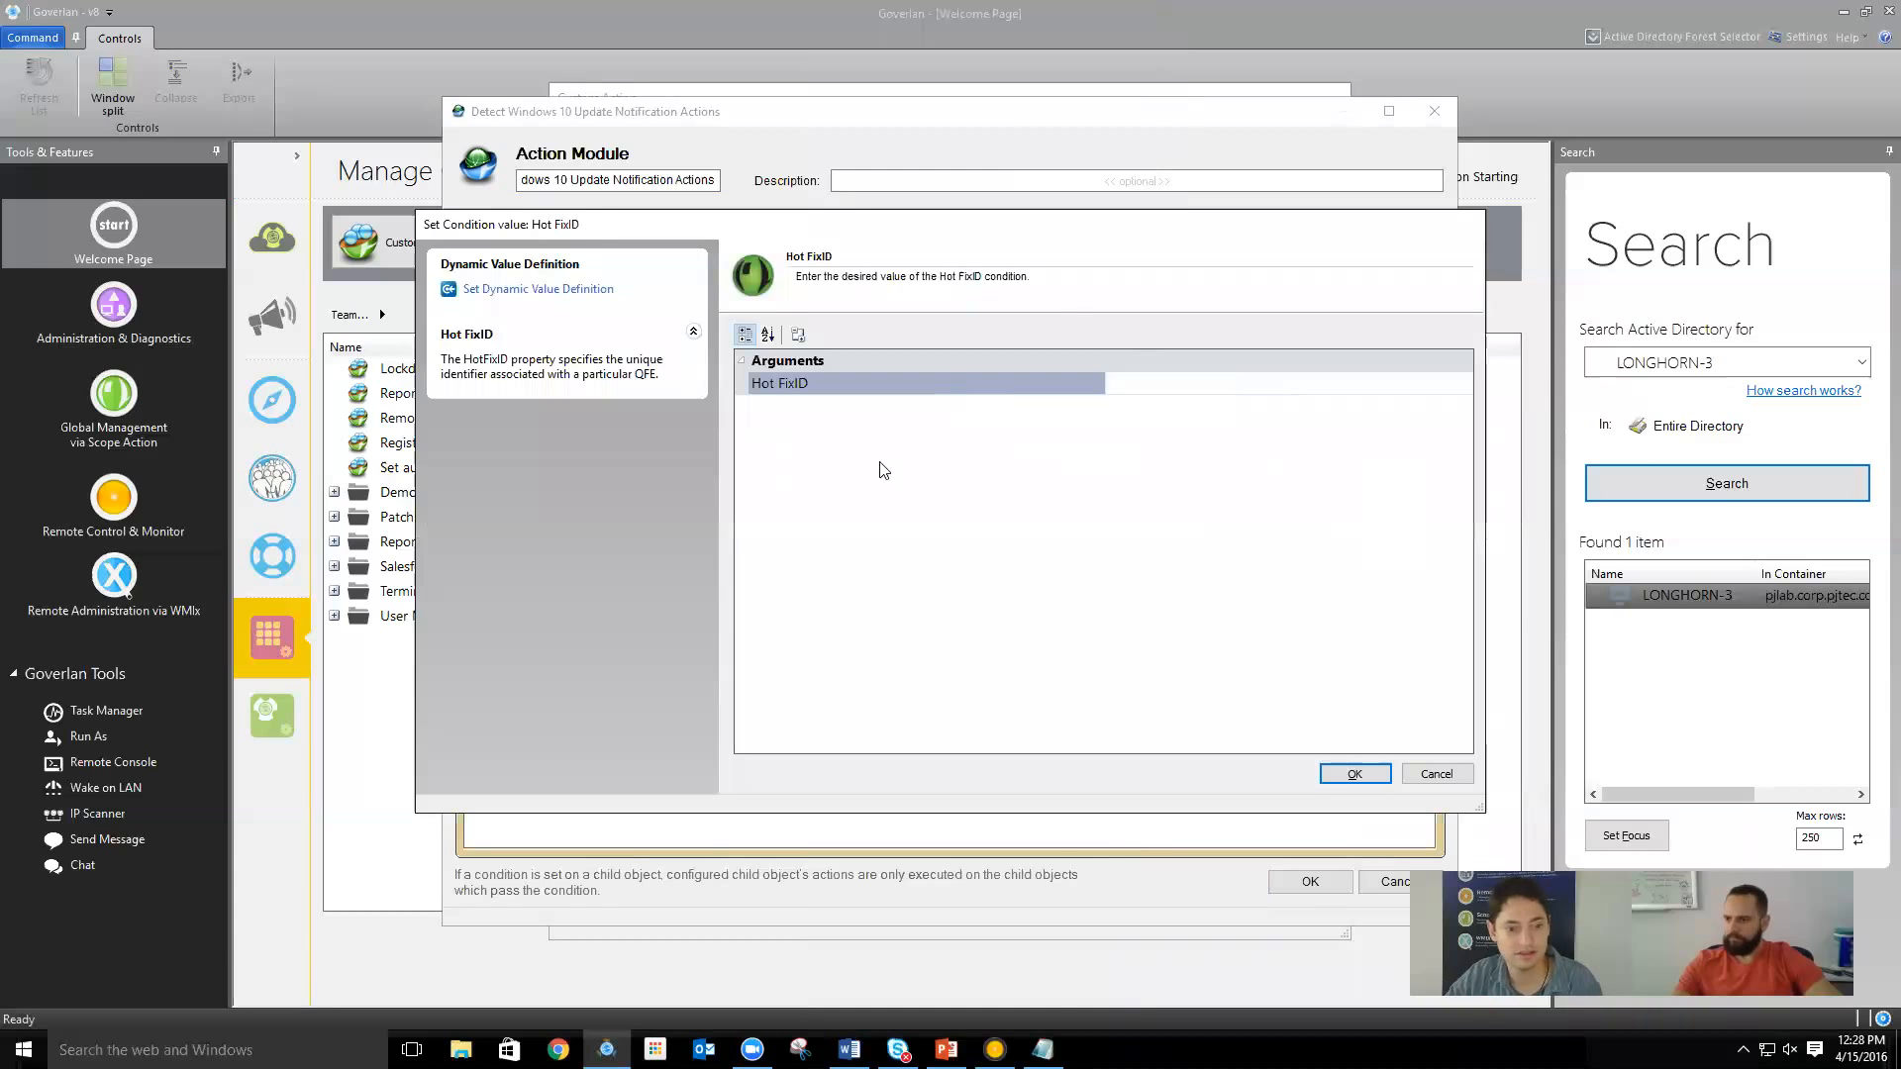
Switch to Chrome and look up the update's KB number in the bookmarked How-To Geek article about removing the Get Windows 10 icon
left_click(559, 1049)
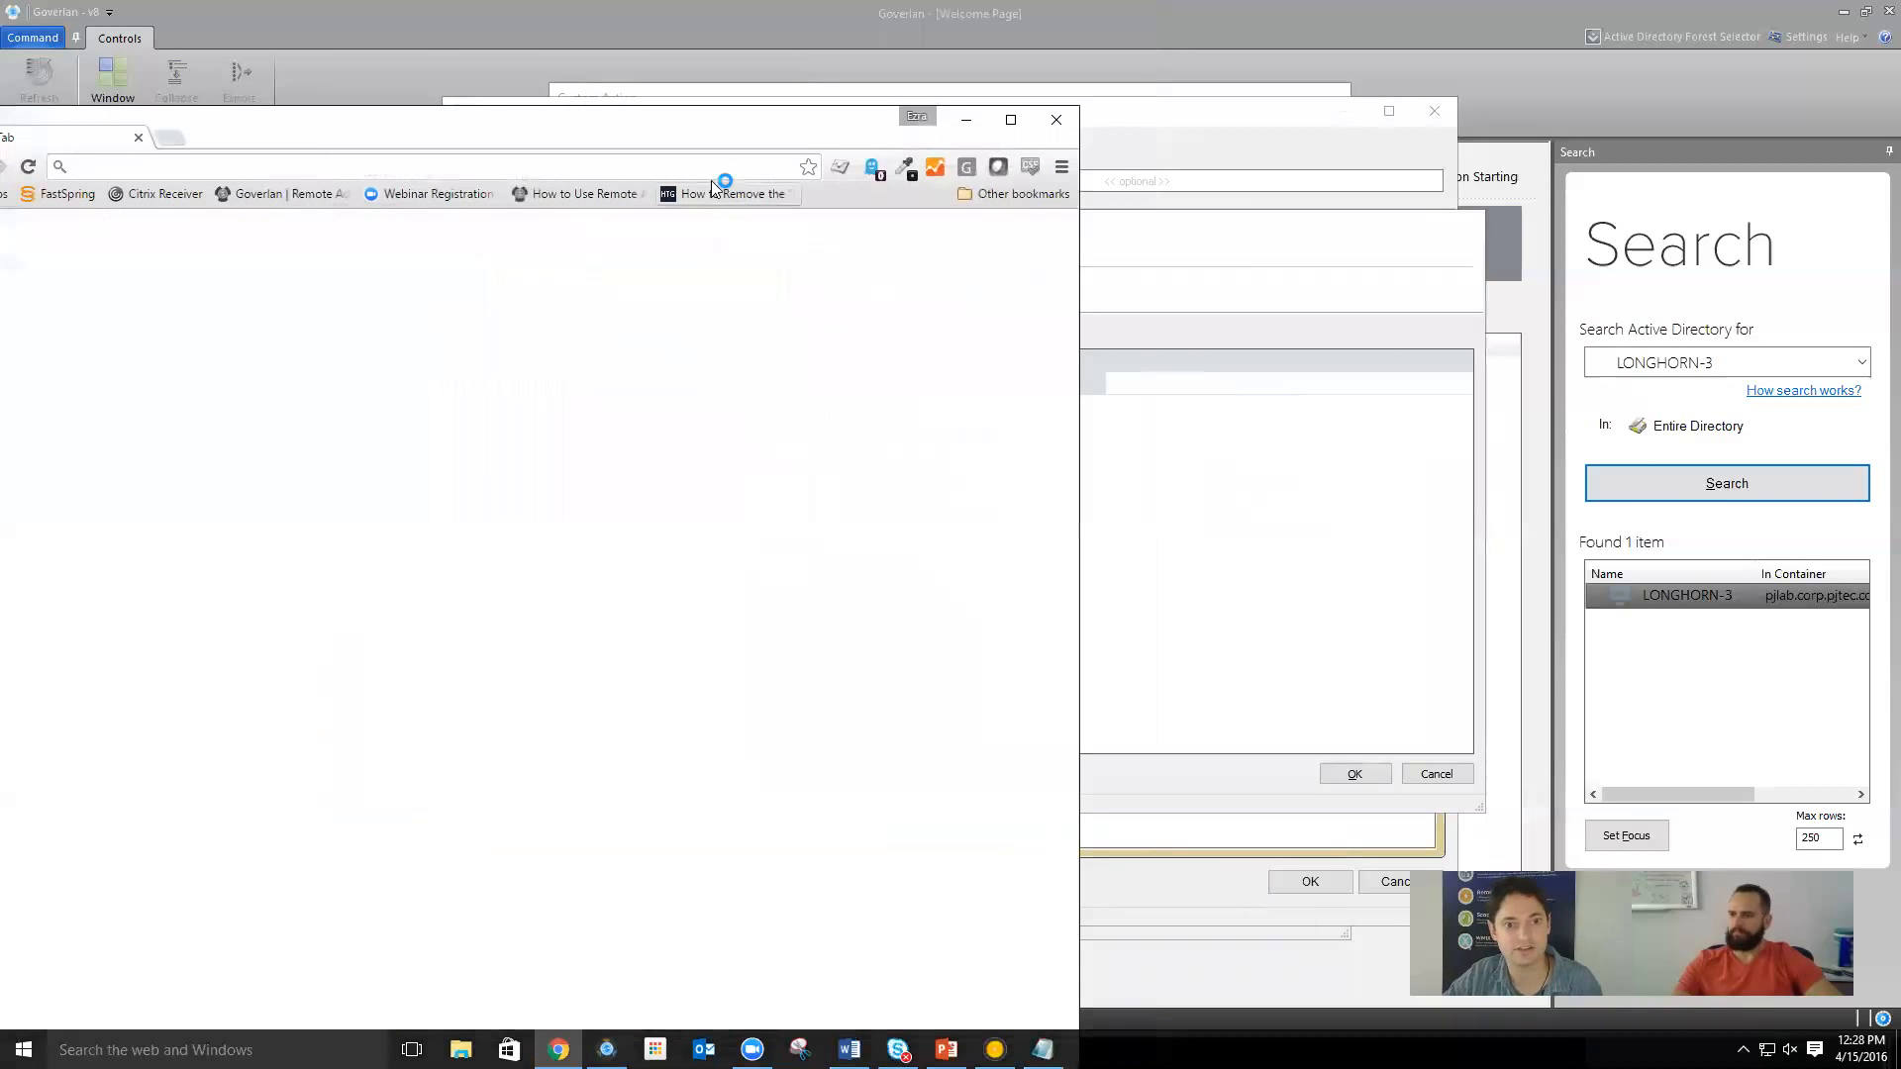
left_click(711, 196)
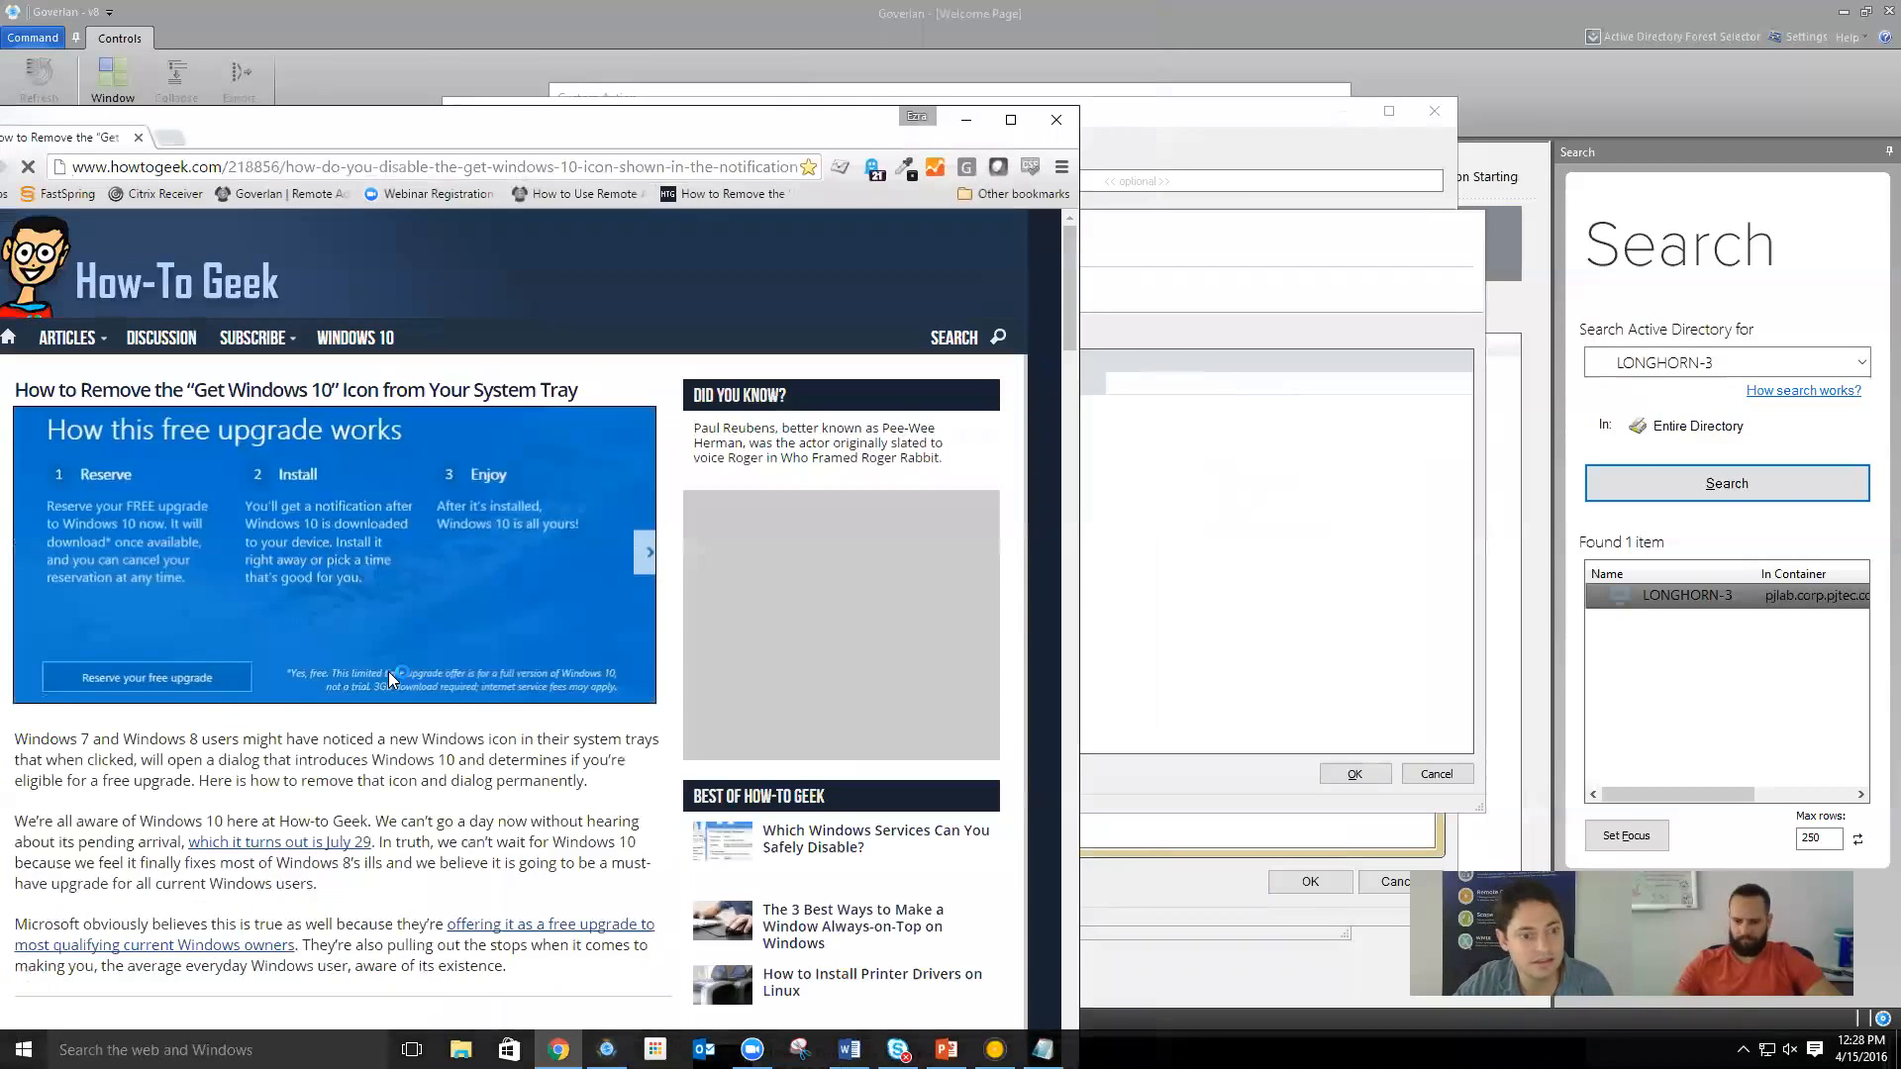
scroll(388, 673, "down", 7)
scroll(390, 679, "down", 15)
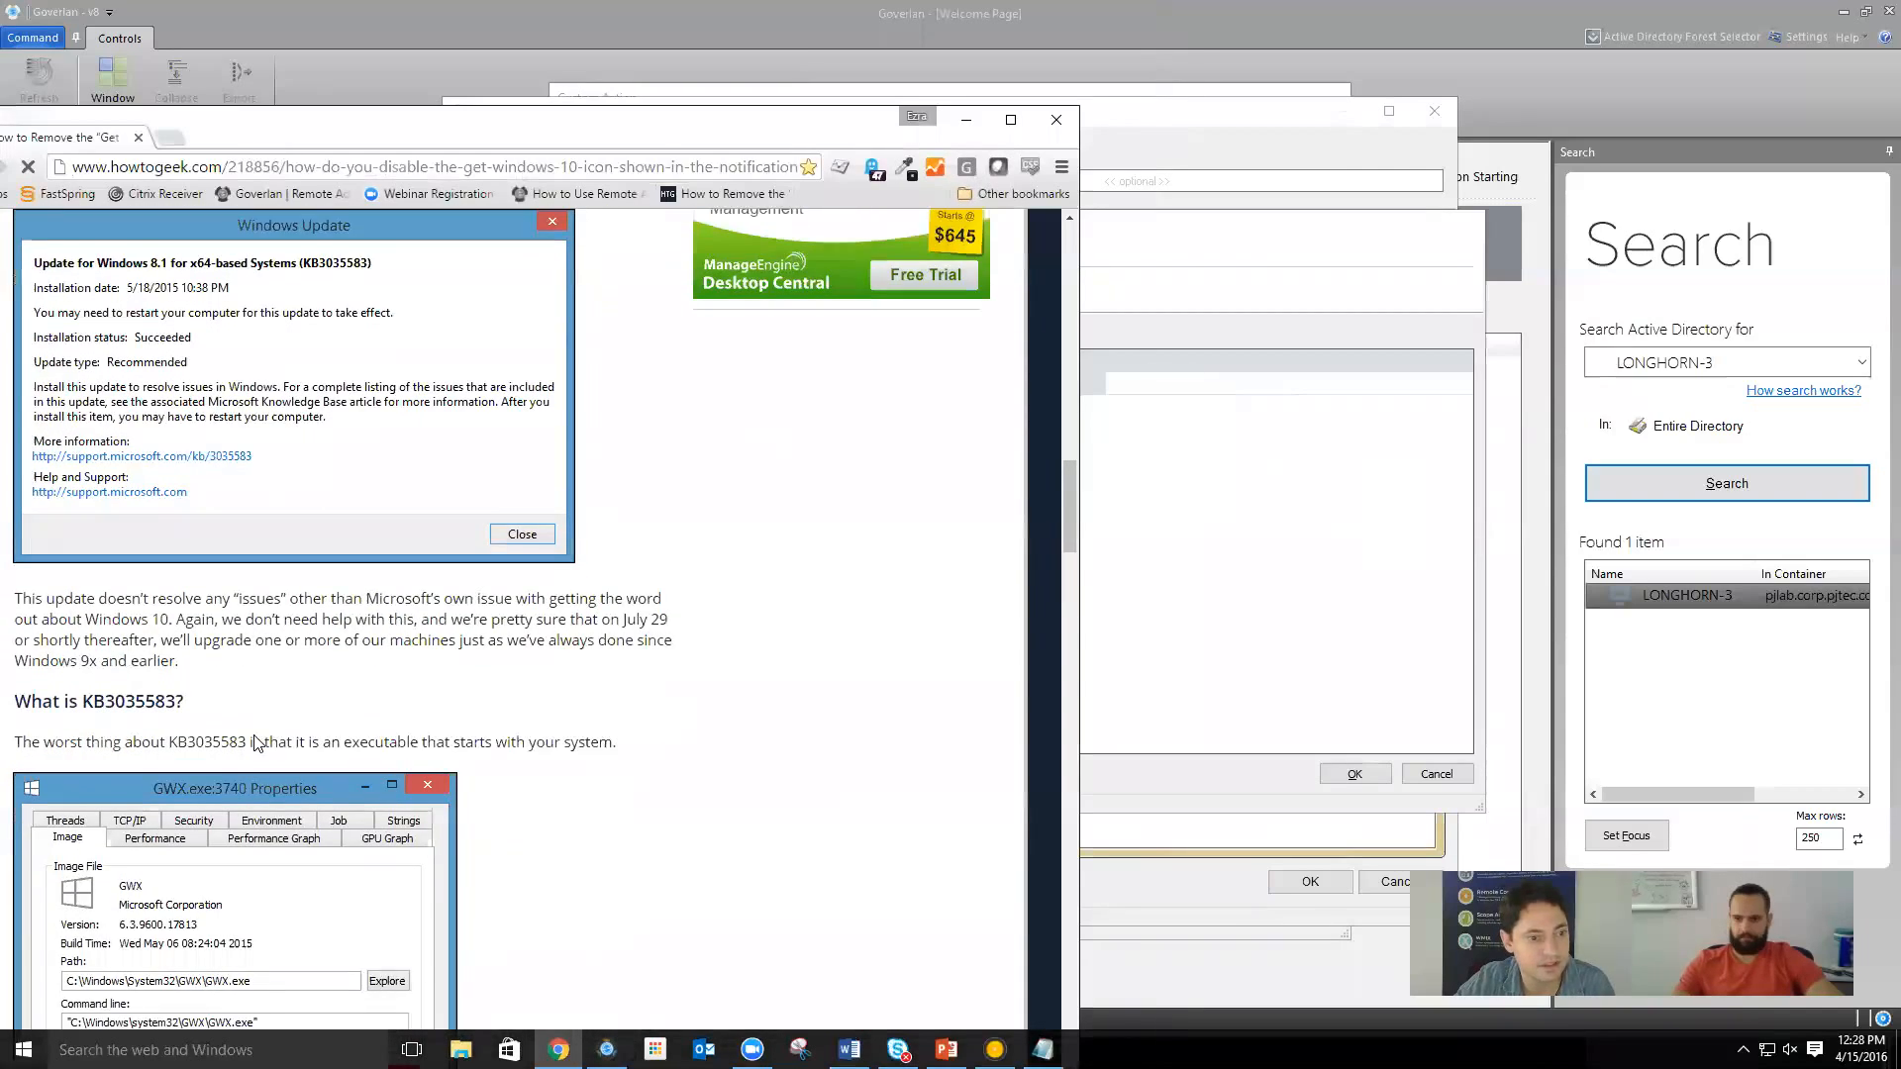
scroll(297, 713, "down", 1)
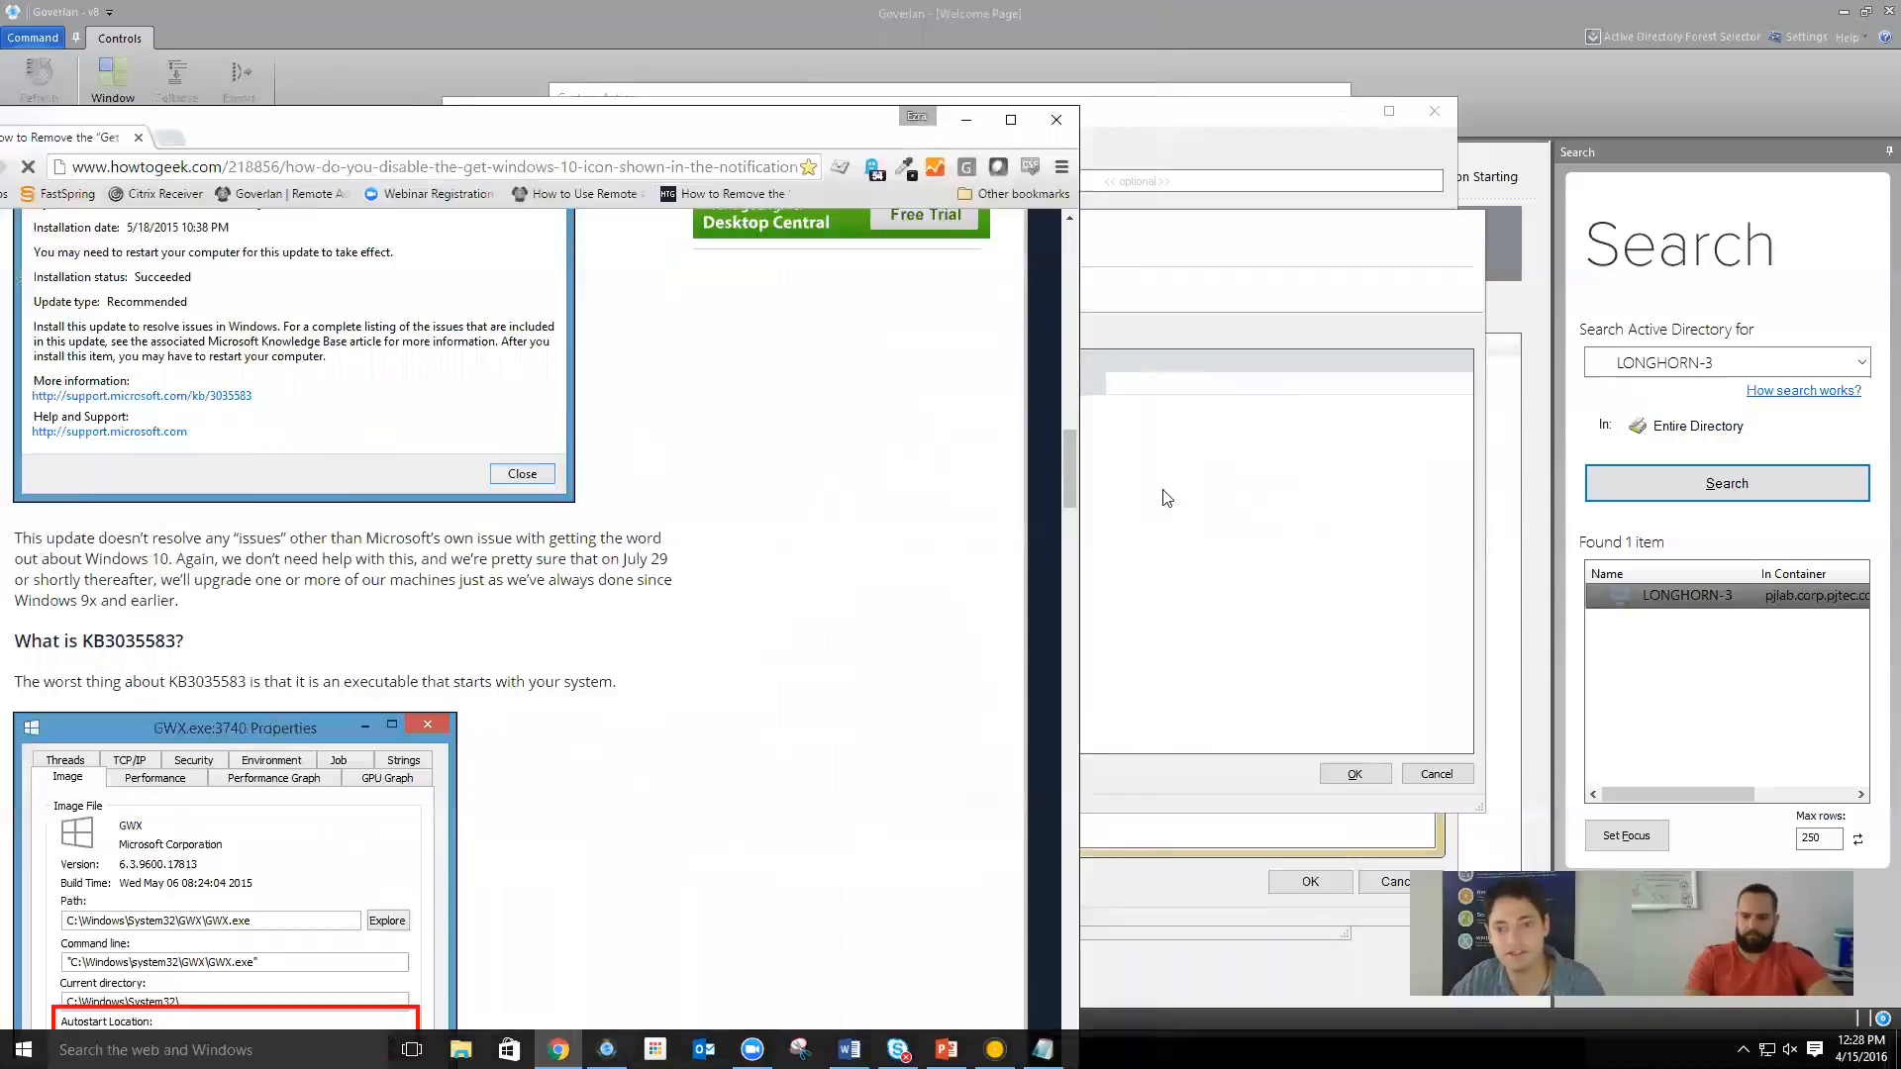
Back in Goverlan, set the Hot FixID condition value to 3035583 and save the action module
left_click(1157, 404)
type("3035583")
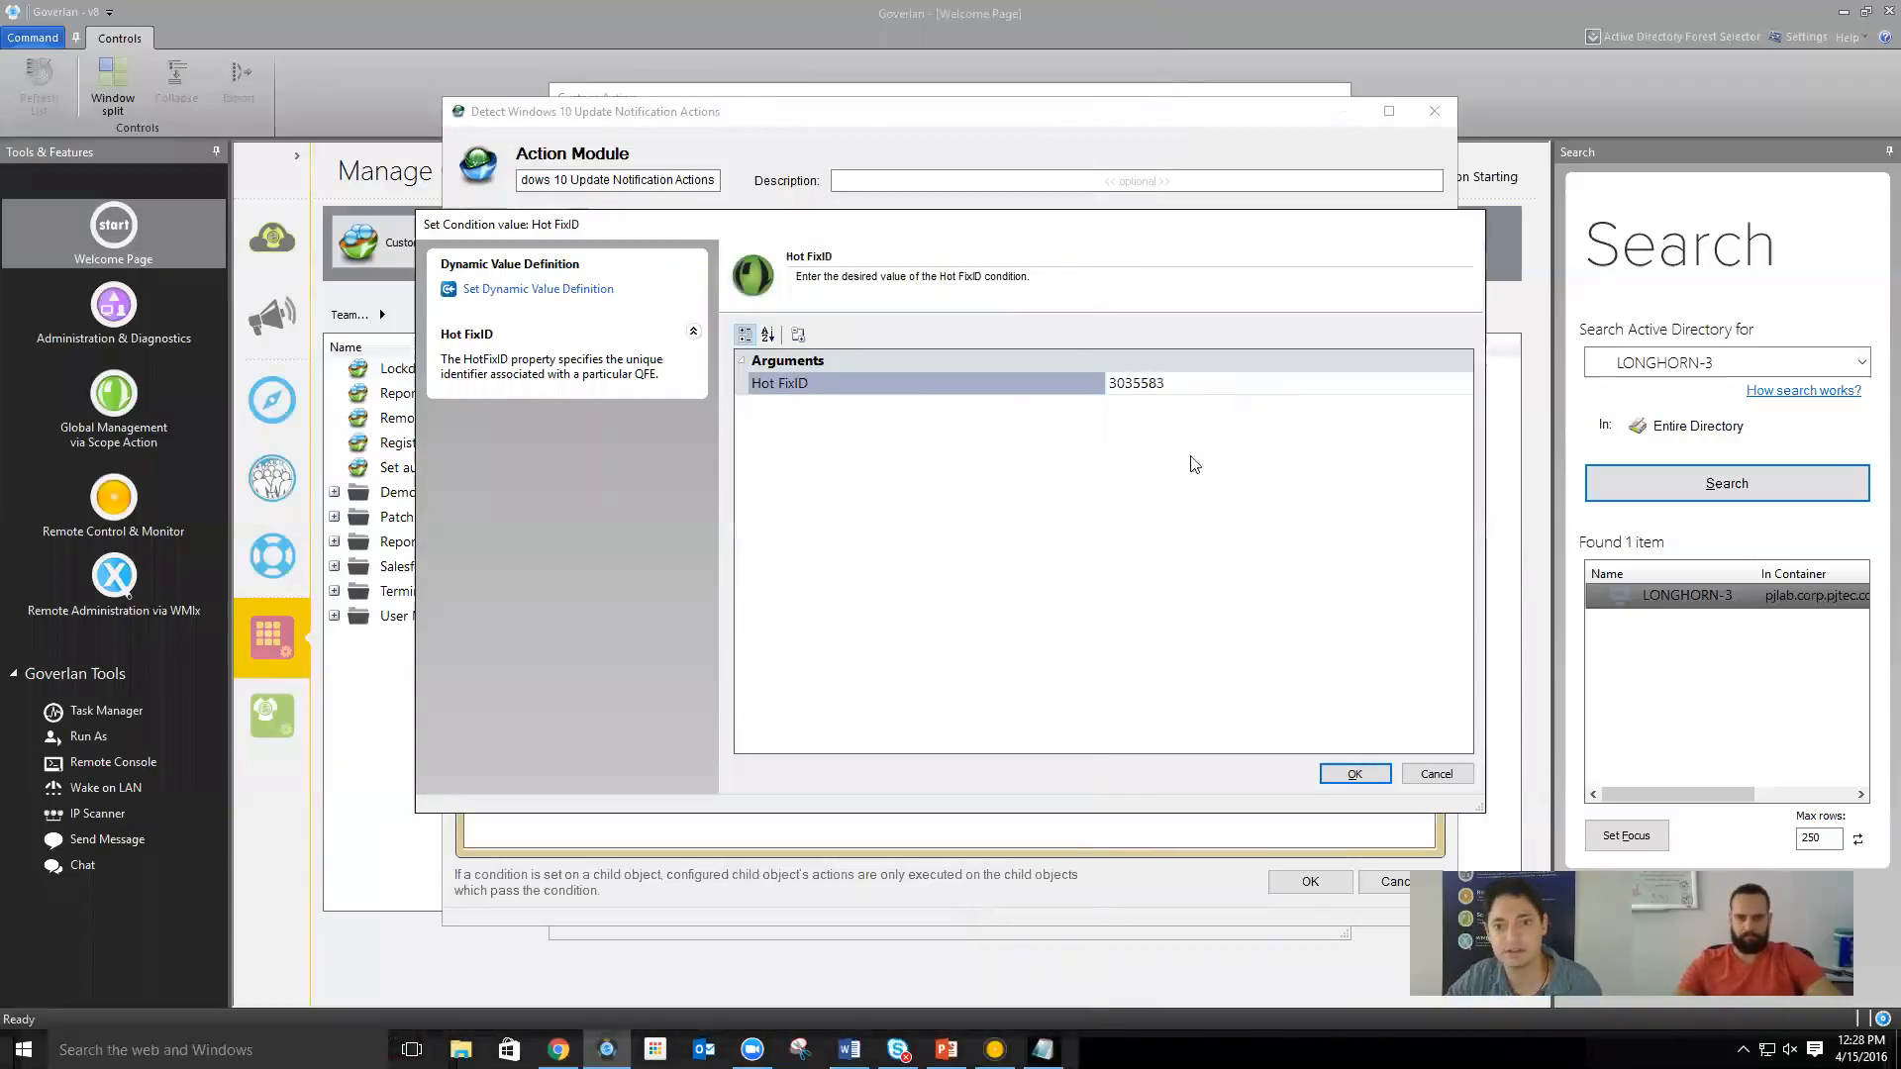
left_click(1339, 776)
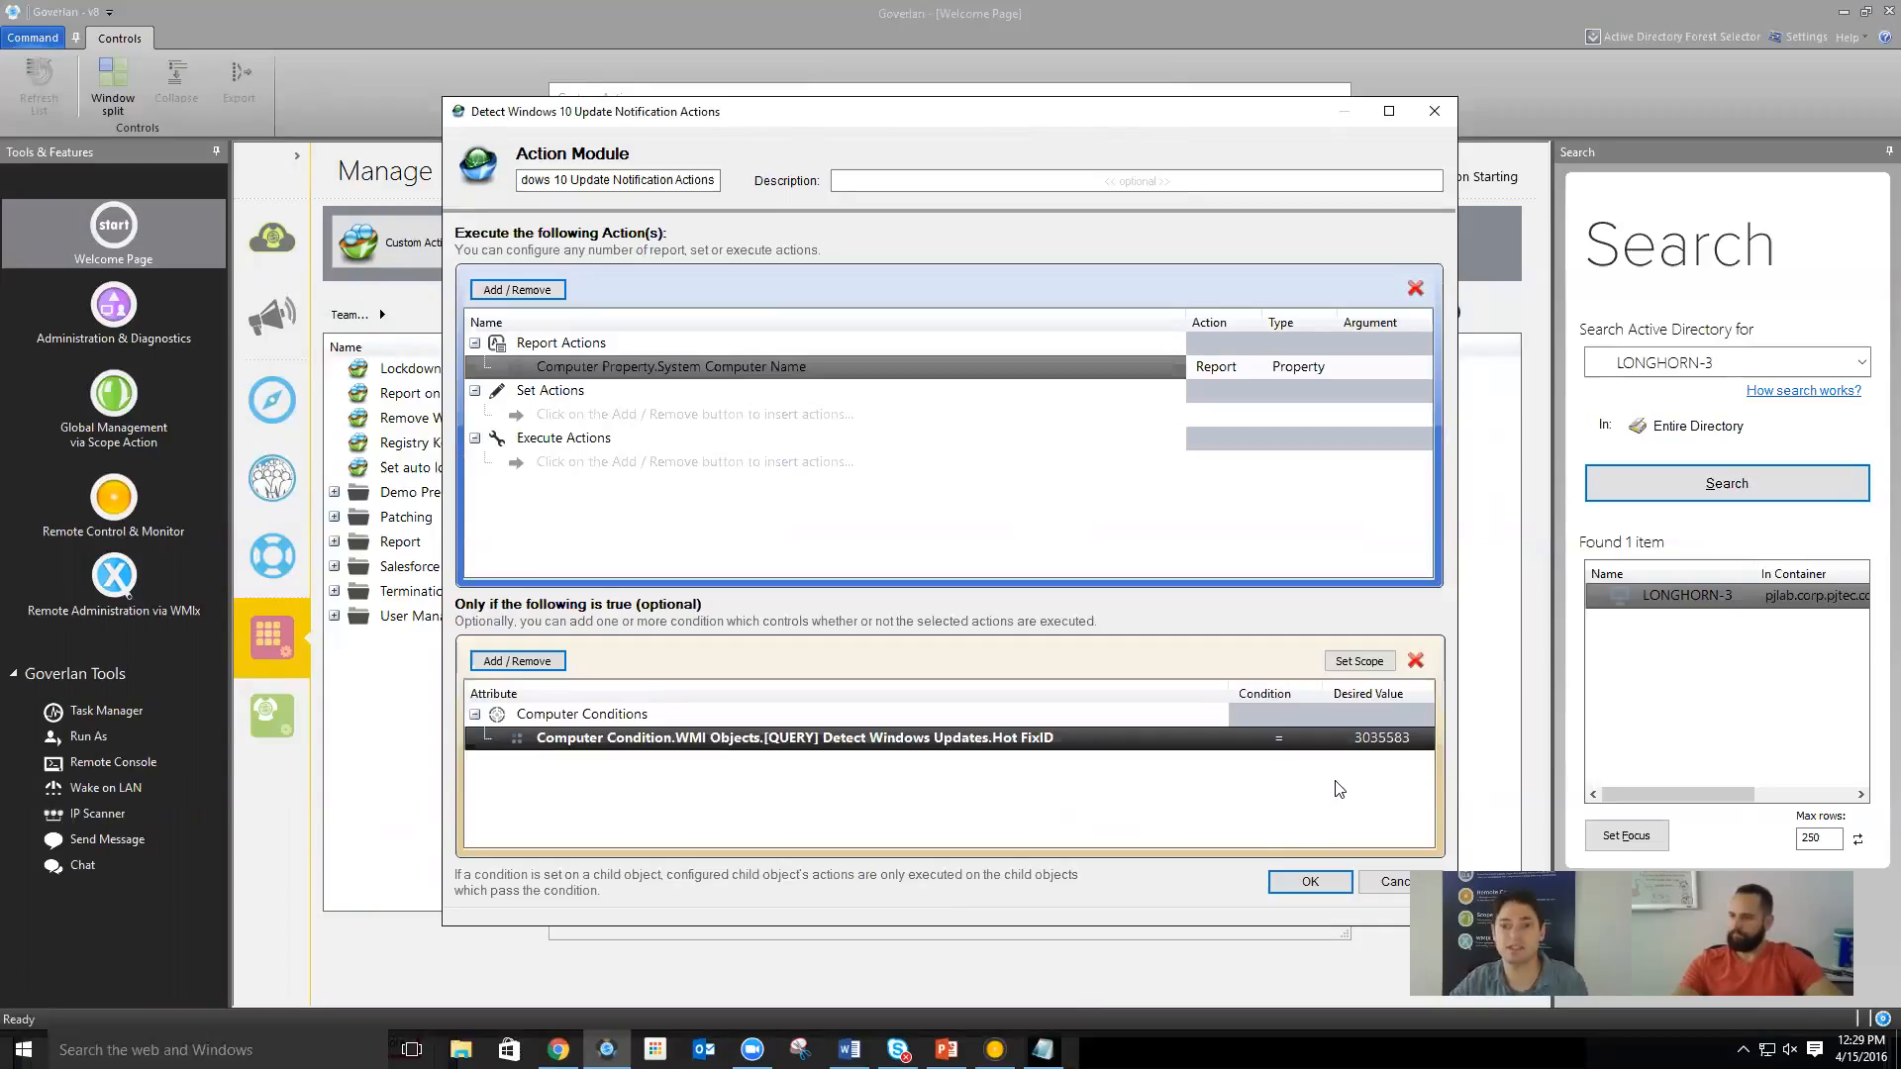
left_click(1310, 882)
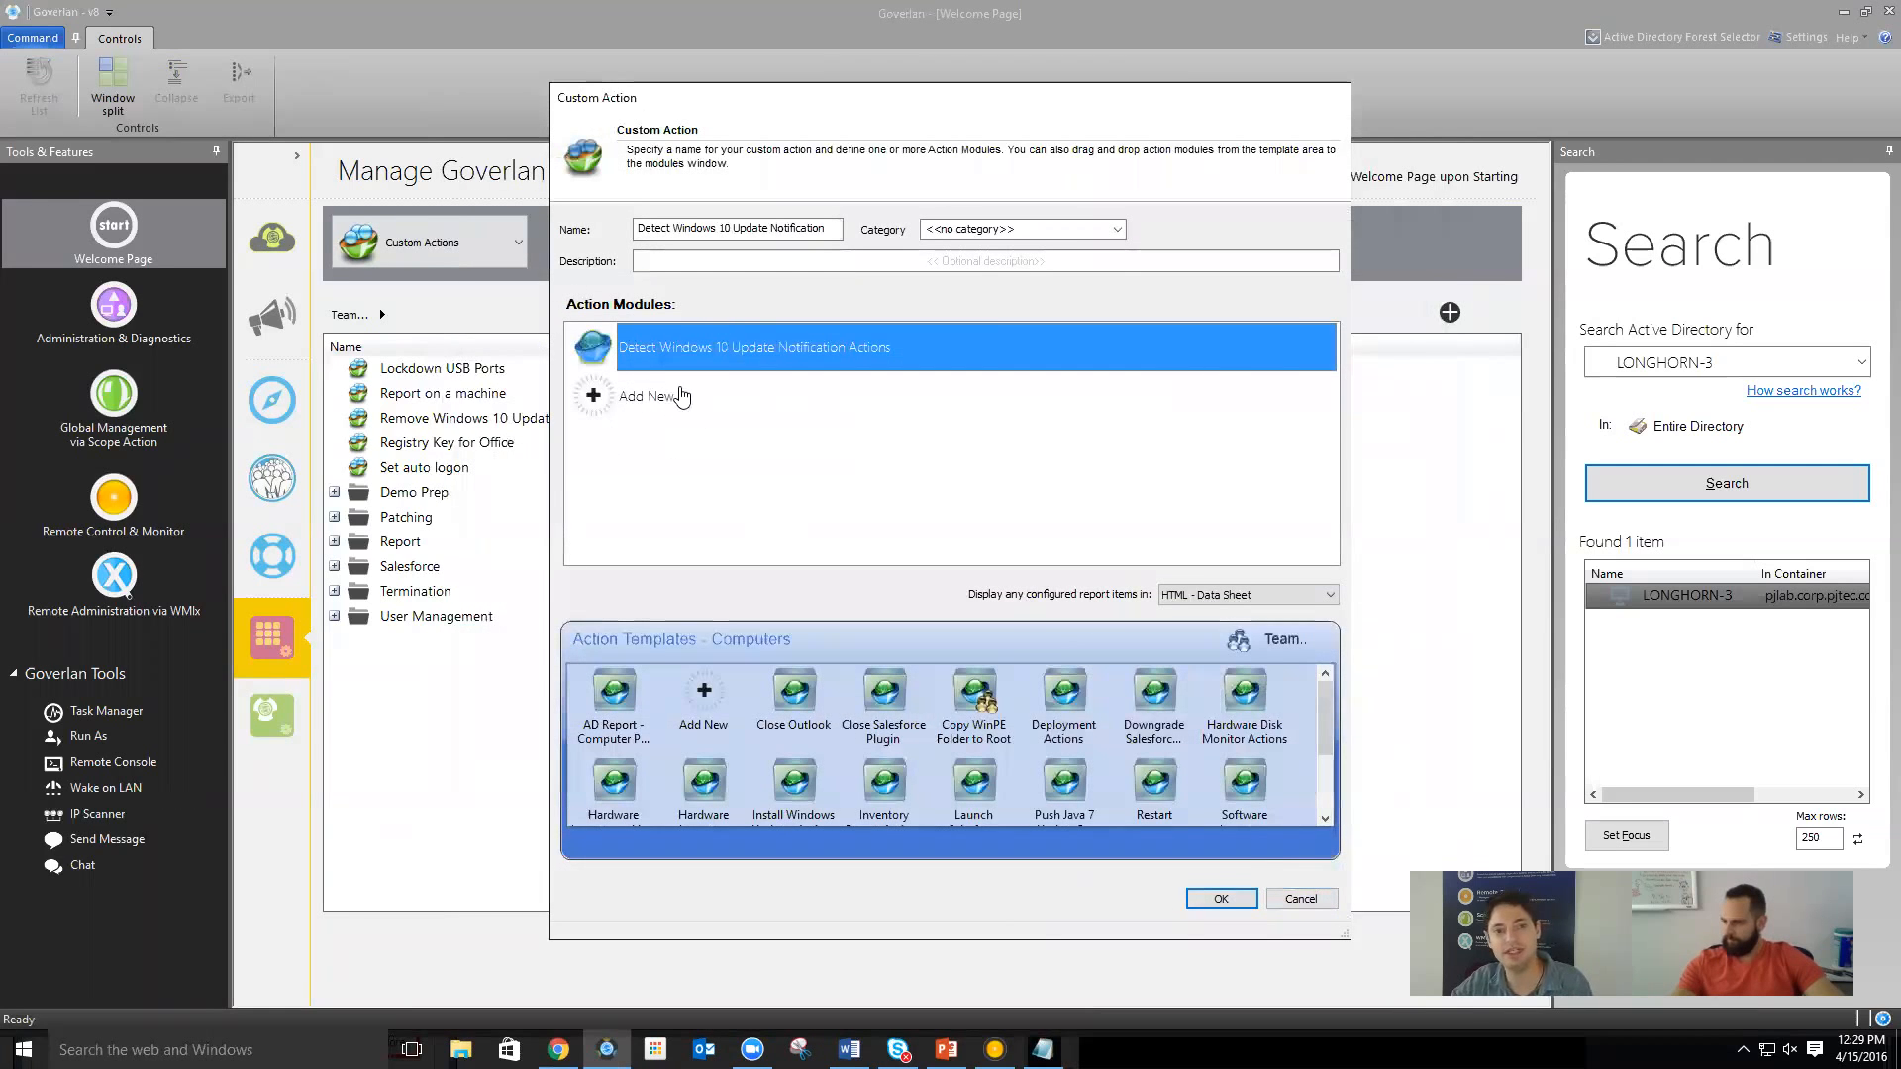
double_click(679, 395)
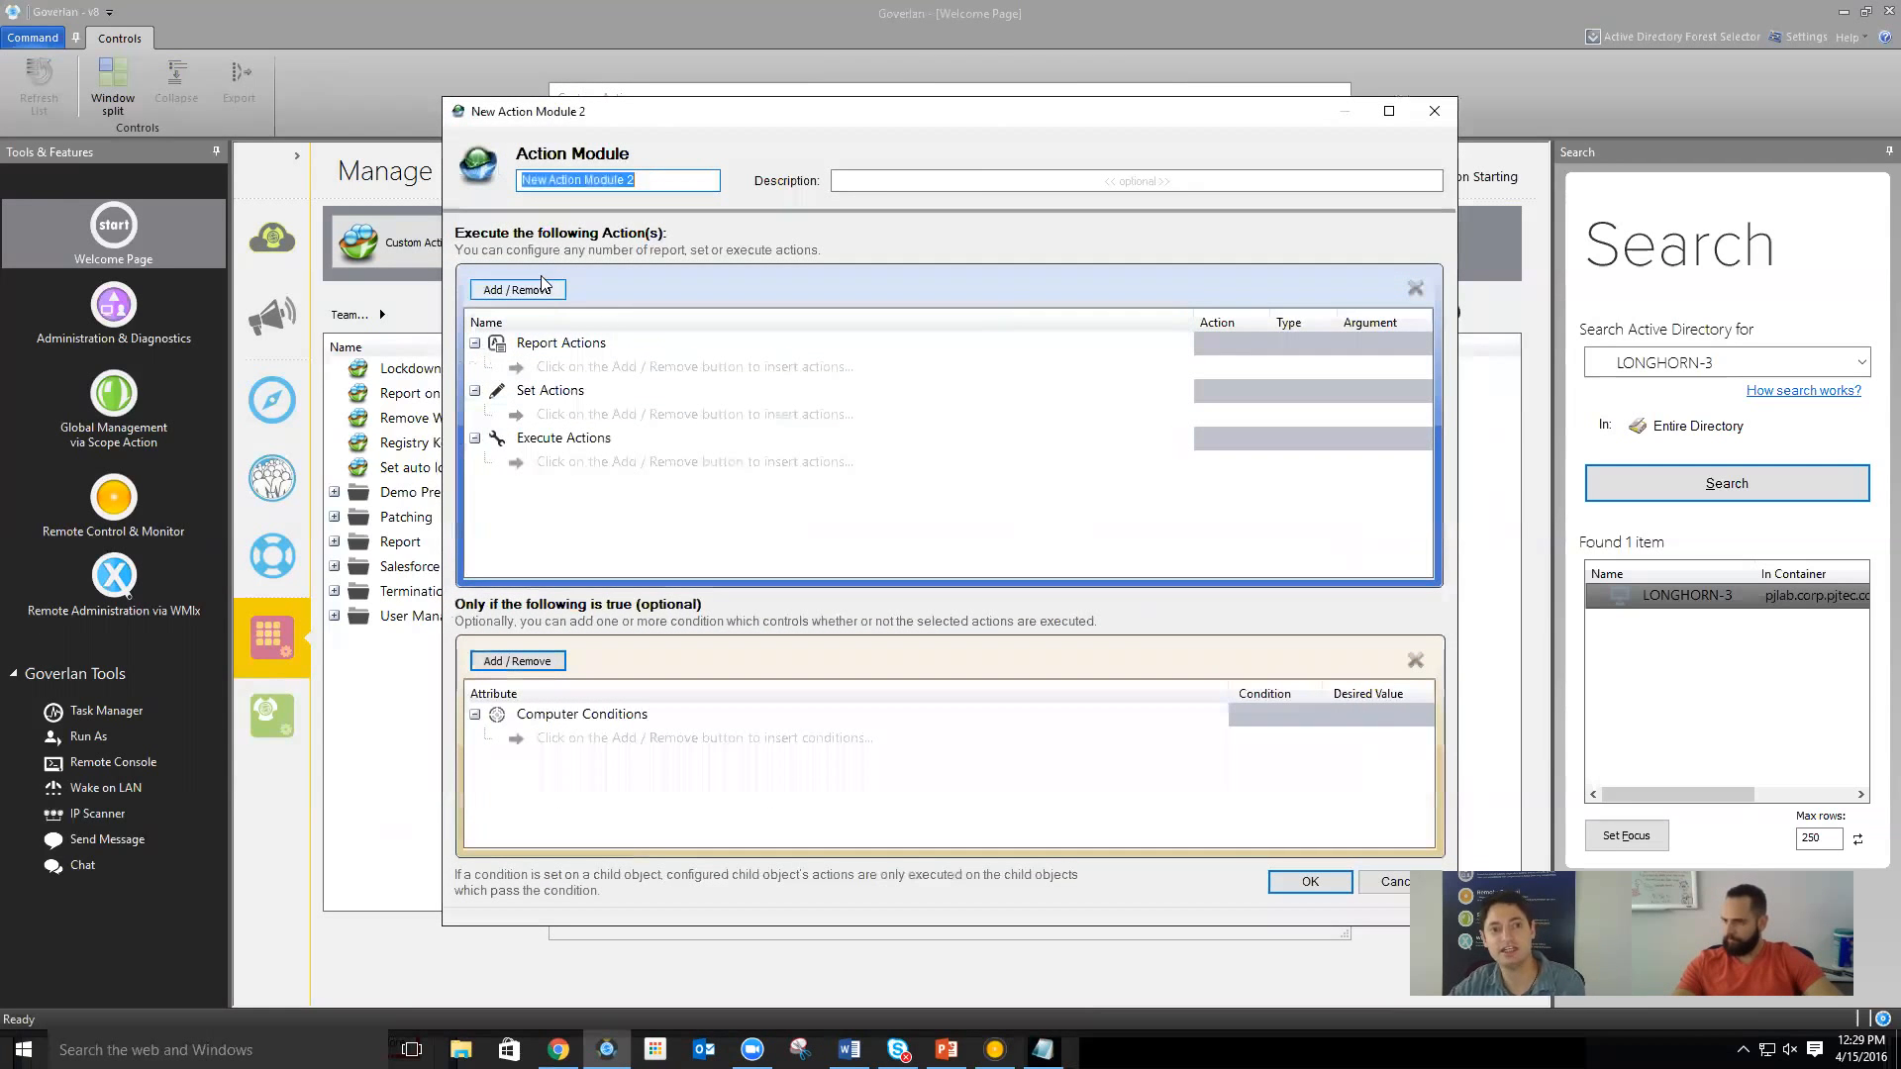
left_click(543, 287)
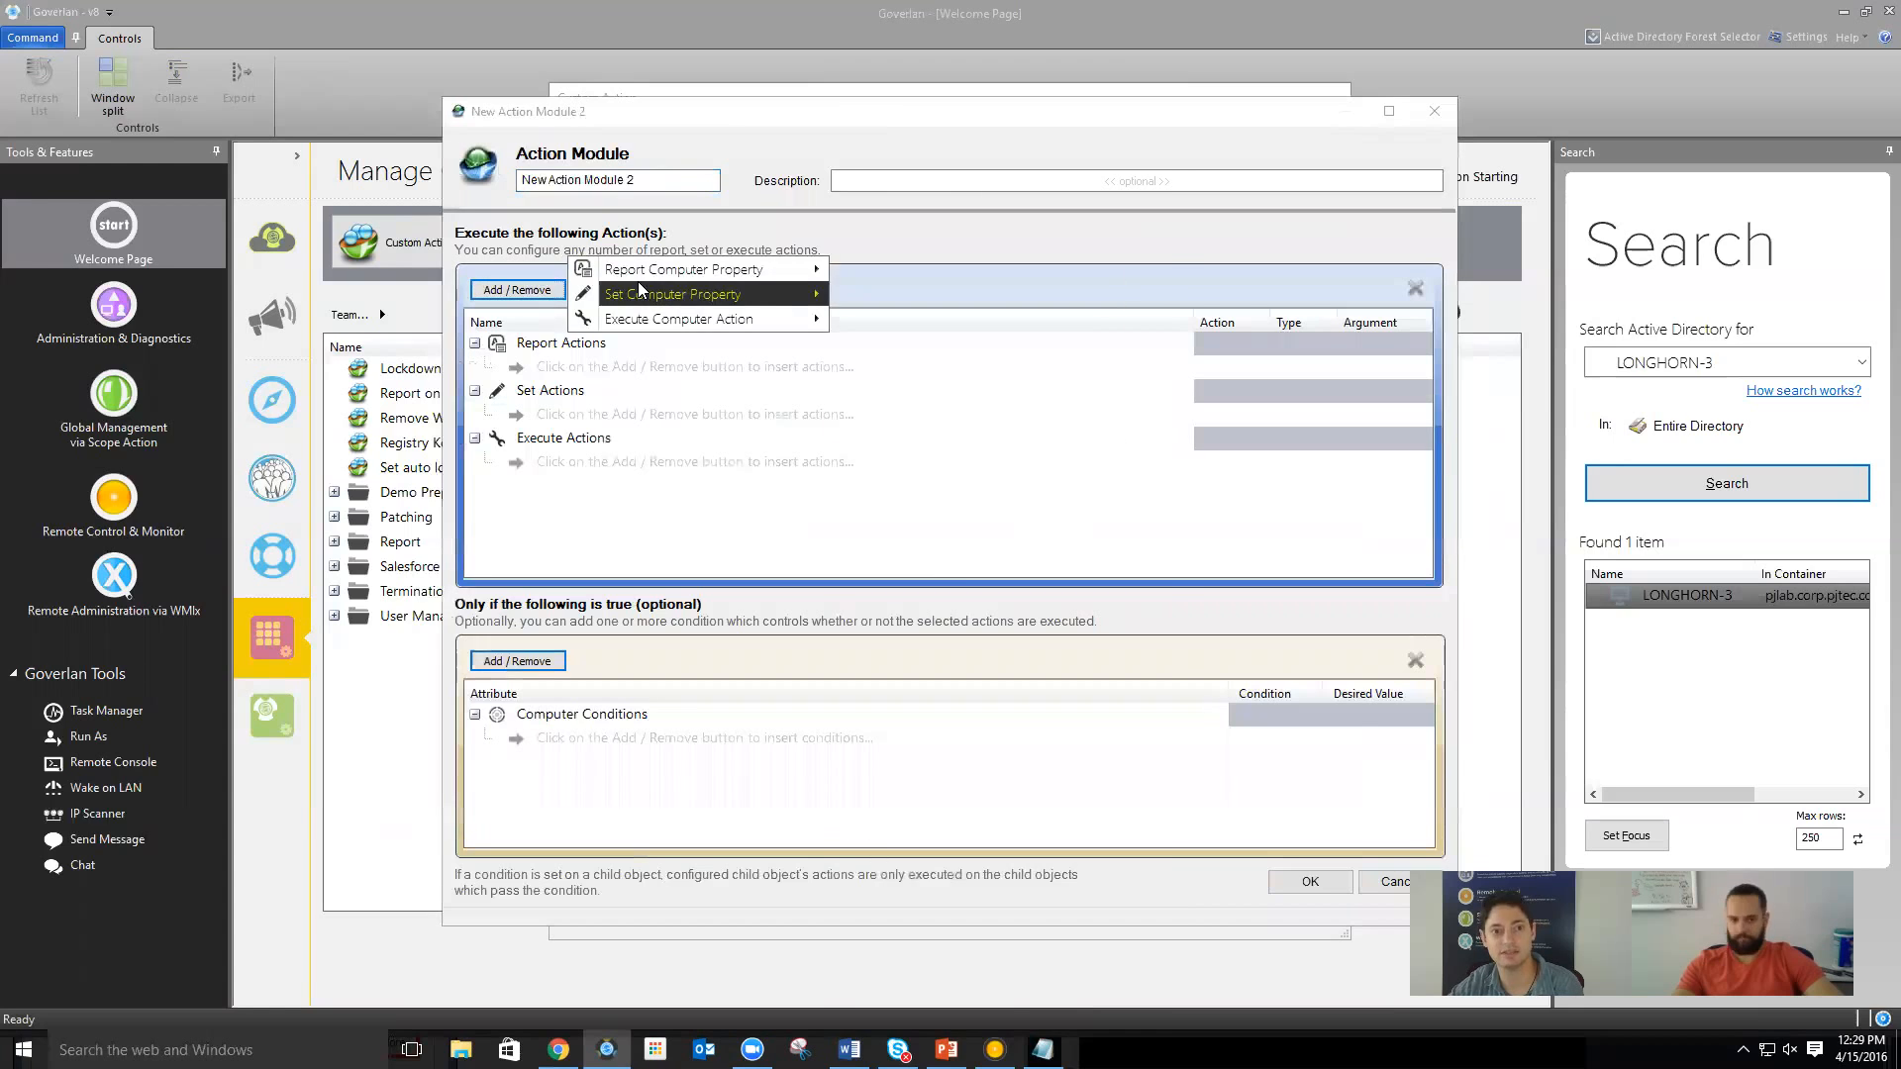
mouse_move(648, 282)
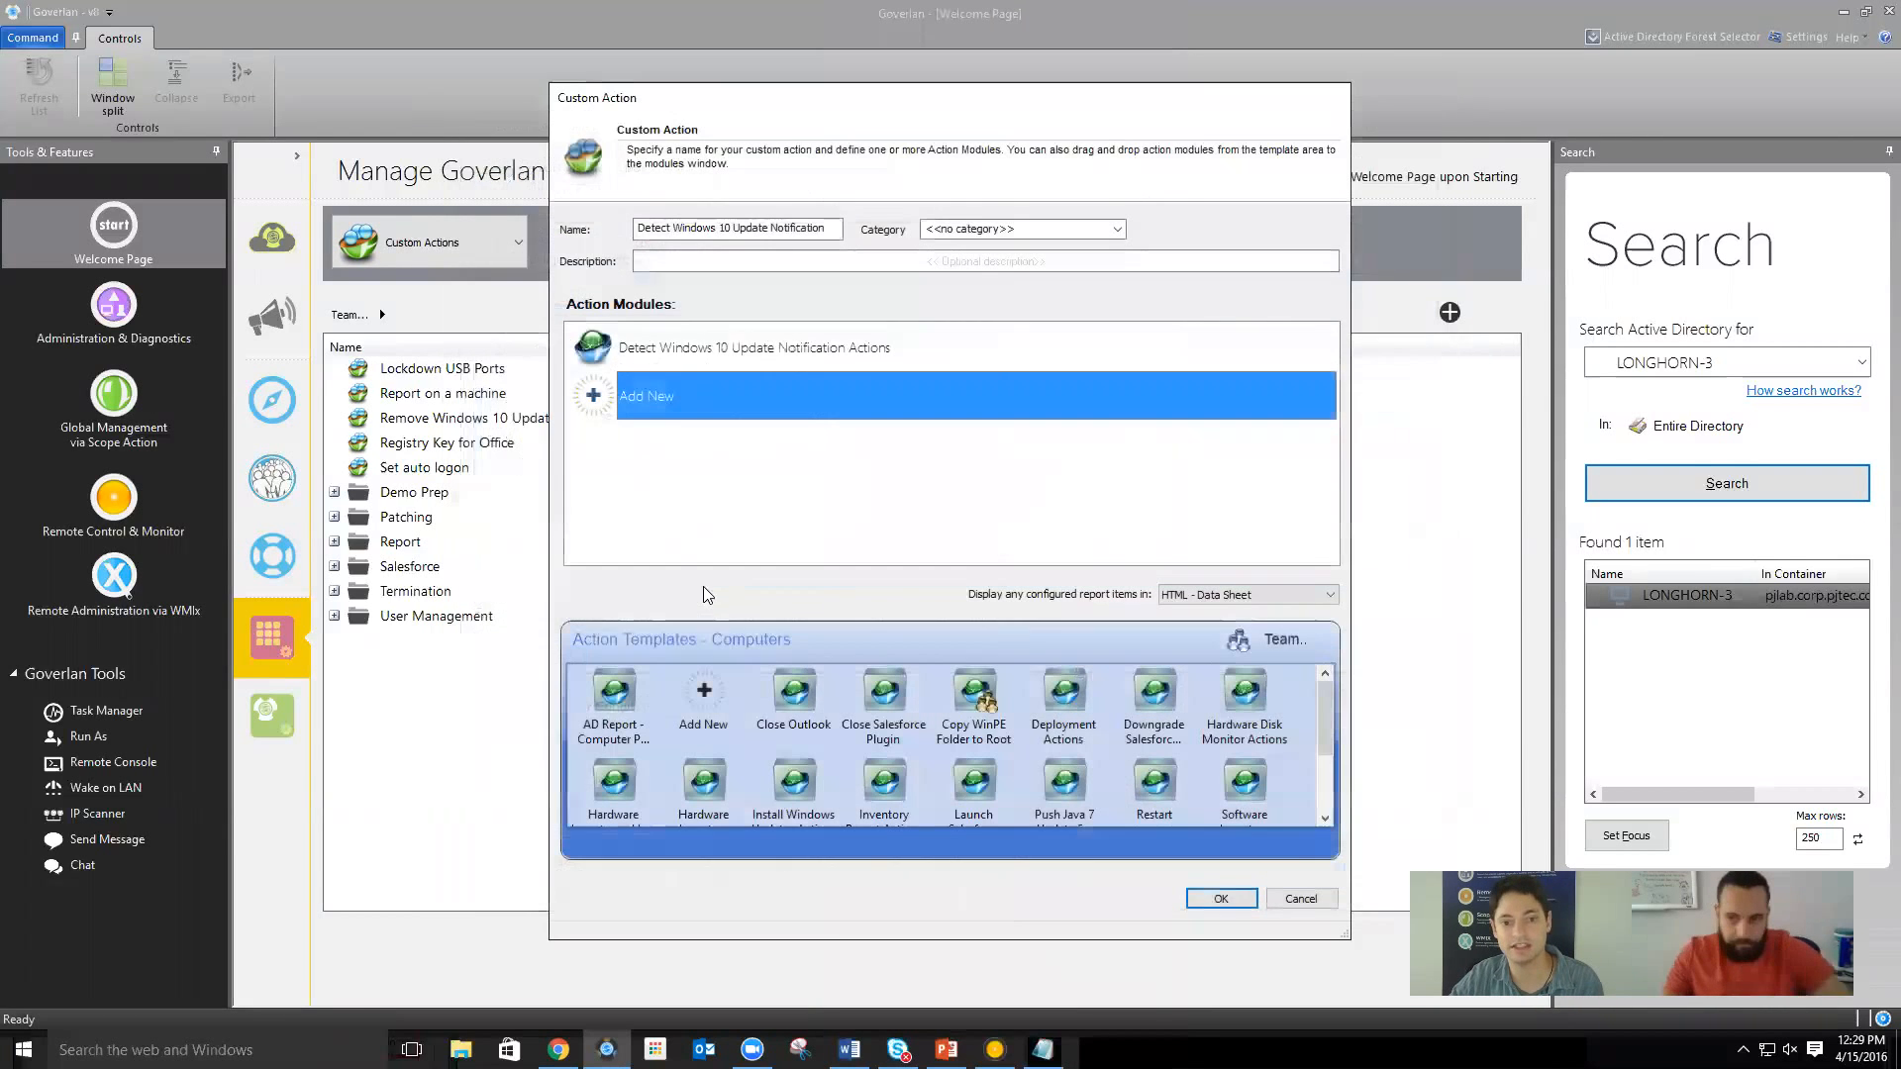
Reopen the Detect Windows 10 Update Notification Actions module, review the scope of its Hot FixID condition, and accept the existing option
double_click(752, 347)
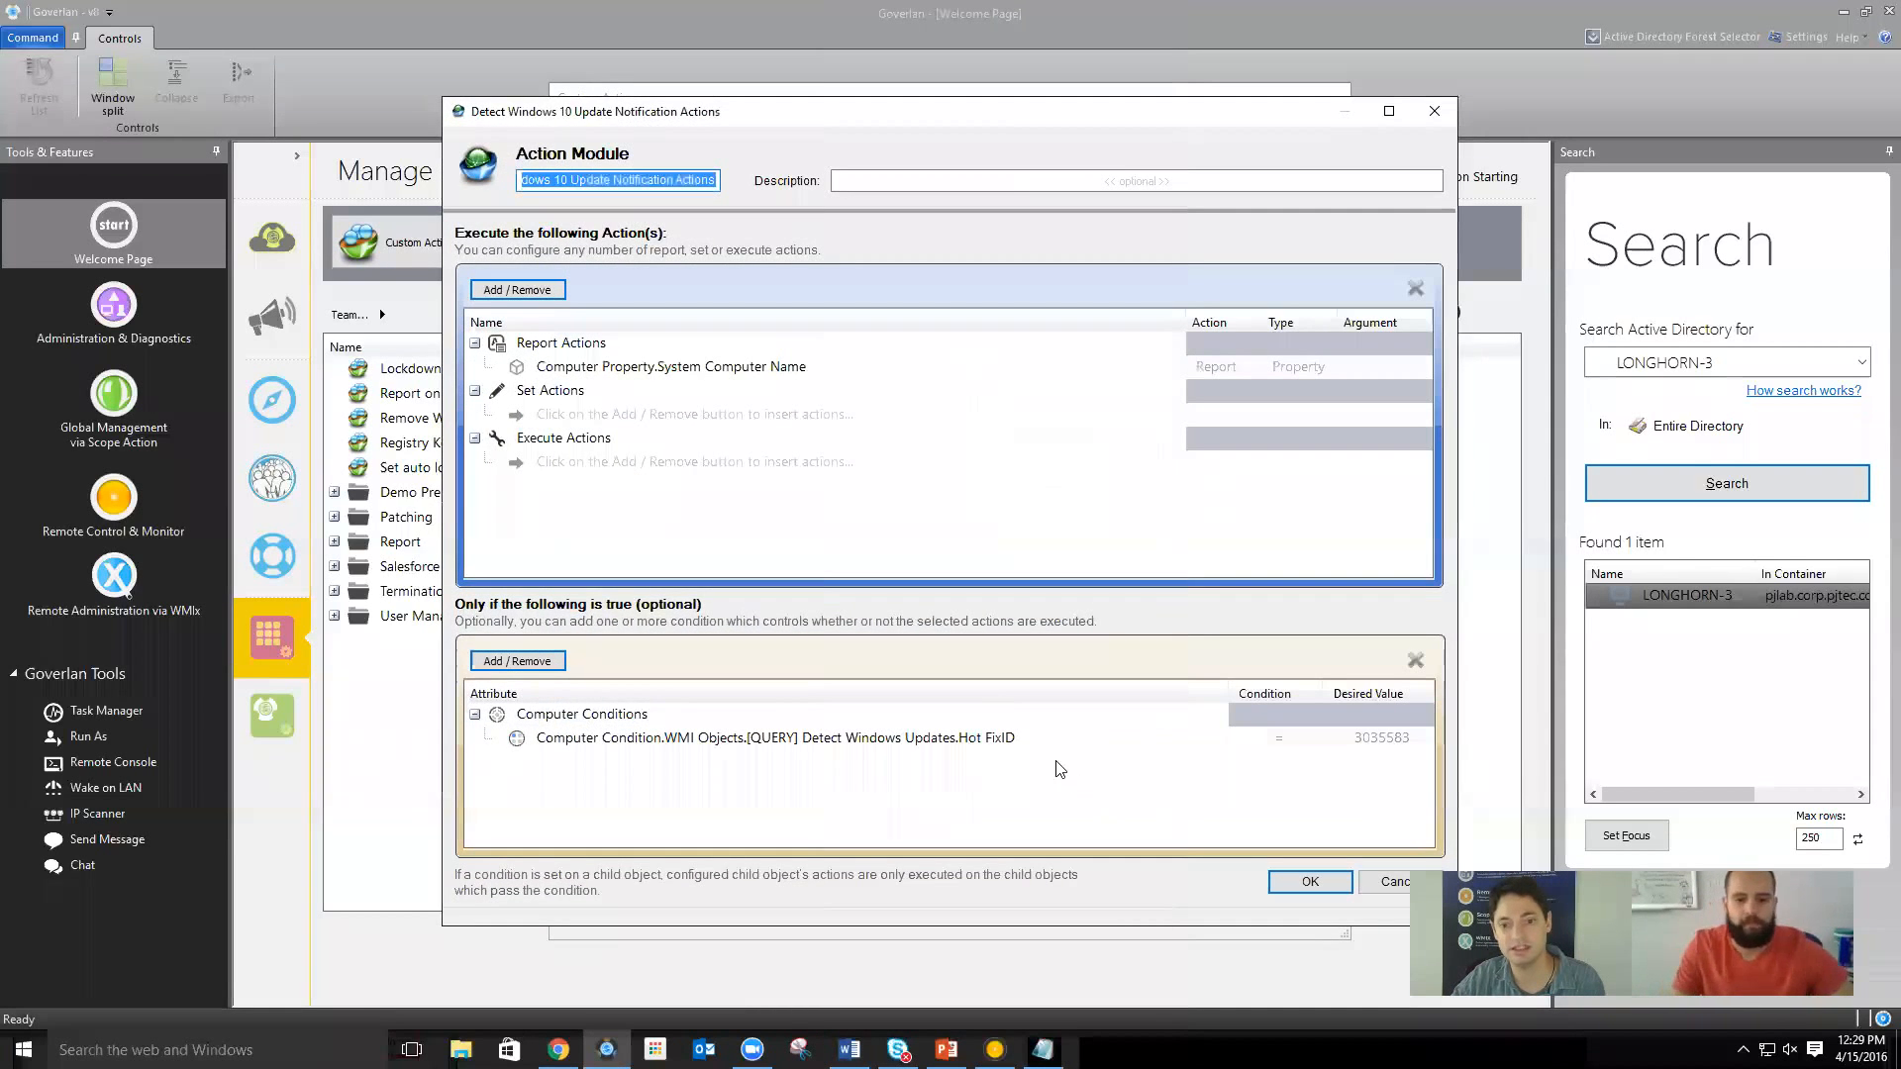
left_click(1048, 745)
left_click(1359, 662)
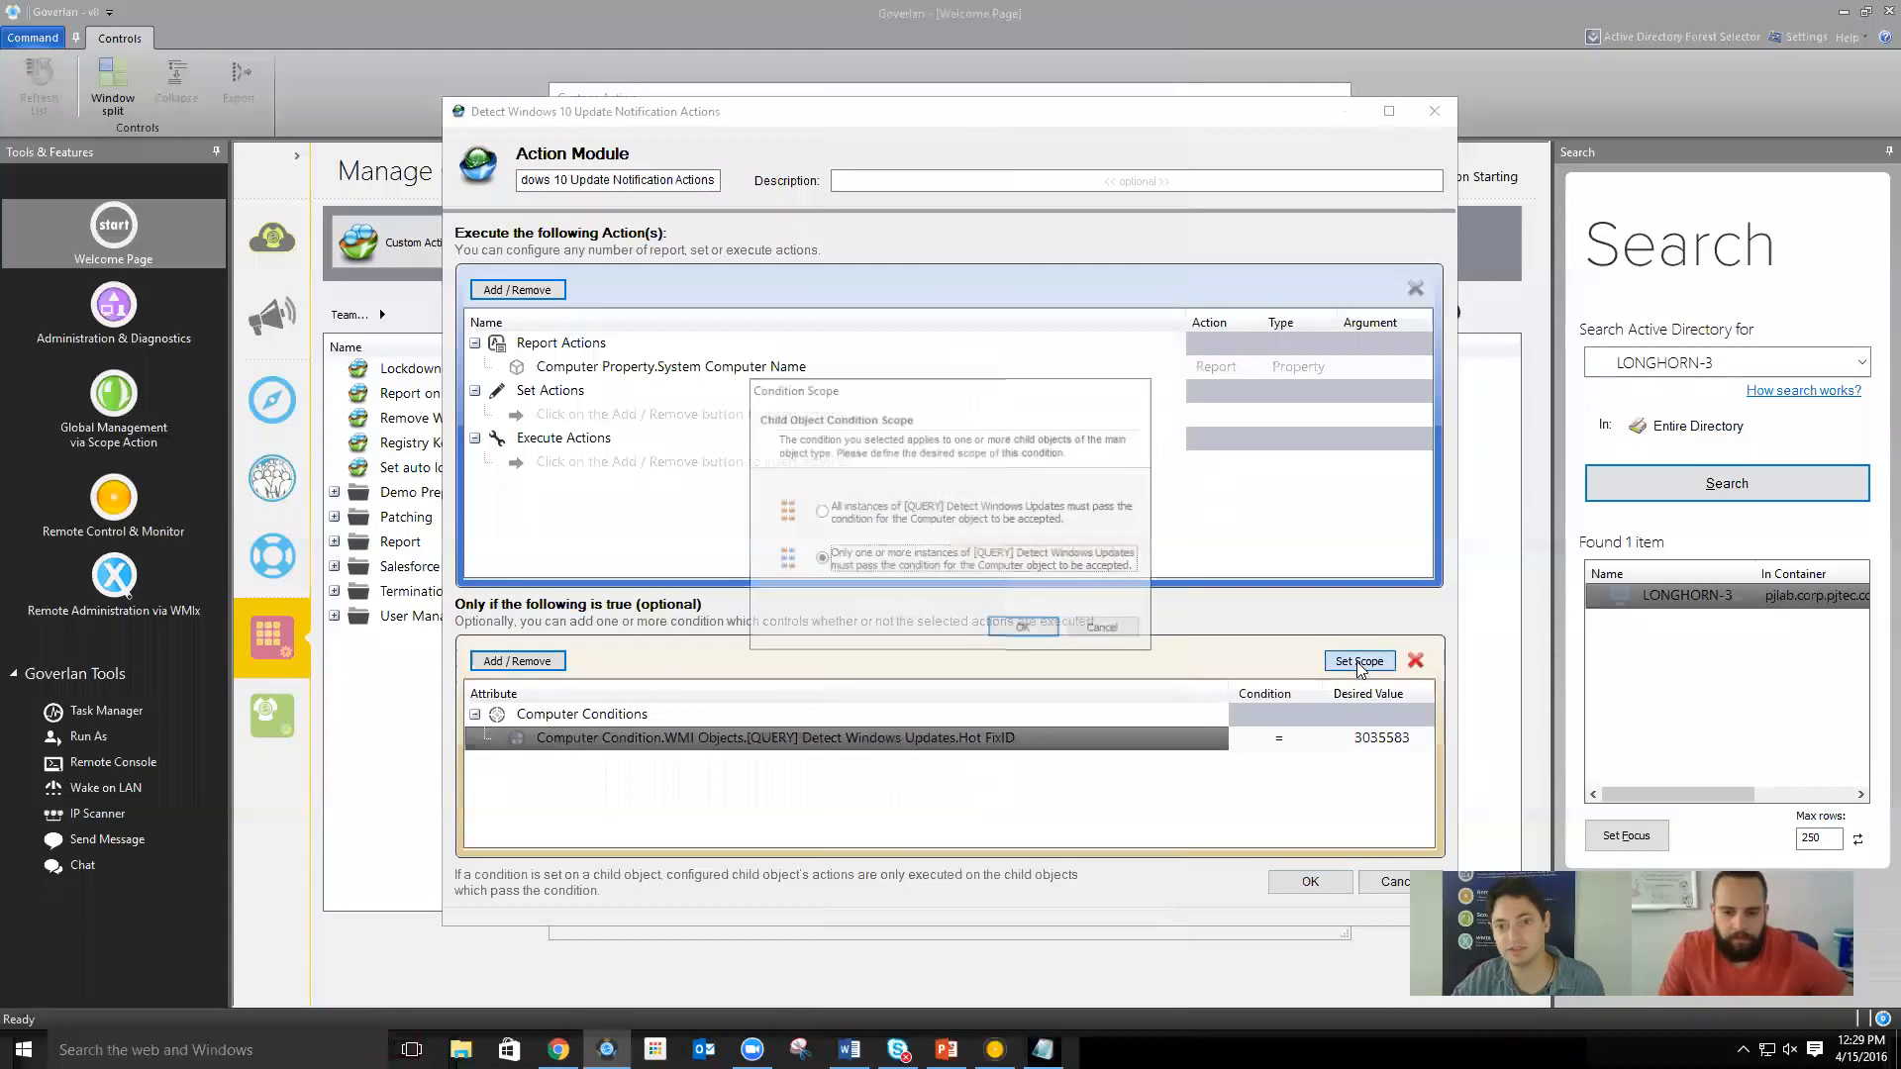
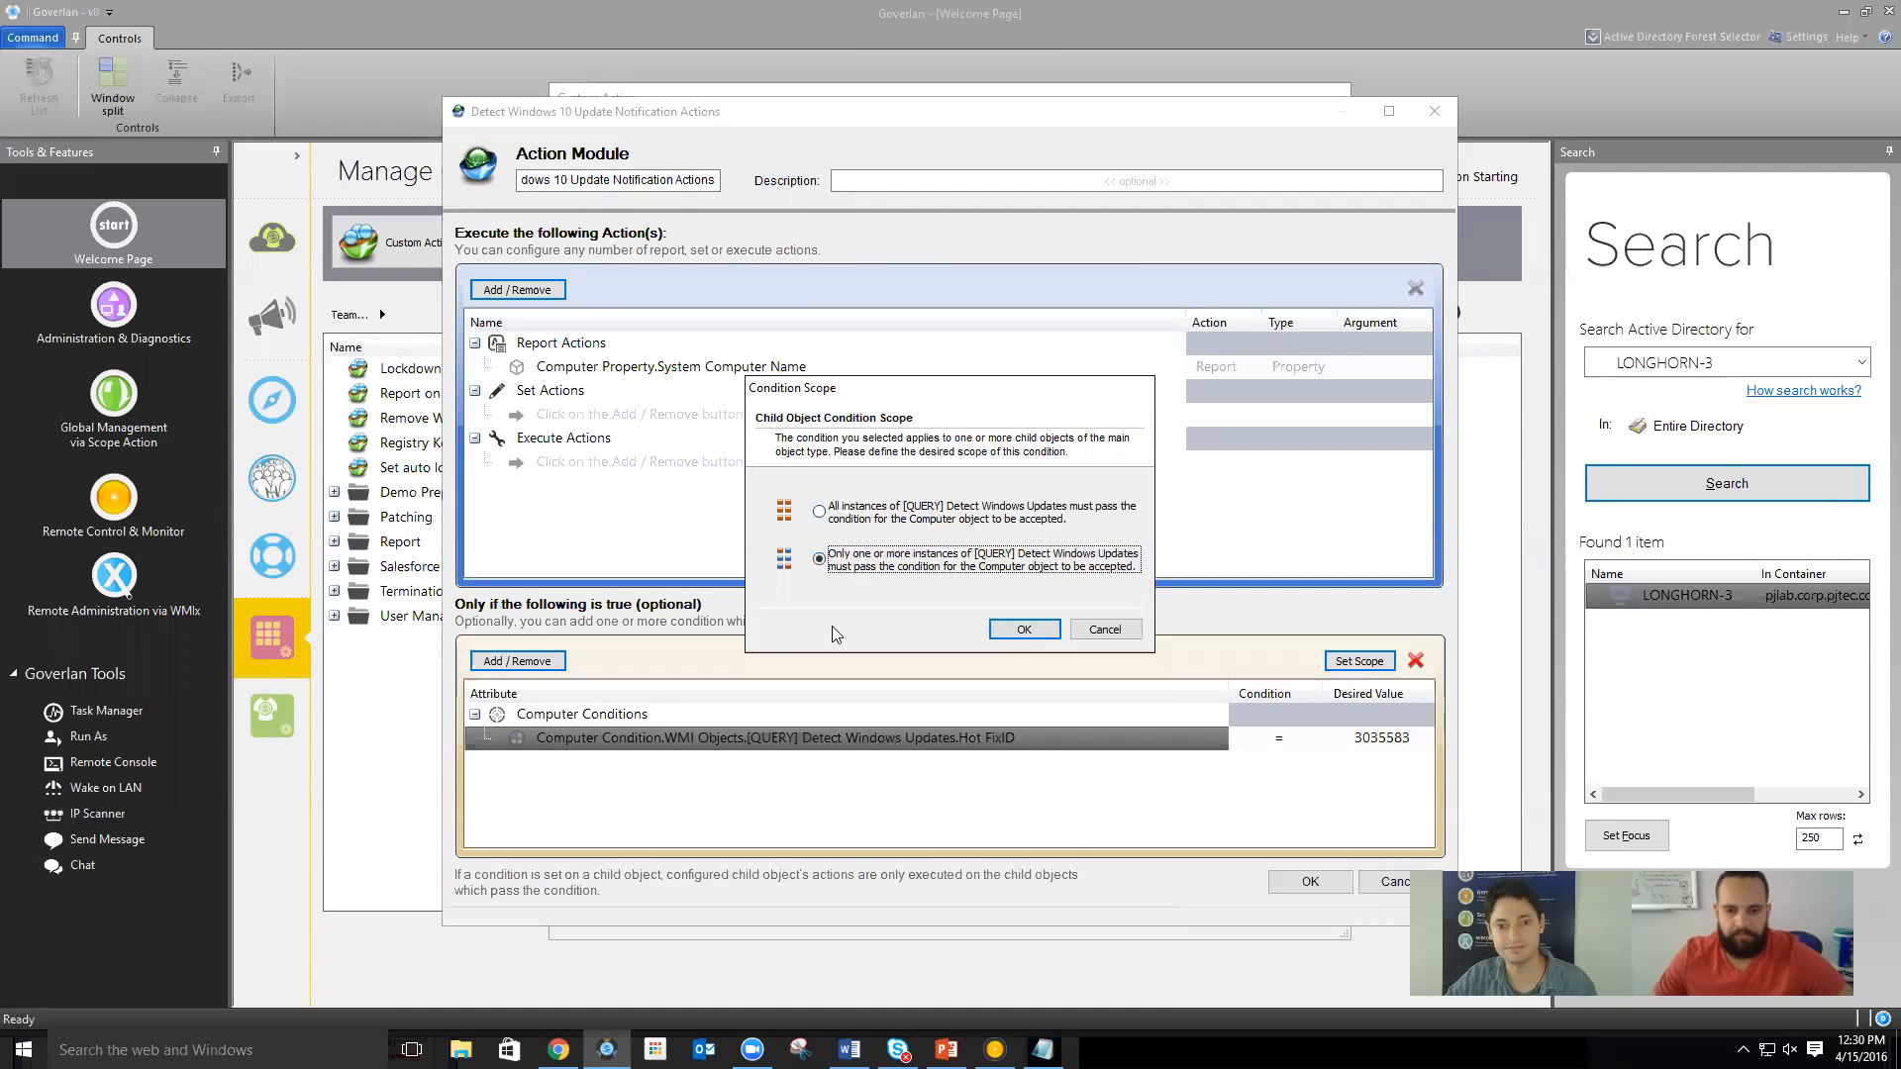
key("Return")
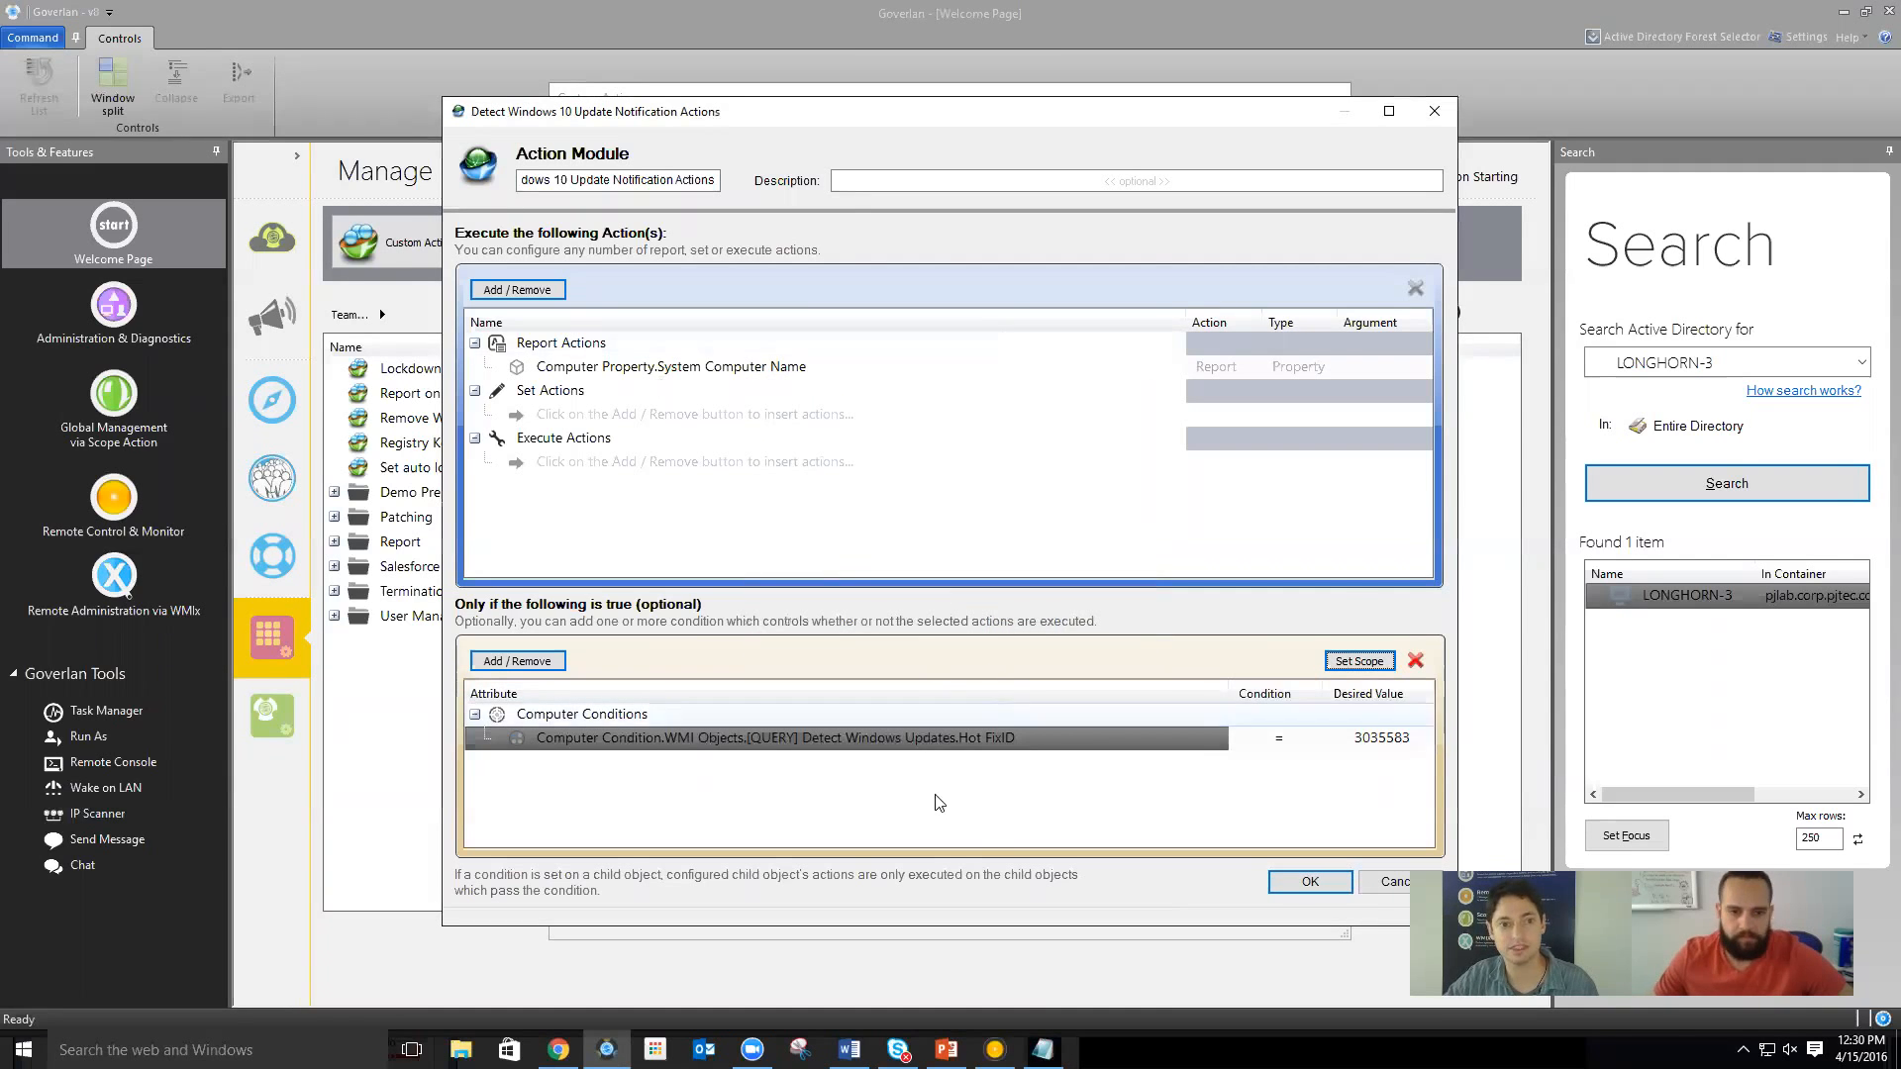
key("Return")
Create a new action module and name it Removing Windows 10 Nag
double_click(663, 408)
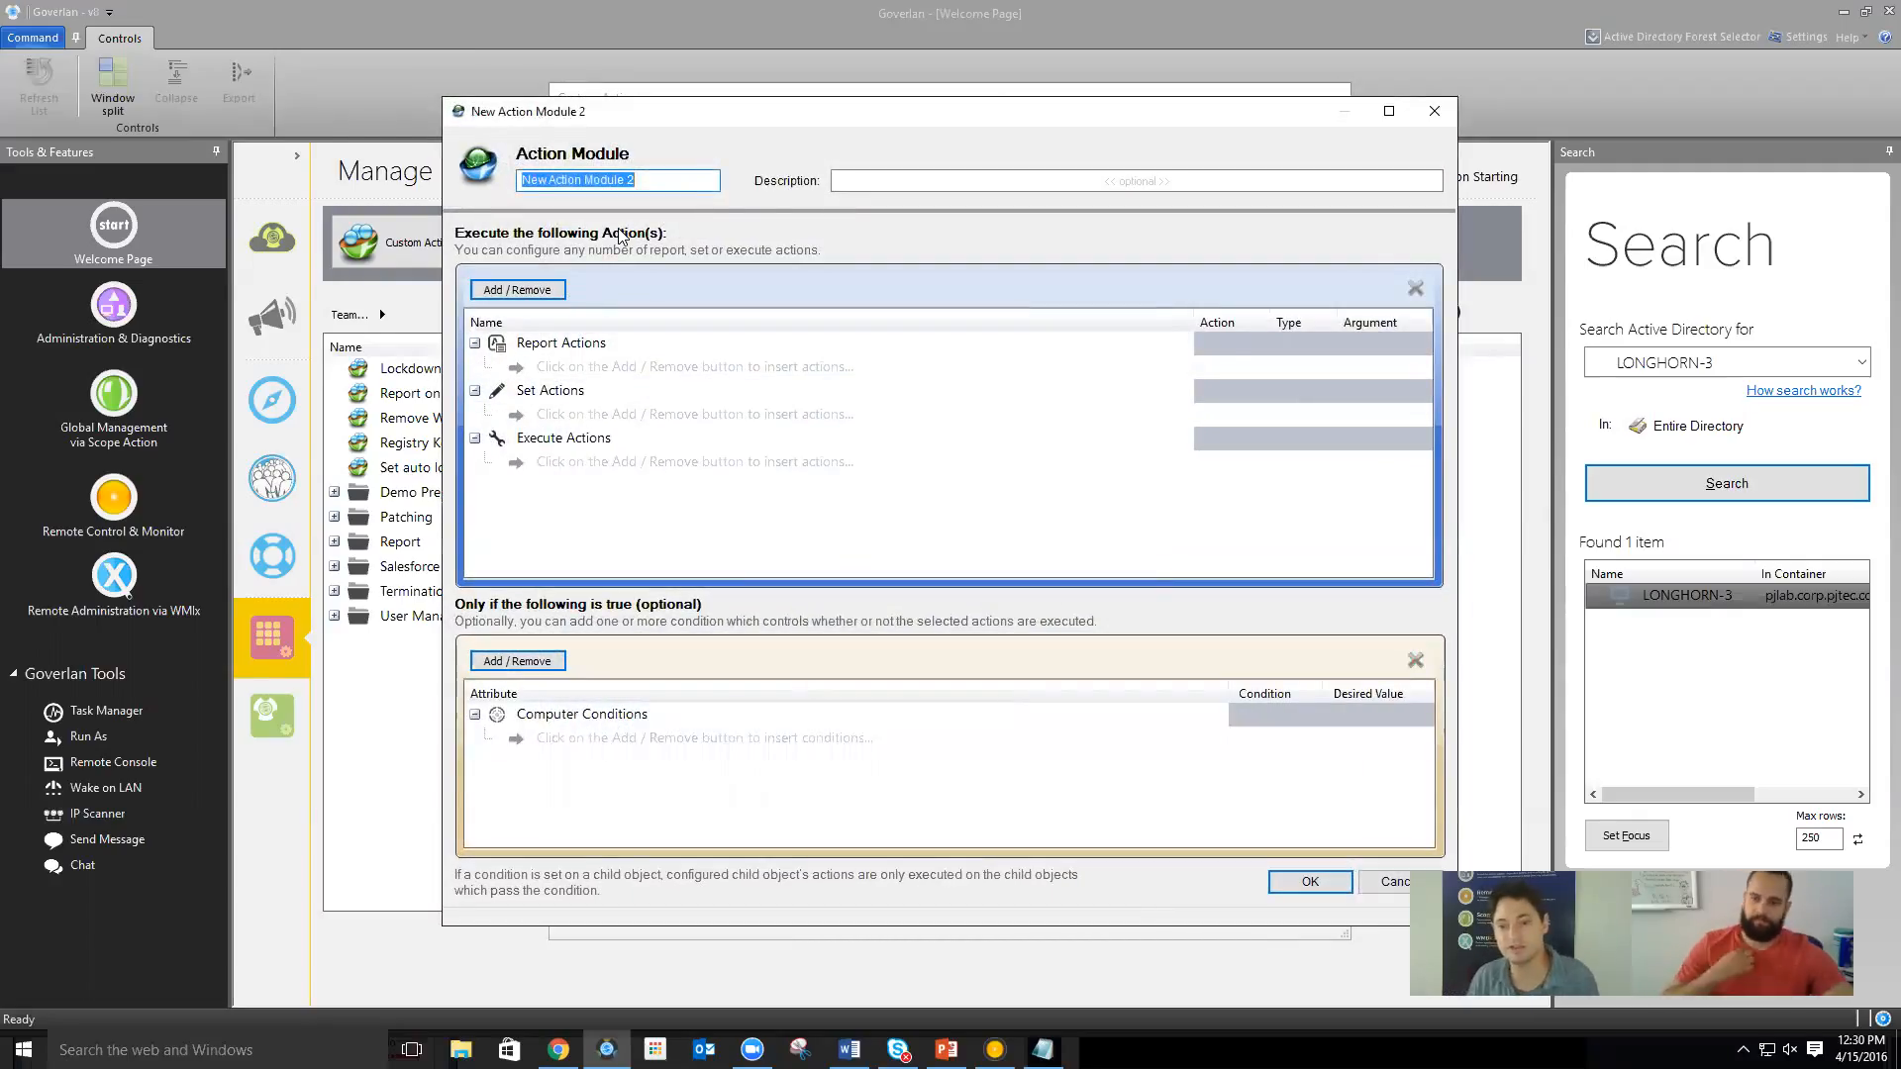
type("Rem")
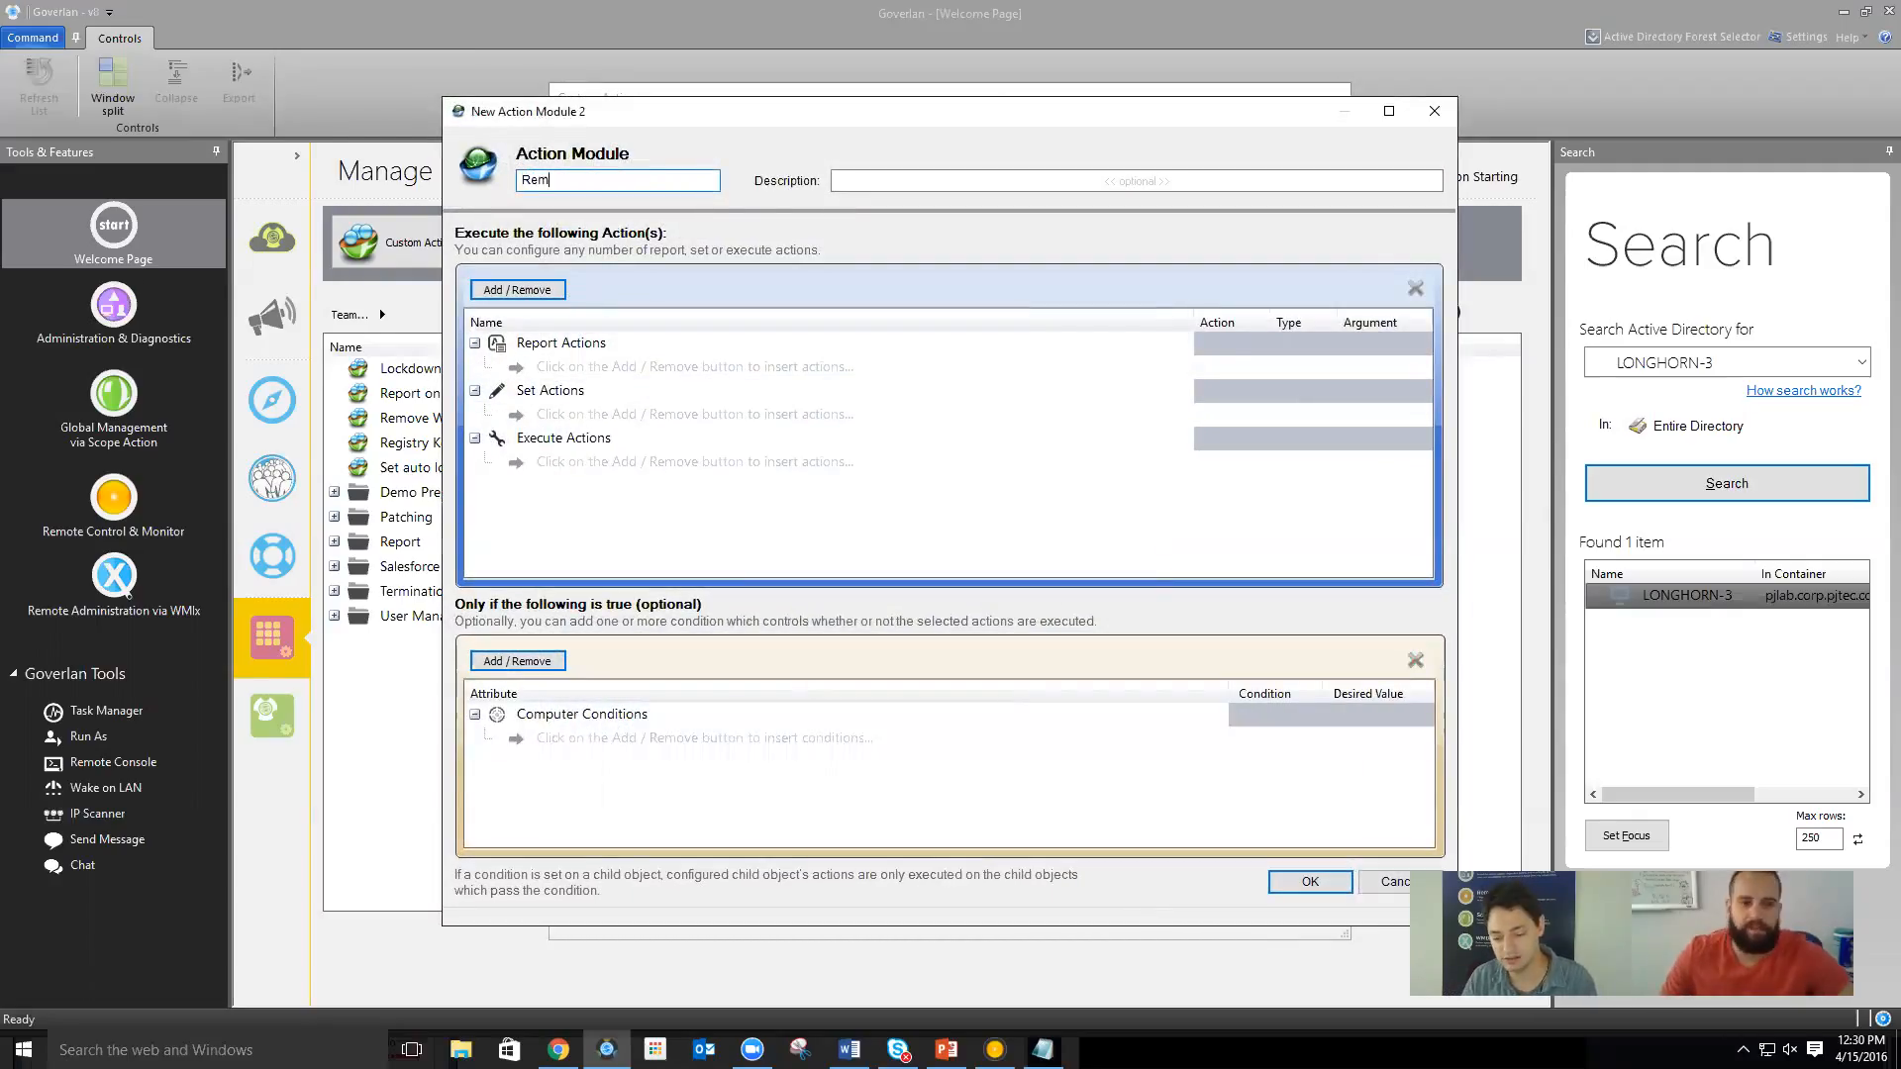
type("oving ")
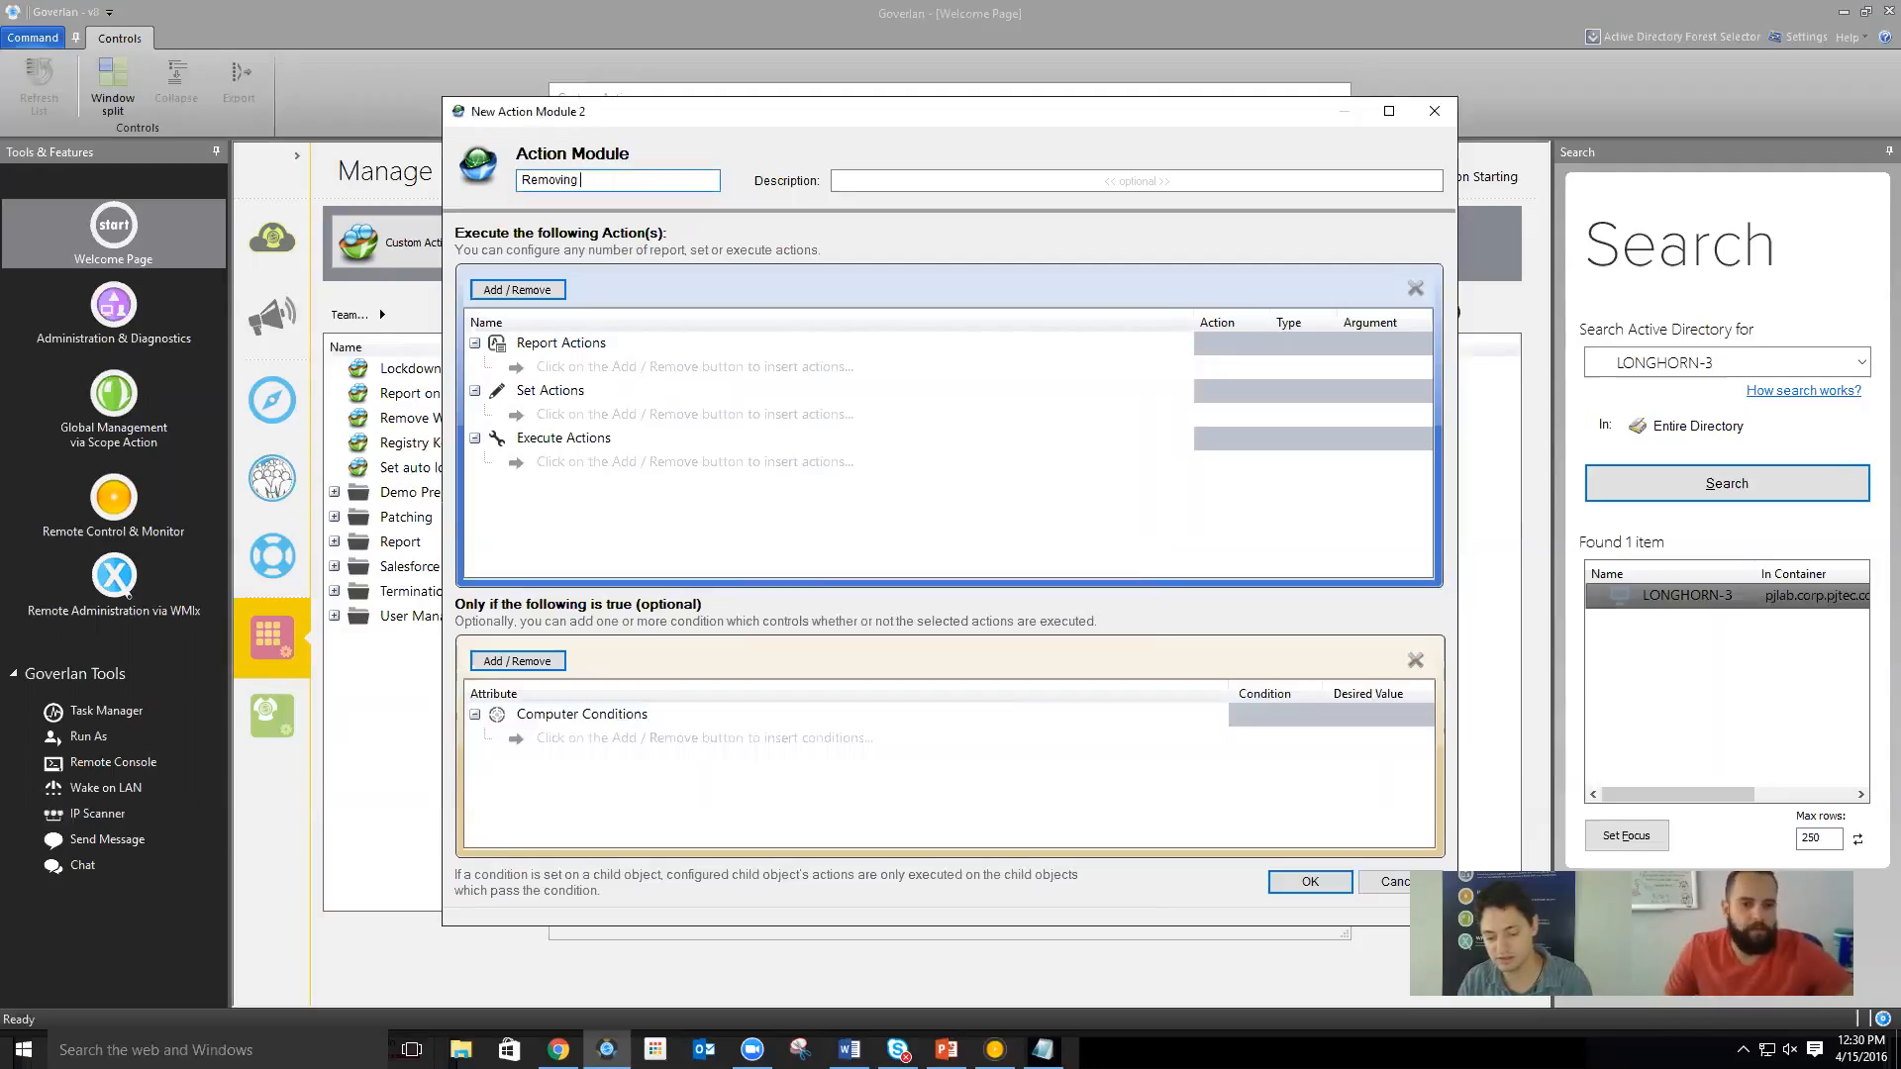
type("Windows 10 Nag")
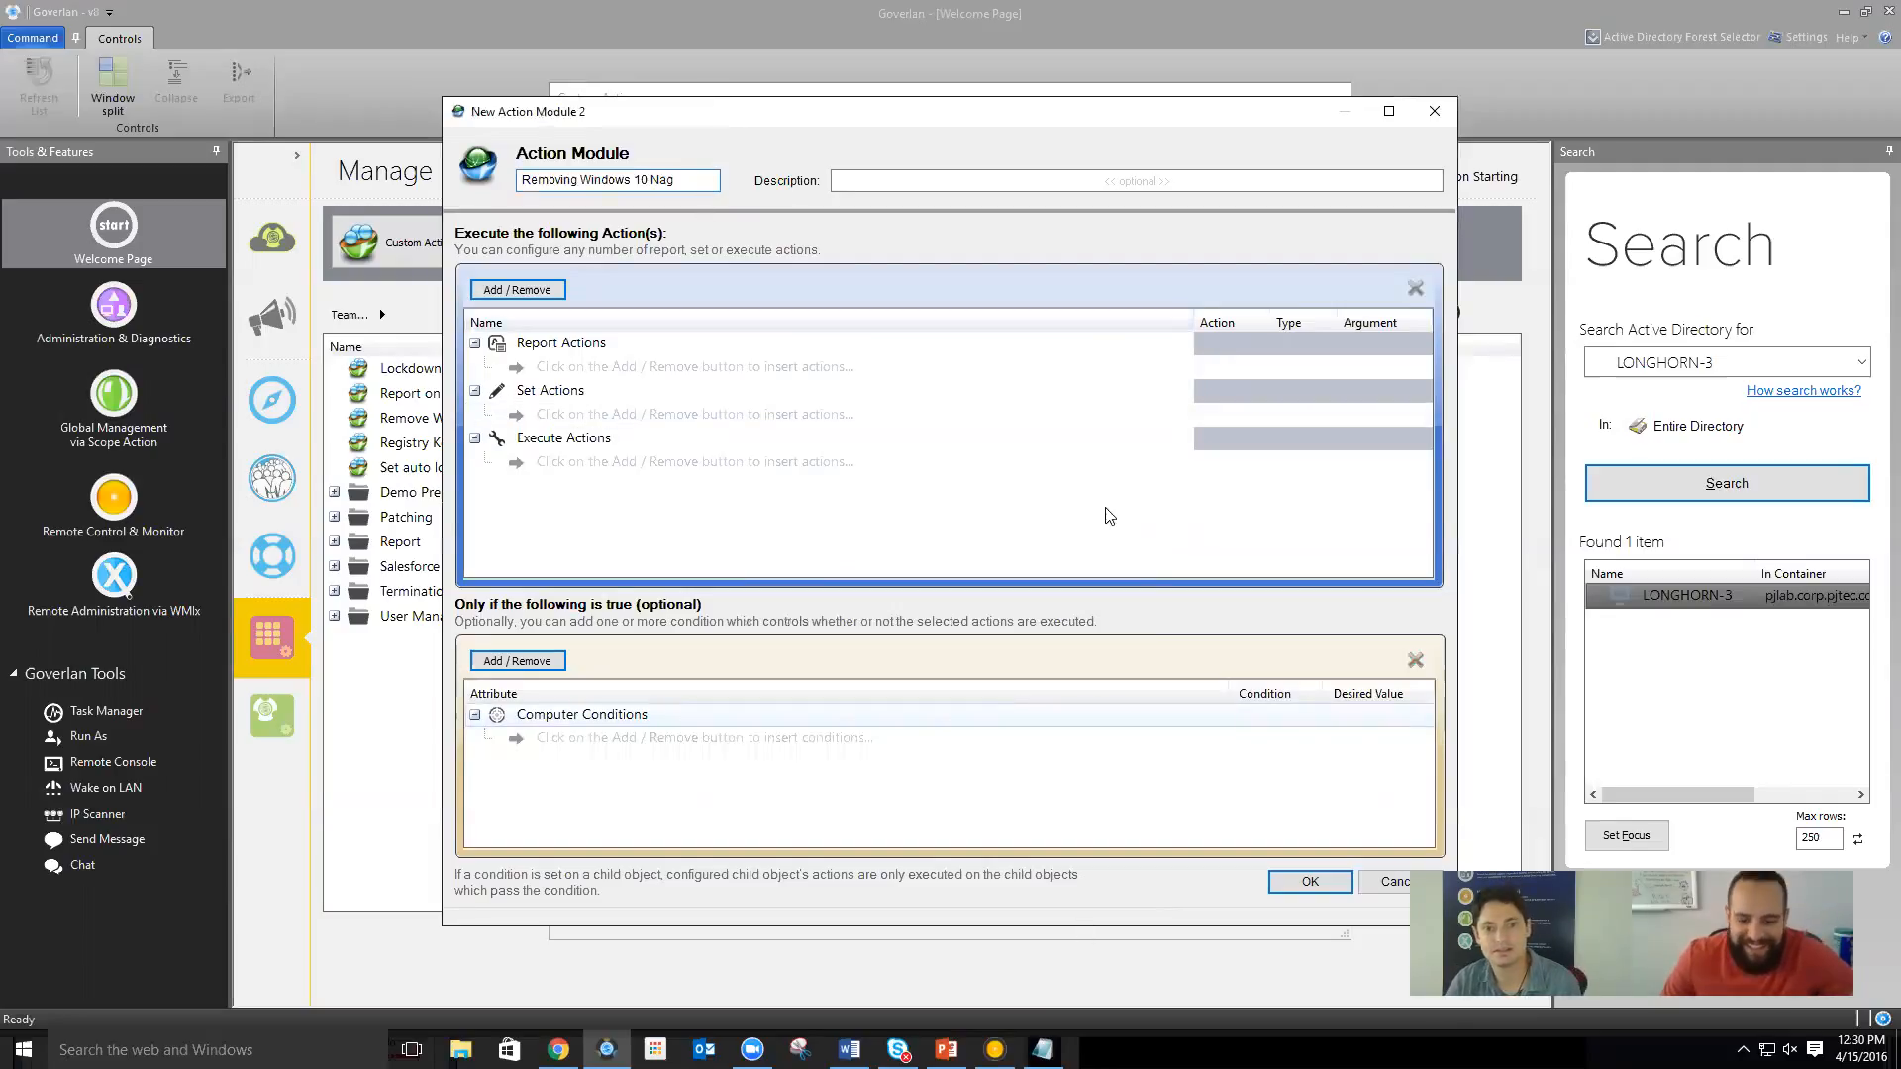
left_click(945, 715)
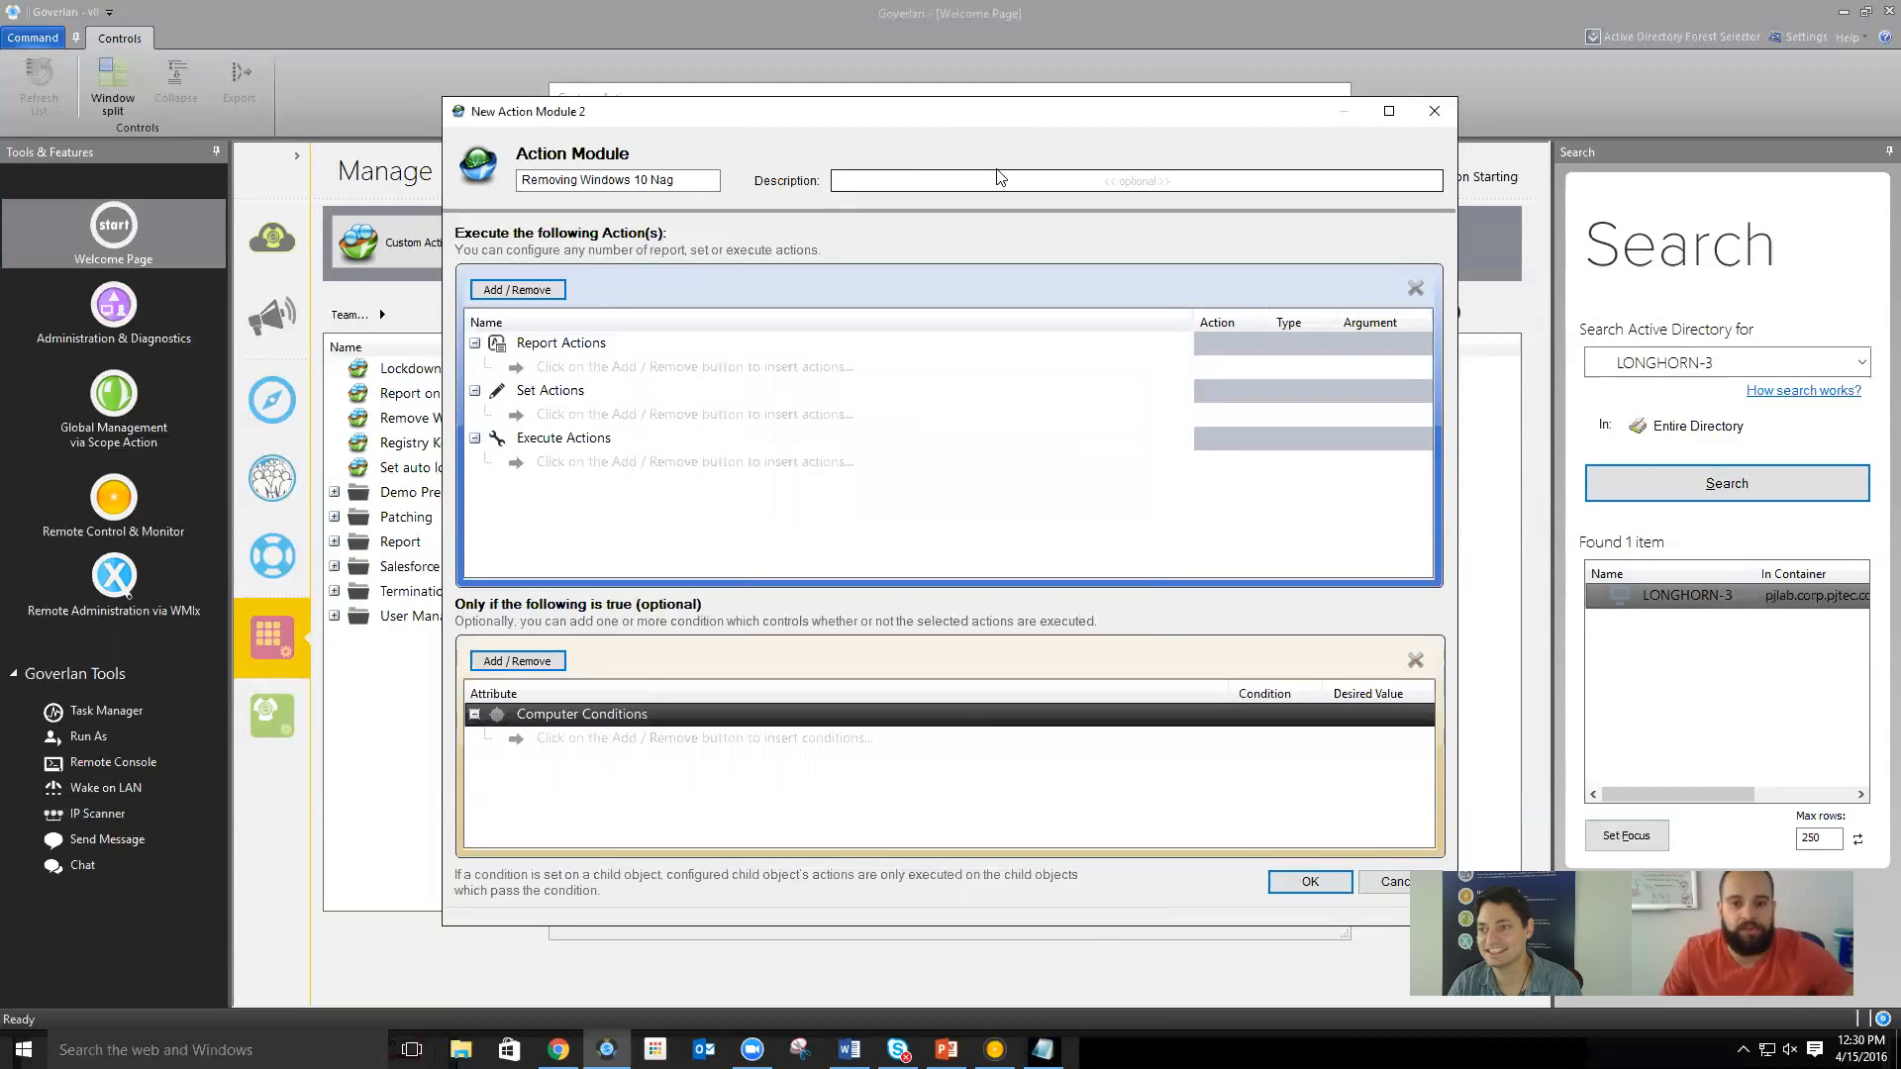
left_click(705, 184)
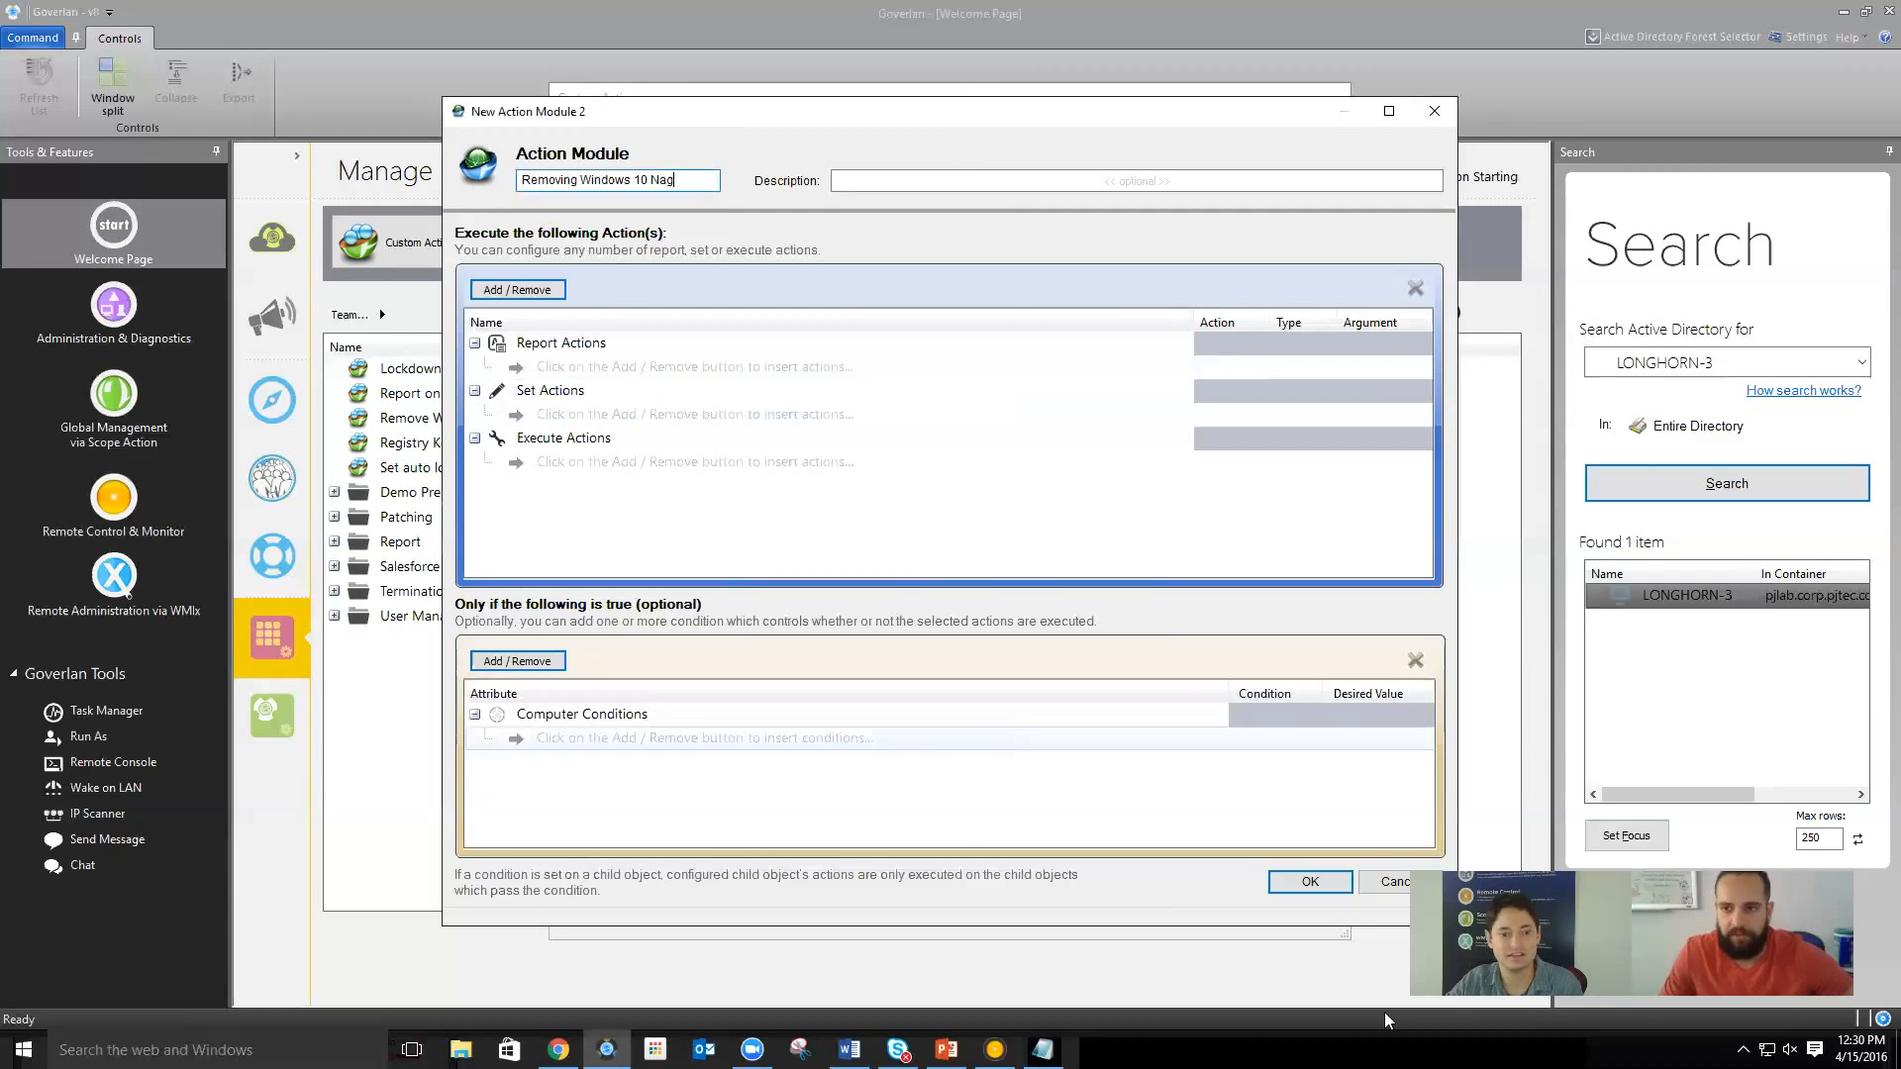
Switch to Chrome and search Google in a new tab for "remove windows update via command line"
left_click(559, 1049)
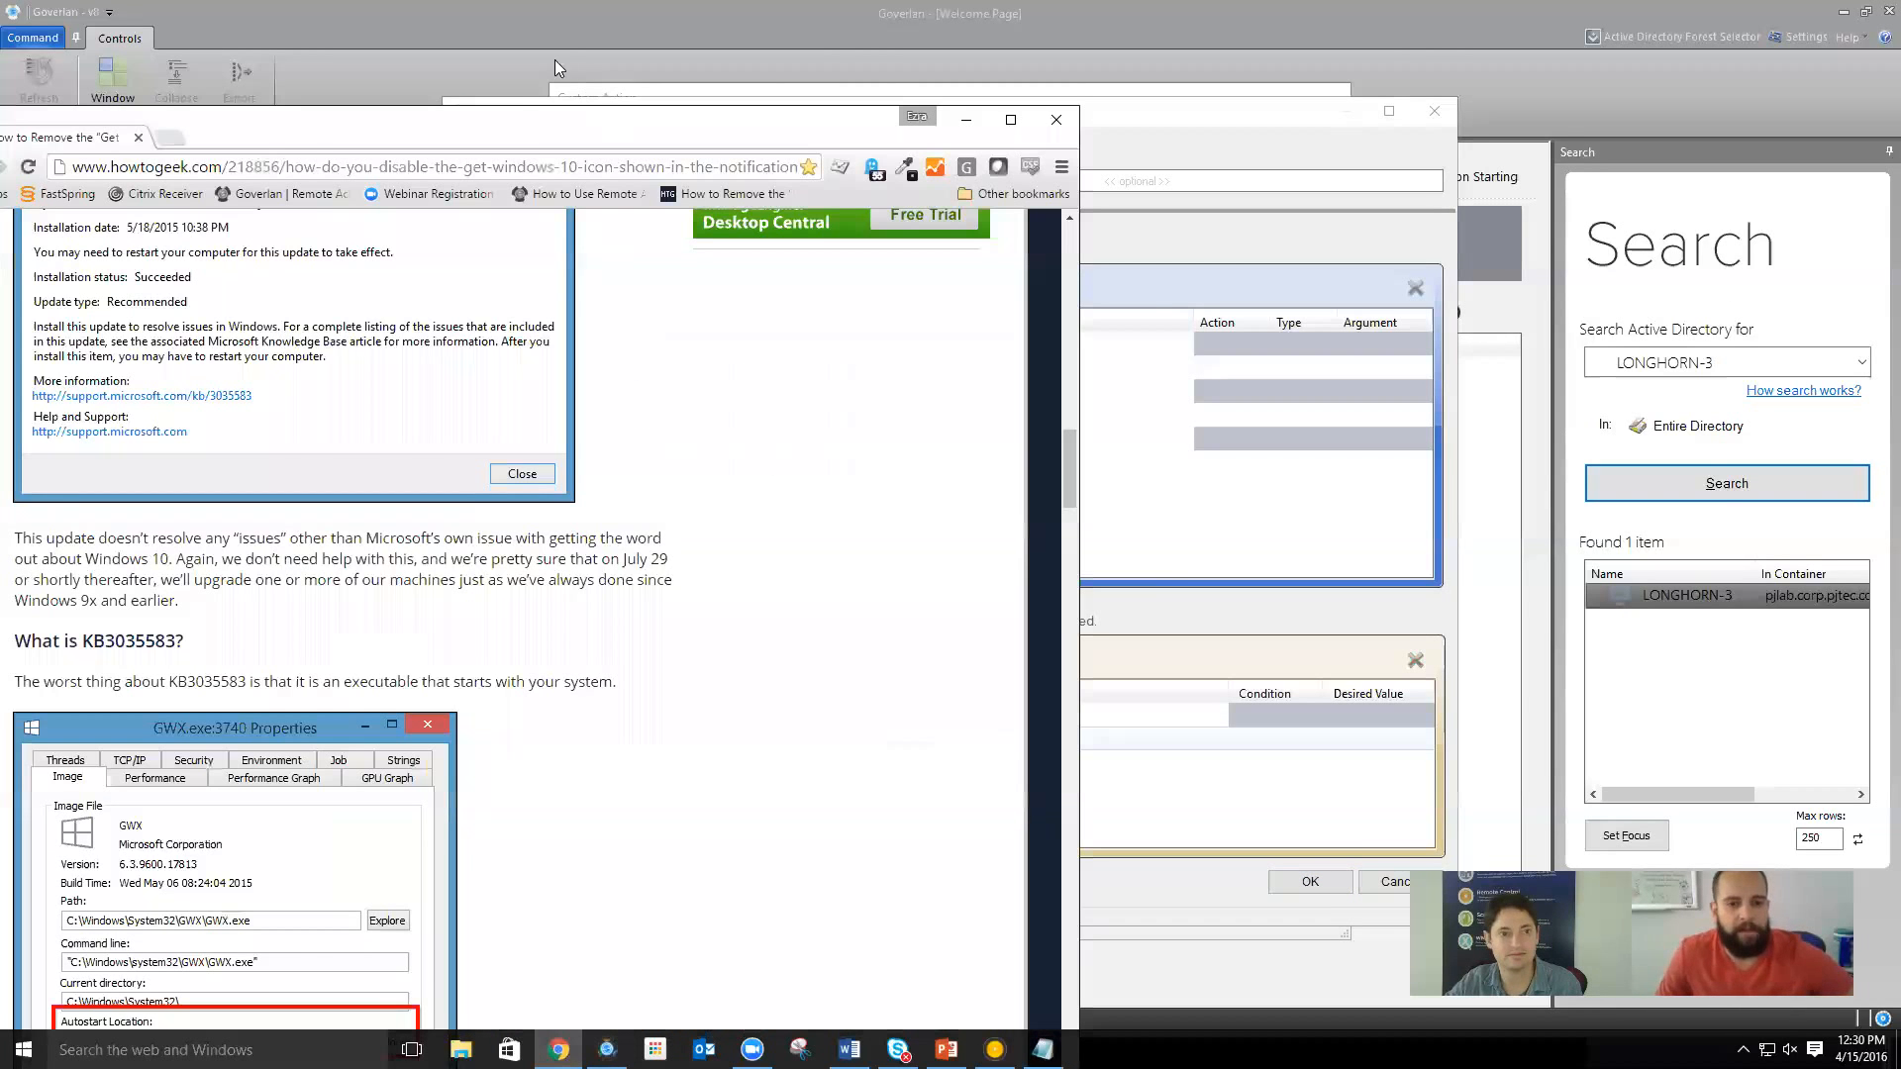
left_click_drag(507, 123, 860, 38)
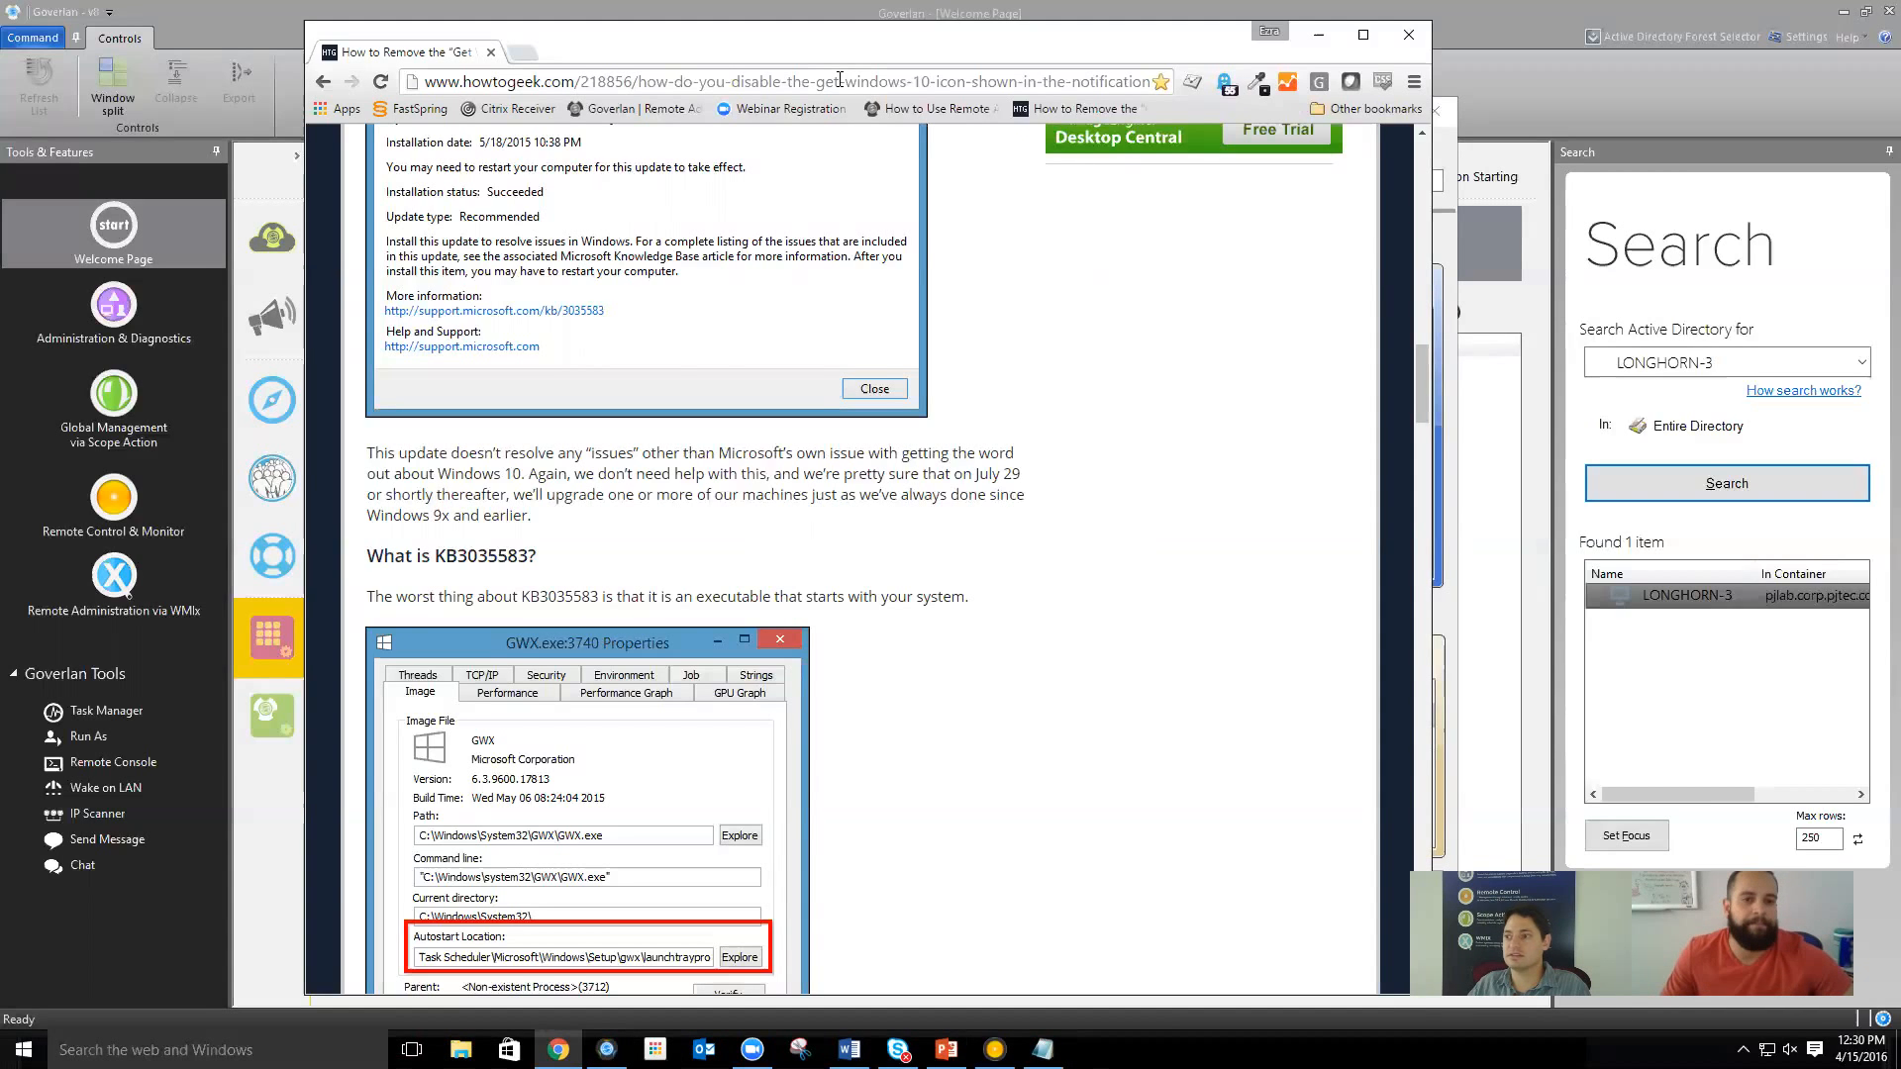
left_click(523, 51)
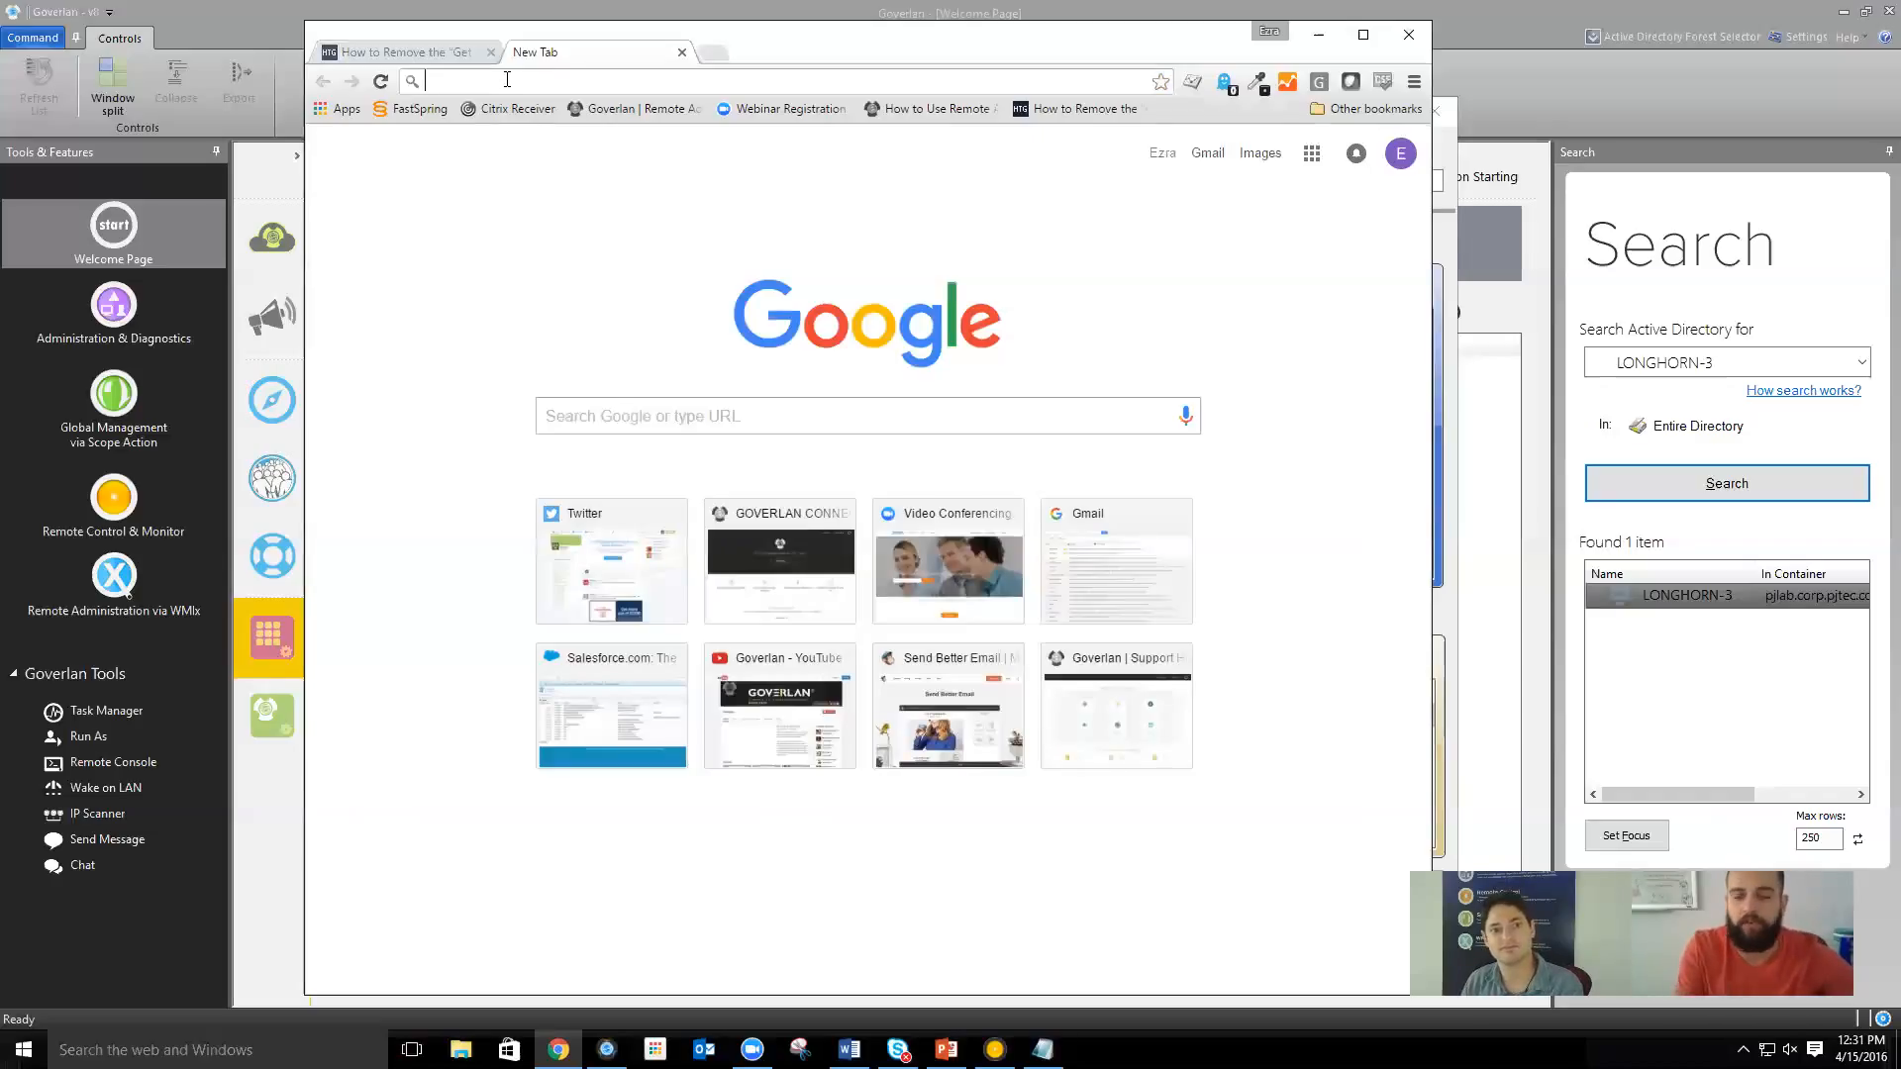
type("rem")
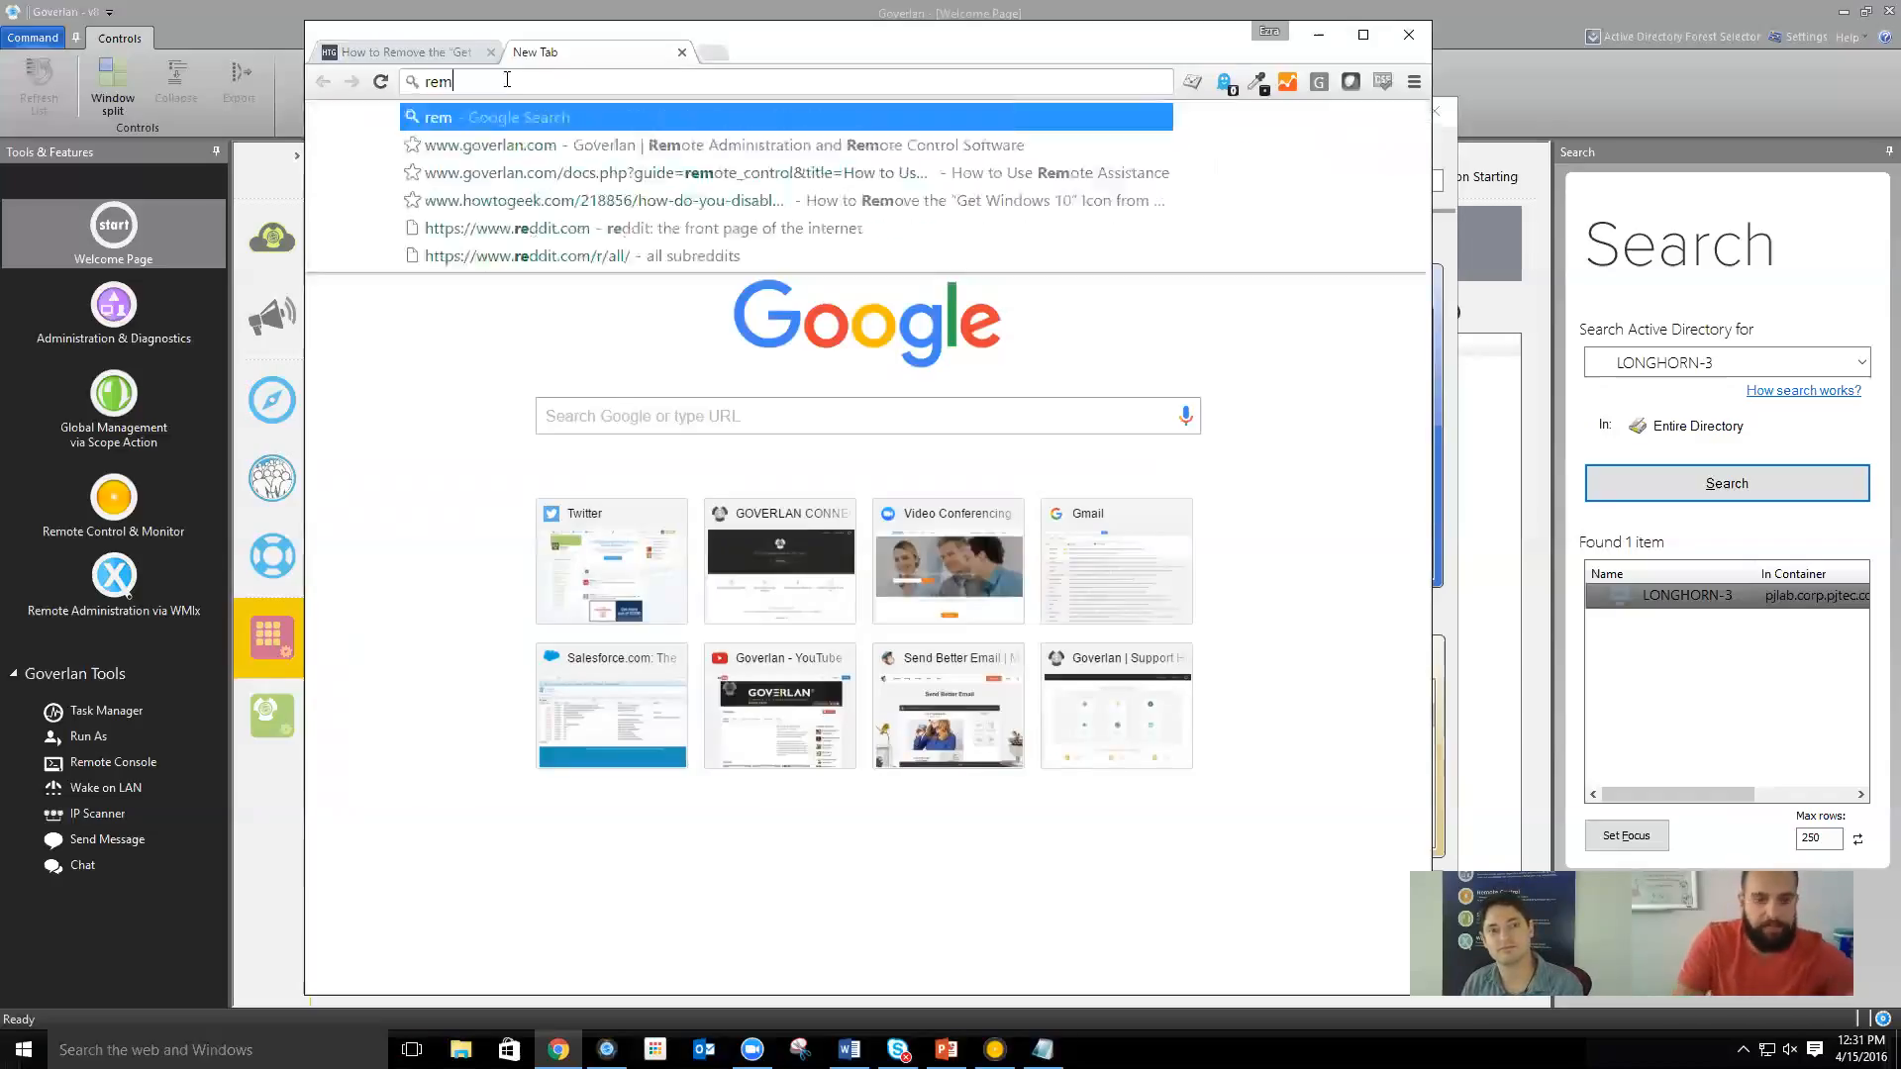
type("ove windows u")
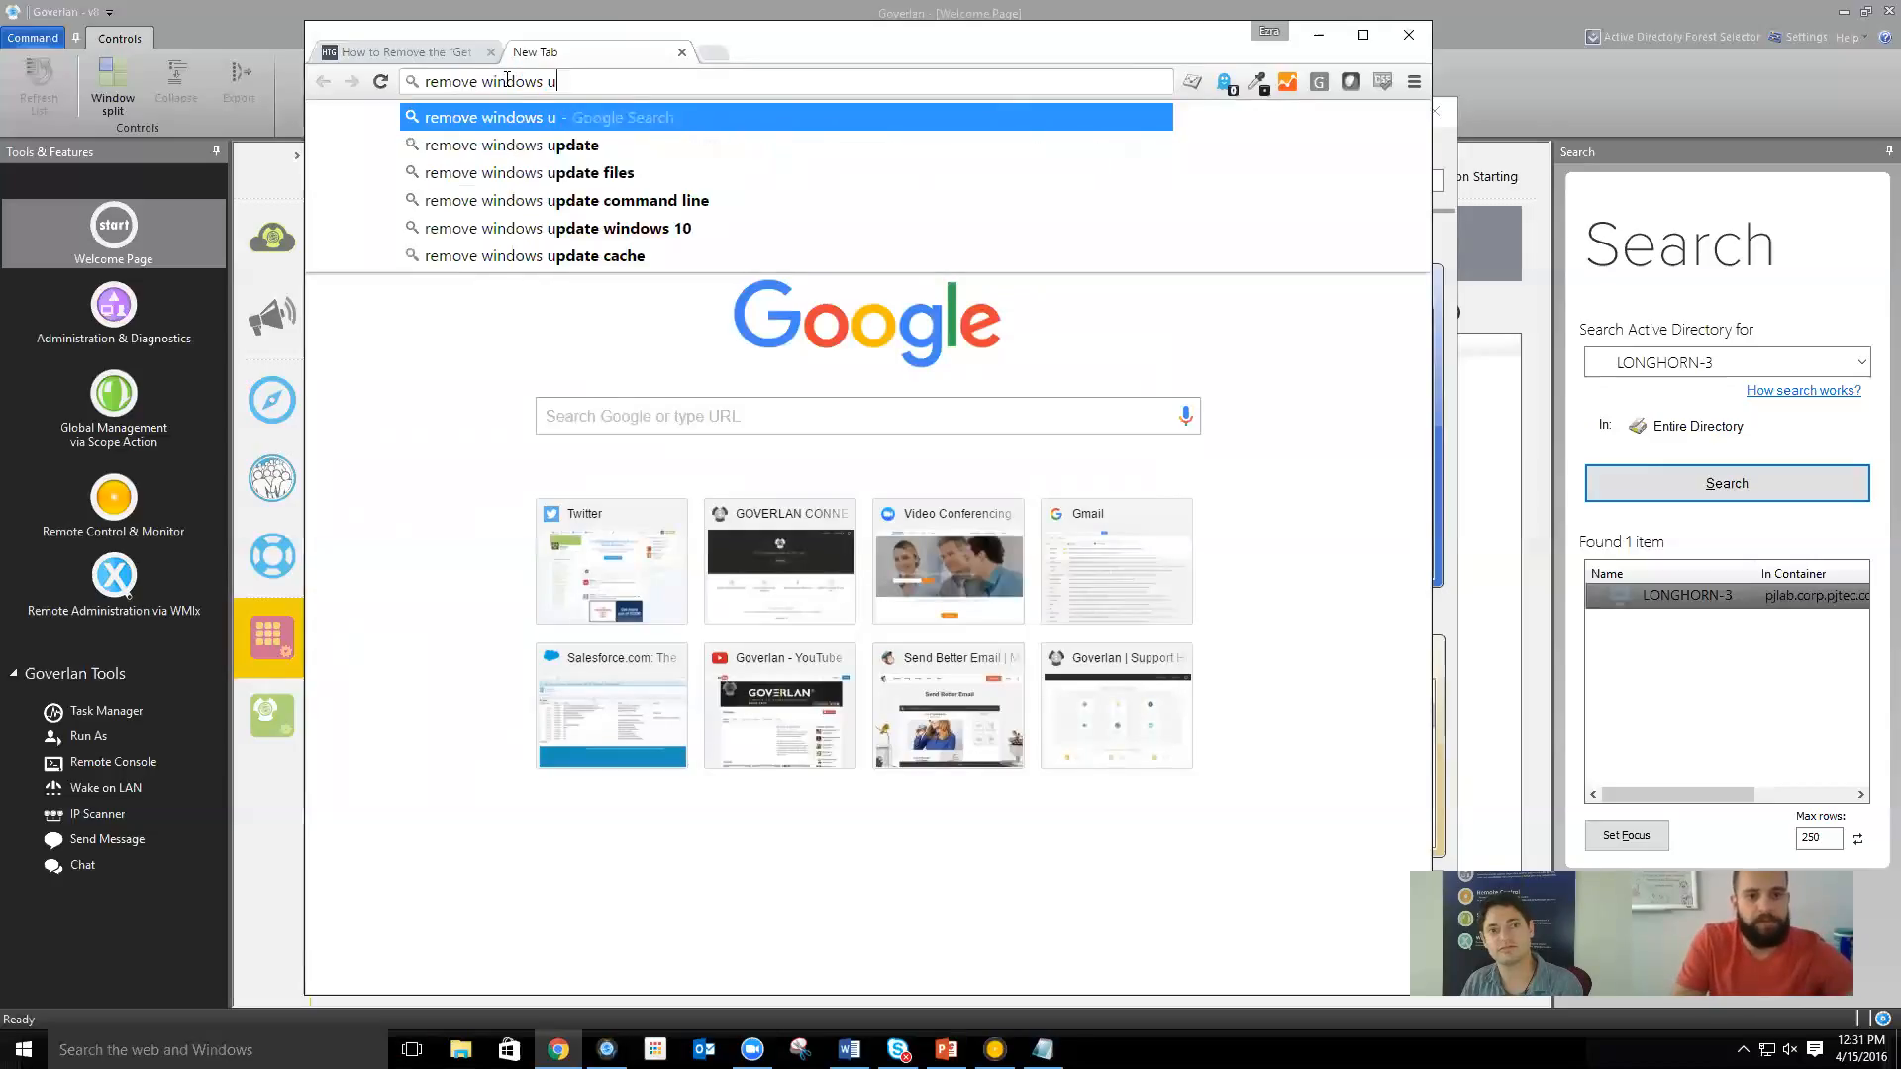
type("pdat via comman")
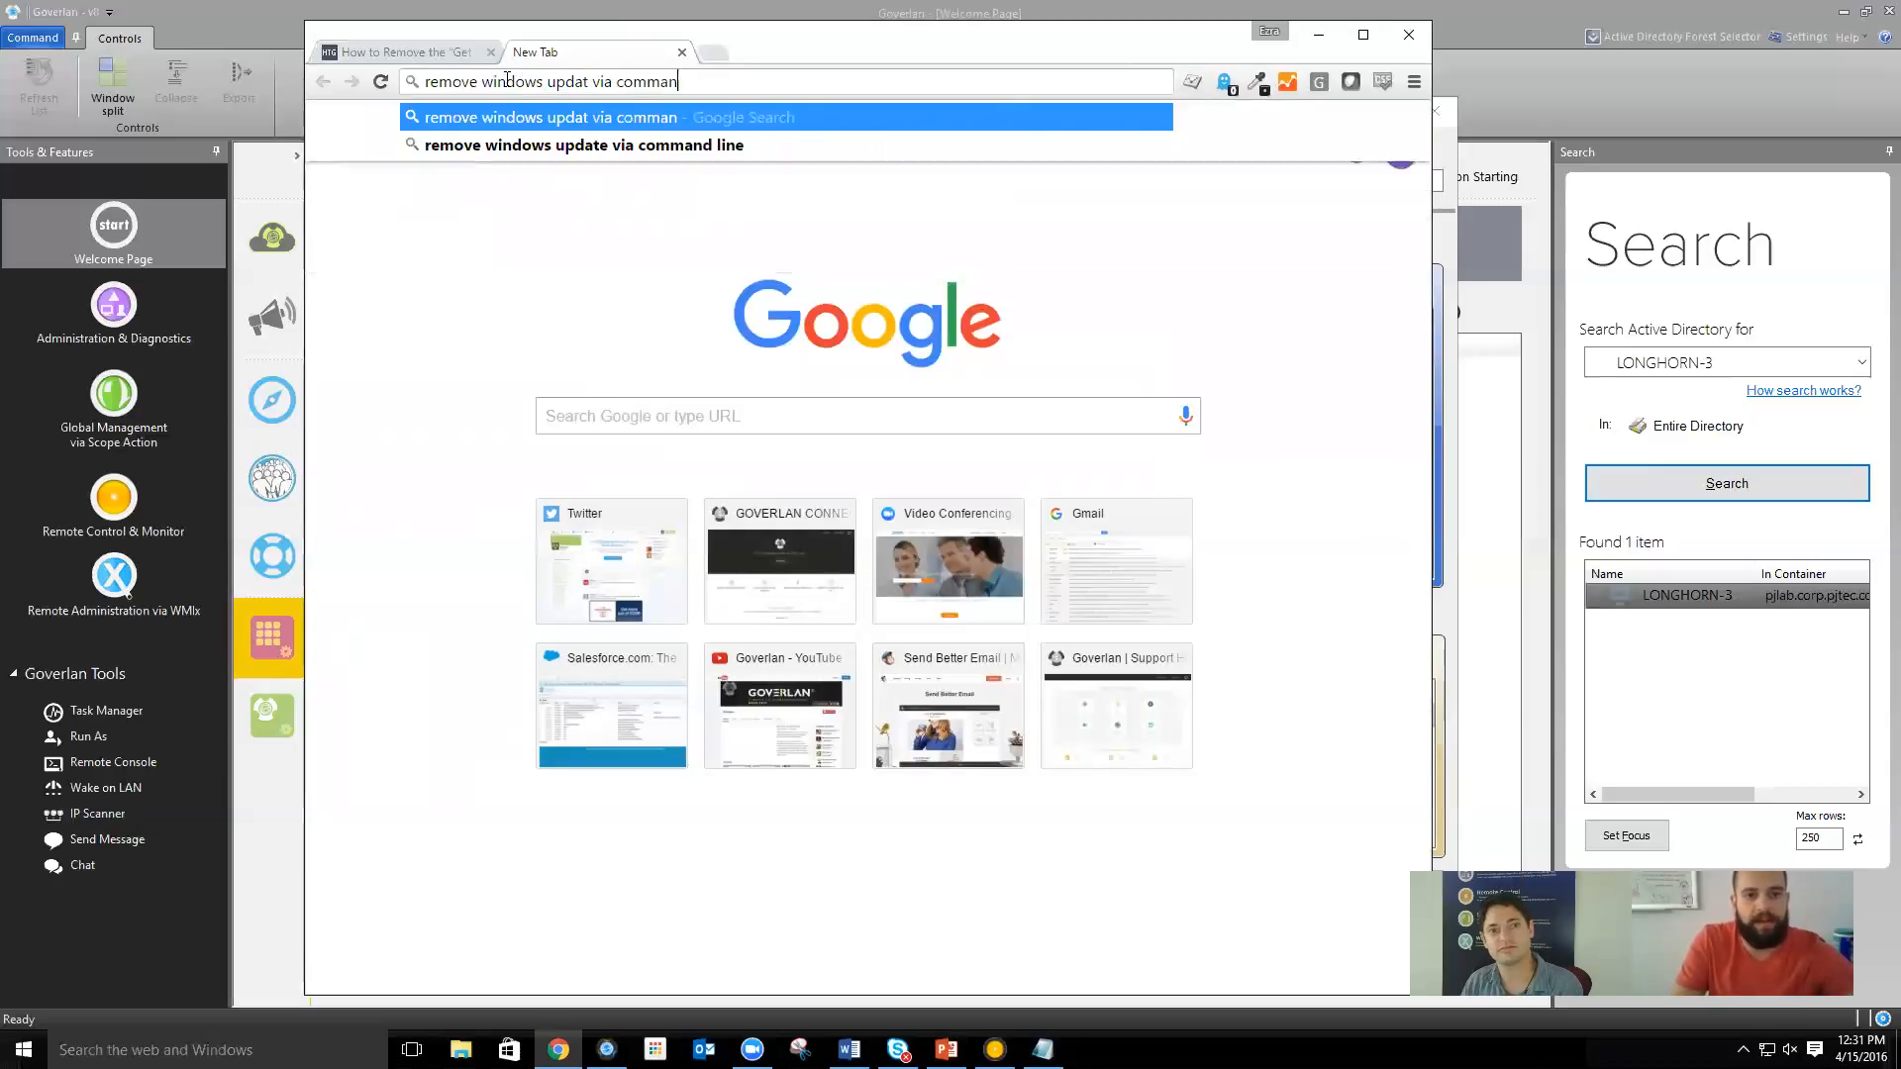
type("d line")
key("Return")
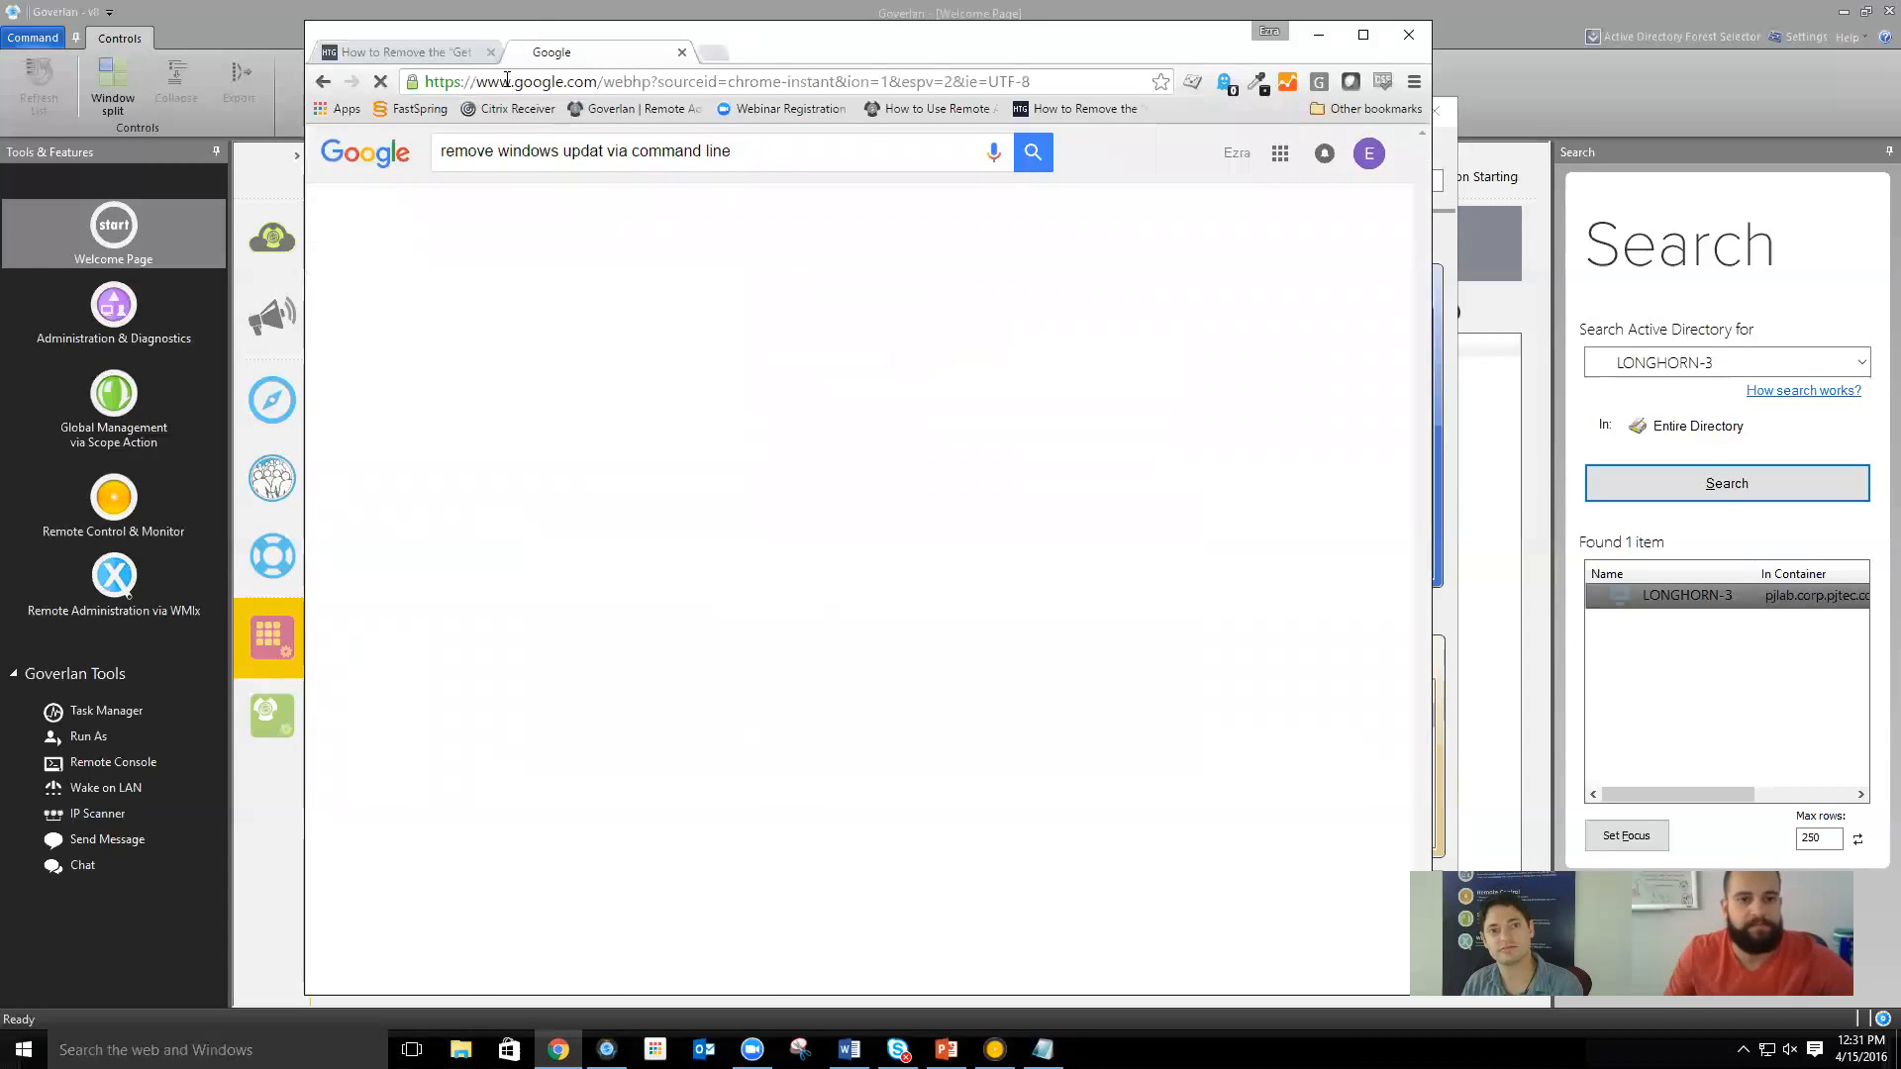
left_click(757, 308)
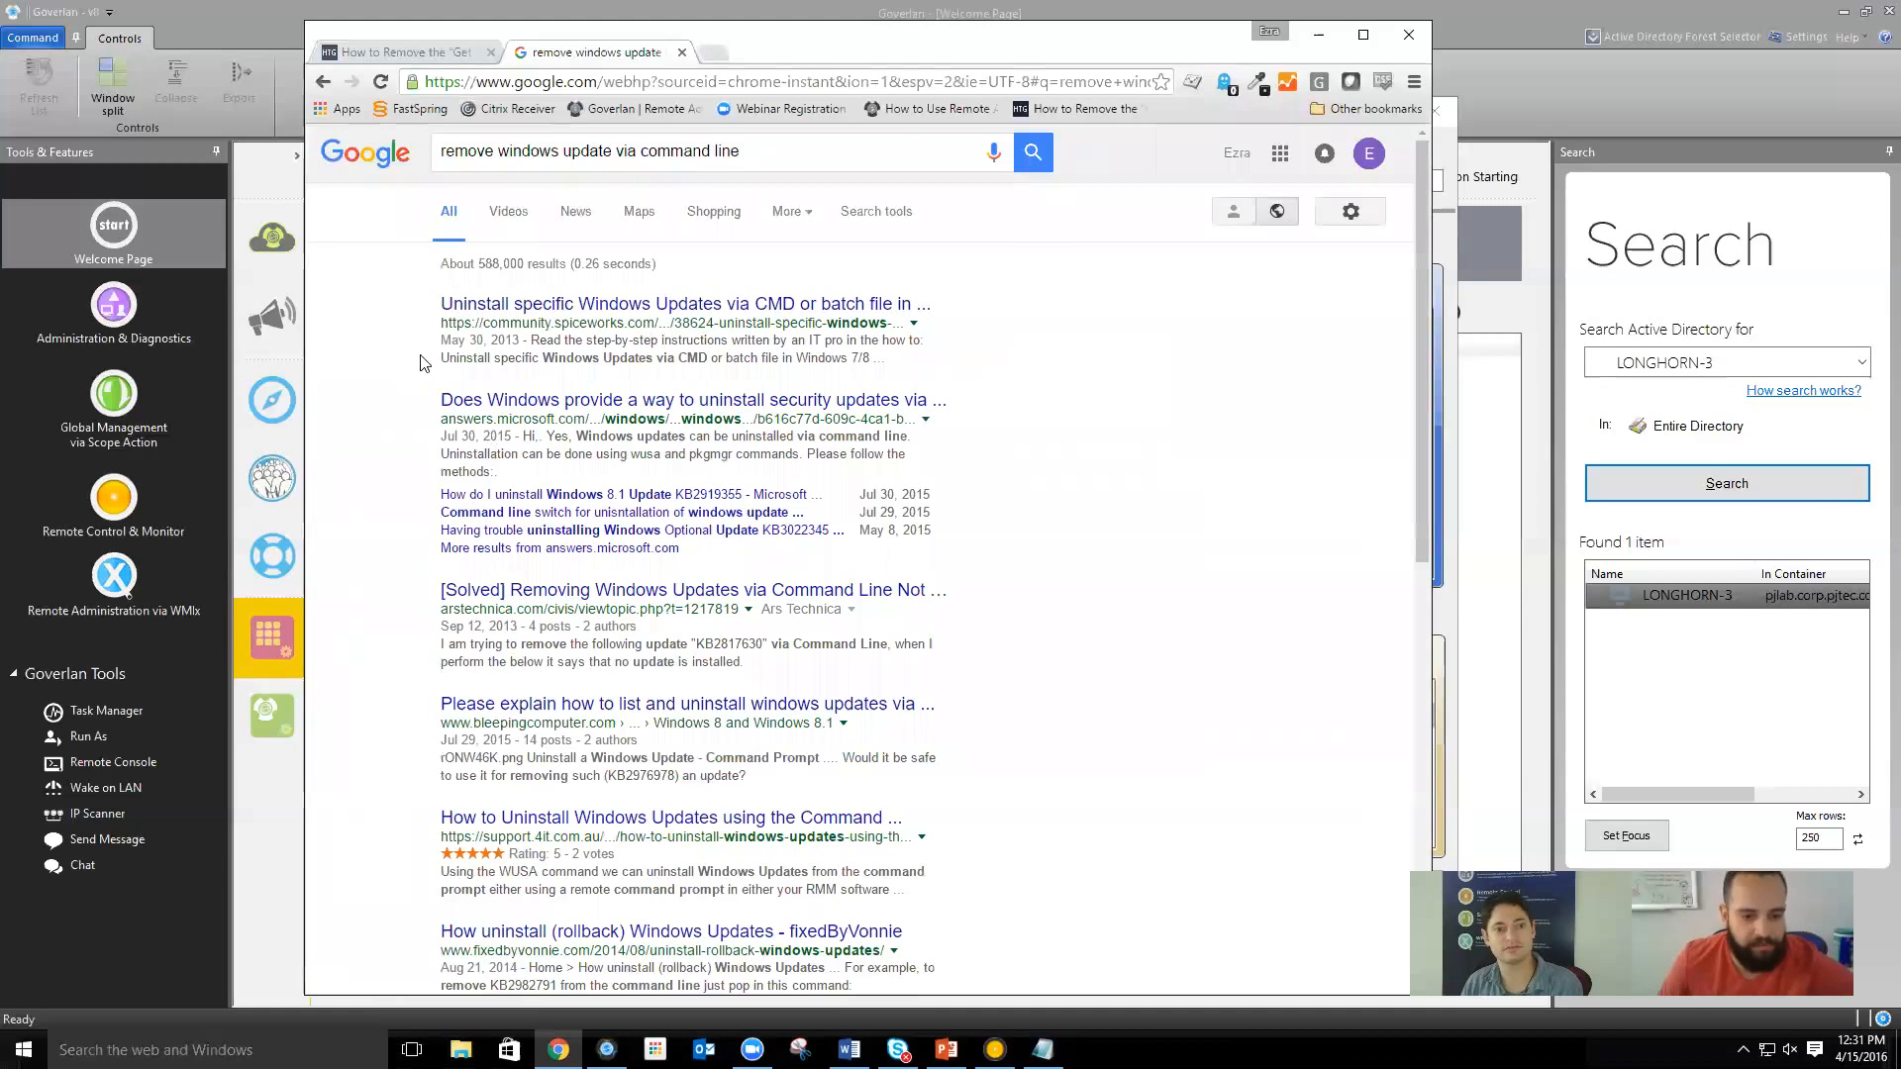
Look up the wusa uninstall command in the Spiceworks how-to on uninstalling specific Windows Updates, and return to the search results
left_click(478, 302)
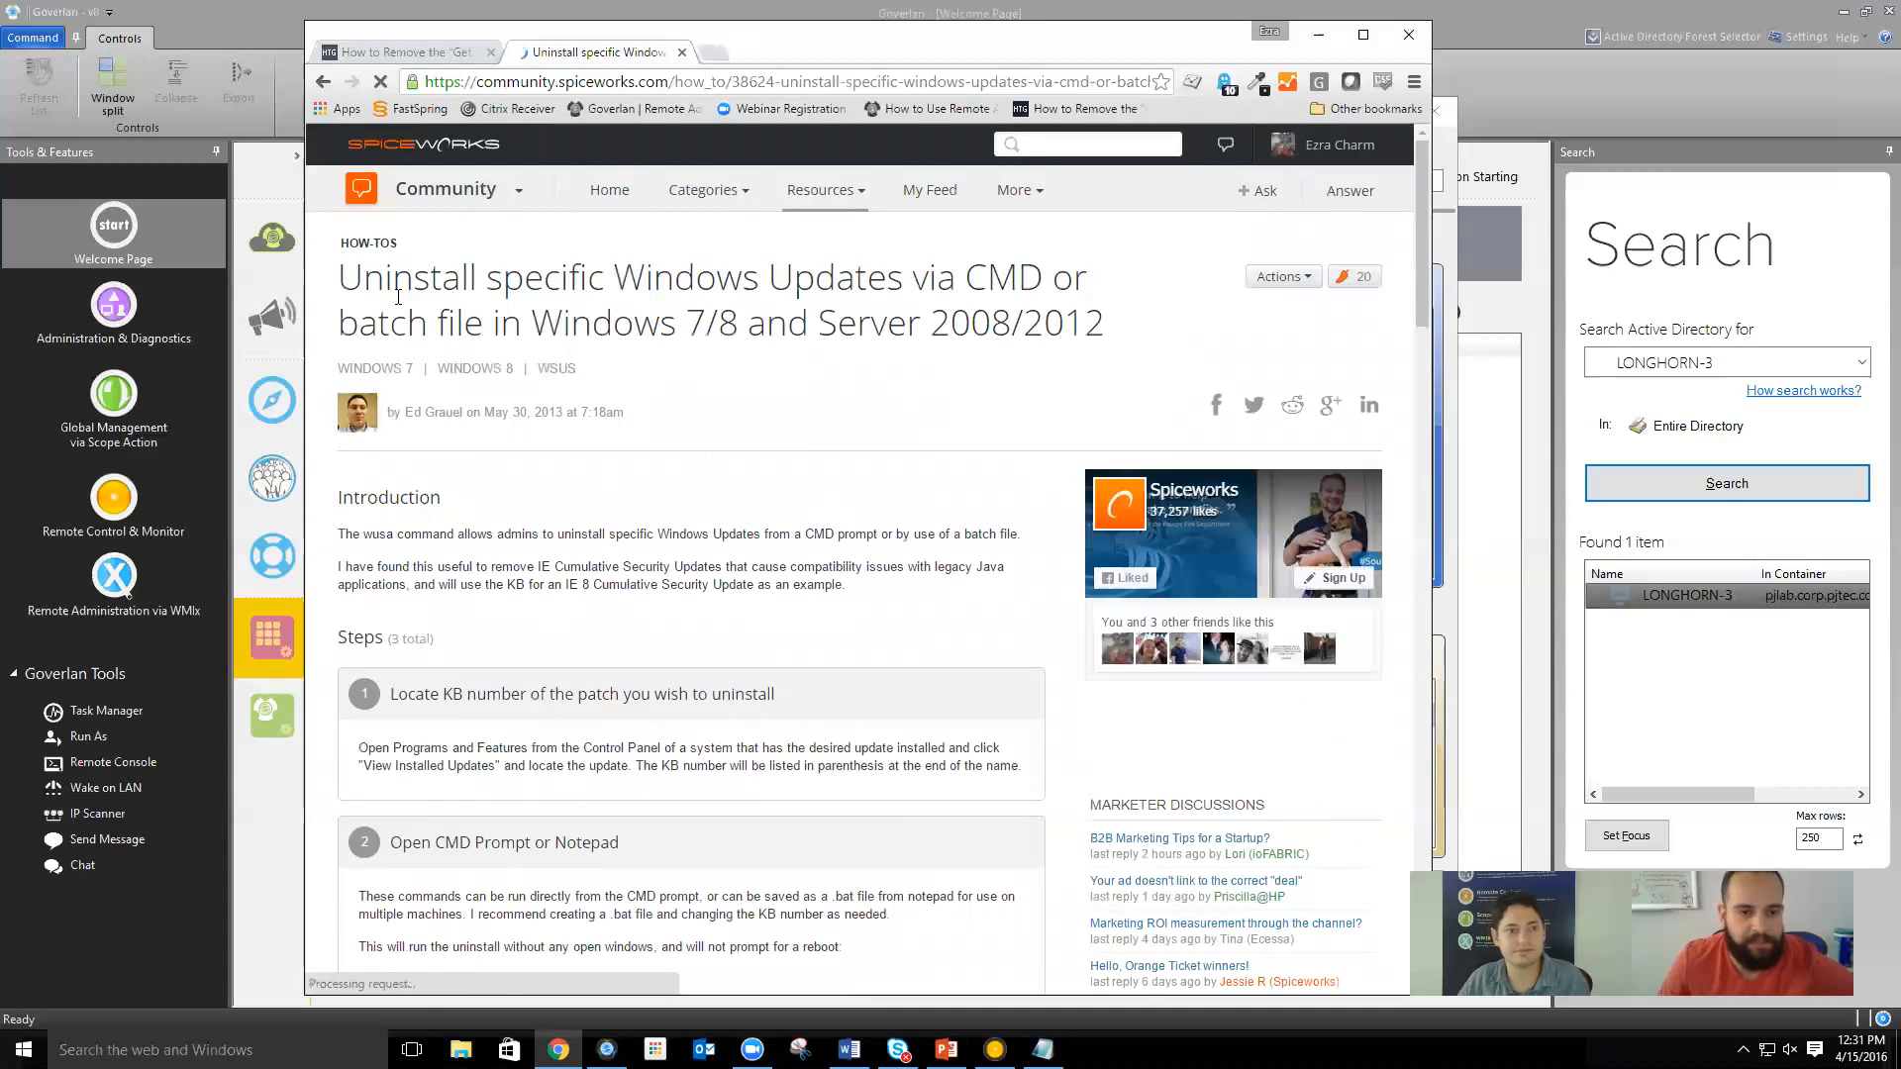
scroll(854, 454, "down", 4)
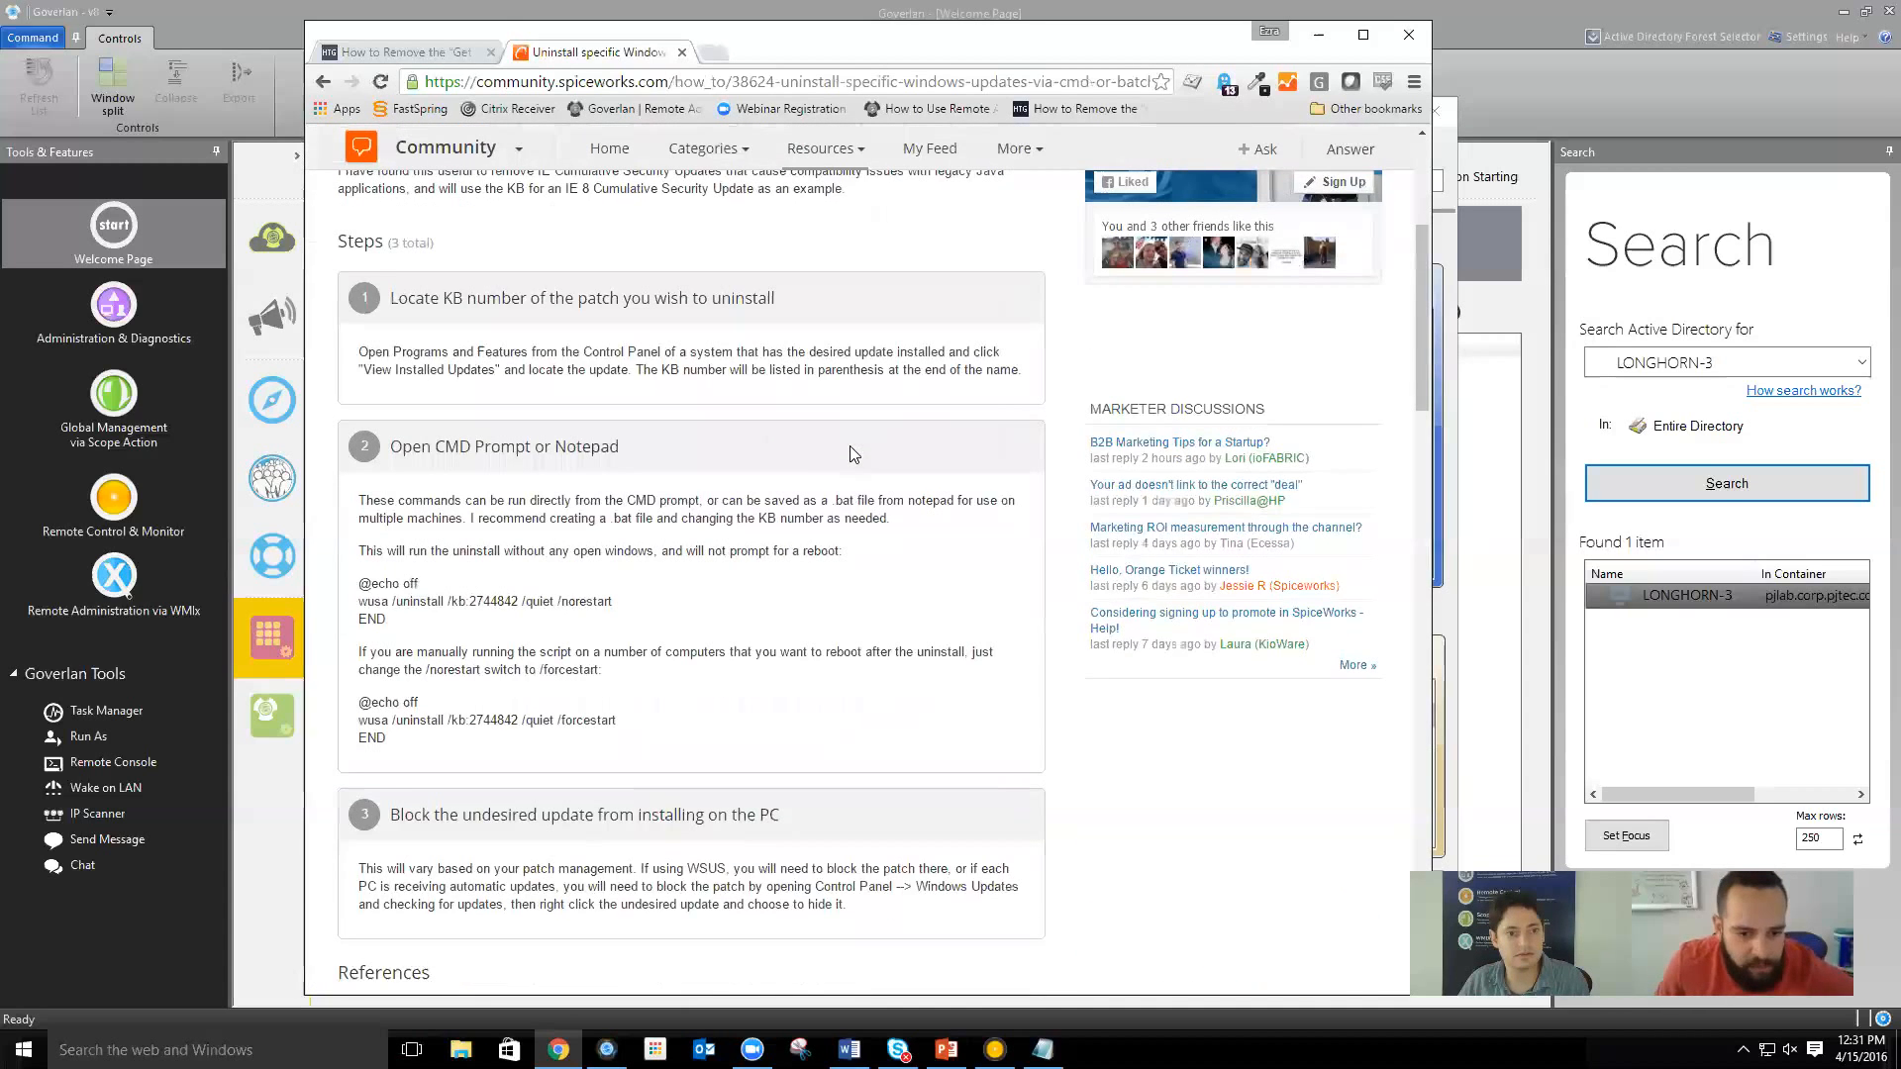
left_click_drag(388, 601, 360, 601)
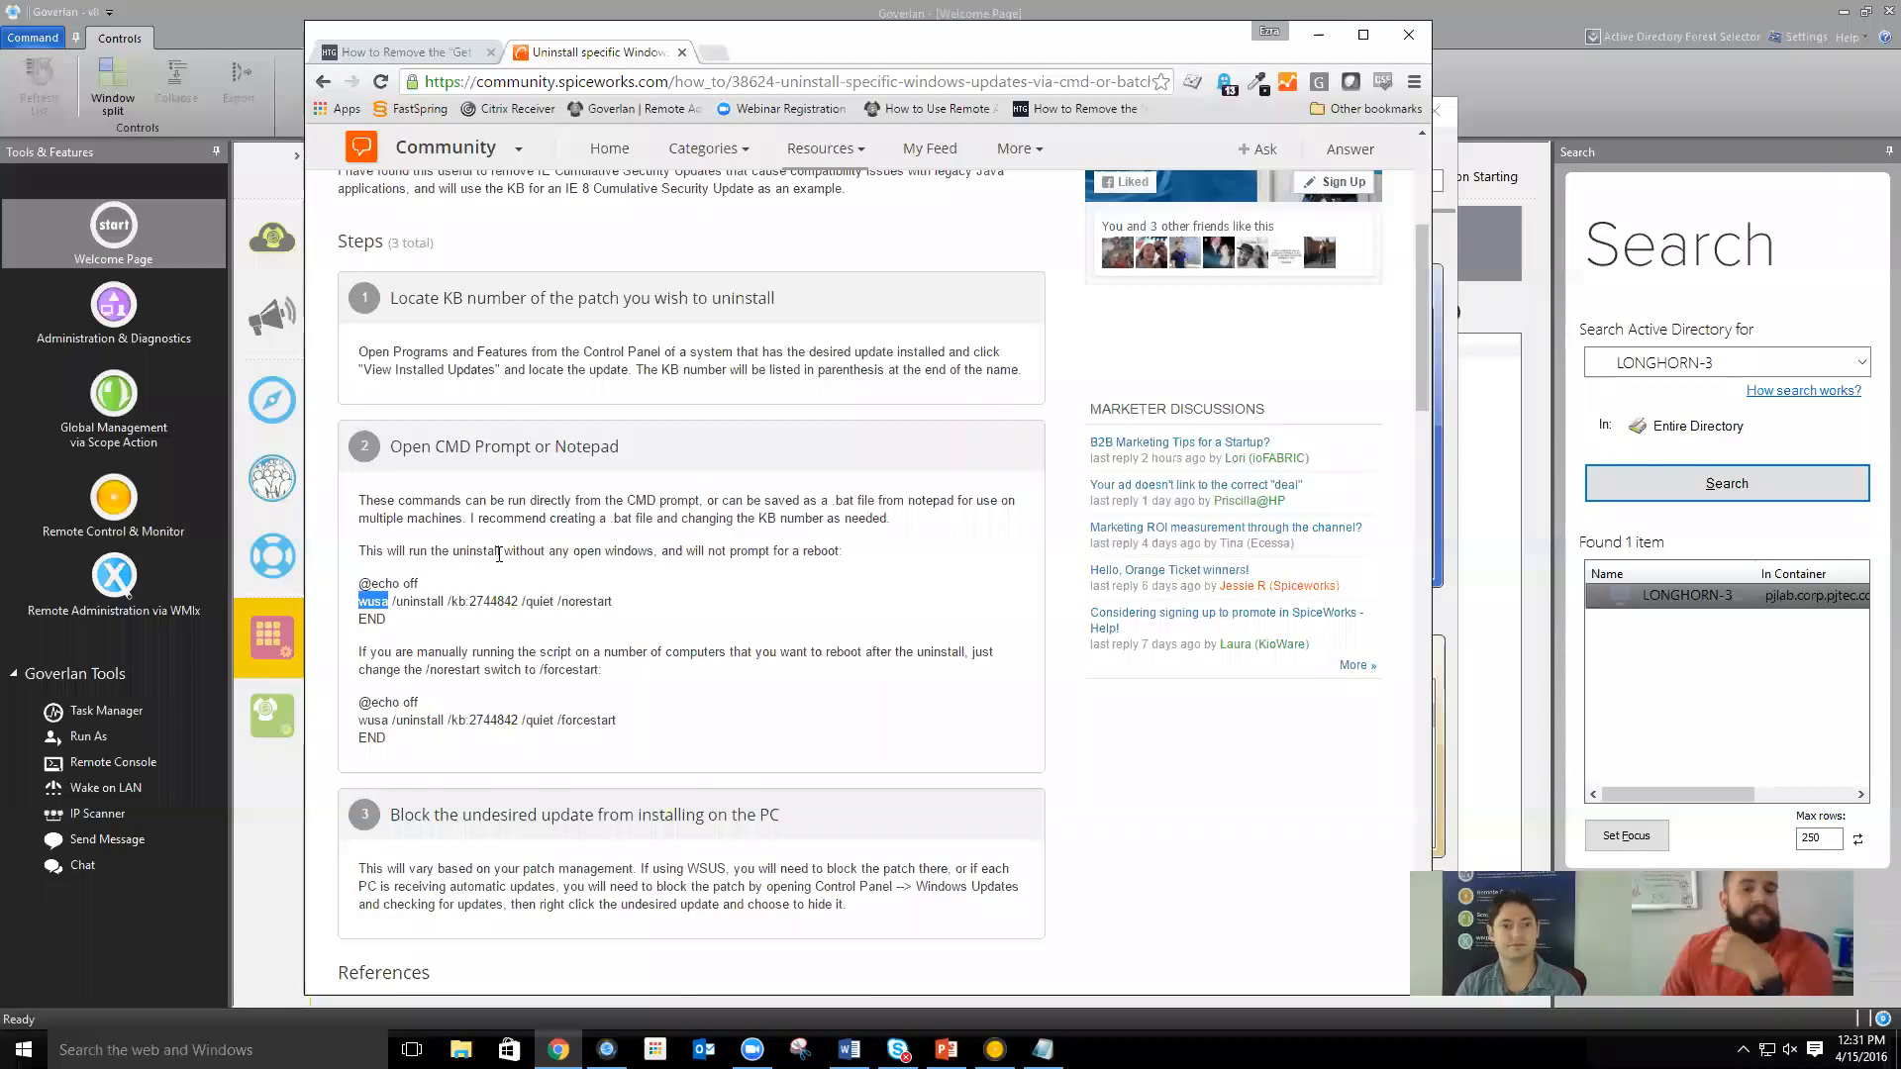
left_click(325, 83)
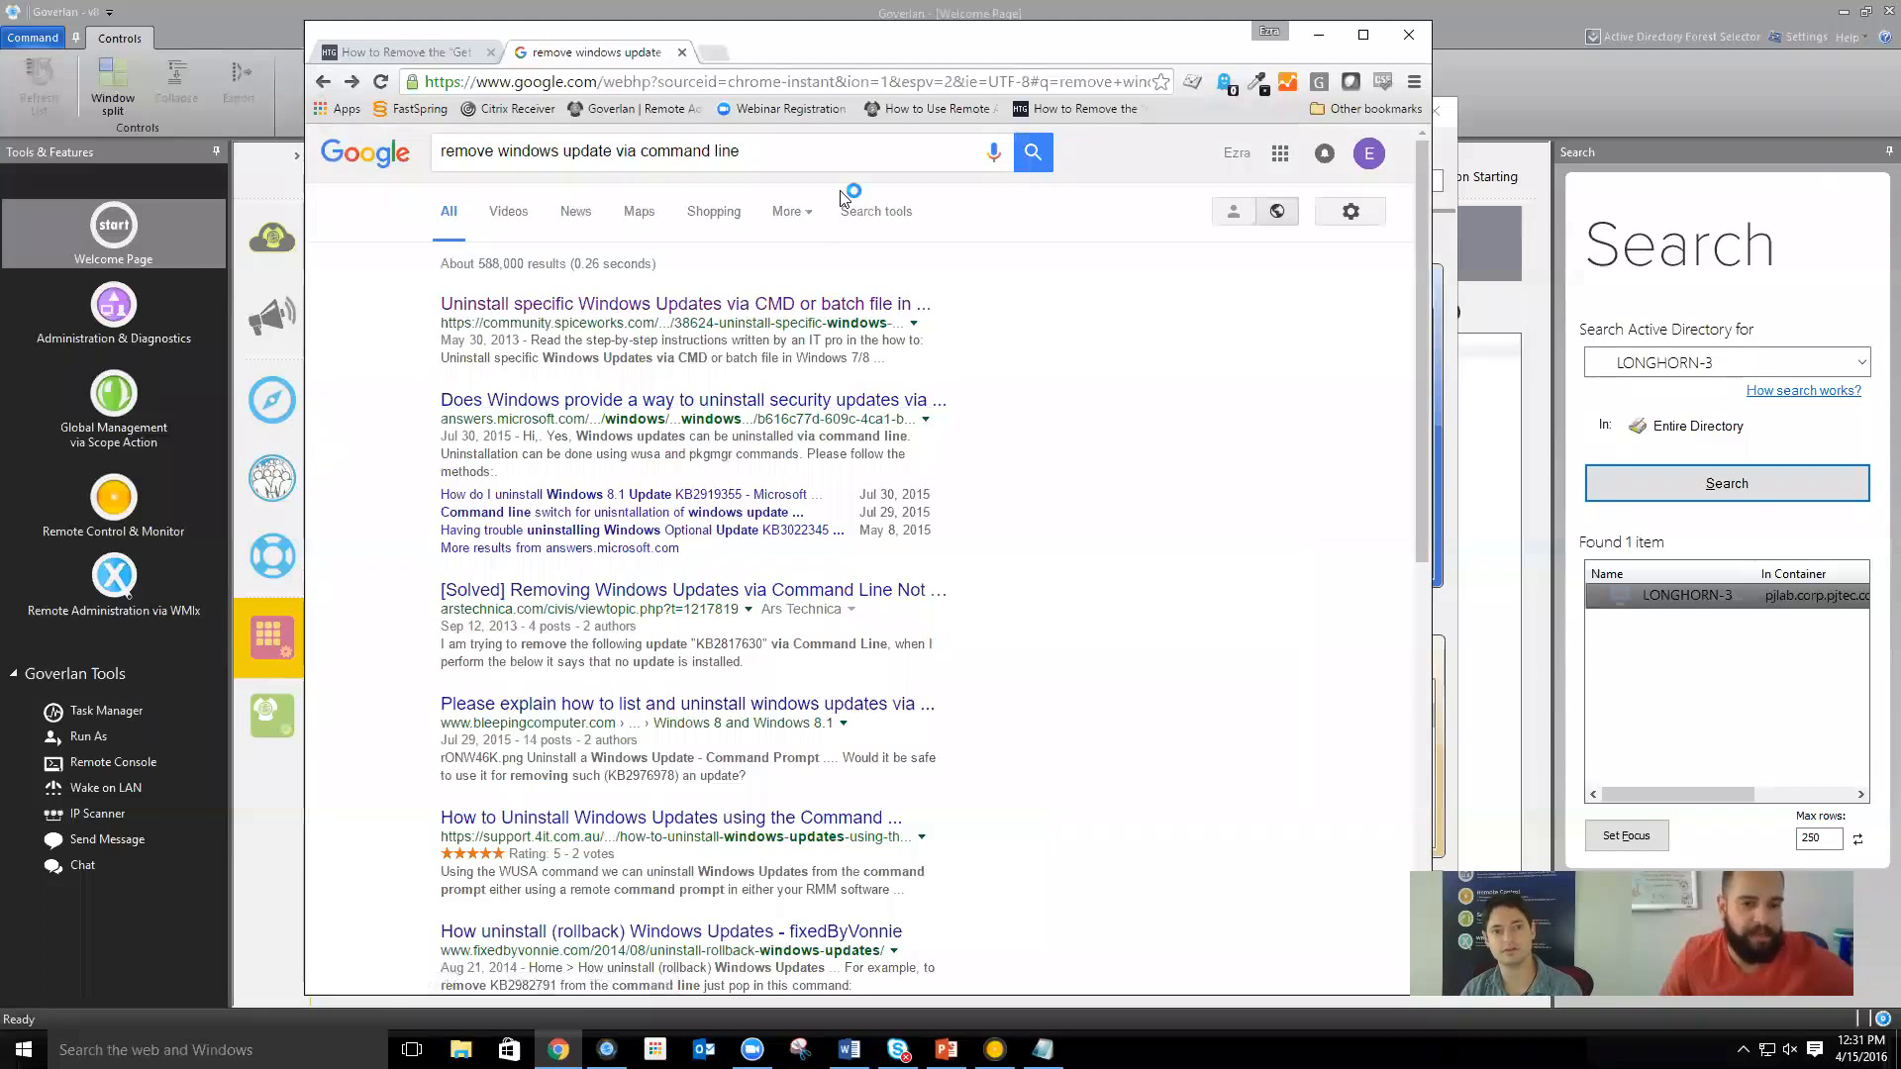
Back in Goverlan, add the Run a new process execute action from the Processes category to the Removing Windows 10 Nag module
left_click(1321, 42)
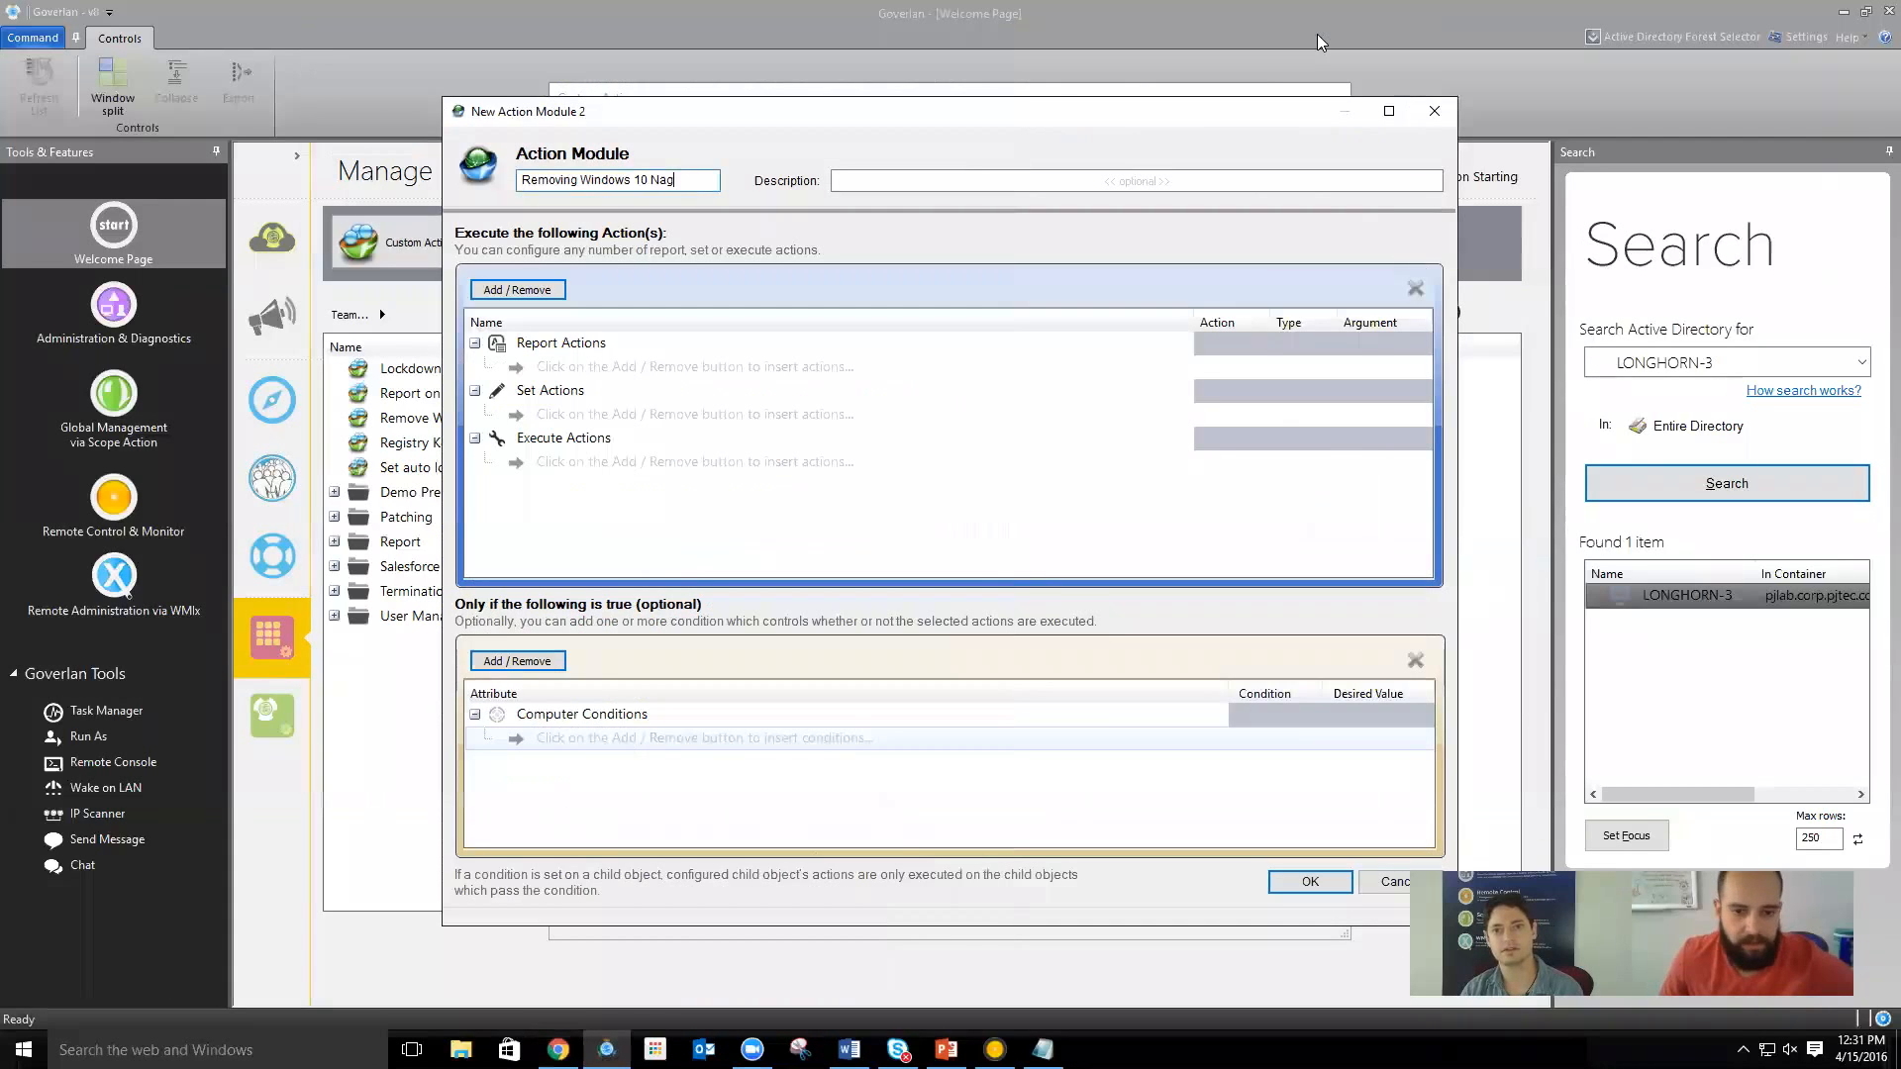
left_click(505, 290)
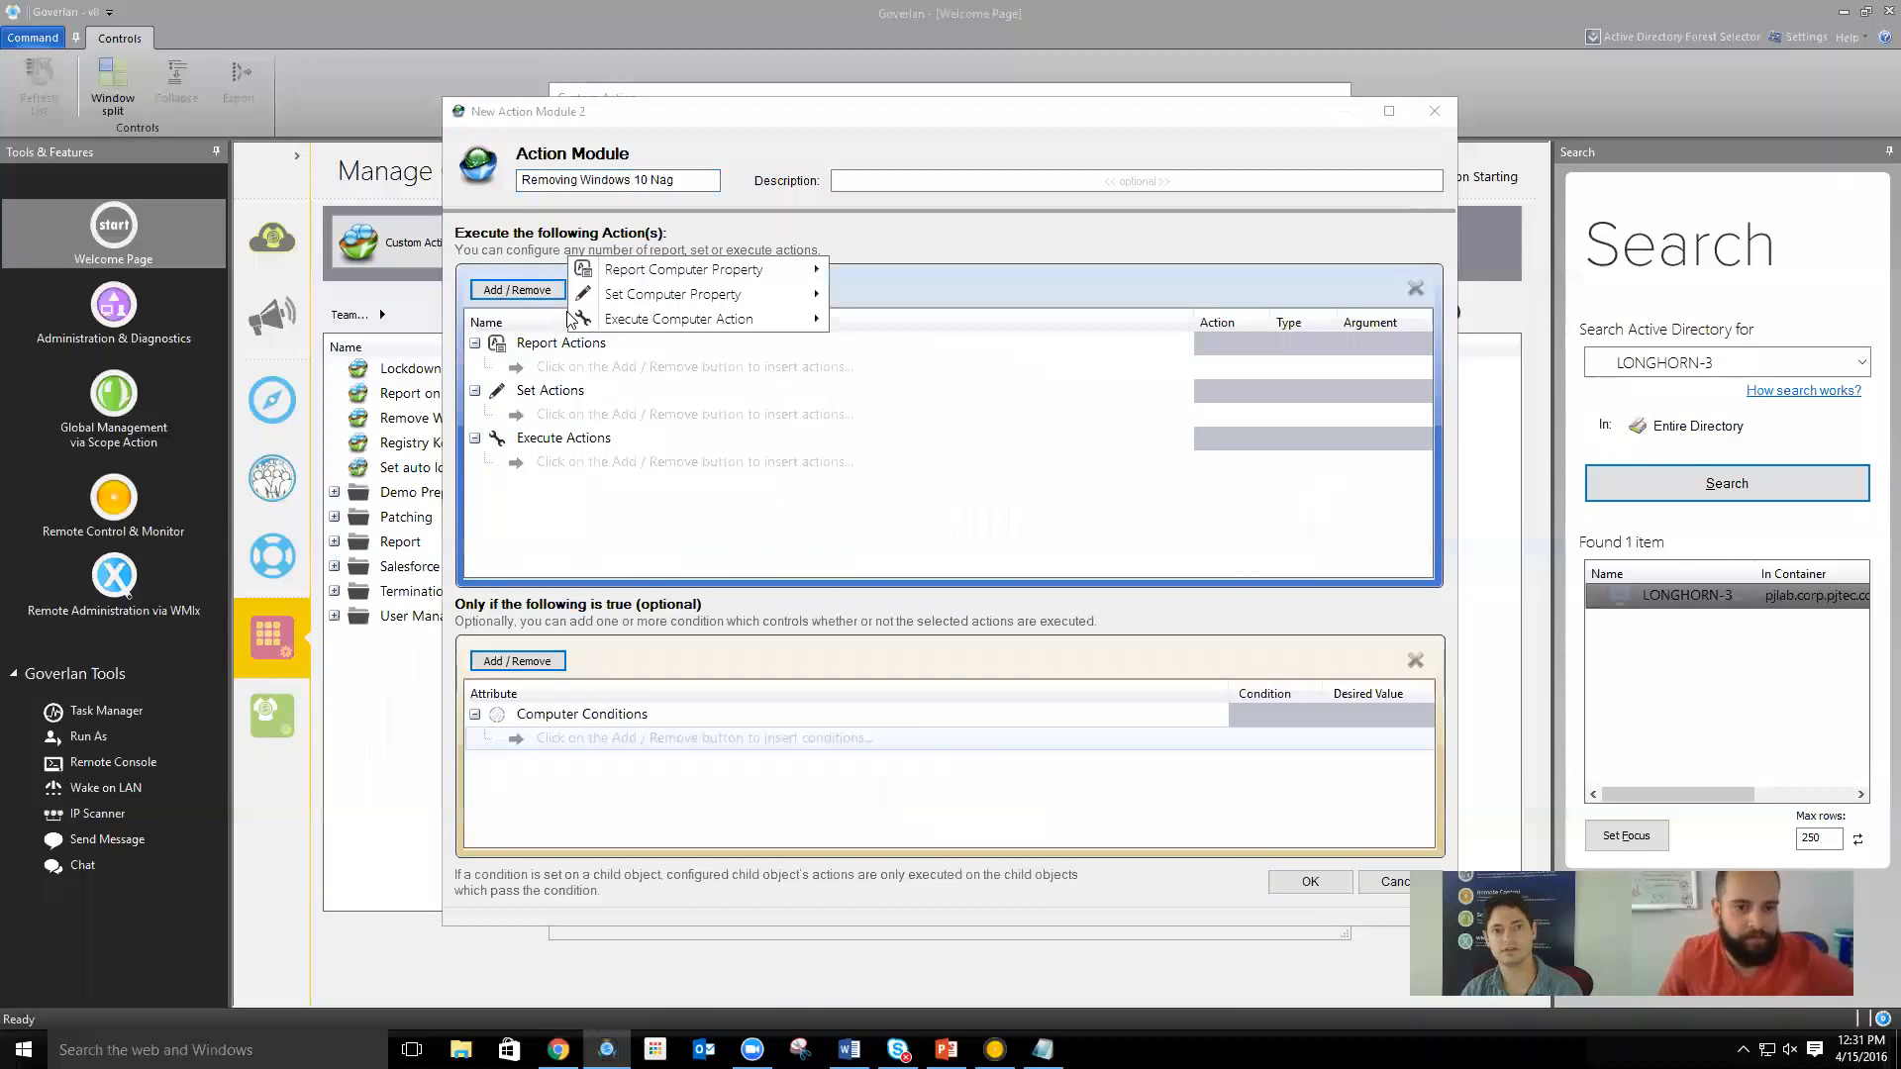
mouse_move(651, 322)
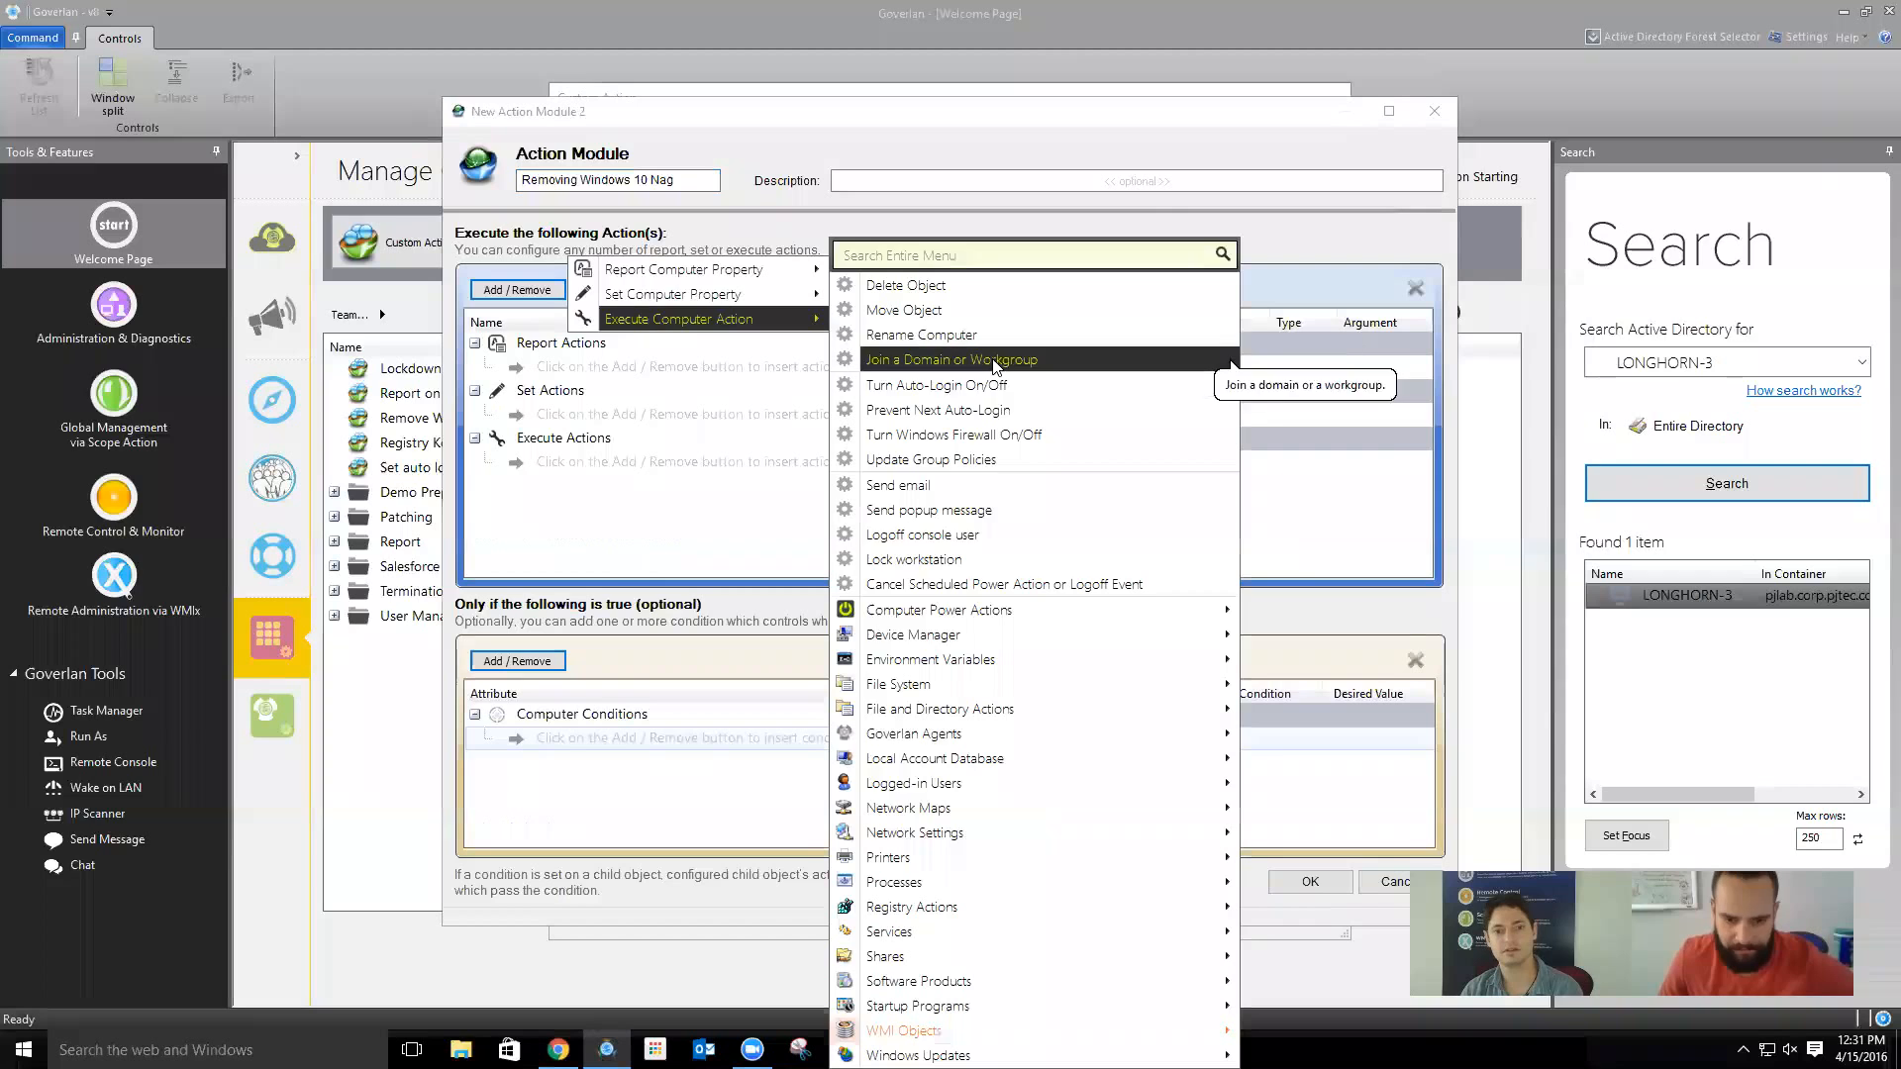
mouse_move(974, 882)
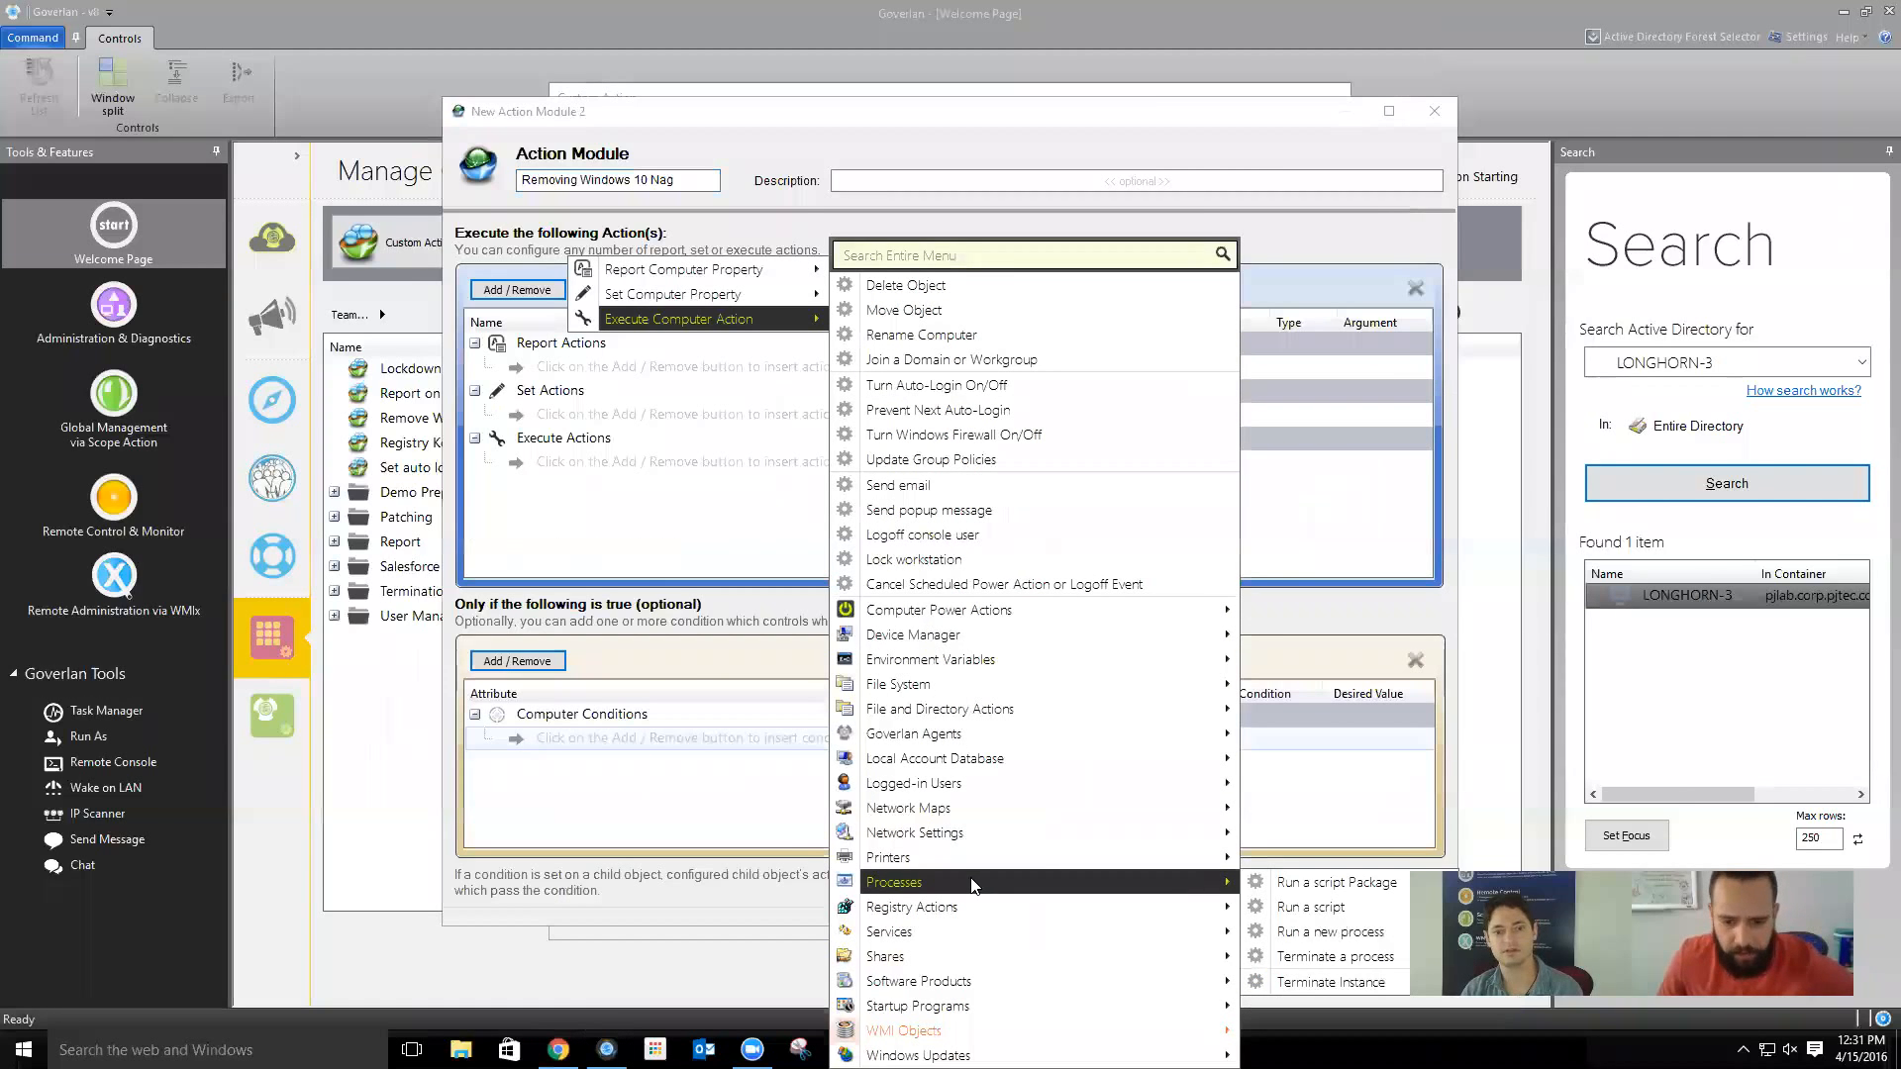
left_click(1327, 932)
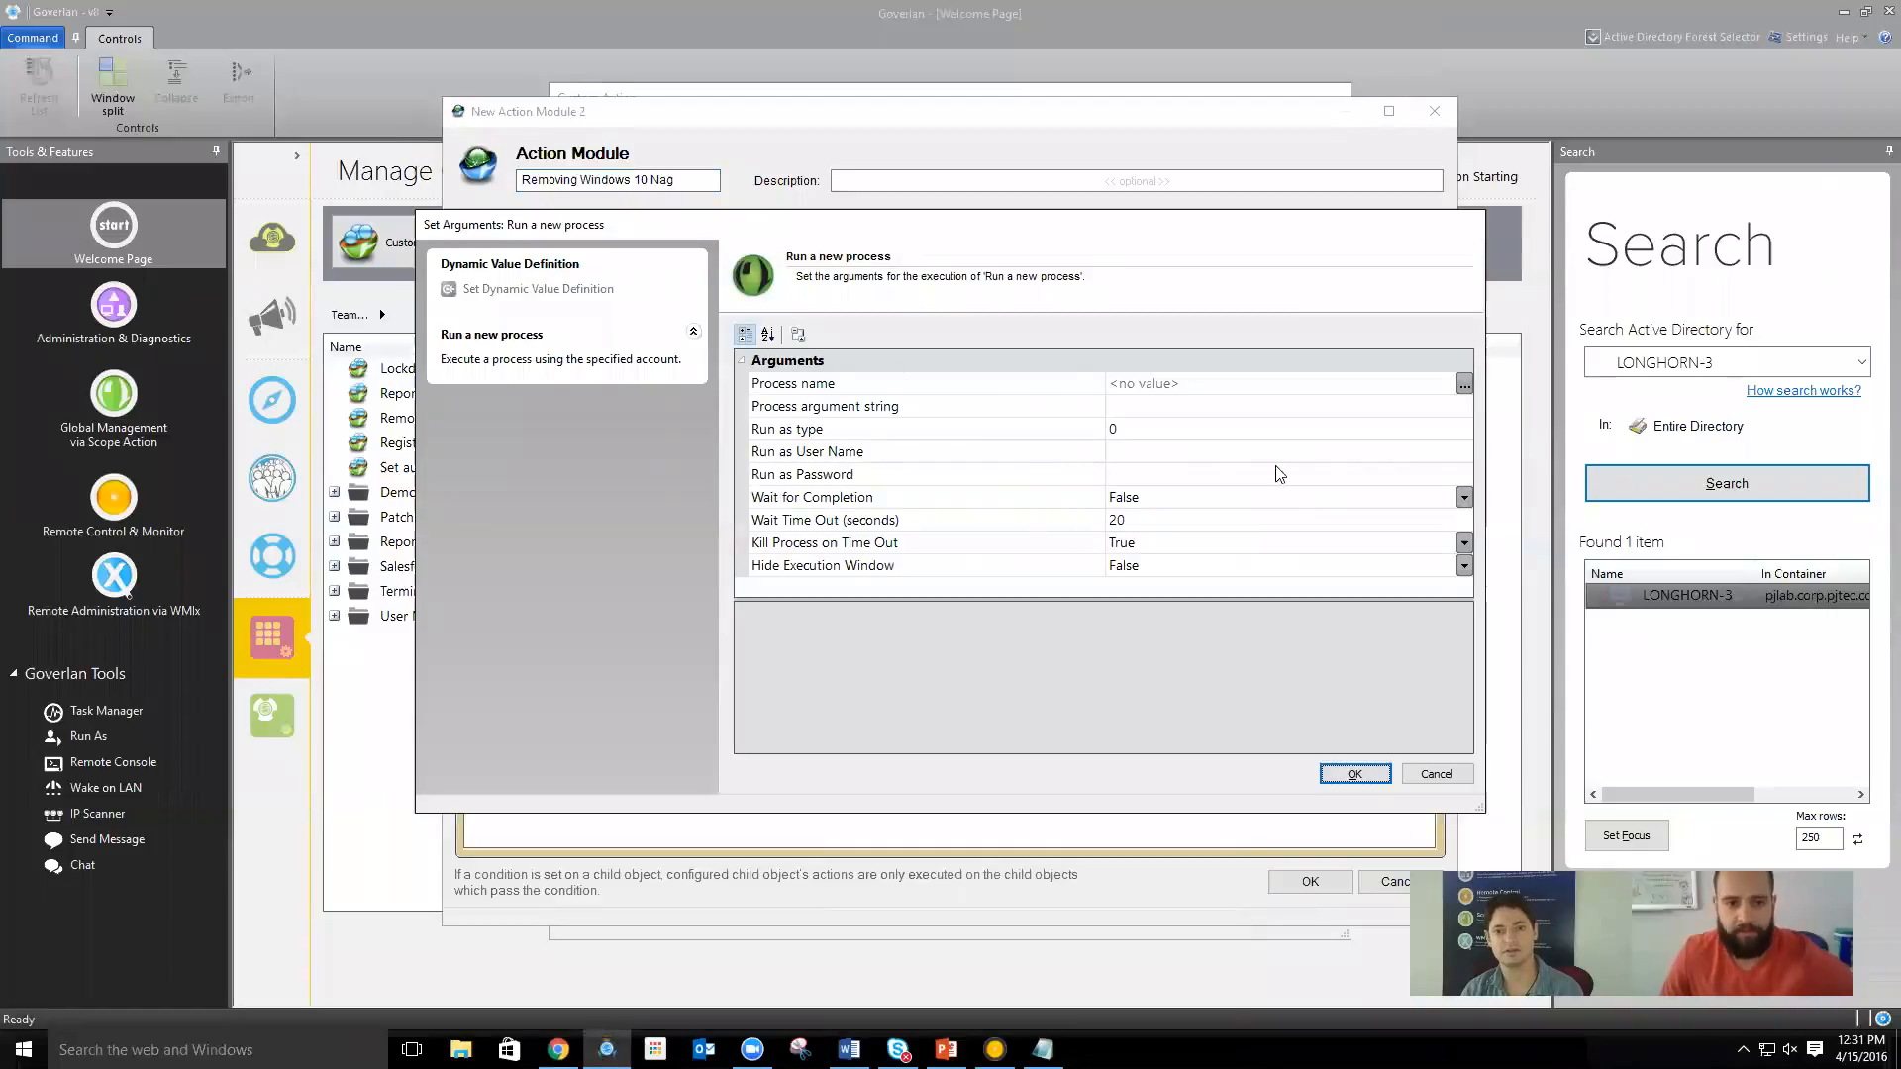
left_click(1707, 631)
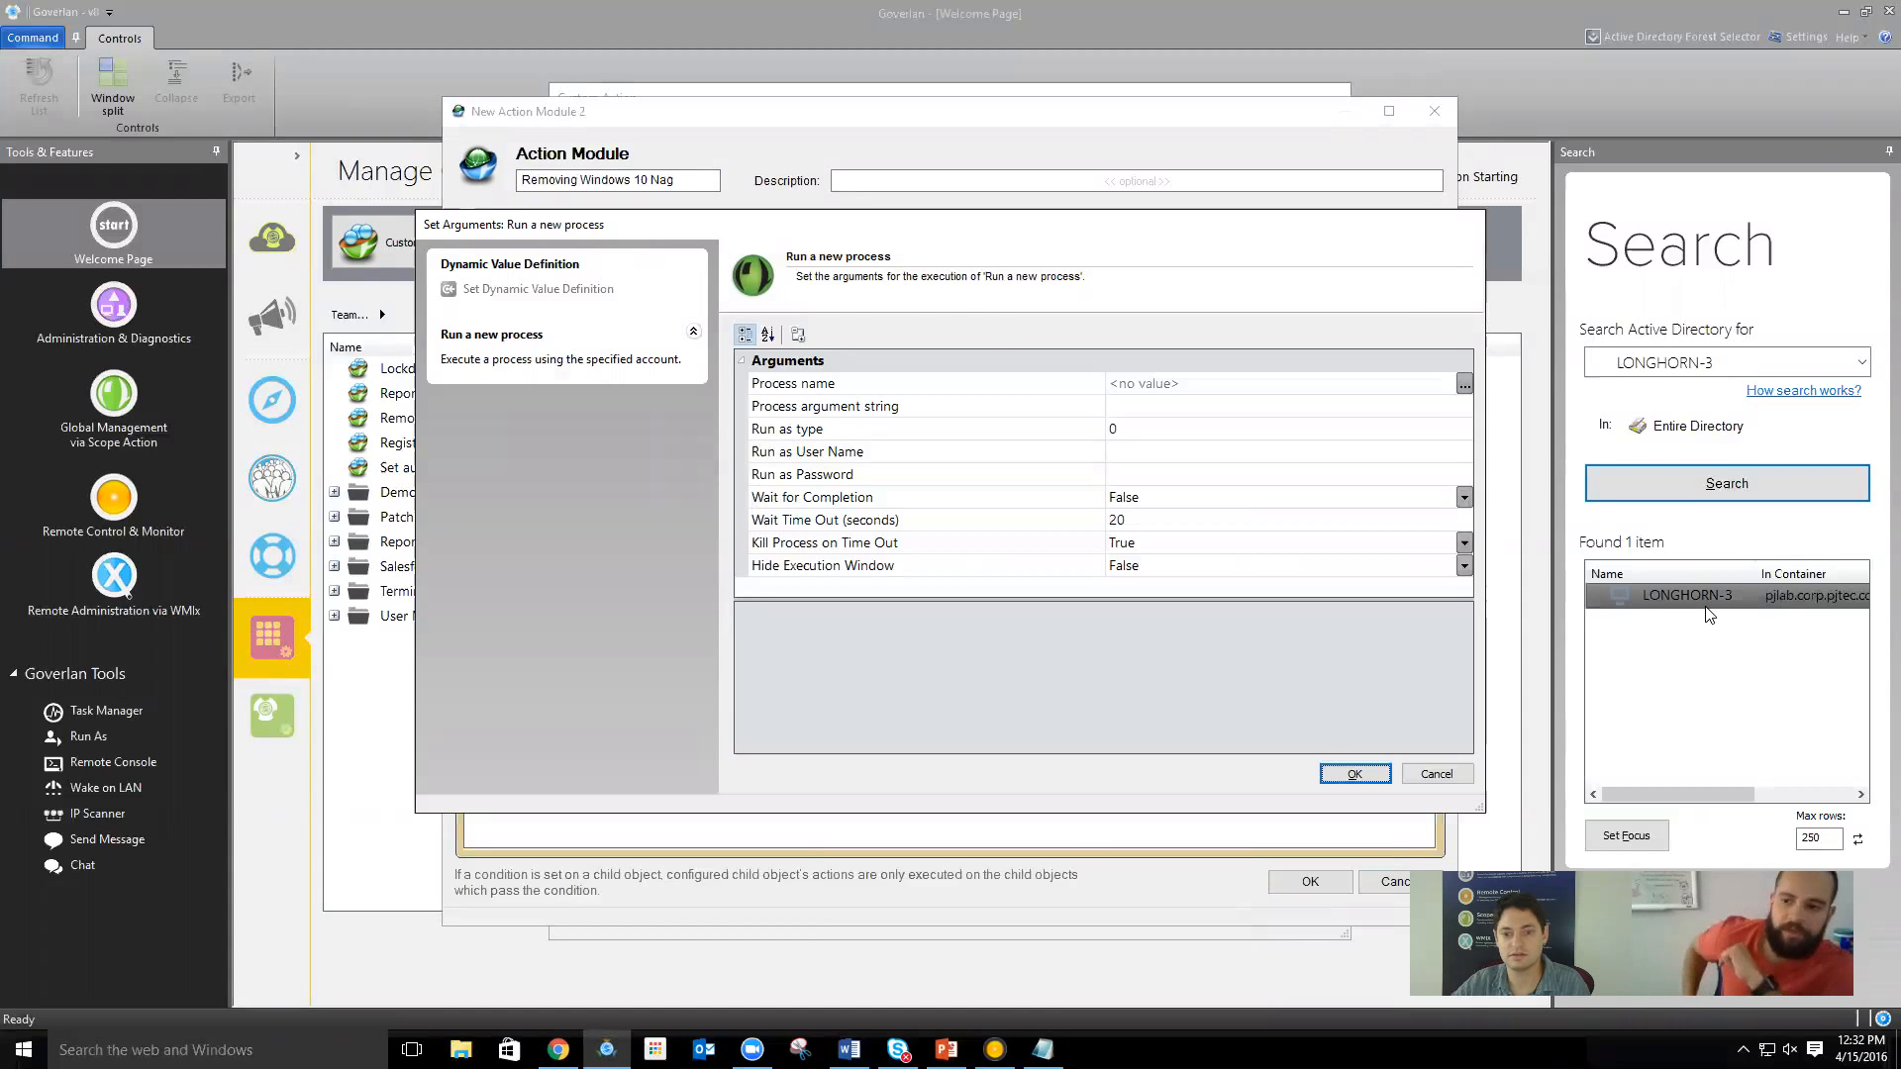
Switch to the Goverlan Remote Control session on longhorn-3, dismiss the received message and cancel the Dropbox uninstaller
left_click(995, 1050)
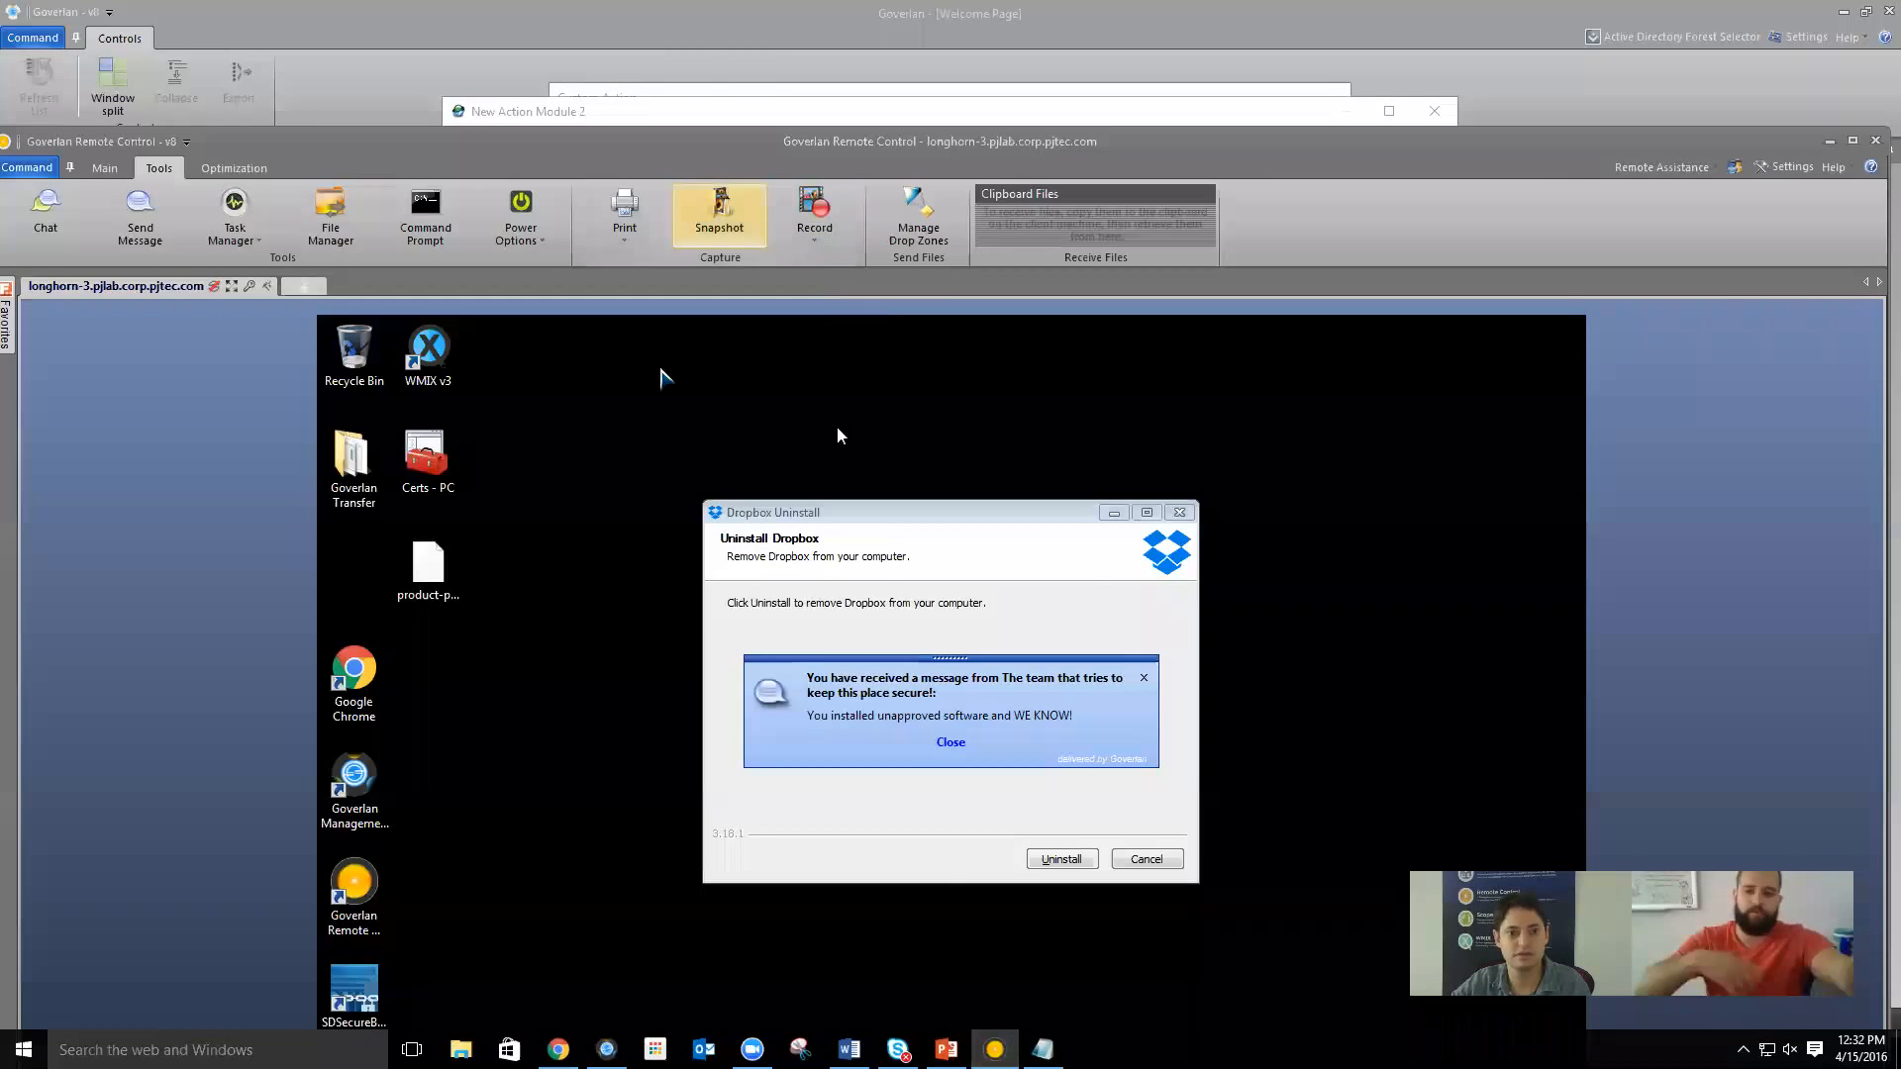
left_click(950, 741)
left_click(1141, 854)
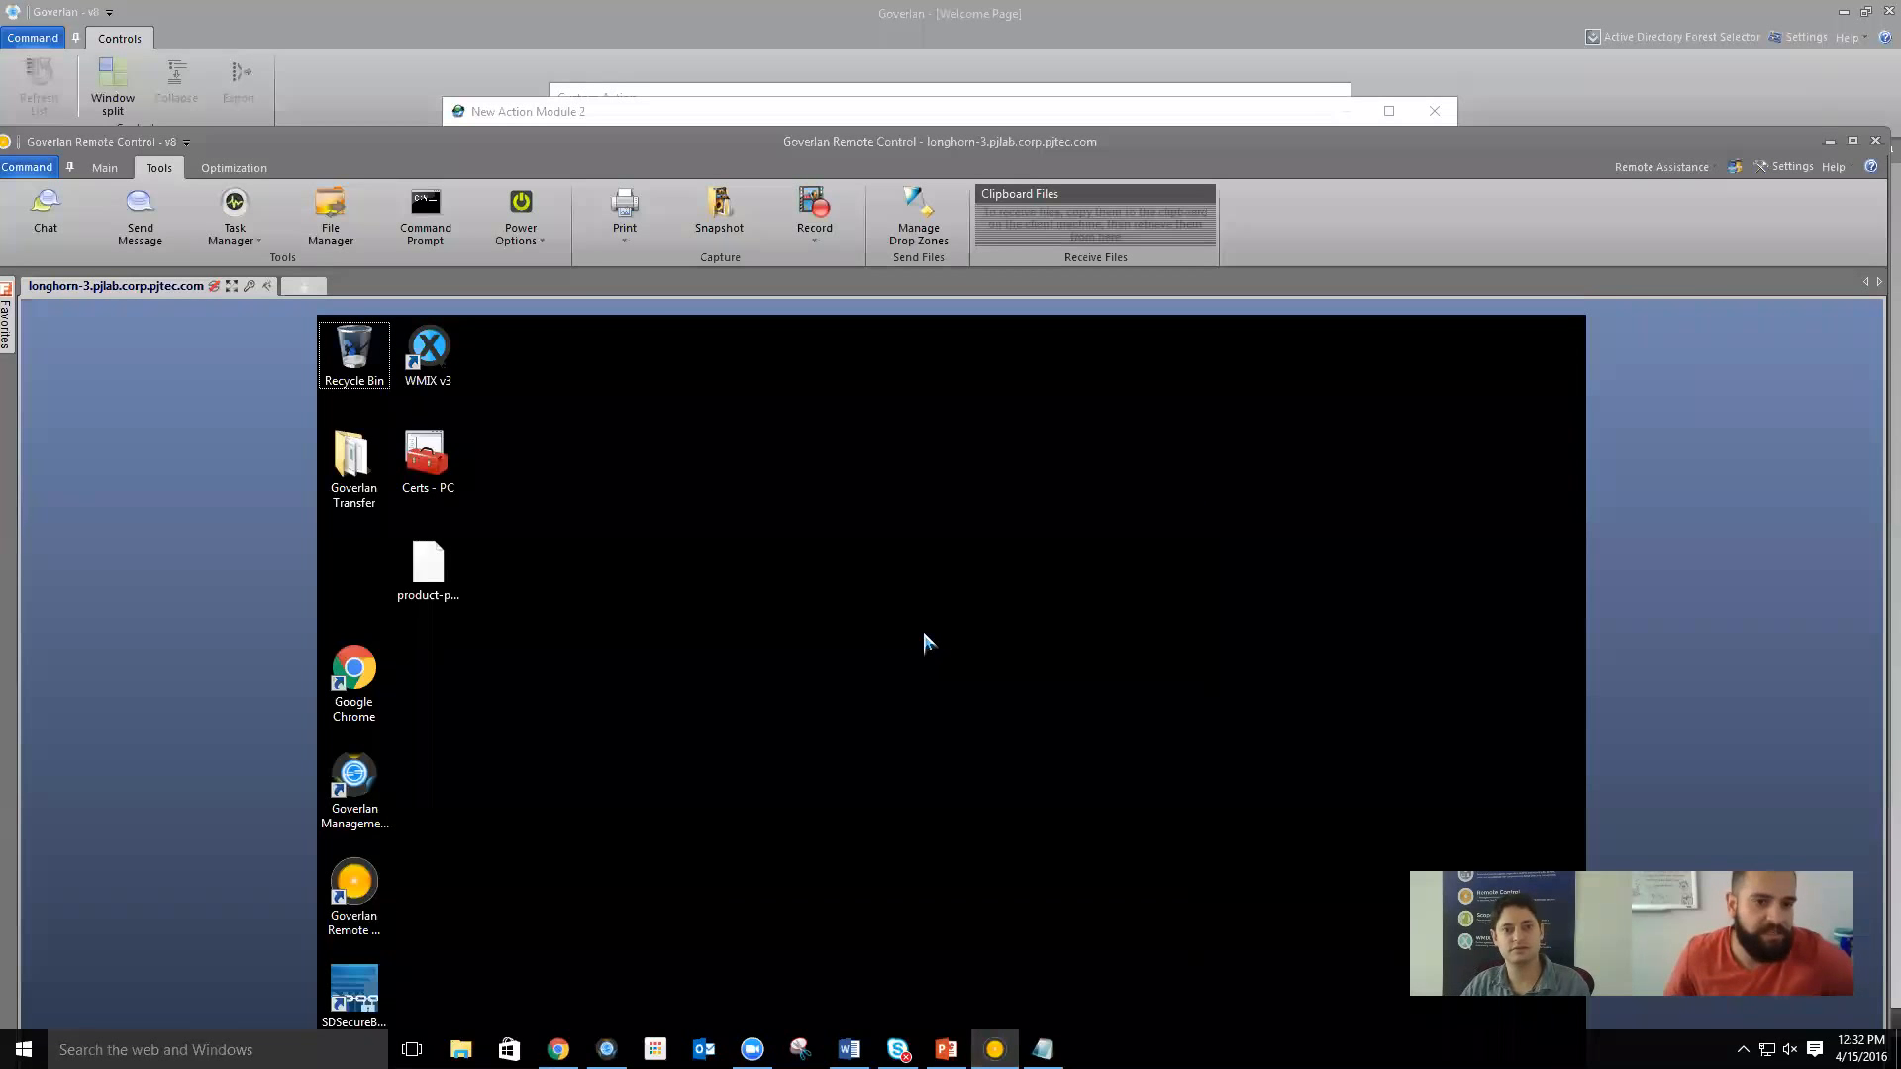
Open a remote command prompt on longhorn-3, request the help of wusa, wusa.exe and c:\windows\system32\wusa.exe with /?, and close the console
left_click(425, 213)
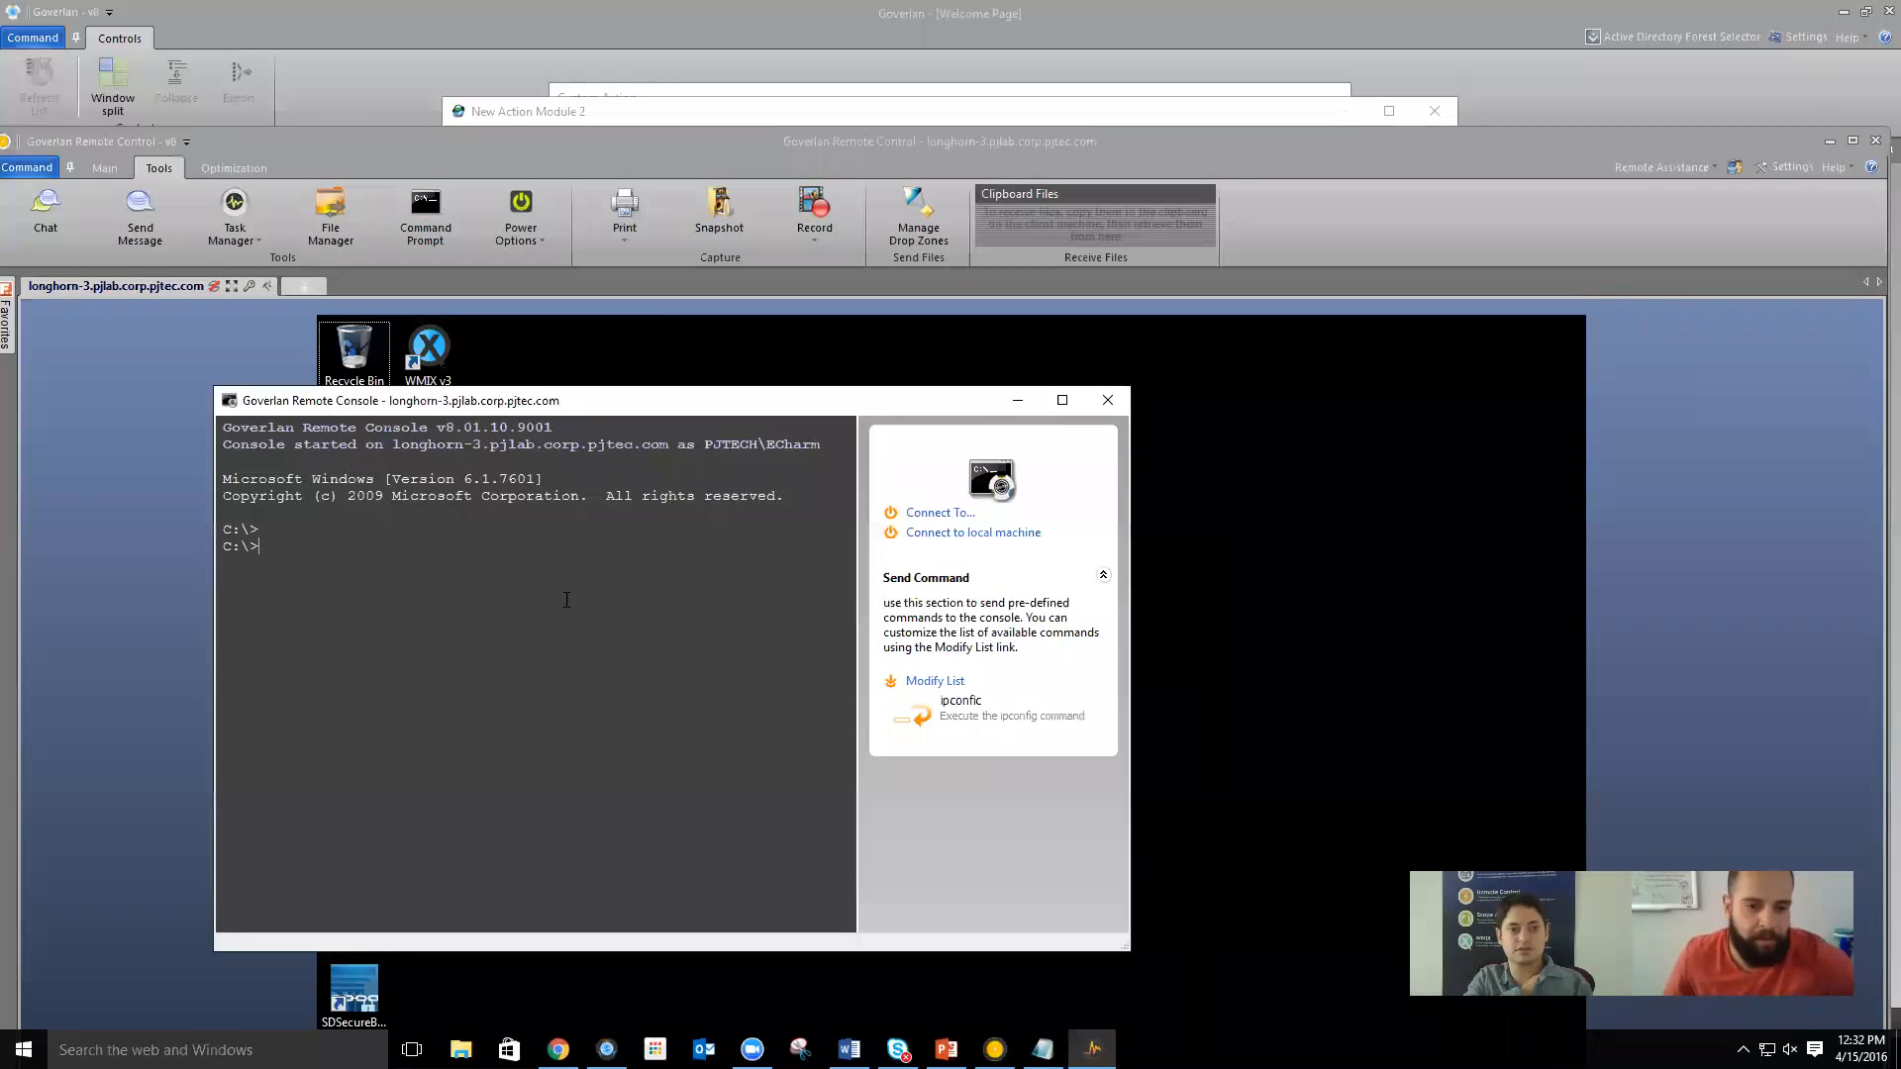
type("wusa")
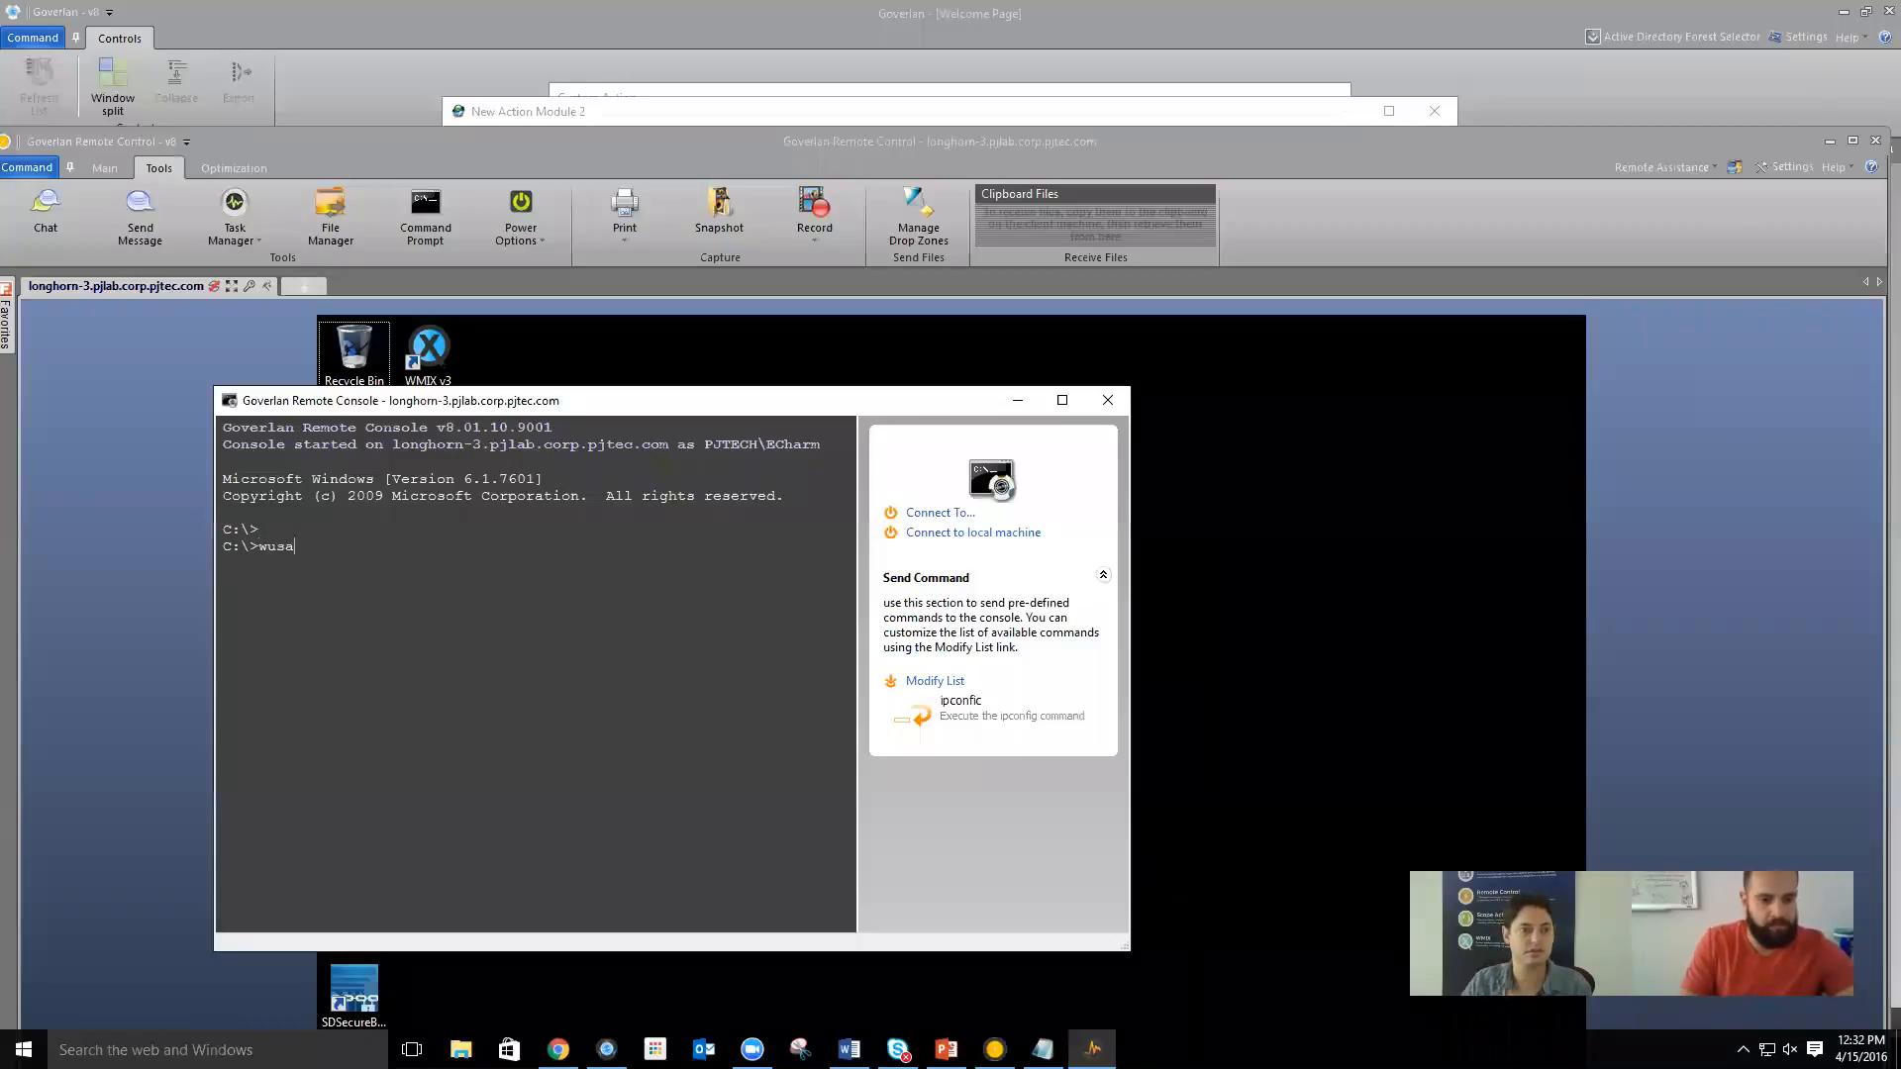
type(" /?")
key("Return")
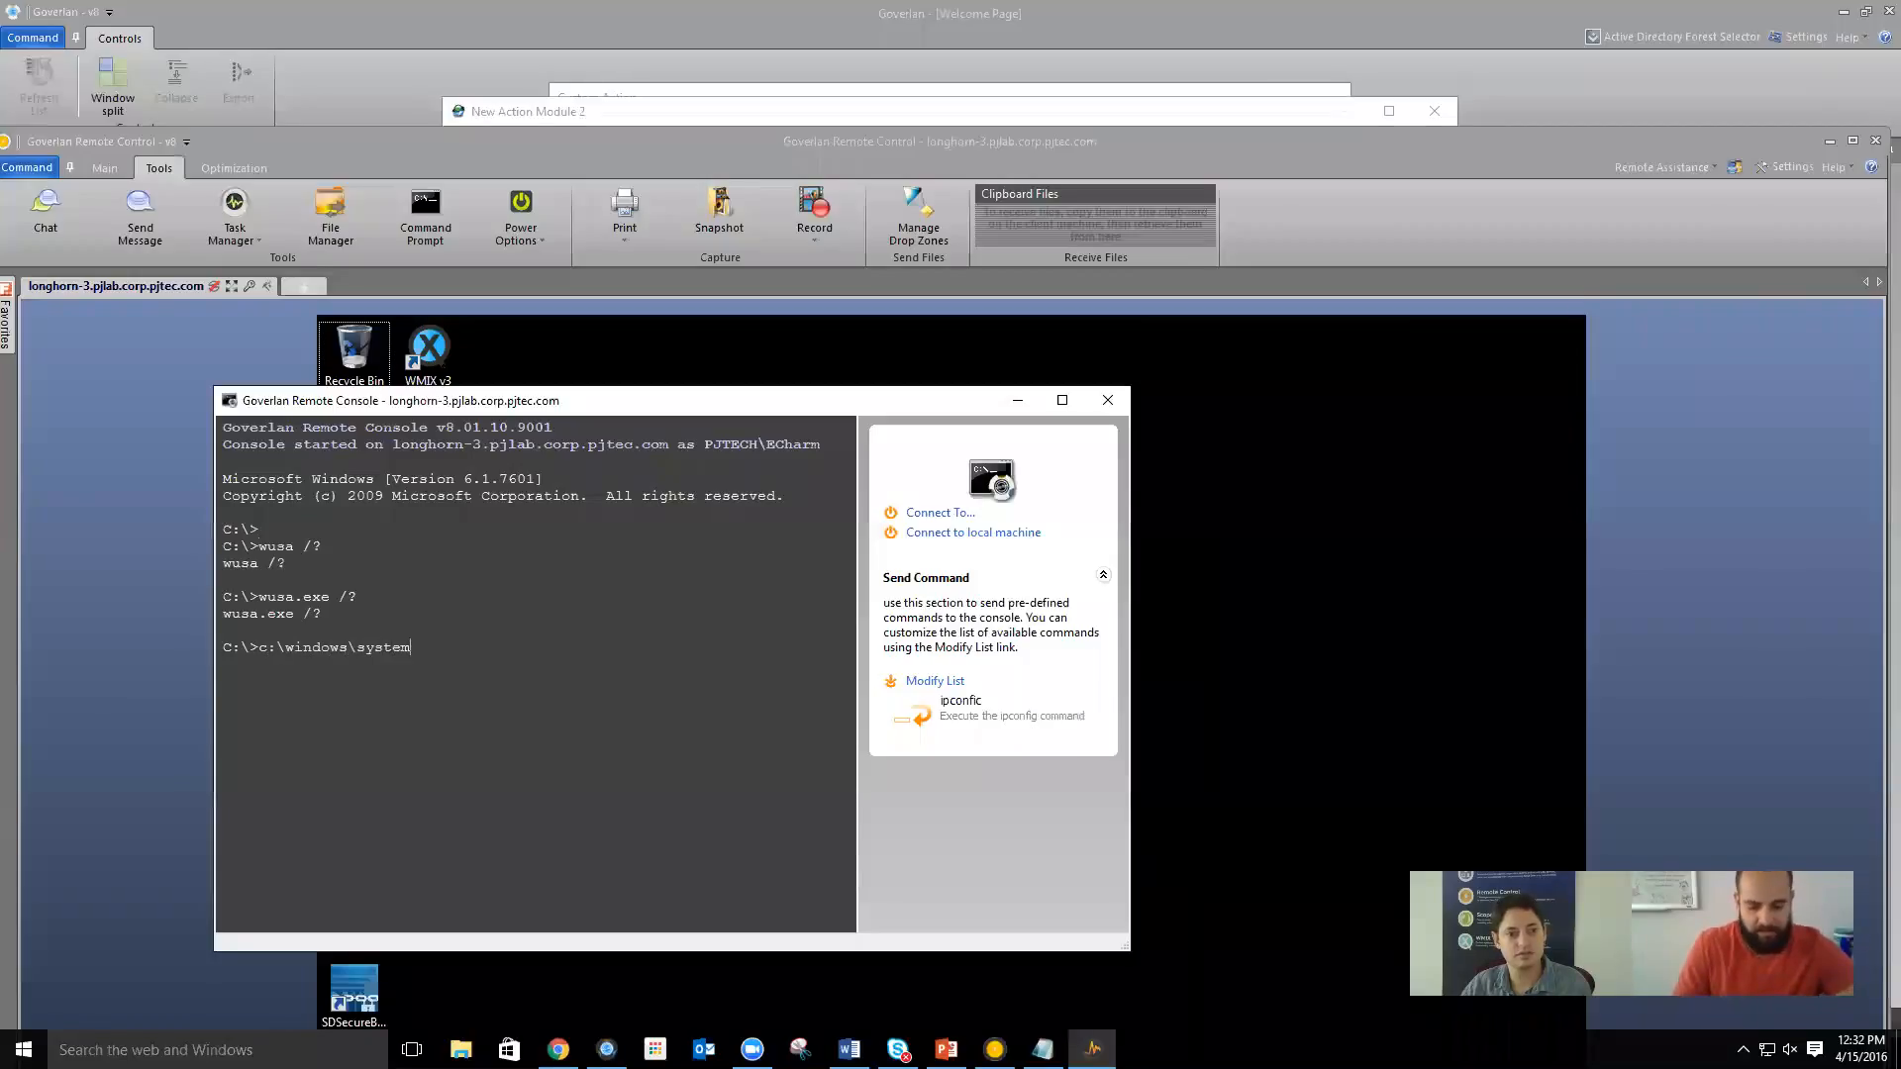
key("BackSpace")
key("BackSpace")
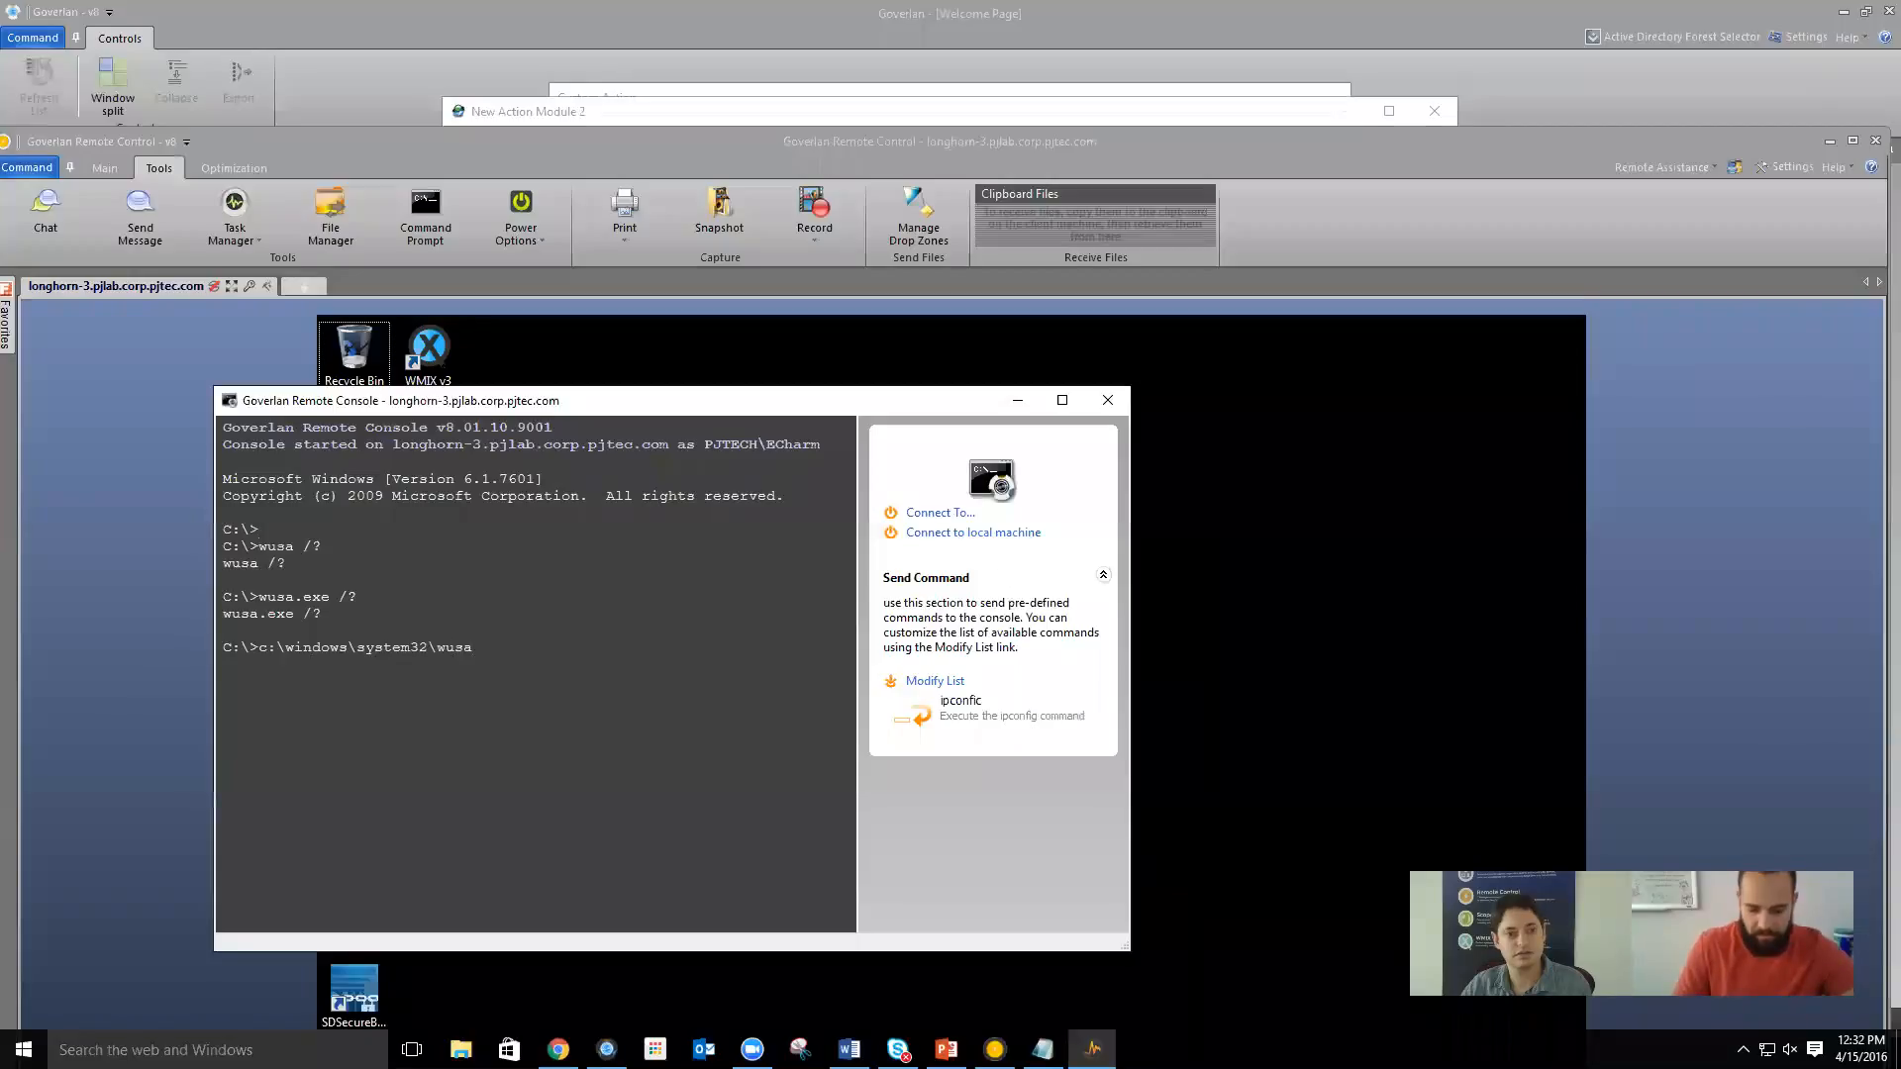
type("sa.exe /?")
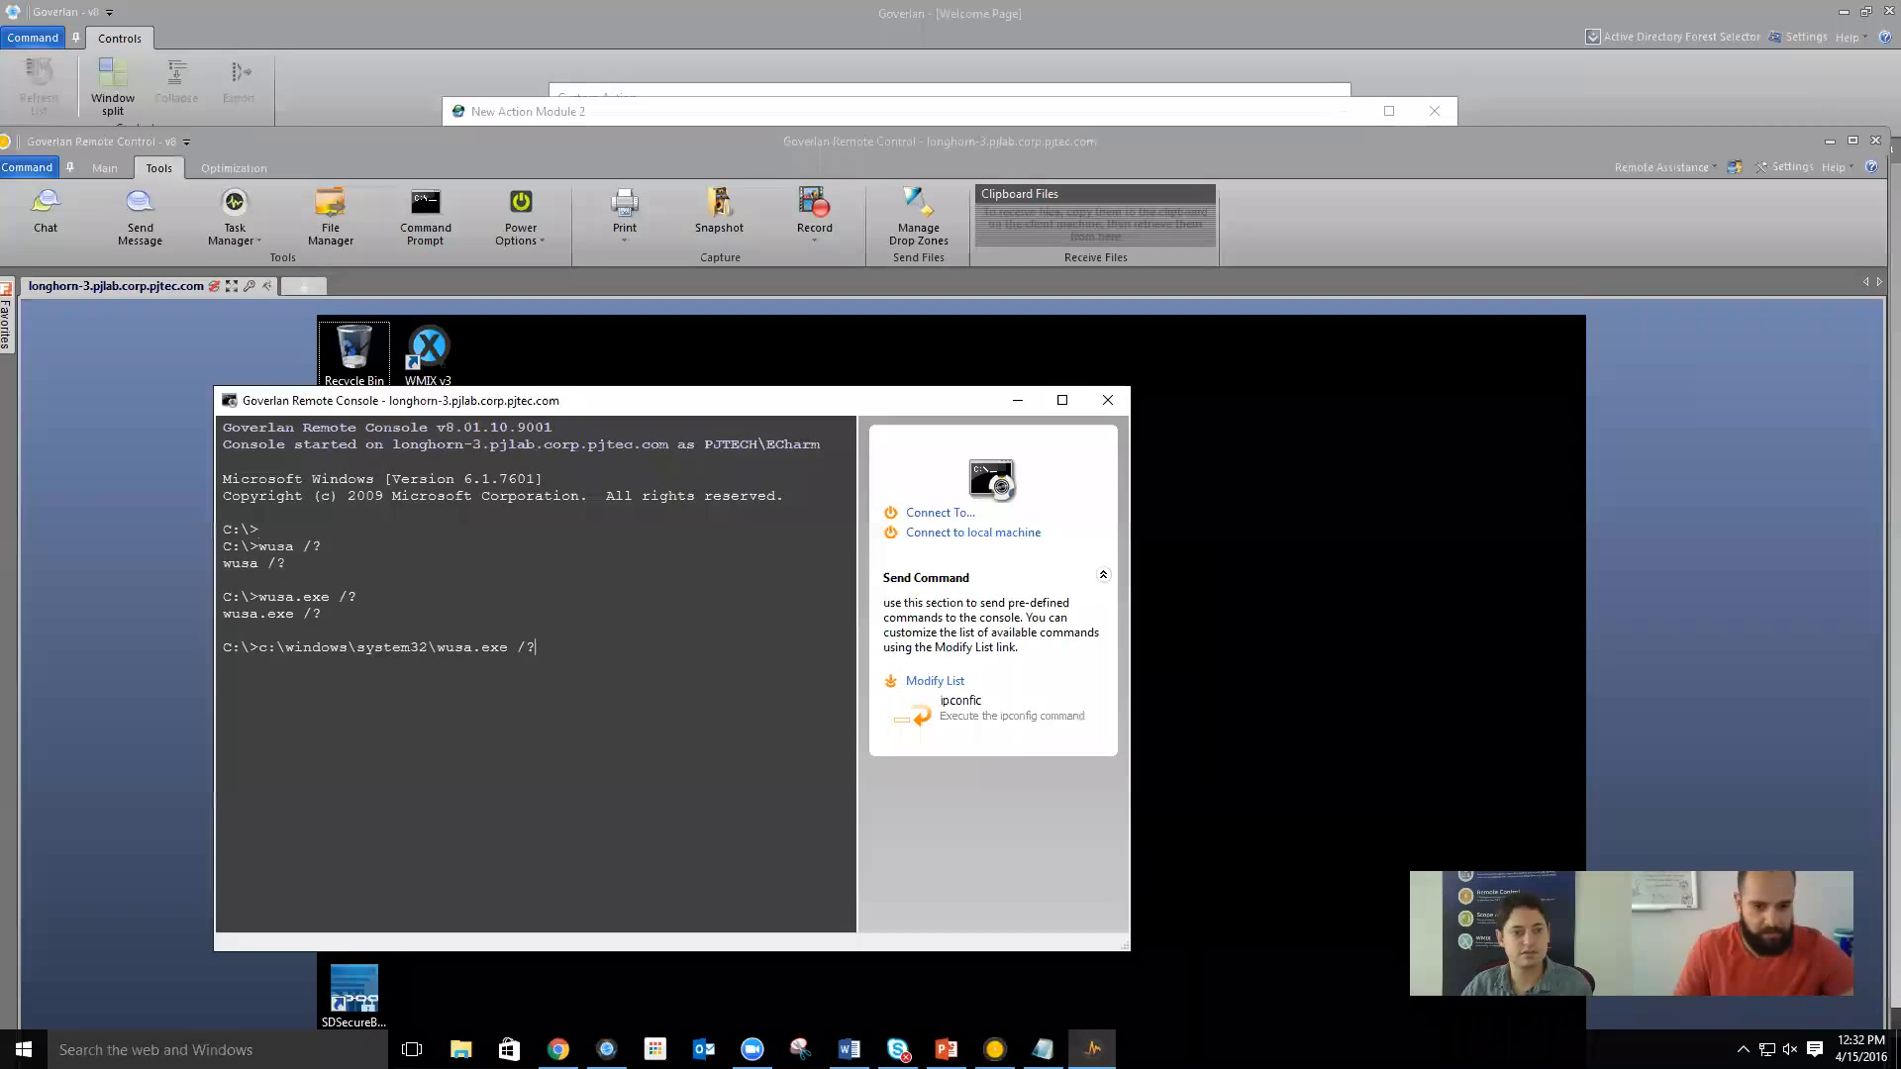
key("Return")
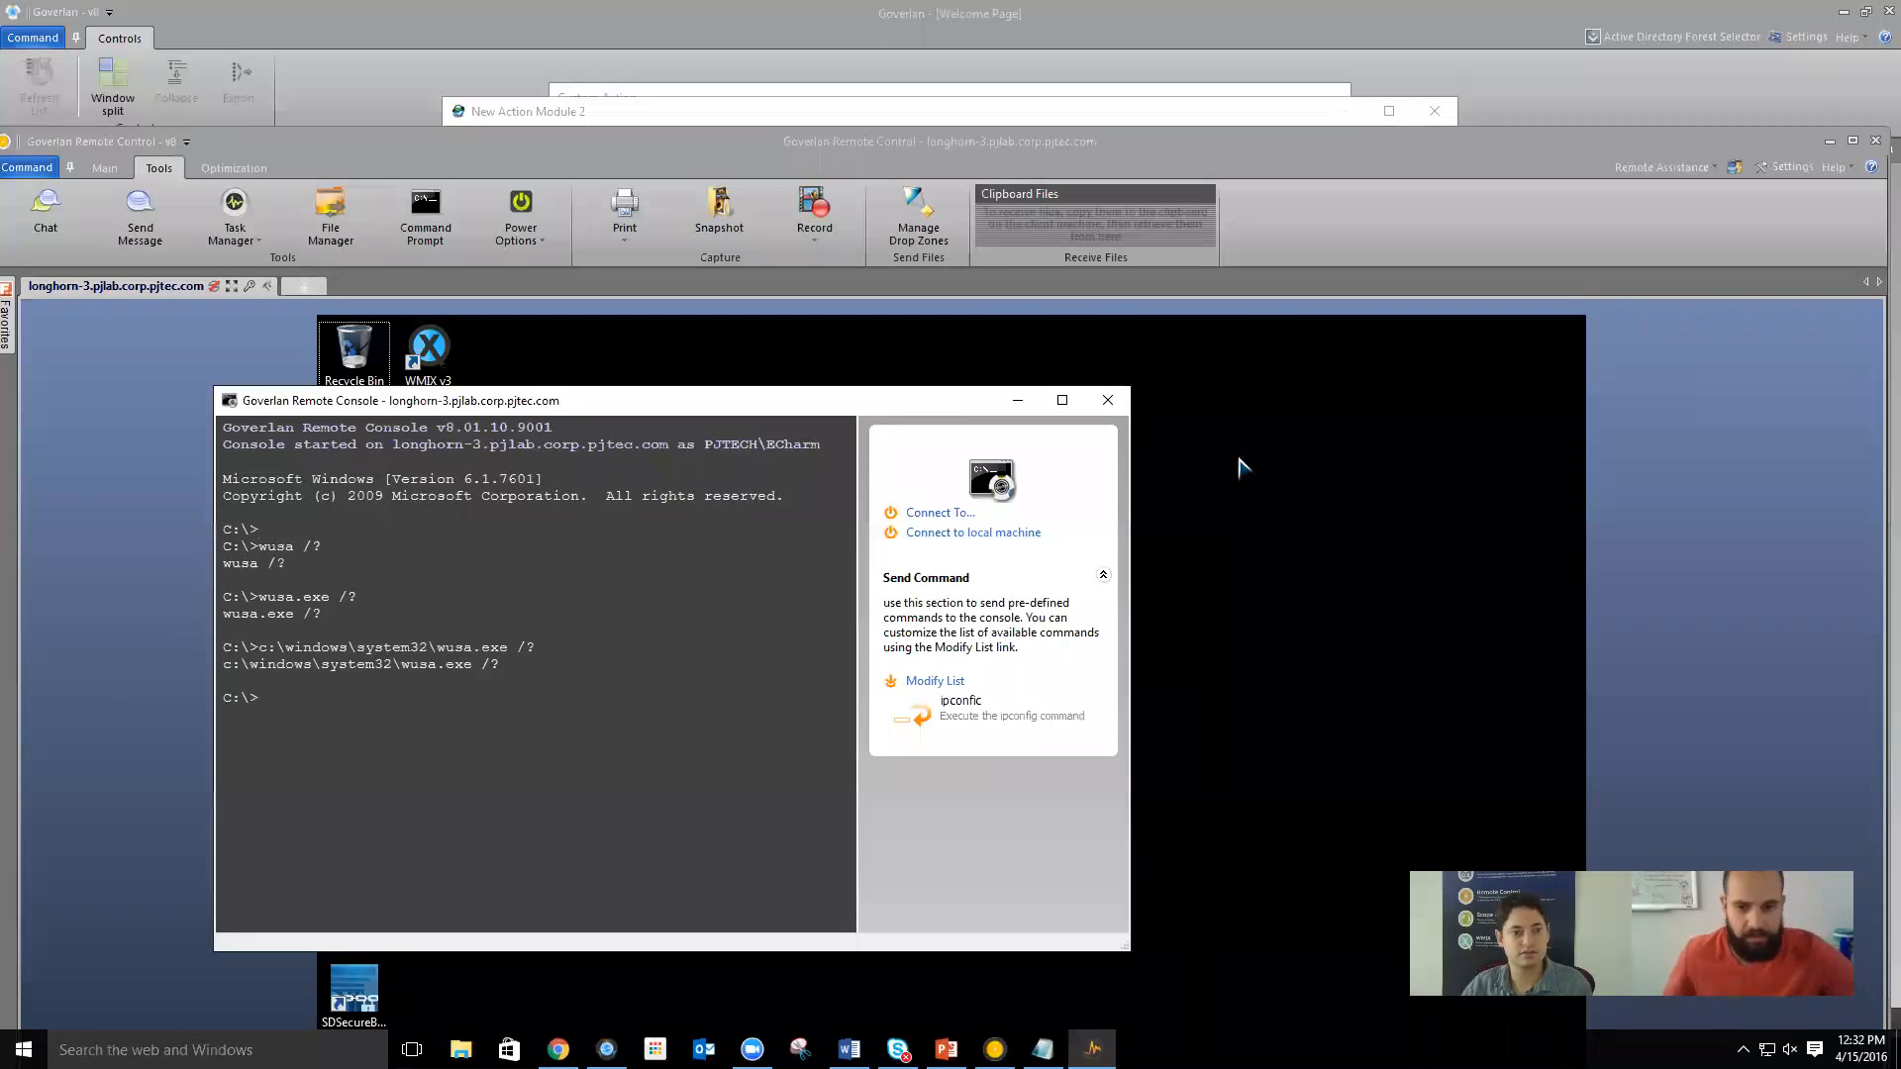
left_click(1107, 400)
left_click(721, 726)
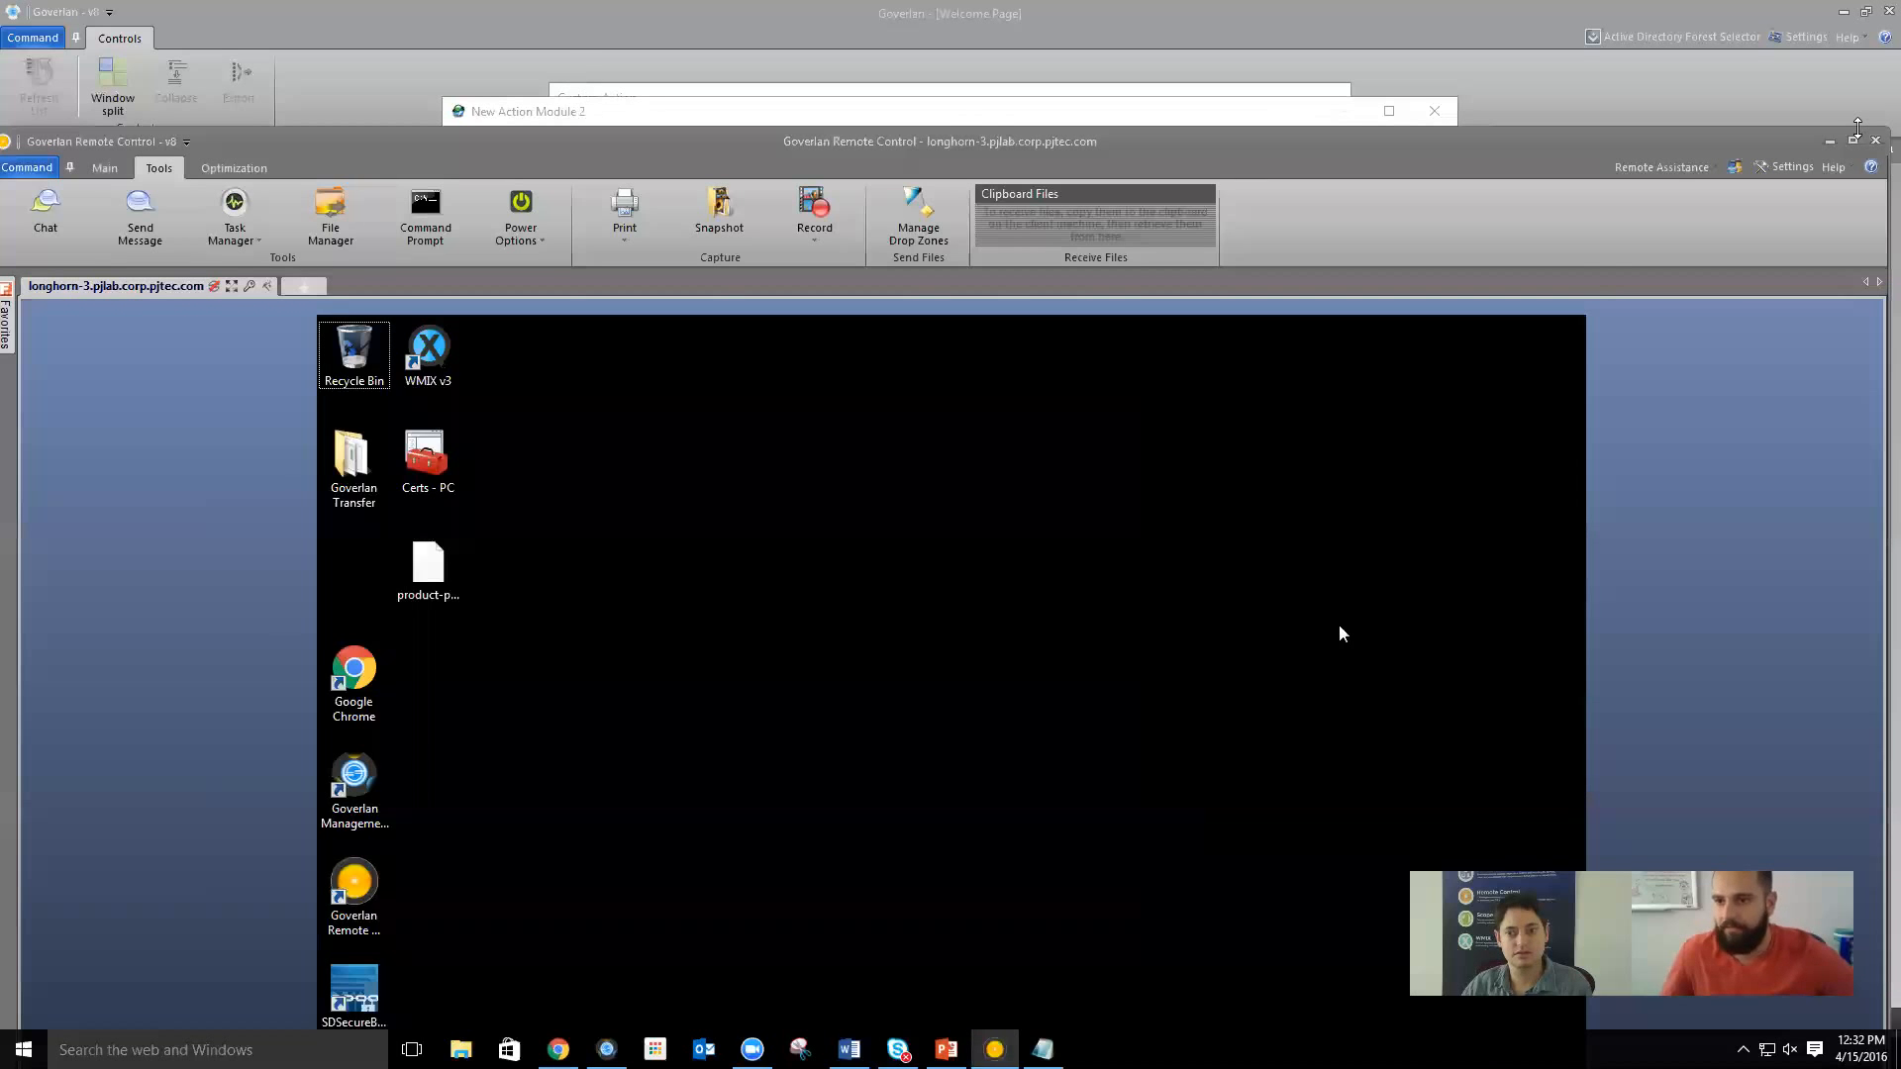
Return from the remote session to the Run a new process arguments in Goverlan and set the process name to Wusa.exe
left_click(1830, 140)
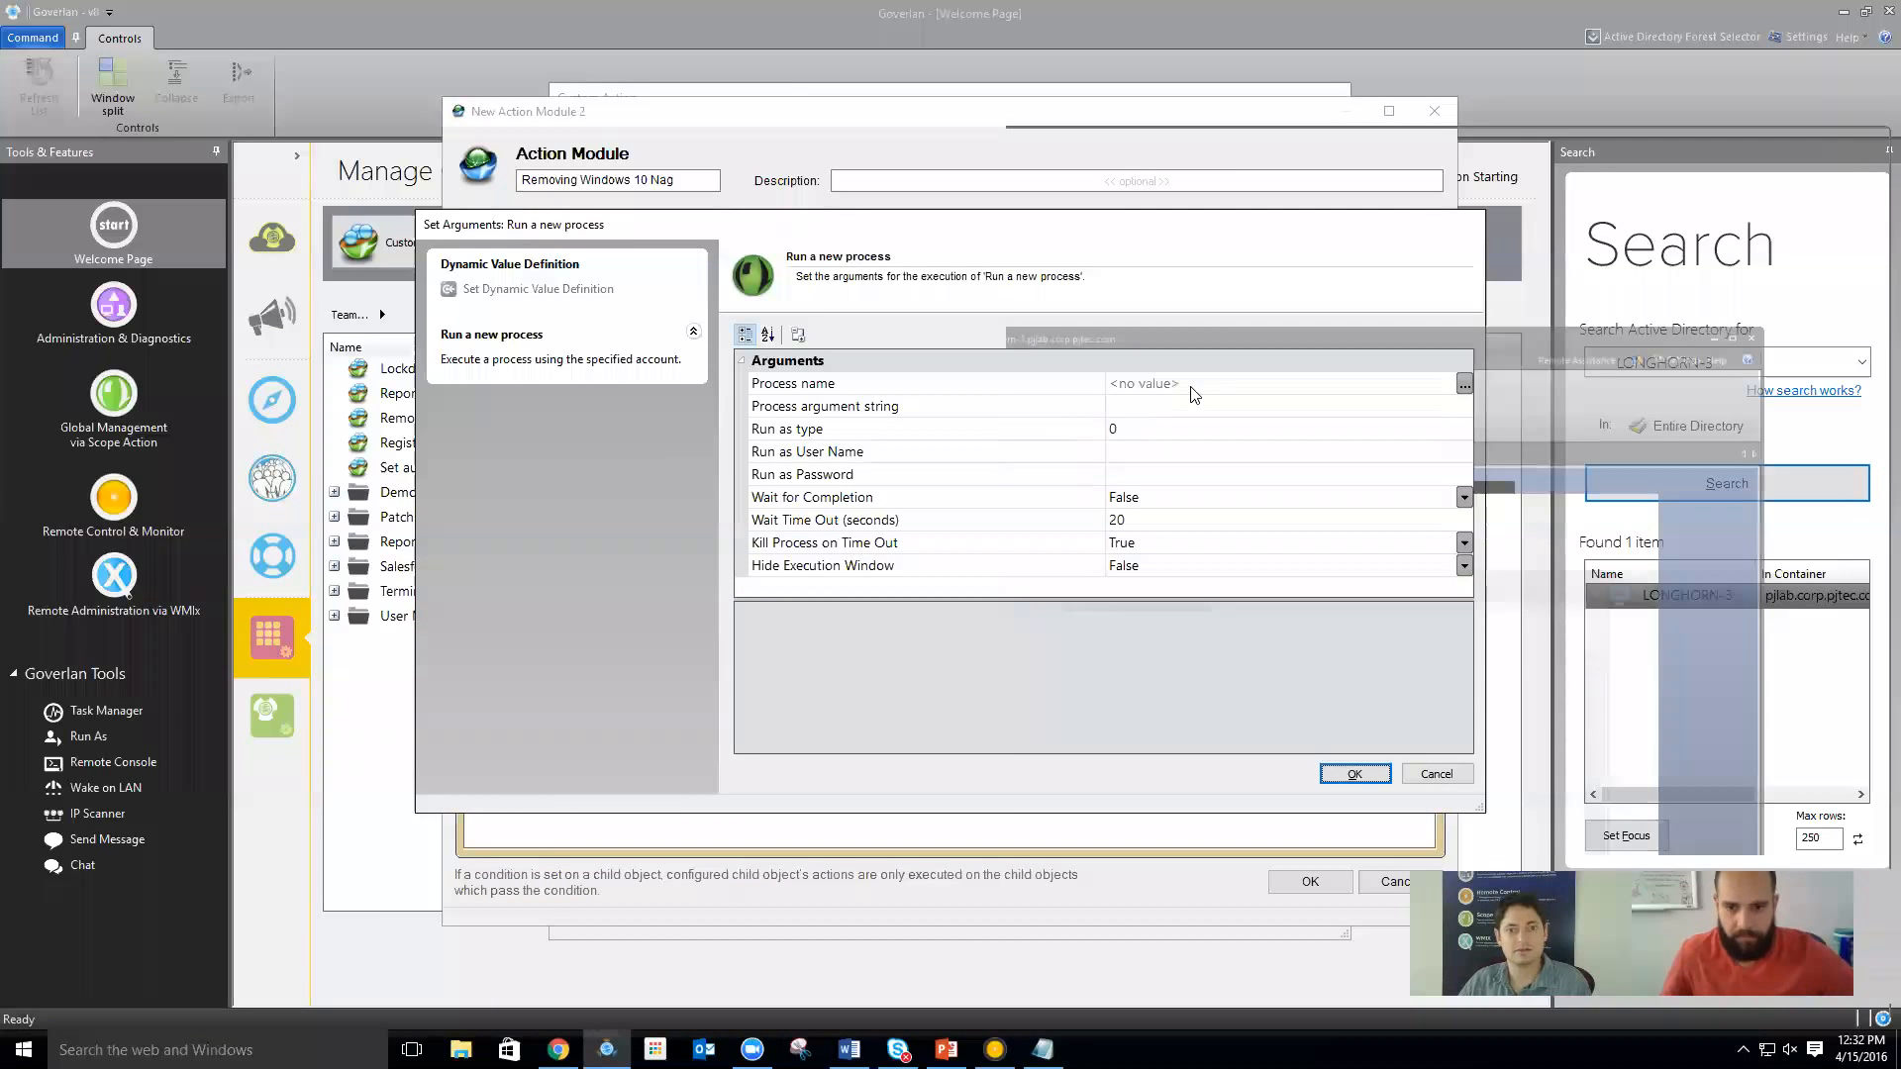
left_click(1216, 384)
type("Wu")
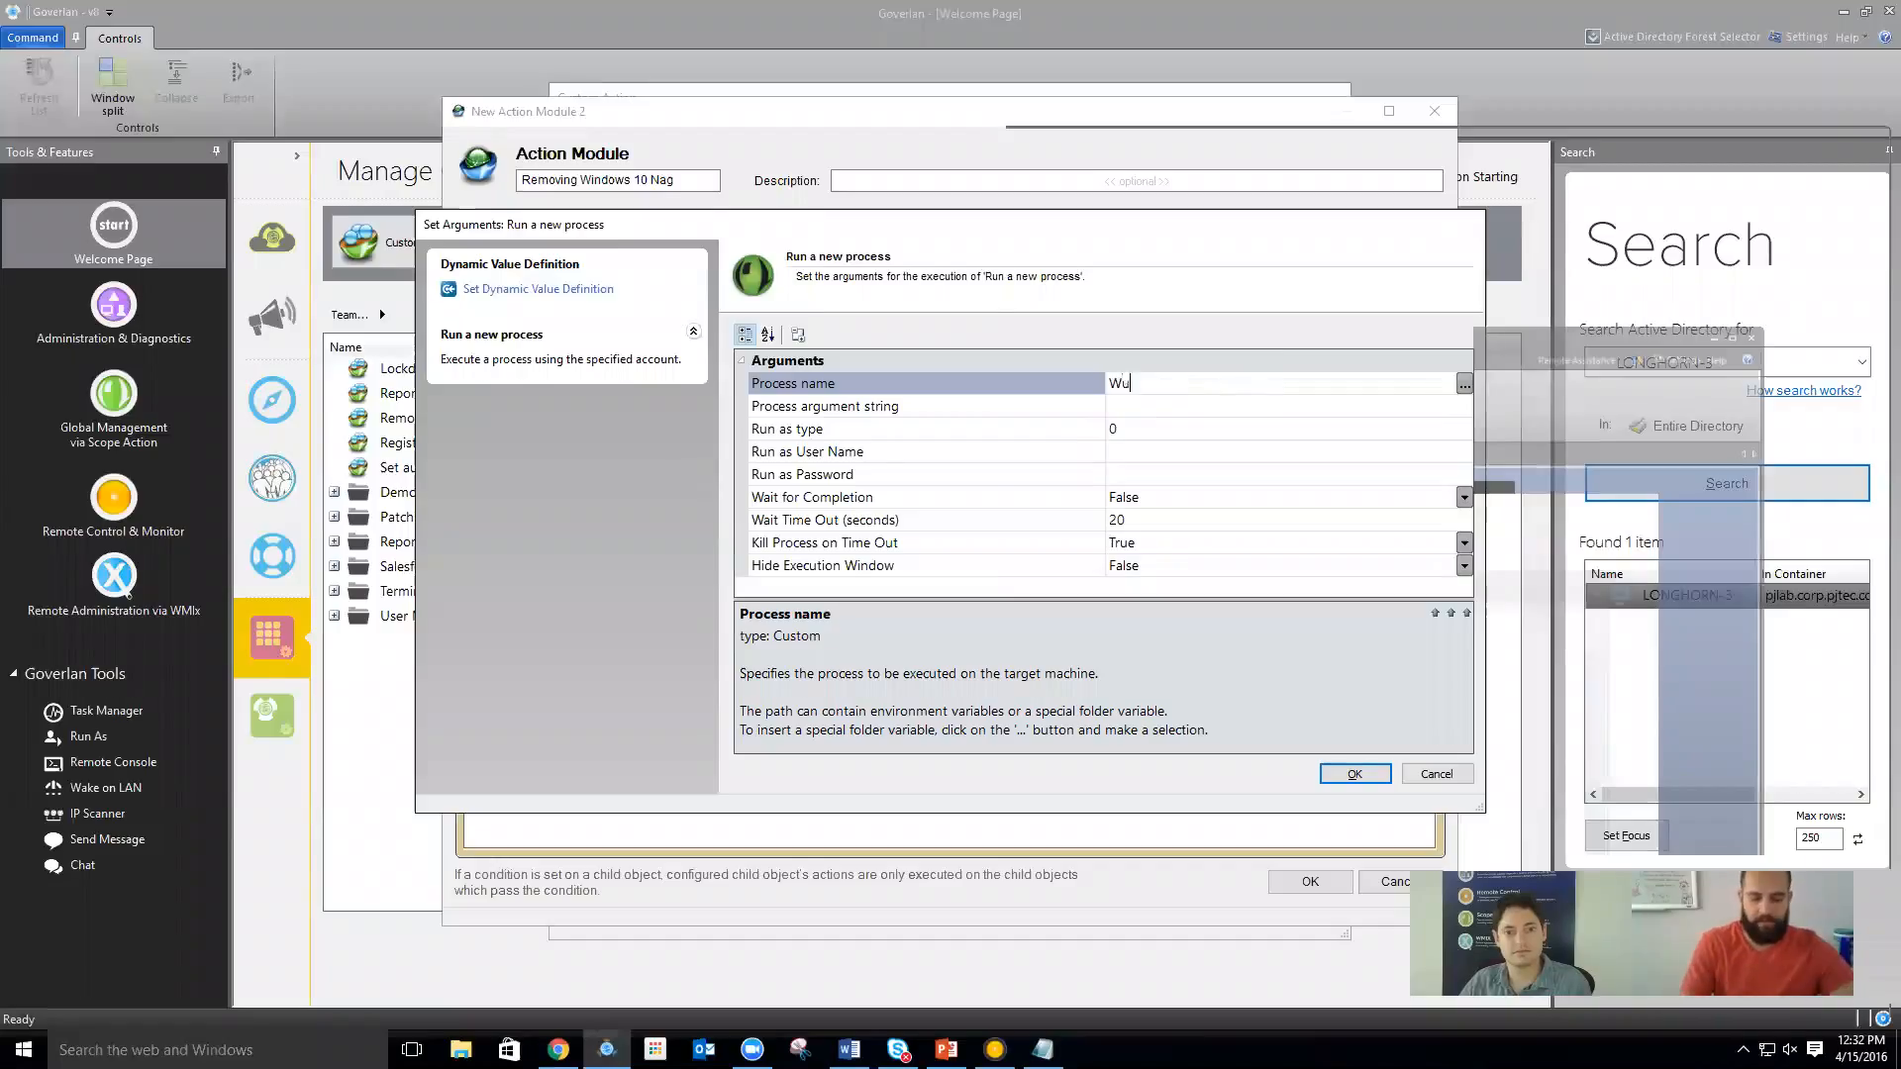
type("sa.exe")
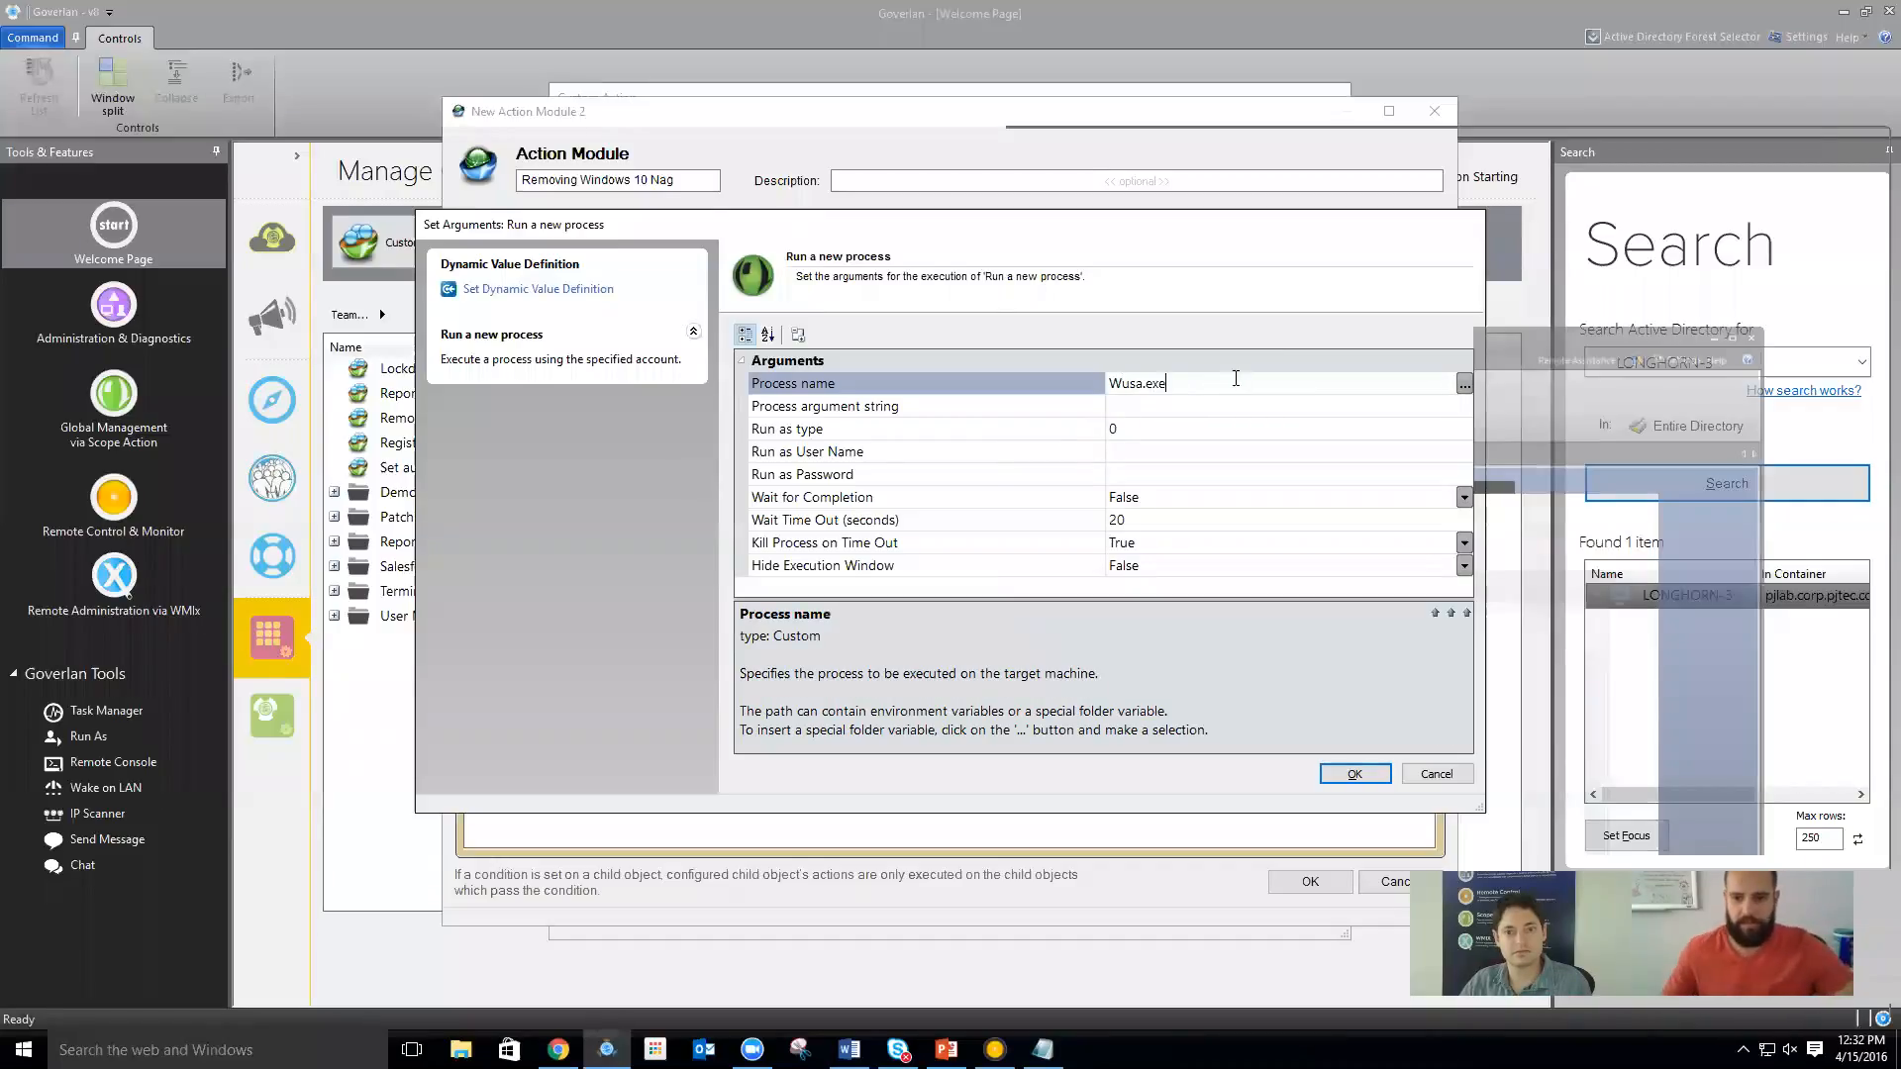
Paste /uninstall /kb:3035583 /quiet /norestart as the process argument string
left_click(1183, 409)
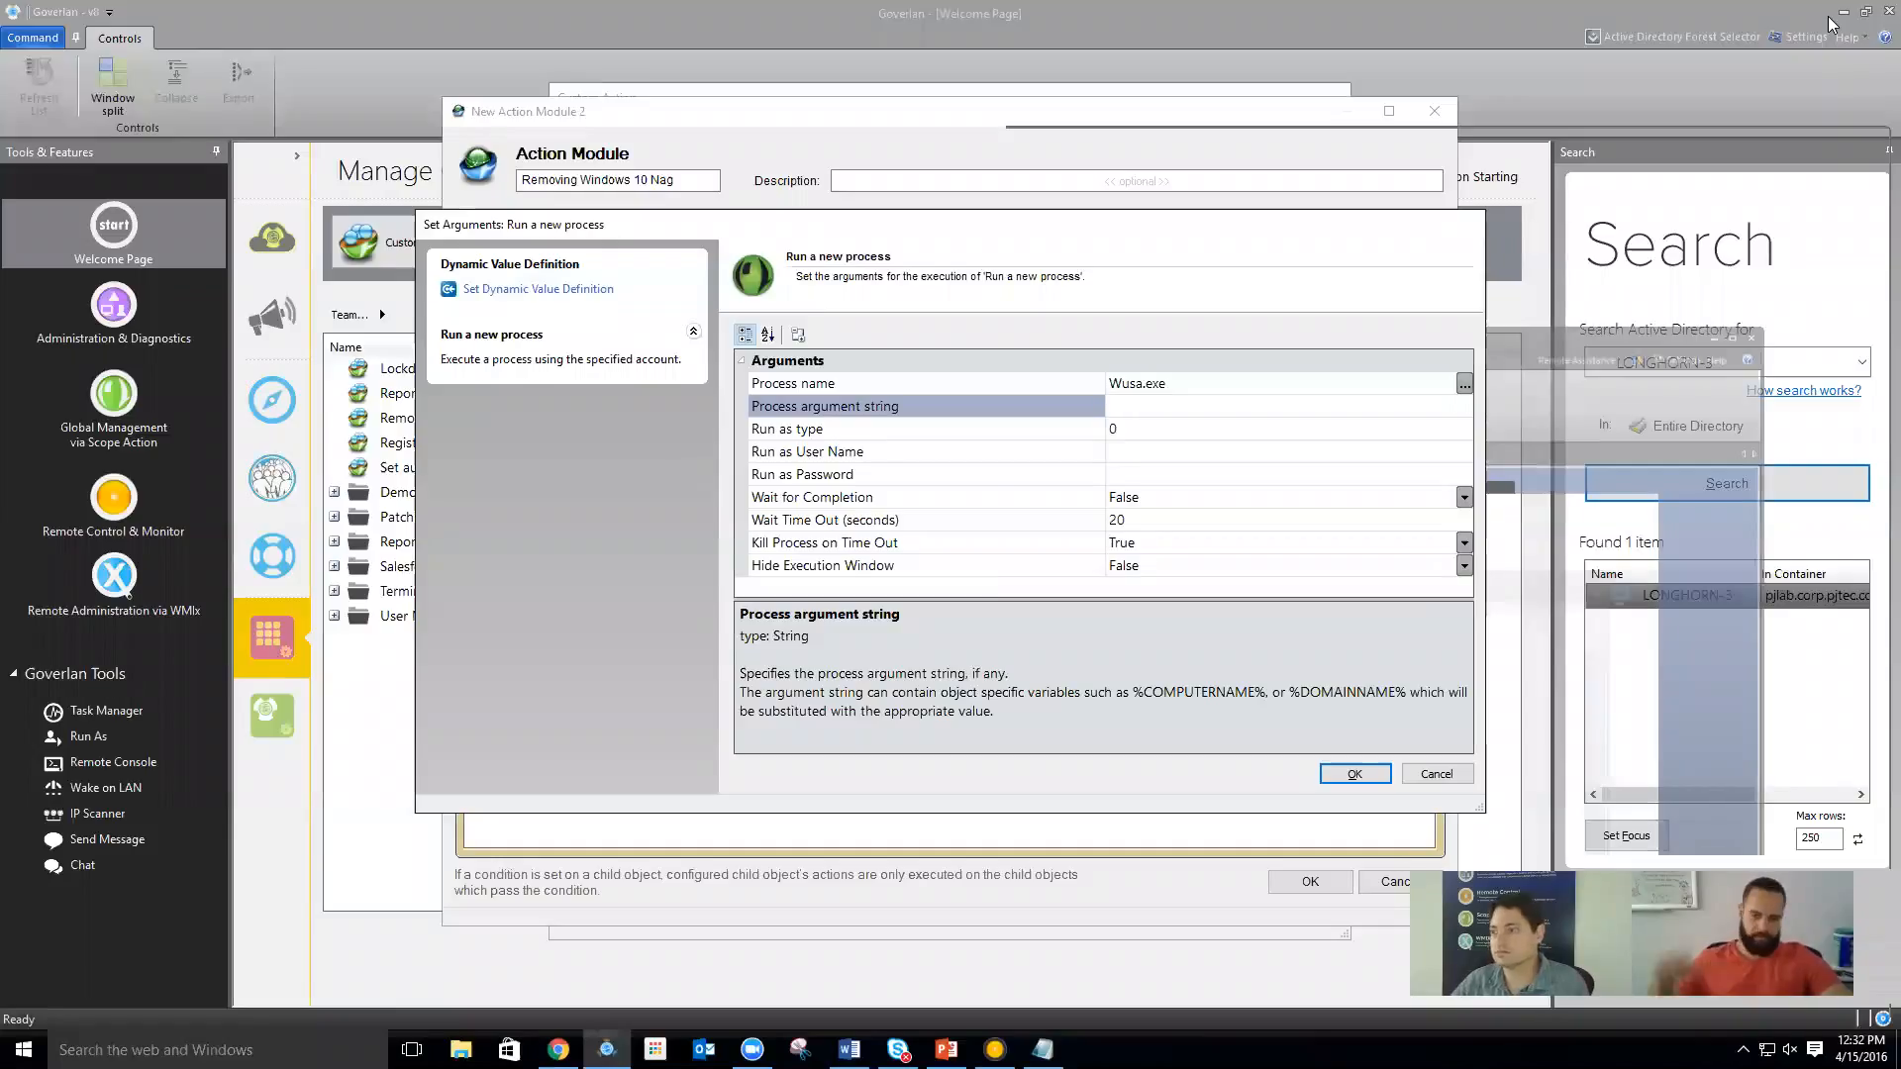
key("alt+Tab")
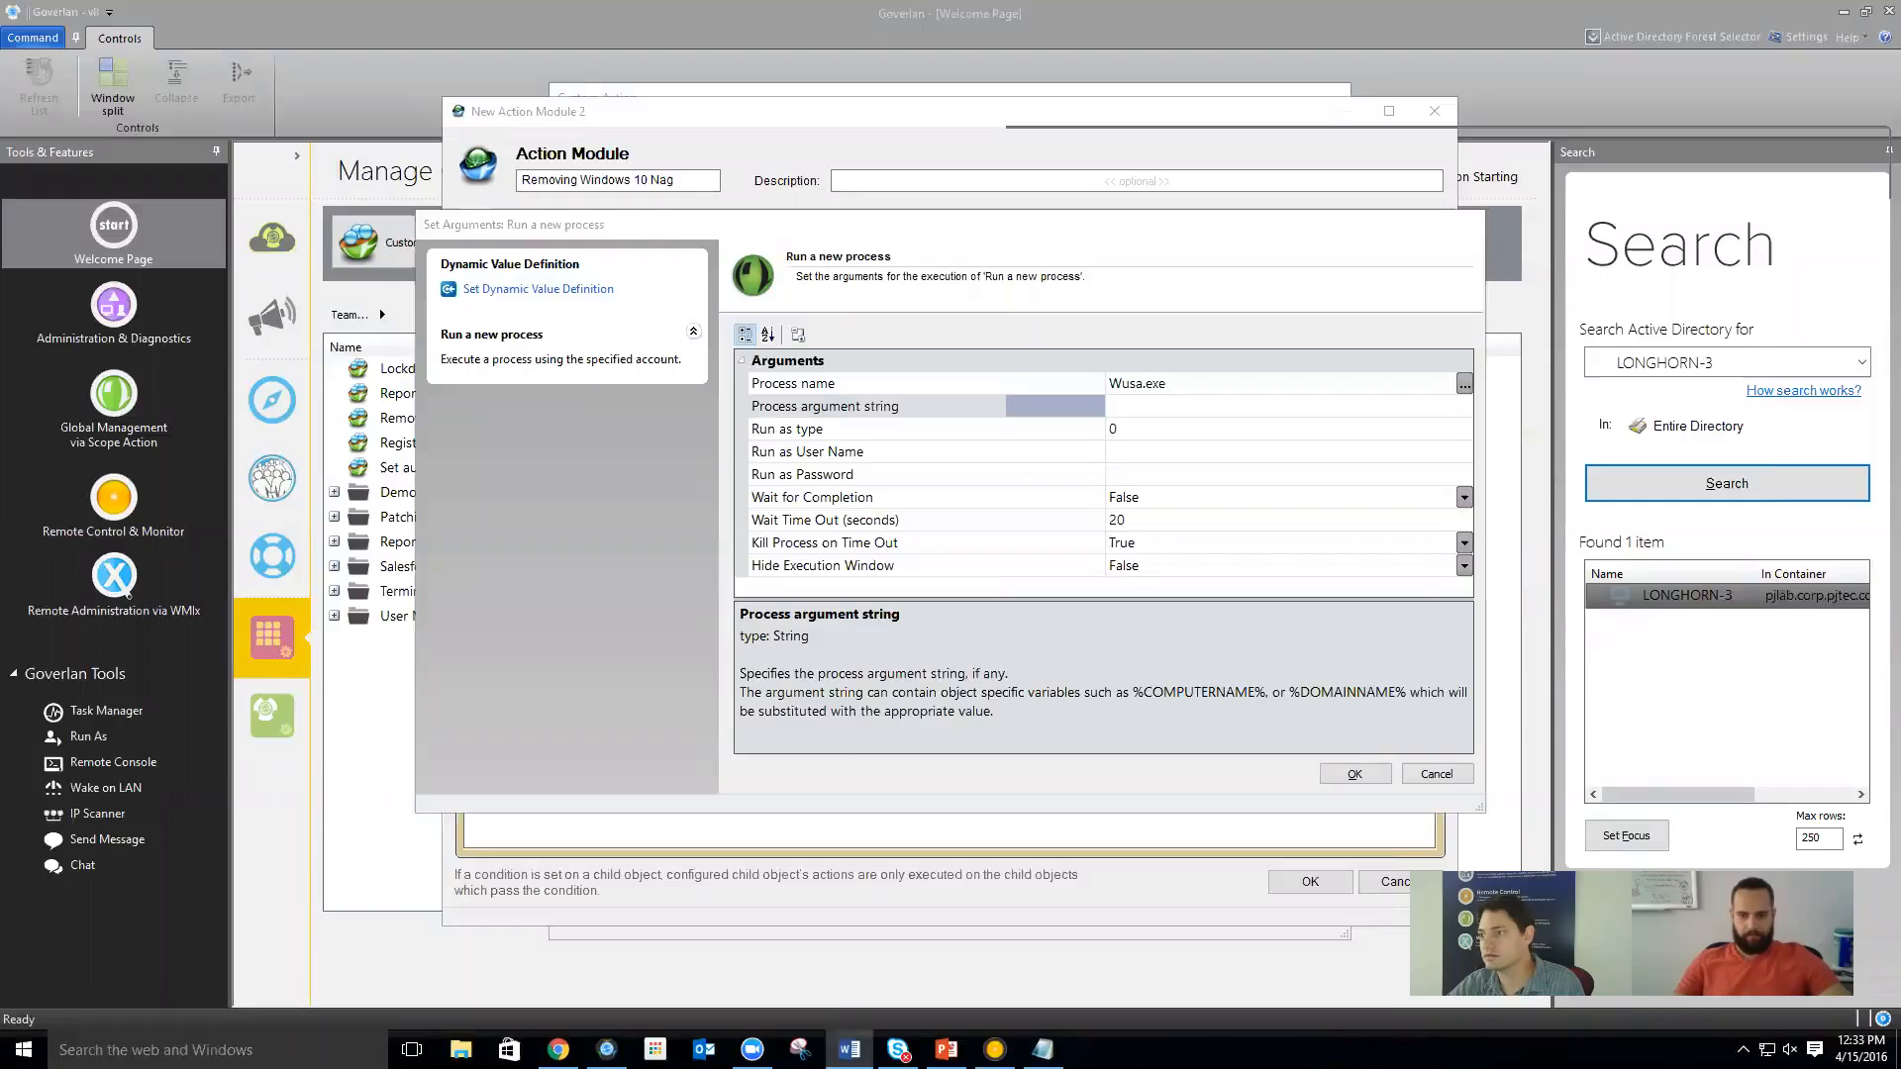
left_click(1142, 406)
right_click(1142, 406)
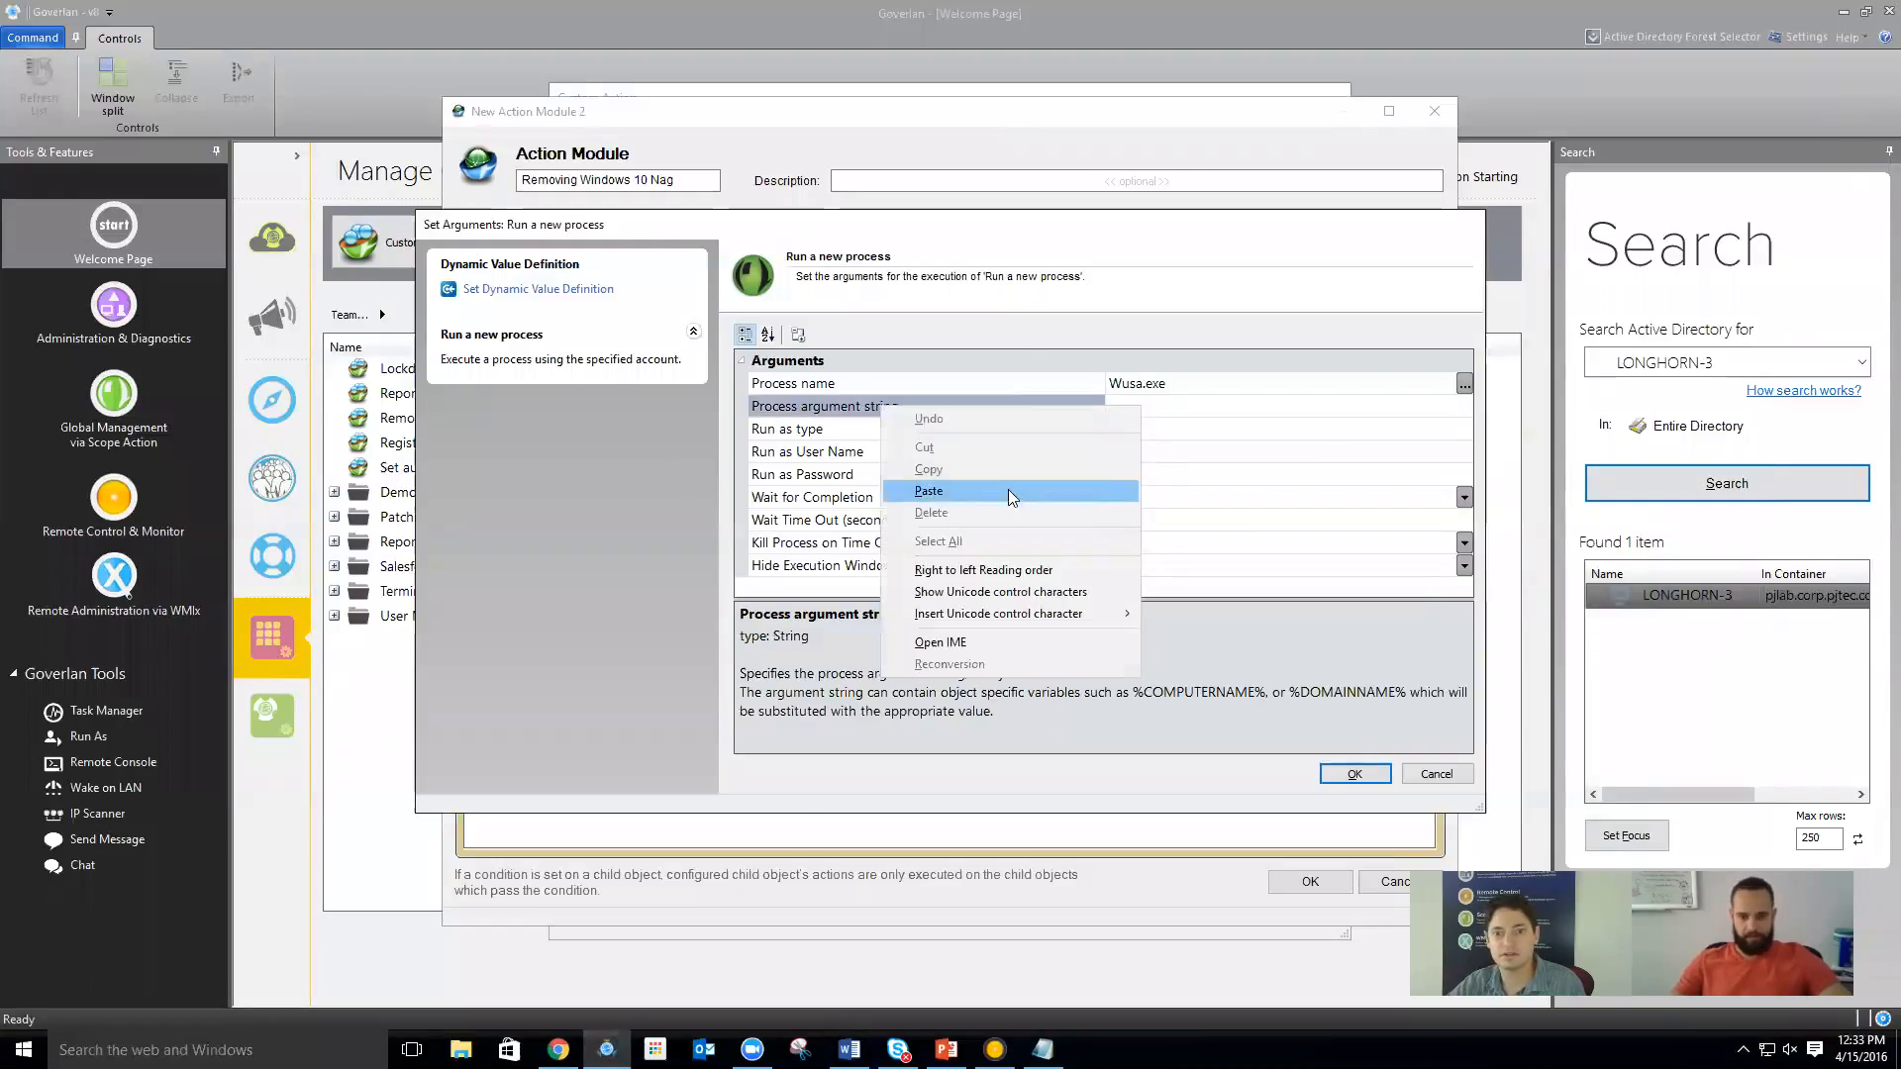
left_click(950, 495)
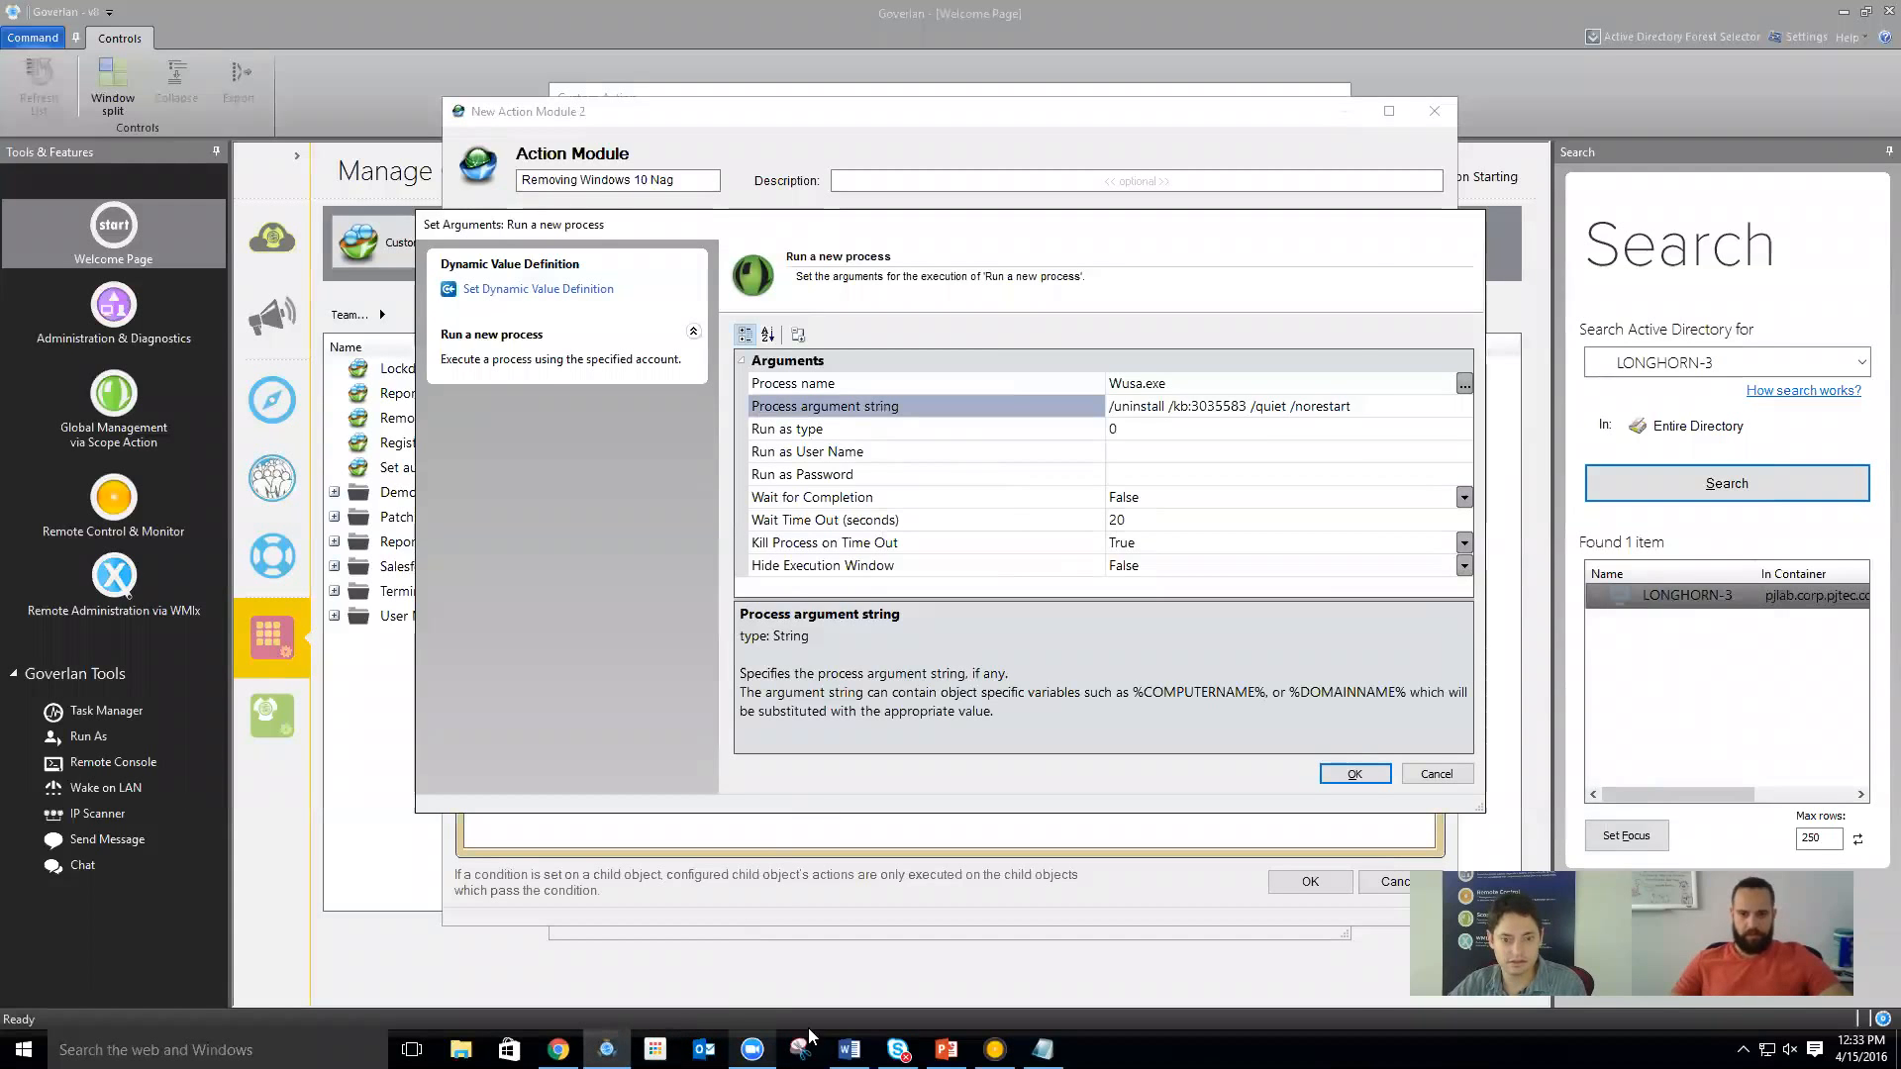
Switch to Chrome, go to goverlan.com/support.php and open the Tutorials list of the Knowledge Base
left_click(558, 1050)
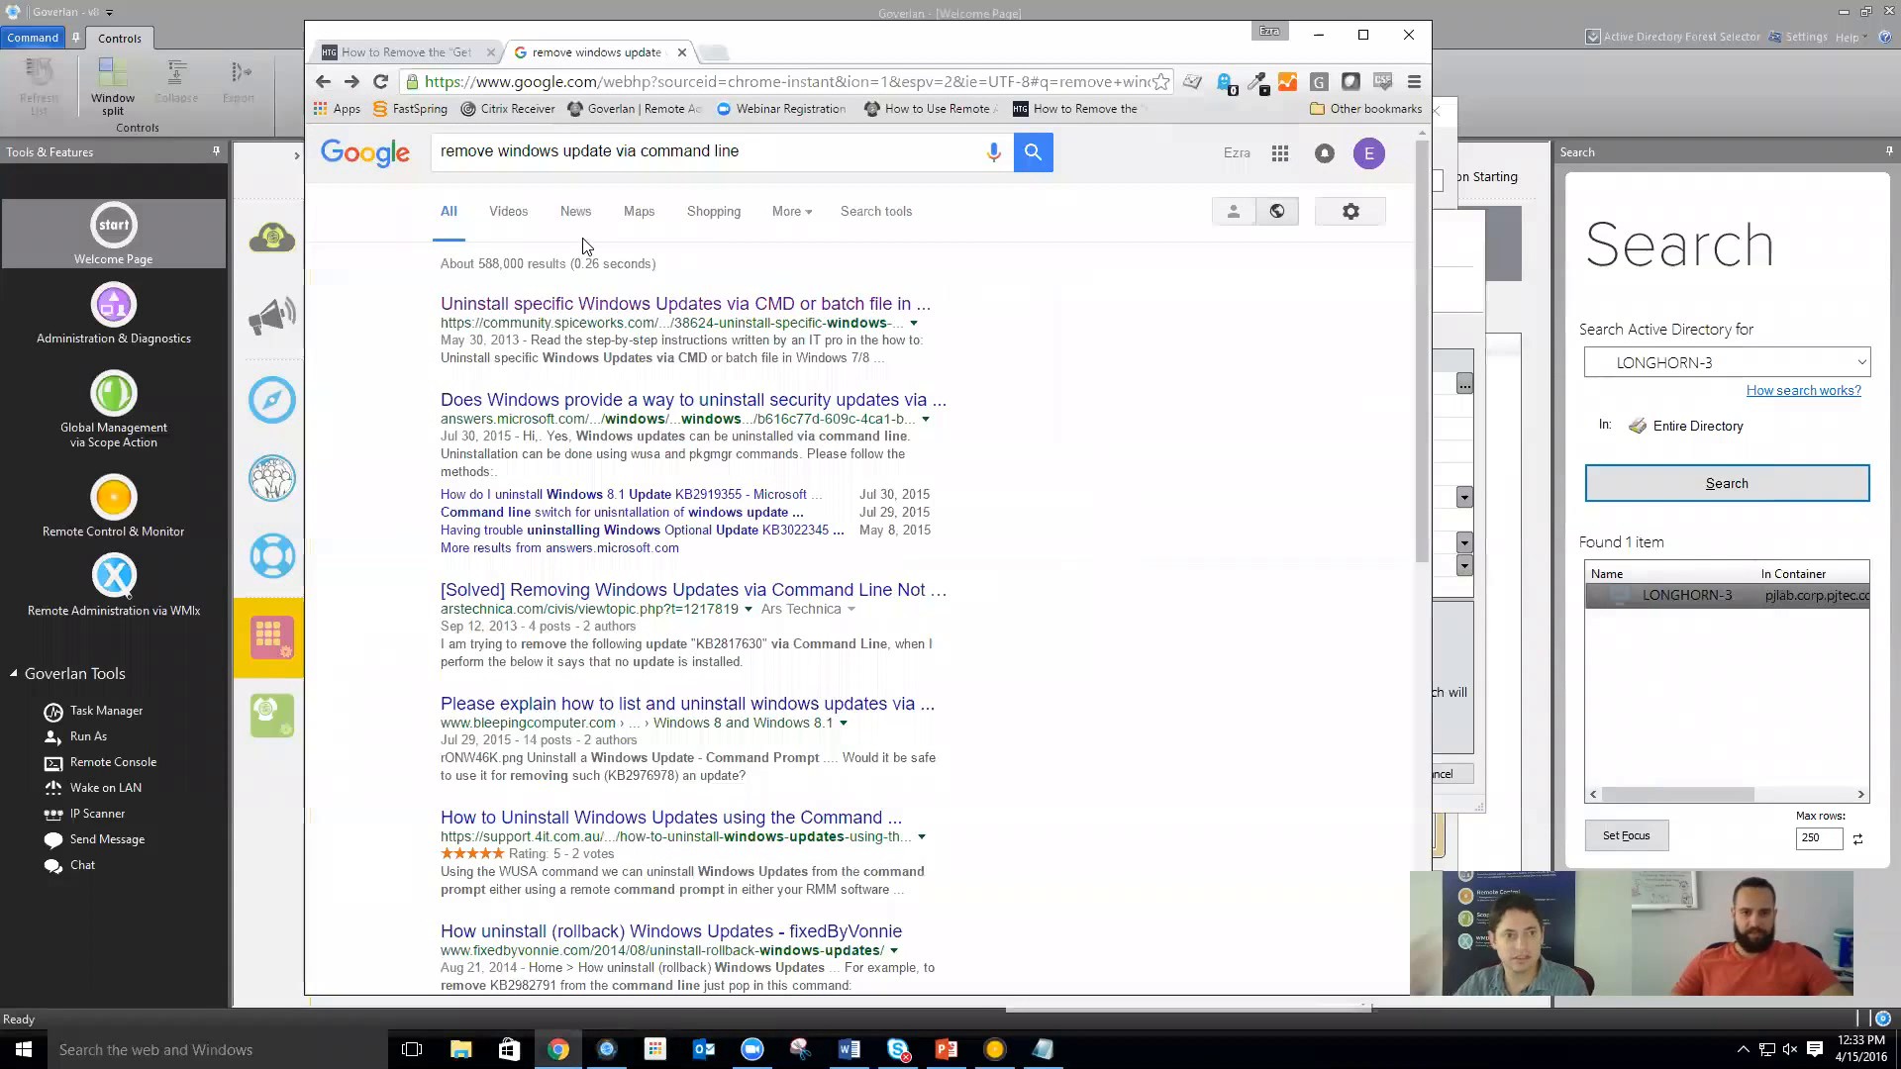
left_click(633, 85)
type("goverlan.com")
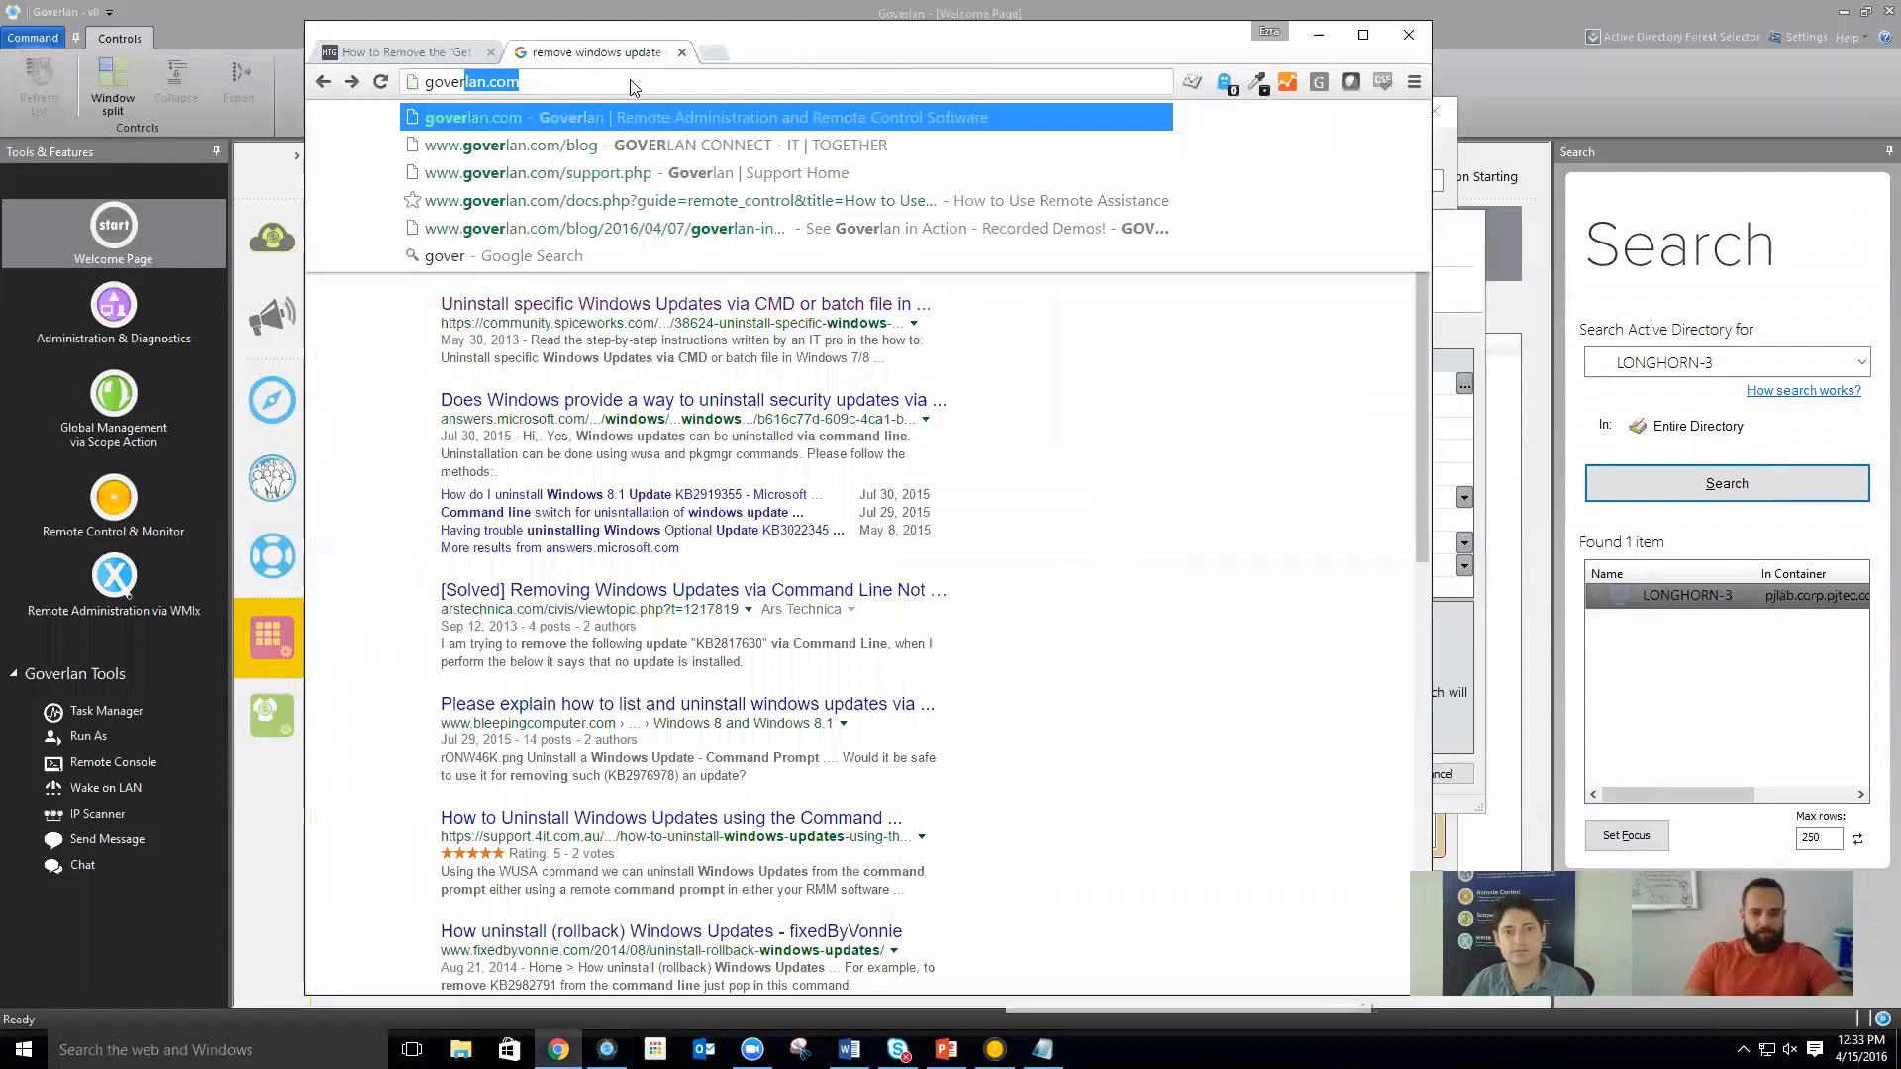
type("/support.php")
key("Return")
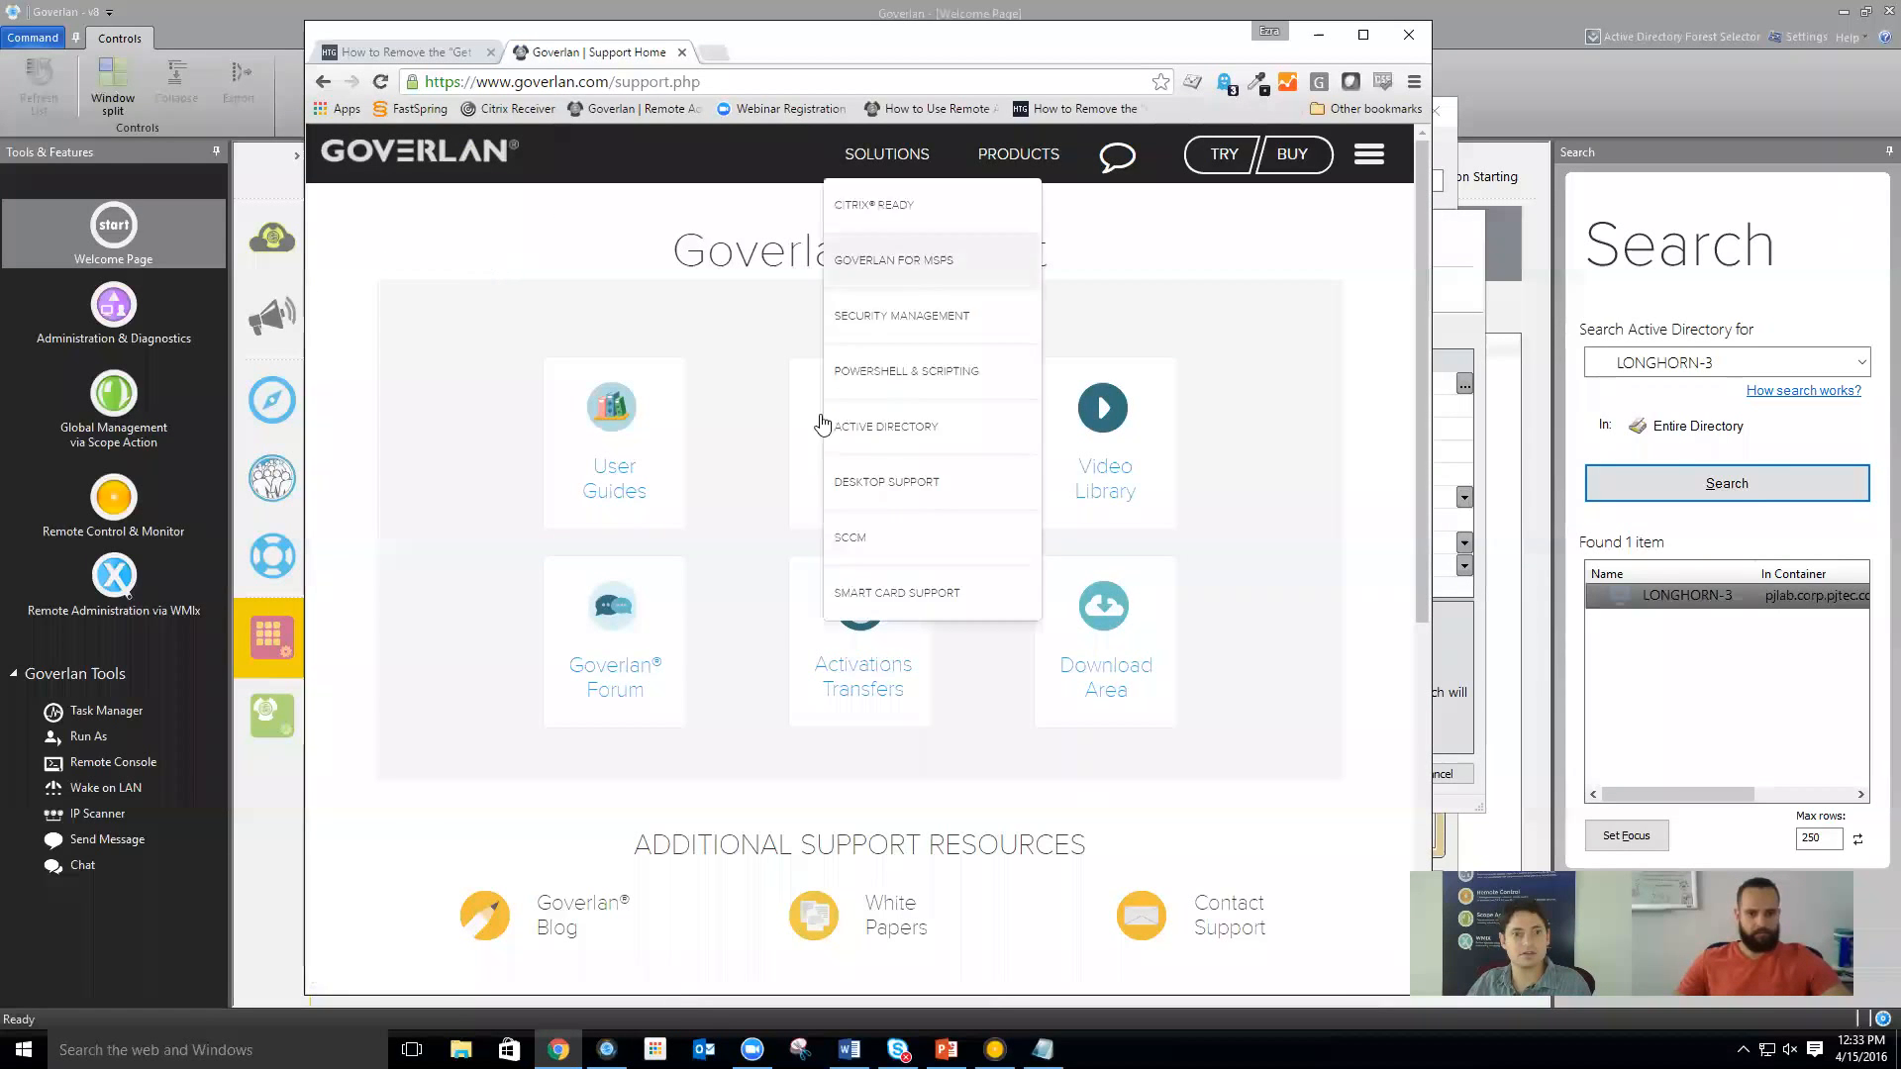
left_click(865, 473)
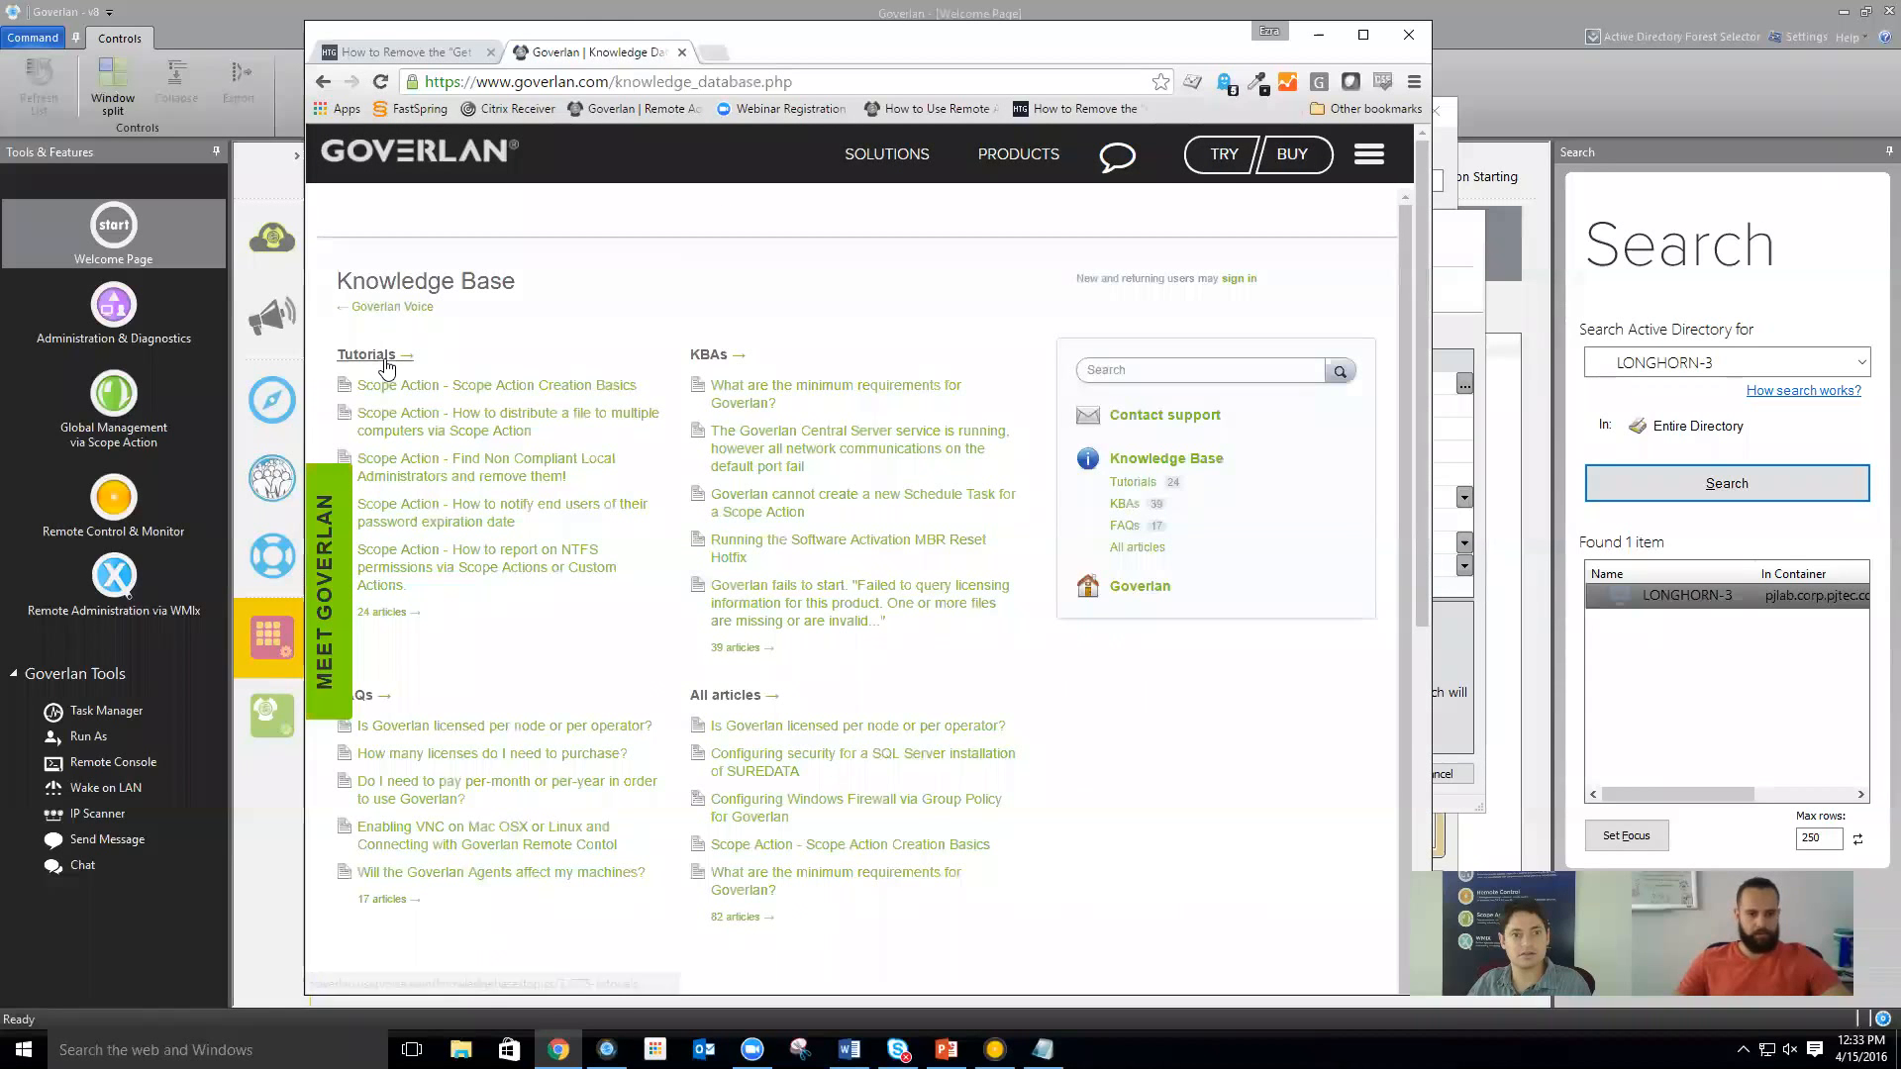
left_click(377, 357)
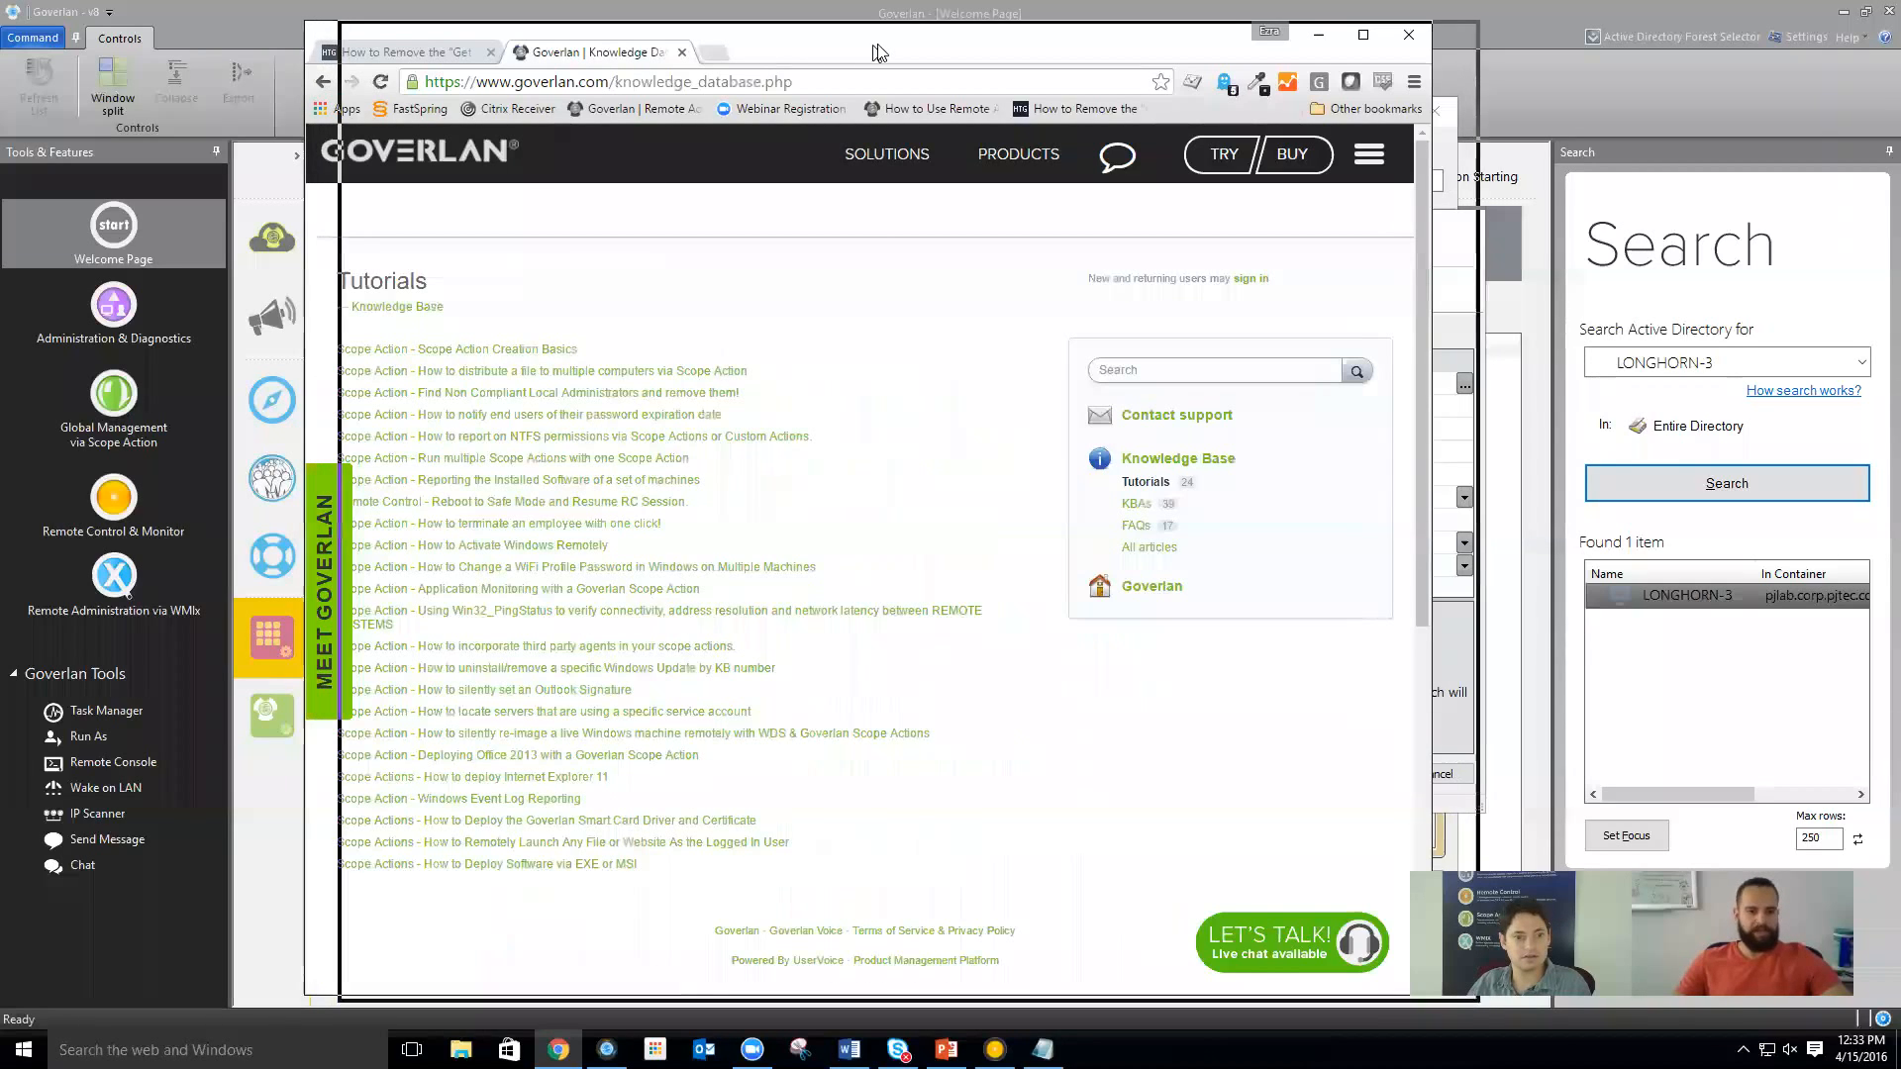
left_click_drag(831, 51, 879, 51)
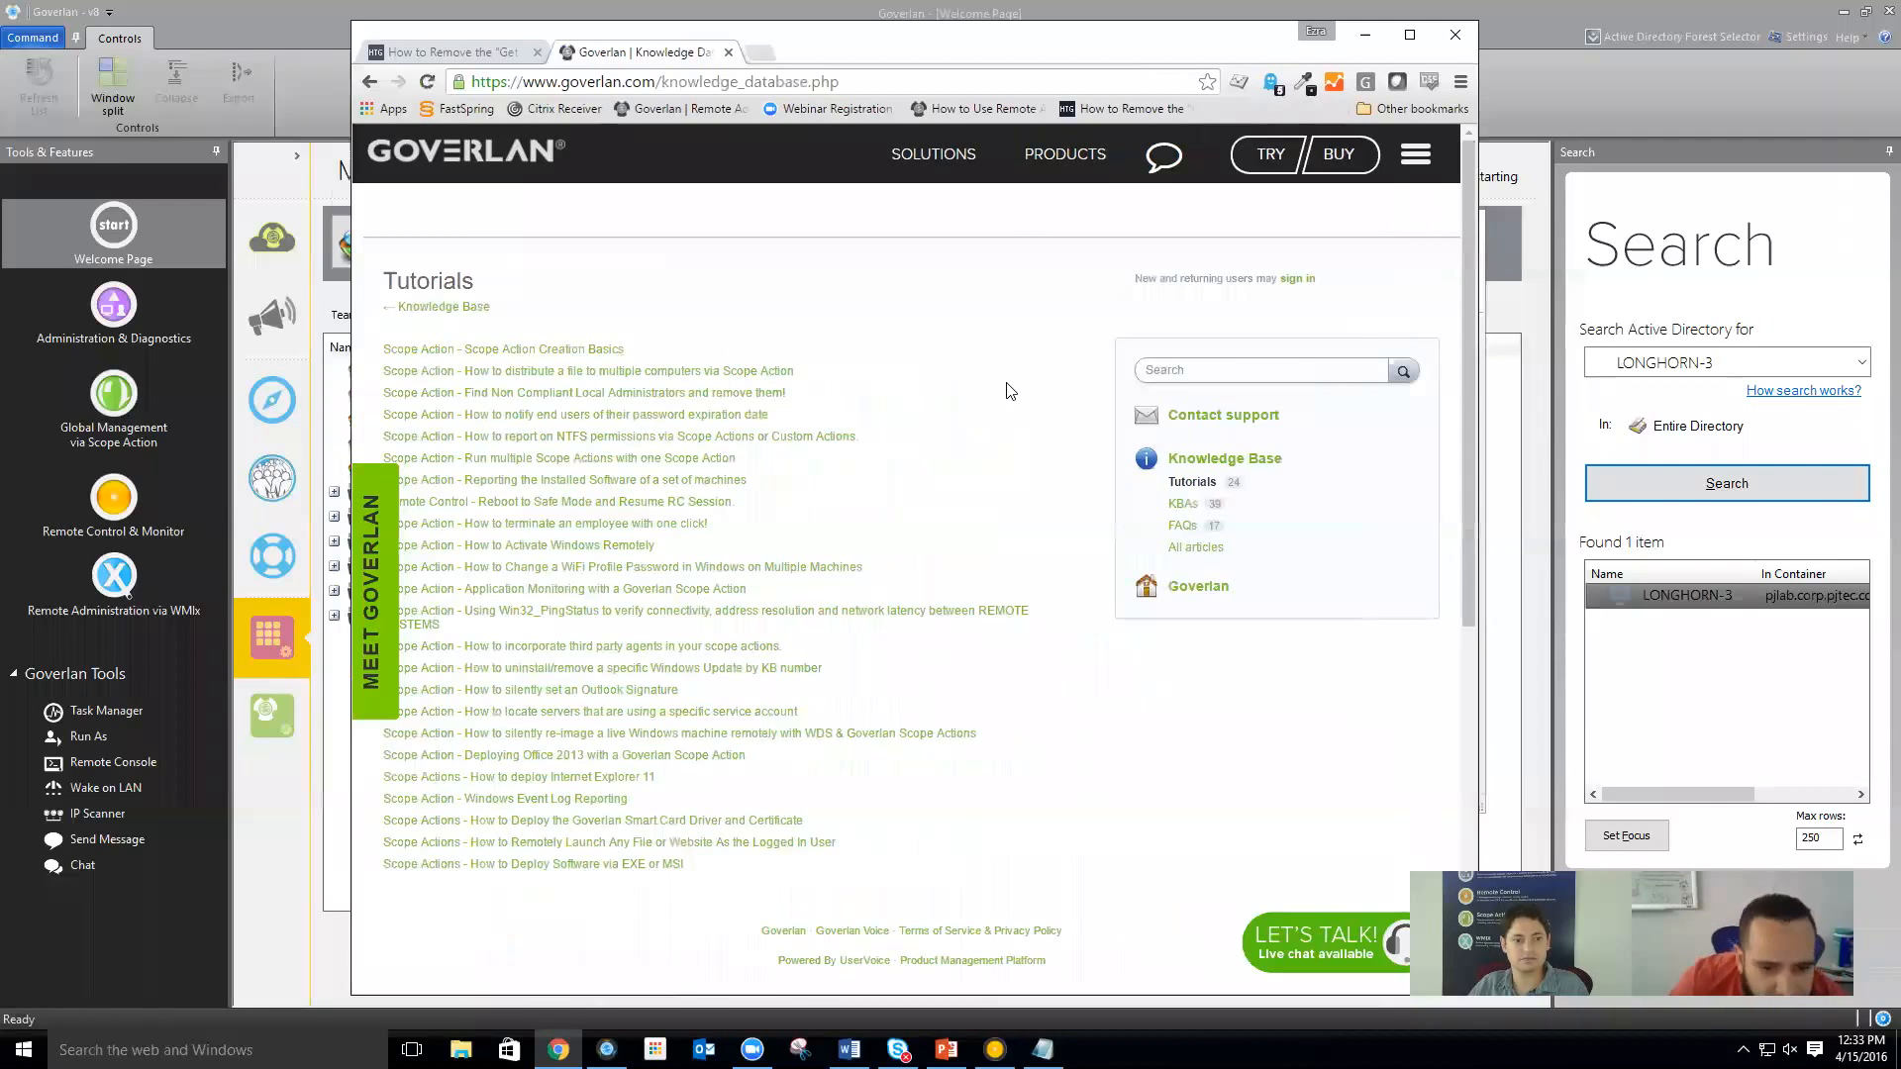
Open the tutorial on uninstalling a specific Windows Update by KB number and highlight its example process argument string
left_click(769, 670)
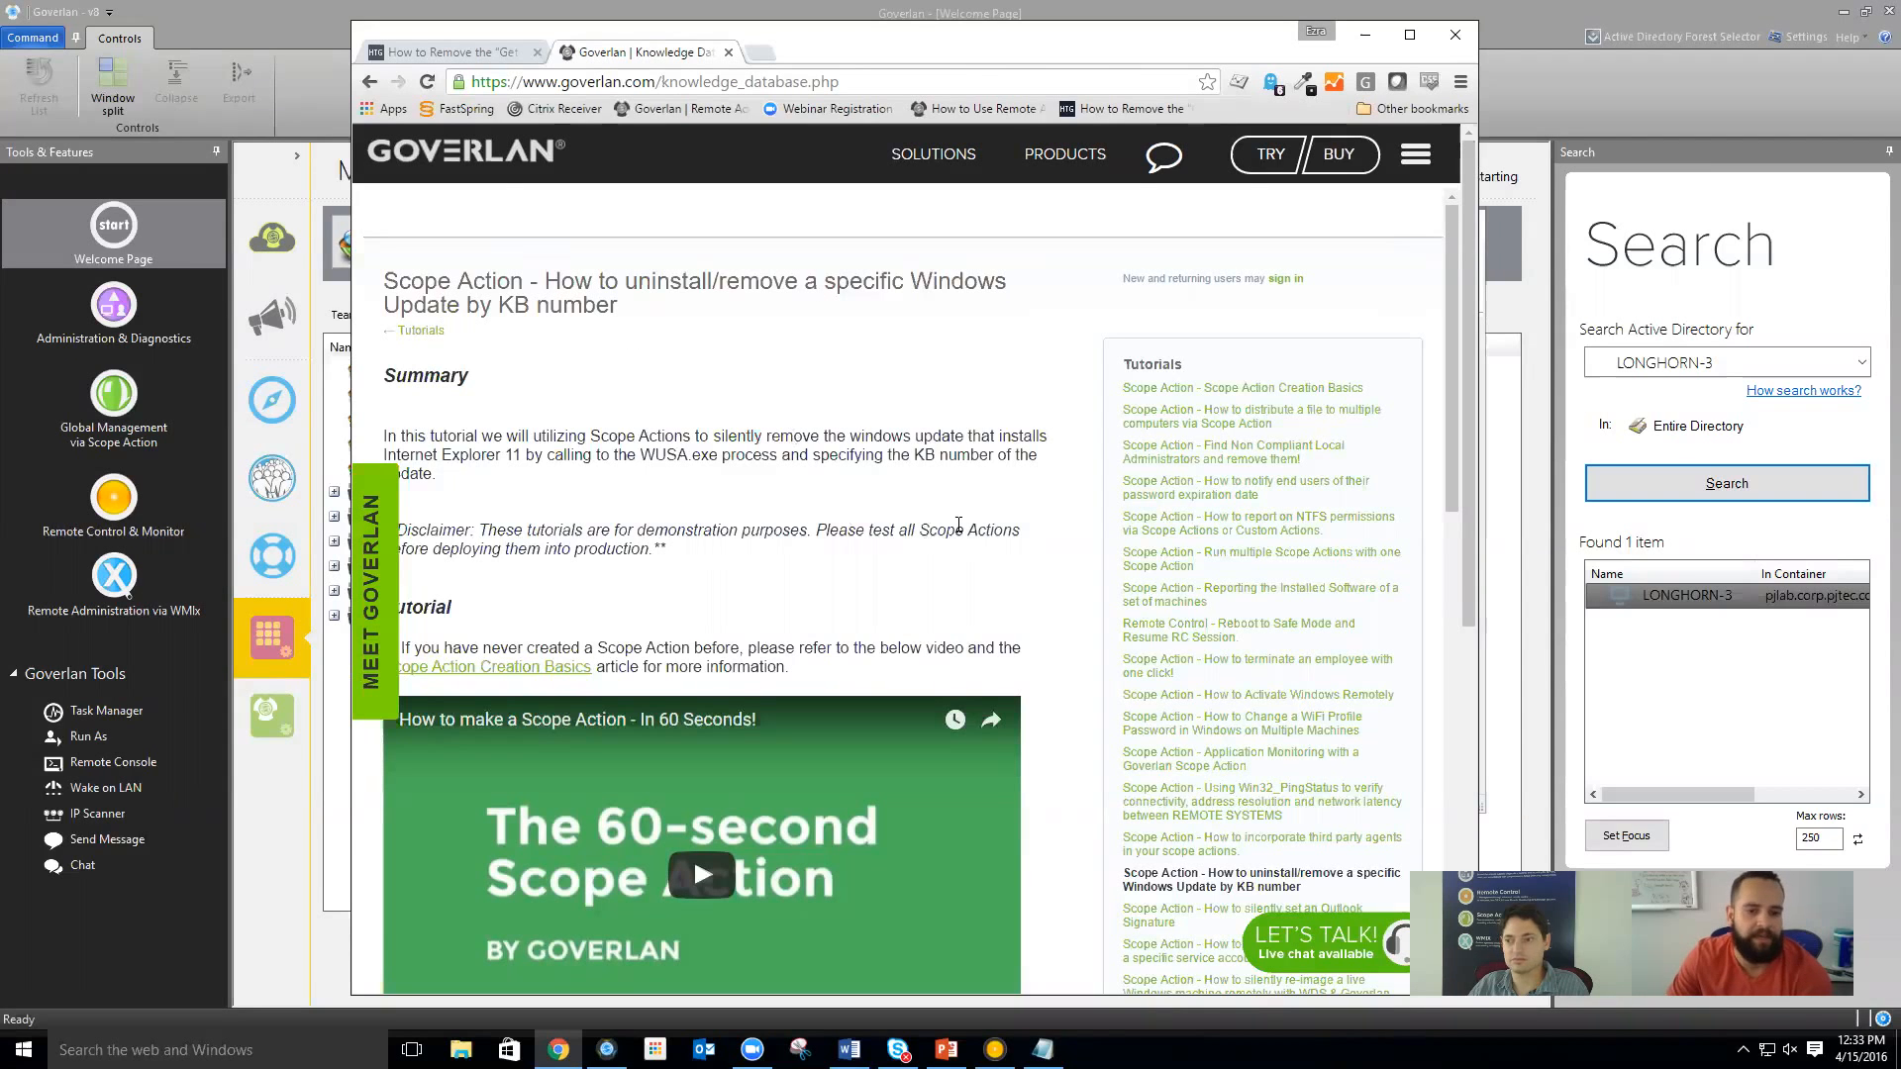
scroll(1042, 592, "down", 10)
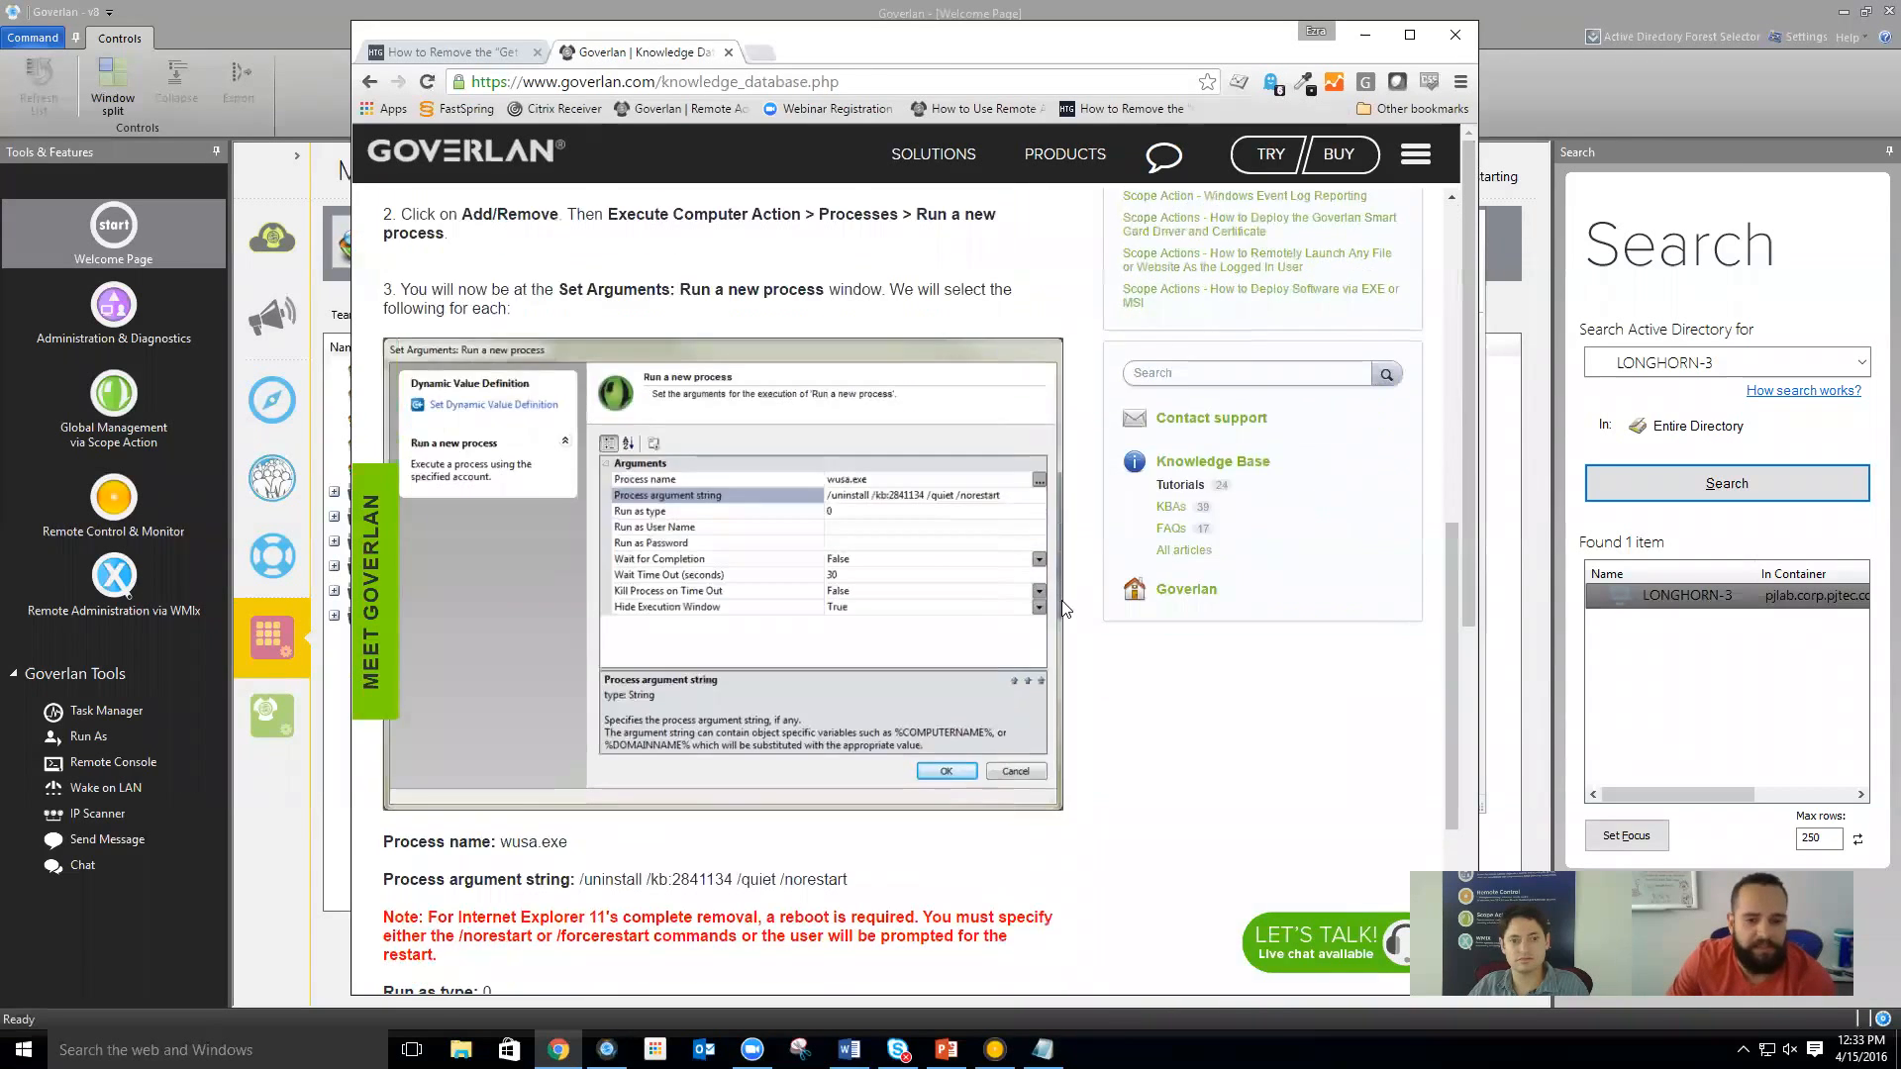
scroll(1079, 427, "down", 1)
left_click_drag(849, 781, 581, 783)
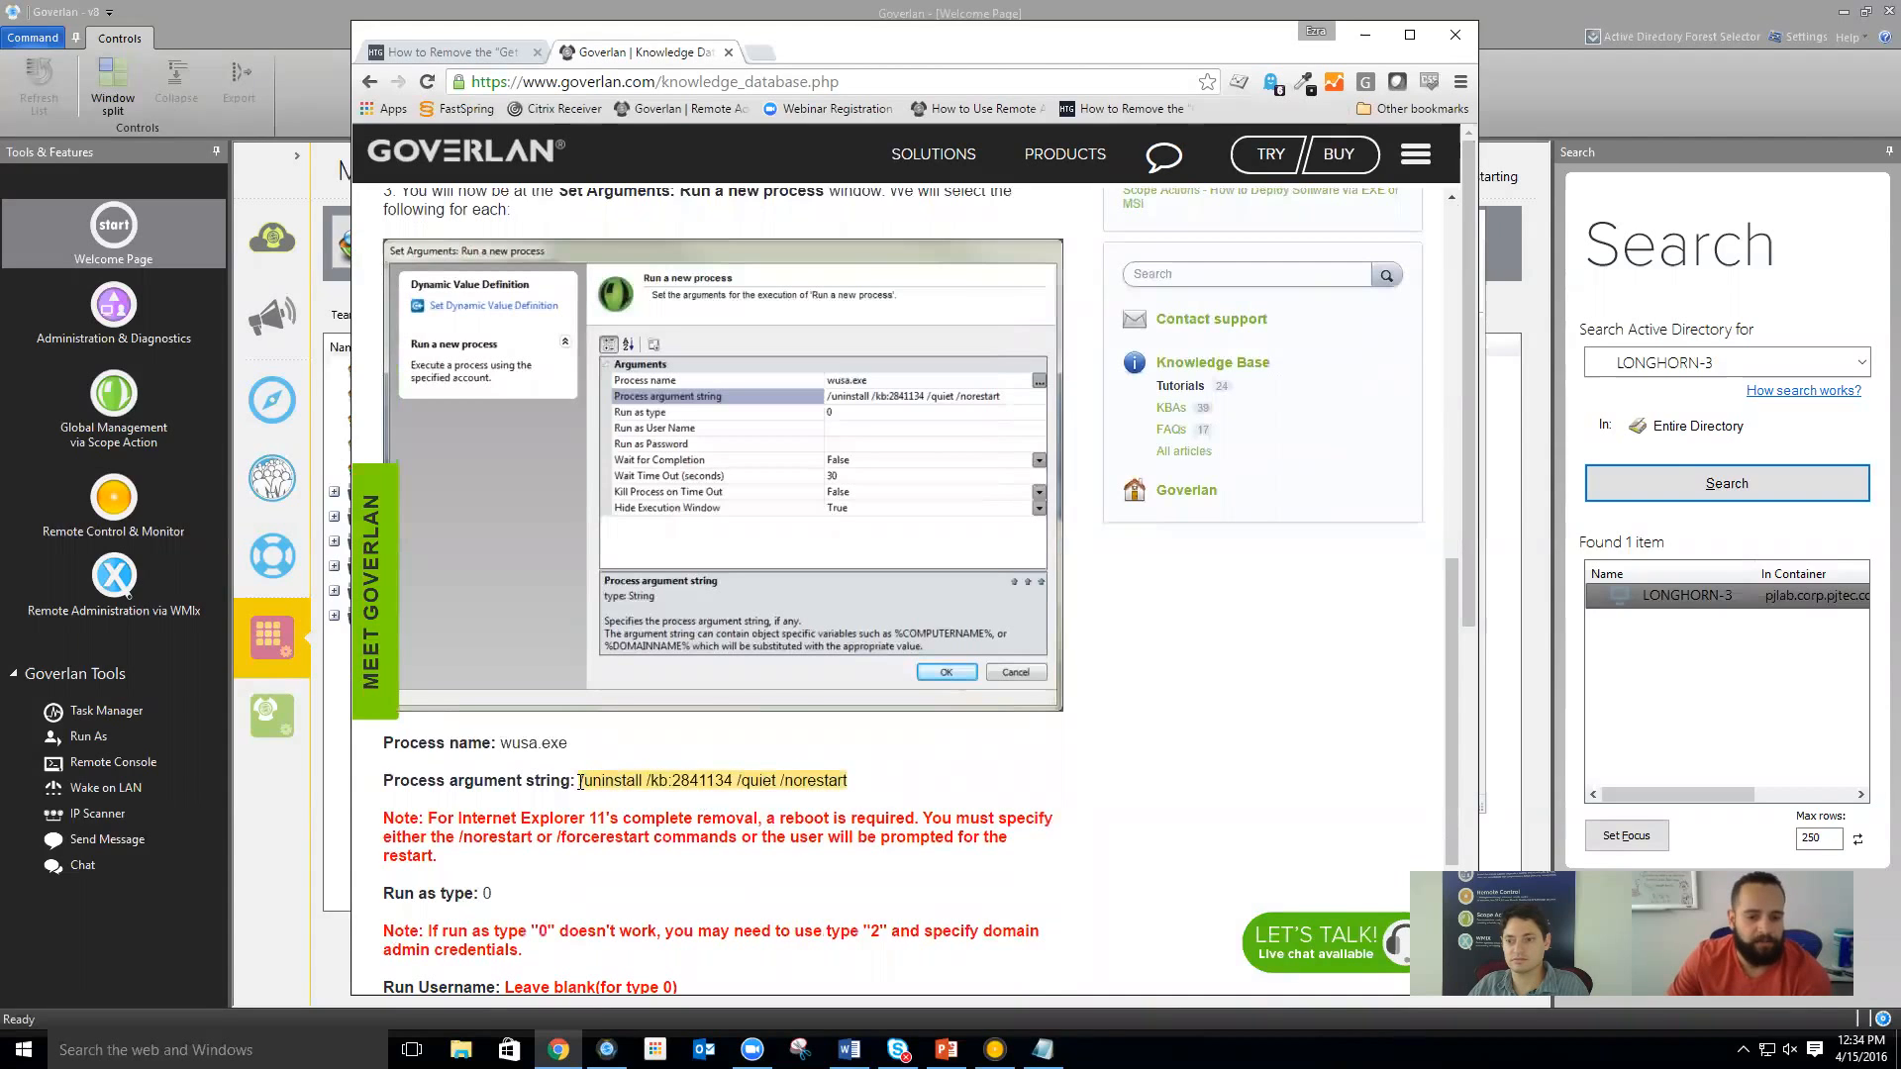
left_click(816, 771)
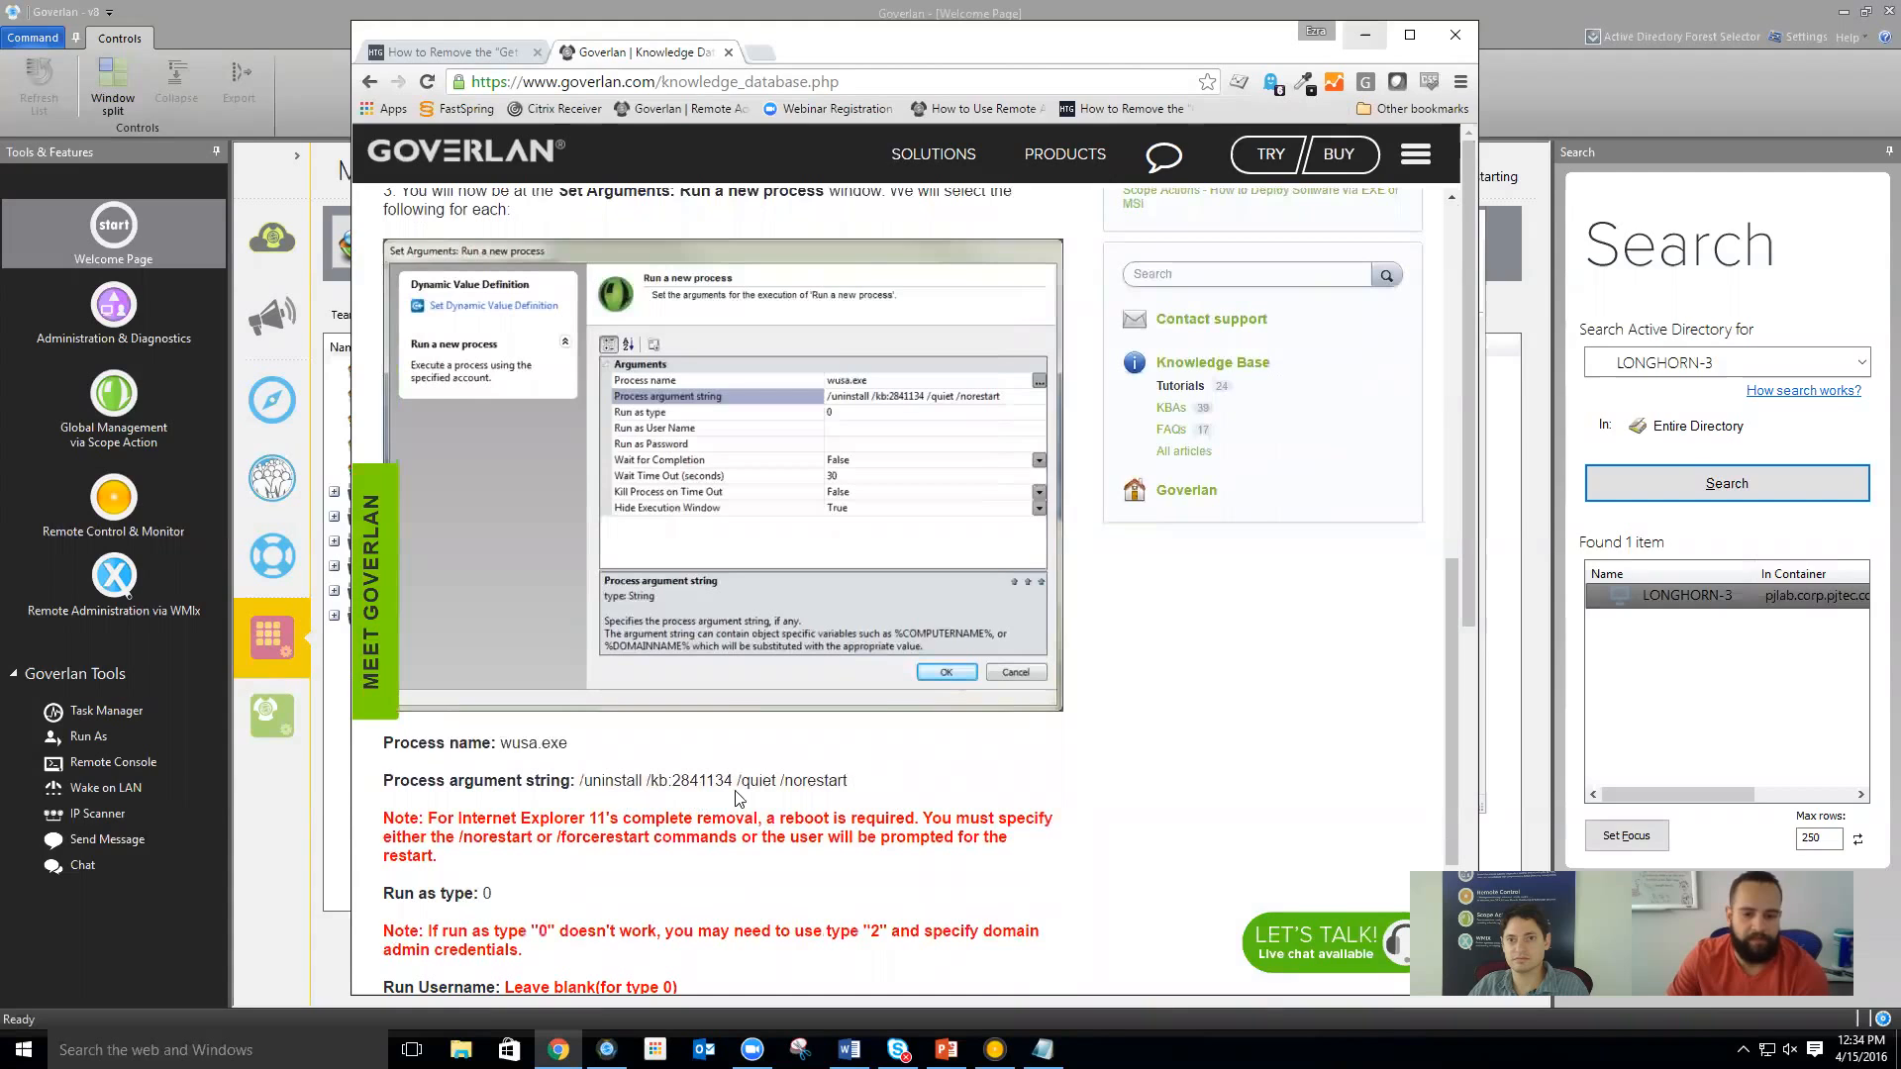
left_click_drag(849, 784, 575, 779)
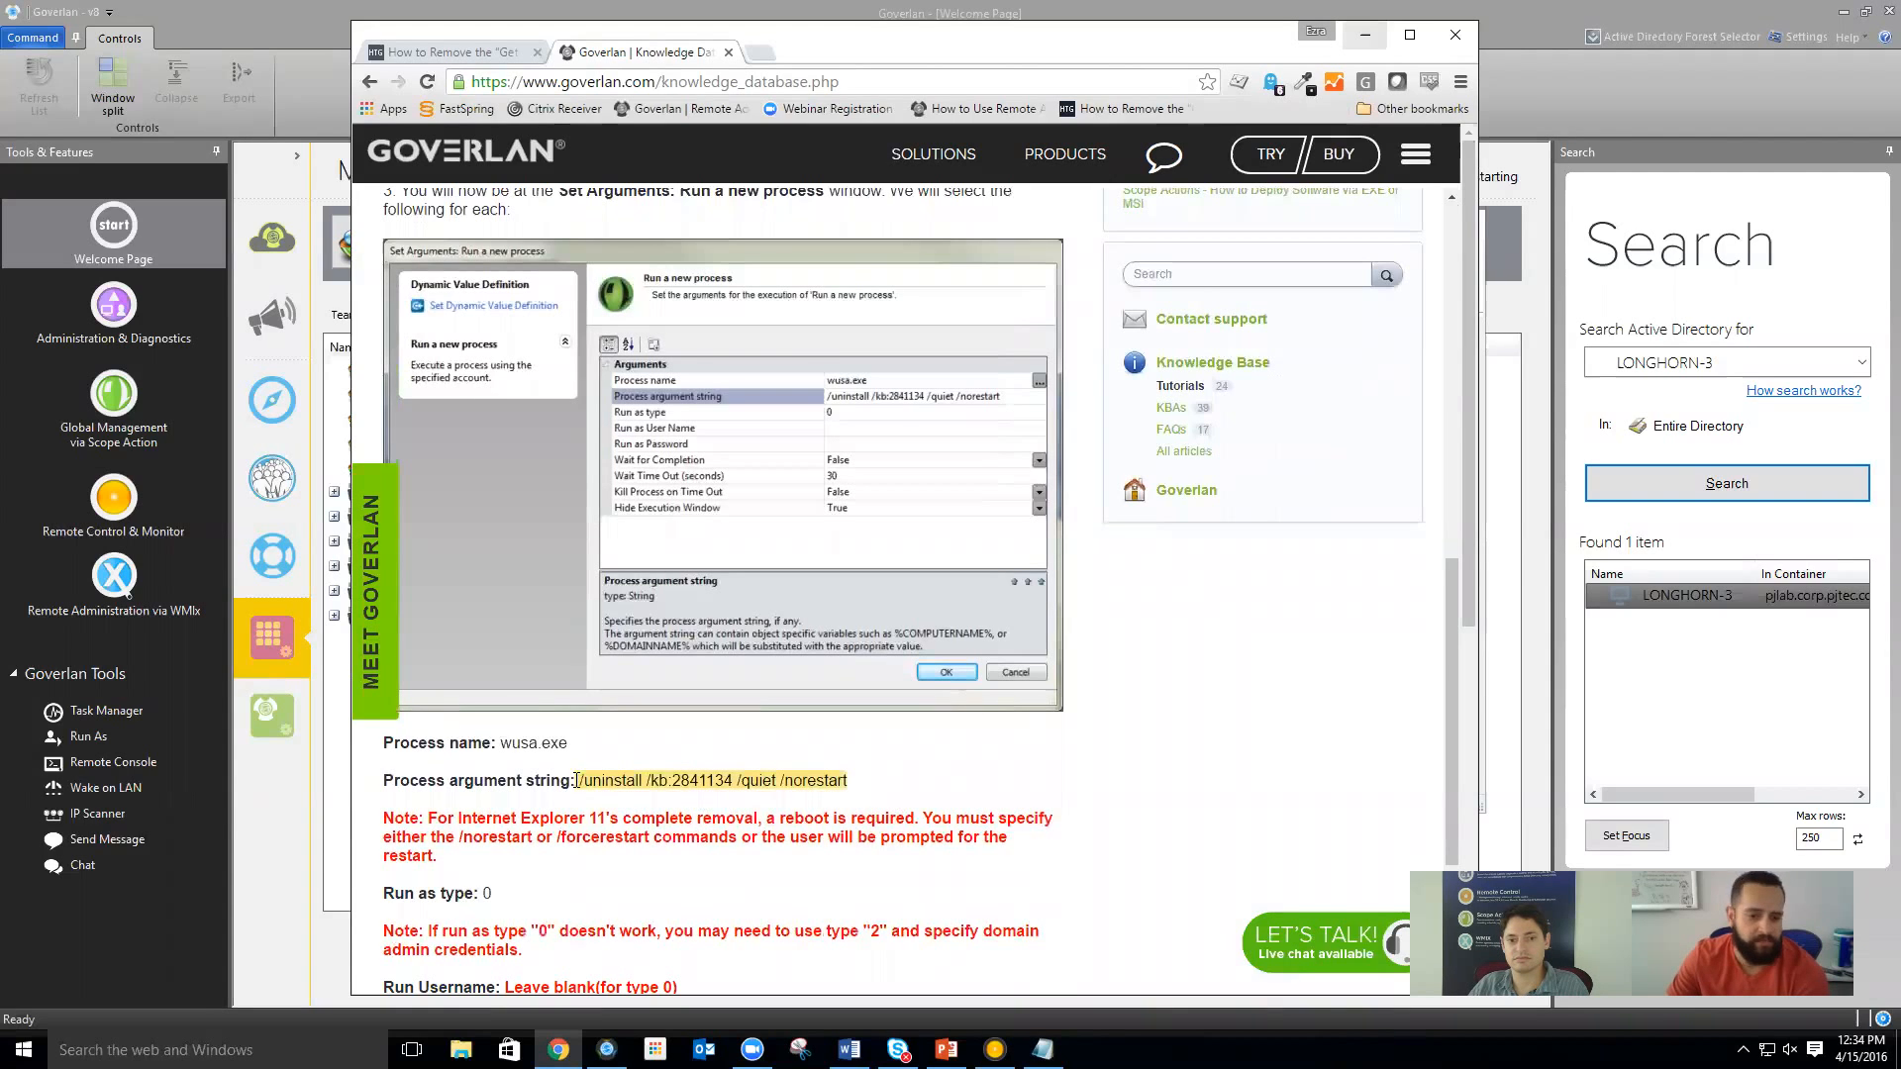
Return to Goverlan and highlight the whole process argument string for comparison with the tutorial
left_click(1366, 35)
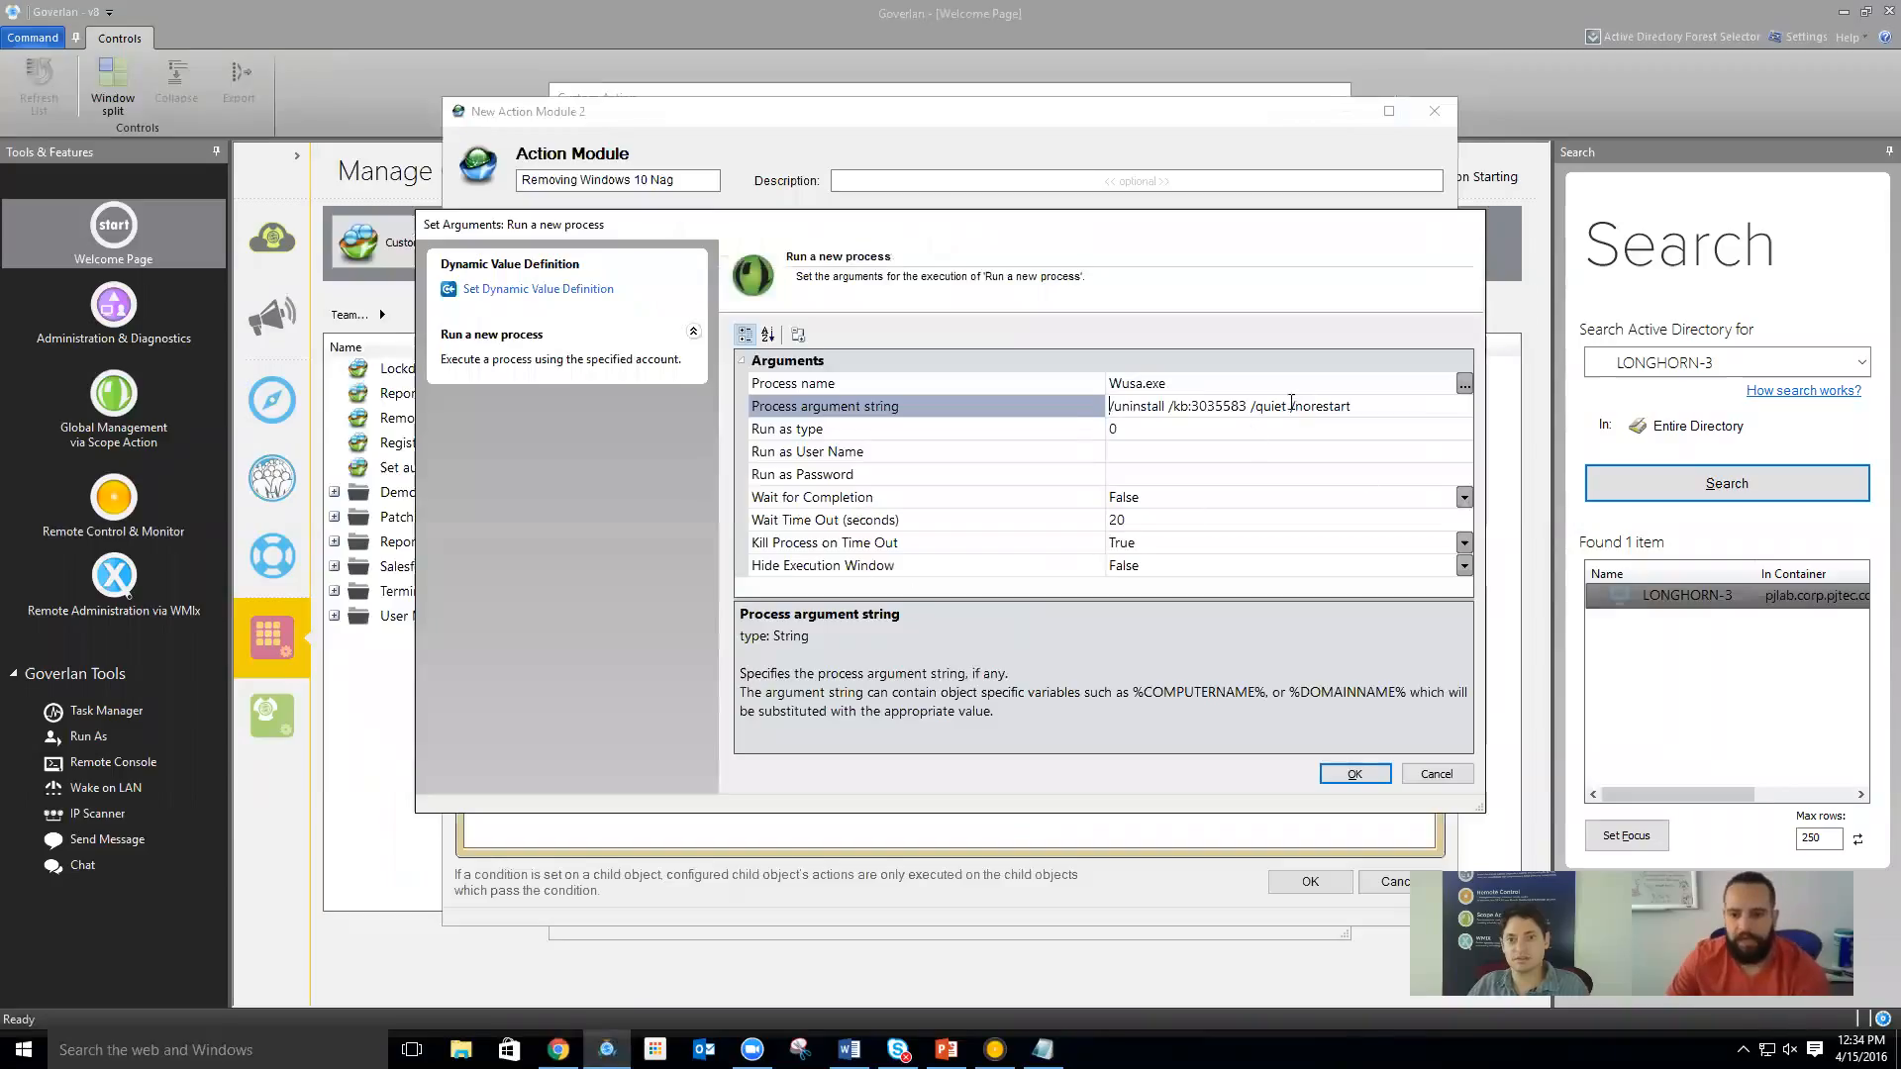
right_click(1284, 408)
left_click(1345, 407)
left_click_drag(1370, 407, 1104, 408)
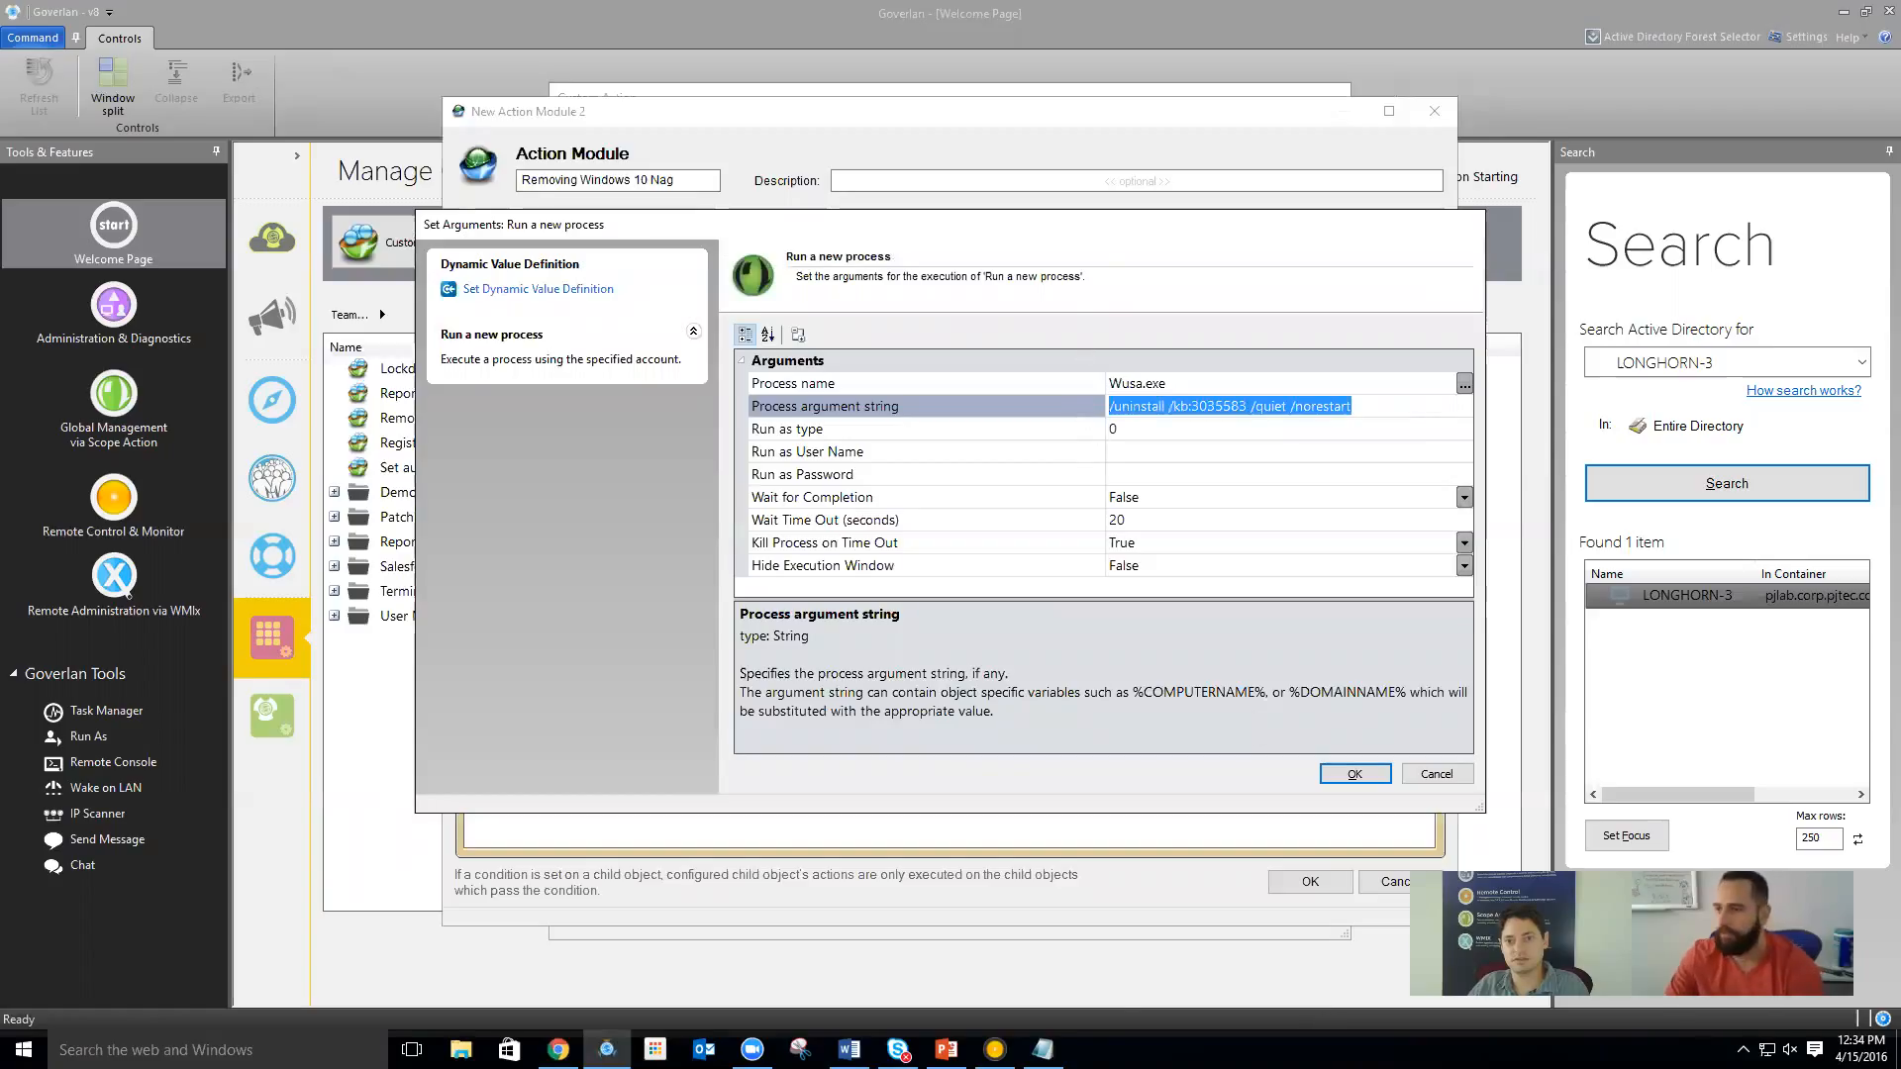
left_click(1118, 992)
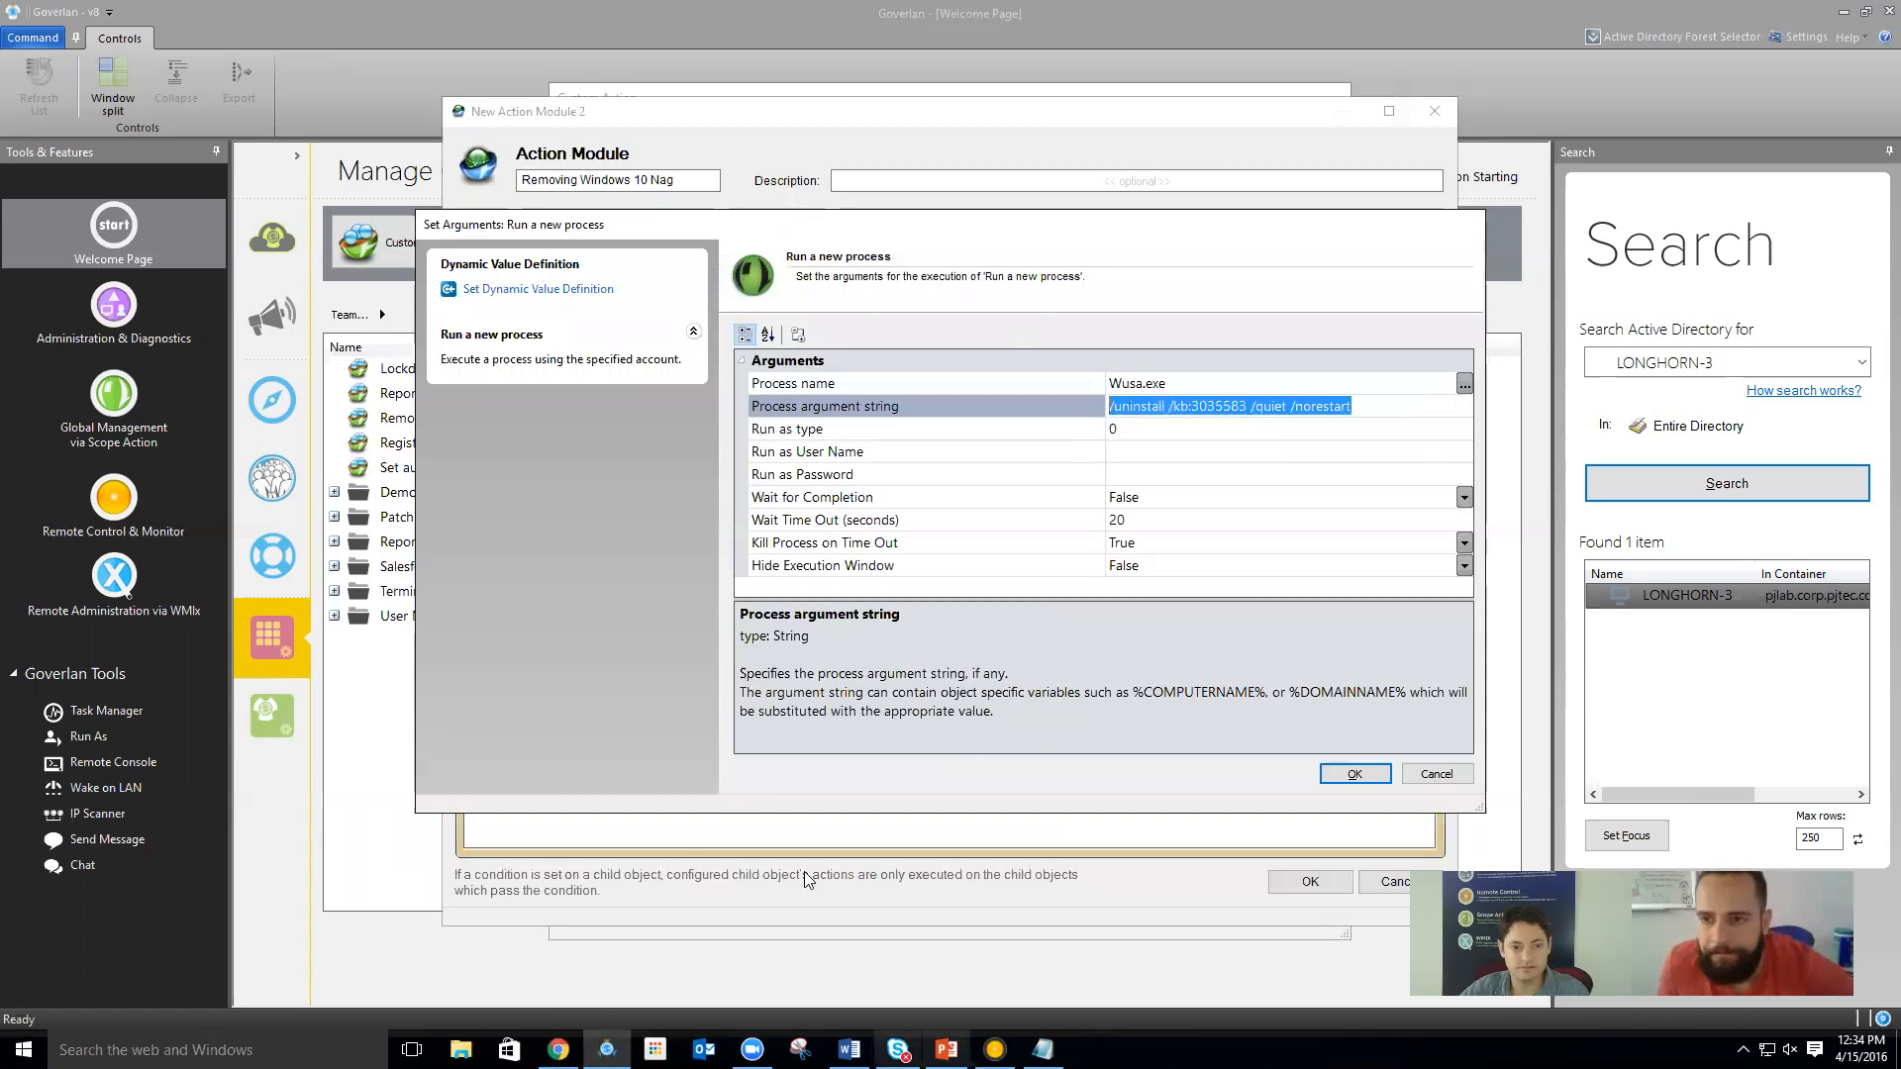
Search Google for wusa.exe technet in a new Chrome tab, check the What is Package Manager? page and return to the results
key("alt+Tab")
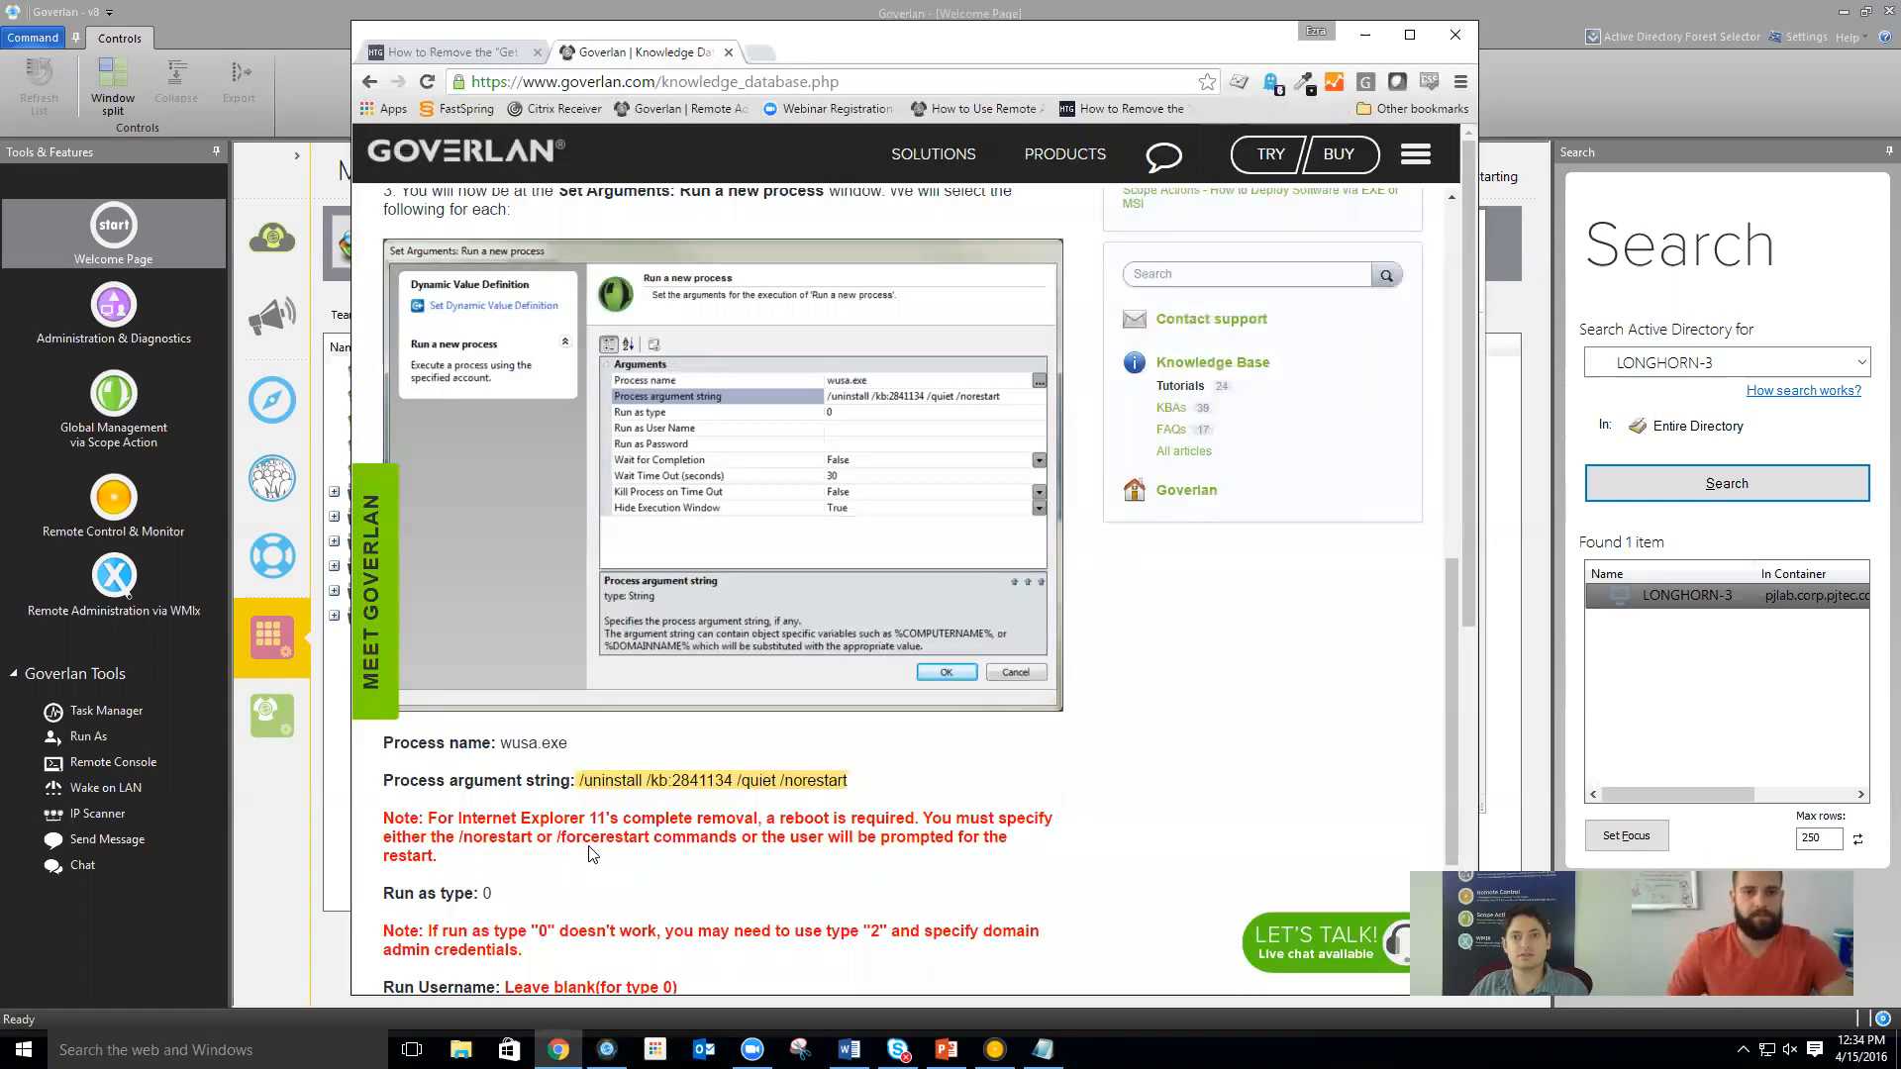
left_click(767, 53)
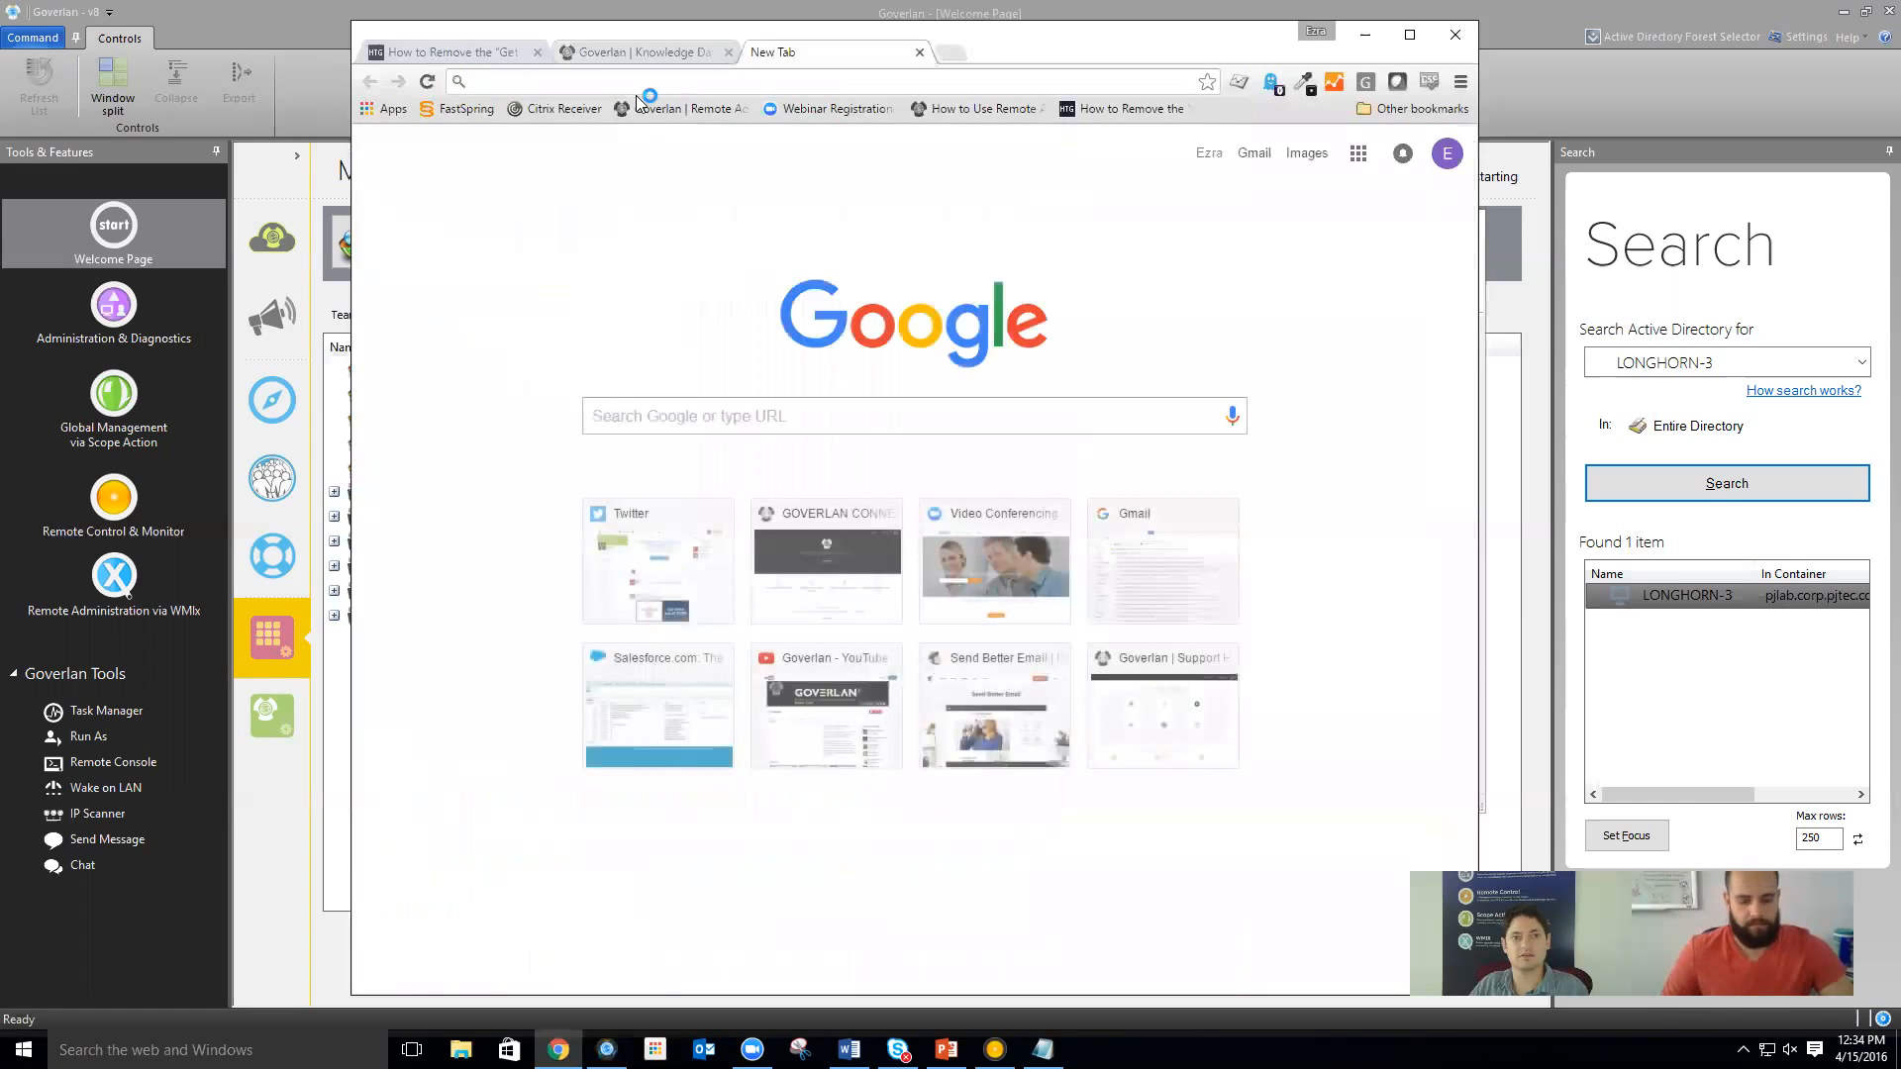
type("wusa.exe technet")
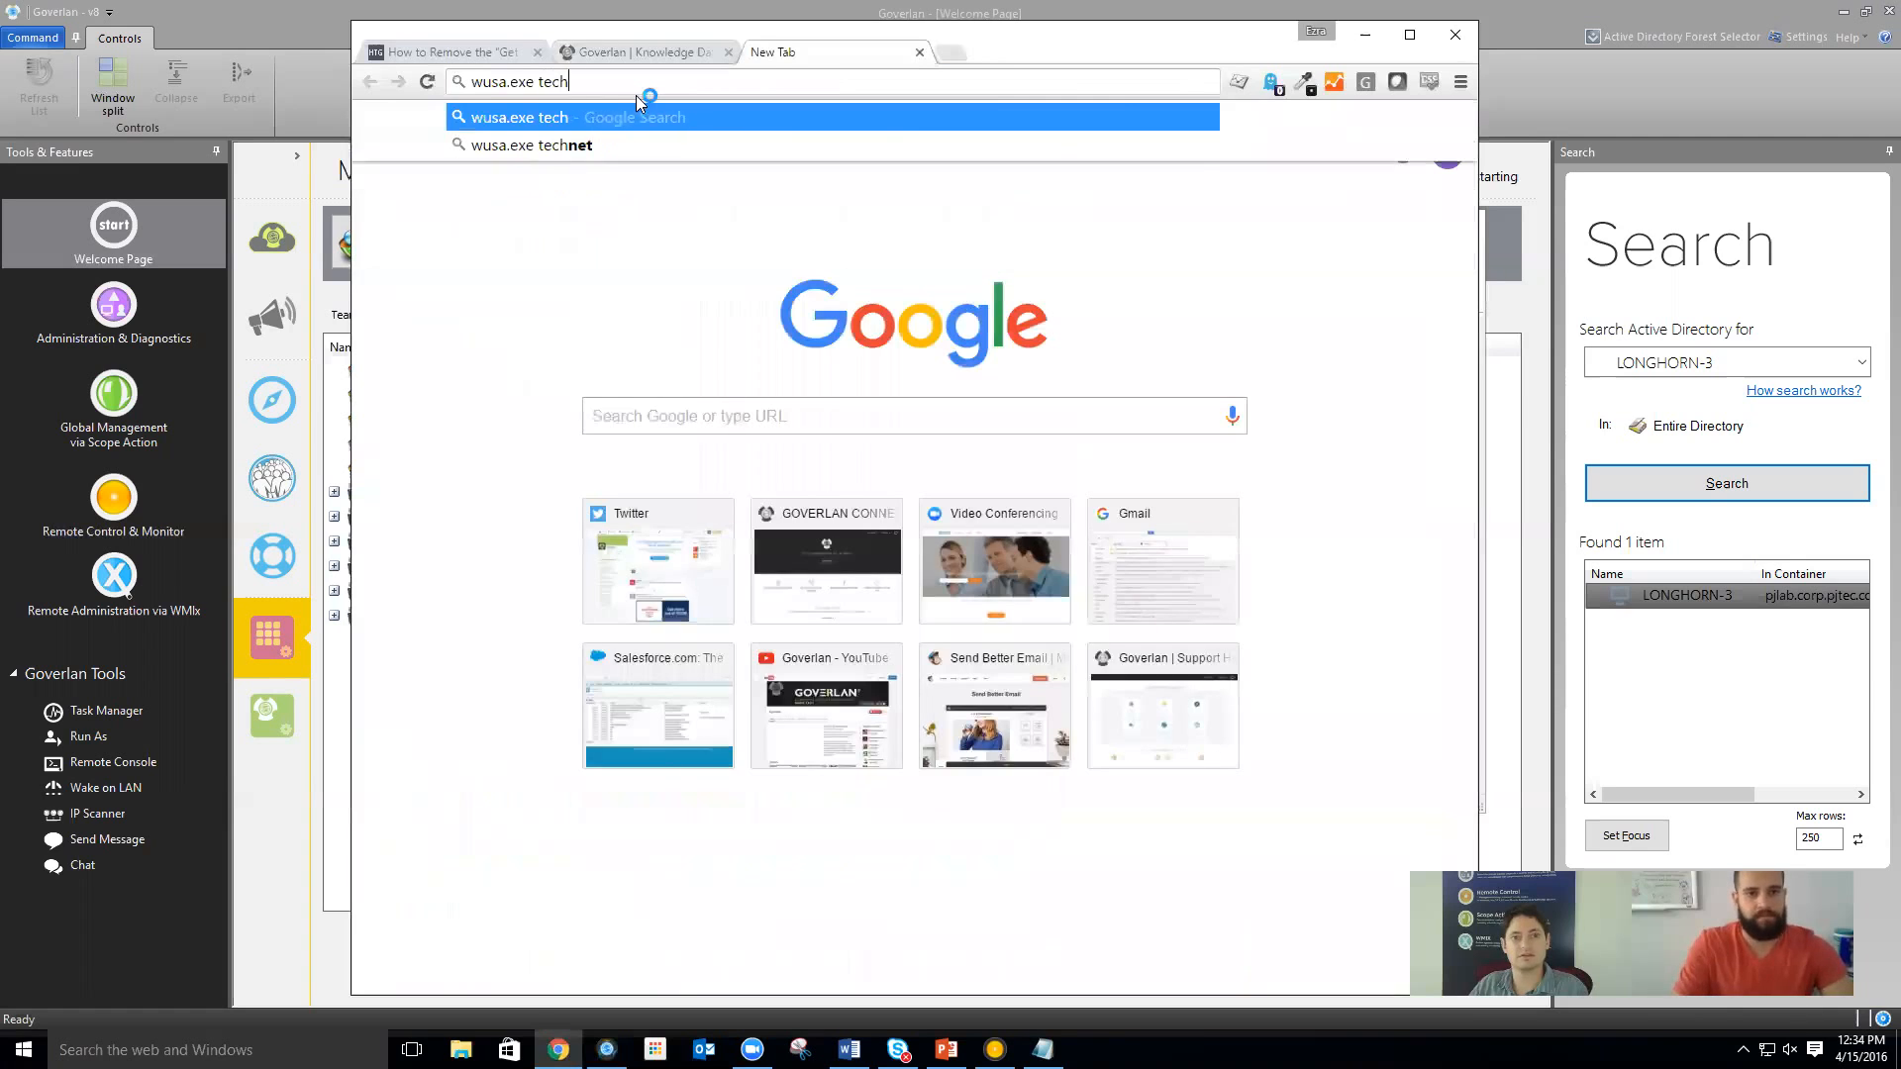
key("Return")
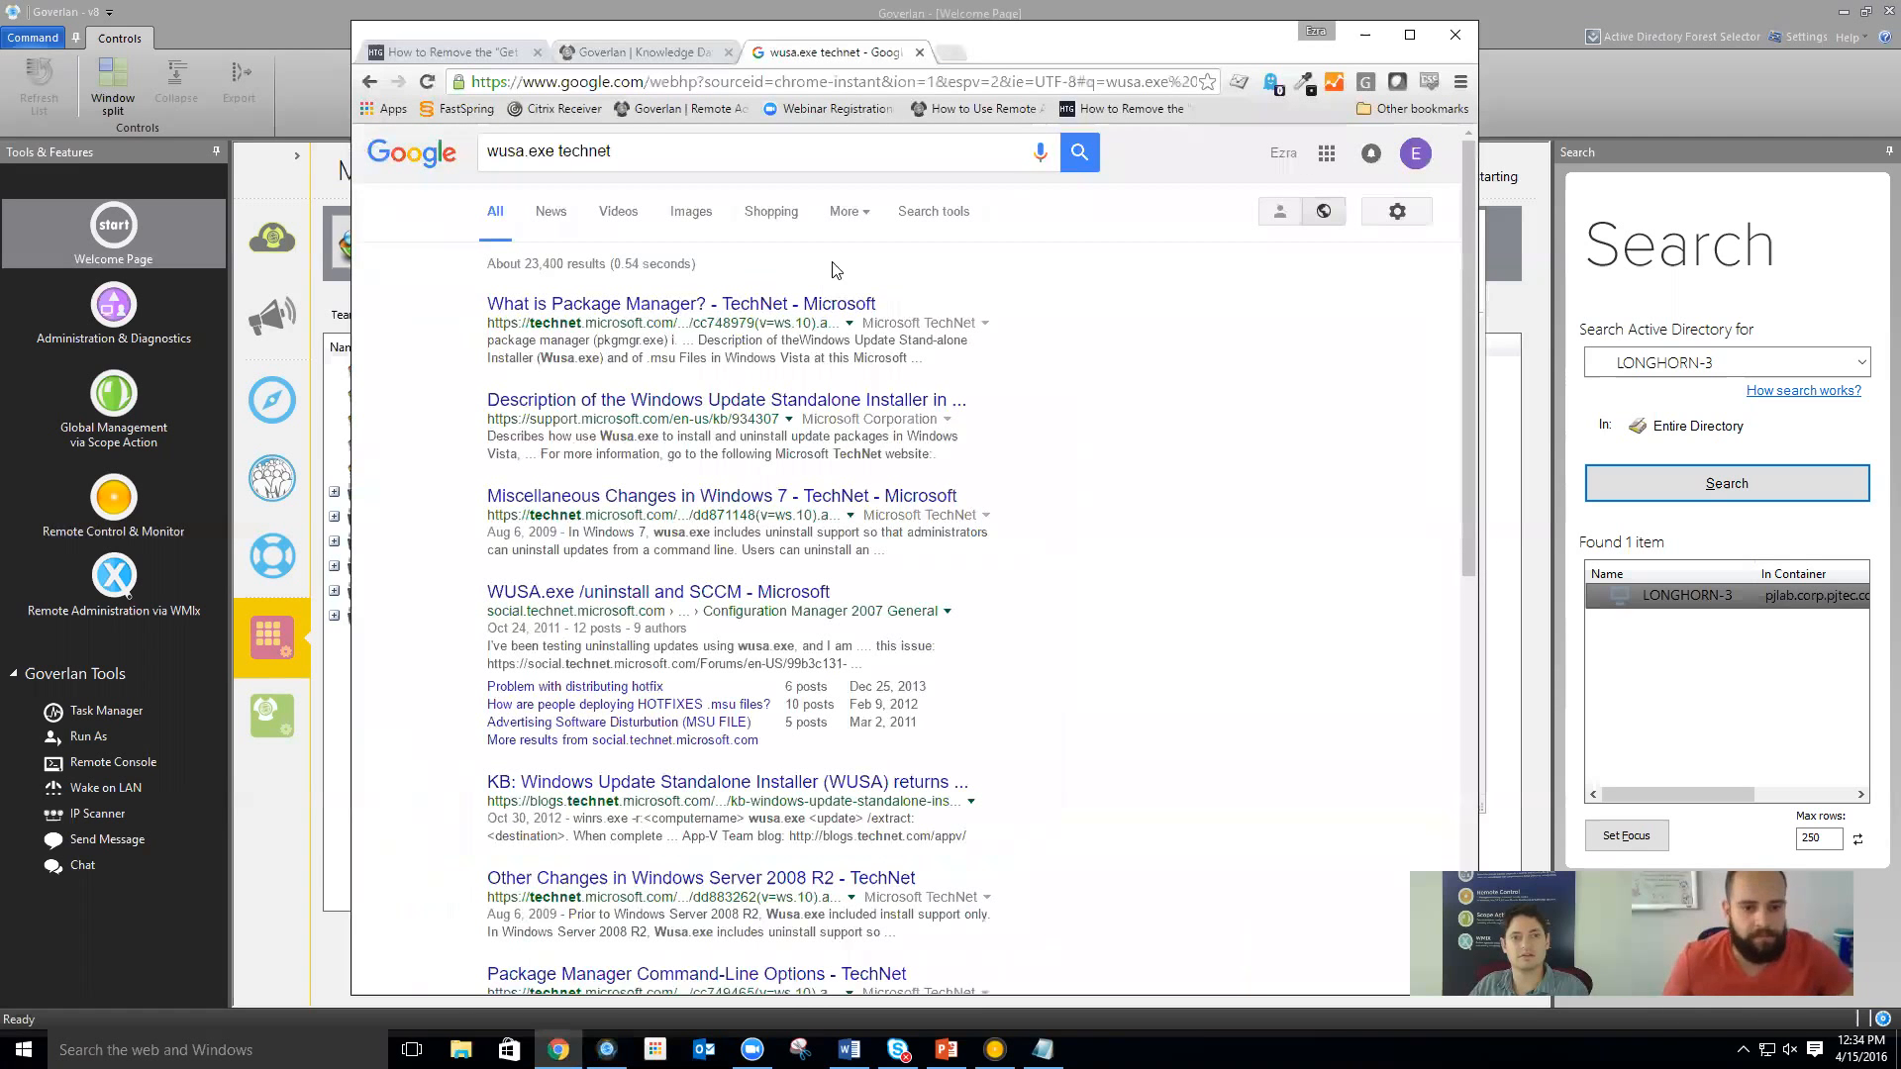
left_click(749, 306)
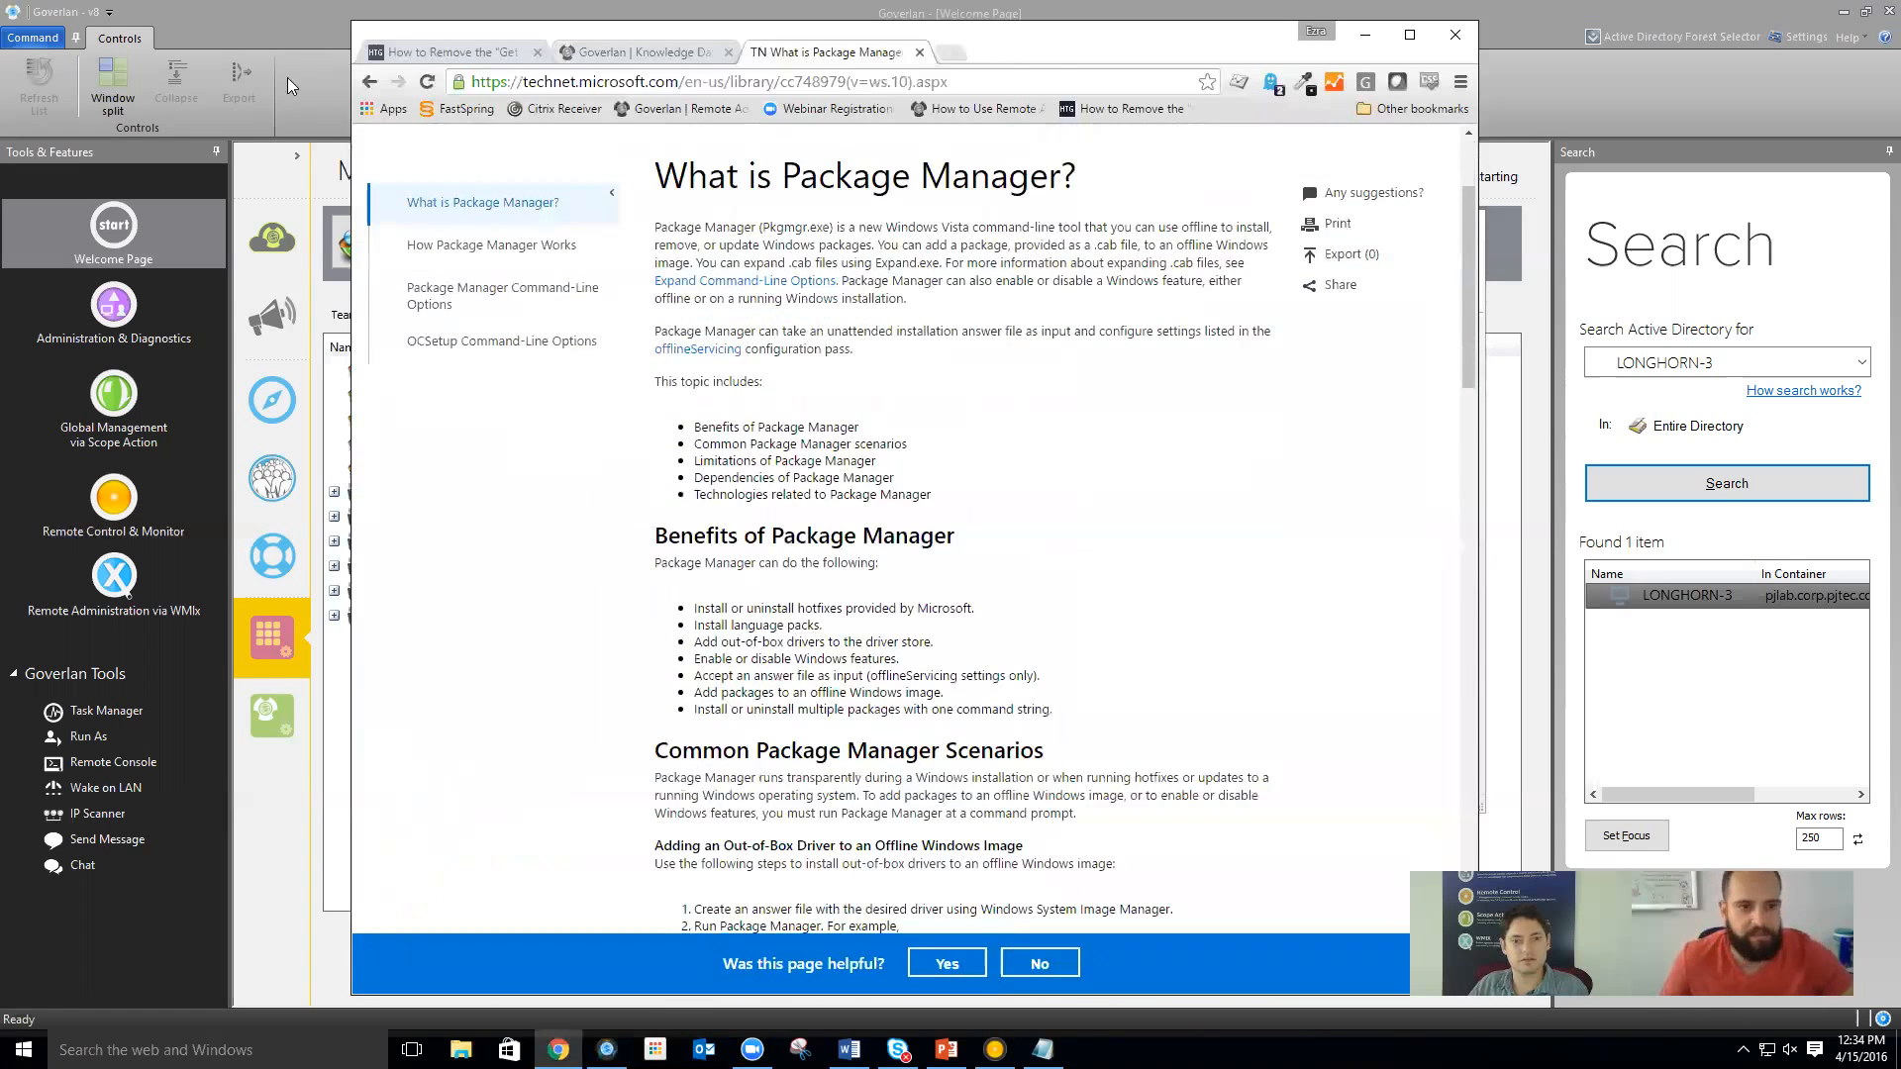
left_click(370, 82)
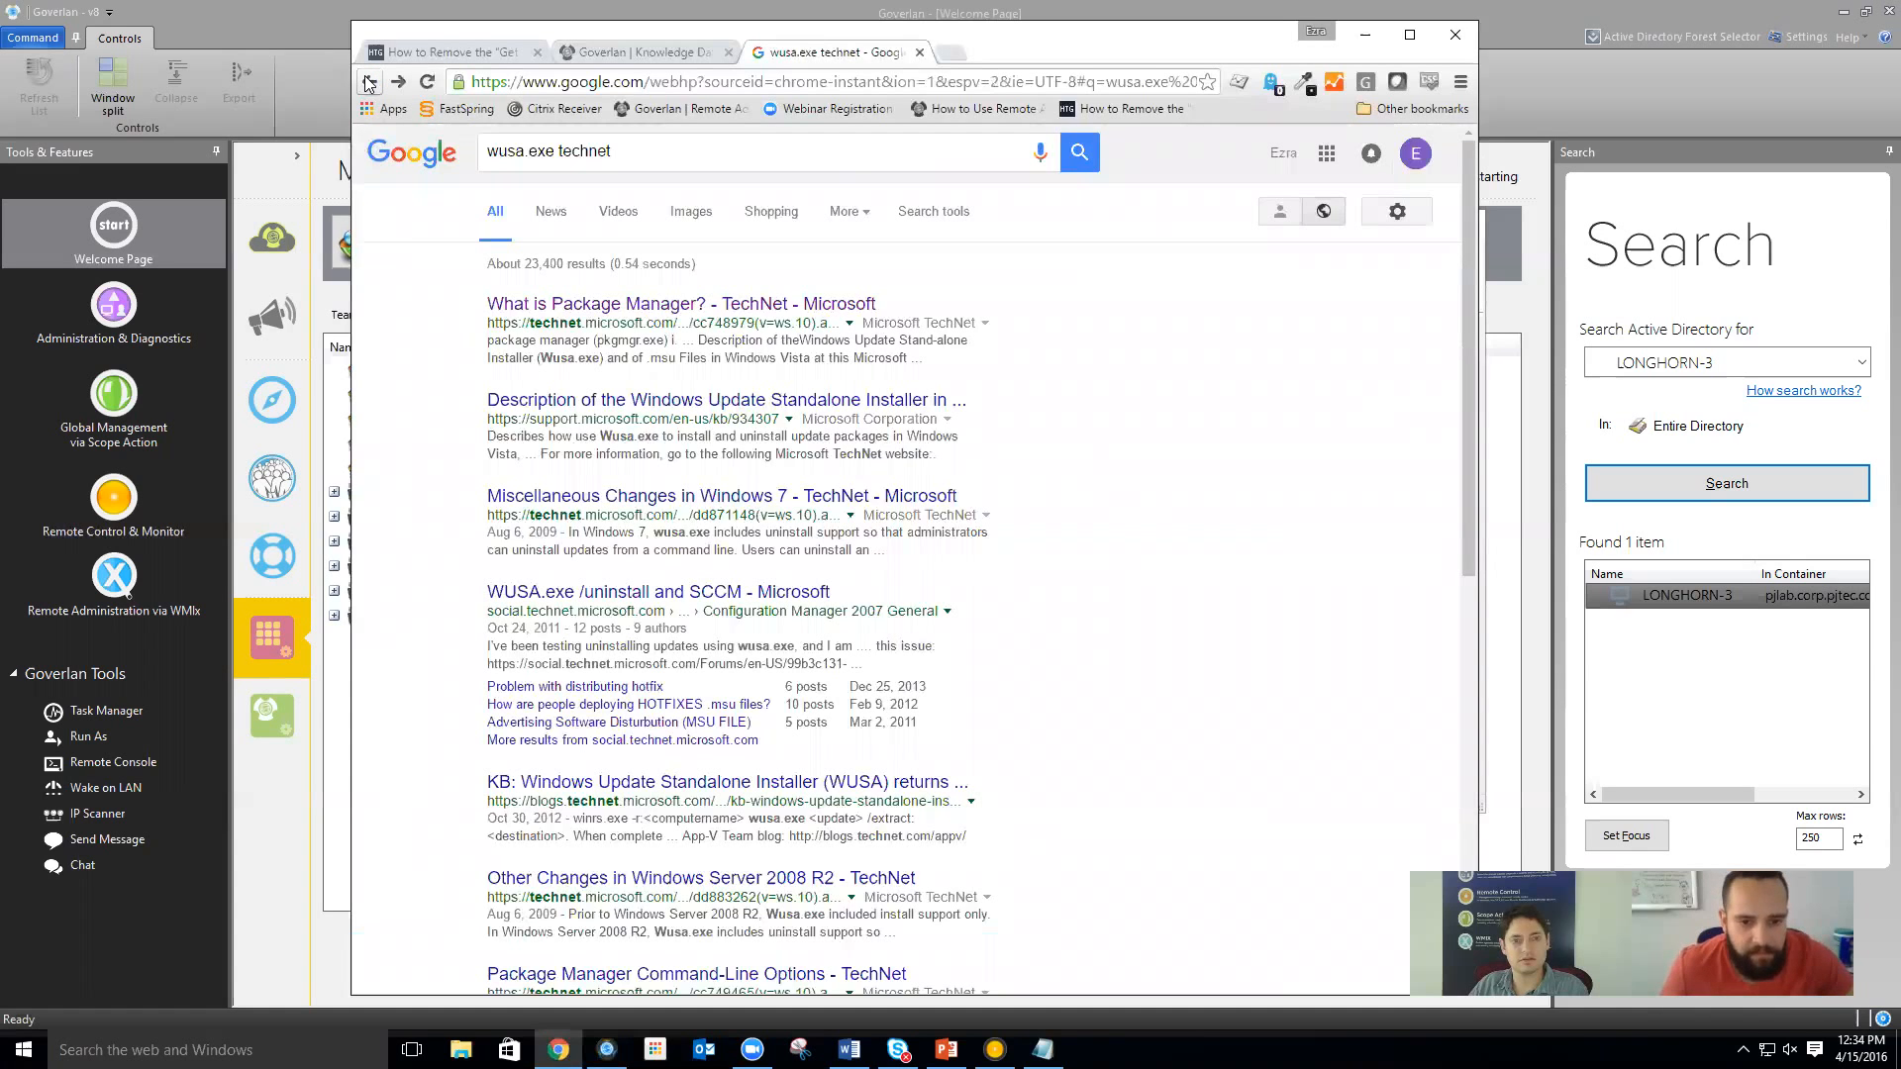
Look up the folder location of Wusa.exe in Microsoft's Windows Update Standalone Installer article, and return to Goverlan
left_click(709, 406)
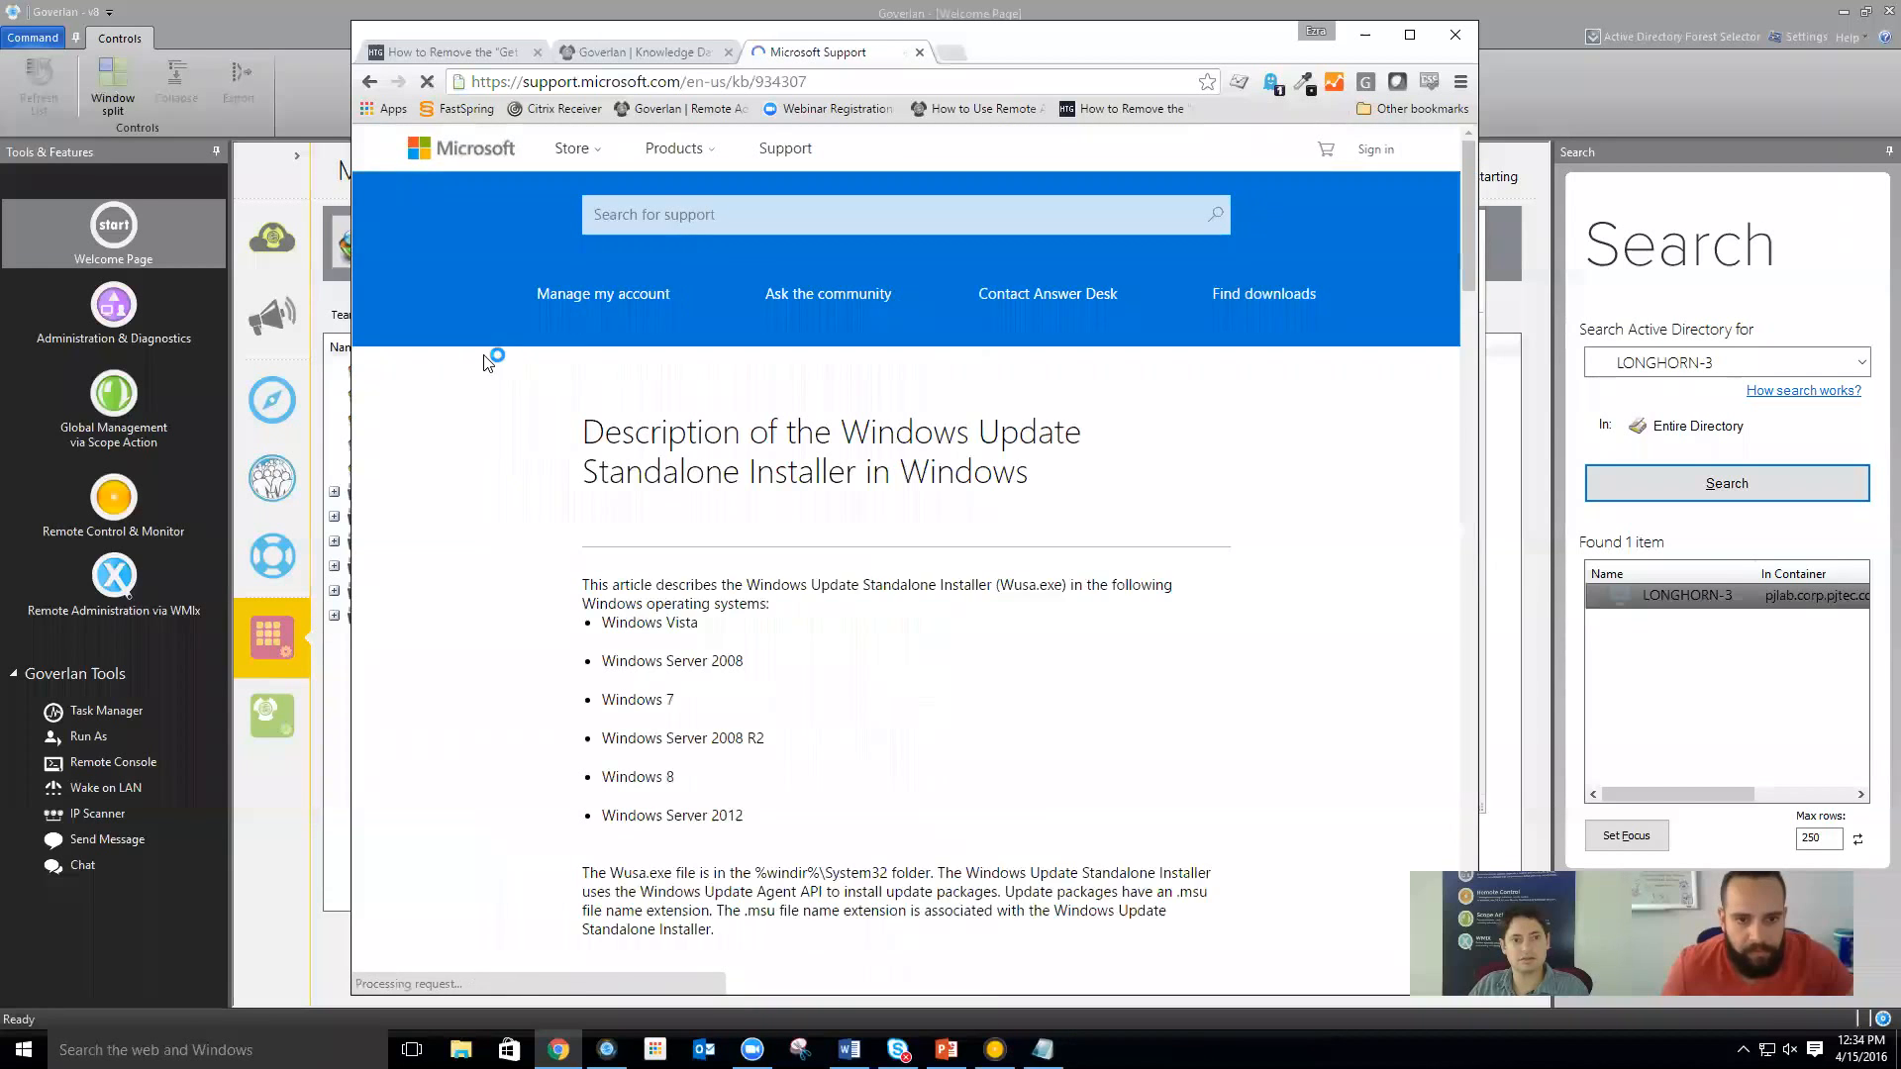
scroll(479, 455, "down", 4)
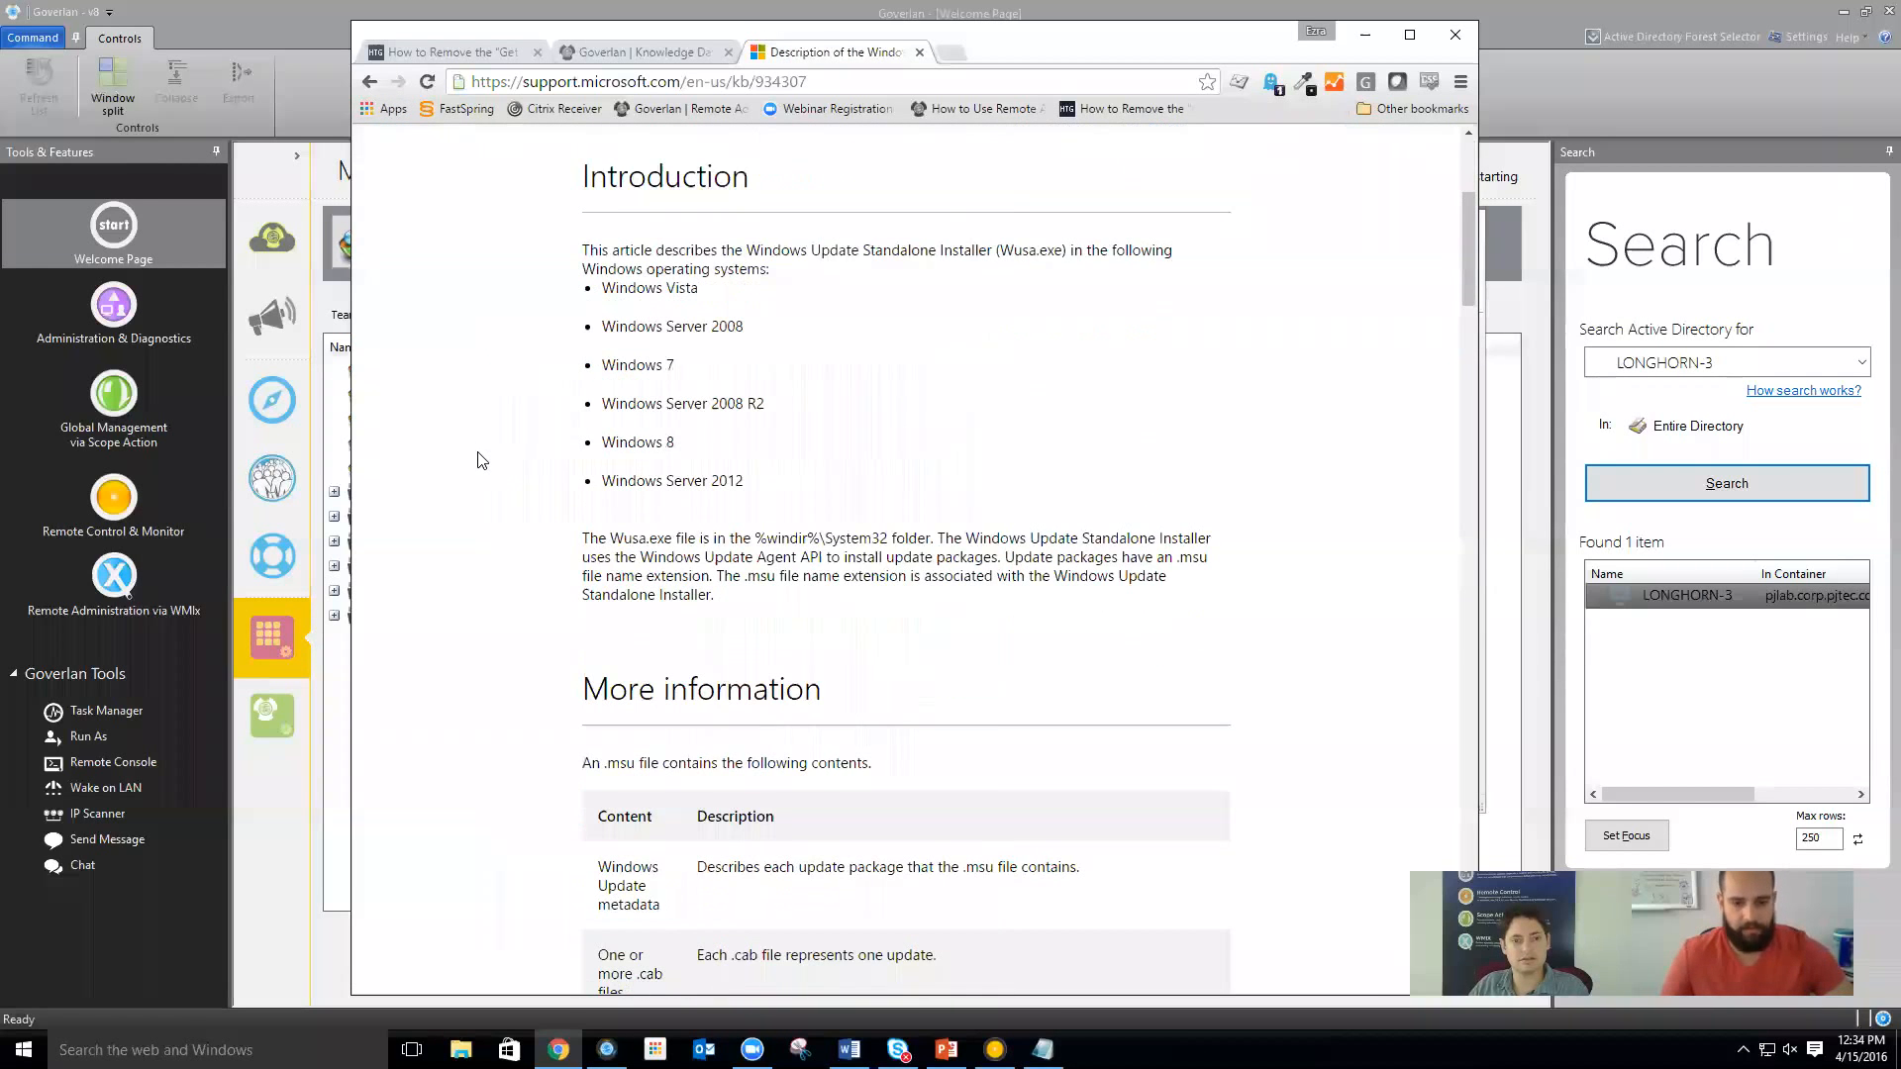
scroll(481, 456, "down", 3)
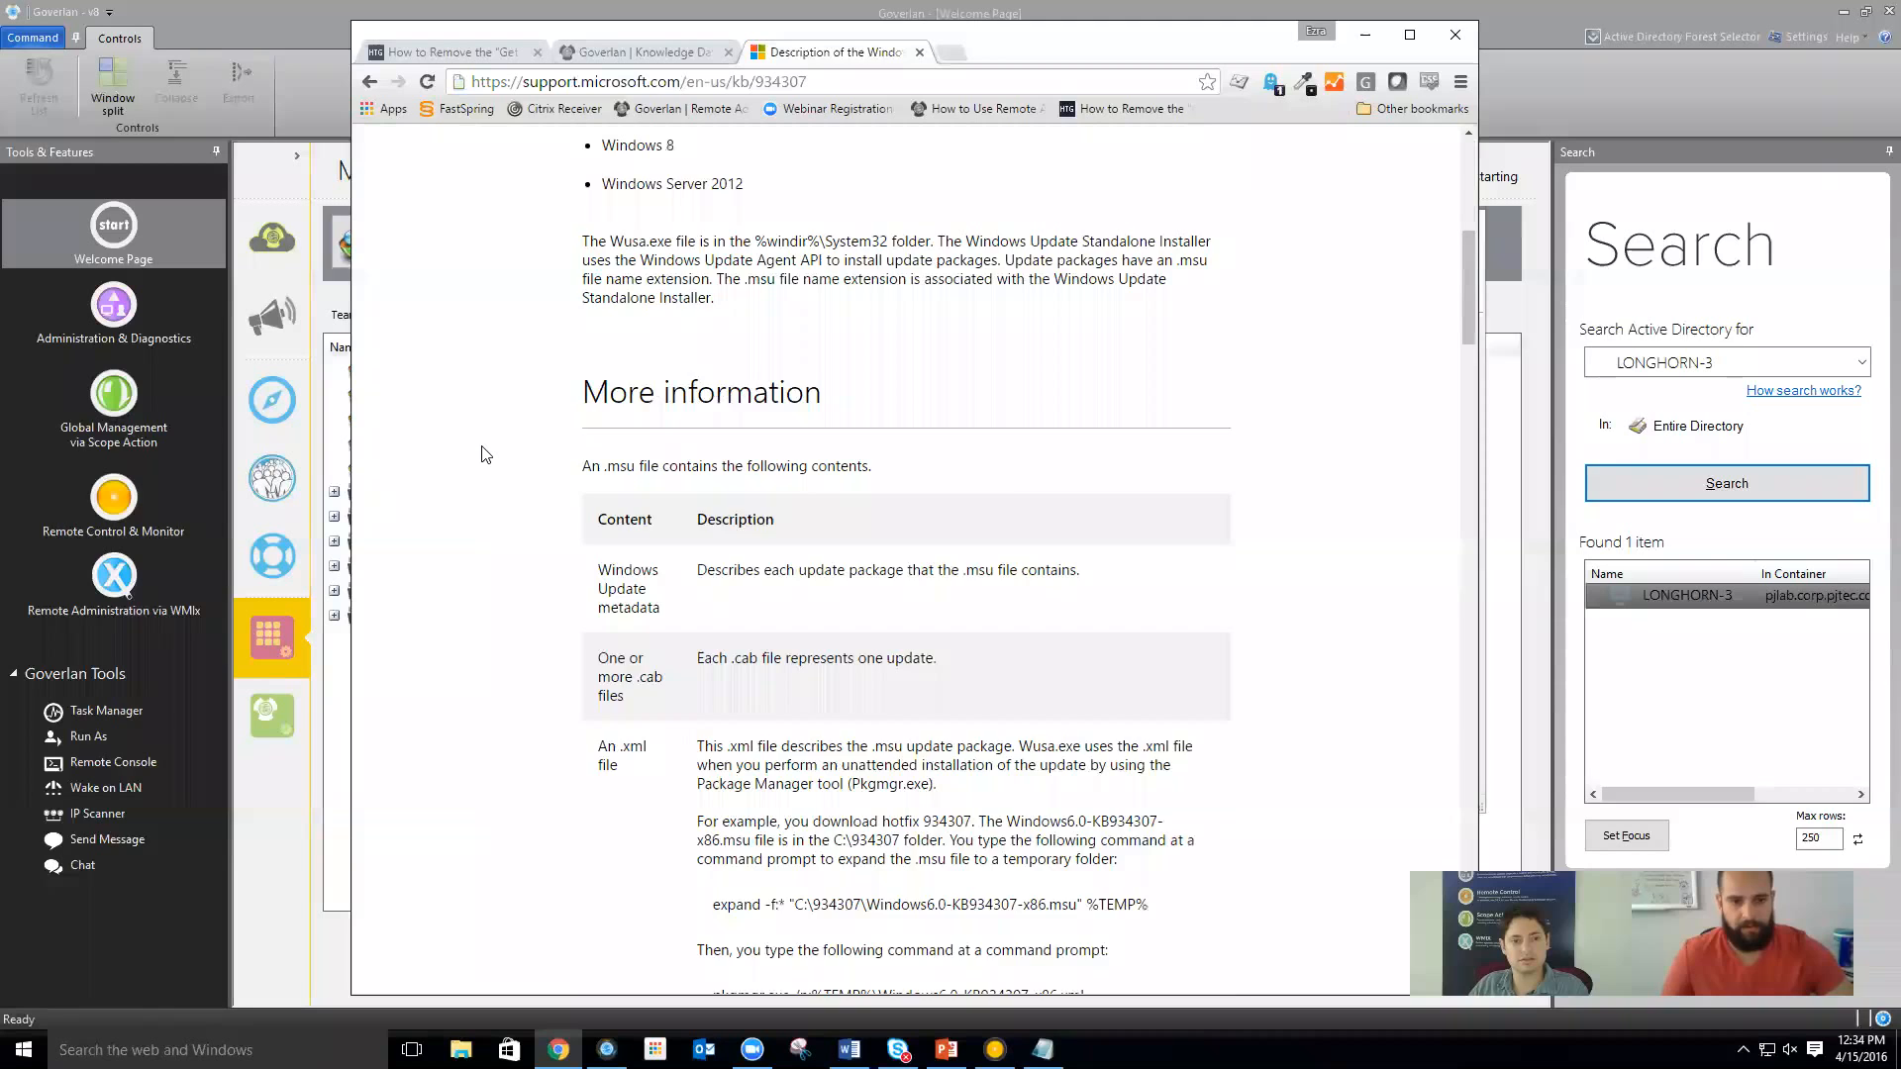
scroll(485, 454, "up", 1)
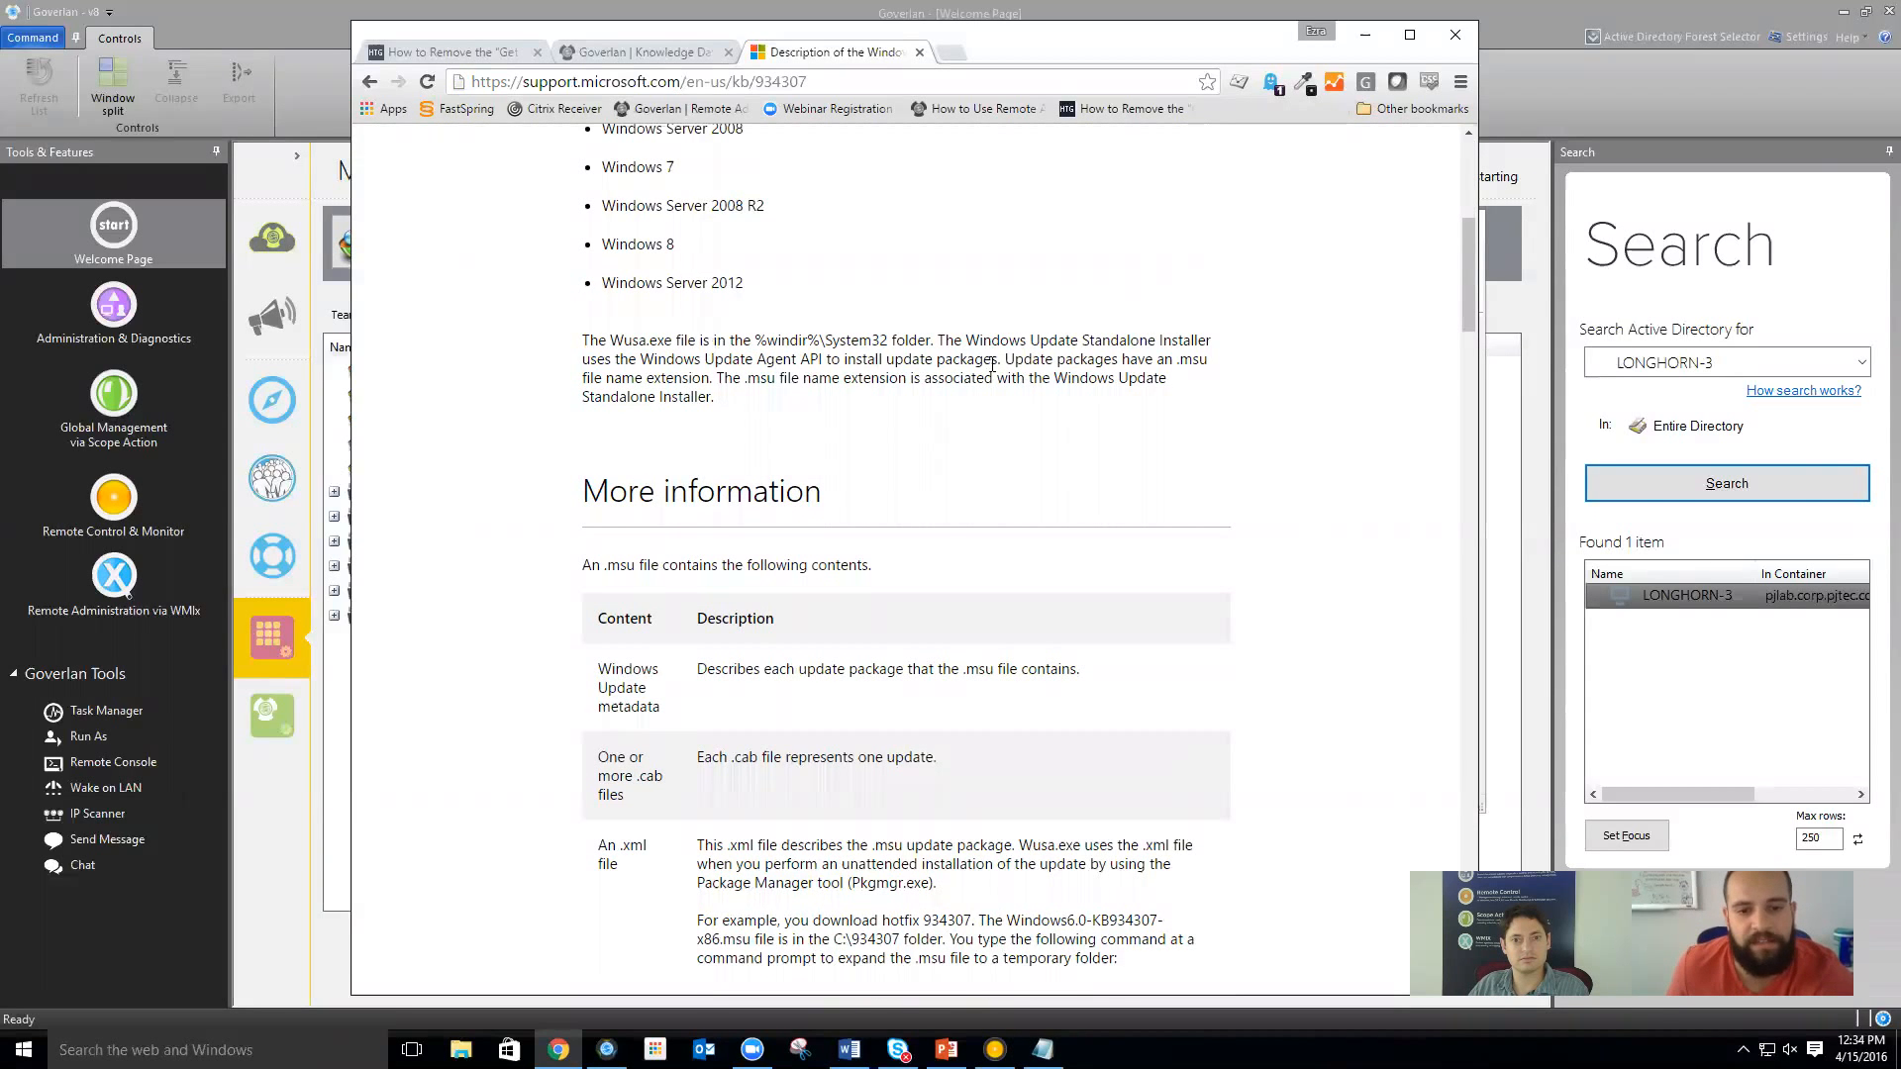
left_click_drag(927, 340, 807, 340)
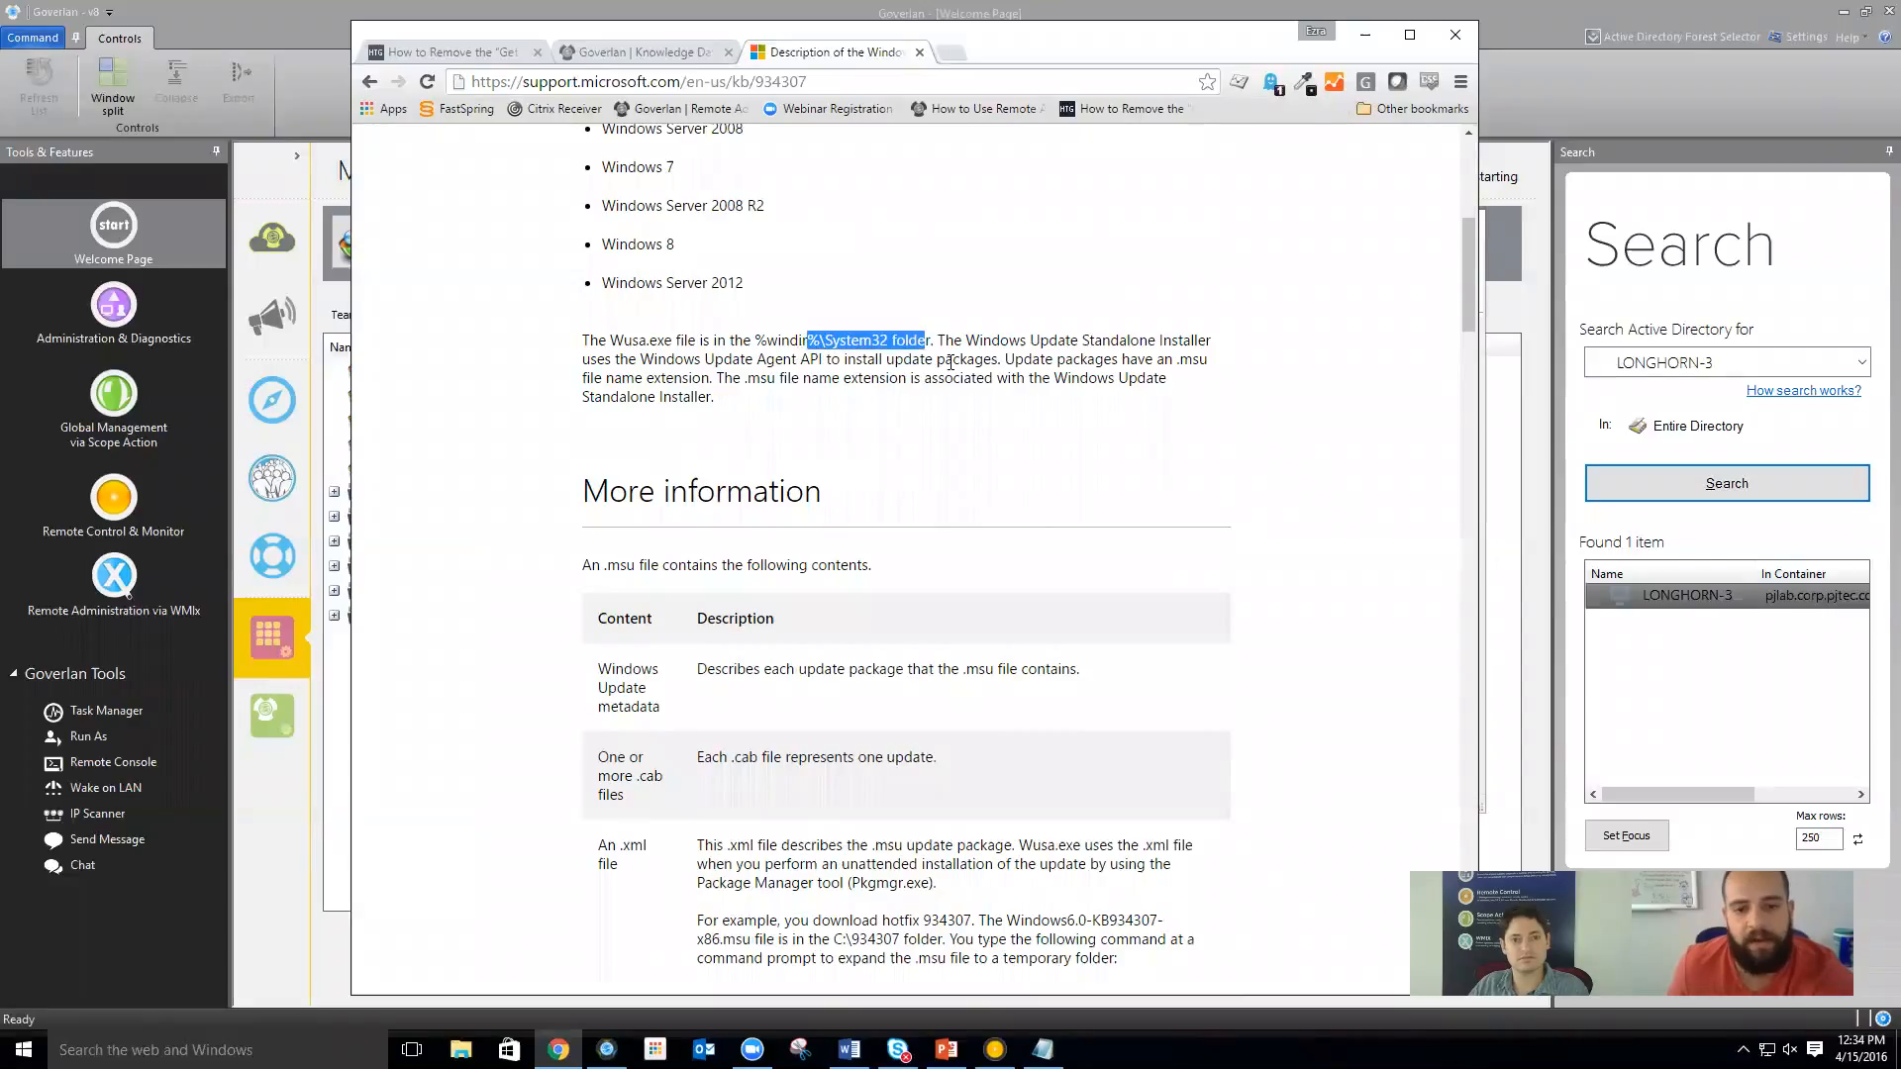
left_click(699, 360)
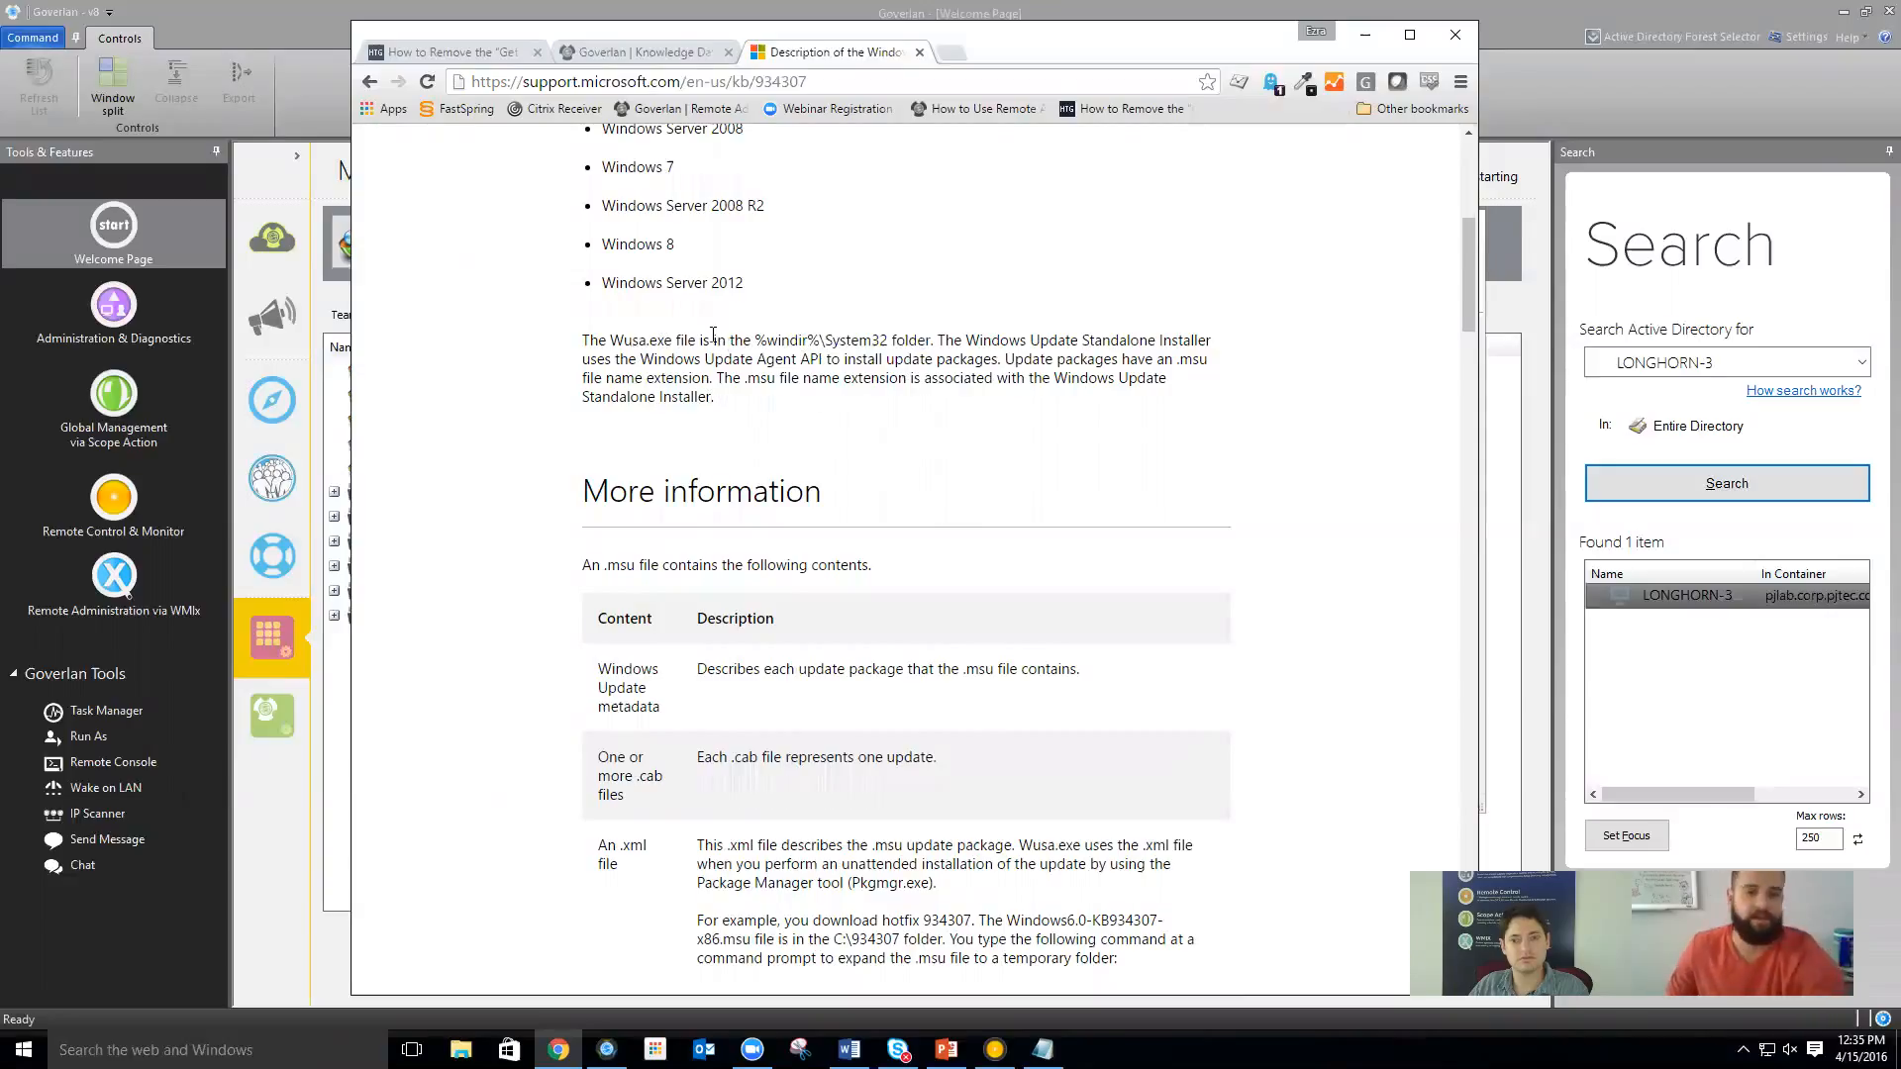
left_click(1363, 42)
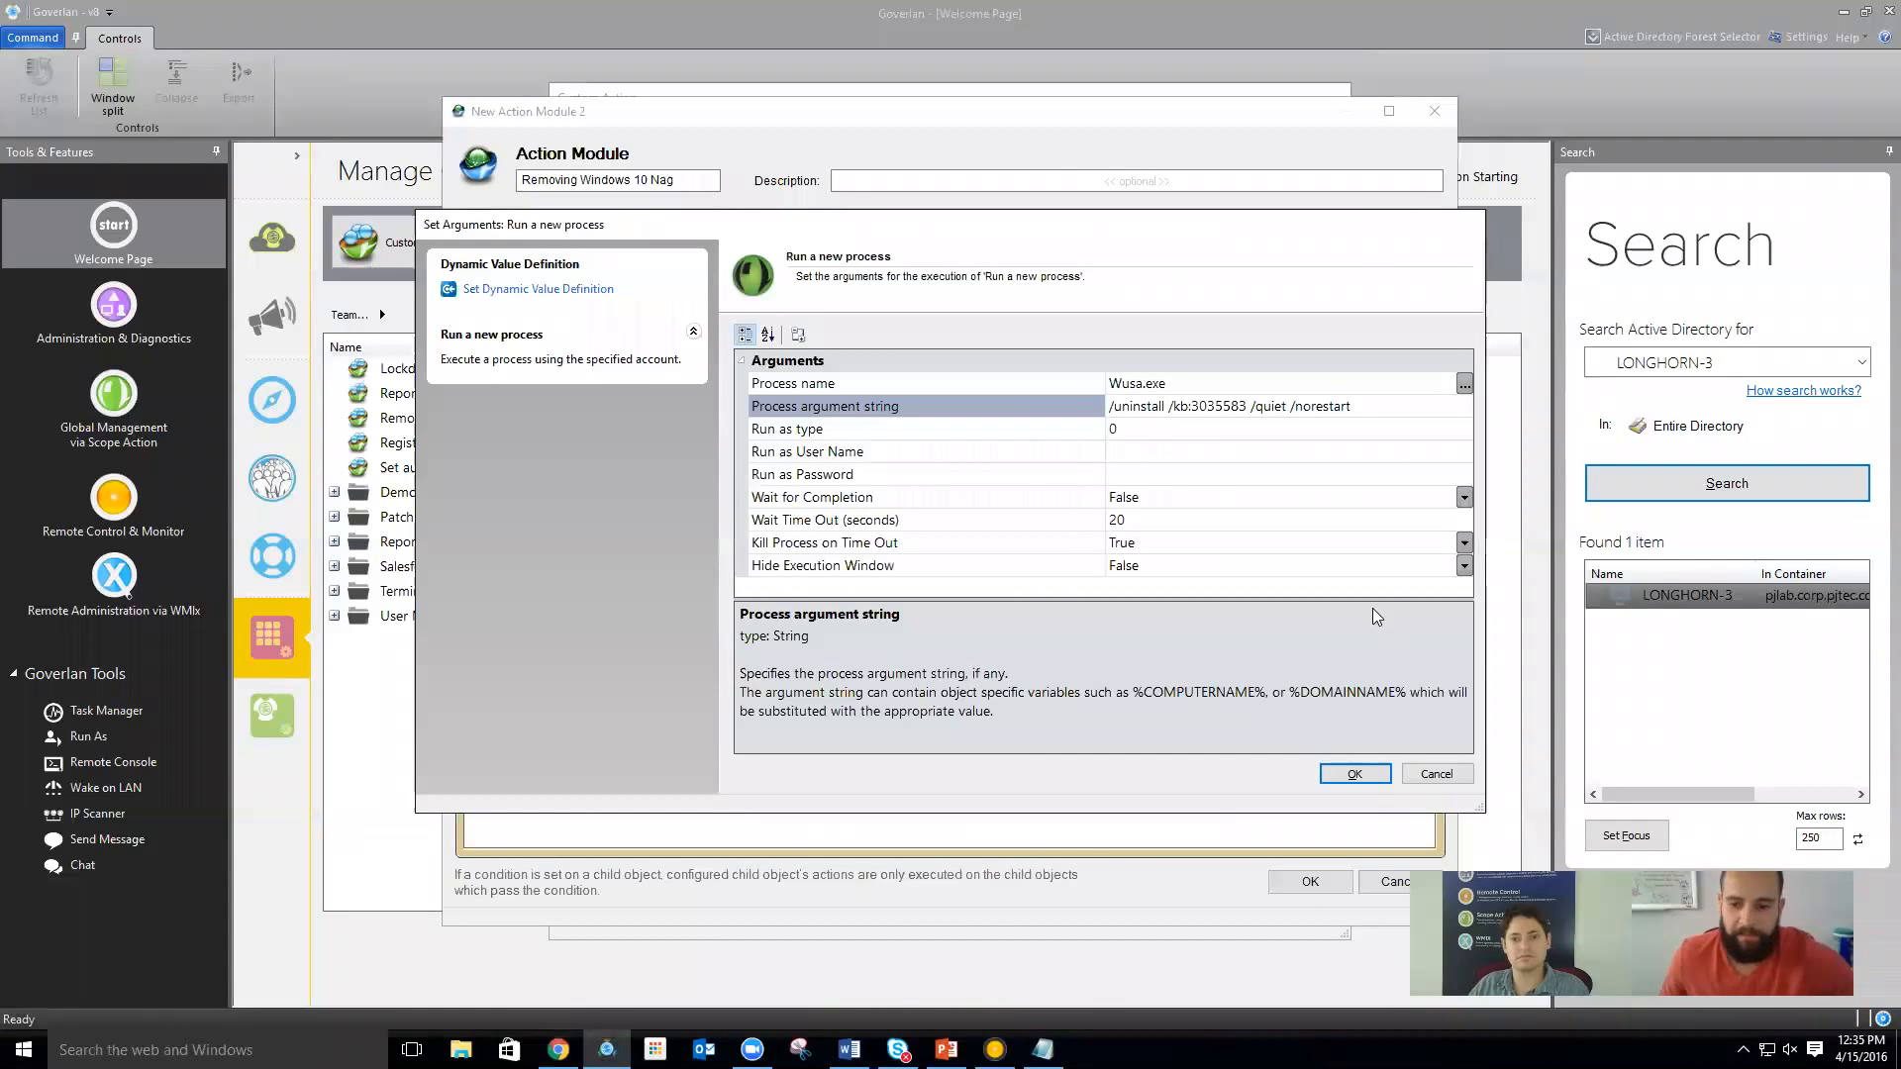
Review the Run as type options, set Run as User Name to PJTECH\administrator and enter the account password in Run as Password
left_click_drag(1372, 599, 1366, 639)
left_click(906, 431)
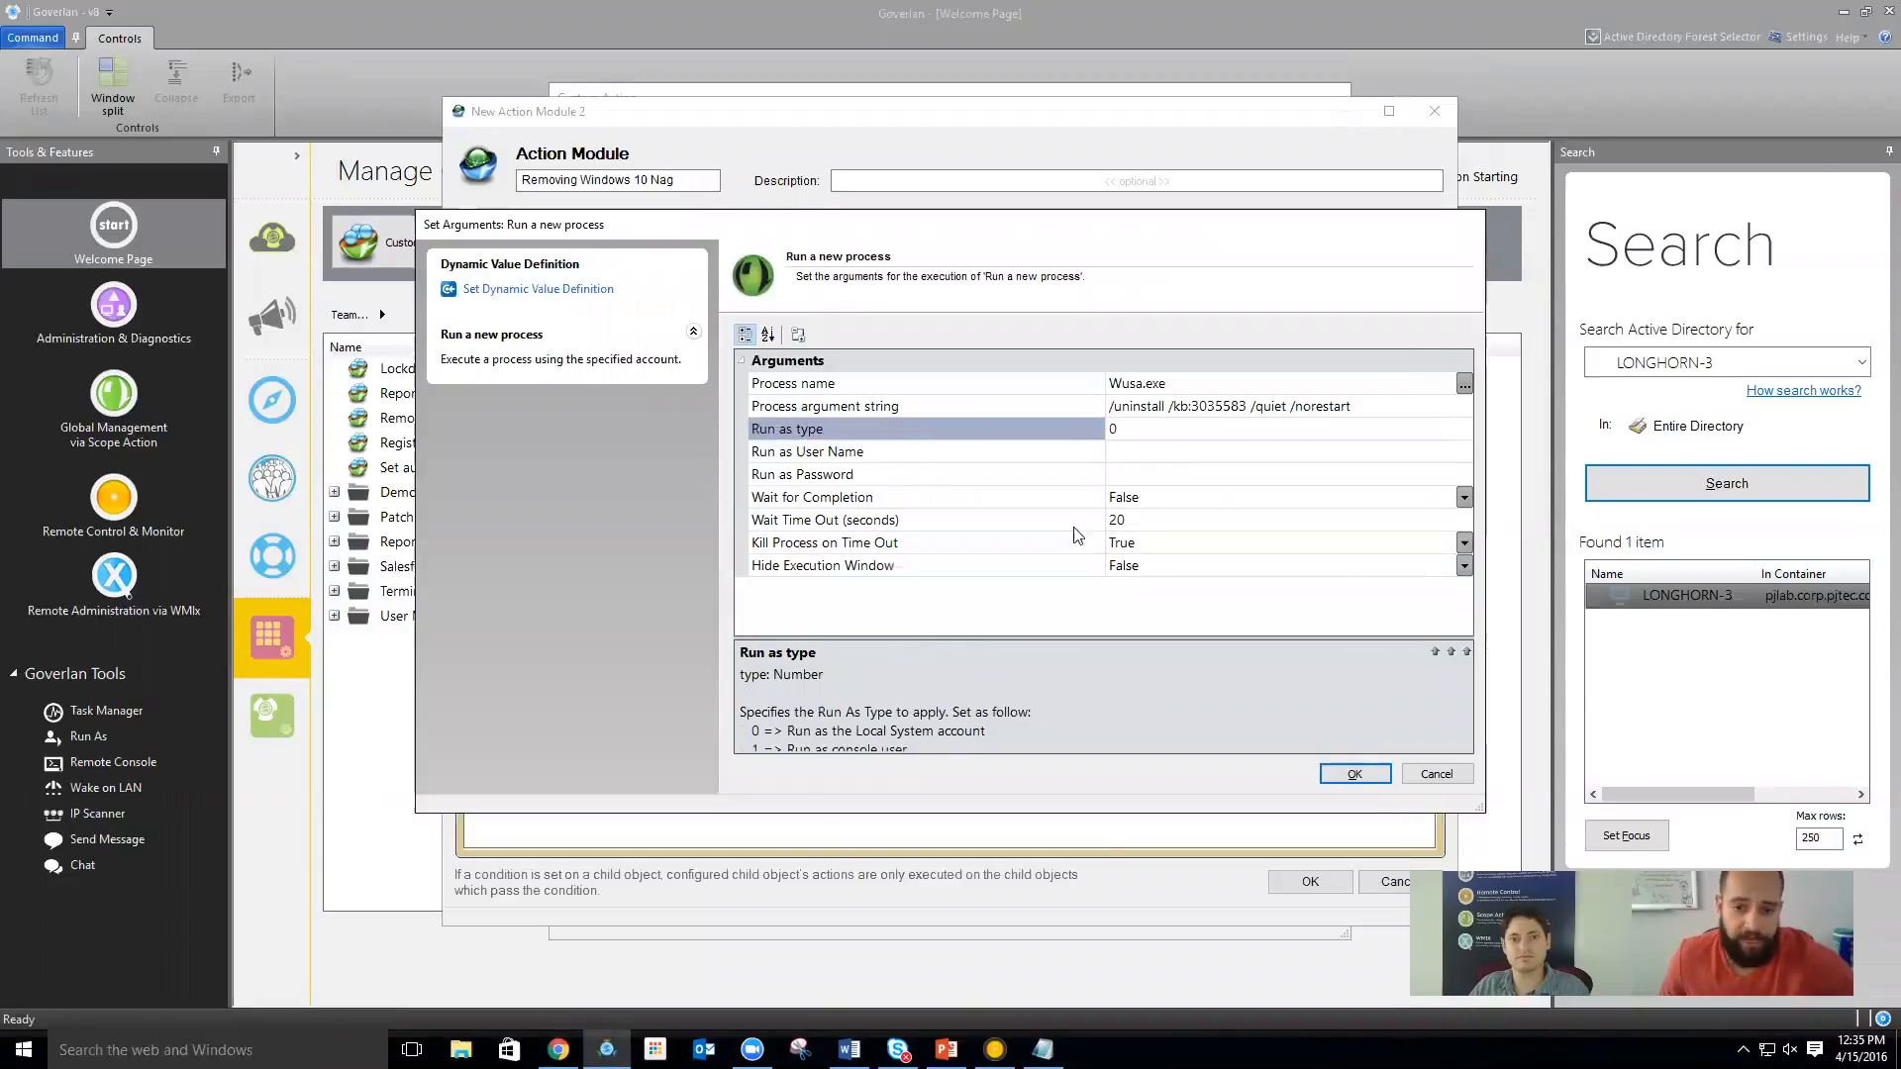
left_click(1435, 651)
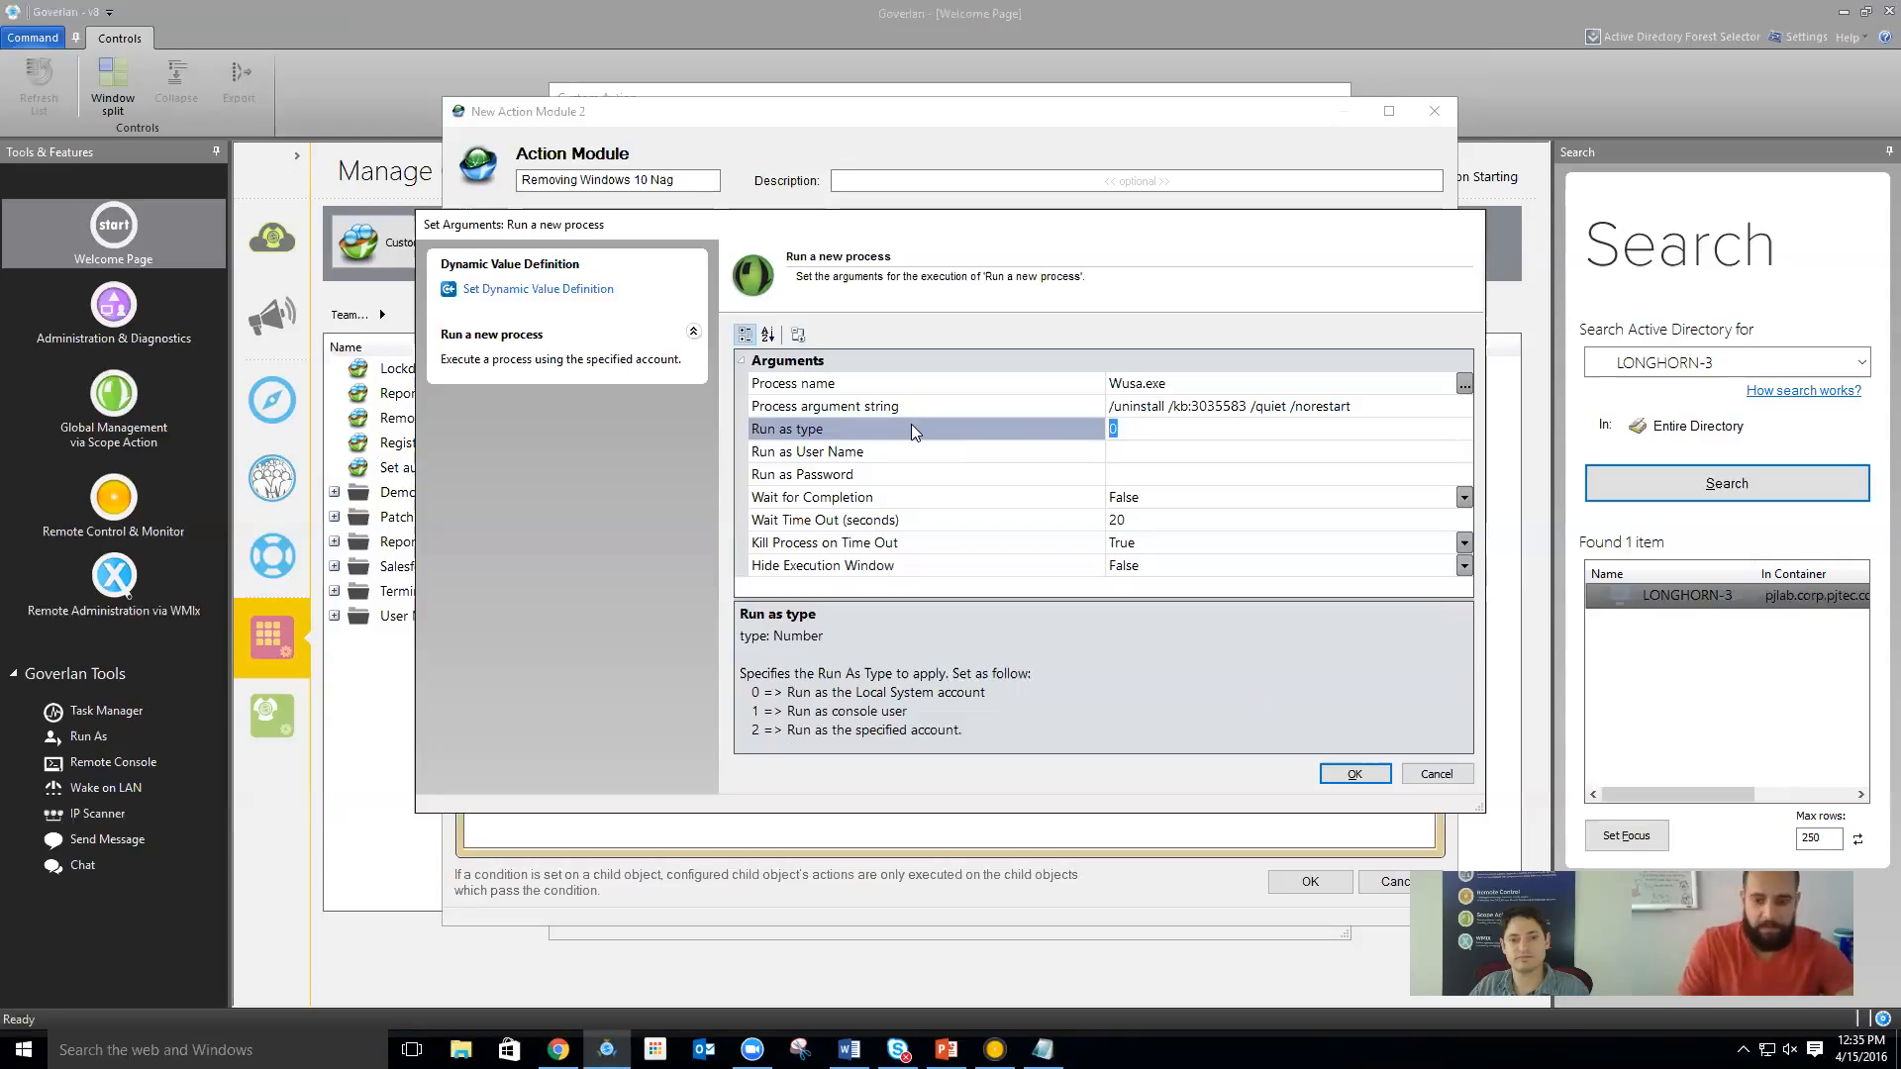
left_click(1030, 451)
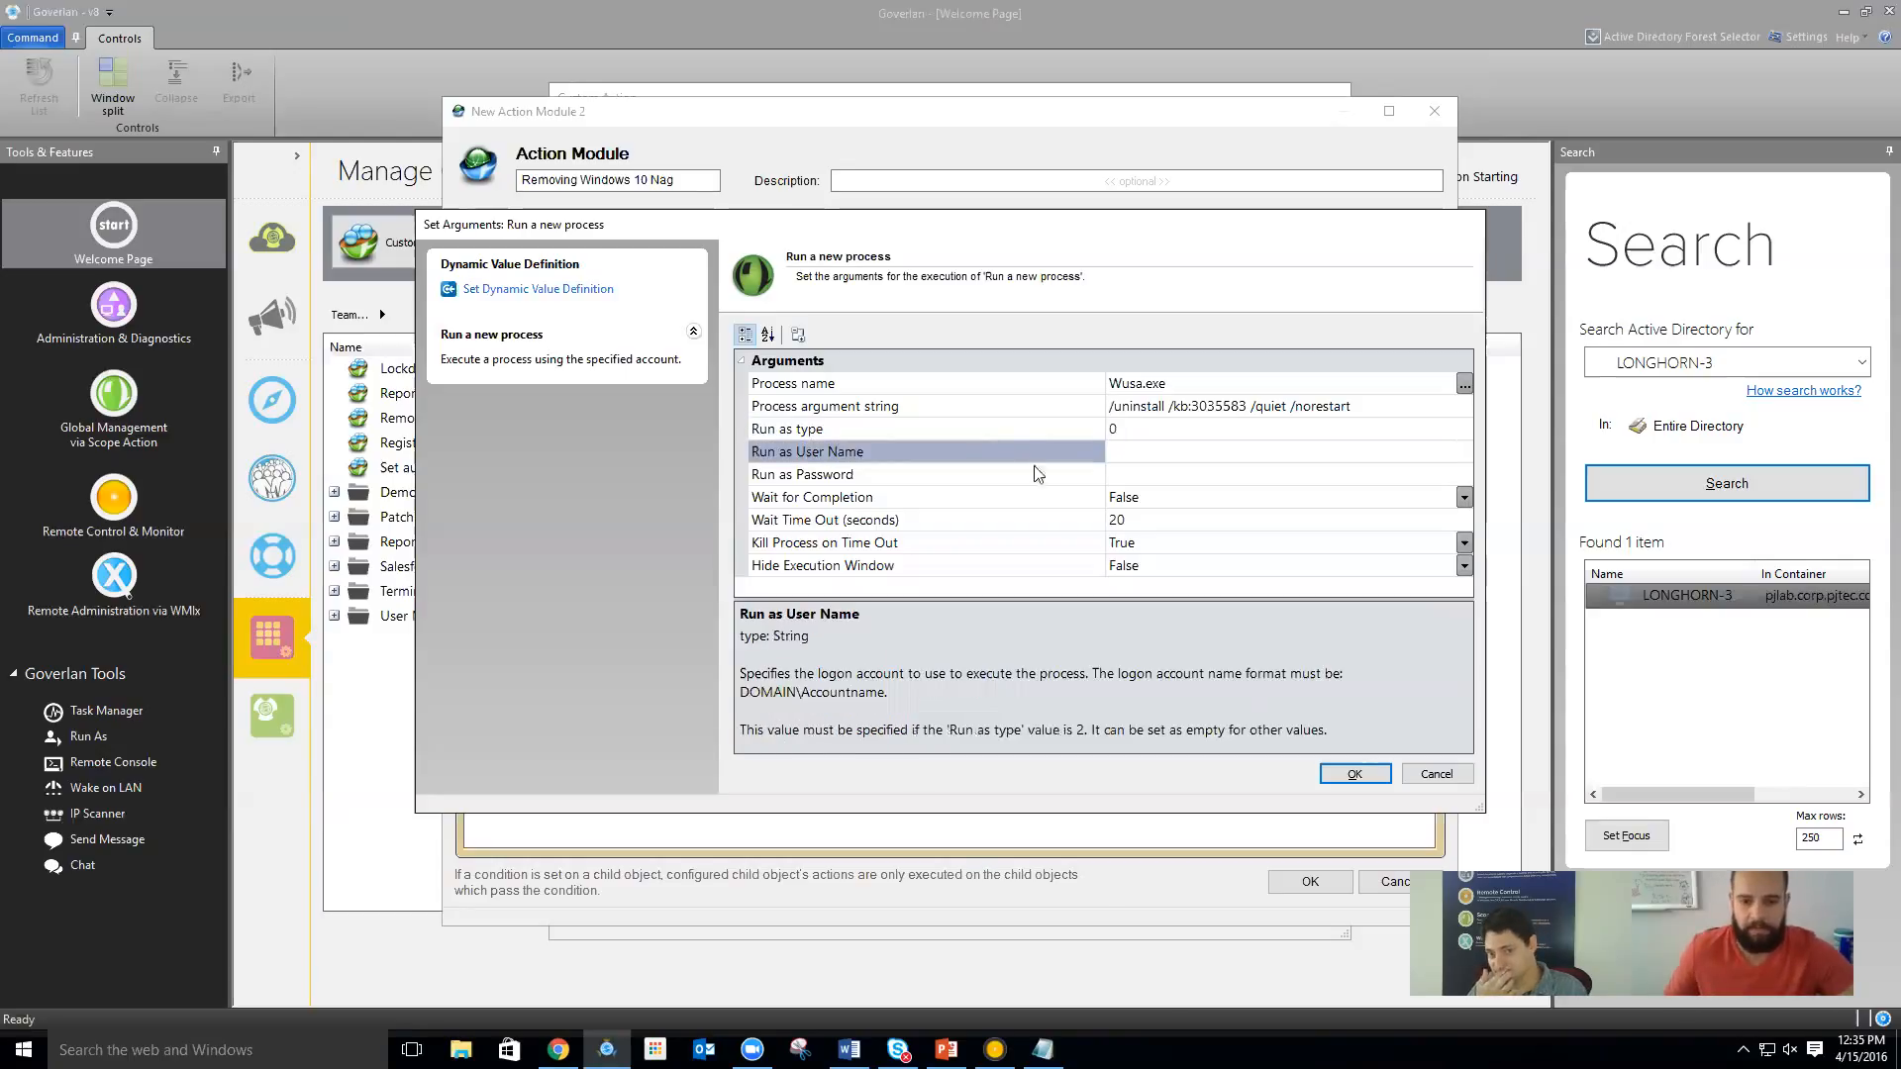
type("PJTECH\\ad")
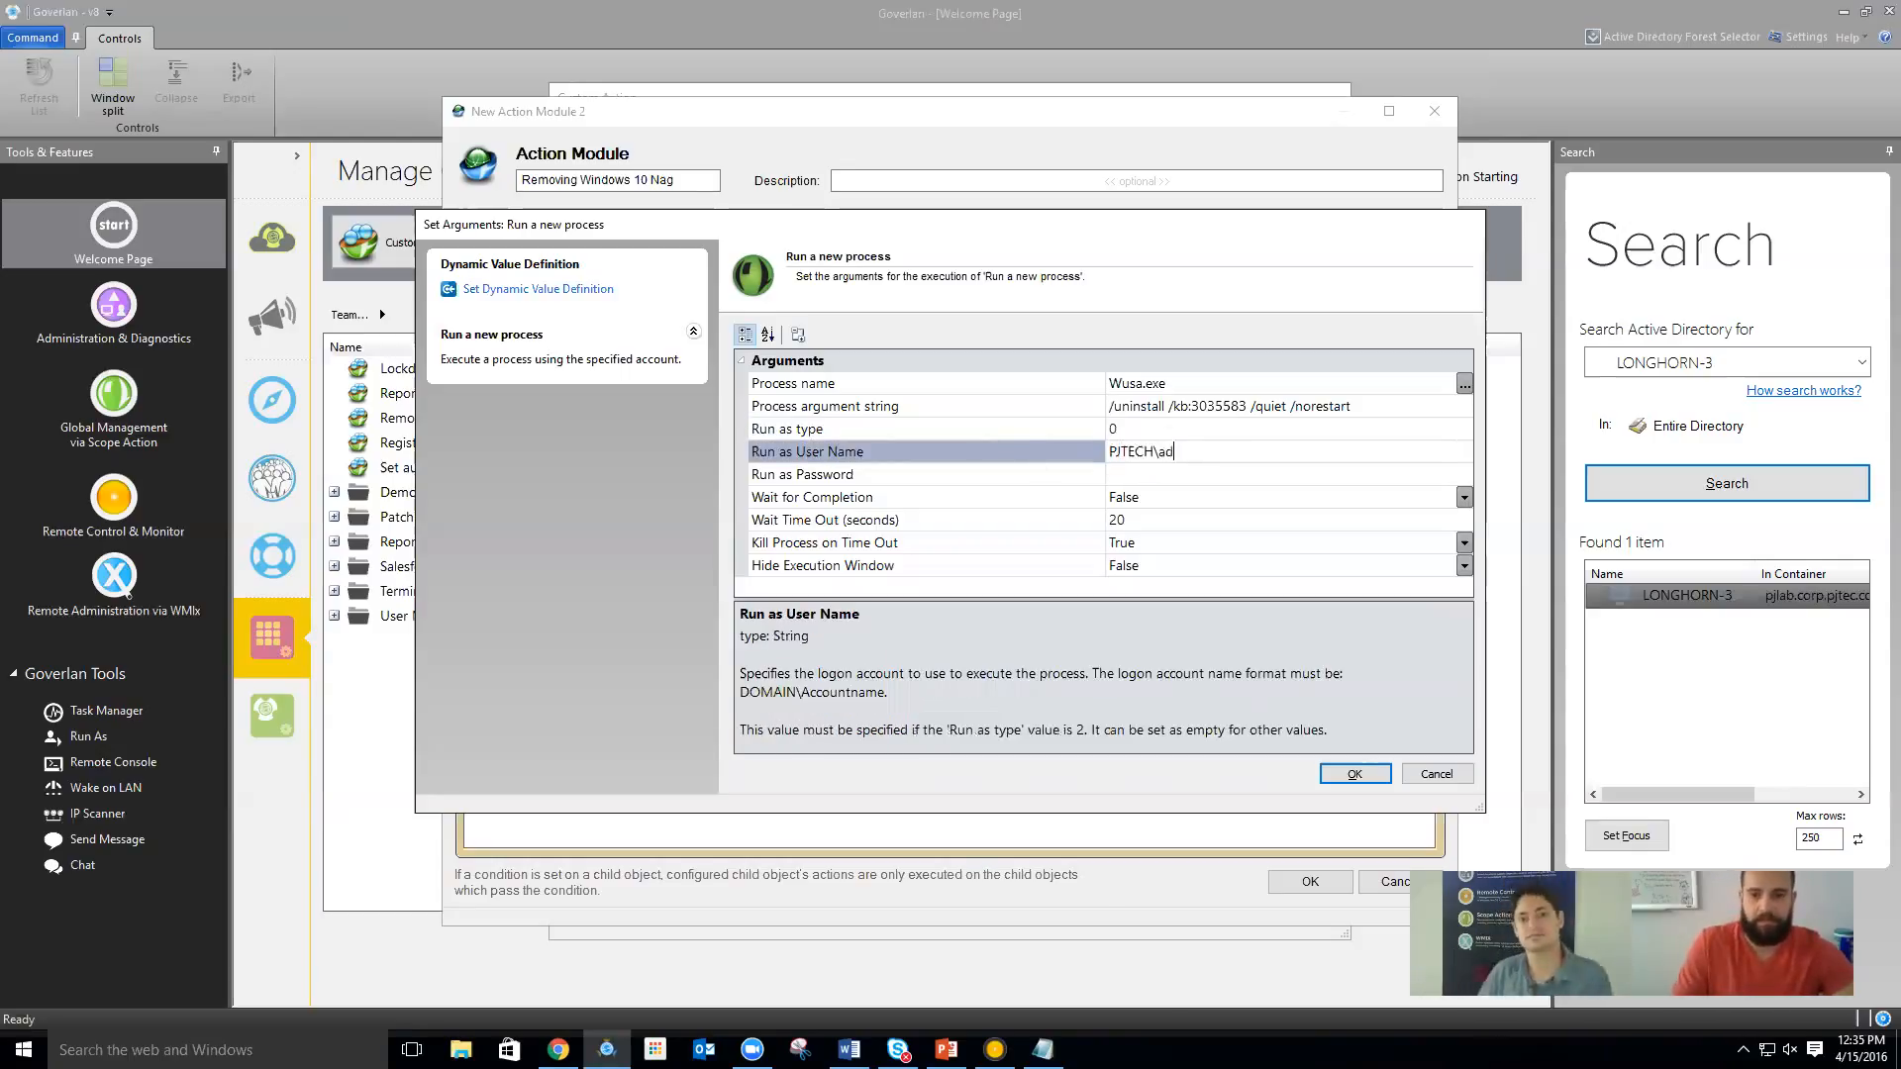
type("ministrator")
key("Tab")
type("***")
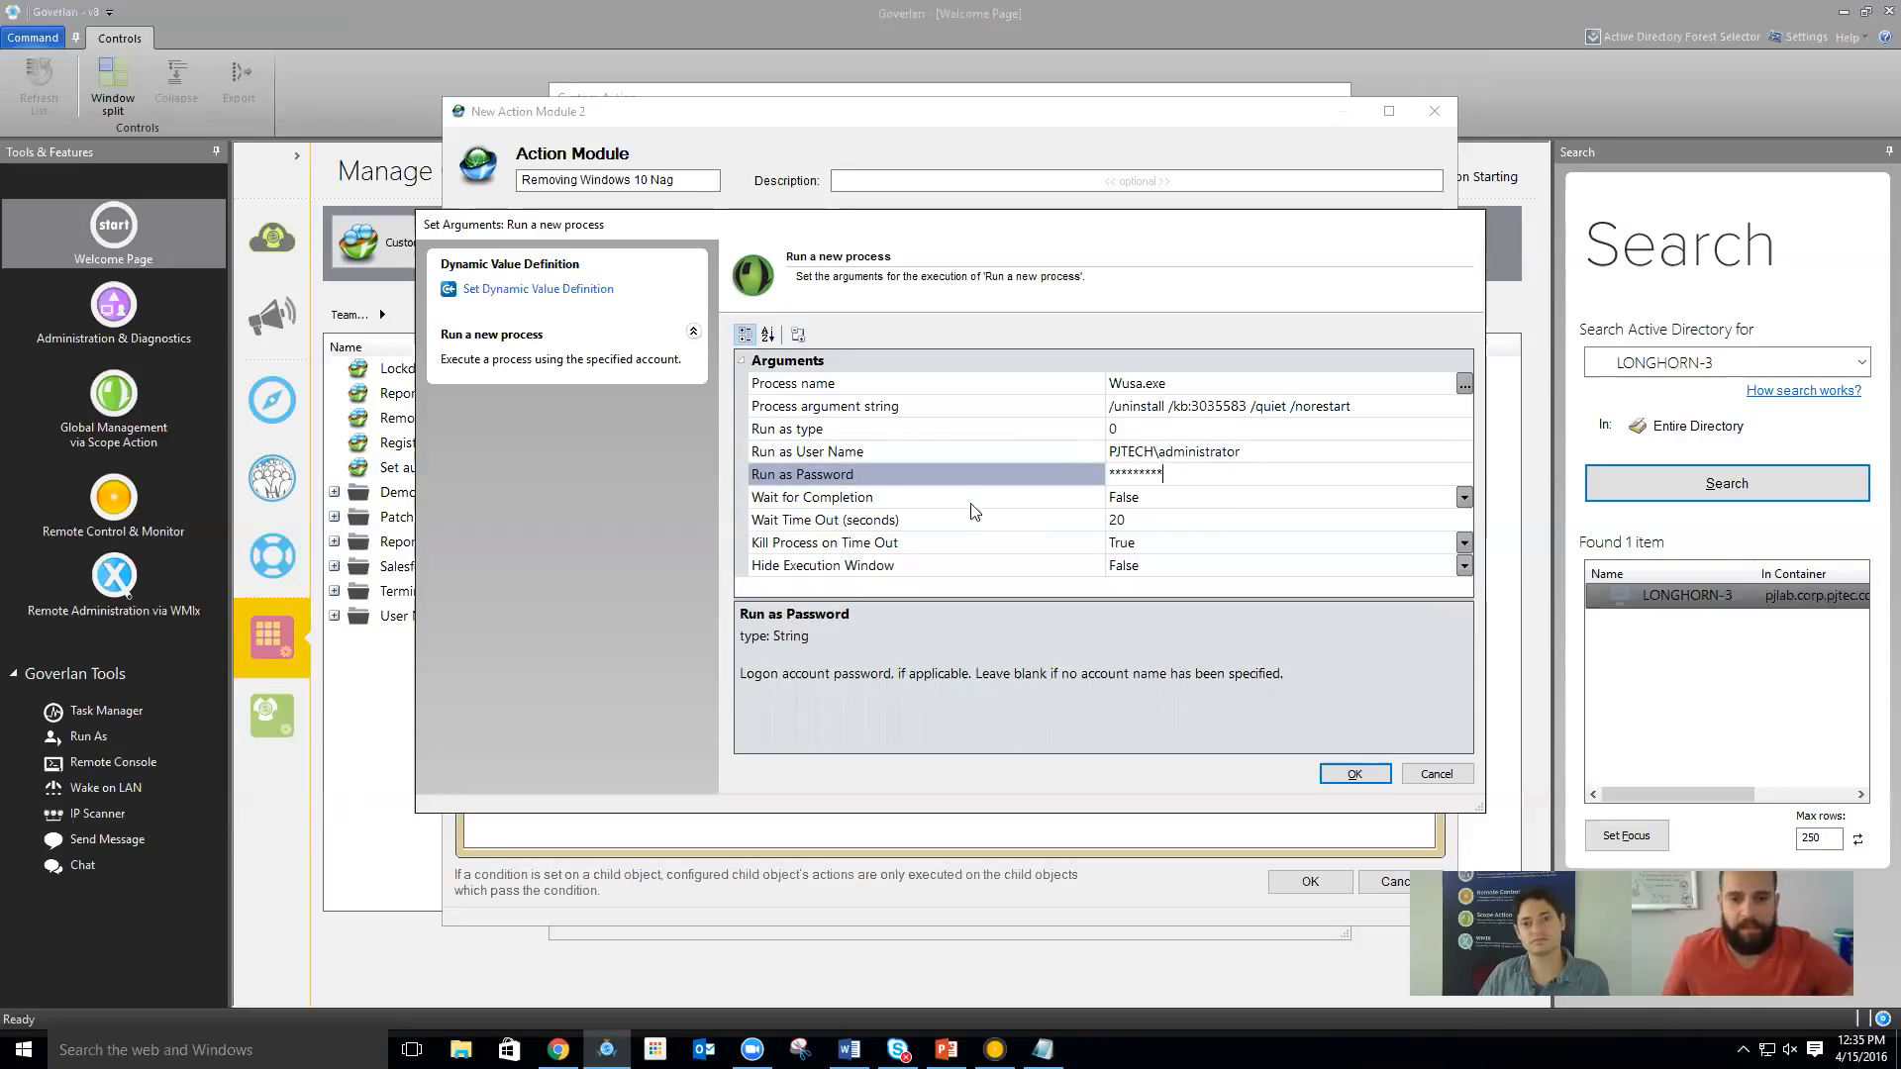
Review the completion and timeout arguments, set Wait Time Out to 9999 seconds and Wait for Completion to True
left_click(997, 497)
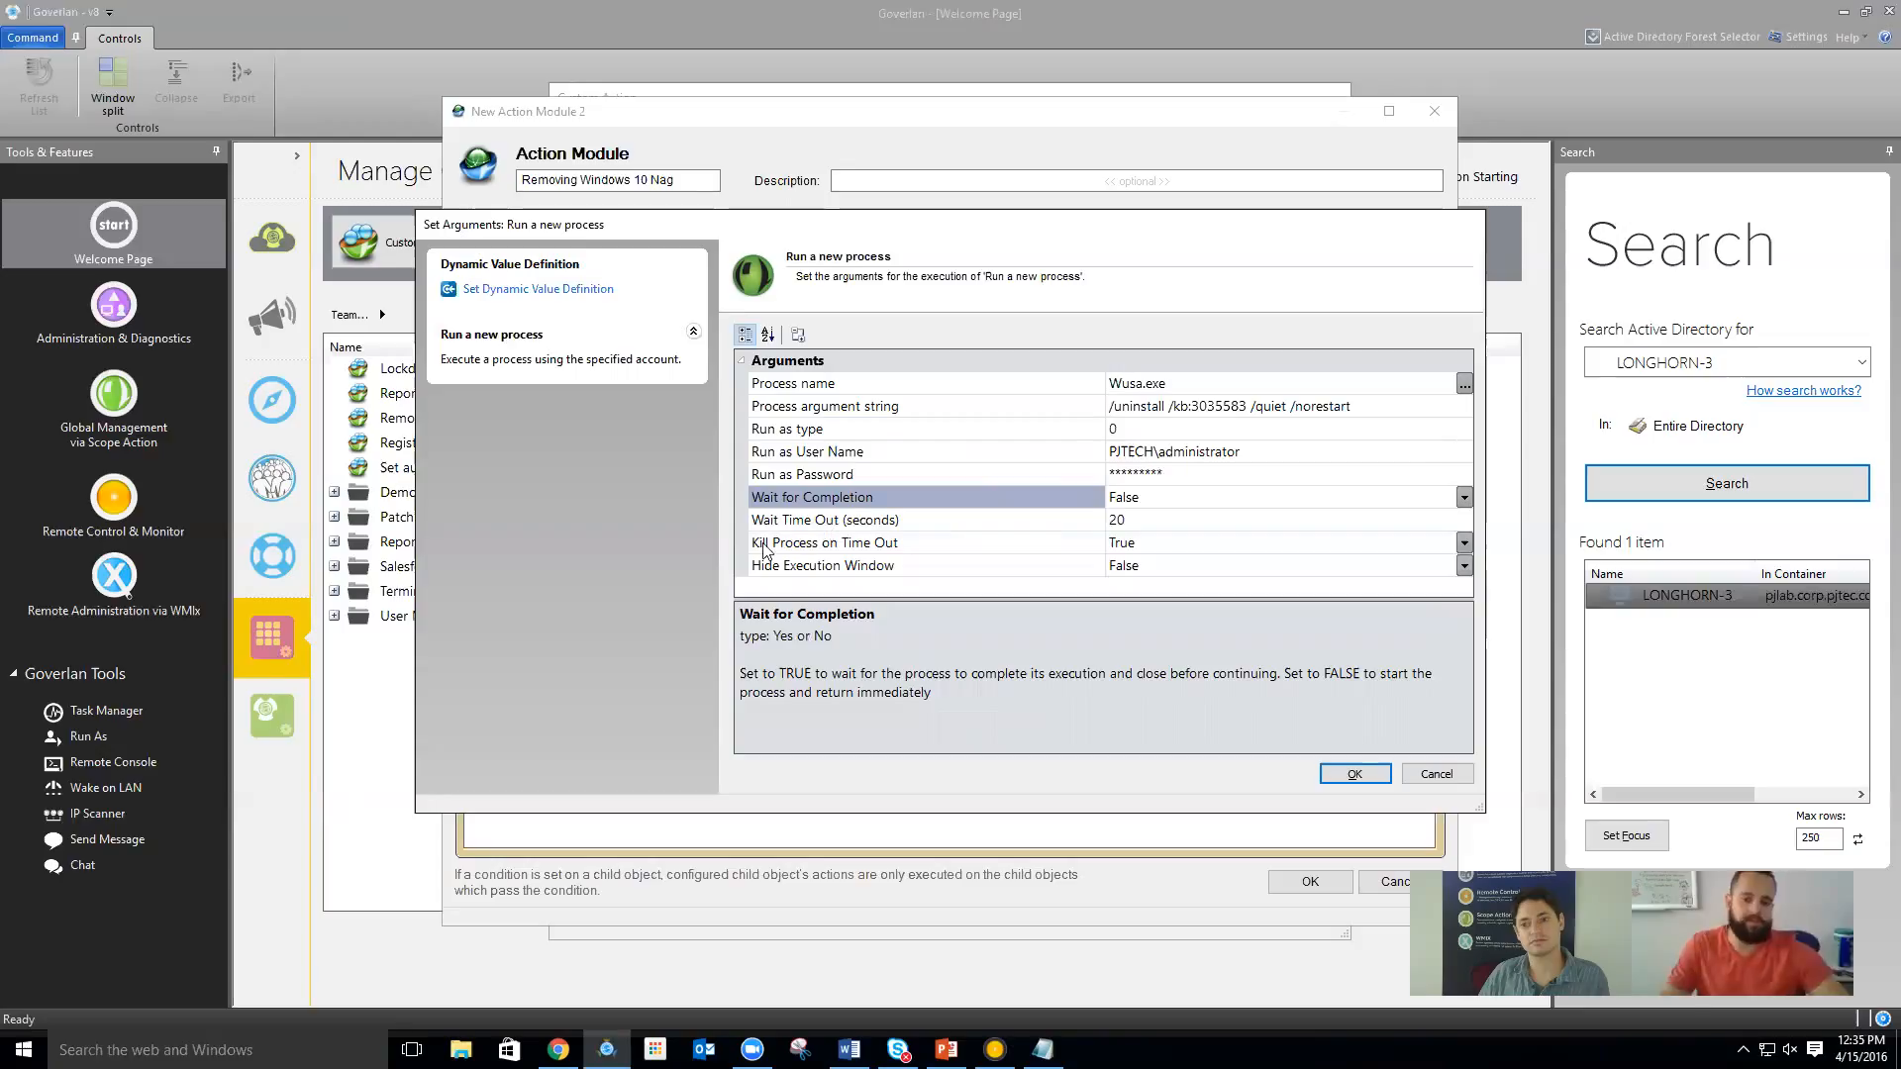
left_click(995, 524)
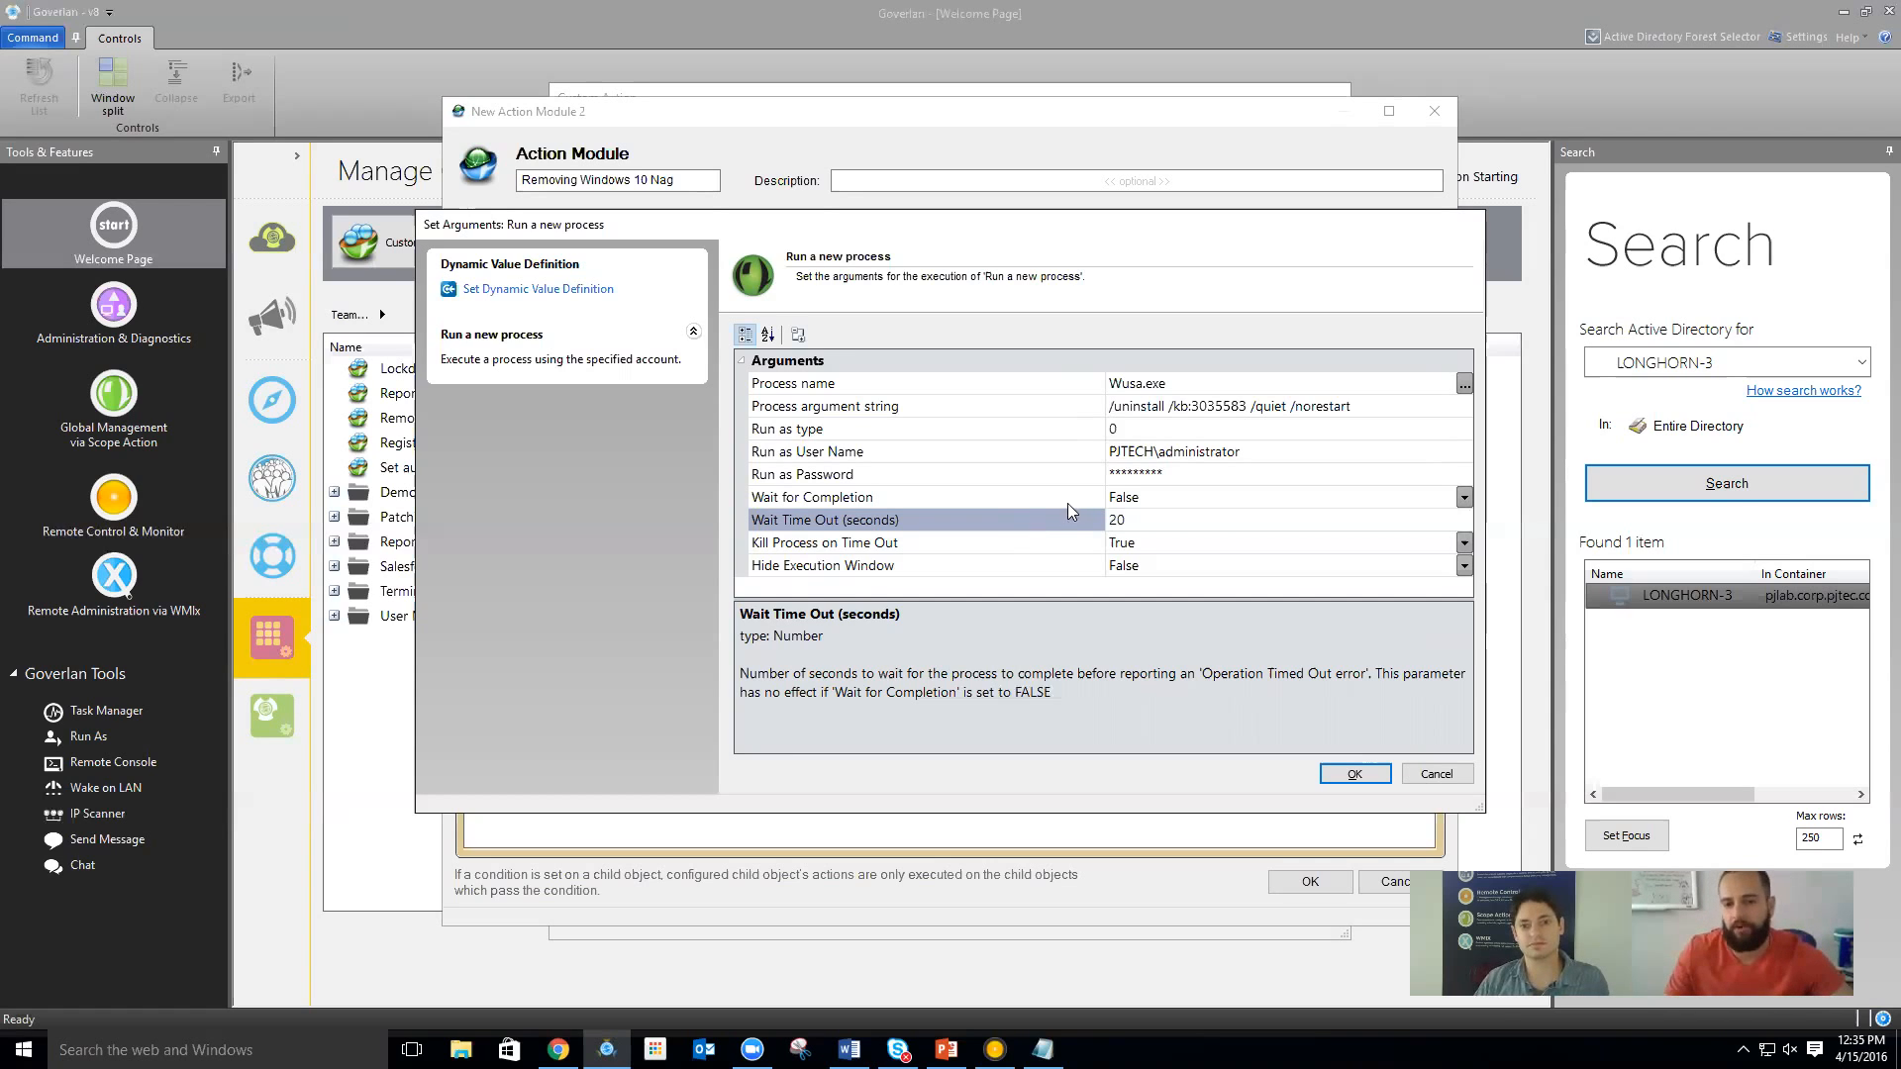
left_click(931, 414)
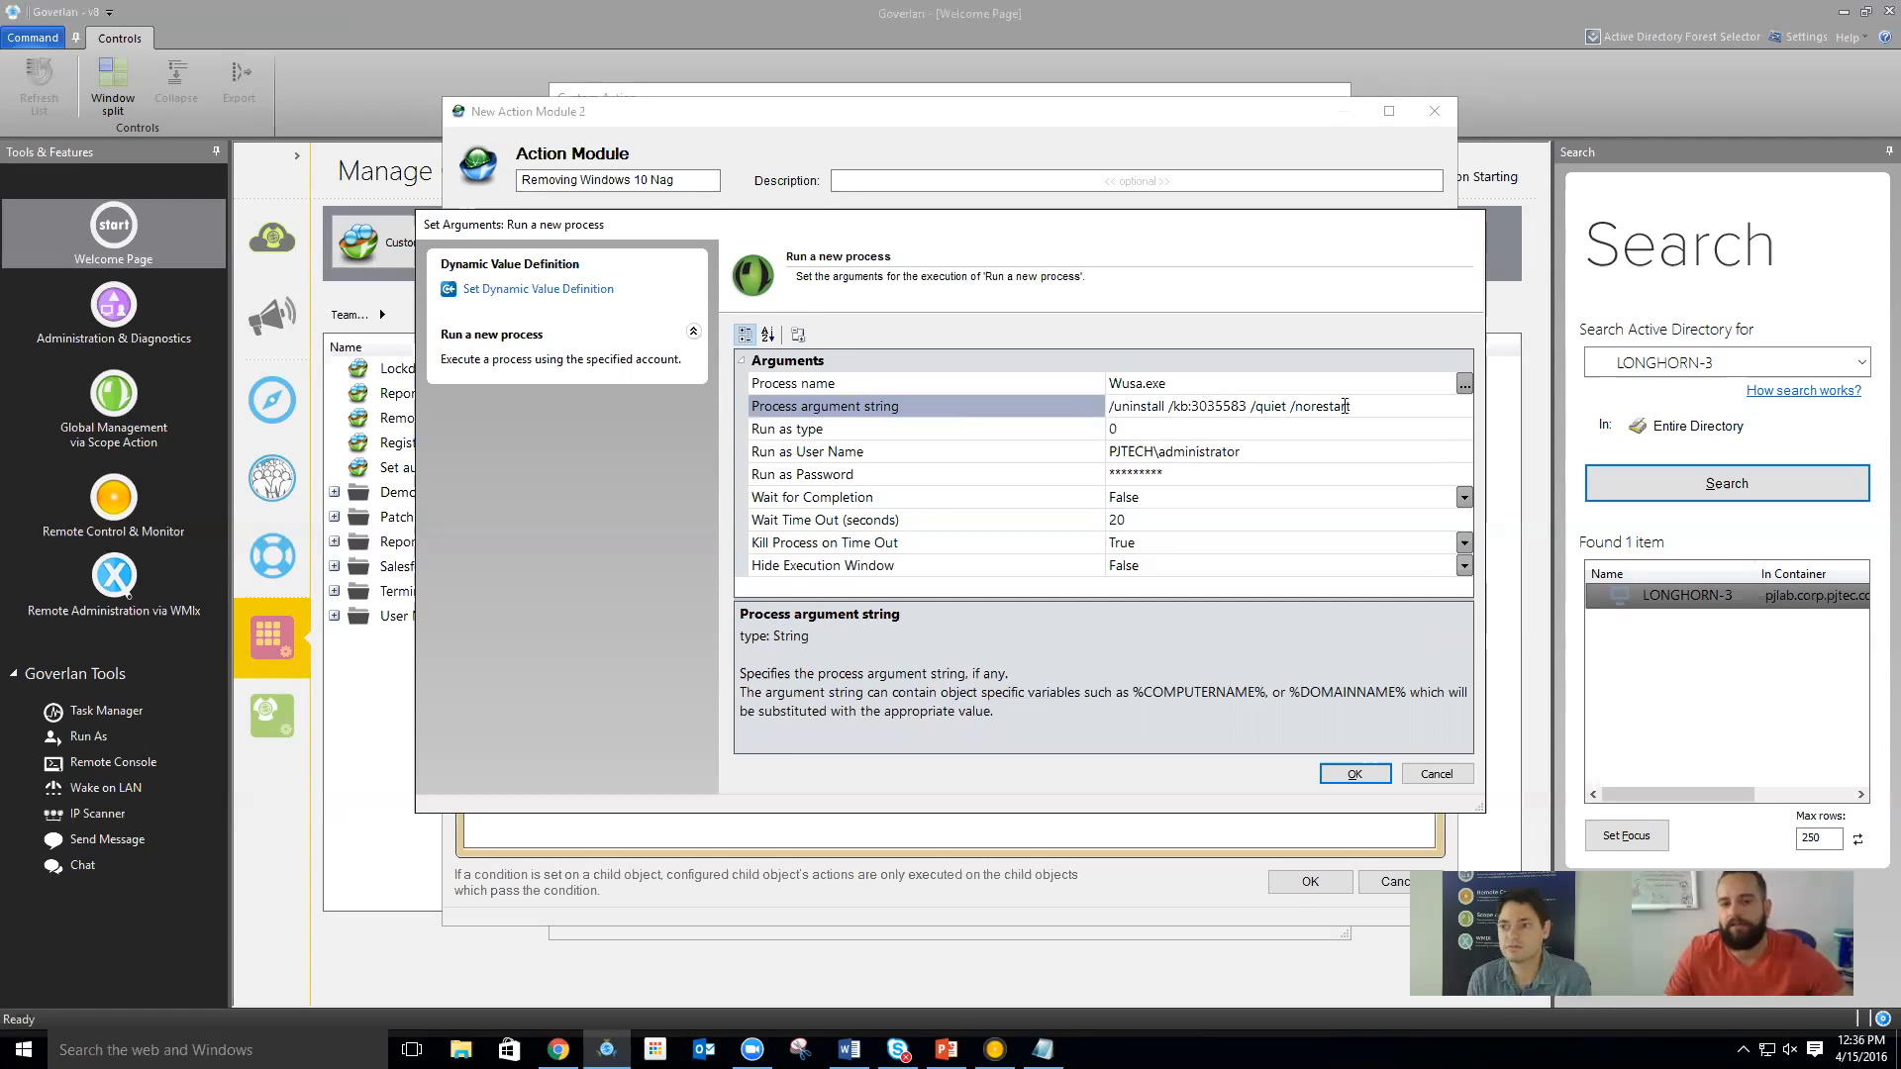
left_click(915, 502)
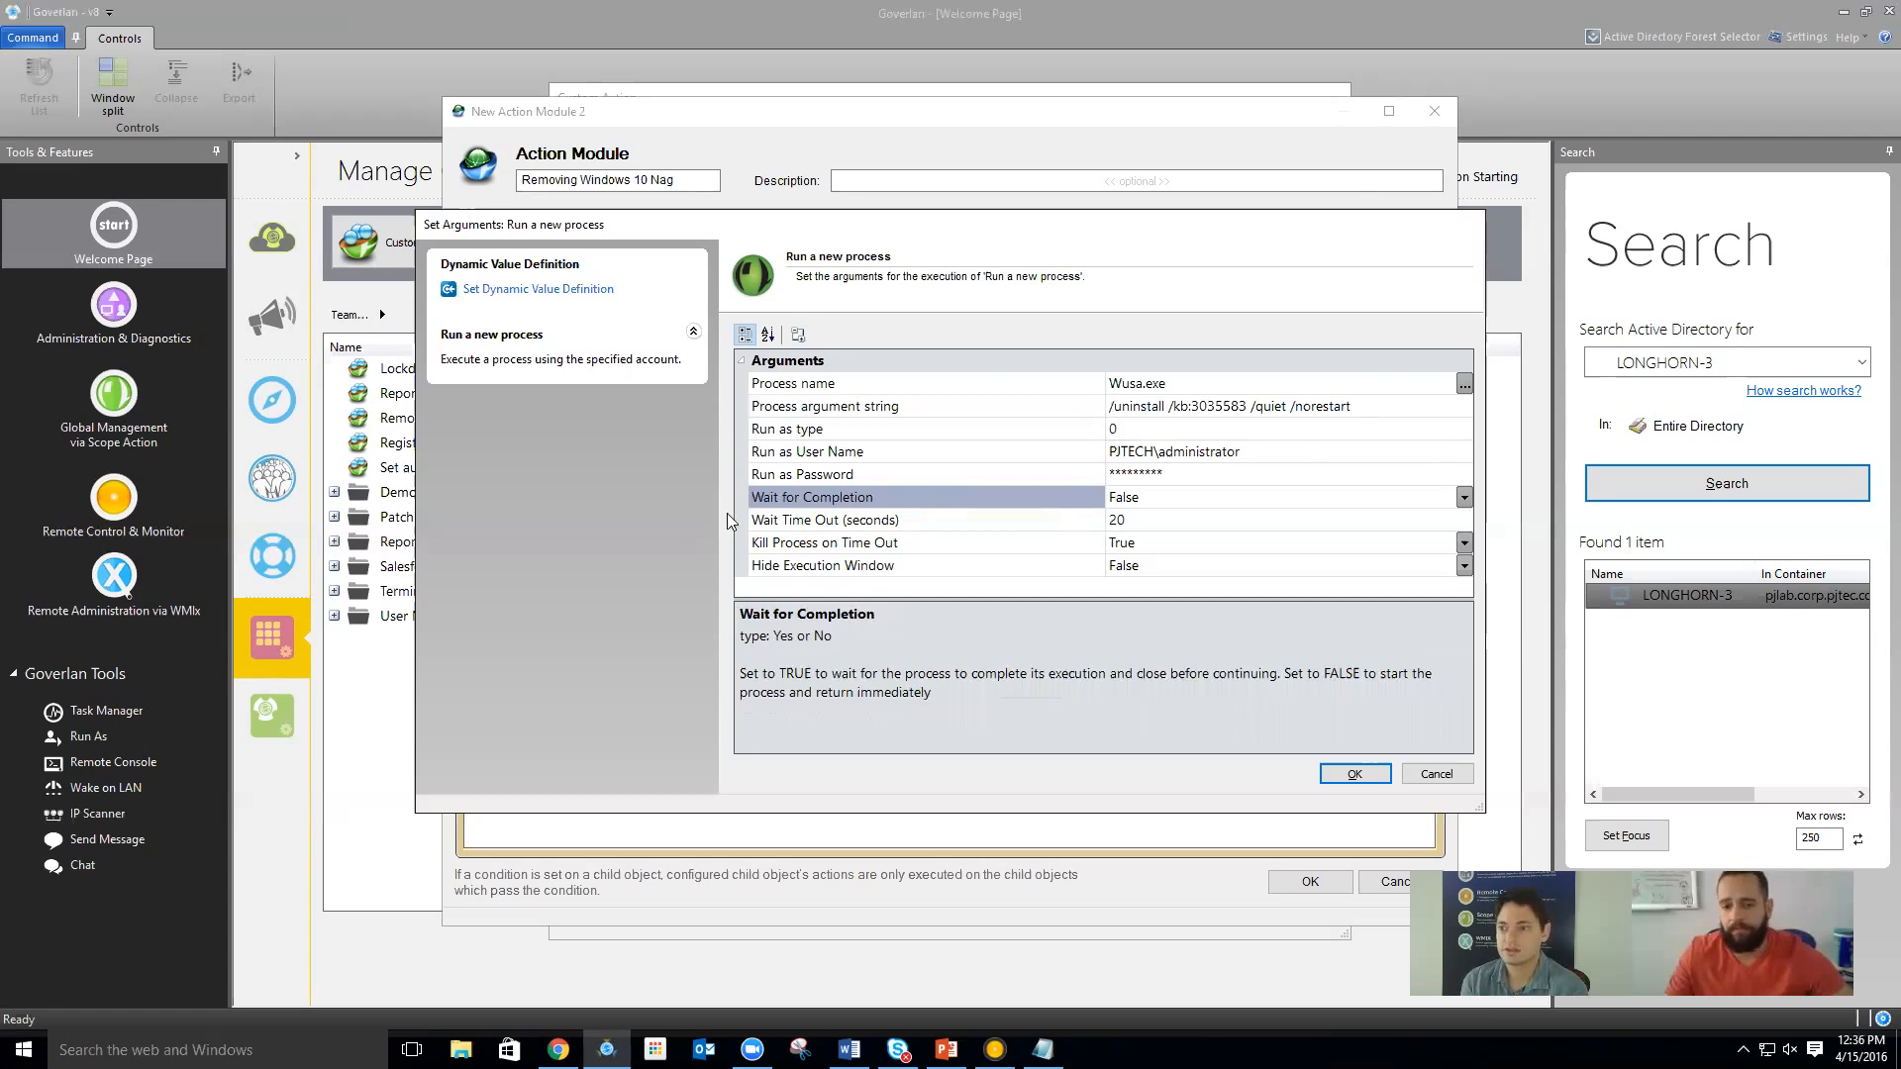
left_click(851, 522)
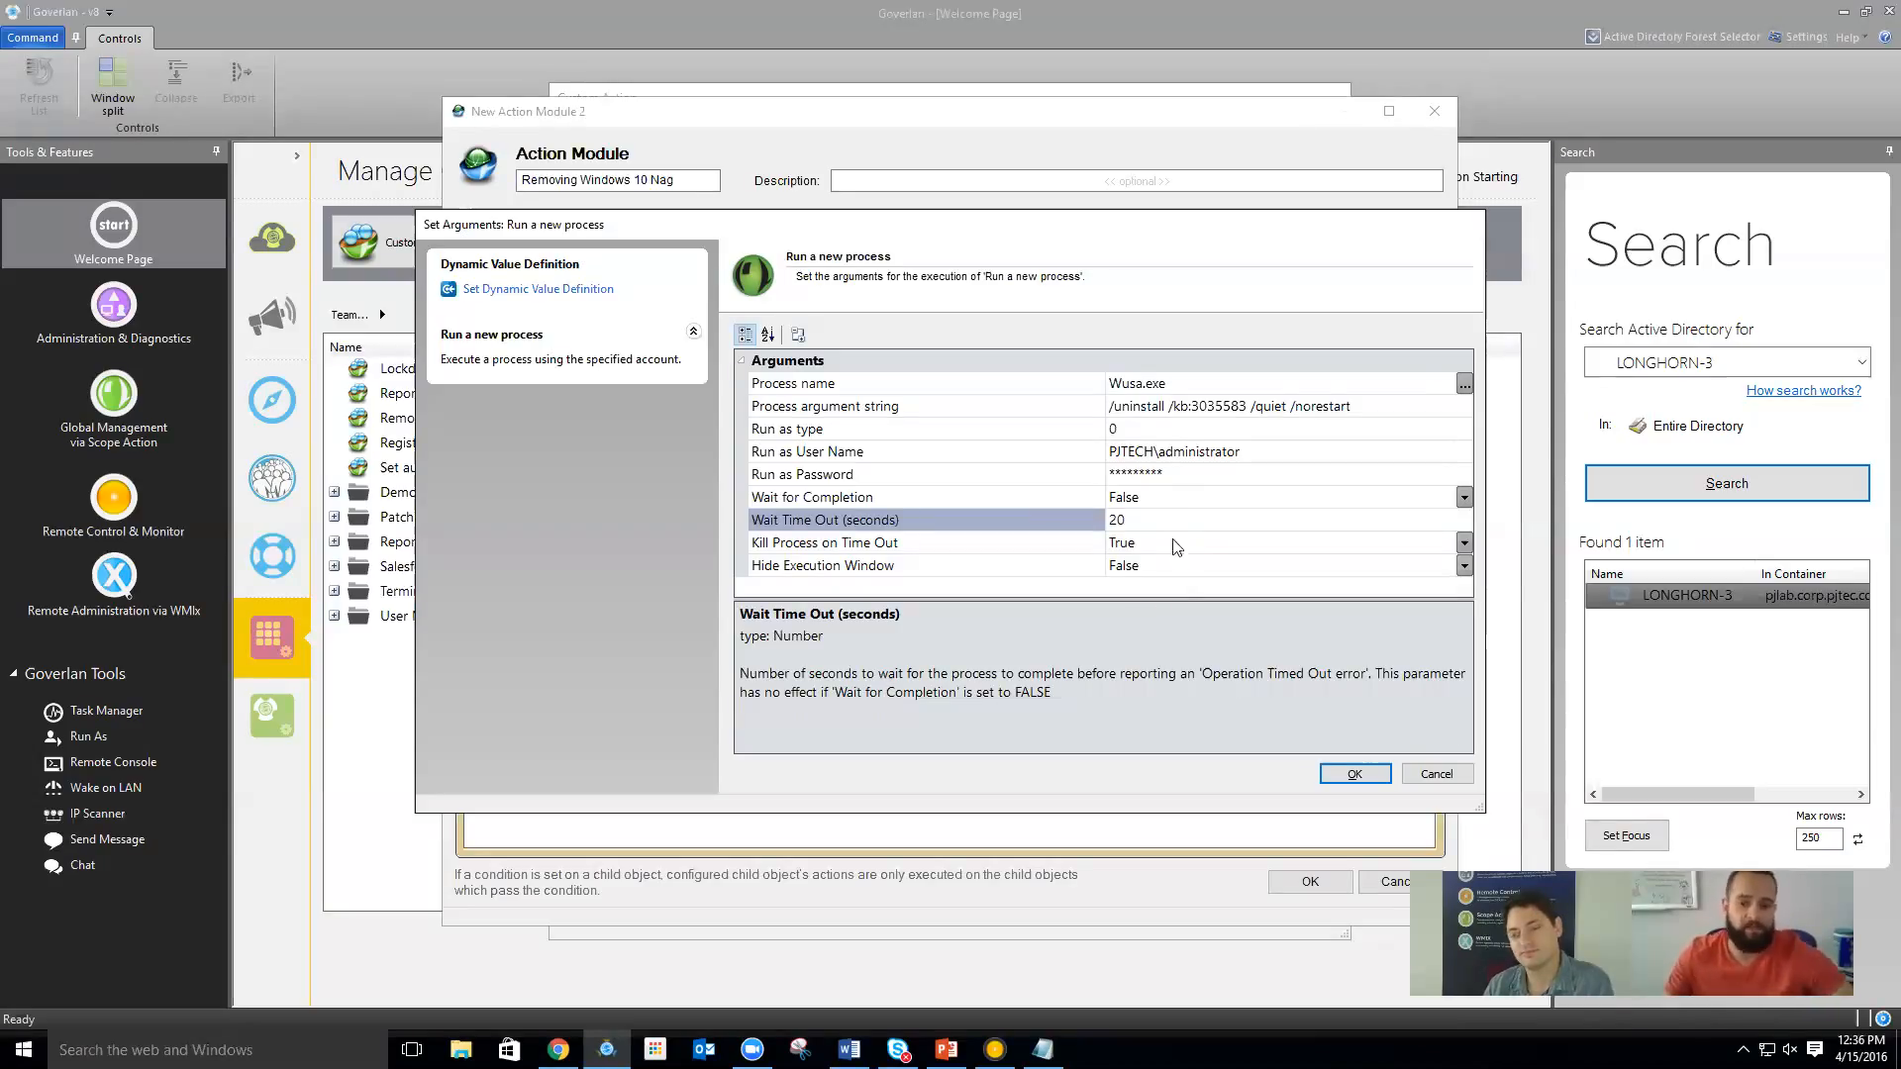
left_click(1097, 520)
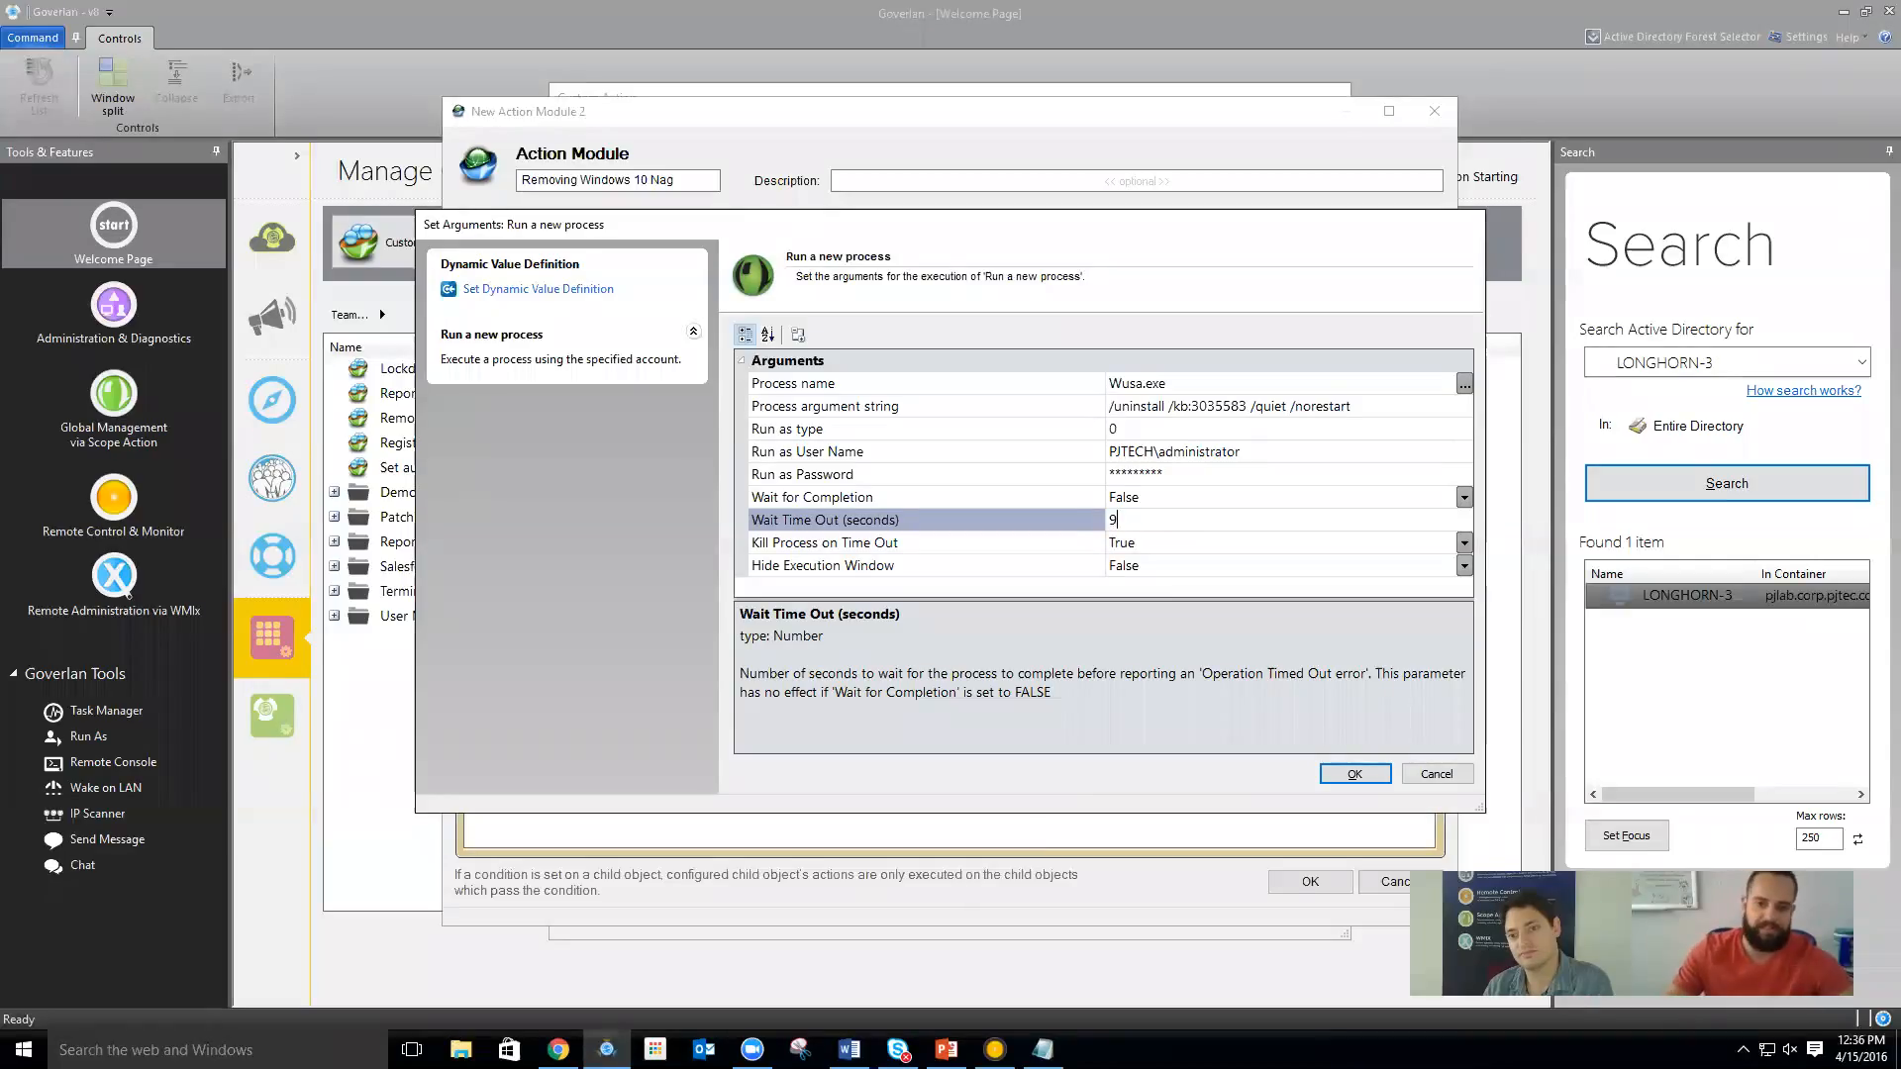
type("9999")
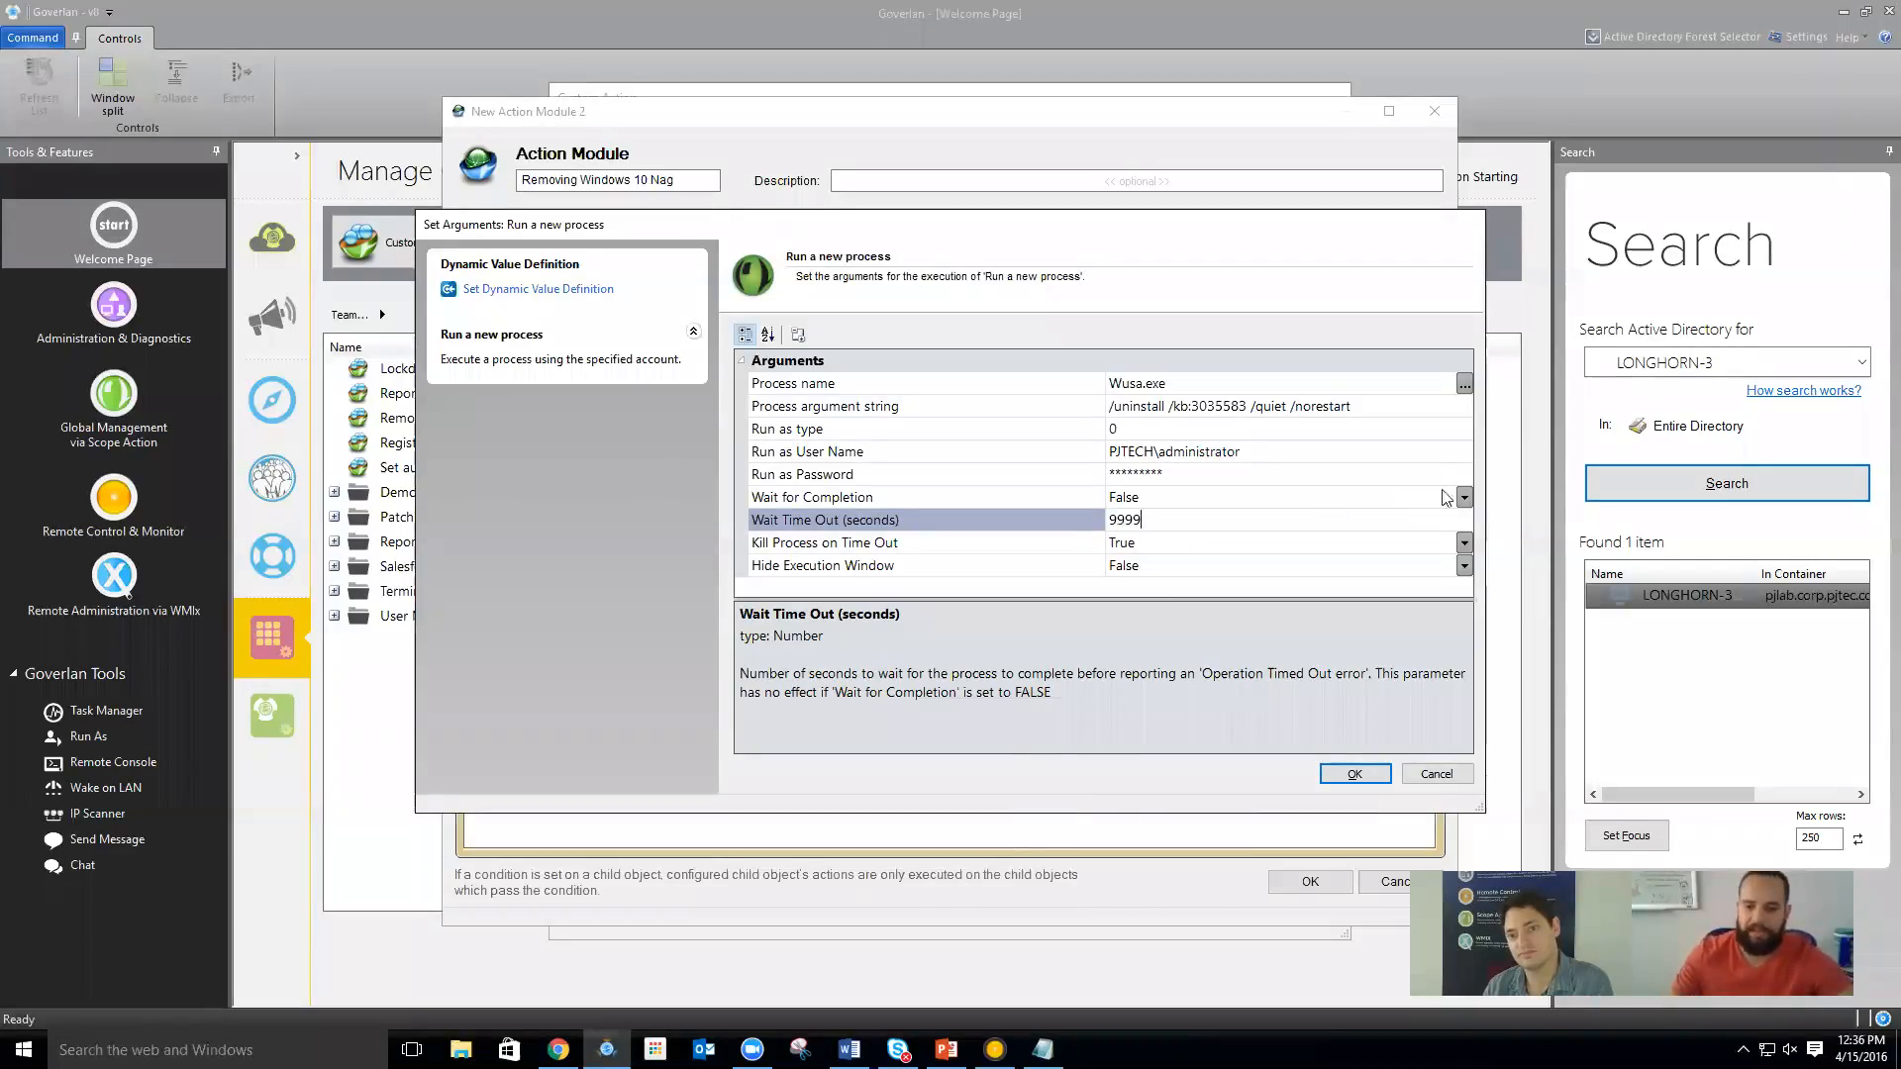
left_click(1462, 497)
left_click(1134, 520)
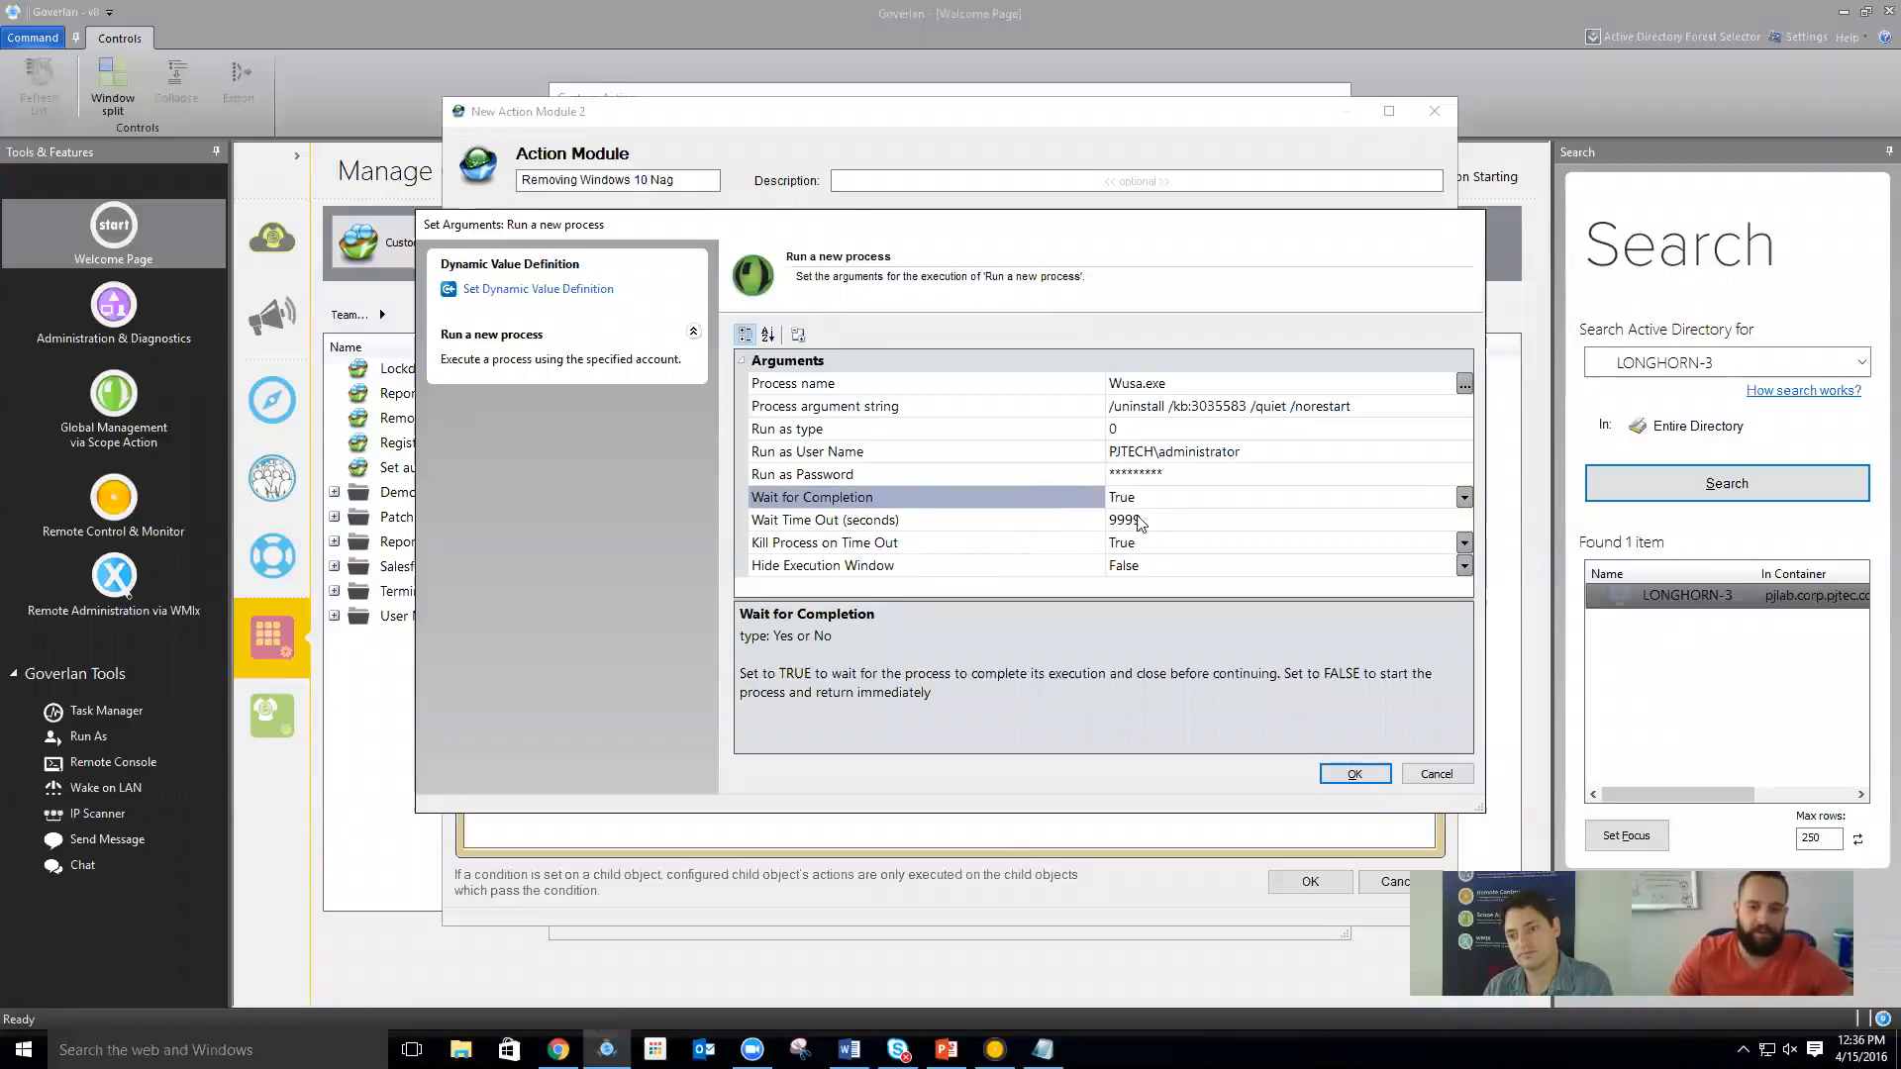
Highlight the Wait Time Out value and set Wait for Completion to False
left_click(1184, 523)
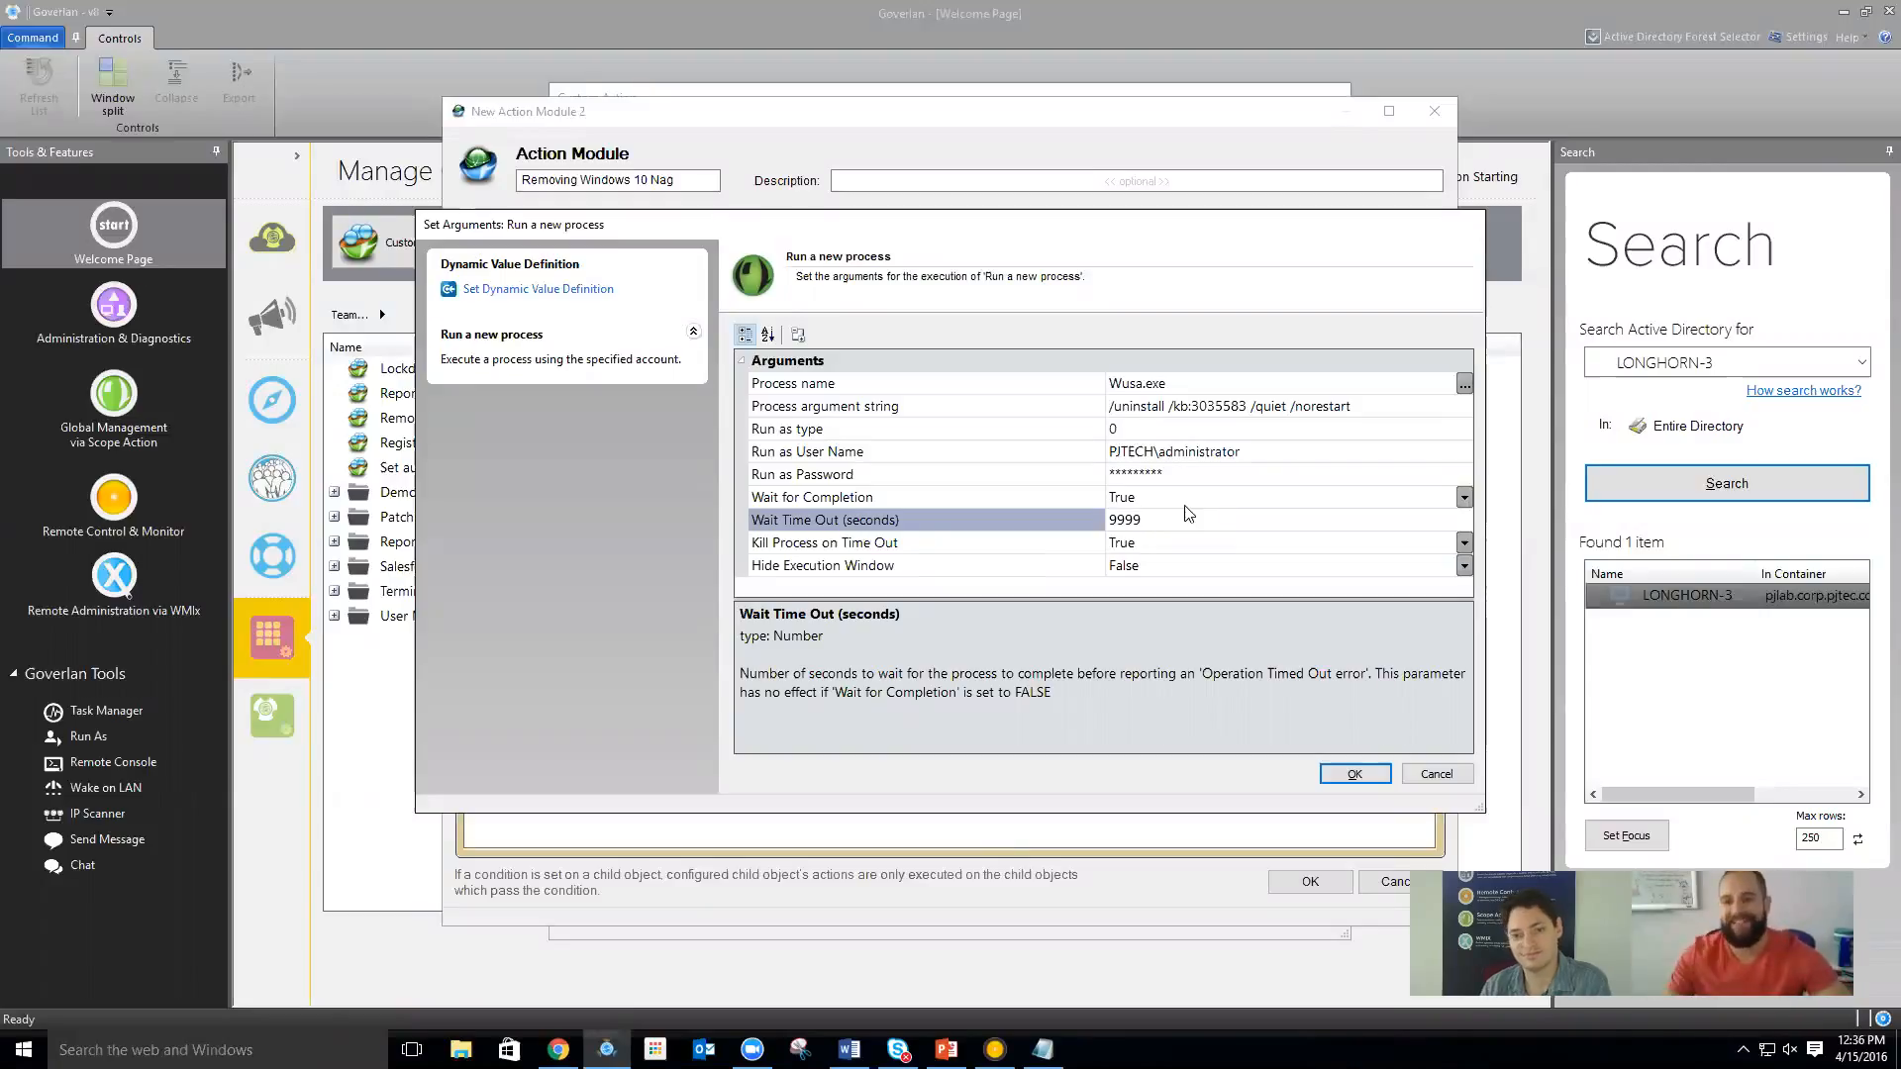
left_click_drag(1182, 519, 1009, 520)
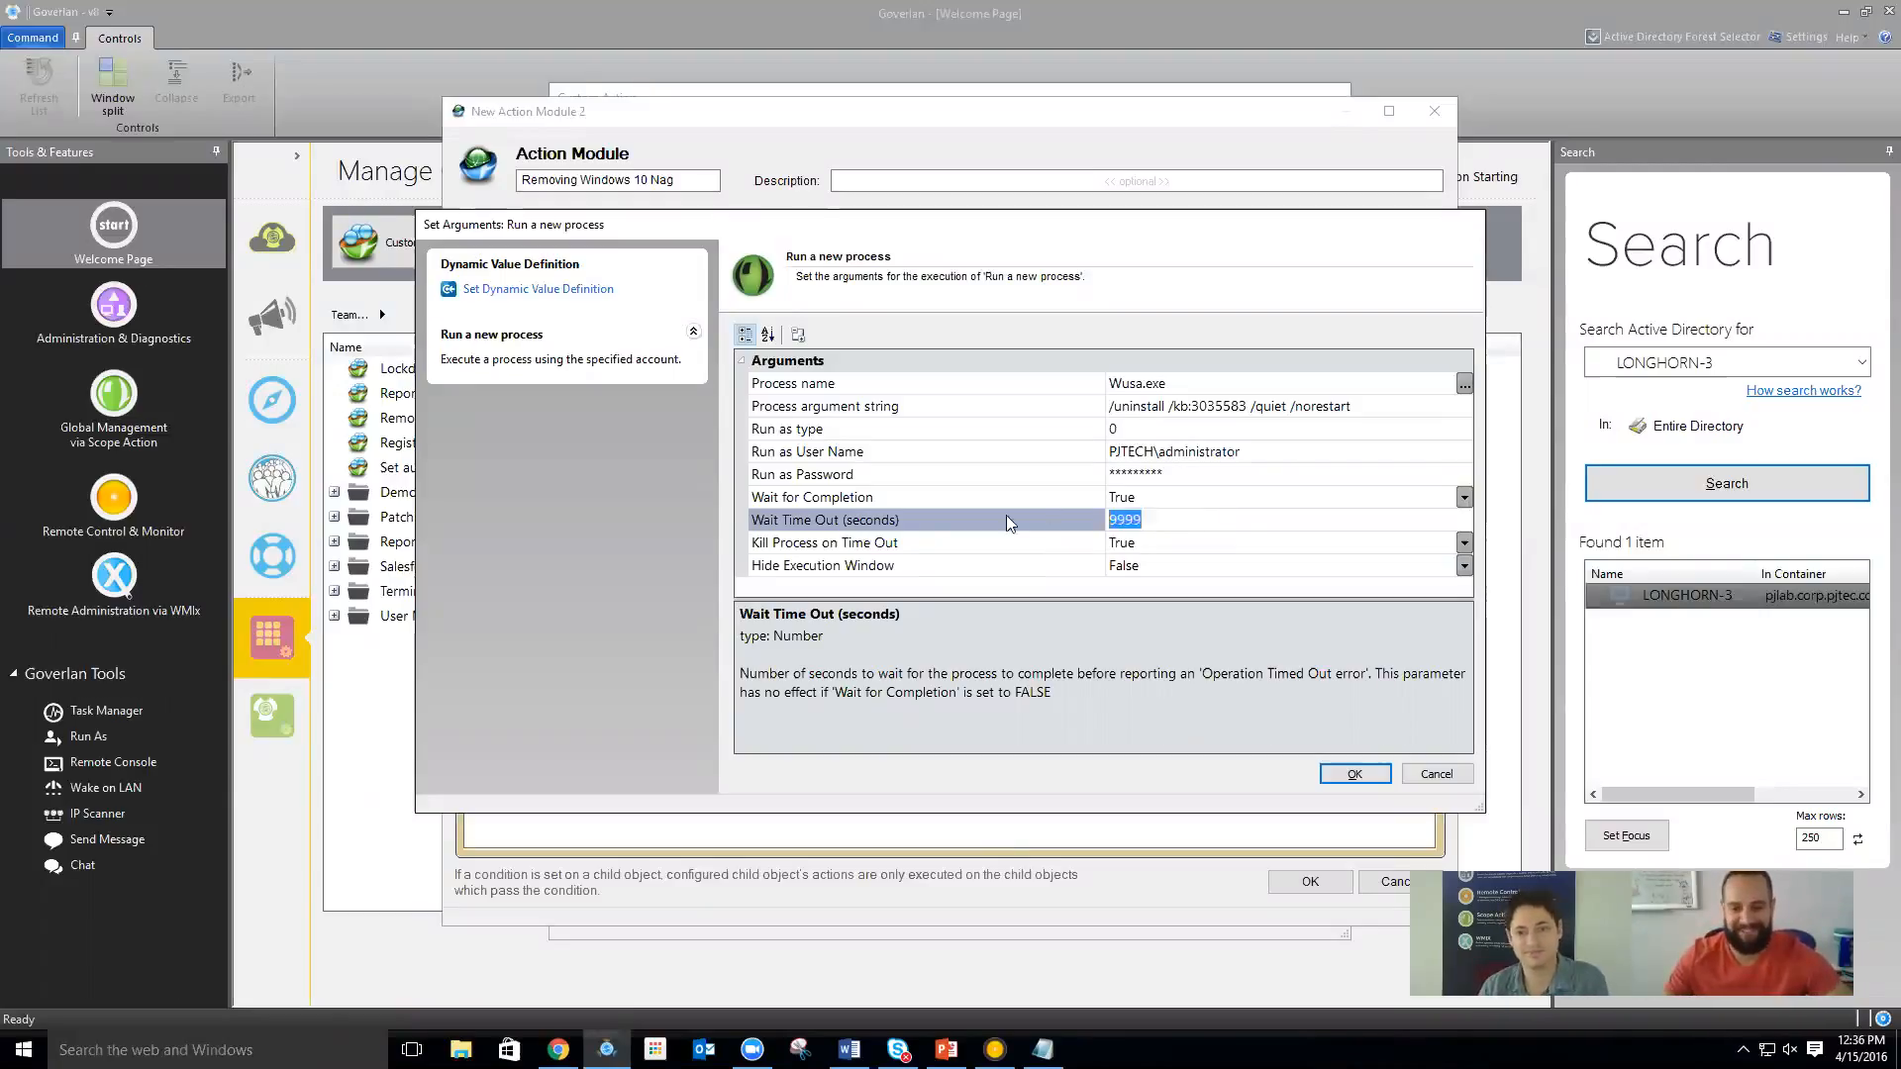
left_click(1465, 498)
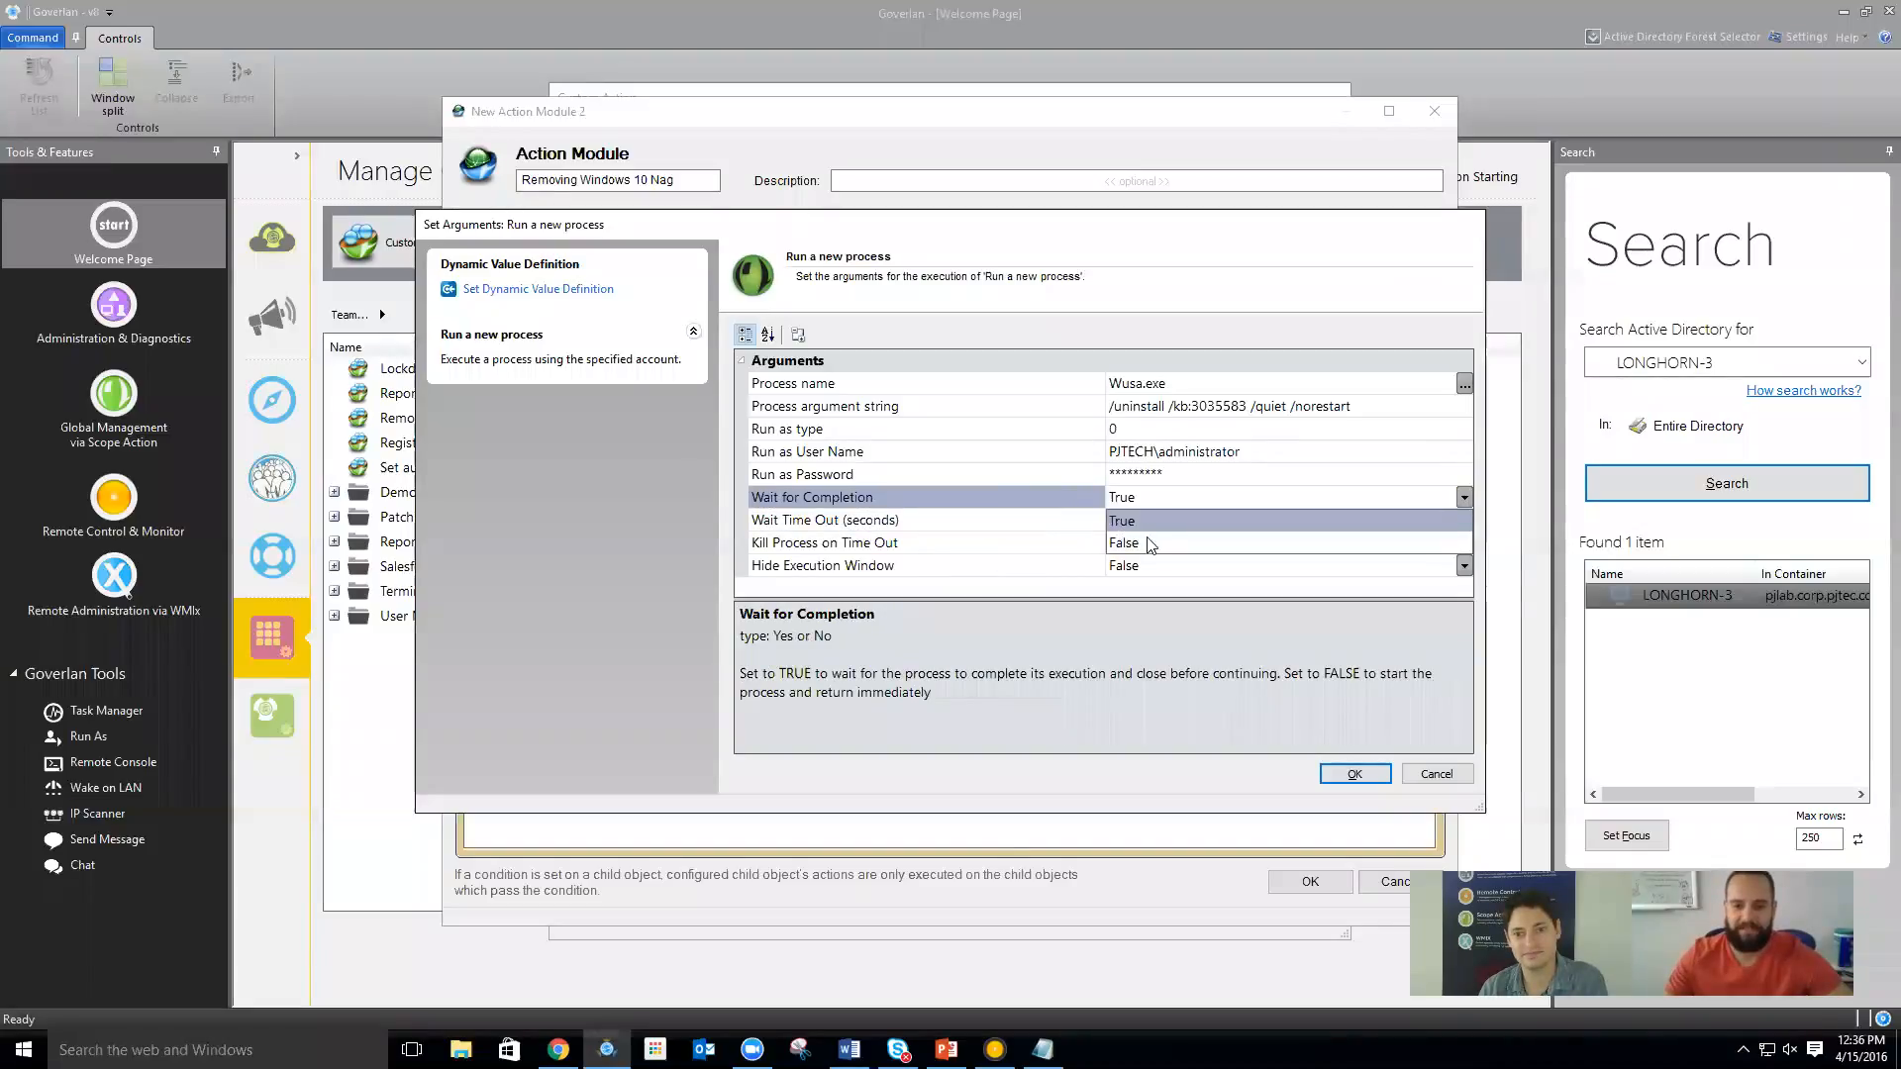
left_click(1149, 544)
Set Kill Process on Time Out to False and Wait for Completion to True for the Wusa.exe process
left_click(858, 553)
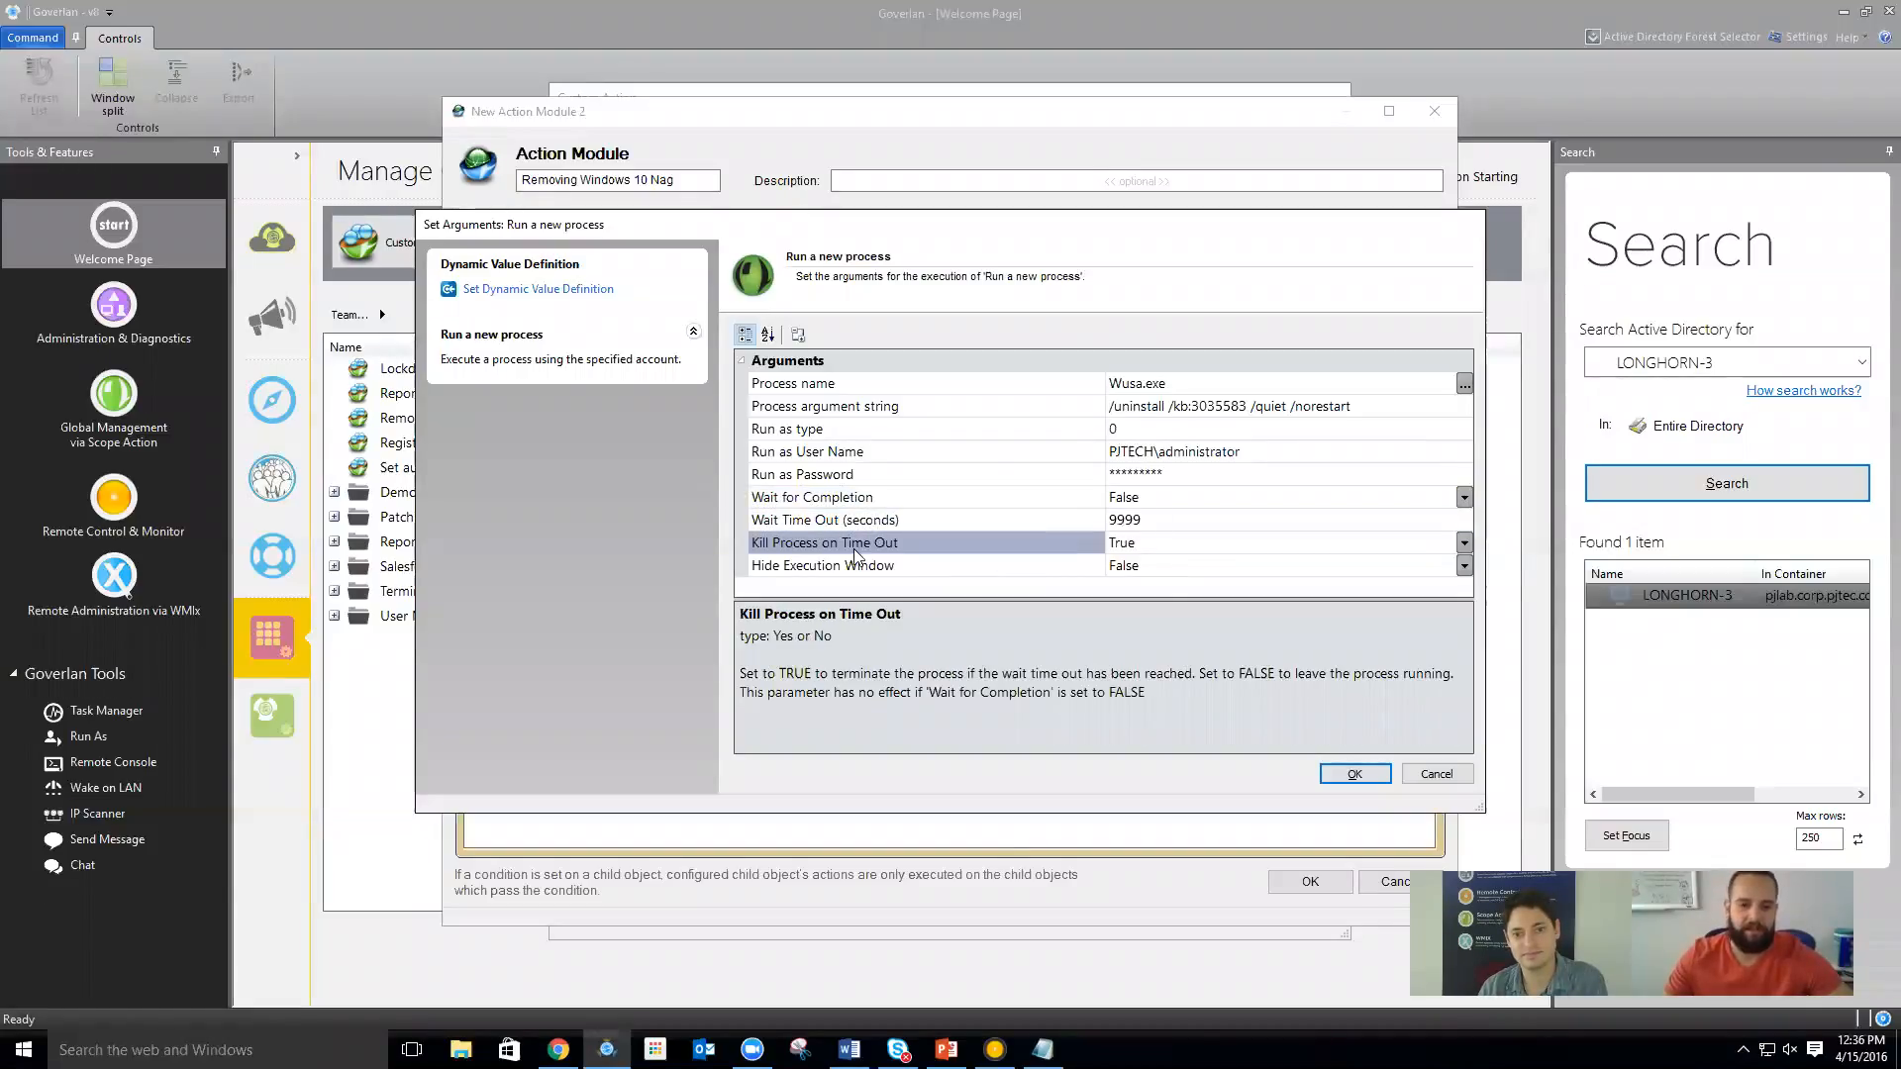
left_click(1465, 542)
left_click(1147, 590)
left_click(1464, 498)
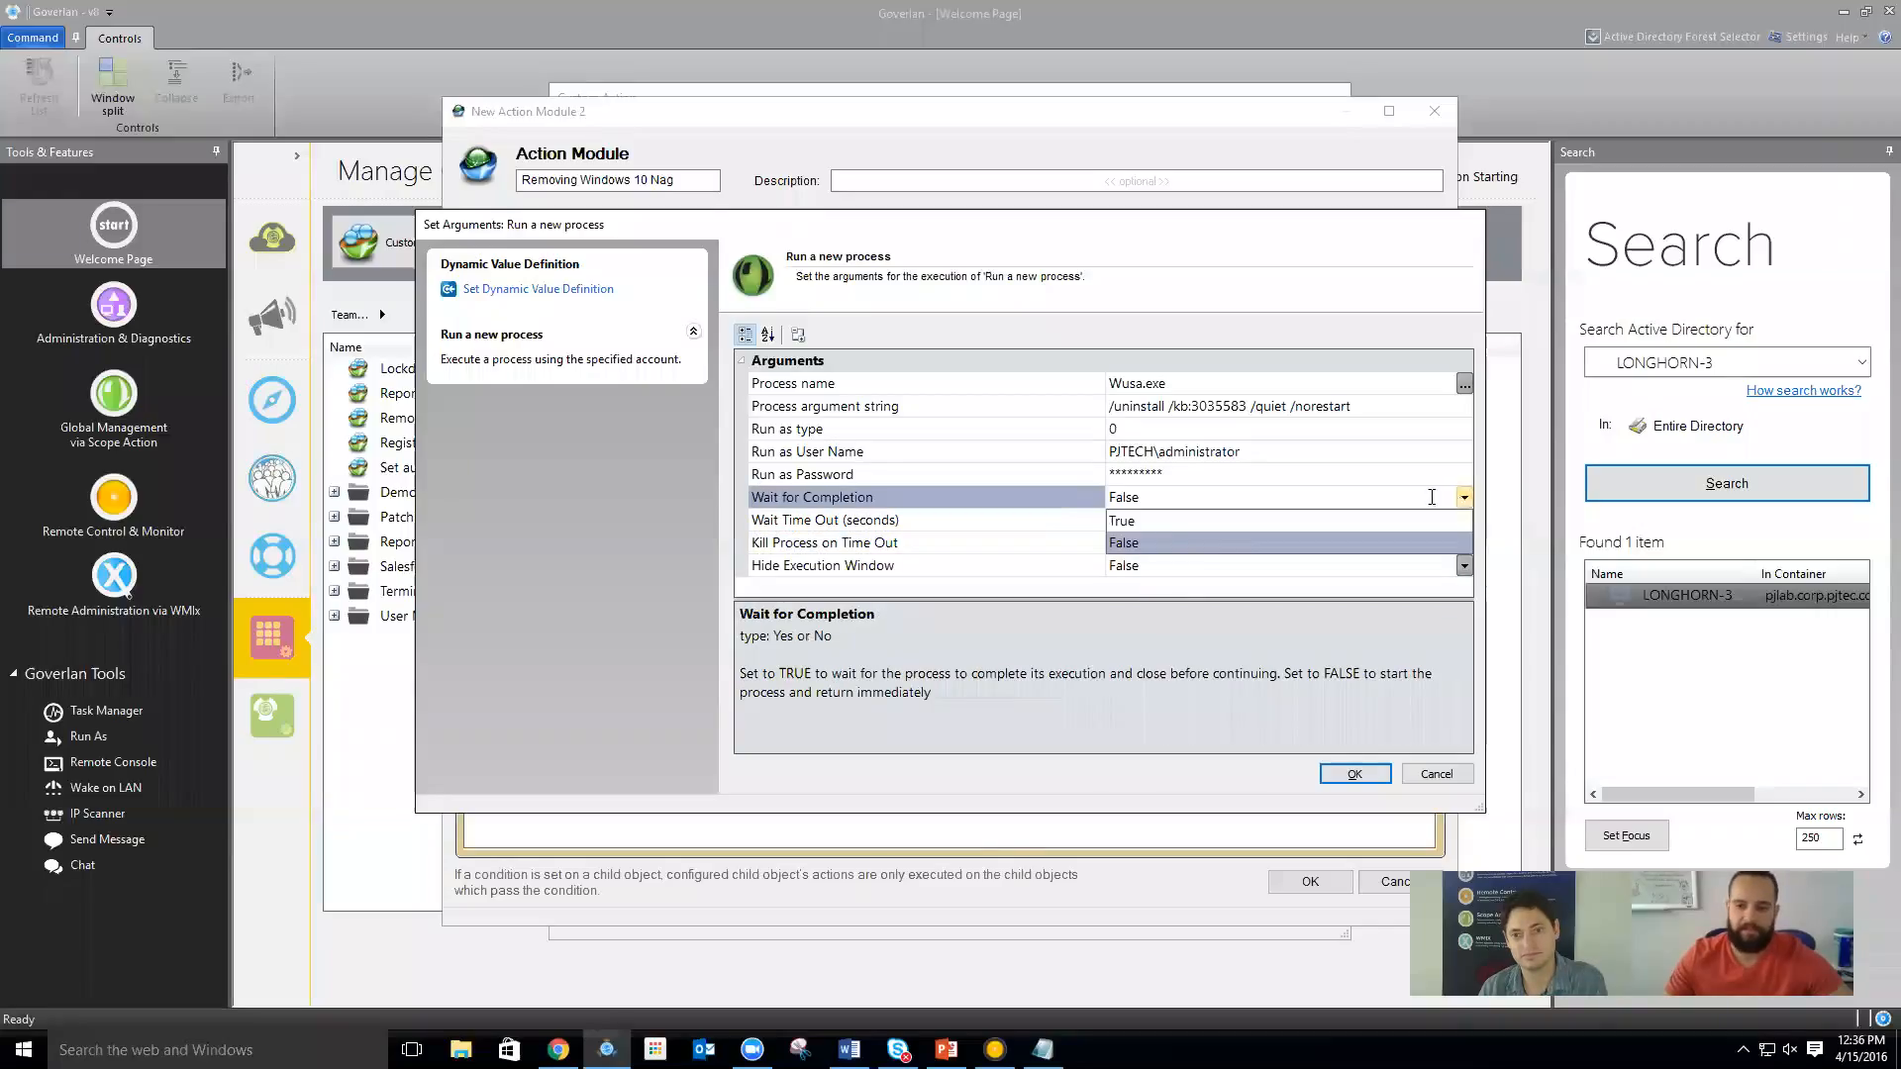
left_click(1193, 522)
Set Hide Execution Window to True and accept the arguments of the Wusa.exe process
left_click(1464, 566)
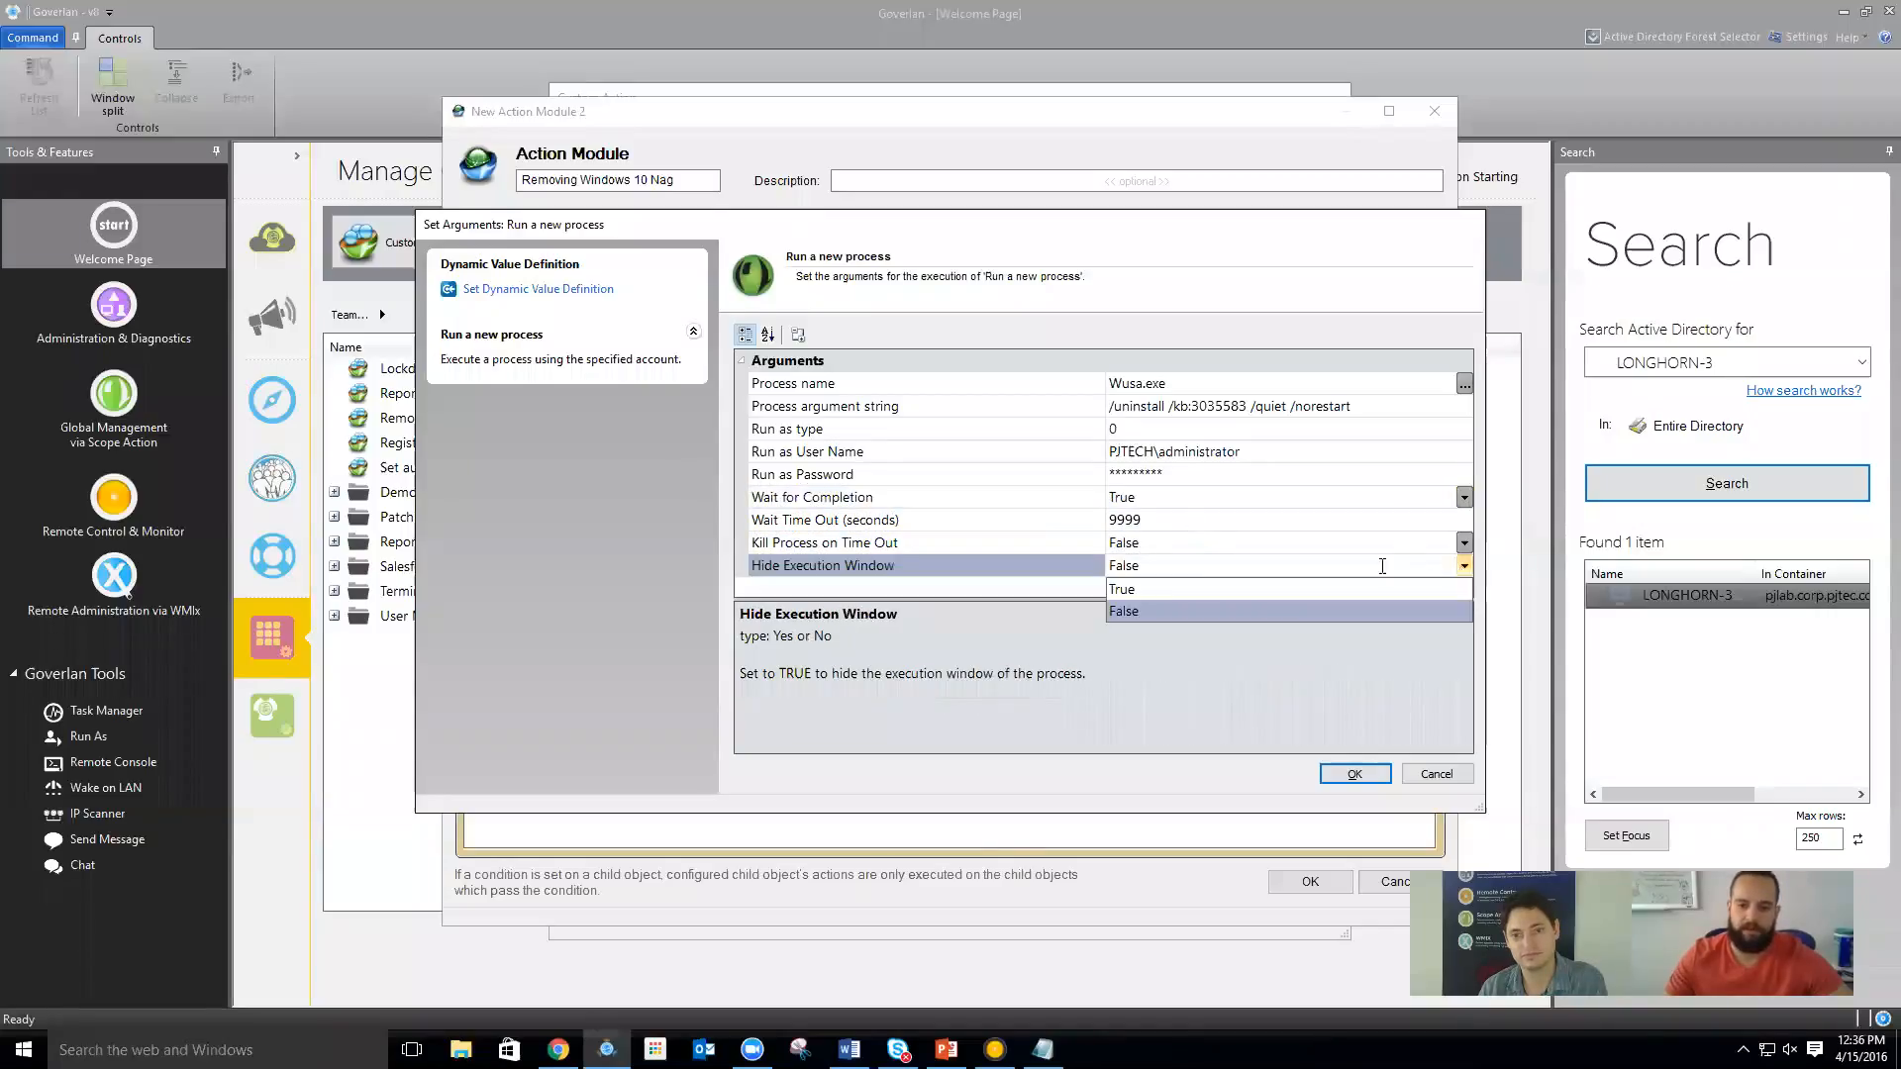
left_click(1168, 586)
left_click(1355, 774)
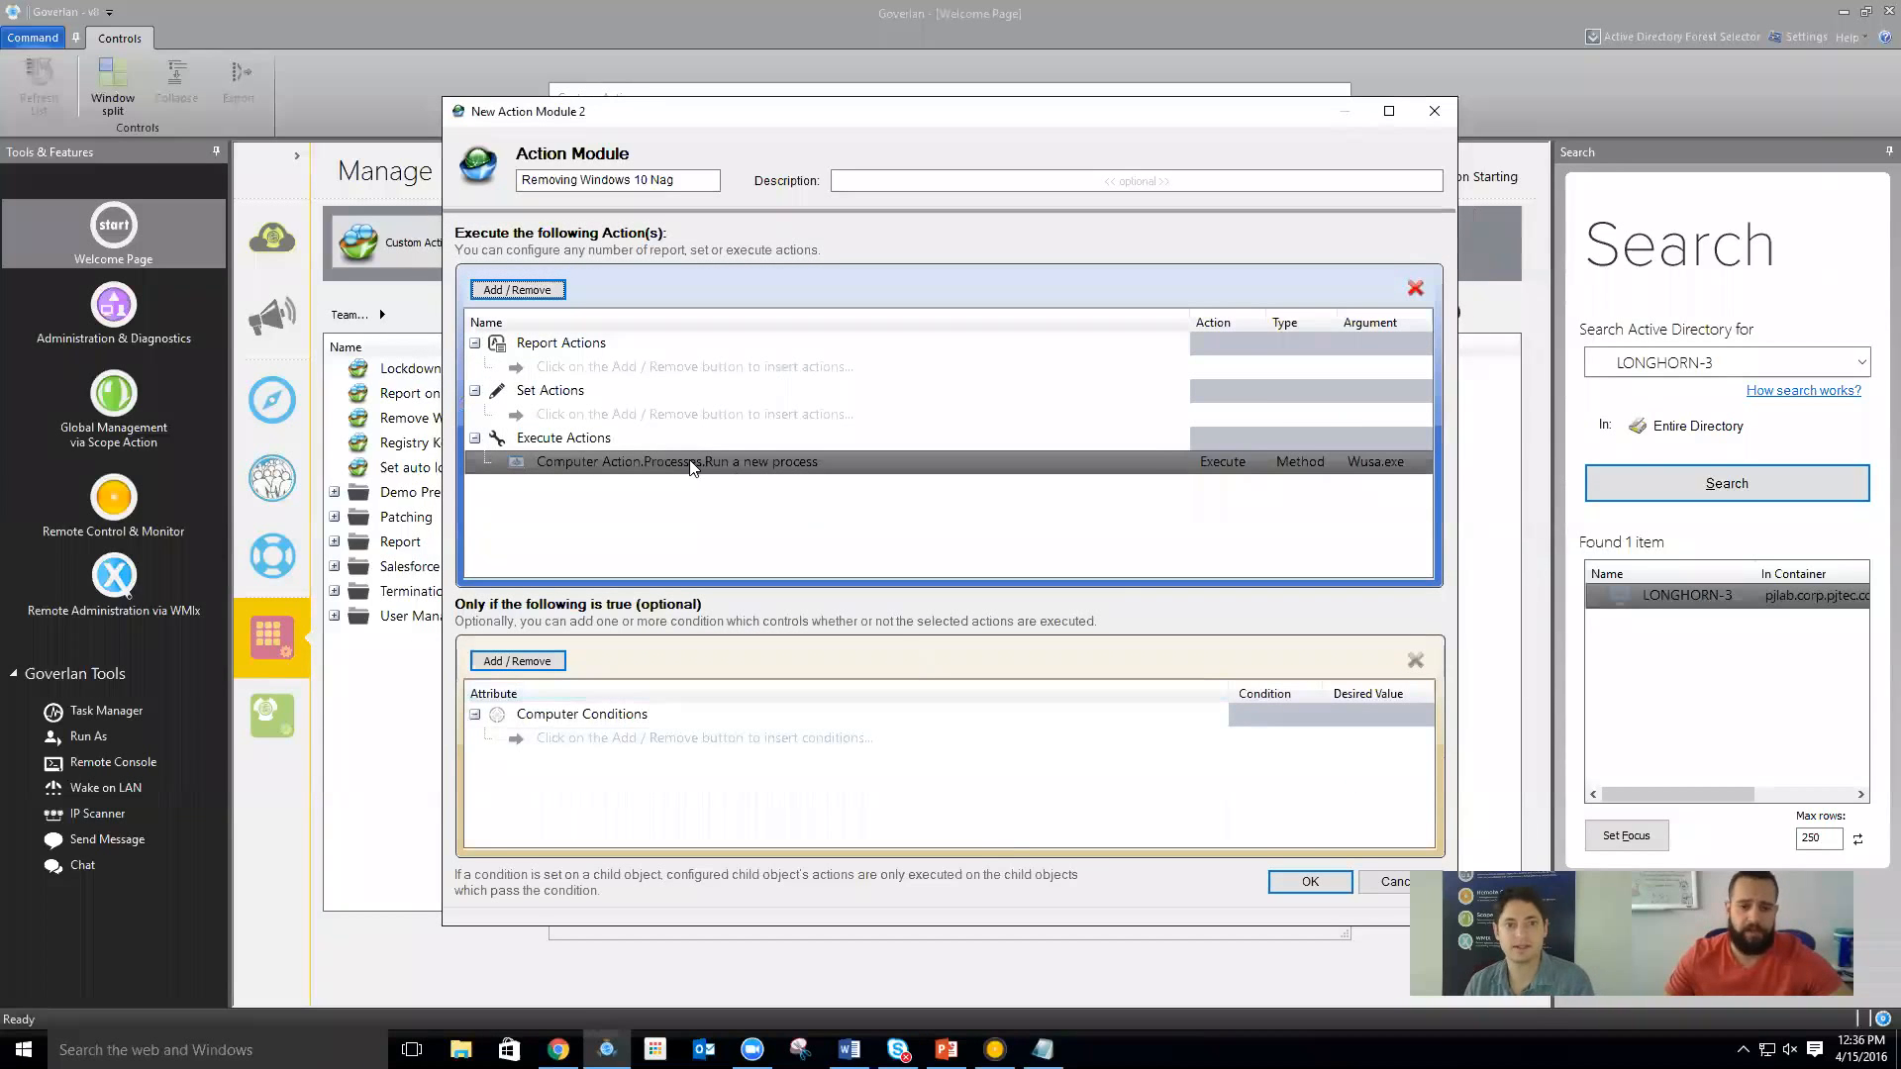
Recheck the arguments of the Wusa.exe process action and save the Removing Windows 10 Nag action module
double_click(961, 472)
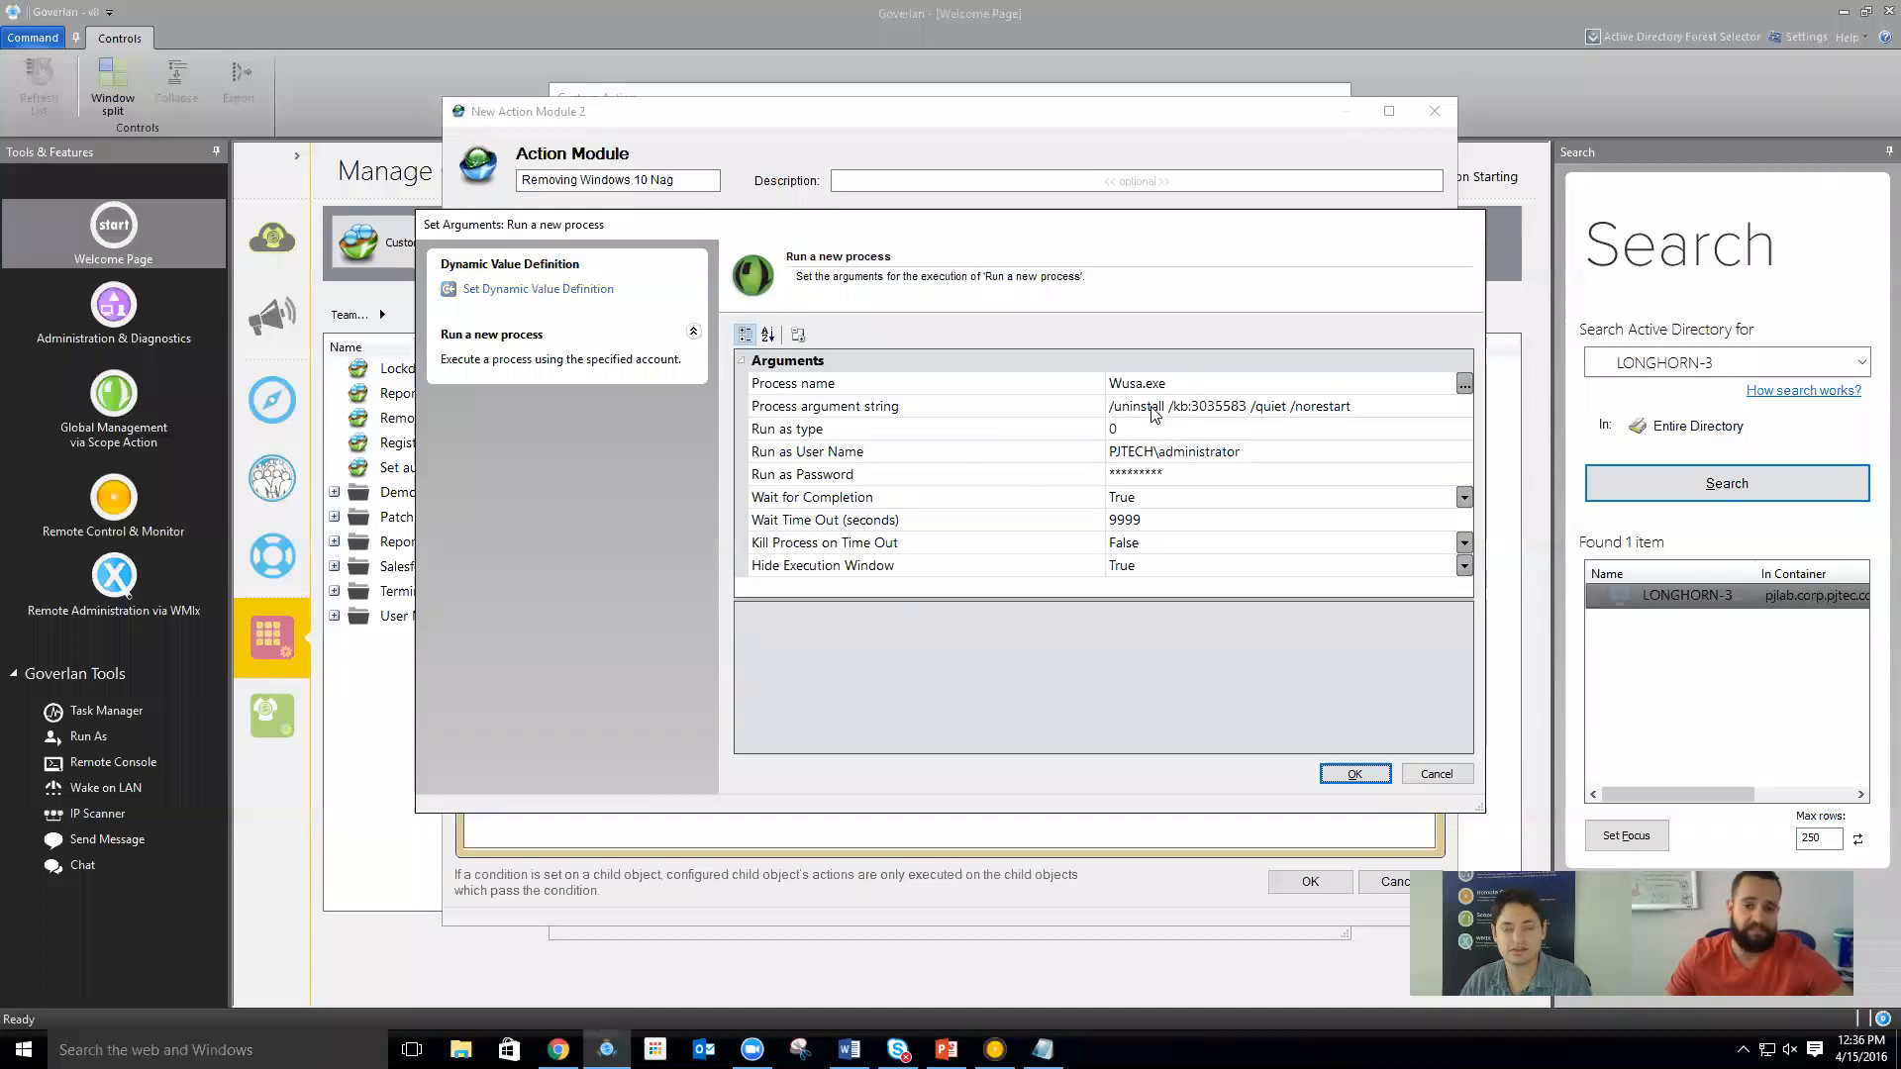
left_click(866, 453)
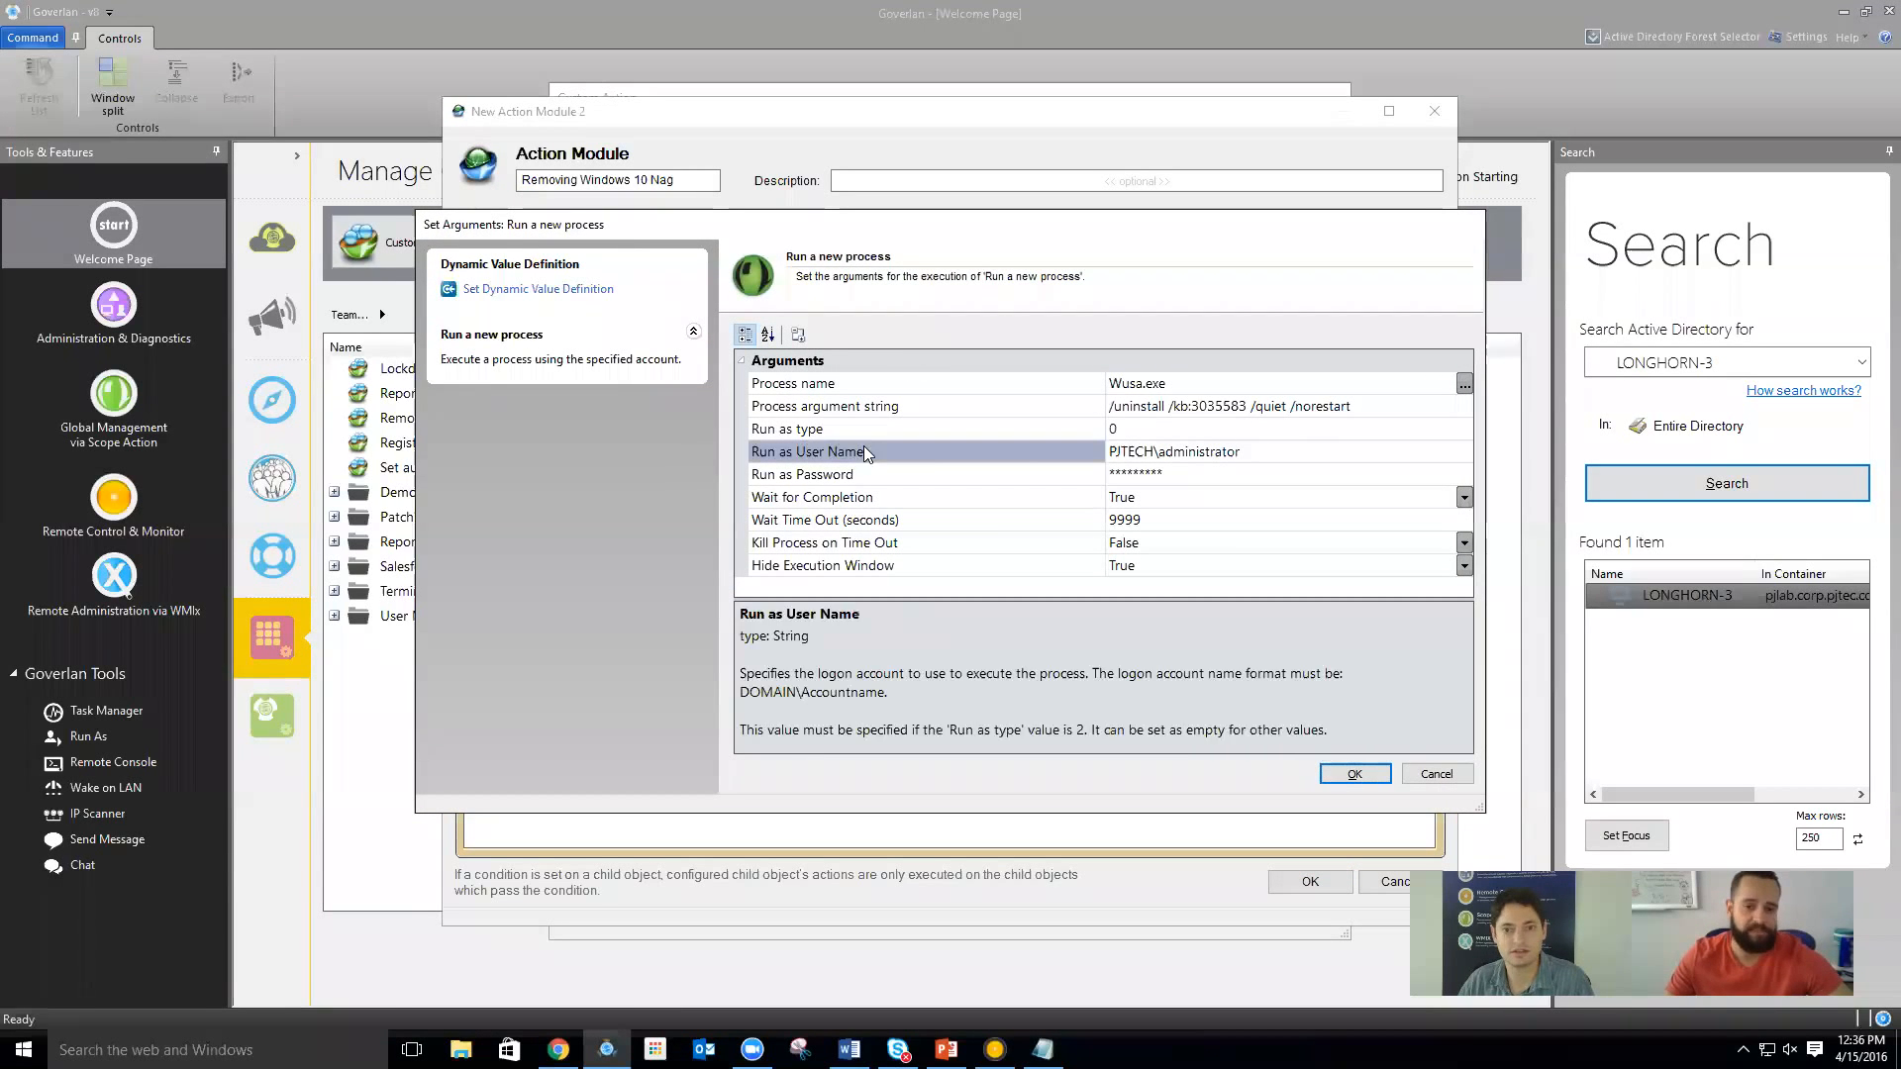
left_click(870, 497)
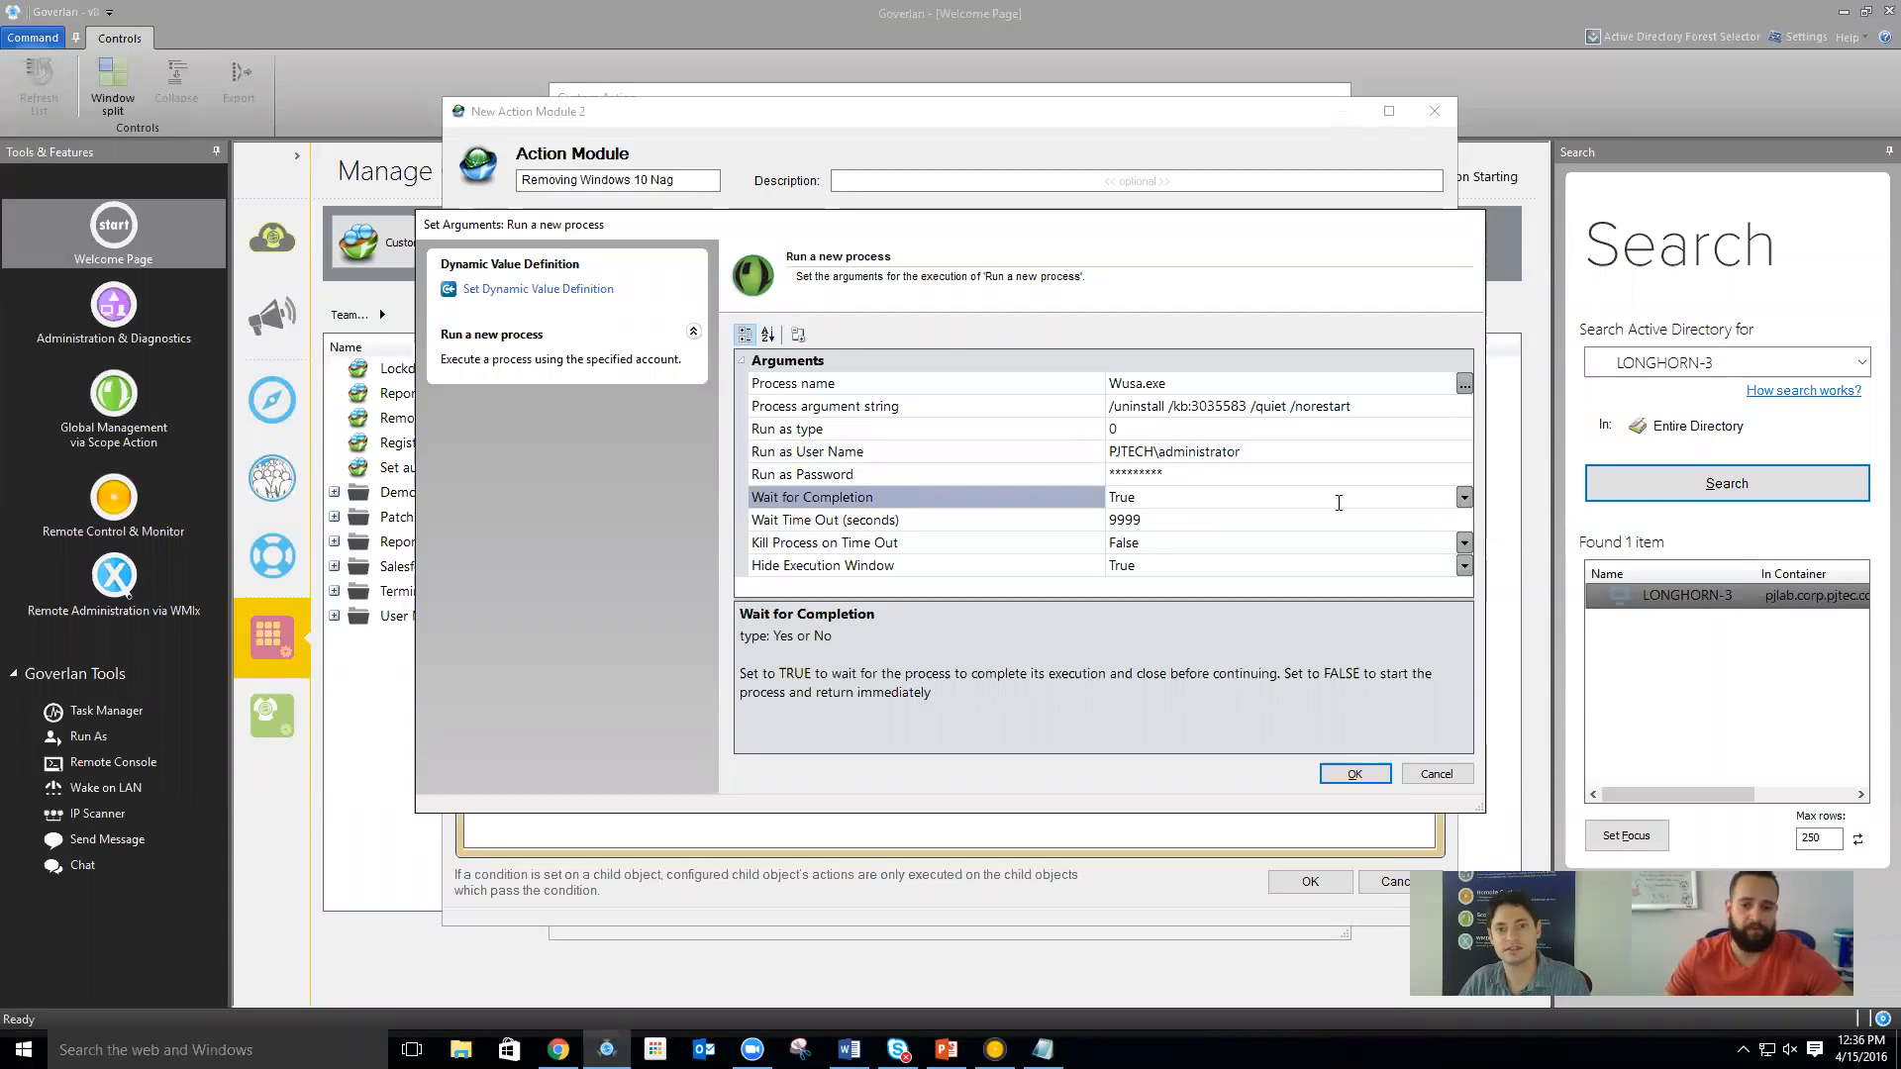
left_click(1354, 774)
left_click(1305, 880)
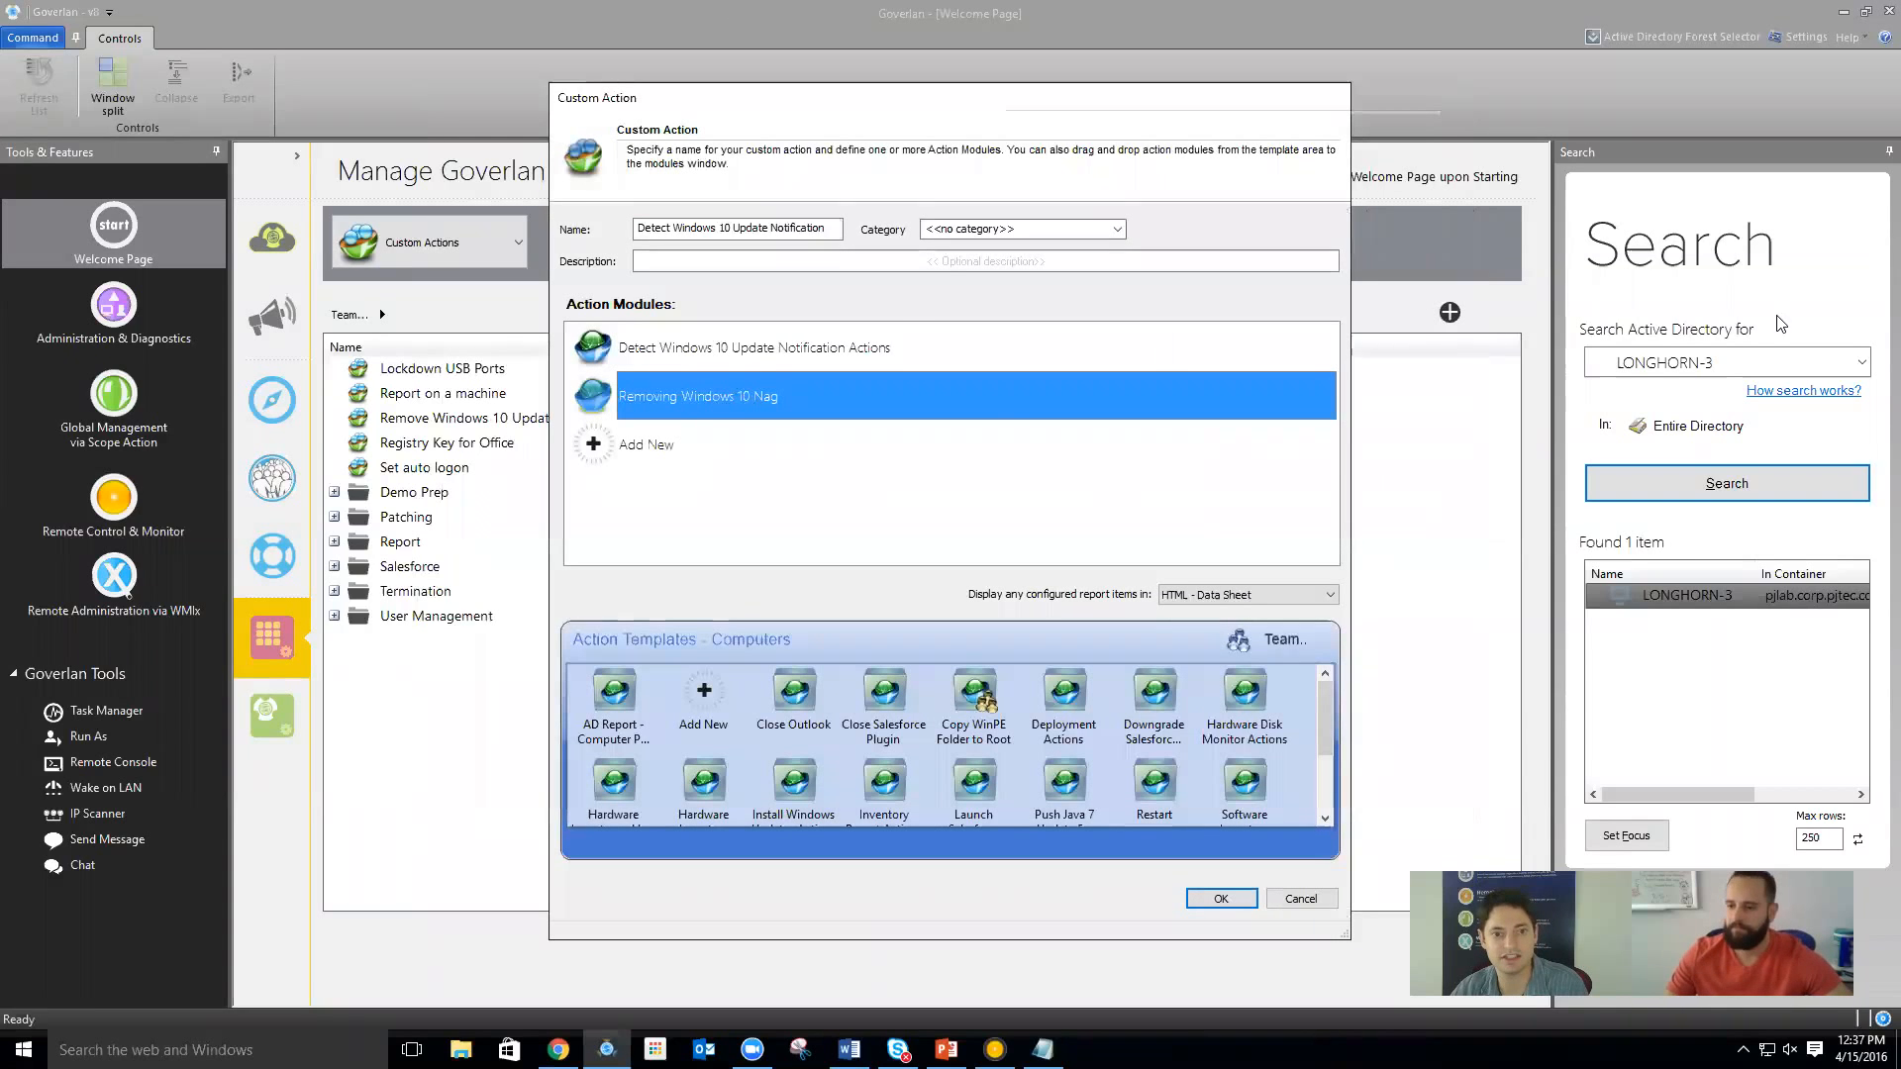
Add a computer condition to the Removing Windows 10 Nag module on the Detect Windows Updates query's Hot FixID, using the = operator
double_click(884, 401)
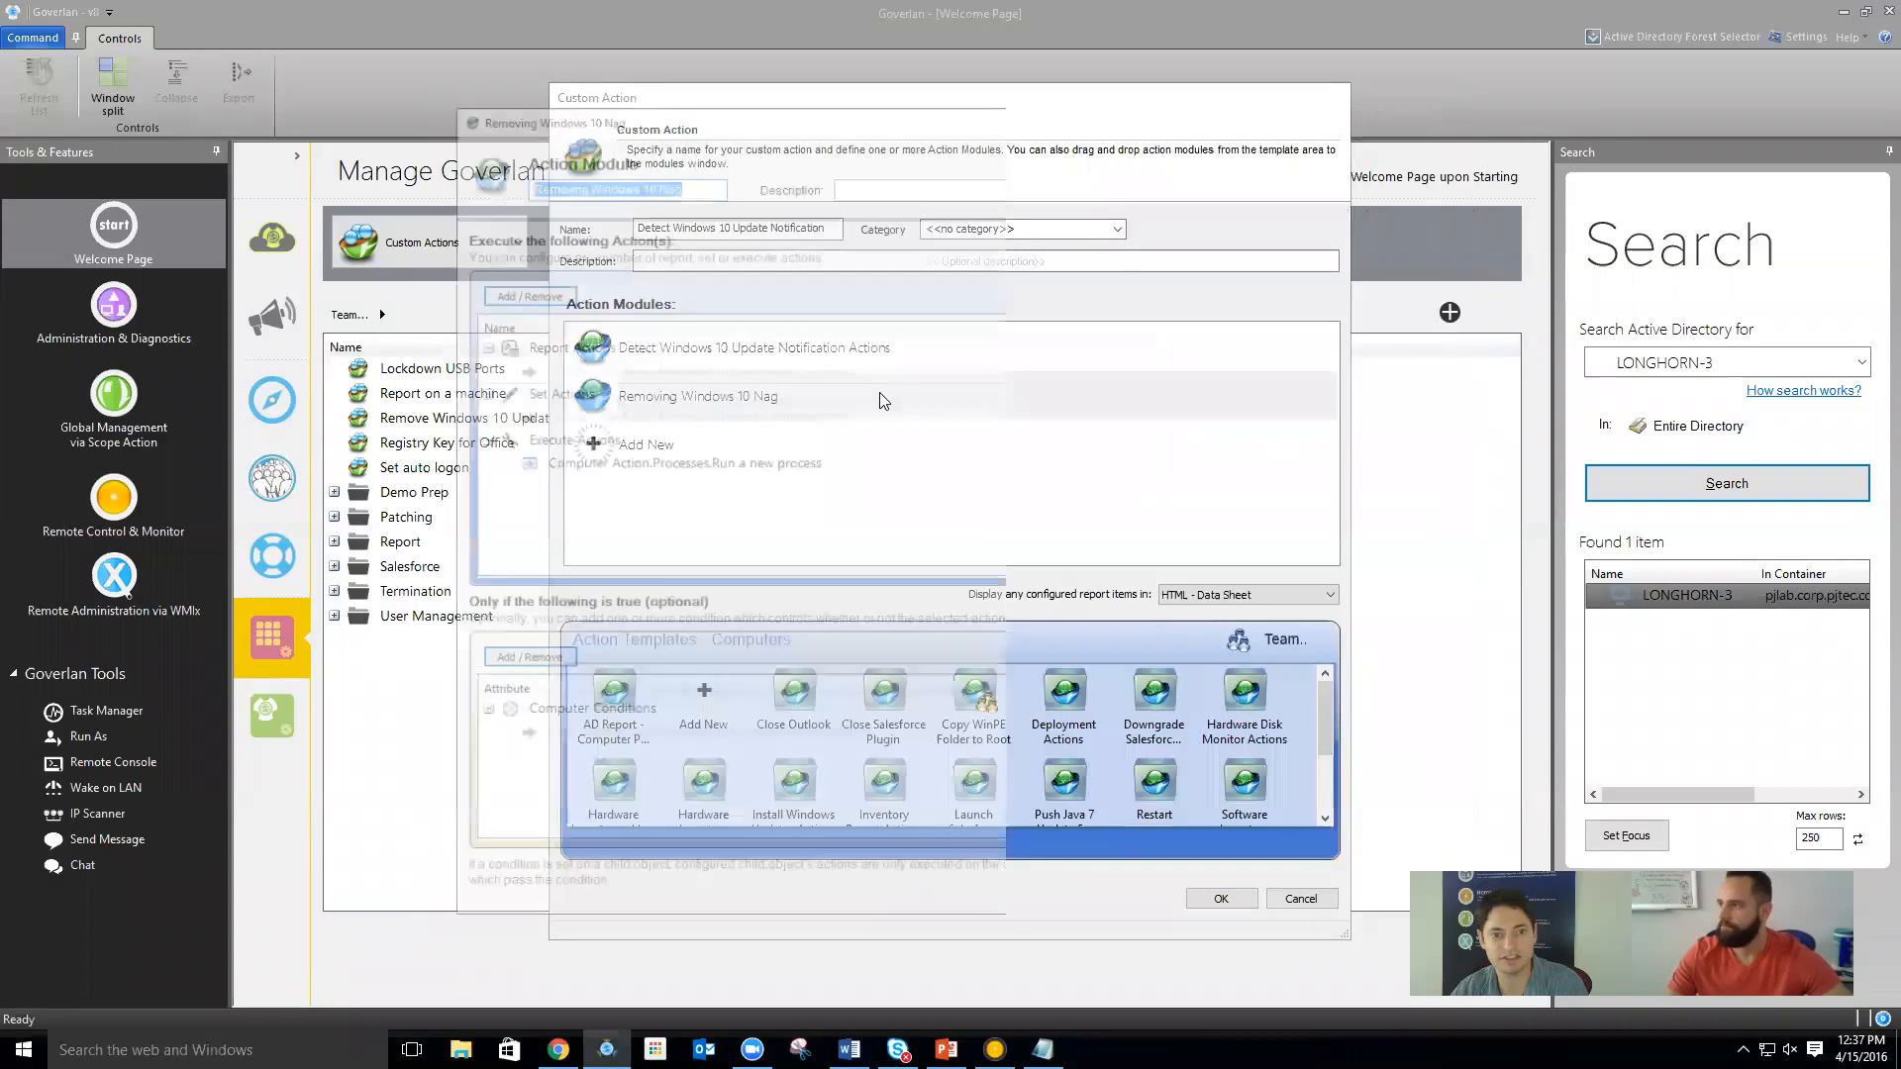
left_click(518, 663)
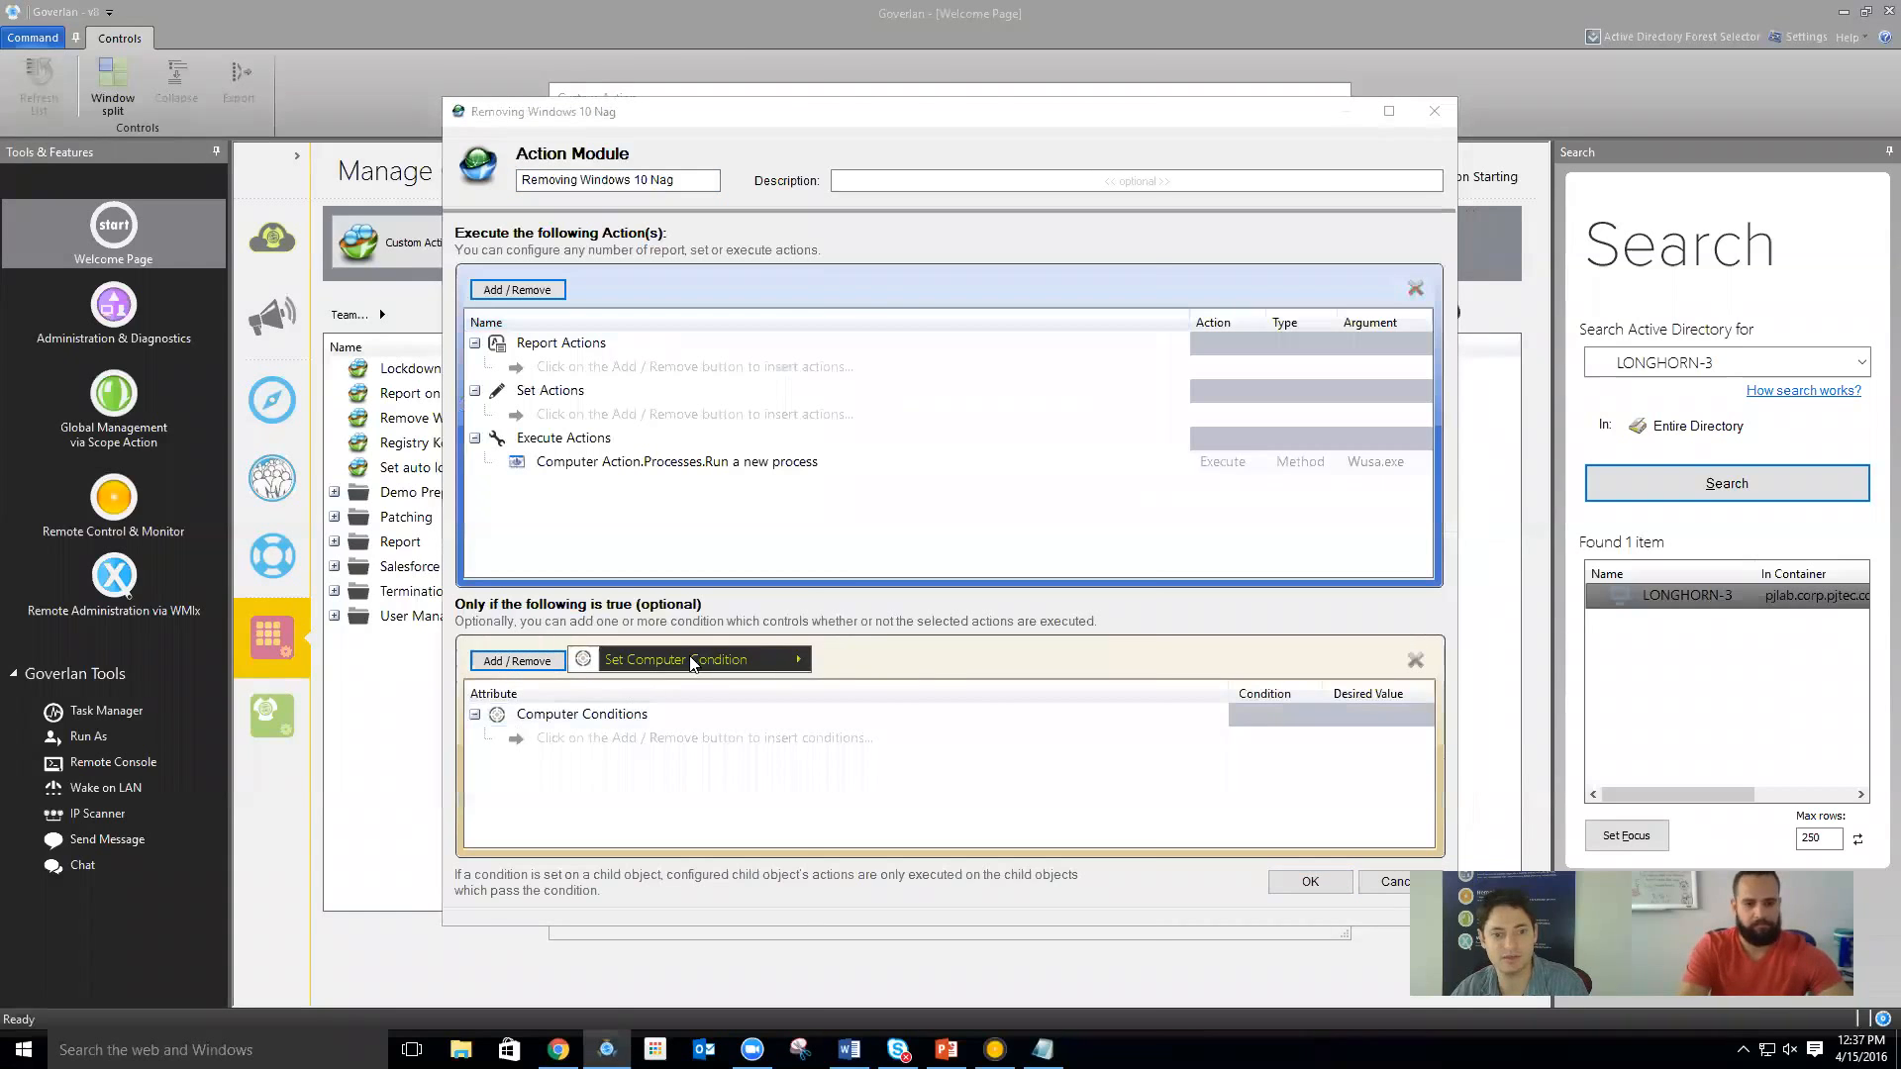
mouse_move(693, 659)
scroll(1038, 1020, "down", 1)
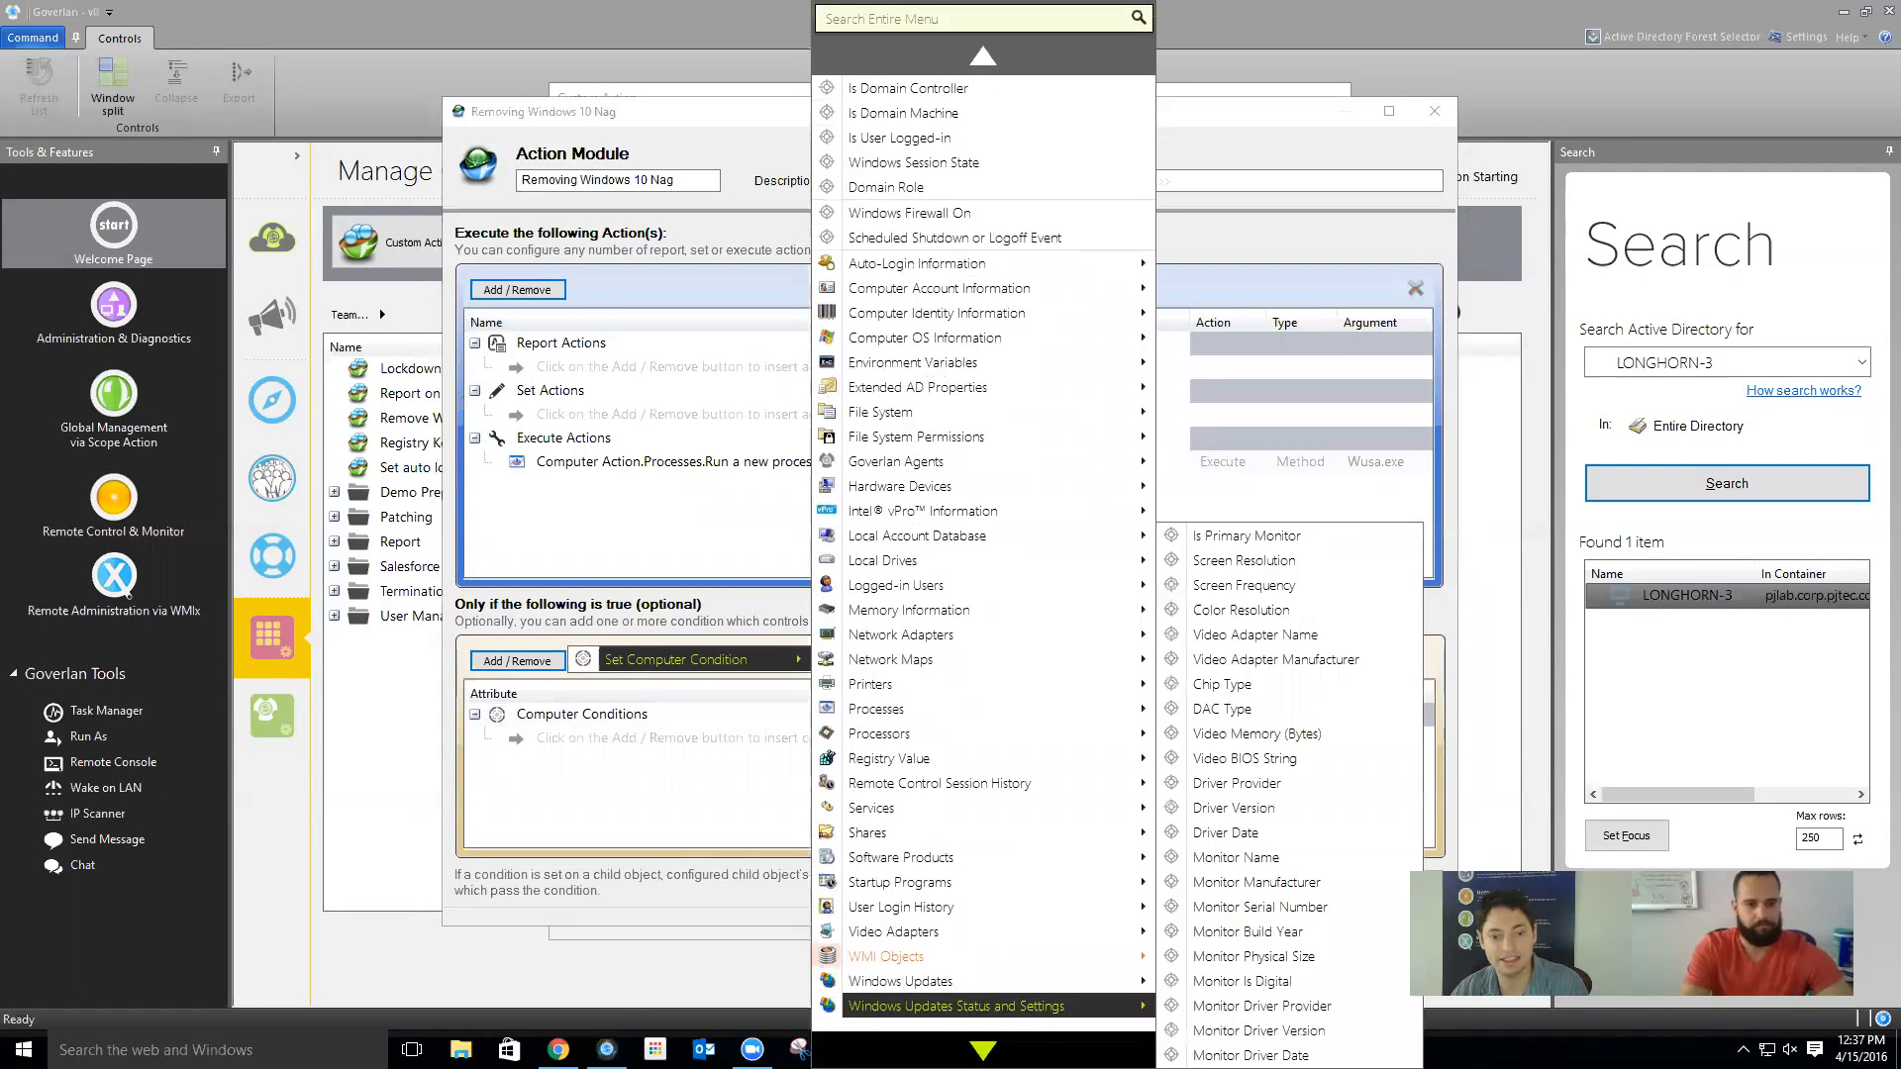
mouse_move(1020, 947)
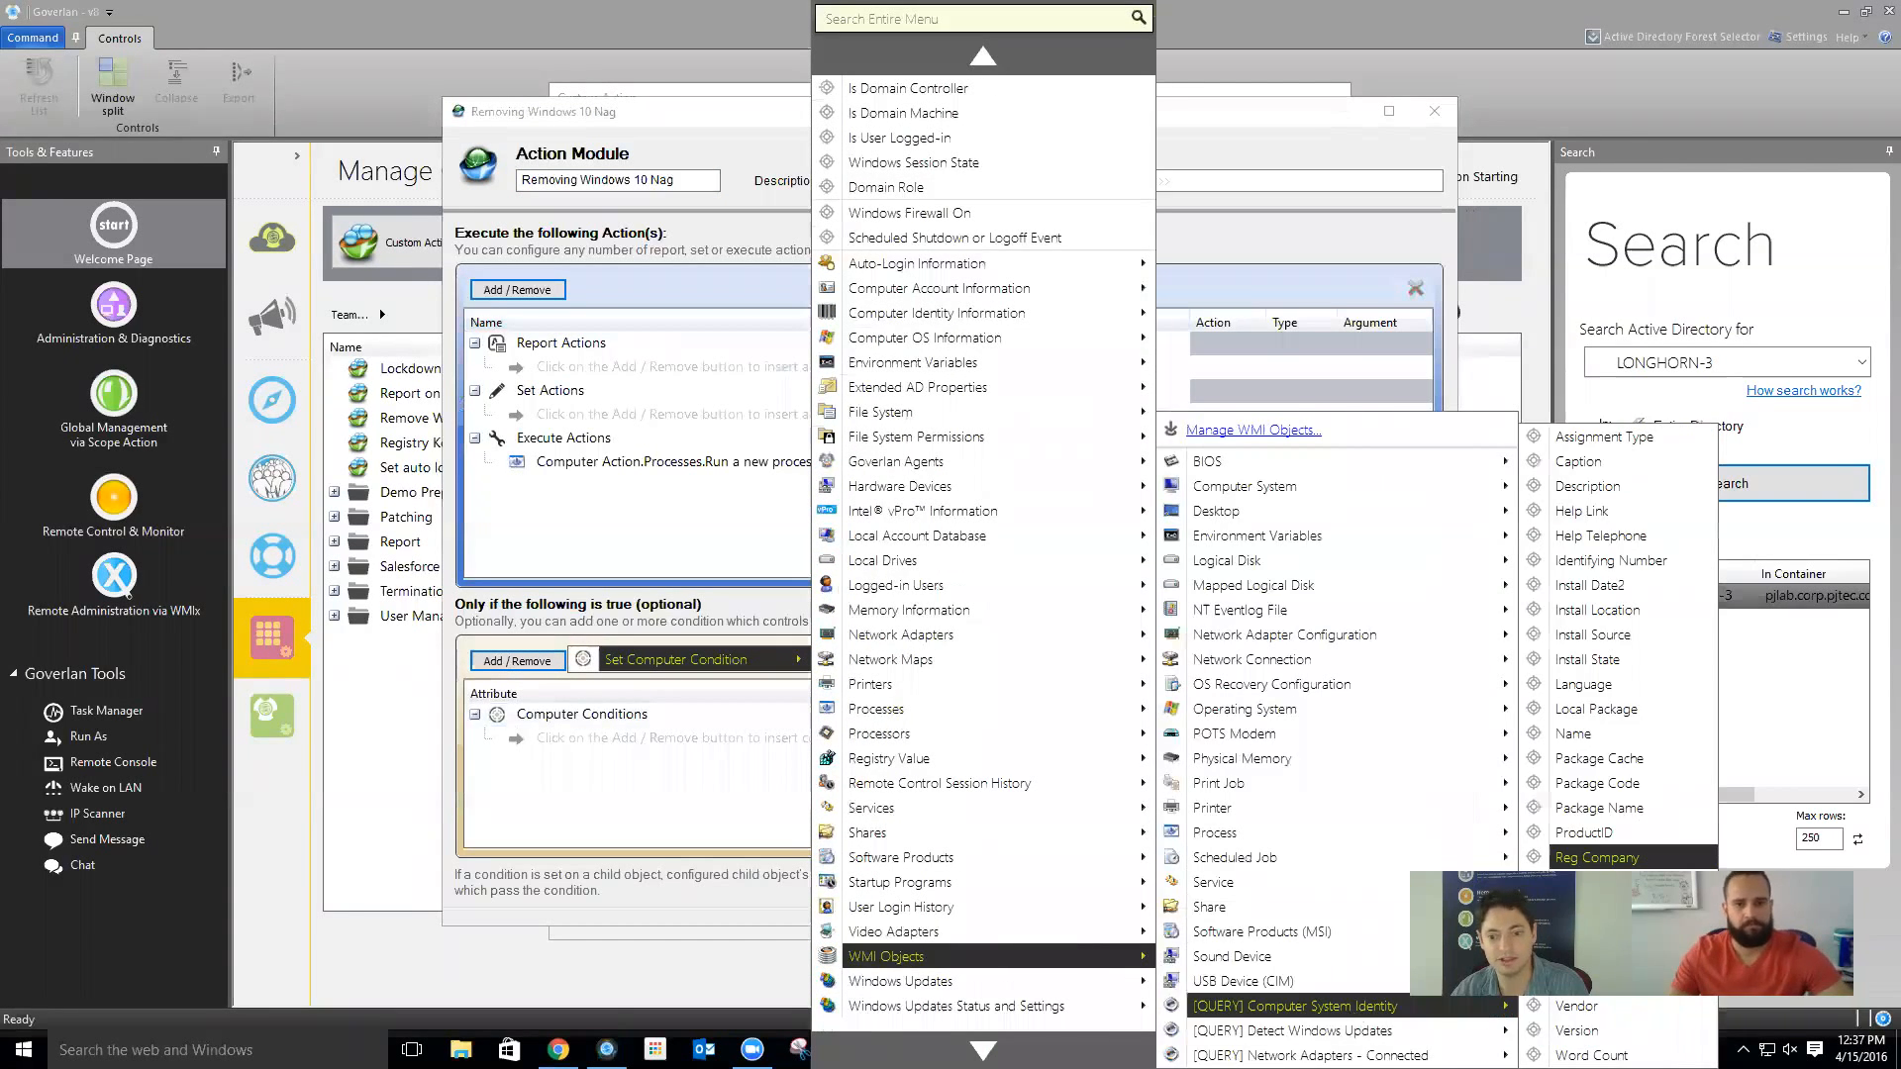
mouse_move(1287, 1030)
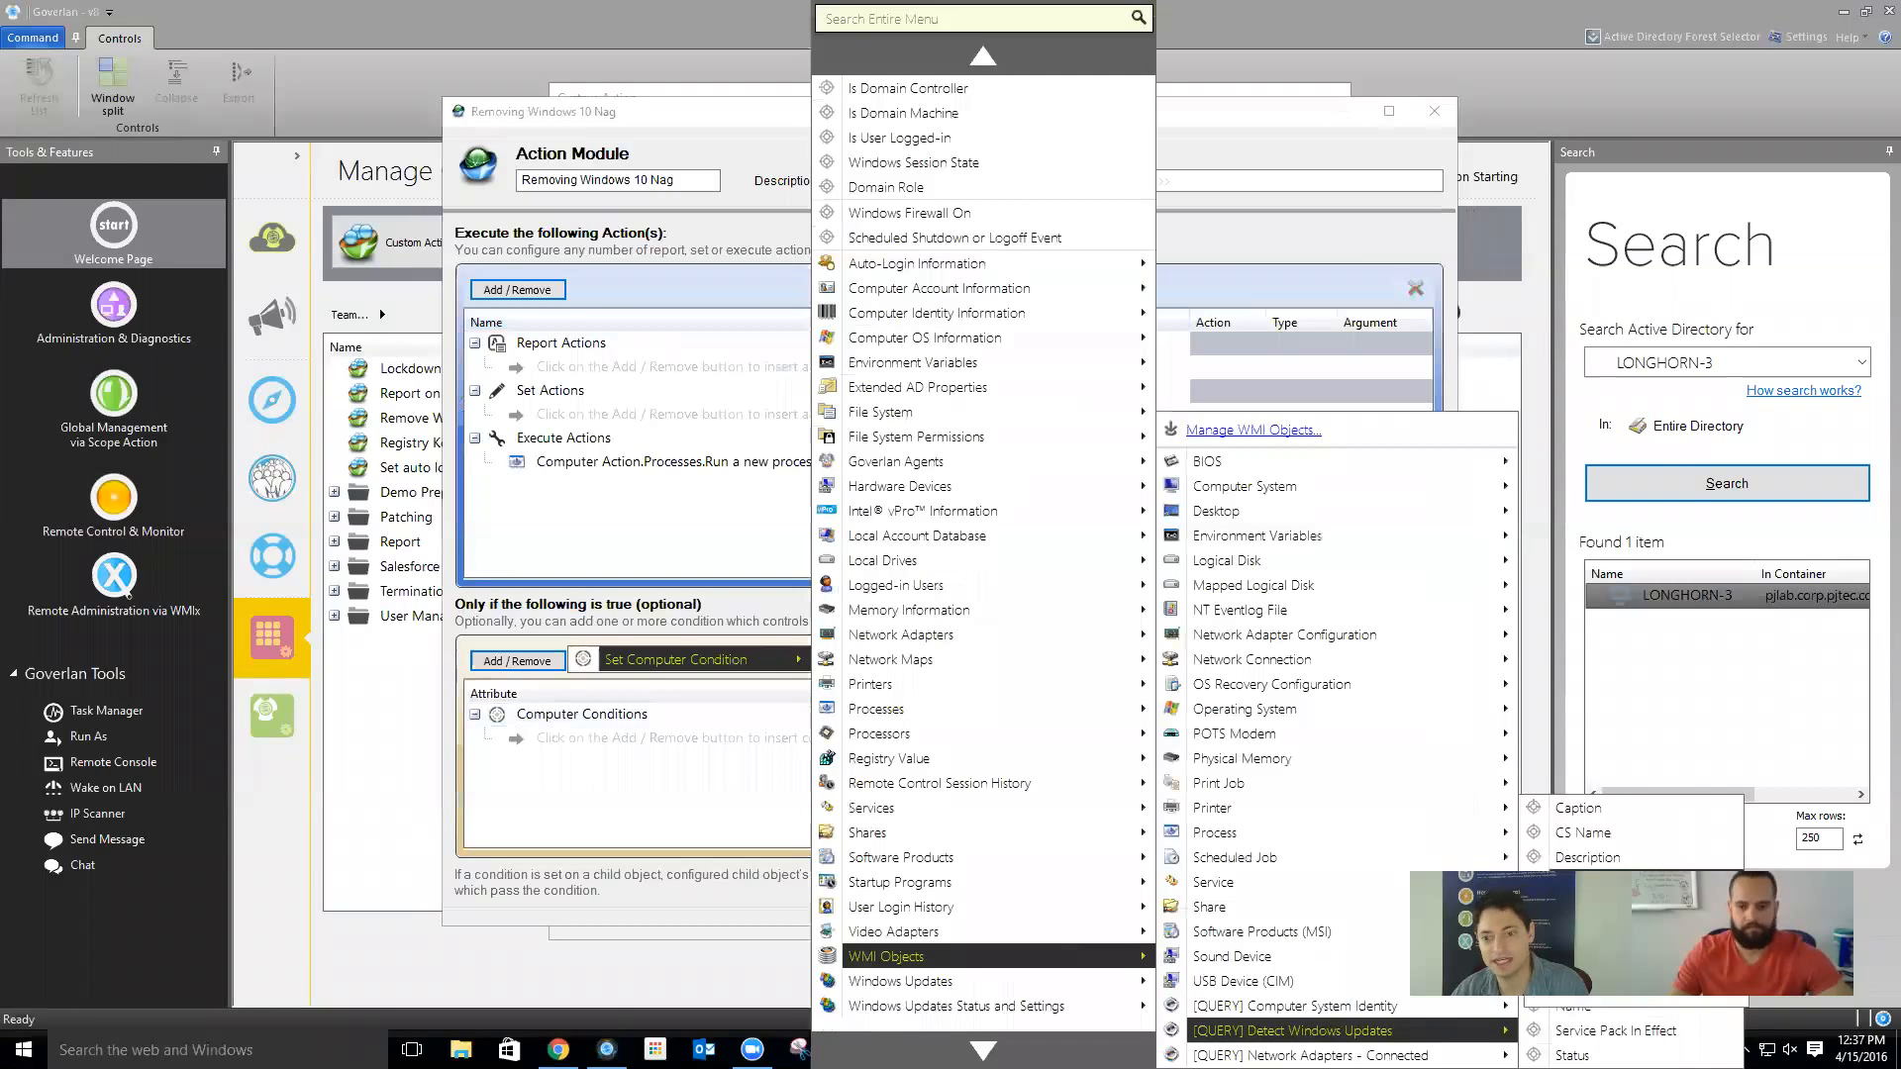
left_click(1579, 907)
left_click(724, 818)
left_click(1151, 744)
left_click(1240, 798)
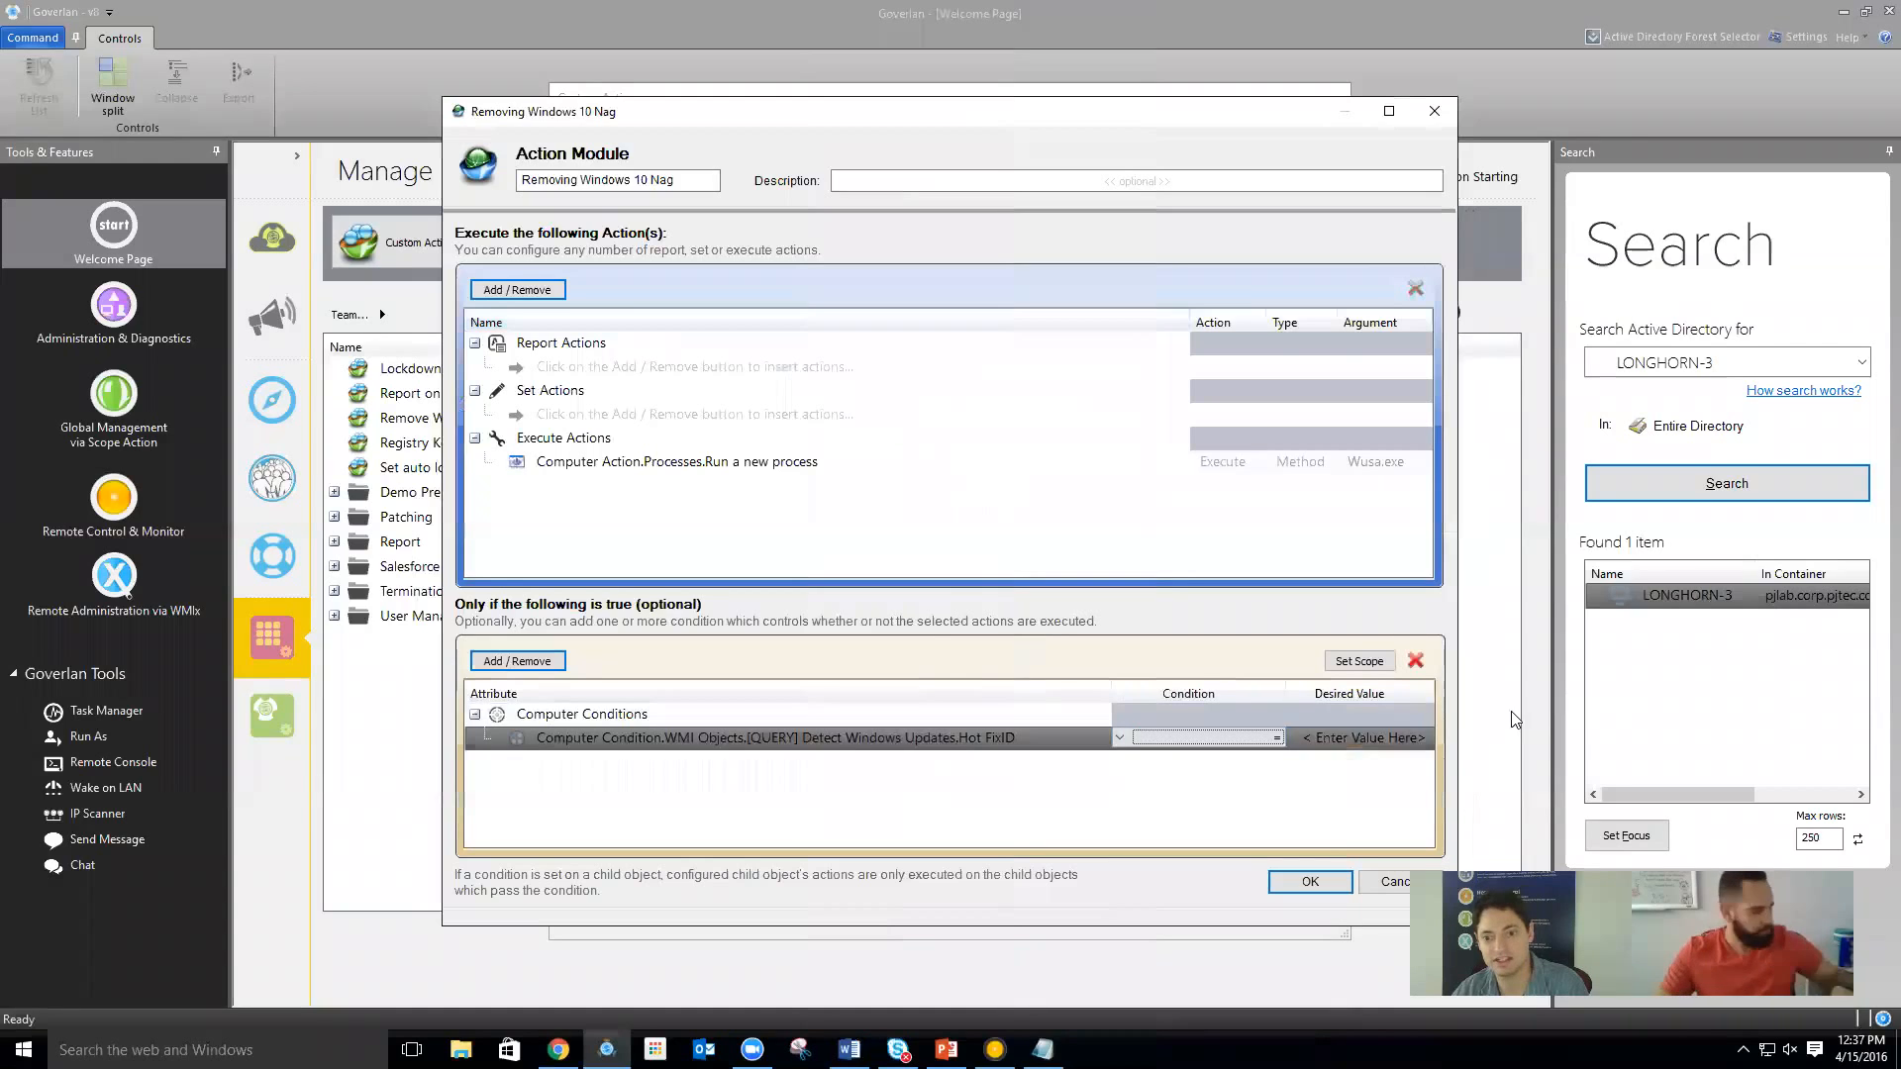
Set the desired value of the Hot FixID condition to 3035583
left_click(1414, 738)
left_click(1411, 739)
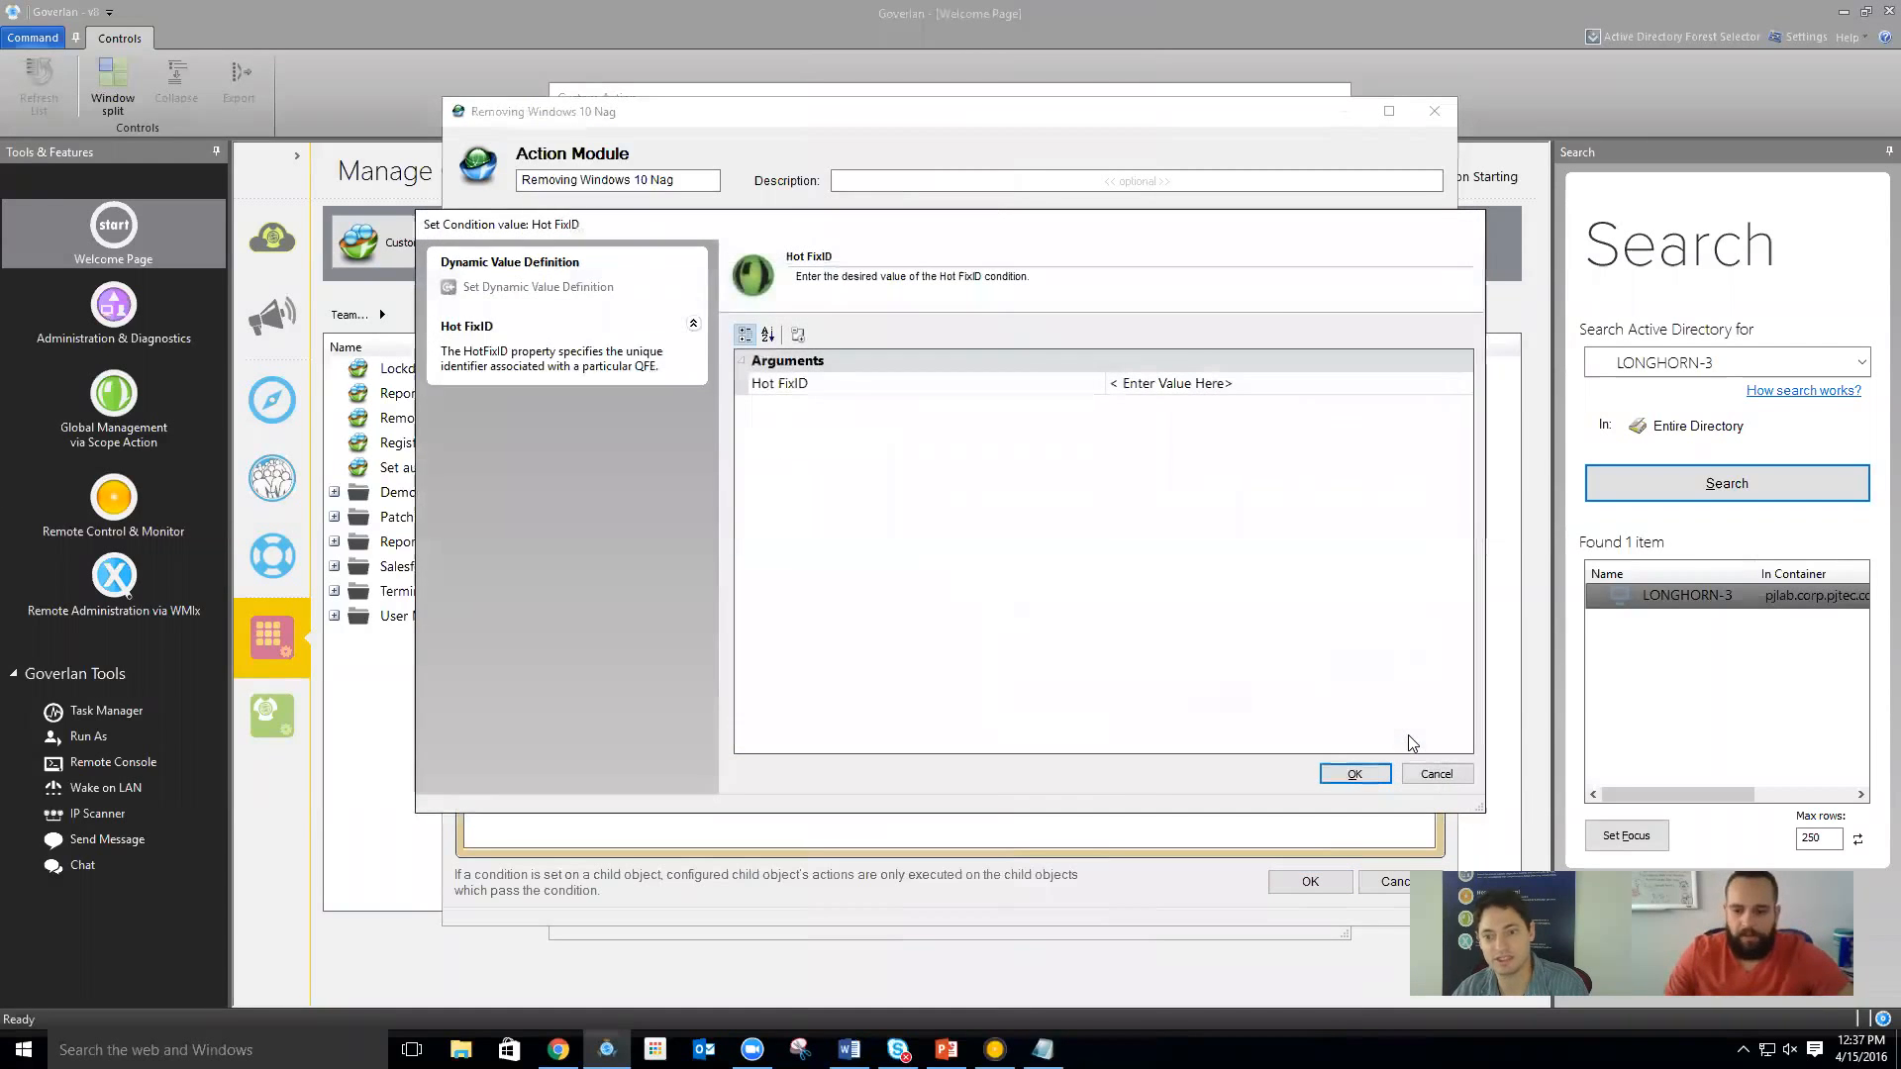
left_click(1075, 380)
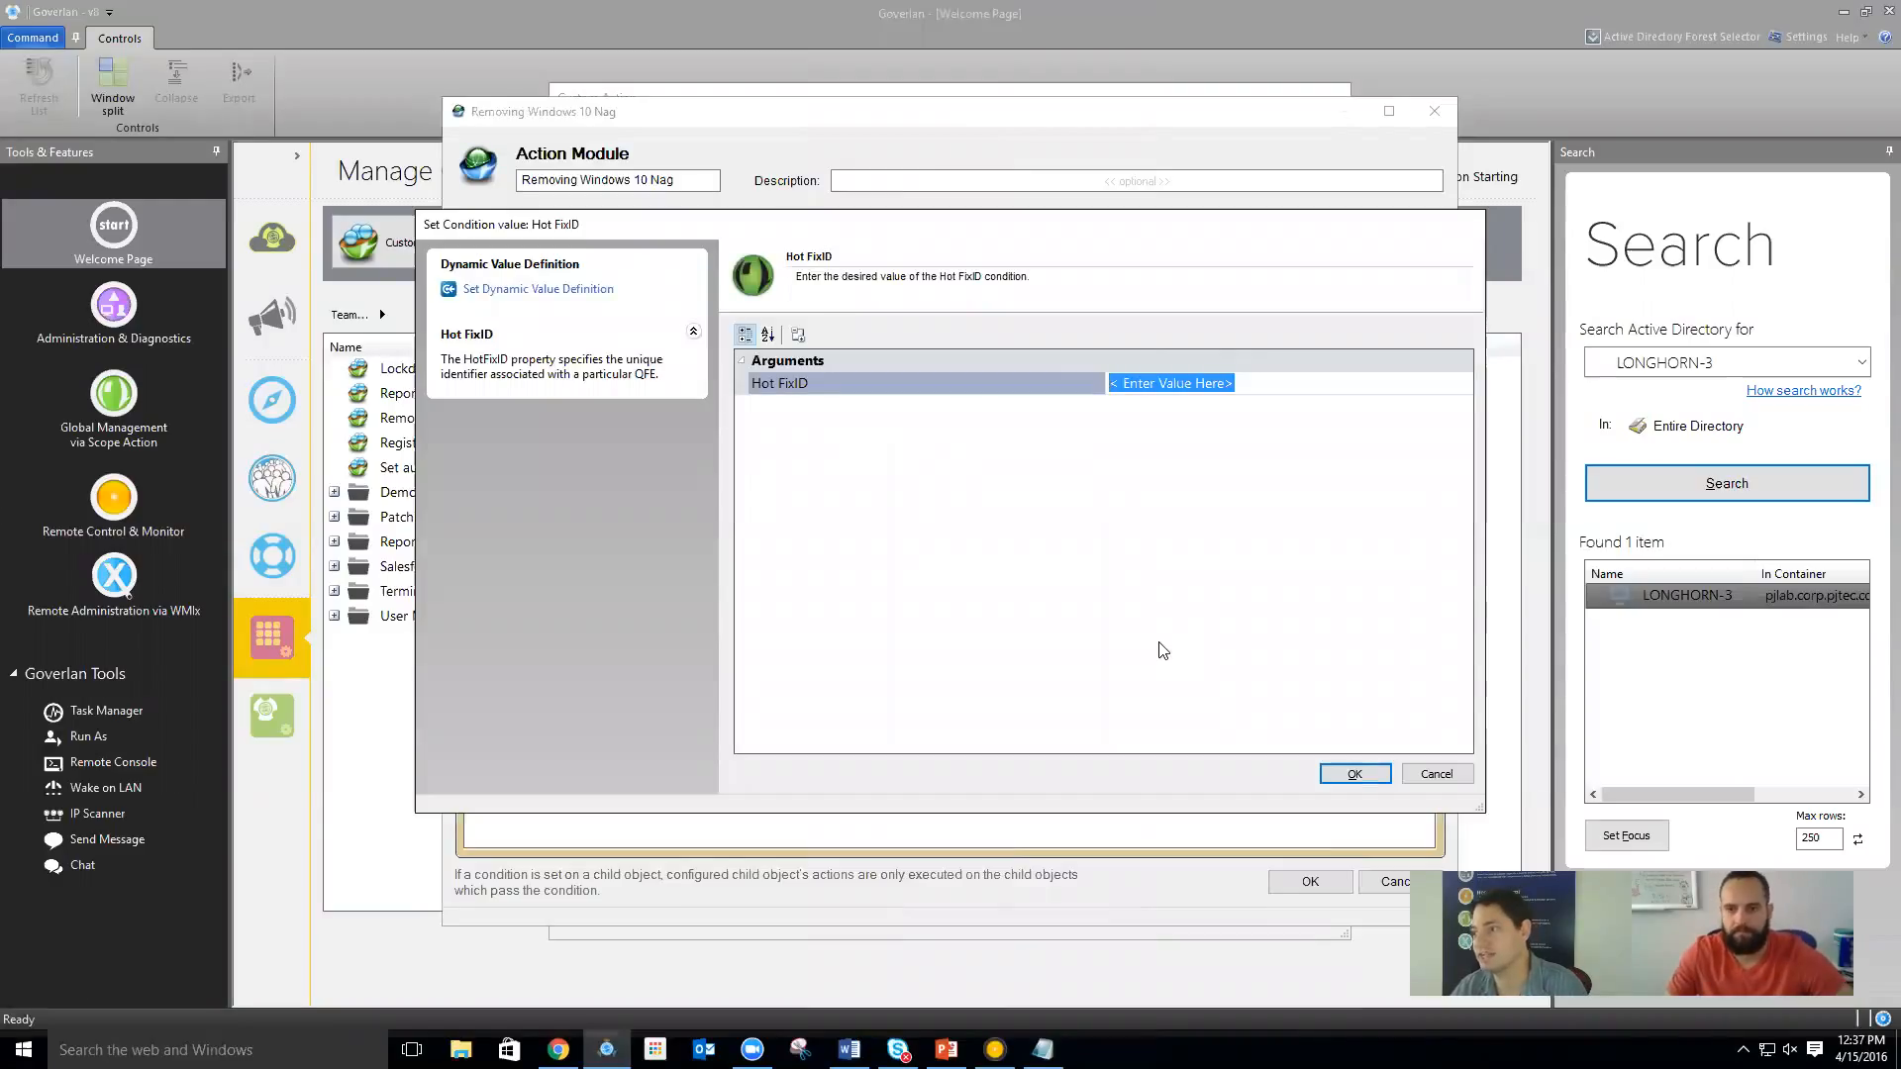
type("3")
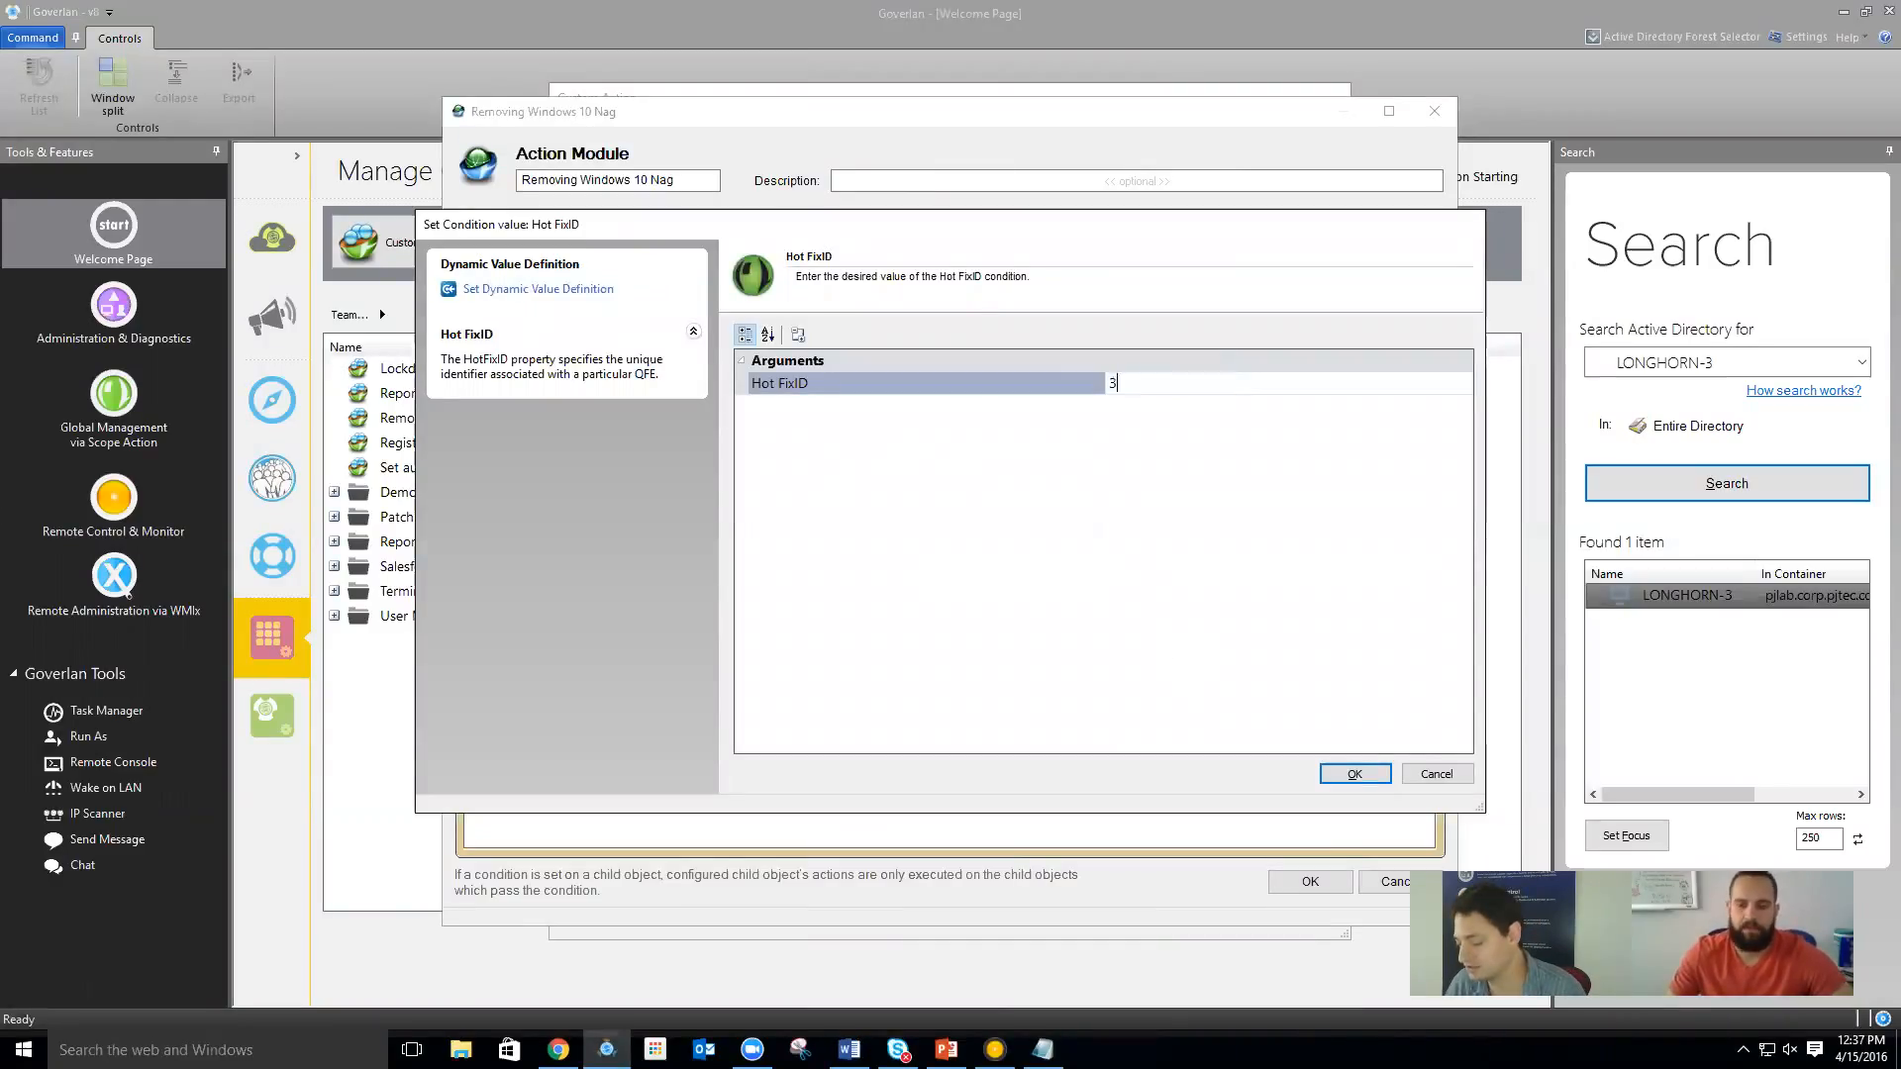
type("035583")
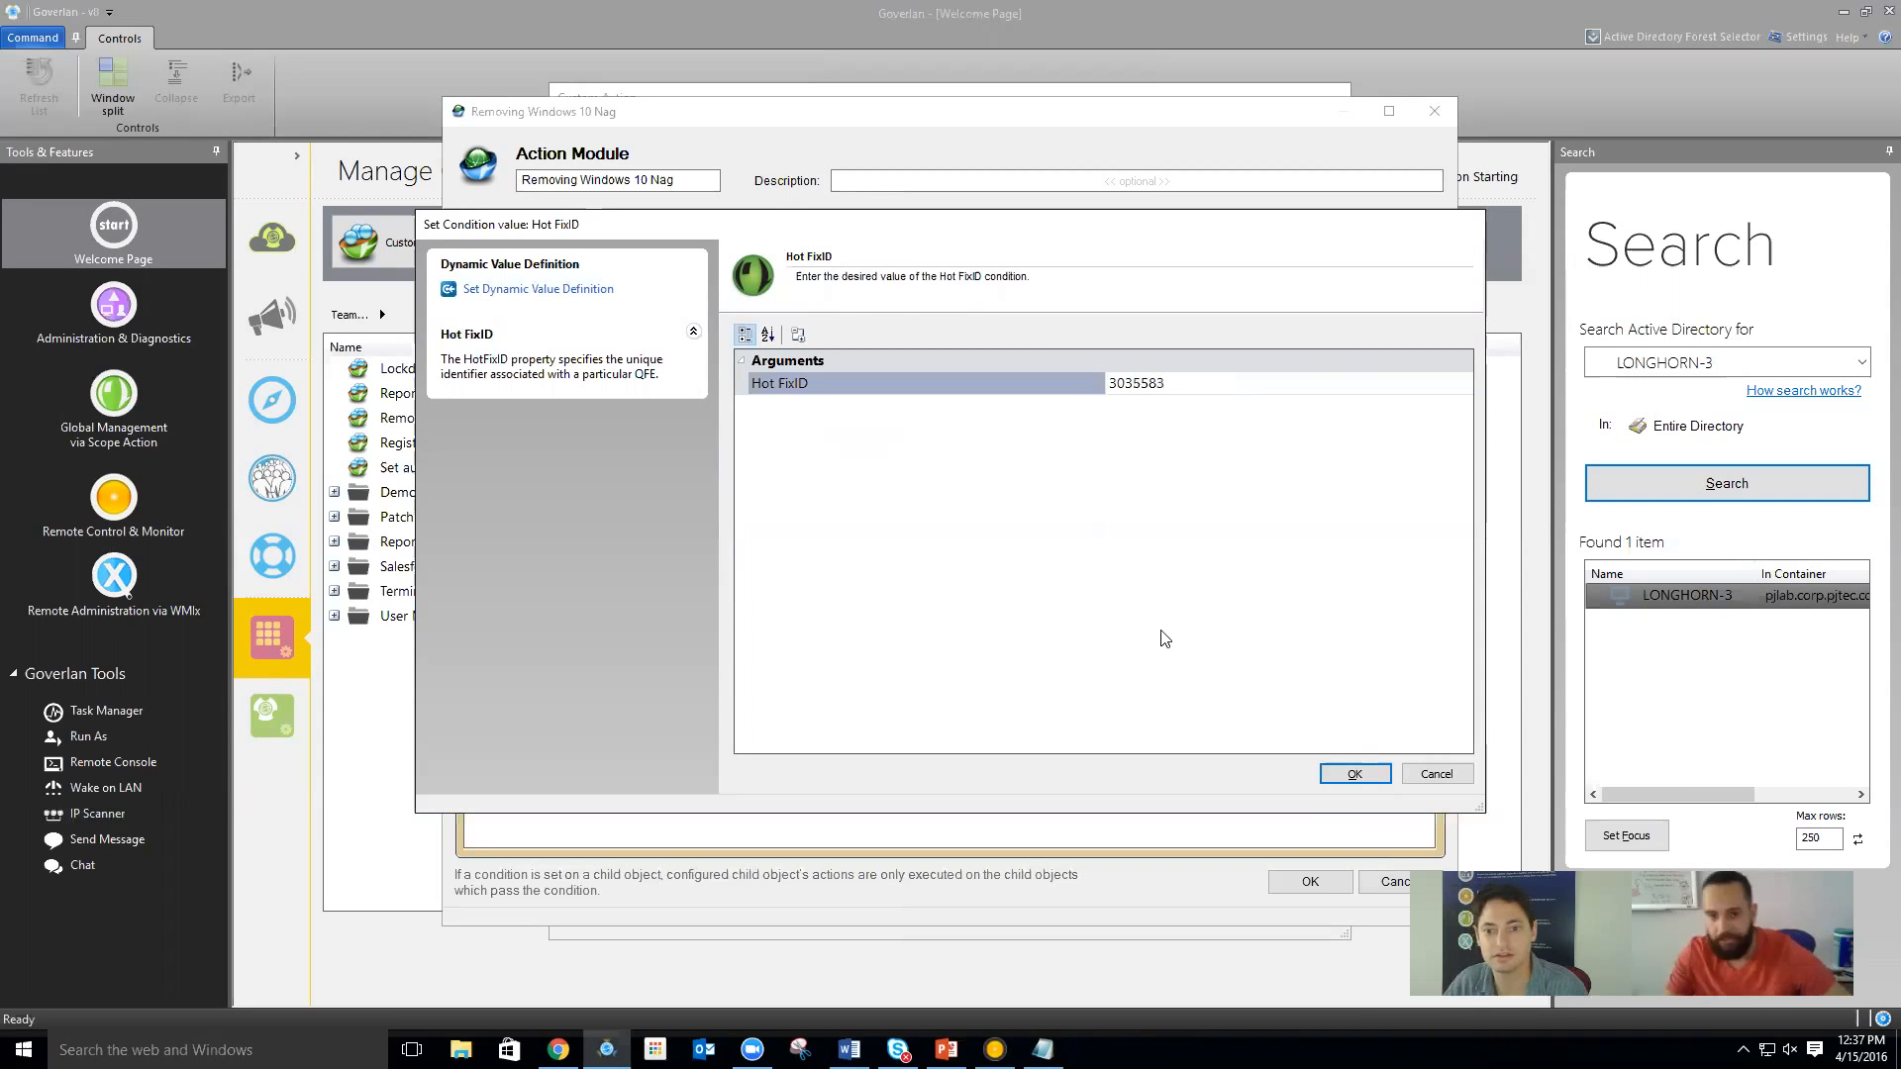
left_click(1349, 776)
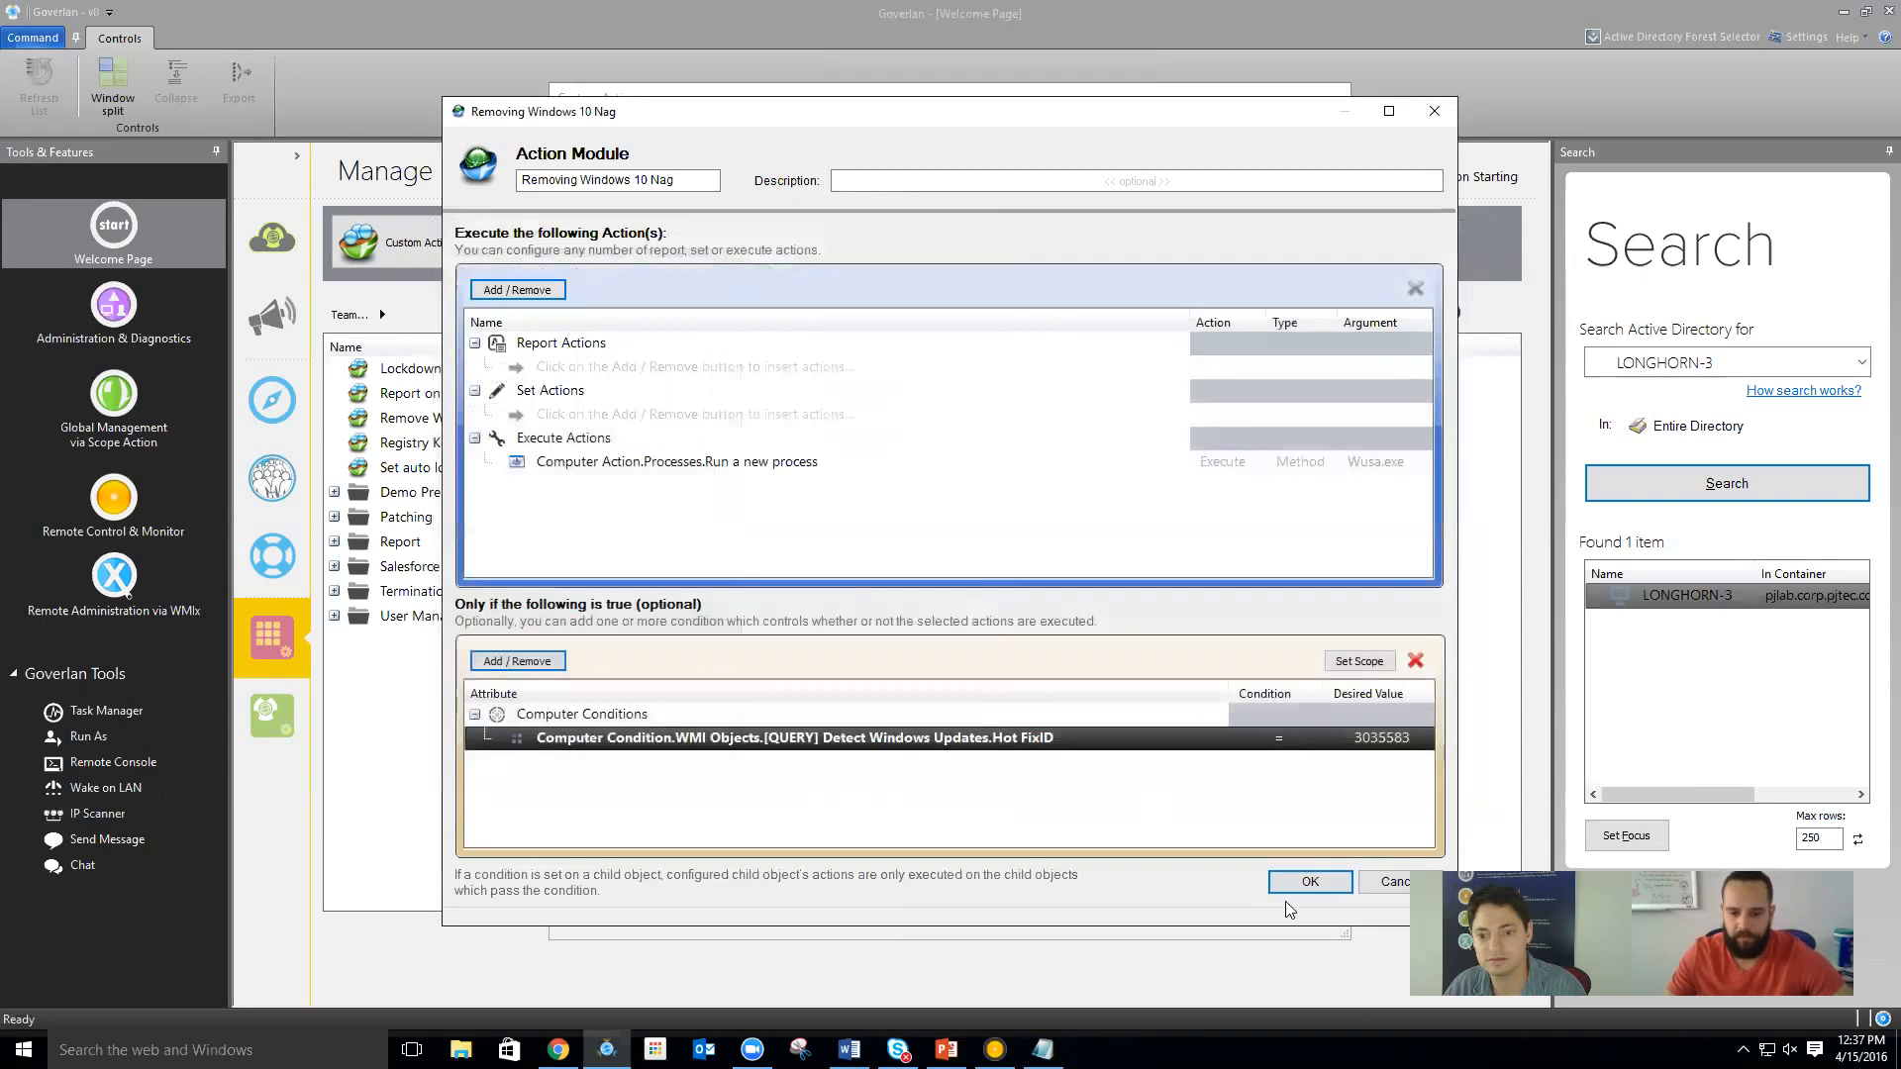
Save the Removing Windows 10 Nag action module with its Hot FixID condition
left_click(1295, 885)
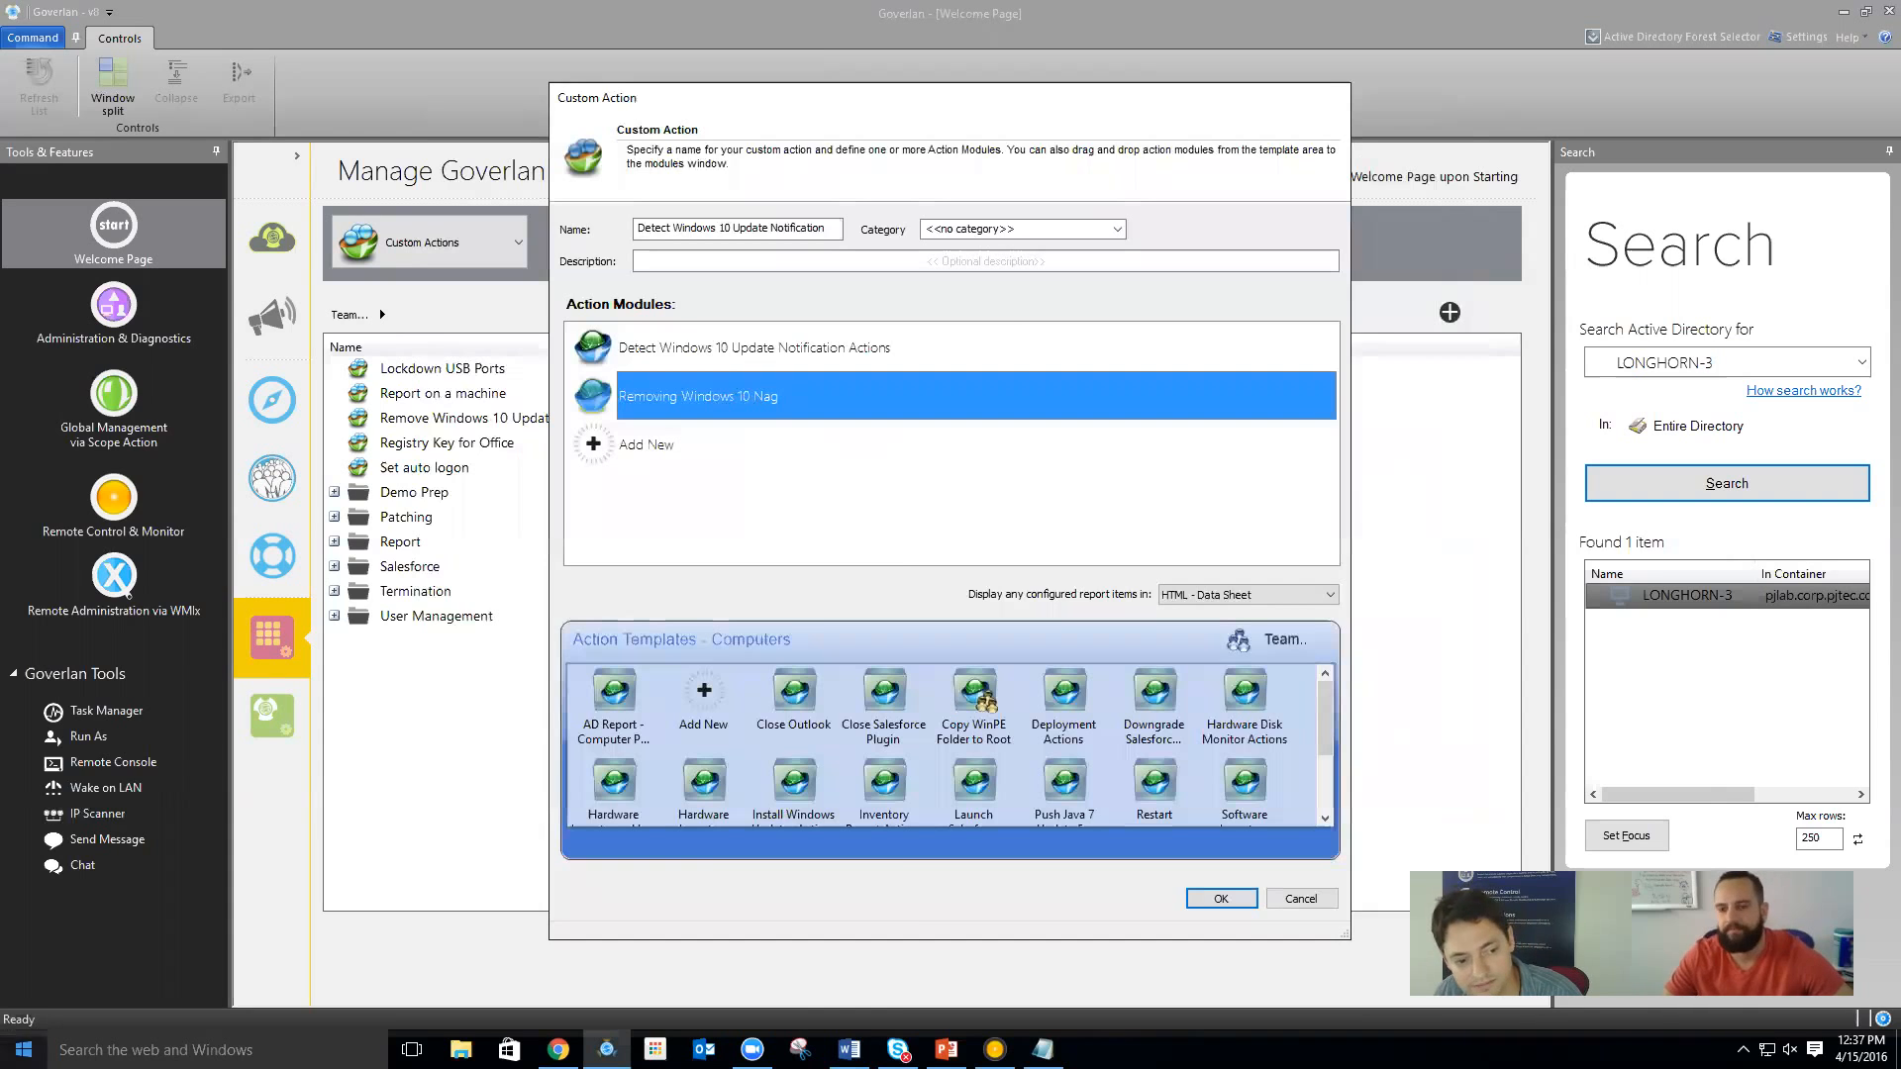
Check the command-line options of wusa.exe by running wusa.exe /? in a Command Prompt, and close it after reading
left_click(23, 1050)
type("md")
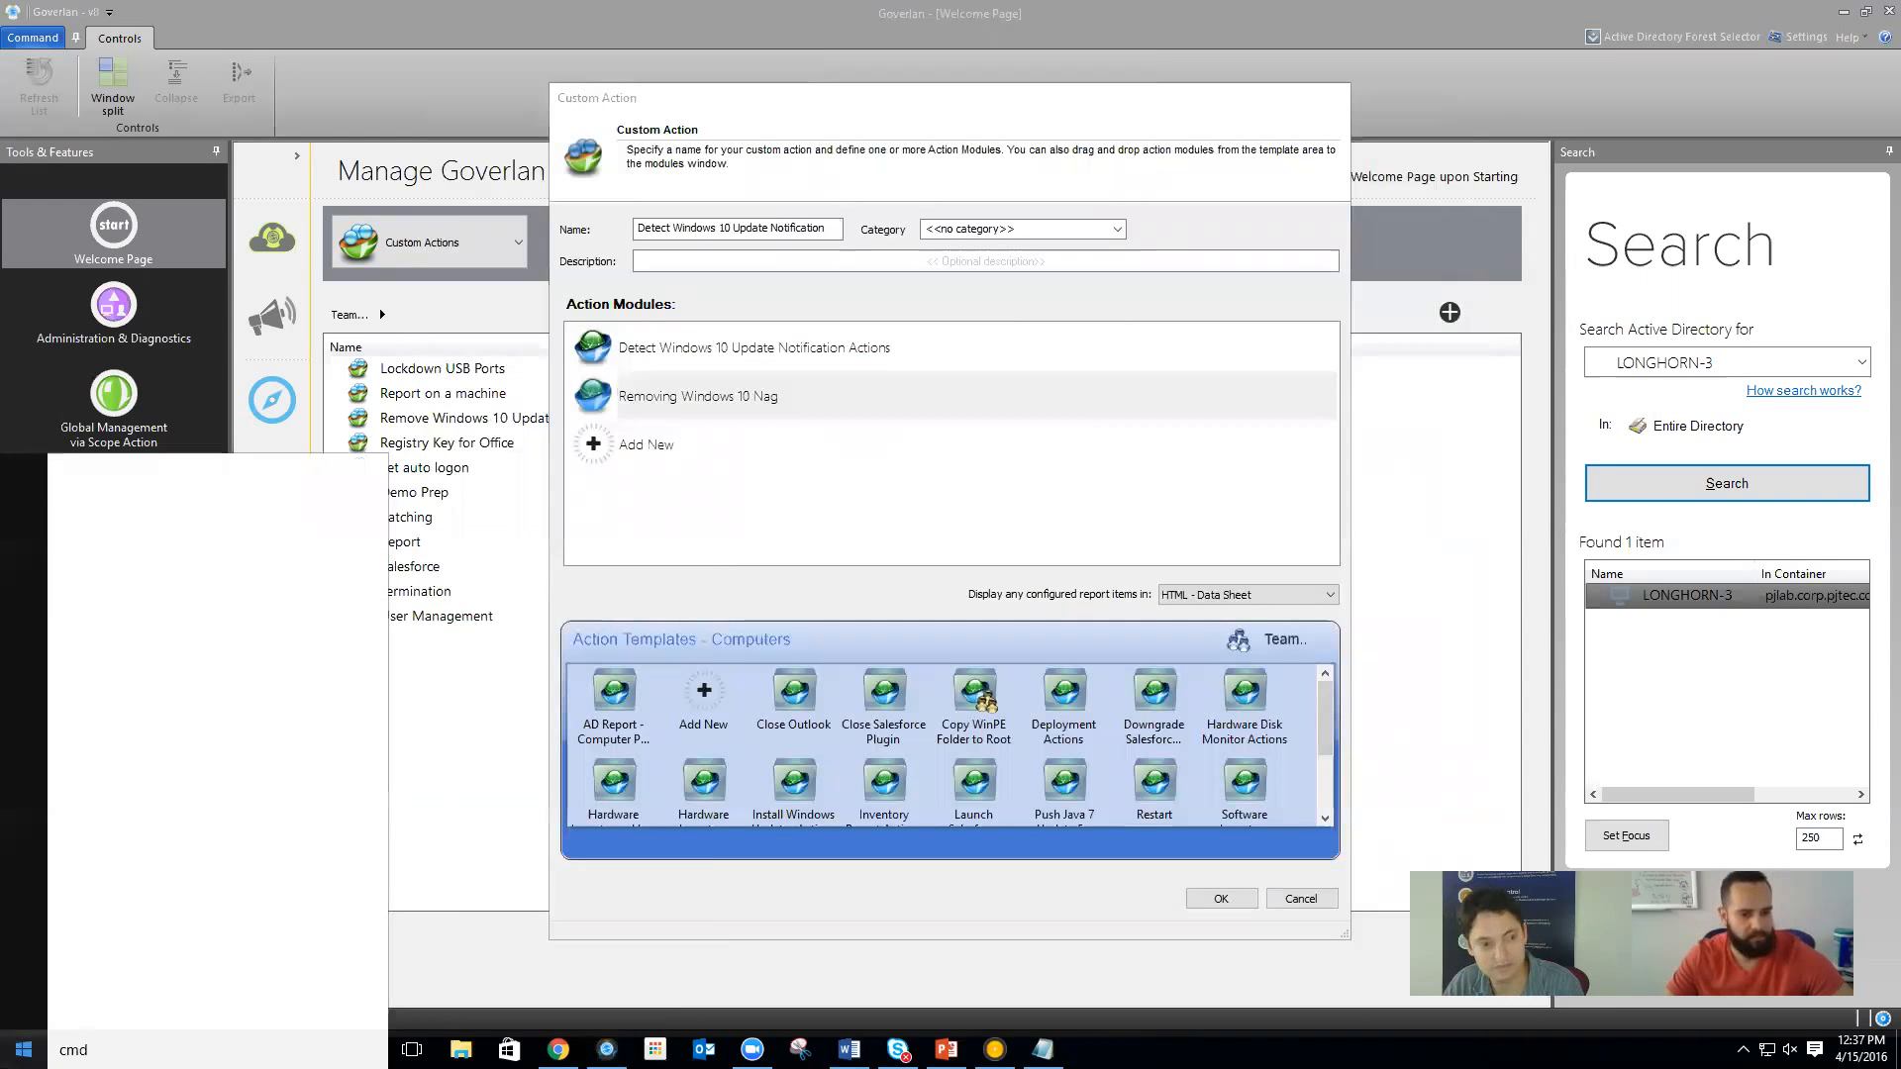
key("Return")
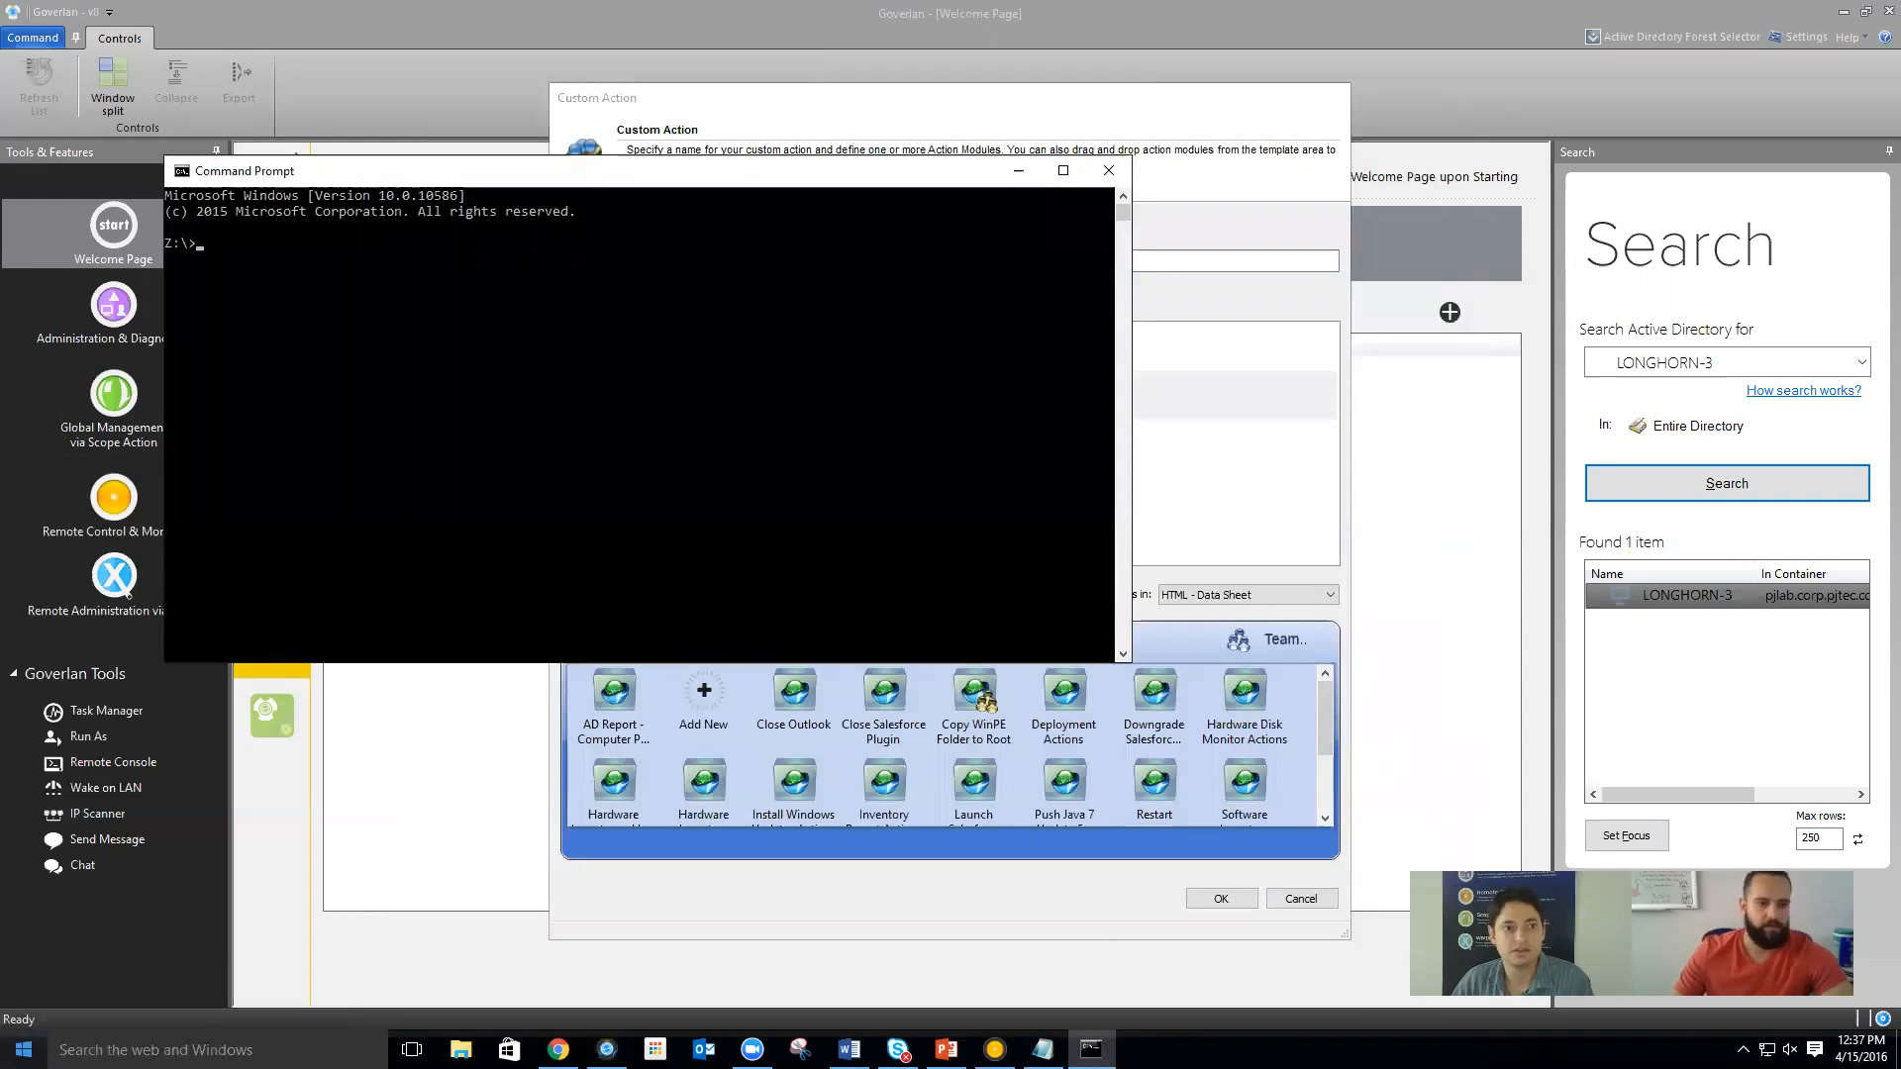
left_click(482, 384)
type("wusa.exe /?")
key("Return")
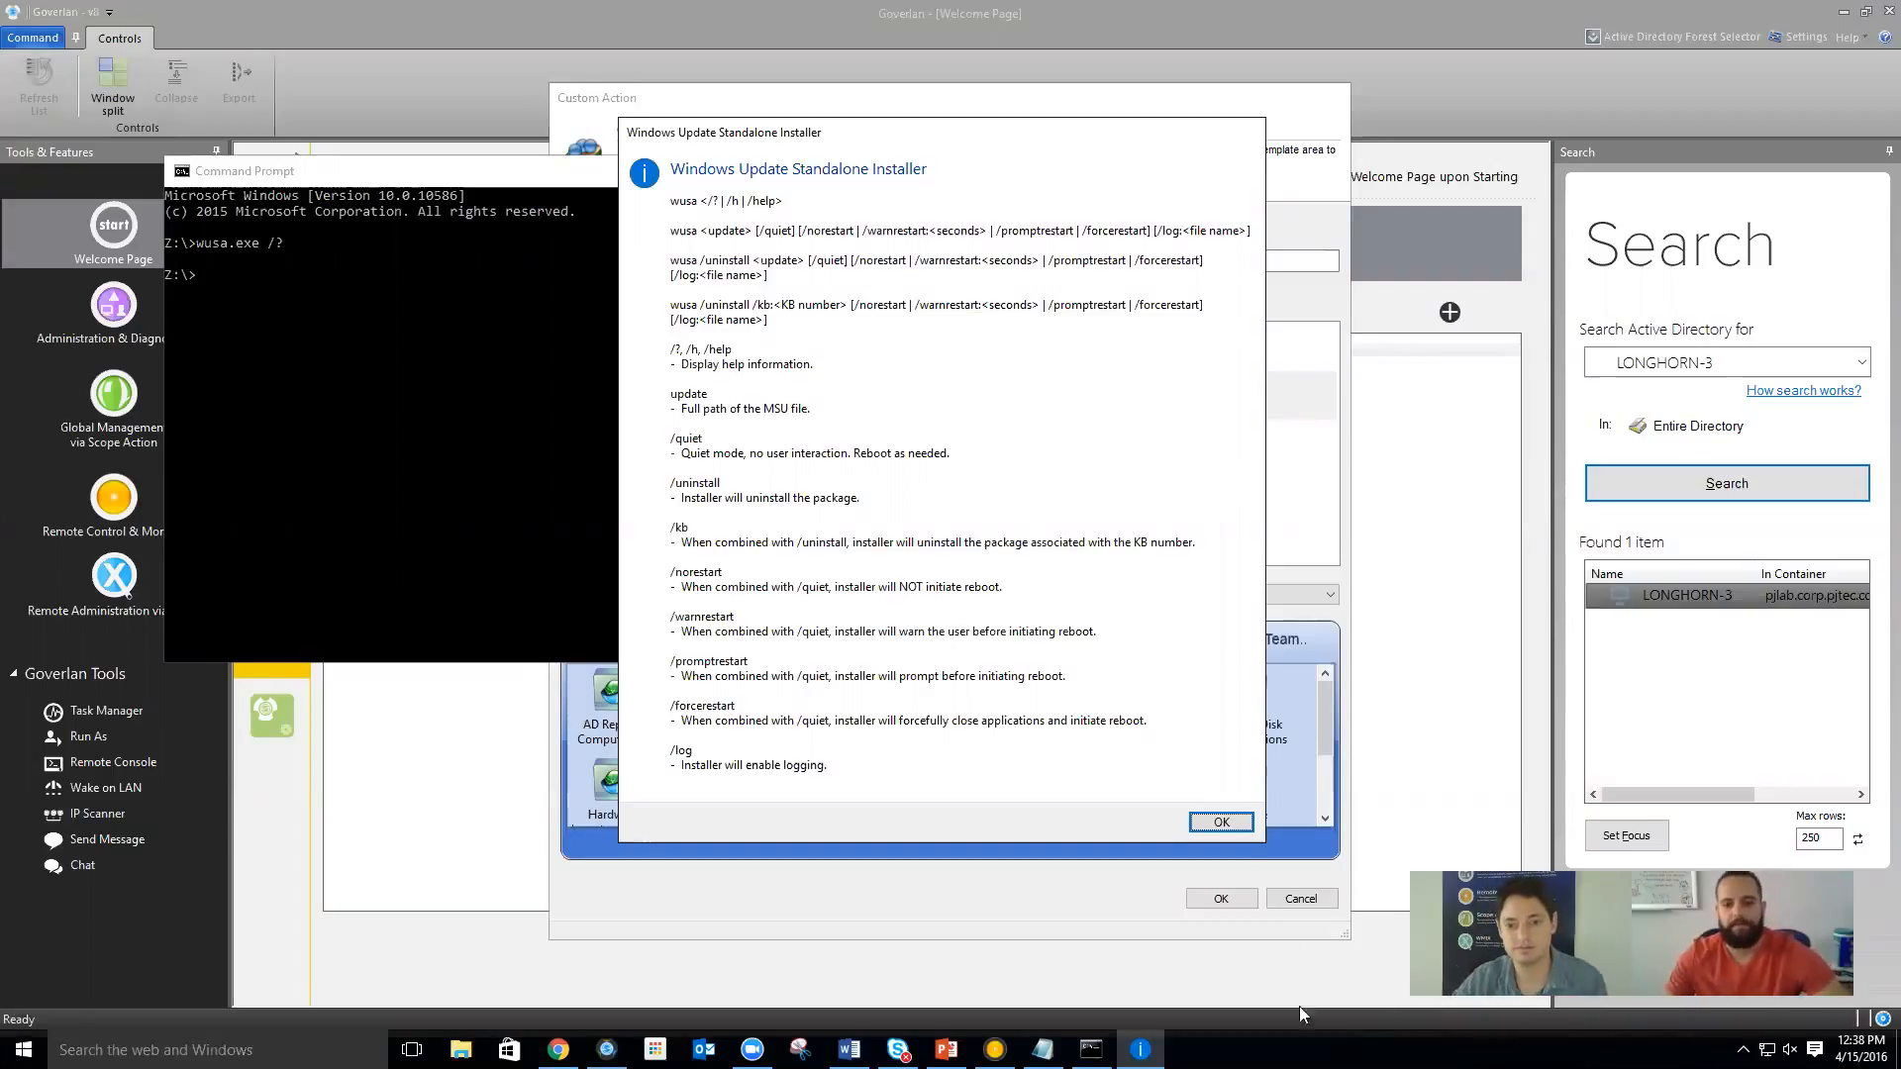
left_click(1221, 822)
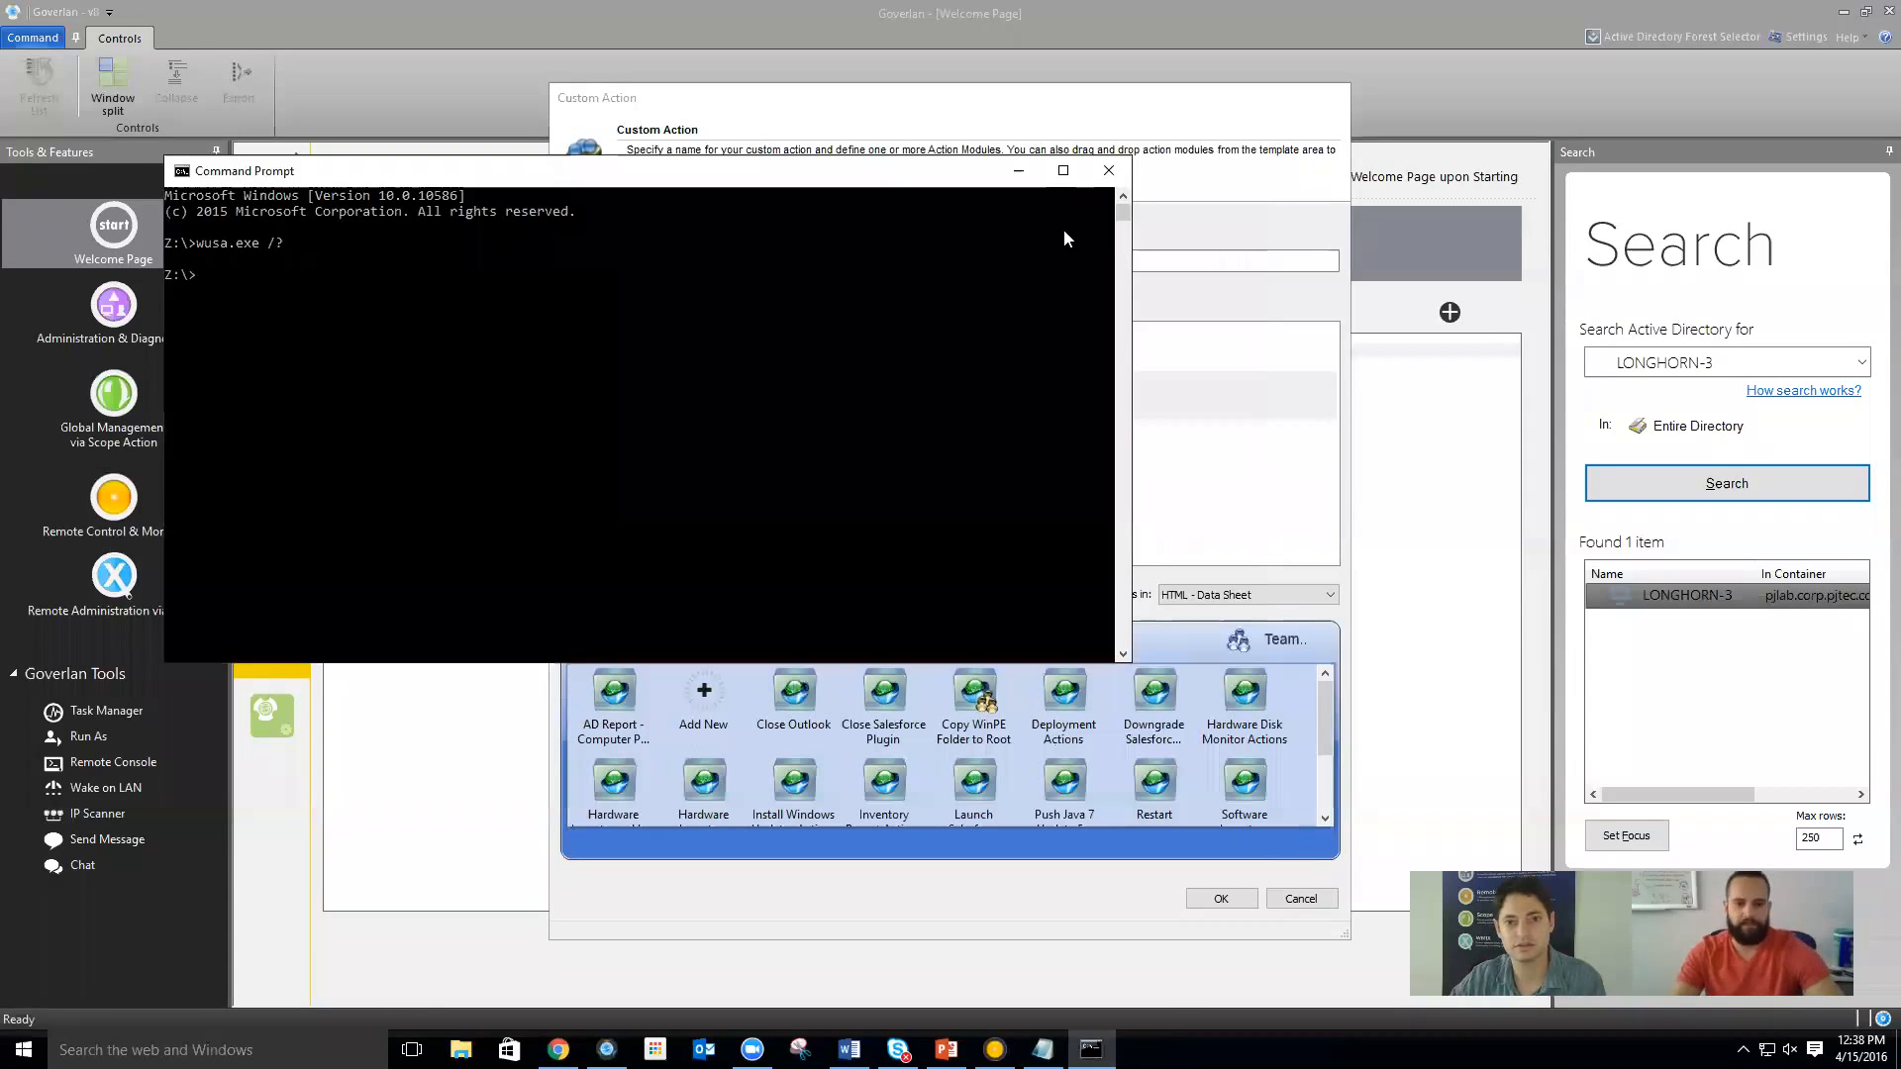
left_click(1099, 176)
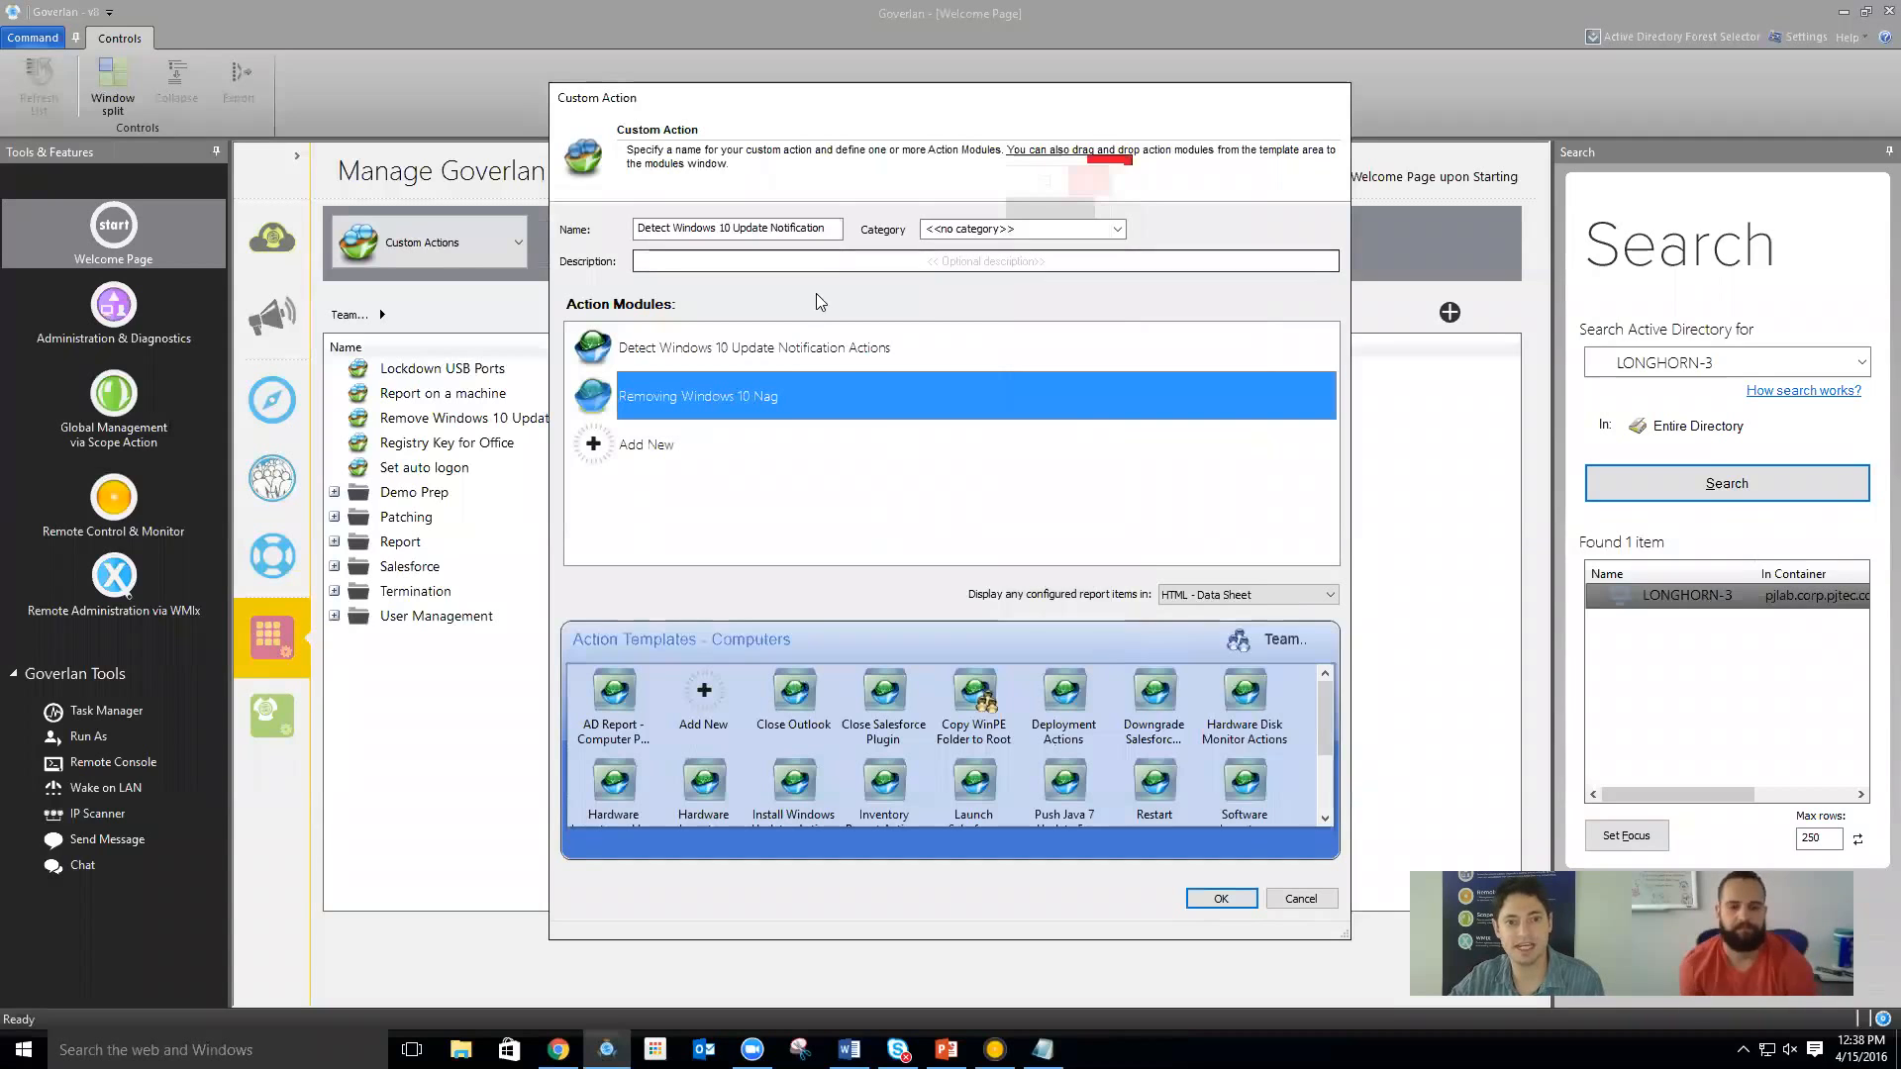
Review the Detect Windows 10 Update Notification Actions module without changing it and leave the custom action without saving
left_click(792, 363)
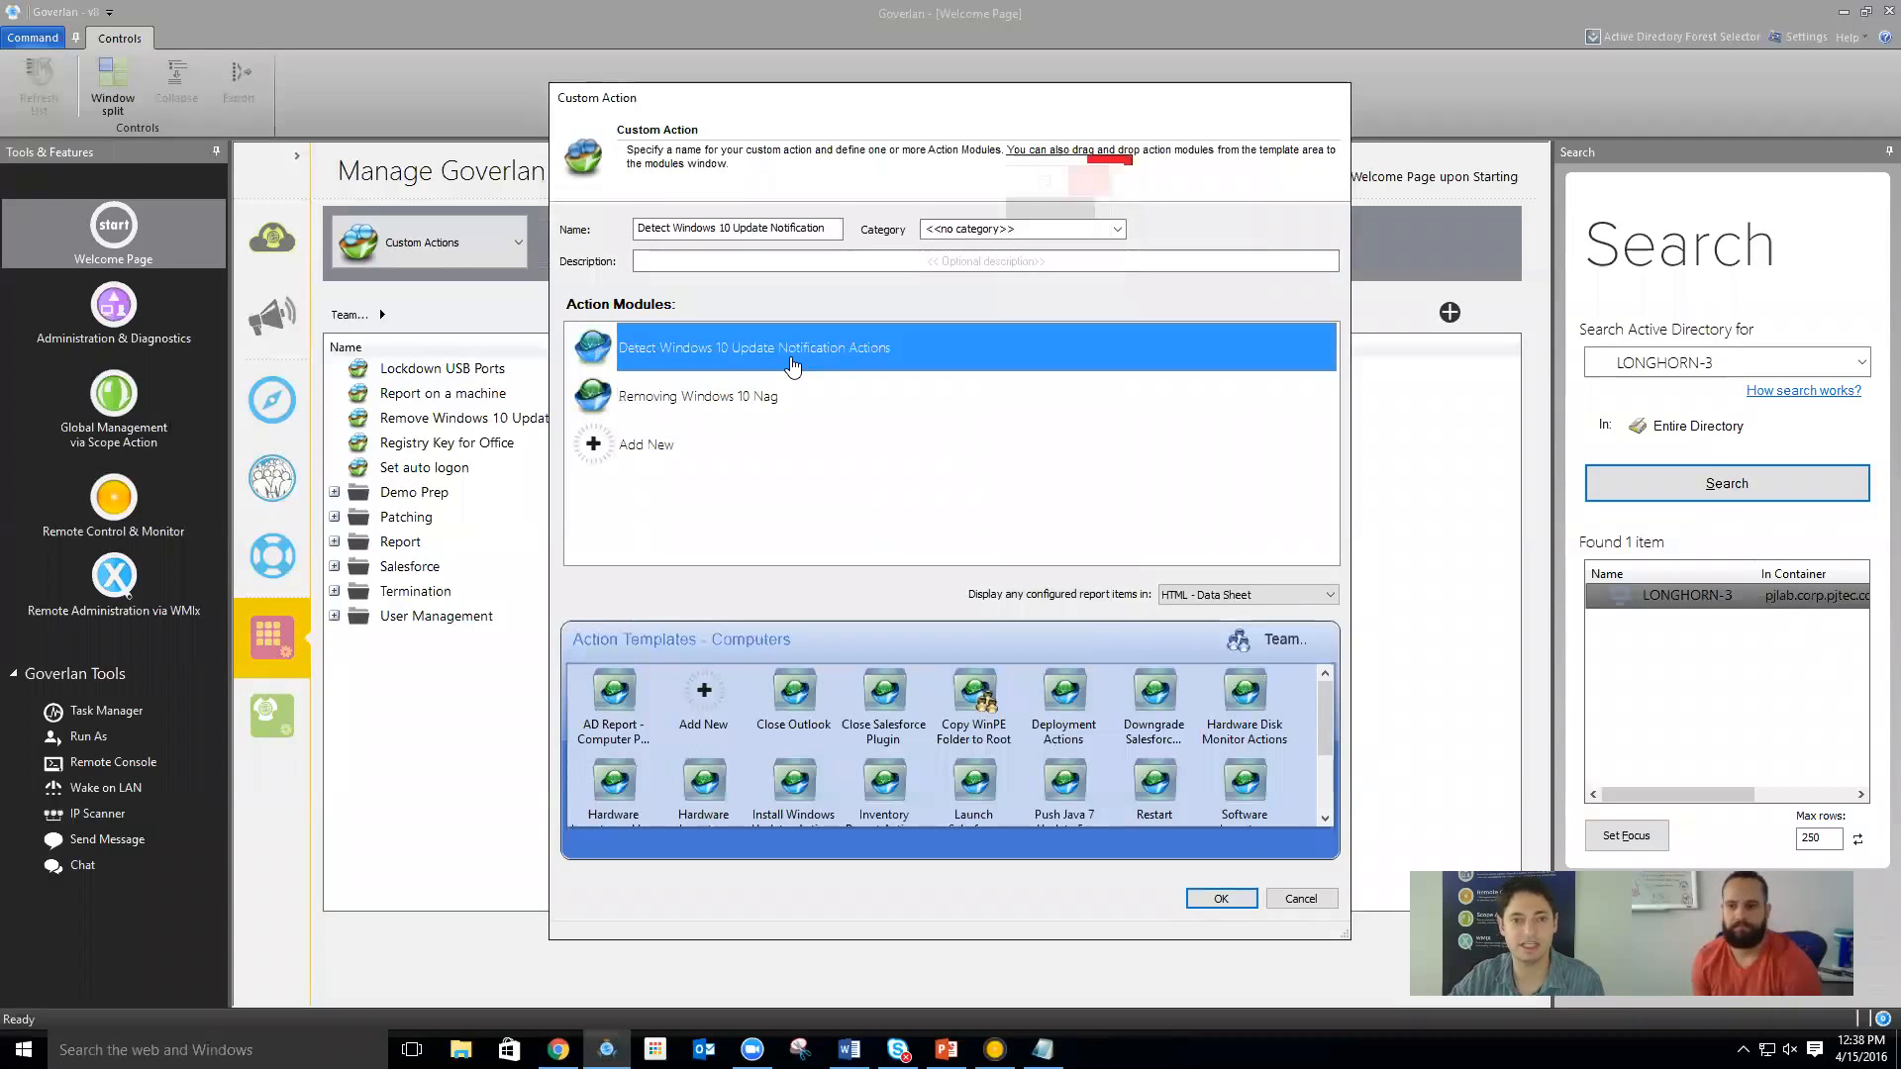
double_click(792, 362)
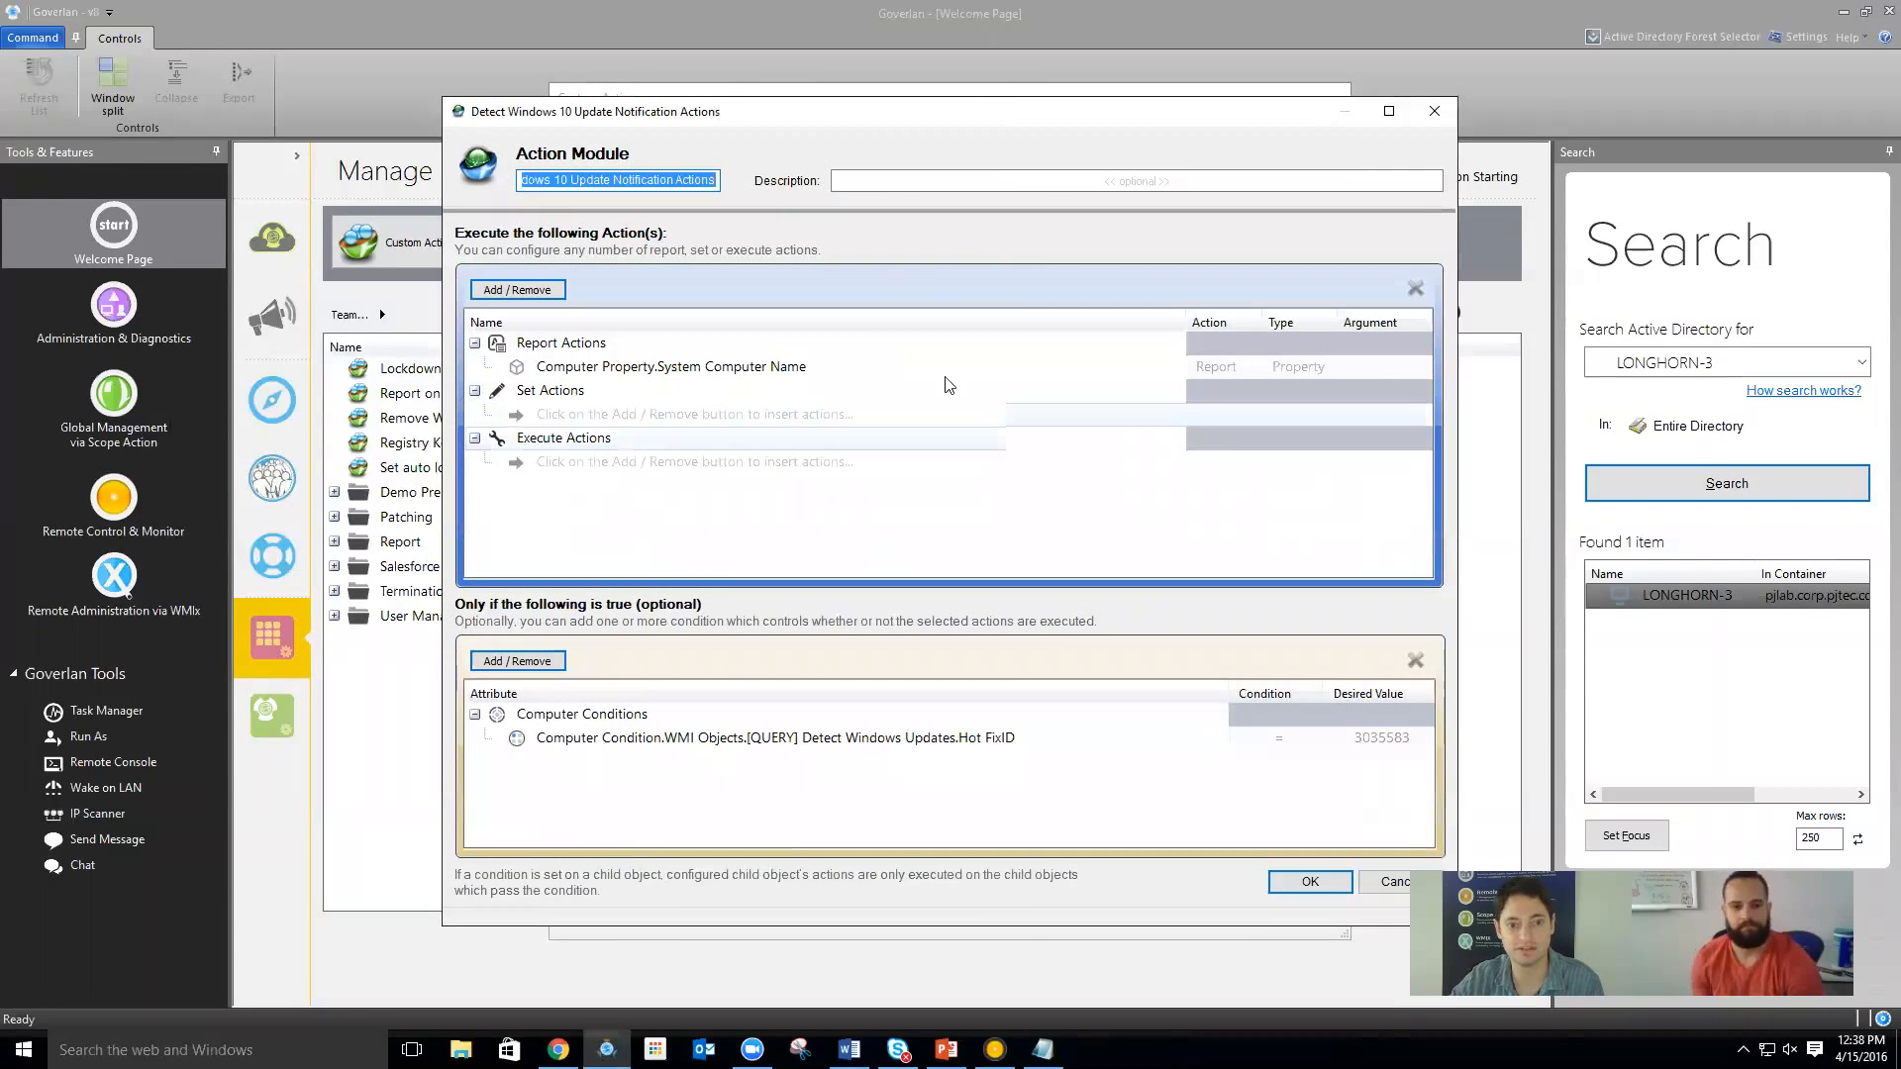
left_click(1381, 883)
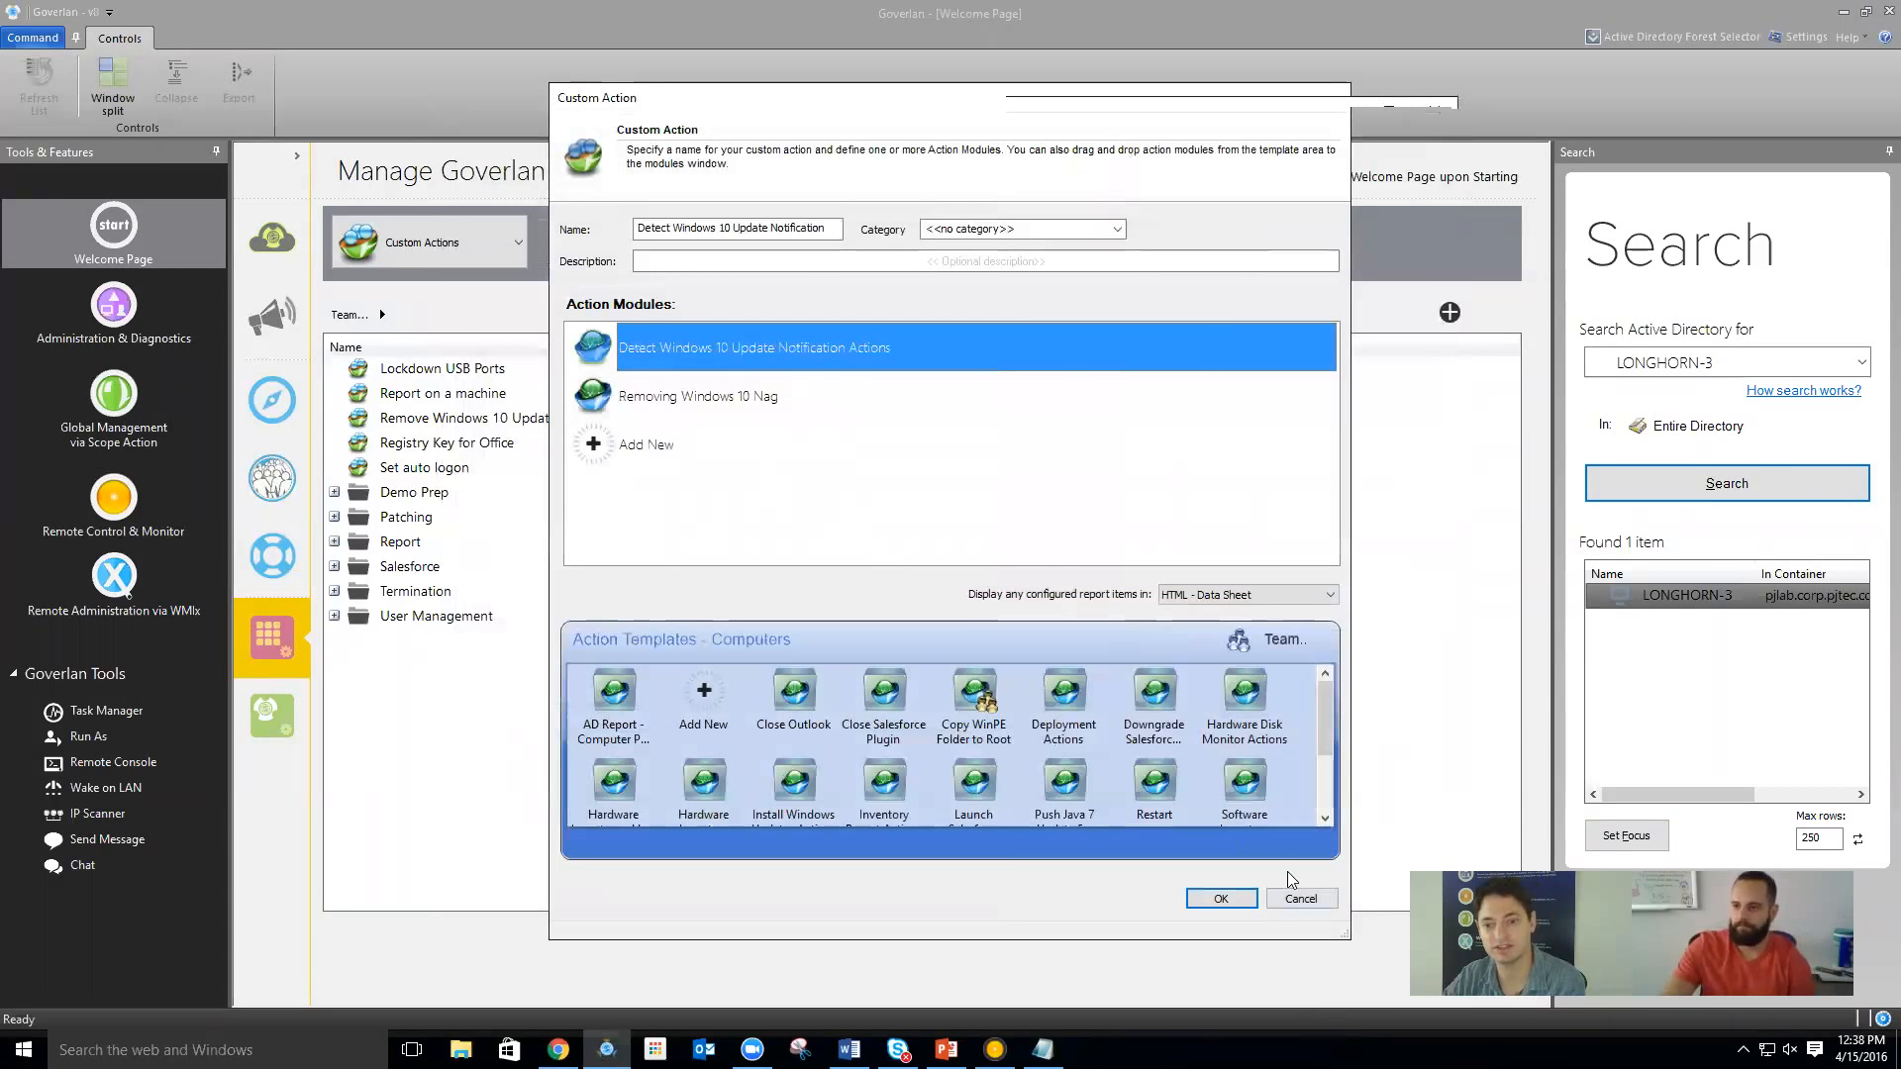
left_click(1292, 899)
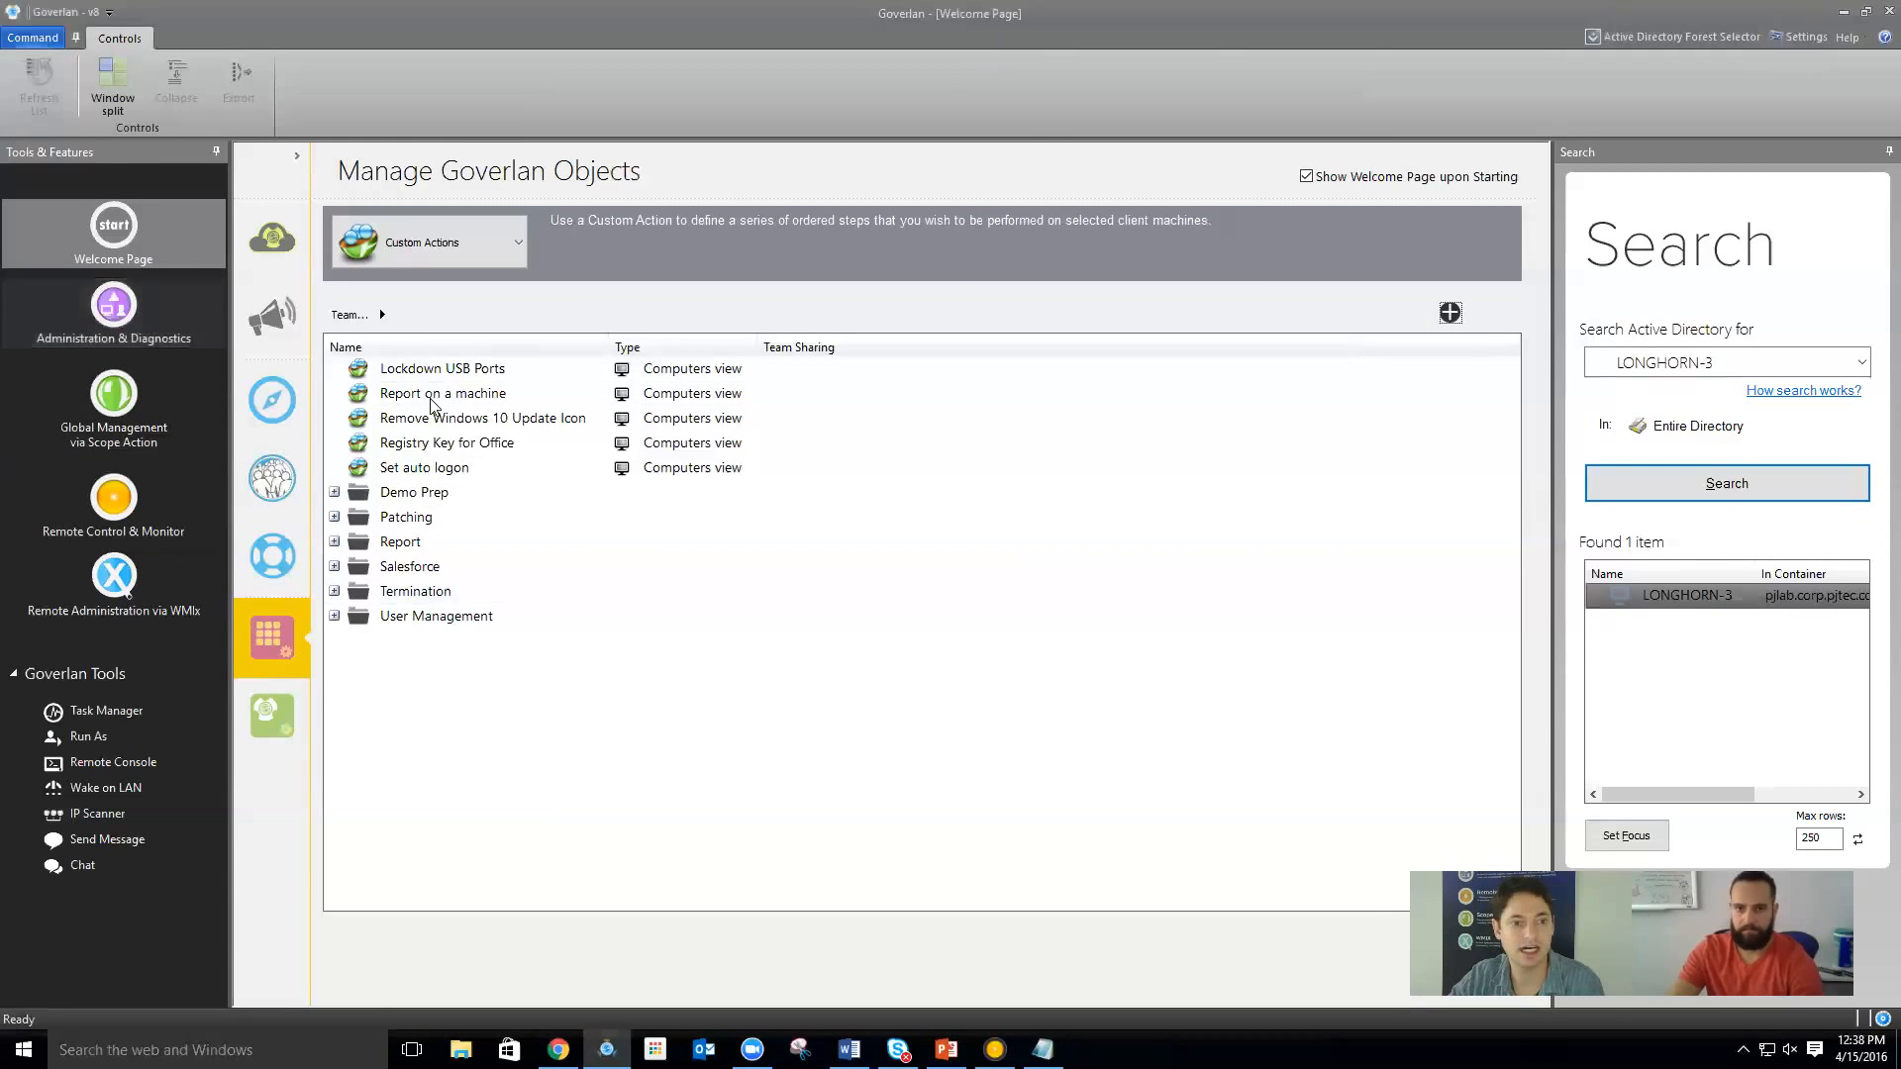
left_click(458, 420)
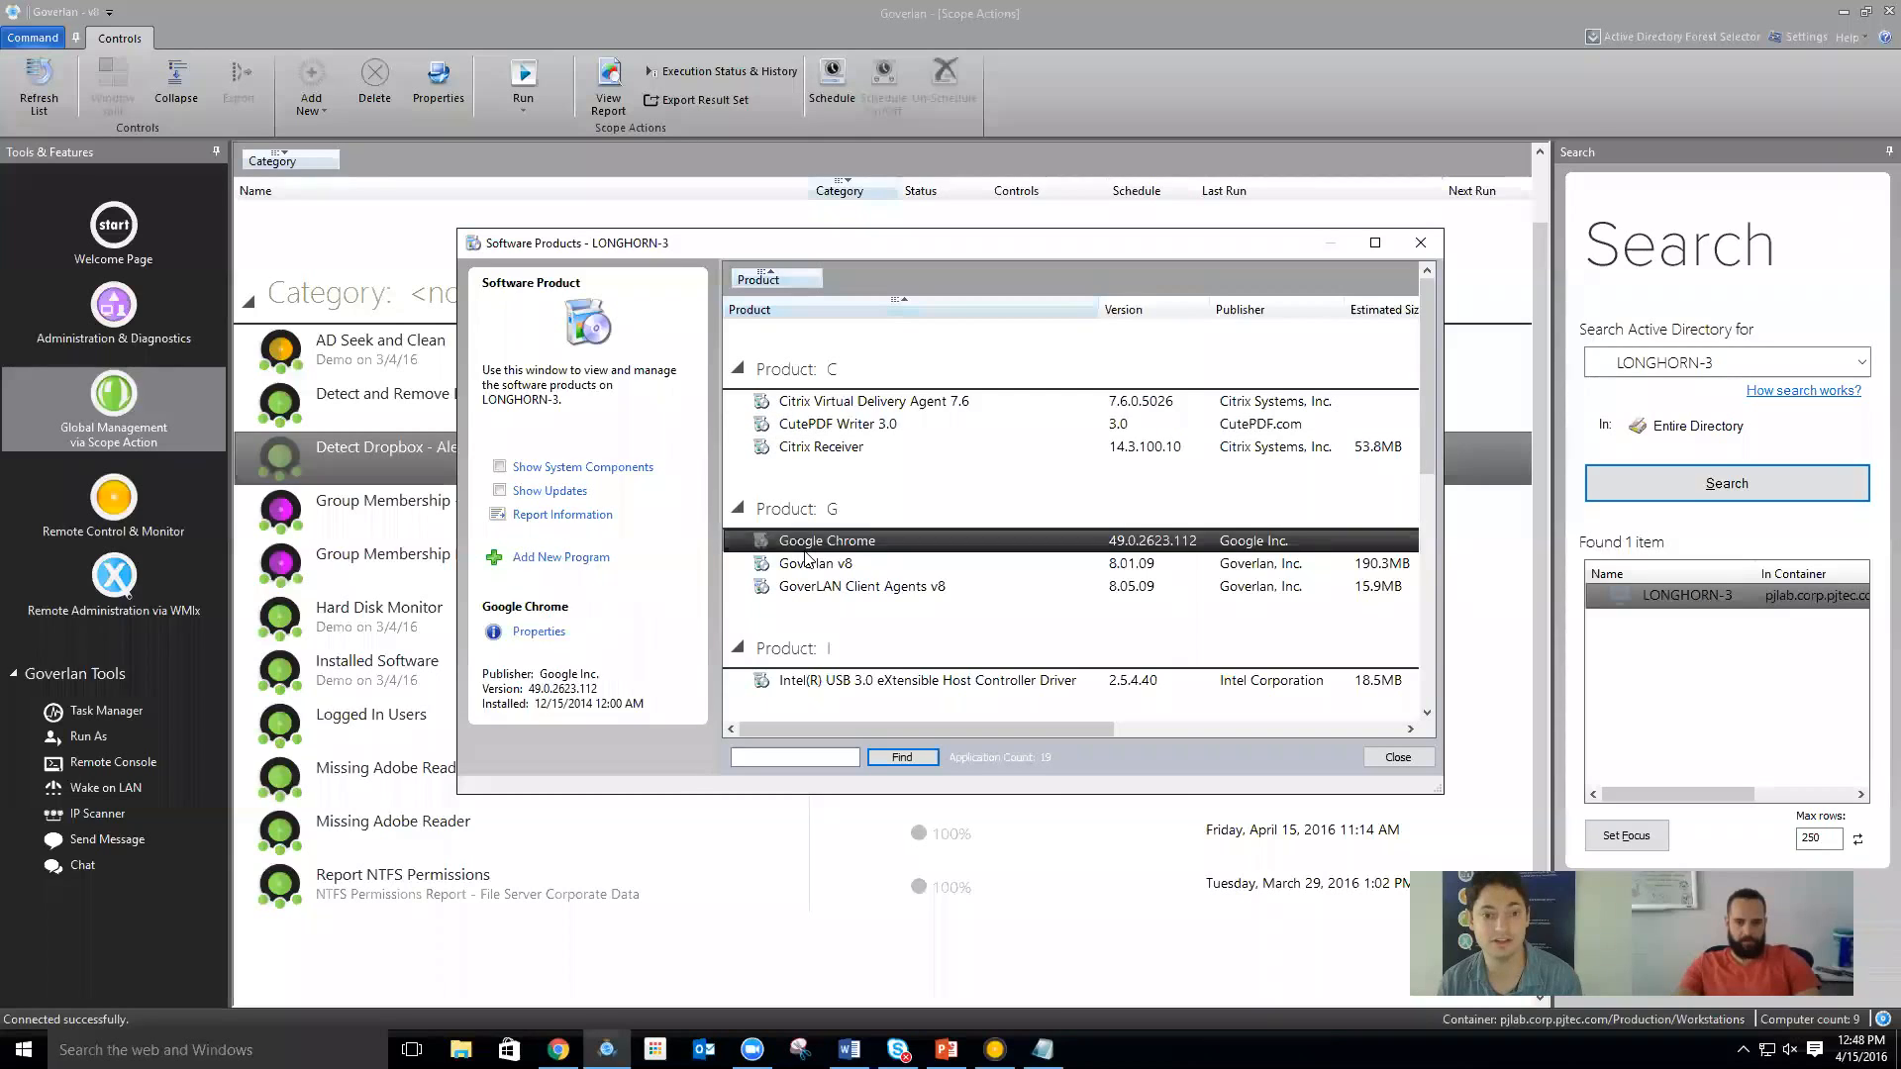
Look through the software products installed on LONGHORN-3, selecting GoverLAN Client Agents v8 and Java 7 Update 40 to see their management options
left_click(829, 564)
left_click(833, 587)
scroll(836, 594, "down", 5)
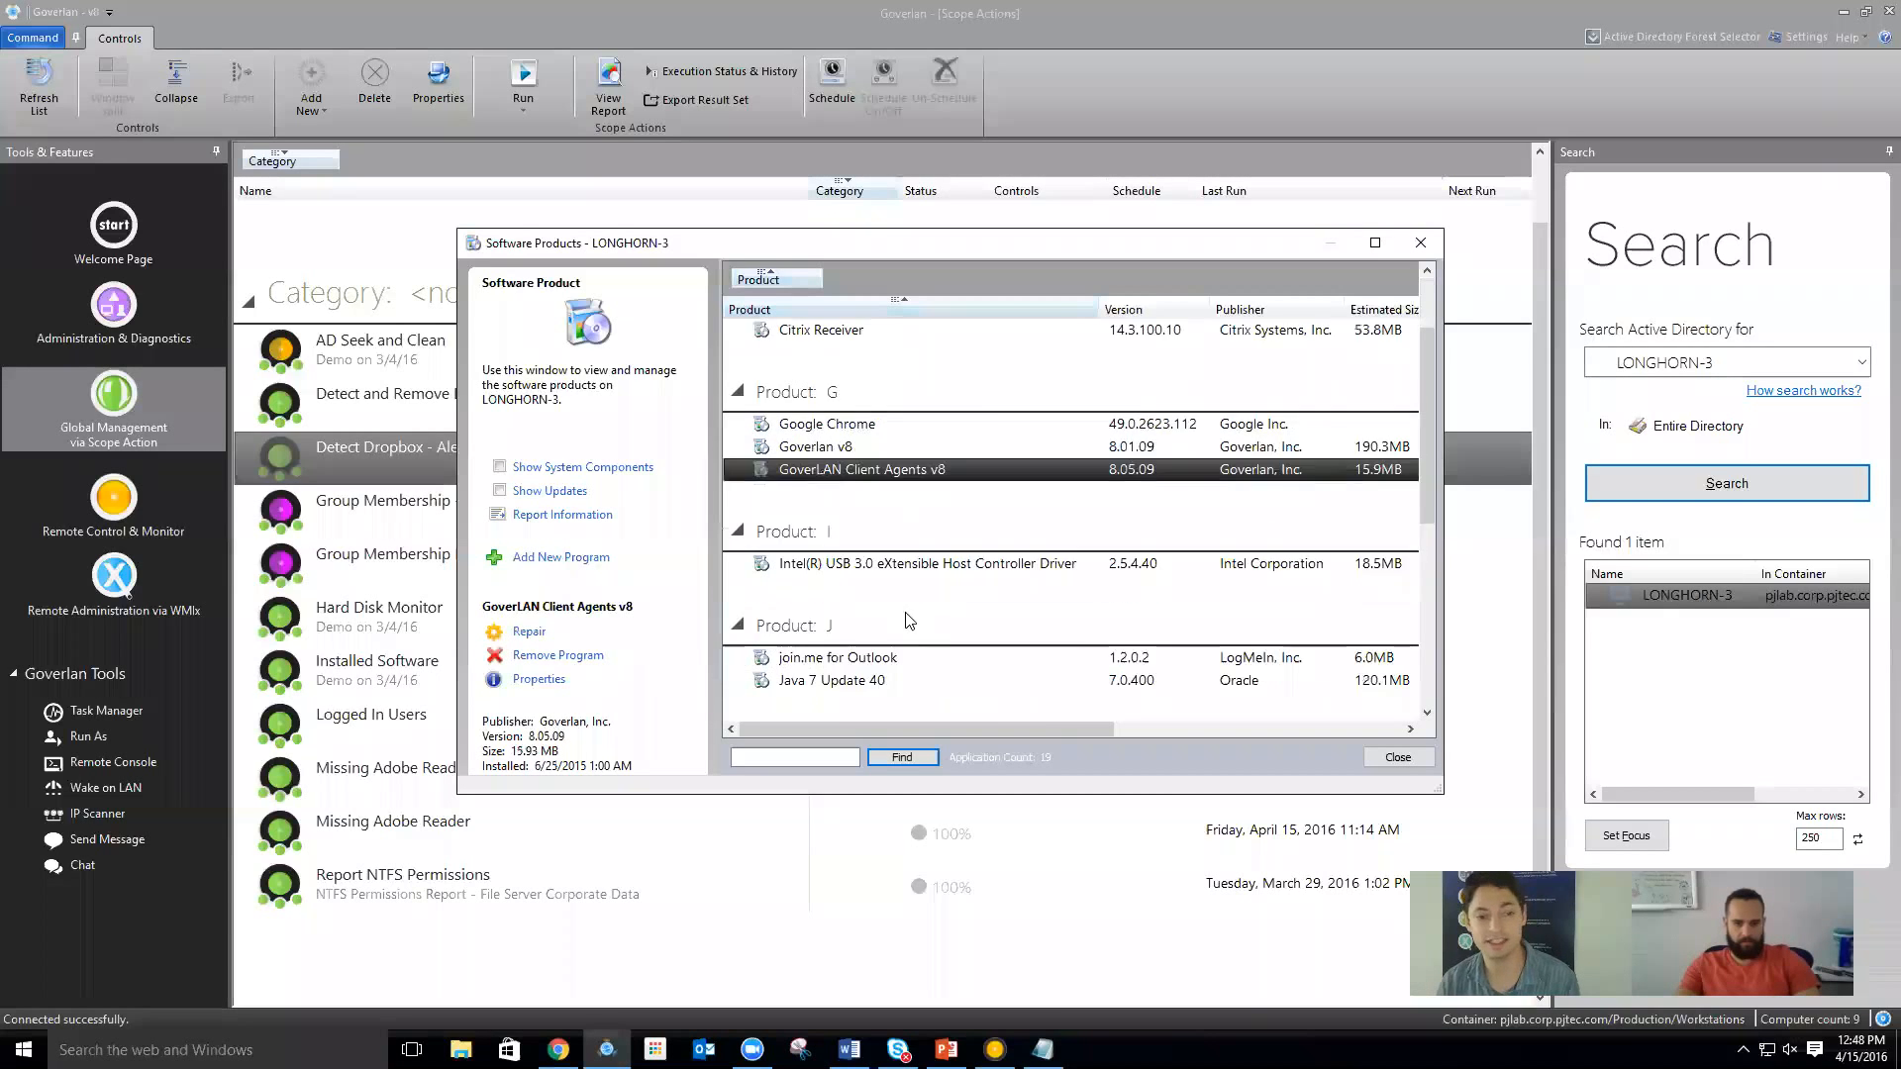
left_click(864, 449)
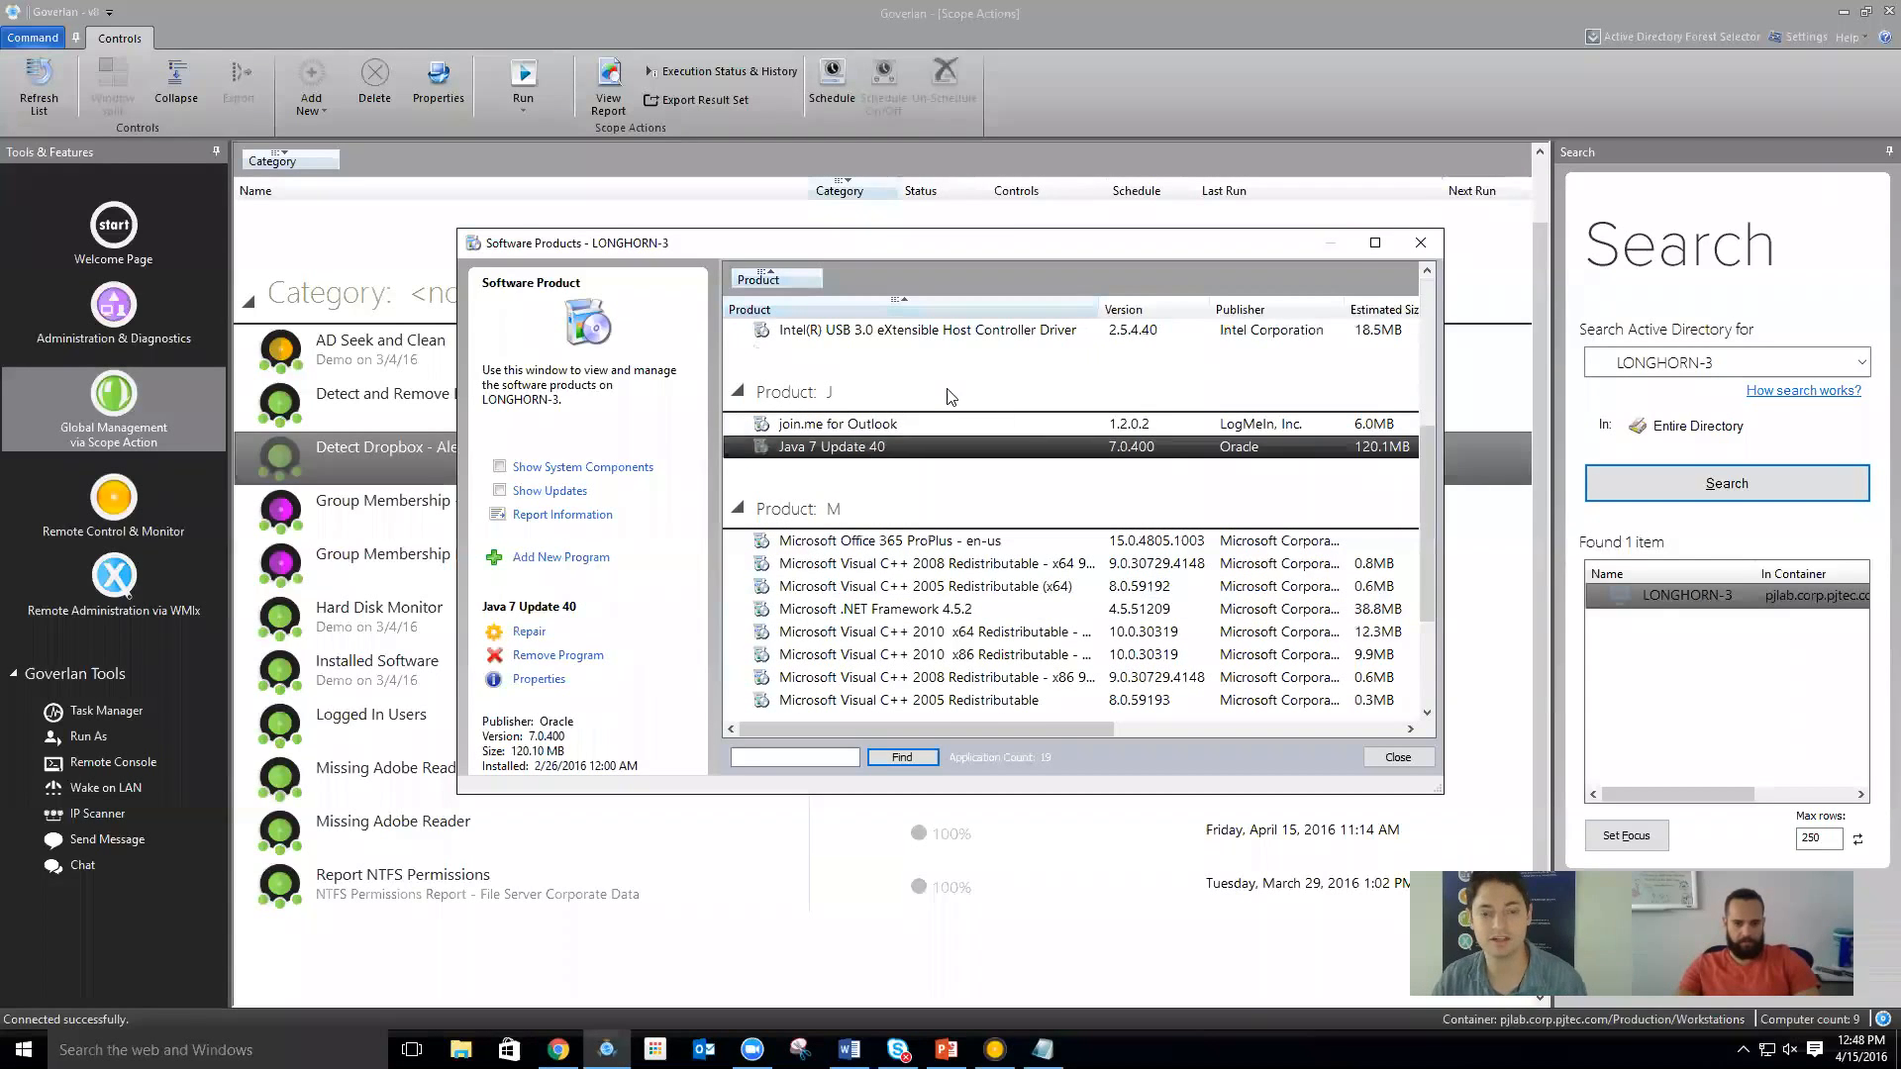
scroll(948, 401, "up", 3)
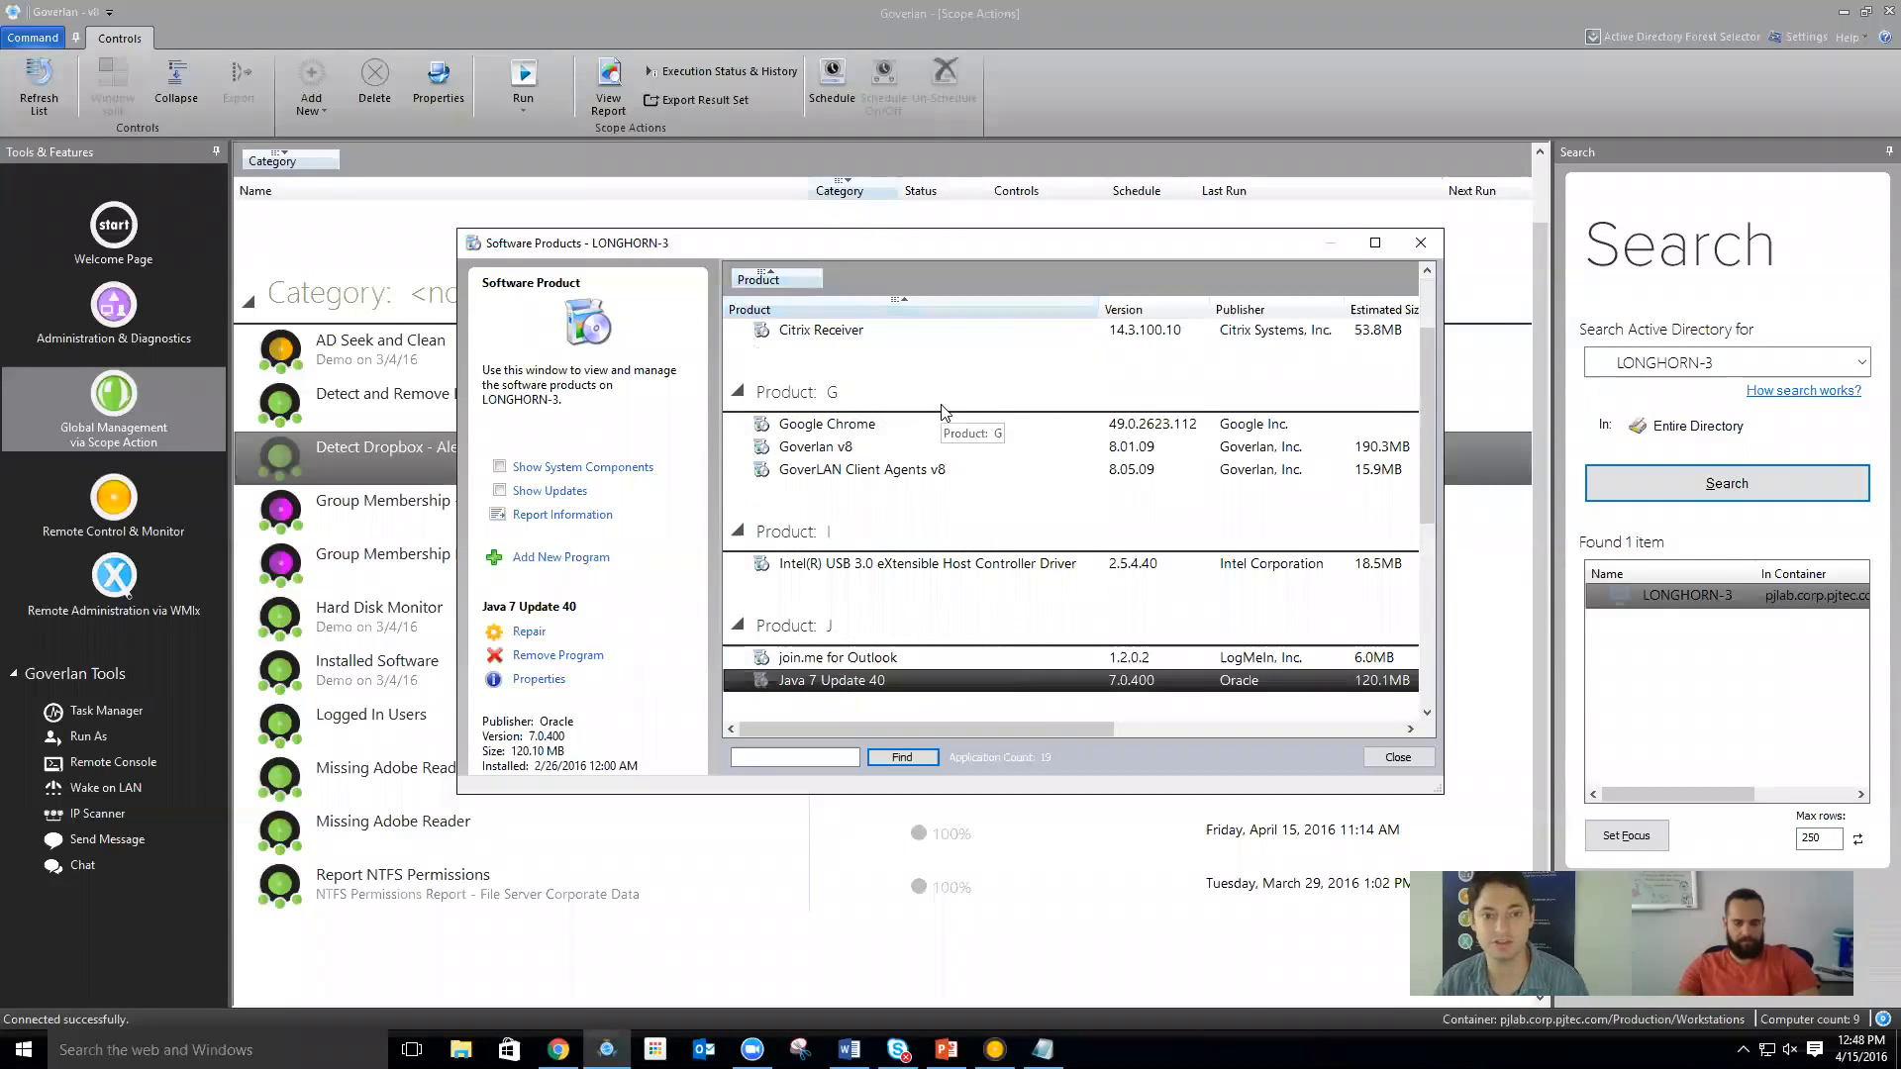